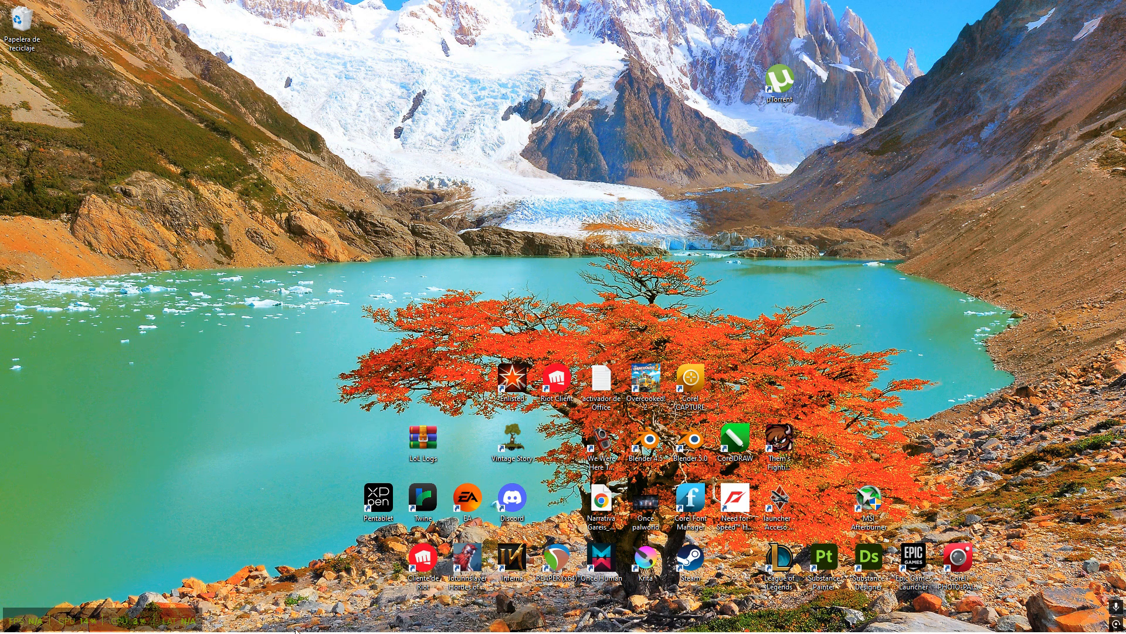
- Open Chrome in a maximized window, go to Google and search for "blender"
key(super)
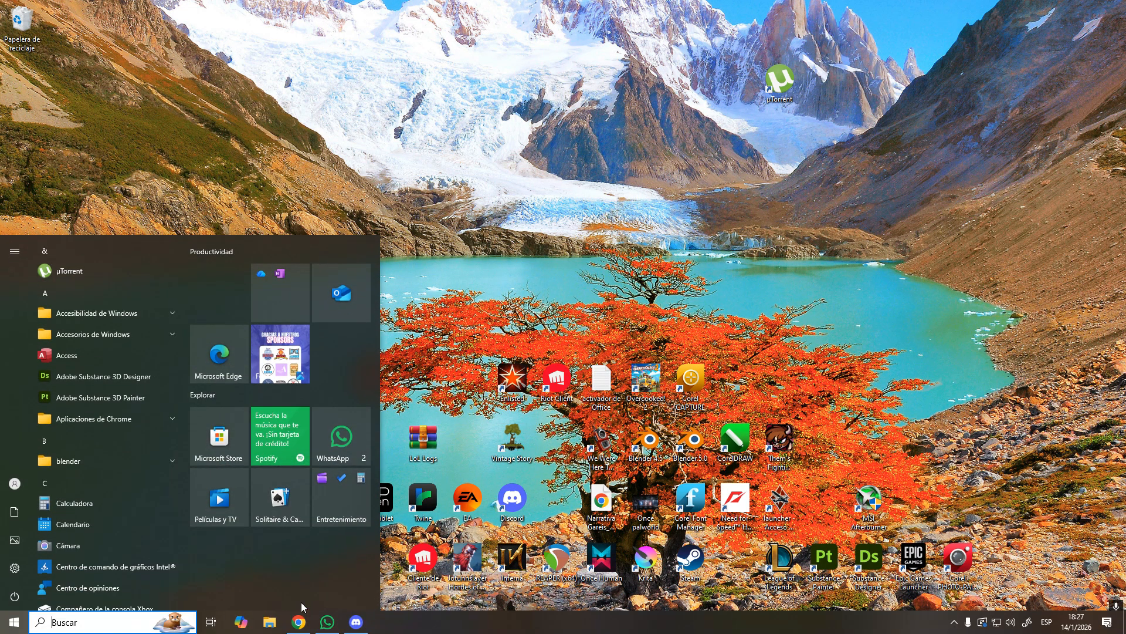
click(299, 622)
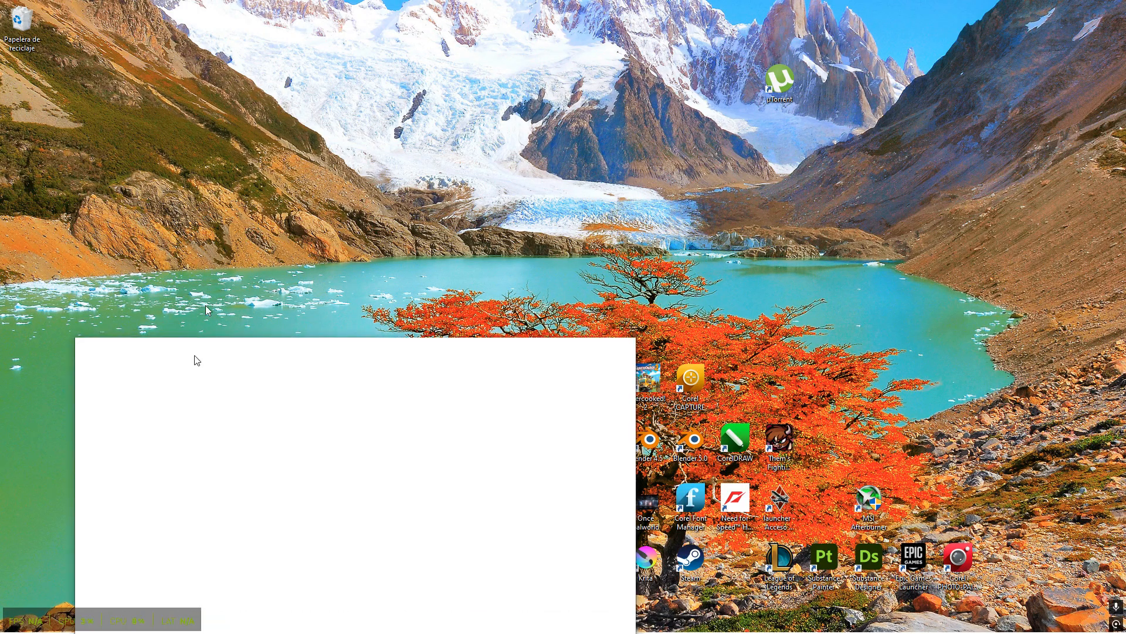
key(super+Up)
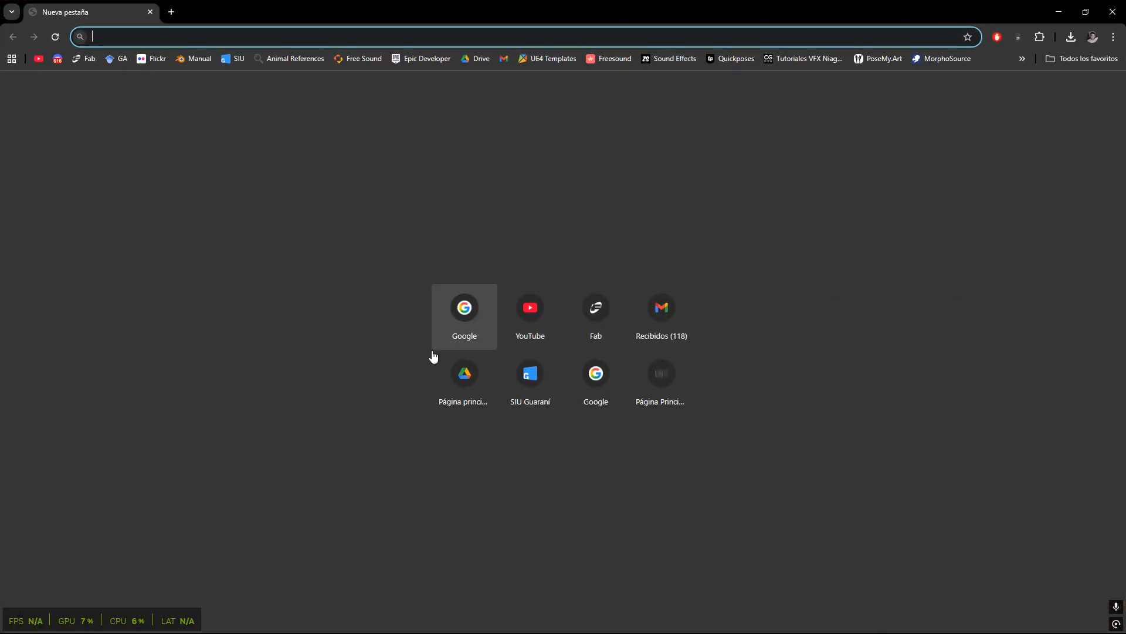
click(473, 311)
click(439, 260)
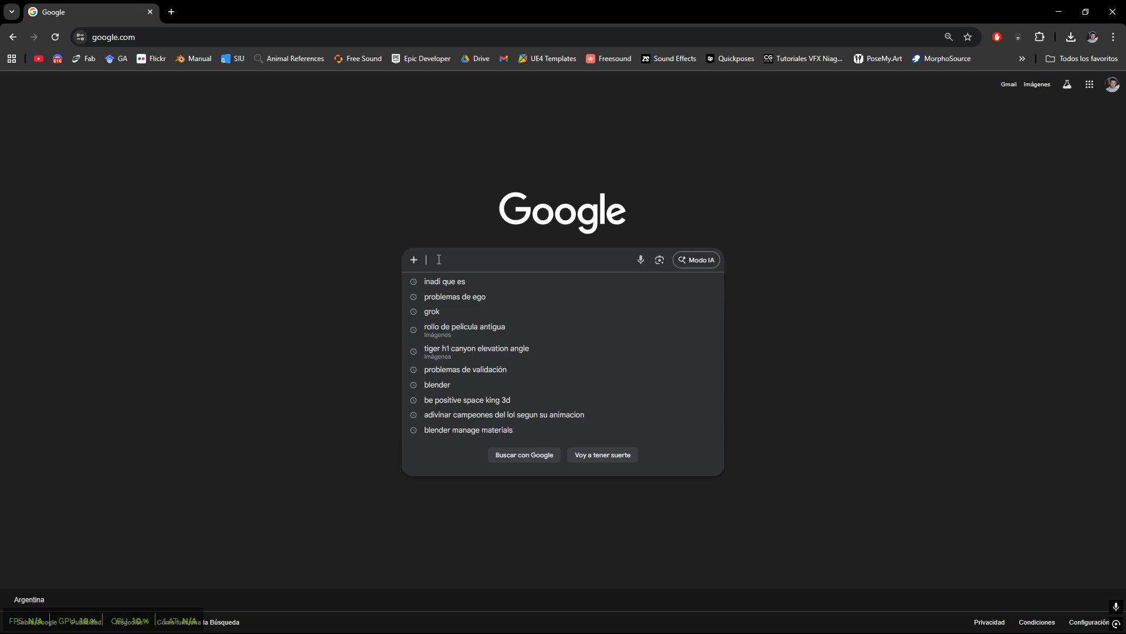
text(blender)
key(Return)
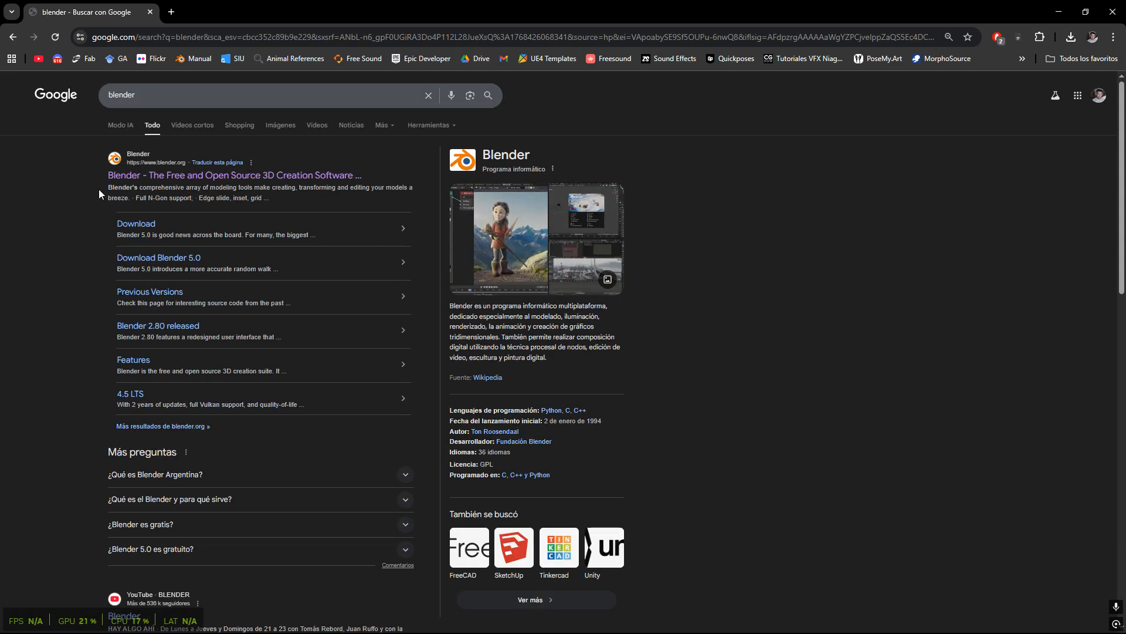
- Open the Blender 5.0 download page on blender.org and view the downloads offered for macOS, Linux and other versions
click(177, 176)
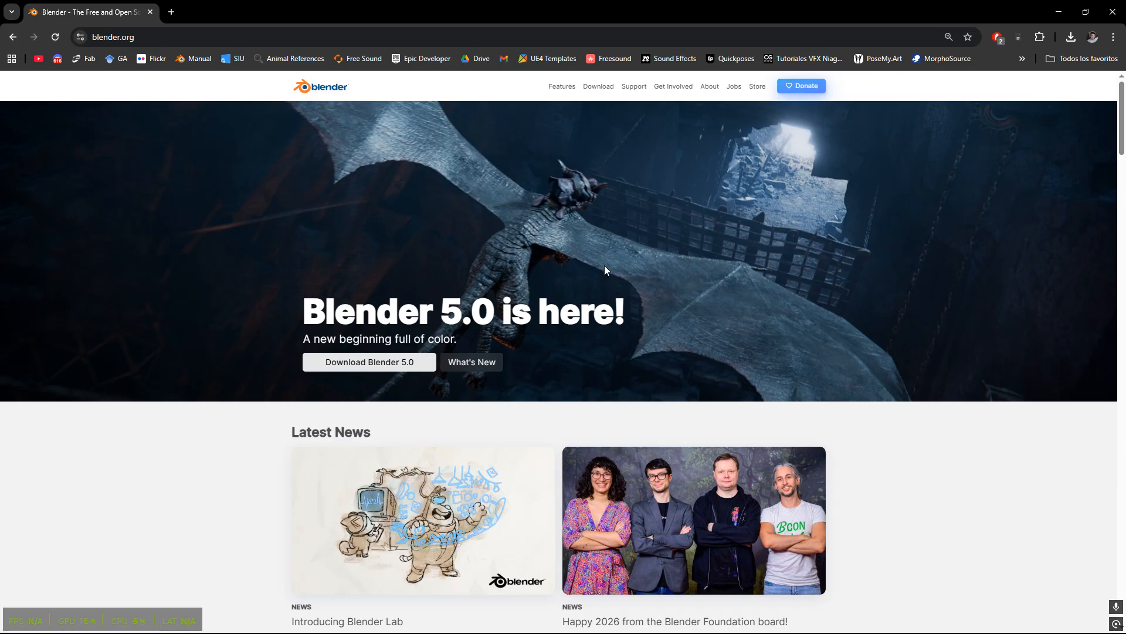
click(344, 362)
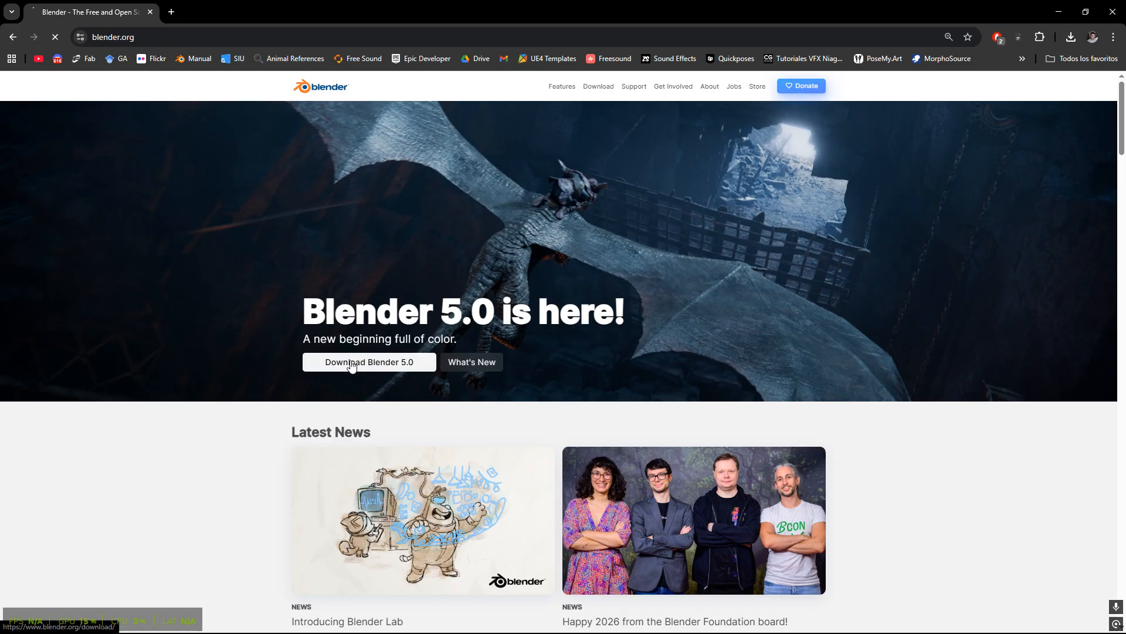
scroll(678, 340, down, 3)
scroll(678, 340, up, 3)
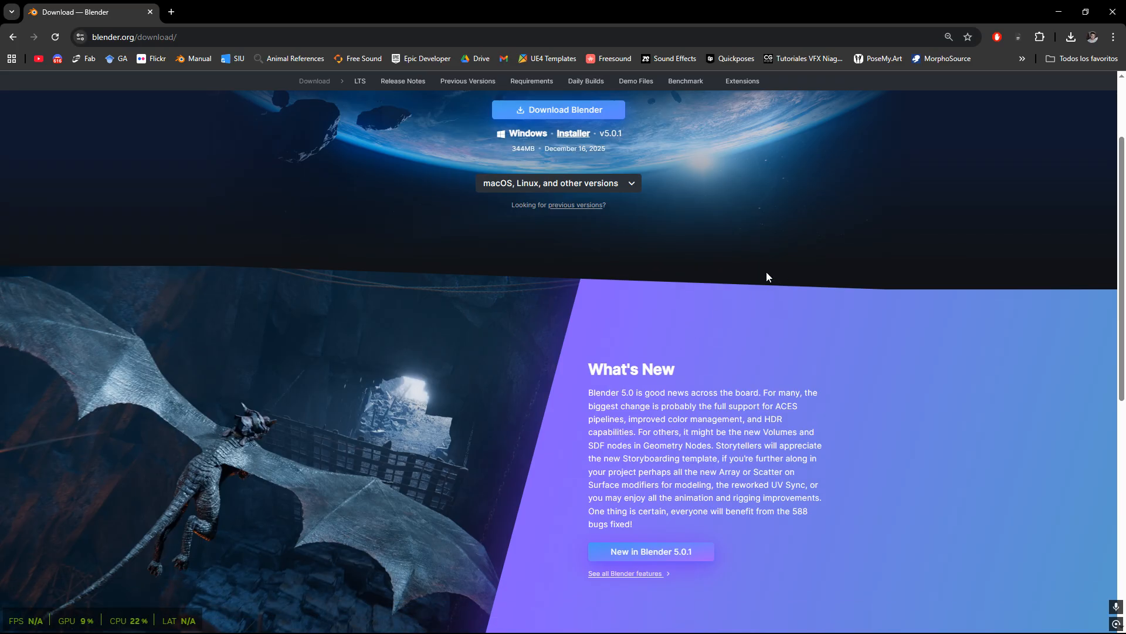
click(550, 301)
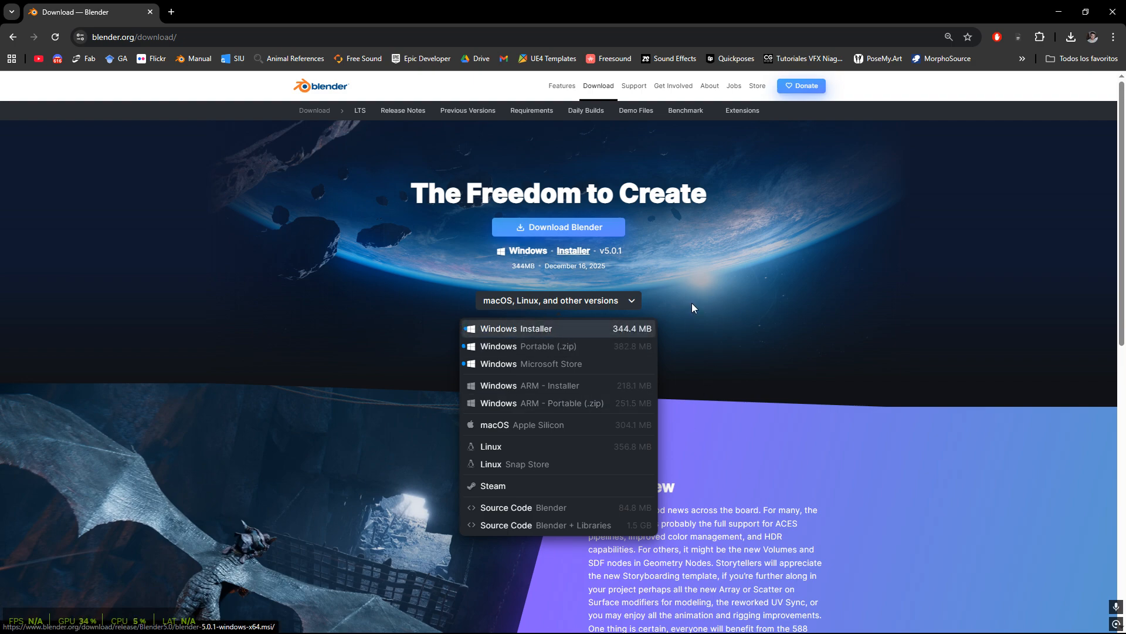
click(752, 278)
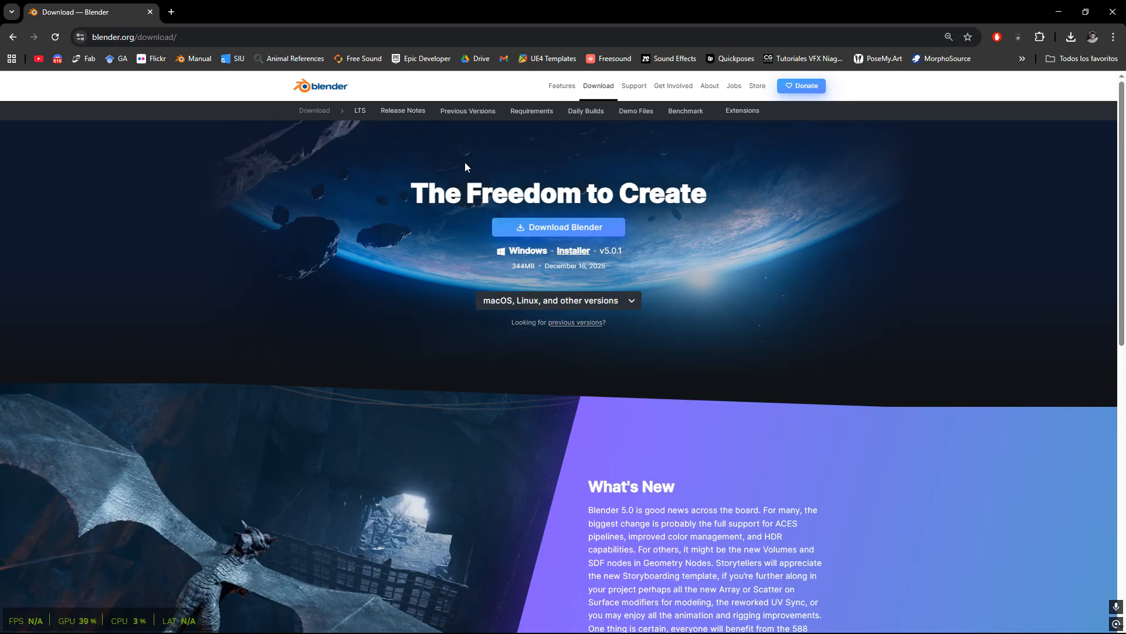
- Open the archive of previous Blender releases and view the files in the Blender4.3 folder
click(458, 121)
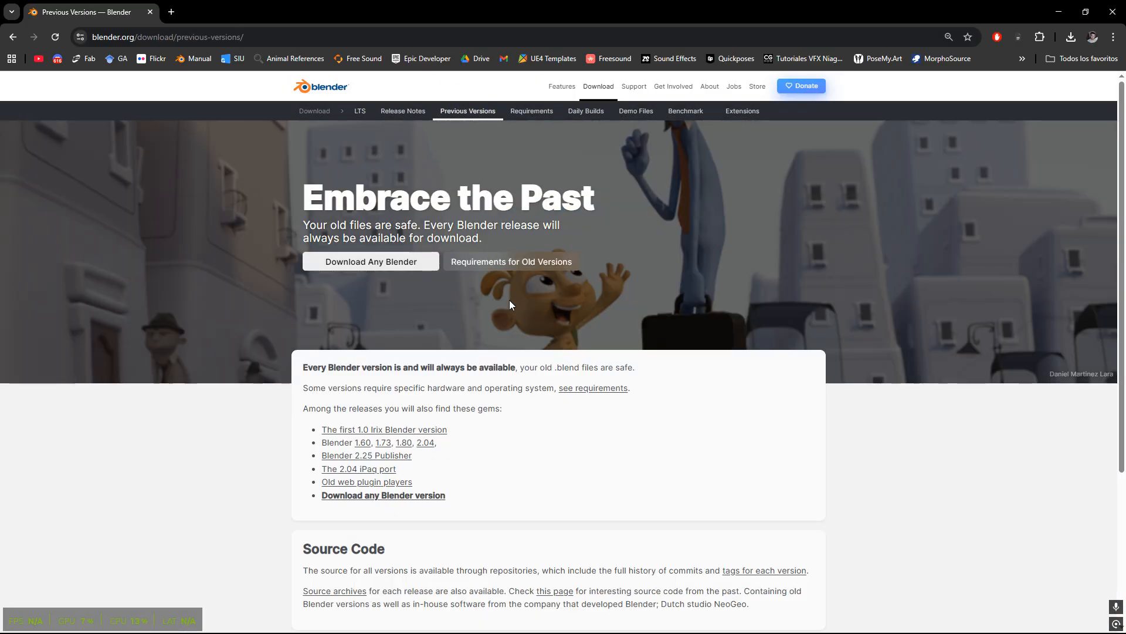
scroll(518, 280, down, 1)
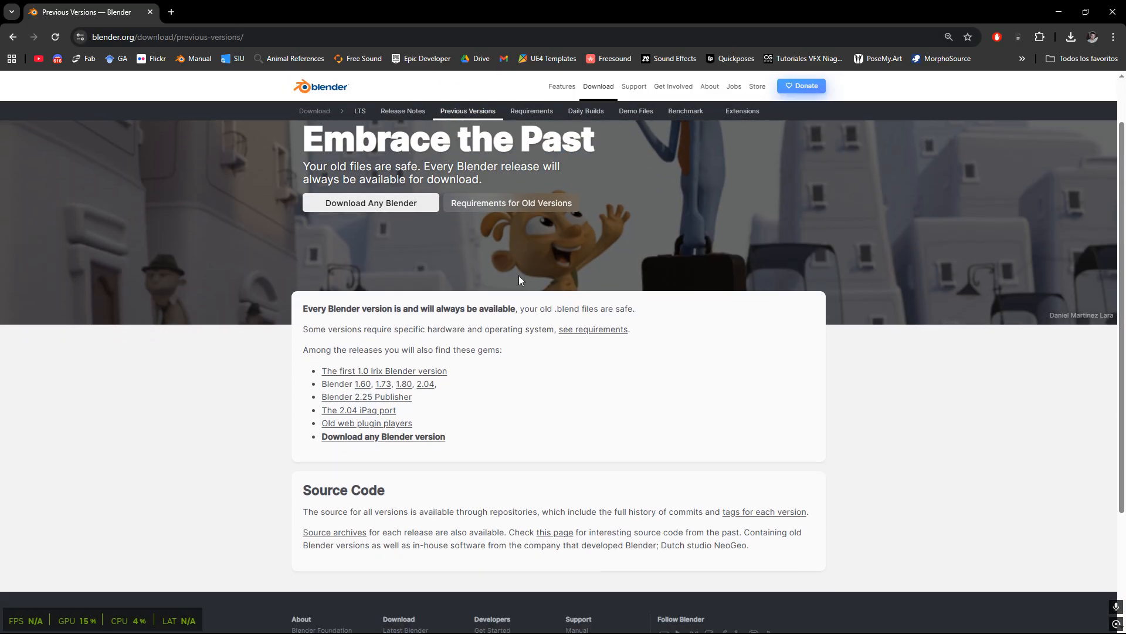
scroll(518, 279, down, 2)
scroll(640, 405, up, 3)
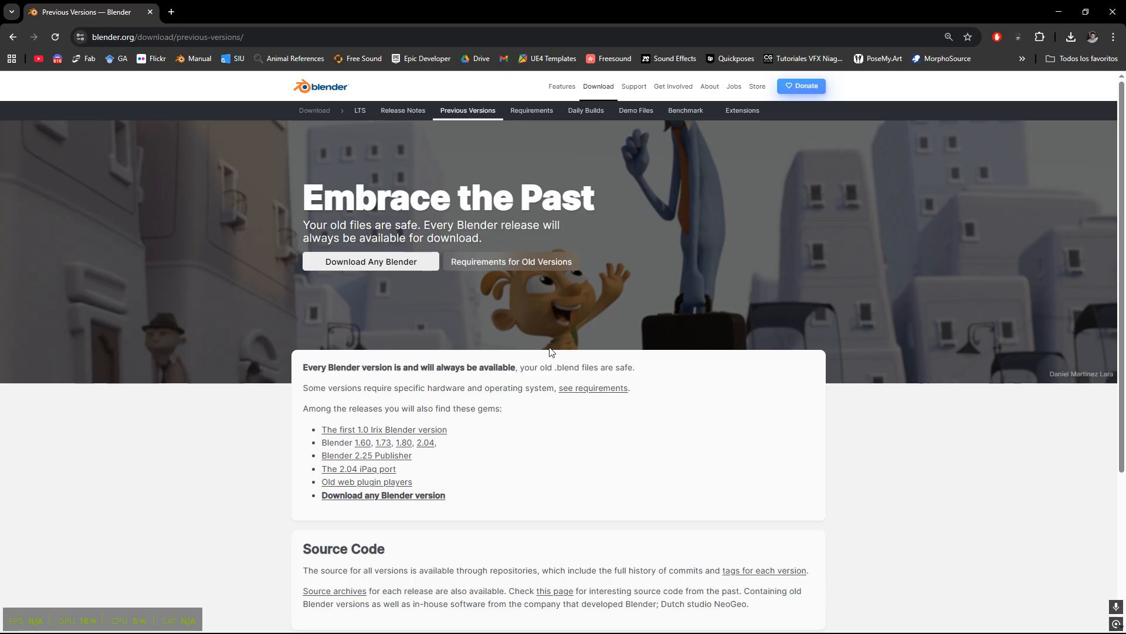
click(376, 261)
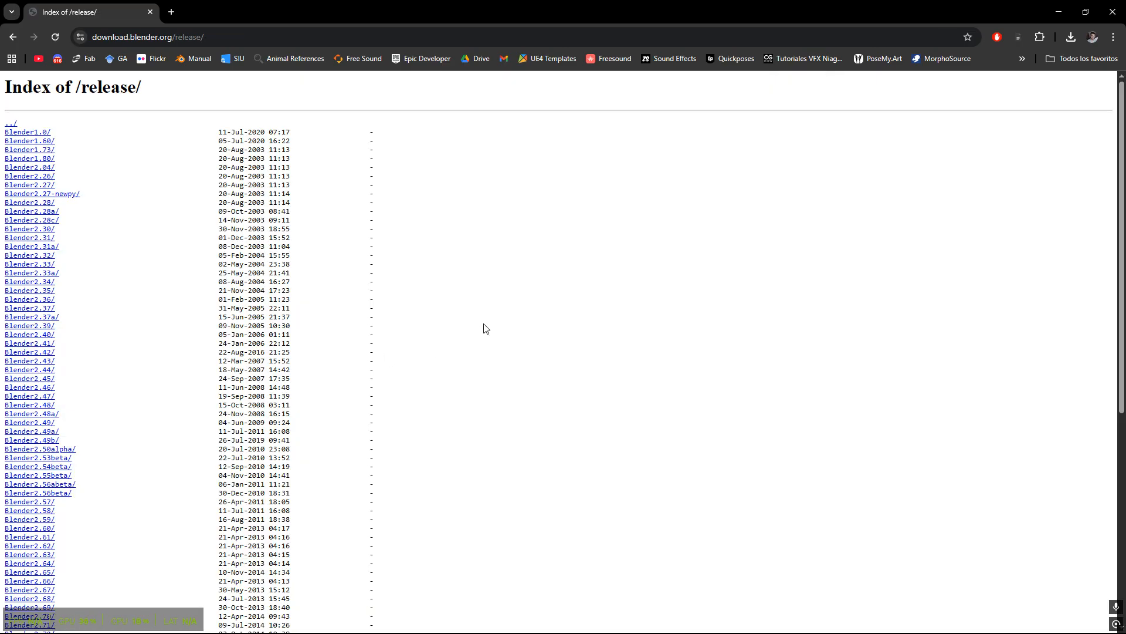
scroll(99, 271, down, 1)
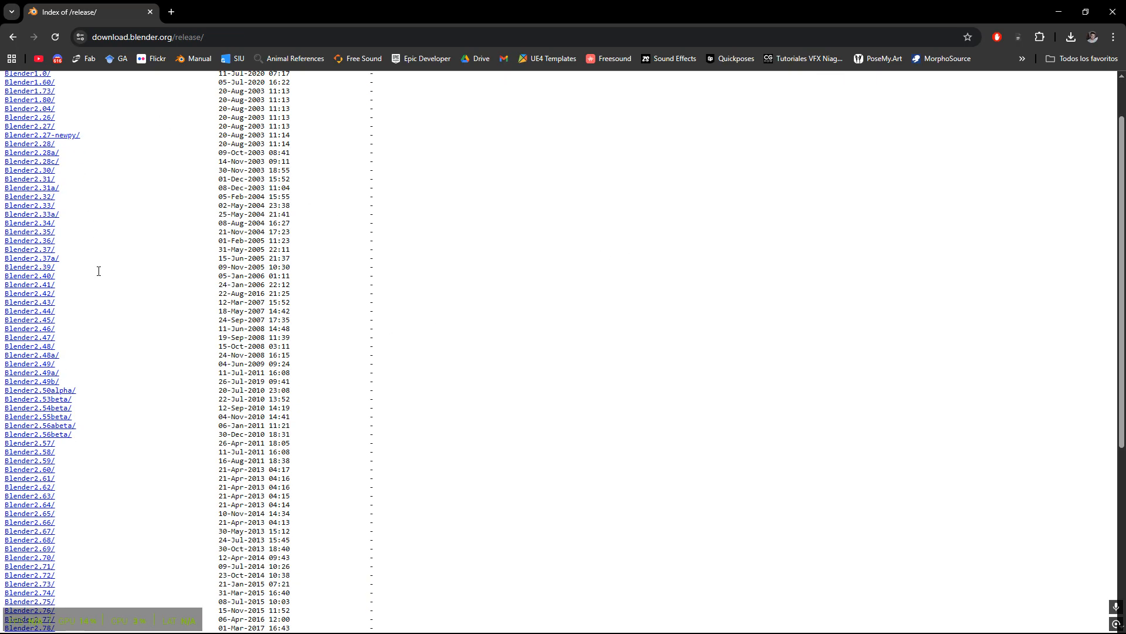
scroll(135, 264, up, 1)
scroll(148, 234, down, 6)
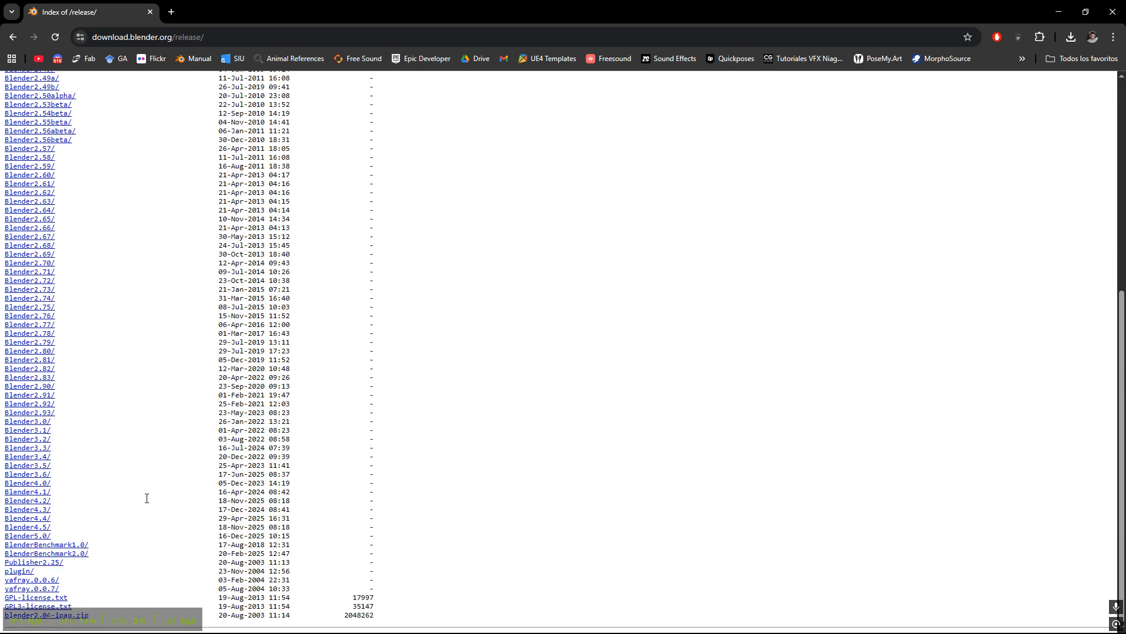
click(29, 510)
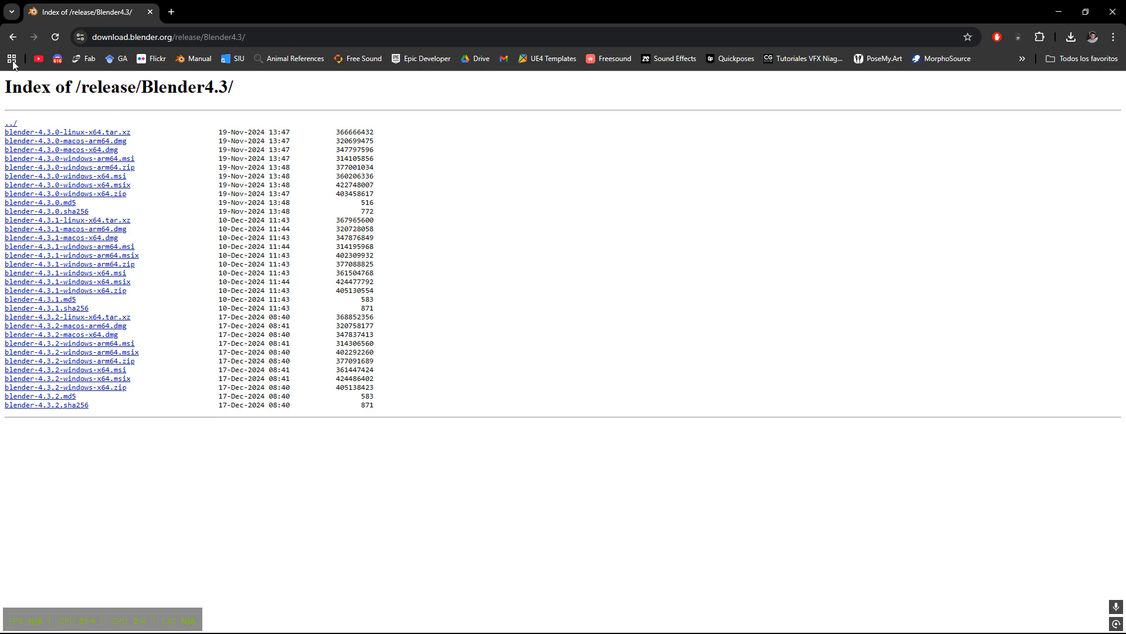
- Go back from the release archive to the Blender home page and close the browser
click(13, 39)
key(alt+Left)
key(alt+Left)
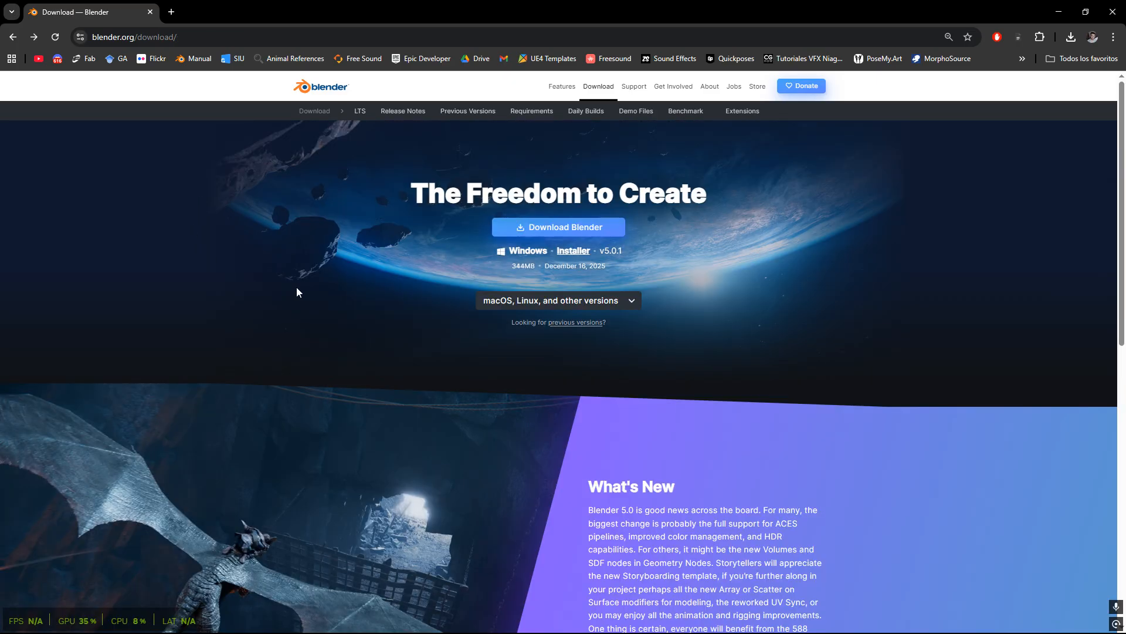
key(alt+Left)
click(371, 361)
click(1113, 11)
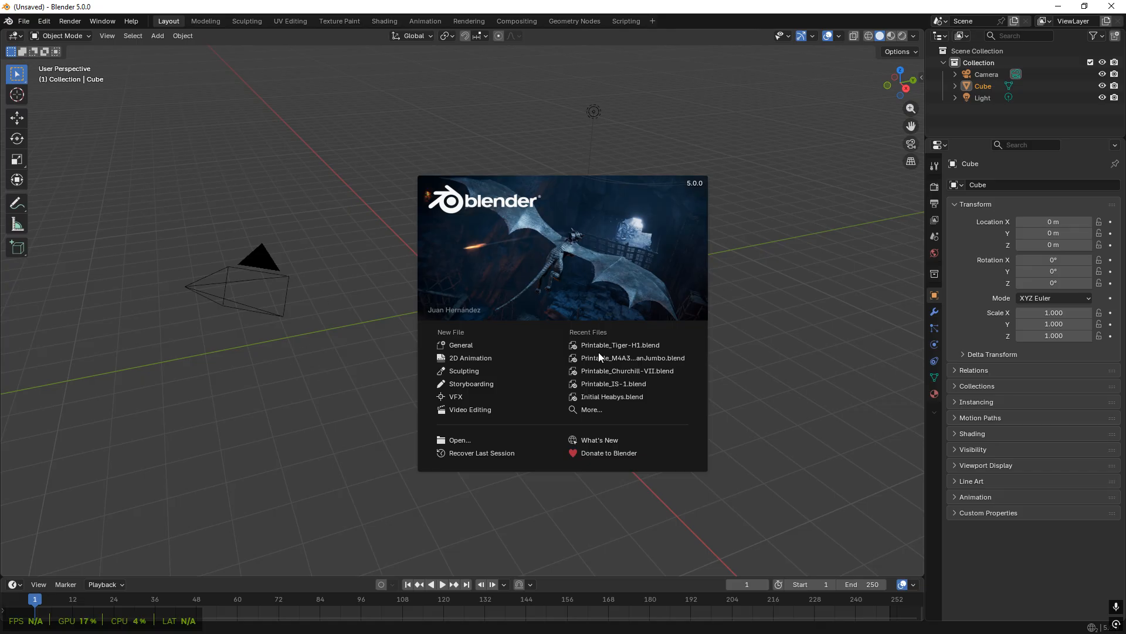
- Start a new General file in Blender and set the window to fullscreen
click(464, 349)
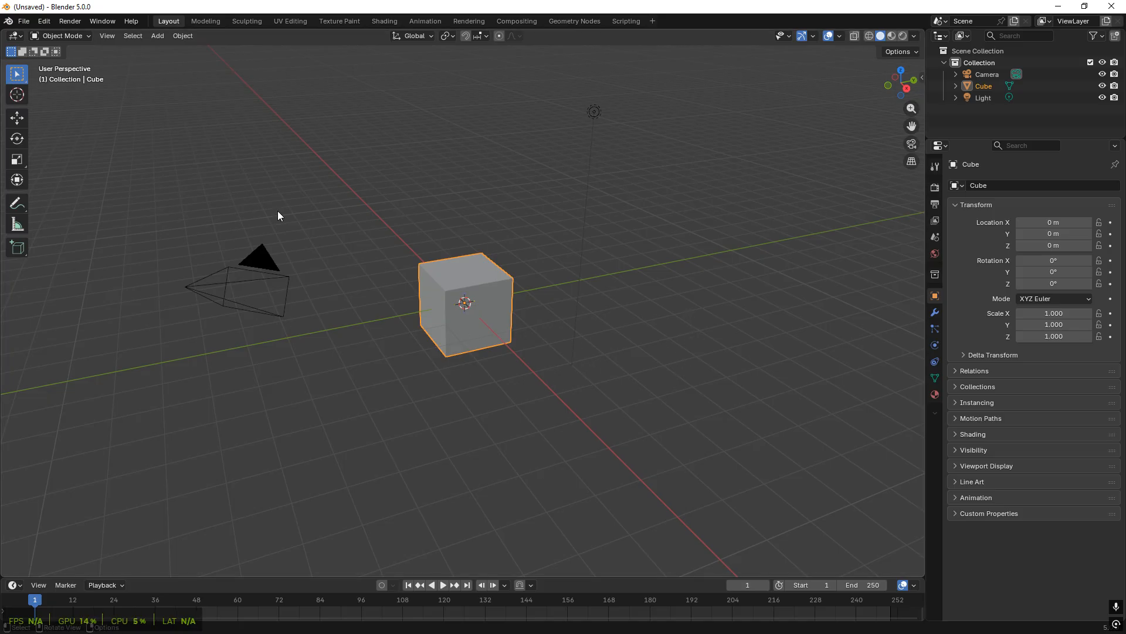
click(105, 22)
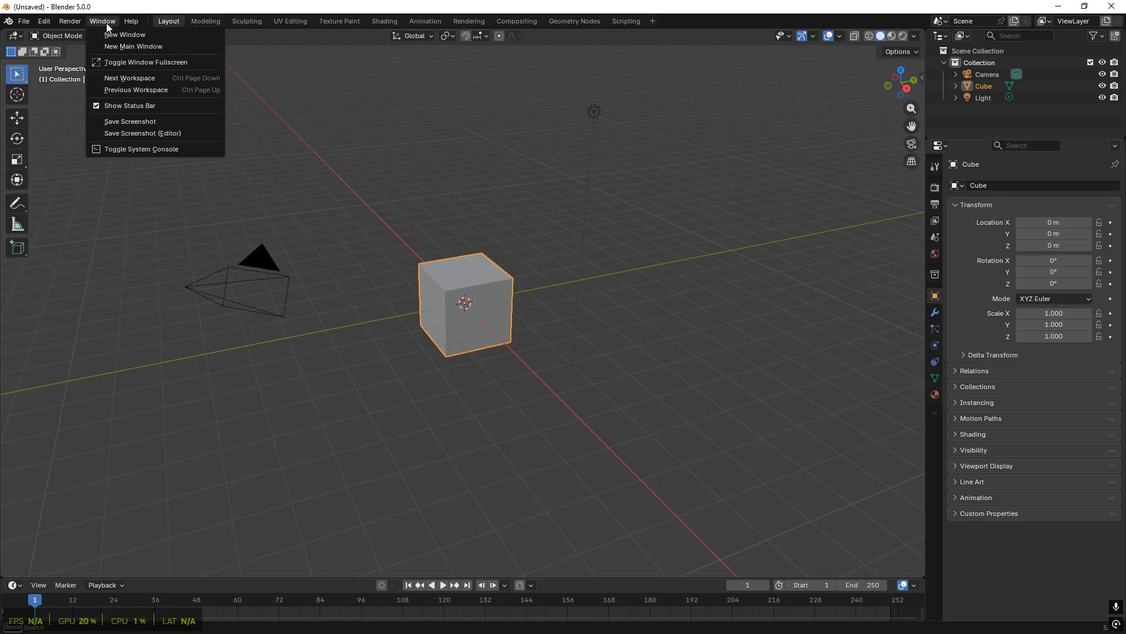
click(138, 61)
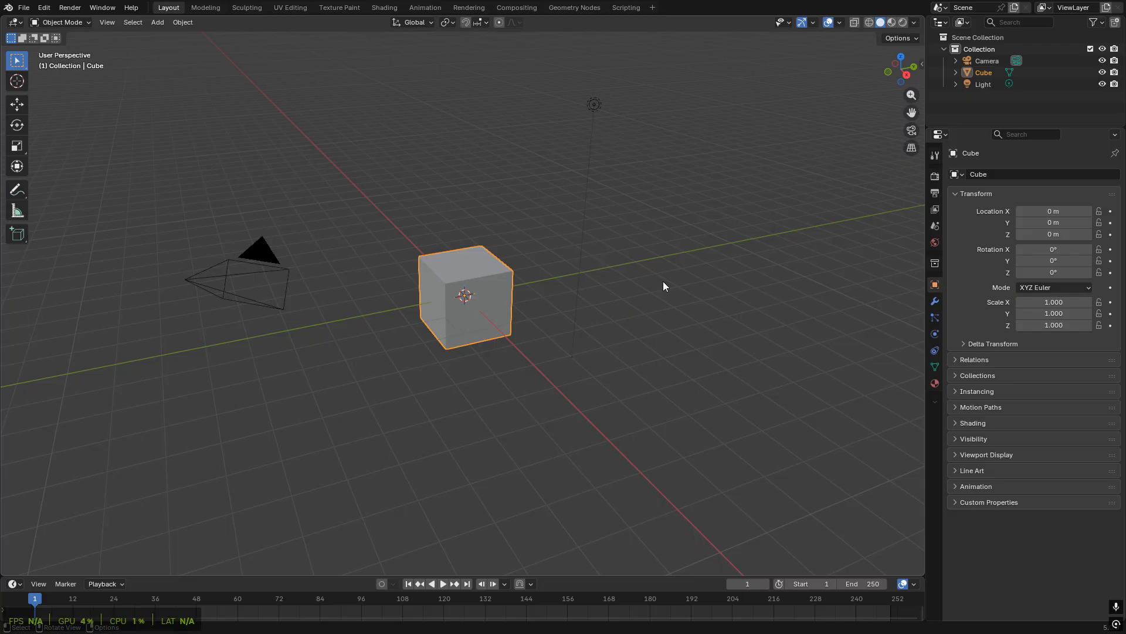
- Select the default cube, the camera and the light one after another in the viewport
click(681, 291)
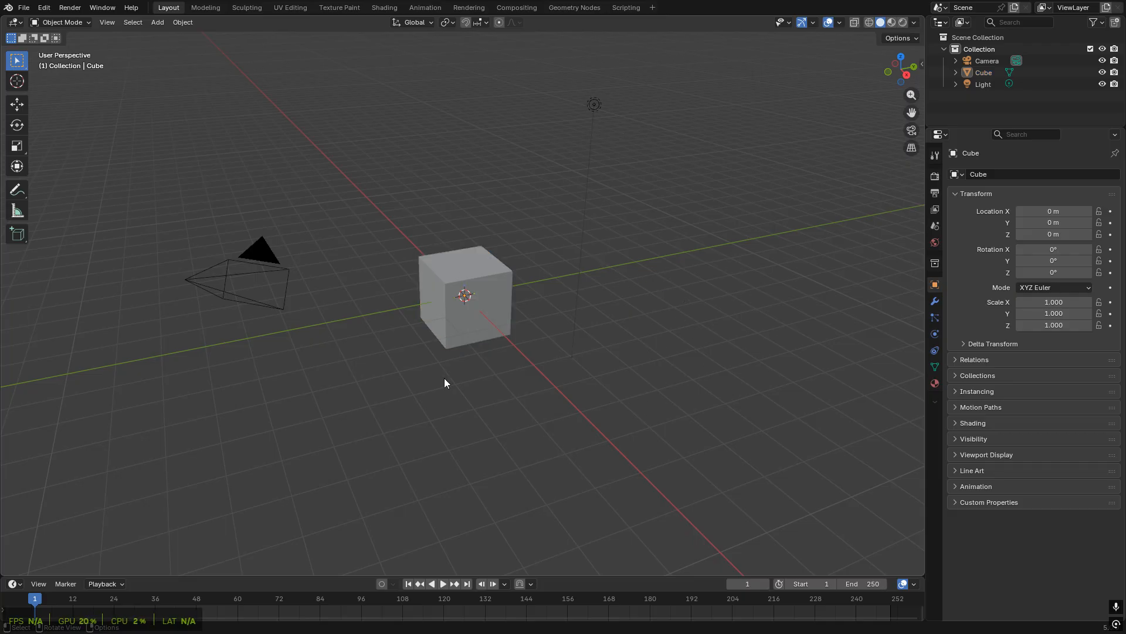
click(484, 285)
click(477, 395)
click(263, 262)
click(591, 105)
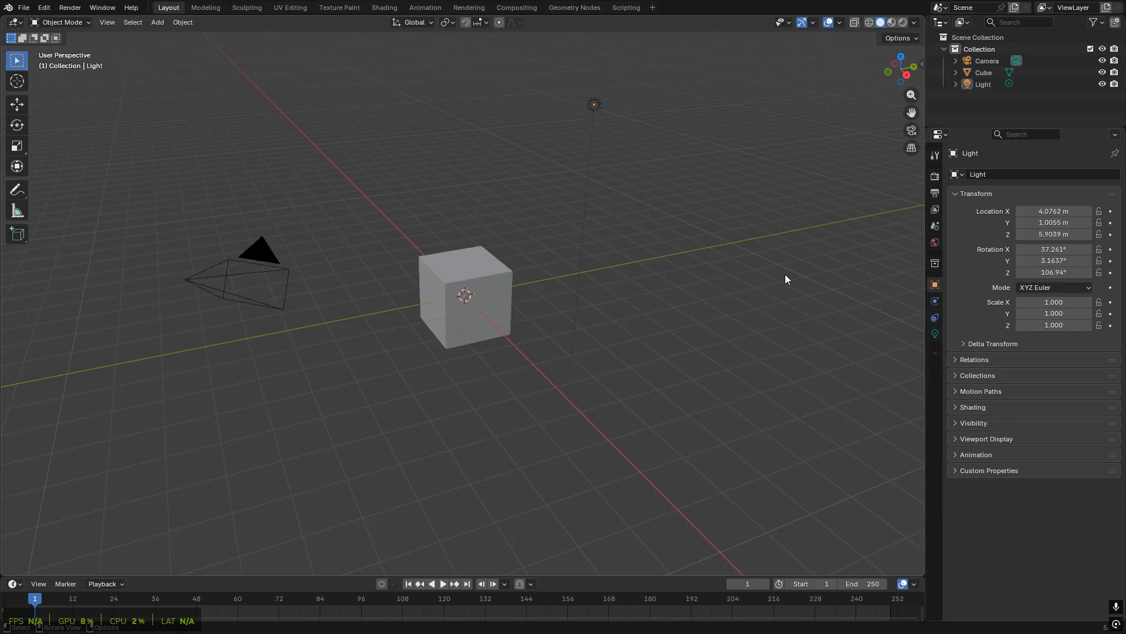
- Switch the viewport to Rendered shading, render the scene through the camera, and return to the perspective view
click(903, 22)
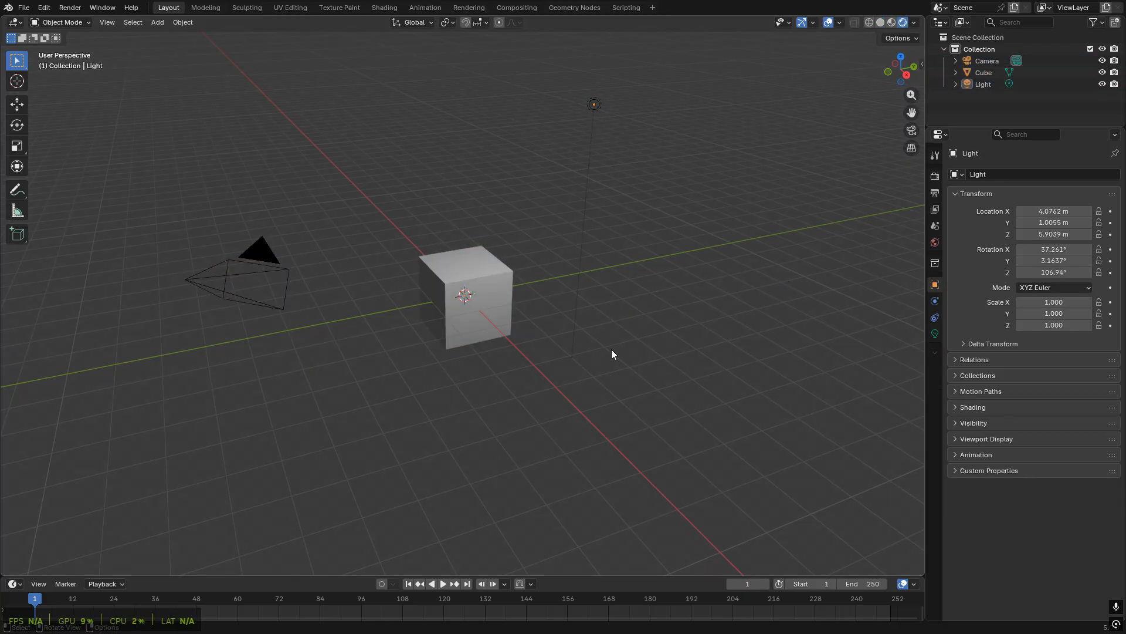
scroll(439, 378, up, 3)
key(KP_0)
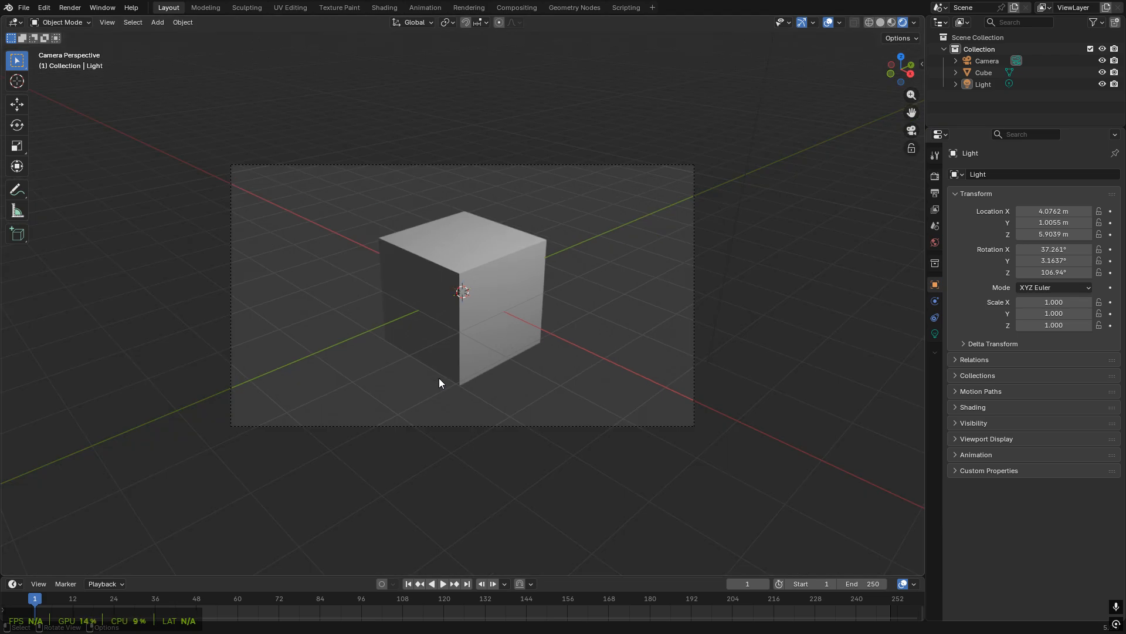
key(F12)
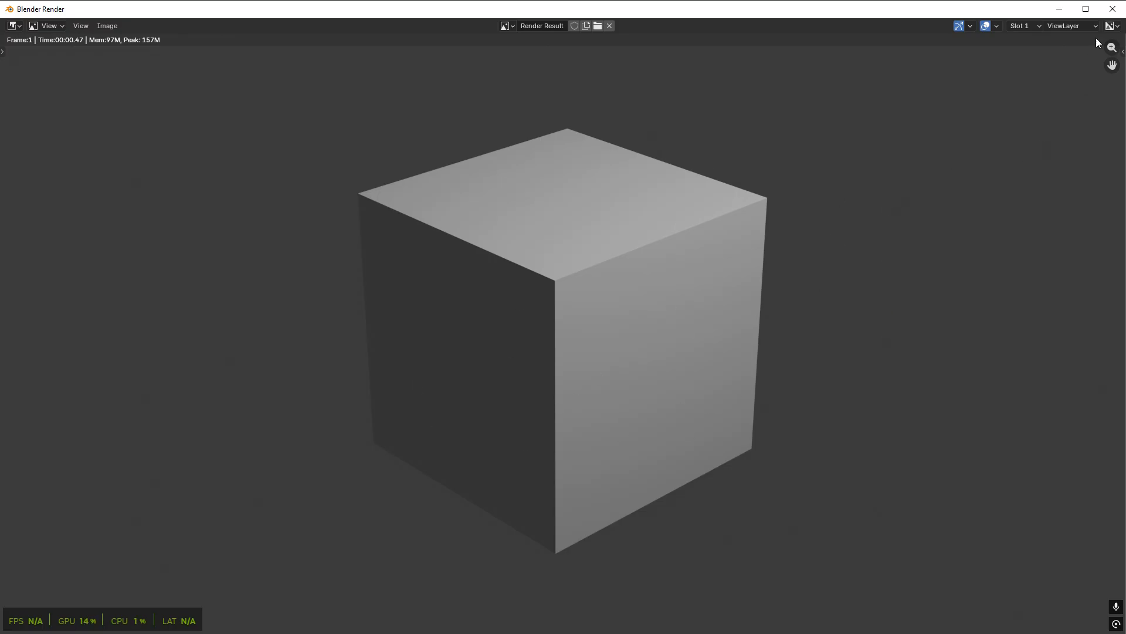
click(1113, 9)
key(KP_0)
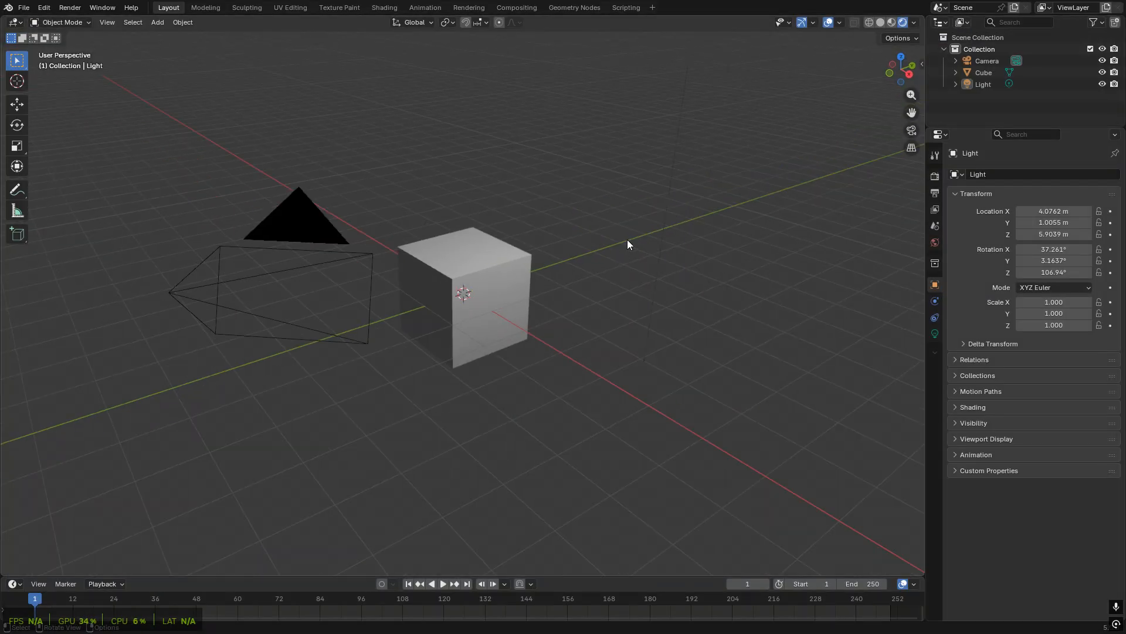
middle_drag(628, 239, 634, 313)
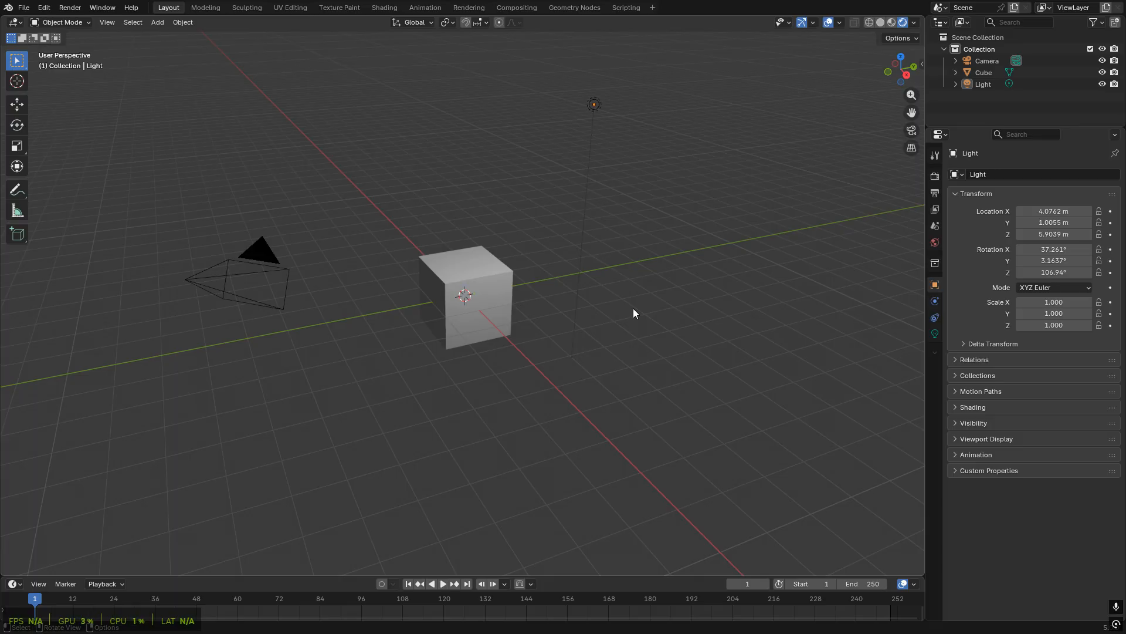
click(24, 8)
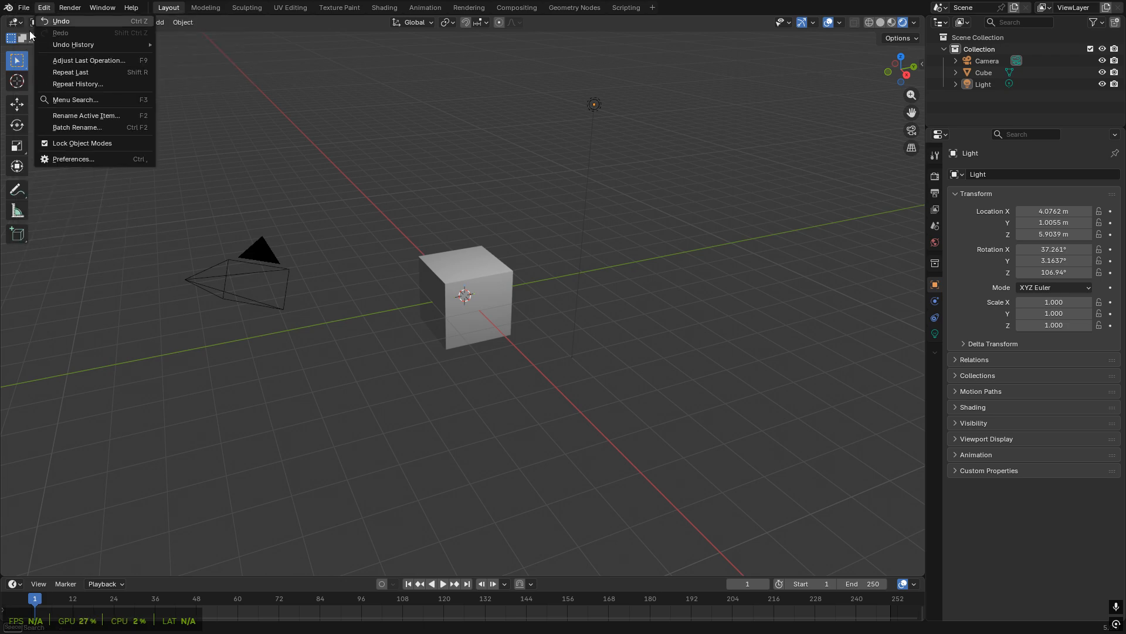
click(24, 7)
click(23, 7)
mouse_move(53, 23)
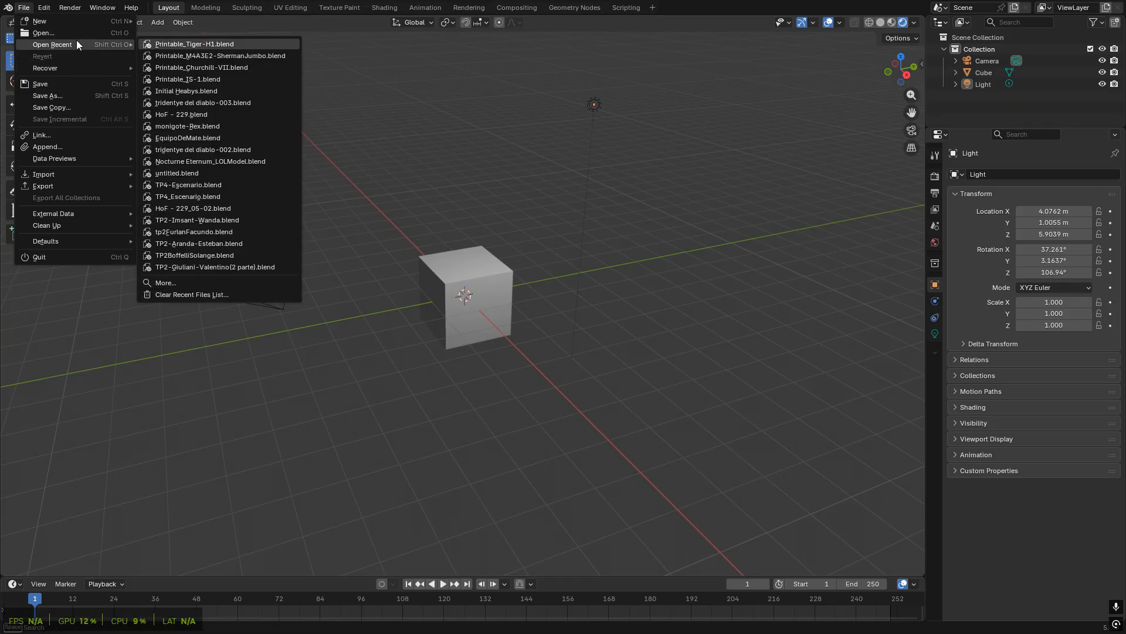
mouse_move(65, 64)
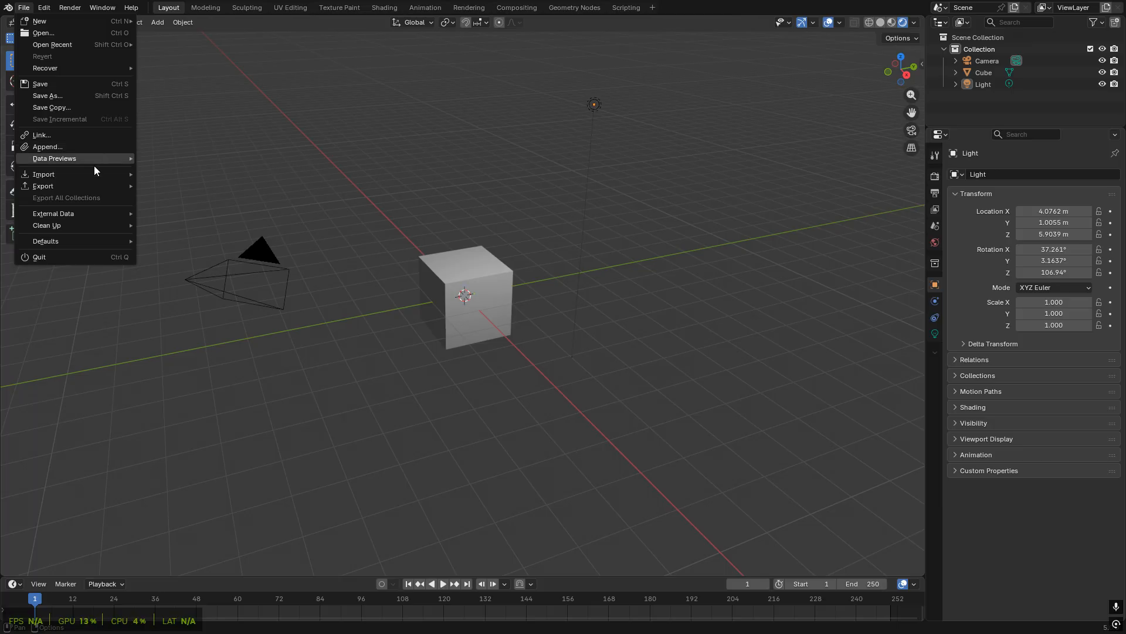
mouse_move(88, 190)
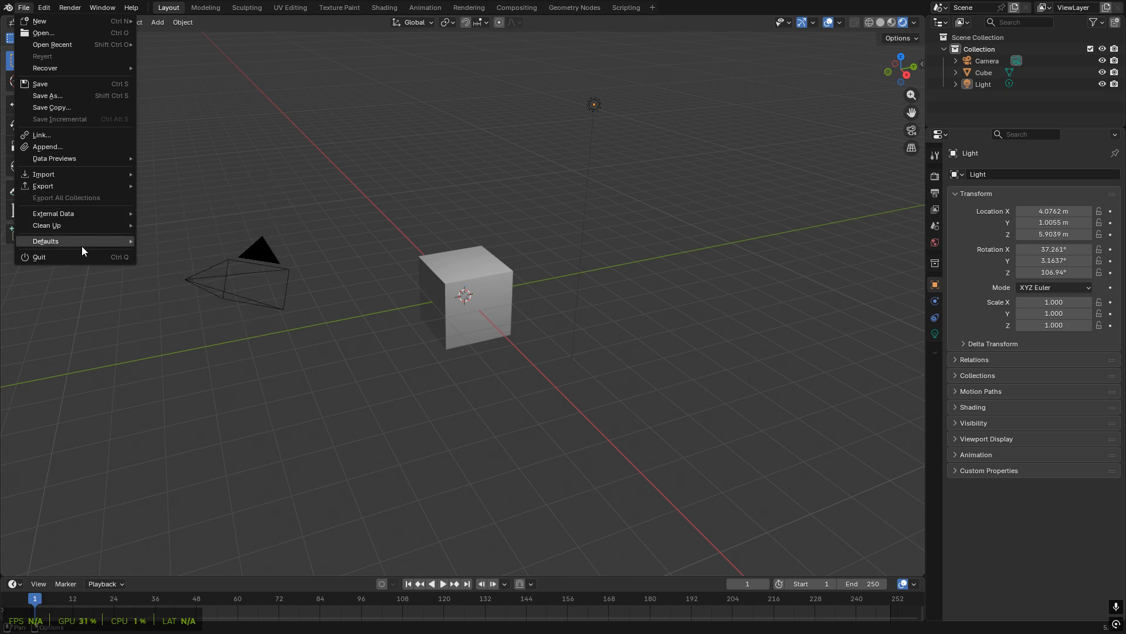
- Open the Preferences, enlarge and reposition the window, and show the Interface settings
click(42, 7)
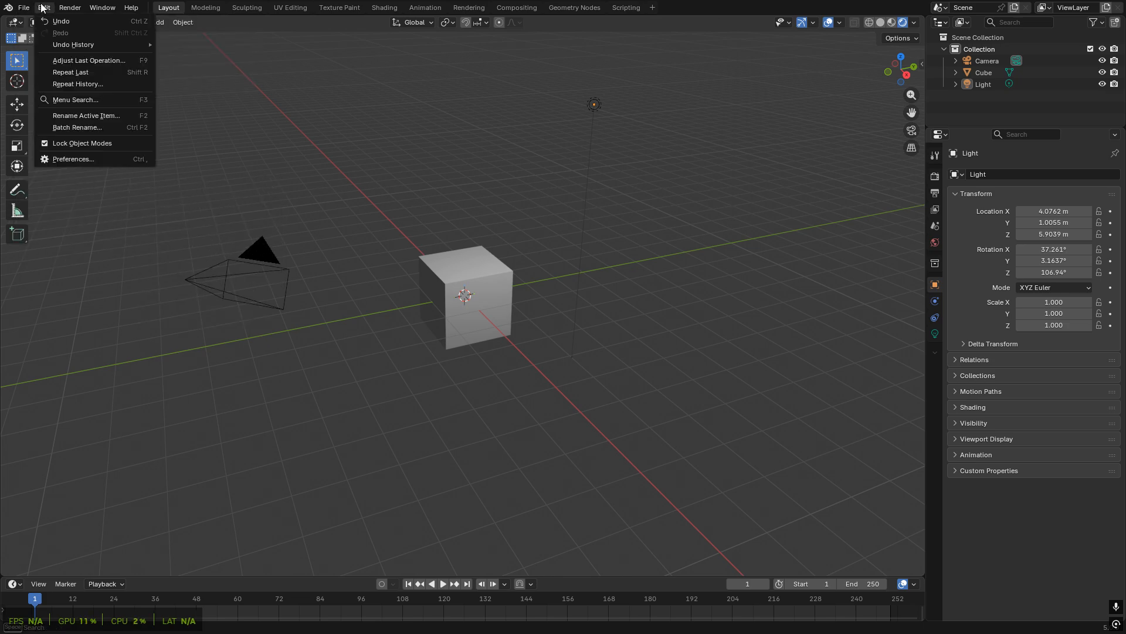
click(97, 160)
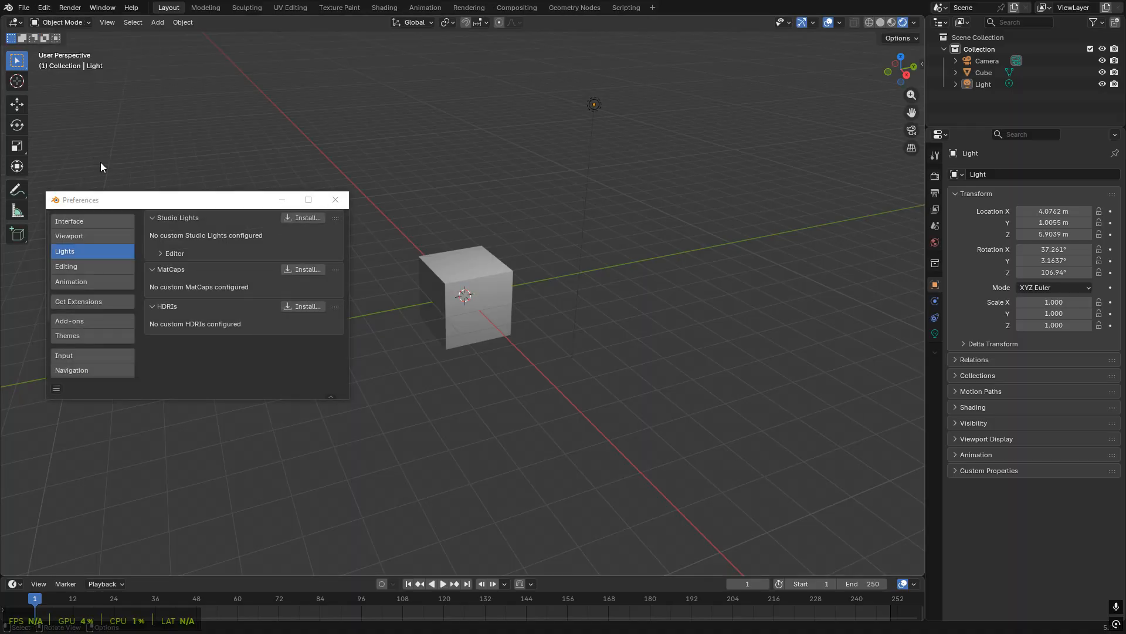
drag(348, 398, 646, 548)
drag(211, 205, 209, 104)
click(93, 125)
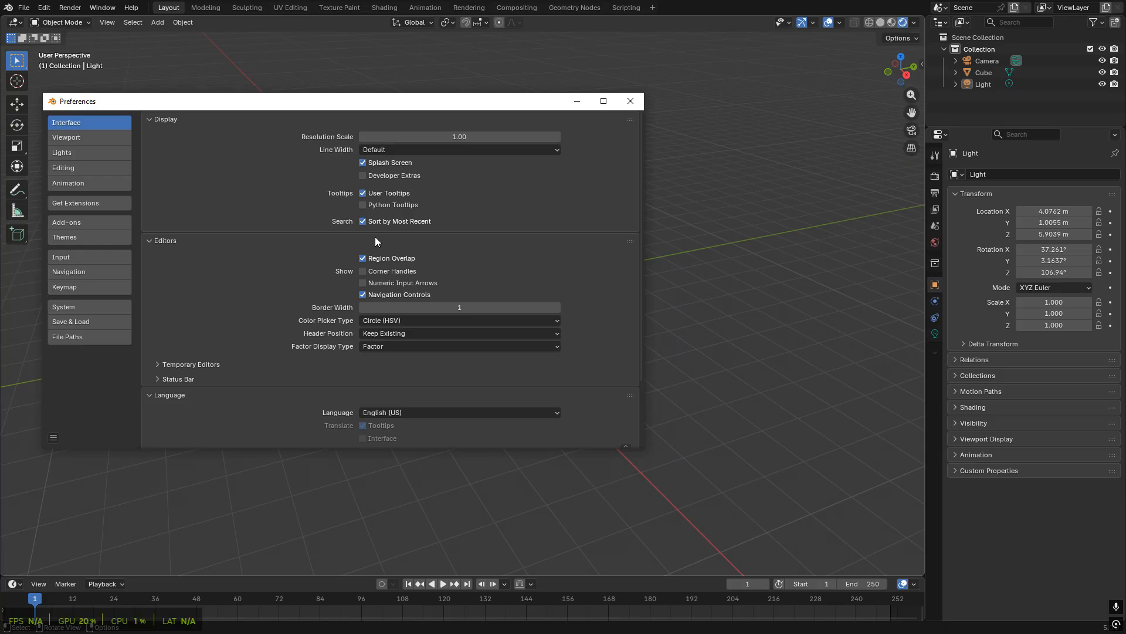
- Try a smaller interface Resolution Scale, reset it to 1, and look through the remaining Interface settings
mouse_move(490, 136)
mouse_down()
mouse_move(455, 135)
mouse_move(474, 134)
mouse_up()
click(478, 135)
text(1)
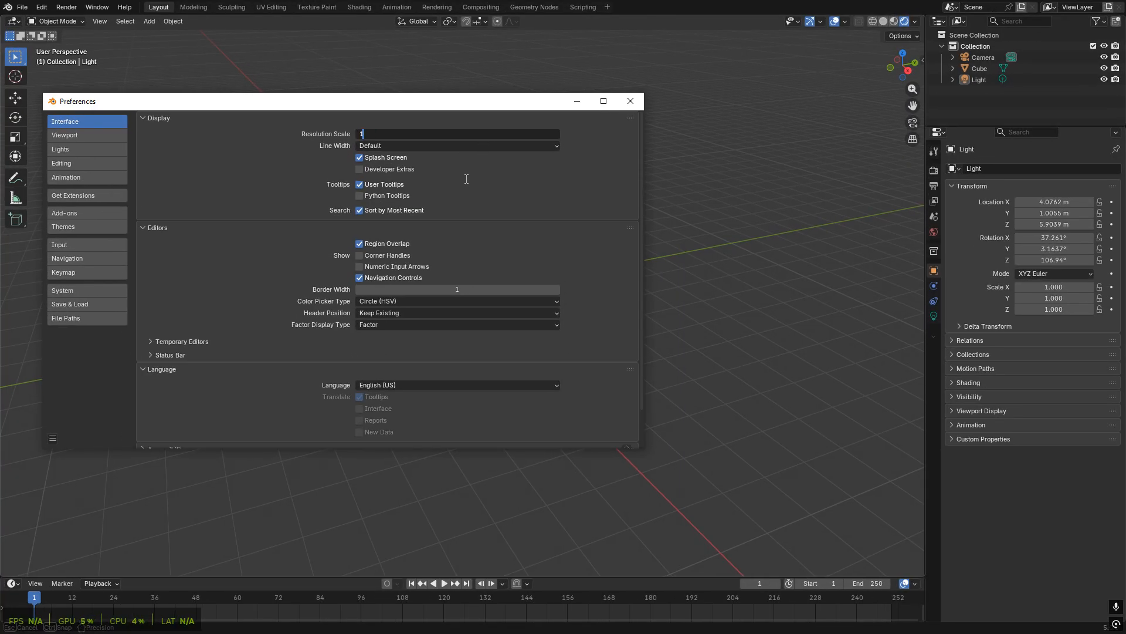
key(Return)
scroll(561, 187, down, 2)
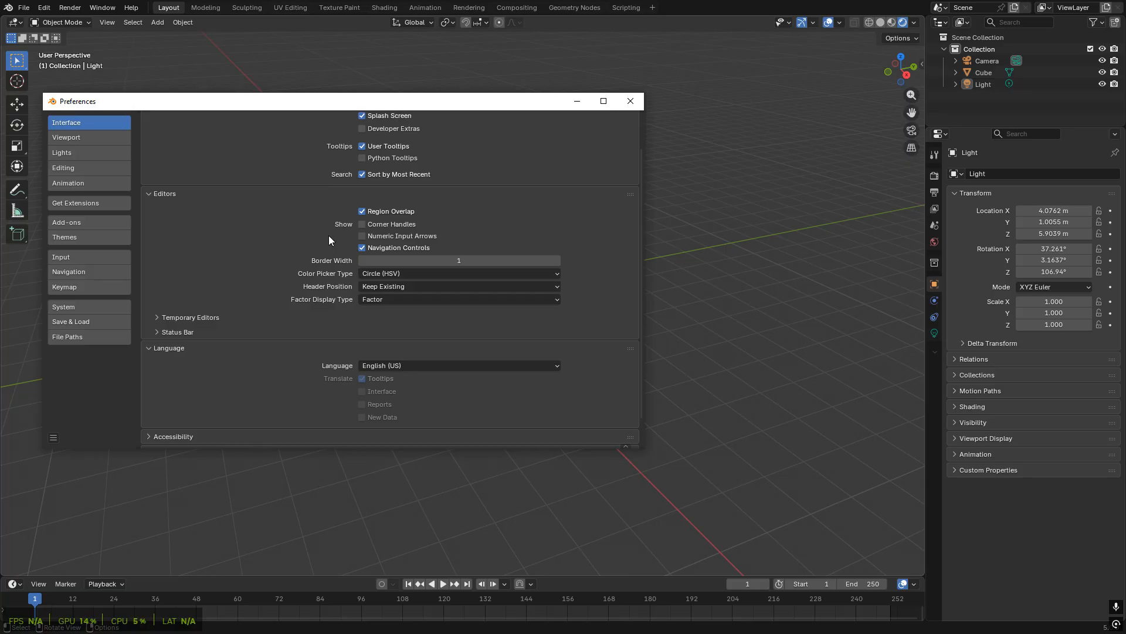
- Disable Orbit Around Selection in the Navigation preferences and test orbiting the scene without it
click(100, 137)
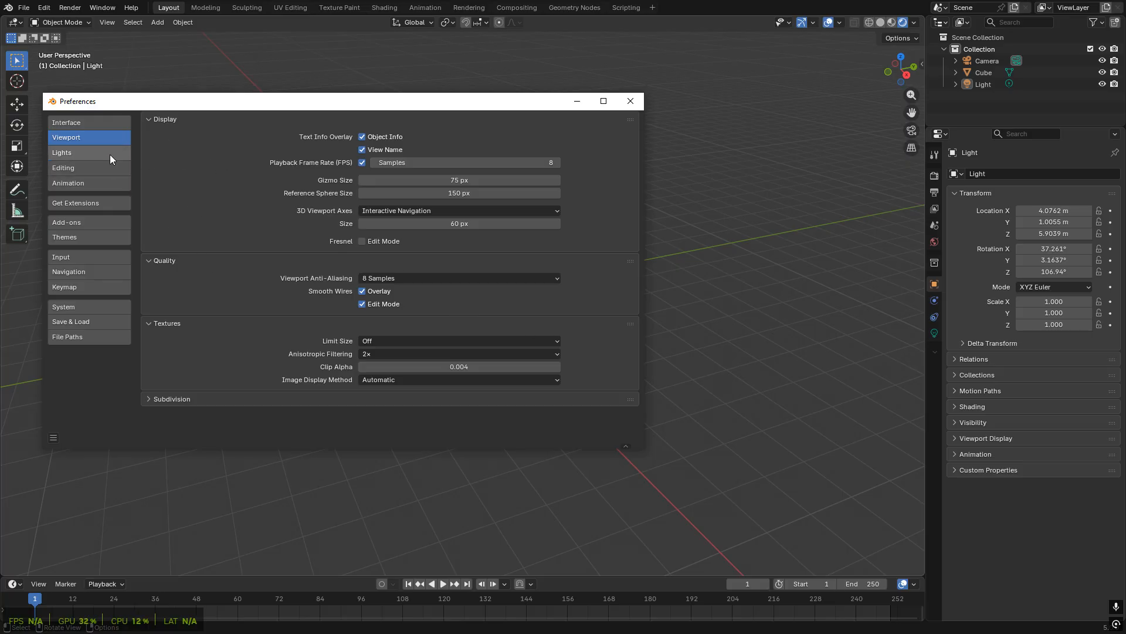
click(88, 271)
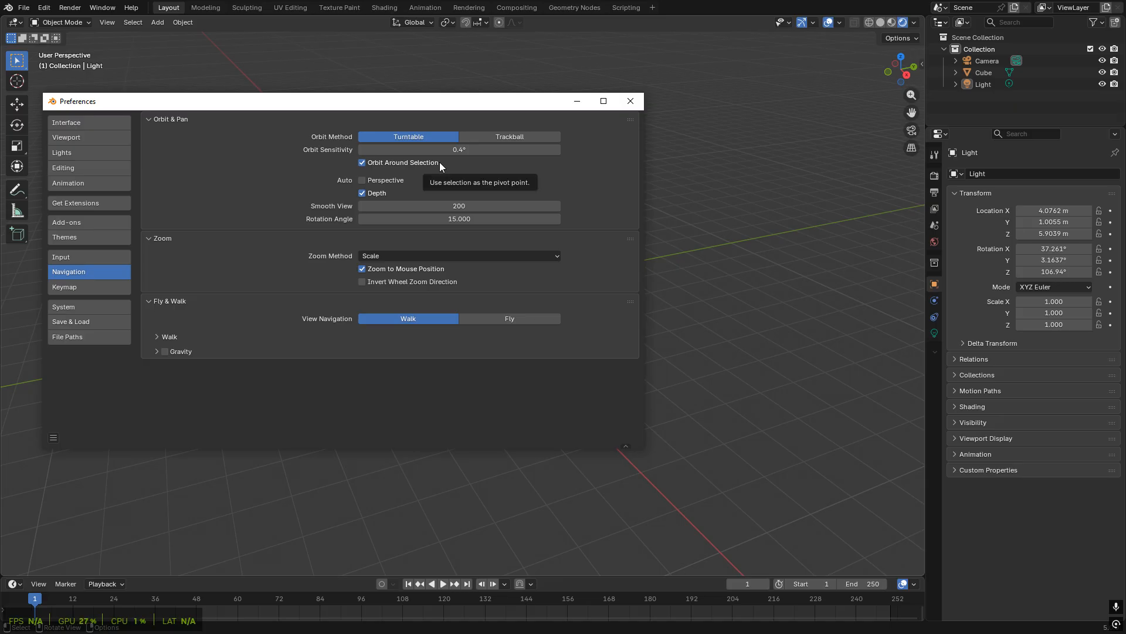
click(393, 167)
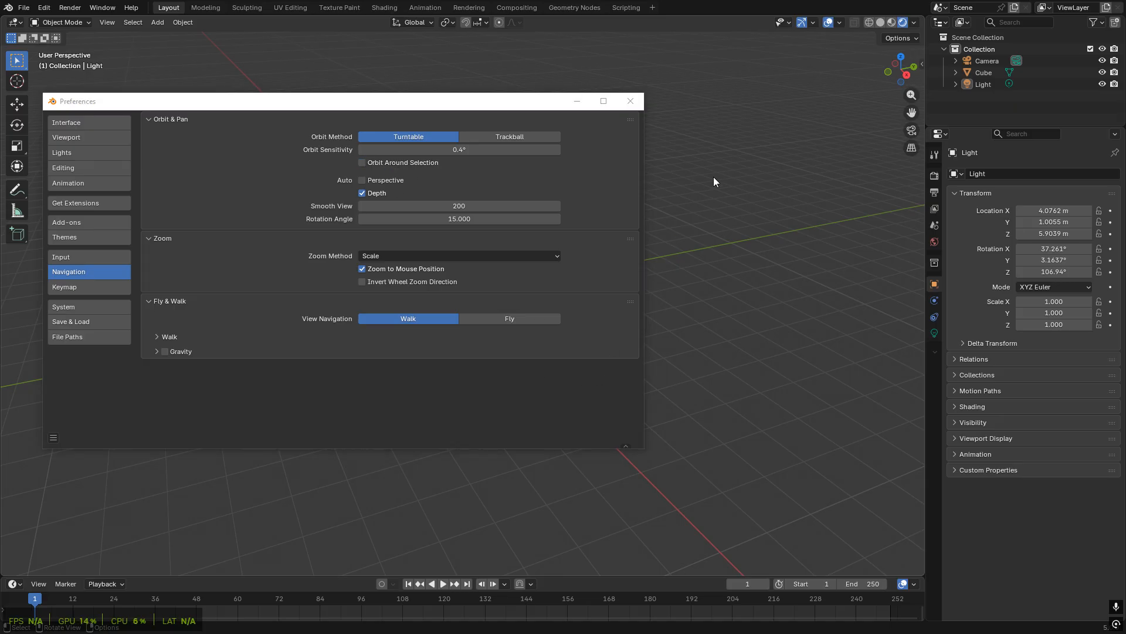
click(630, 101)
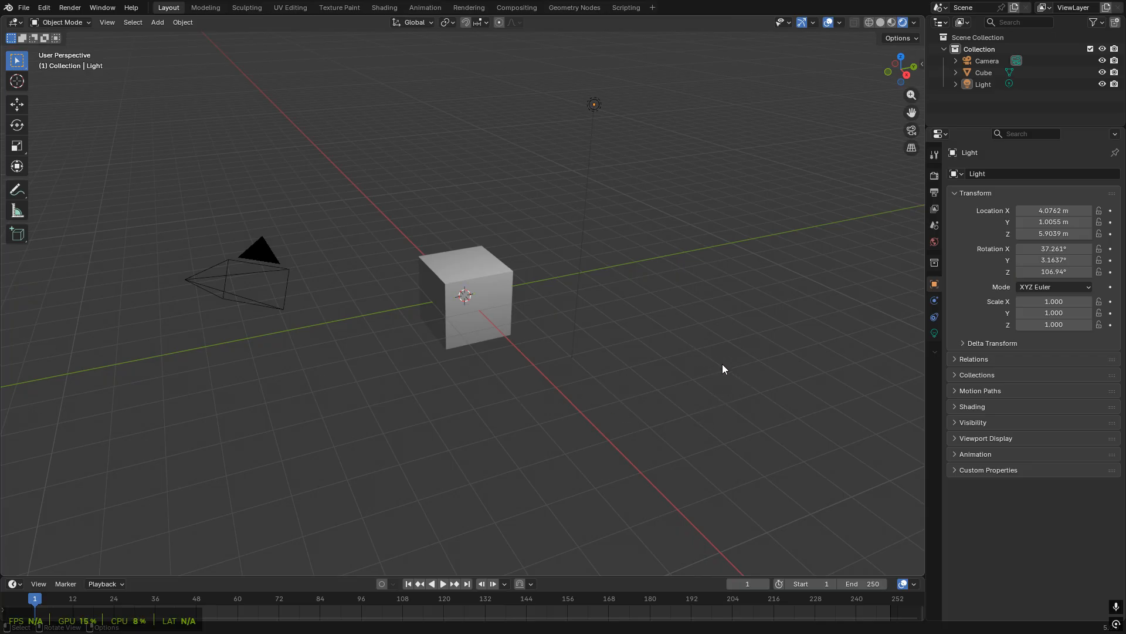
middle_drag(755, 375, 516, 189)
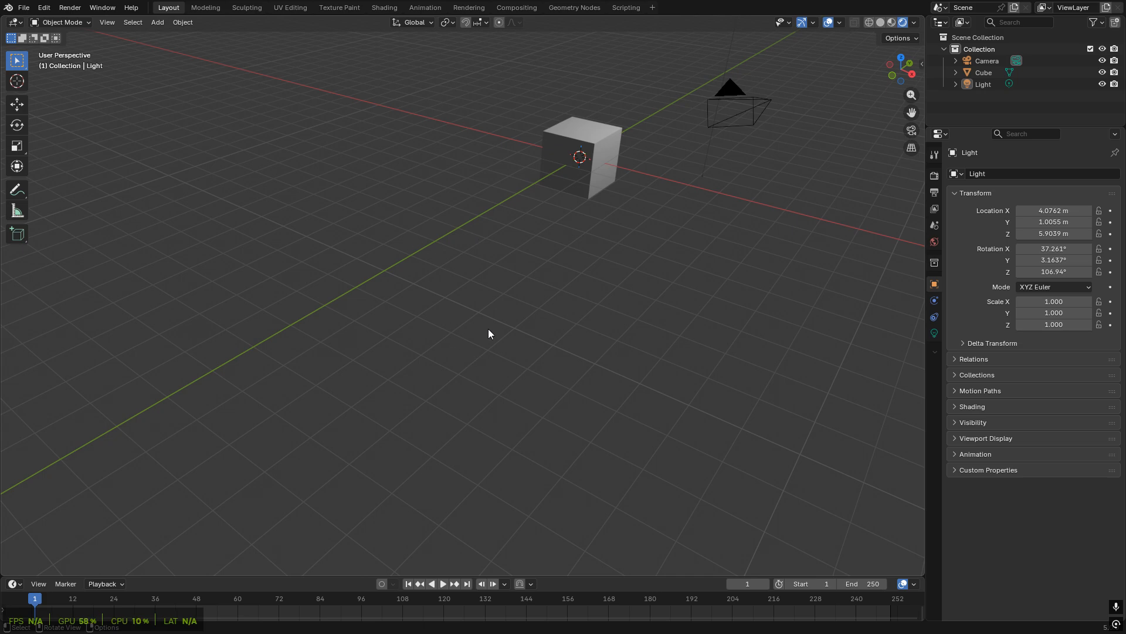
- Enable Orbit Around Selection again in the Navigation preferences and close the Preferences
click(46, 8)
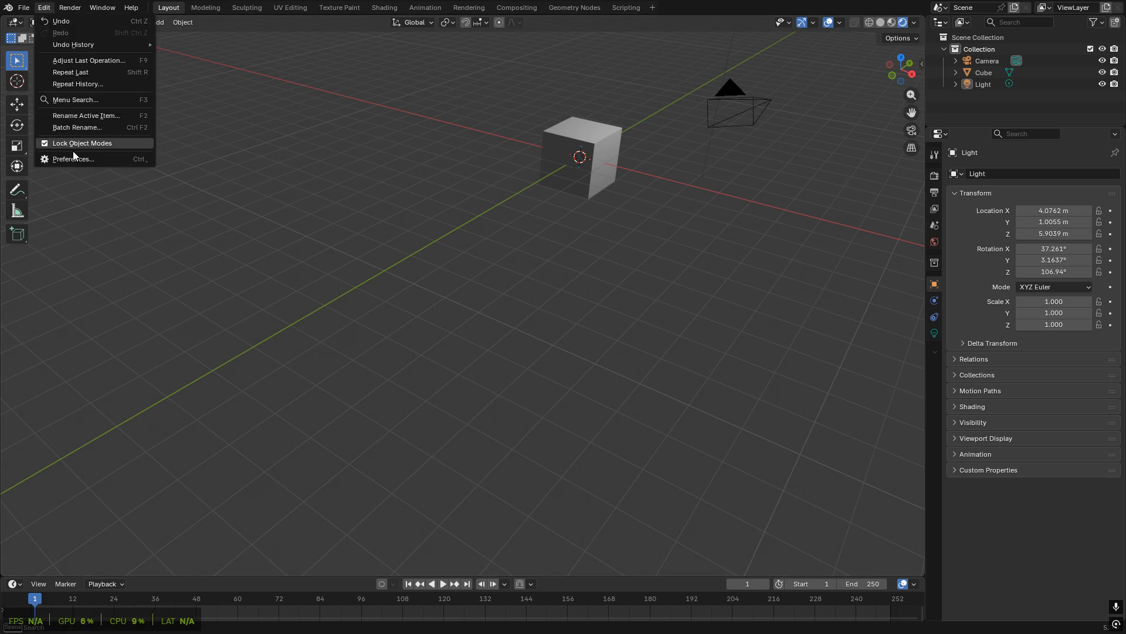
click(59, 161)
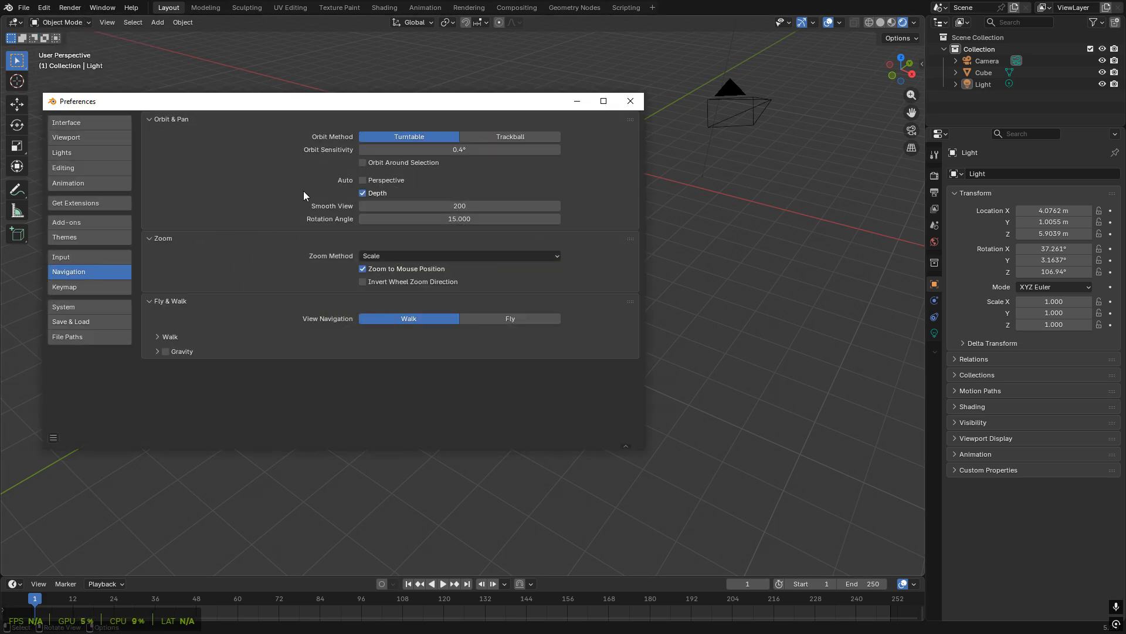
click(363, 163)
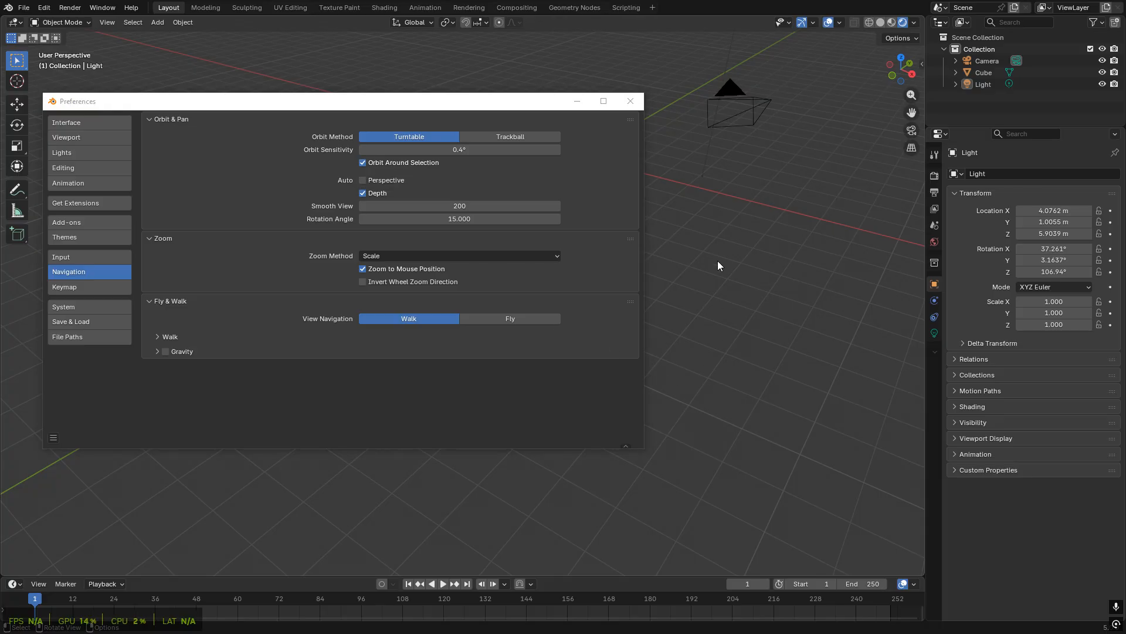
click(633, 101)
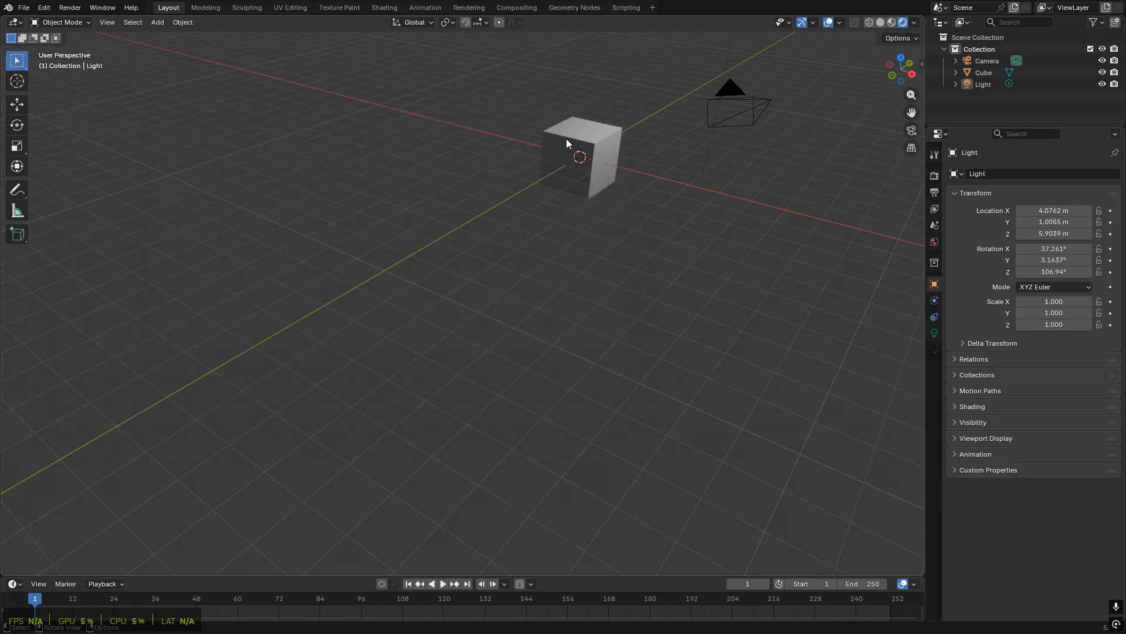
- Select the cube, the light and the camera one after another and orbit the view around each
click(548, 144)
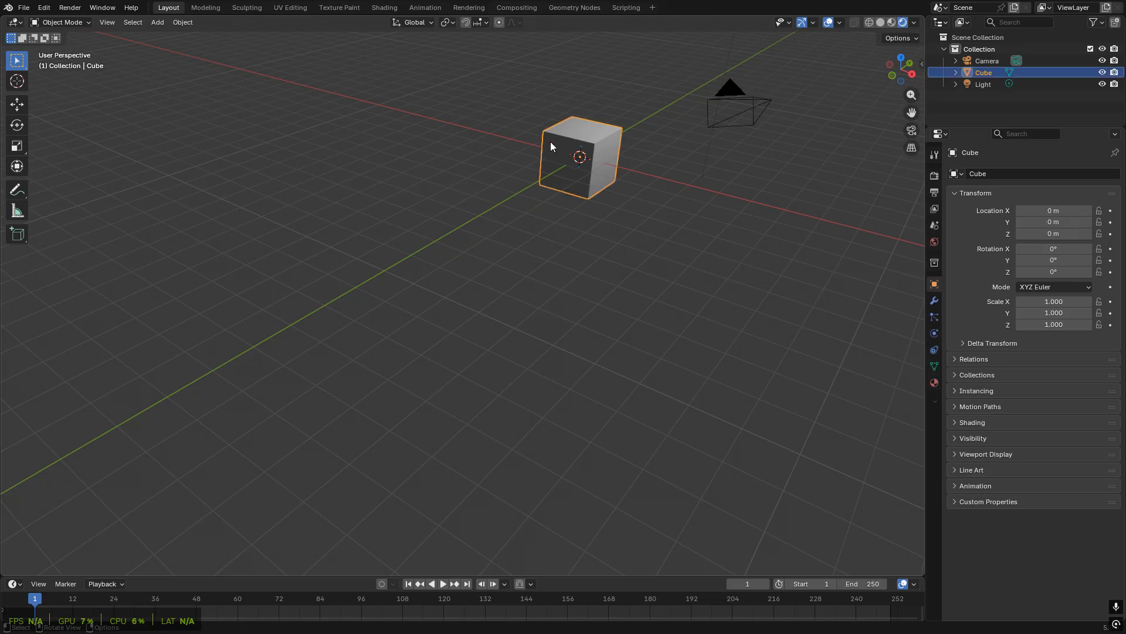
middle_drag(653, 189, 551, 276)
middle_drag(611, 335, 568, 294)
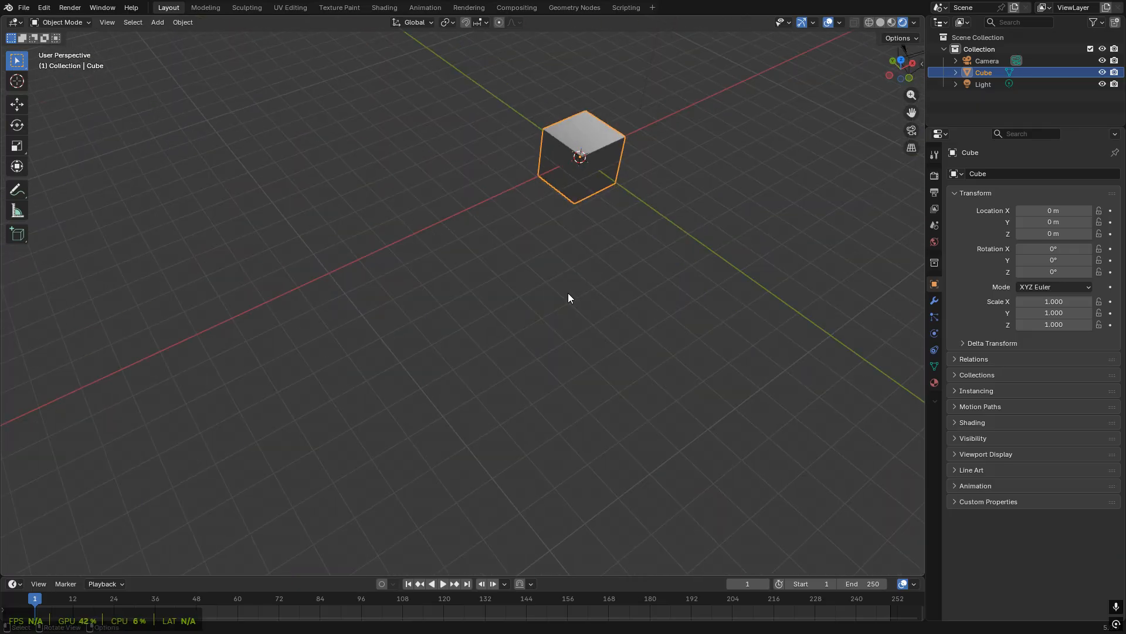
middle_drag(674, 213, 640, 362)
click(597, 85)
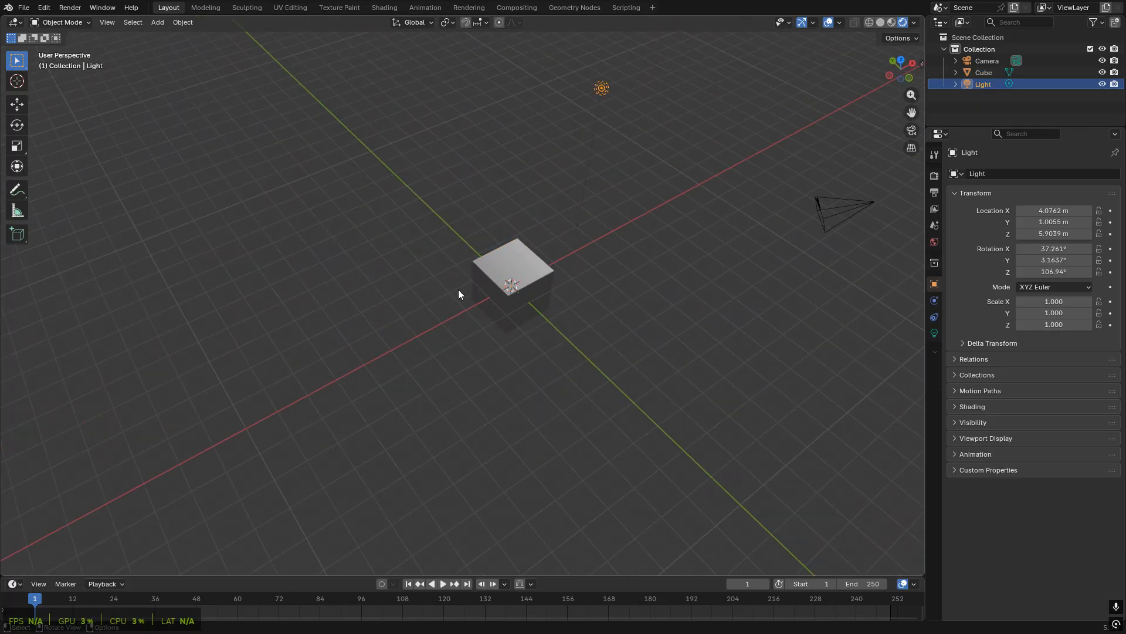
middle_drag(280, 295, 381, 239)
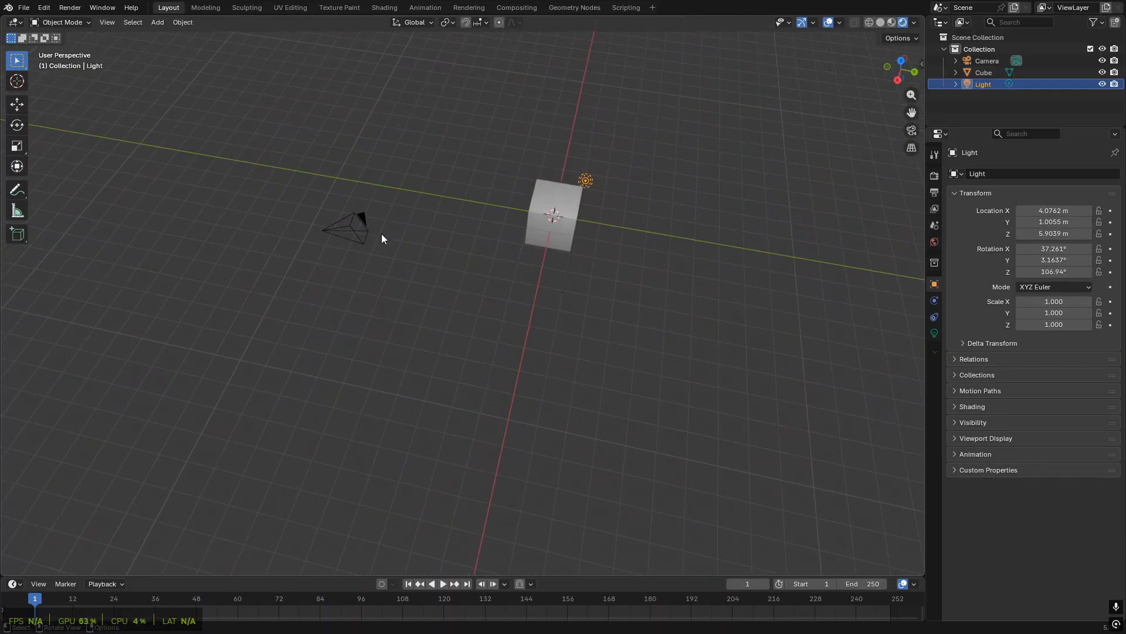
click(374, 236)
middle_drag(388, 295, 511, 296)
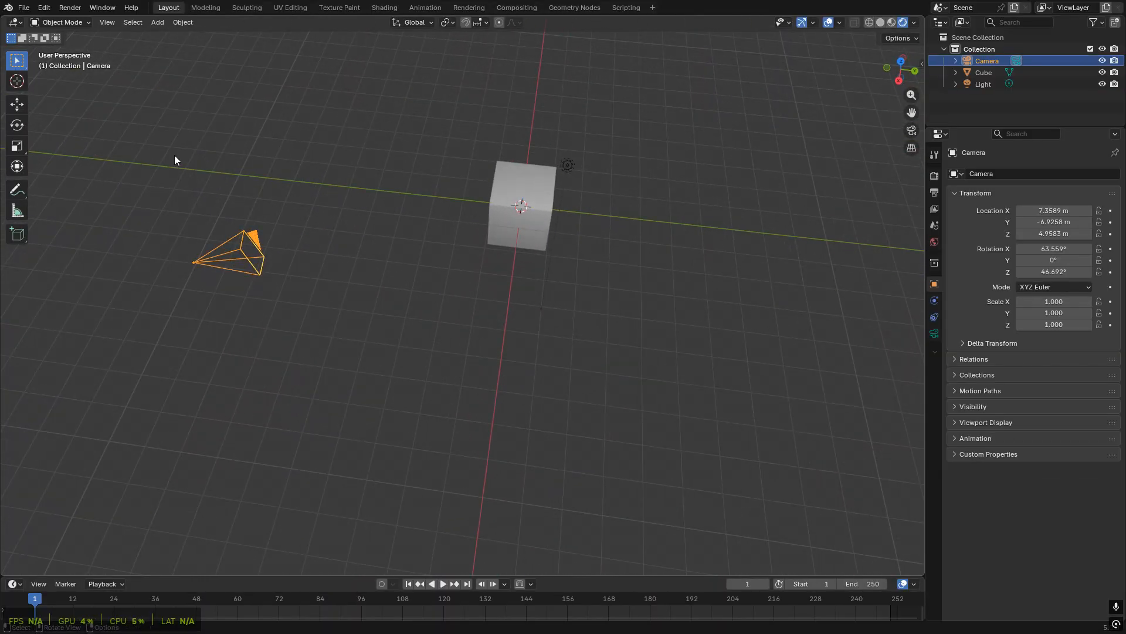
- Review the Navigation preferences, close them, and try orbiting, panning and zooming around the cube
click(41, 9)
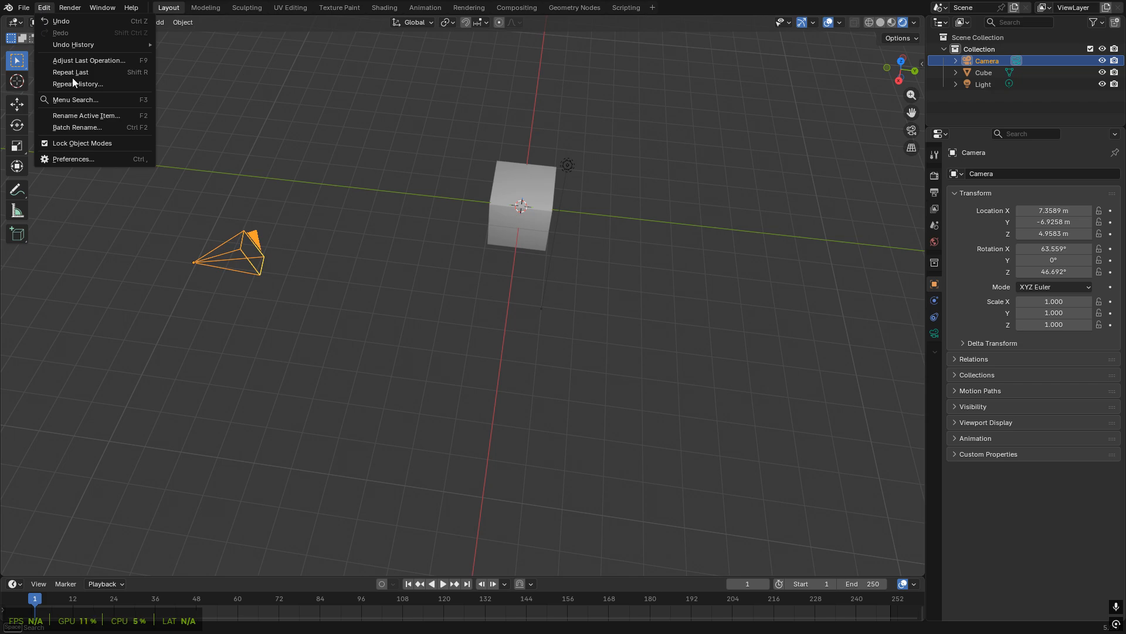
click(76, 159)
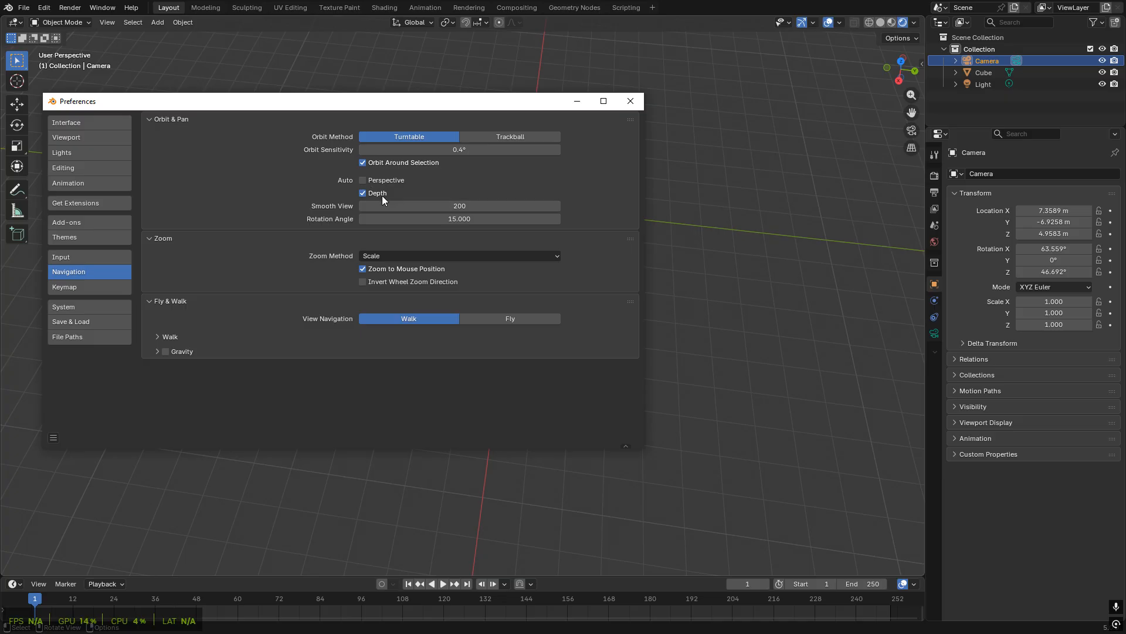
click(630, 101)
middle_drag(649, 322, 529, 324)
middle_drag(435, 410, 458, 421)
shift+middle_drag(596, 387, 664, 386)
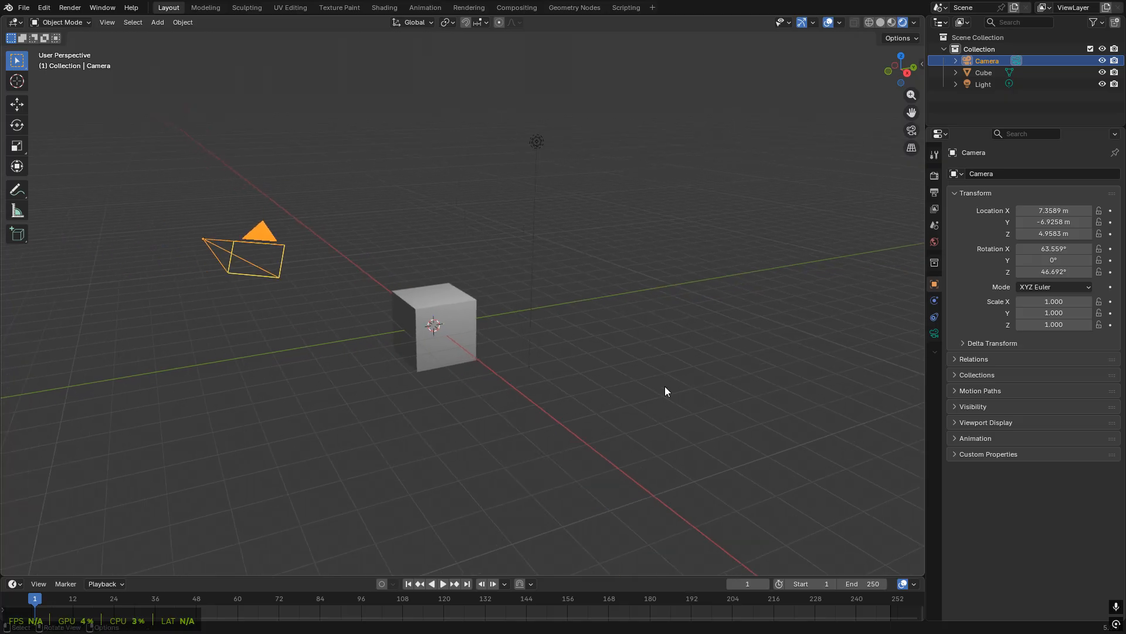
scroll(664, 386, up, 4)
shift+middle_drag(398, 361, 427, 350)
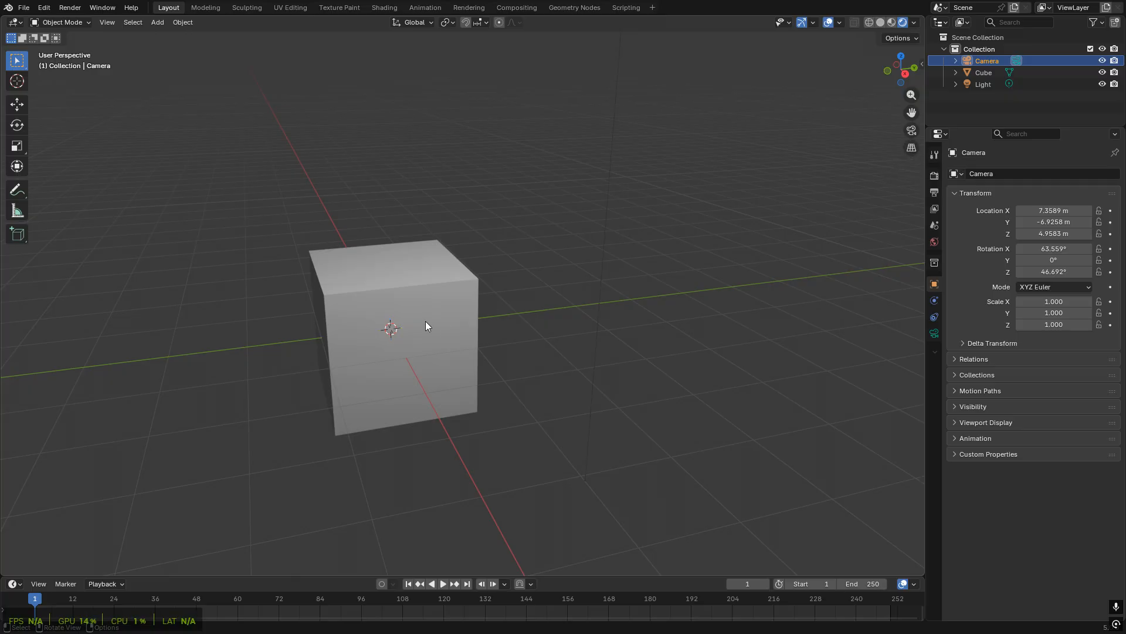
middle_drag(403, 371, 428, 352)
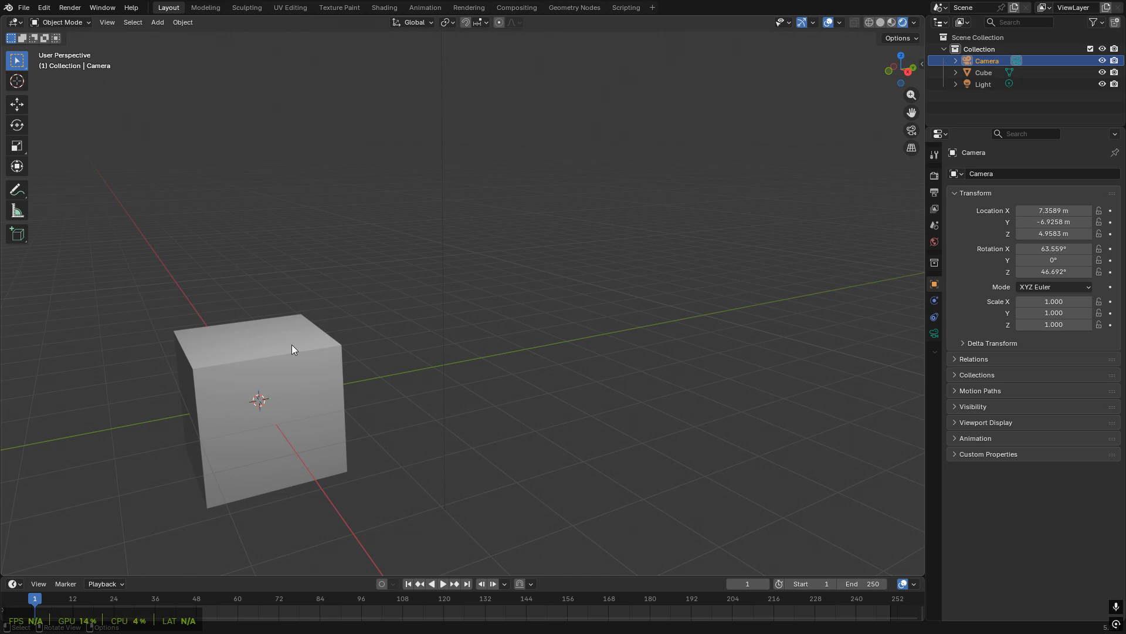
shift+middle_drag(257, 320, 277, 323)
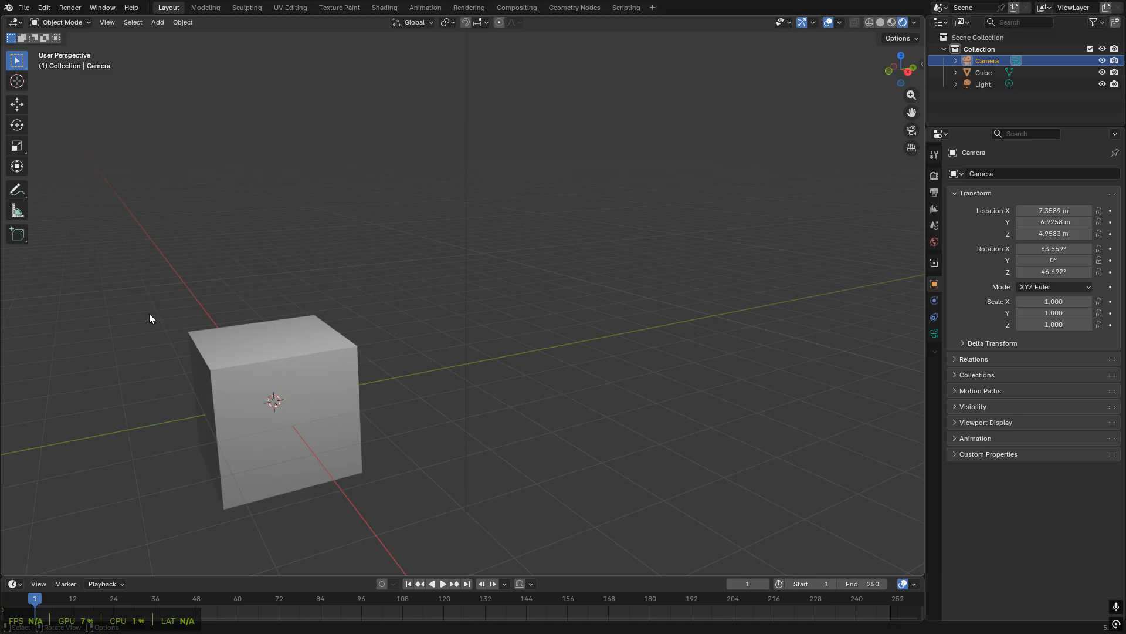
- Switch the viewport to orthographic projection, select the cube and orbit around it
click(914, 151)
click(914, 151)
click(913, 149)
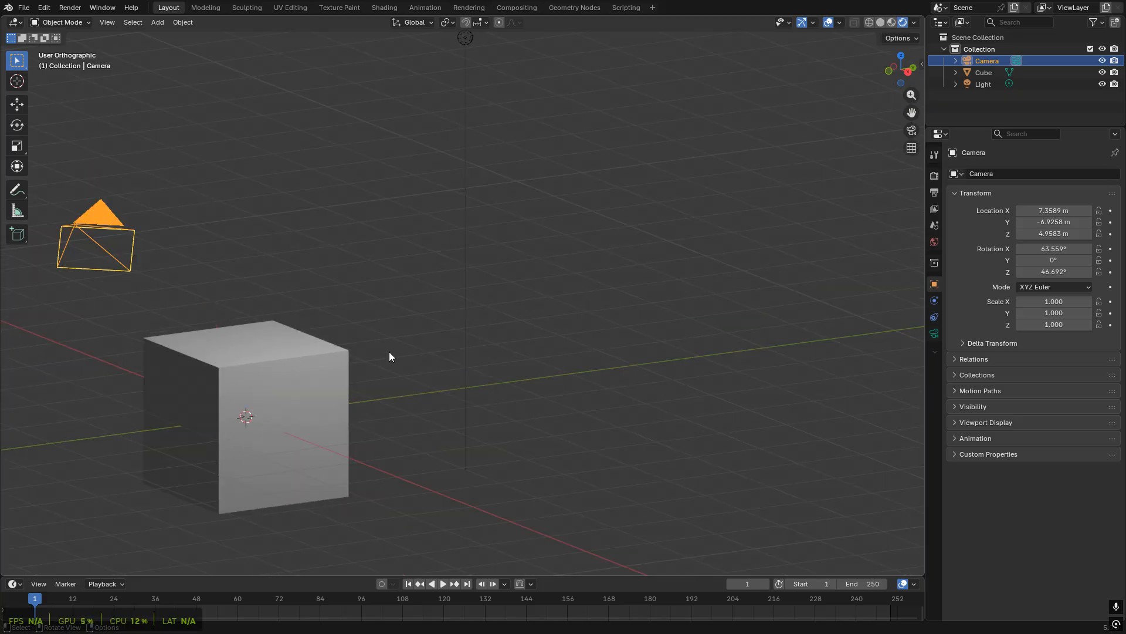
click(344, 404)
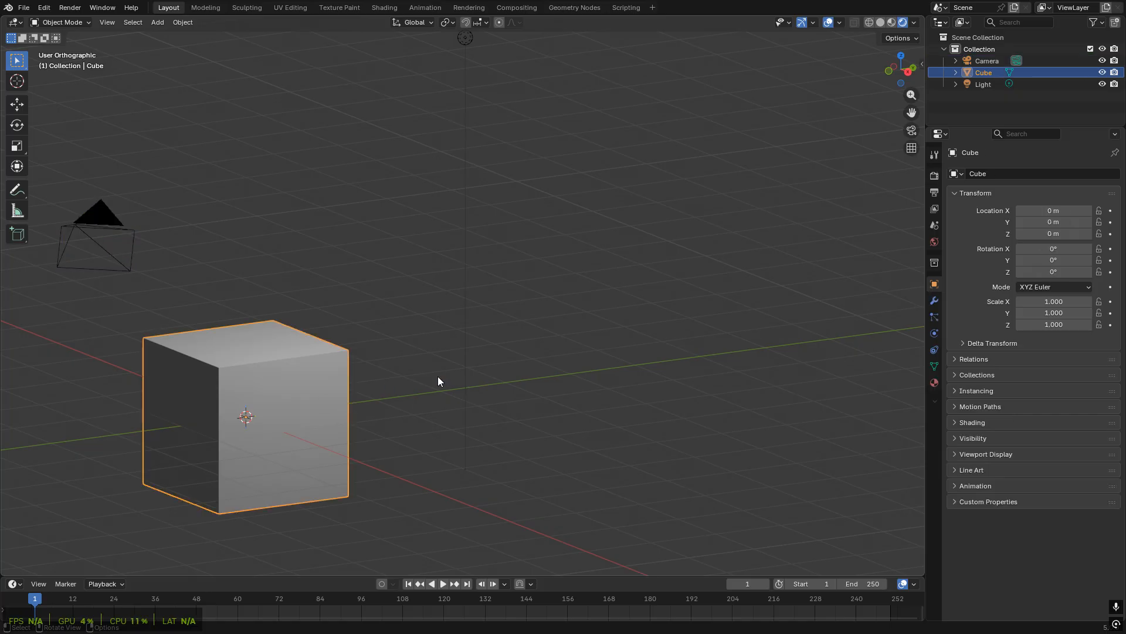
middle_drag(438, 378, 539, 368)
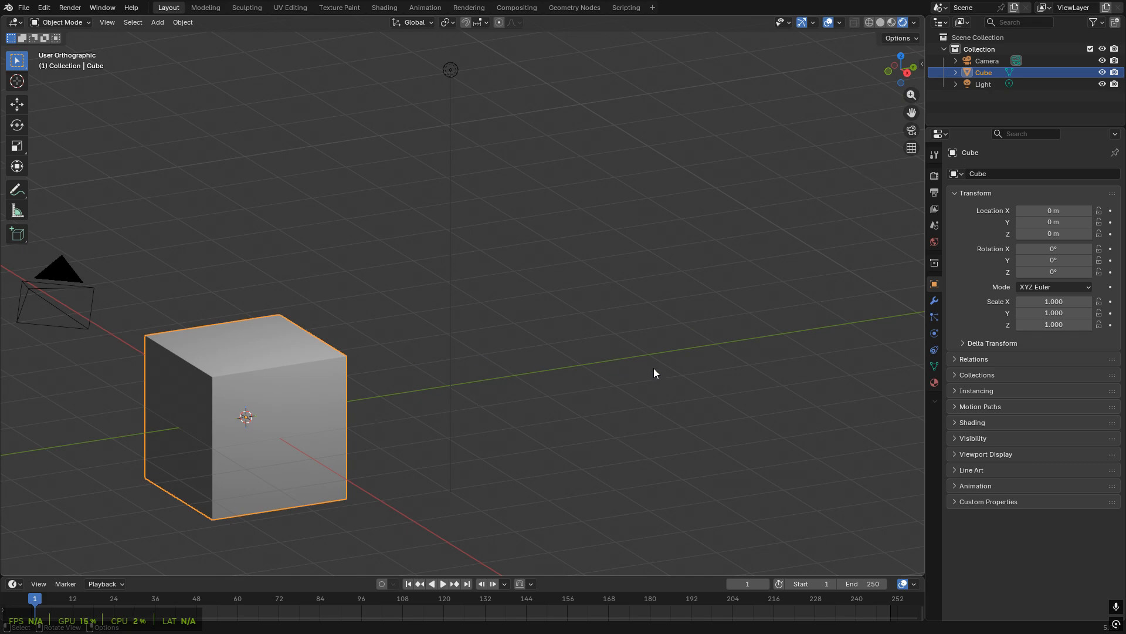
- Examine the cube up close and from afar in orthographic projection to see how zooming behaves
shift+middle_drag(221, 397, 552, 379)
scroll(568, 393, up, 11)
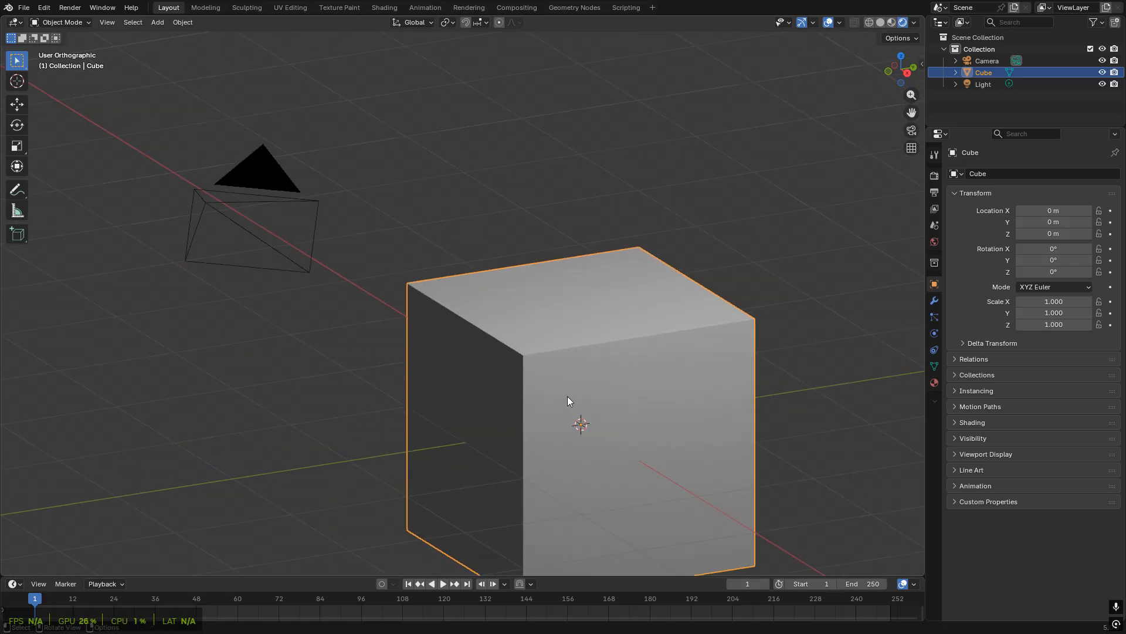
scroll(605, 406, down, 11)
scroll(445, 301, up, 8)
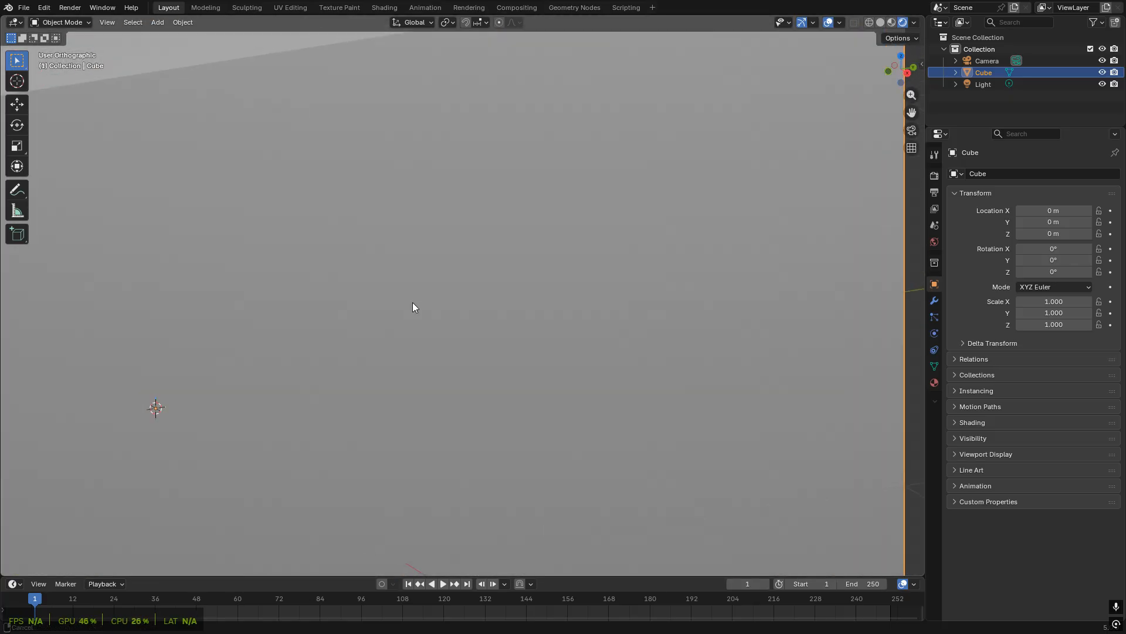
scroll(413, 302, down, 7)
middle_drag(558, 320, 494, 340)
scroll(424, 302, up, 10)
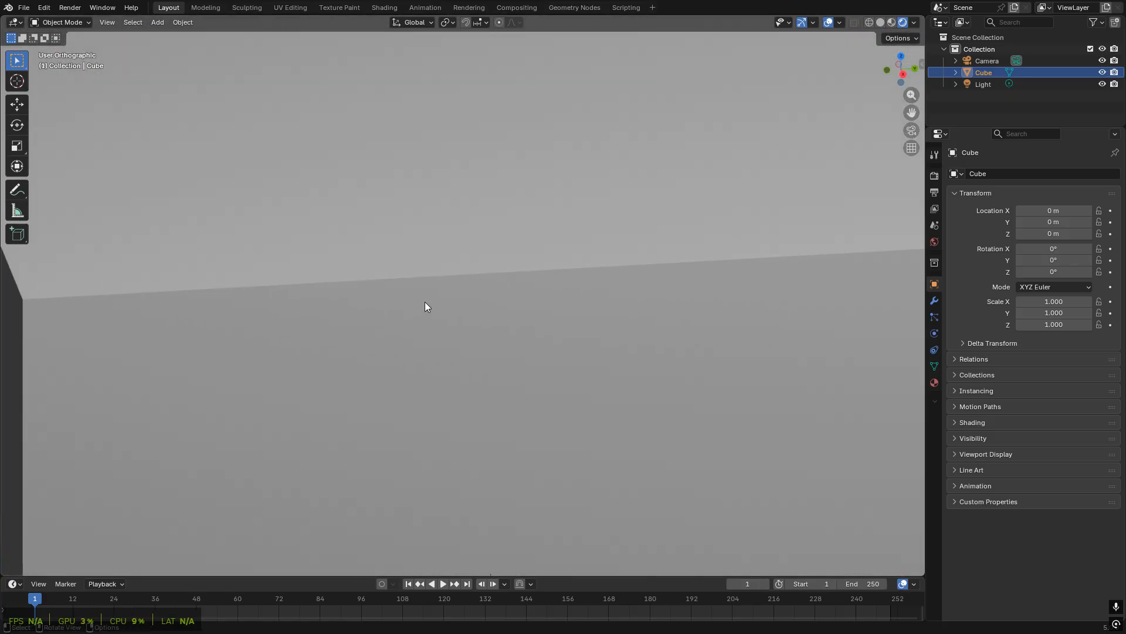
scroll(428, 321, down, 8)
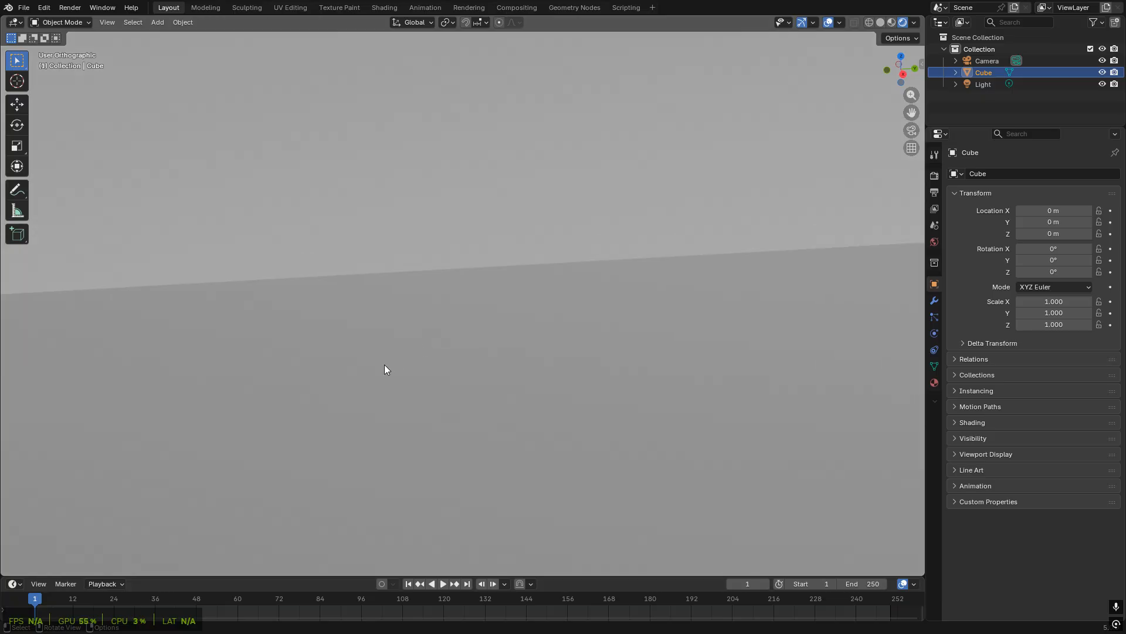
- Switch the viewport back to perspective projection and examine the cube up close from a different angle
key(KP_5)
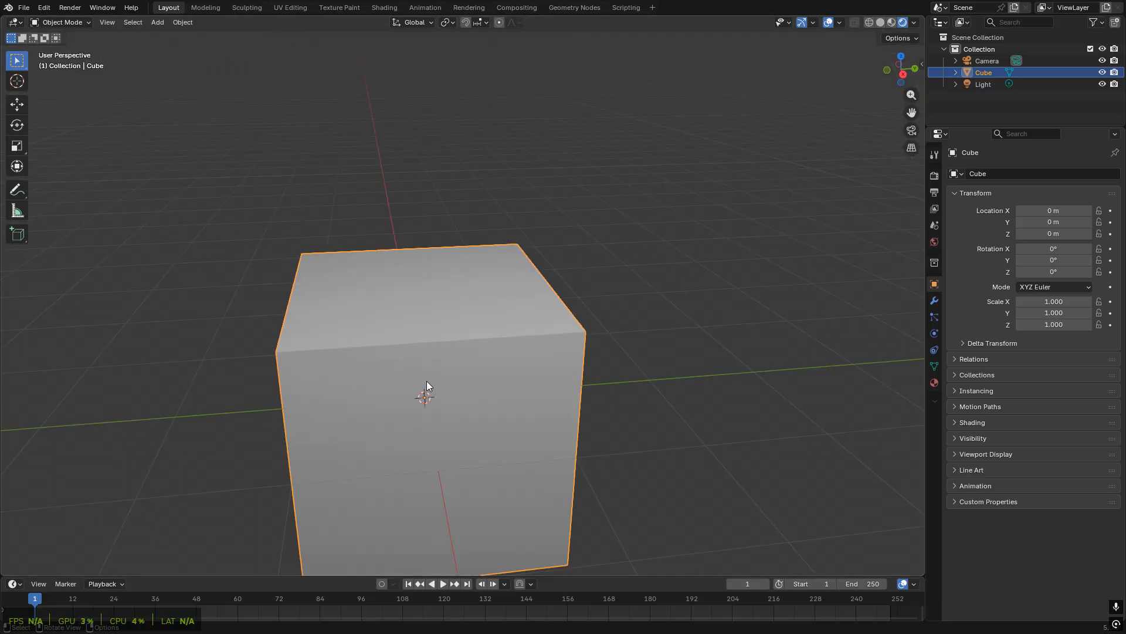
middle_drag(427, 390, 528, 360)
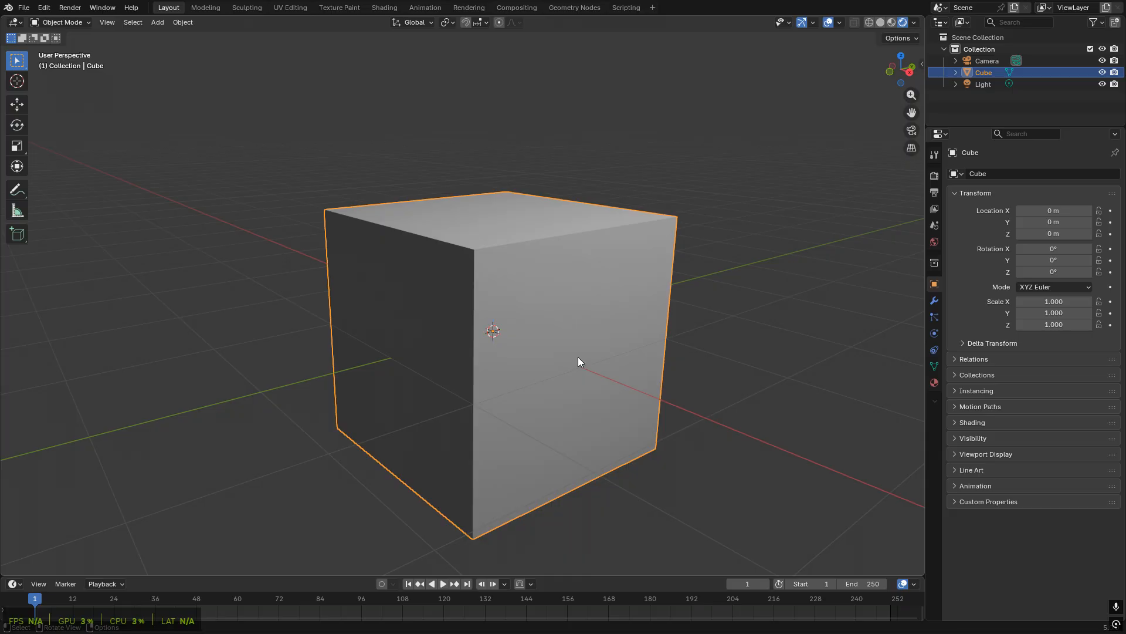
scroll(533, 309, up, 10)
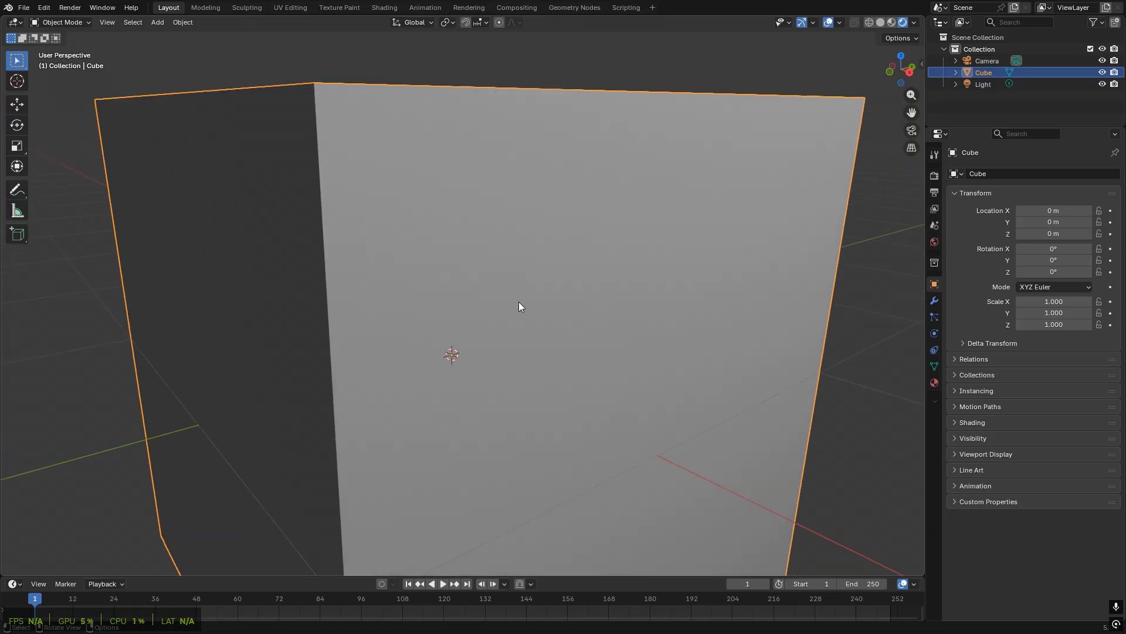
- Examine the cube up close, from afar and from several angles in perspective projection
scroll(520, 308, up, 8)
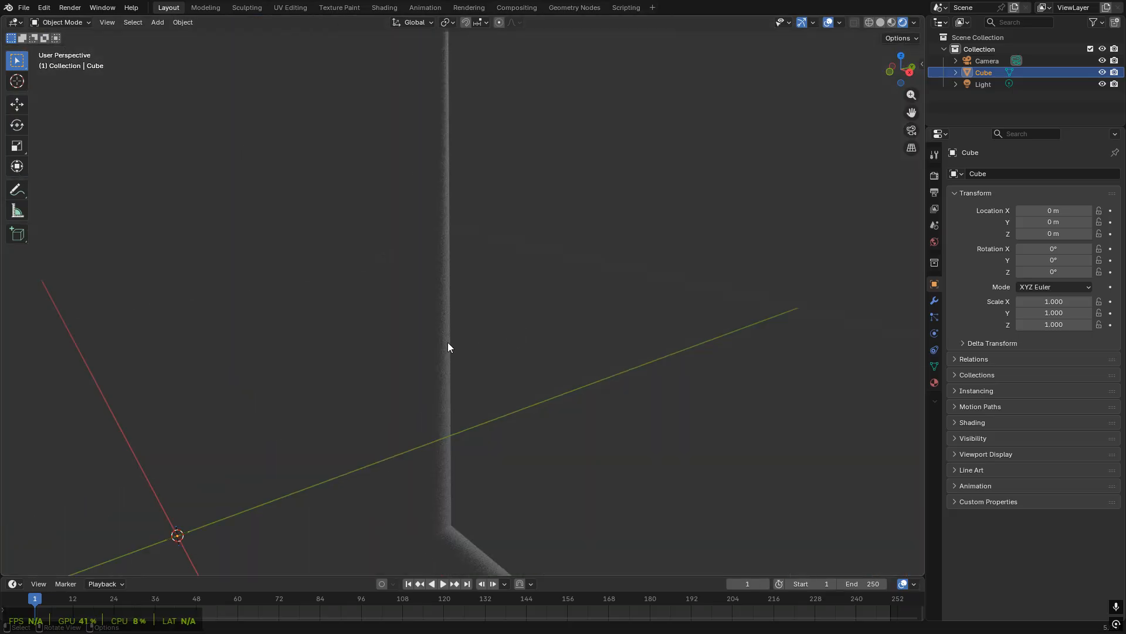
middle_drag(448, 347, 515, 365)
middle_drag(599, 334, 737, 422)
scroll(510, 352, down, 10)
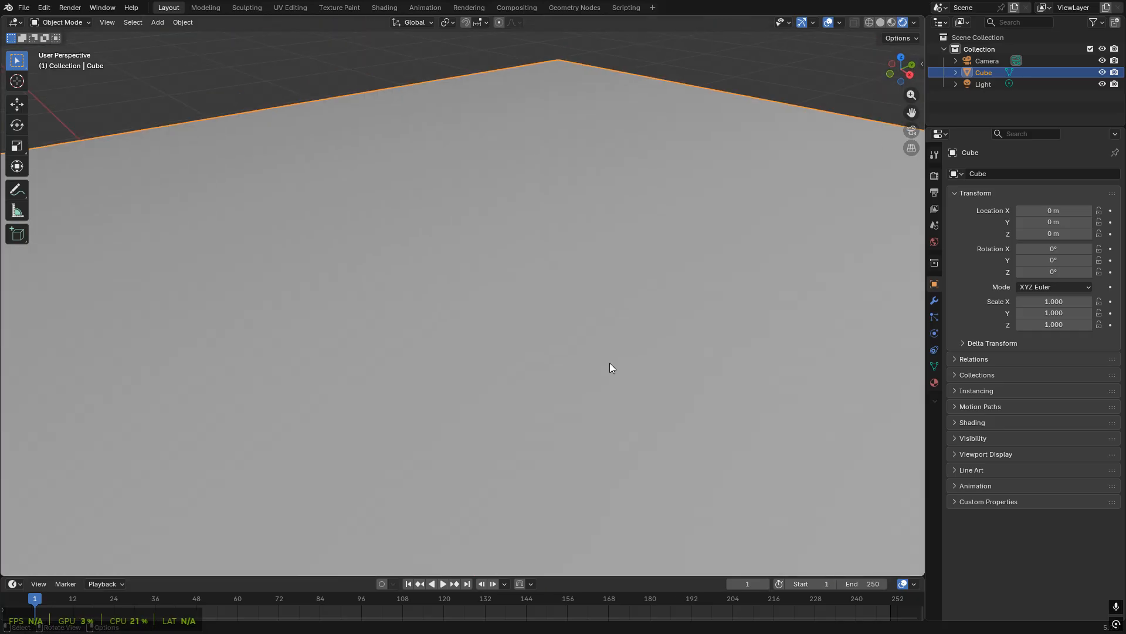
scroll(488, 320, down, 4)
scroll(551, 360, up, 3)
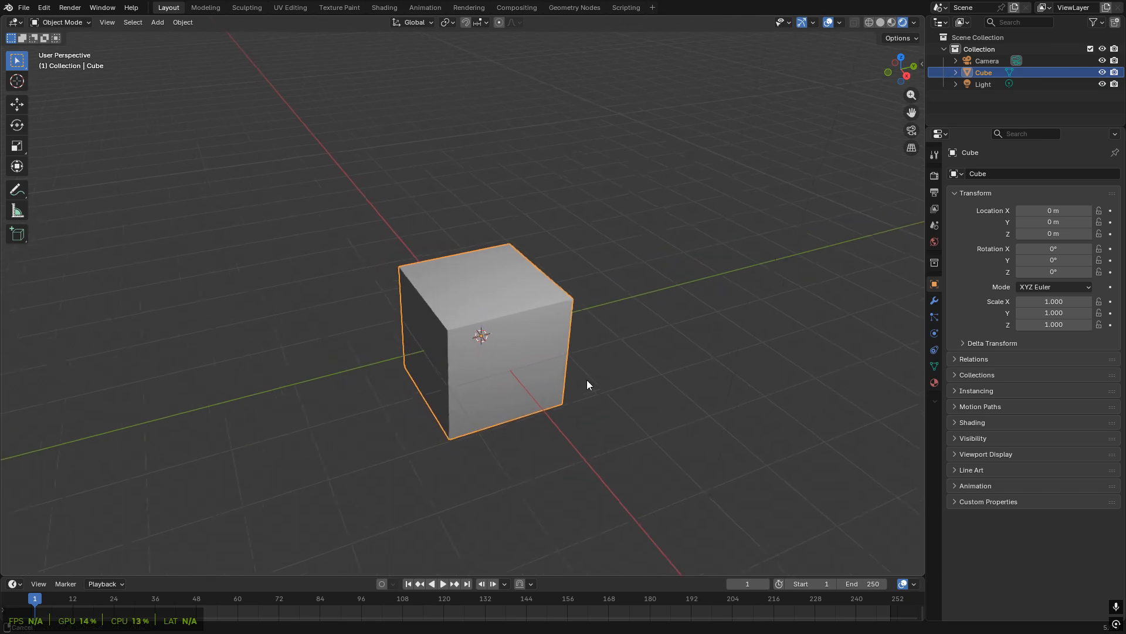
scroll(541, 318, up, 3)
middle_drag(587, 379, 490, 375)
scroll(448, 320, up, 4)
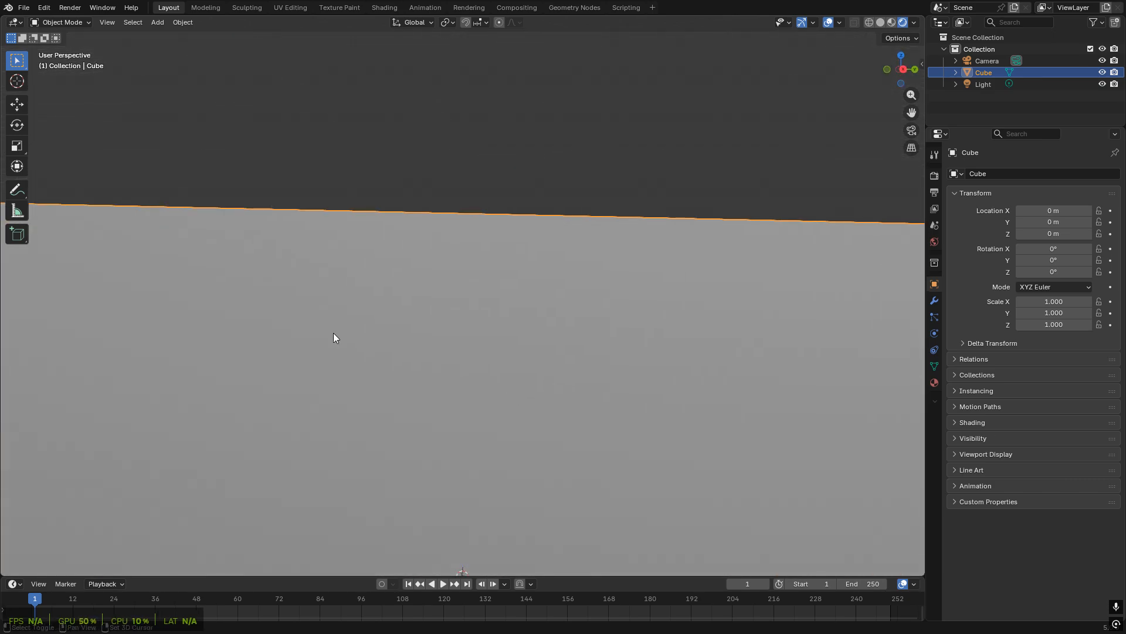
shift+middle_drag(334, 333, 430, 304)
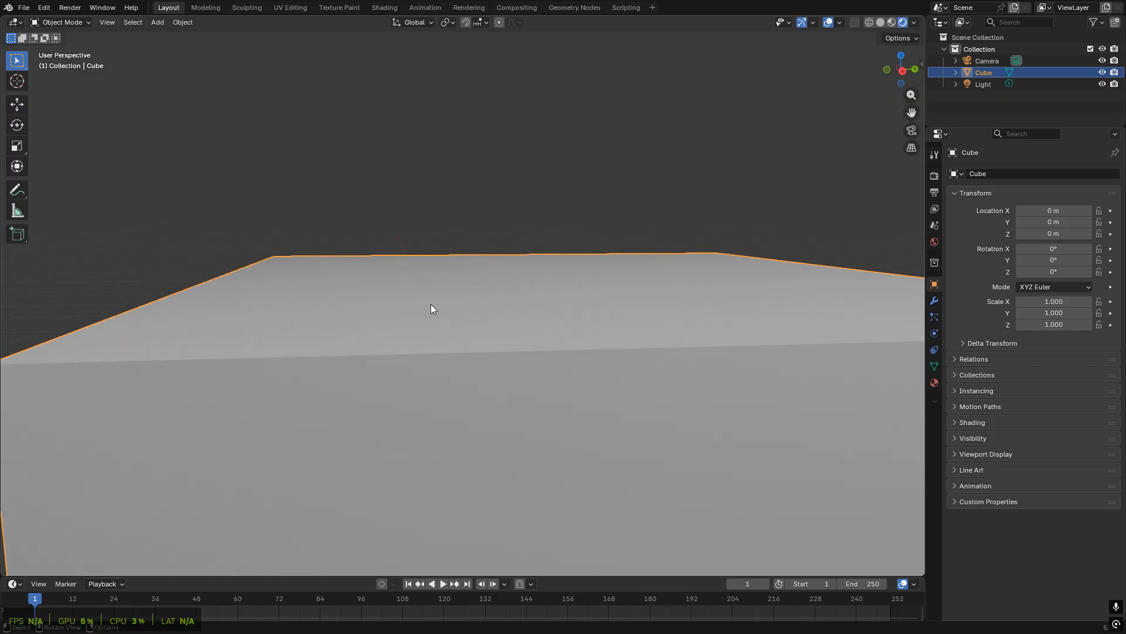
- Set the zoom method to Continue in the Navigation preferences and try zooming the viewport on the cube
click(73, 9)
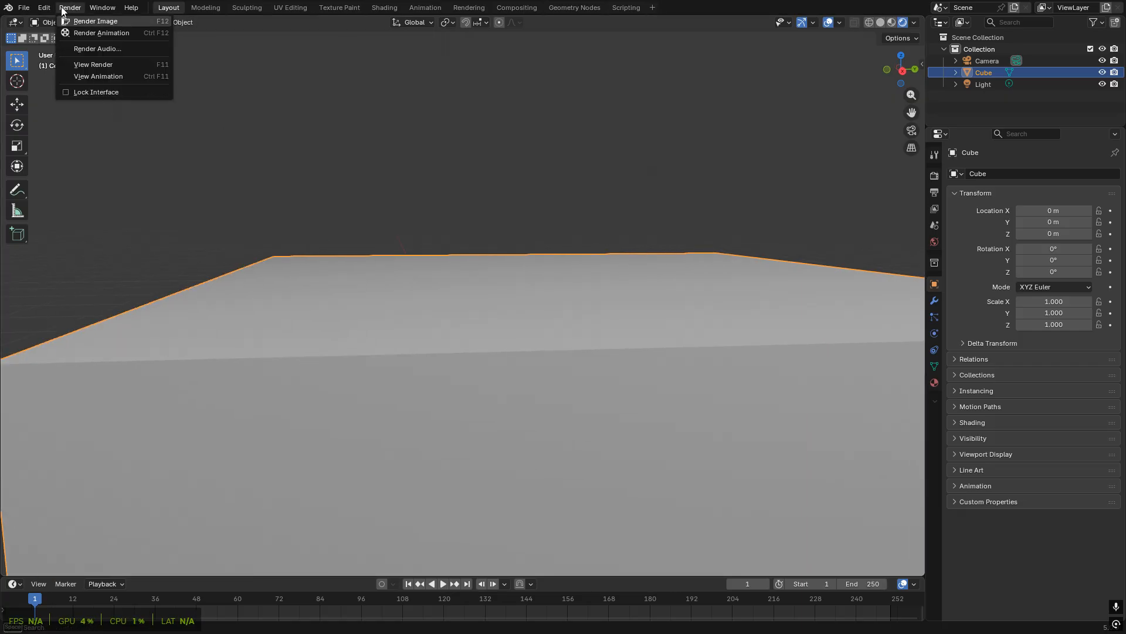
click(44, 8)
click(70, 158)
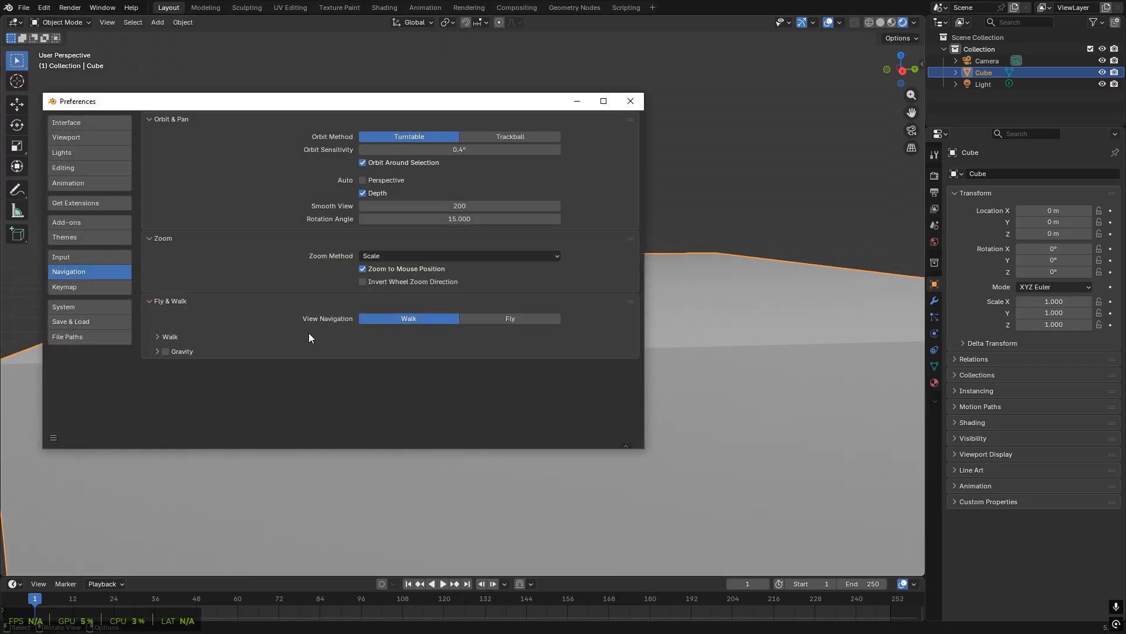
click(451, 256)
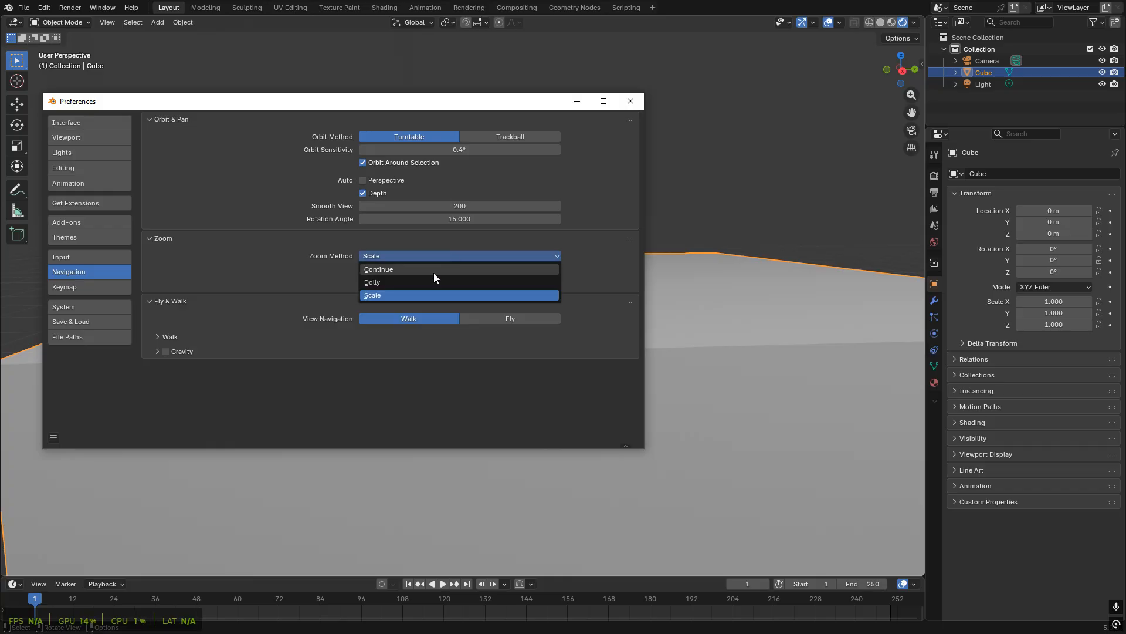
click(434, 271)
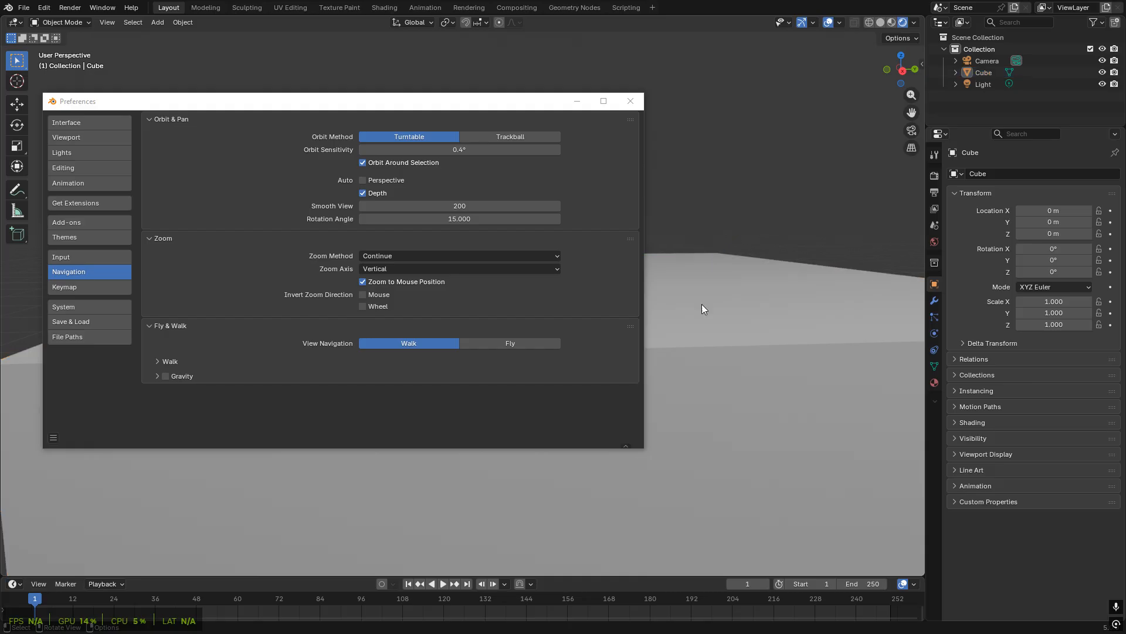
click(631, 101)
ctrl+middle_drag(613, 346, 76, 39)
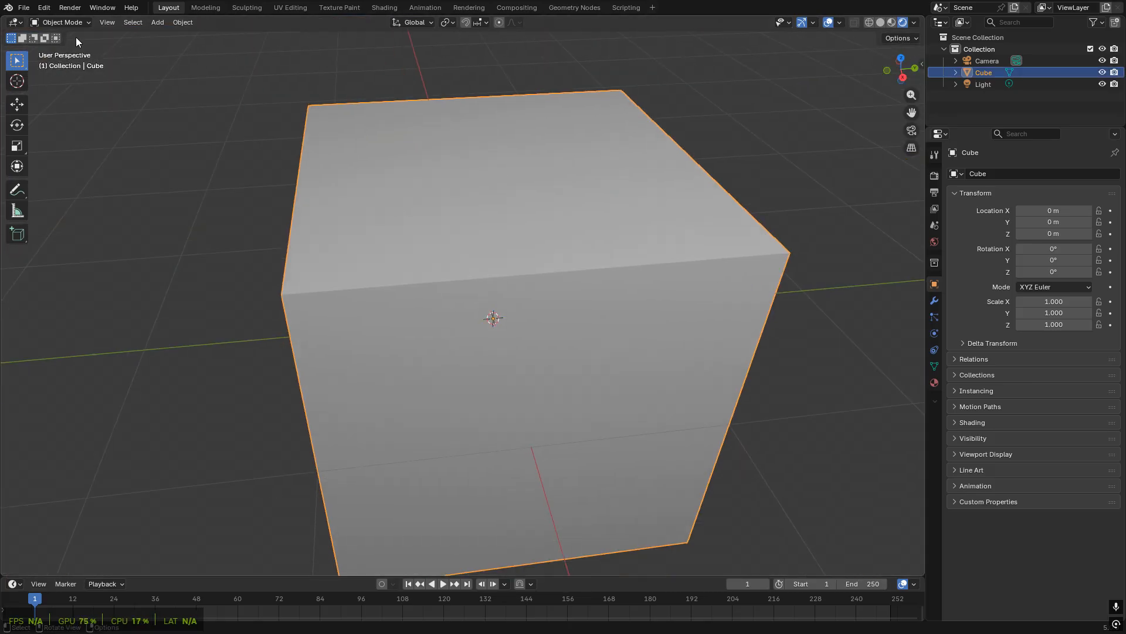
- Set the zoom method to Dolly in the Navigation preferences and try zooming in and out on the cube
click(44, 7)
click(79, 163)
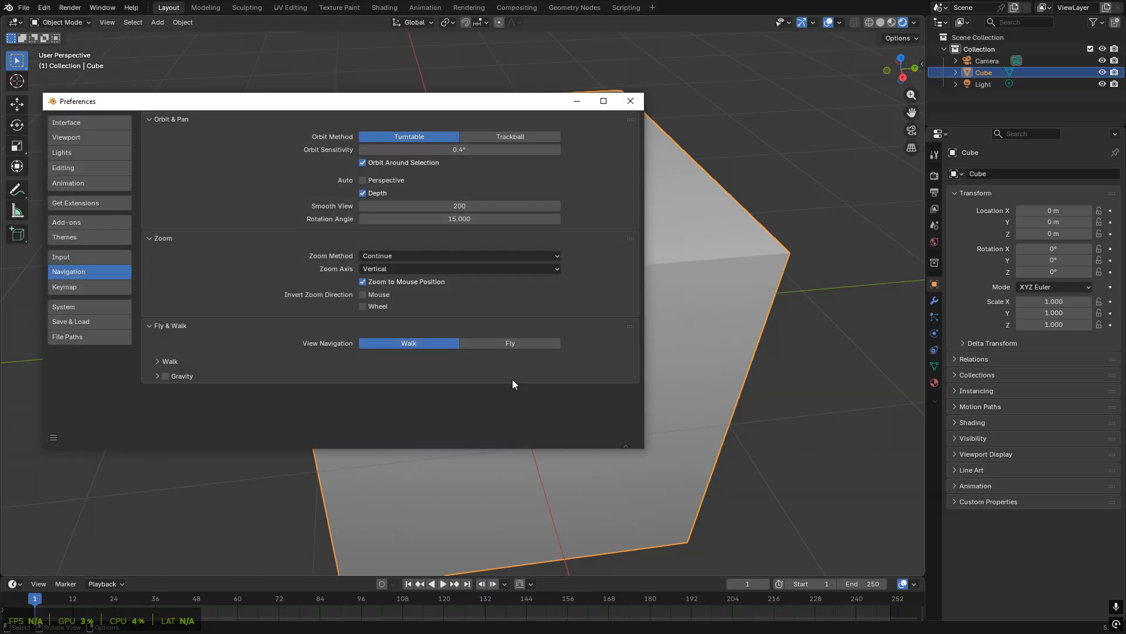
click(422, 267)
click(421, 267)
click(419, 255)
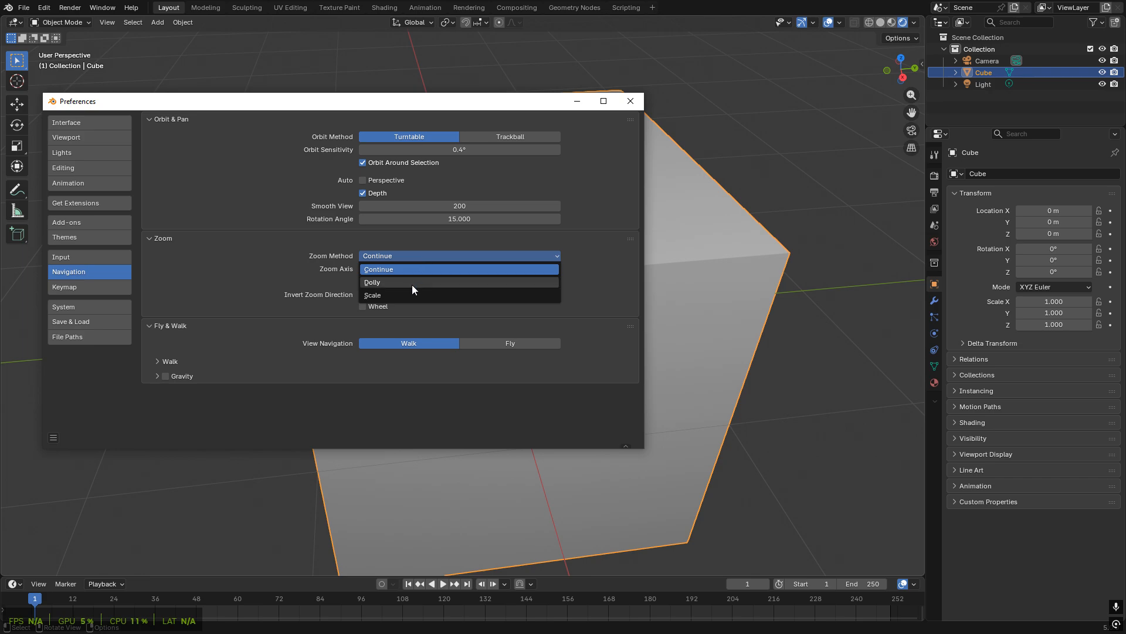
click(412, 283)
click(630, 103)
scroll(497, 309, up, 10)
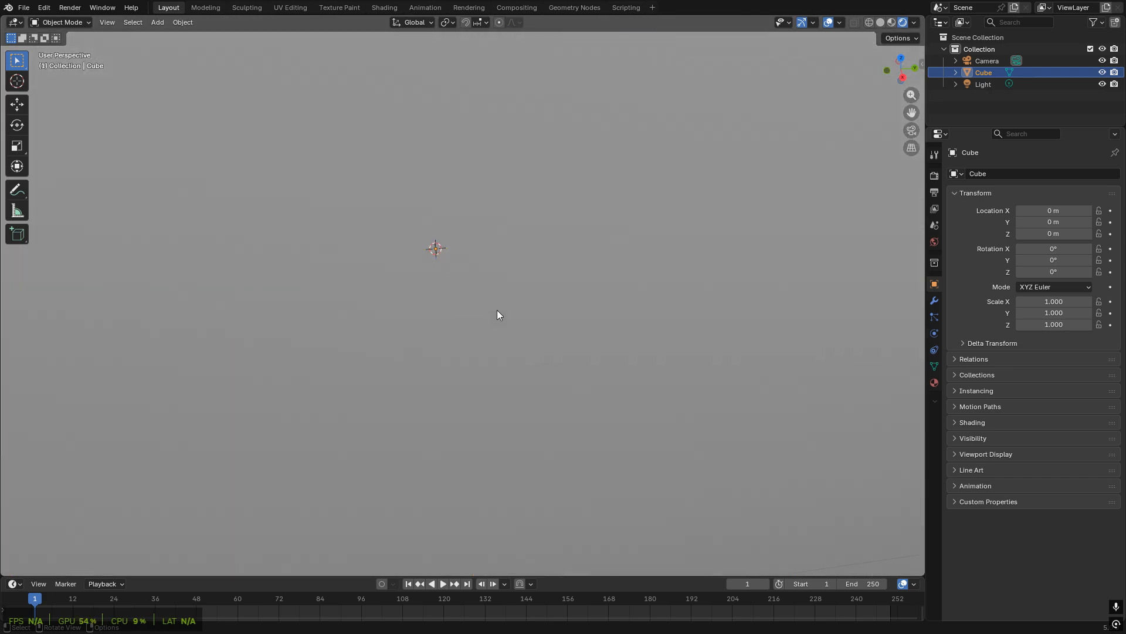
scroll(485, 291, down, 8)
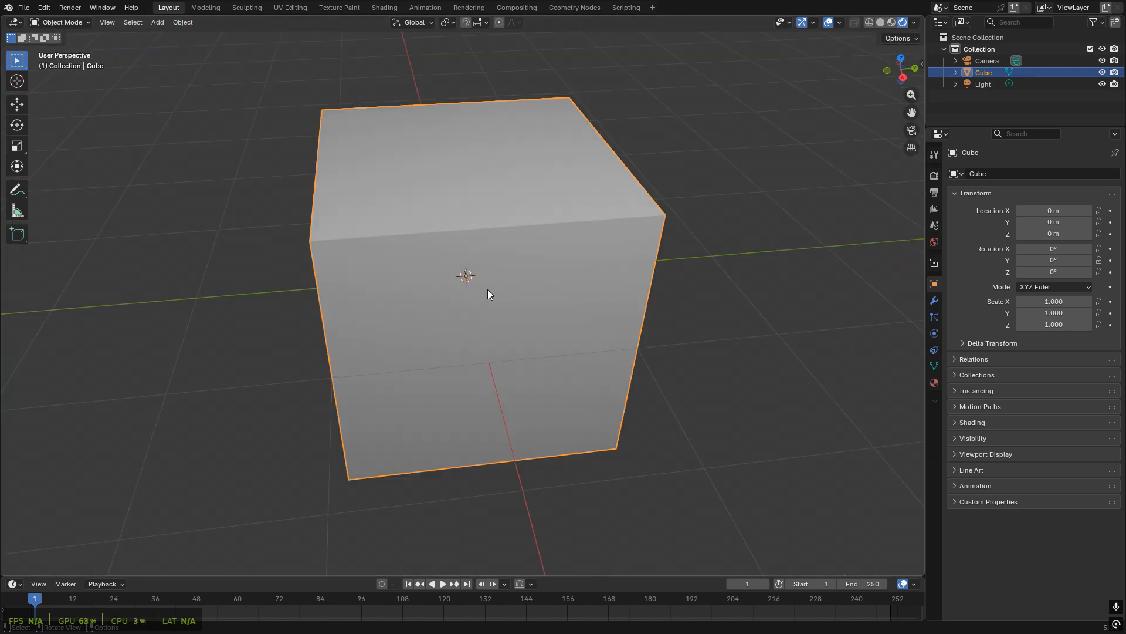
middle_drag(488, 290, 463, 368)
scroll(445, 355, up, 3)
- Set the zoom method to Scale, turn off Zoom to Mouse Position and close the preferences
click(69, 8)
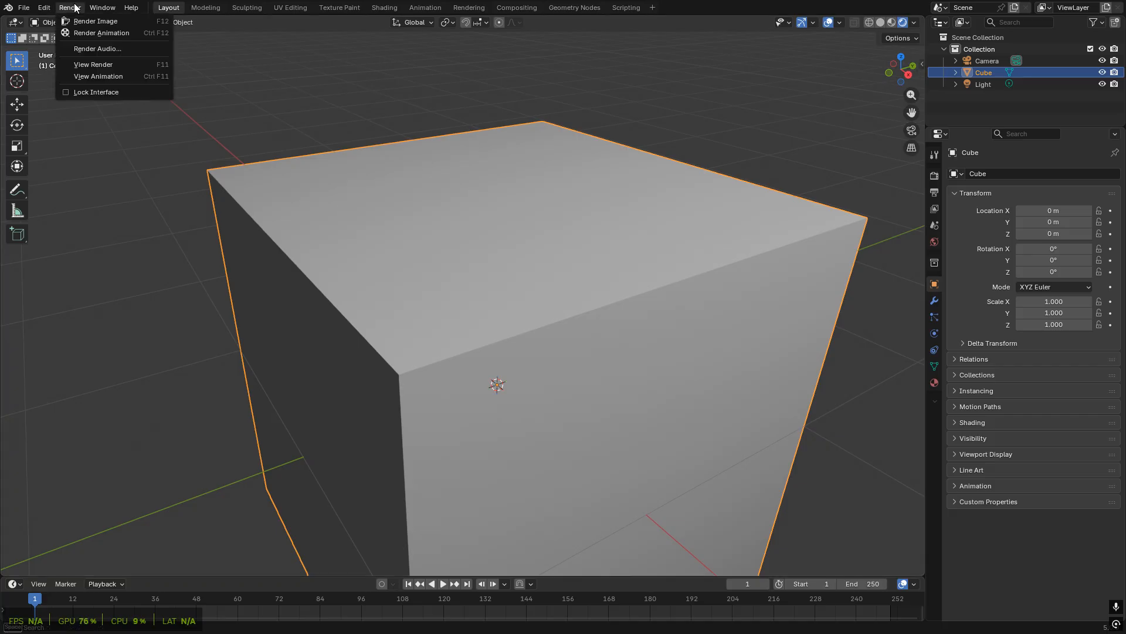
click(44, 7)
click(44, 7)
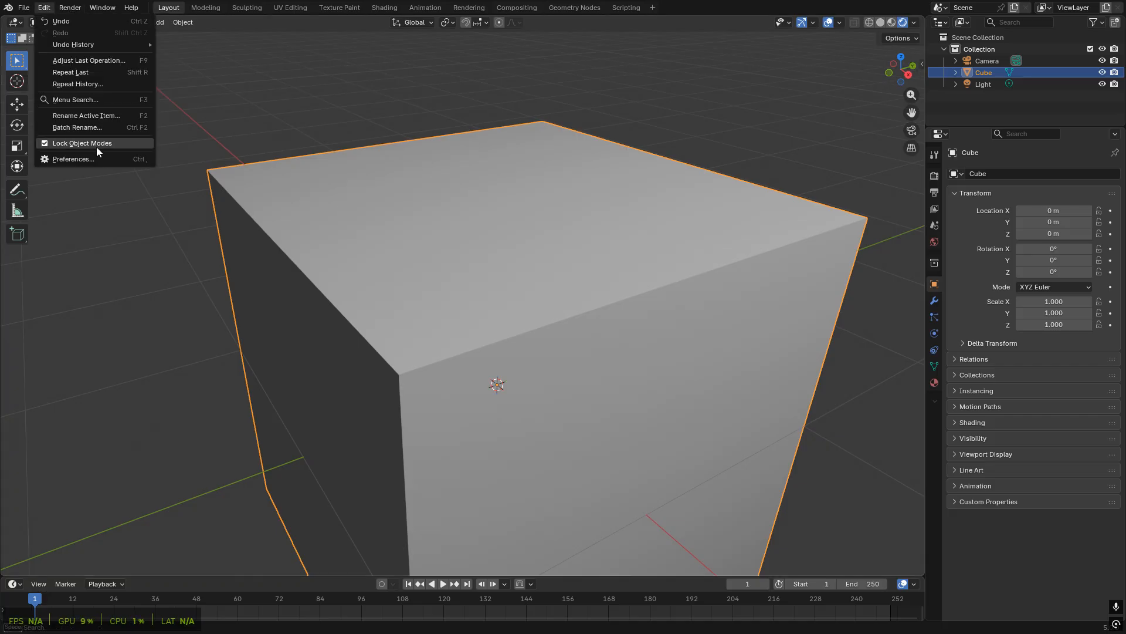
click(61, 156)
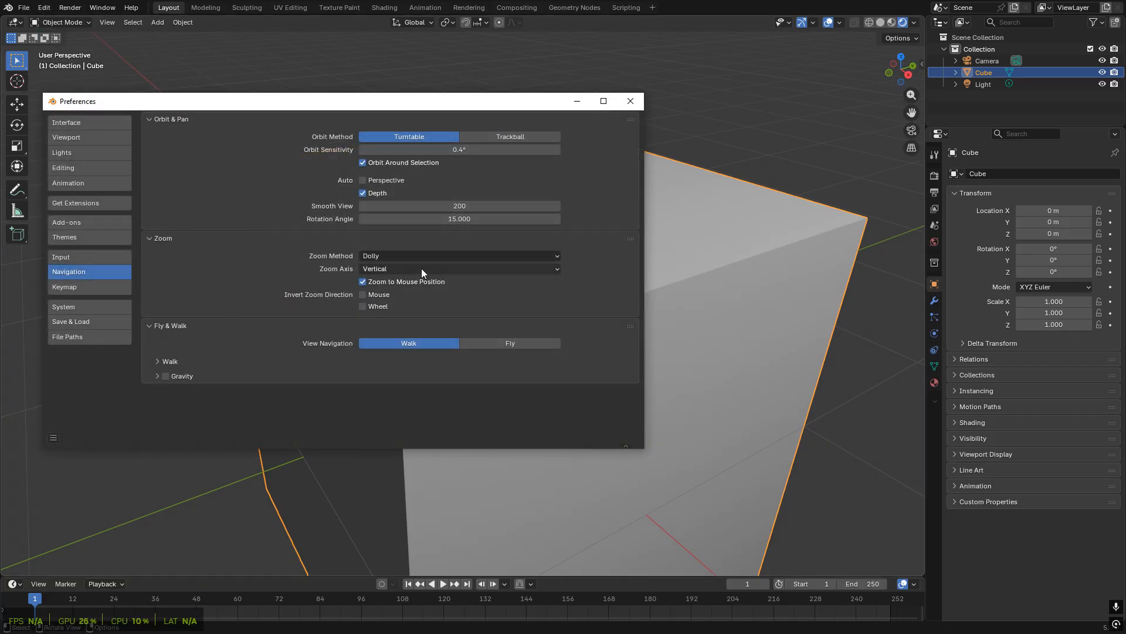
click(428, 254)
click(390, 297)
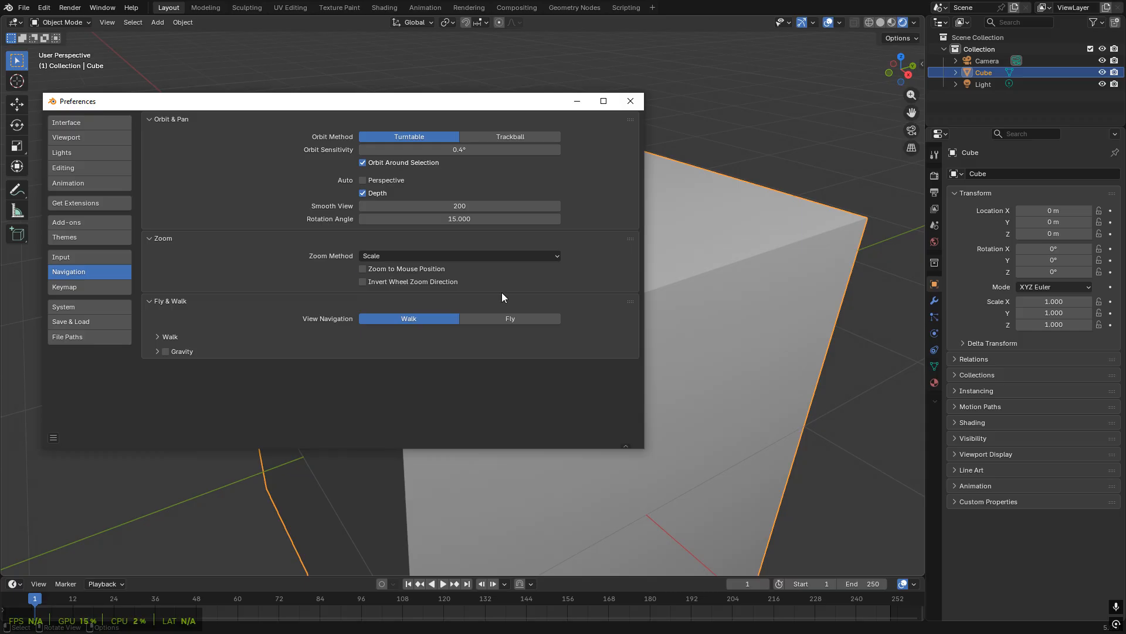
click(820, 171)
click(631, 101)
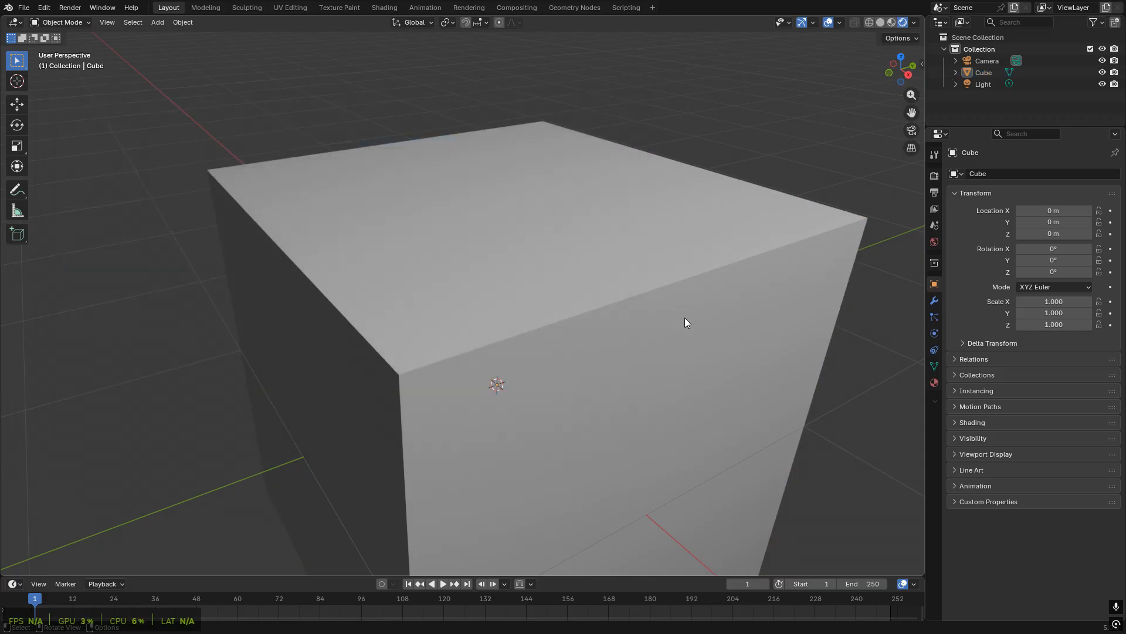
- Select the cube, orbit around it and test zooming without Zoom to Mouse Position
middle_drag(722, 304, 679, 311)
click(570, 322)
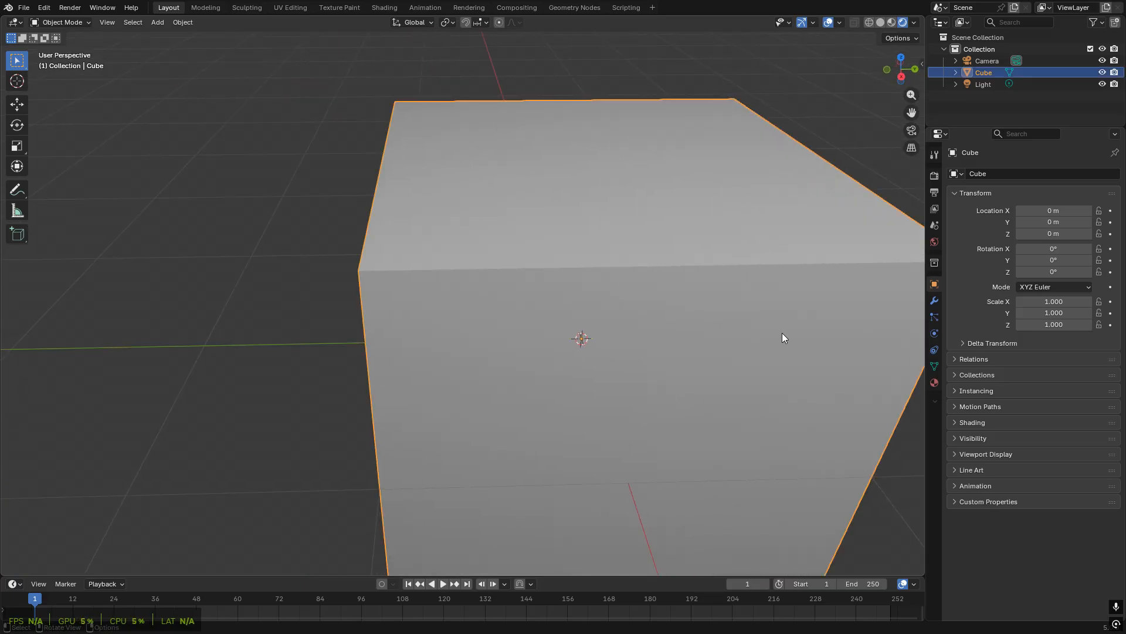
middle_drag(793, 322, 276, 288)
scroll(765, 308, up, 8)
scroll(764, 305, down, 4)
scroll(480, 307, down, 5)
scroll(609, 291, up, 5)
- Turn Zoom to Mouse Position back on in the Navigation preferences and close the window
click(46, 8)
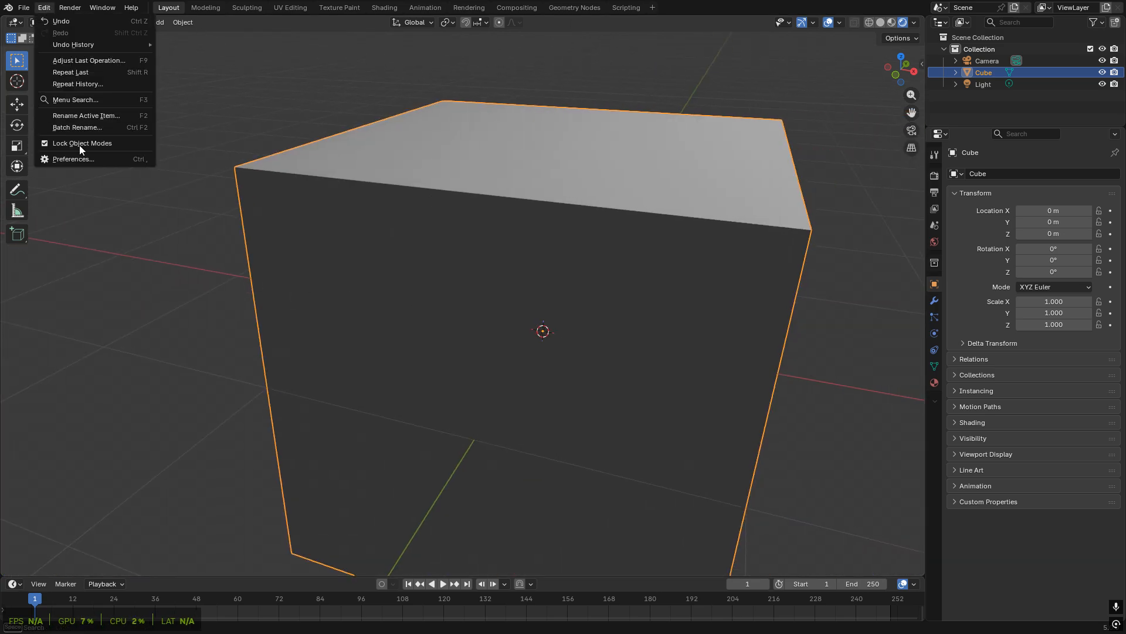
click(79, 159)
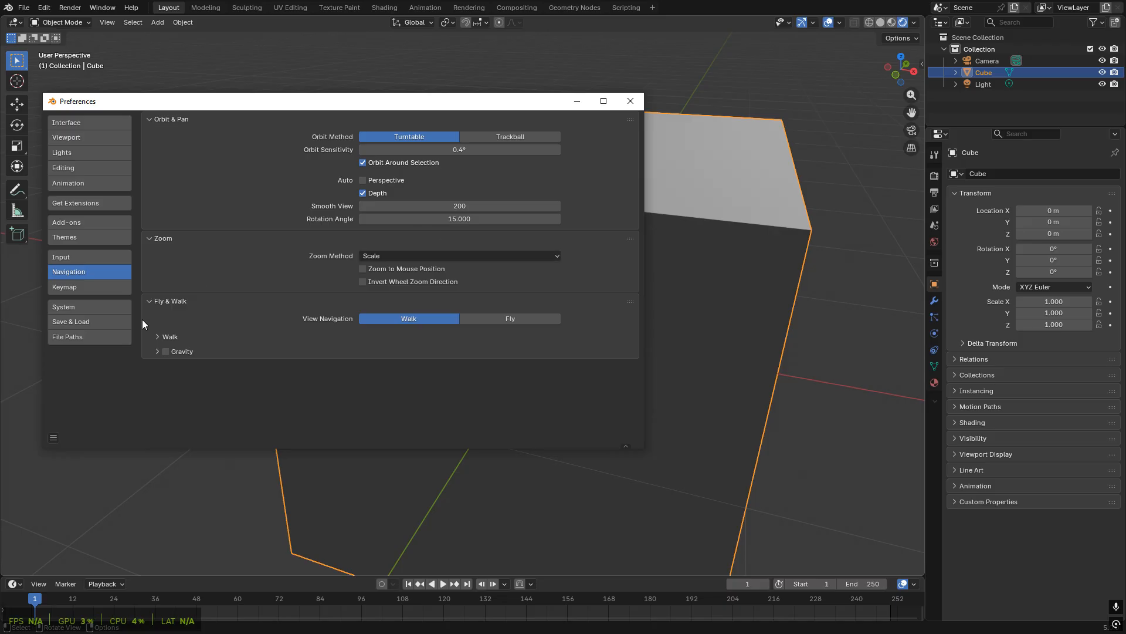
click(421, 268)
click(748, 328)
click(641, 103)
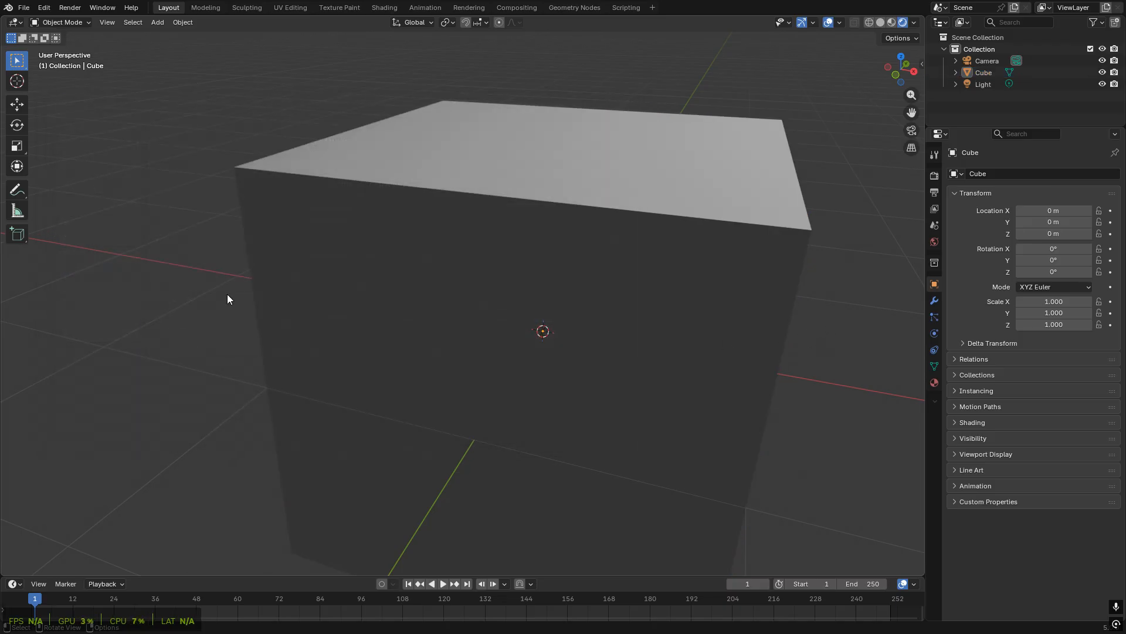
- Test zooming toward different pointer positions around the cube, then orbit and pan the view
scroll(131, 363, up, 5)
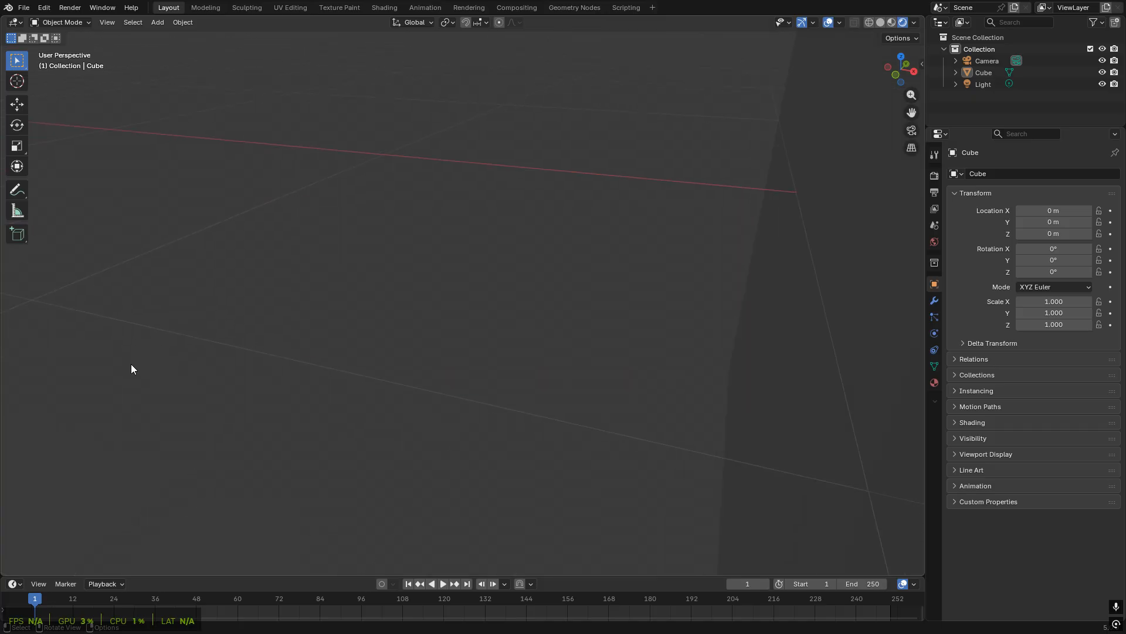
scroll(132, 364, down, 8)
scroll(721, 358, up, 4)
scroll(723, 357, down, 5)
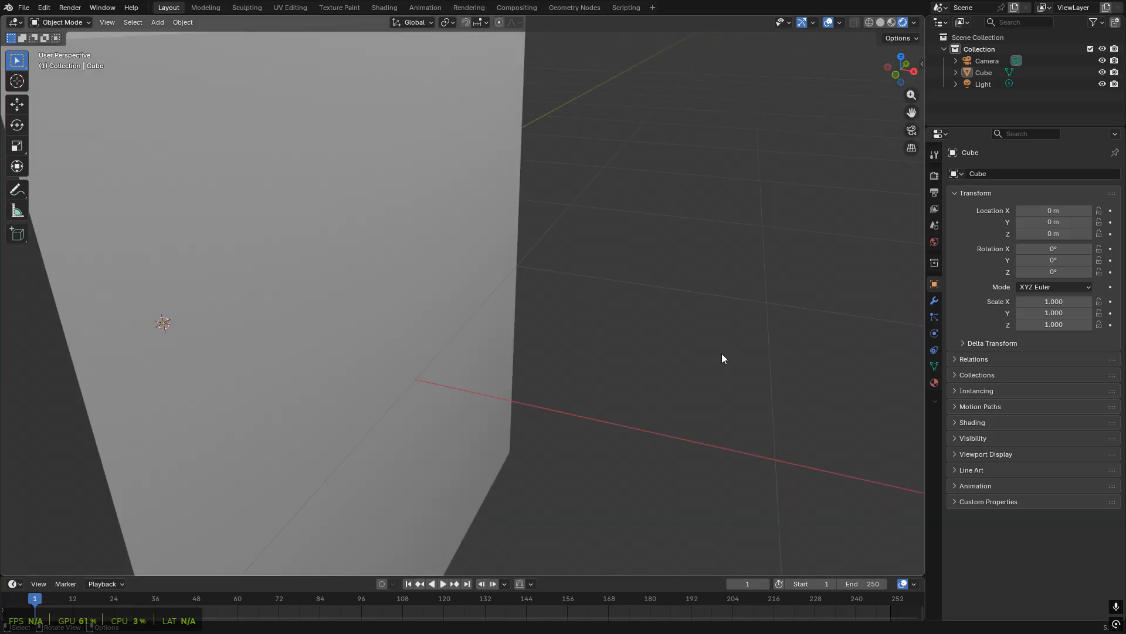
middle_drag(521, 416, 598, 355)
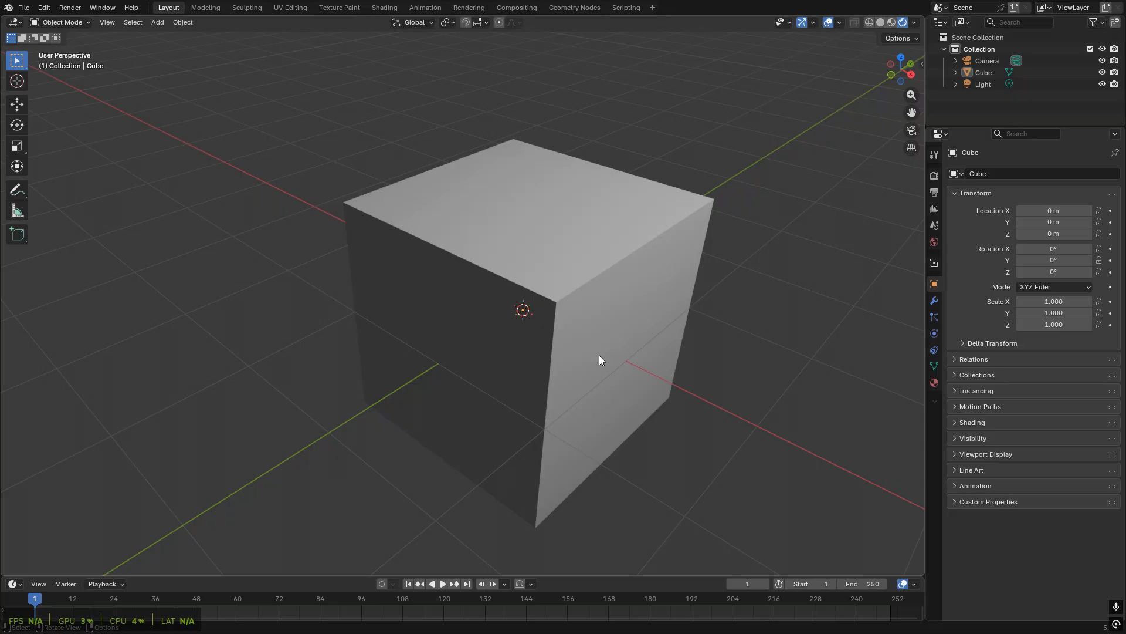
shift+middle_drag(664, 375, 668, 376)
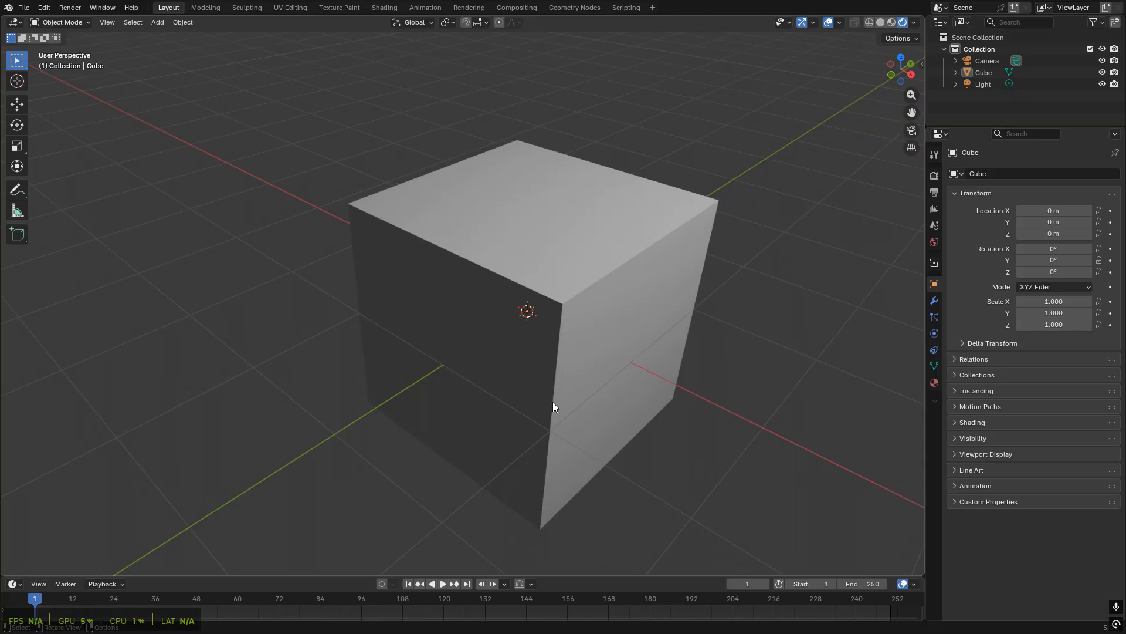
scroll(509, 247, up, 5)
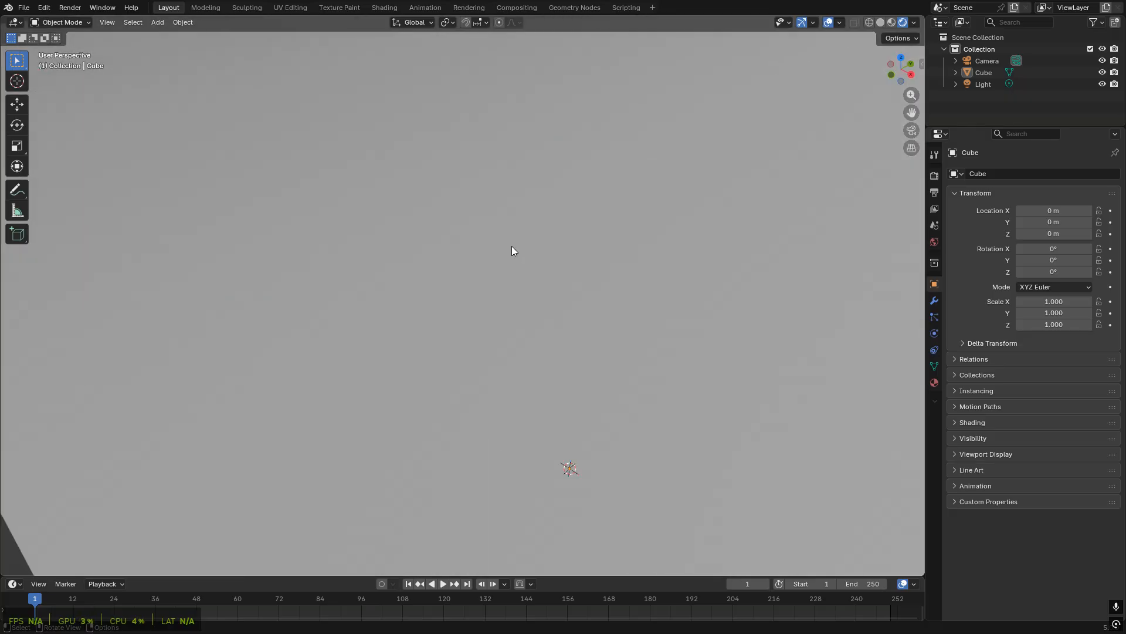
scroll(512, 251, down, 2)
scroll(512, 246, down, 5)
middle_drag(579, 335, 248, 210)
- Review the Keymap preferences, including the 3D View options and the editor shortcut categories such as Graph Editor
click(44, 8)
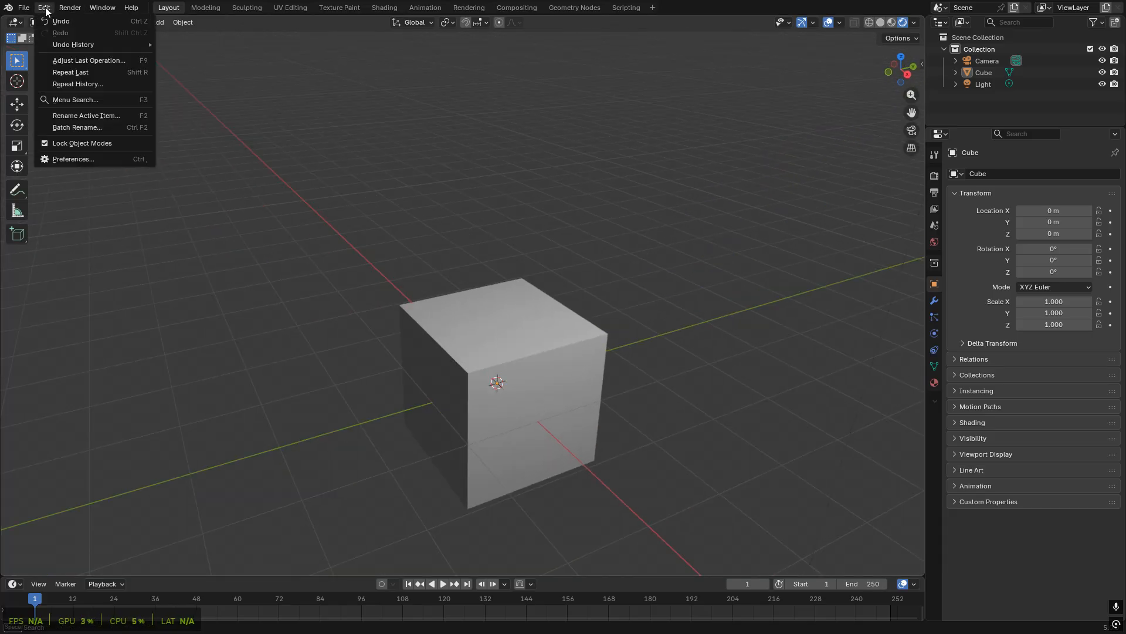
click(86, 159)
click(112, 284)
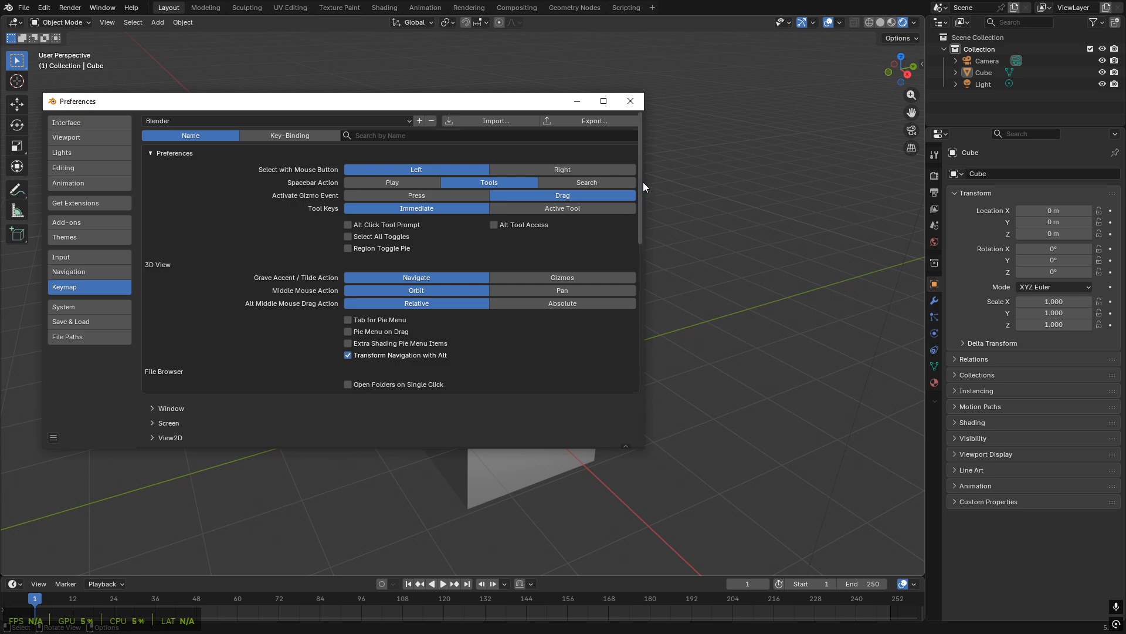
scroll(277, 224, down, 3)
scroll(277, 220, down, 2)
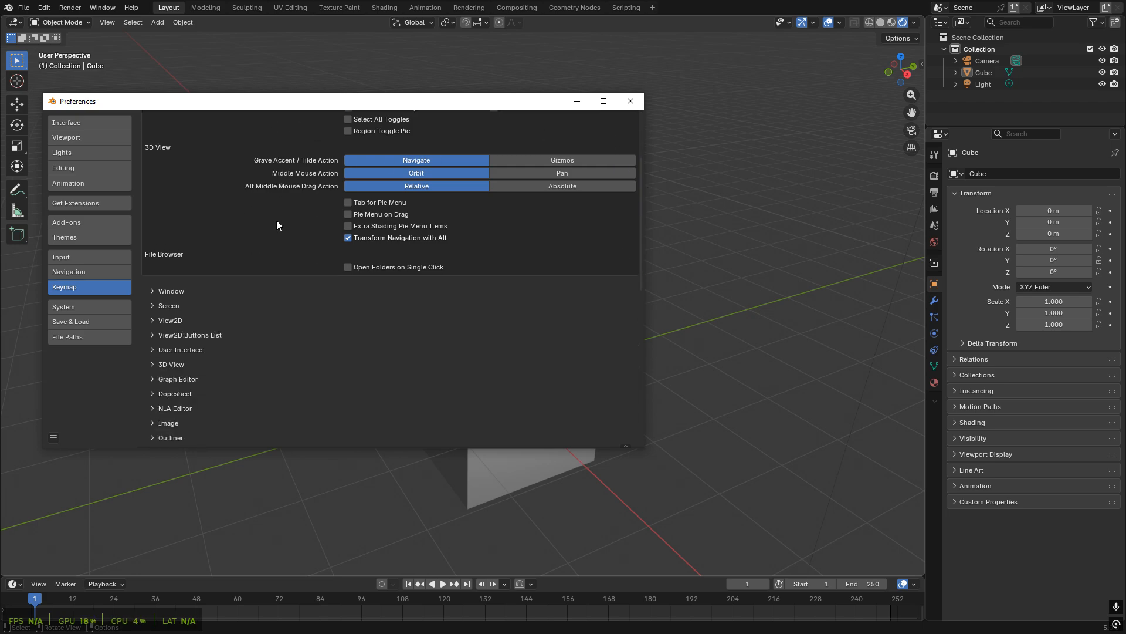
scroll(276, 220, up, 2)
scroll(283, 275, up, 3)
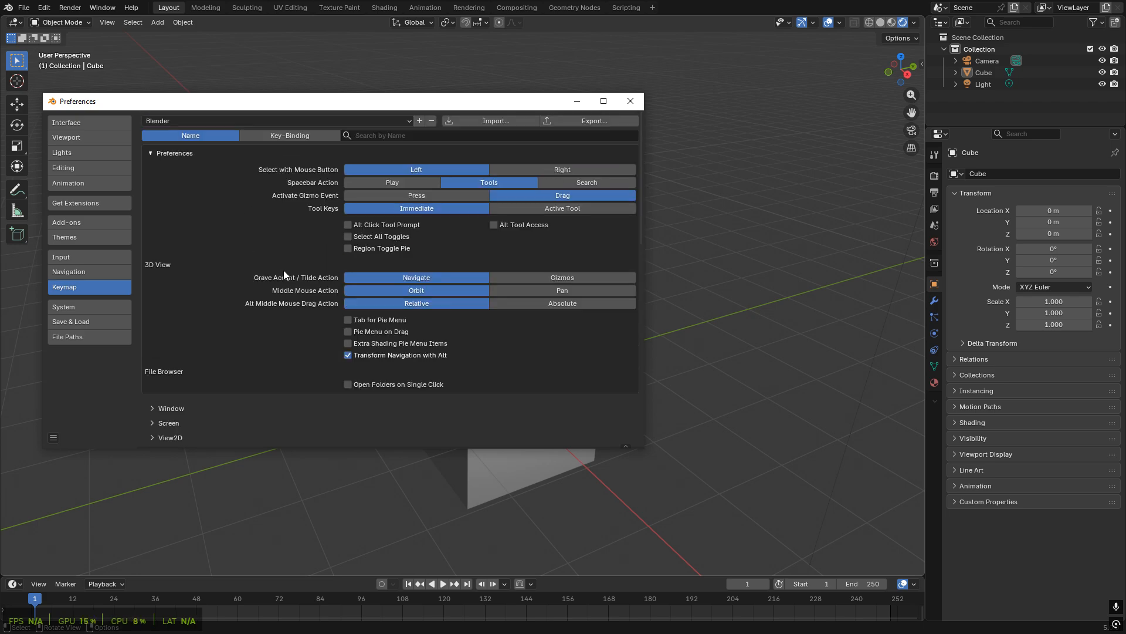
scroll(286, 266, down, 7)
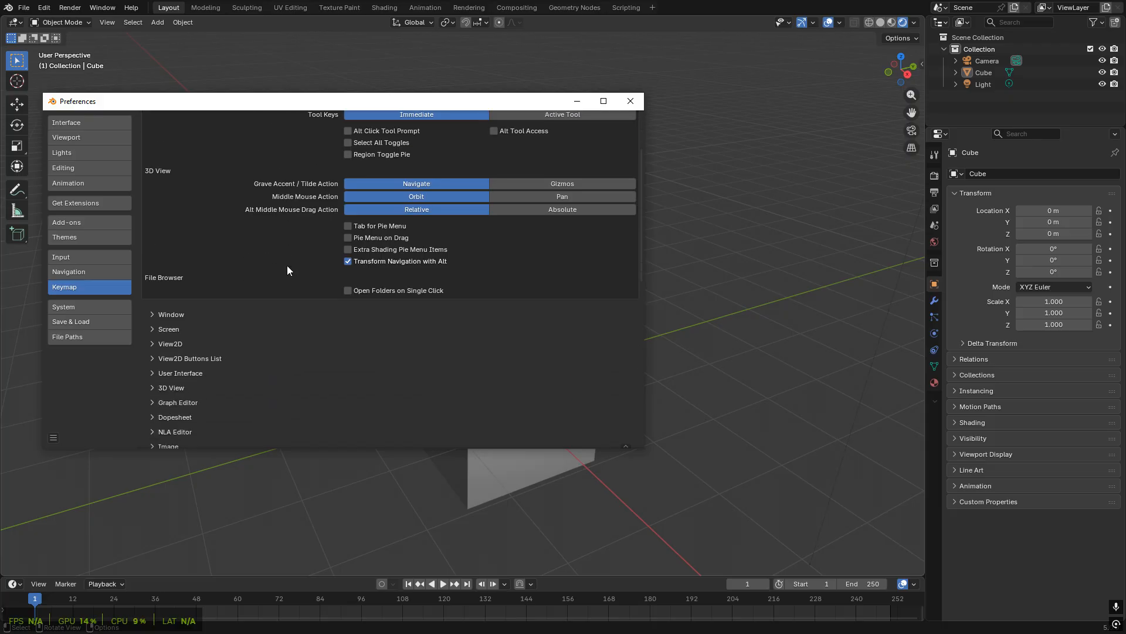
click(153, 332)
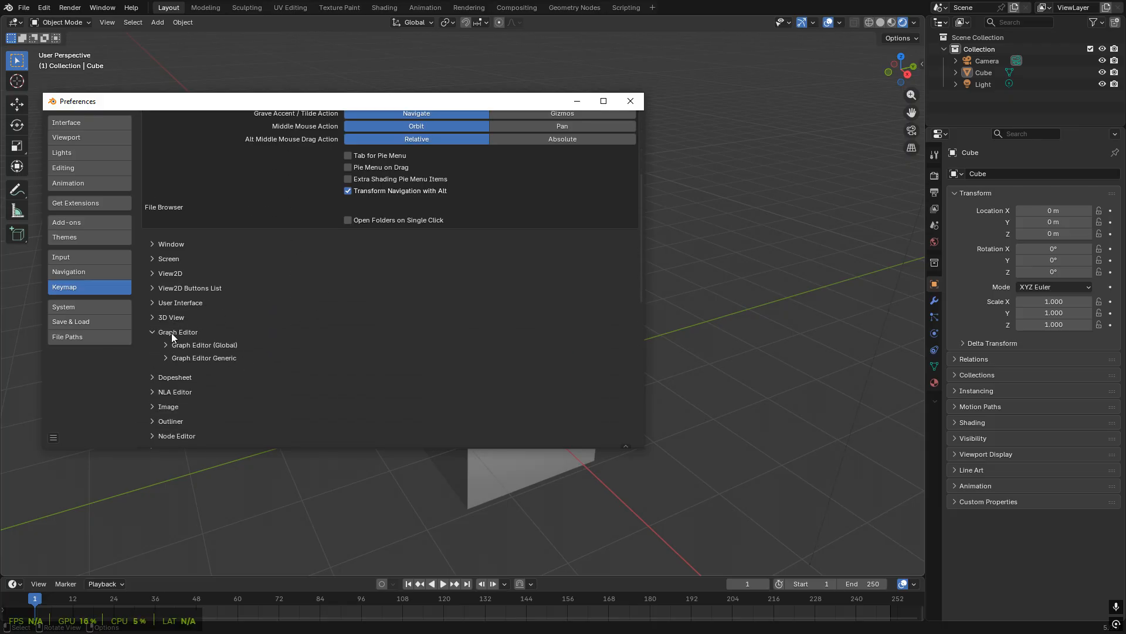
click(178, 333)
scroll(395, 280, up, 8)
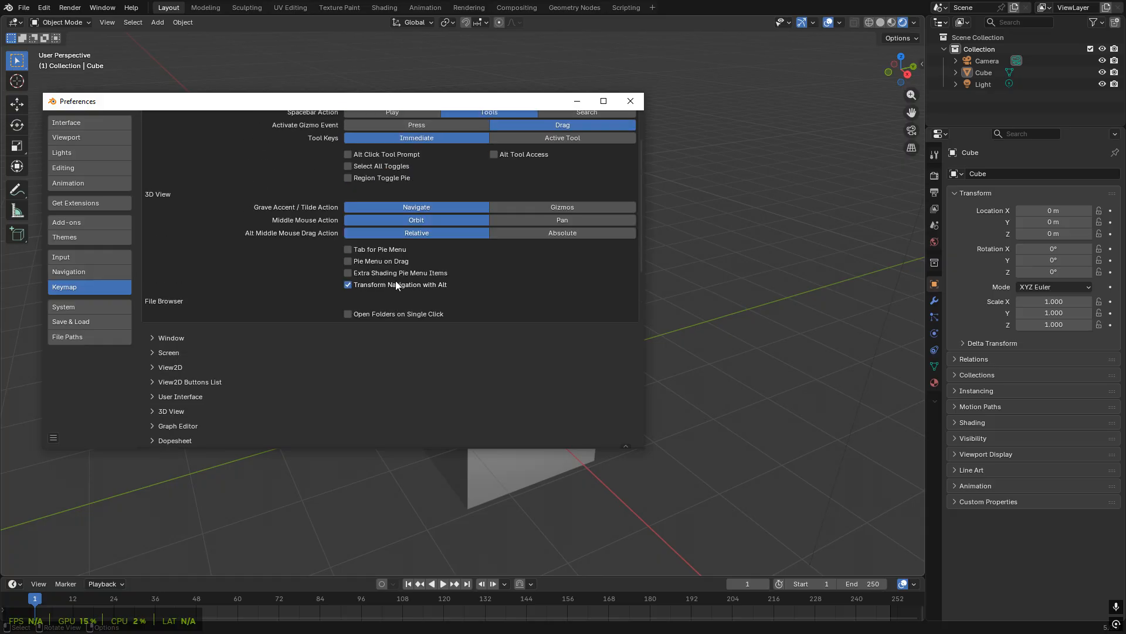
- Review the System preferences, check the display graphics backend choices and keep Vulkan
click(96, 307)
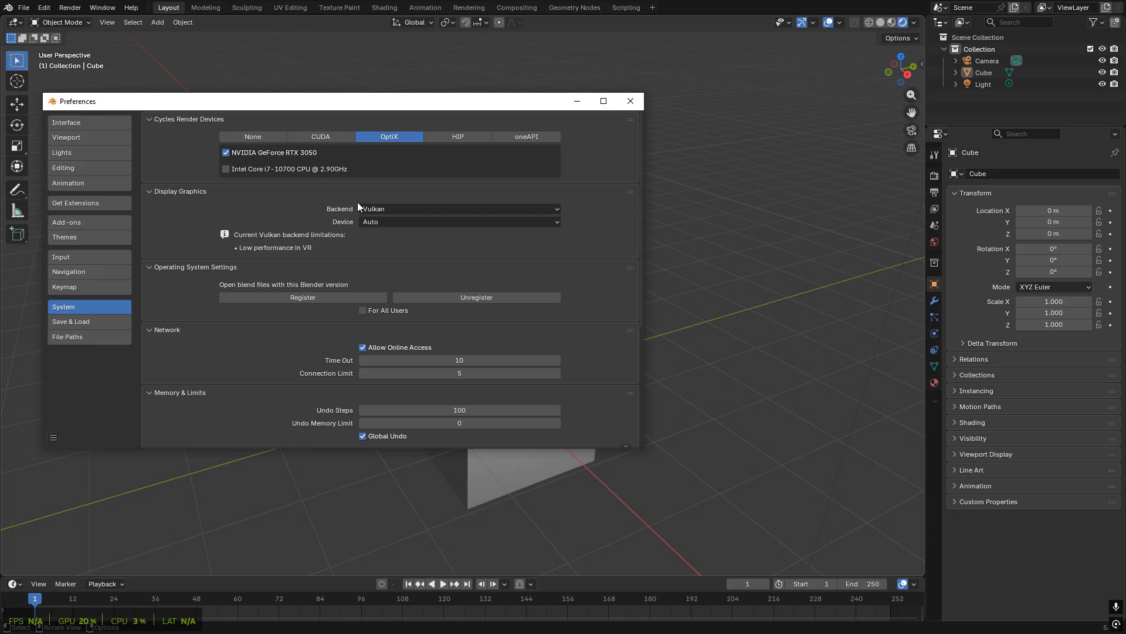
click(425, 209)
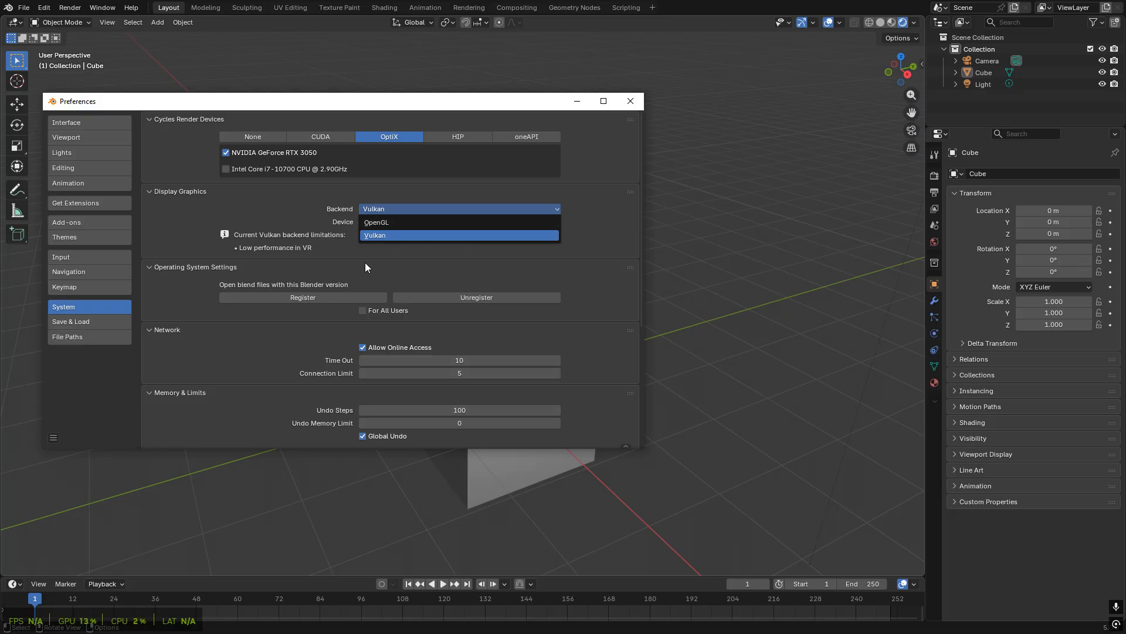
click(381, 236)
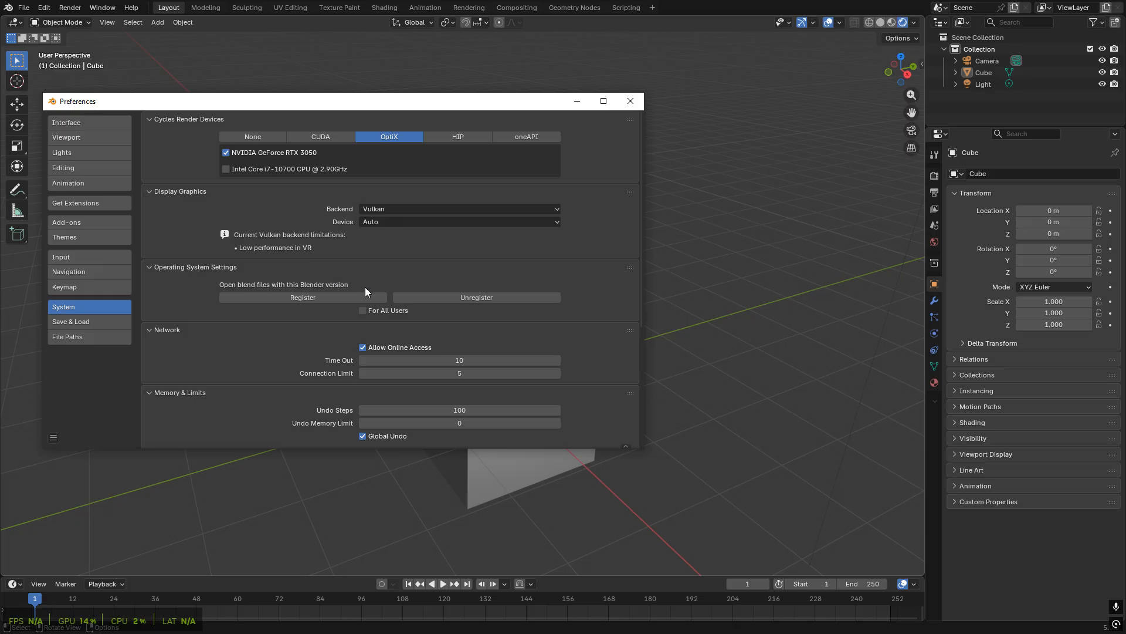
- Set the Undo Steps limit to 256 in the Memory & Limits settings
scroll(326, 287, down, 3)
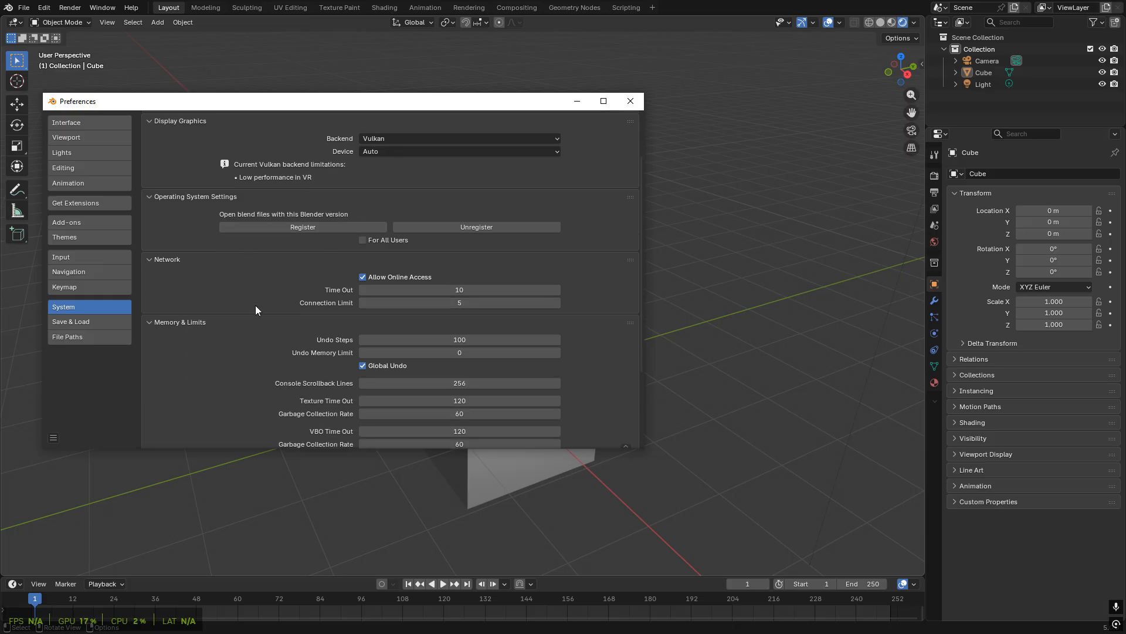
click(473, 340)
text(256)
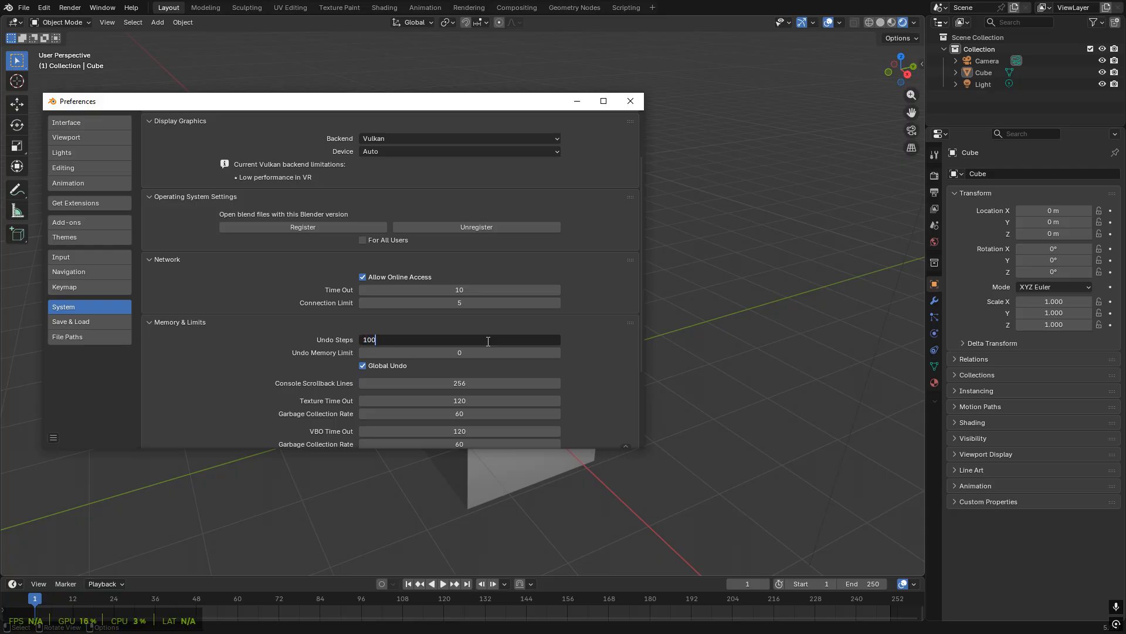
key(Return)
- Set the Undo Steps limit to 100 and review the remaining memory and Video Sequencer settings
scroll(597, 332, up, 2)
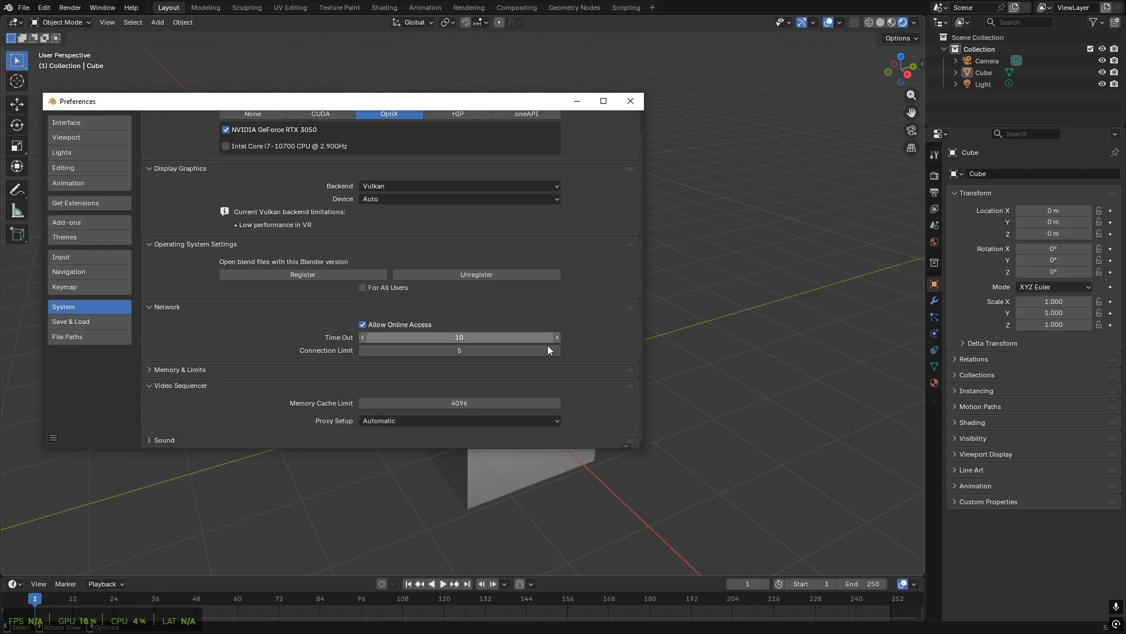
scroll(396, 366, down, 1)
scroll(395, 366, down, 2)
click(452, 293)
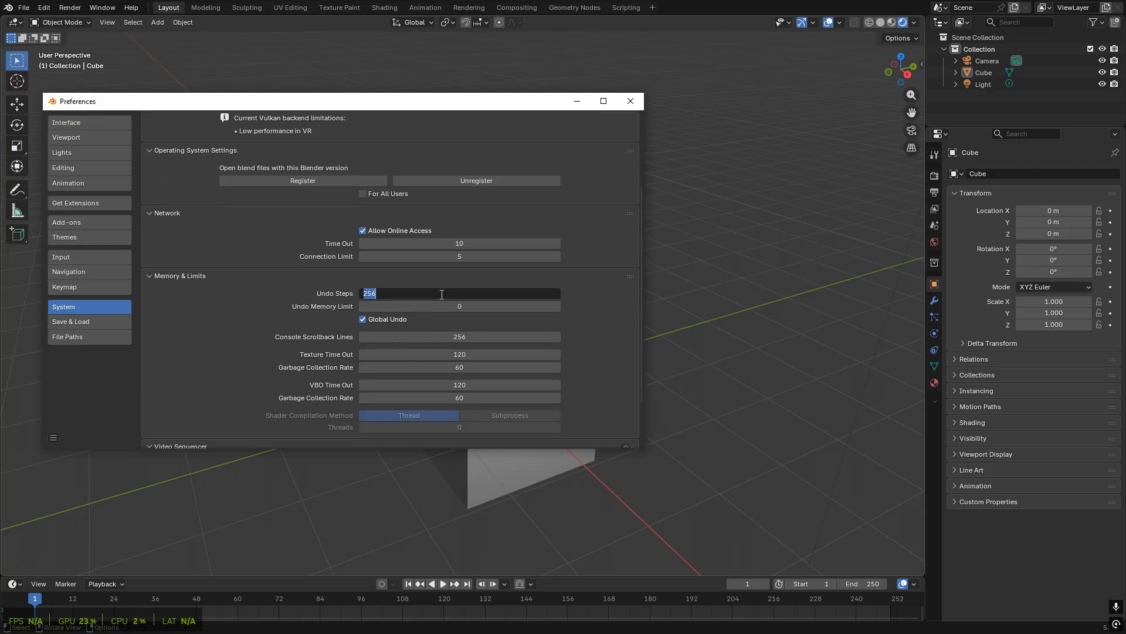
text(100)
key(Return)
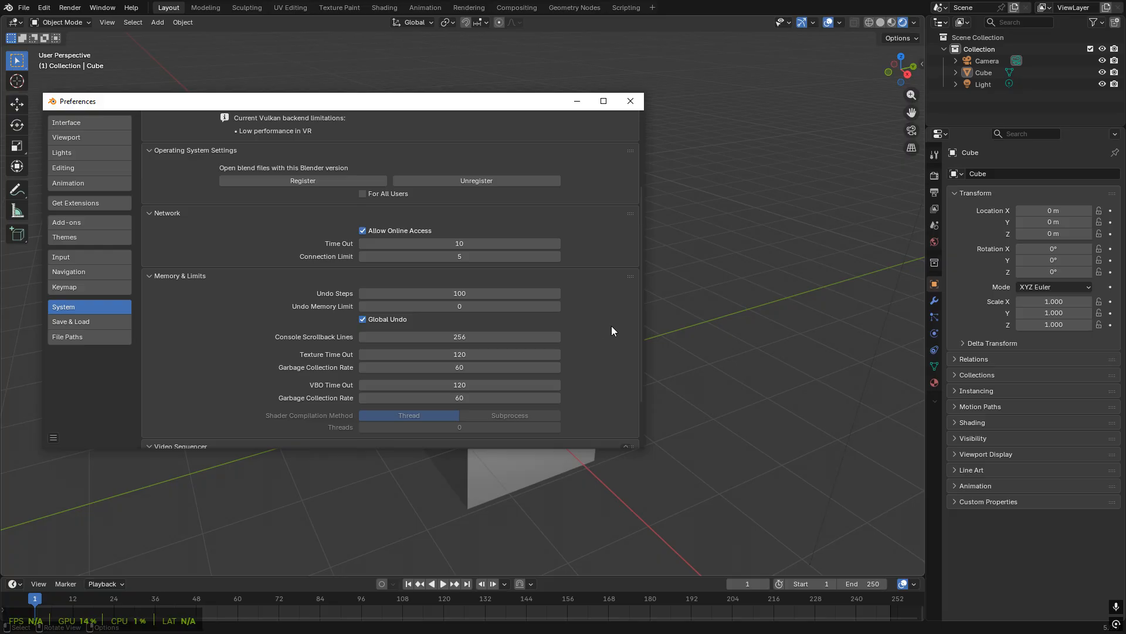
scroll(603, 309, down, 3)
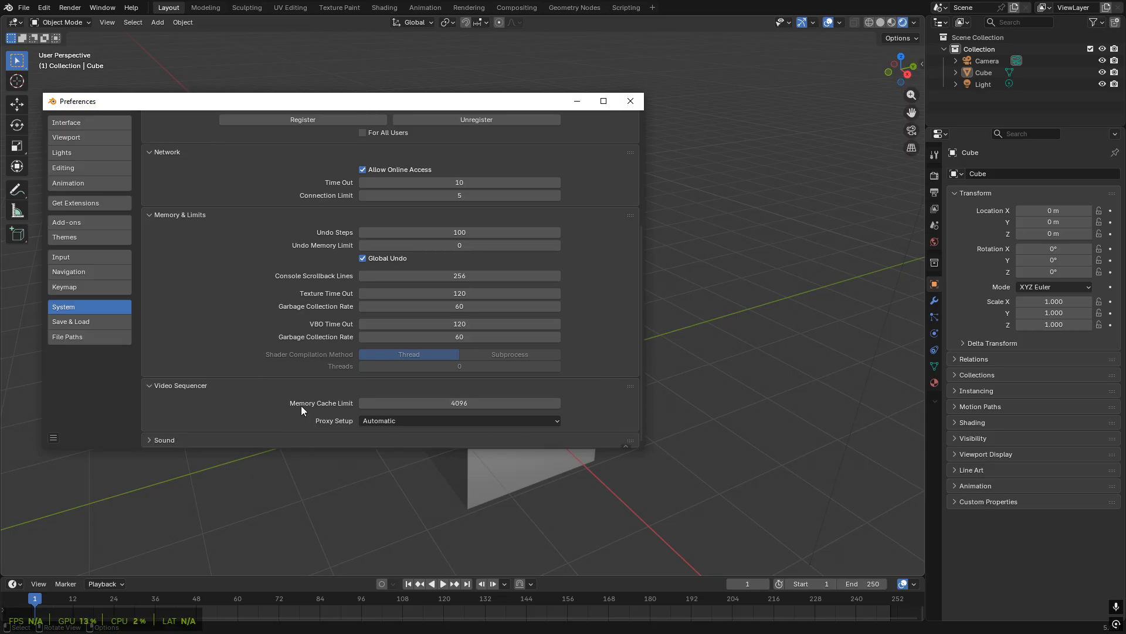
- Open the Save & Load preferences and look over the auto-save timer and File Preview Type options
click(71, 321)
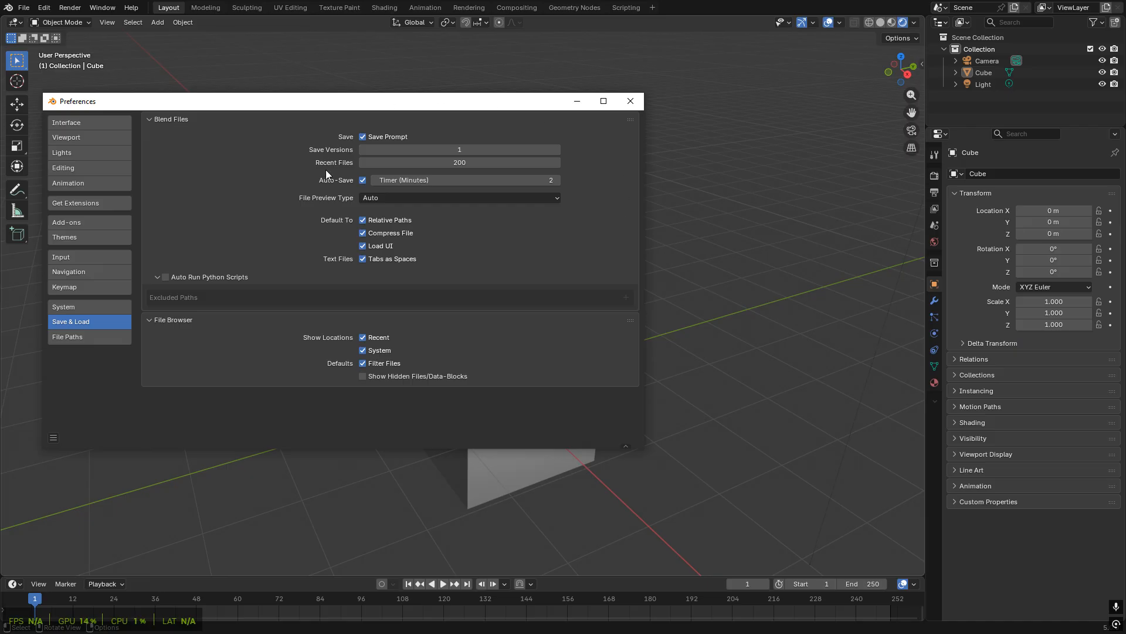
click(450, 182)
click(605, 214)
click(463, 199)
click(463, 199)
- Set the Auto-Save timer to 60 minutes
click(463, 180)
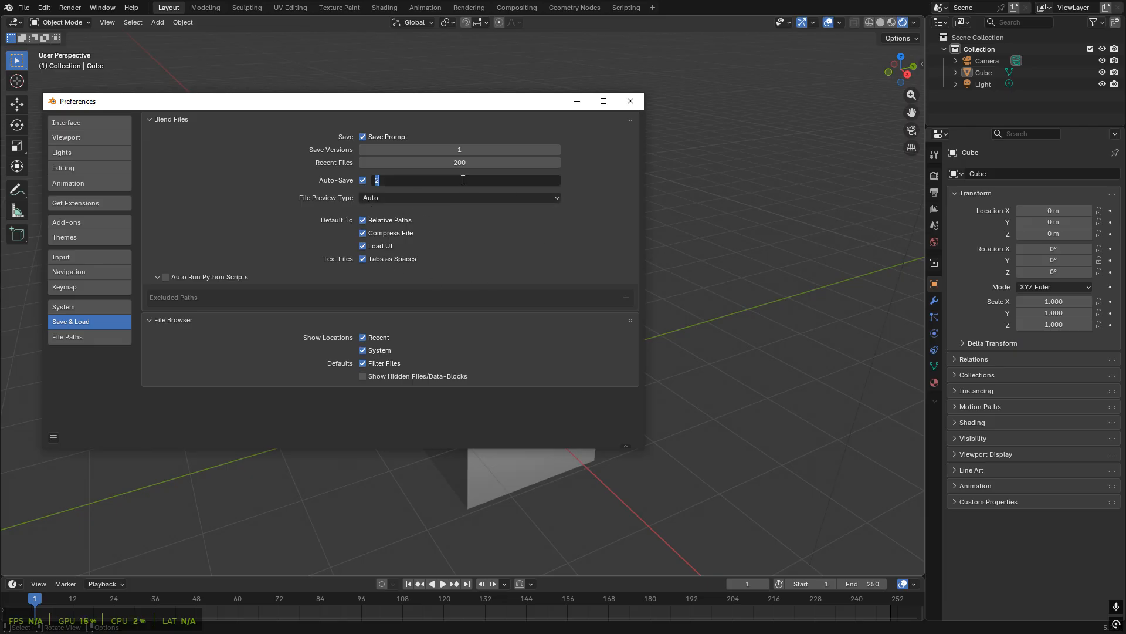
text(60)
key(Return)
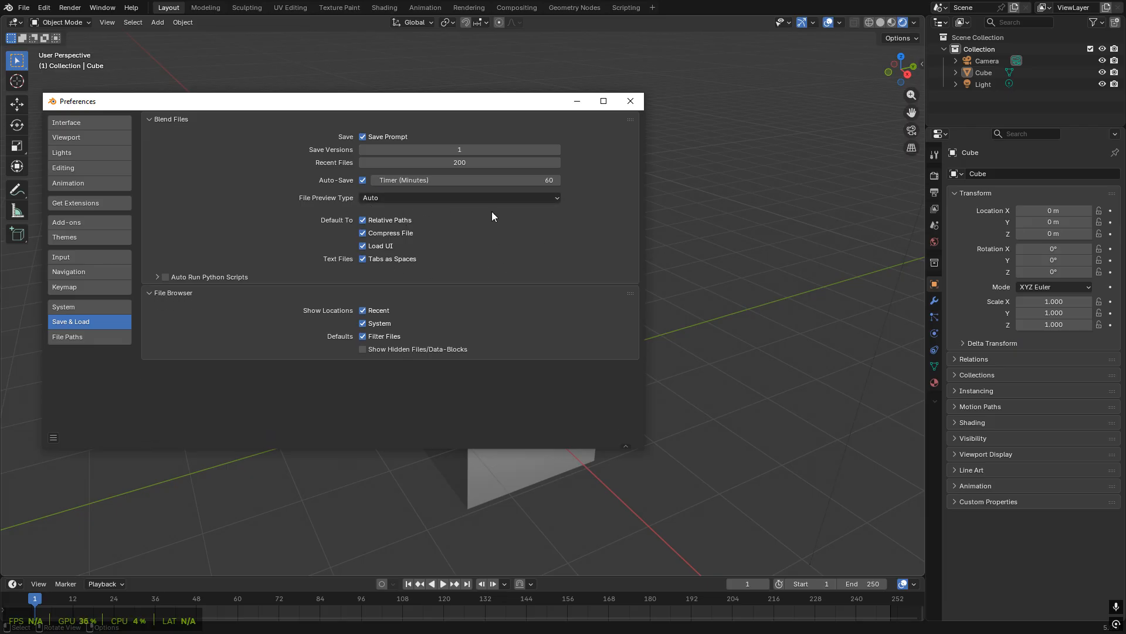
- Set the Auto-Save timer to 5 minutes and expand the Auto Run Python Scripts settings
click(473, 182)
text(5)
key(Return)
click(221, 279)
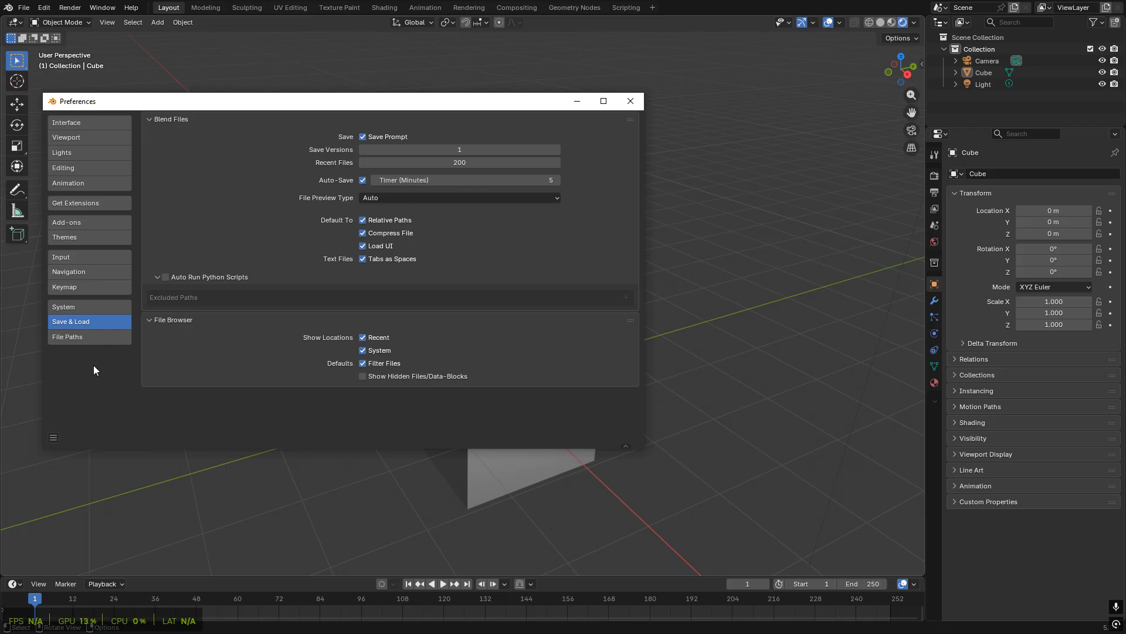
- Review the File Paths preferences, including the asset libraries, and close the Preferences window
click(92, 338)
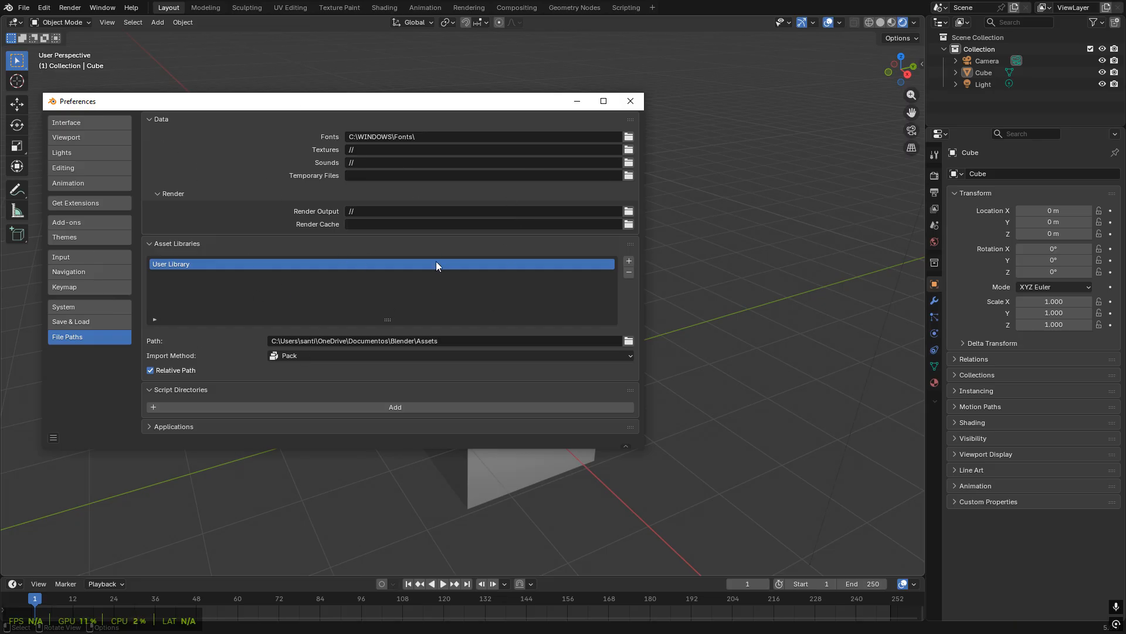
click(631, 101)
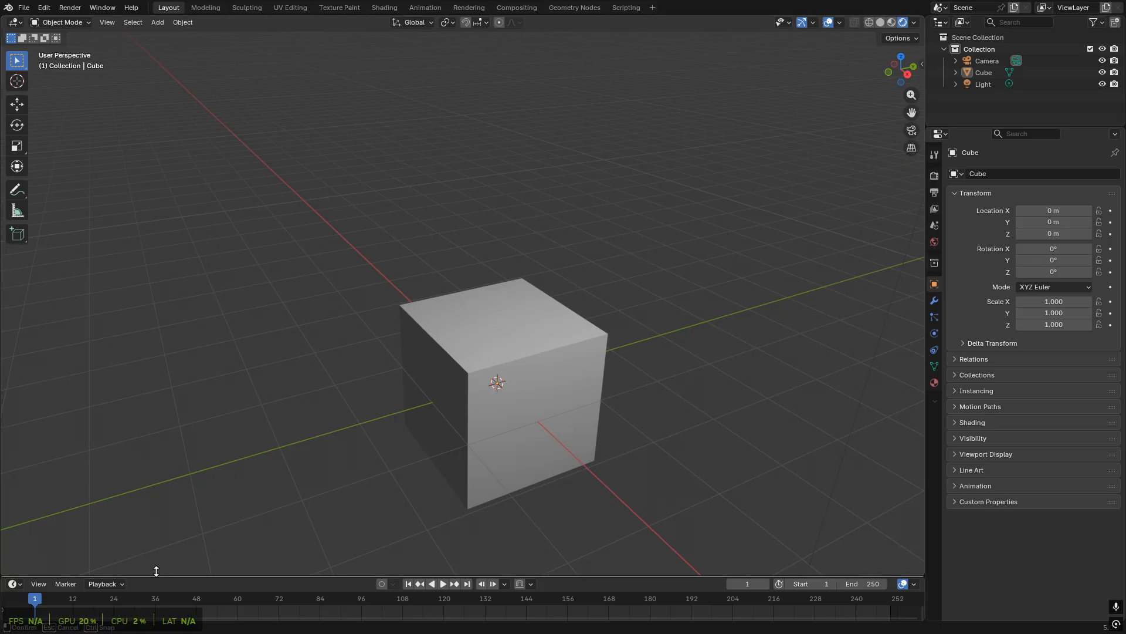
- Enlarge the Timeline area, and open the Modeling workspace with all of the cube's vertices deselected
drag(156, 574, 235, 535)
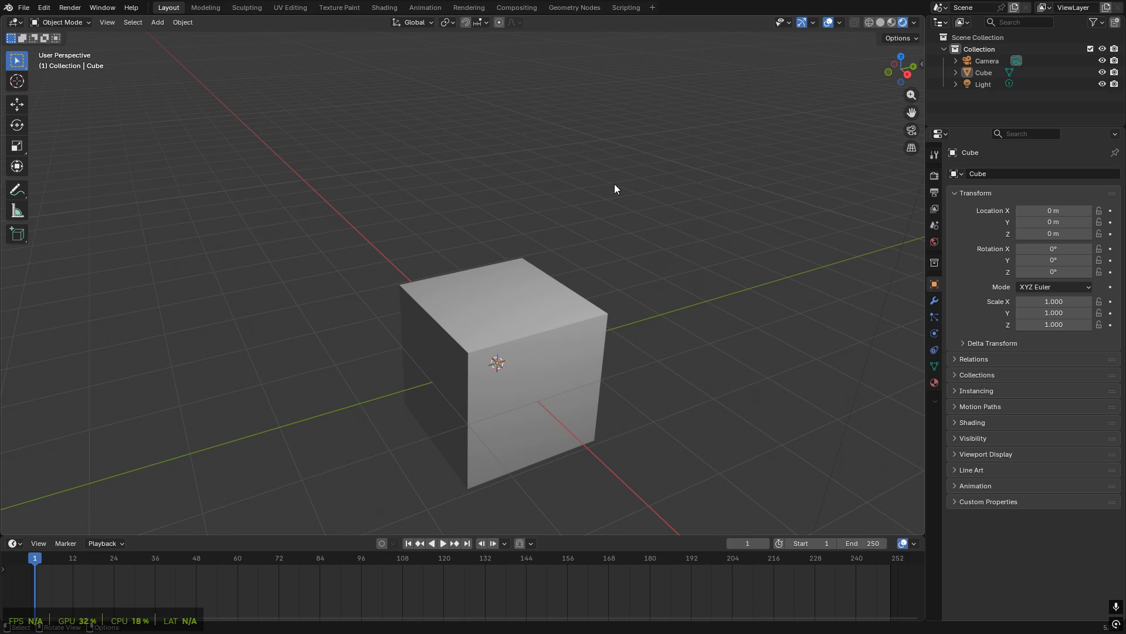
click(197, 9)
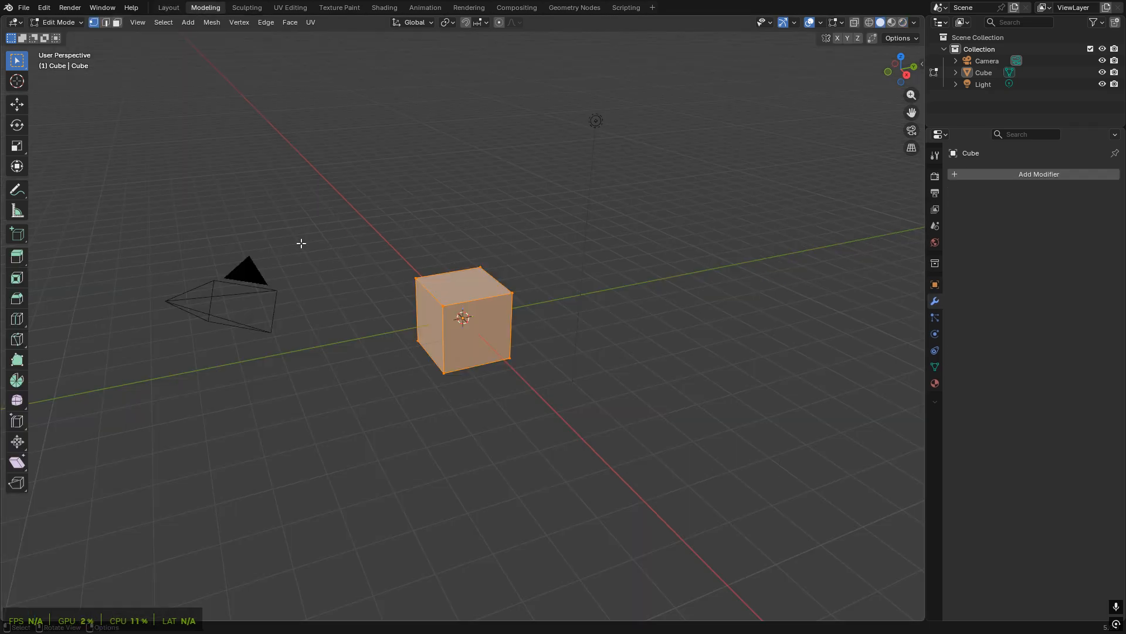
key(alt+a)
middle_drag(512, 293, 622, 510)
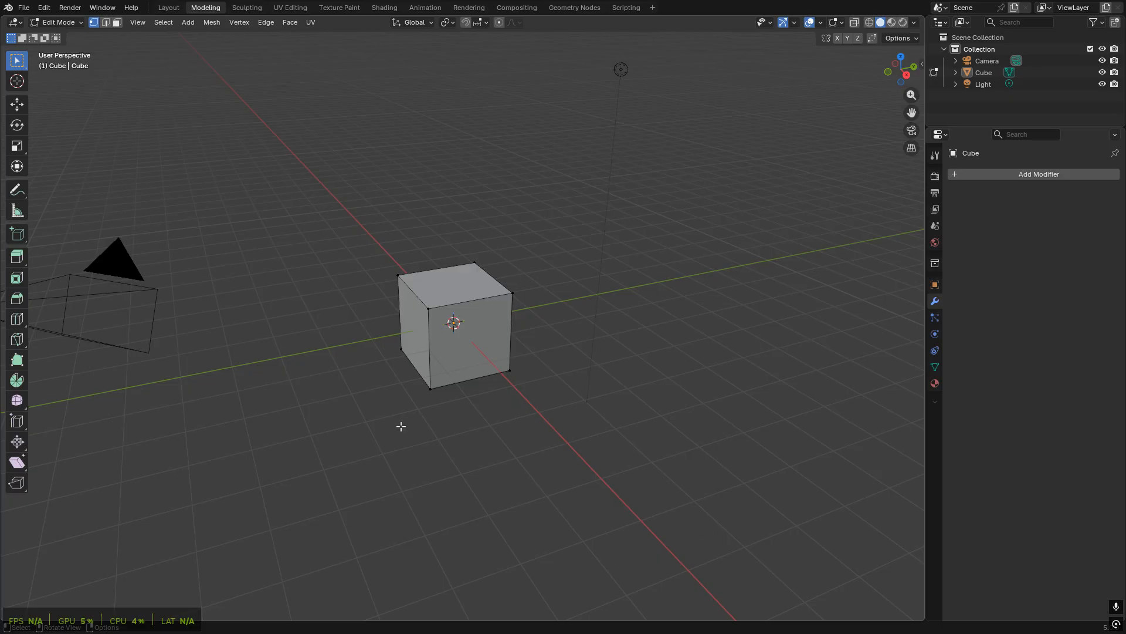
- Move the cube's four upper corner vertices freely outward one by one to distort the mesh
scroll(455, 304, up, 1)
click(441, 310)
middle_drag(468, 412, 463, 388)
key(g)
click(480, 499)
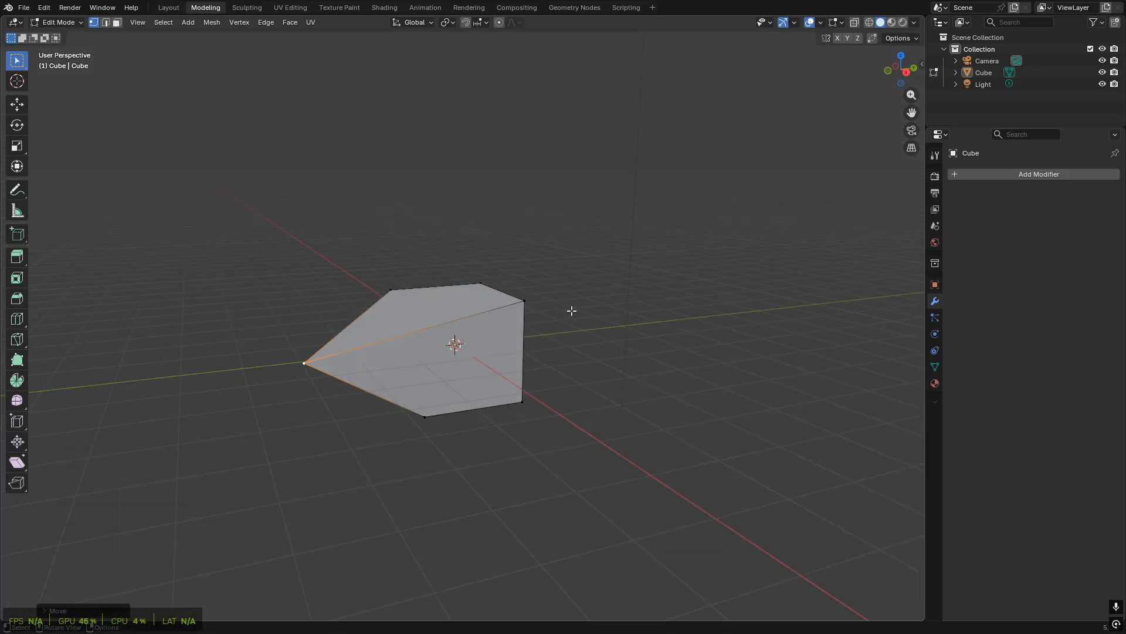
click(528, 318)
key(g)
click(725, 285)
click(481, 276)
key(g)
click(286, 212)
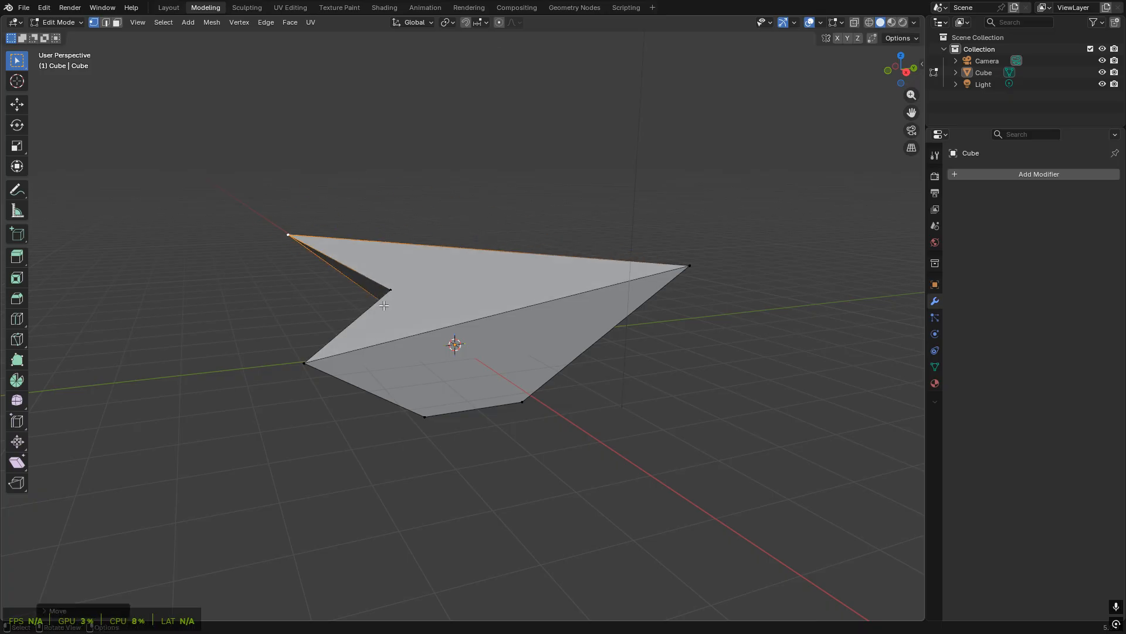
click(384, 305)
key(g)
click(136, 307)
- Undo all the vertex moves on the cube
key(ctrl+z)
key(ctrl+z)
key(ctrl+z)
key(ctrl+z)
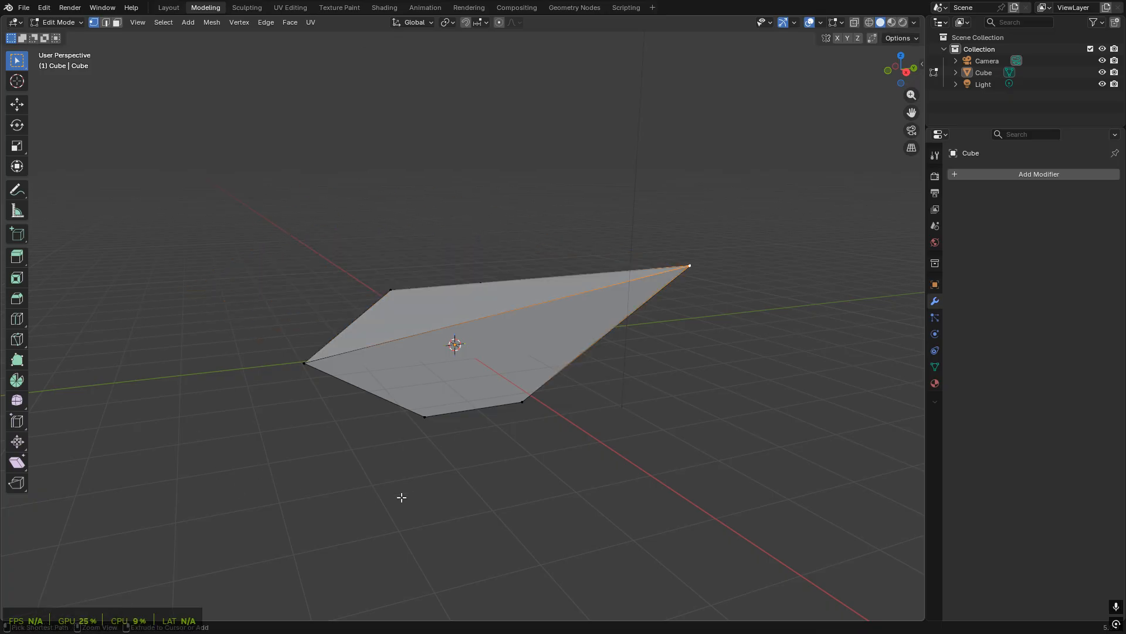
key(ctrl+z)
key(ctrl+z)
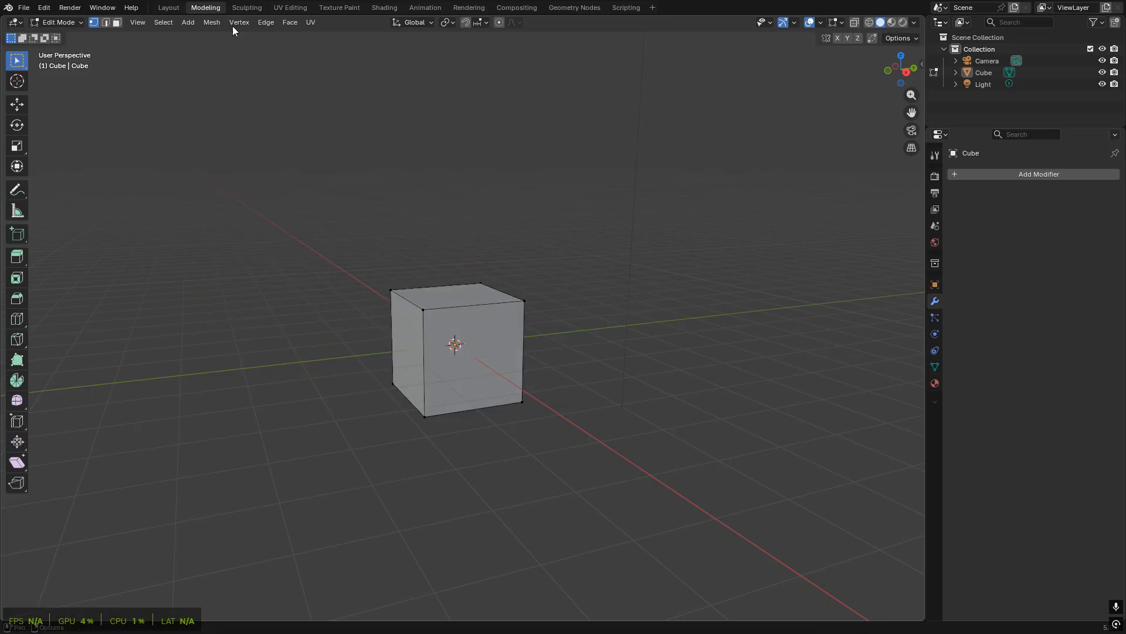
- Open the Sculpting workspace and orbit around the cube to look at it from several angles
click(244, 8)
scroll(364, 355, up, 2)
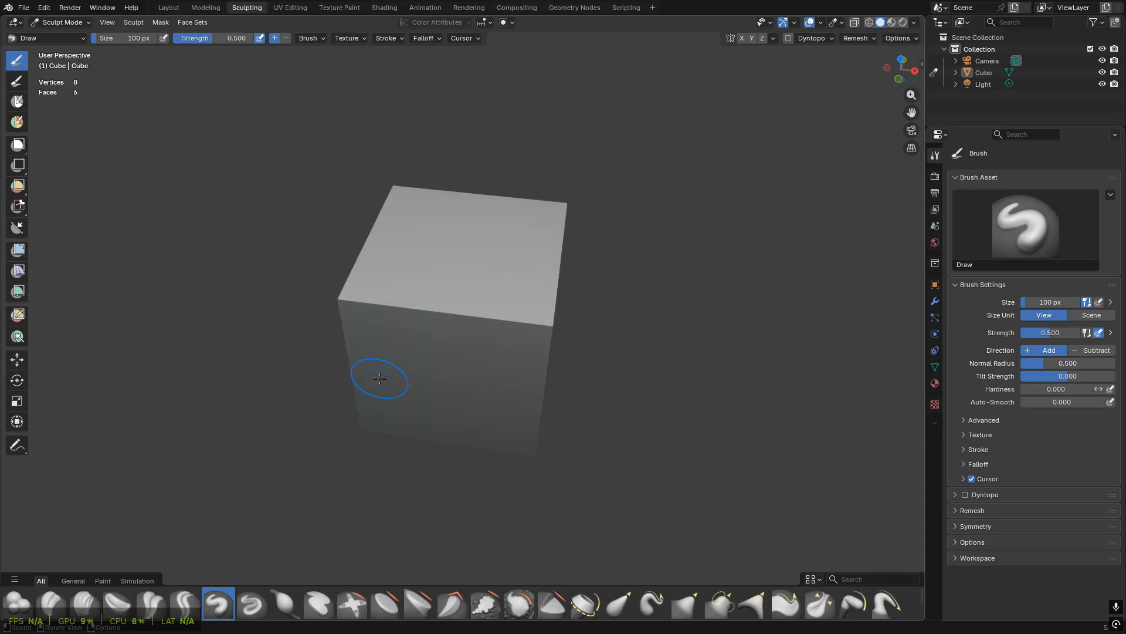
middle_drag(380, 379, 516, 340)
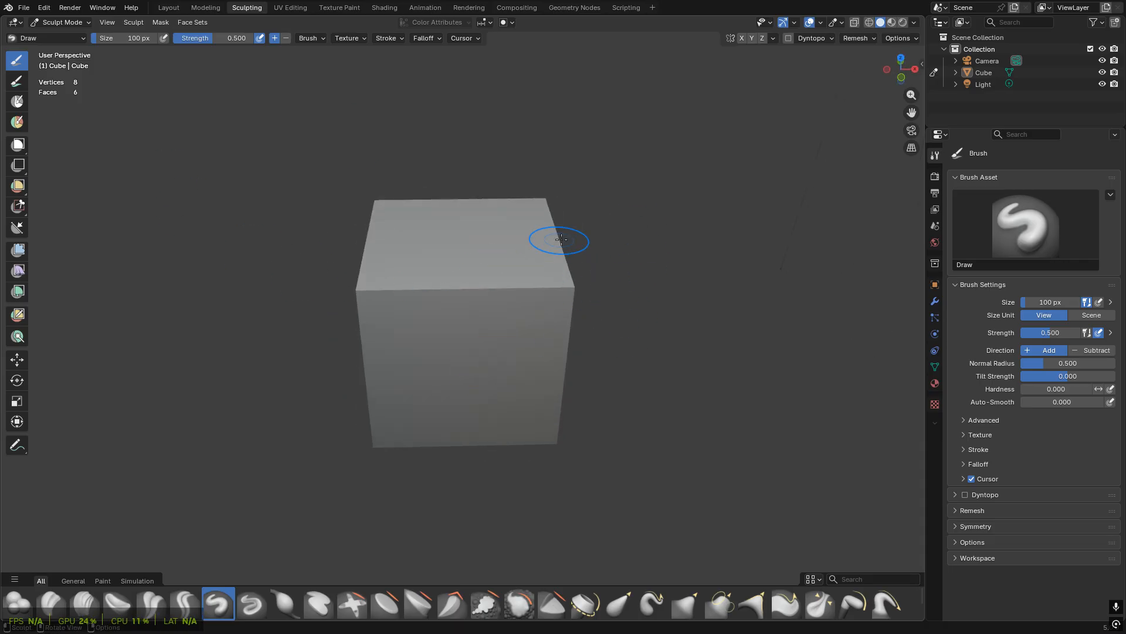
middle_drag(561, 239, 588, 316)
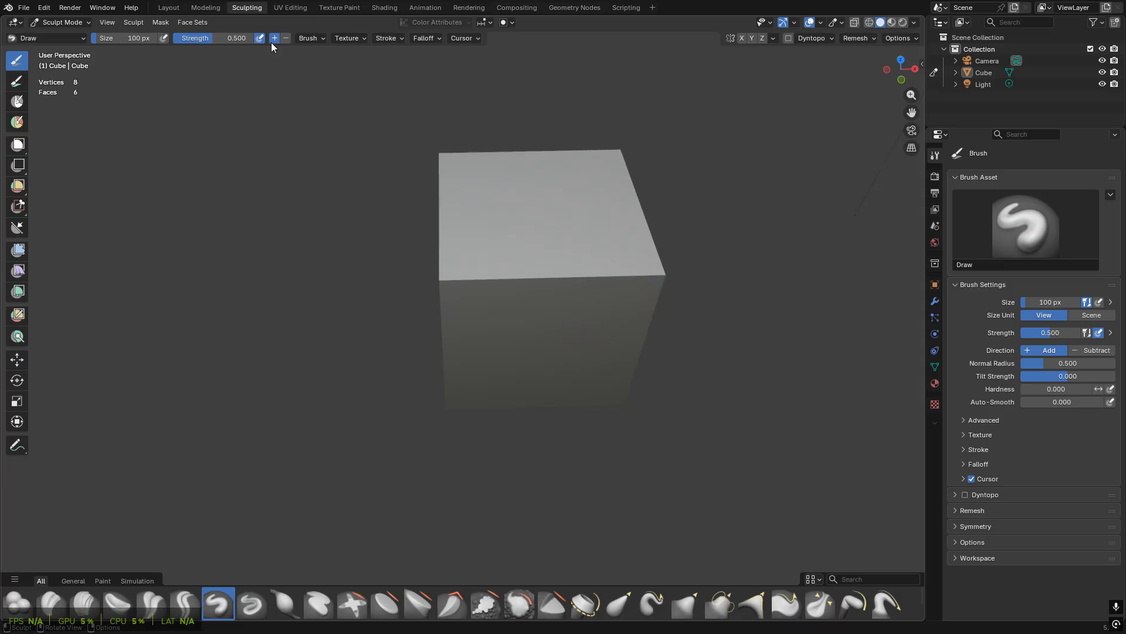
- Look through the UV Editing, Texture Paint and Shading workspaces in turn
click(280, 7)
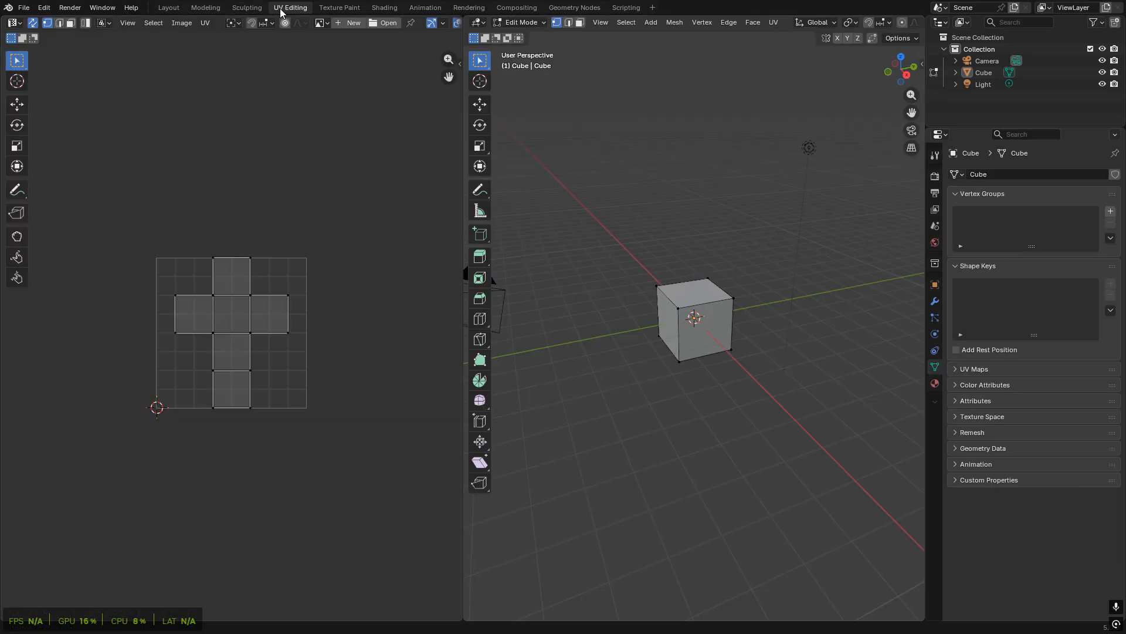
click(340, 8)
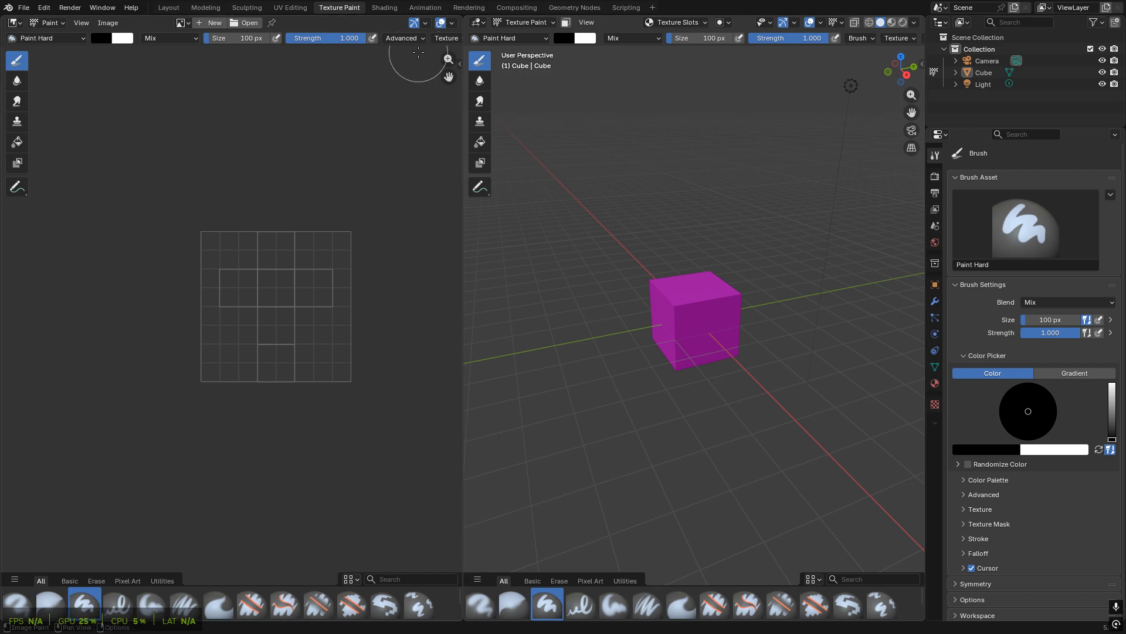
click(384, 8)
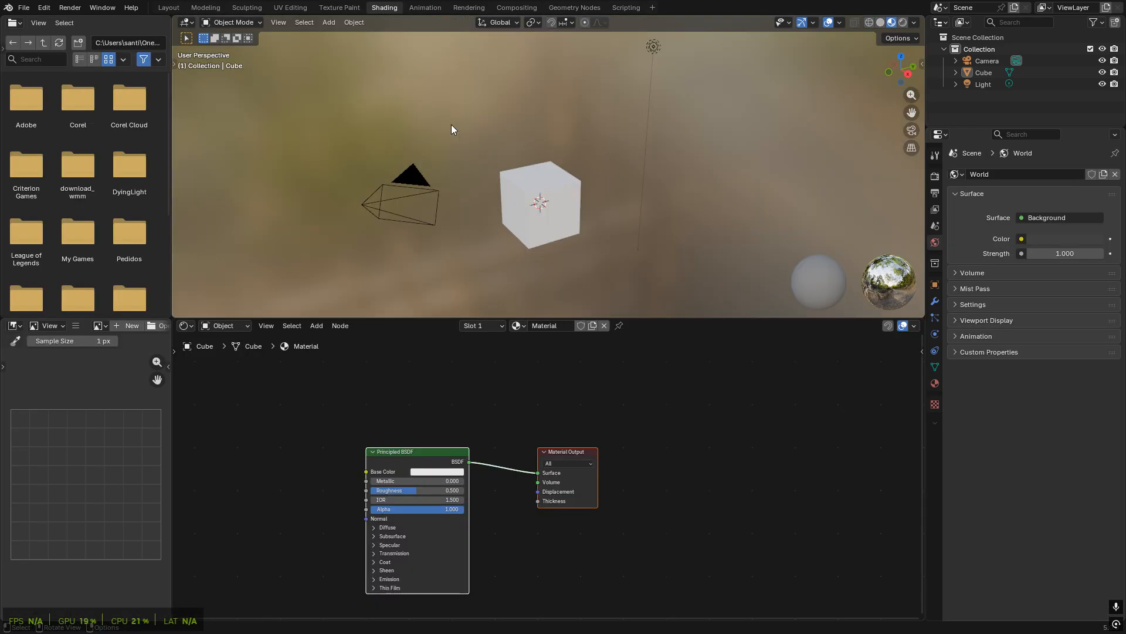
- Compare the Layout and Modeling workspaces, orbiting the Modeling view and switching it to orthographic
click(168, 9)
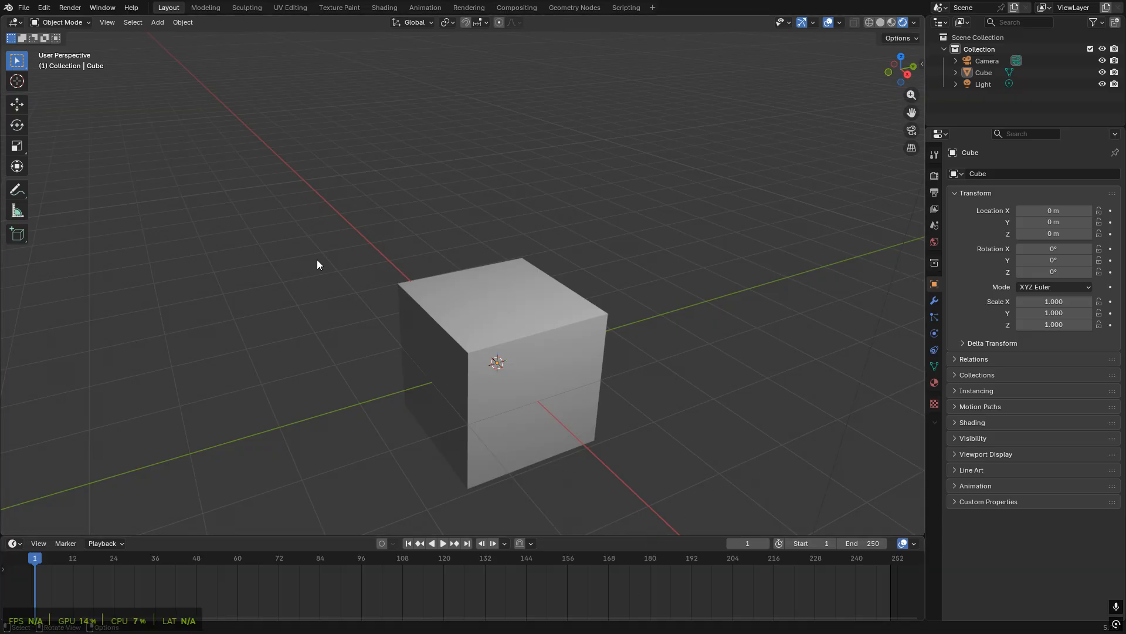
click(202, 12)
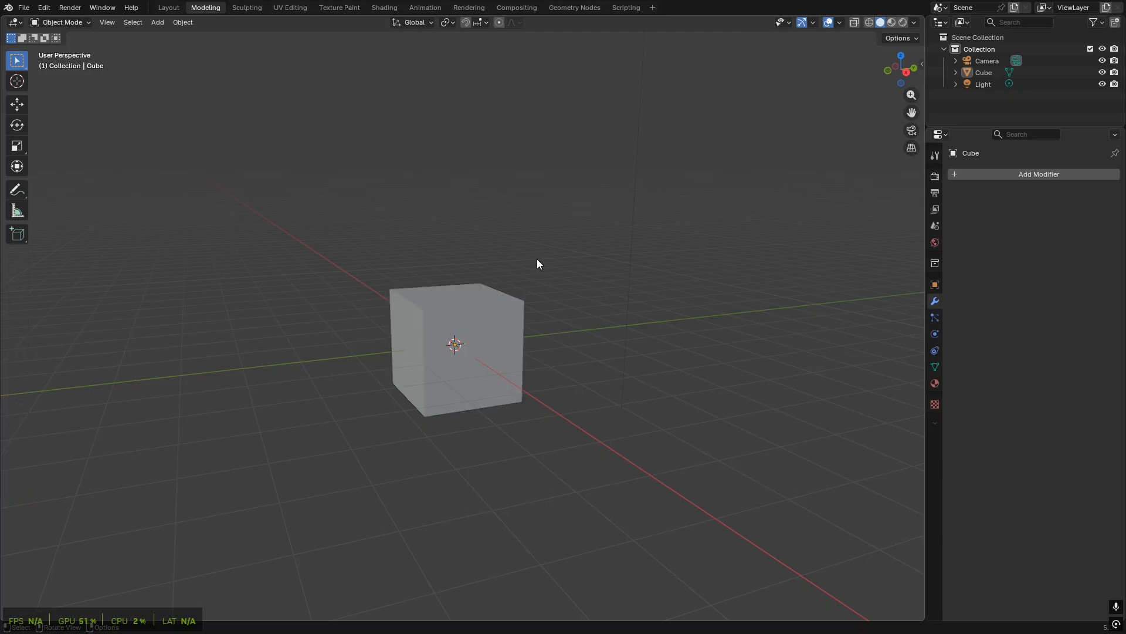
middle_drag(537, 259, 493, 266)
key(KP_5)
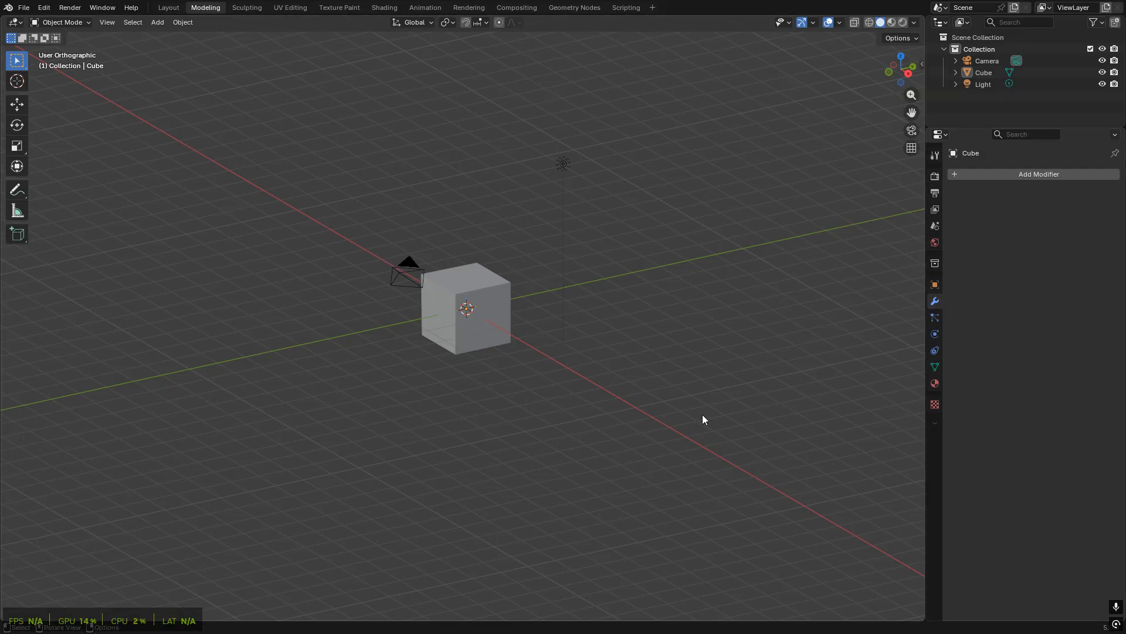
- Return to the Layout workspace and join the Timeline area up over the 3D viewport
click(168, 7)
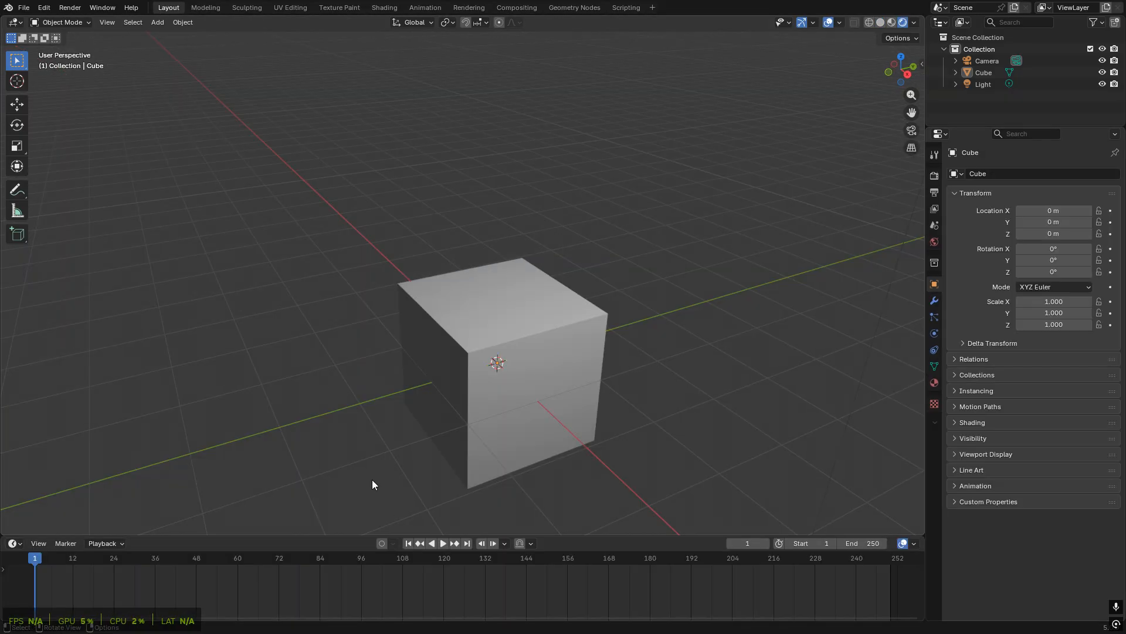
right_click(626, 531)
key(Escape)
right_click(646, 537)
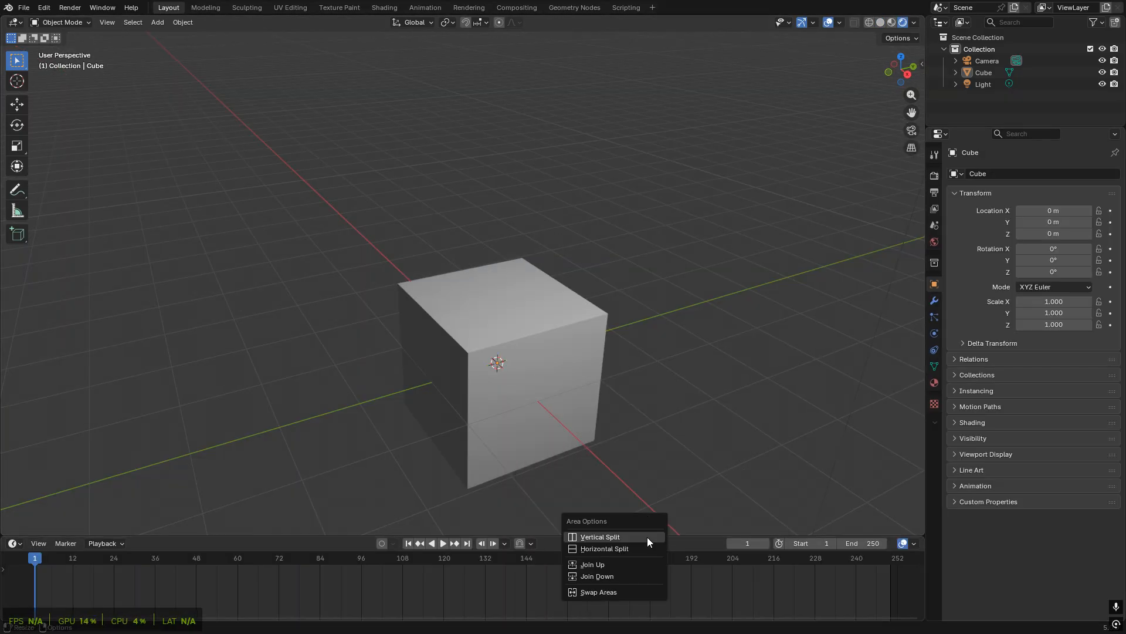
click(634, 564)
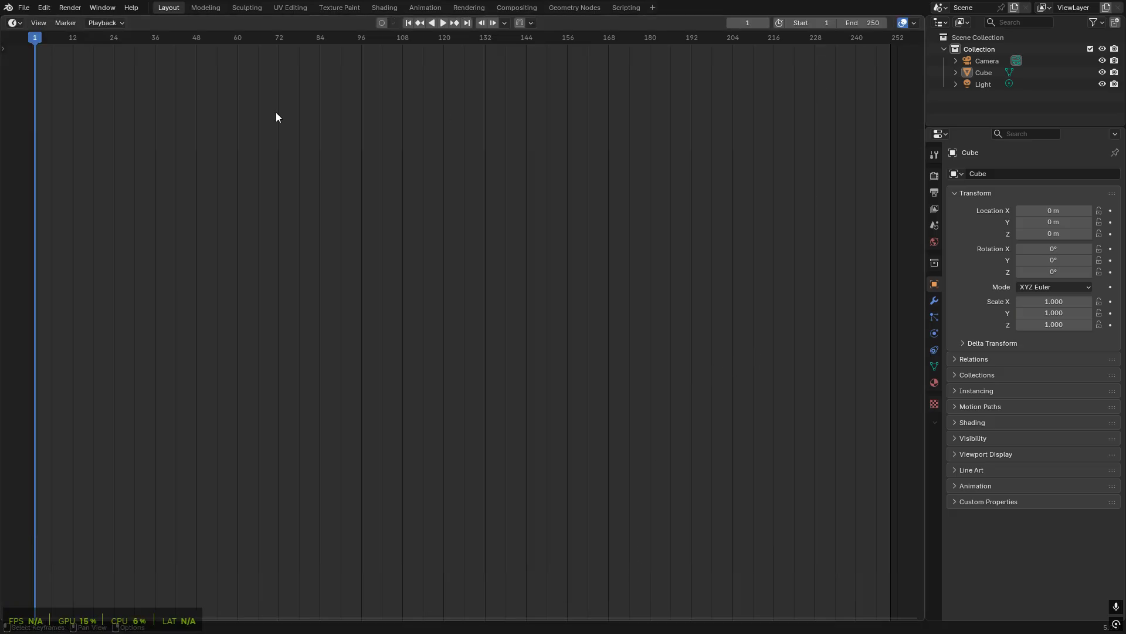
- Change the Timeline area into a 3D Viewport and orbit around the cube
click(14, 22)
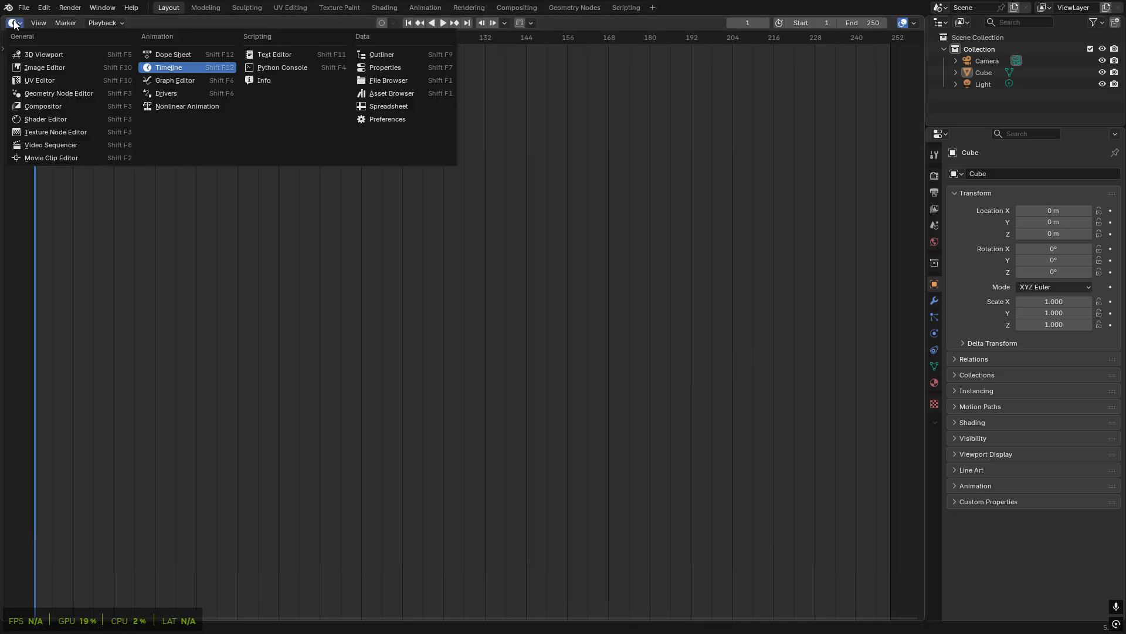
click(31, 56)
middle_drag(524, 357, 680, 350)
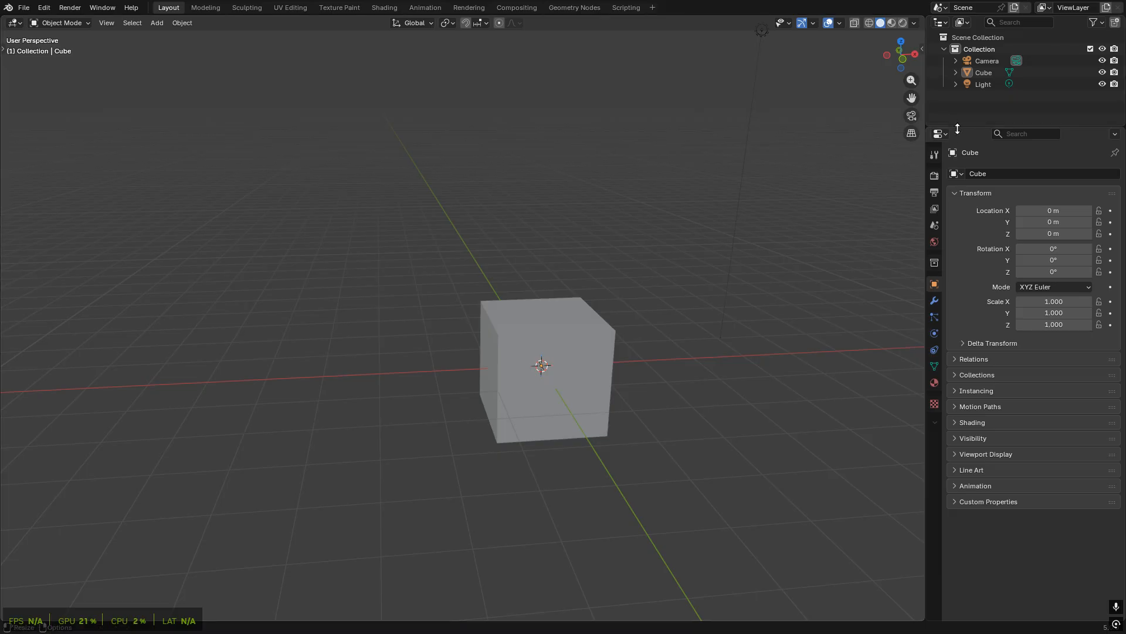
- Enlarge the Outliner, dock it as a column between the 3D viewport and Properties, and split it into a short upper and taller lower area
drag(959, 128, 959, 251)
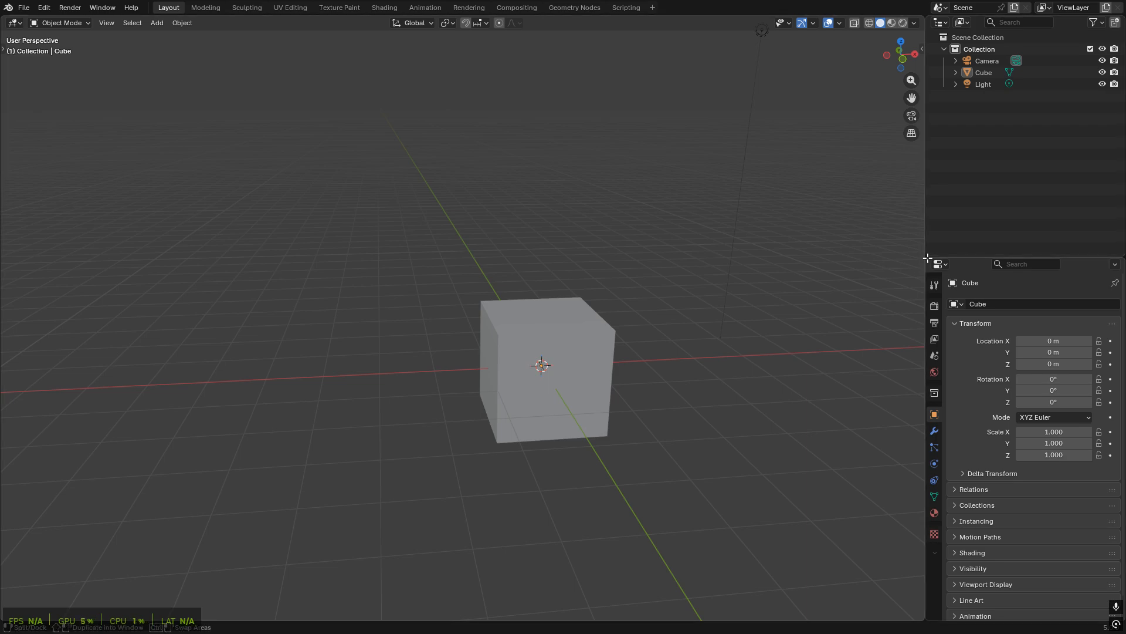
drag(926, 255, 783, 253)
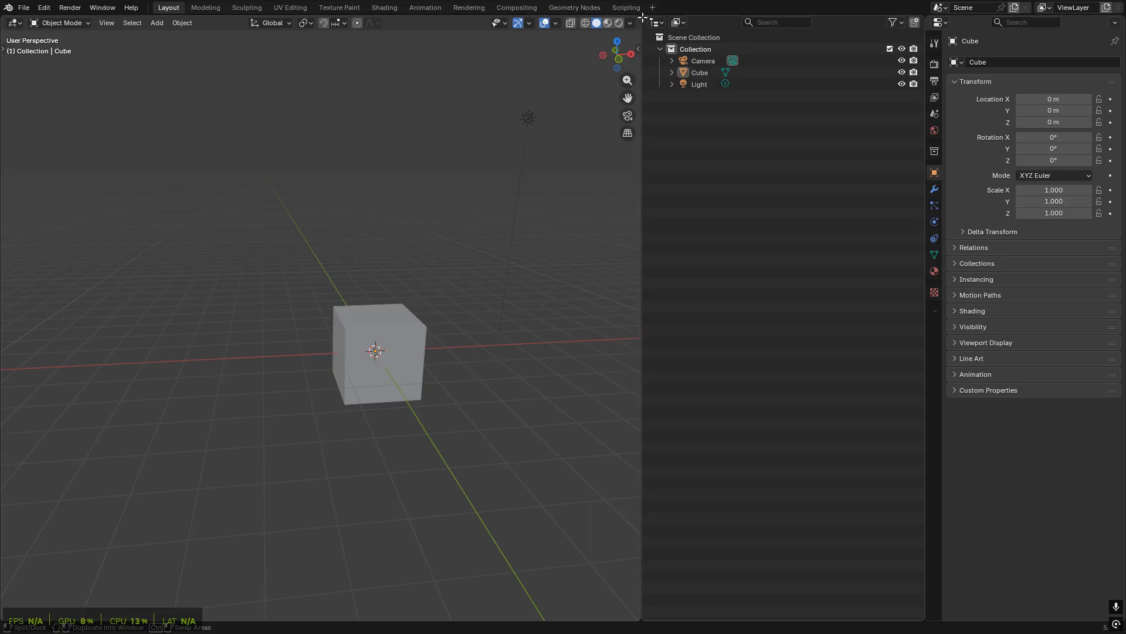
drag(643, 16, 801, 242)
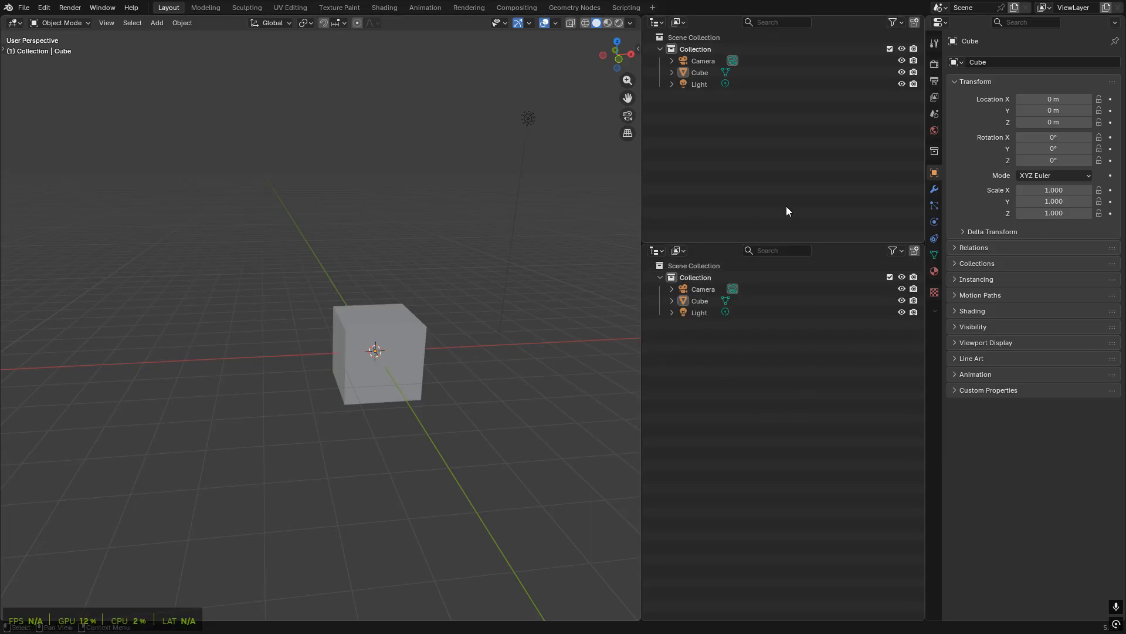
drag(717, 244, 713, 171)
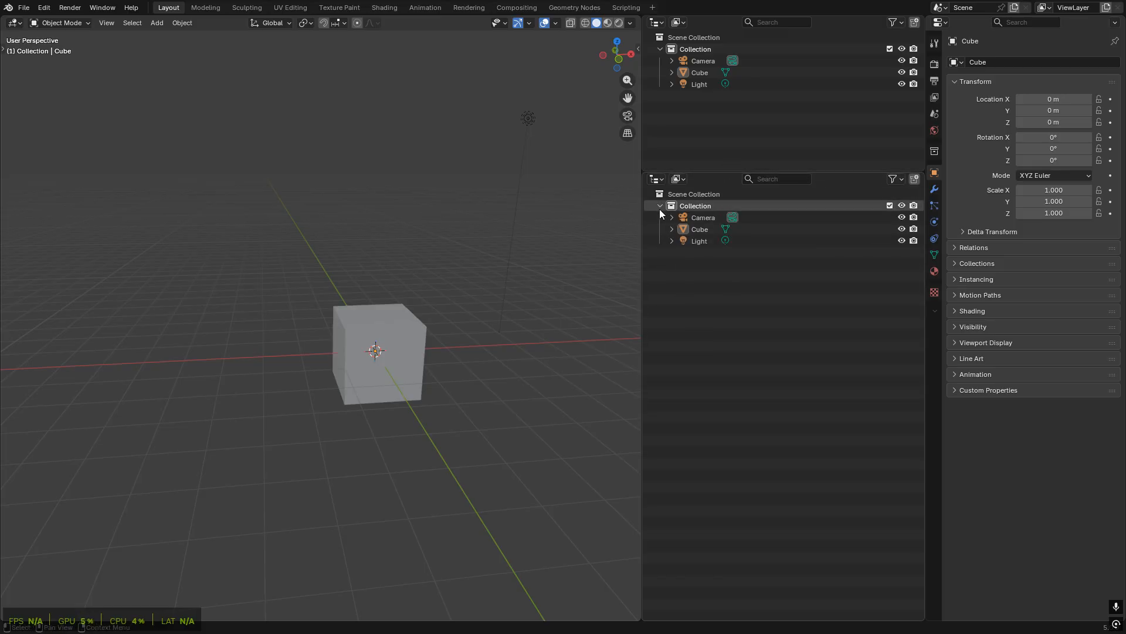
- Change the lower Outliner area to a 3D Viewport, orbit in it, and switch it to an Image Editor
click(657, 179)
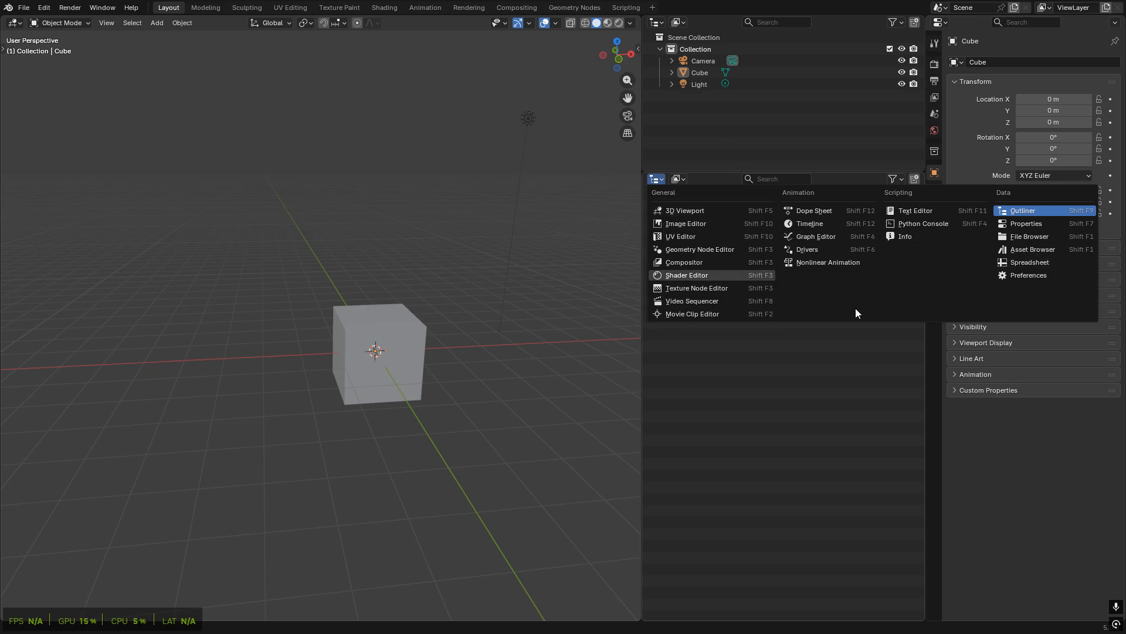
click(655, 179)
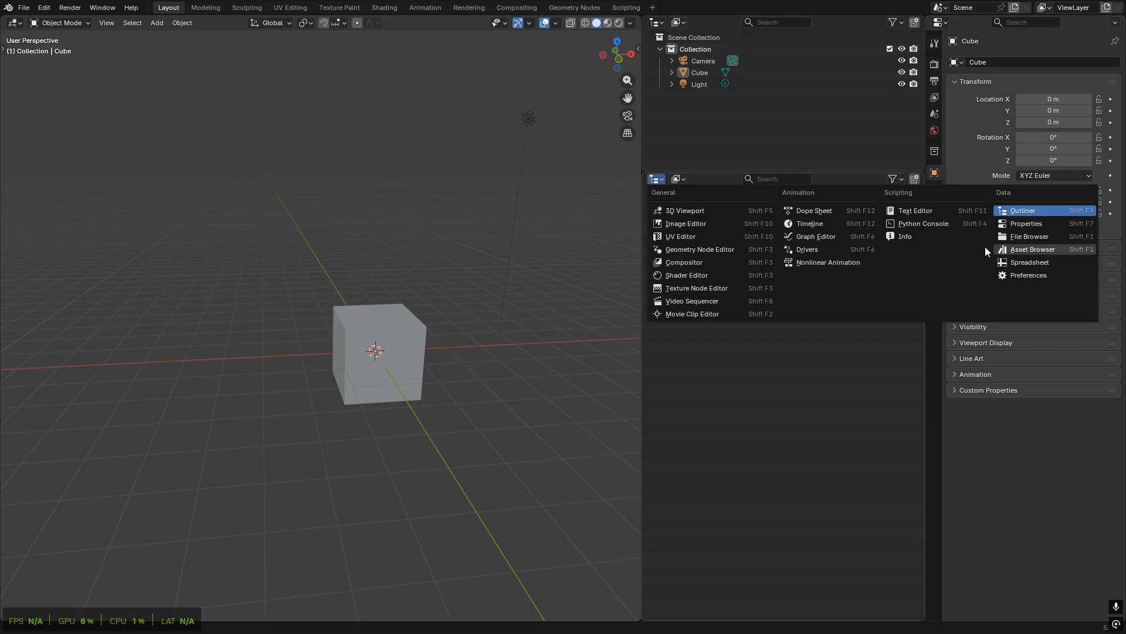
click(712, 212)
middle_drag(836, 420, 684, 188)
click(656, 180)
click(696, 226)
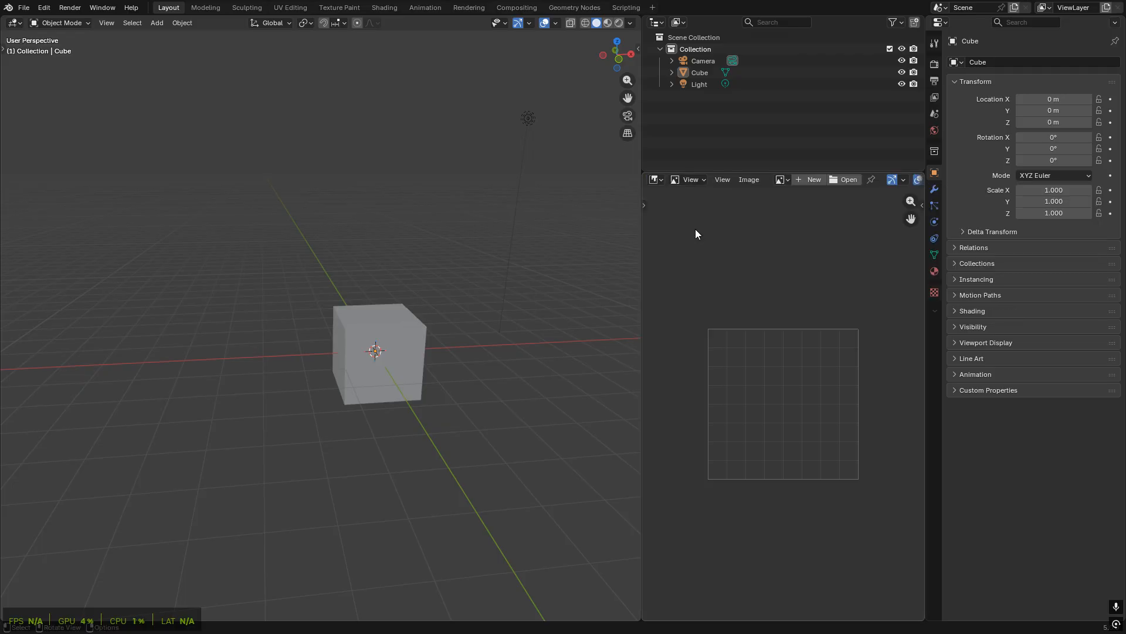
- Switch the Image Editor area to the Shader Editor, hide its sidebar and bring the cube's material nodes into view
click(656, 179)
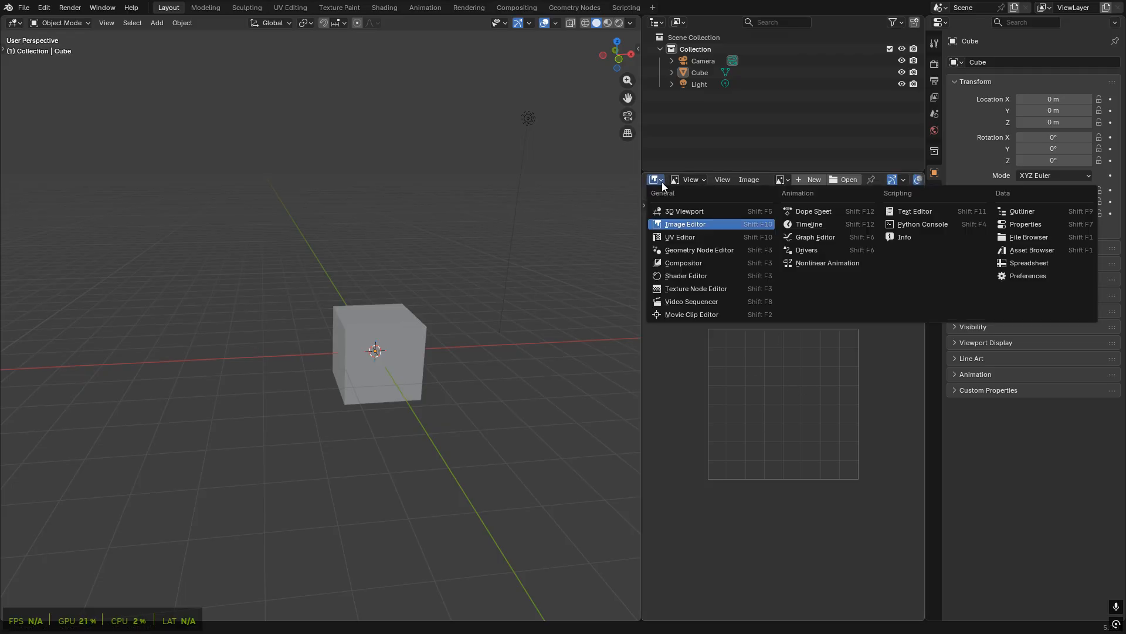
click(684, 274)
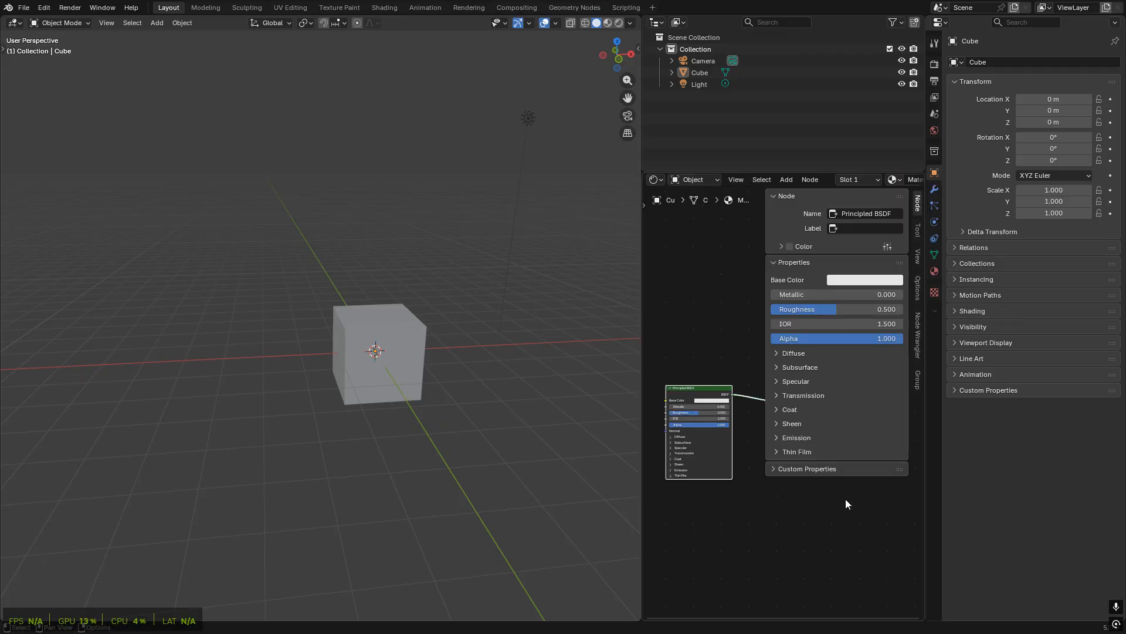
click(724, 364)
scroll(723, 309, down, 2)
middle_drag(722, 308, 730, 355)
key(n)
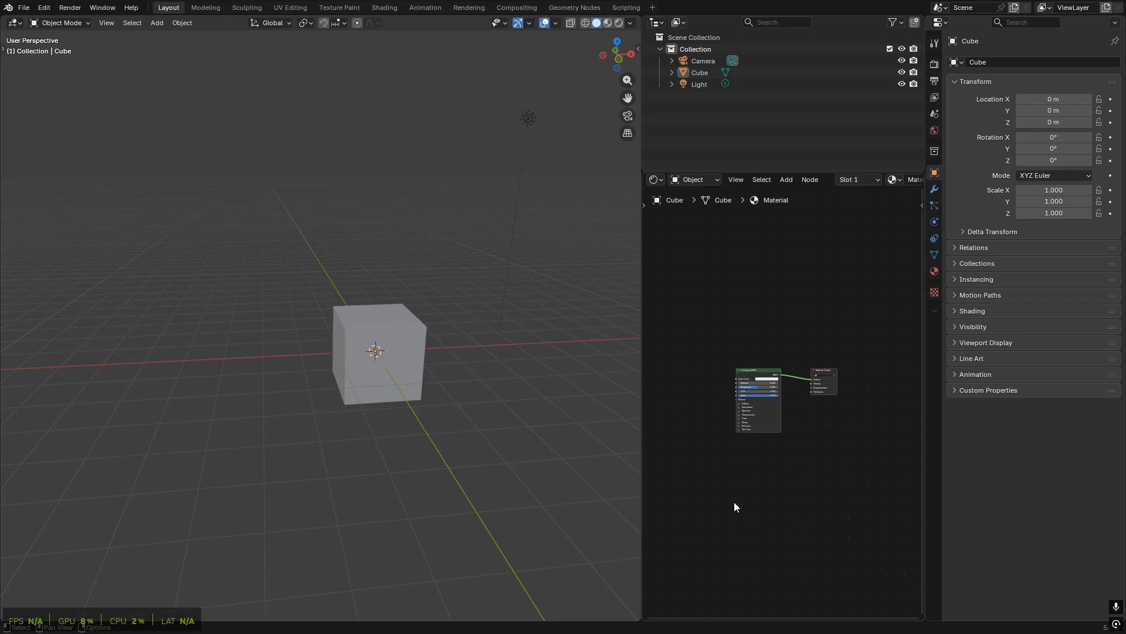
- Join the 3D viewport right over the Shader Editor and up over the Outliner
right_click(641, 246)
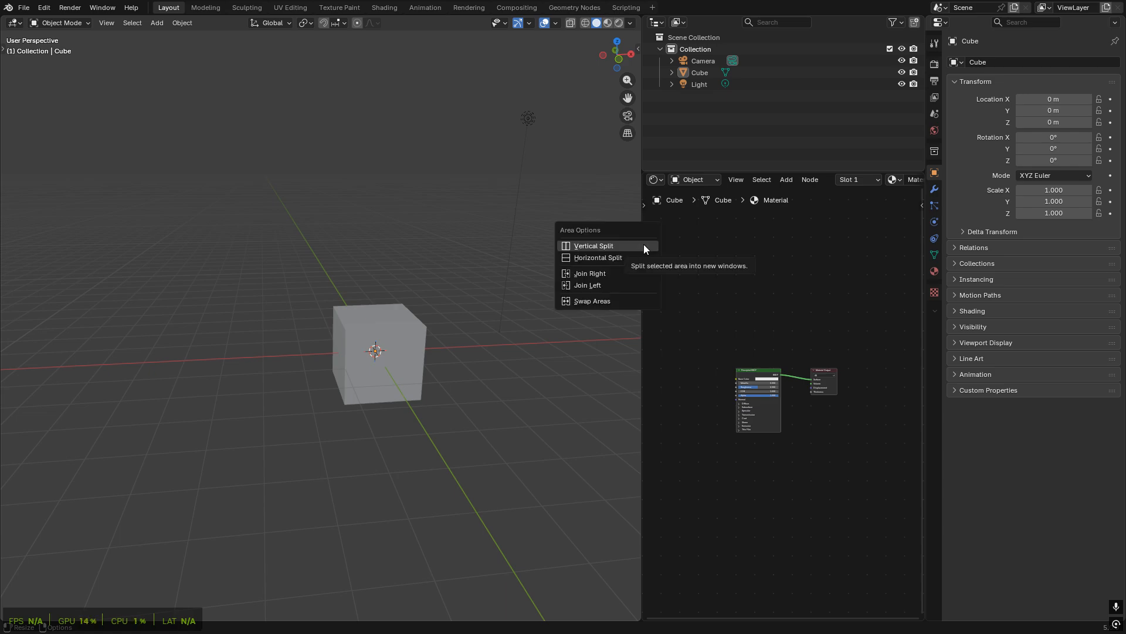
click(618, 272)
right_click(319, 175)
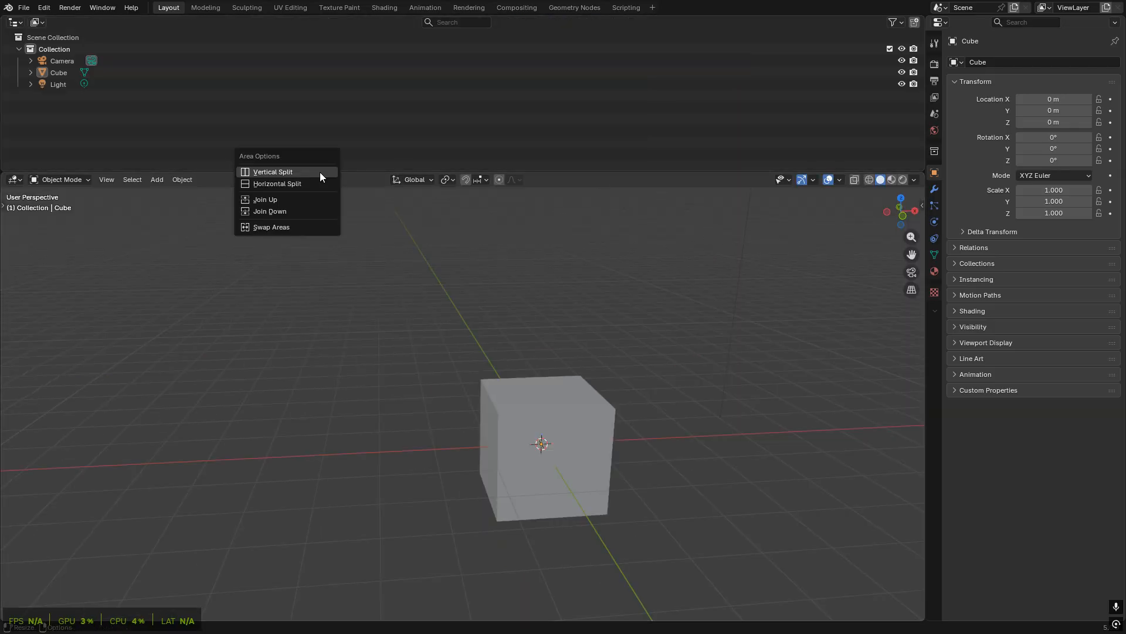
click(310, 200)
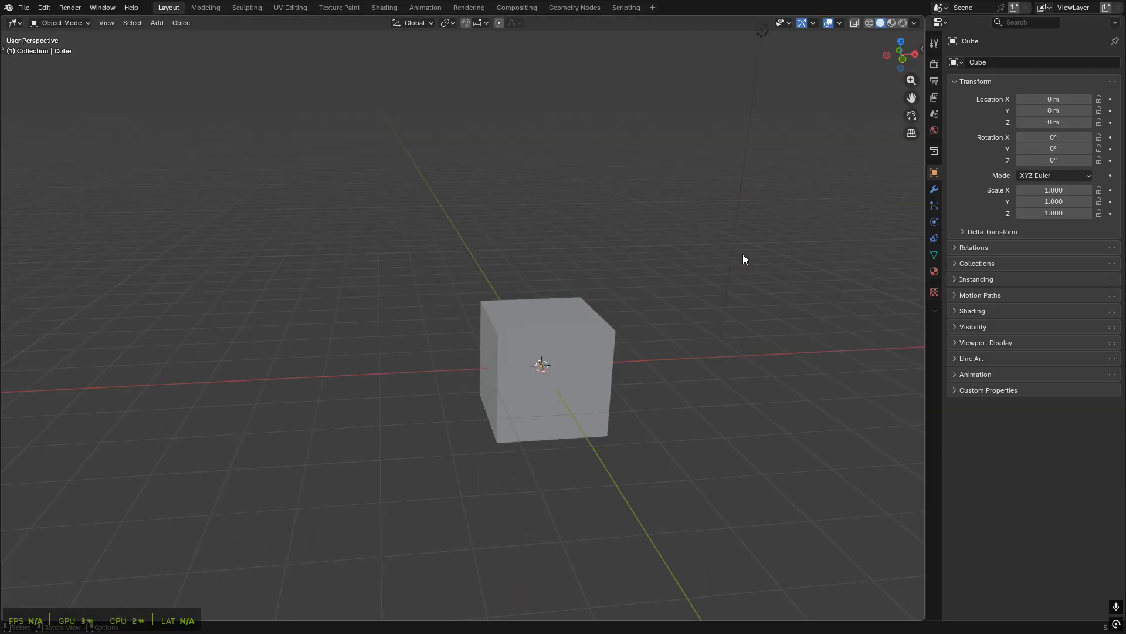
- Split the Properties area horizontally, make its upper part an Outliner and slightly raise the border between them
drag(948, 15, 968, 191)
click(938, 24)
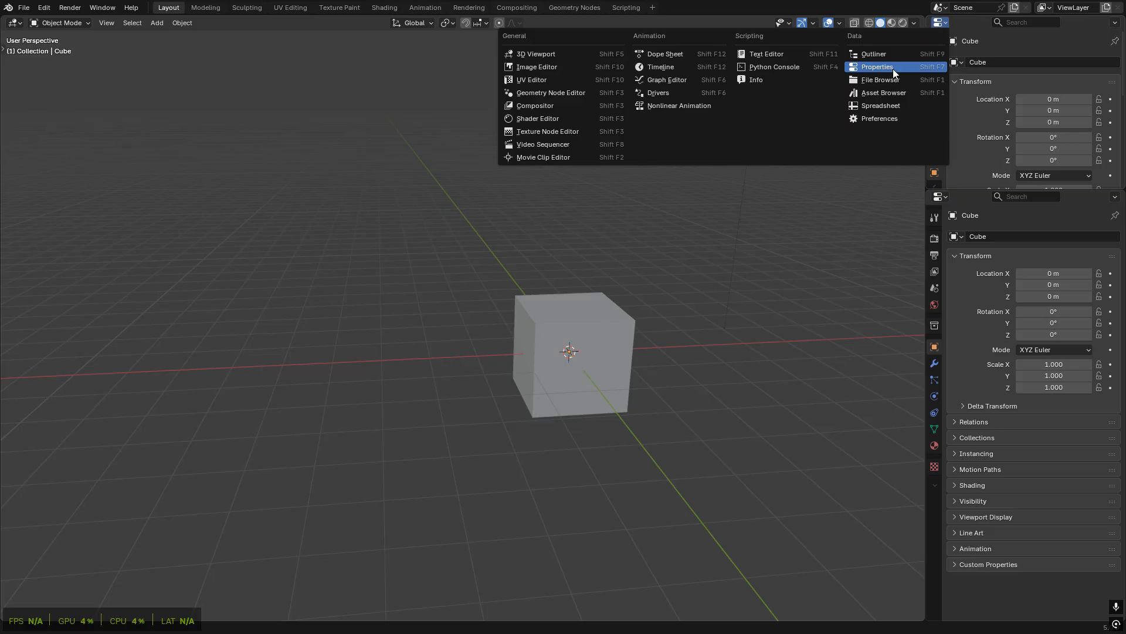
click(884, 55)
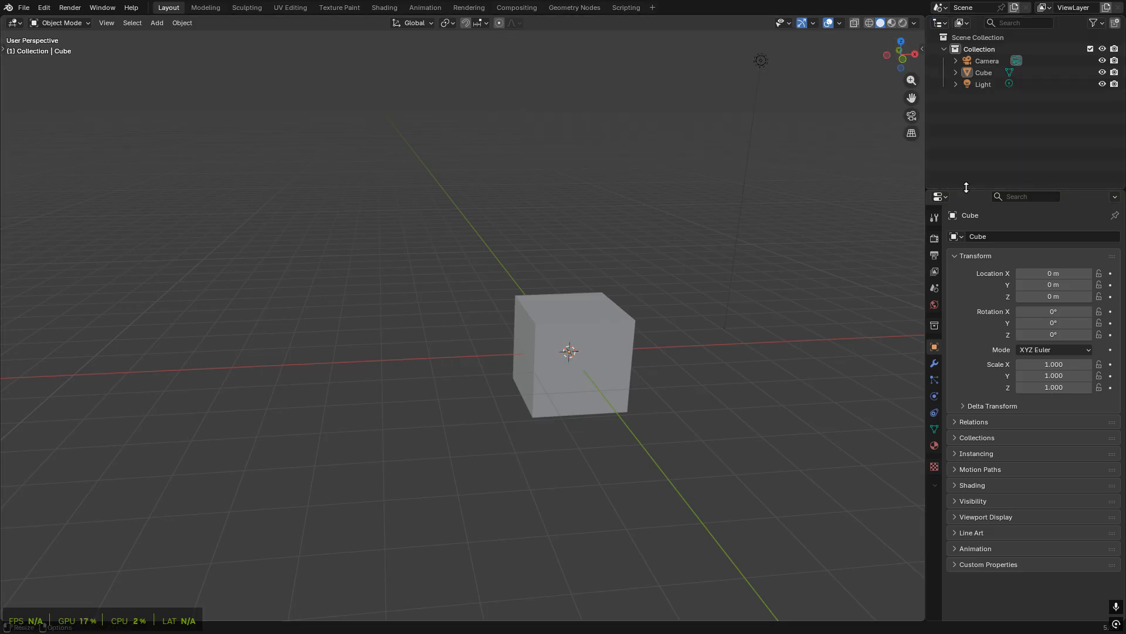
drag(966, 187, 966, 179)
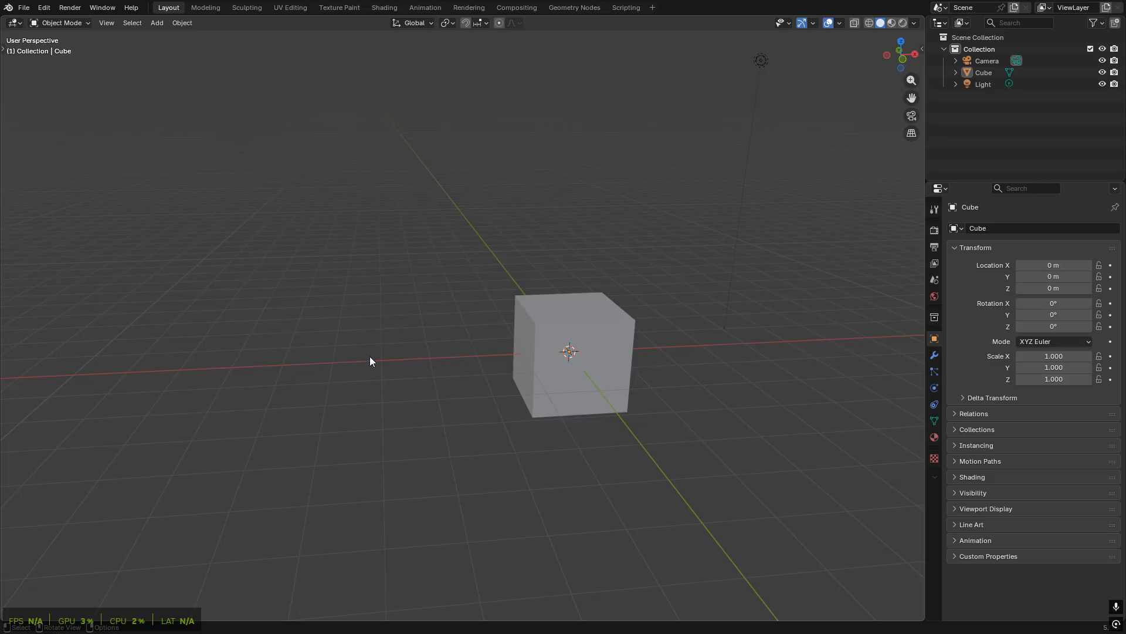
- Switch the 3D viewport to orthographic projection and orbit around the cube
key(KP_5)
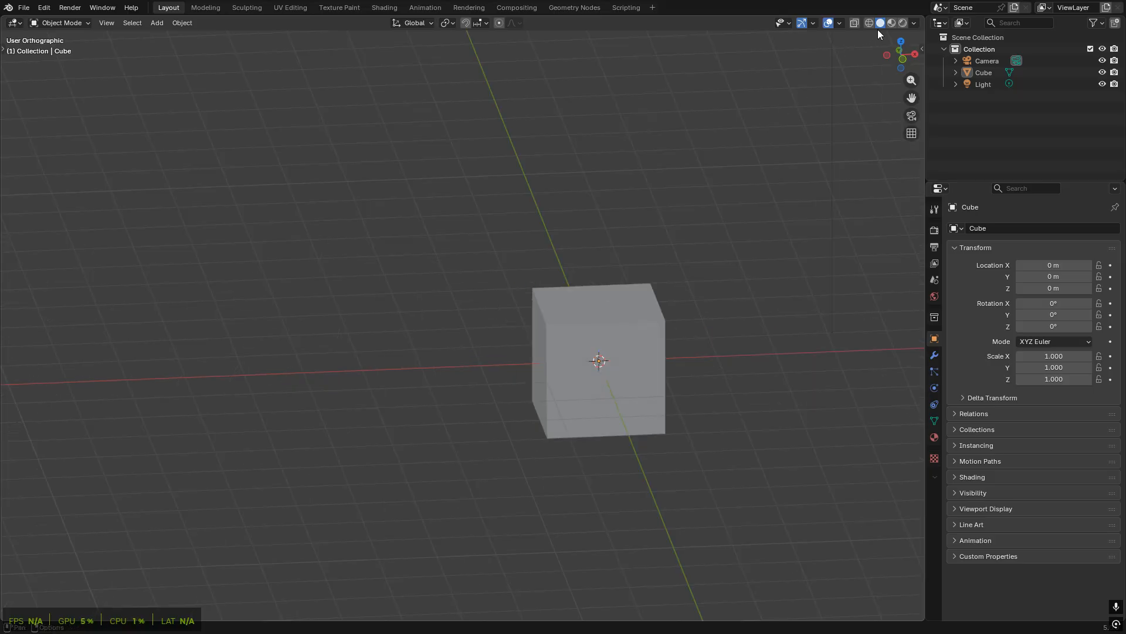
middle_drag(752, 427, 542, 443)
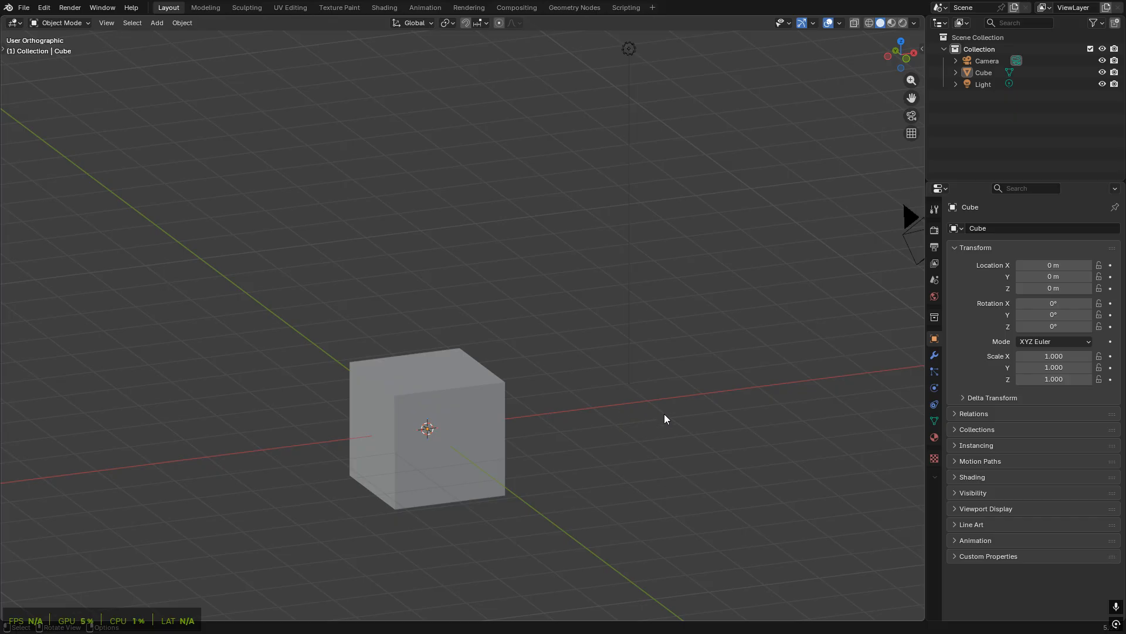
key(super)
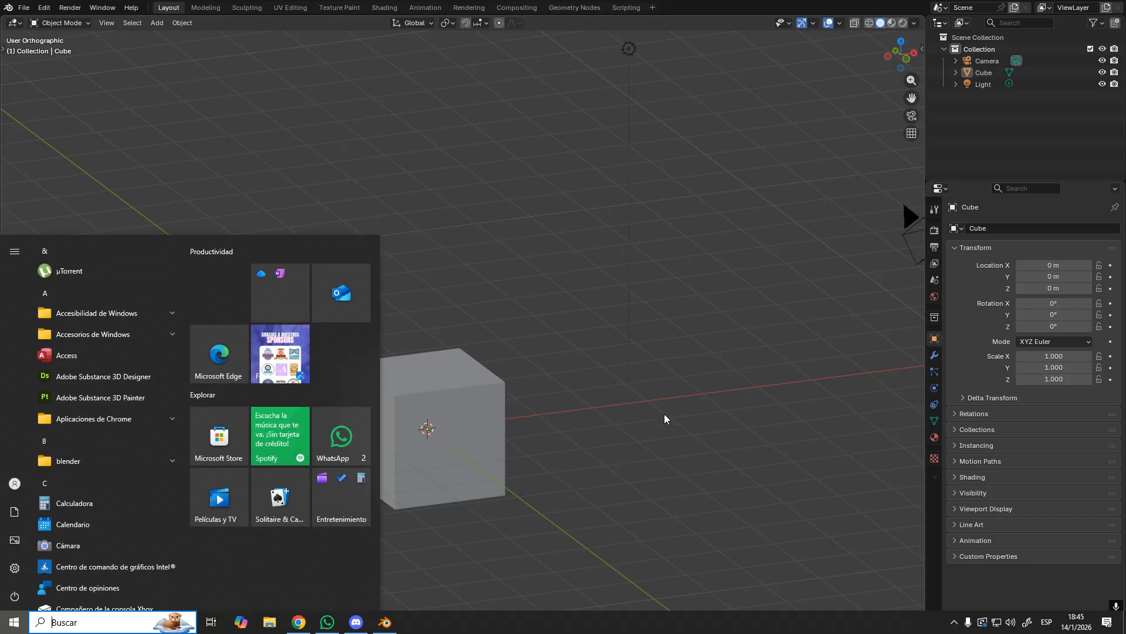
key(super)
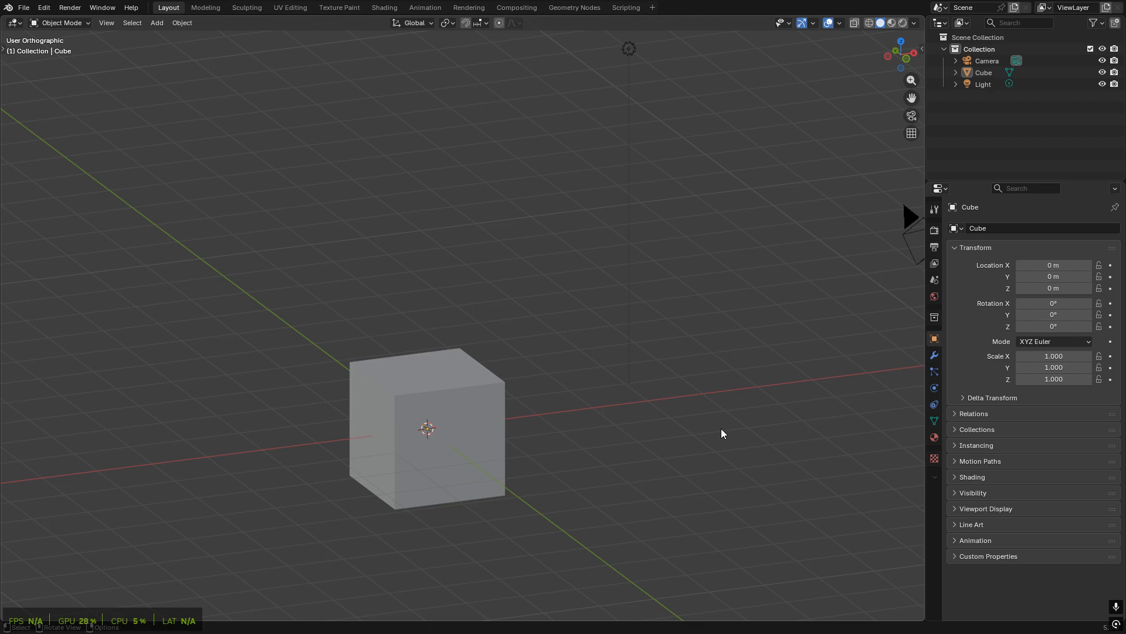
key(alt+Tab)
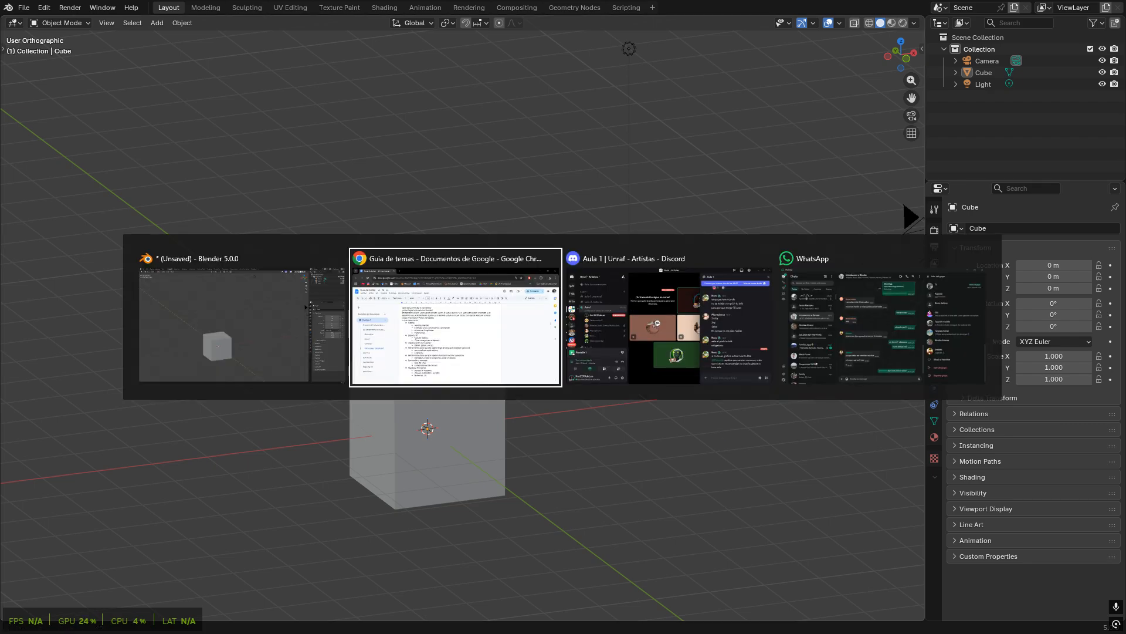
key(Escape)
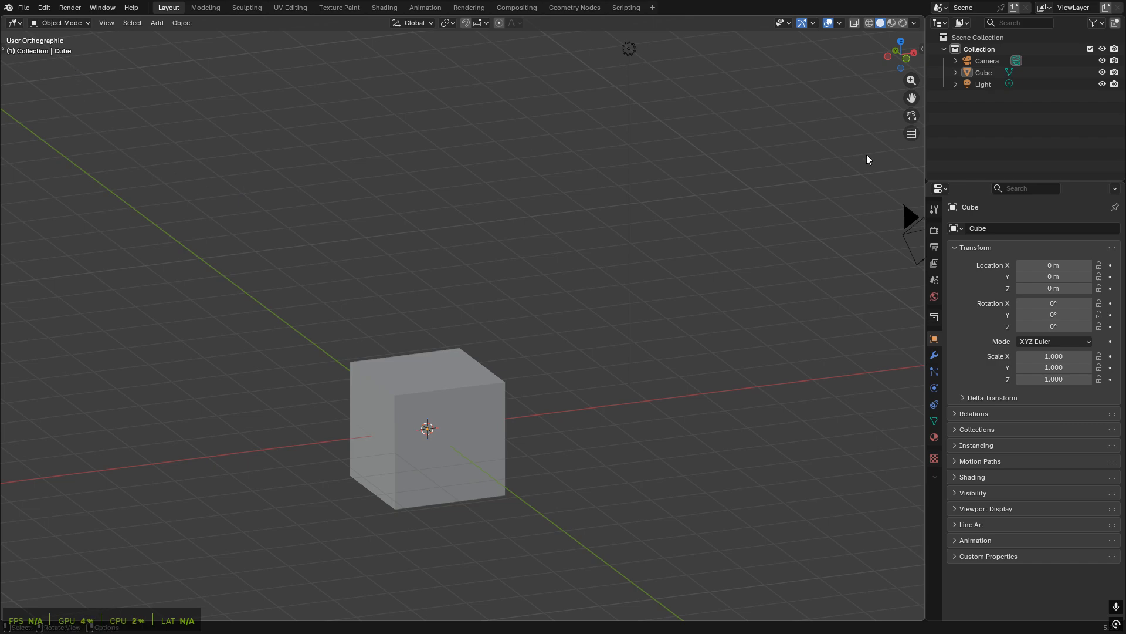
- Try the viewport's navigation controls: orbit with the axis gizmo, toggle the camera view, and toggle between perspective and orthographic
drag(899, 47, 888, 26)
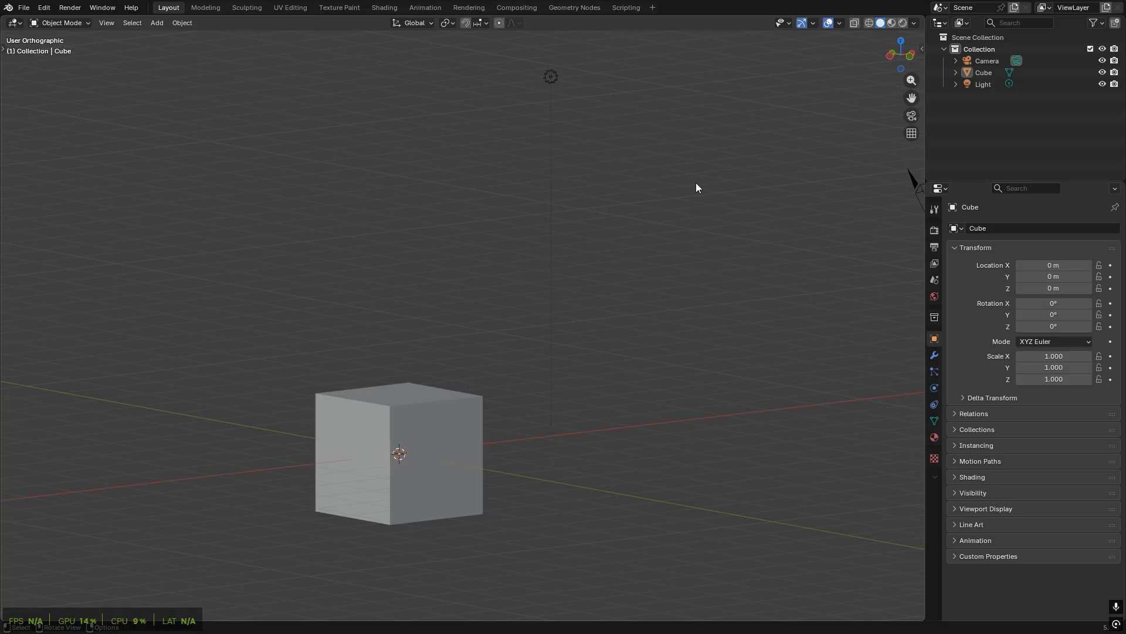
drag(895, 51, 911, 97)
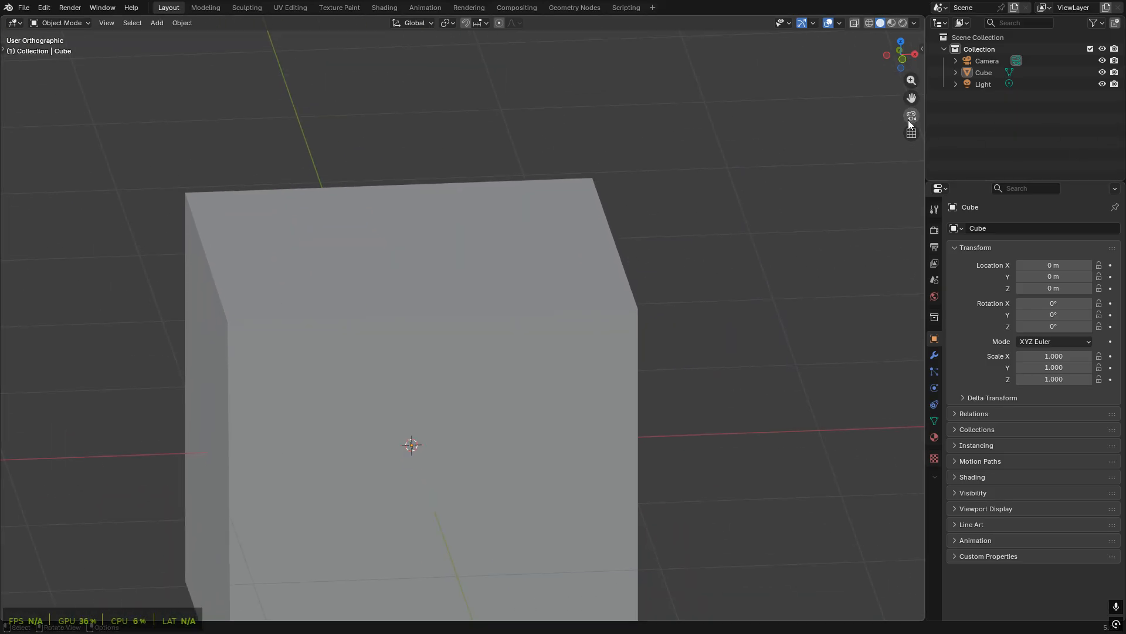
click(908, 120)
click(908, 120)
click(913, 135)
click(914, 134)
click(913, 135)
scroll(605, 273, down, 2)
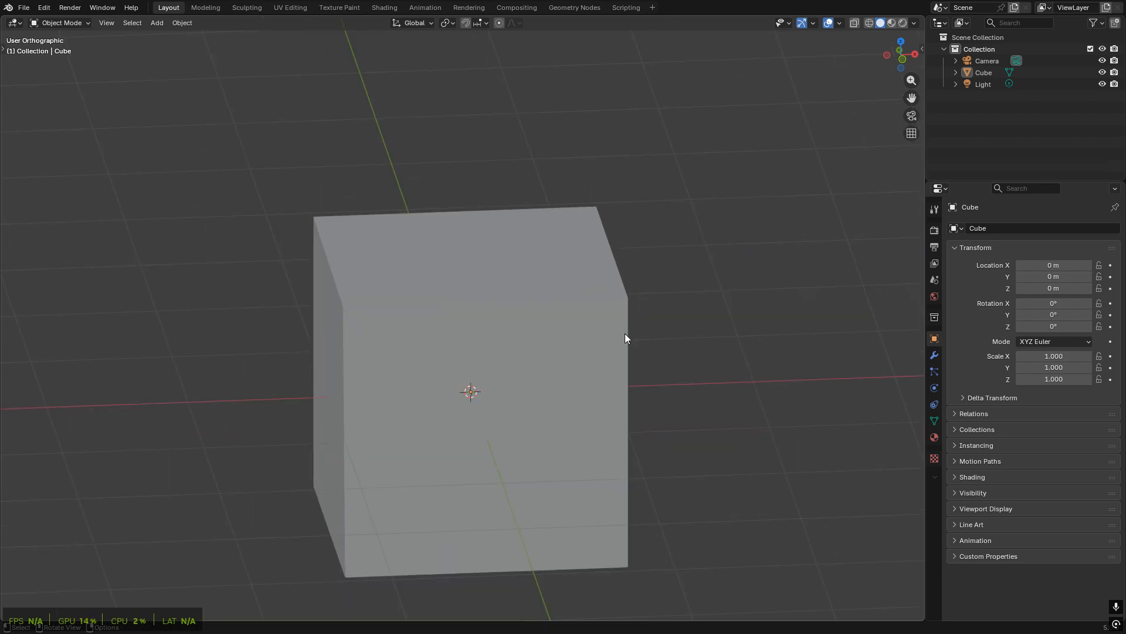
- Open the Preferences at Get Extensions and browse the list of installed and available add-ons
click(43, 8)
click(98, 165)
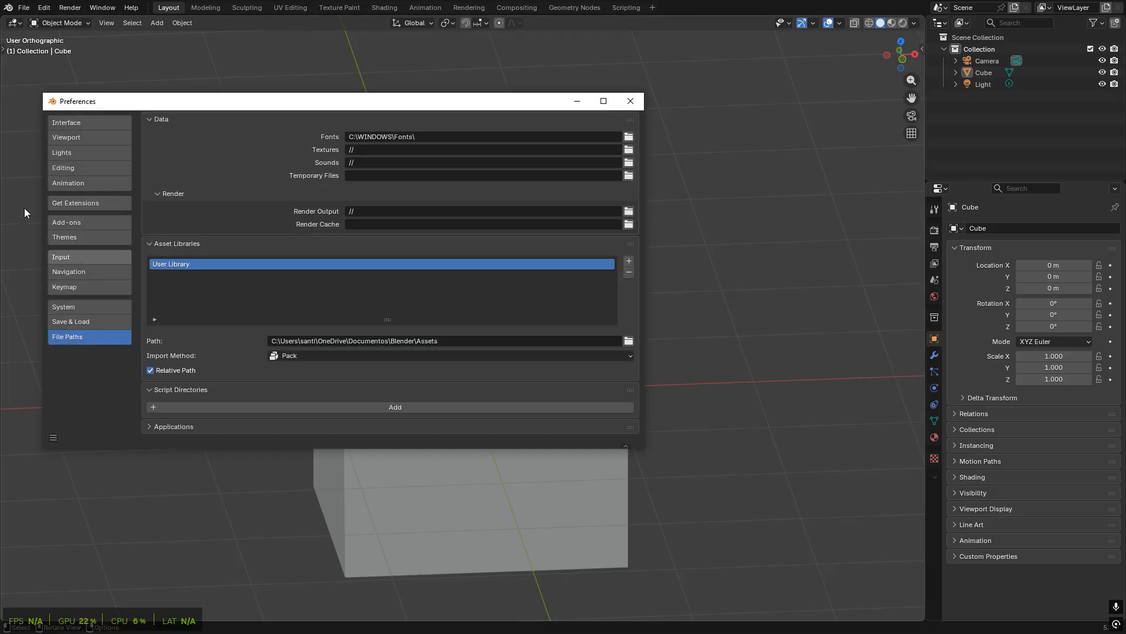
click(89, 203)
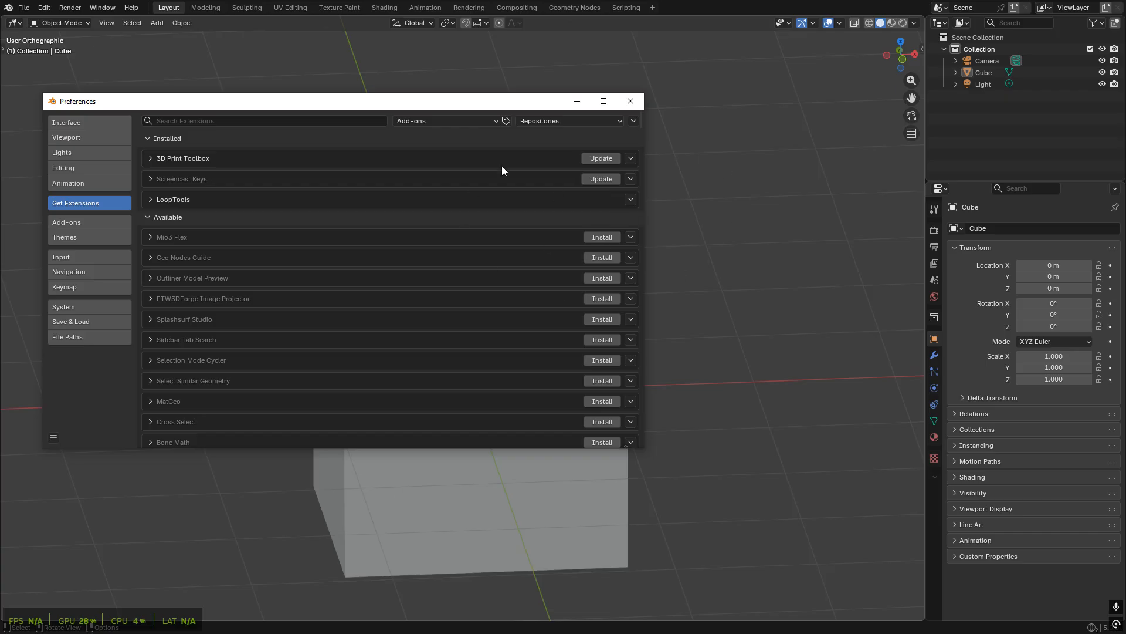
scroll(293, 278, down, 8)
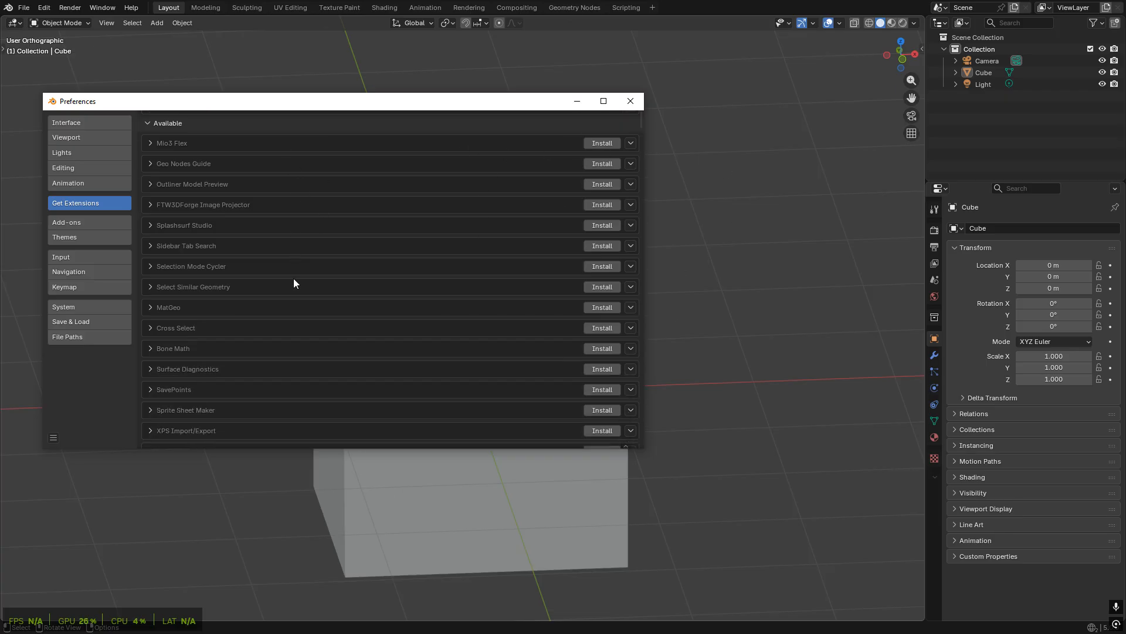
scroll(298, 308, down, 12)
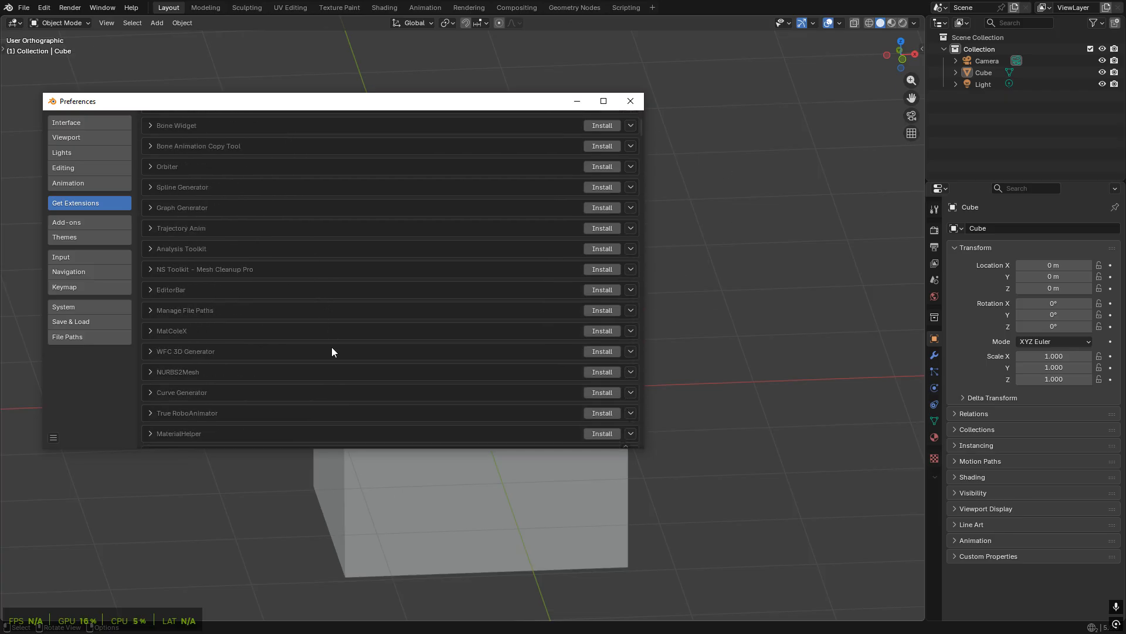
scroll(336, 351, down, 10)
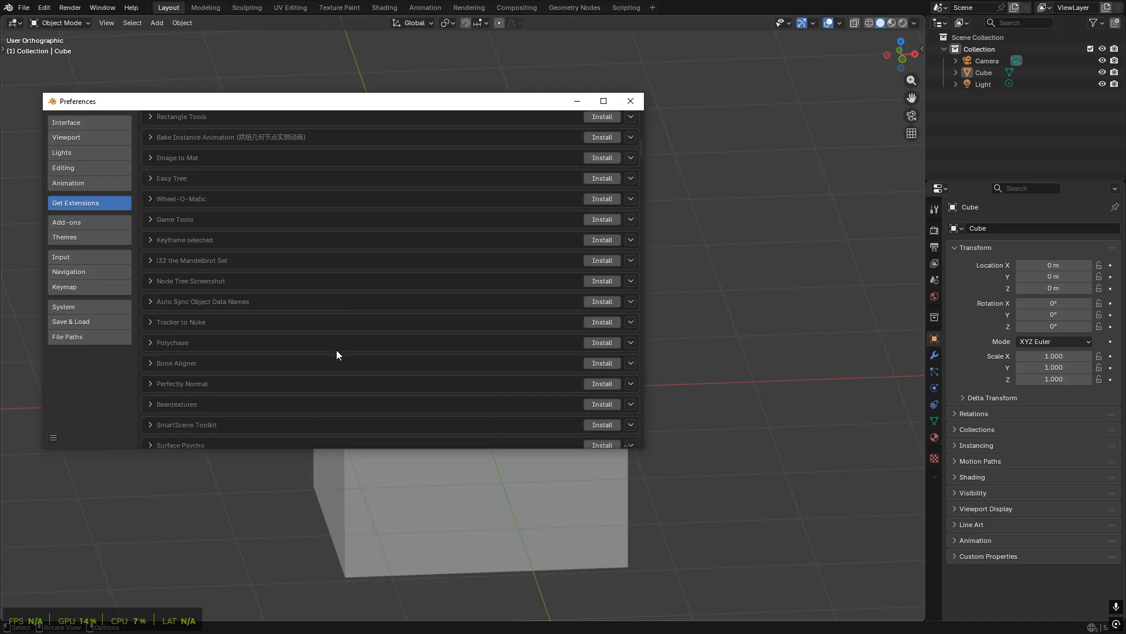
scroll(310, 336, down, 8)
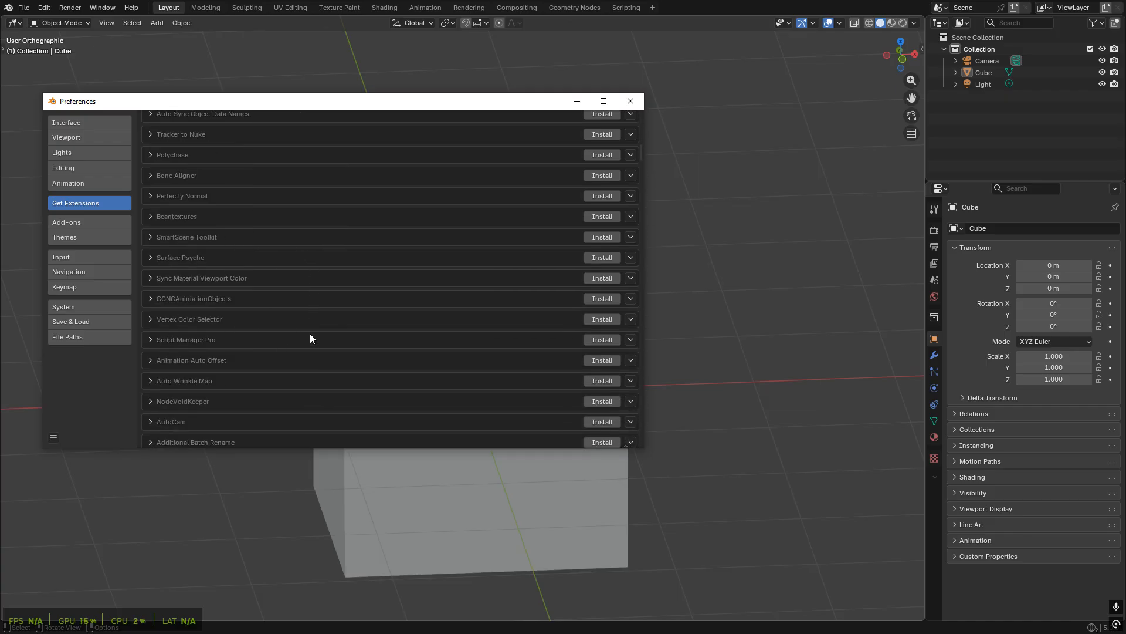
scroll(312, 335, down, 10)
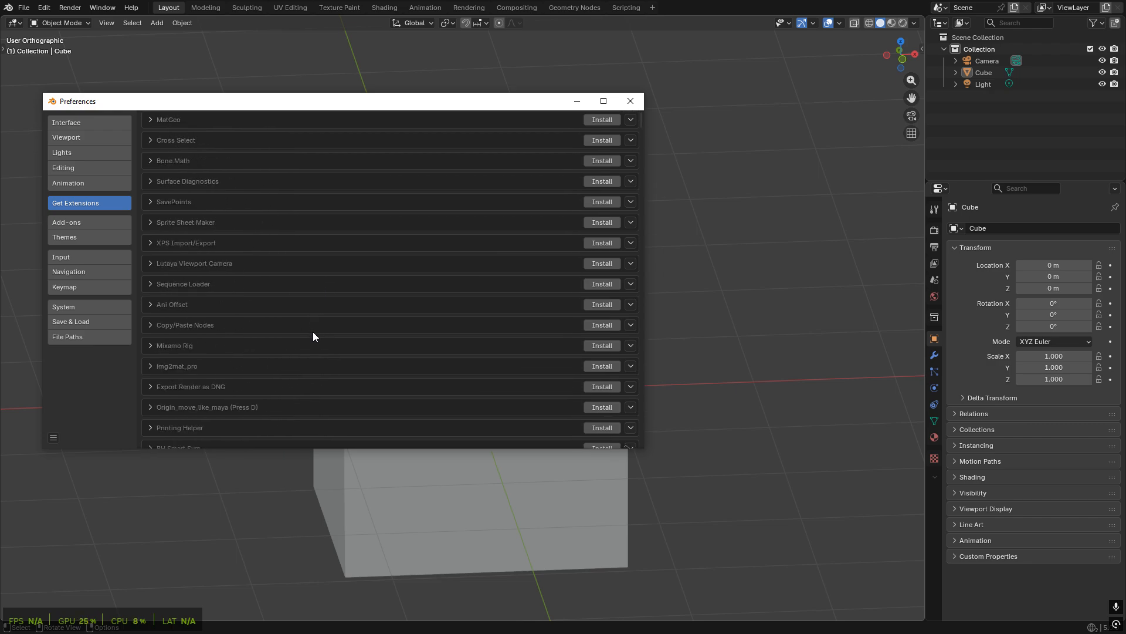
scroll(312, 336, up, 10)
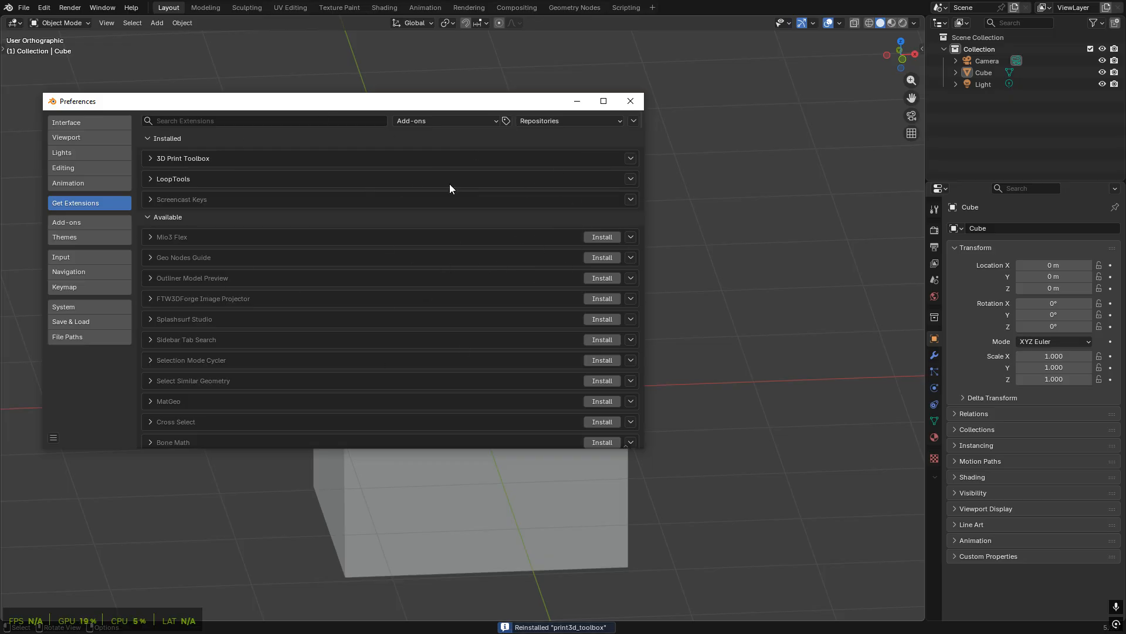
- Search the extensions for "loop" and clear the search
click(258, 117)
text(lop)
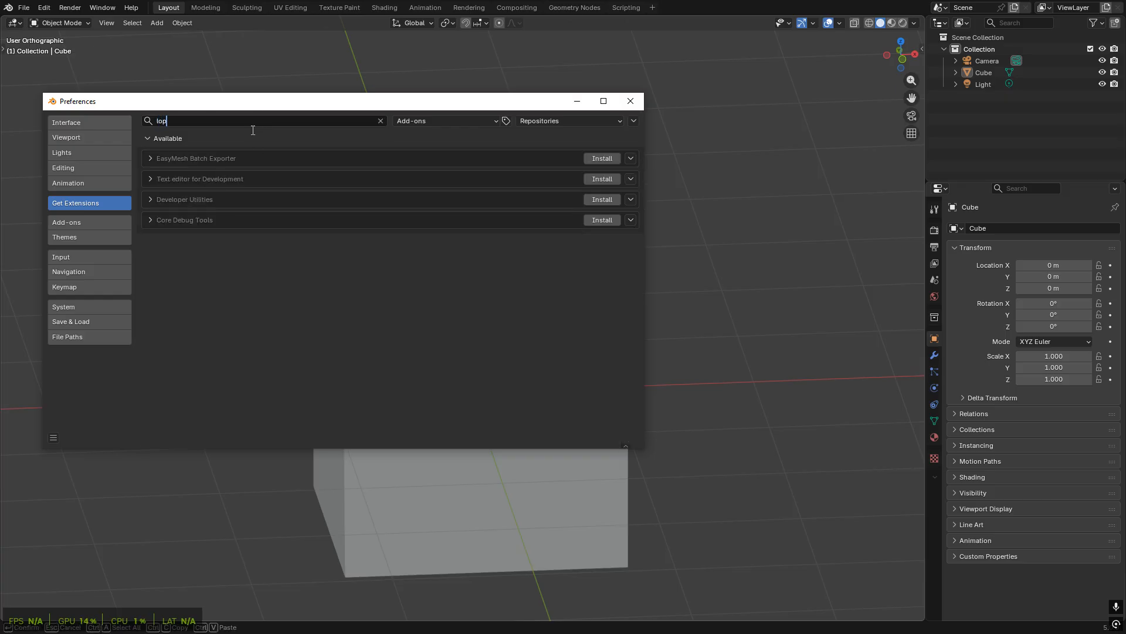
key(BackSpace)
text(op)
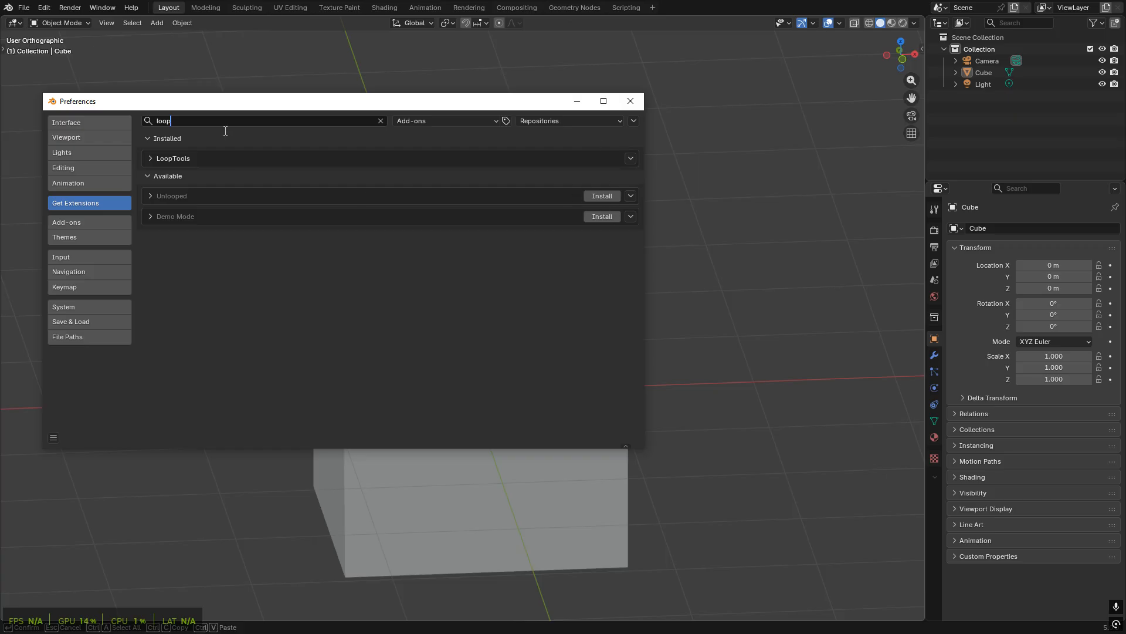
key(ctrl+a)
key(BackSpace)
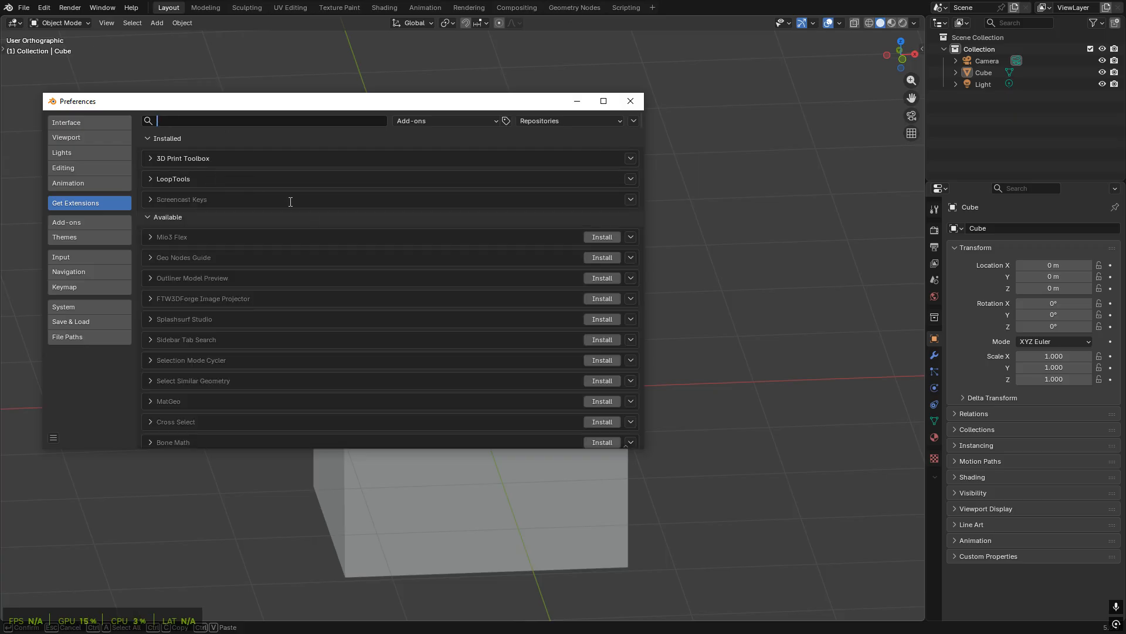
- Browse the available extensions and look at the list of extension repositories
click(329, 211)
scroll(389, 297, down, 20)
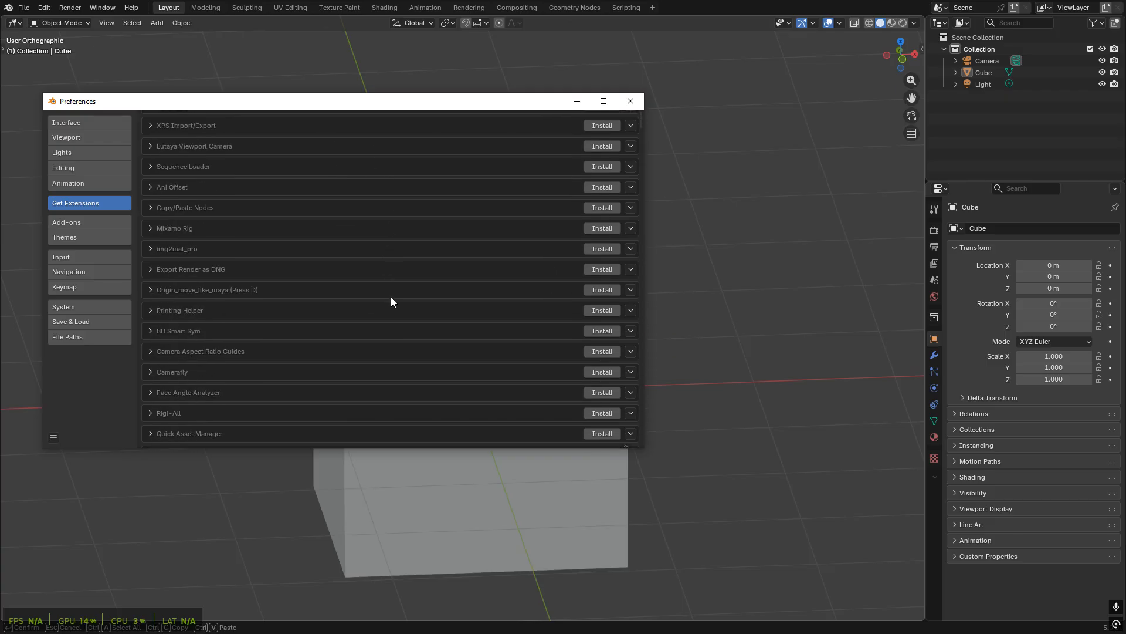
scroll(393, 302, up, 3)
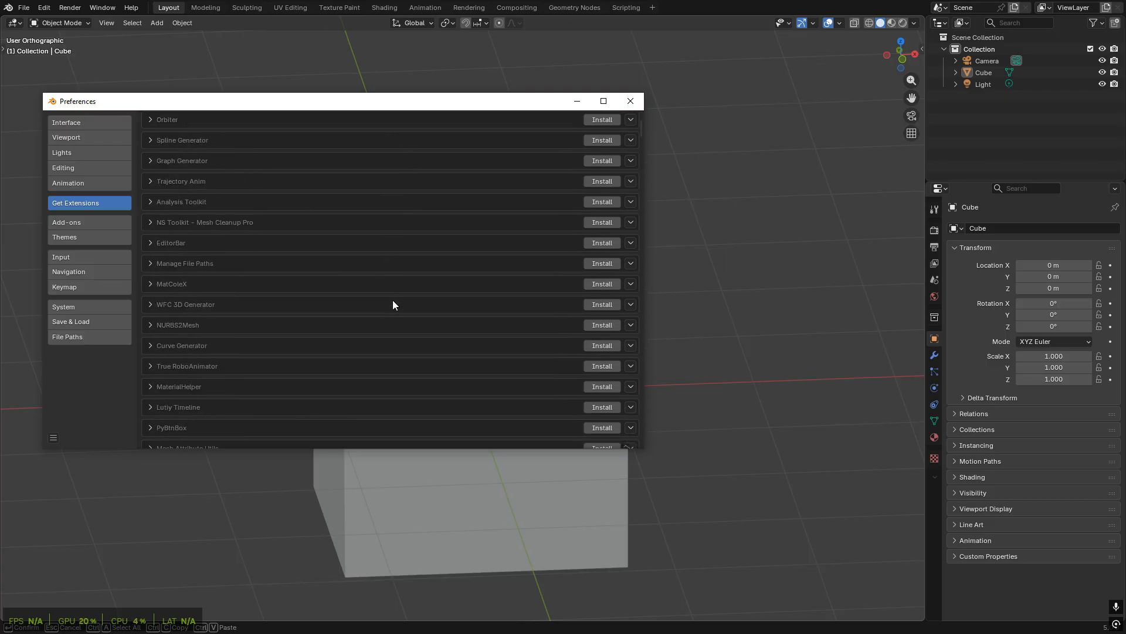
scroll(393, 304, up, 15)
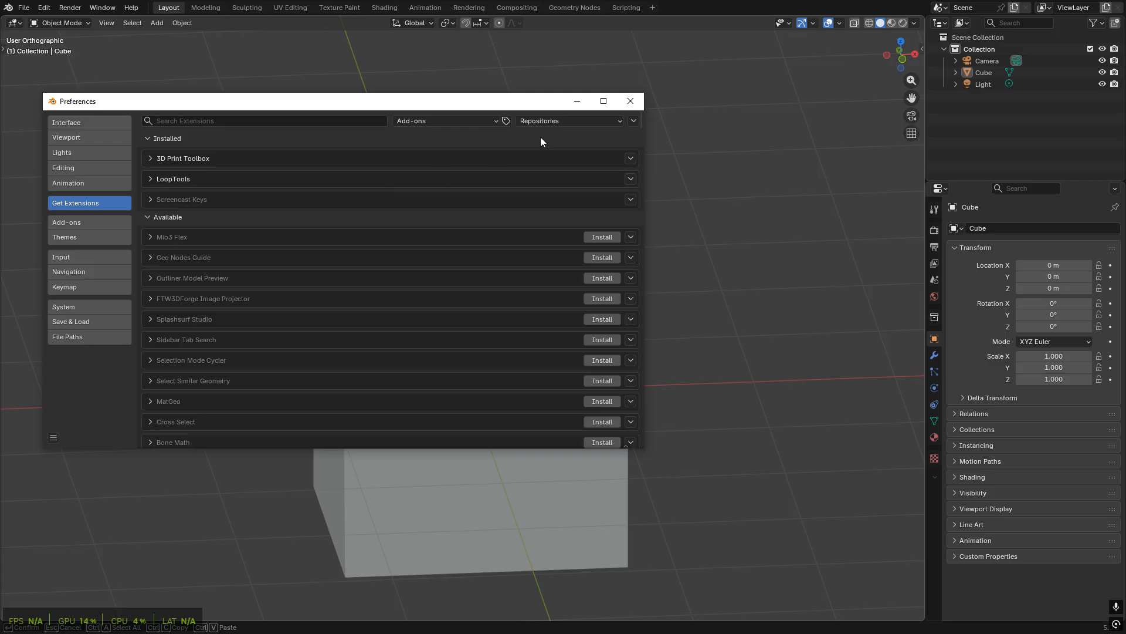
click(569, 122)
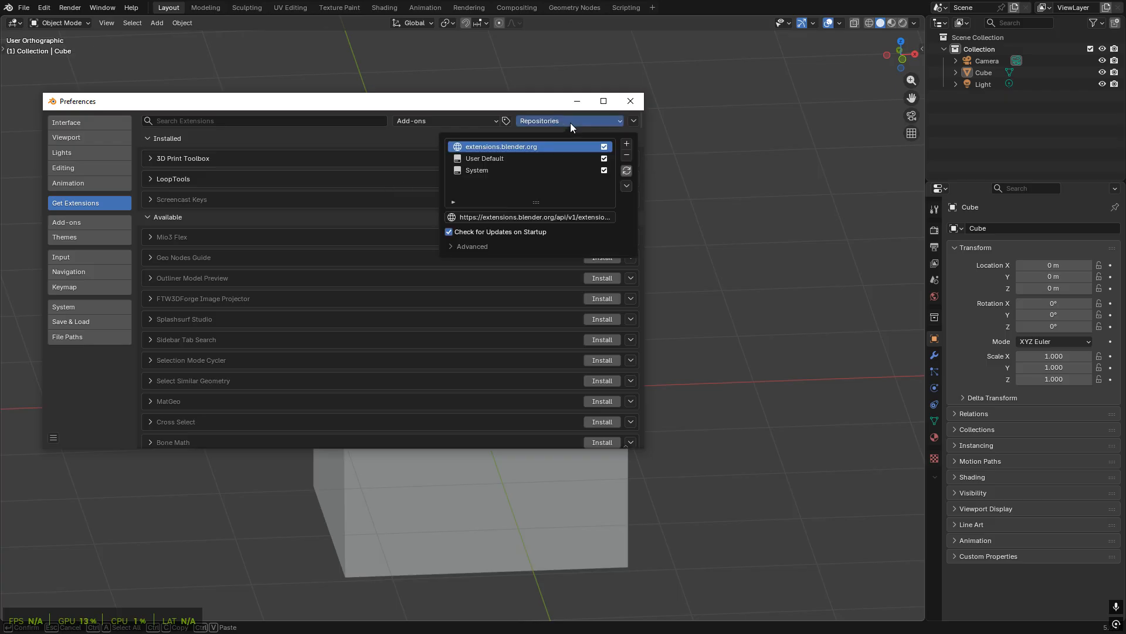
click(633, 121)
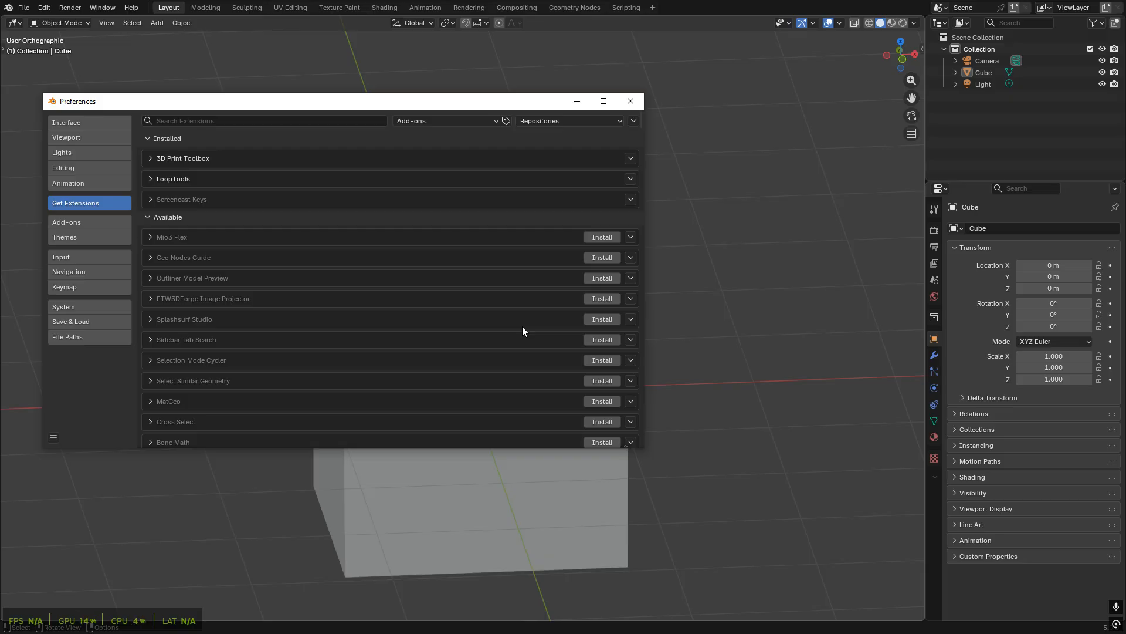
scroll(409, 272, down, 4)
scroll(405, 272, down, 15)
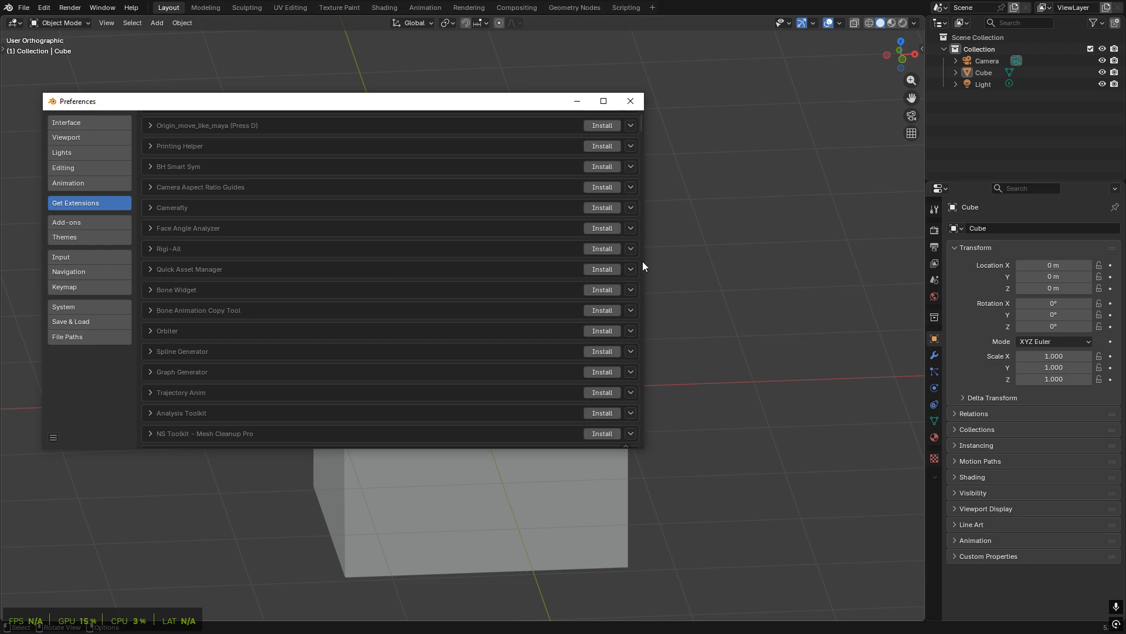
scroll(355, 240, up, 10)
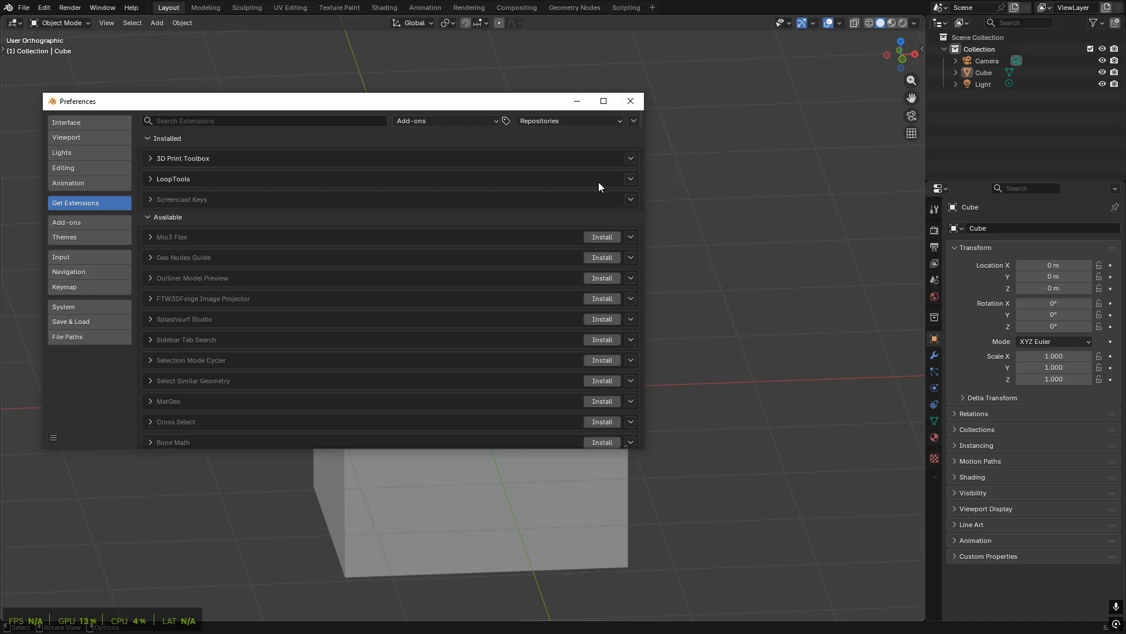
- Open the Install from Disk file browser, look at the Downloads folder and cancel without installing anything
click(635, 122)
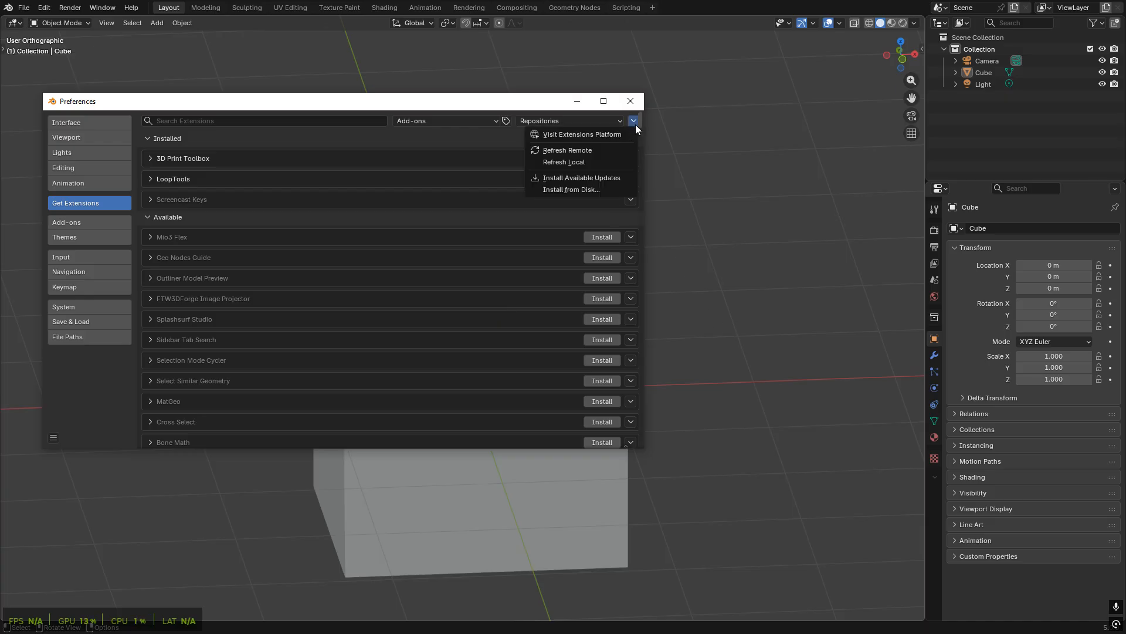
click(572, 192)
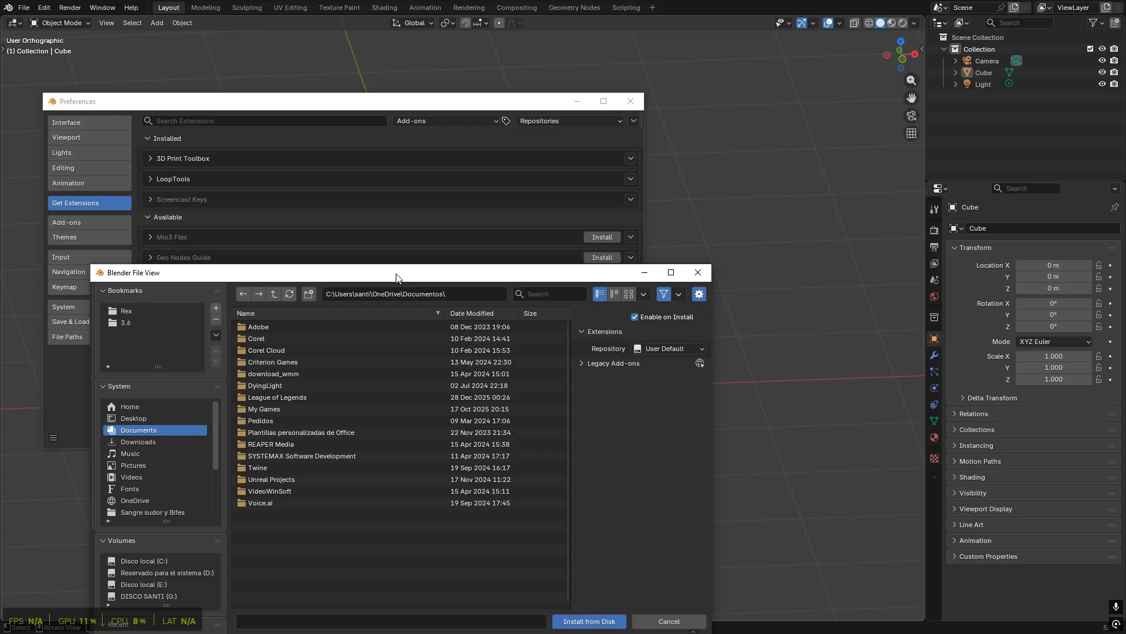
drag(345, 279, 349, 201)
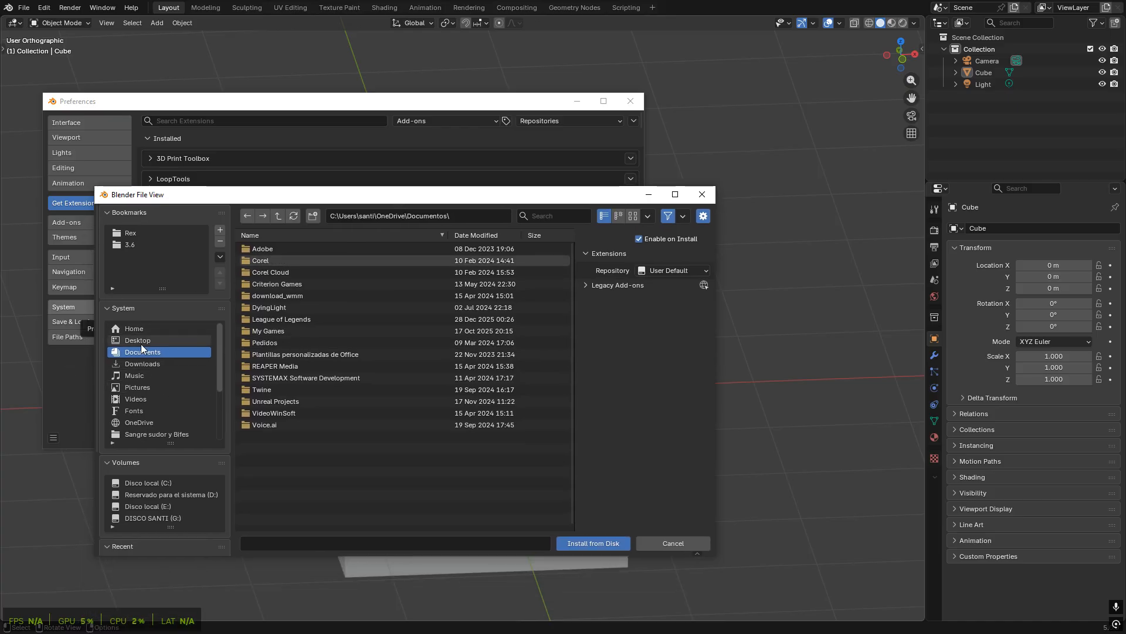
click(163, 362)
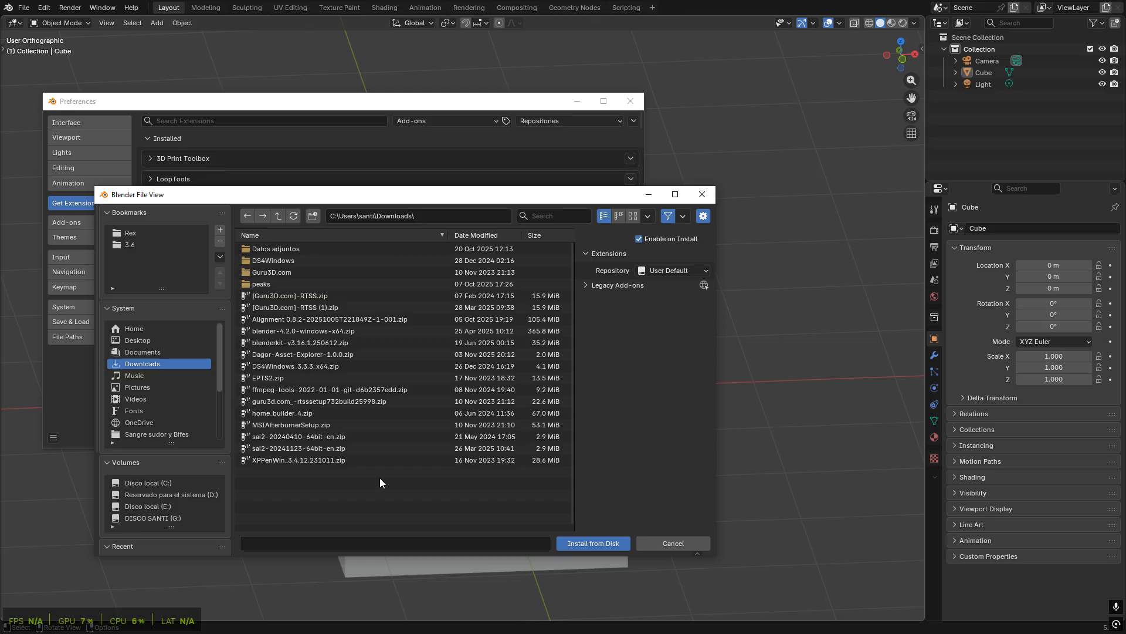
click(696, 544)
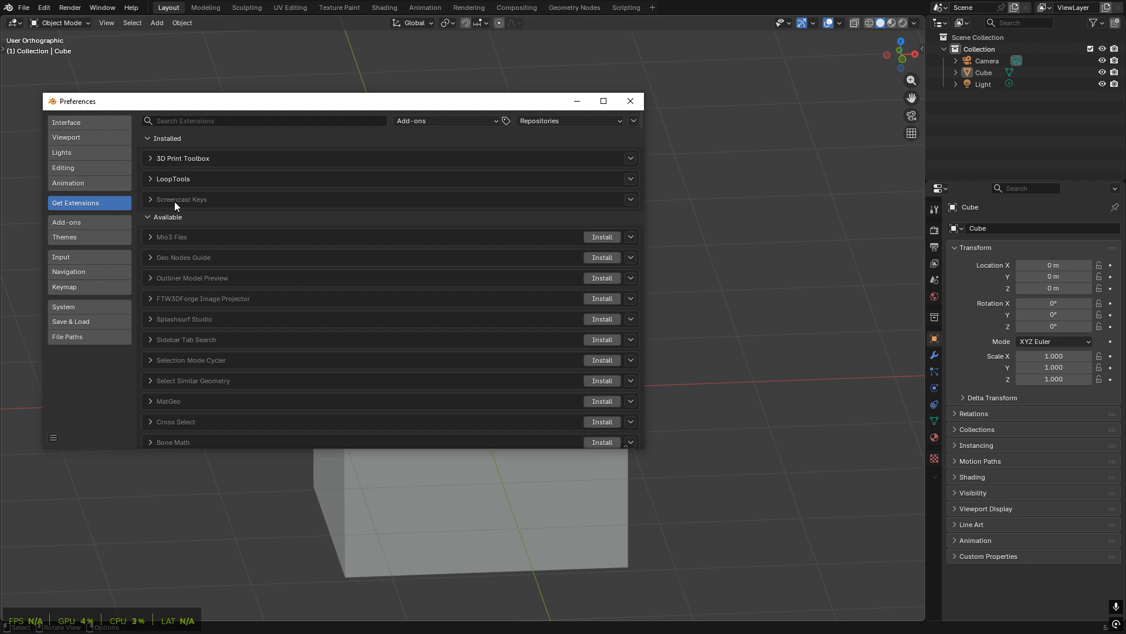
- Enable the Screencast Keys add-on in the Add-ons preferences and close the Preferences
click(82, 222)
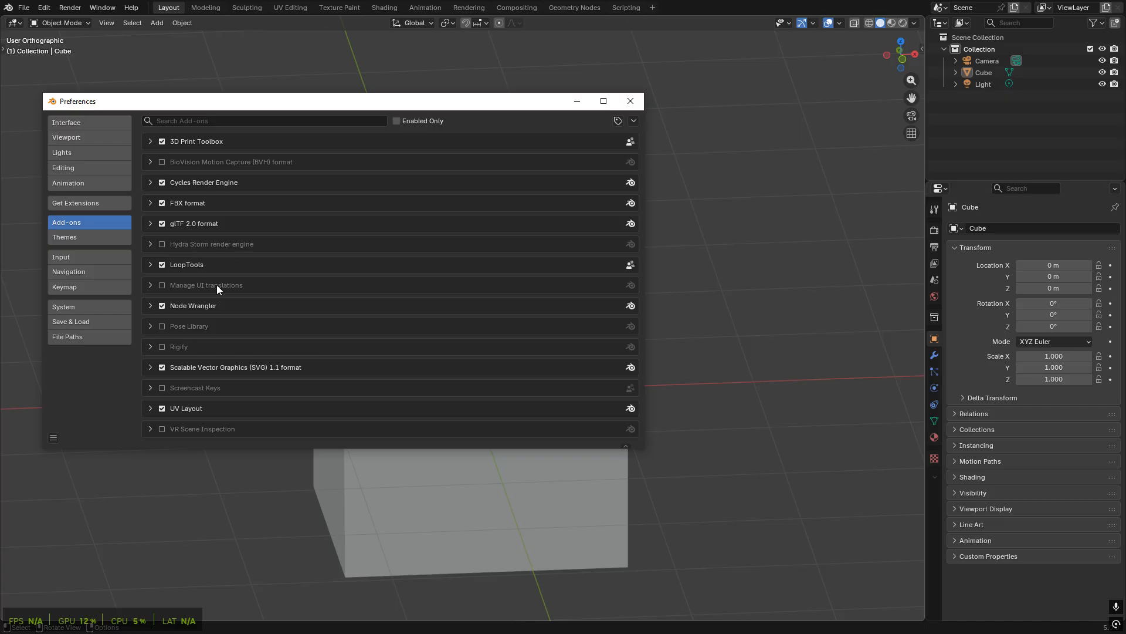
click(110, 202)
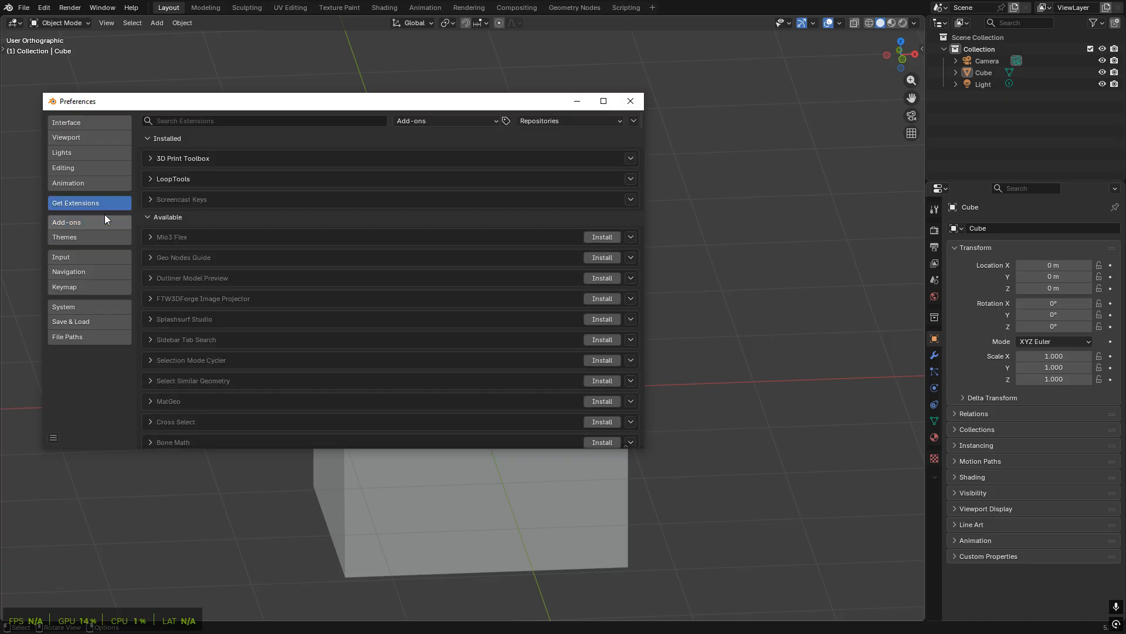
click(106, 221)
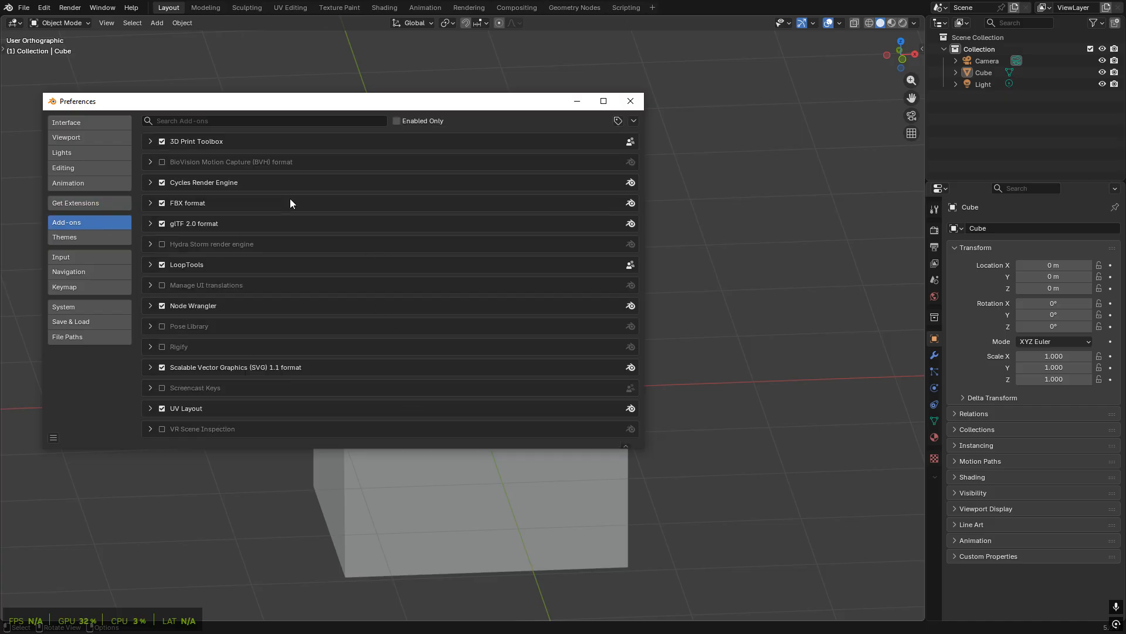
click(162, 386)
click(630, 101)
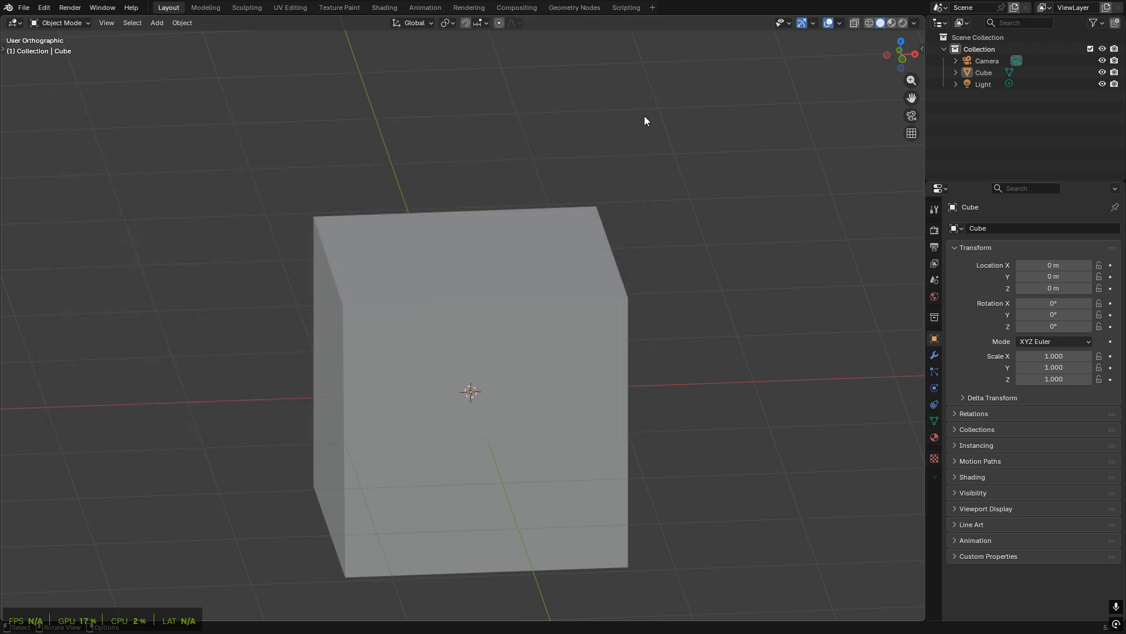
- Show the viewport sidebar's Screencast Keys settings, turn on the input display and test it by orbiting around the cube
middle_drag(186, 347, 737, 329)
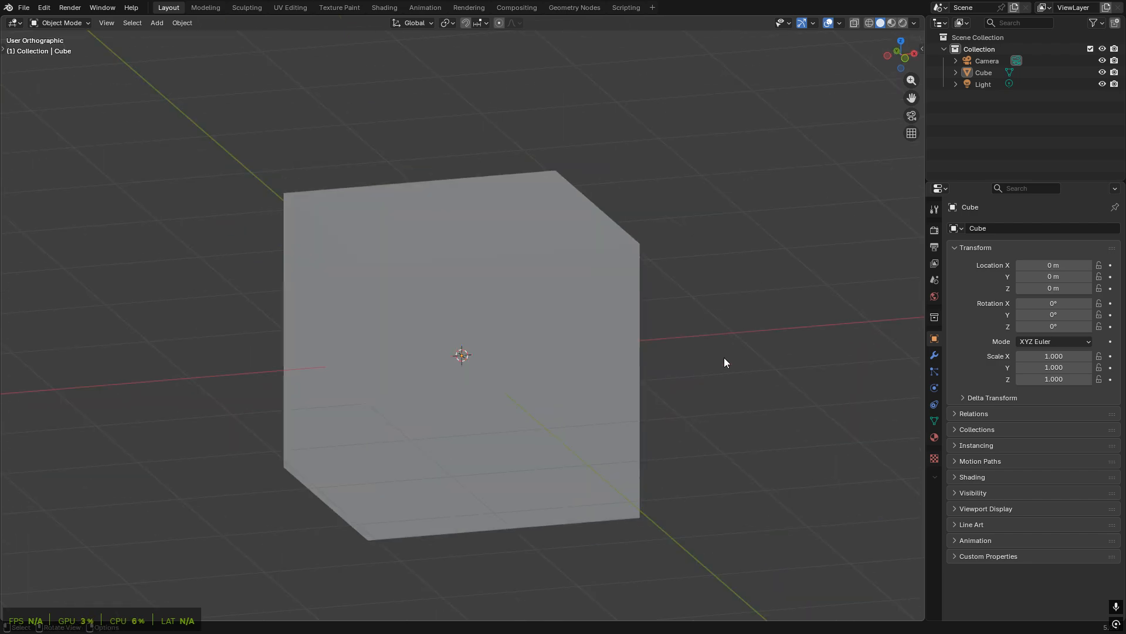
key(n)
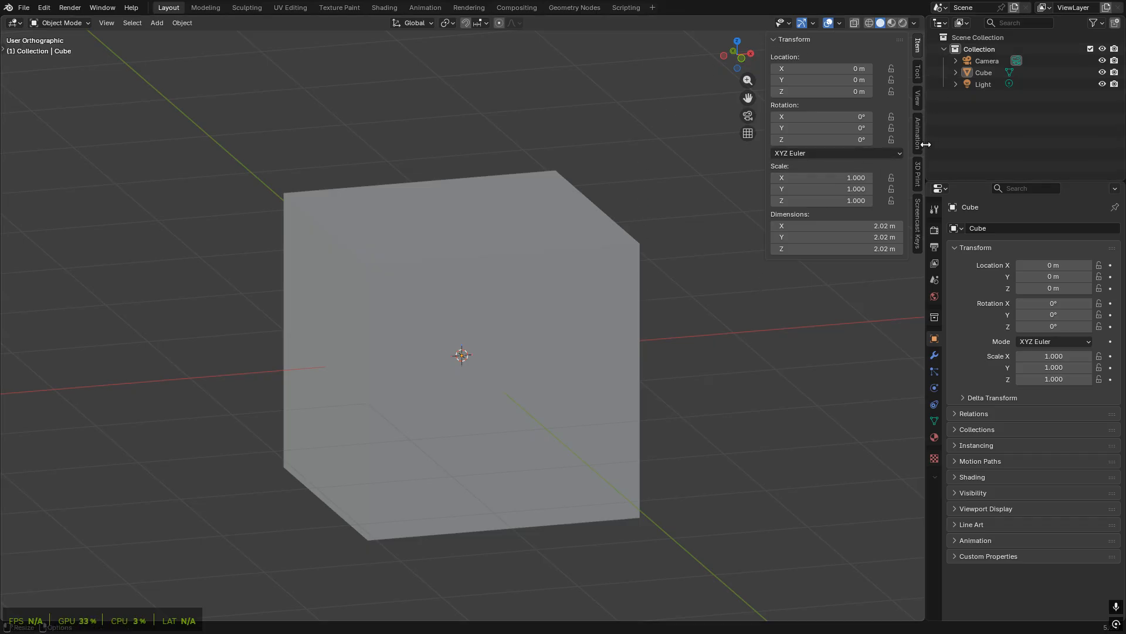
click(916, 211)
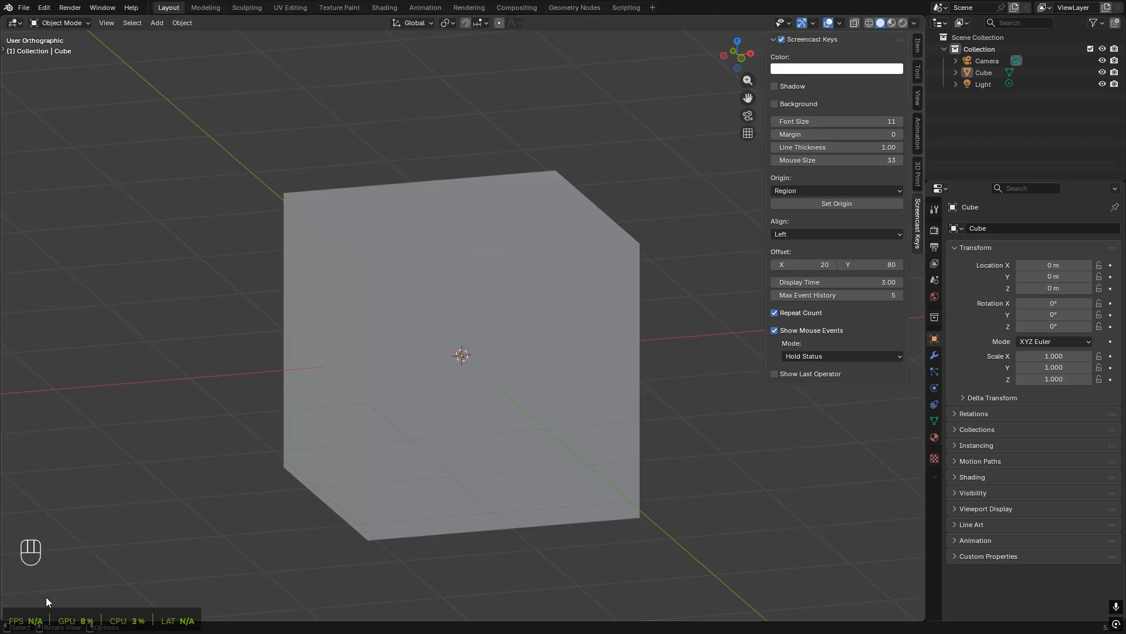
middle_drag(219, 475, 146, 430)
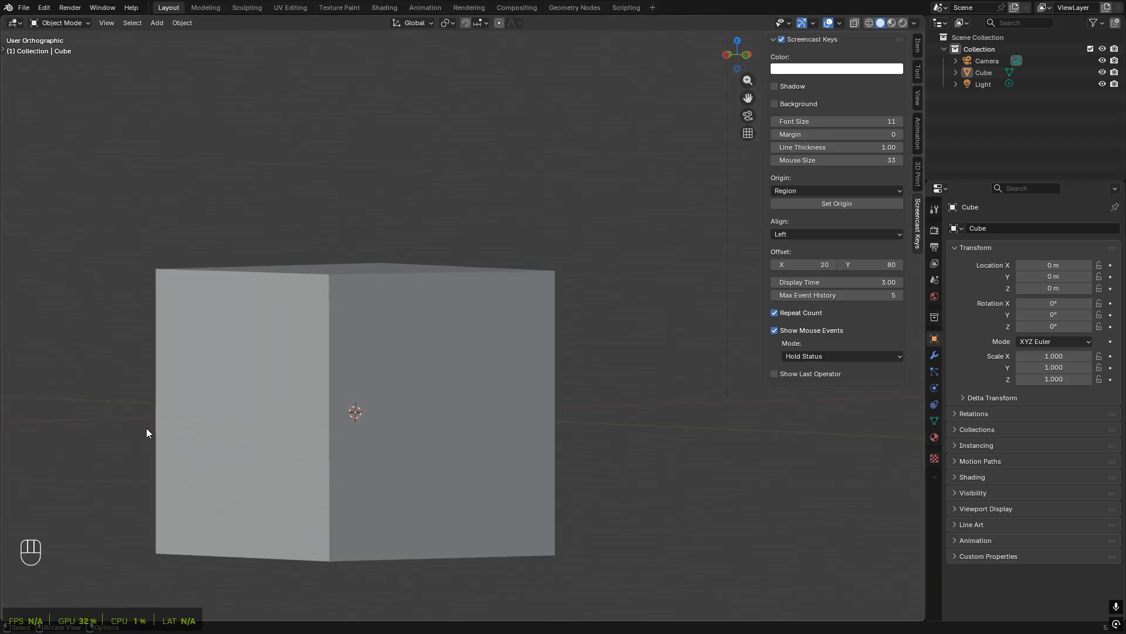
middle_drag(483, 350, 382, 394)
middle_drag(158, 448, 282, 511)
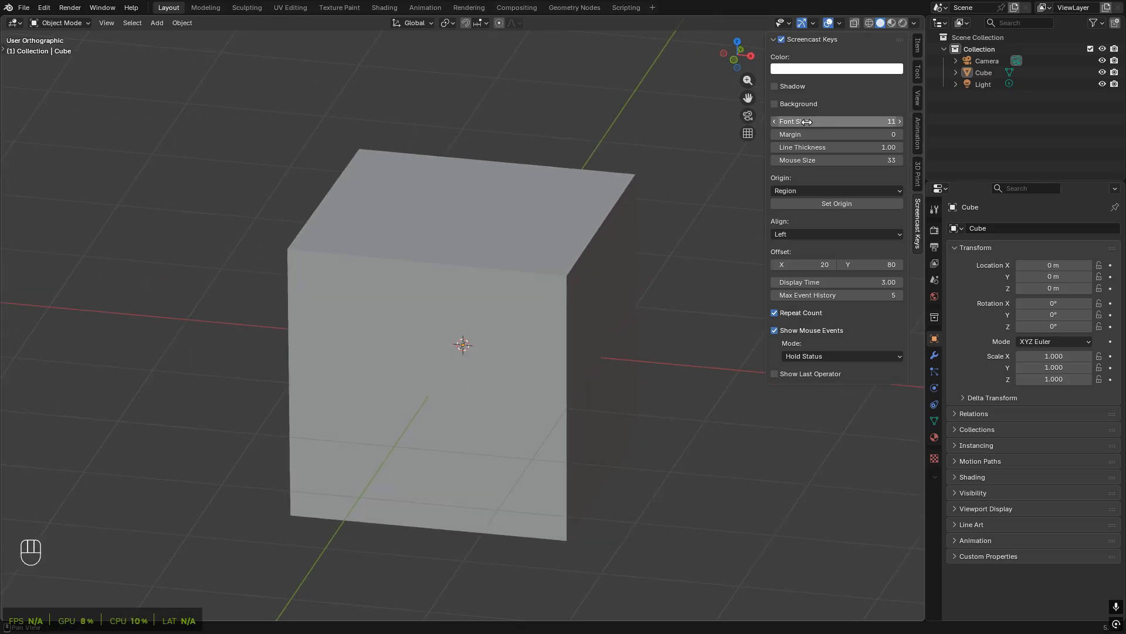
- Set the Screencast Keys font size to 24 and the mouse size to 60
drag(807, 121, 845, 121)
drag(822, 159, 862, 160)
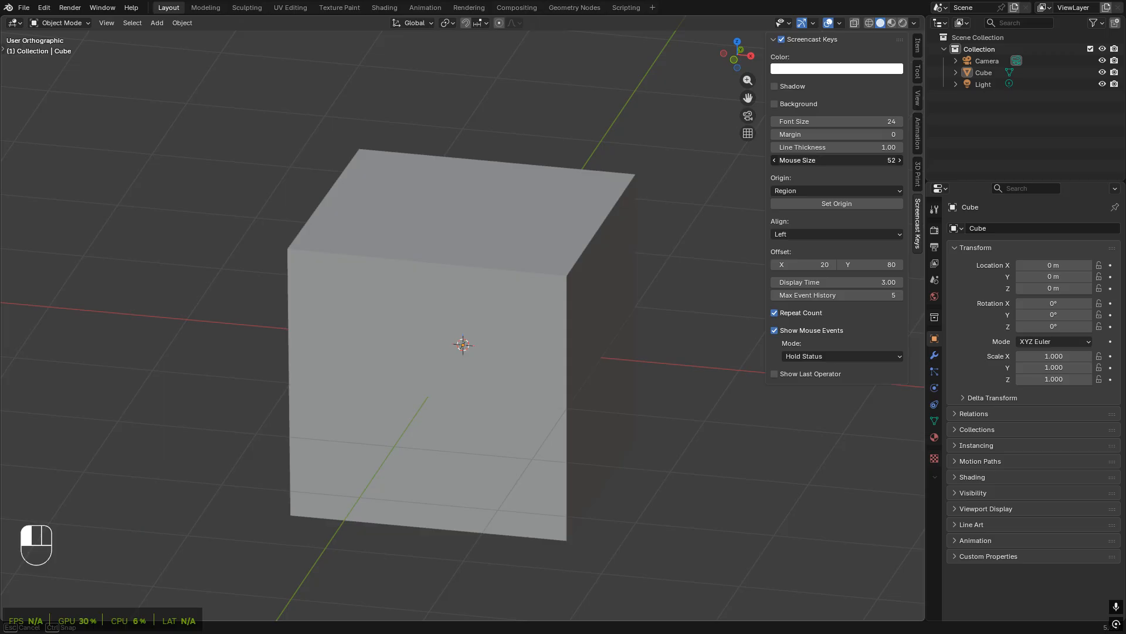
click(810, 160)
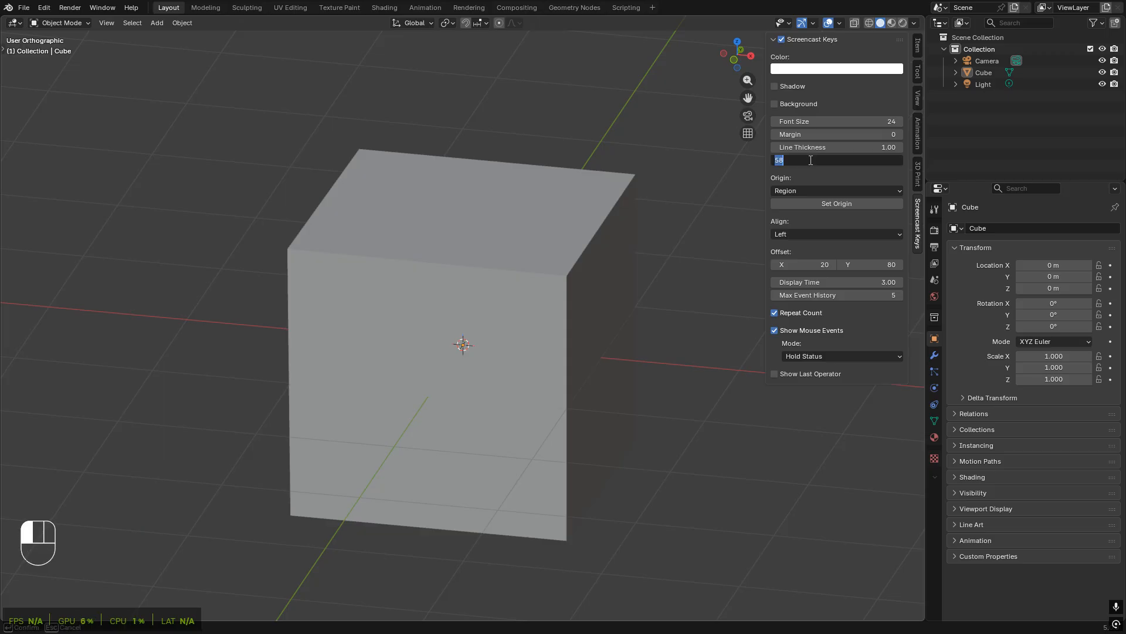
text(60)
key(Return)
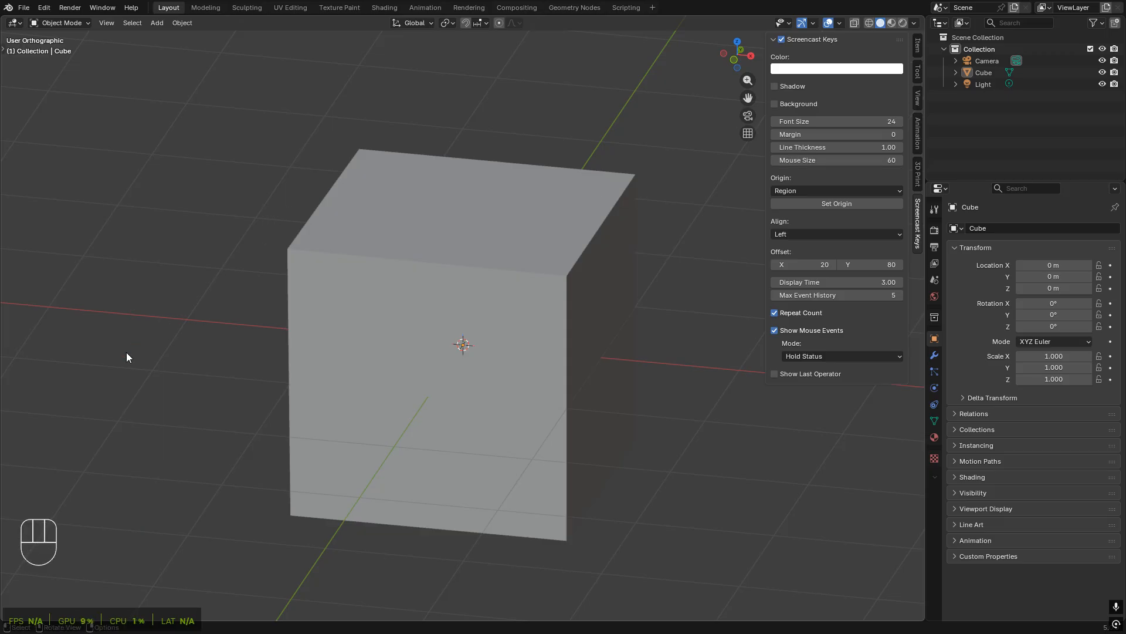
- Test the on-screen key display with several keystrokes and hide the viewport sidebar
key(b)
key(s)
key(d)
key(f)
key(Escape)
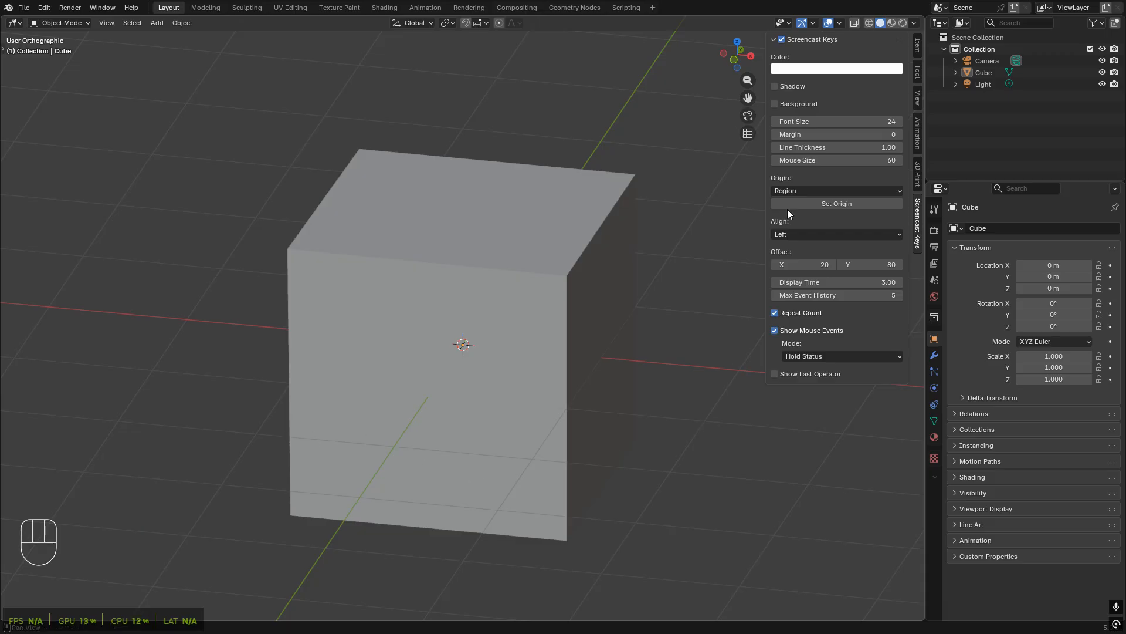
key(n)
key(space)
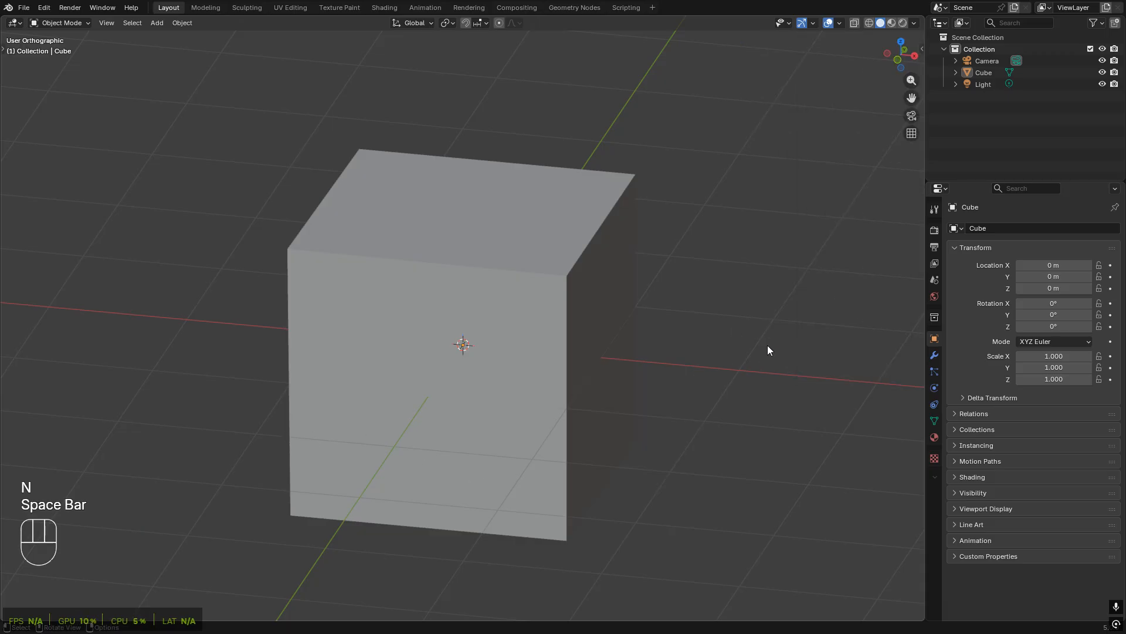
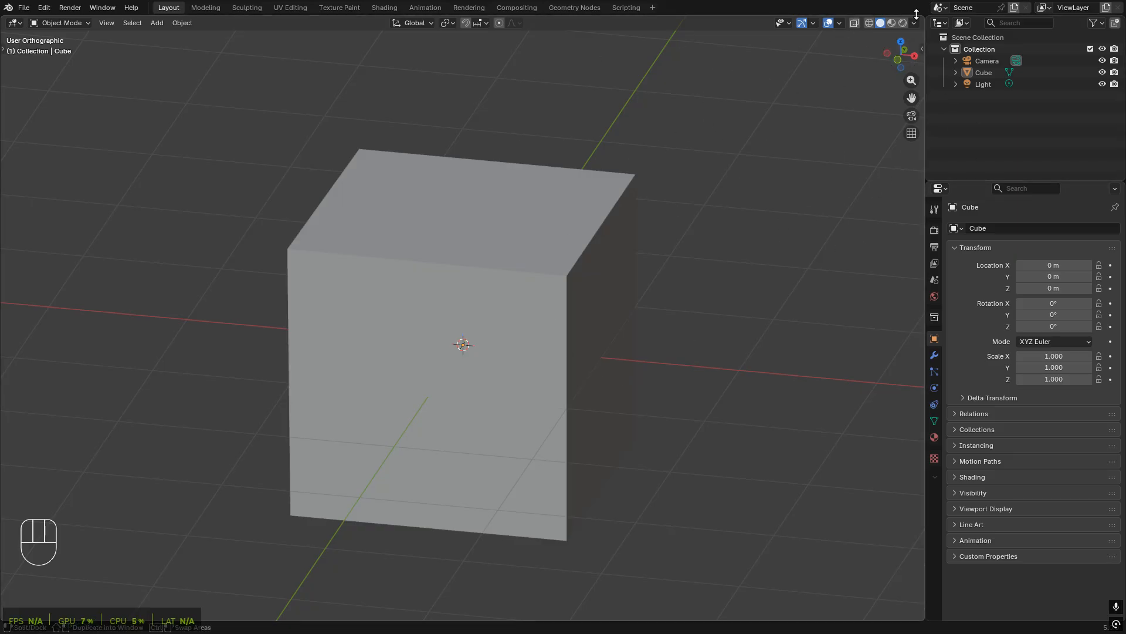
- Orbit and zoom around the cube with the viewport's navigation gizmos and switch to the camera view
drag(889, 50, 891, 73)
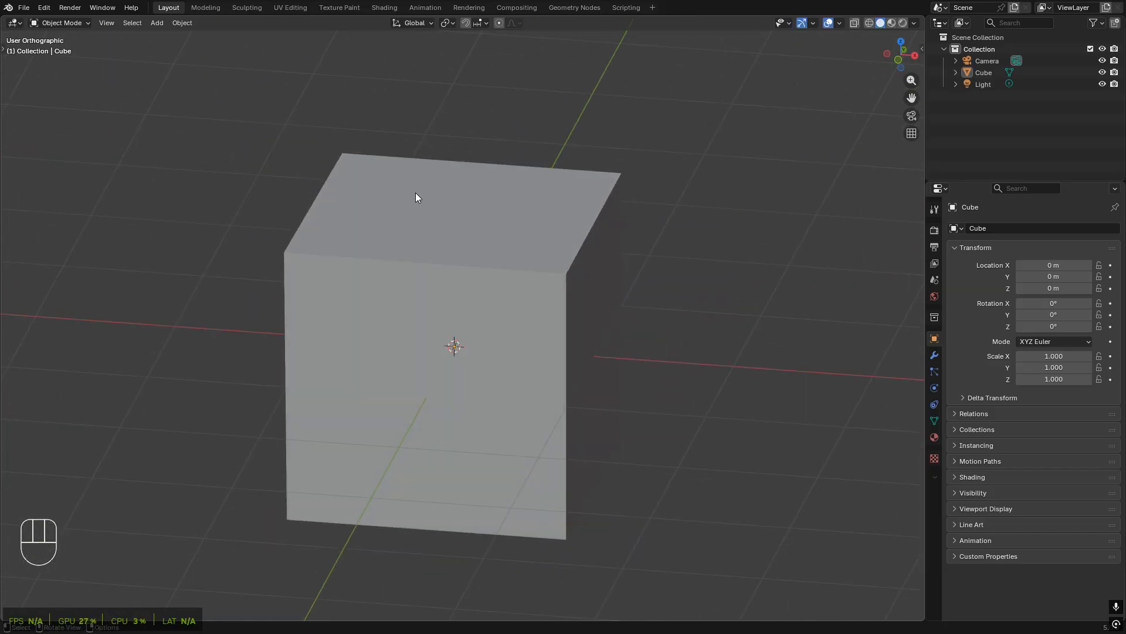
click(256, 175)
mouse_move(301, 281)
middle_down()
mouse_move(302, 268)
mouse_move(363, 265)
mouse_move(351, 278)
mouse_move(252, 297)
mouse_move(299, 334)
mouse_move(390, 297)
mouse_move(343, 254)
mouse_move(292, 297)
middle_up()
drag(910, 81, 910, 49)
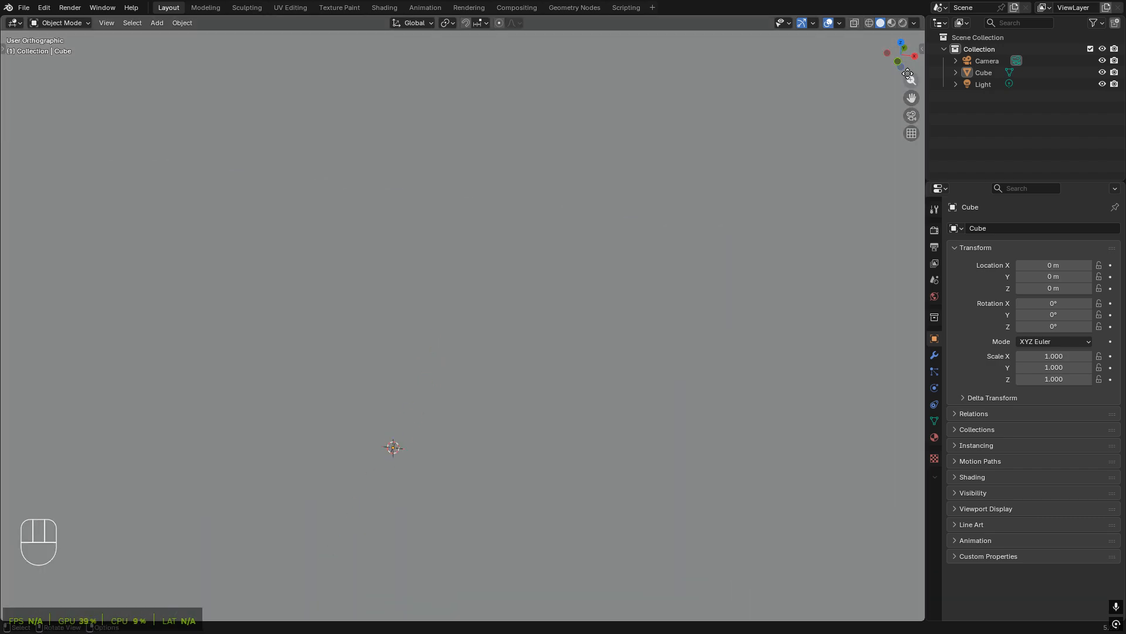
scroll(548, 232, down, 15)
scroll(610, 227, up, 6)
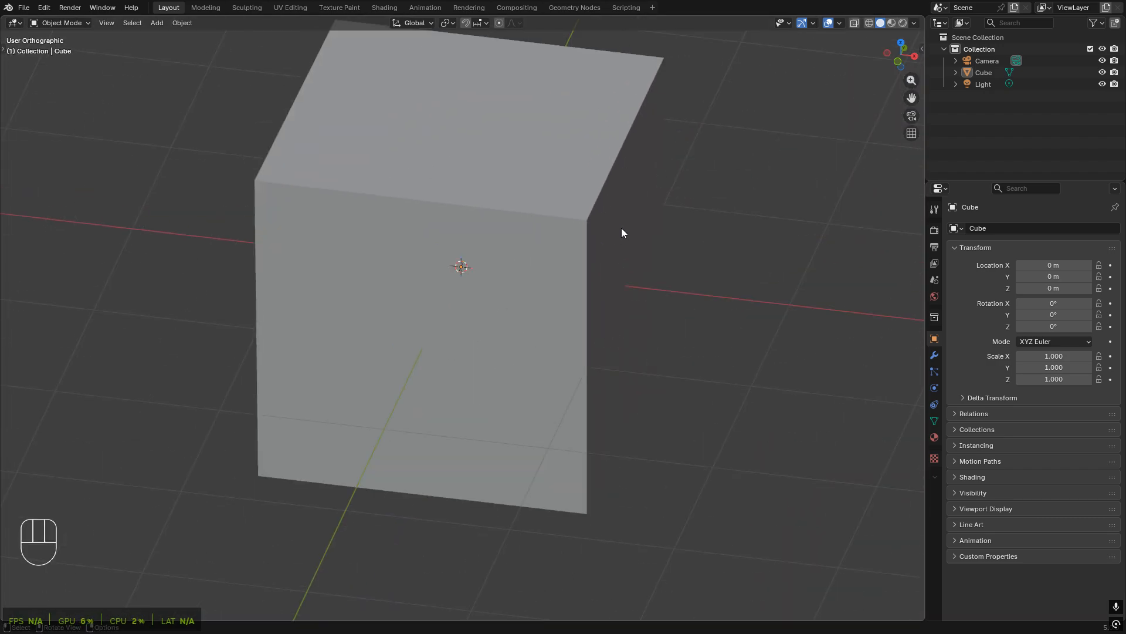
scroll(669, 281, down, 1)
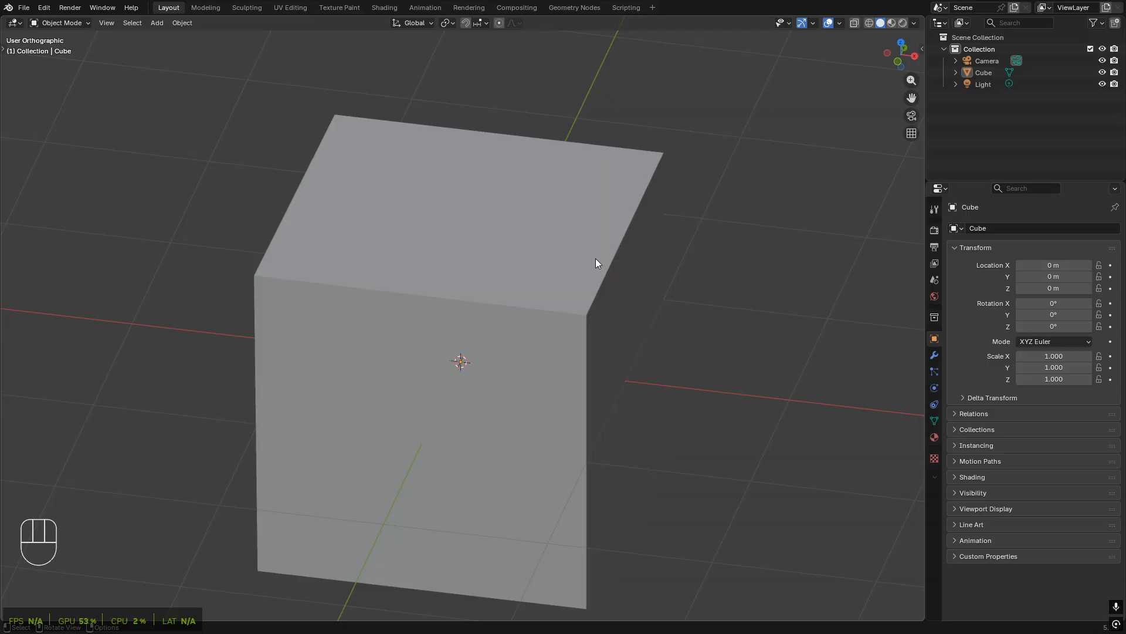
click(911, 117)
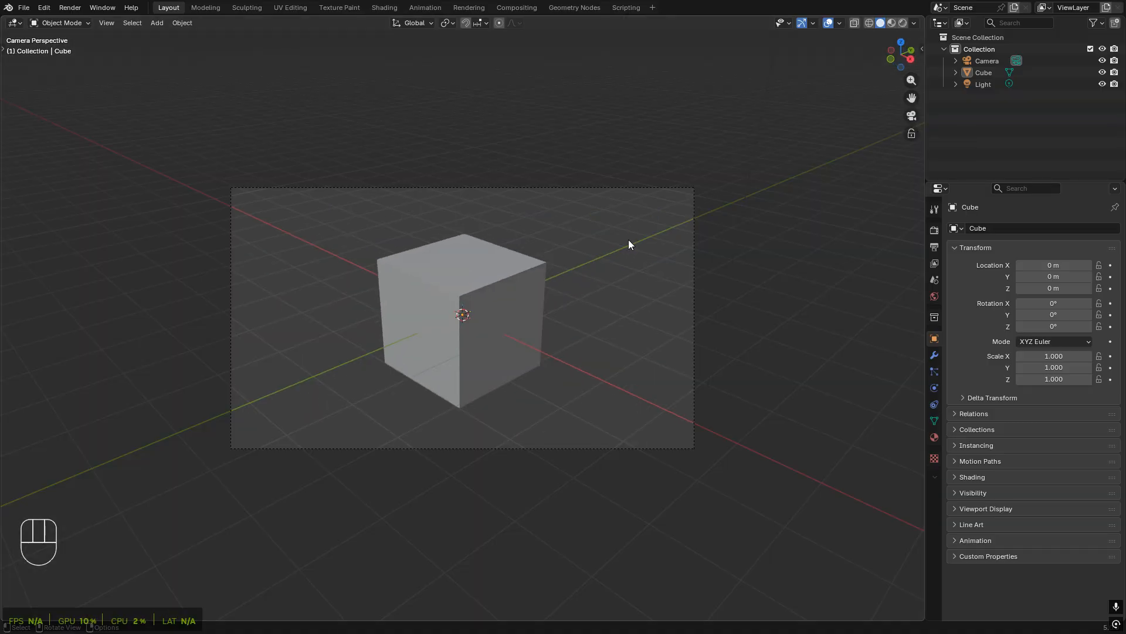
- Leave the camera view, return to it, and leave it again
click(910, 117)
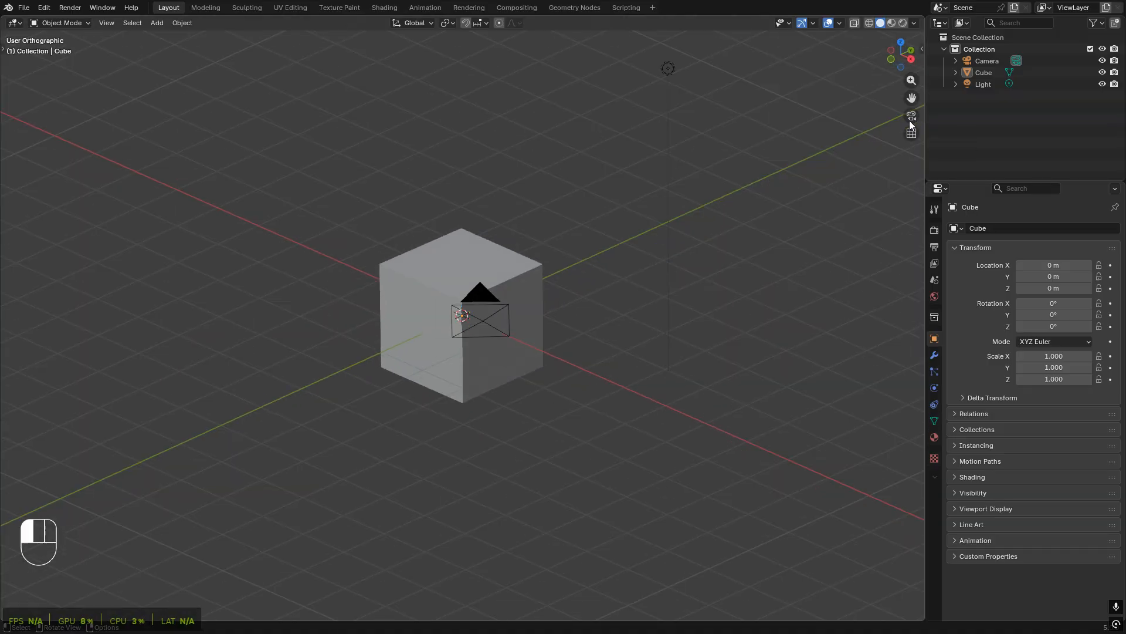
key(KP_0)
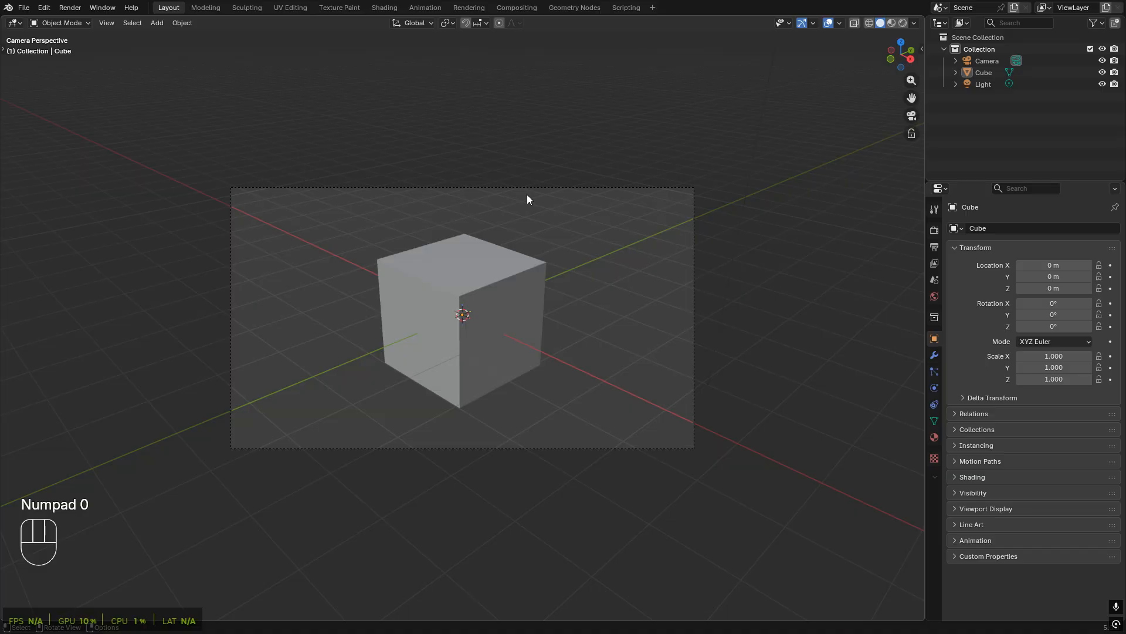
key(KP_0)
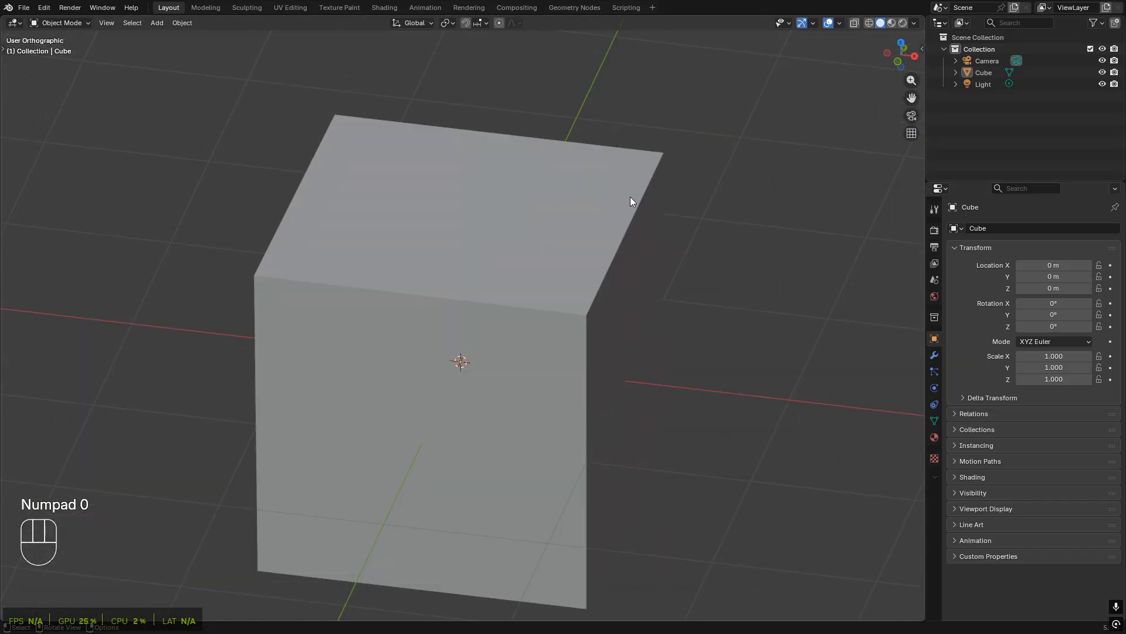
- Toggle the viewport repeatedly between perspective and orthographic projection
click(911, 134)
click(911, 134)
key(KP_5)
key(KP_5)
key(KP_5)
key(KP_5)
- Show the viewport sidebar and align the view to the cube's right and front sides with the axis gizmo
click(915, 54)
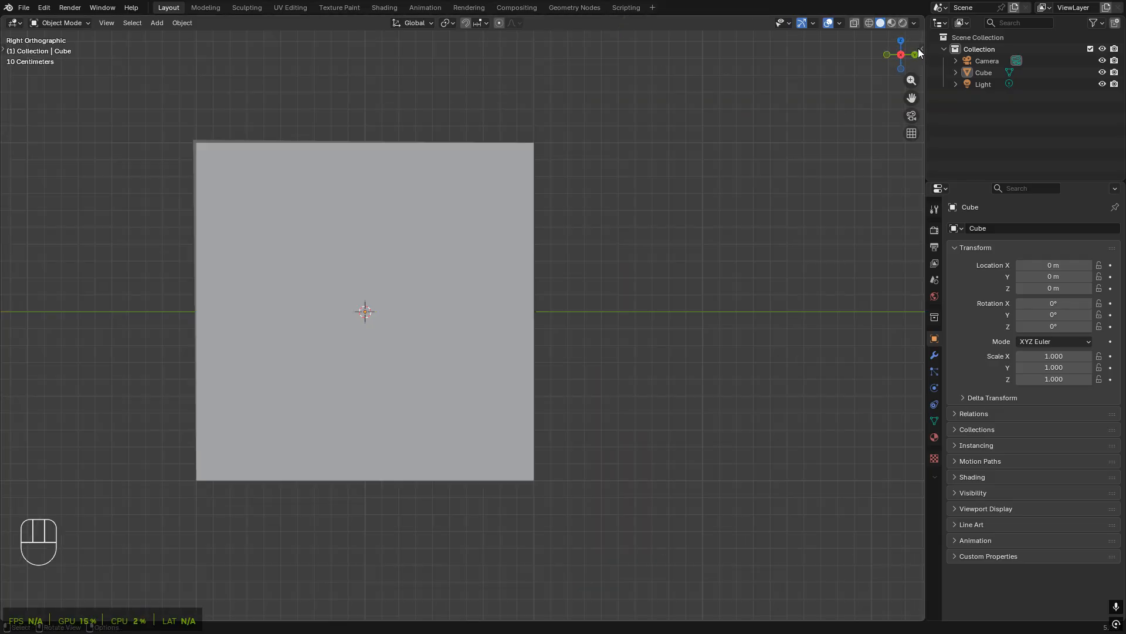
click(920, 51)
middle_drag(606, 268, 712, 66)
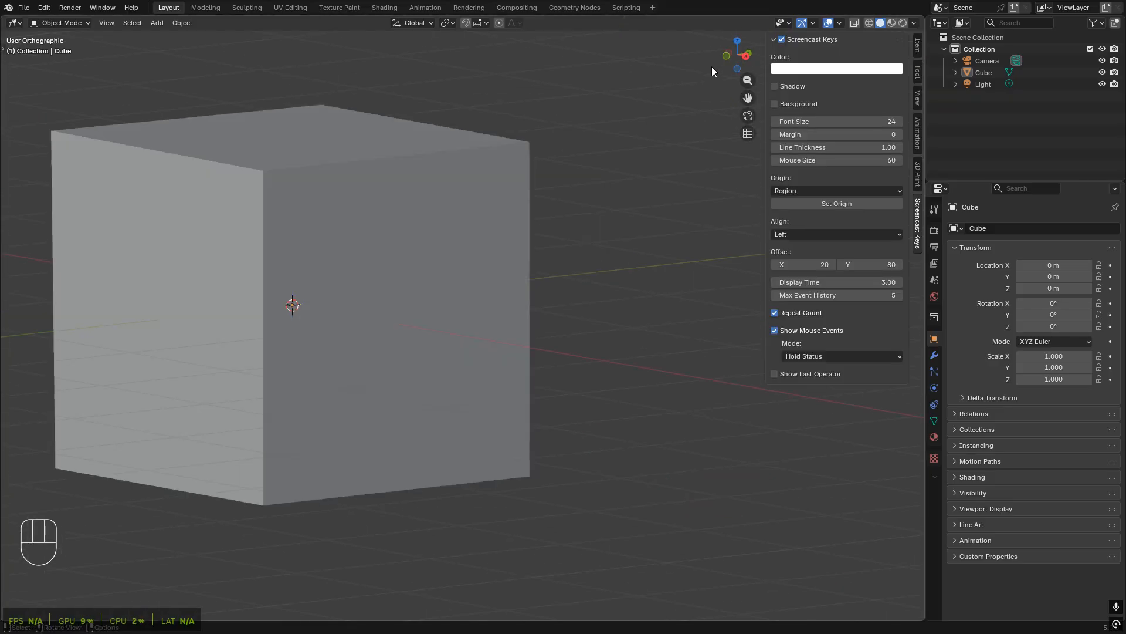
click(725, 59)
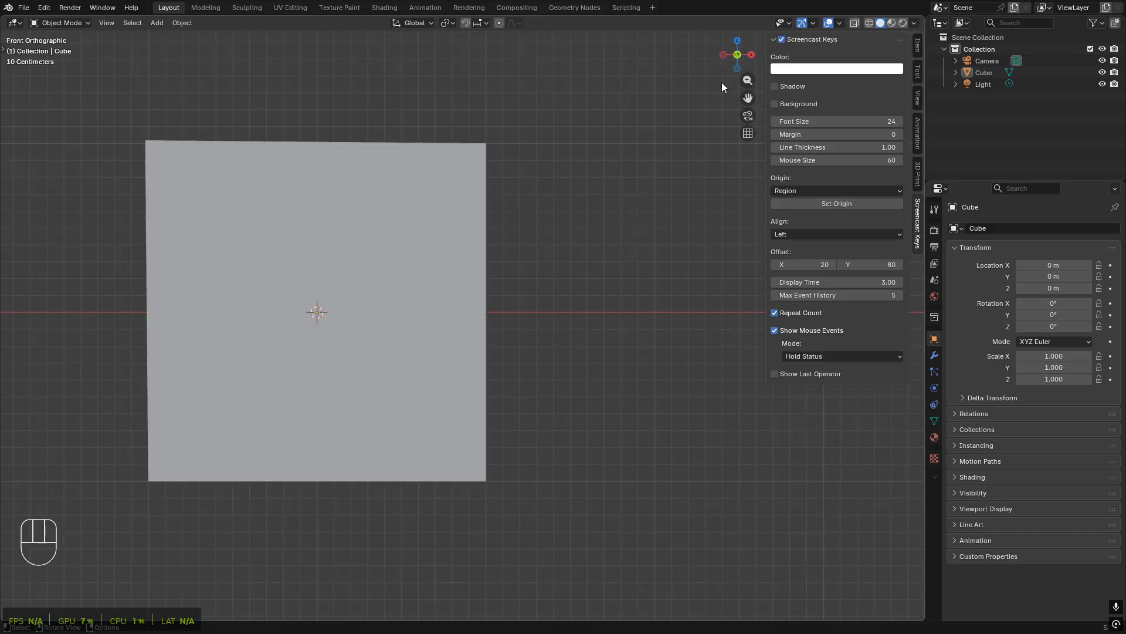
drag(735, 46, 749, 57)
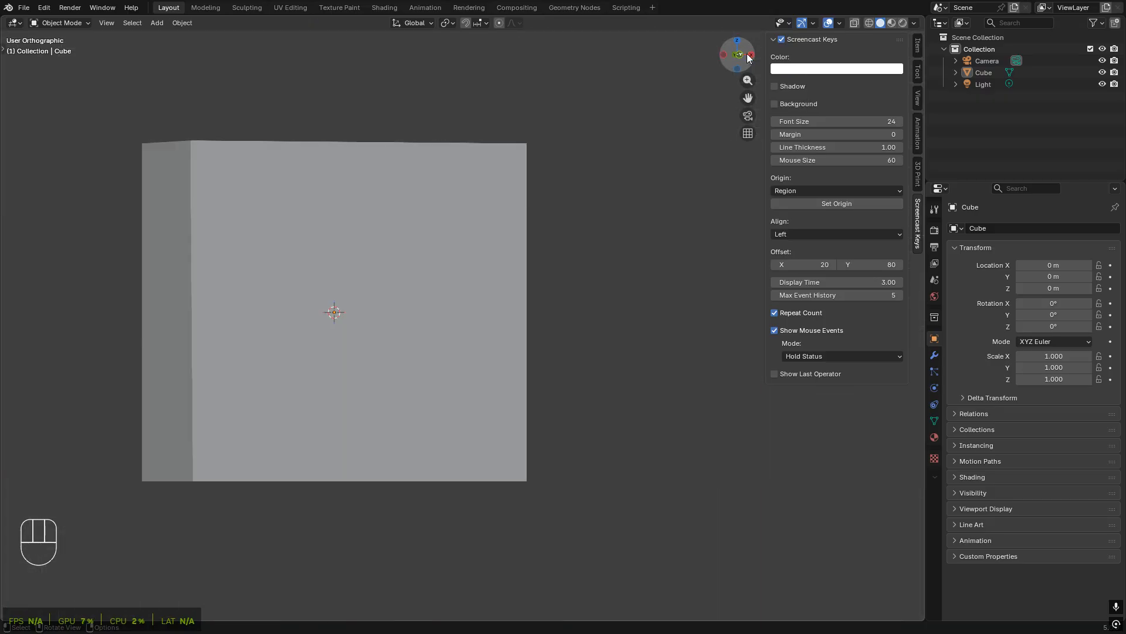
scroll(498, 278, down, 4)
middle_drag(542, 264, 575, 276)
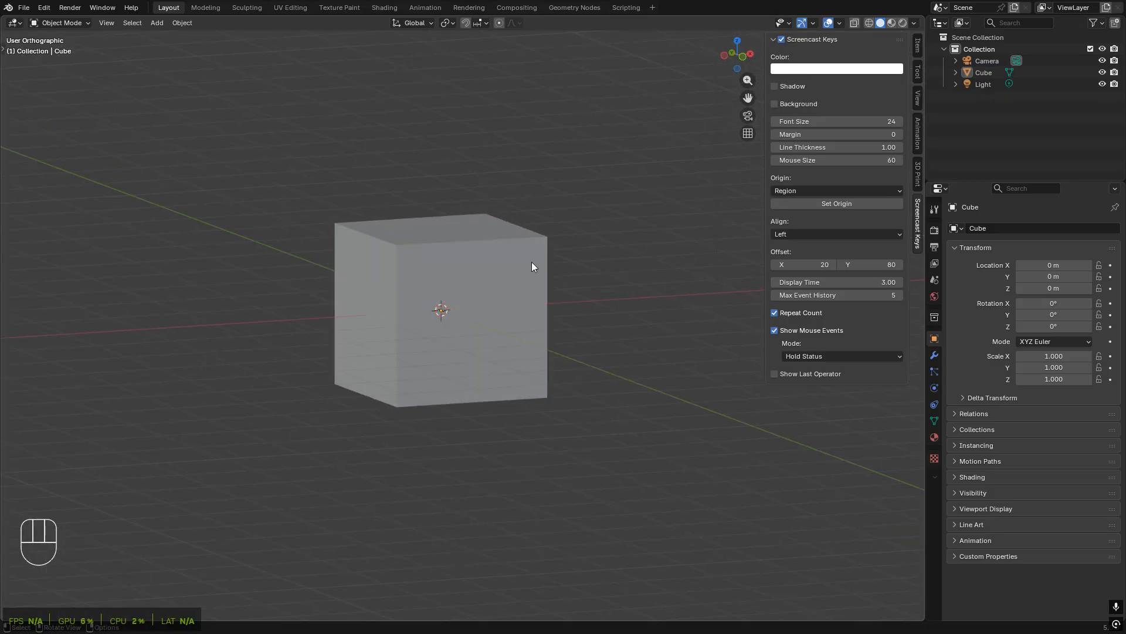
shift+middle_drag(644, 241, 599, 332)
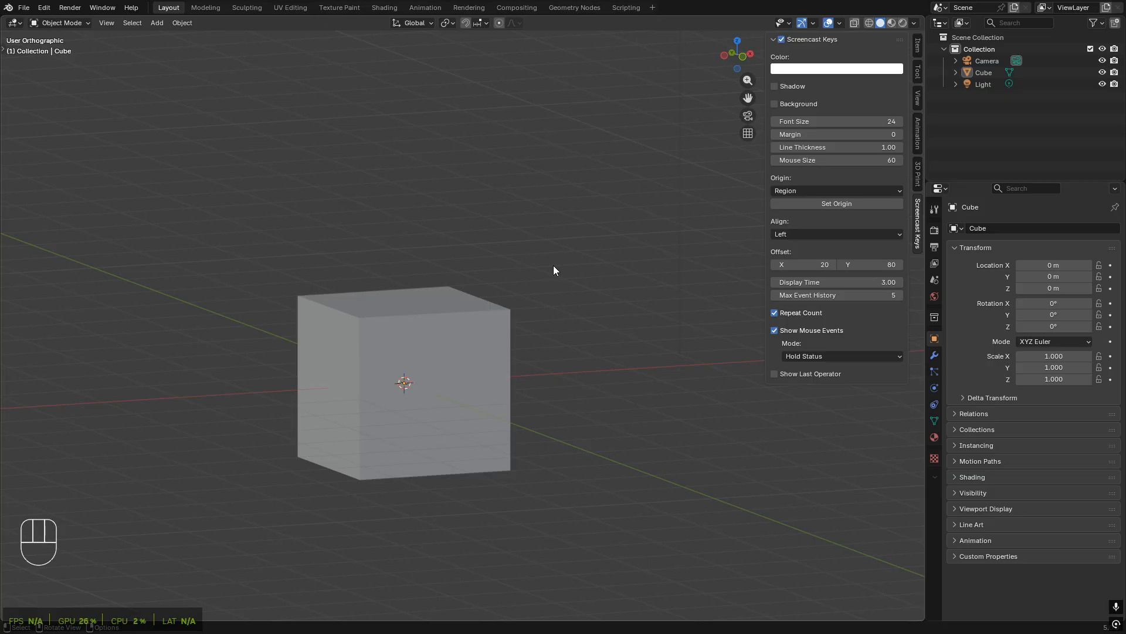
- Rotate the view upward in fixed increments and switch among the top, front and right orthographic views
key(KP_8)
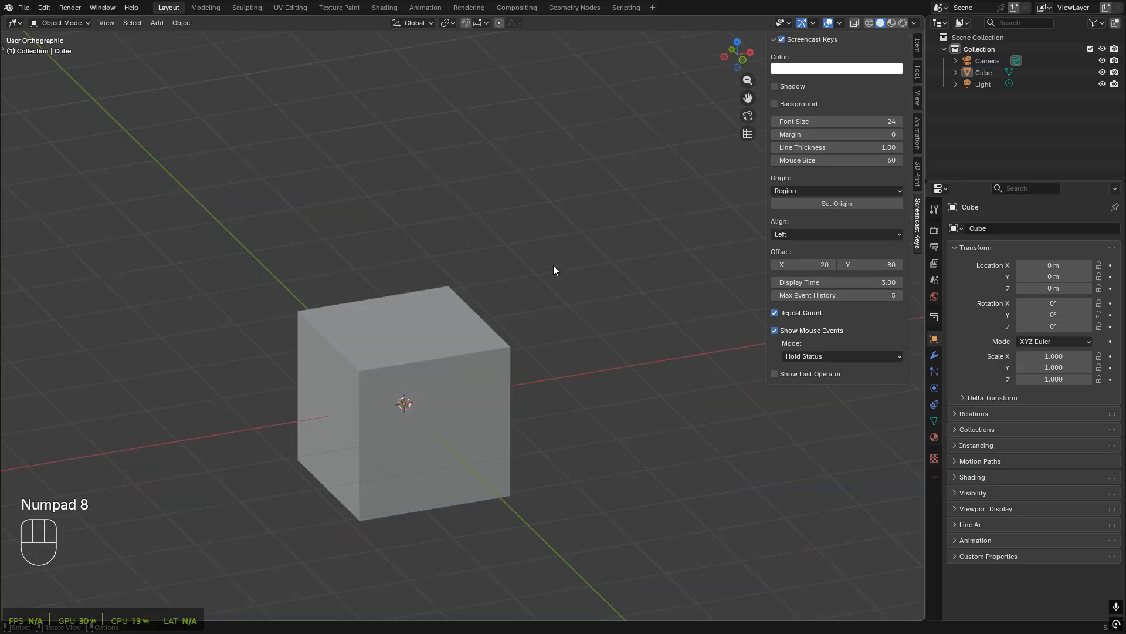
key(KP_8)
key(KP_7)
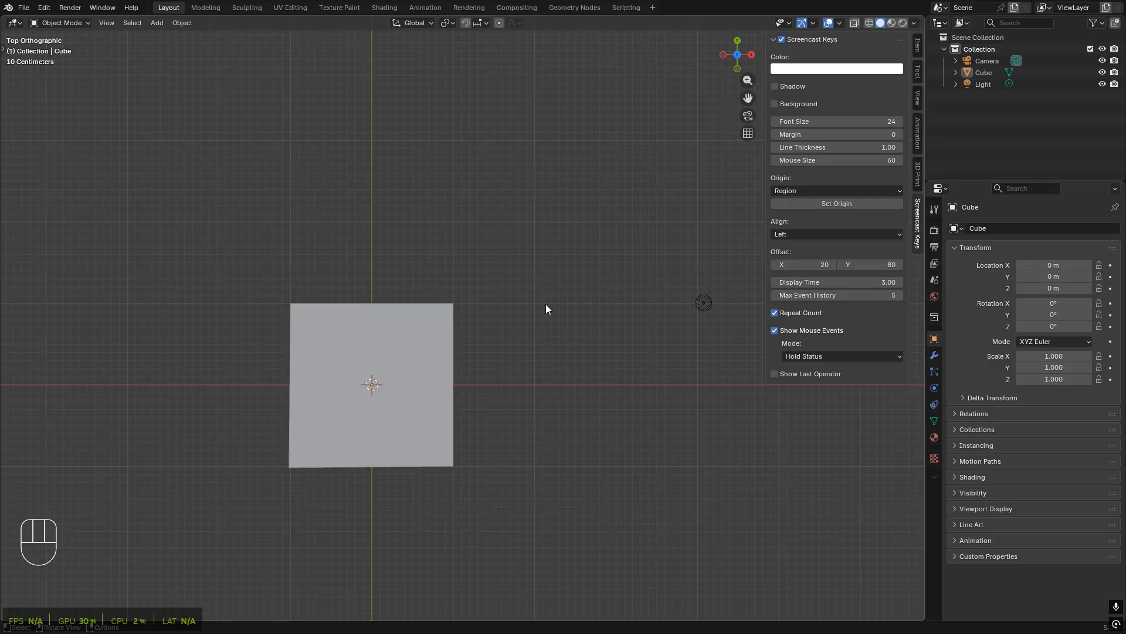
key(KP_1)
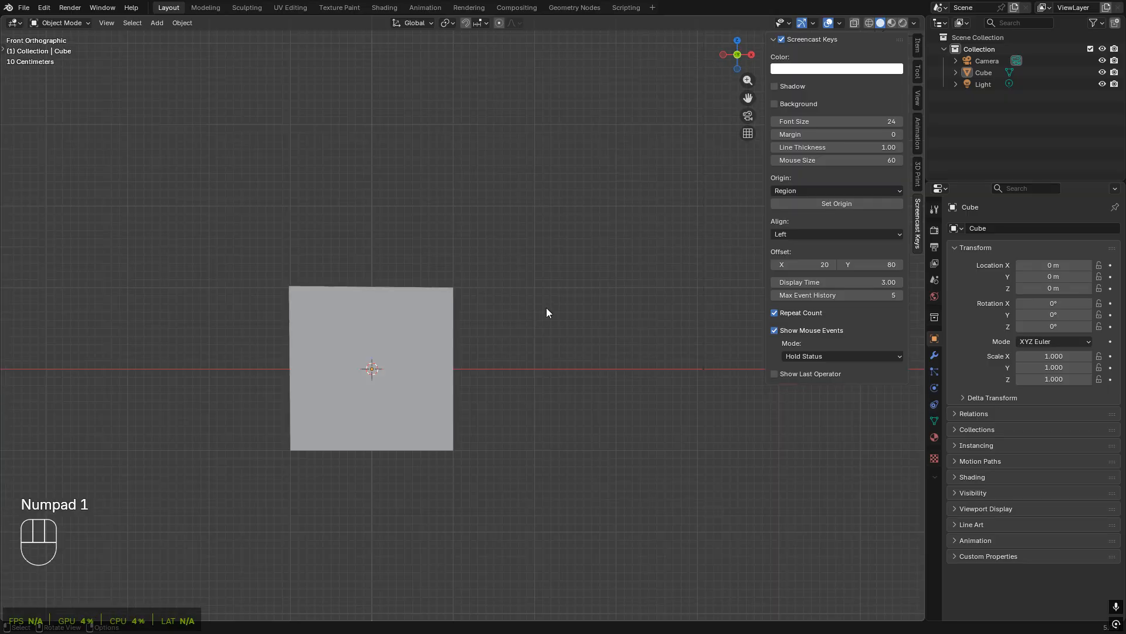
key(KP_3)
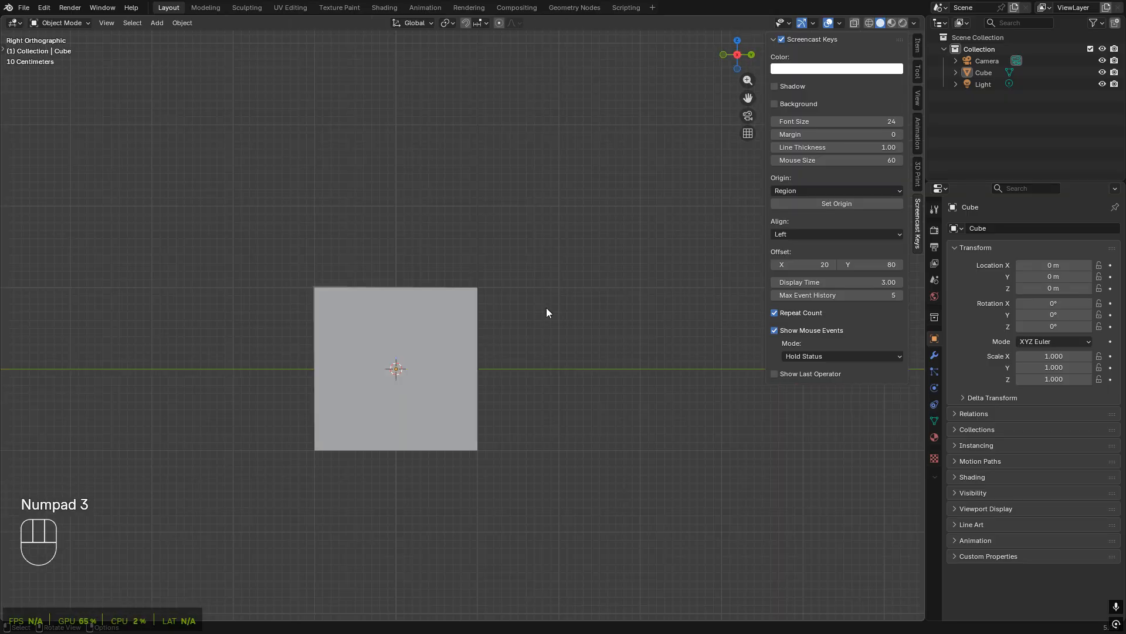
key(KP_7)
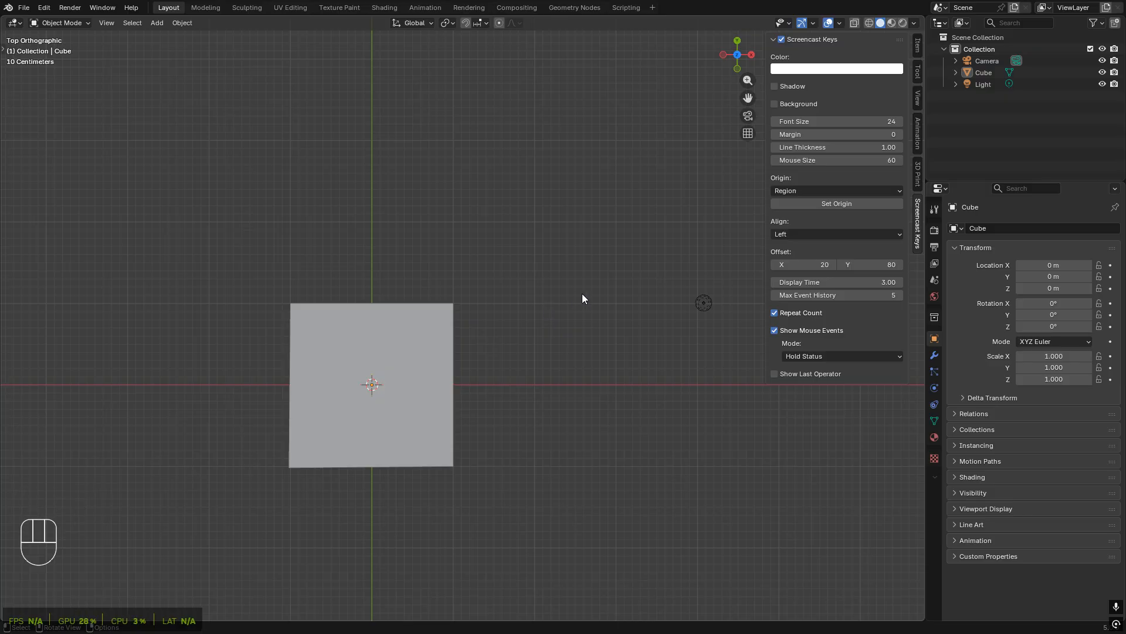
key(KP_1)
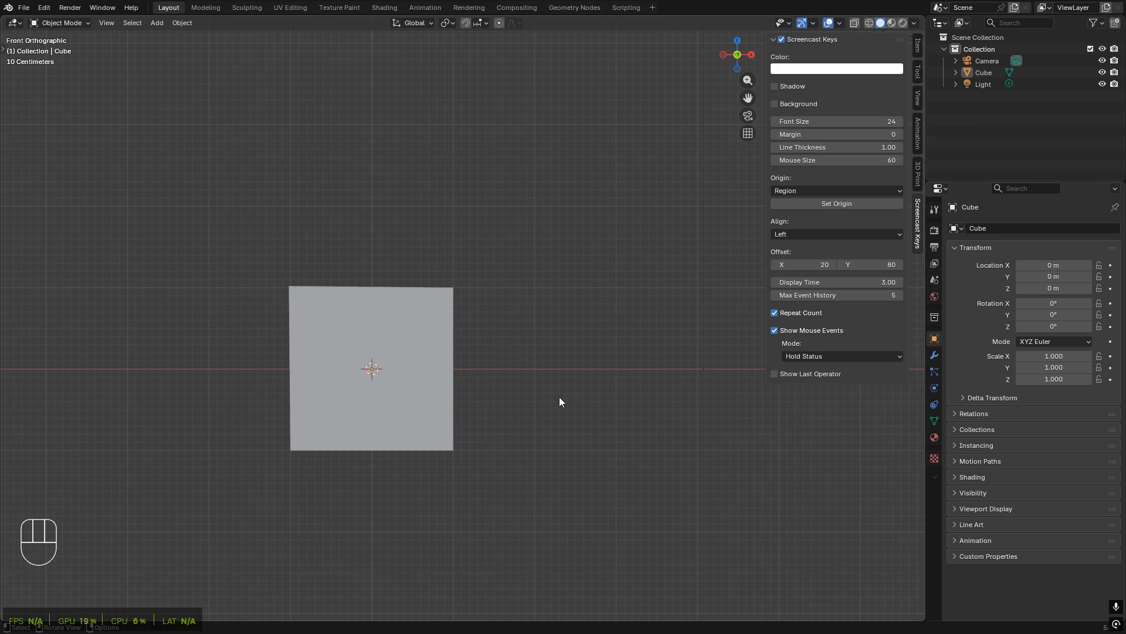
- Orbit behind the cube and align the view to its back and front sides with the axis gizmo
middle_drag(559, 402, 382, 438)
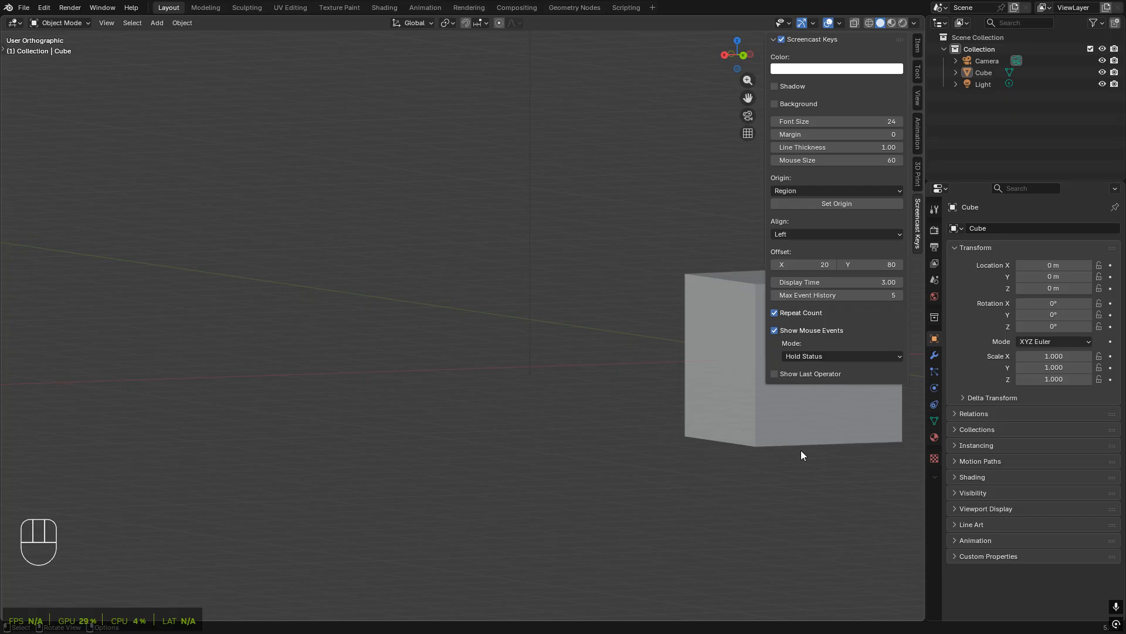
shift+middle_drag(812, 450, 572, 461)
middle_drag(578, 462, 537, 478)
middle_drag(538, 478, 530, 466)
scroll(530, 466, up, 2)
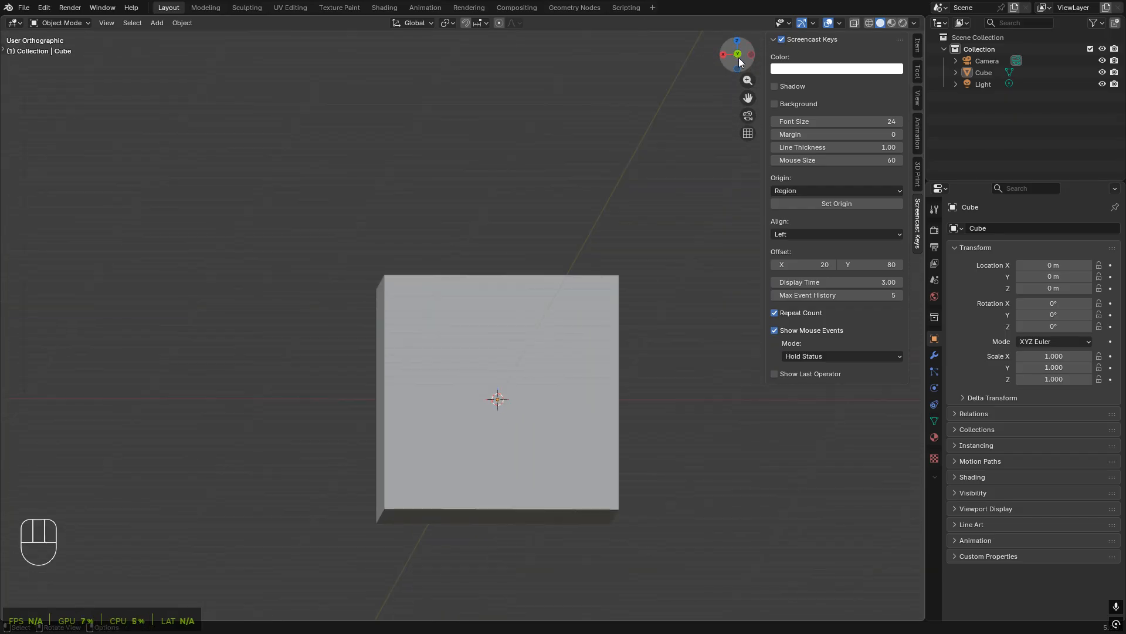
click(738, 55)
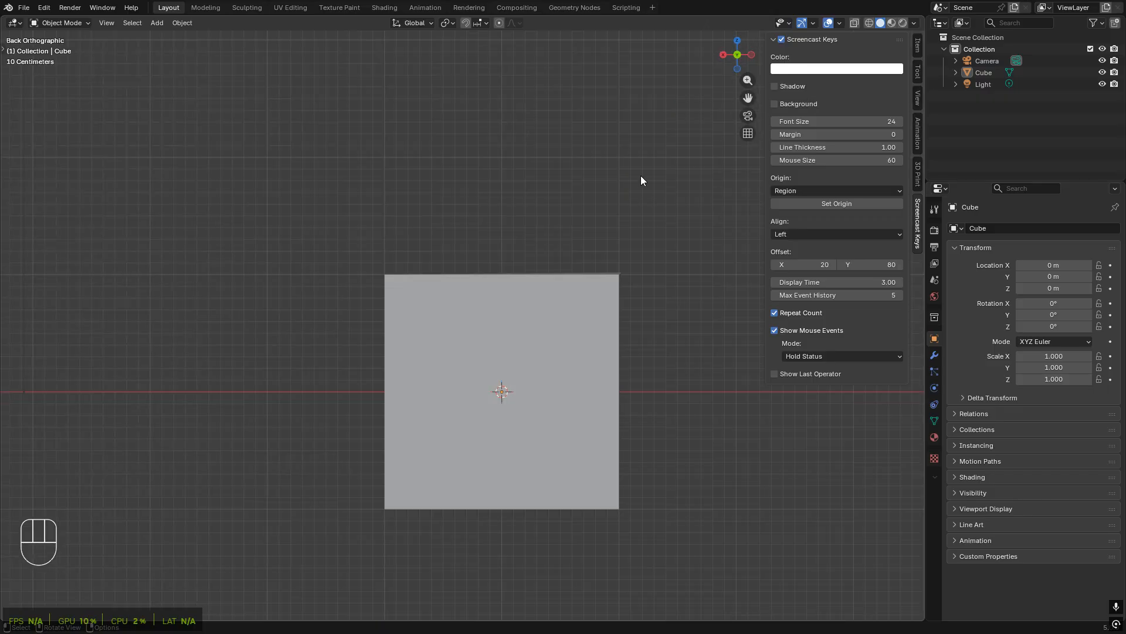
click(739, 57)
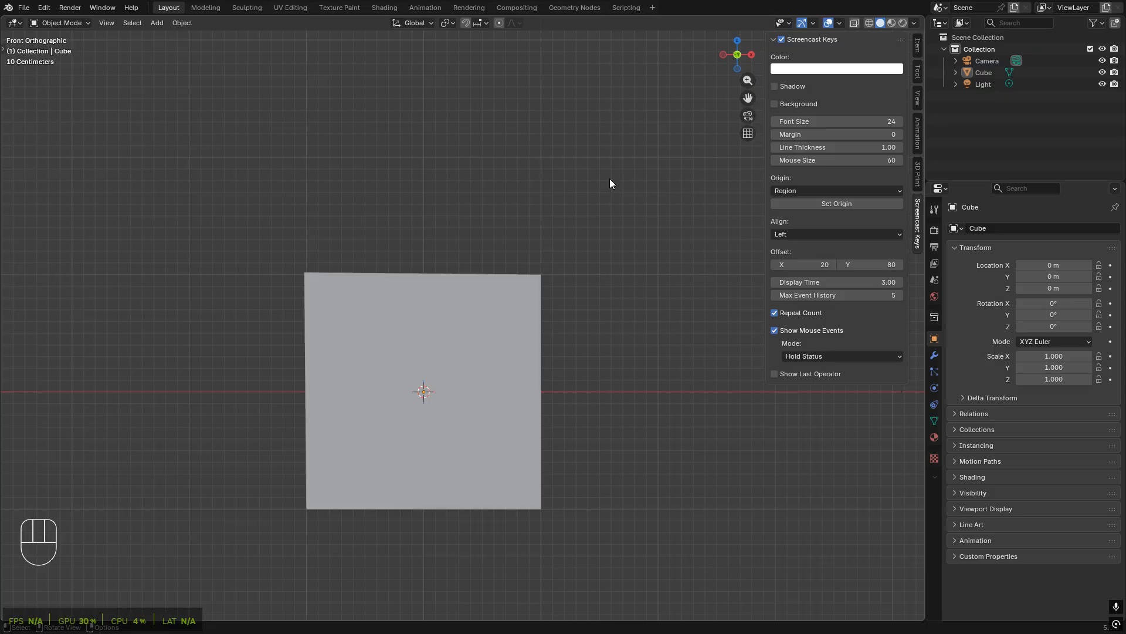
- Flip to the opposite viewpoint, once from the front view and once from a freely orbited view of the cube
key(KP_9)
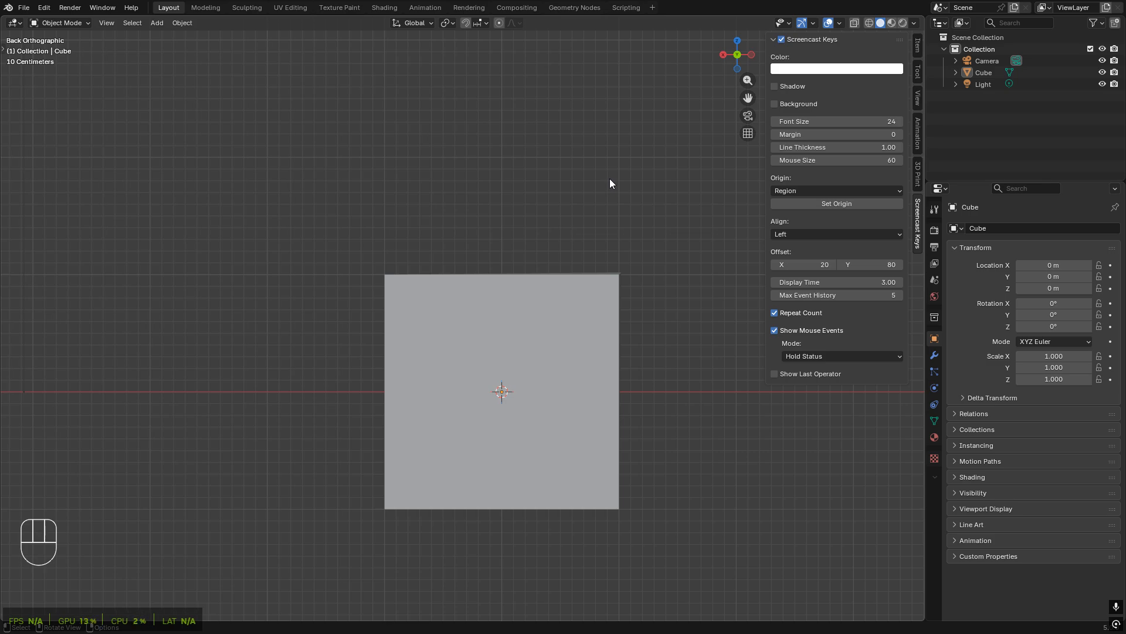
middle_drag(522, 155, 440, 354)
scroll(440, 354, up, 2)
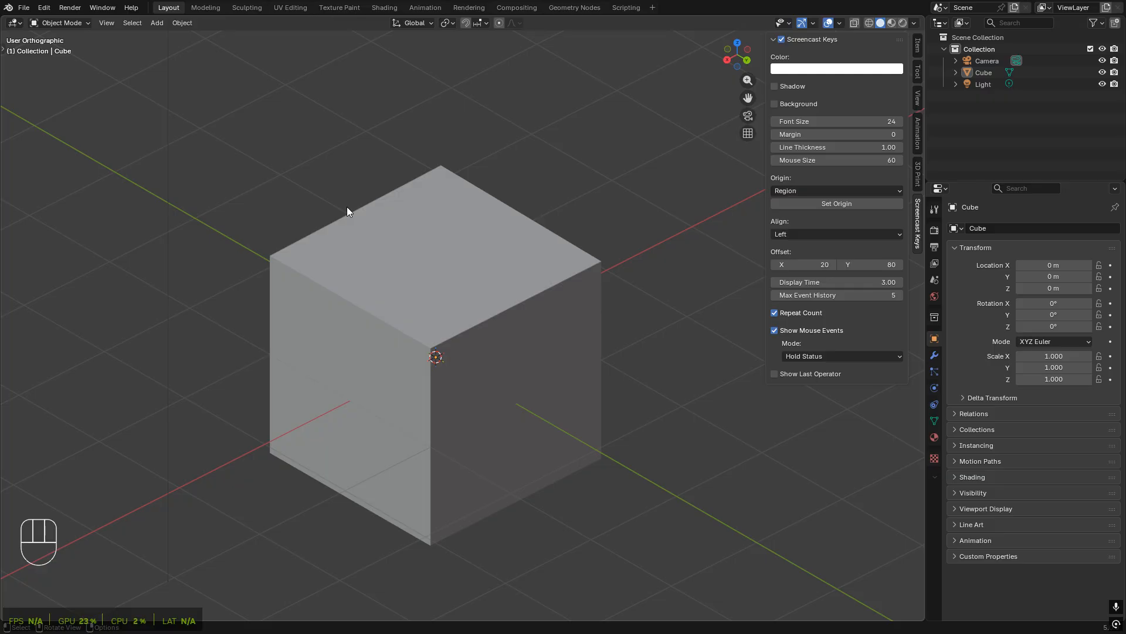
key(KP_9)
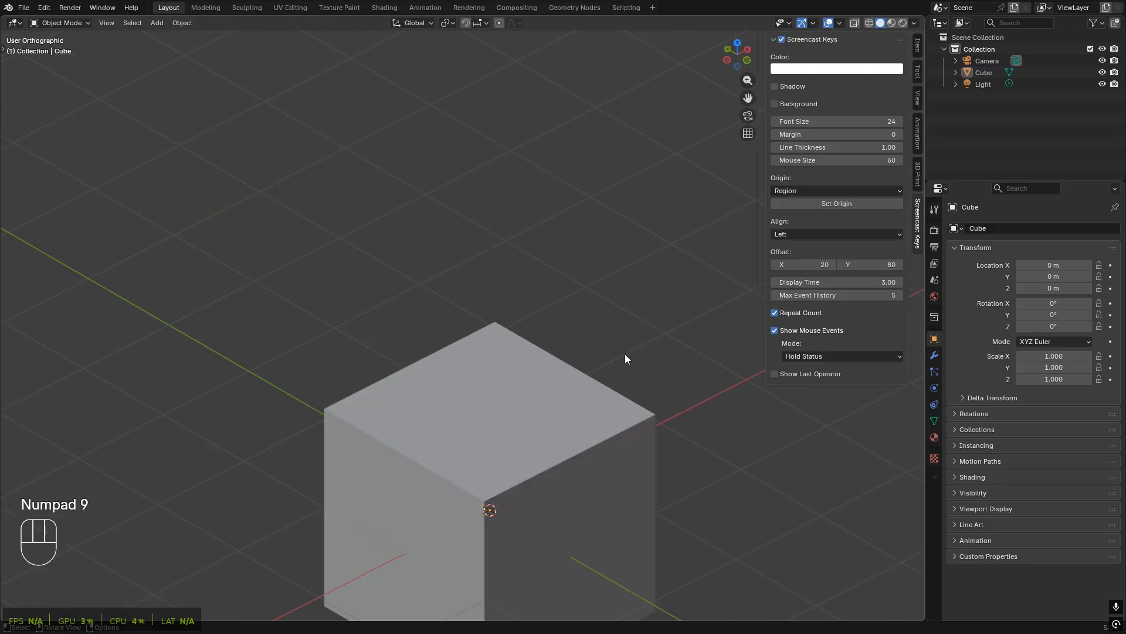
shift+scroll(595, 357, down, 3)
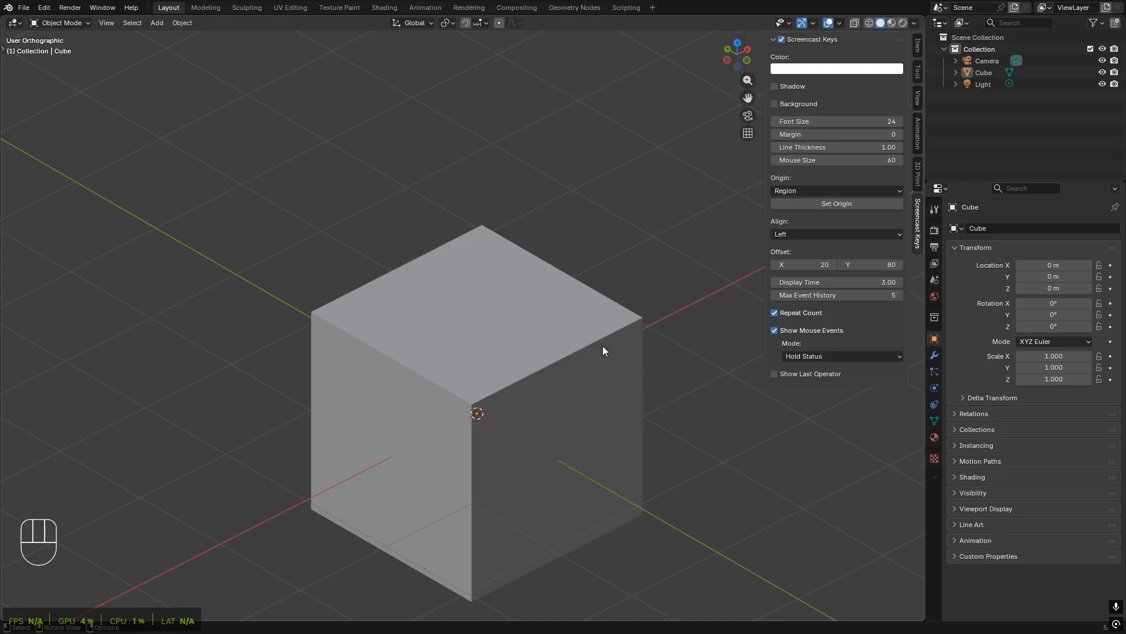
shift+scroll(585, 369, down, 1)
scroll(599, 369, down, 3)
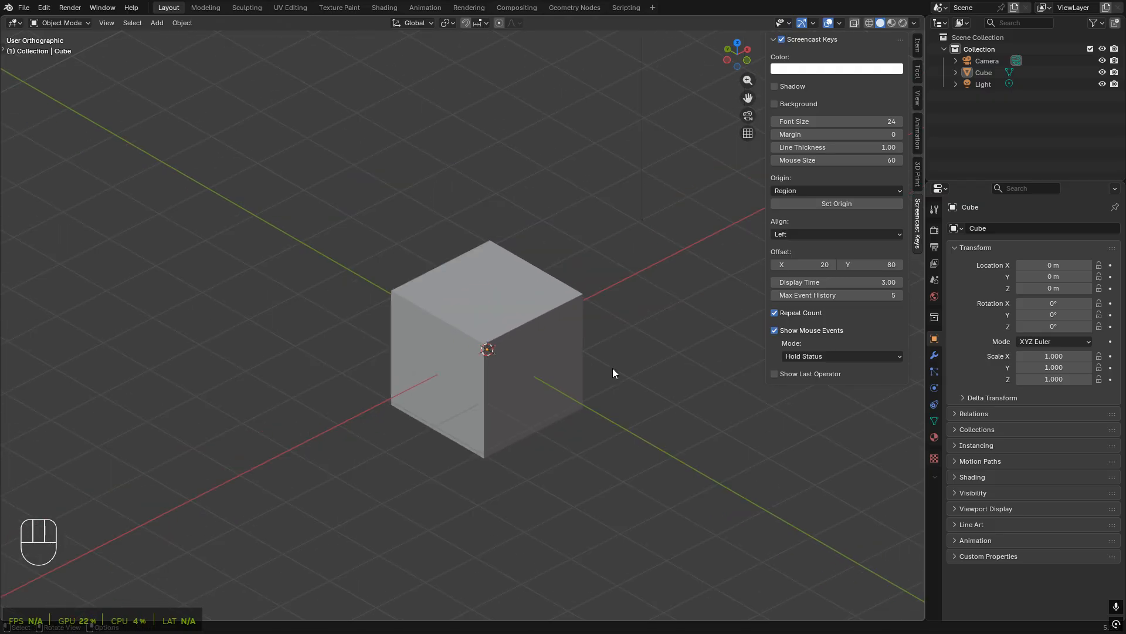
- Switch to the front orthographic view, flip it to the back view, and orbit away from it
middle_drag(631, 382, 405, 420)
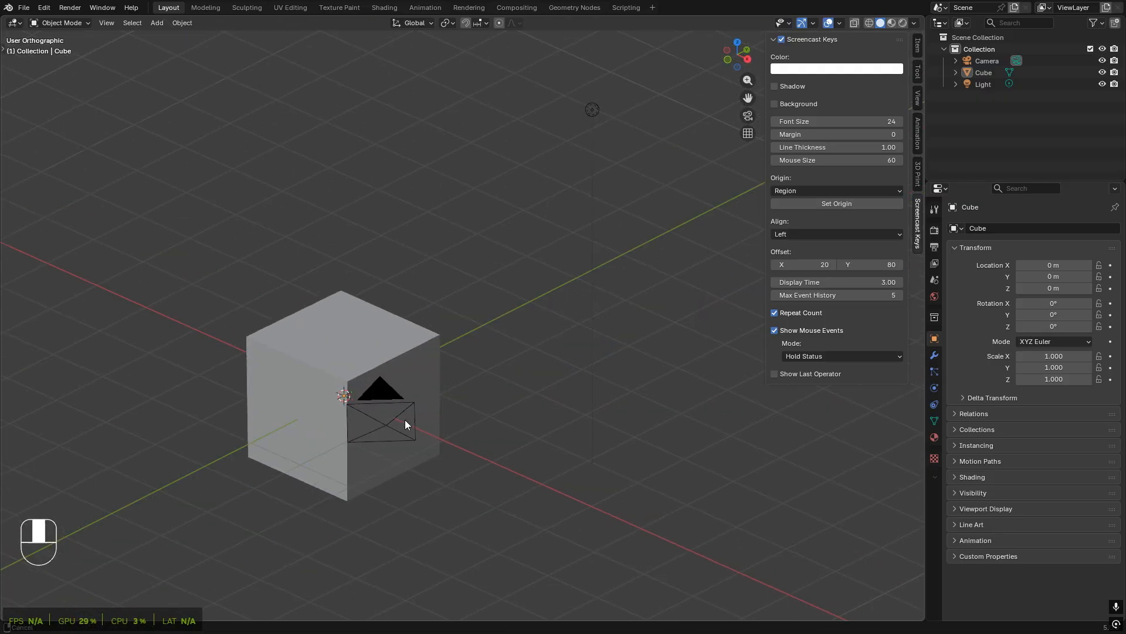
scroll(405, 420, up, 4)
key(KP_1)
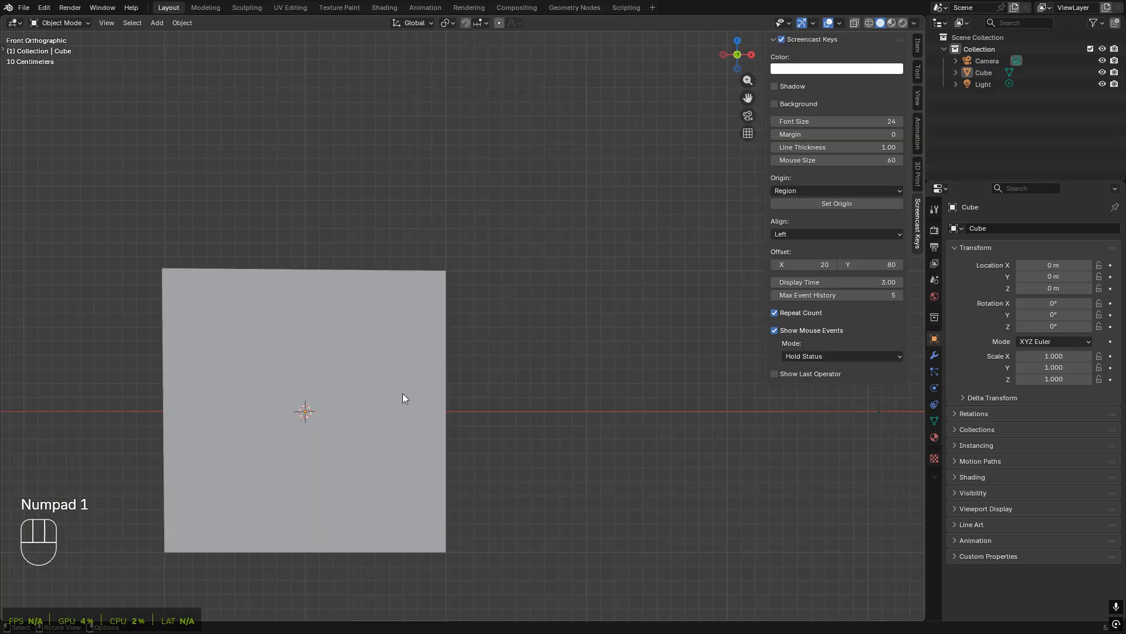
key(KP_9)
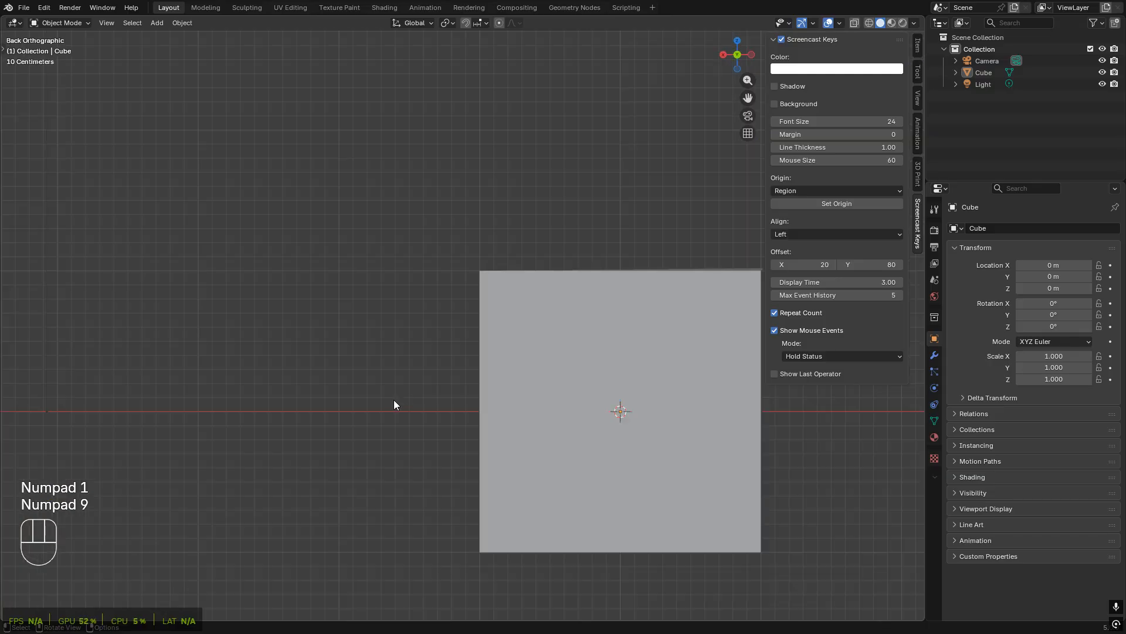
scroll(398, 410, down, 4)
middle_drag(695, 500, 628, 428)
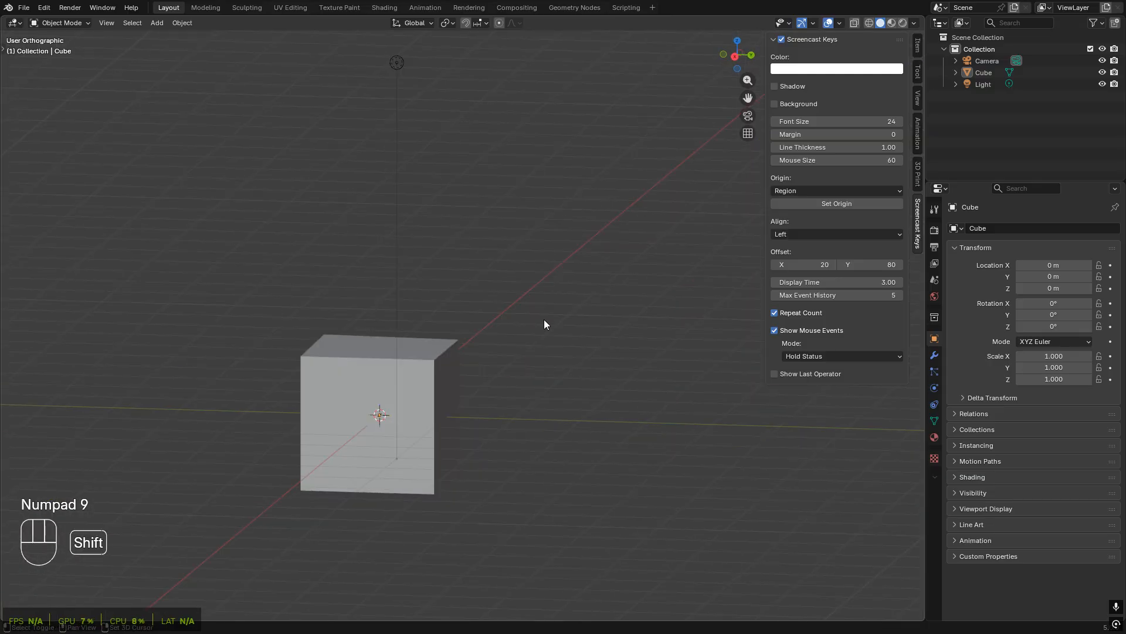
- Narrow the viewport sidebar slightly and show its Item transform properties
shift+middle_drag(545, 322, 704, 279)
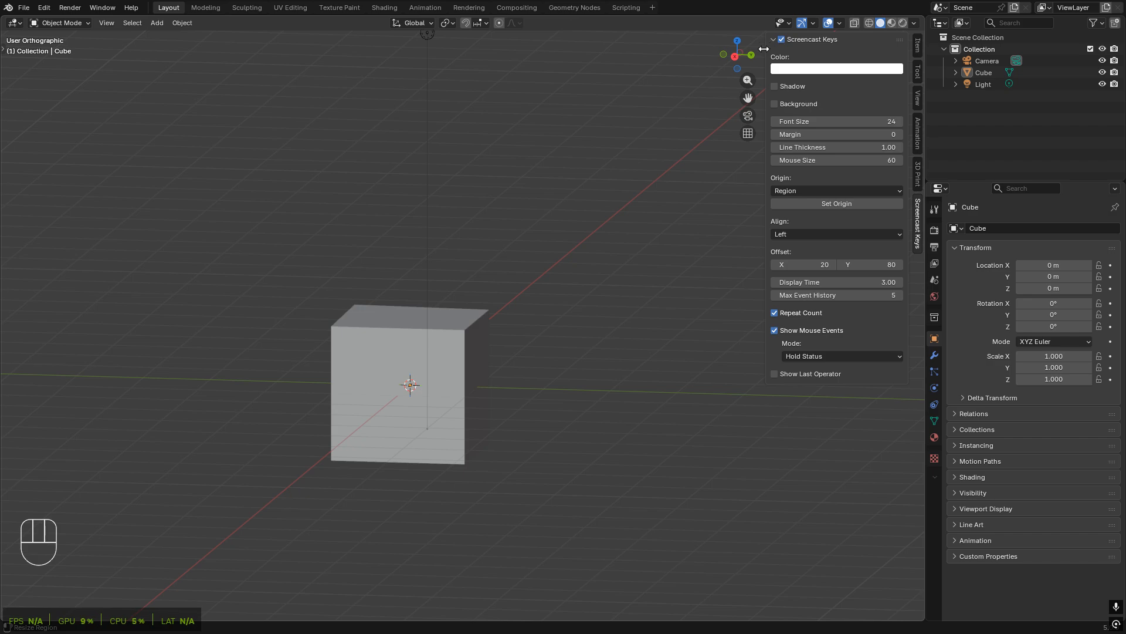
mouse_move(766, 44)
mouse_down()
mouse_move(742, 39)
mouse_move(820, 40)
mouse_move(756, 39)
mouse_move(780, 39)
mouse_up()
click(918, 44)
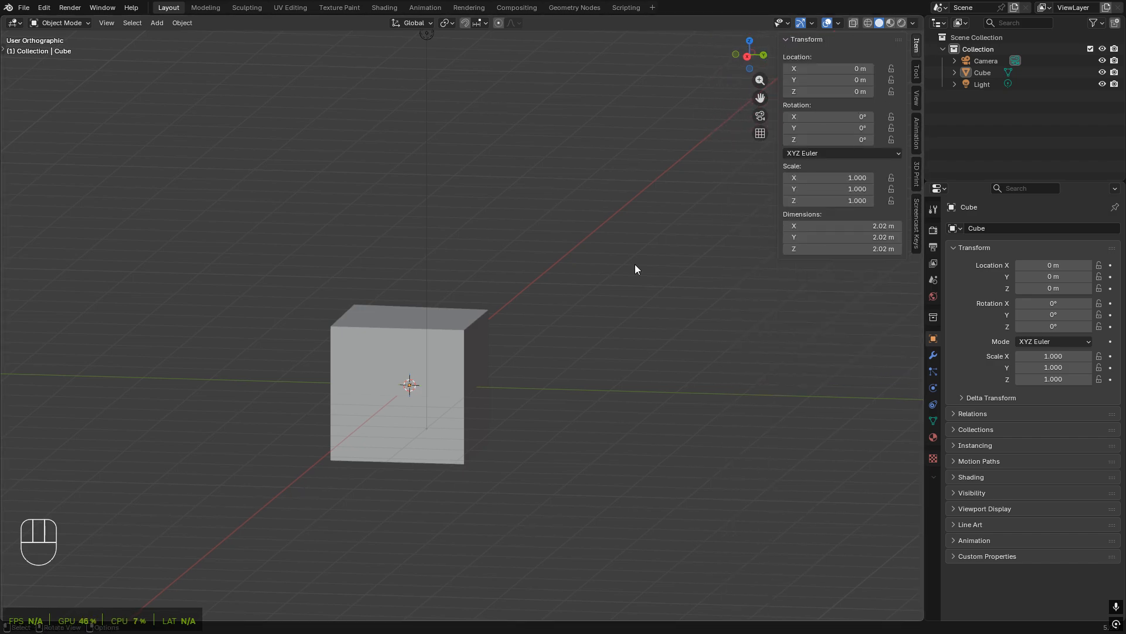
- Select the cube, the light, the camera and the cube again to compare their transform properties
shift+middle_drag(634, 264, 759, 273)
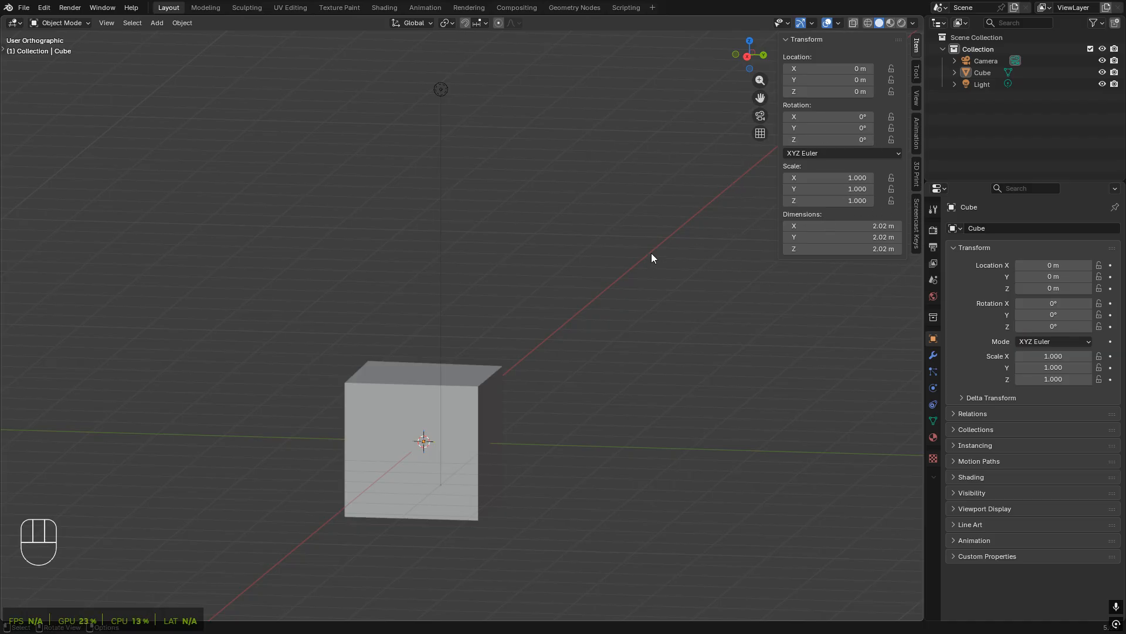
click(452, 389)
middle_drag(579, 325, 593, 359)
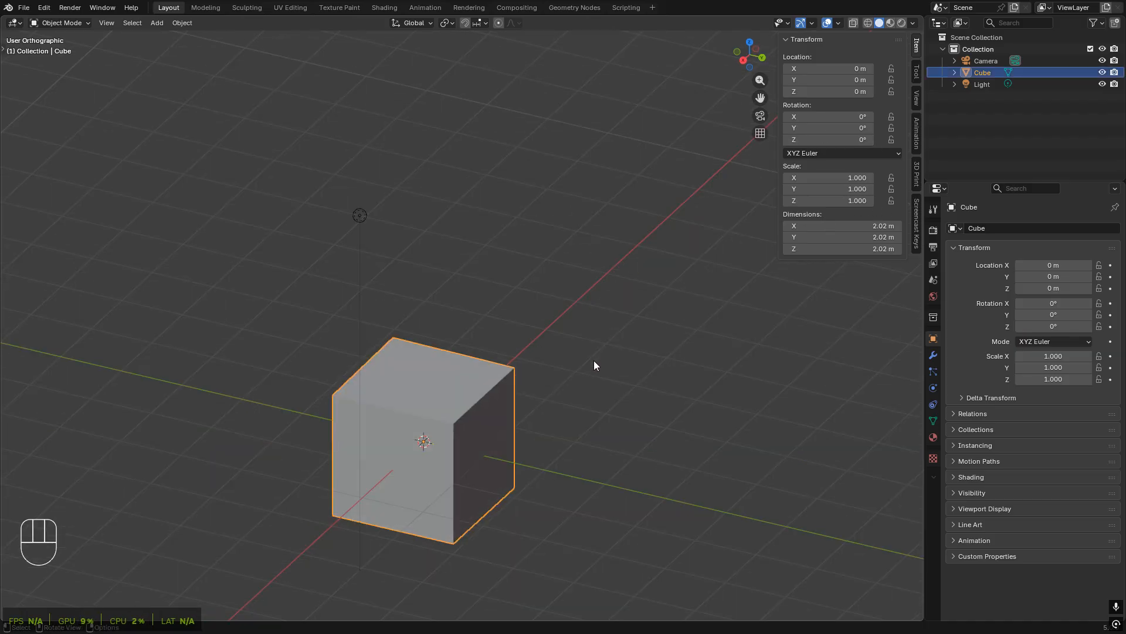
scroll(438, 272, down, 2)
click(423, 252)
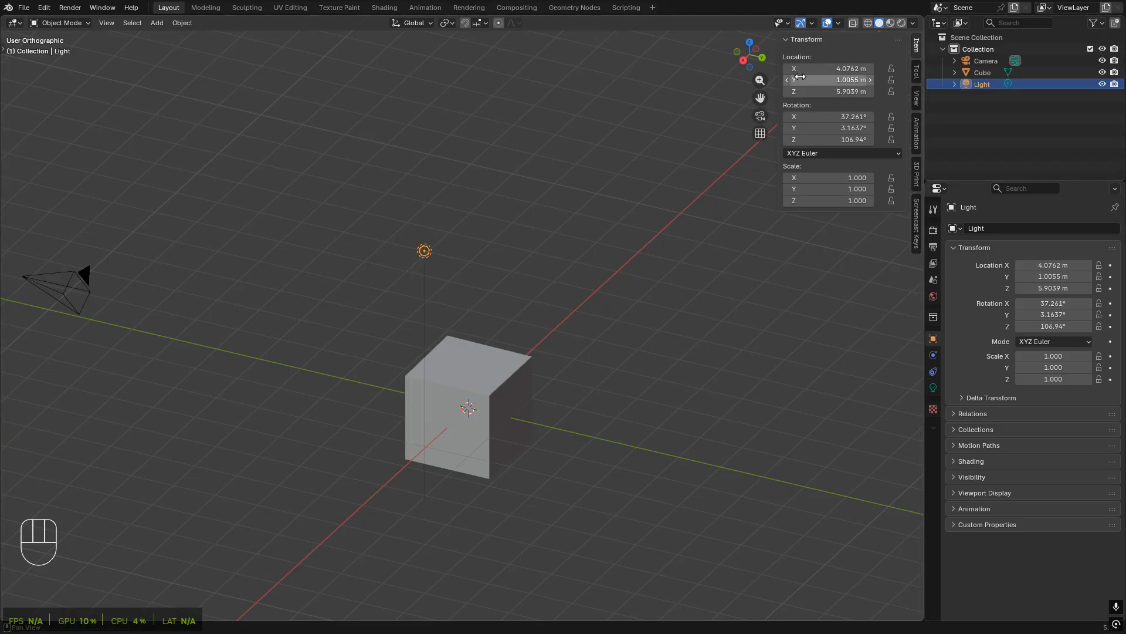
click(48, 291)
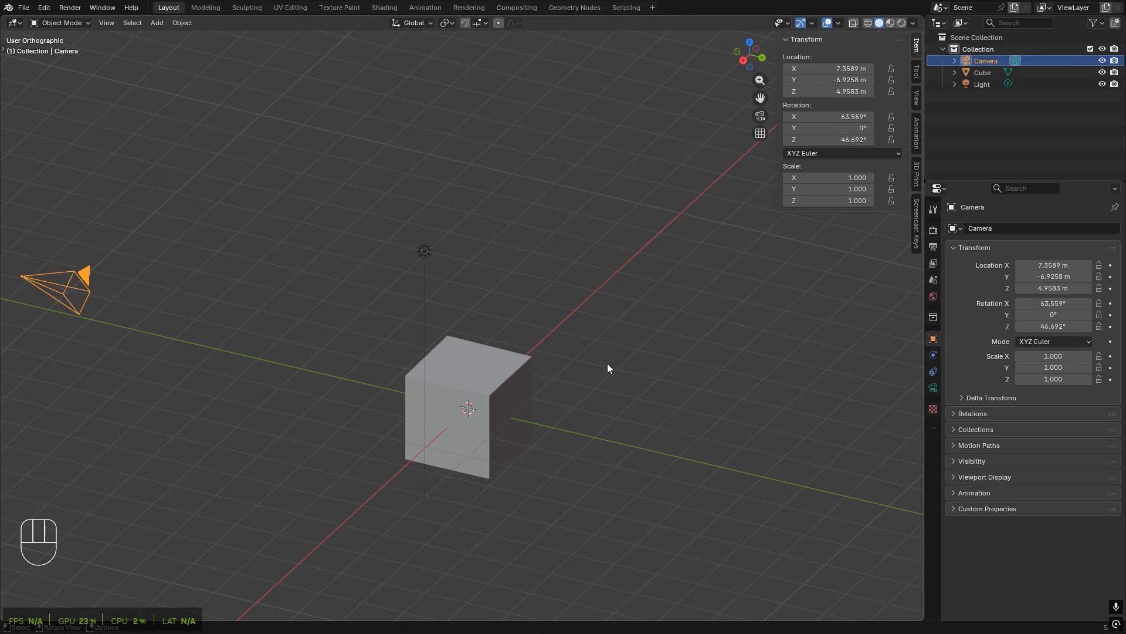
click(478, 379)
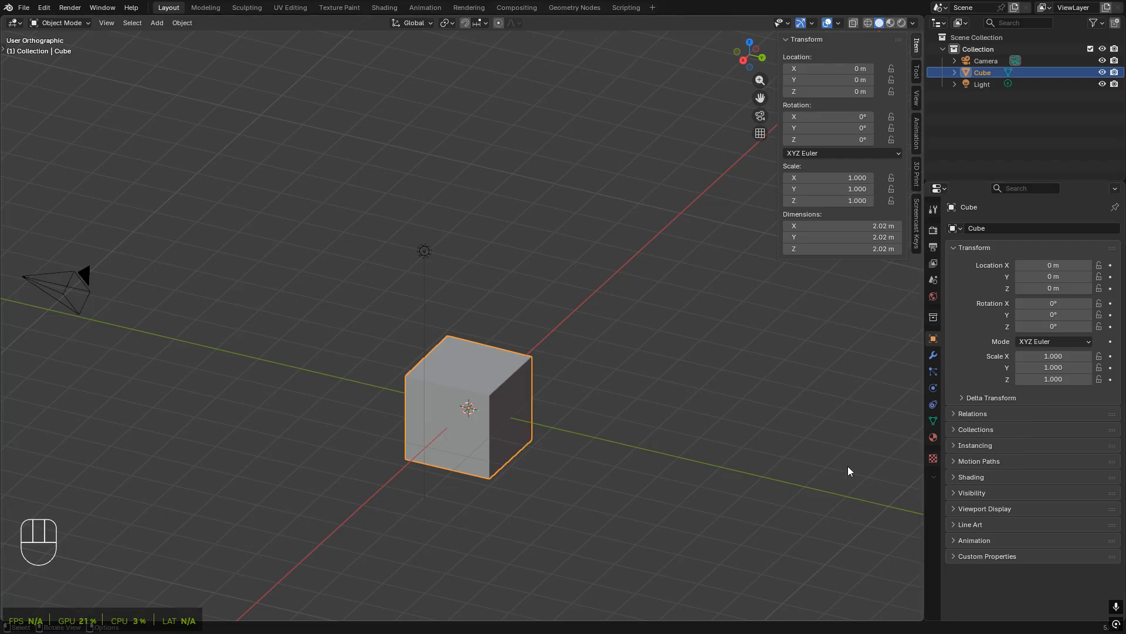
- Open the Properties editor's list of visible tabs, then alternate between the light and the cube to compare their property categories
right_click(933, 483)
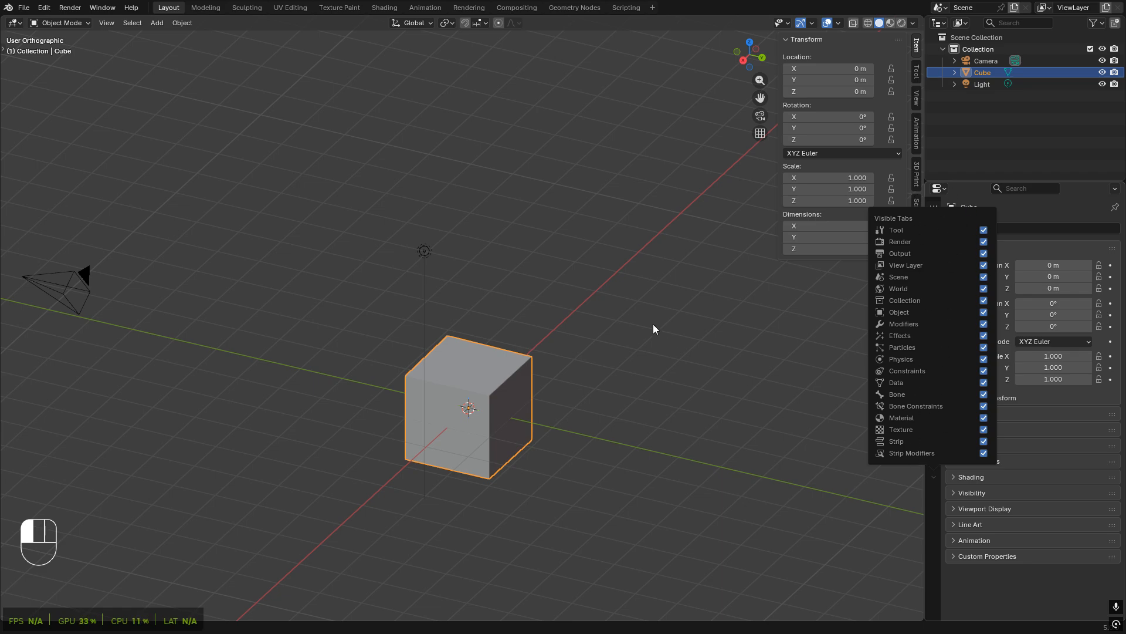
click(422, 252)
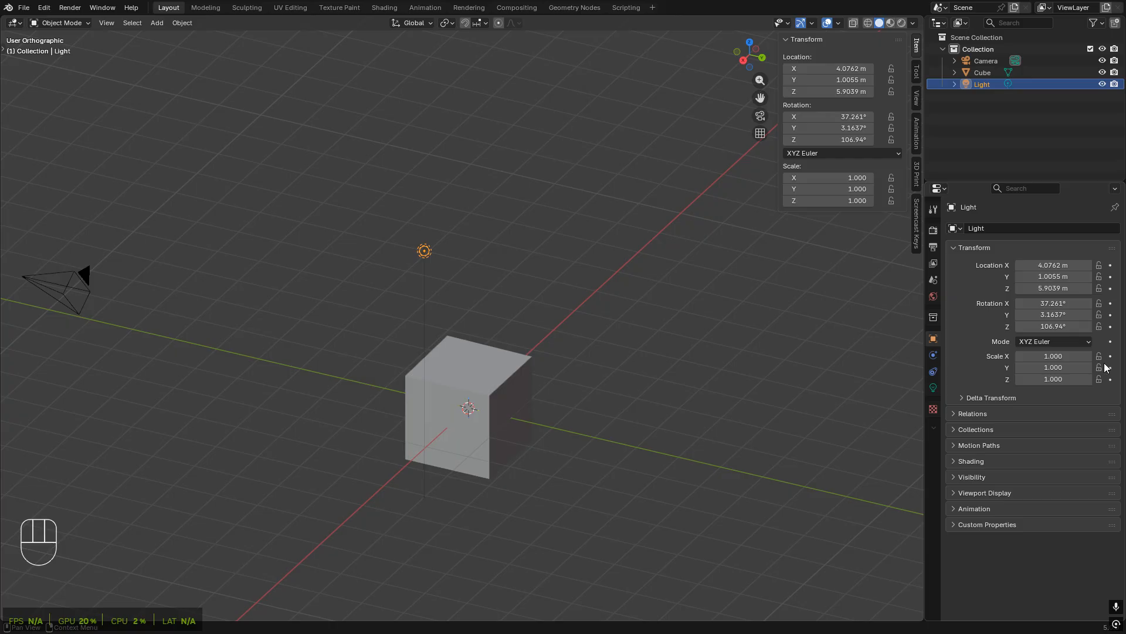
click(488, 385)
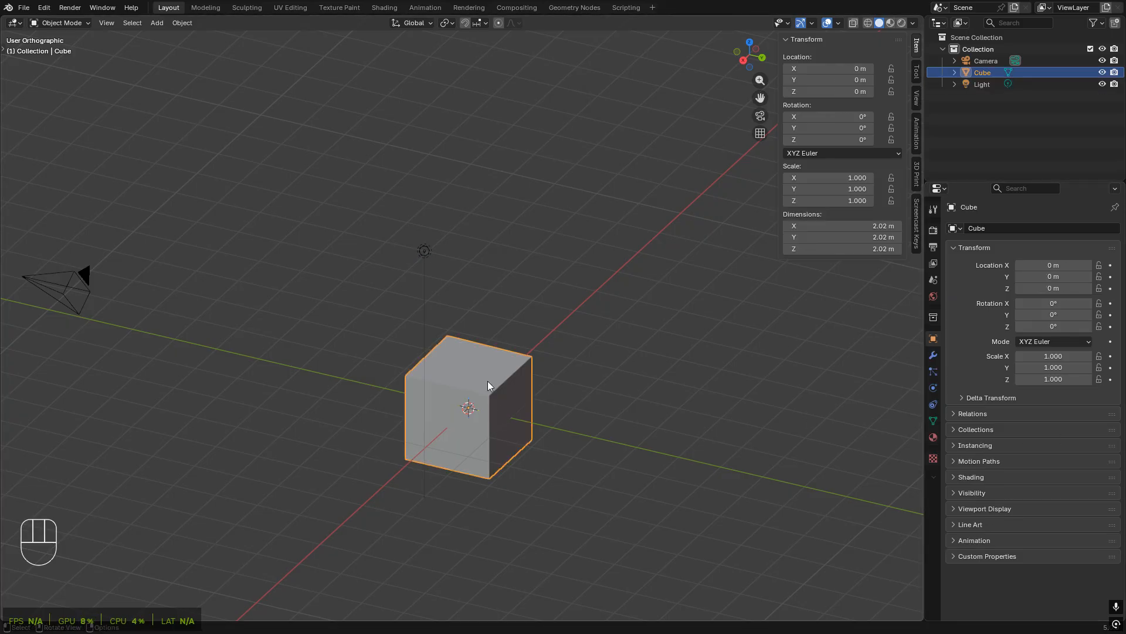
click(423, 263)
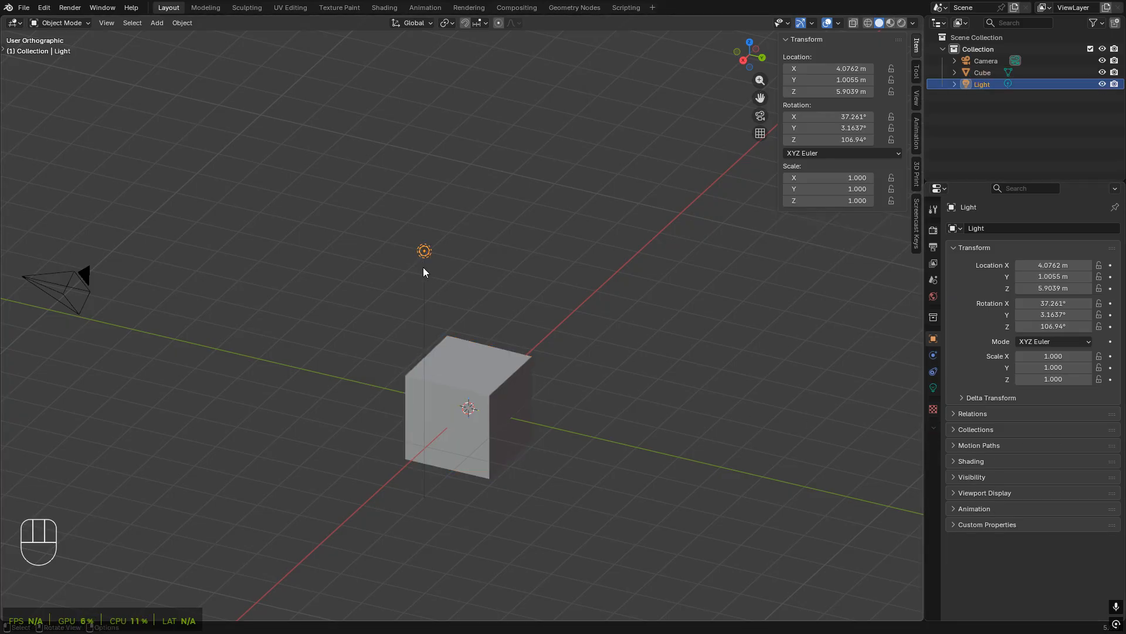
- In the light's data properties, set the radius to 1.01 m and the power to 999.4
click(933, 388)
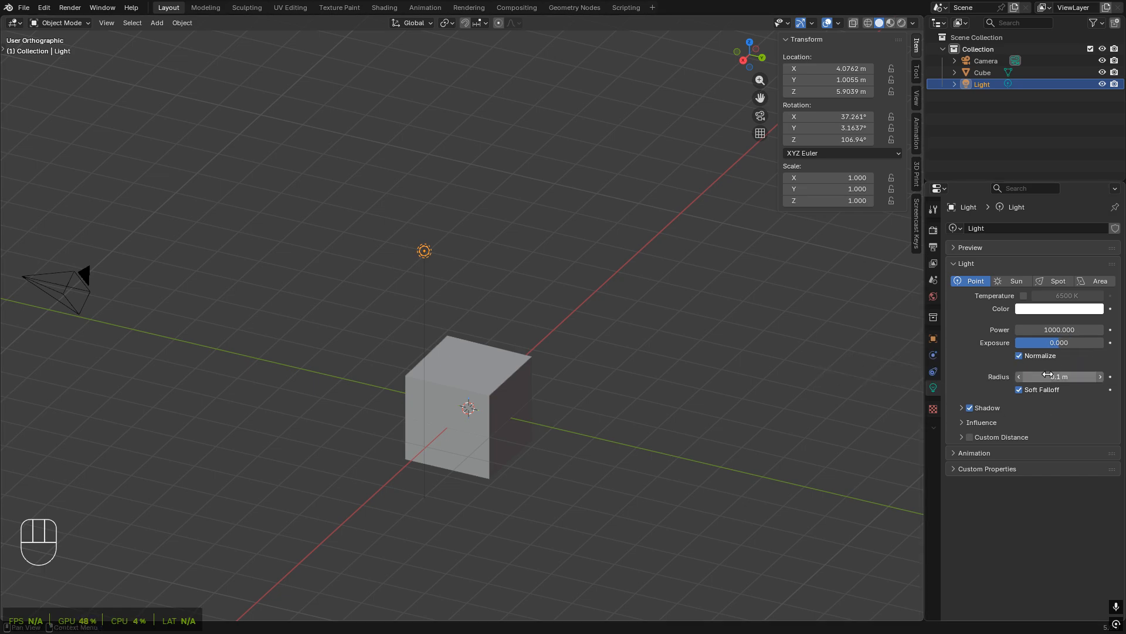
drag(1083, 376, 1125, 376)
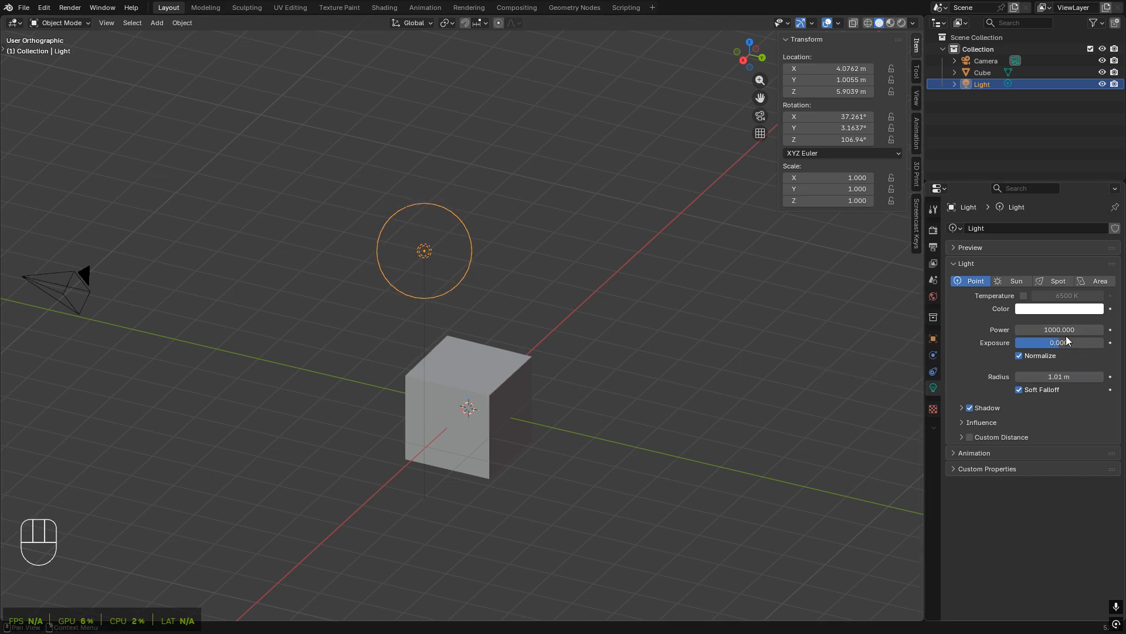
drag(1068, 330, 1068, 331)
- Set the light's colour to orange-red and preview its effect on the cube in Rendered shading
click(1050, 308)
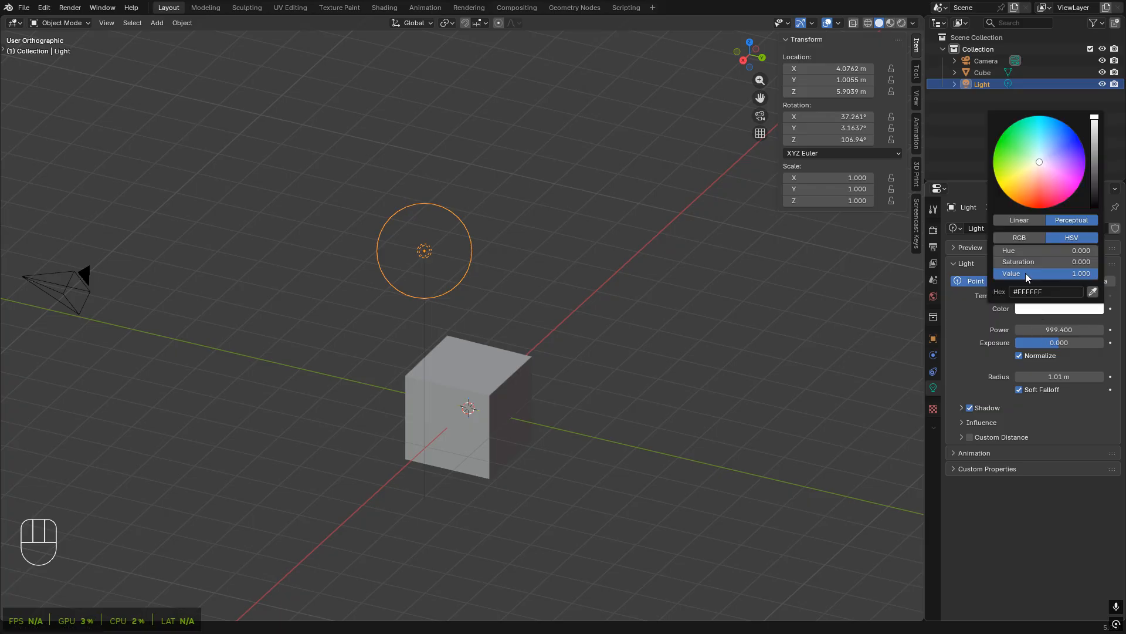
click(1050, 192)
click(1032, 206)
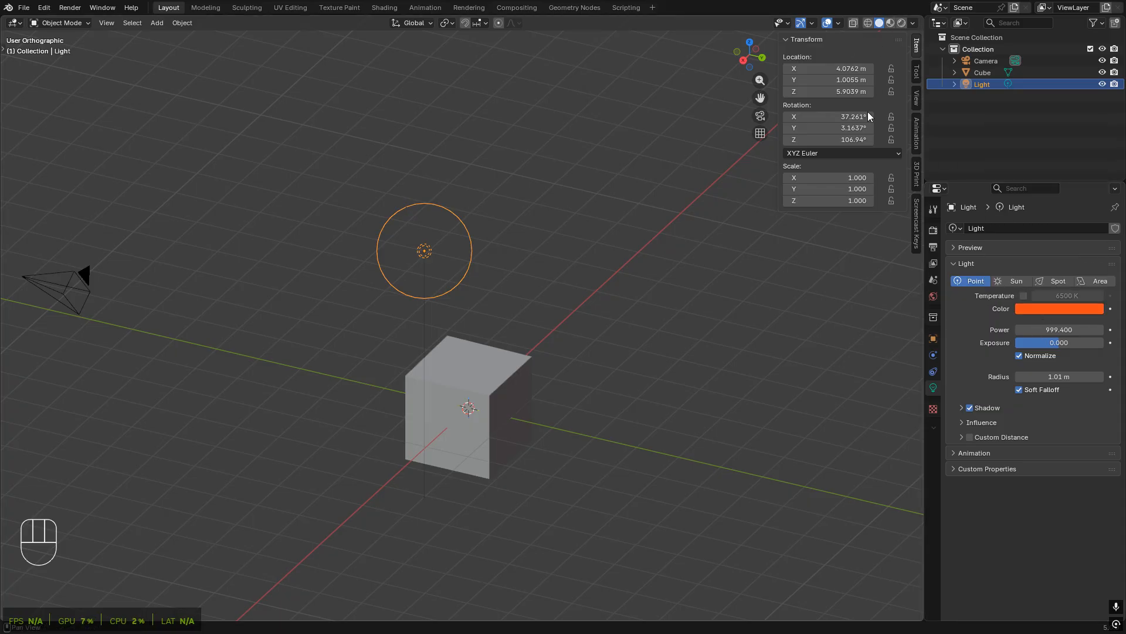
click(901, 24)
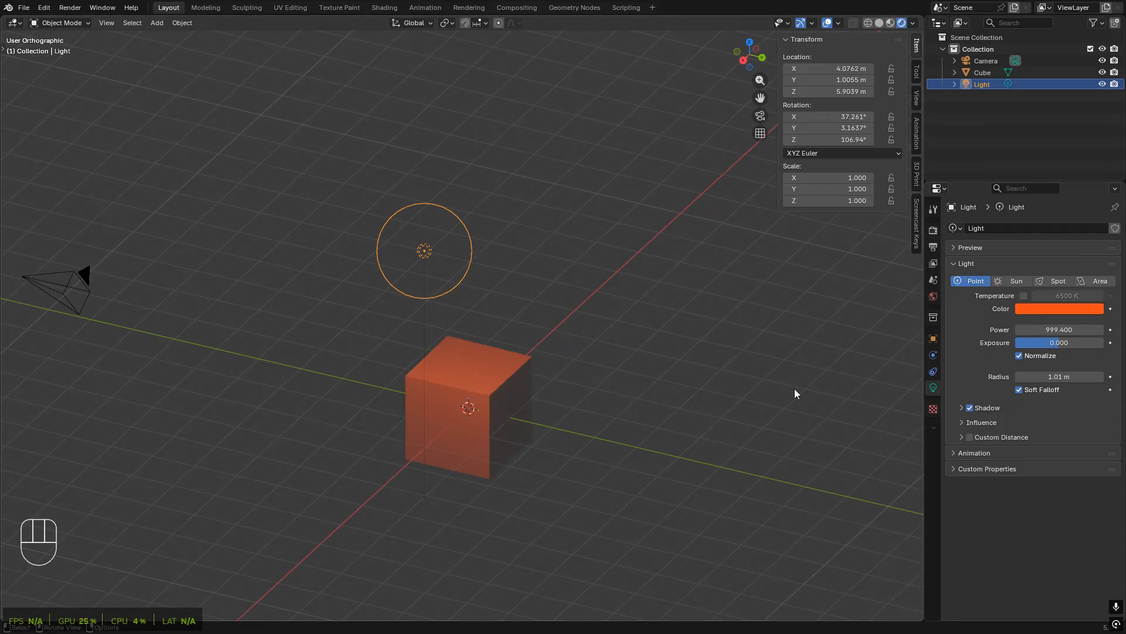
- Change the light's colour to pale cyan #D2FFFC and return the viewport to Solid shading
click(1057, 309)
drag(1041, 189, 1040, 155)
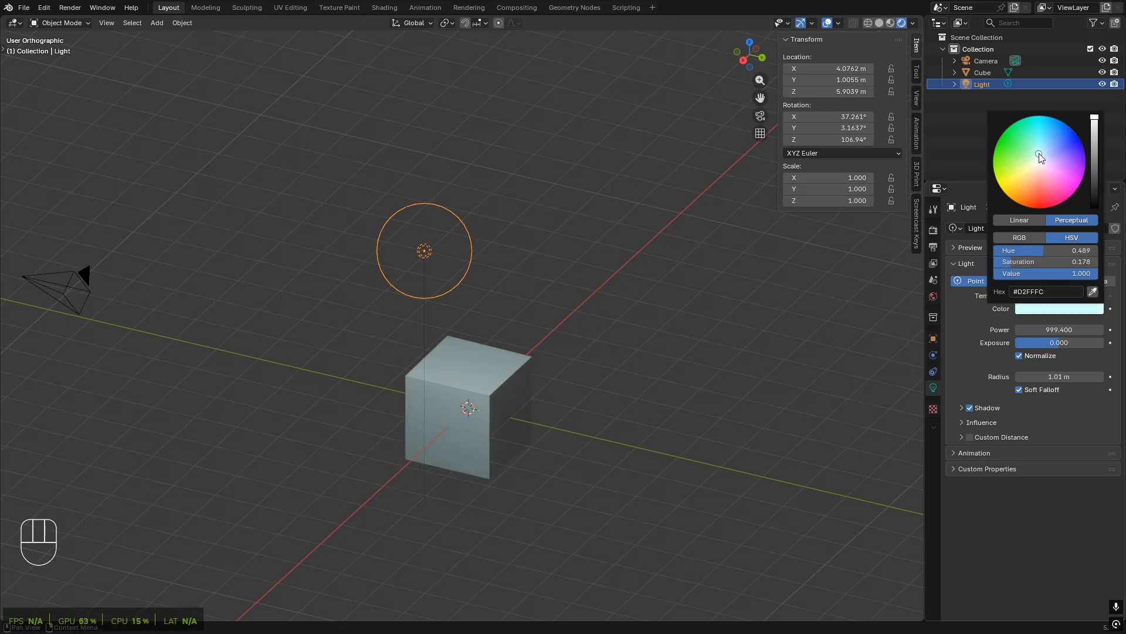
click(879, 23)
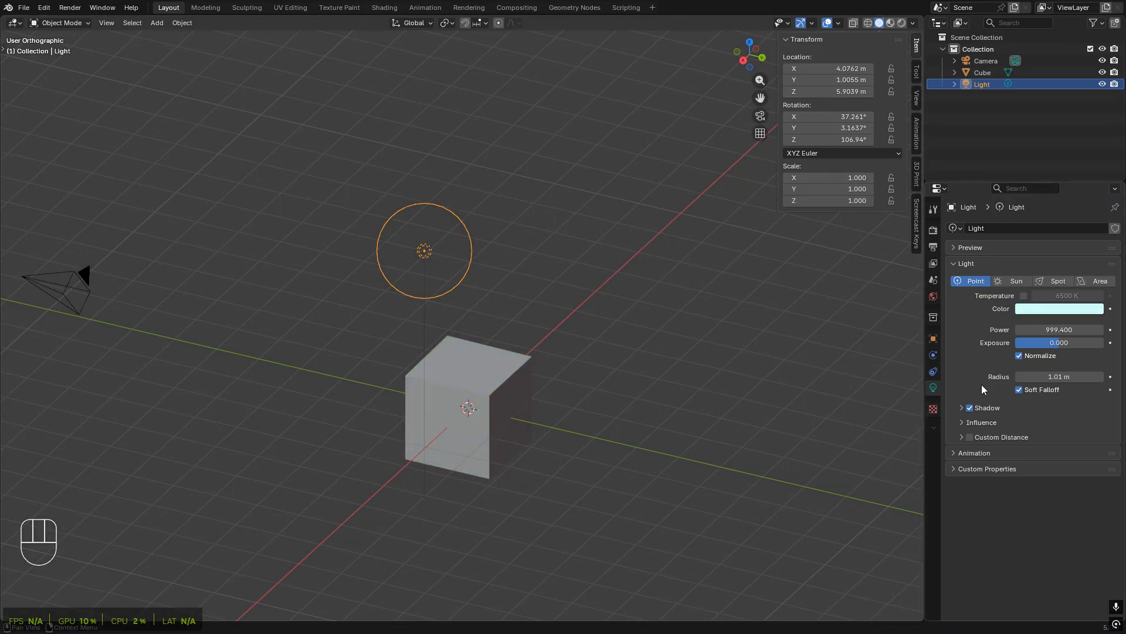
- Enlarge the Outliner in width and height, and clear the object selection
click(507, 378)
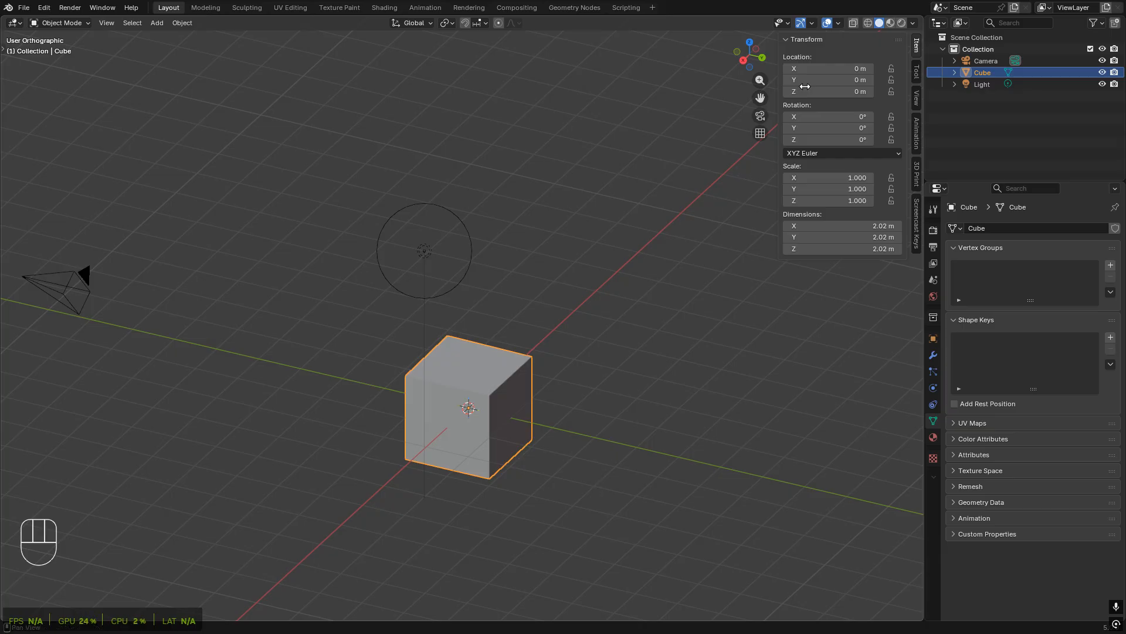
drag(925, 127, 635, 206)
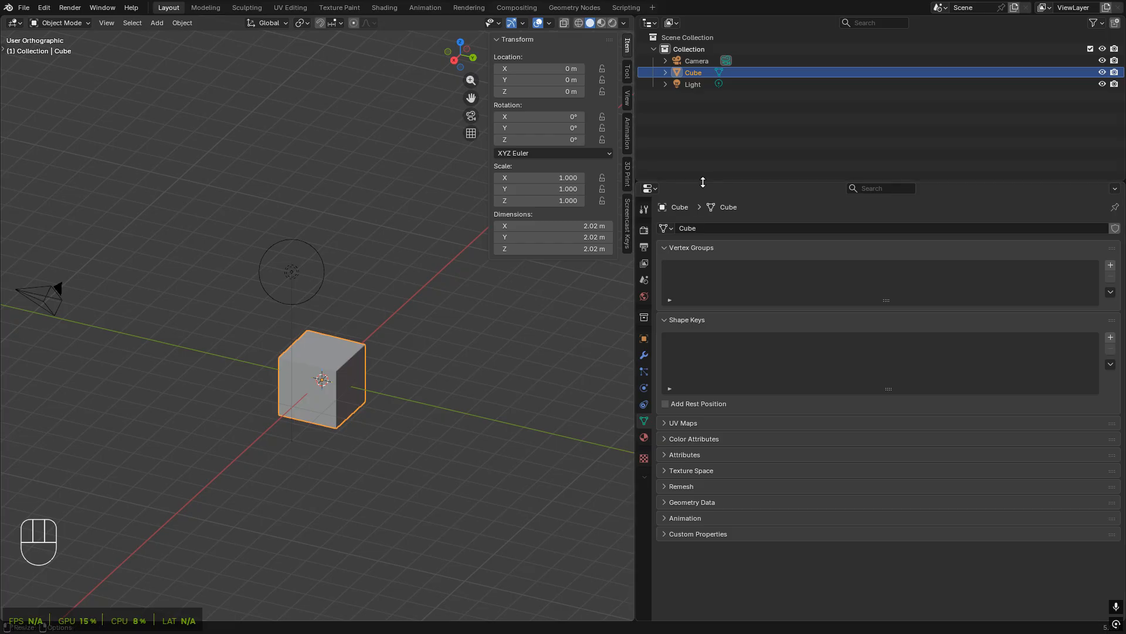
drag(703, 182, 703, 407)
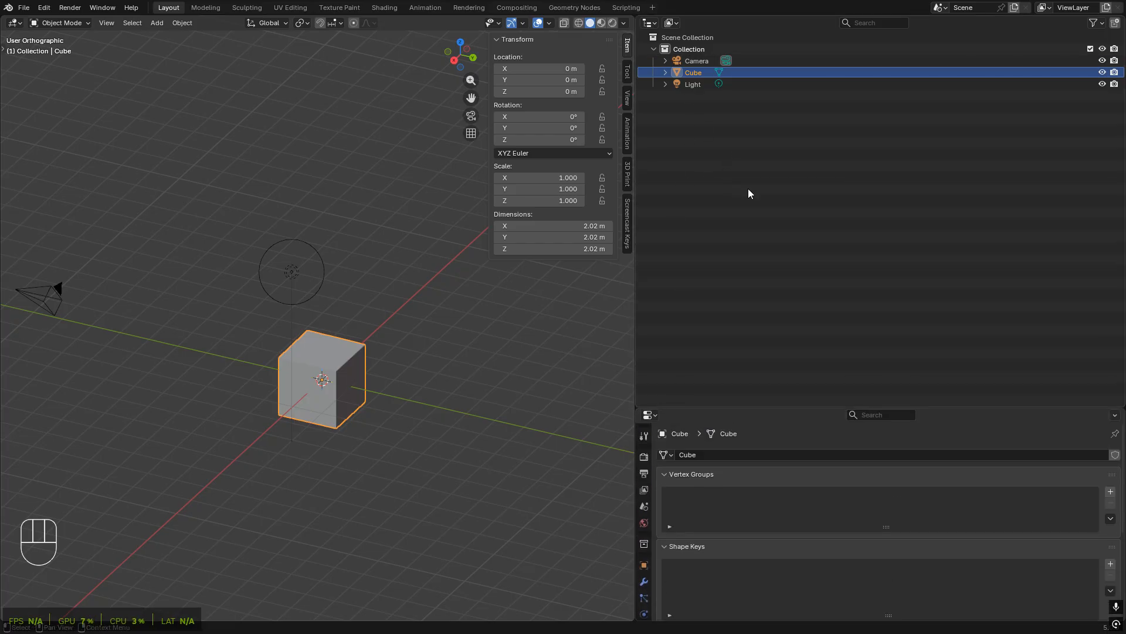
key(super)
click(774, 176)
key(ctrl)
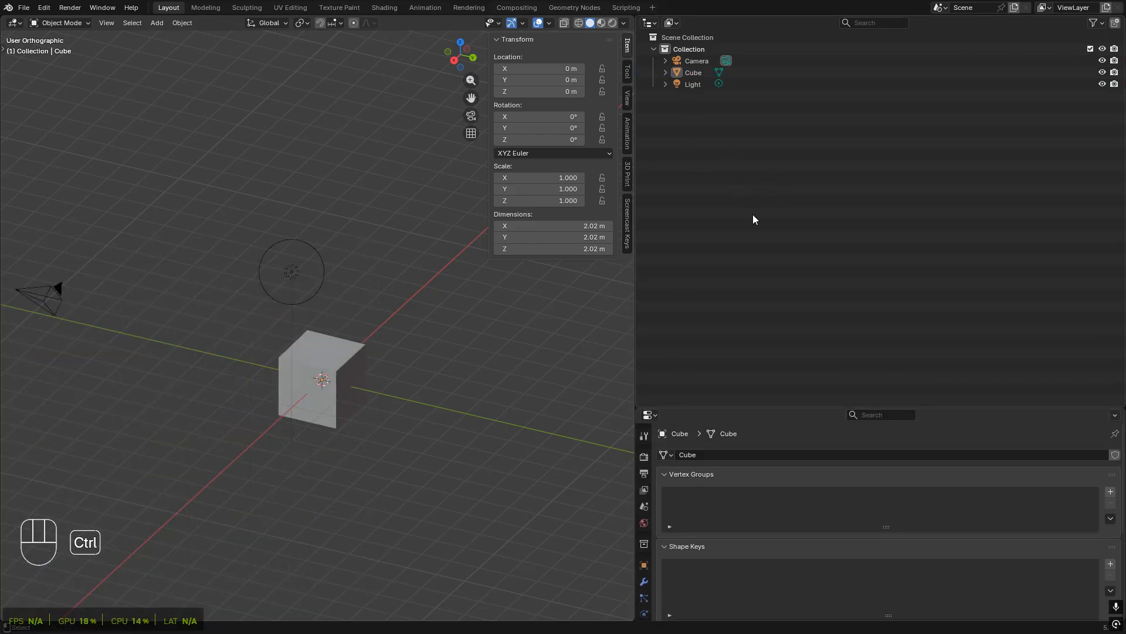
key(alt)
key(shift)
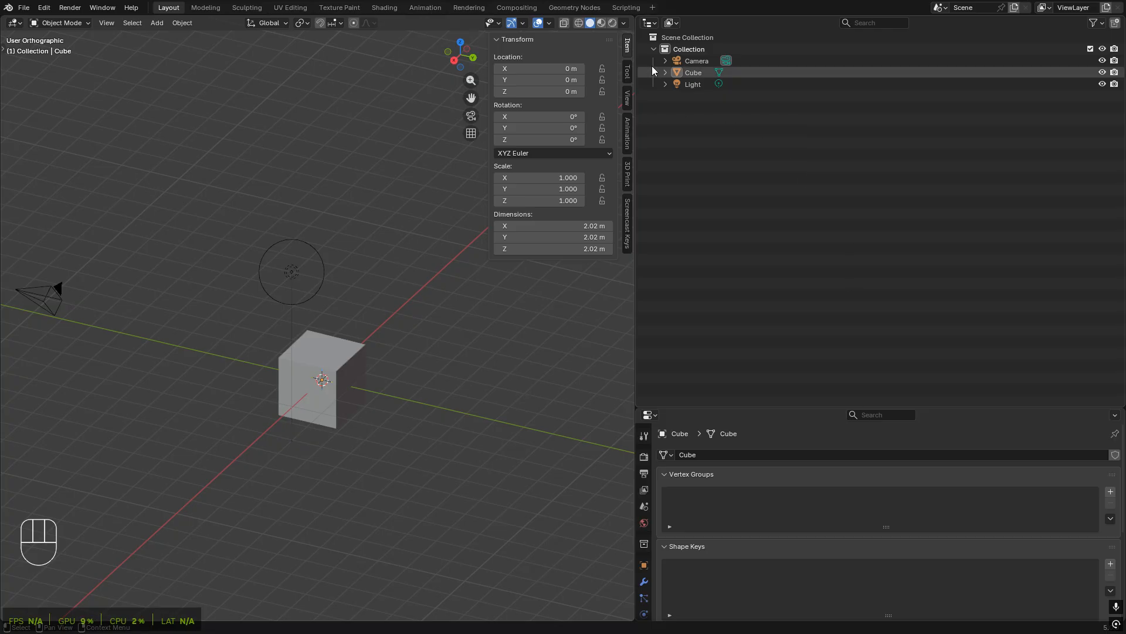
- Select the cube in the viewport and expand its Outliner hierarchy down to the mesh data and material
click(455, 354)
click(369, 355)
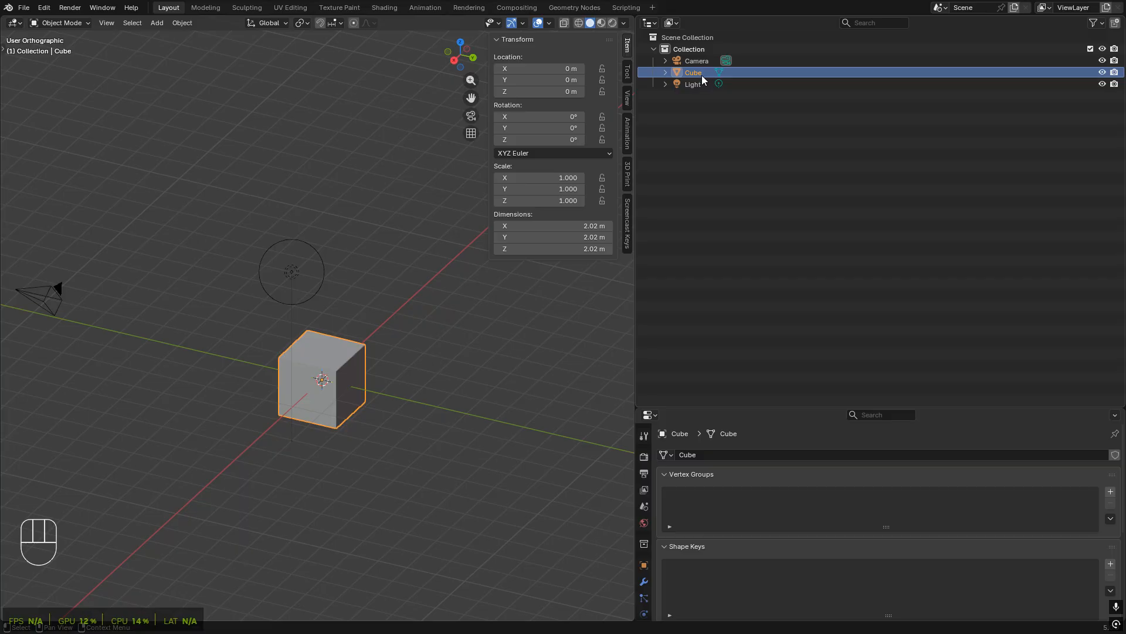
click(666, 72)
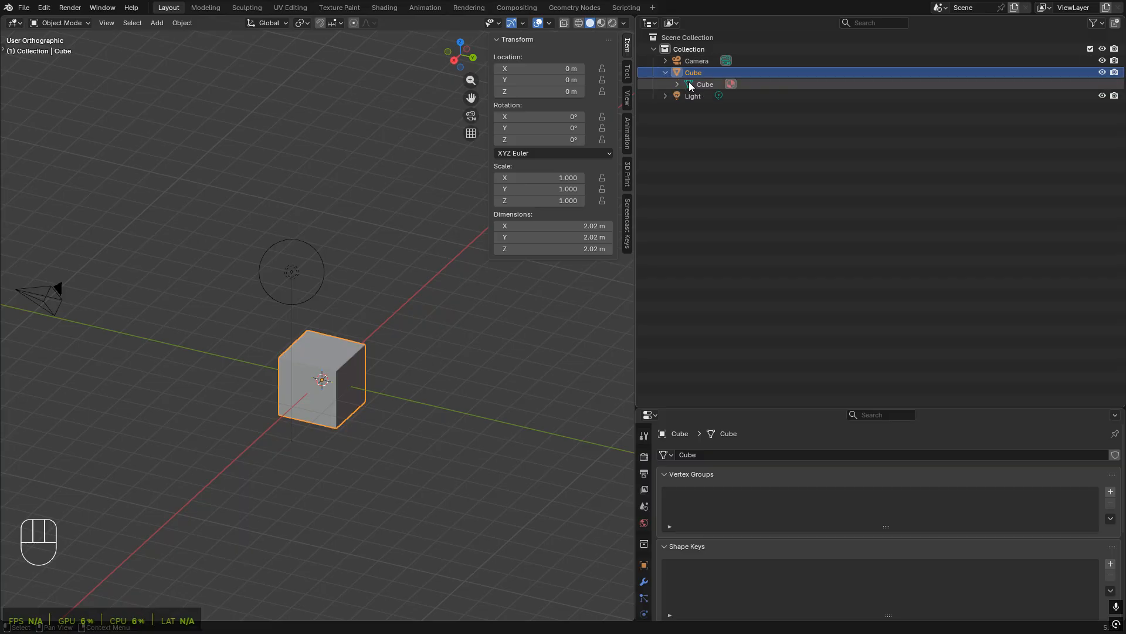
click(677, 84)
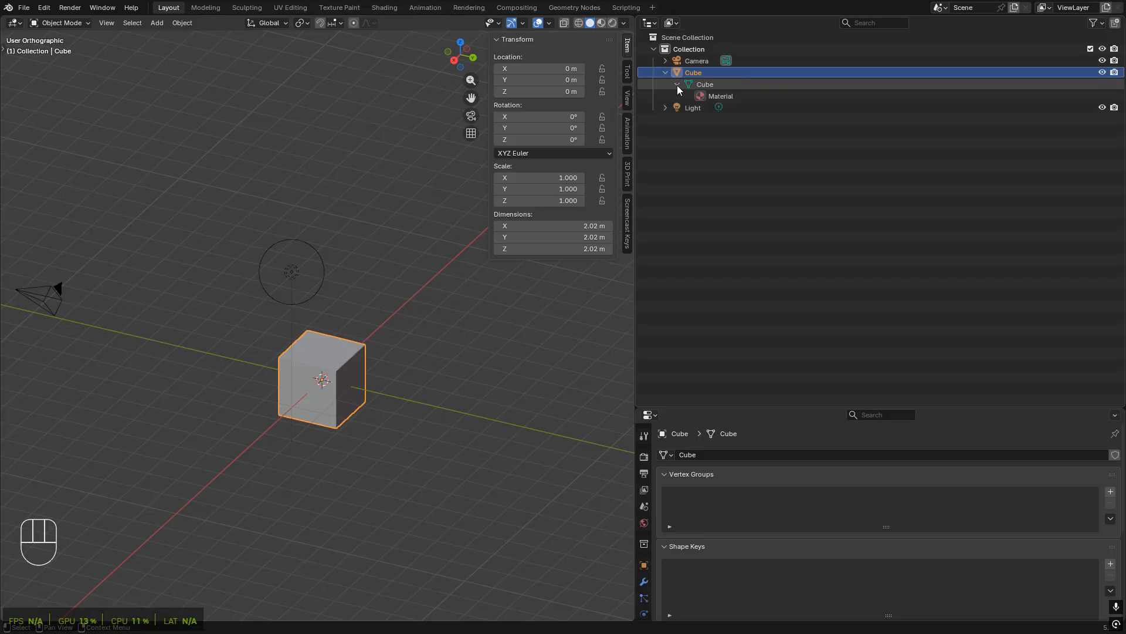
- Select the cube's material, mesh data and object entries in the Outliner one after another
click(719, 94)
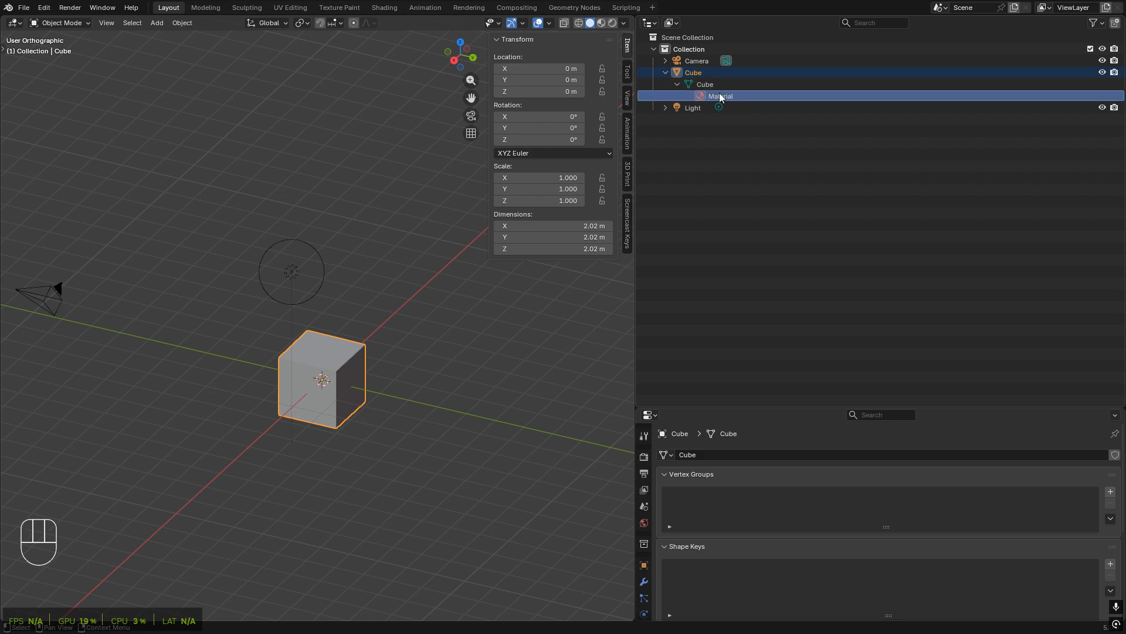
click(715, 86)
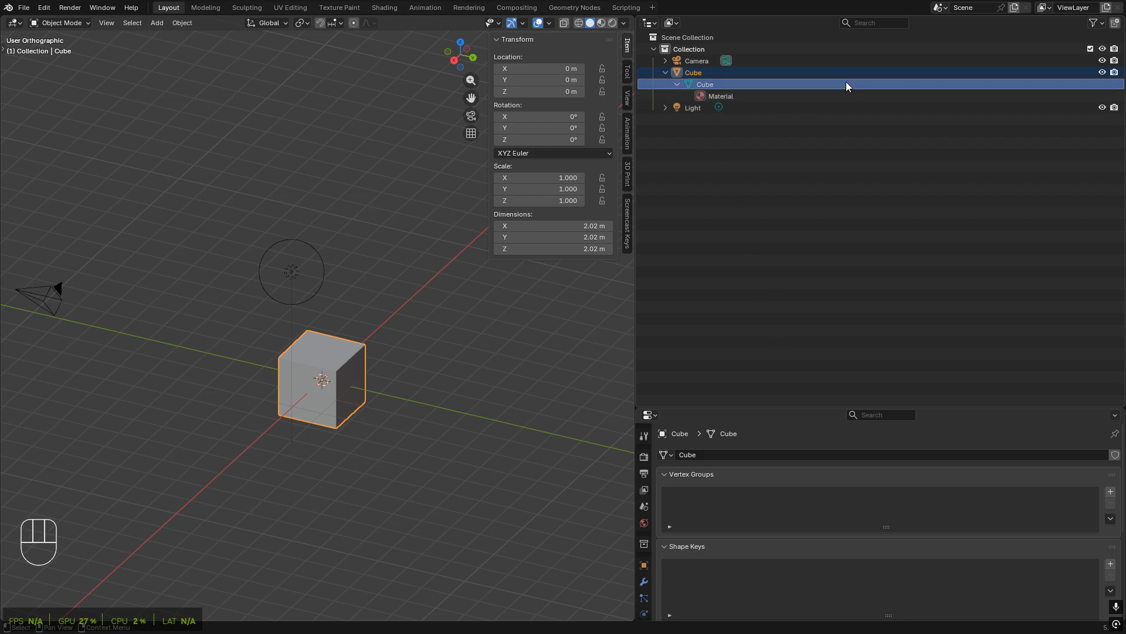
click(714, 73)
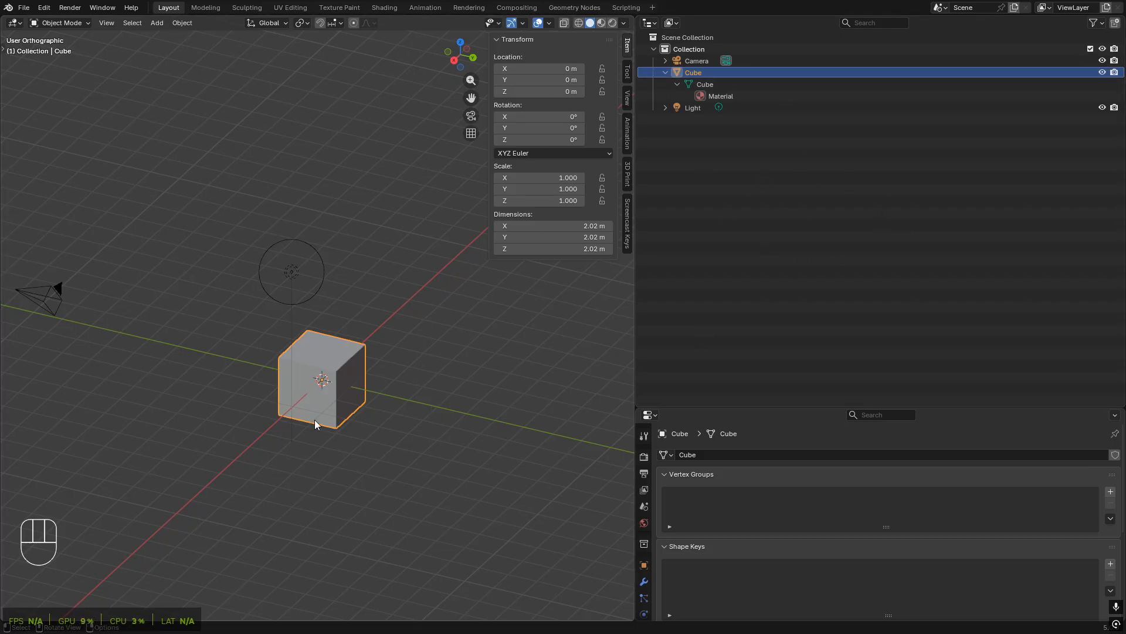
- Try the Move, Rotate and Scale commands on the cube, cancelling each one
key(g)
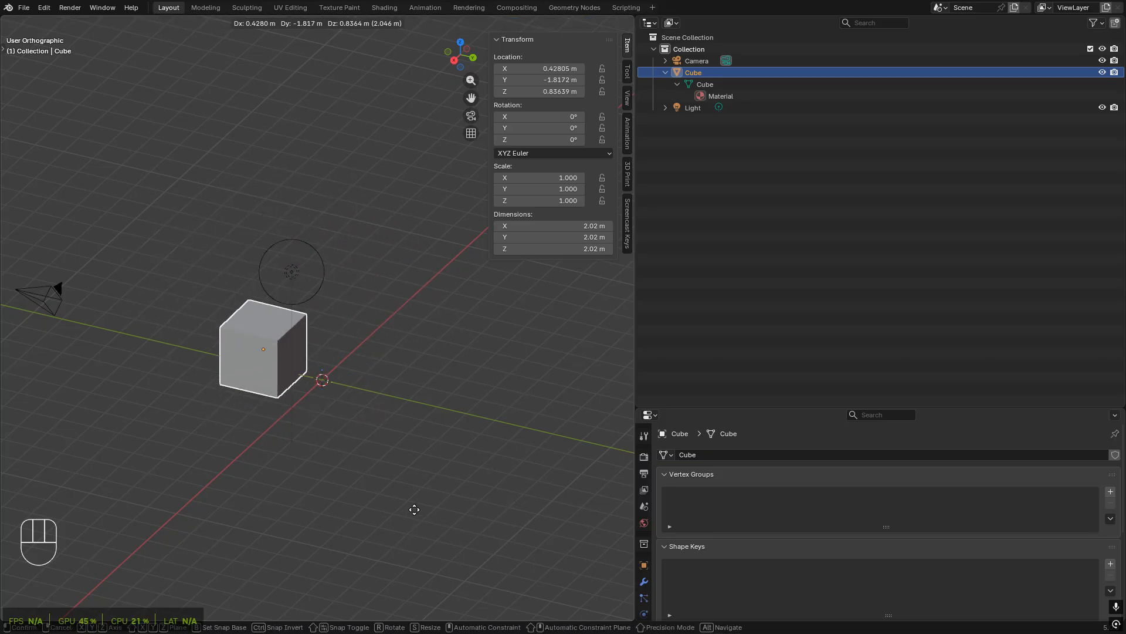
key(Escape)
key(t)
key(Escape)
key(t)
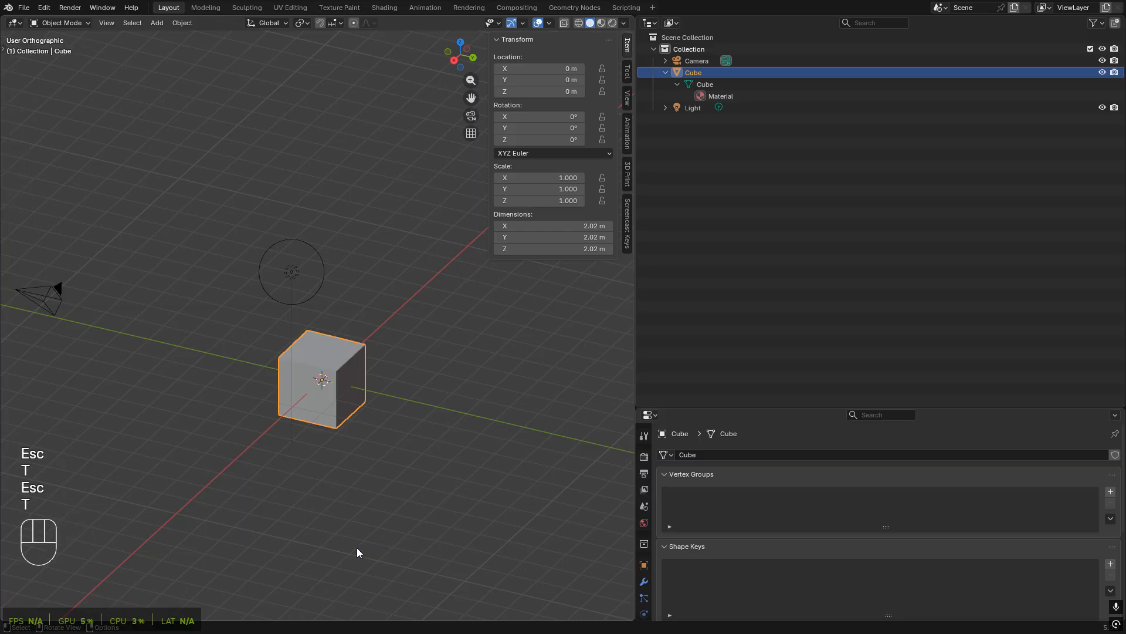
key(r)
key(Escape)
key(s)
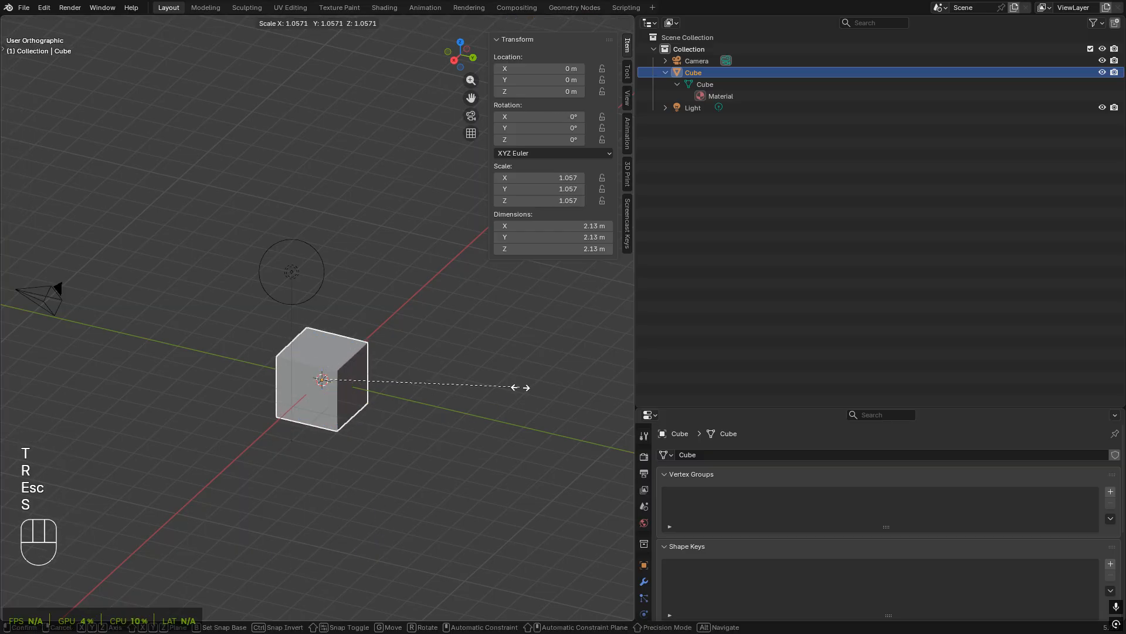
key(Escape)
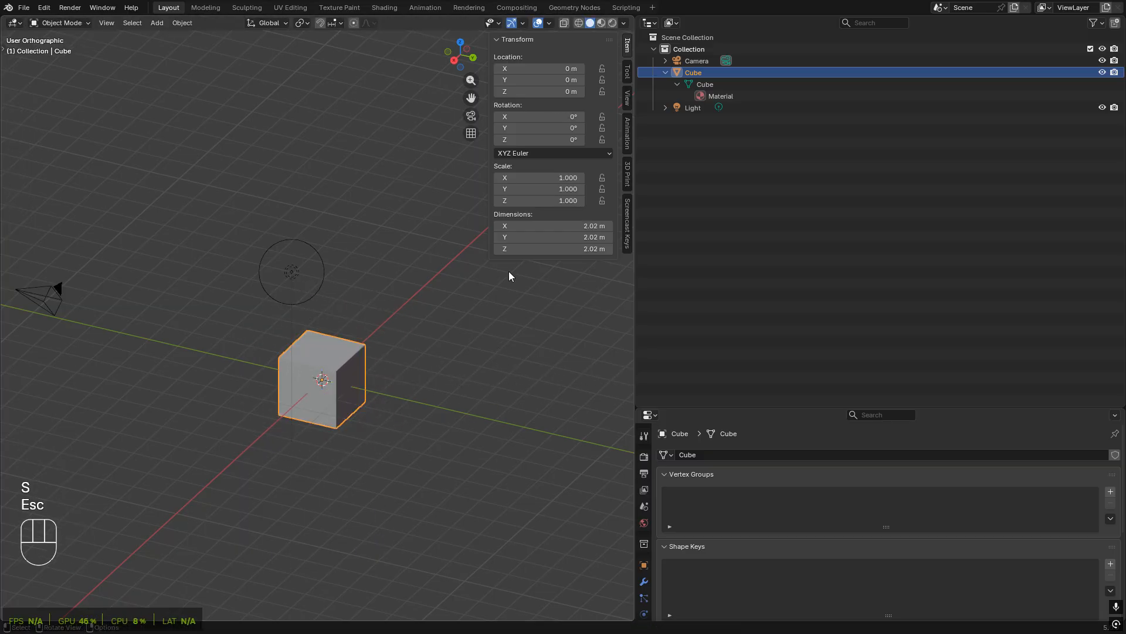
- Set the cube's X location to 3.41 m in its transform properties
drag(546, 68, 510, 69)
drag(540, 69, 586, 68)
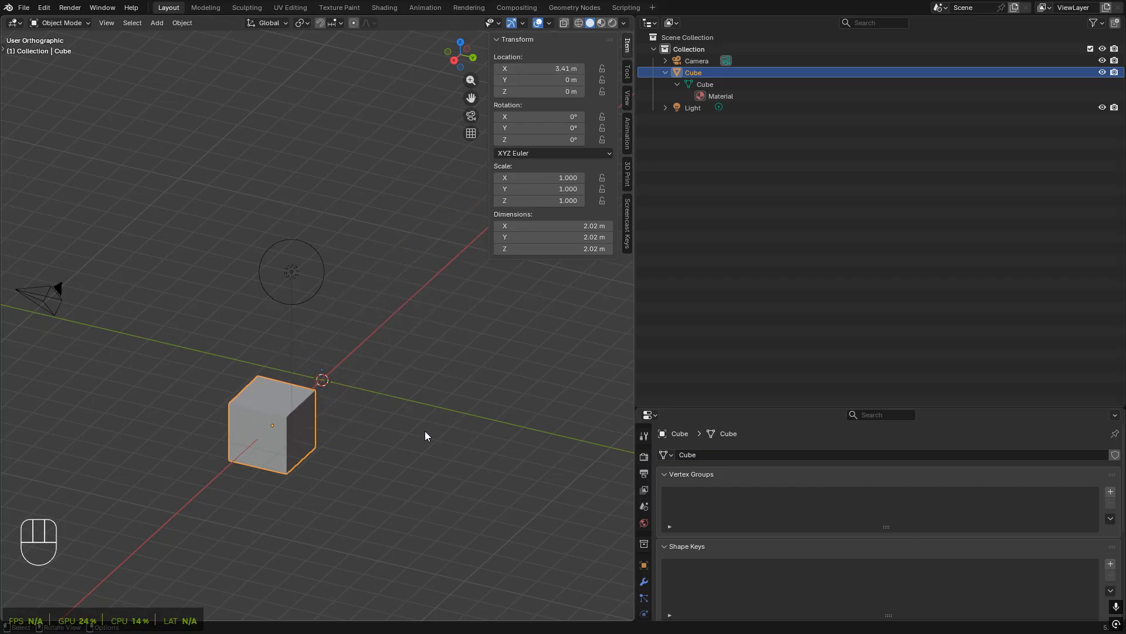
middle_drag(425, 431, 378, 452)
scroll(383, 388, up, 3)
shift+middle_drag(383, 388, 437, 445)
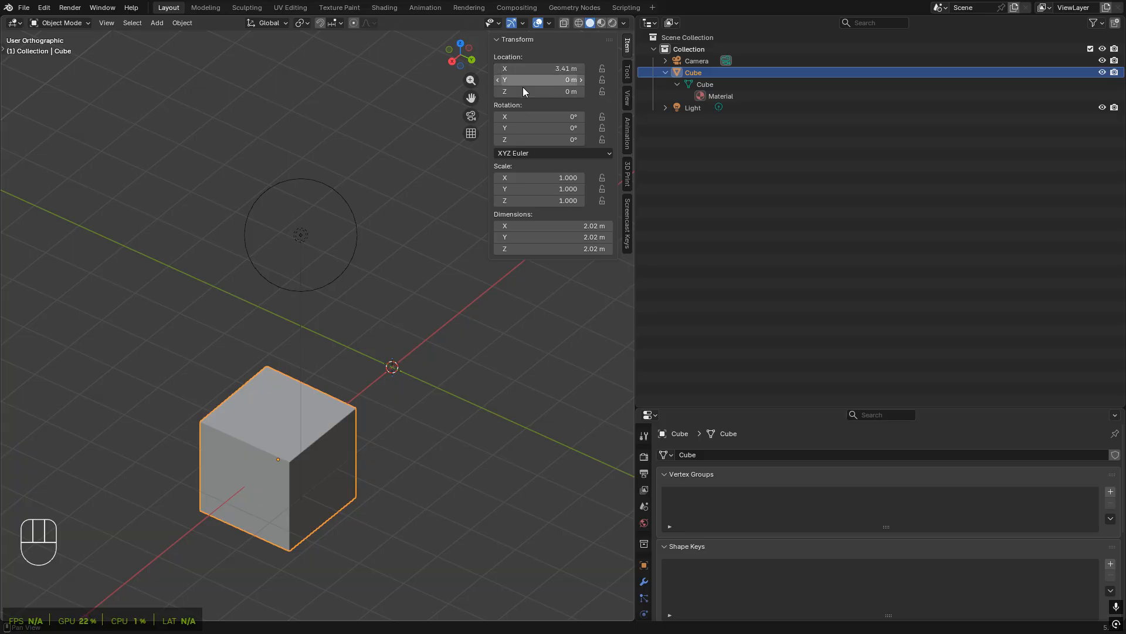
- Deselect the cube and set its Y rotation to 60° in the transform properties
key(alt+a)
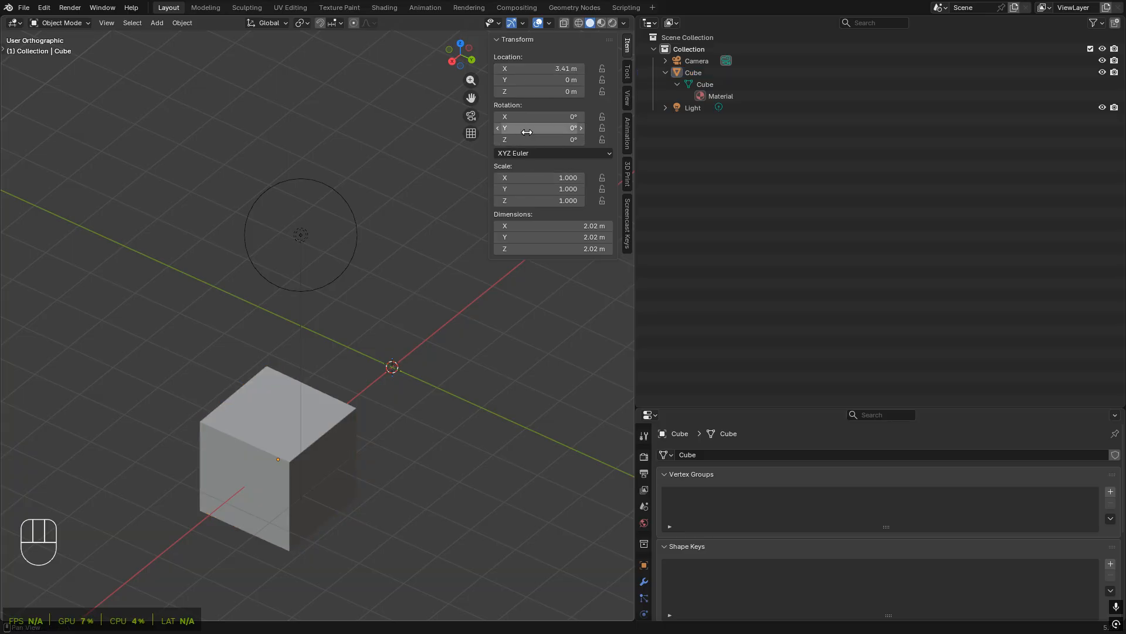
drag(514, 127, 563, 128)
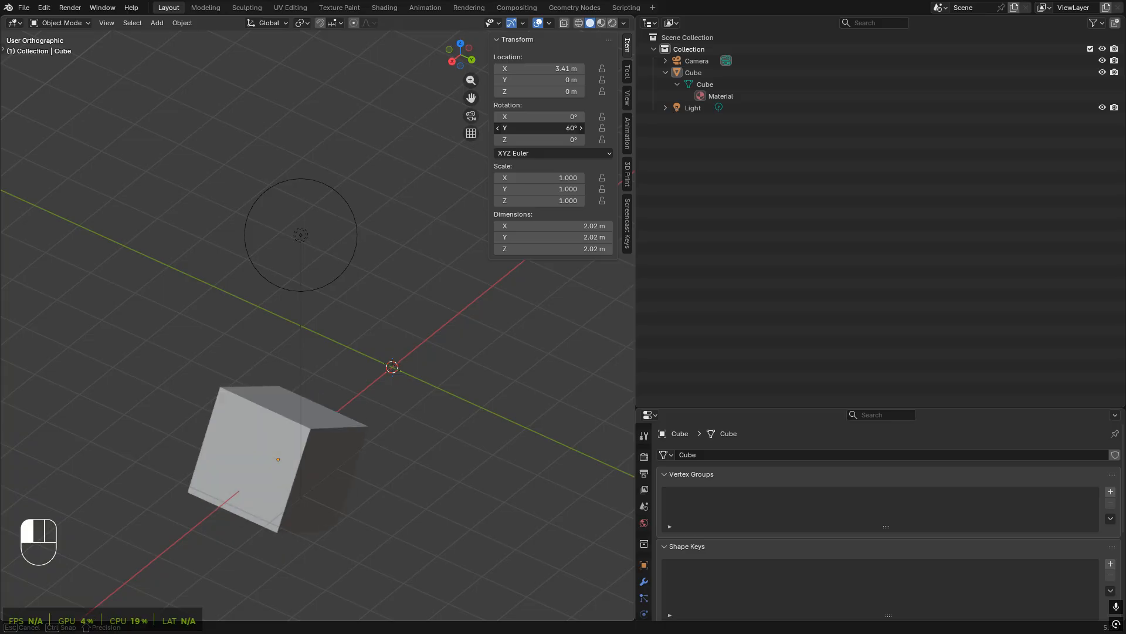
scroll(439, 439, down, 5)
middle_drag(439, 438, 495, 397)
scroll(495, 397, up, 4)
mouse_move(457, 478)
middle_down()
mouse_move(488, 463)
mouse_move(460, 476)
middle_up()
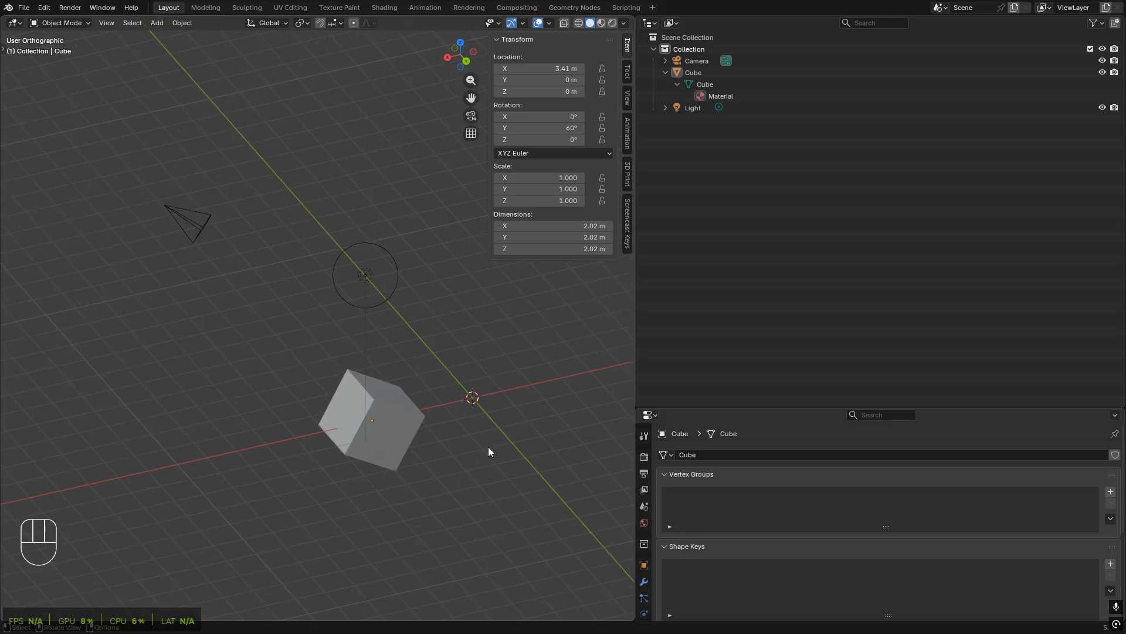
scroll(488, 445, up, 3)
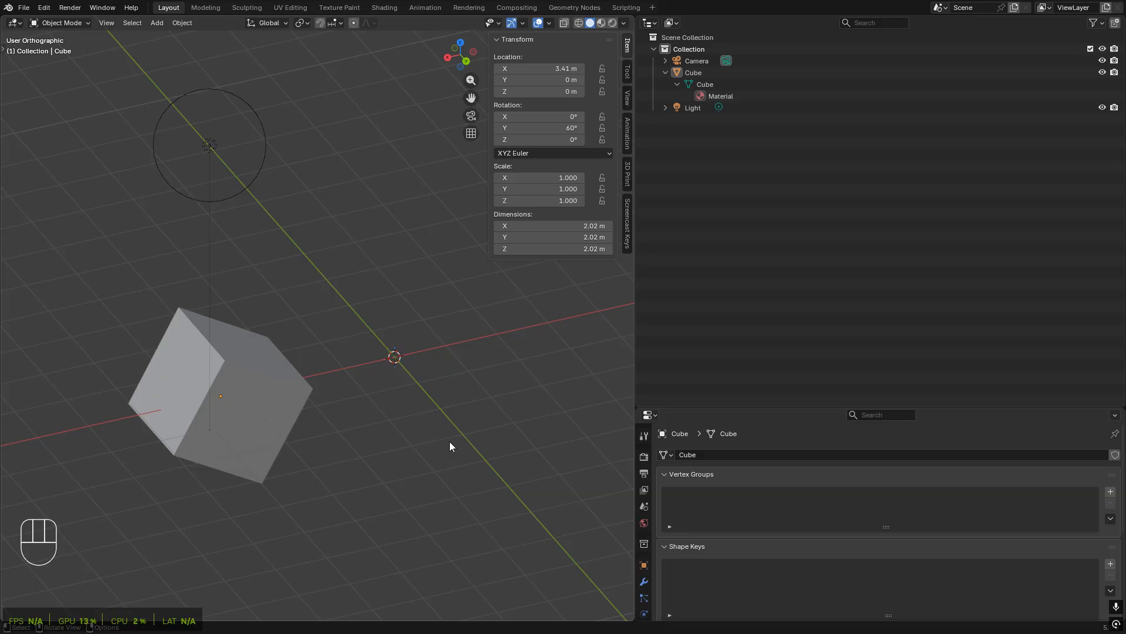
- Widen the 3D viewport by narrowing the Outliner and Properties editors, and select the rotated cube
drag(635, 326, 868, 325)
scroll(575, 336, down, 5)
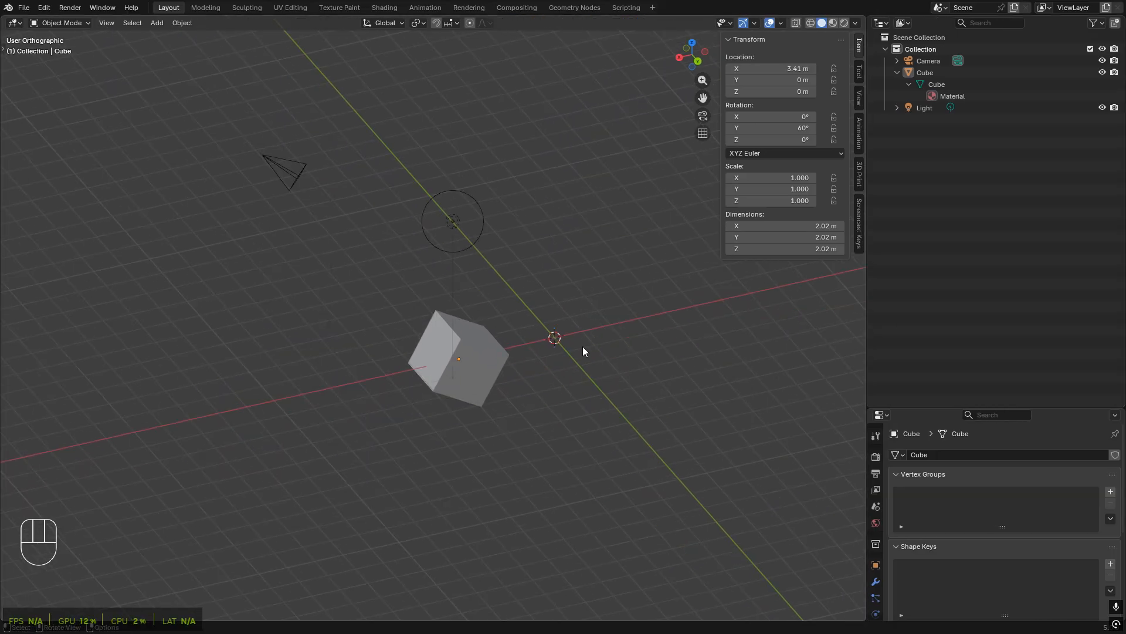
middle_drag(609, 331, 516, 362)
scroll(427, 342, up, 3)
shift+middle_drag(347, 393, 406, 344)
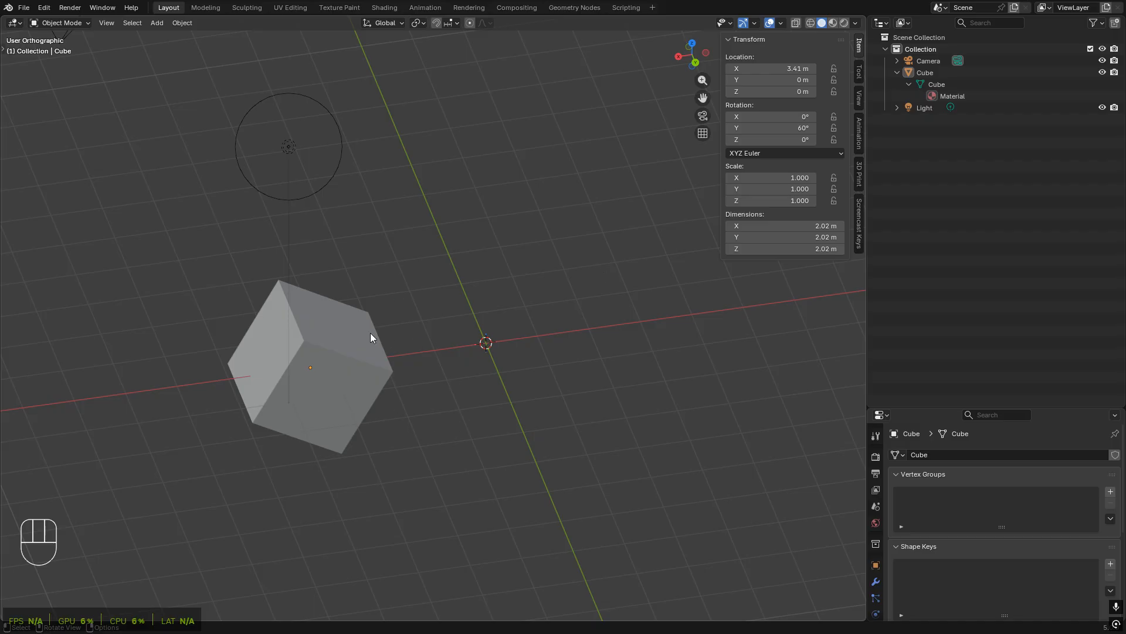
click(352, 351)
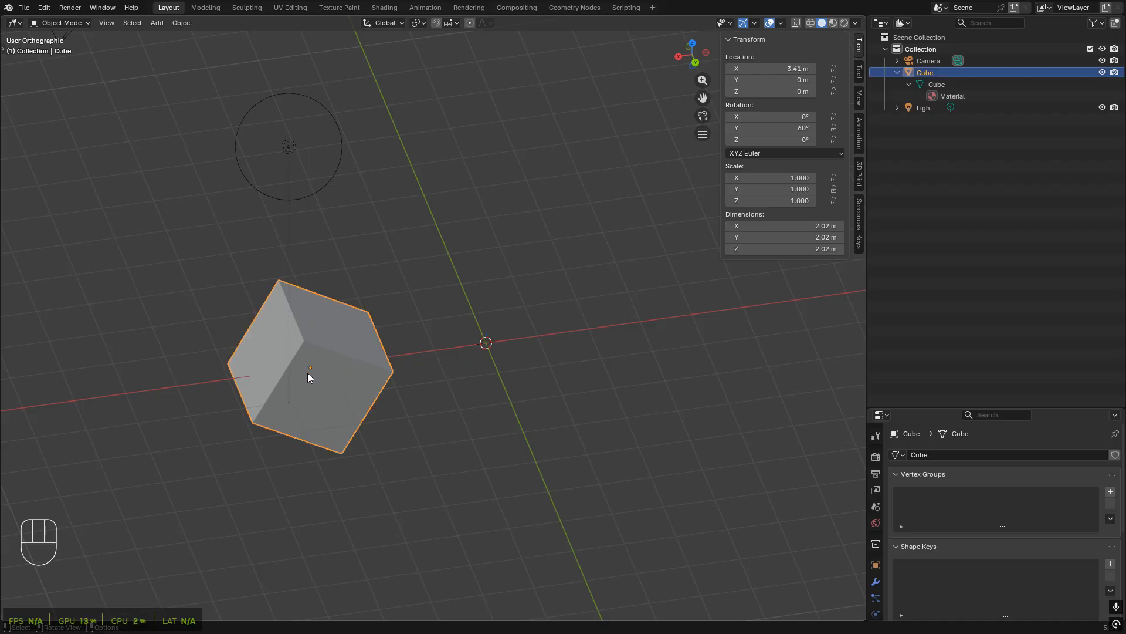
- Select the light, the camera and the cube in turn to compare where each object sits in the scene
click(328, 139)
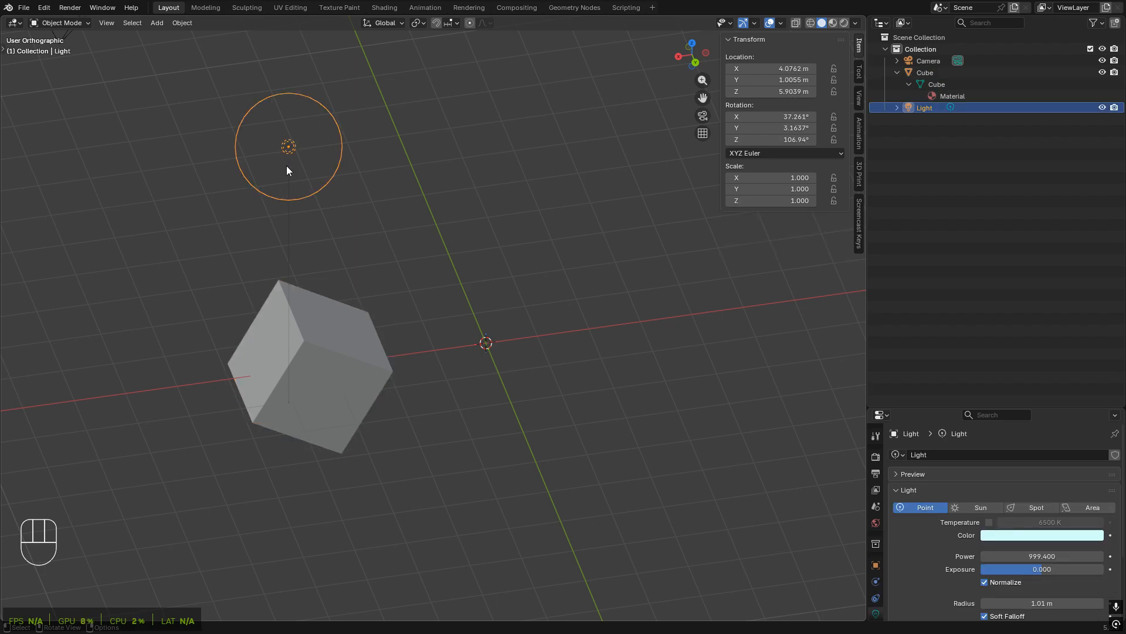
shift+middle_drag(312, 182, 576, 340)
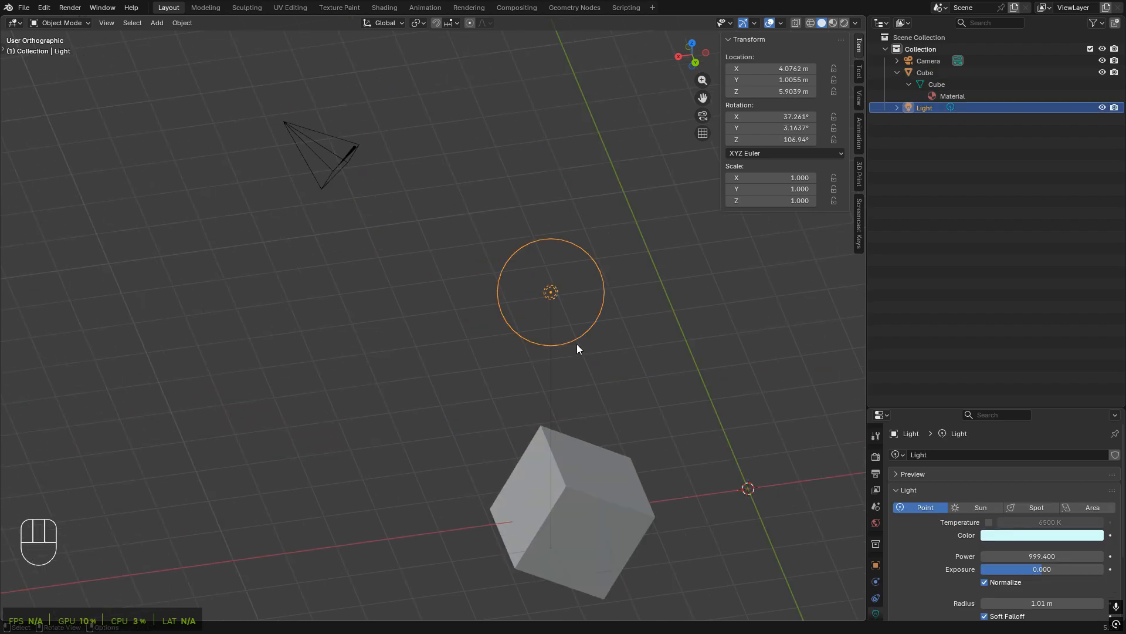
scroll(576, 344, down, 3)
click(417, 226)
shift+middle_drag(402, 216, 386, 292)
scroll(386, 292, up, 6)
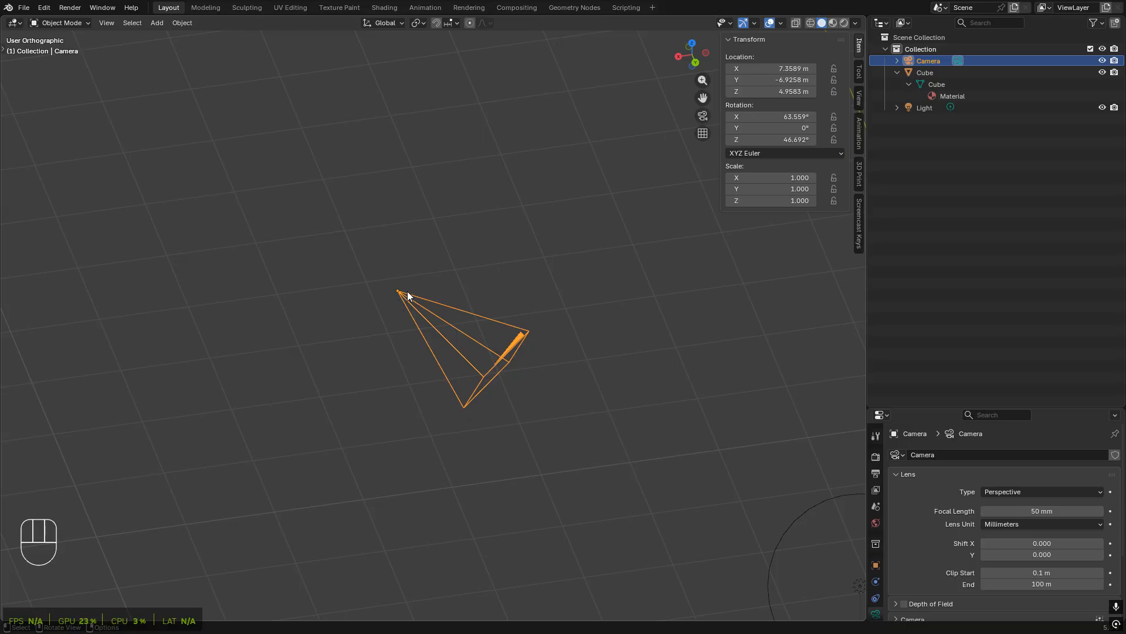
scroll(412, 288, down, 6)
shift+middle_drag(627, 440, 378, 301)
scroll(360, 323, up, 4)
click(368, 420)
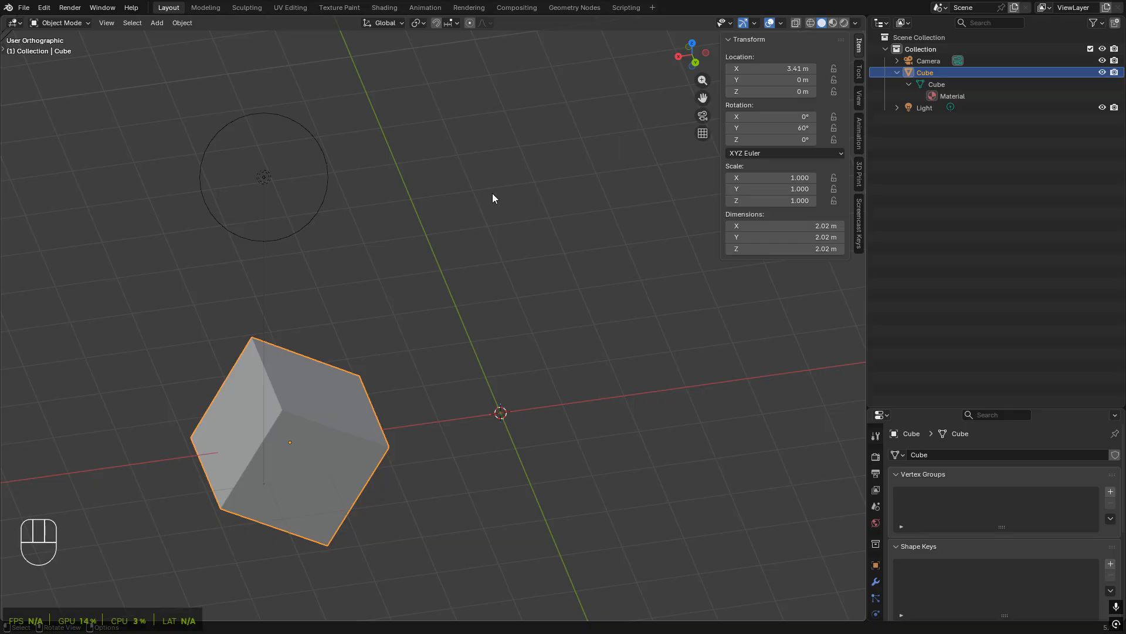
- Check the transform orientation setting and view the rotated cube against the global grid axes from several angles
click(396, 25)
middle_drag(429, 506, 420, 412)
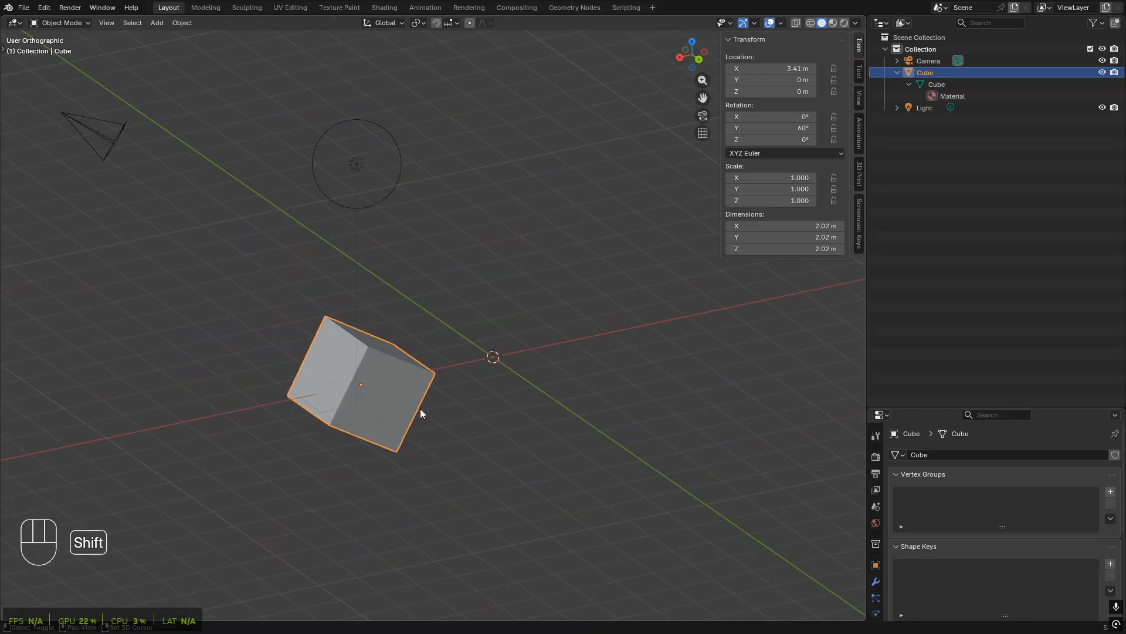
scroll(387, 424, up, 4)
scroll(492, 431, down, 5)
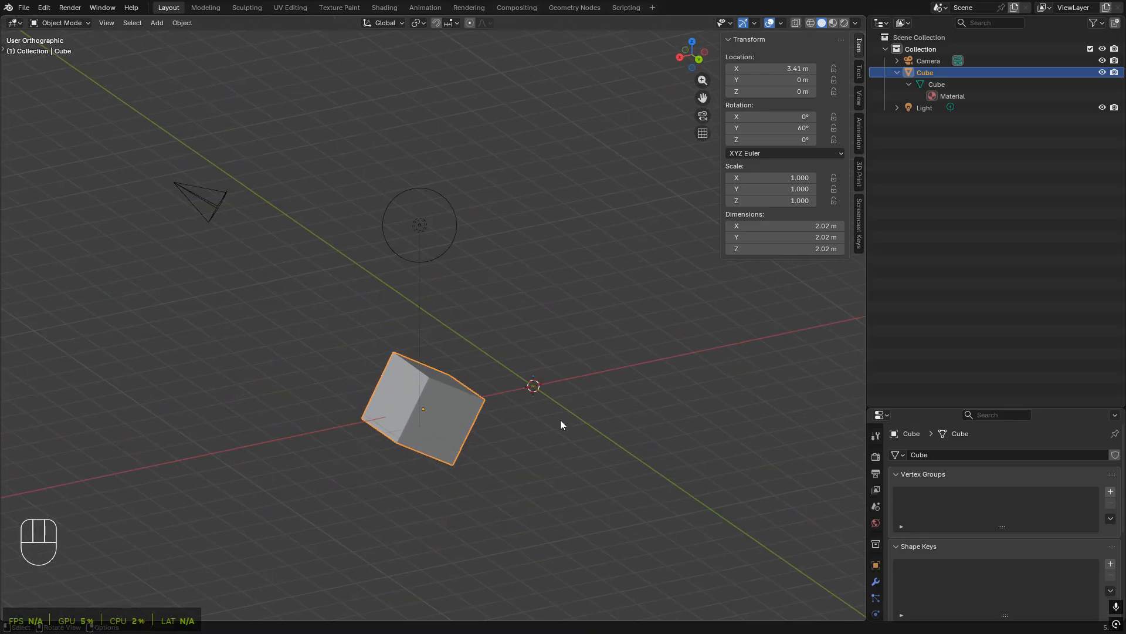
middle_drag(561, 421, 573, 458)
middle_drag(447, 485, 464, 431)
scroll(464, 431, up, 3)
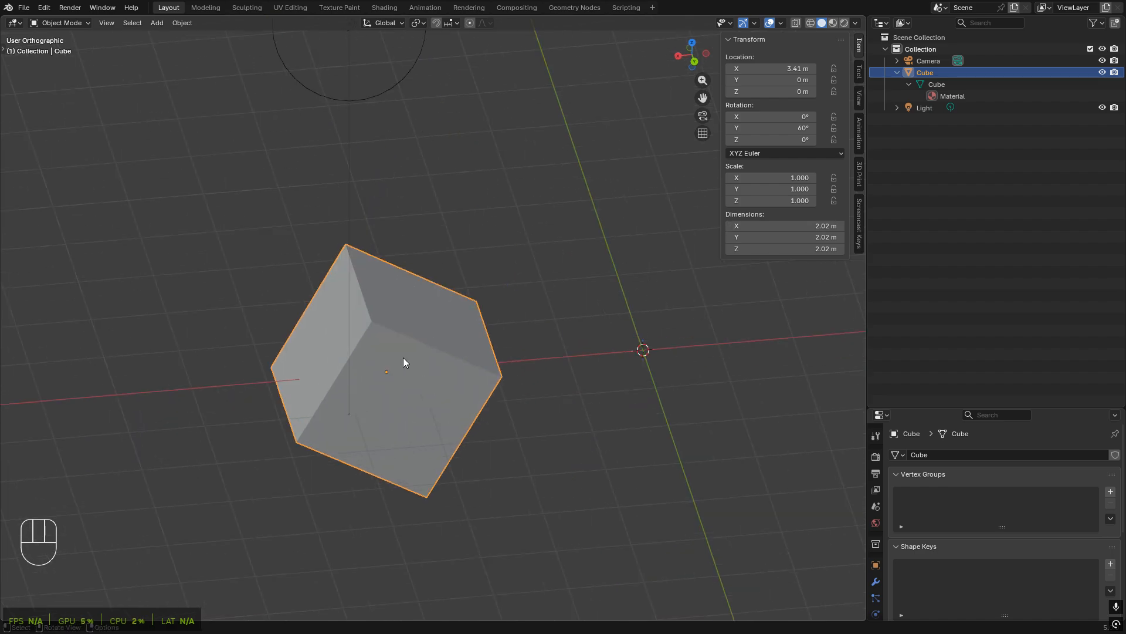
scroll(889, 477, down, 1)
- Make the Properties editor taller and expand the Visibility and Viewport Display settings in the cube's object properties
drag(901, 408, 903, 175)
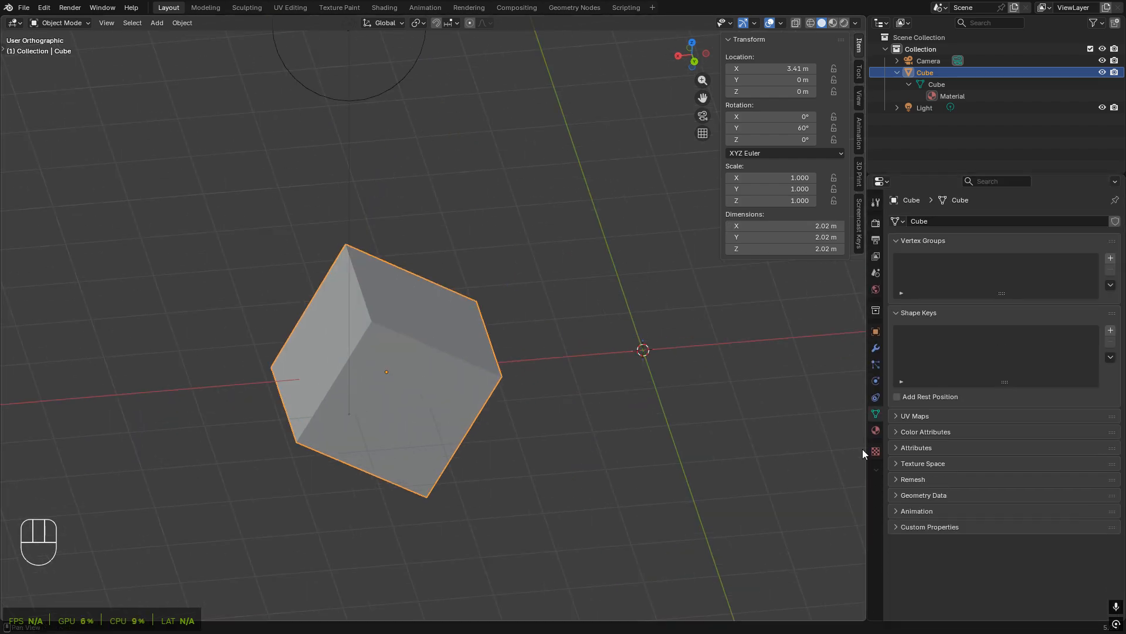
click(876, 331)
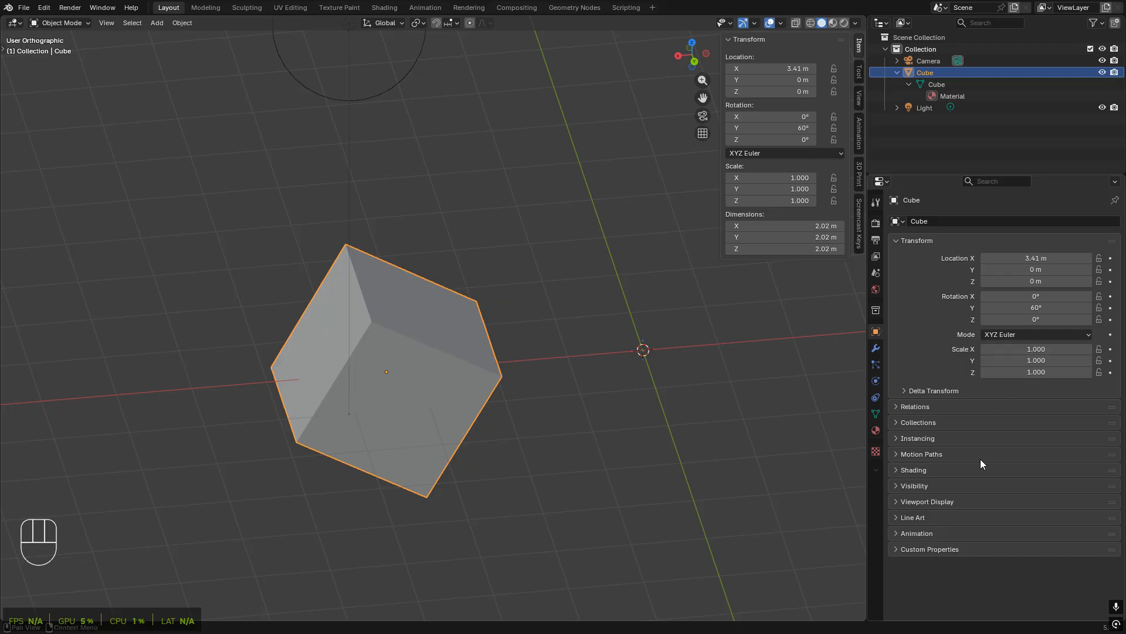
click(923, 486)
scroll(927, 492, down, 4)
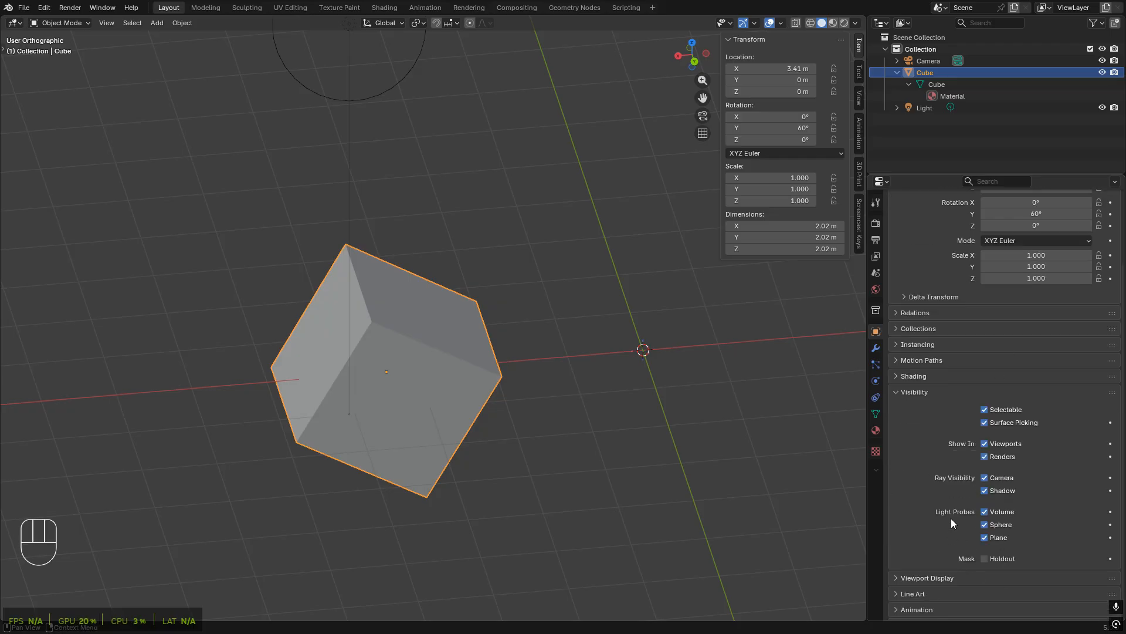
click(923, 578)
scroll(931, 504, down, 6)
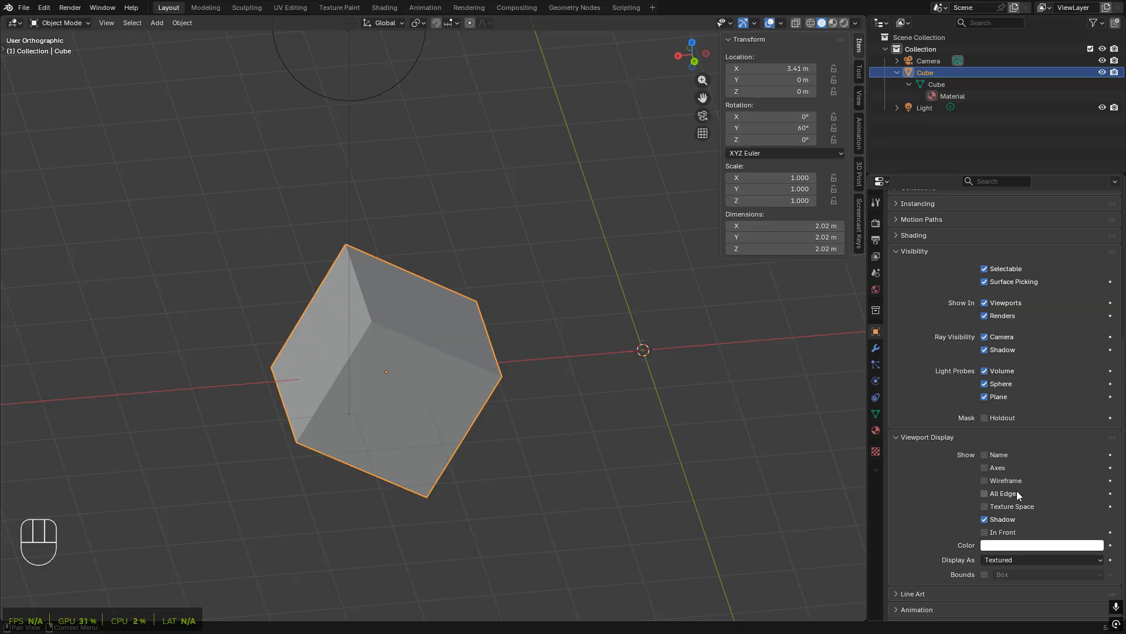
- Enable the Axes display for the cube, checking it with the cube deselected and reselected
click(1006, 468)
click(554, 458)
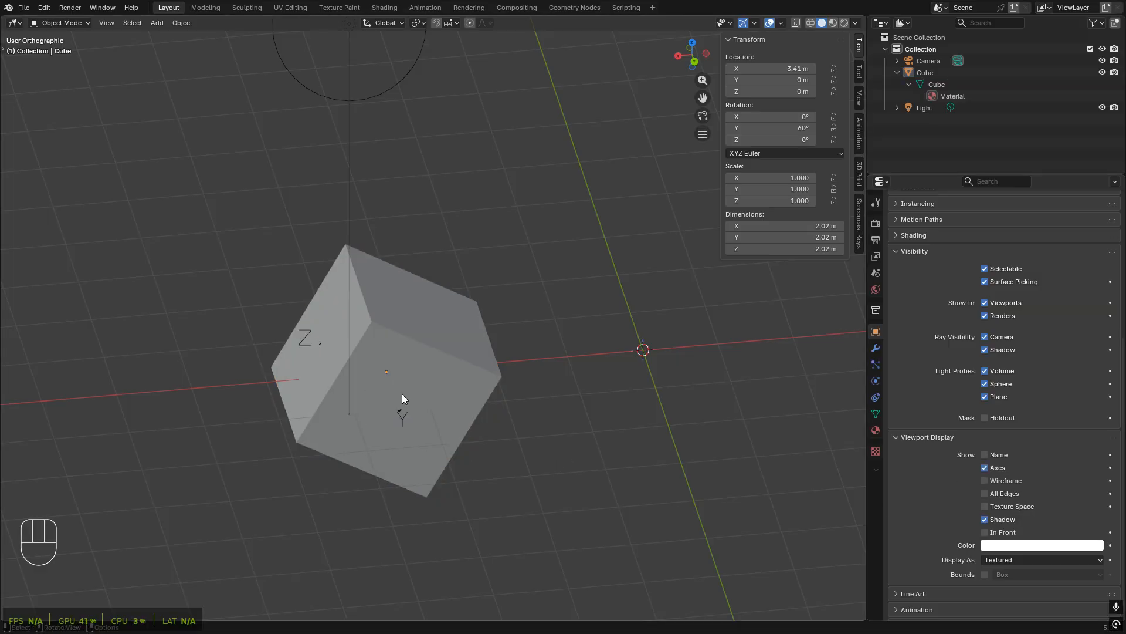
click(403, 409)
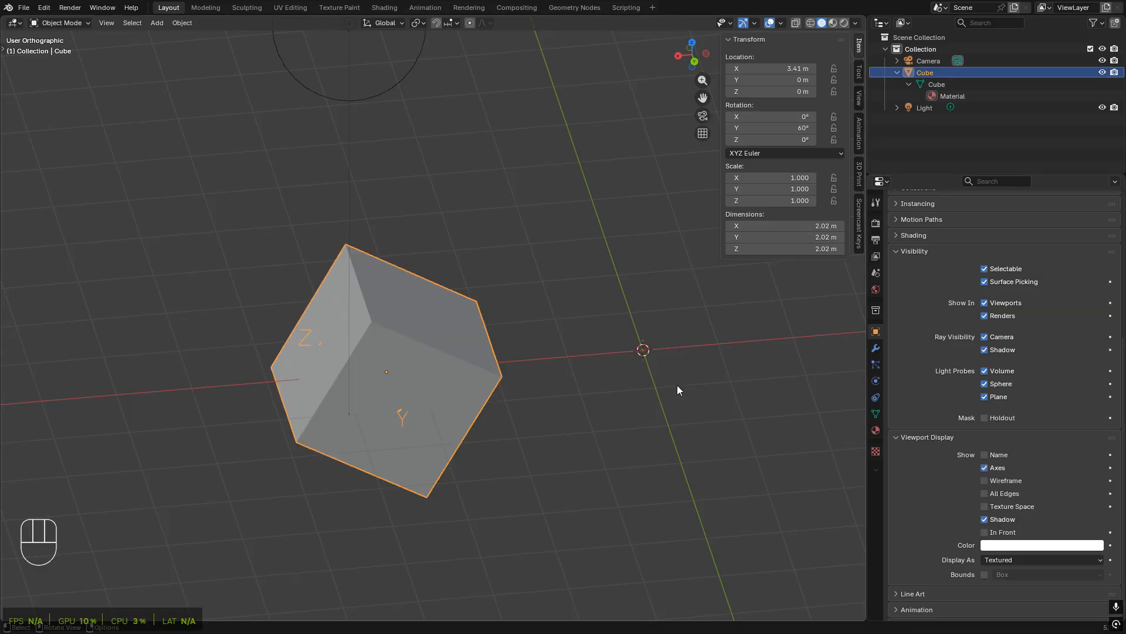
- Scale the cube's entire mesh down in Edit Mode to about 0.813 m per side and return to Object Mode
key(s)
key(Escape)
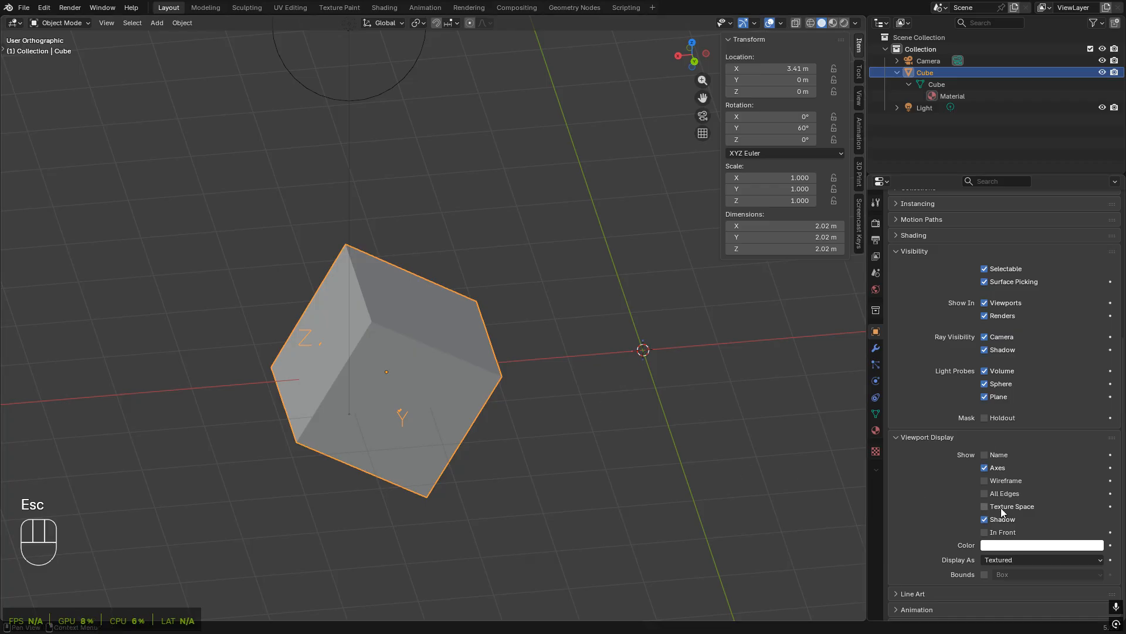
key(Tab)
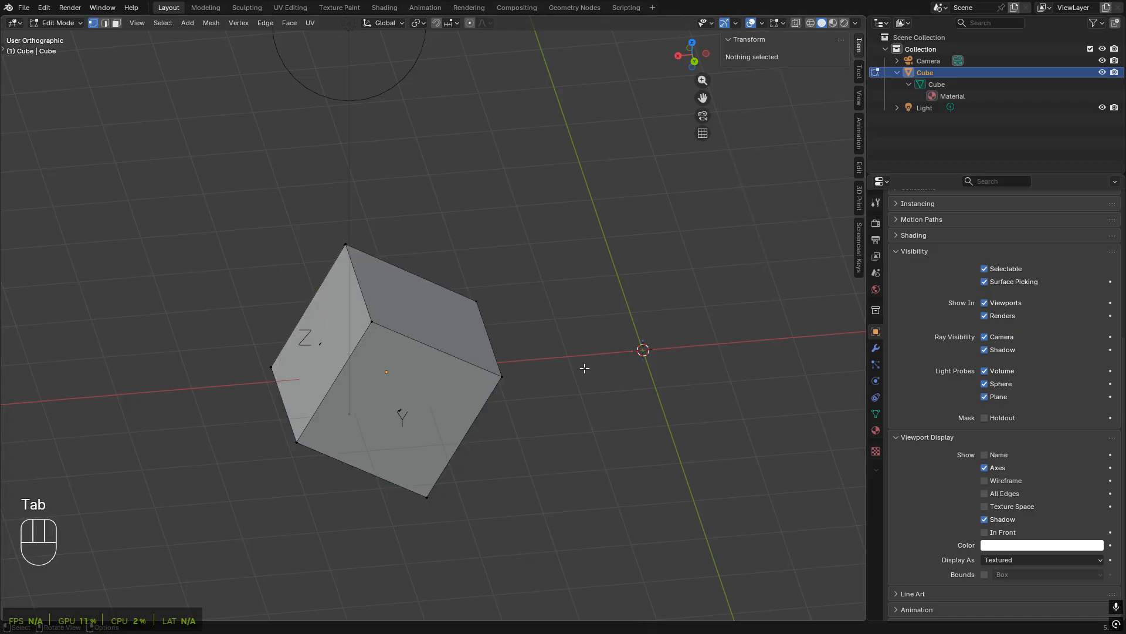
key(a)
key(s)
click(551, 383)
key(Tab)
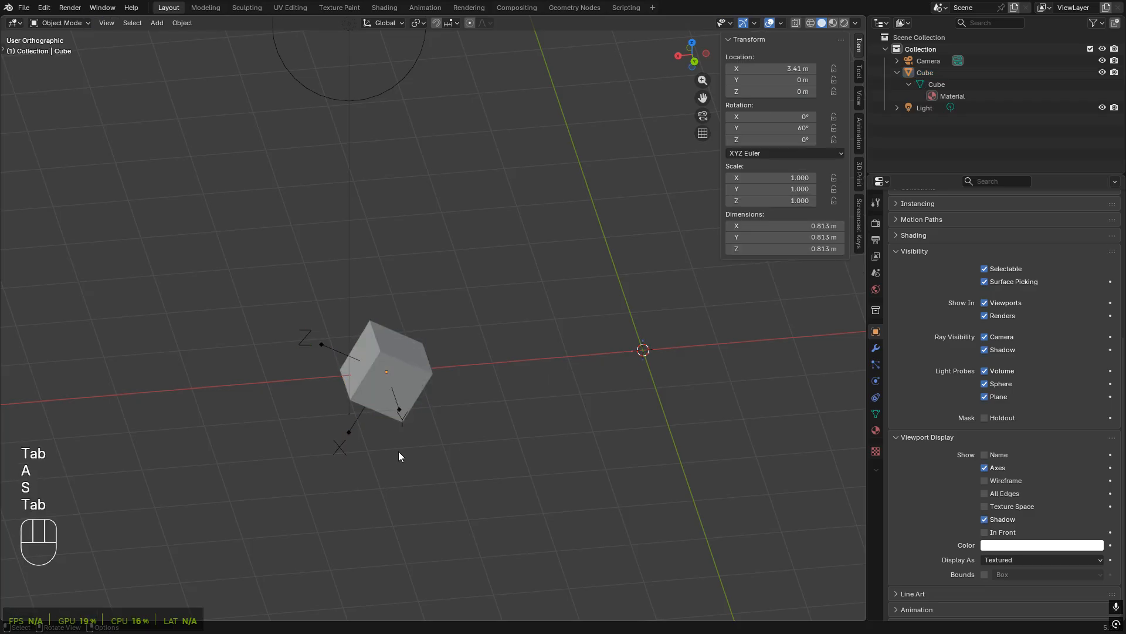
- Select the smaller cube and examine how its local axes are tilted relative to the global axes
middle_drag(398, 452, 380, 380)
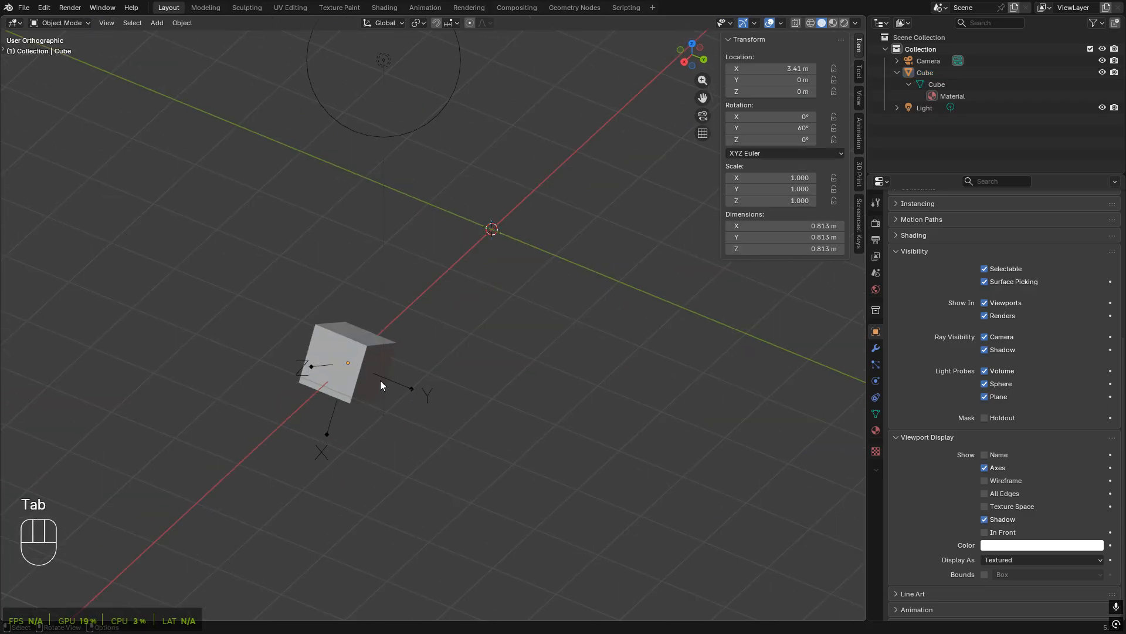
scroll(352, 381, up, 3)
click(354, 384)
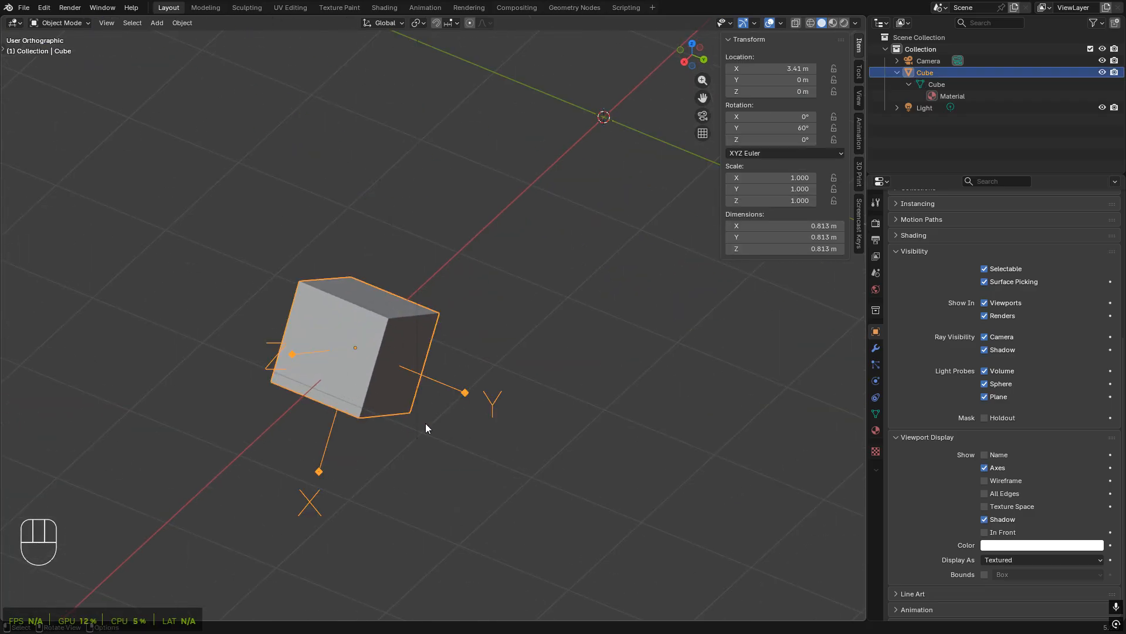
middle_drag(425, 423, 284, 423)
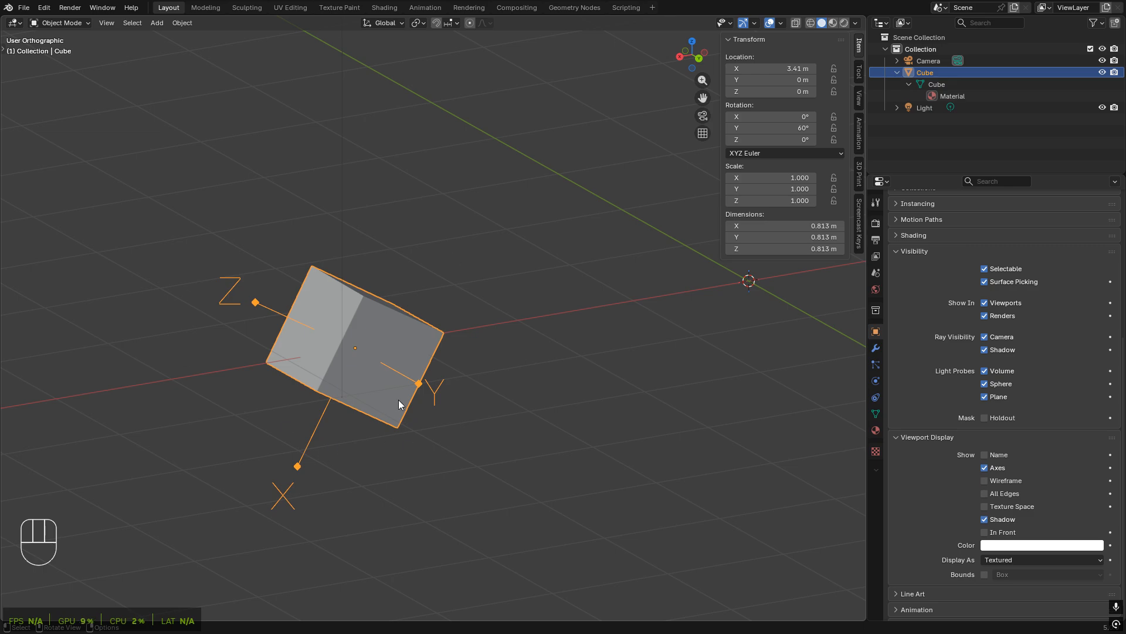
scroll(411, 376, down, 5)
shift+middle_drag(493, 354, 505, 361)
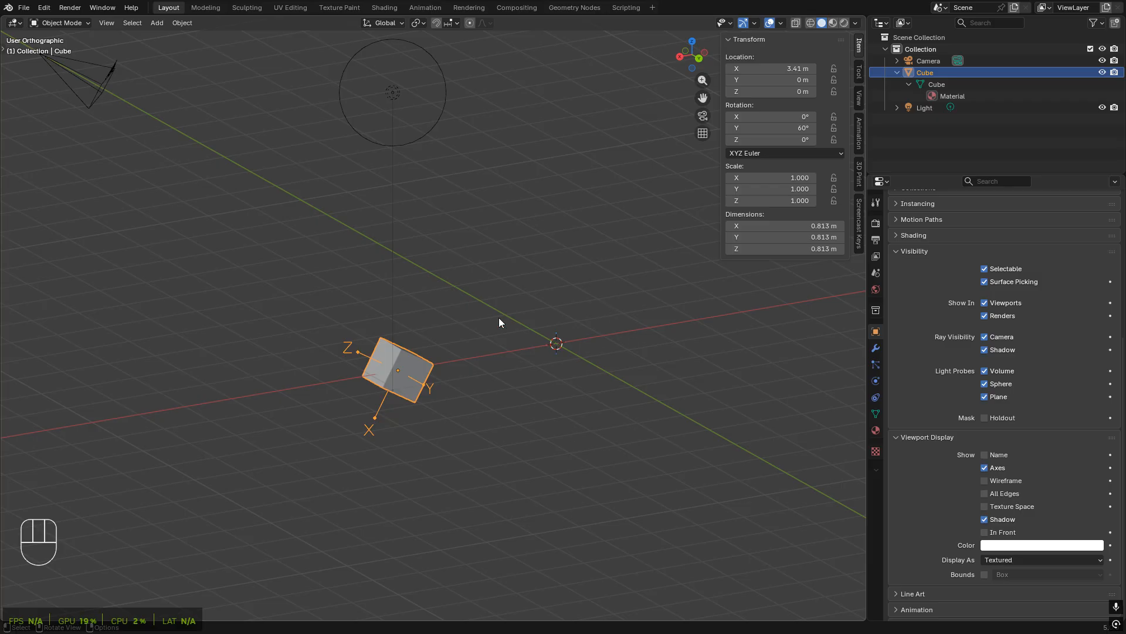
scroll(345, 376, up, 2)
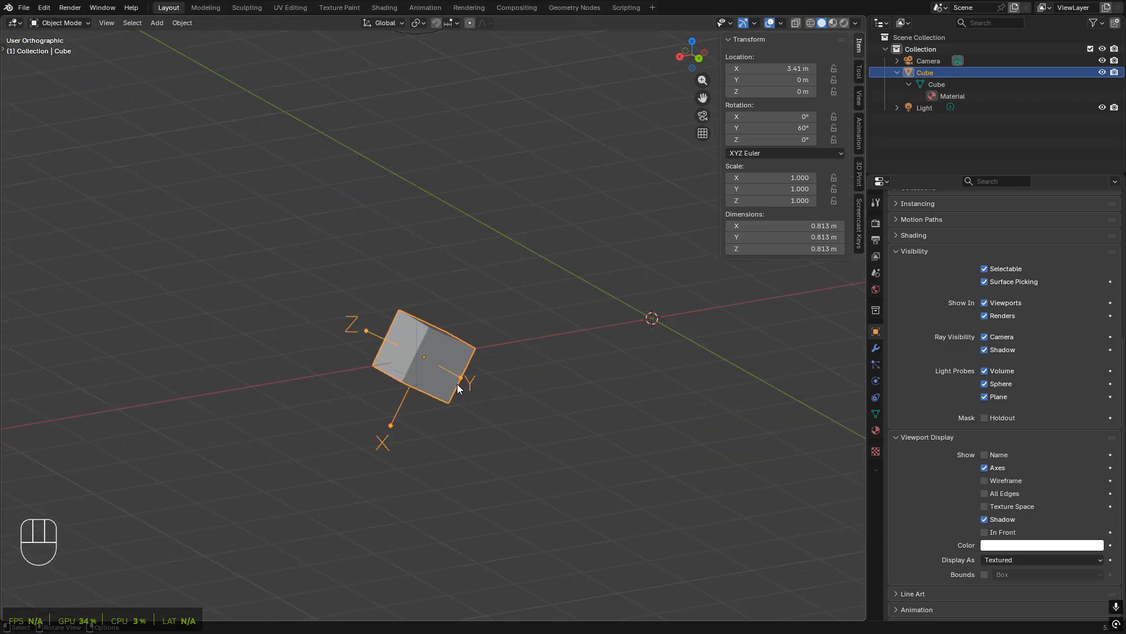
scroll(460, 347, down, 2)
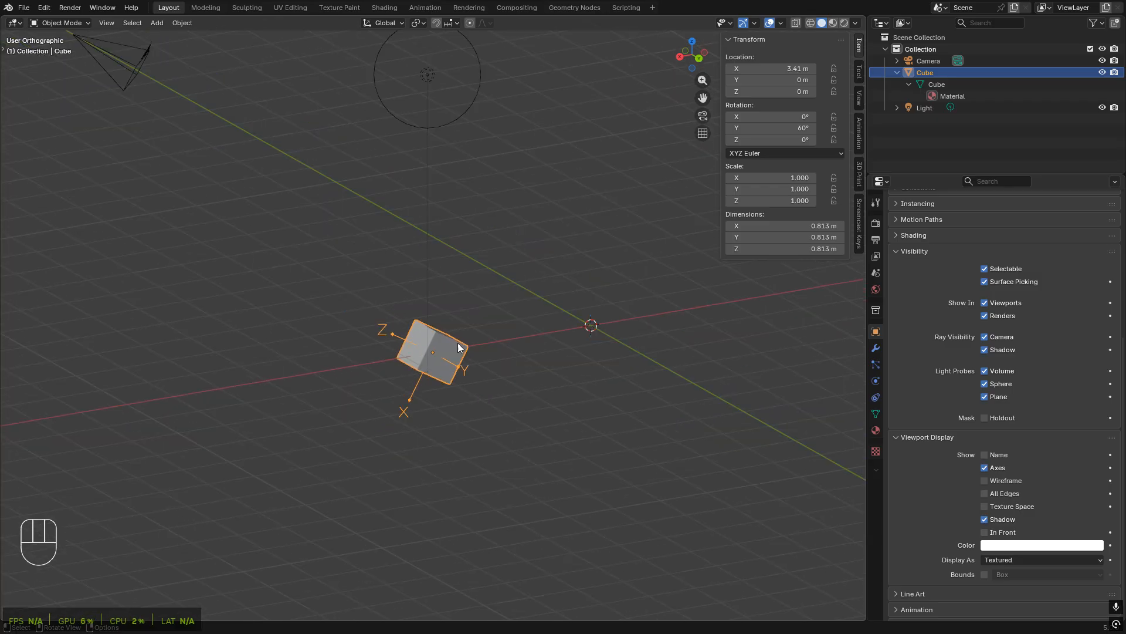
middle_drag(513, 313, 468, 372)
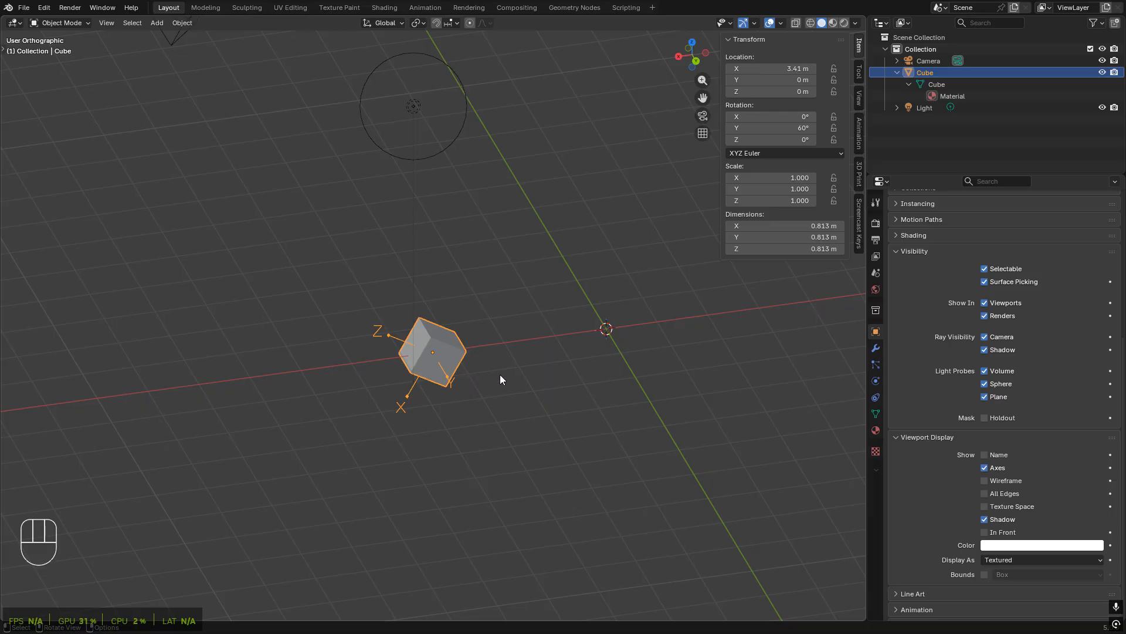
- Try moving the cube freely in the viewport, cancel the move, and deselect and reselect the cube
key(g)
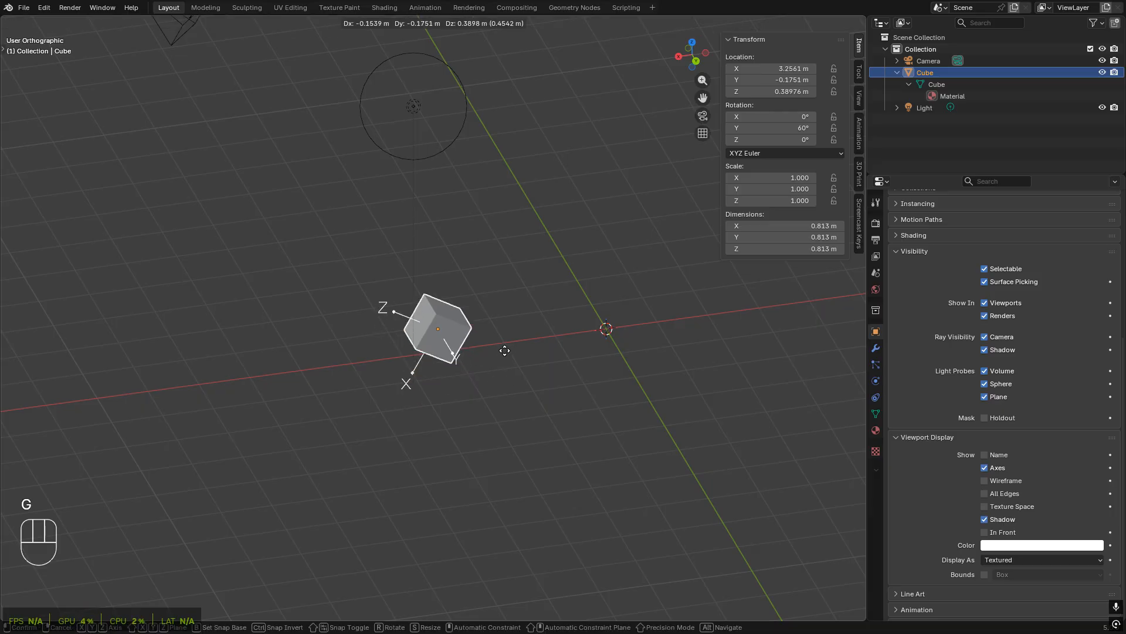
key(Escape)
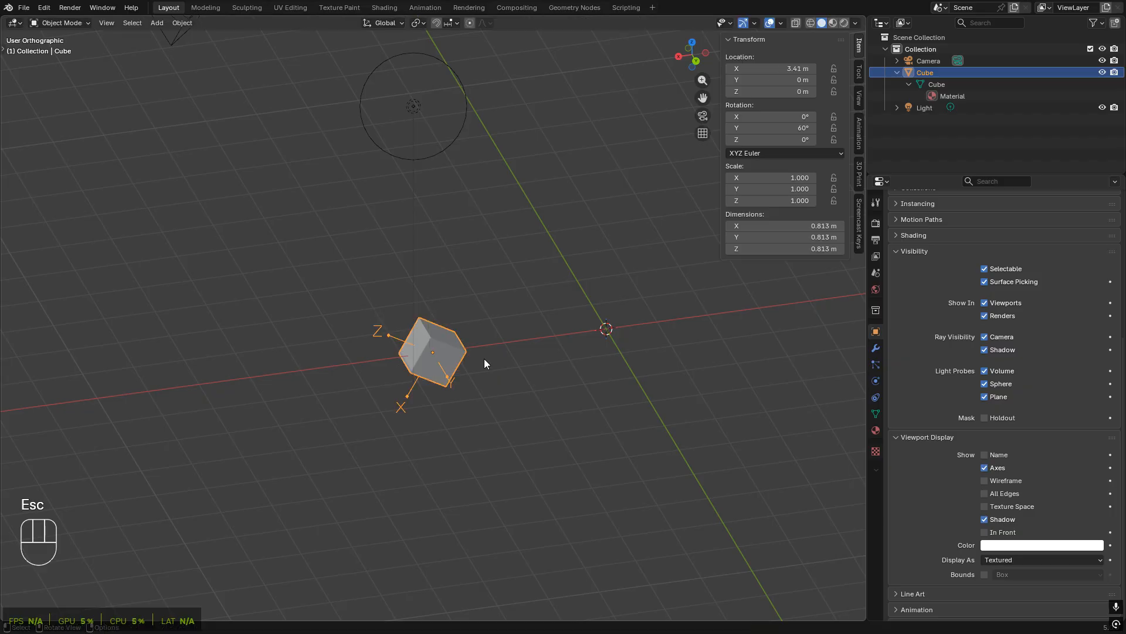
click(548, 379)
scroll(475, 381, up, 3)
click(414, 349)
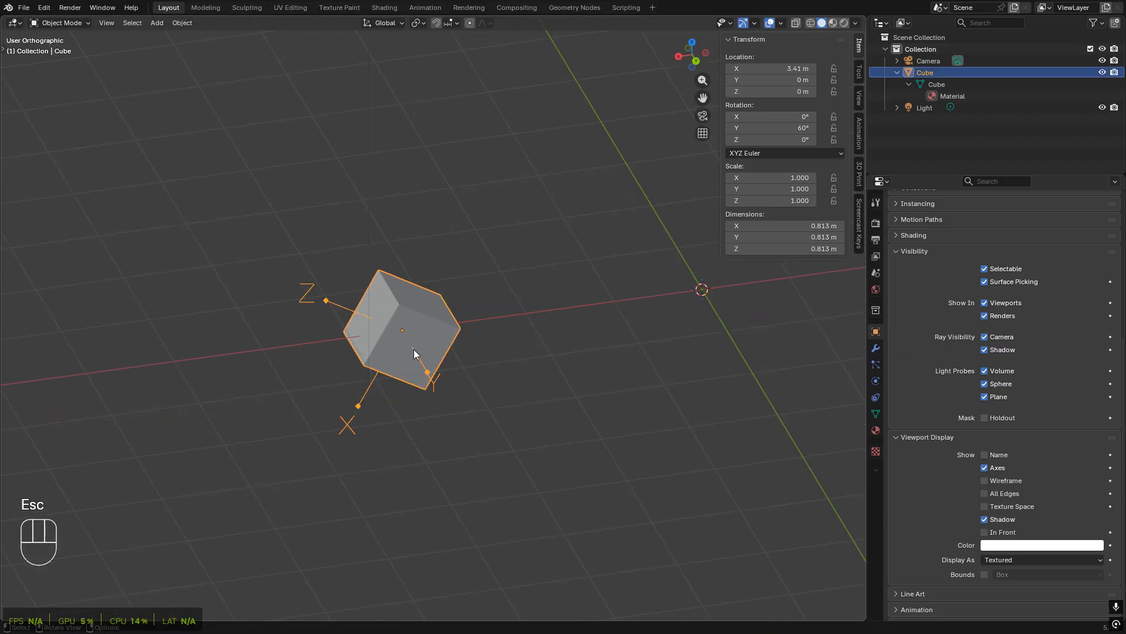
middle_drag(497, 346, 557, 354)
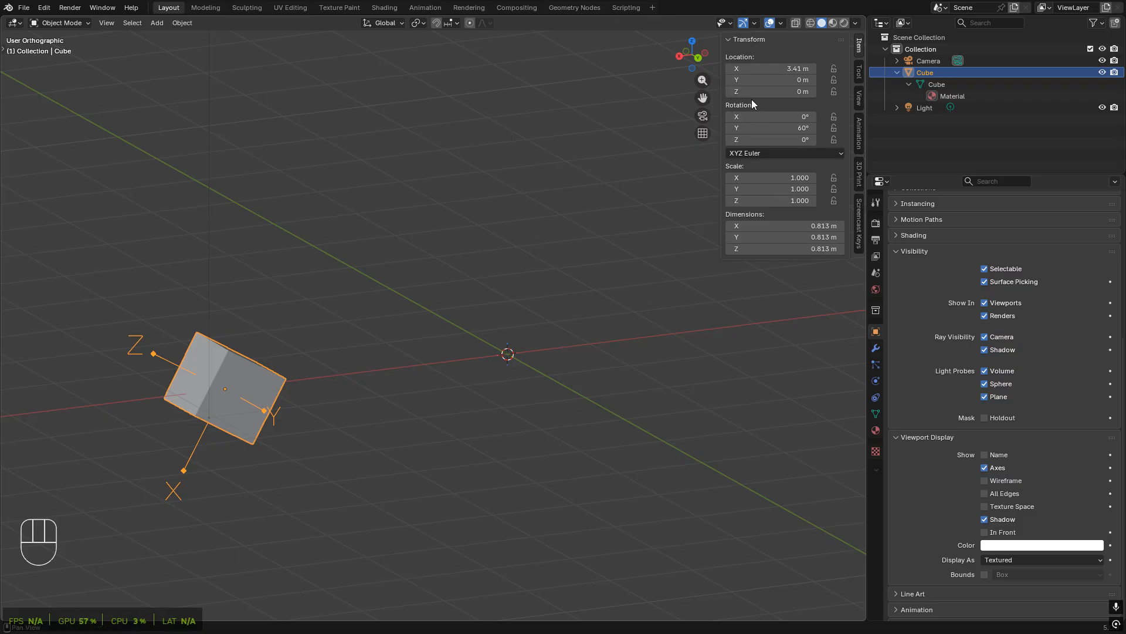
- Try a Z location of 1.6 m for the cube in its transform properties and undo the change
drag(763, 92, 1062, 91)
mouse_move(771, 92)
mouse_down()
mouse_move(821, 91)
mouse_move(739, 92)
mouse_move(815, 91)
mouse_move(786, 91)
mouse_up()
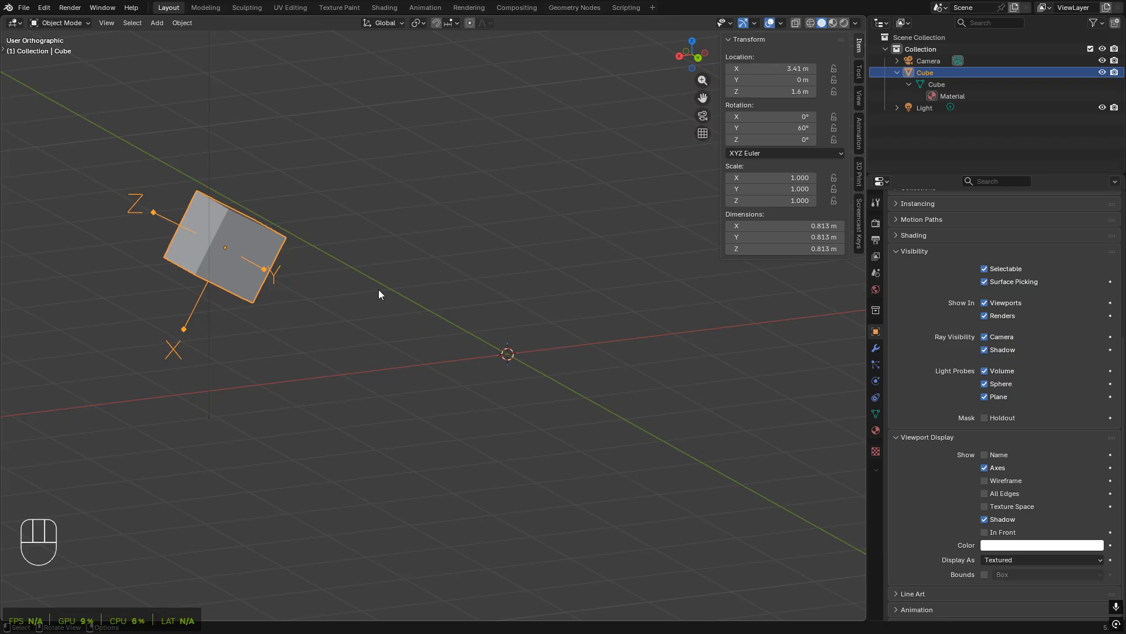
click(355, 327)
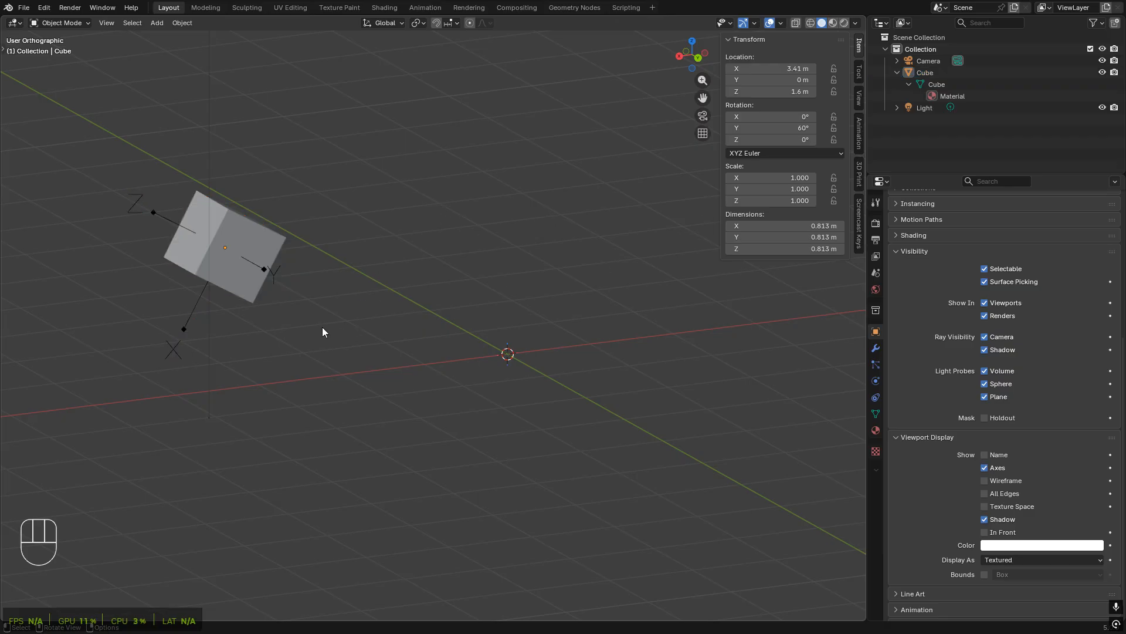
key(ctrl+z)
key(ctrl+z)
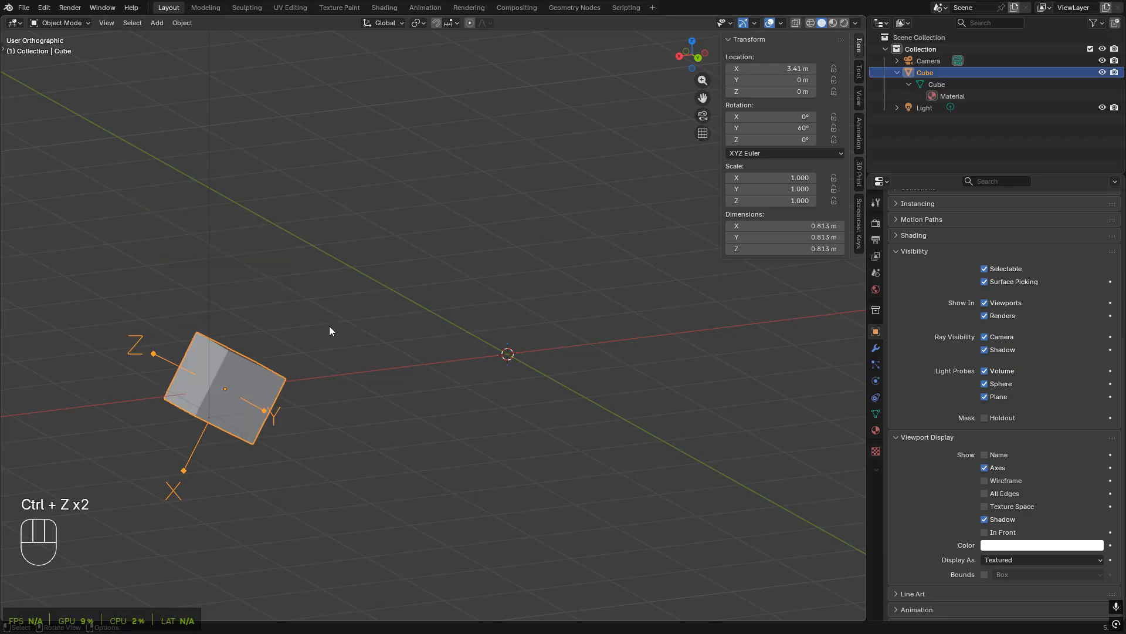
- Examine the directions of the cube's own X, Y and Z axes up close from different angles
middle_drag(343, 347, 428, 424)
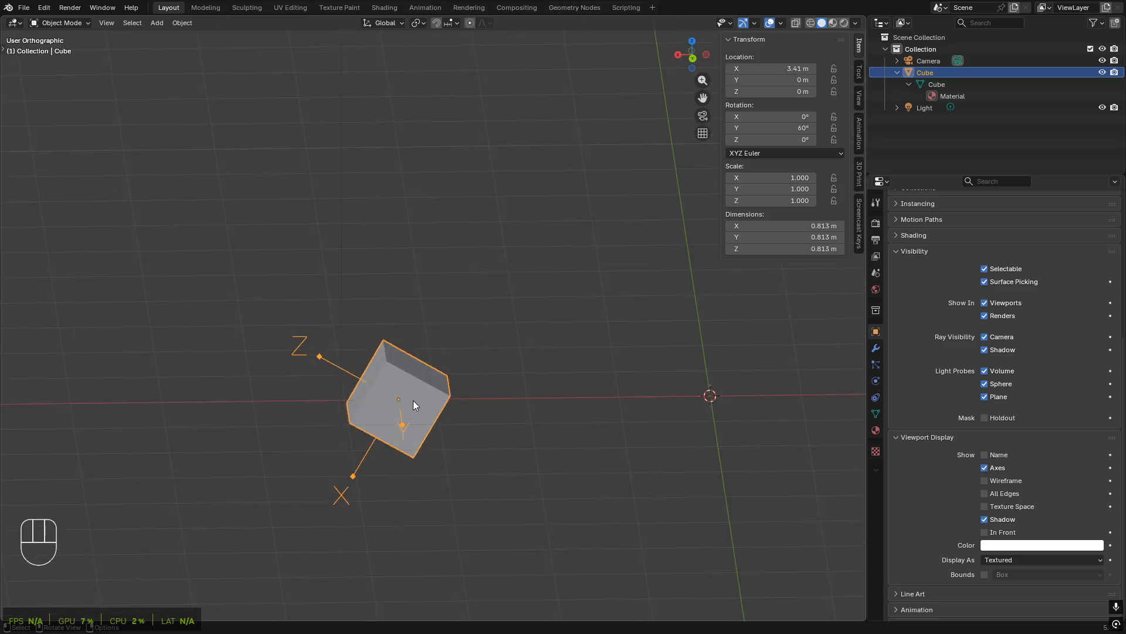
middle_drag(427, 388, 498, 374)
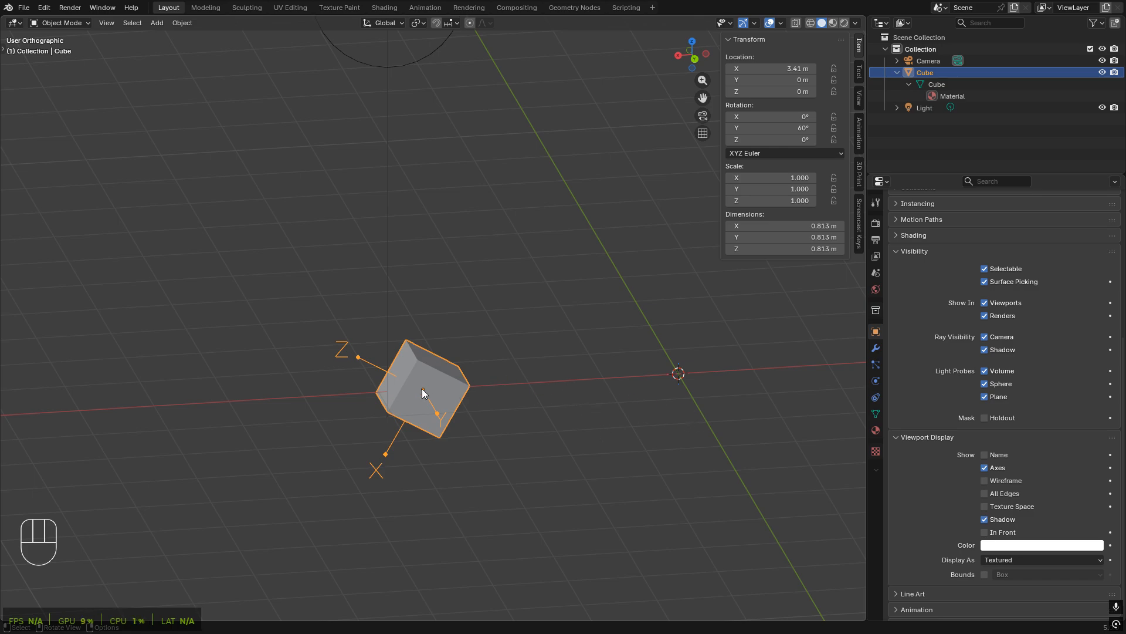
middle_drag(427, 404, 434, 382)
scroll(434, 390, up, 3)
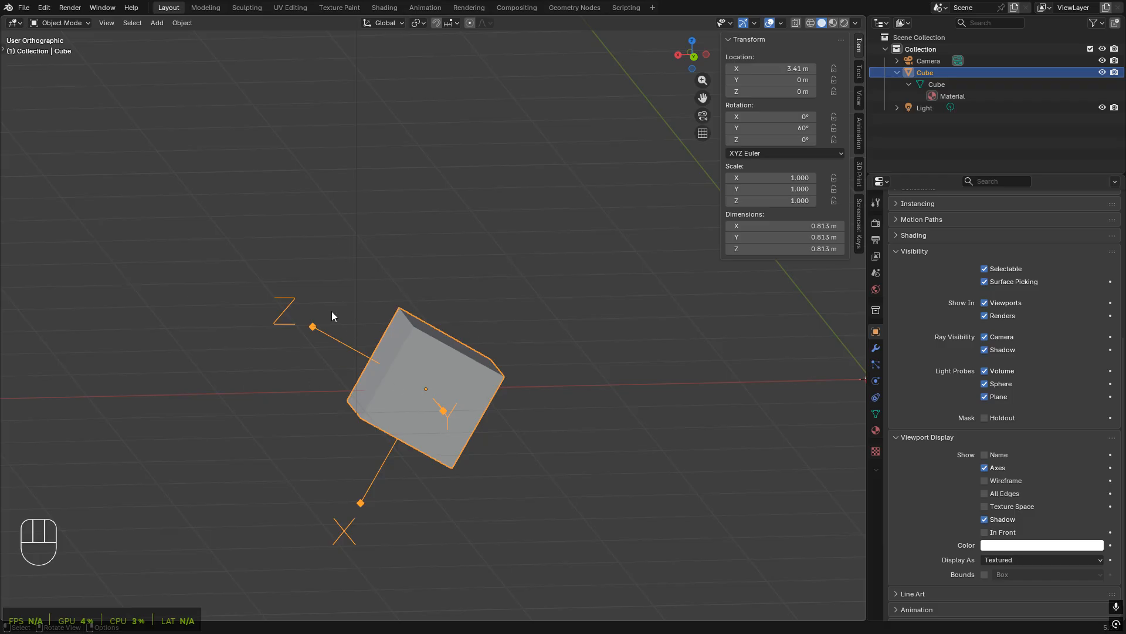
middle_drag(332, 315, 395, 254)
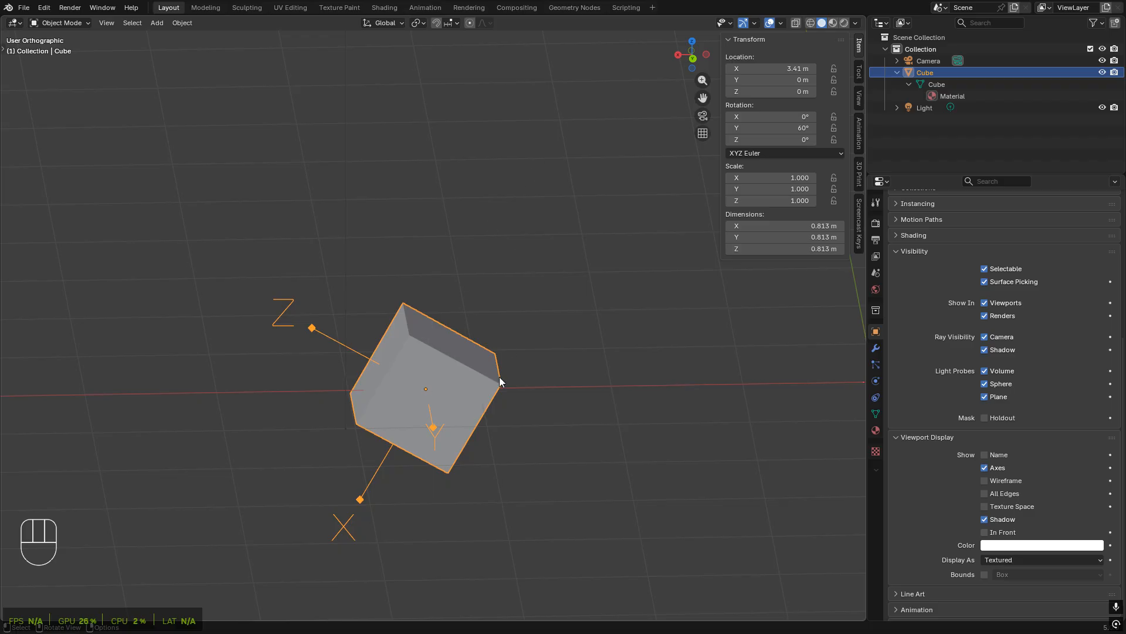
middle_drag(500, 381, 352, 433)
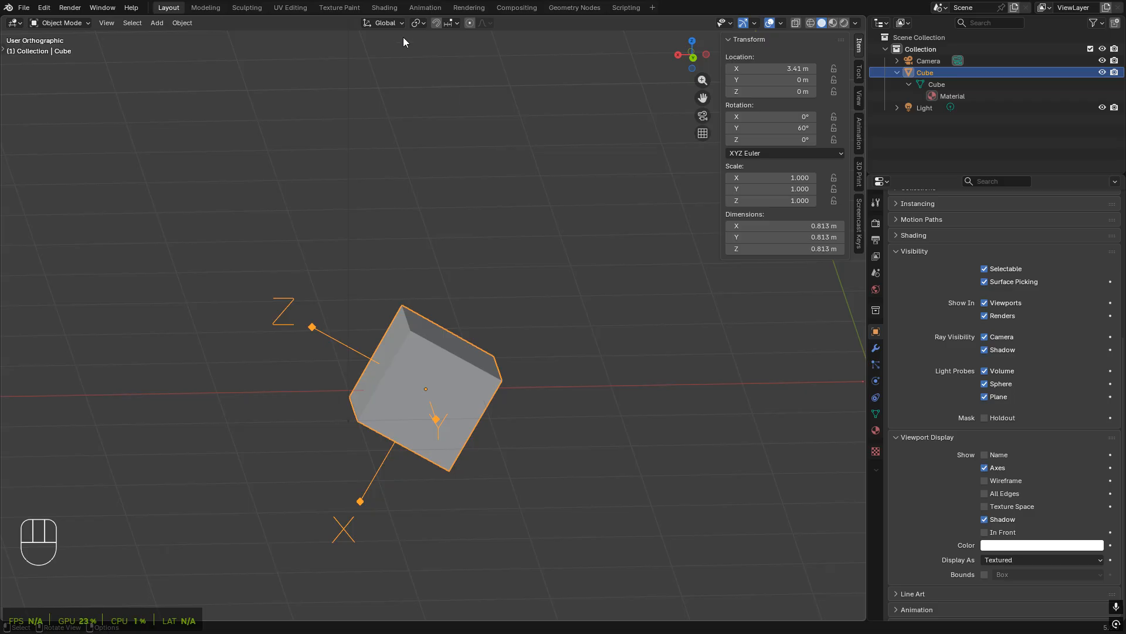
- Set the transform orientation to Local, try moving the cube along its local X axis, and cancel the move
click(375, 23)
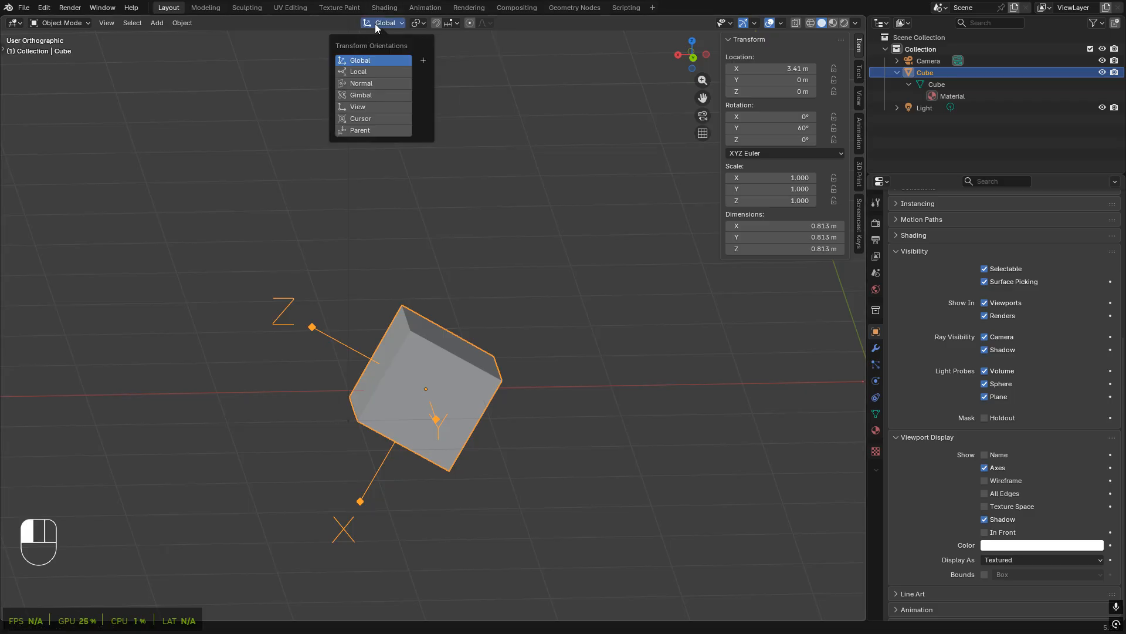
click(359, 71)
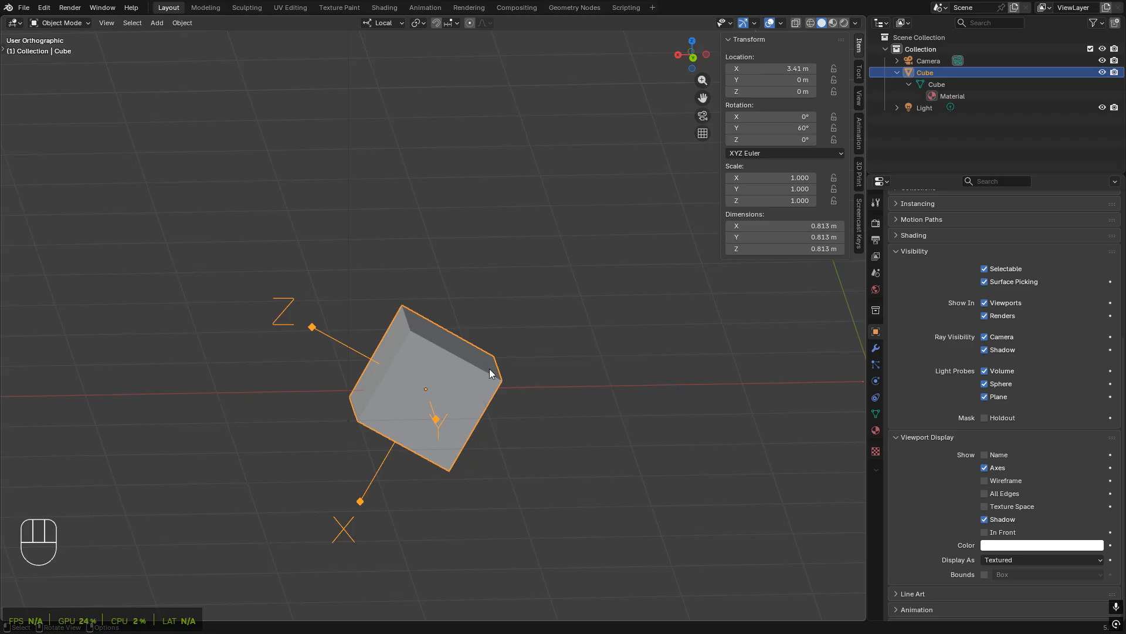
key(g)
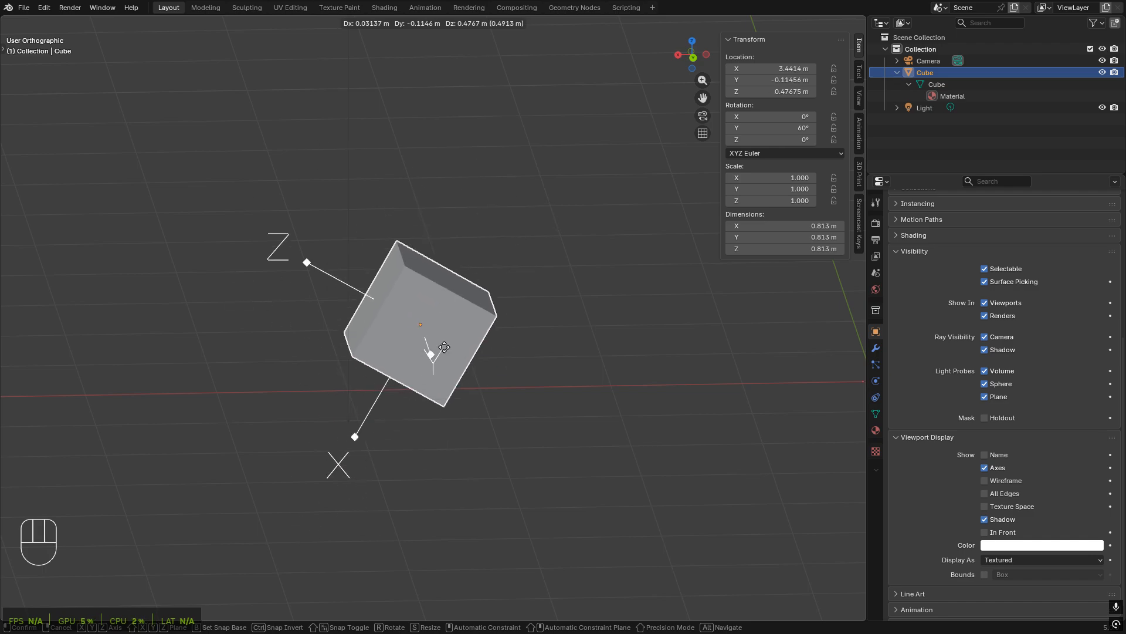
key(x)
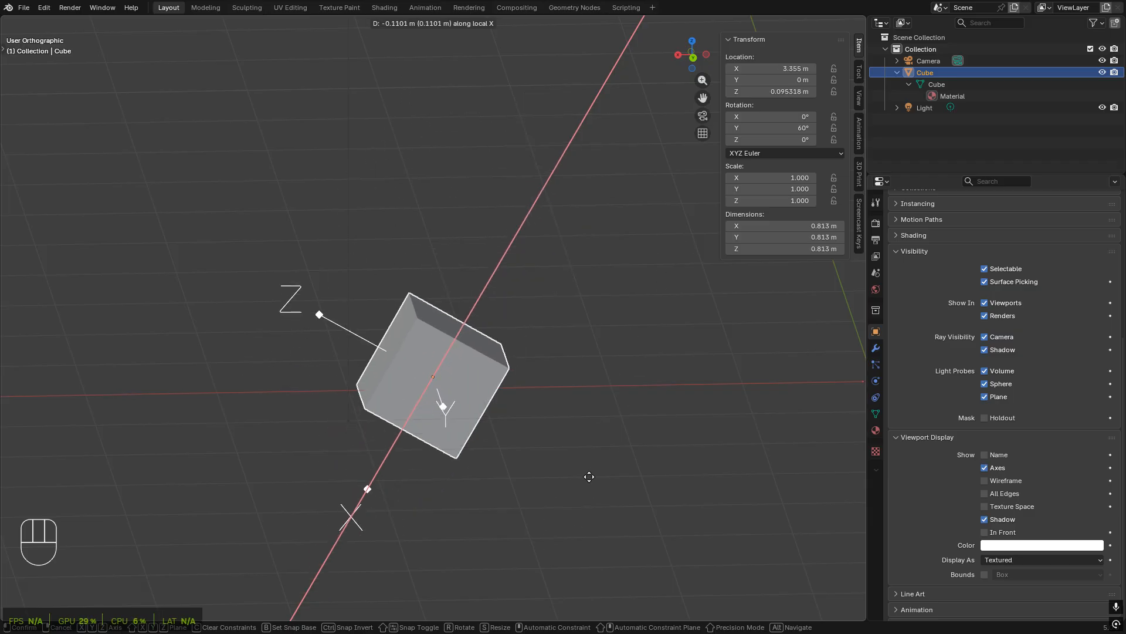
key(Escape)
middle_drag(542, 412, 547, 407)
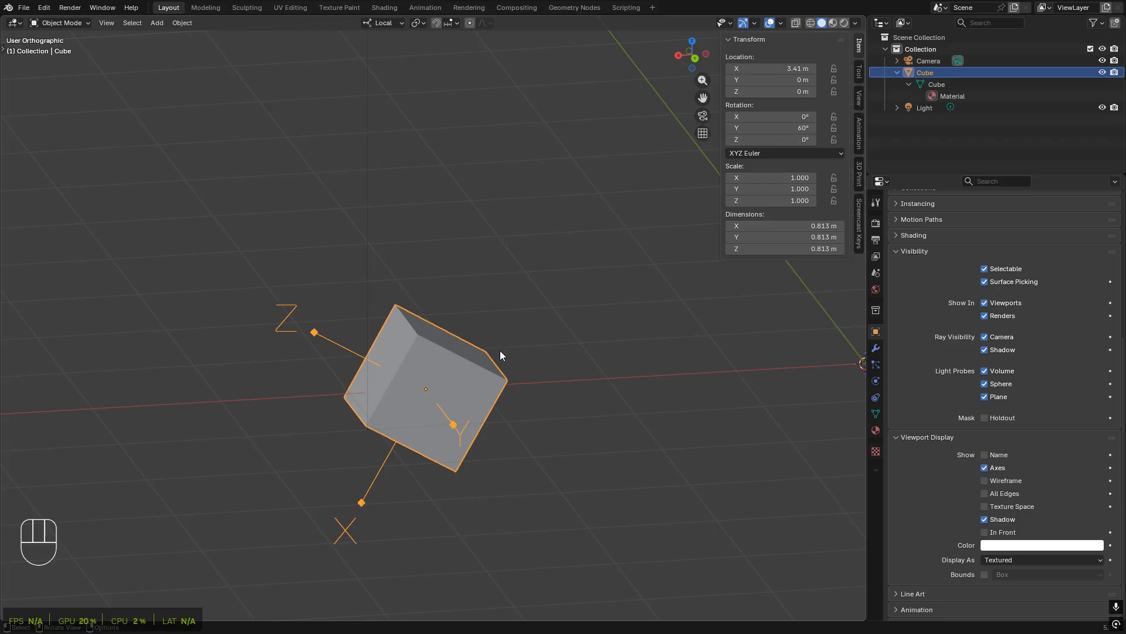
- Switch the transform orientation to Global, try moving the cube about 1.02 m up the global Z axis, and undo the move
click(383, 22)
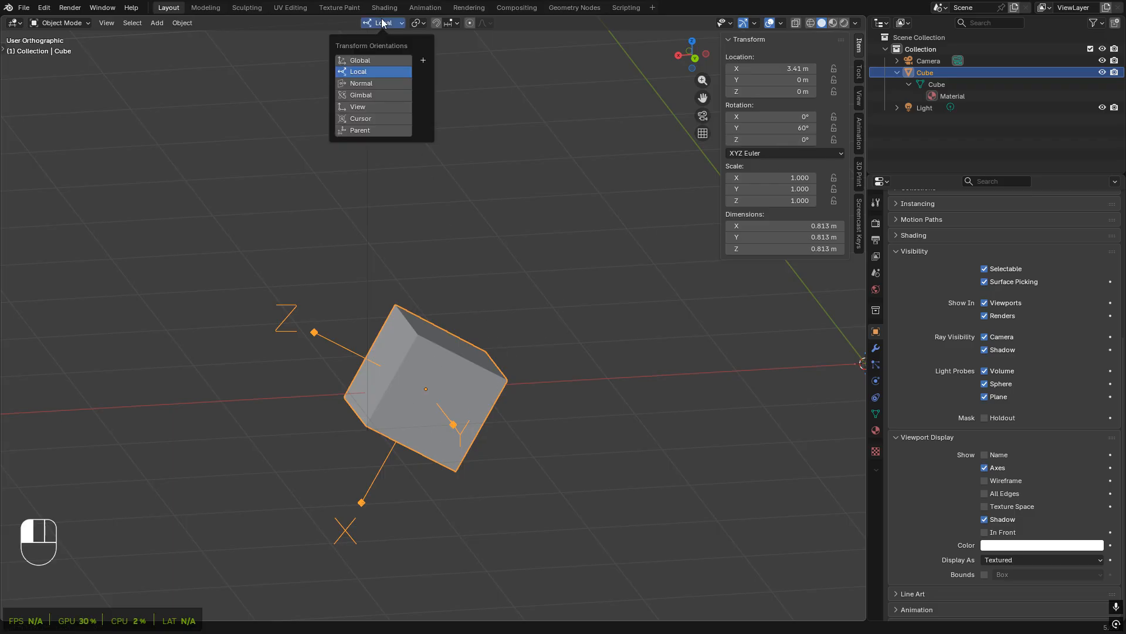
click(376, 60)
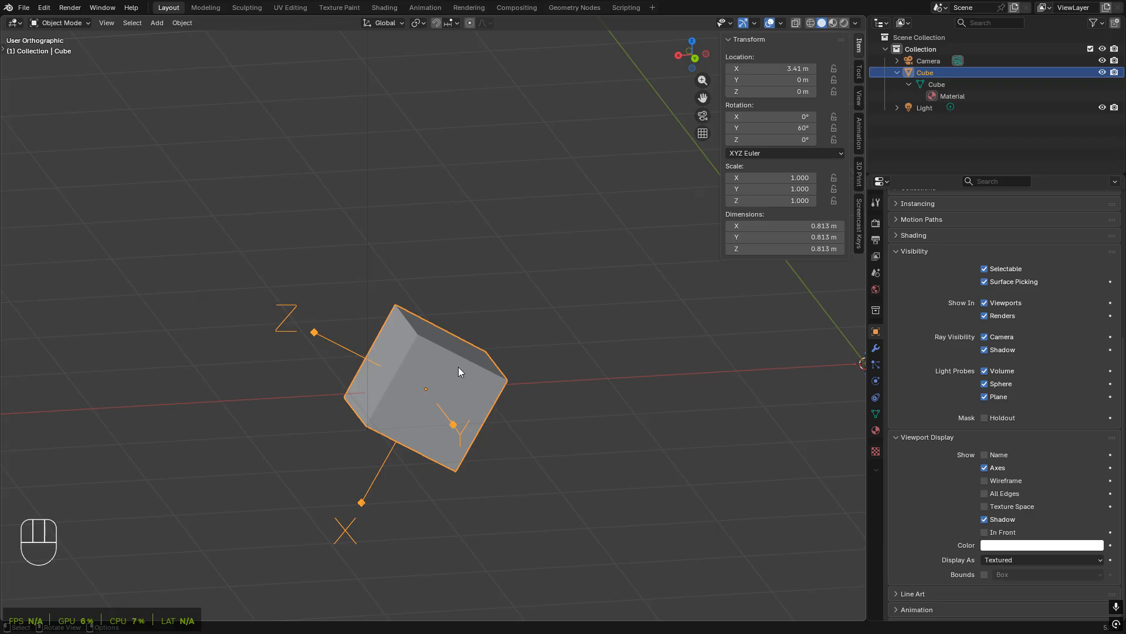
key(g)
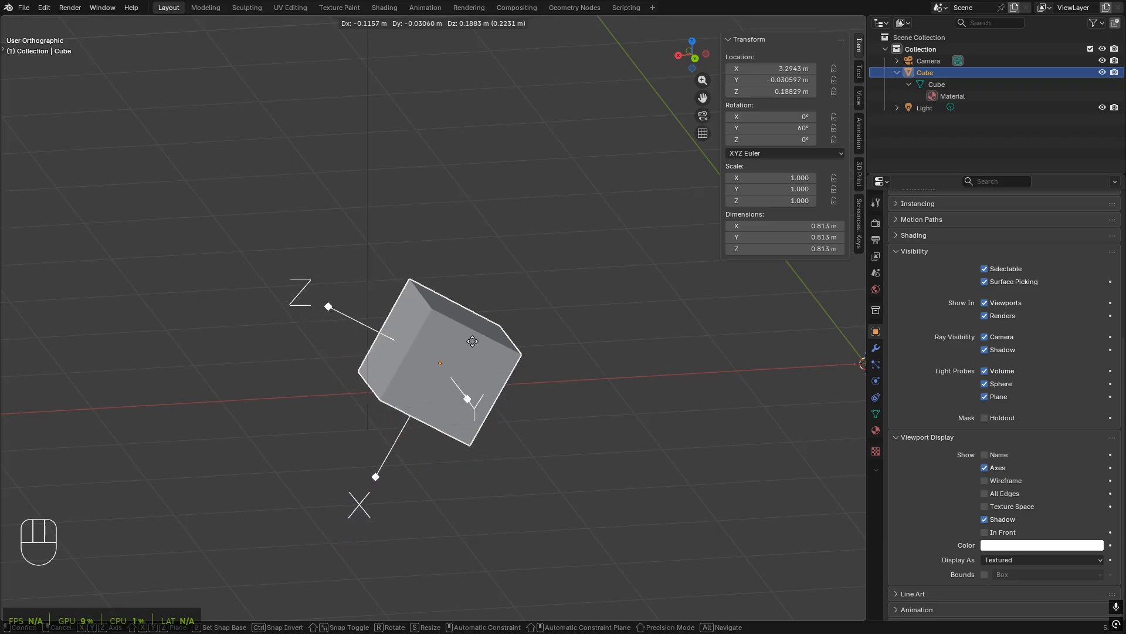
key(z)
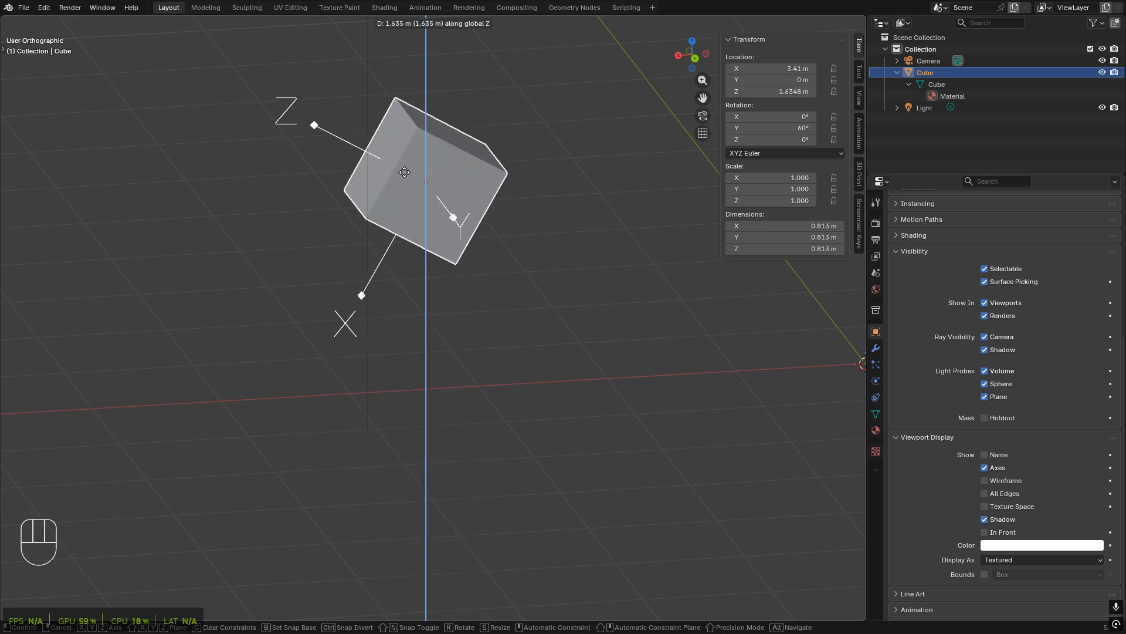
click(430, 237)
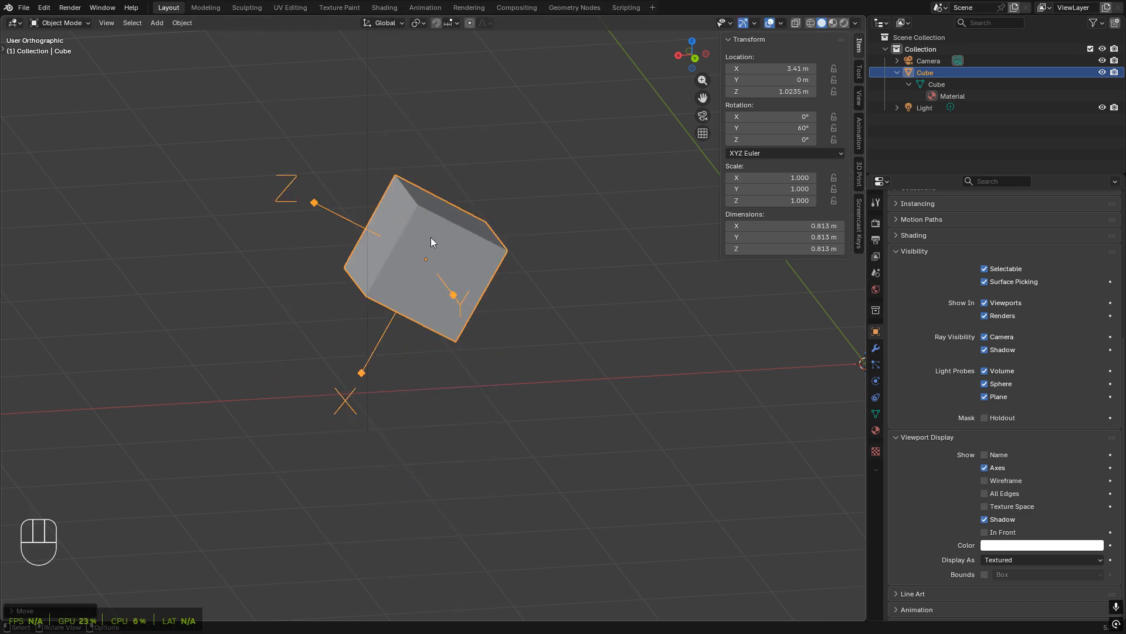
key(ctrl+z)
click(527, 385)
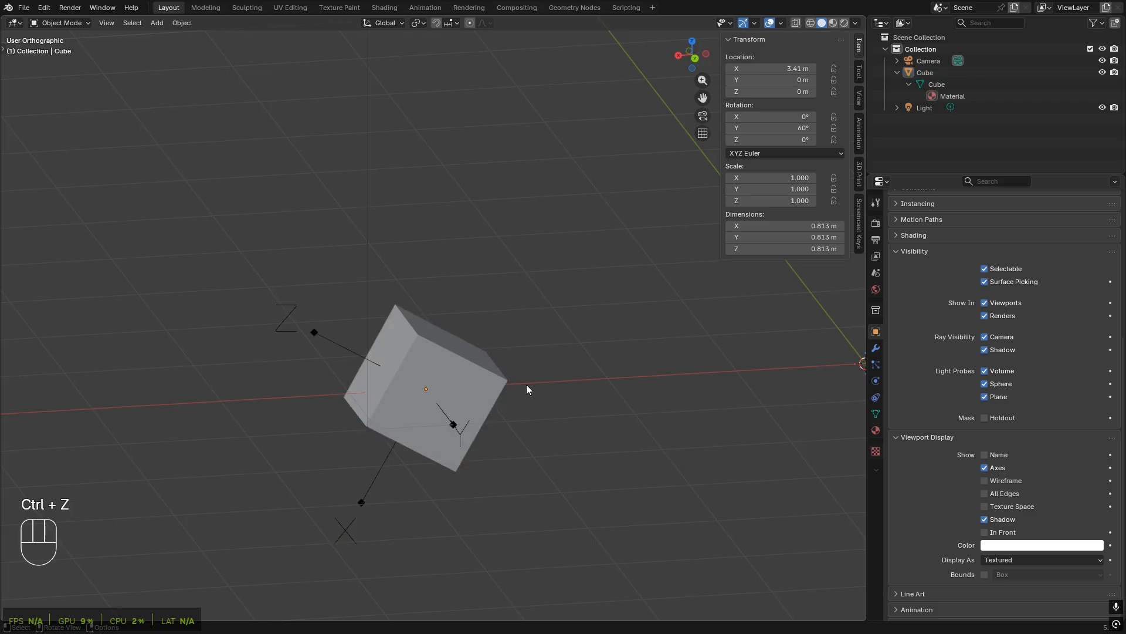
- Reselect the cube, try the Normal transform orientation, and switch the orientation to Local
middle_drag(601, 397, 590, 421)
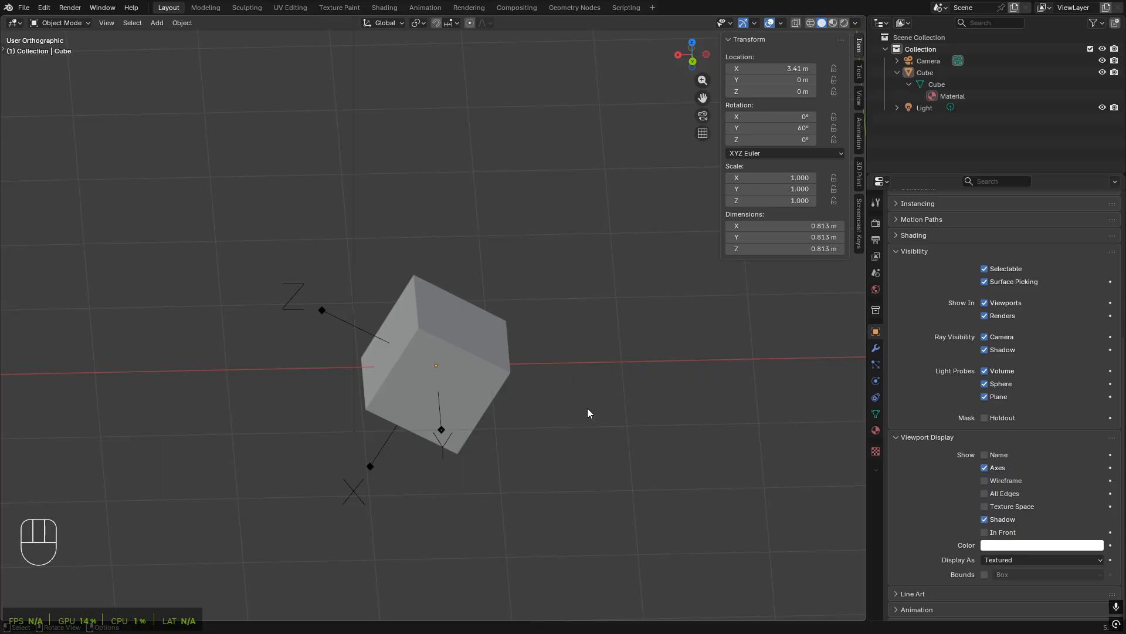
click(478, 402)
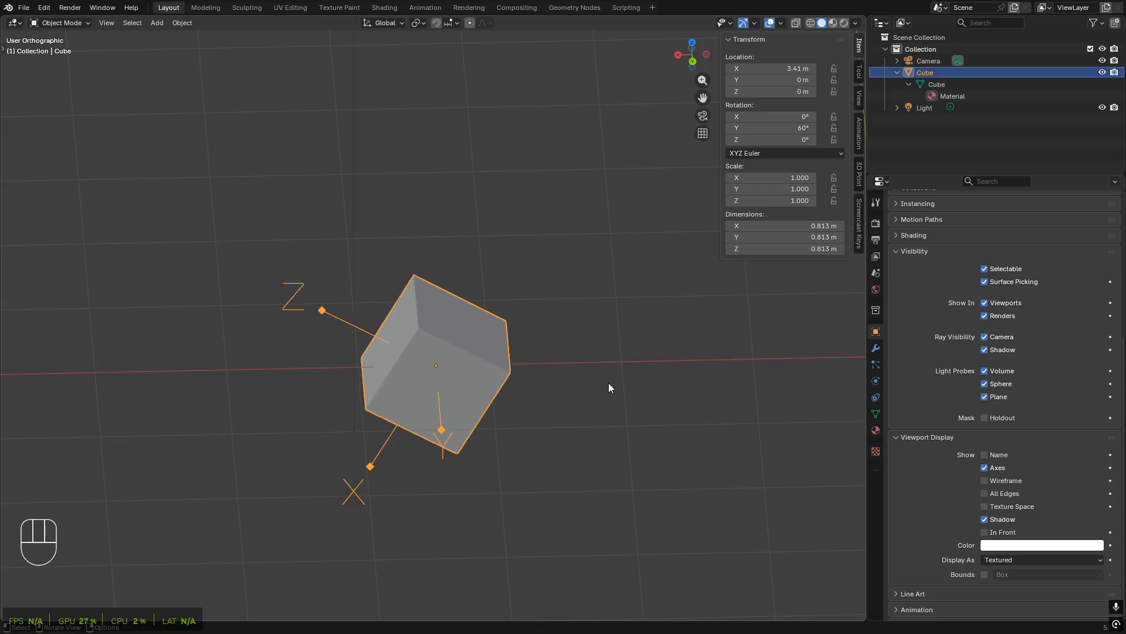
click(389, 24)
click(376, 83)
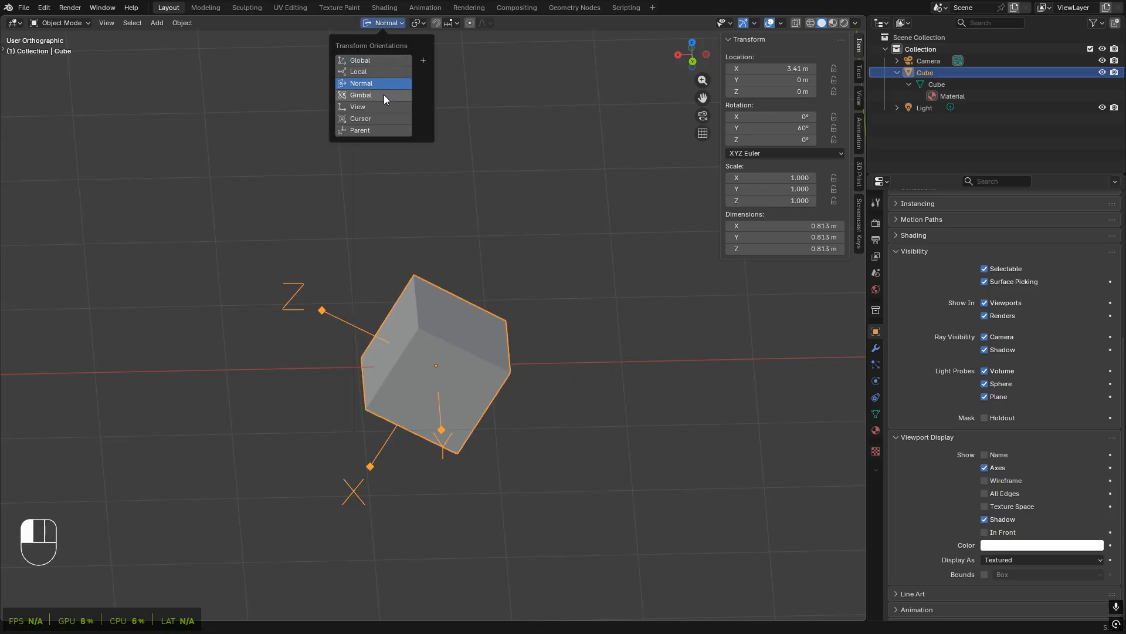
middle_drag(643, 315, 569, 332)
click(389, 26)
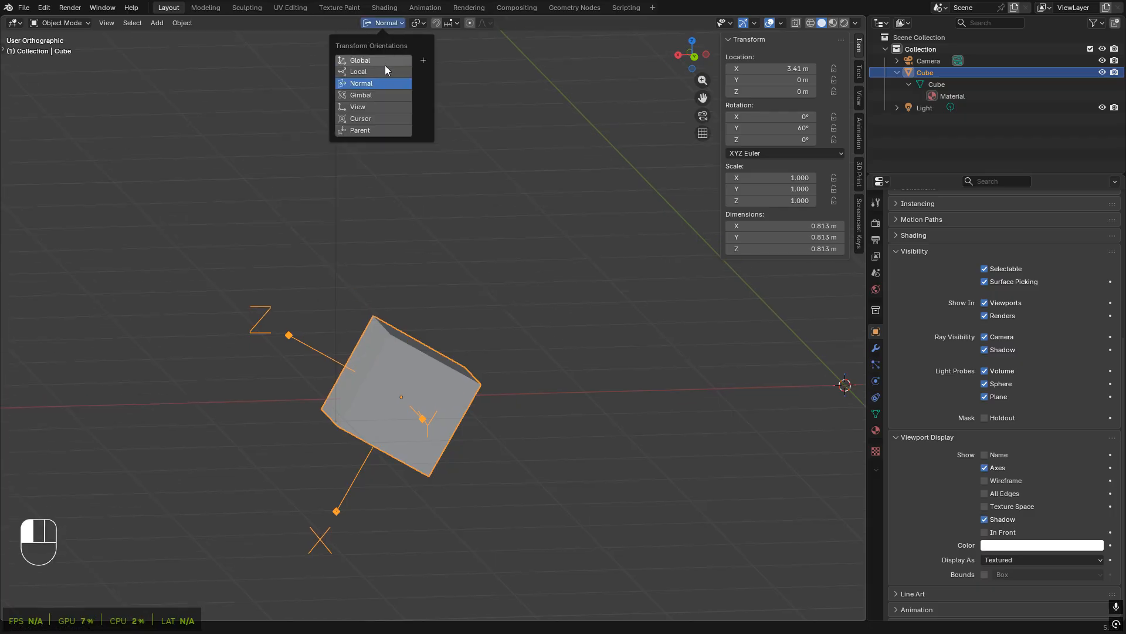
click(370, 71)
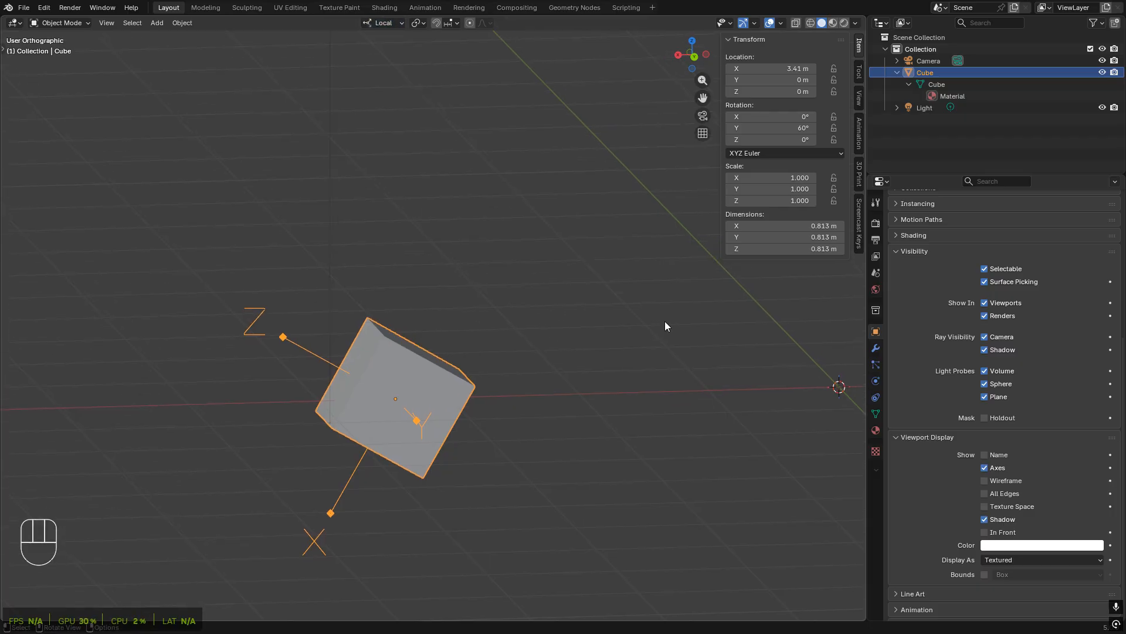
- Try increasing the cube's Y dimension and its Y scale in the transform properties, undoing each change
middle_drag(664, 321, 632, 388)
shift+middle_drag(678, 424, 627, 400)
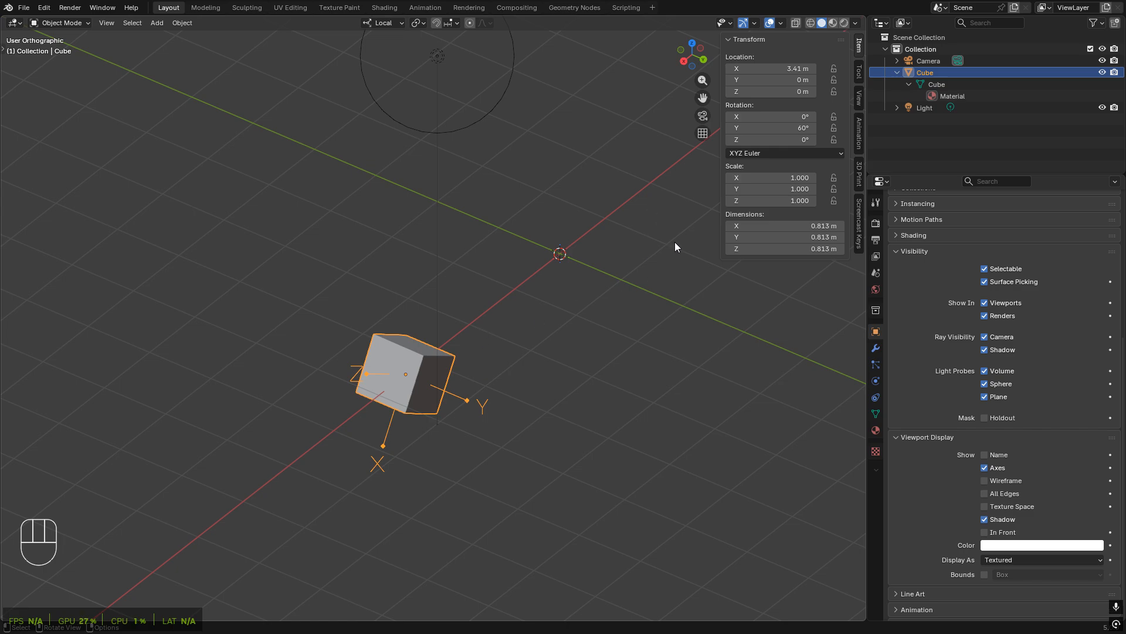
drag(786, 237, 927, 237)
key(ctrl+z)
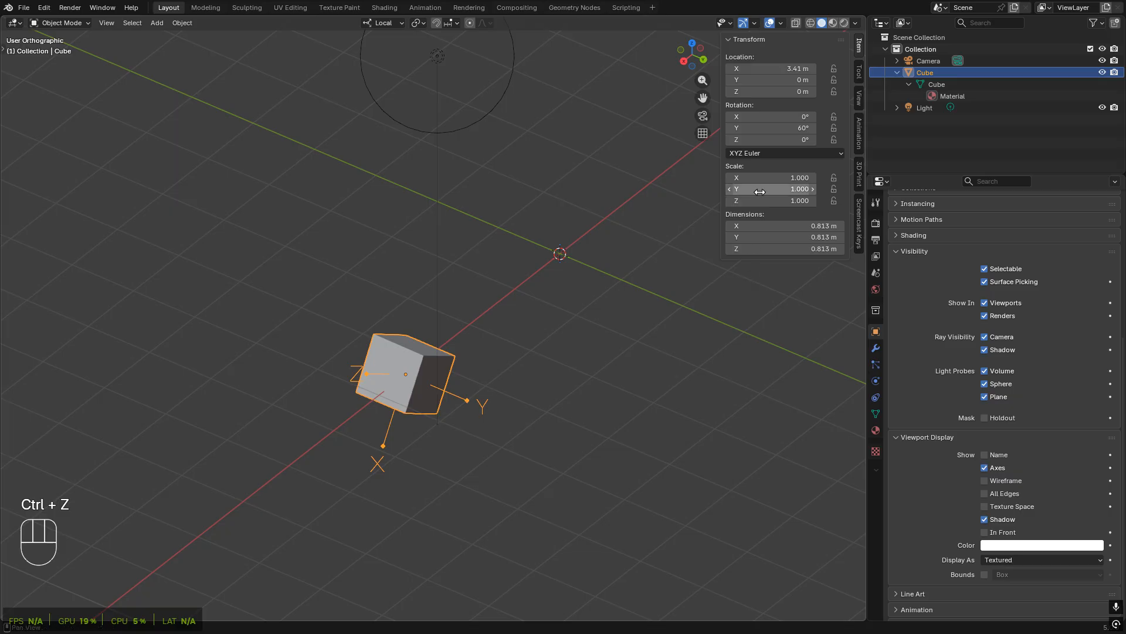
drag(760, 189, 915, 188)
key(ctrl+z)
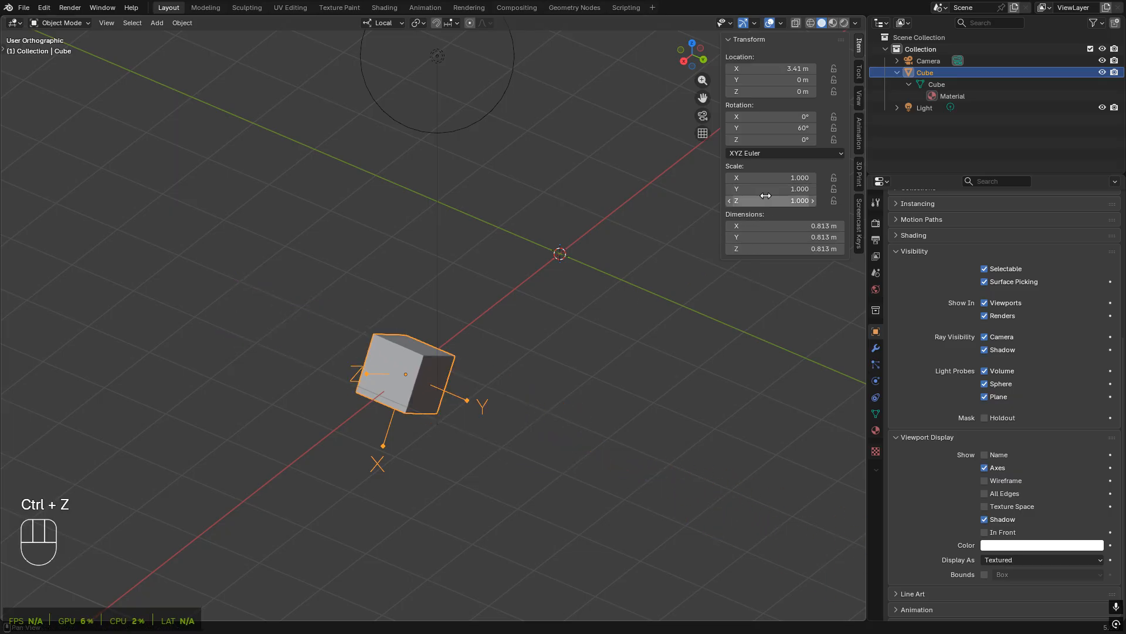
- Try a Z scale of 10.740 on the cube, examine the stretch along its local Z axis, and undo the change
drag(768, 200, 1018, 200)
mouse_move(545, 302)
middle_down()
mouse_move(572, 315)
mouse_move(560, 311)
middle_up()
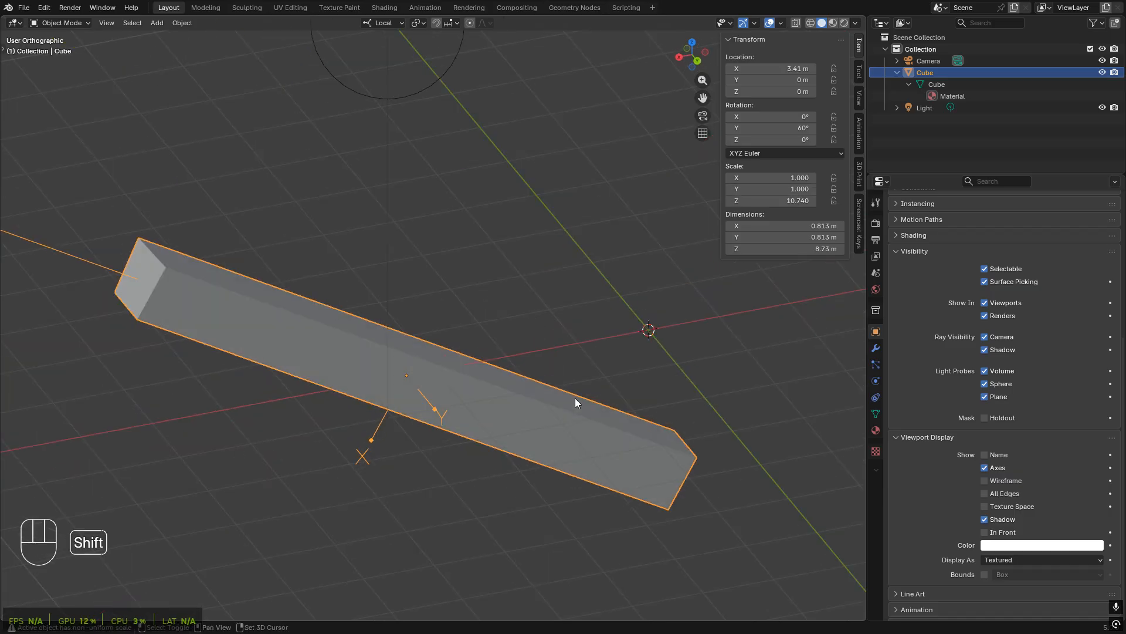
shift+middle_drag(575, 398, 492, 279)
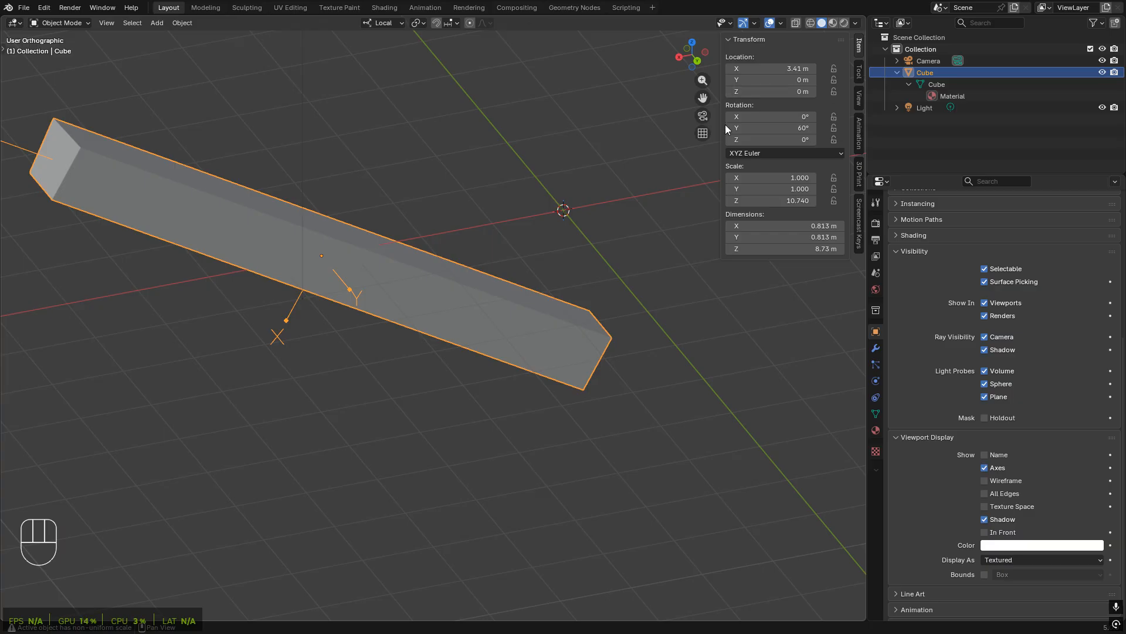
shift+middle_drag(259, 234, 374, 302)
scroll(381, 281, down, 5)
scroll(387, 298, up, 3)
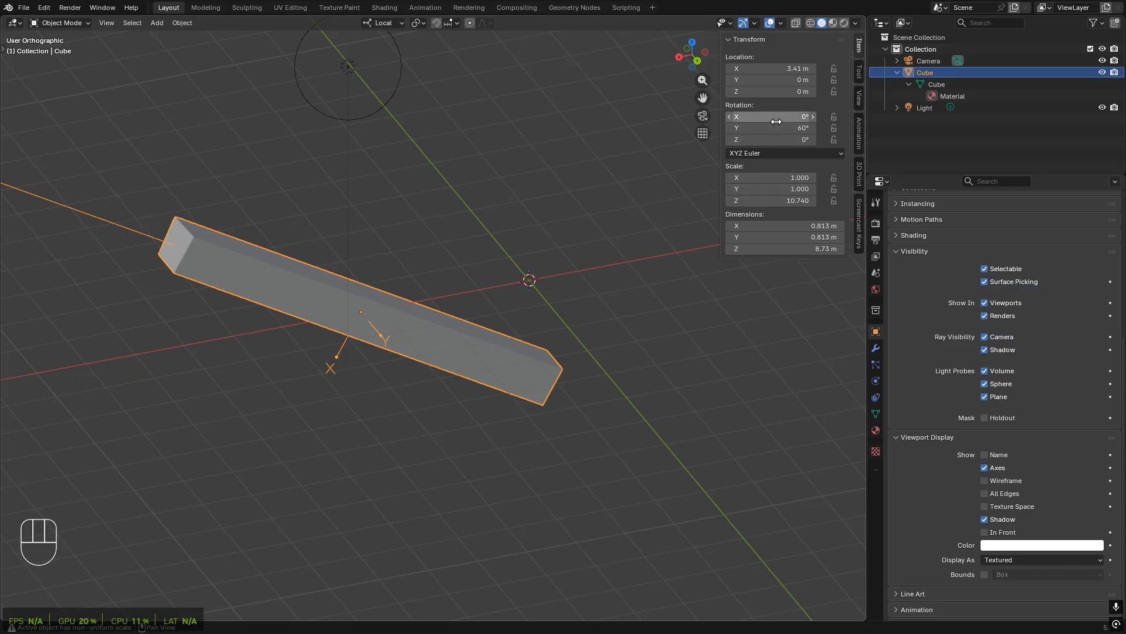
scroll(288, 308, down, 3)
scroll(277, 282, up, 5)
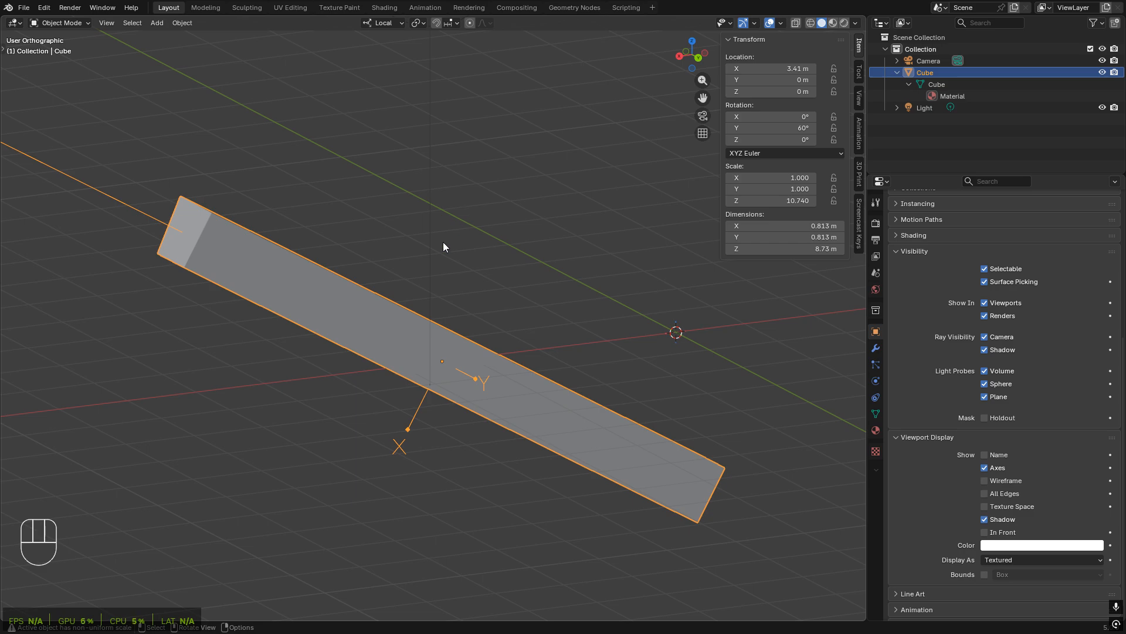
key(ctrl+z)
right_click(417, 361)
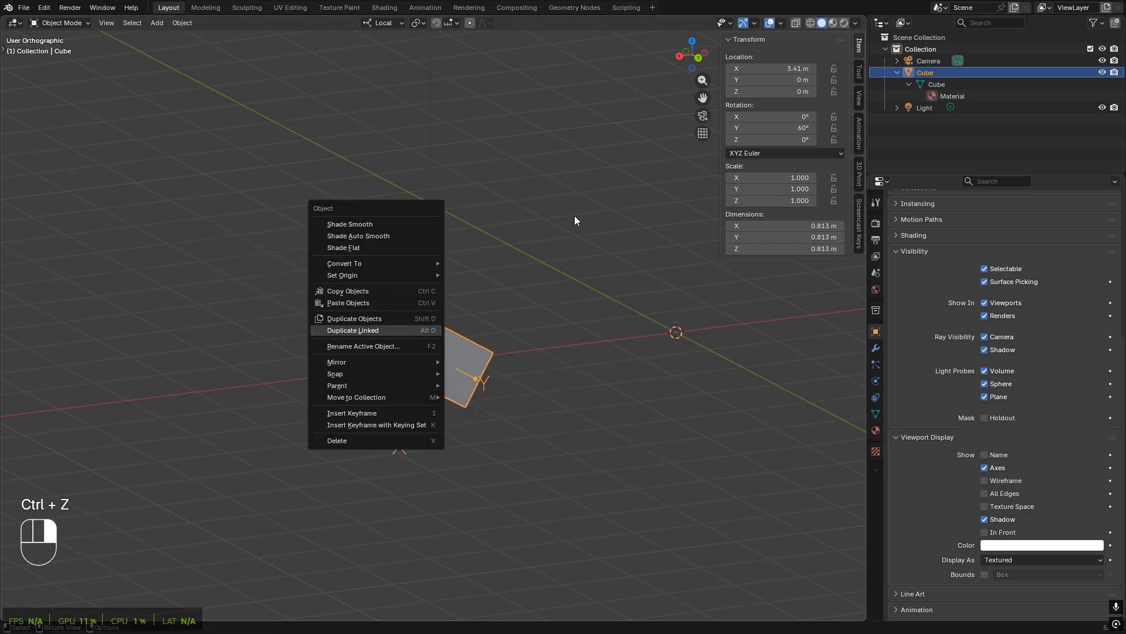
- Apply the tilted cube's rotation to its mesh and deselect the cube
right_click(401, 362)
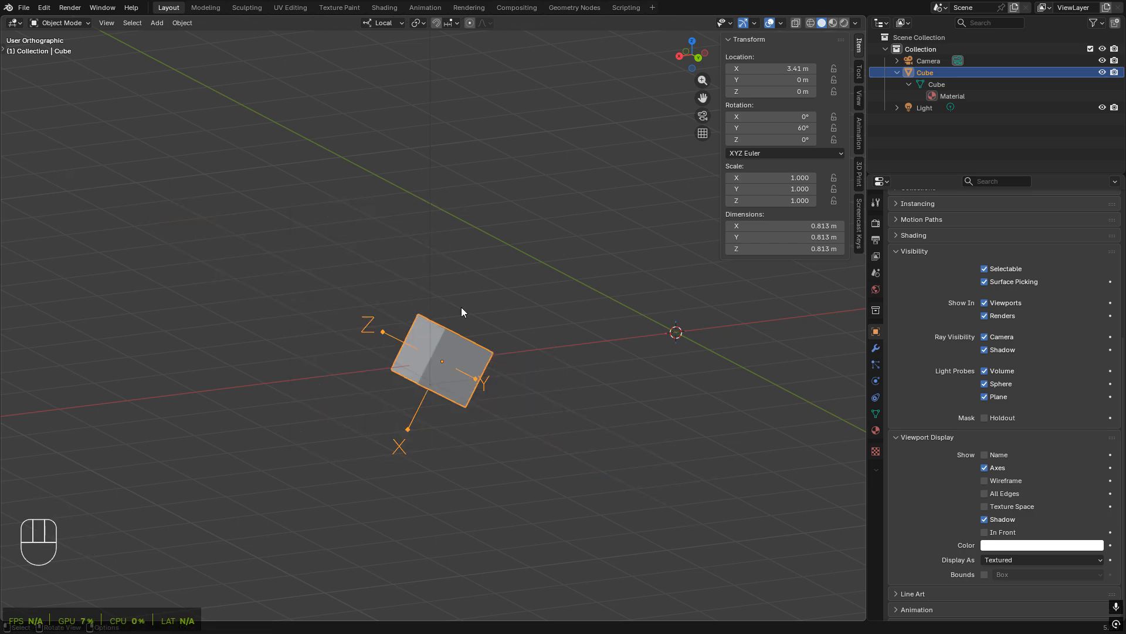
key(ctrl+a)
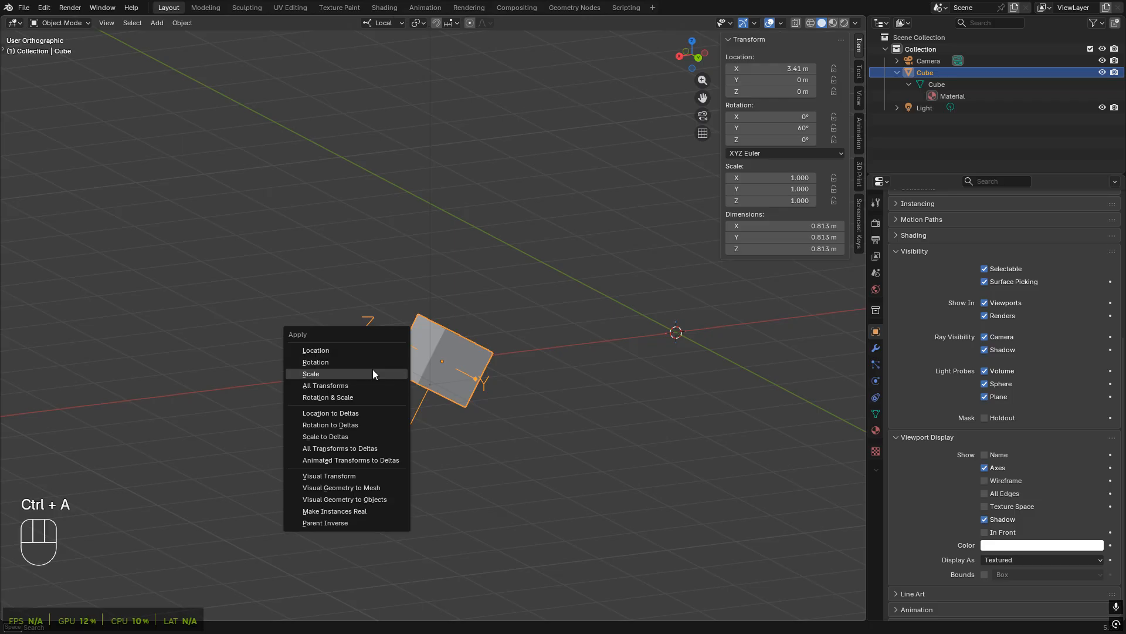
click(364, 361)
click(413, 347)
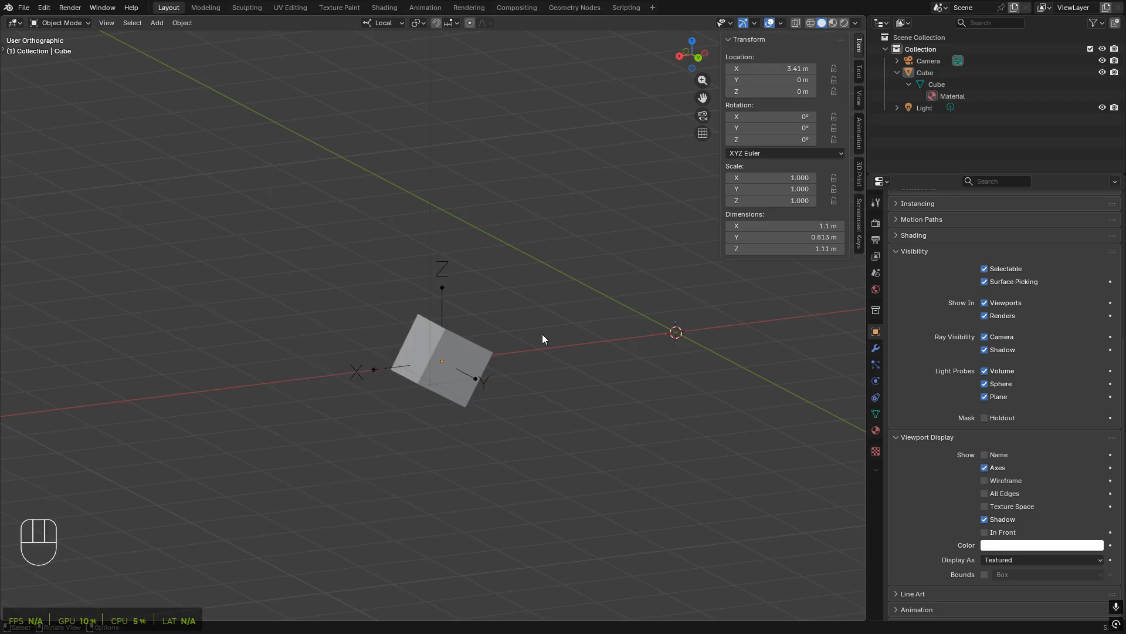
- Try to stretch the cube along X by increasing its X scale, and undo that scaling
shift+middle_drag(533, 353, 472, 359)
scroll(463, 341, up, 2)
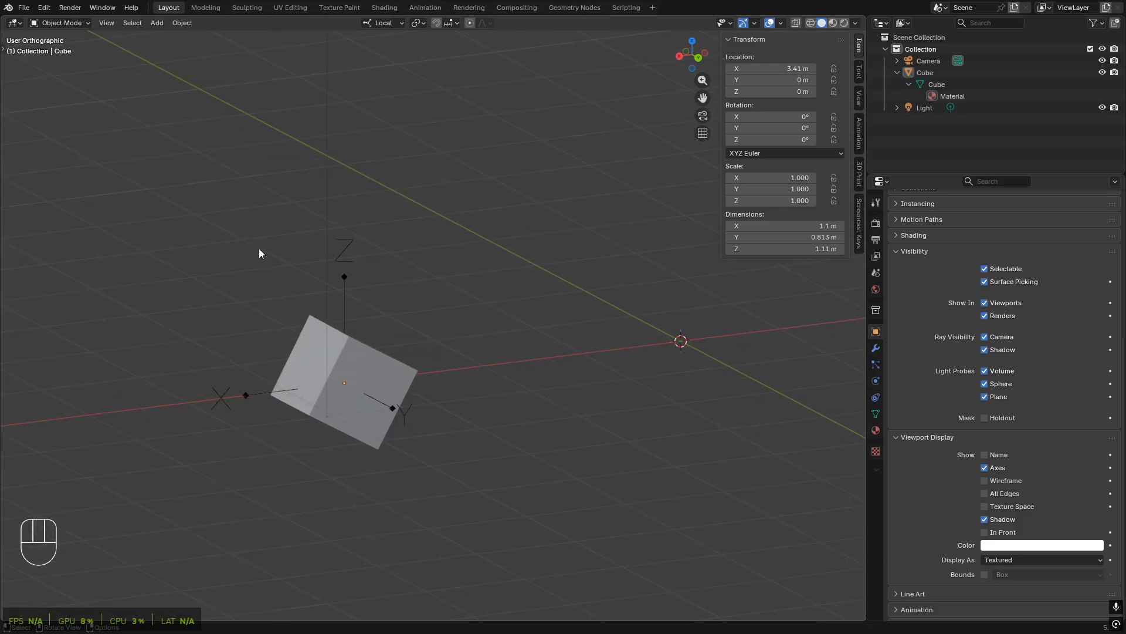
middle_drag(456, 403, 438, 206)
click(363, 344)
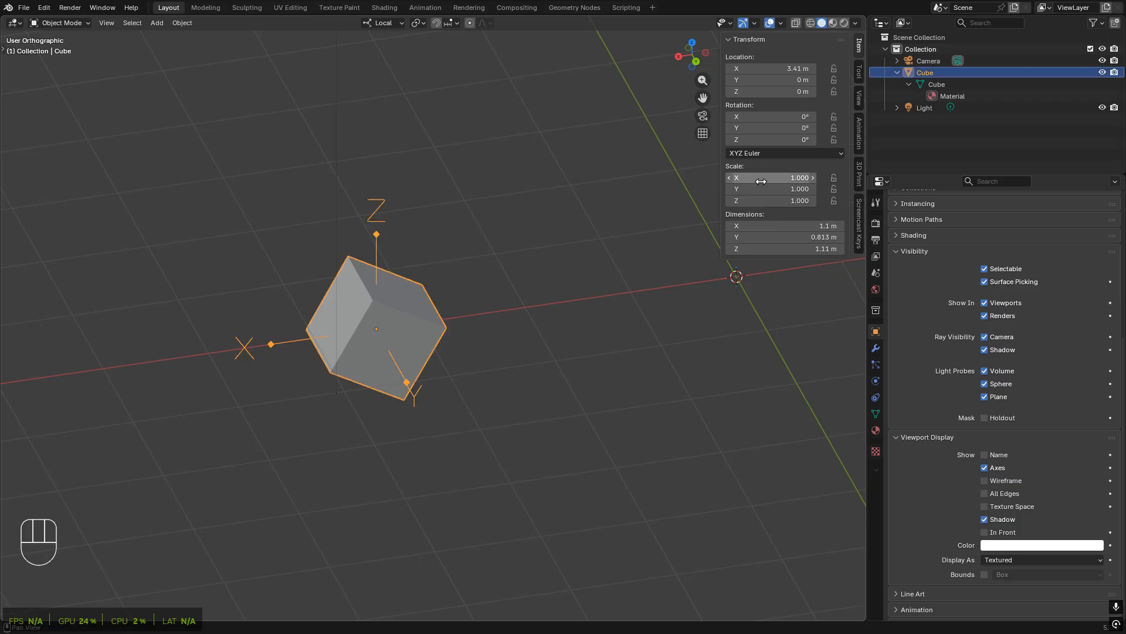
drag(774, 177, 1125, 177)
scroll(681, 212, down, 4)
middle_drag(471, 324, 532, 319)
scroll(529, 290, up, 2)
key(ctrl+z)
scroll(552, 281, up, 4)
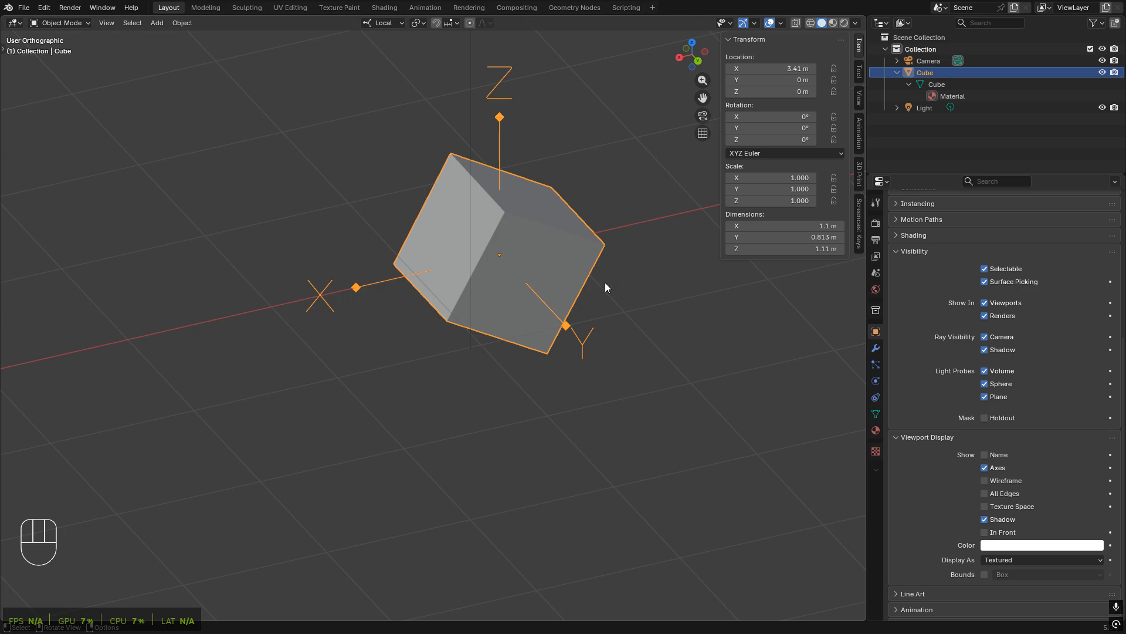
- Undo the applied rotation of the cube
middle_drag(605, 285, 539, 209)
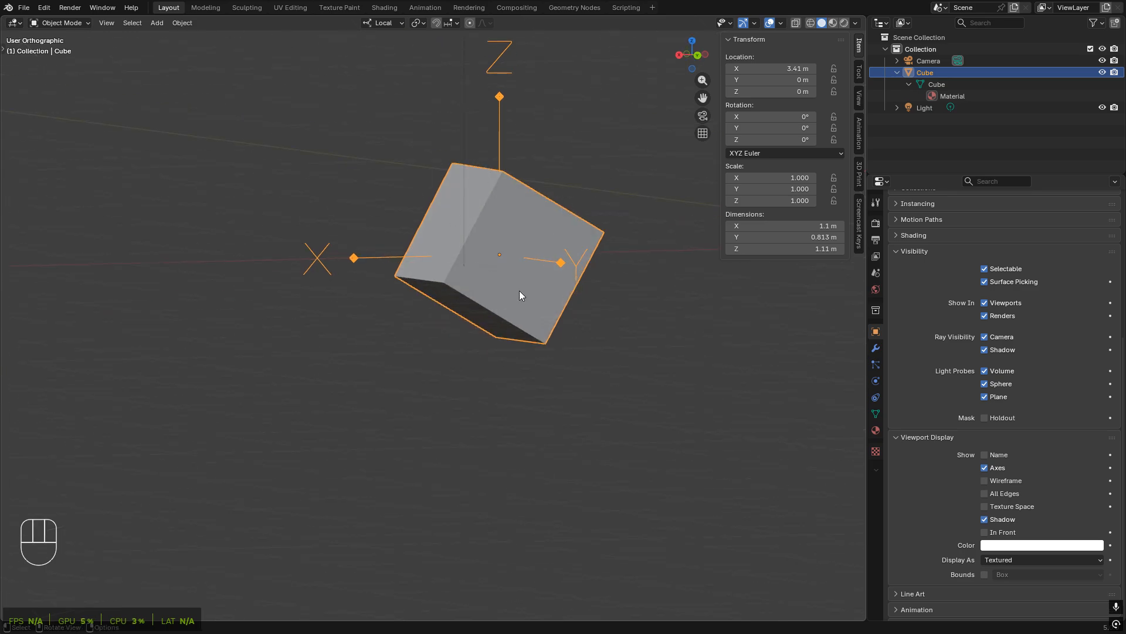
key(ctrl+z)
key(ctrl+z)
key(ctrl+z)
- Set the transform orientation to Global
shift+middle_drag(578, 294, 418, 385)
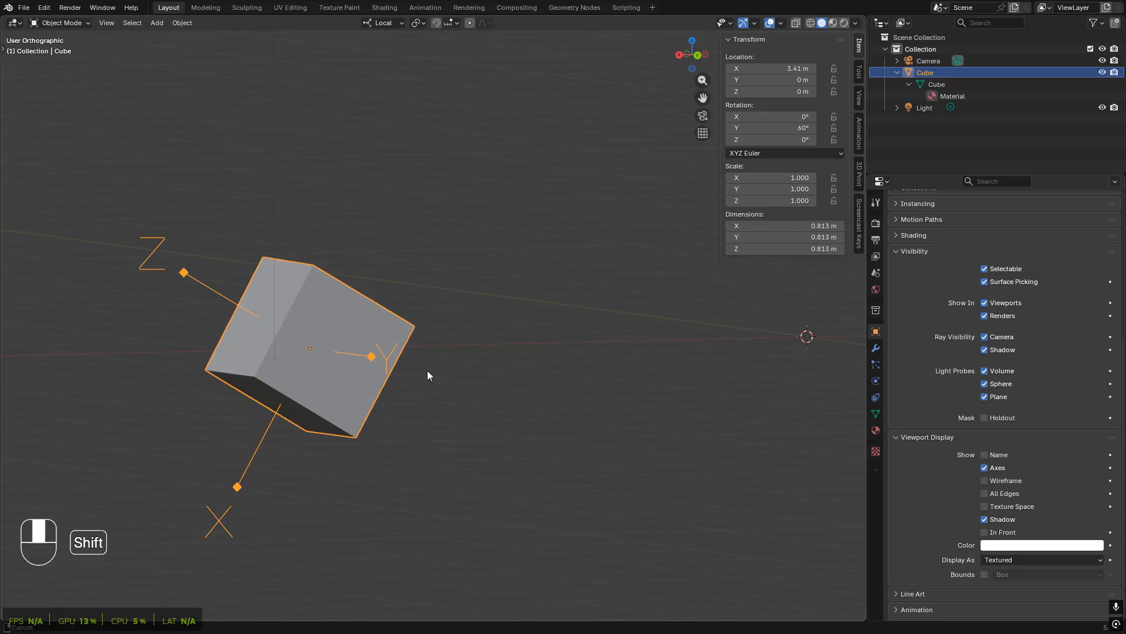
shift+middle_drag(427, 371, 469, 457)
scroll(466, 395, down, 3)
middle_drag(466, 395, 466, 415)
click(375, 20)
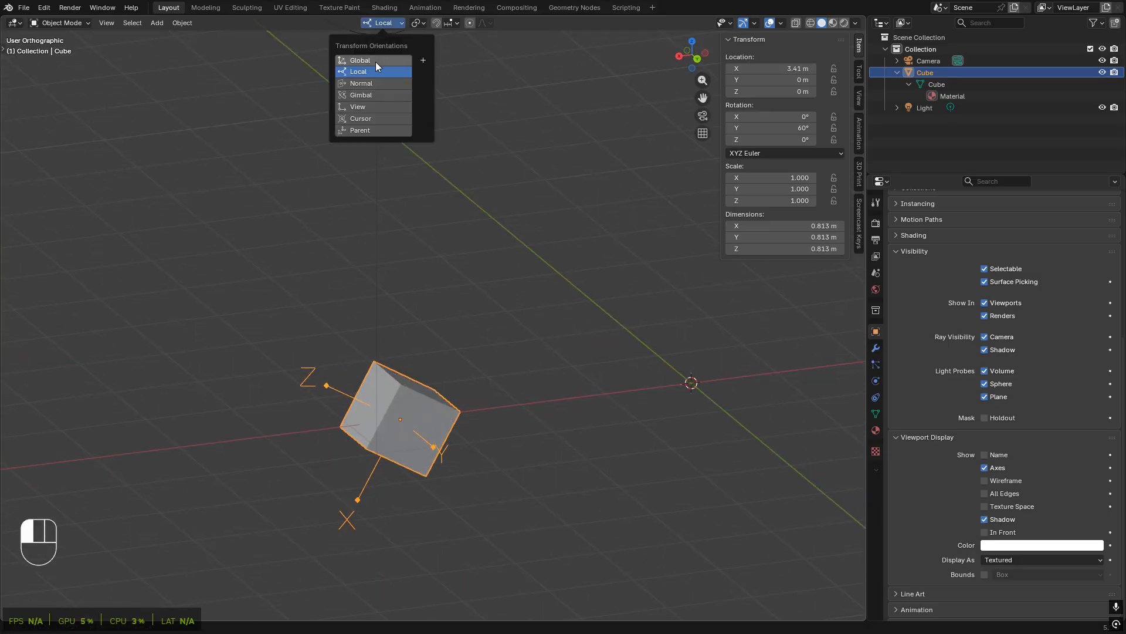
click(376, 62)
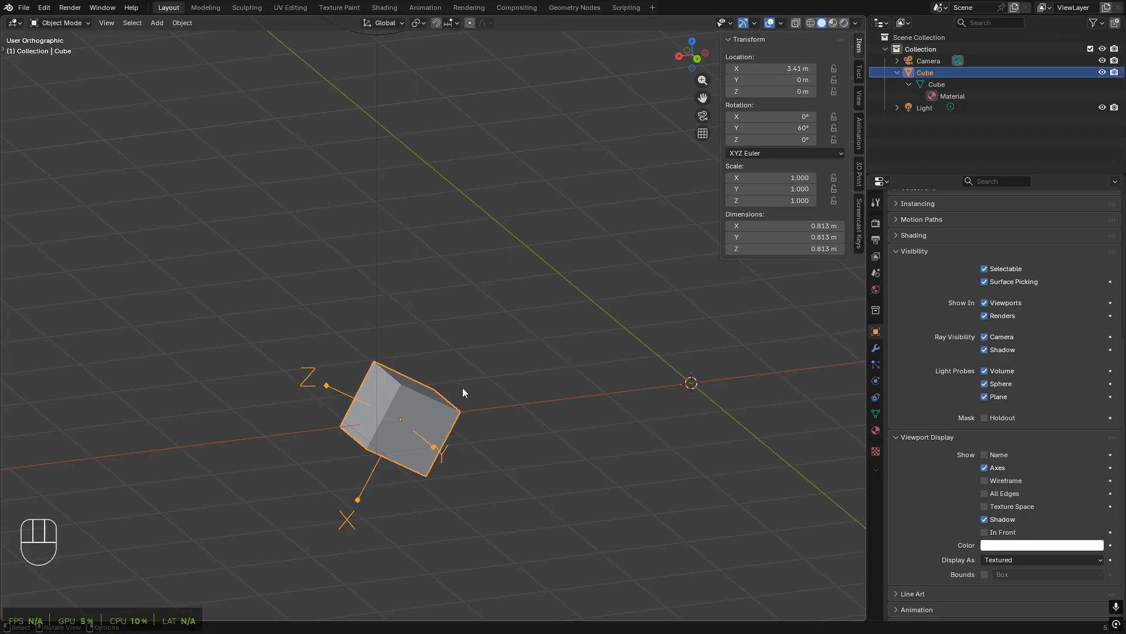
- Try the Local, Cursor and Normal transform orientations and return to Global
mouse_move(463, 392)
shift+middle_down()
mouse_move(466, 436)
mouse_move(460, 411)
shift+middle_up()
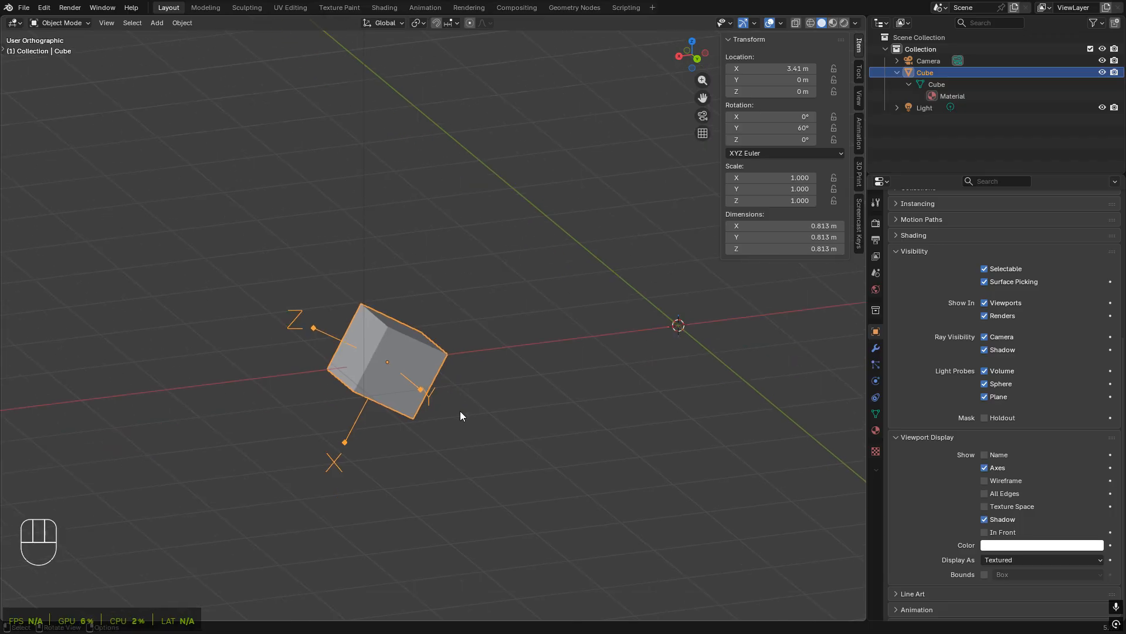
click(383, 23)
click(369, 71)
click(386, 26)
click(369, 118)
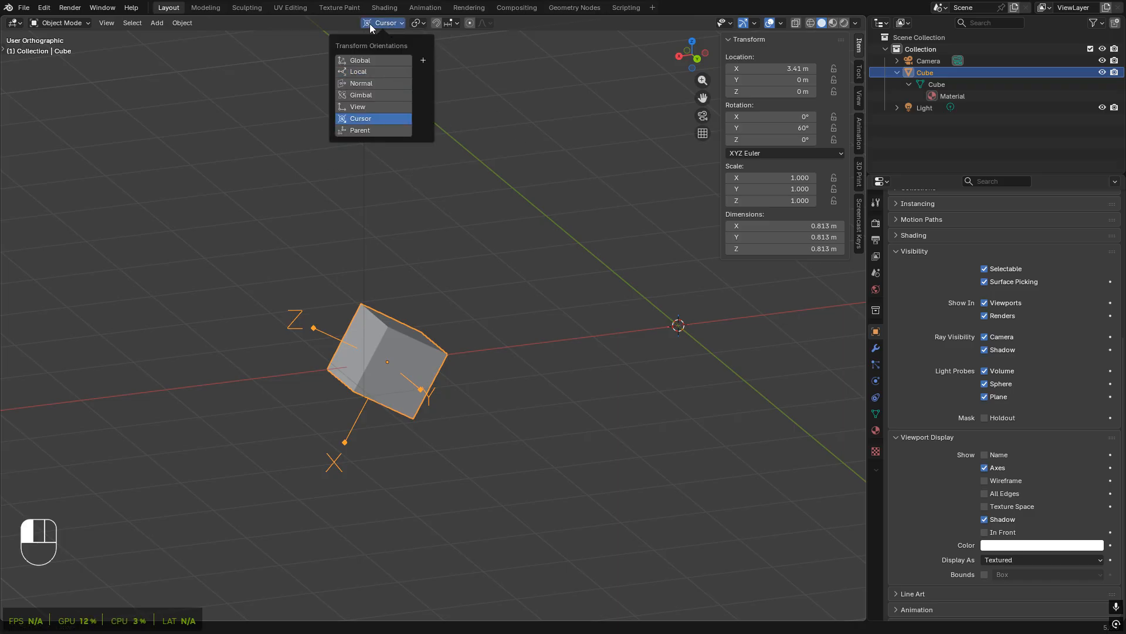
click(363, 83)
click(391, 26)
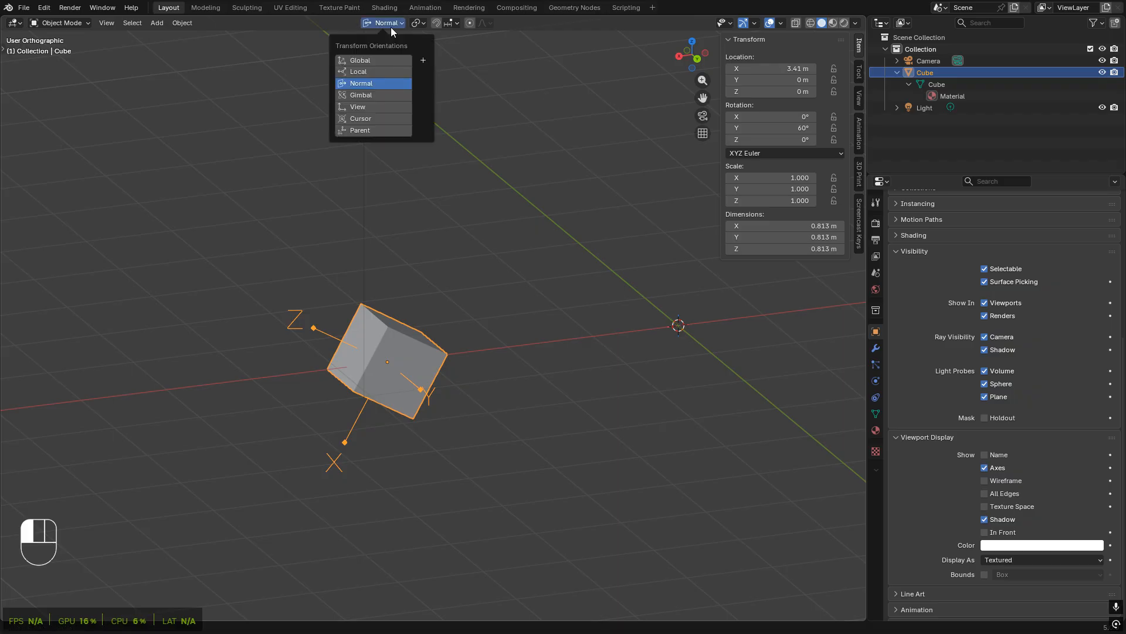
click(372, 61)
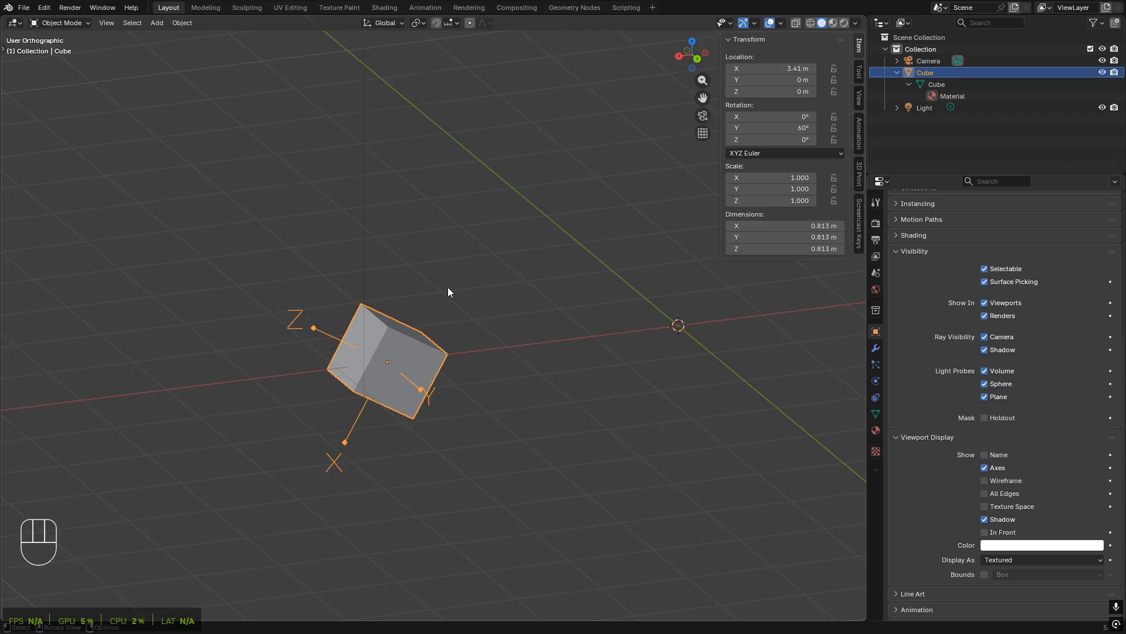
- Try moving the cube along the global X axis and along its local X axis, and cancel the move
shift+middle_drag(539, 380, 481, 324)
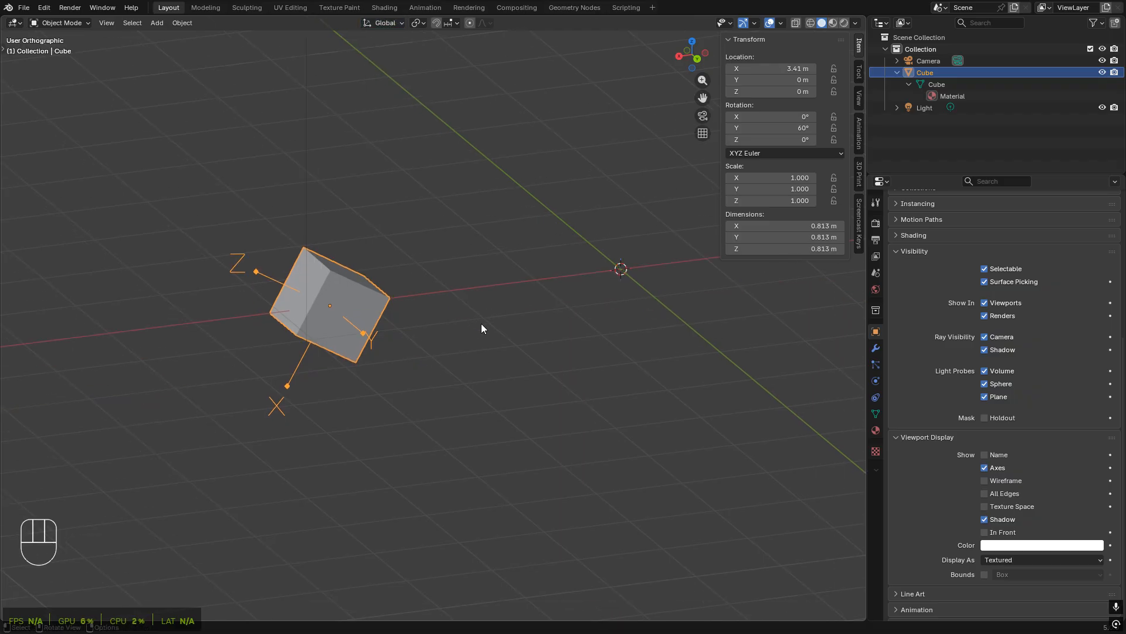
shift+middle_drag(397, 352, 445, 388)
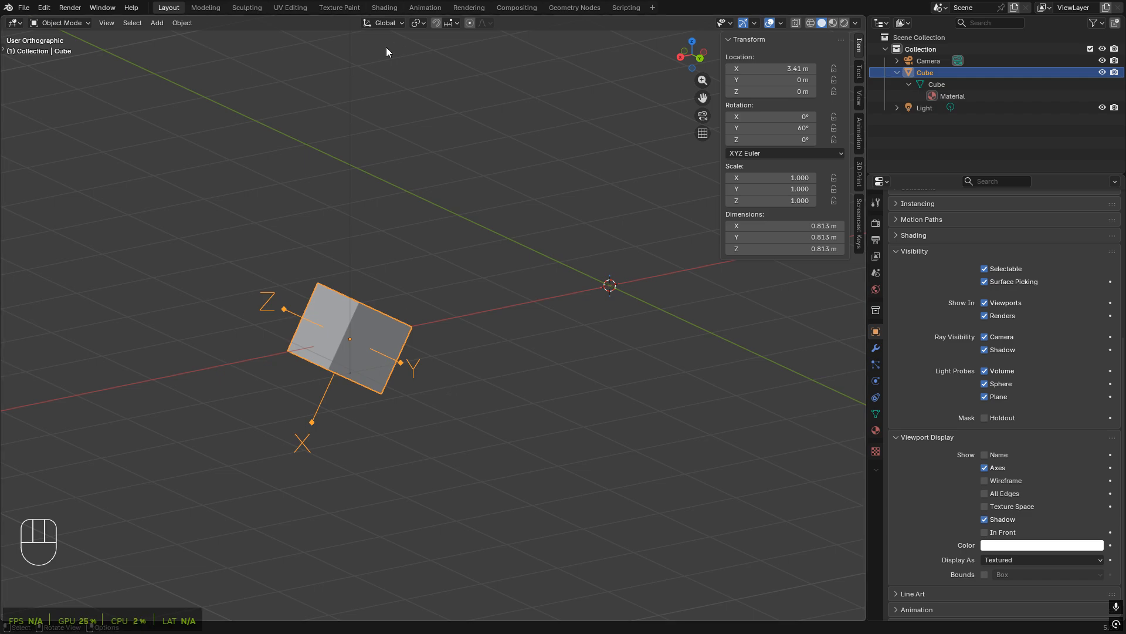
middle_drag(449, 294, 442, 308)
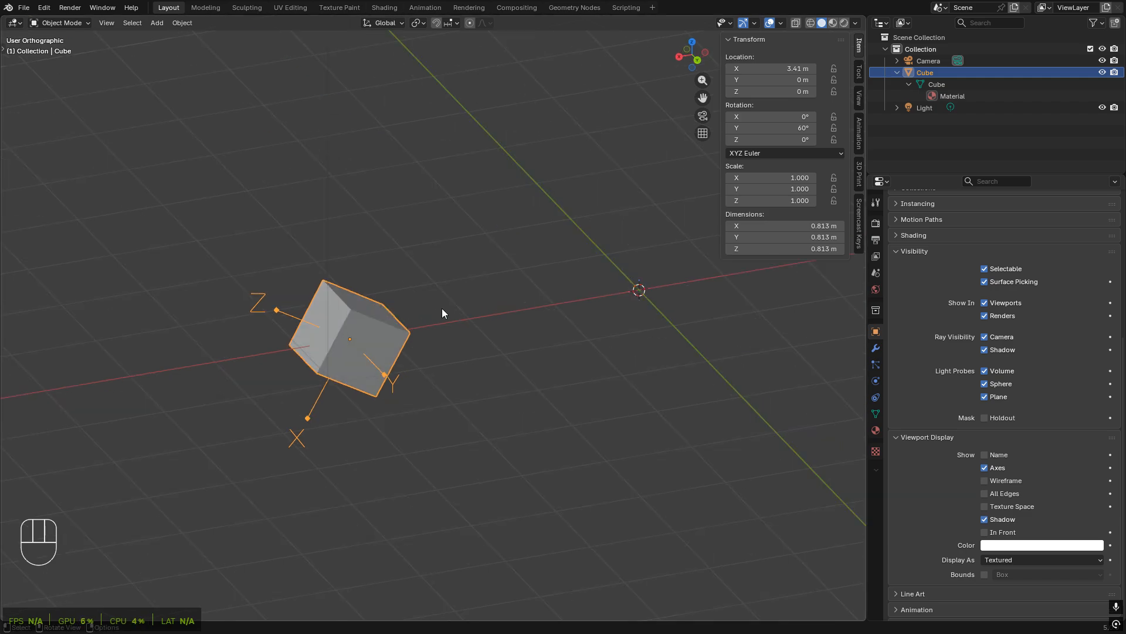
key(g)
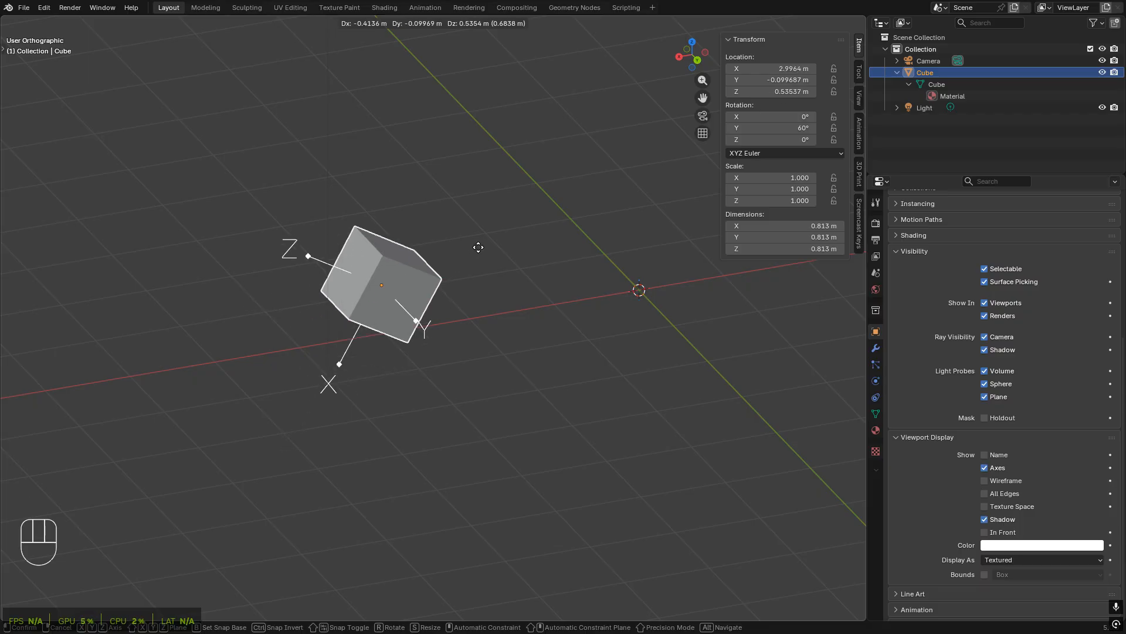
key(x)
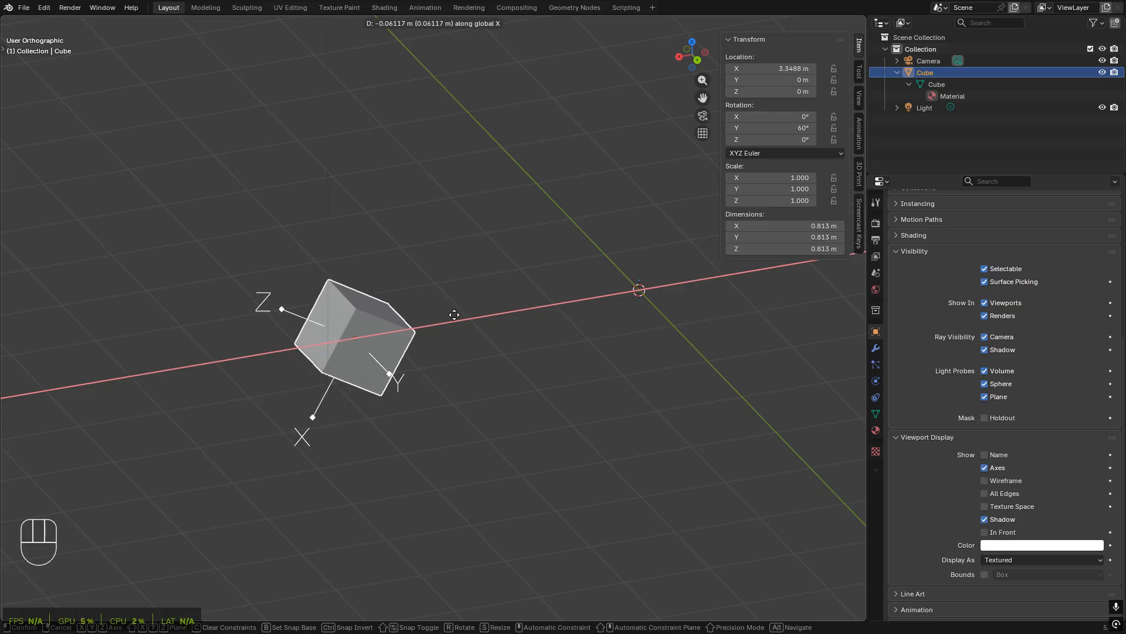
key(x)
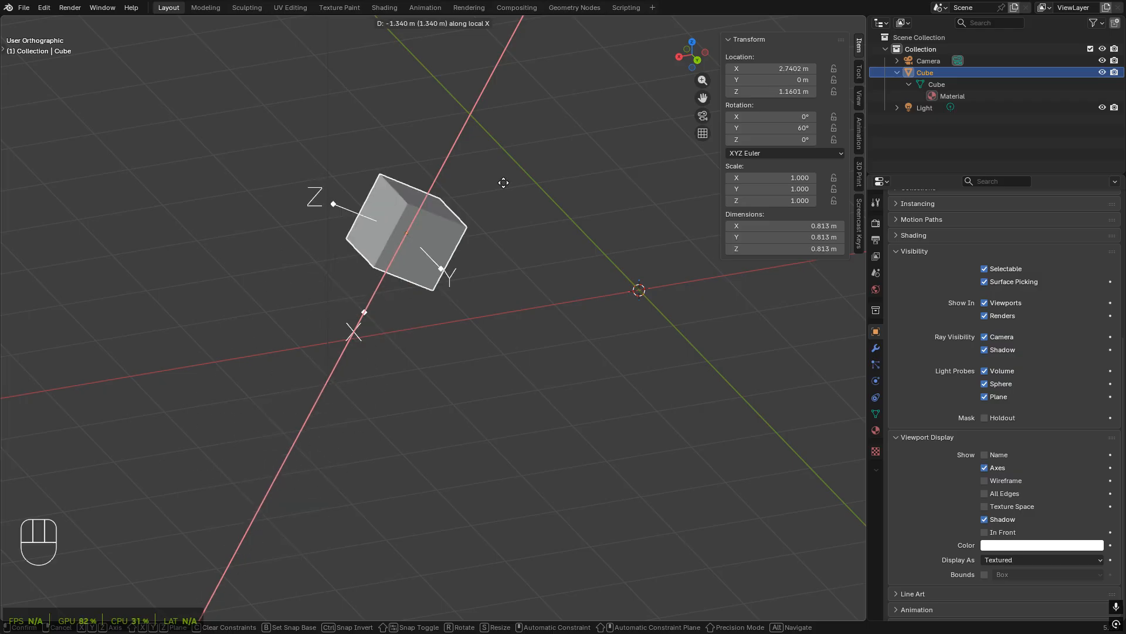
key(Escape)
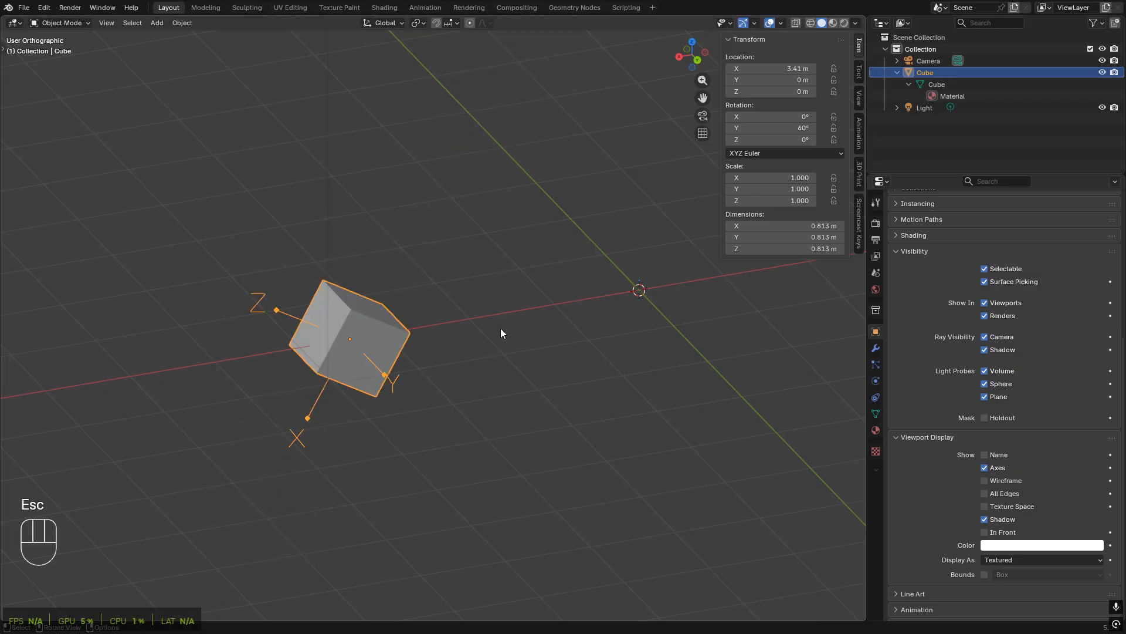
- Try rotating the cube around the global Z axis and around its local Z axis, and cancel the rotation
key(r)
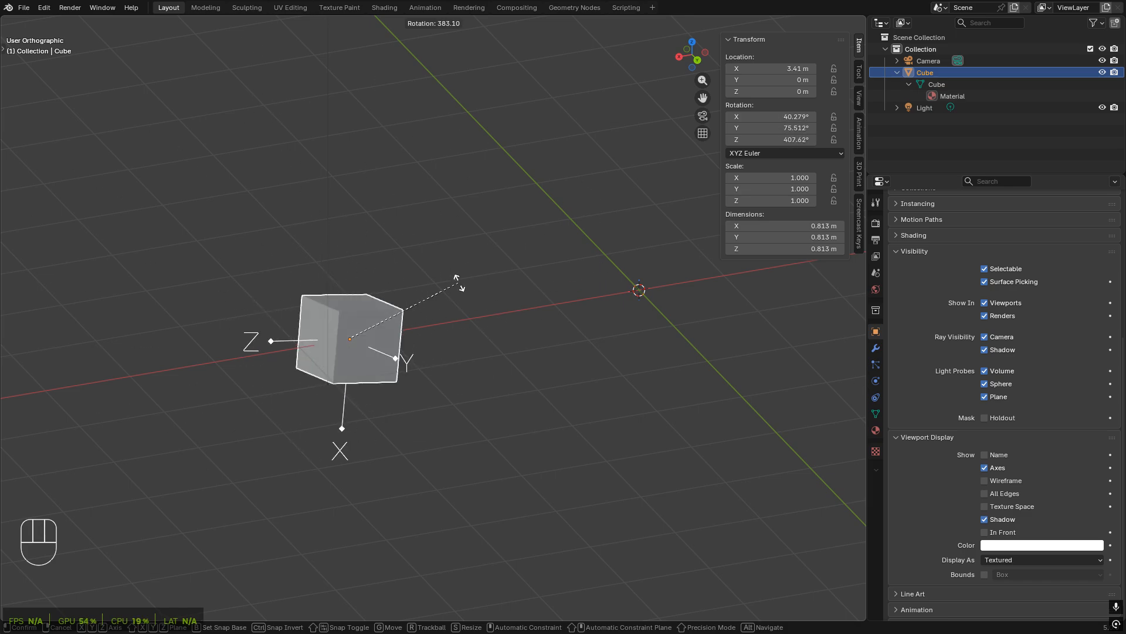
key(z)
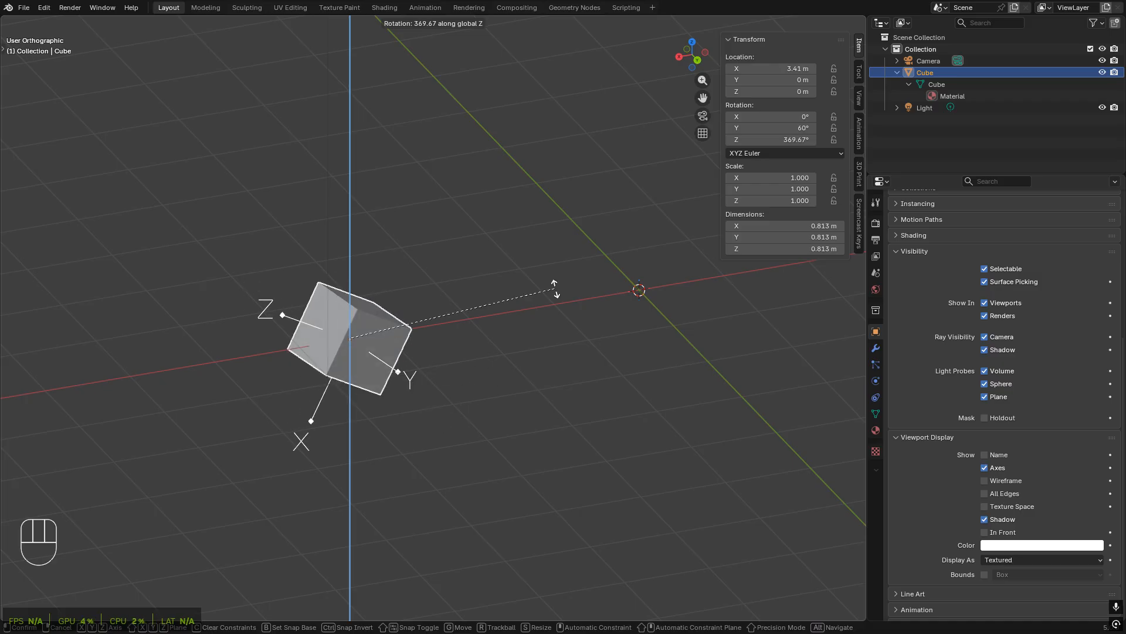
key(z)
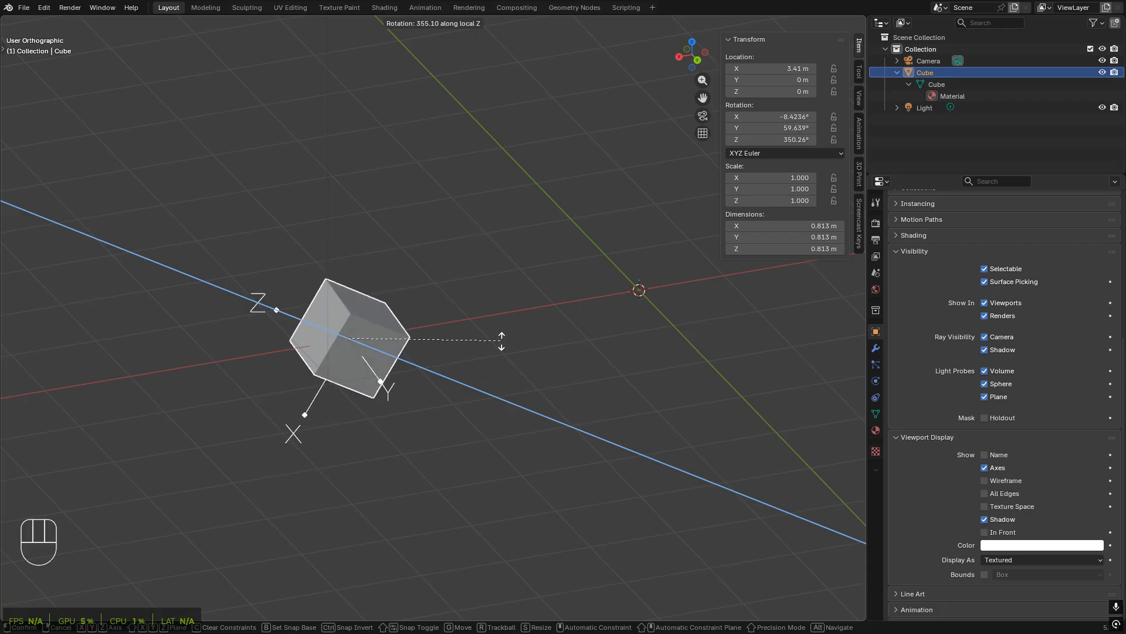
key(Escape)
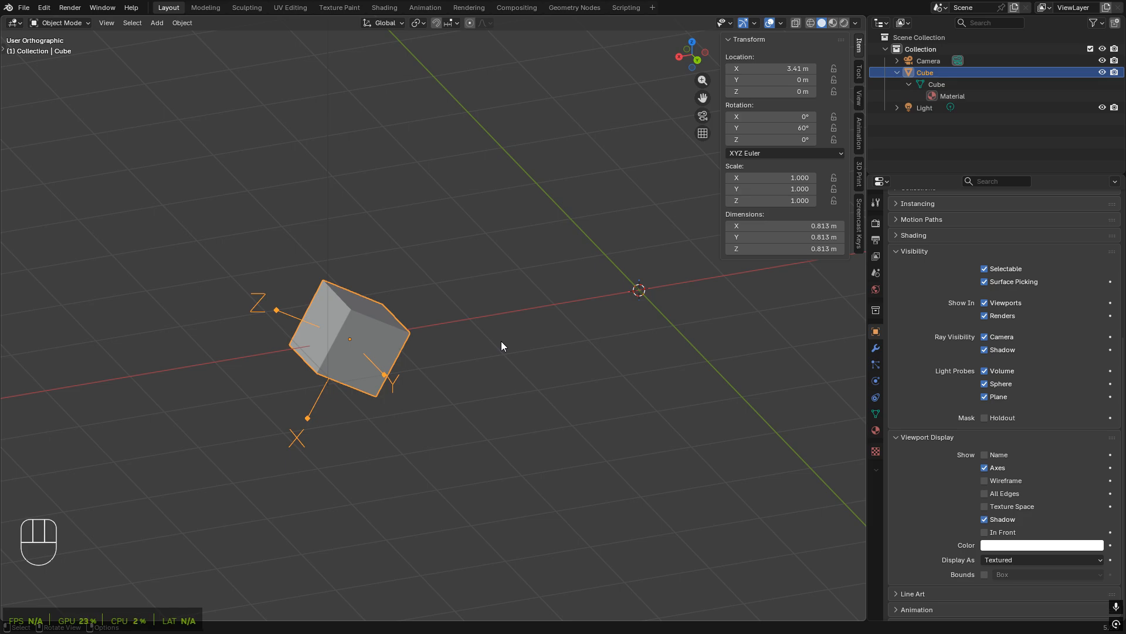
- Try moving the cube without an axis constraint in an angled view, and cancel the move each time
mouse_move(406, 289)
middle_down()
mouse_move(467, 353)
mouse_move(413, 413)
mouse_move(442, 428)
middle_up()
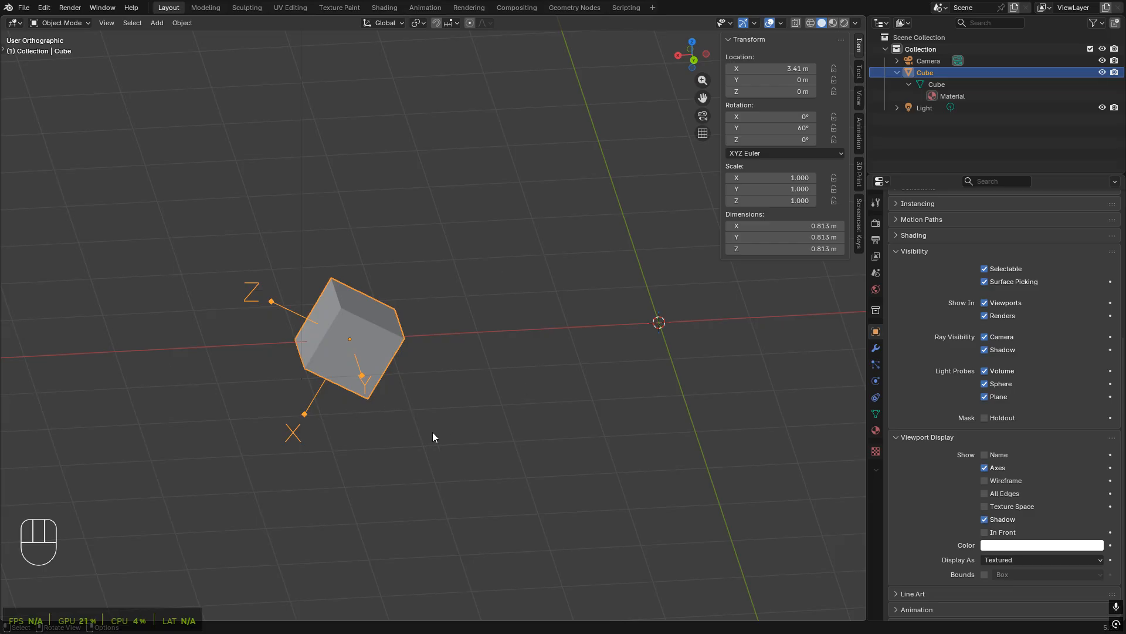
key(g)
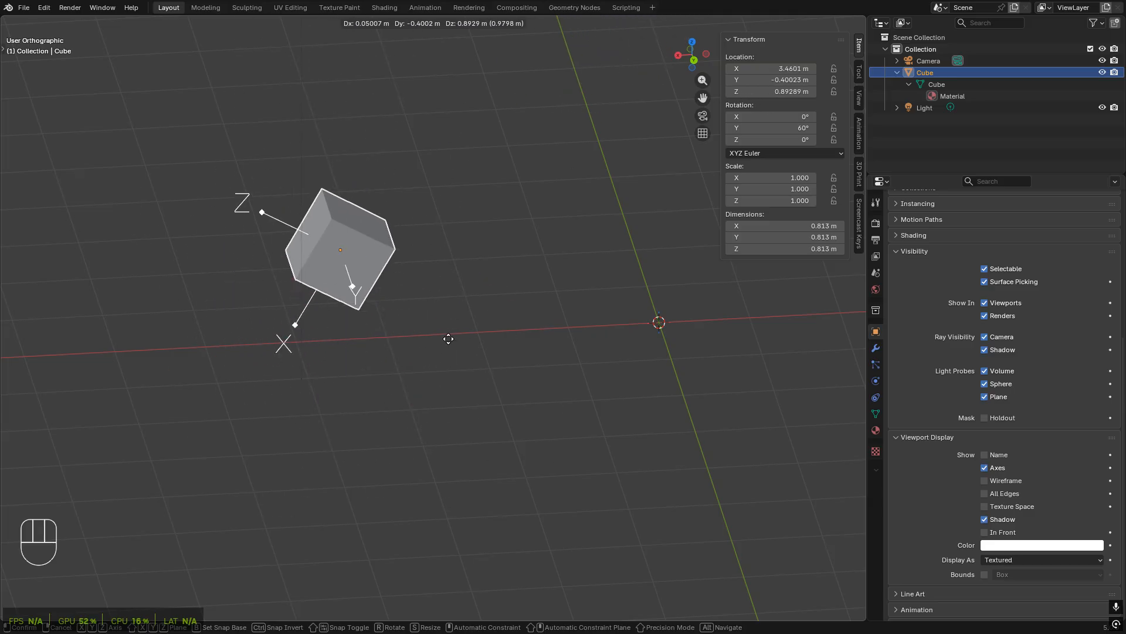
key(Escape)
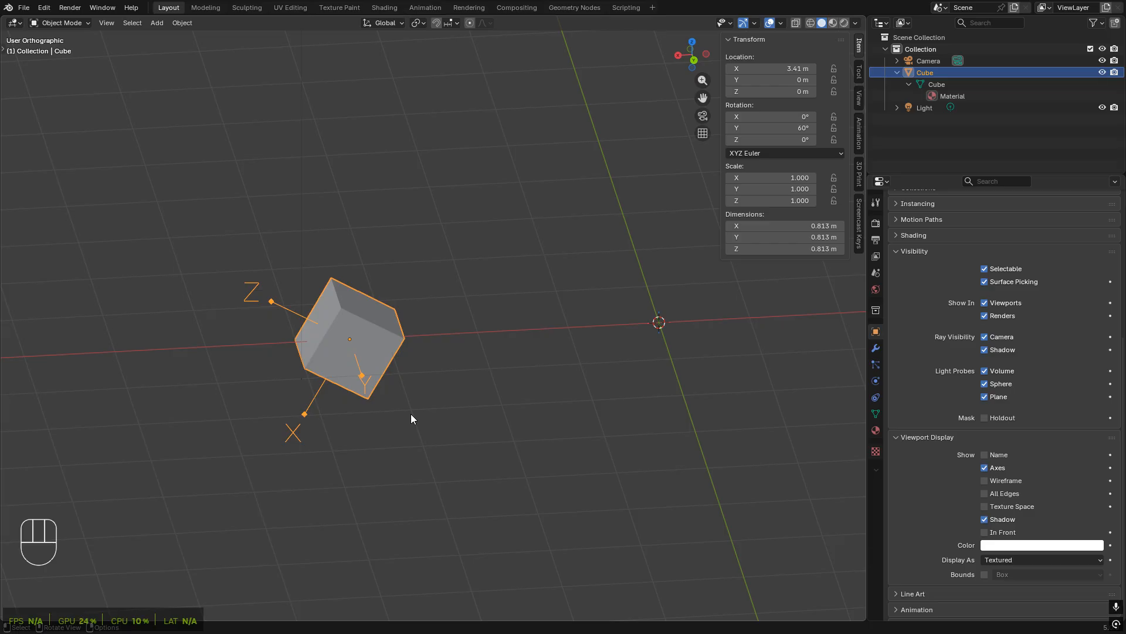
key(g)
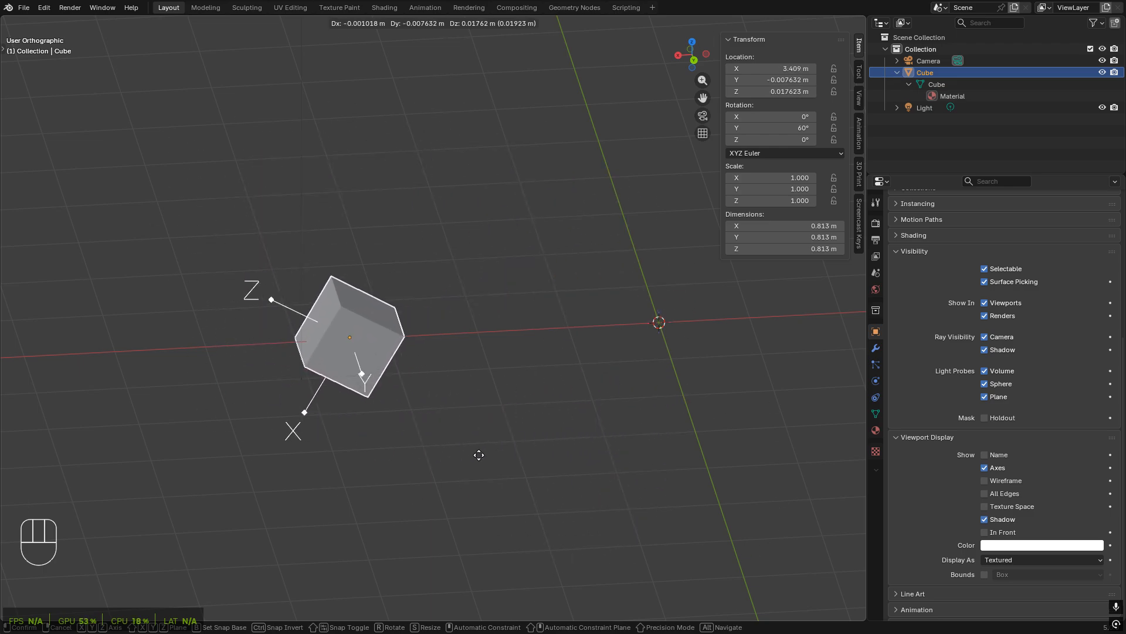
key(Escape)
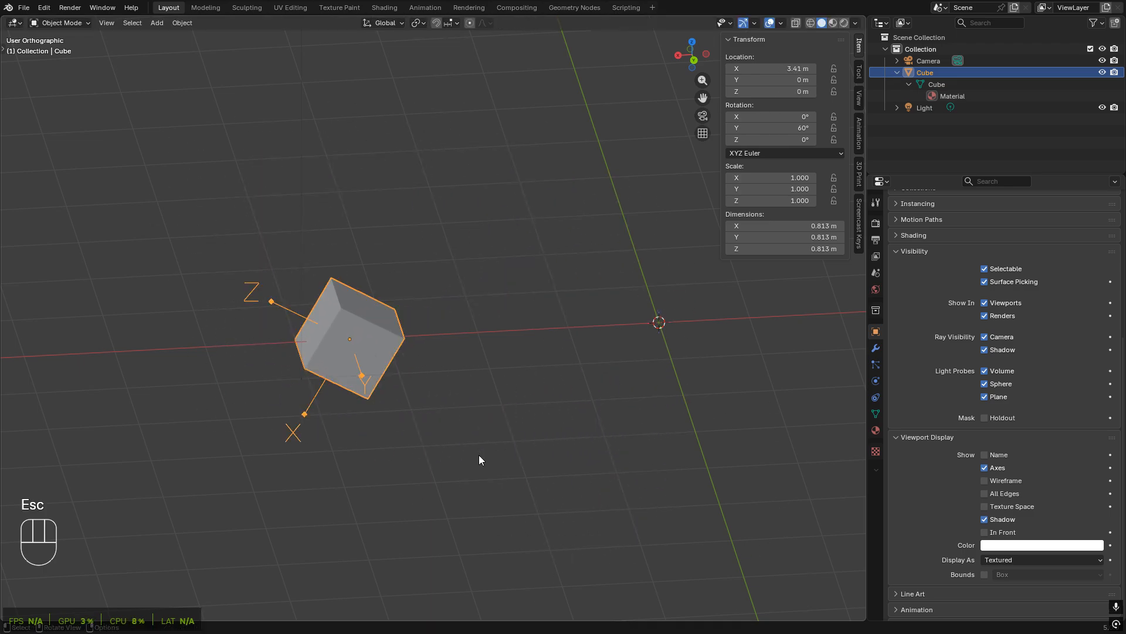
- Try moving the cube without an axis constraint in the top orthographic view, and cancel the move
key(KP_7)
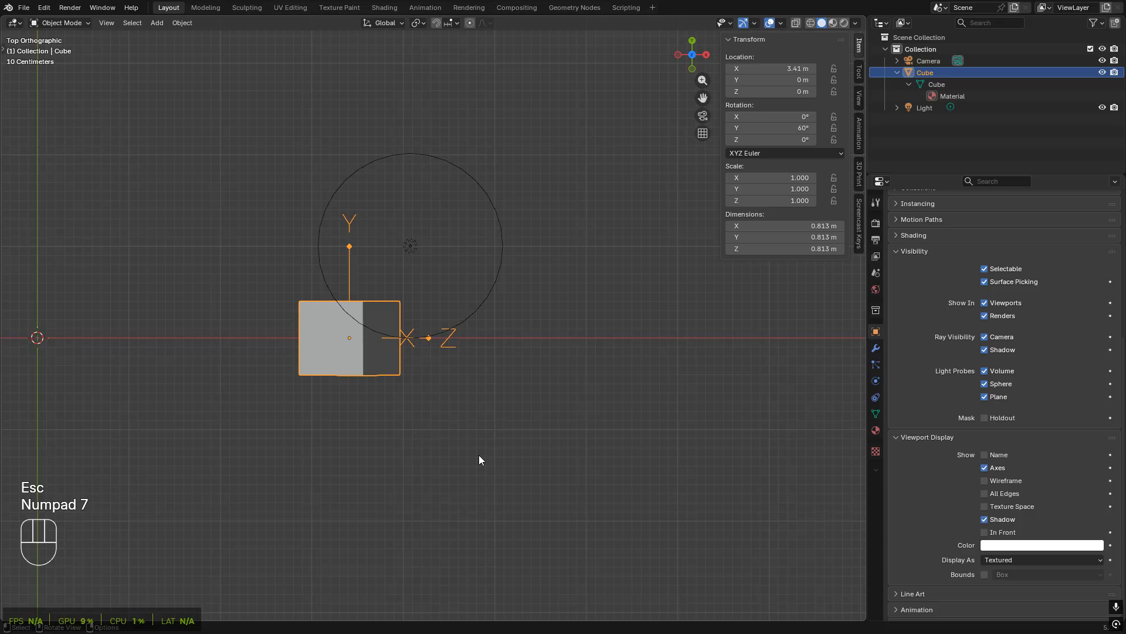
shift+middle_drag(382, 449, 508, 505)
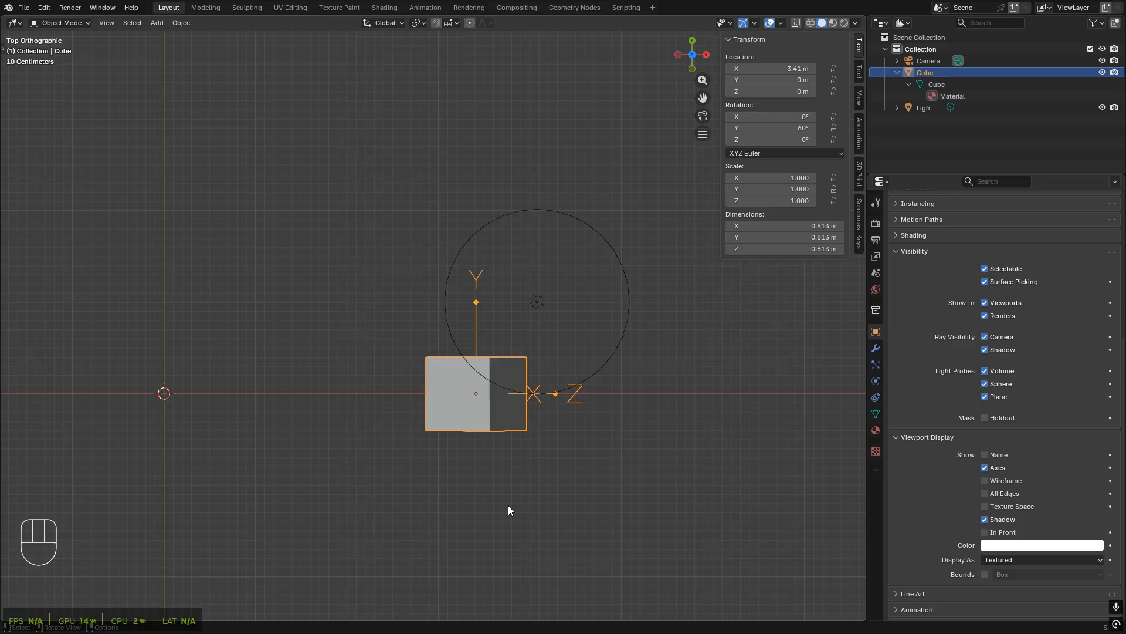
key(g)
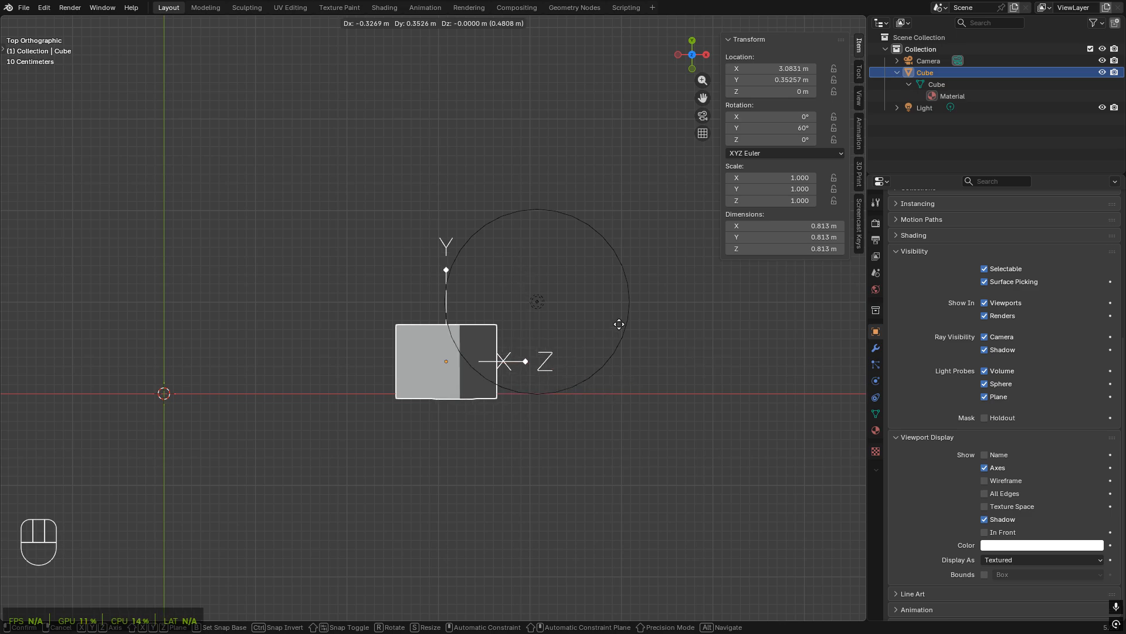
key(Escape)
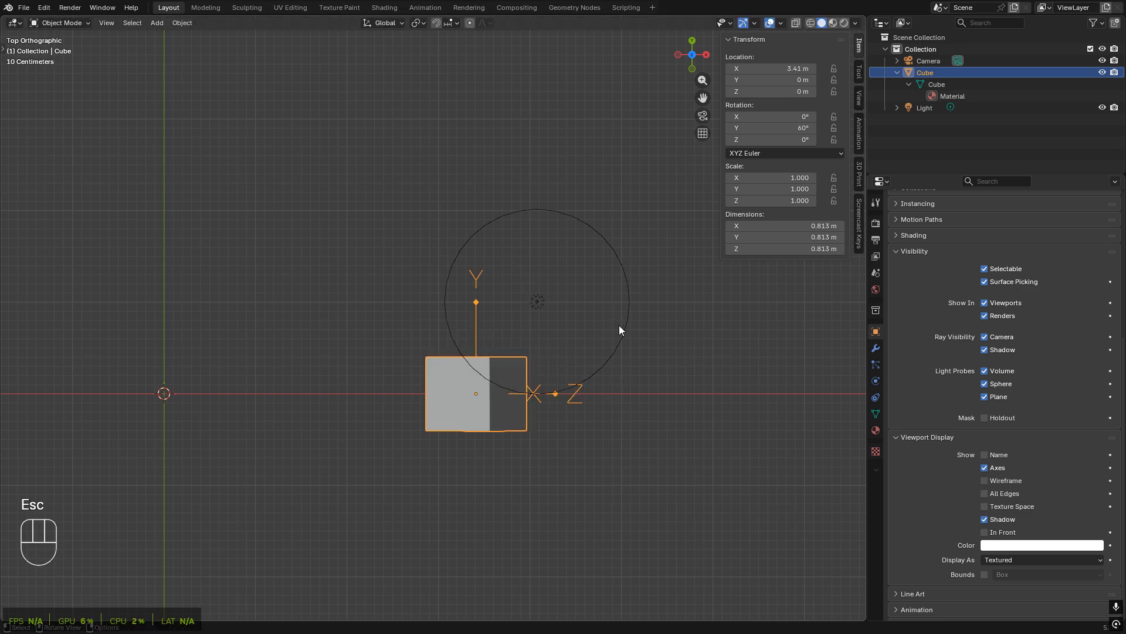
- Try moving the cube without an axis constraint in the front orthographic view, and cancel the move
key(KP_1)
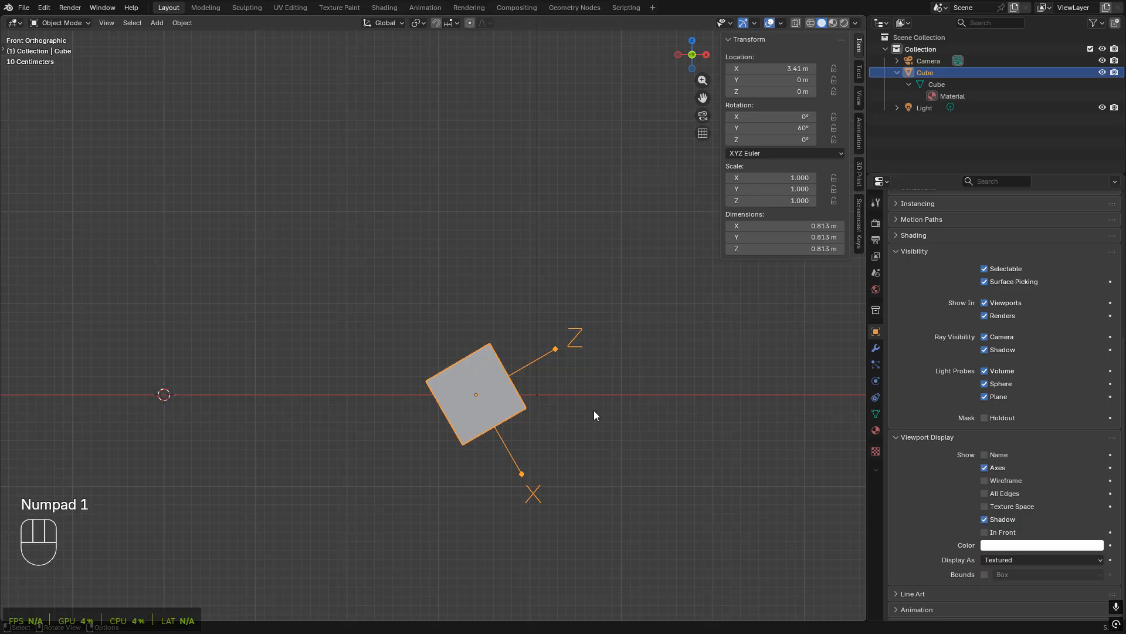
key(g)
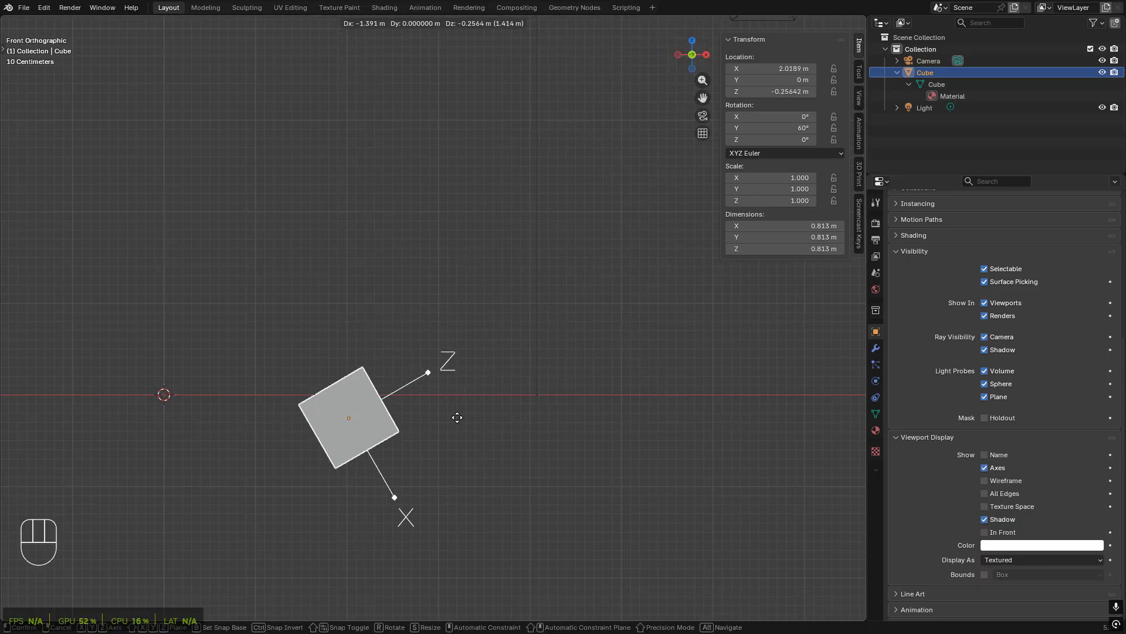
key(Escape)
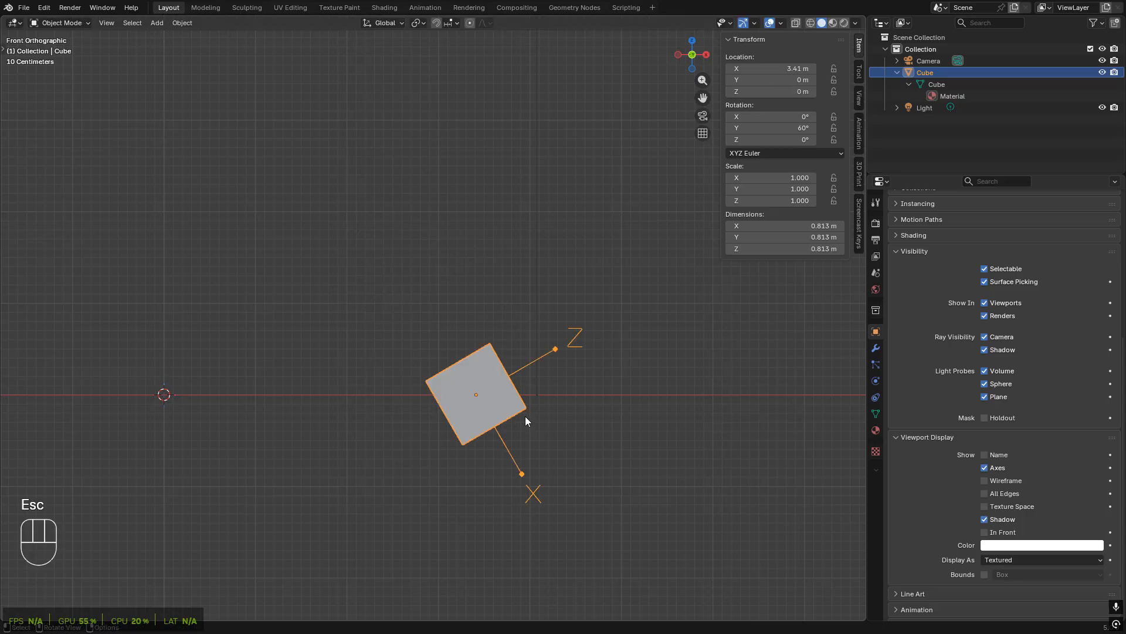
- Examine the tilted cube and its local axes from angled, front and right viewpoints
middle_drag(609, 416, 559, 438)
middle_drag(554, 439, 511, 445)
scroll(513, 444, up, 2)
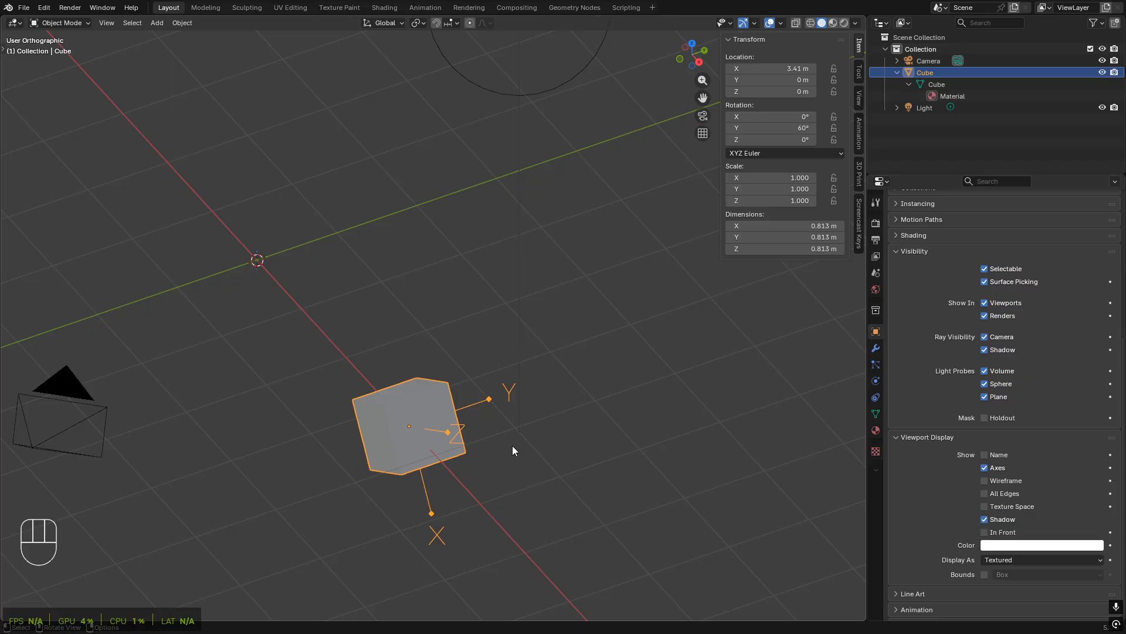
key(KP_1)
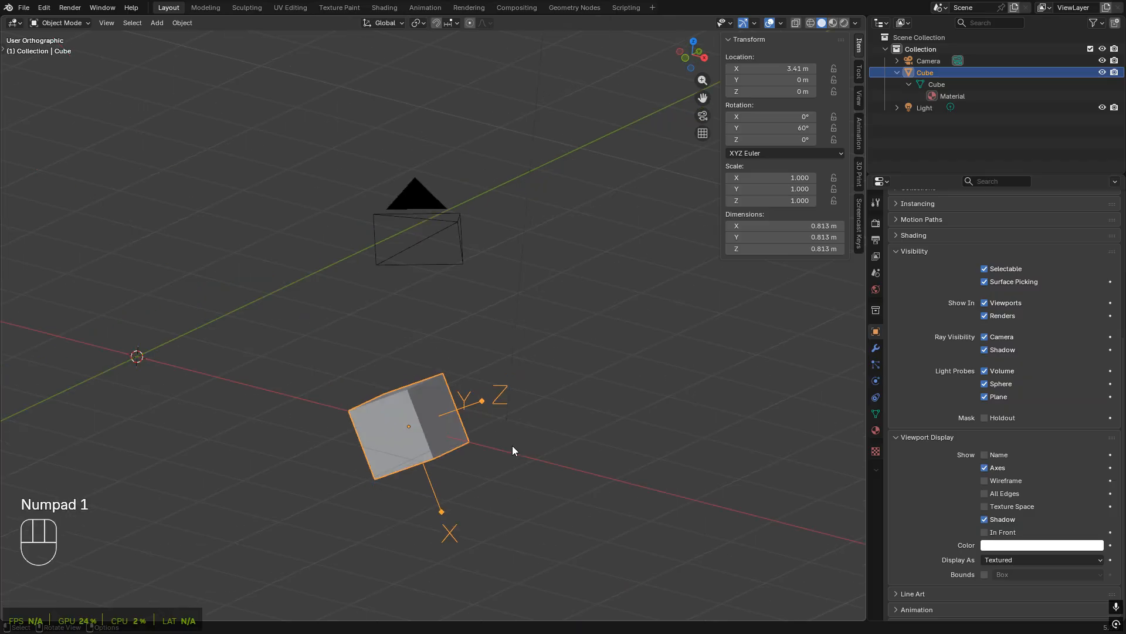
scroll(394, 446, up, 3)
key(KP_3)
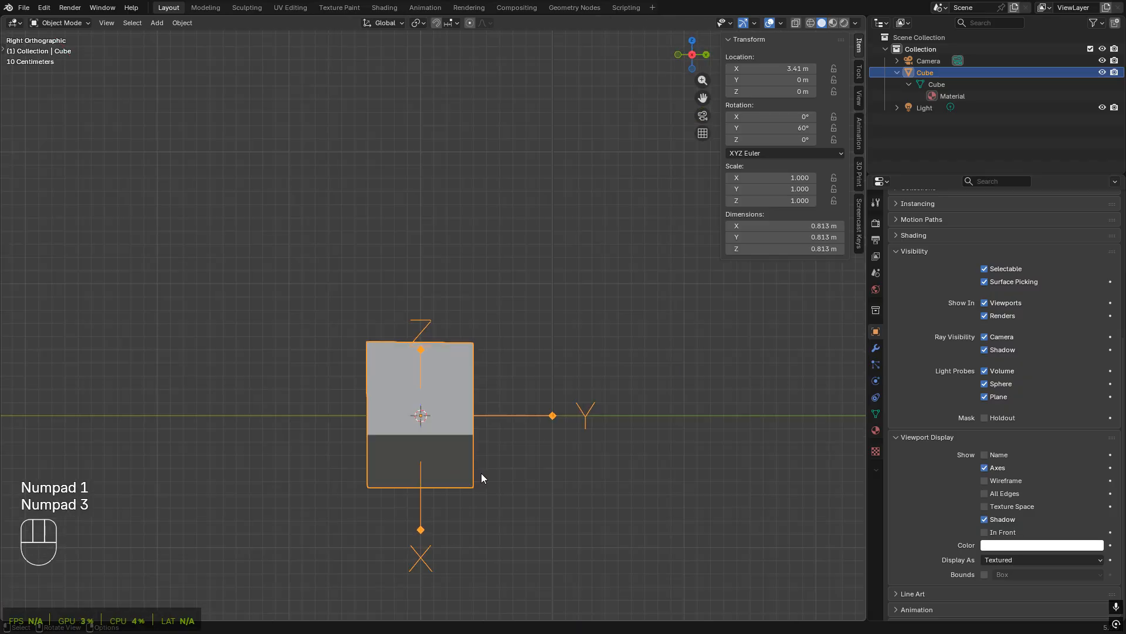
scroll(485, 473, down, 3)
middle_drag(485, 472, 481, 422)
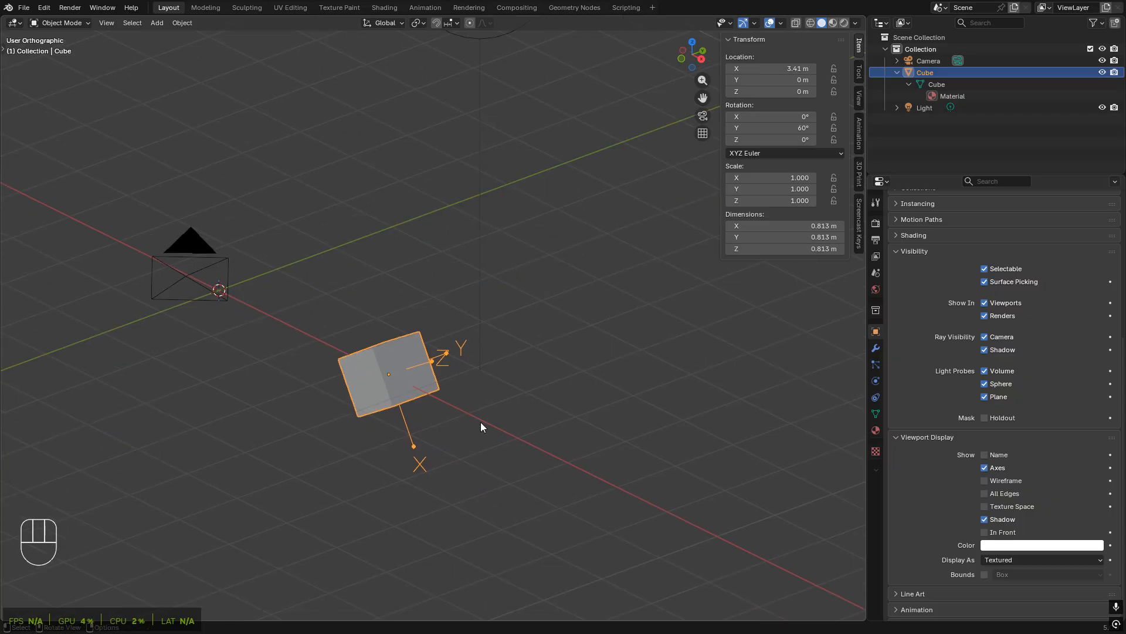
- Try moving the cube along global Z, then with global Z locked and with local Z locked, and cancel the move
key(g)
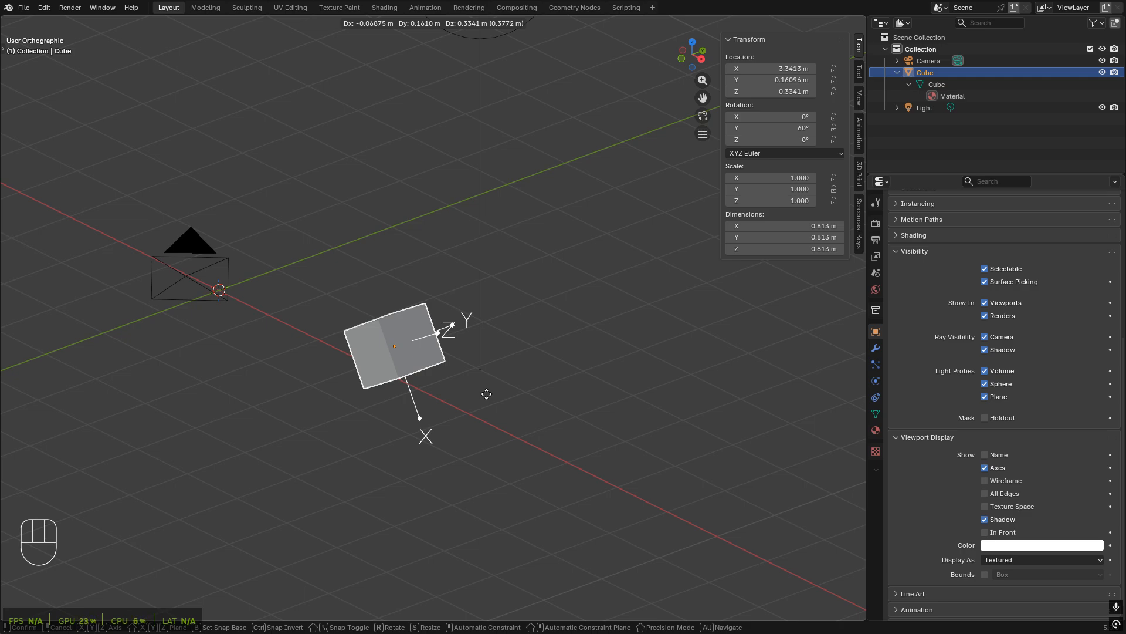
key(z)
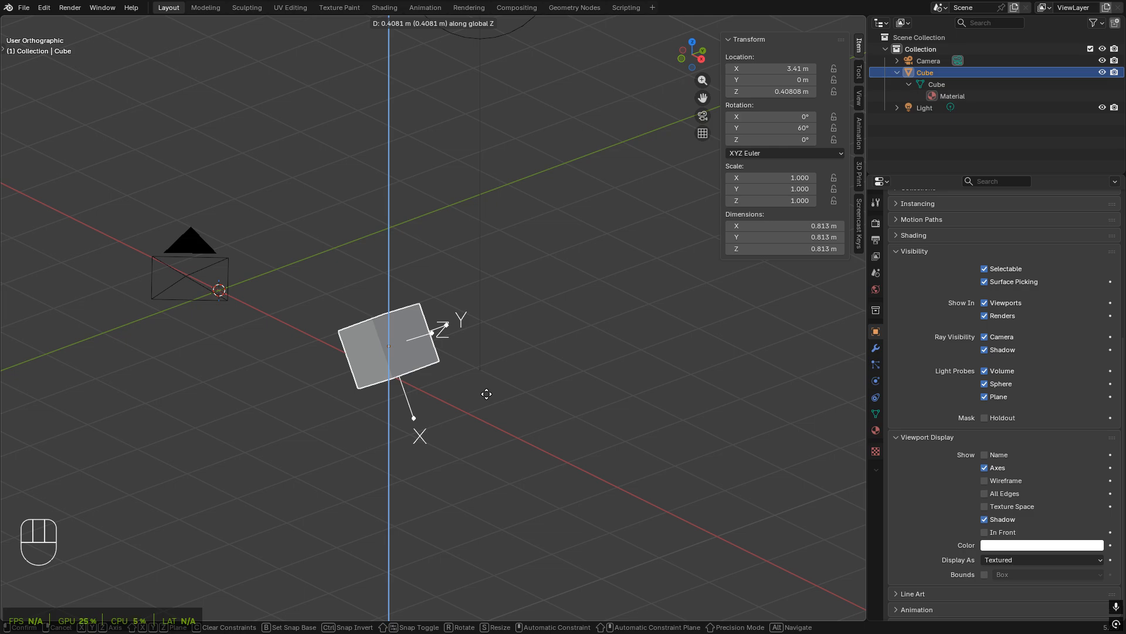
key(shift)
key(shift+z)
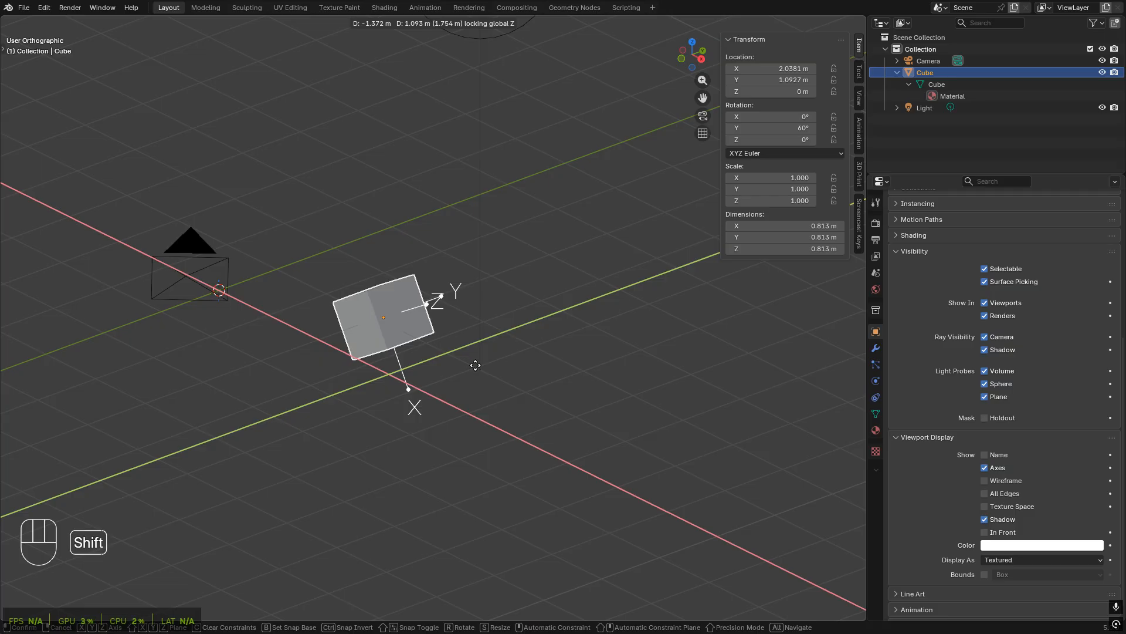
key(shift+z)
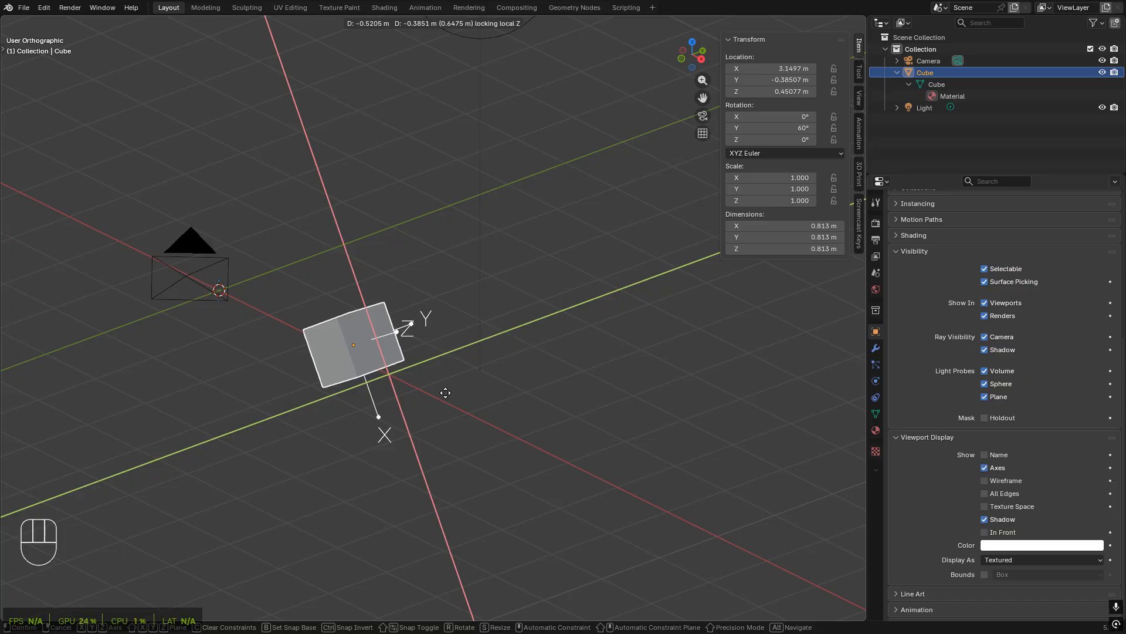
key(Escape)
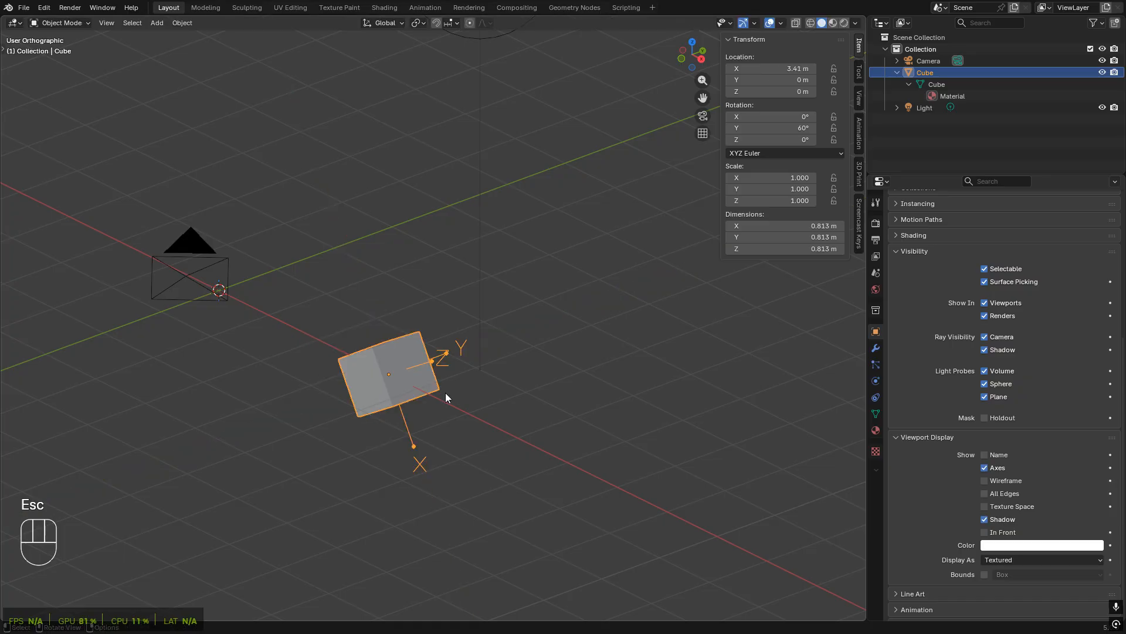
- Try scaling the cube uniformly, then with global Z locked and with local Z locked, and cancel the scaling
key(s)
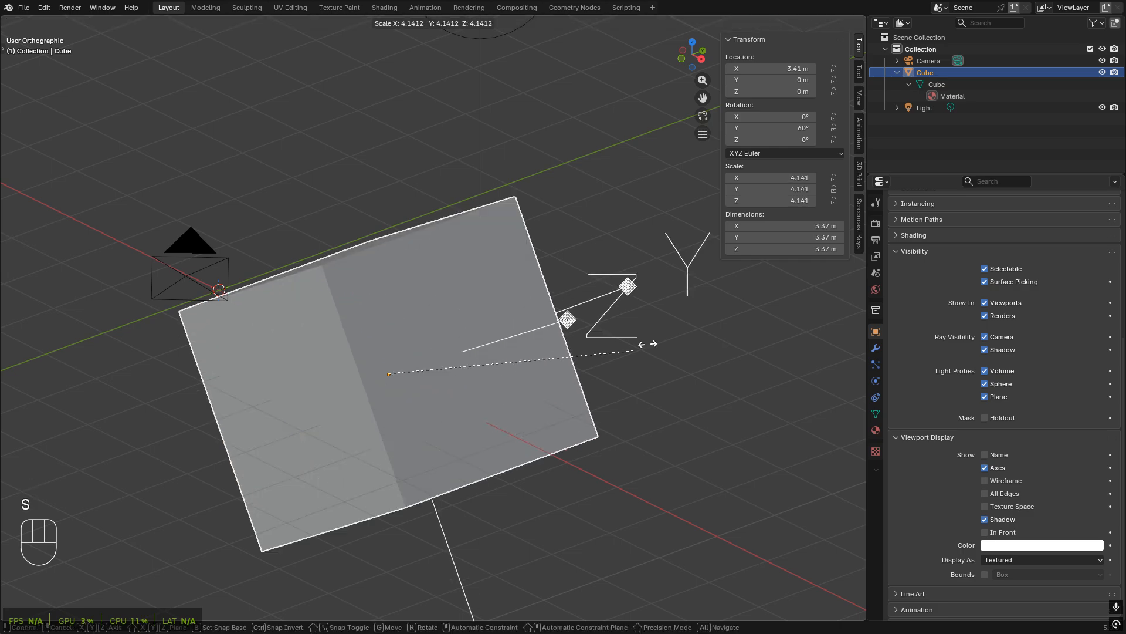
key(shift+z)
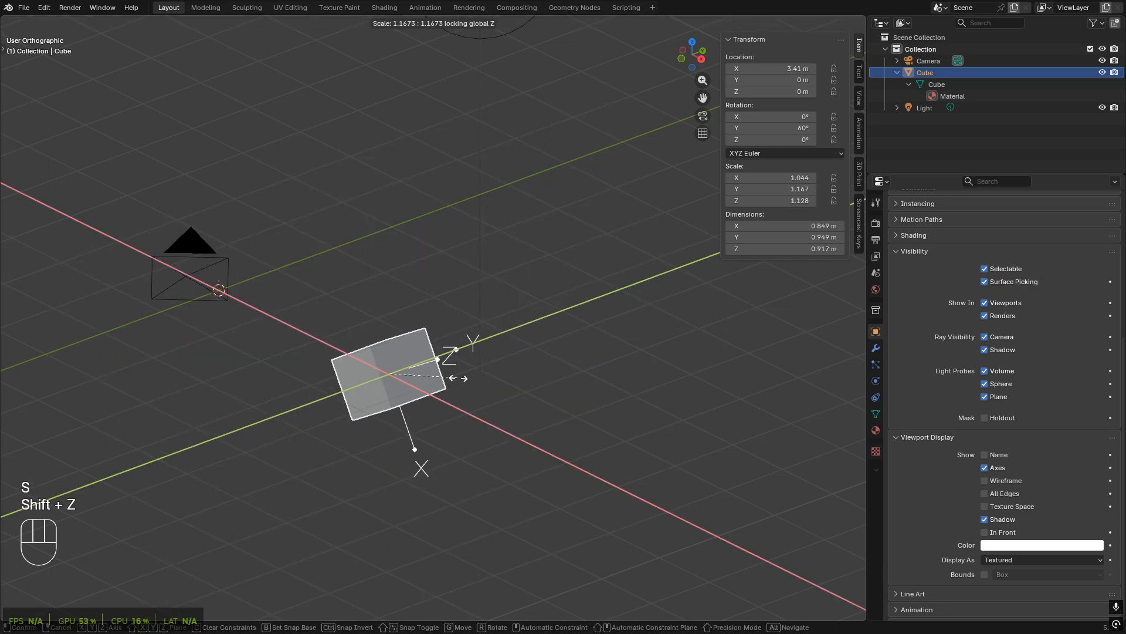
key(shift+z)
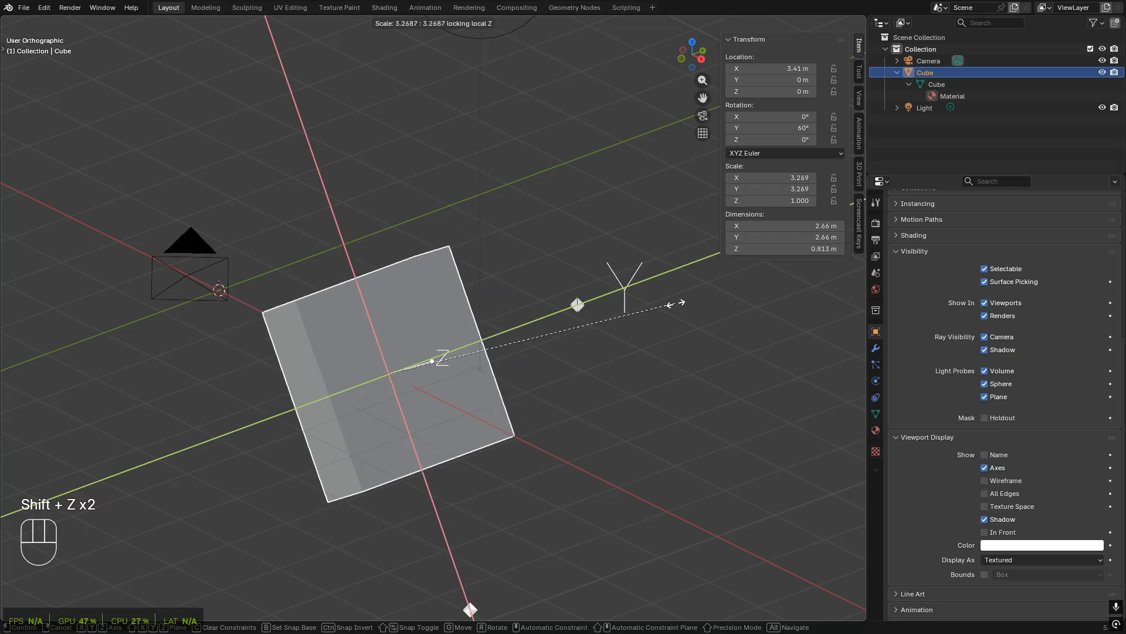
key(Escape)
- Try rotating the cube freely, around global X, and with global X and local X locked, and cancel the rotation
key(r)
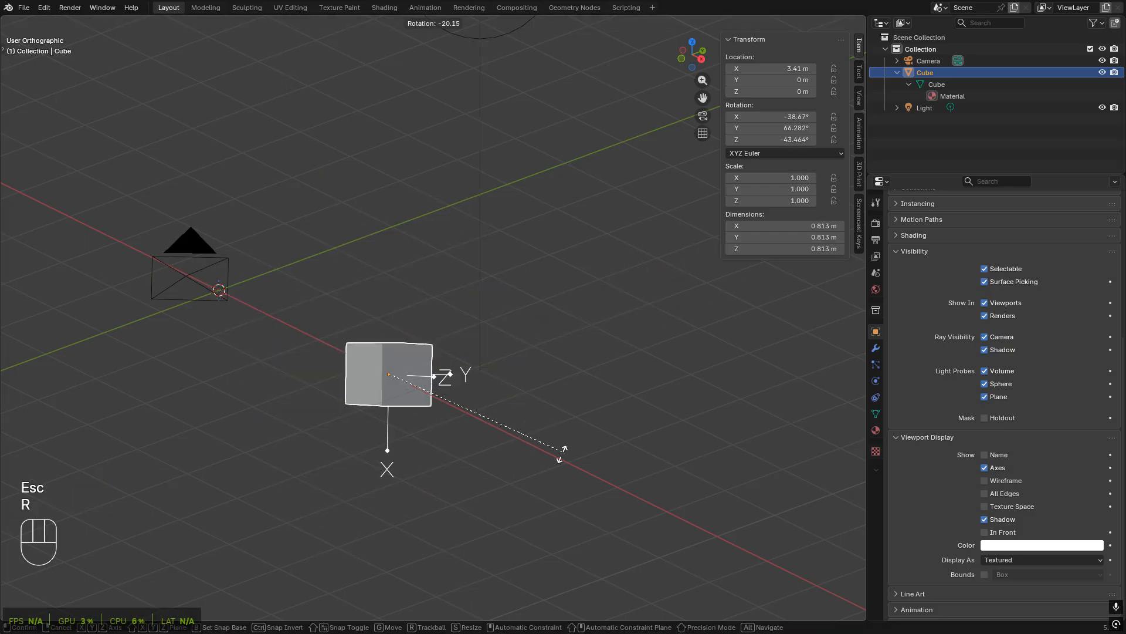
key(x)
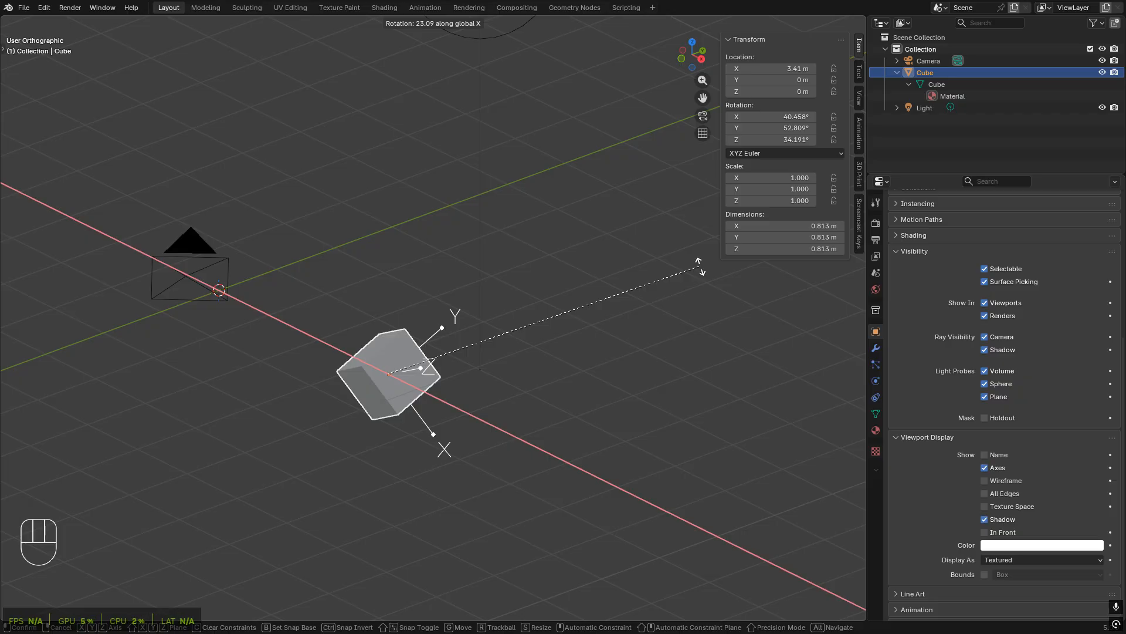
key(shift+x)
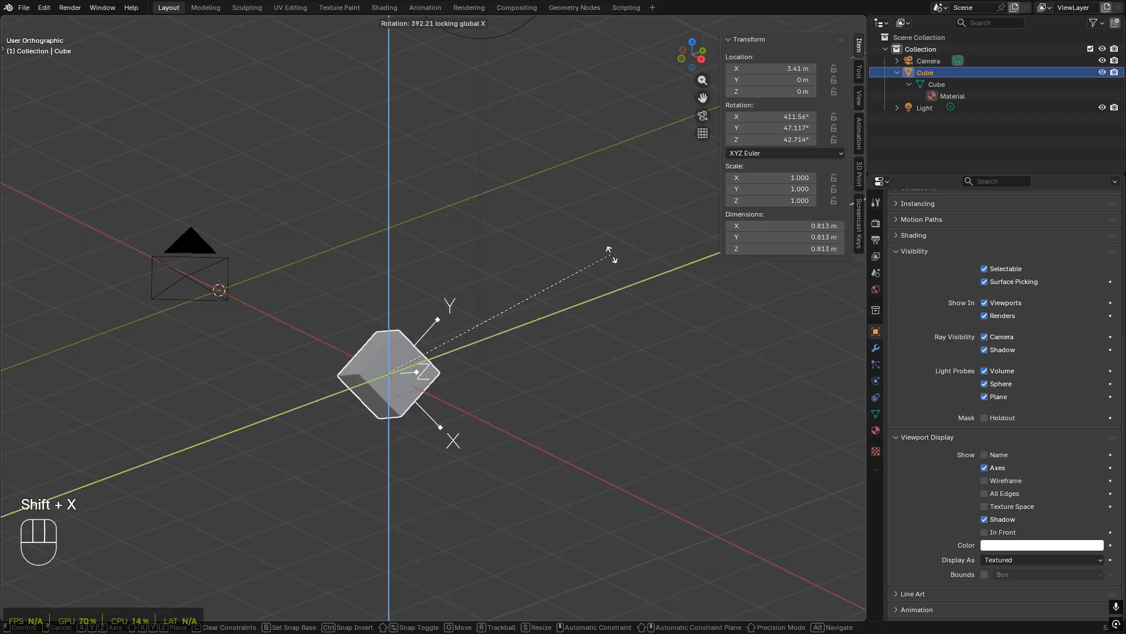
key(shift+x)
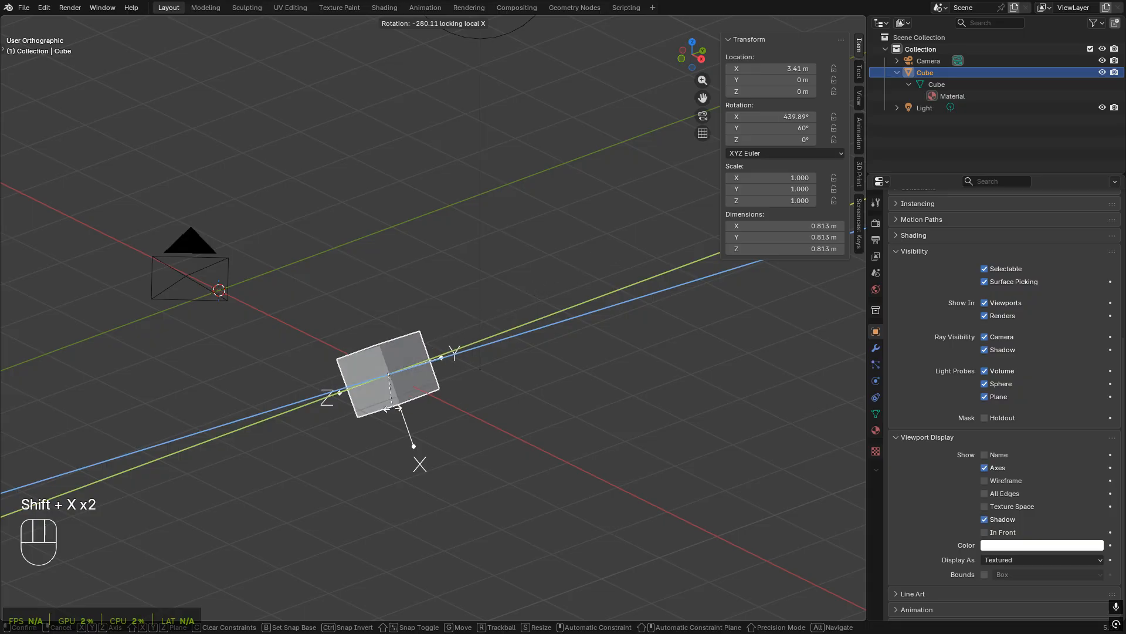
key(Escape)
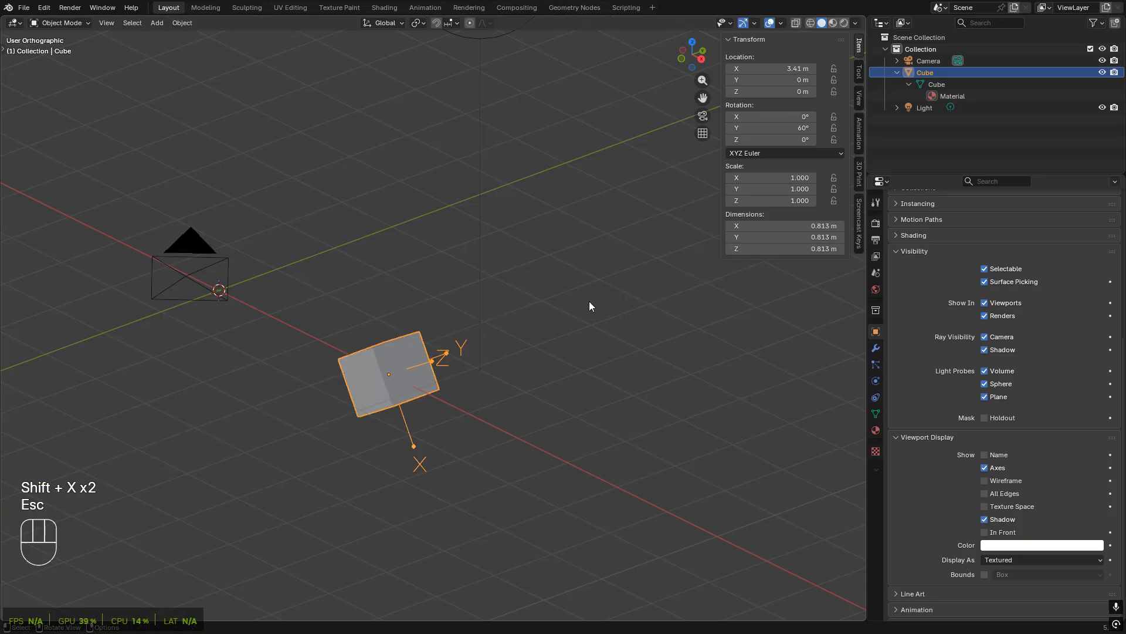
- Reset the cube's X, Y and Z location to 0 m and its Y rotation to 0°
click(544, 482)
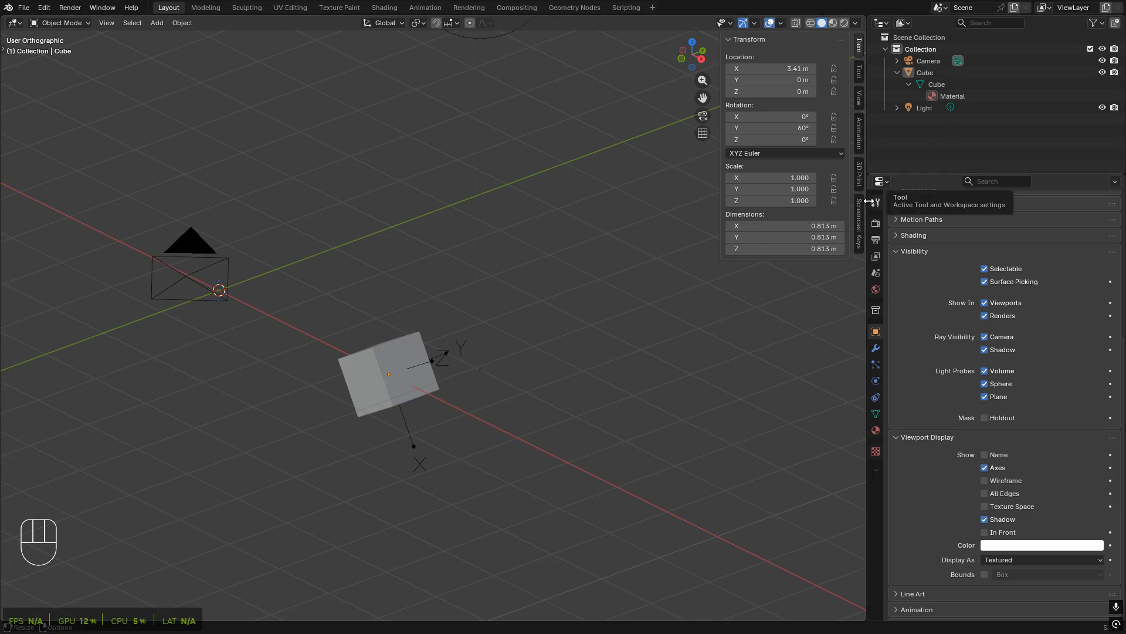
click(392, 410)
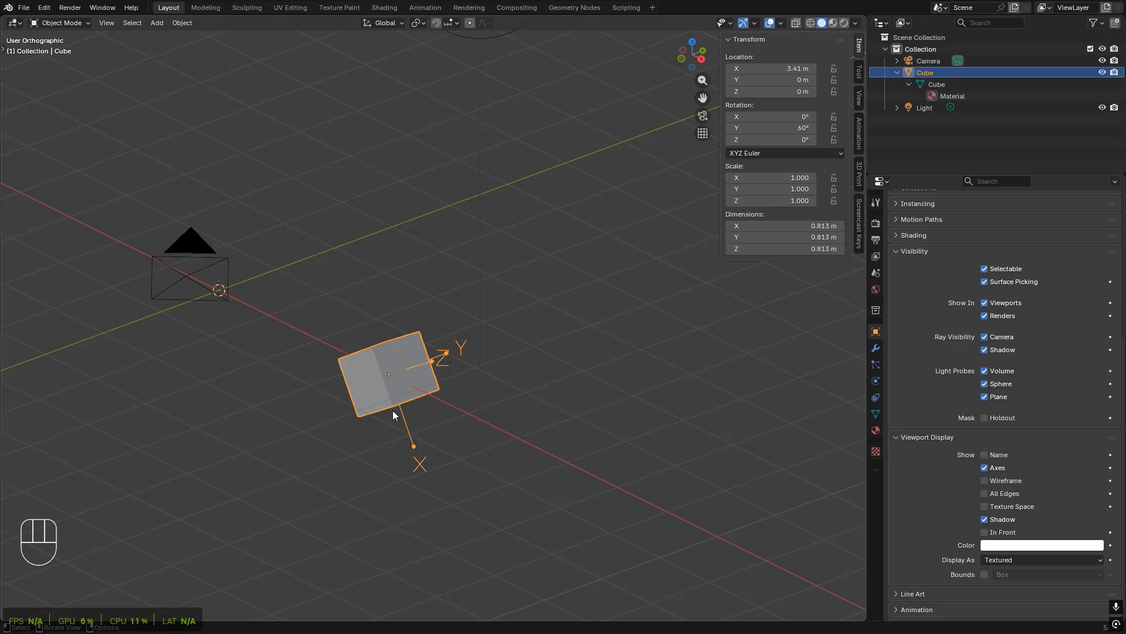
click(780, 68)
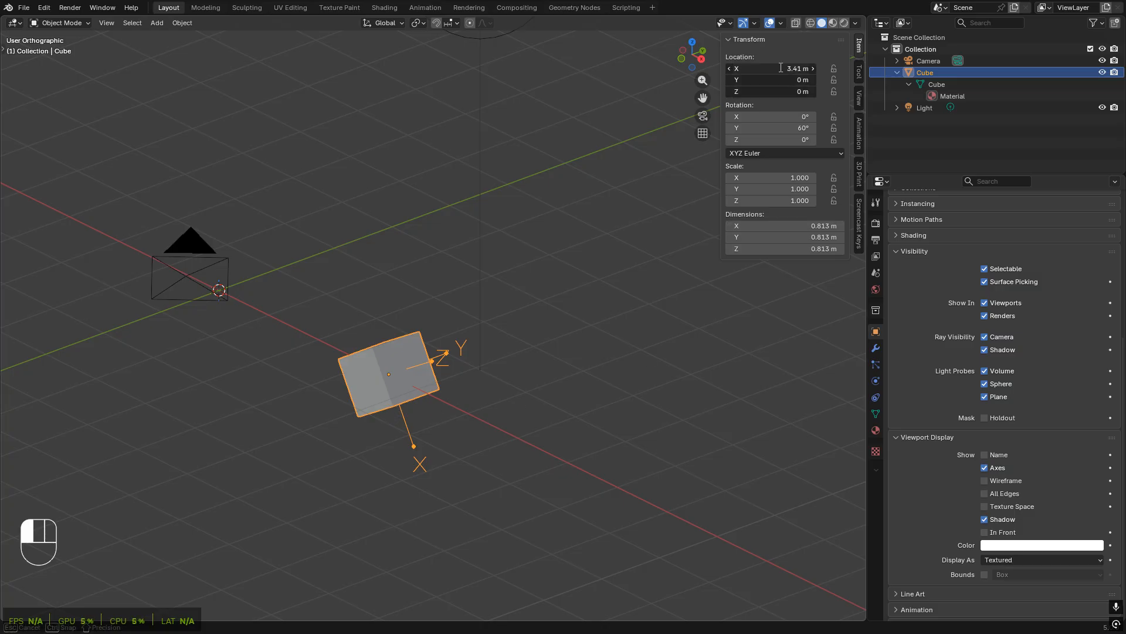
drag(781, 68, 781, 91)
text(0)
key(Return)
click(787, 128)
text(0)
key(Return)
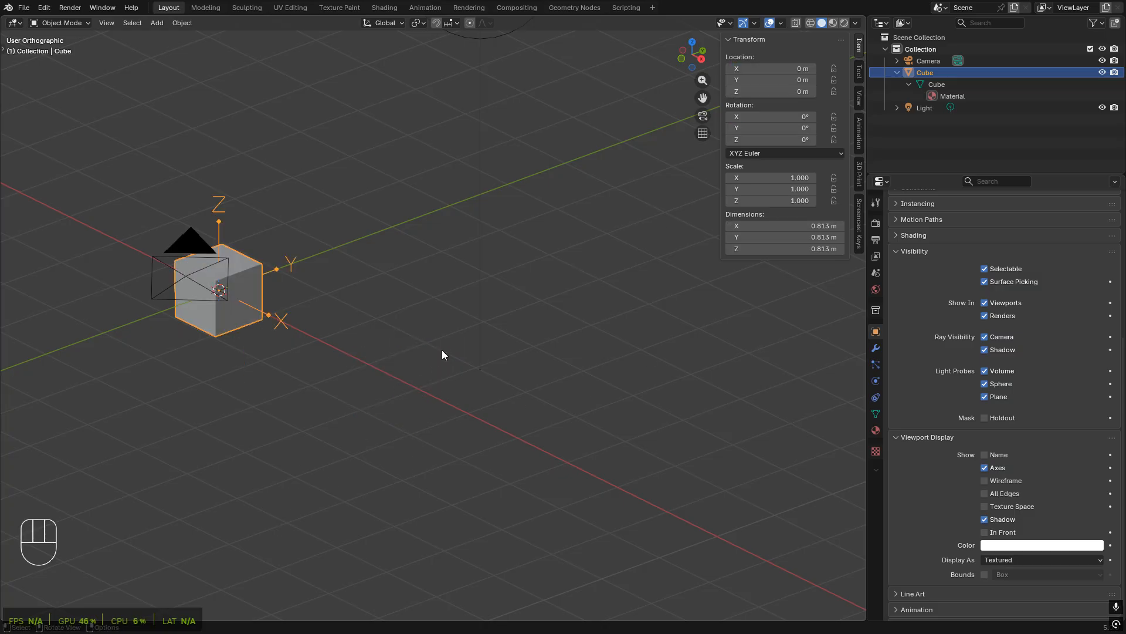
- Switch the selected cube from Object Mode to Edit Mode
middle_drag(442, 350, 361, 376)
scroll(199, 270, up, 8)
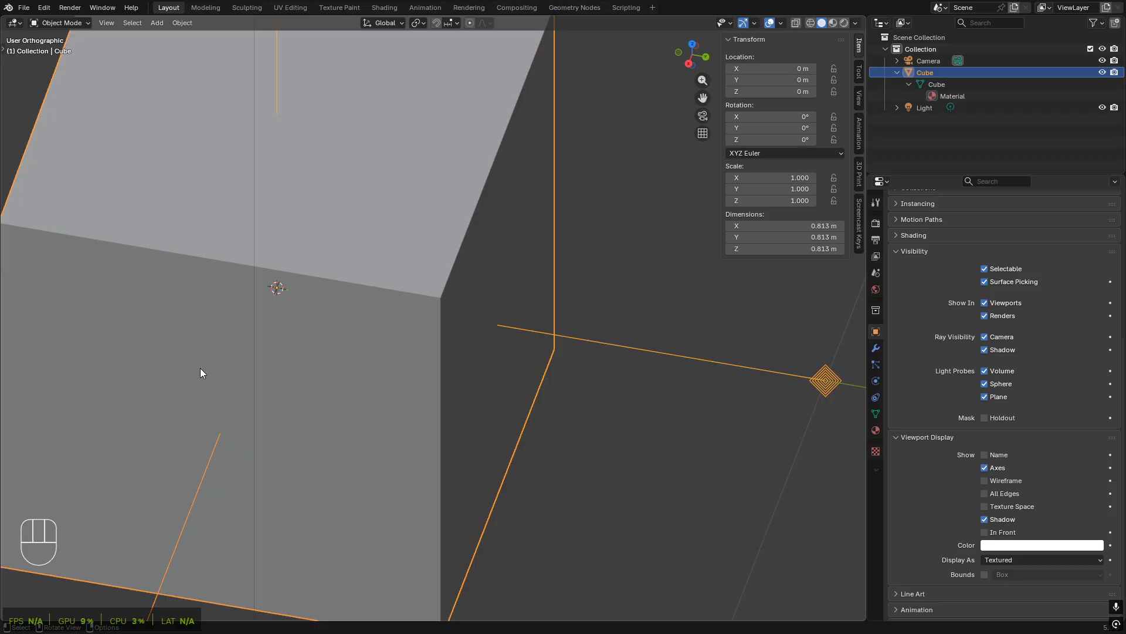
scroll(420, 340, down, 10)
scroll(389, 350, up, 3)
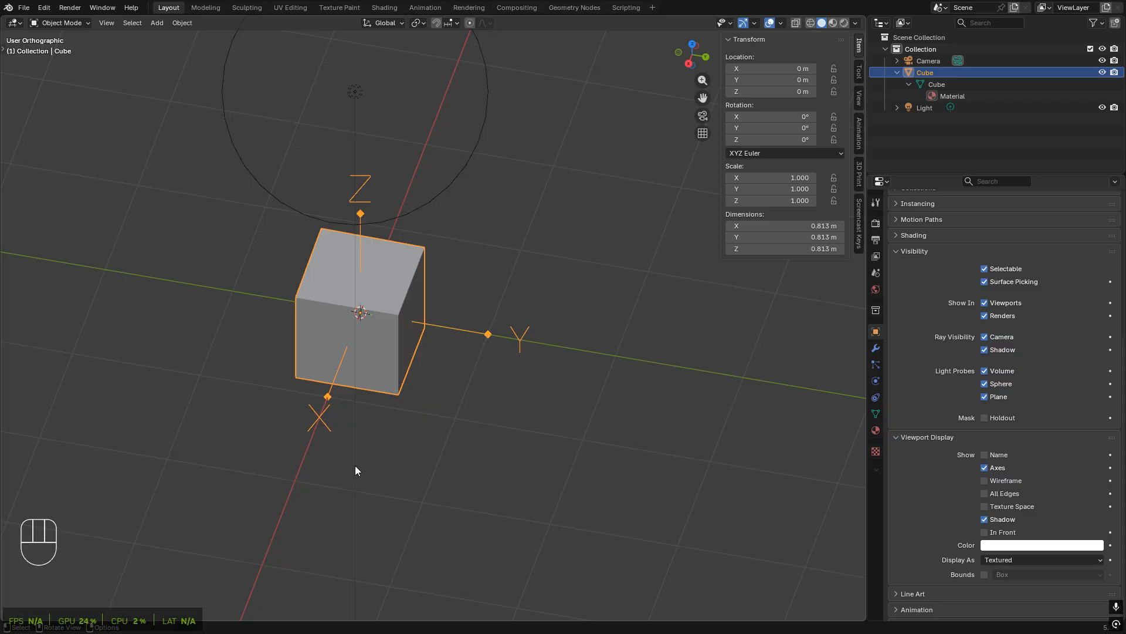
shift+middle_drag(424, 441, 417, 470)
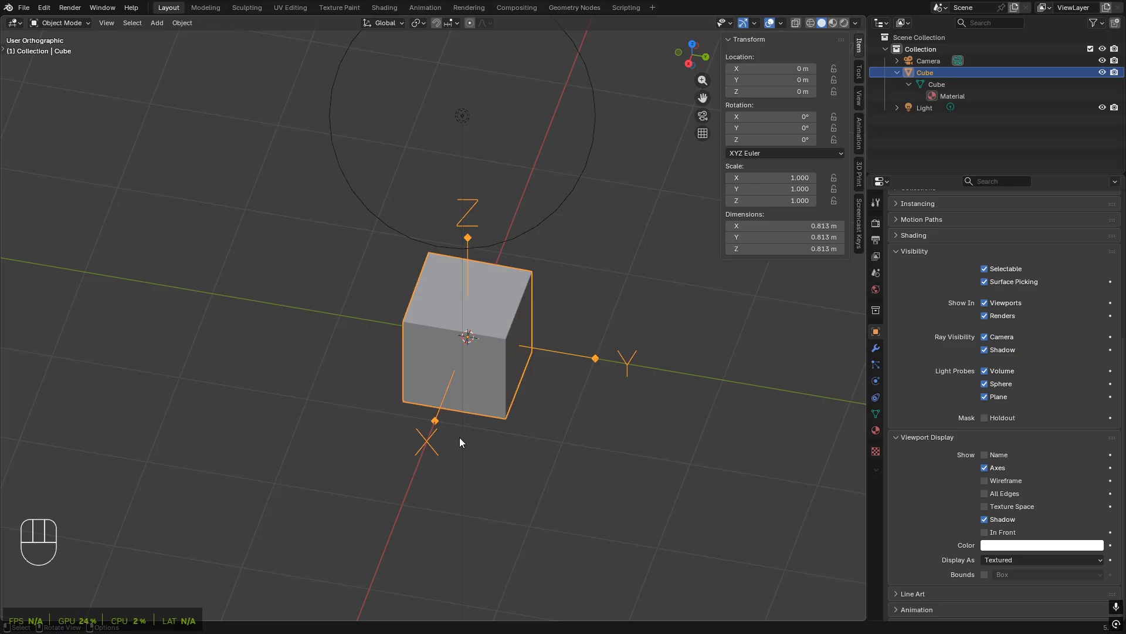
click(69, 26)
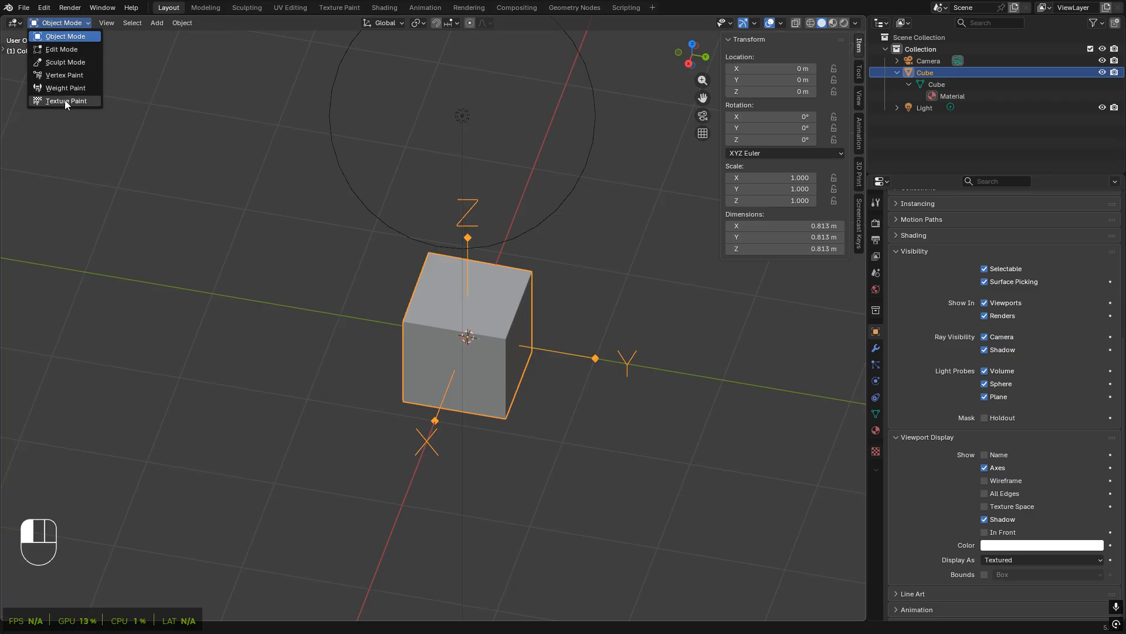
click(58, 52)
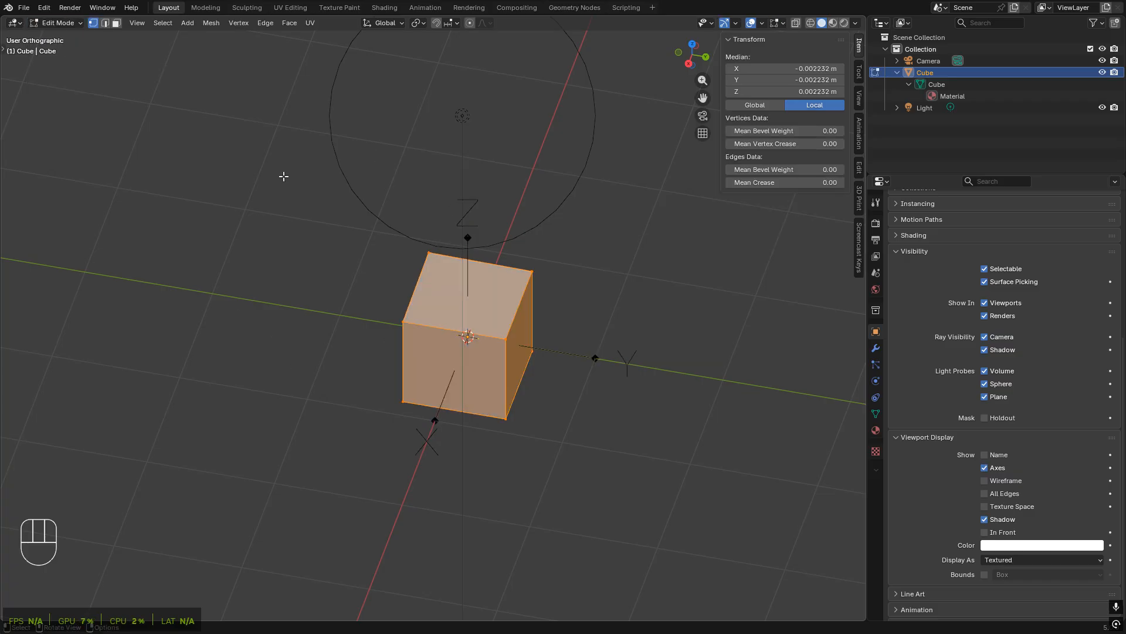
- Toggle the cube repeatedly between Object Mode and Edit Mode, ending in Edit Mode
middle_drag(359, 394, 367, 382)
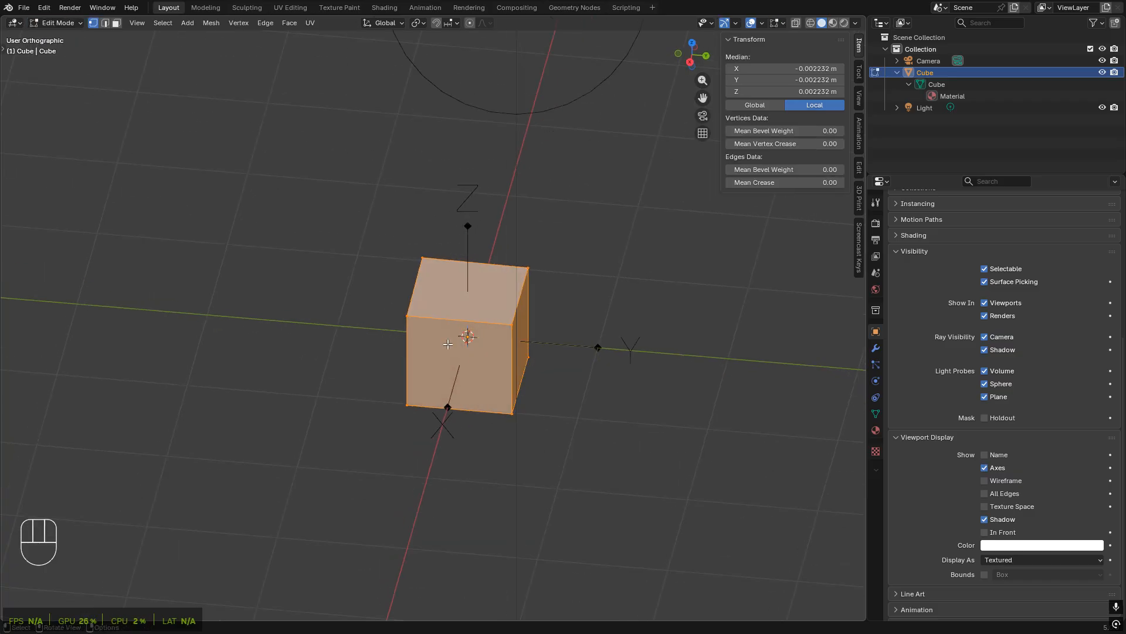
scroll(434, 328, up, 2)
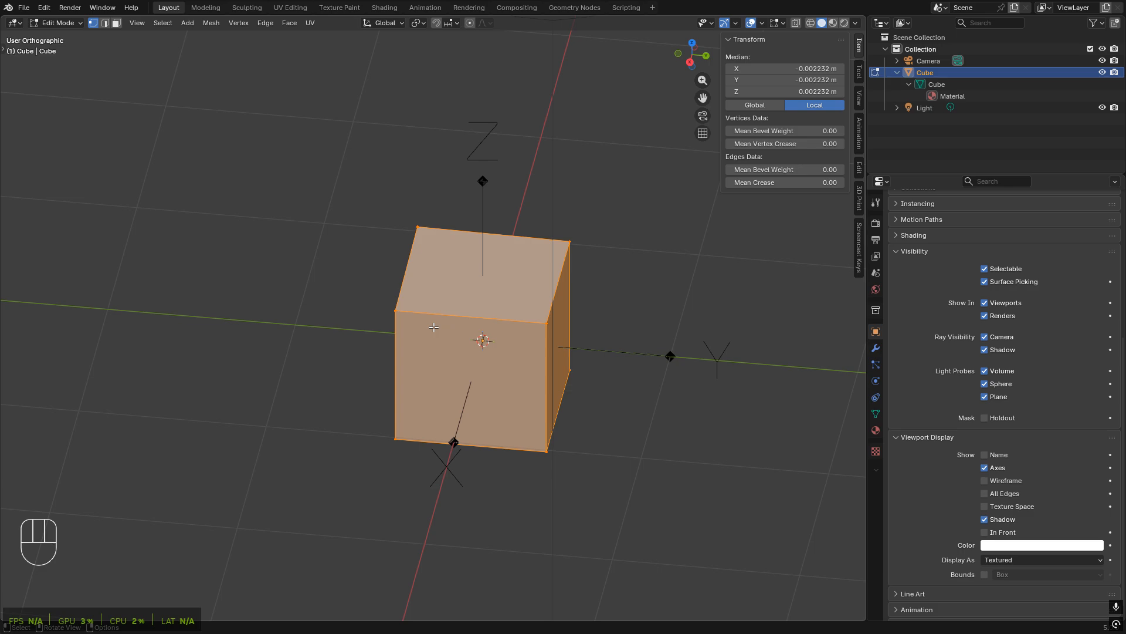
key(Tab)
key(Tab)
key(Tab)
key(Tab)
key(Tab)
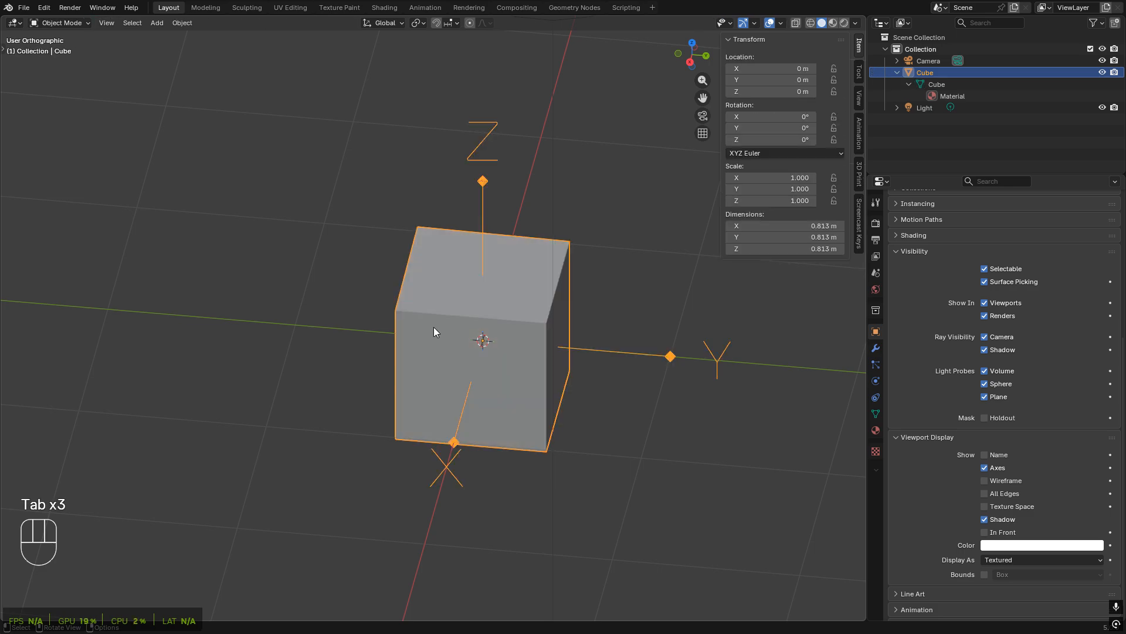
key(Tab)
key(Tab)
key(Tab)
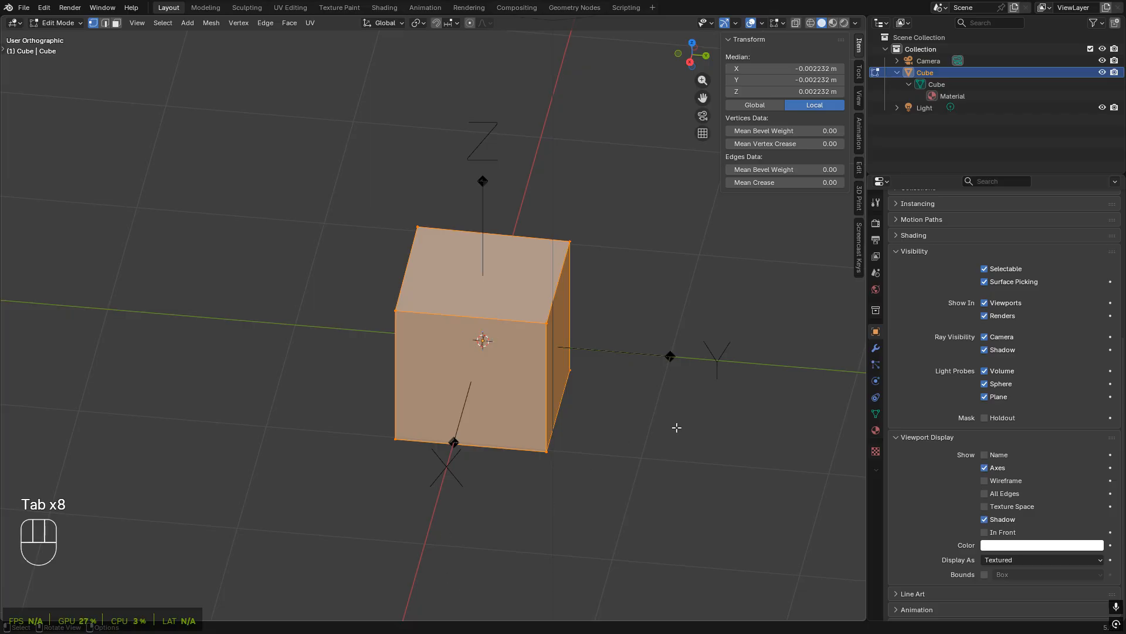
- Deselect all of the cube's mesh geometry in Edit Mode
middle_drag(733, 420, 528, 450)
click(553, 407)
scroll(366, 424, up, 4)
middle_drag(298, 445, 326, 356)
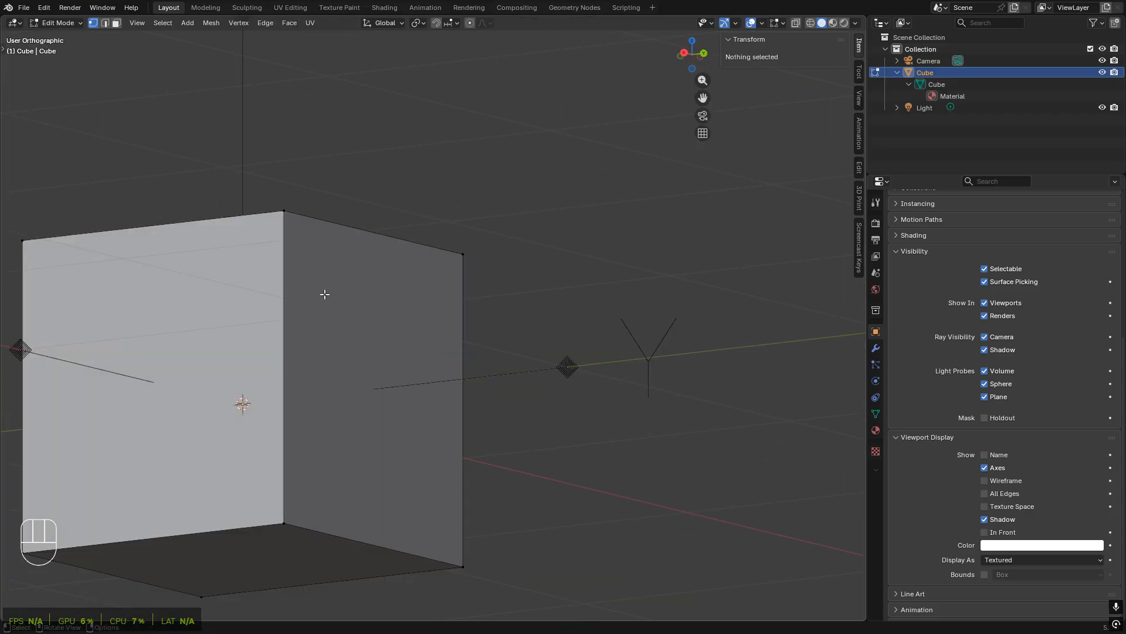
middle_drag(377, 282, 392, 355)
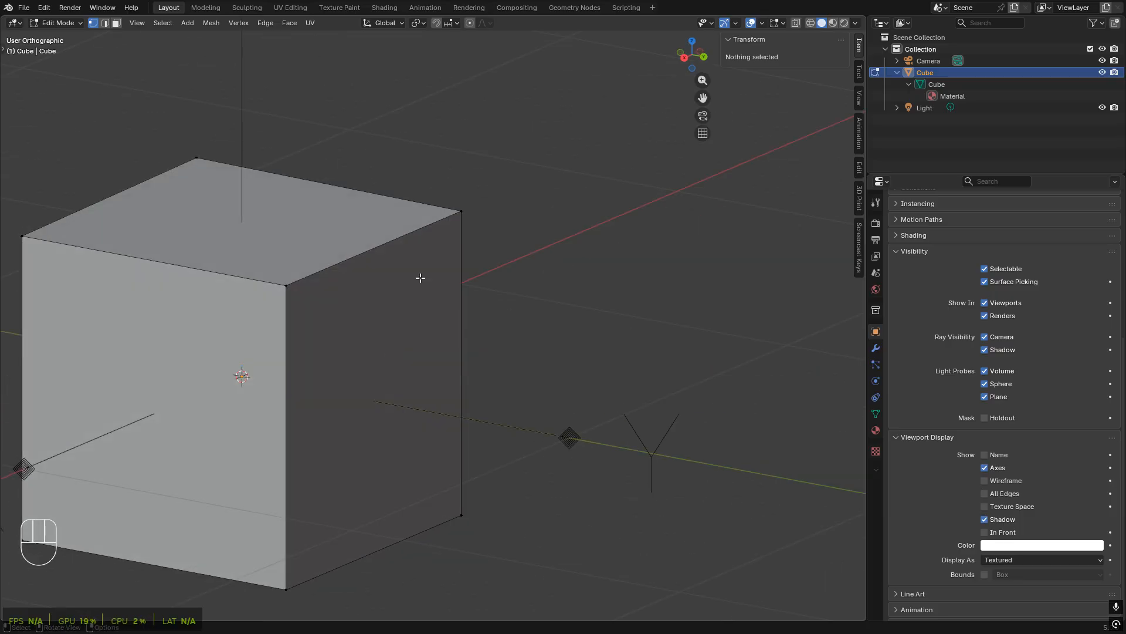
- Duplicate the cube's top corner vertex at the positive Y side and place the copy at about X −0.86, Y 0.33, Z 0.87 m
middle_drag(414, 329, 528, 402)
scroll(443, 412, down, 3)
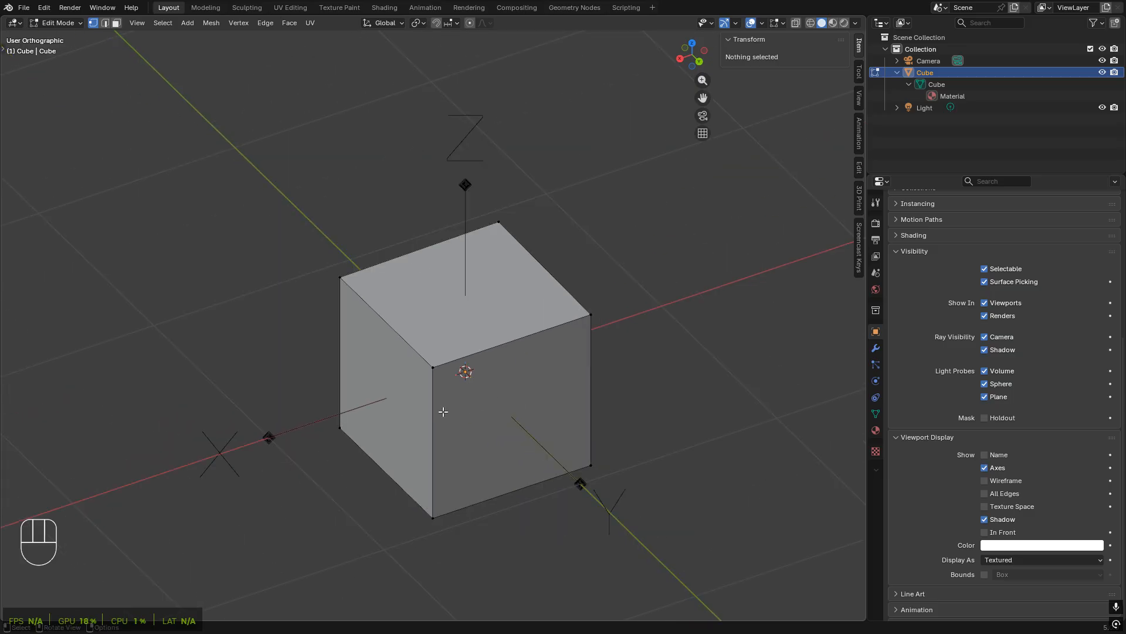
middle_drag(442, 412, 458, 416)
shift+middle_drag(459, 416, 412, 442)
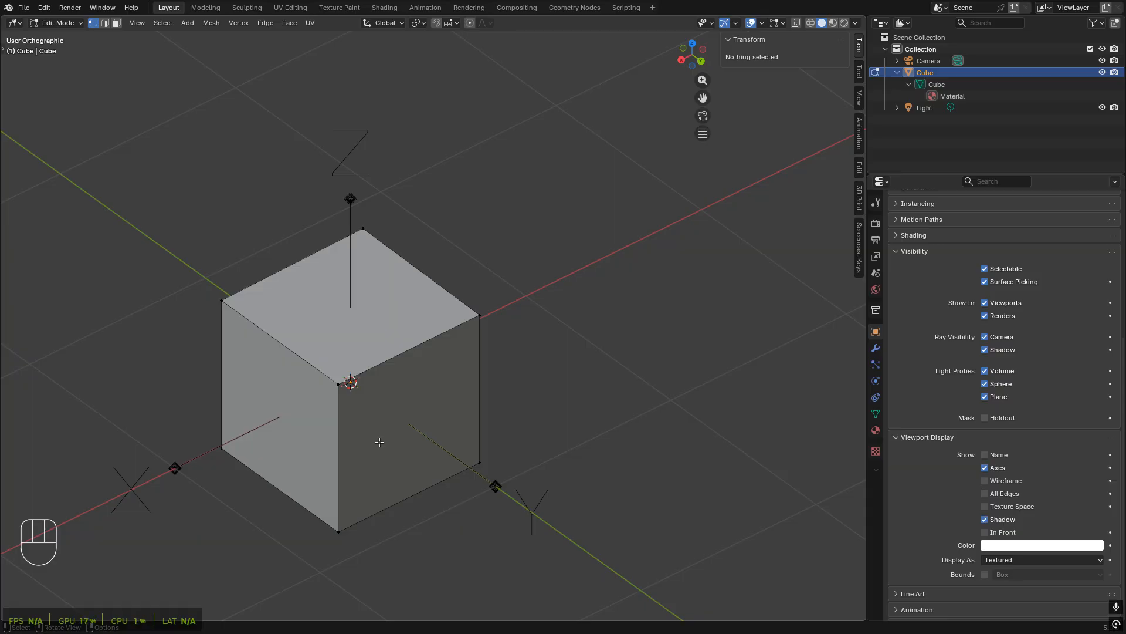
click(513, 313)
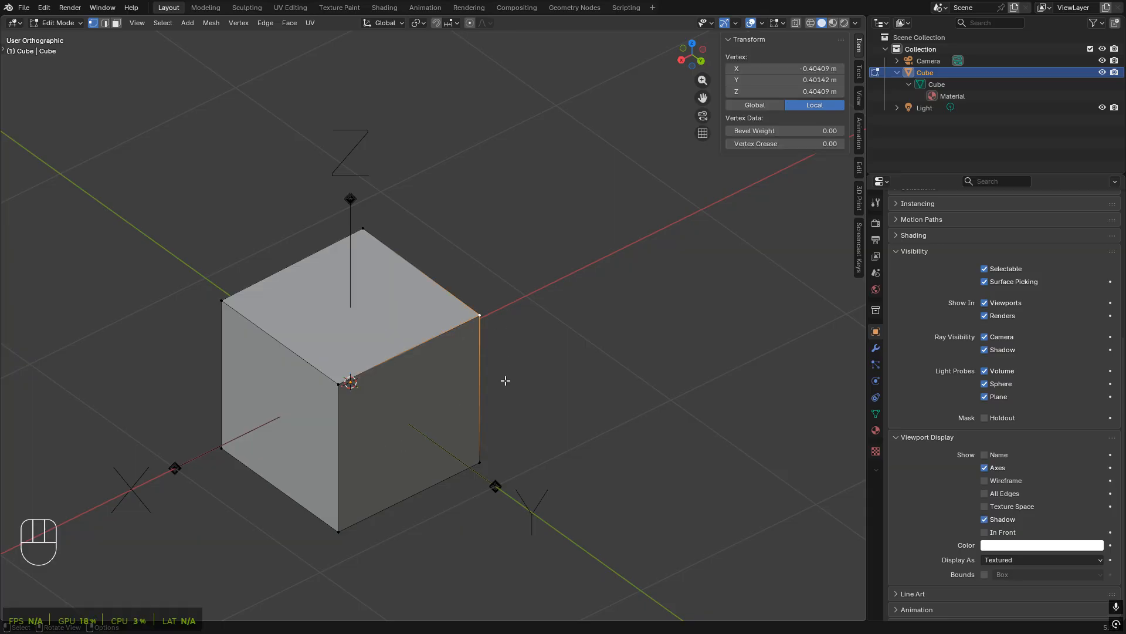
key(shift+d)
shift+middle_drag(593, 241, 554, 423)
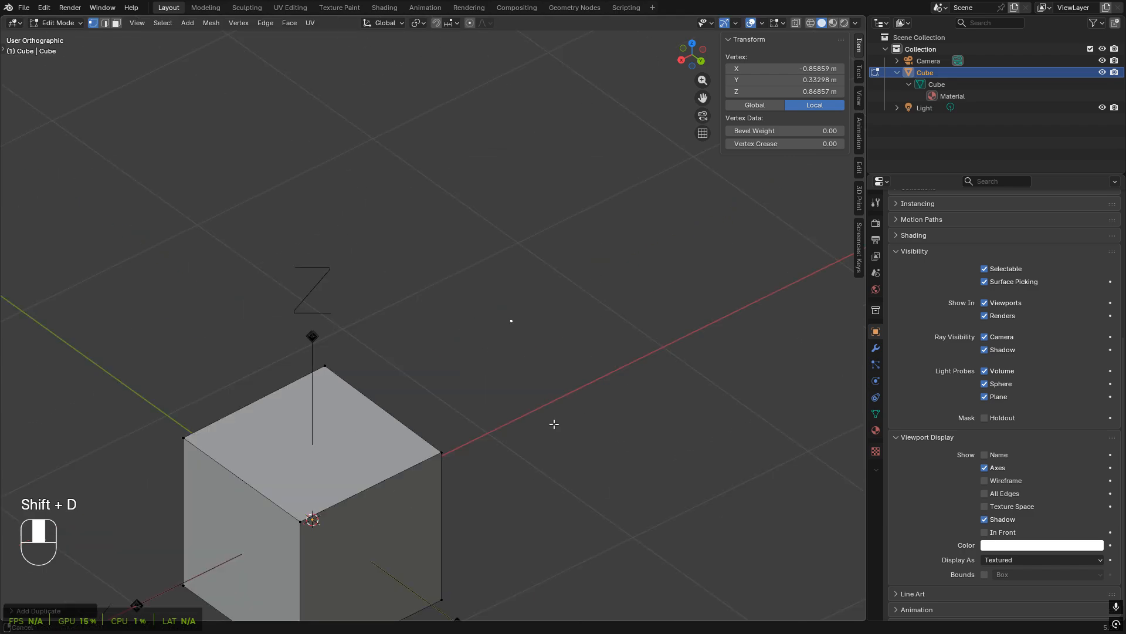
- Select the loose duplicated vertex and examine it from several angles and distances
scroll(563, 337, up, 4)
drag(383, 221, 483, 330)
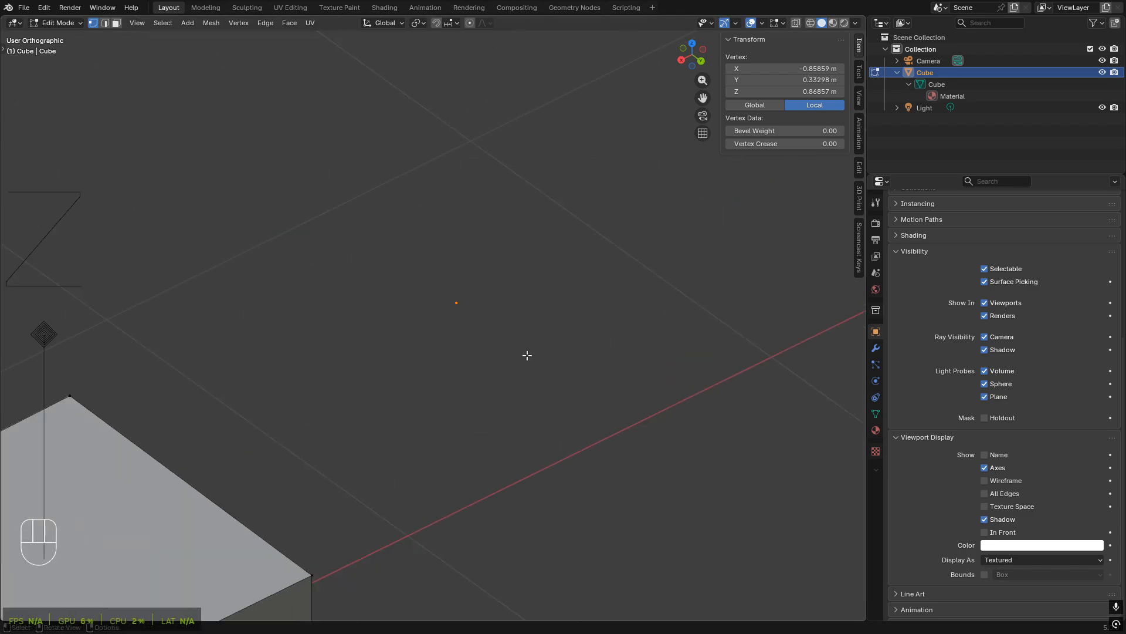
middle_drag(563, 352, 415, 316)
click(415, 317)
click(456, 302)
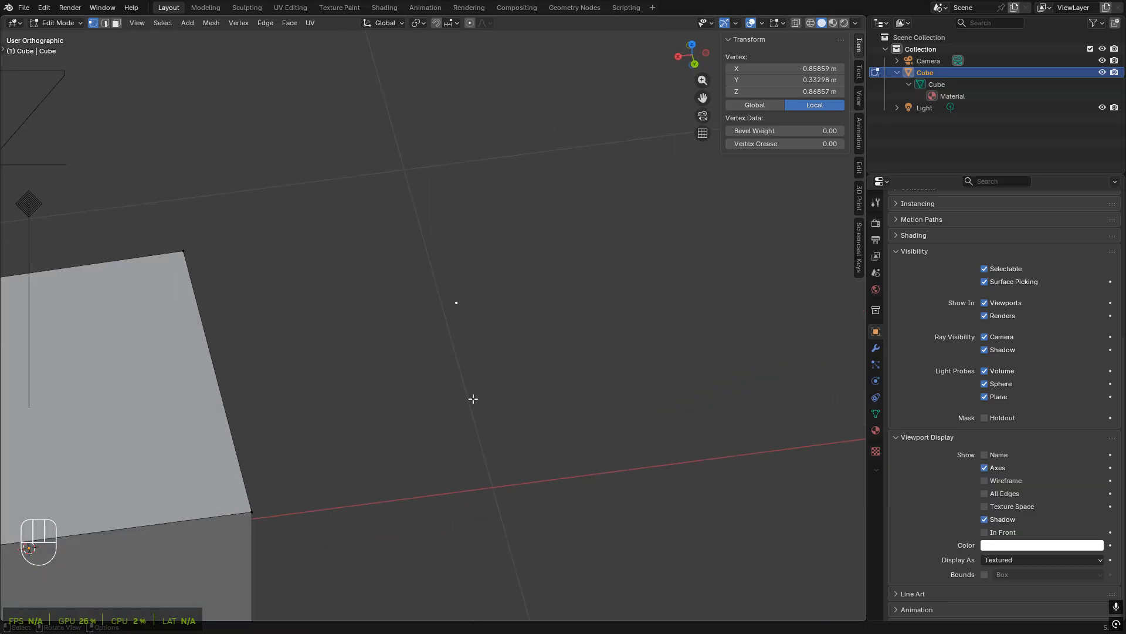
middle_drag(473, 397, 522, 380)
scroll(523, 380, down, 4)
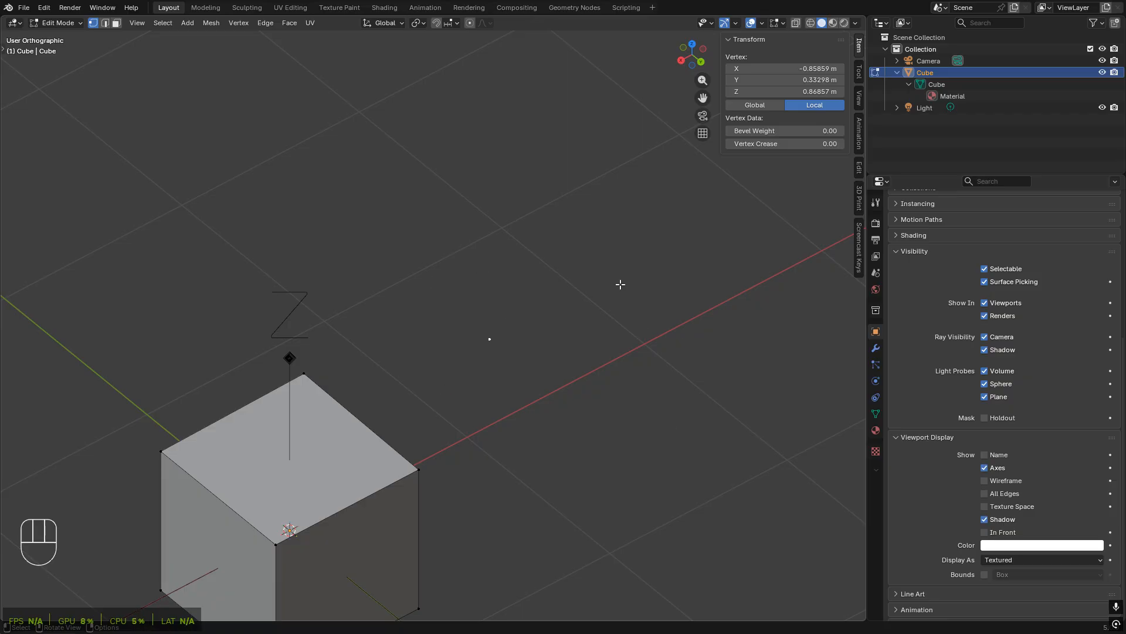
scroll(588, 362, up, 2)
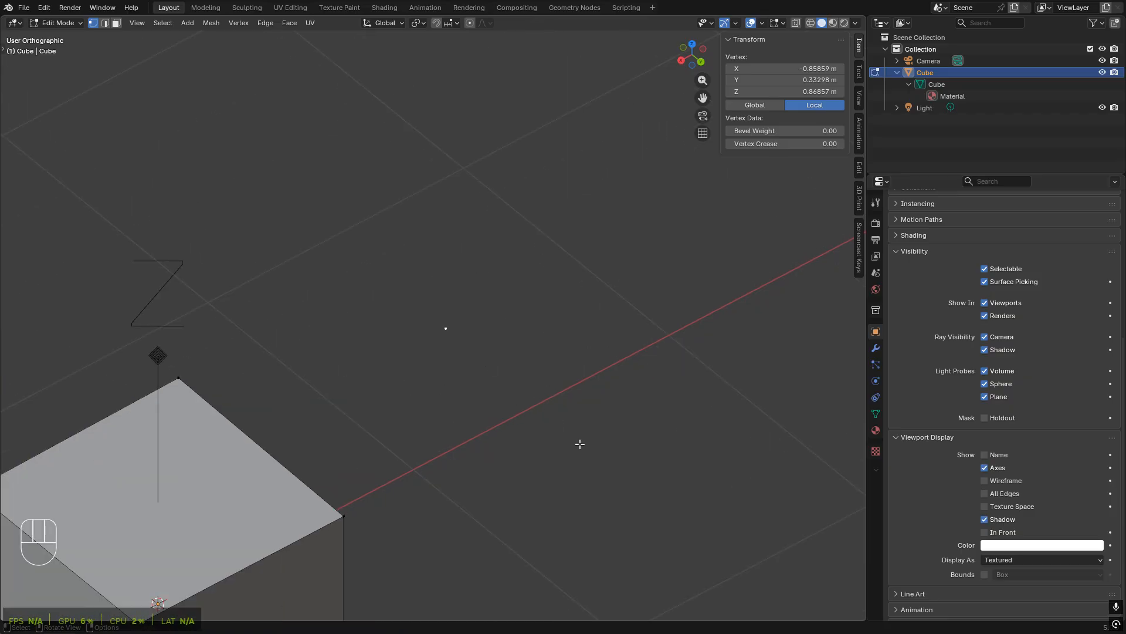
scroll(580, 444, down, 5)
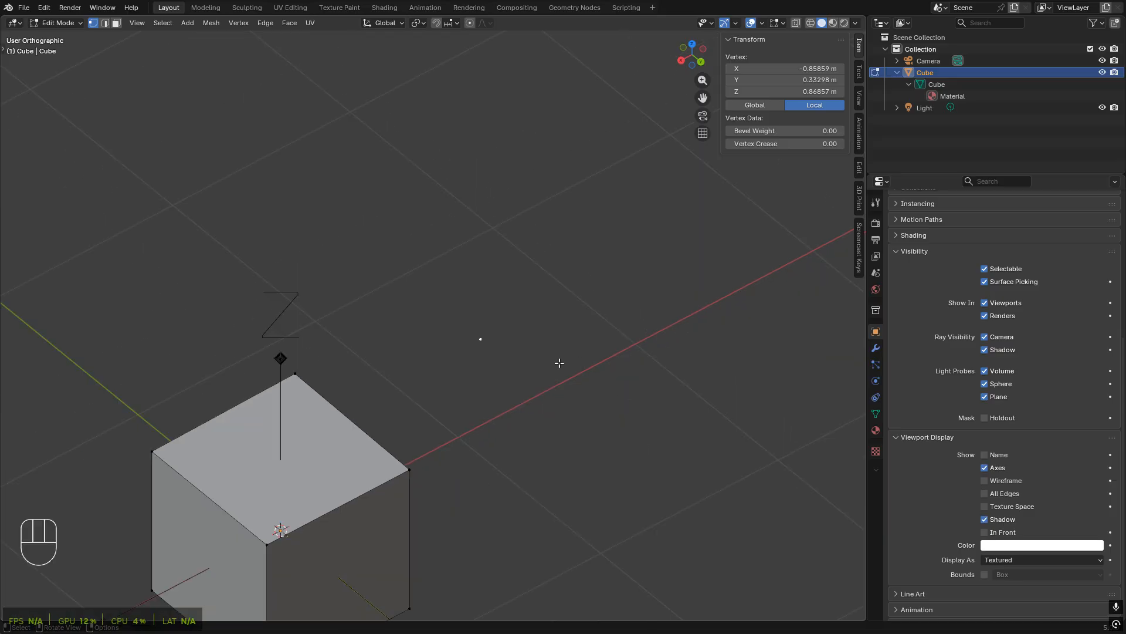
shift+middle_drag(508, 430, 470, 412)
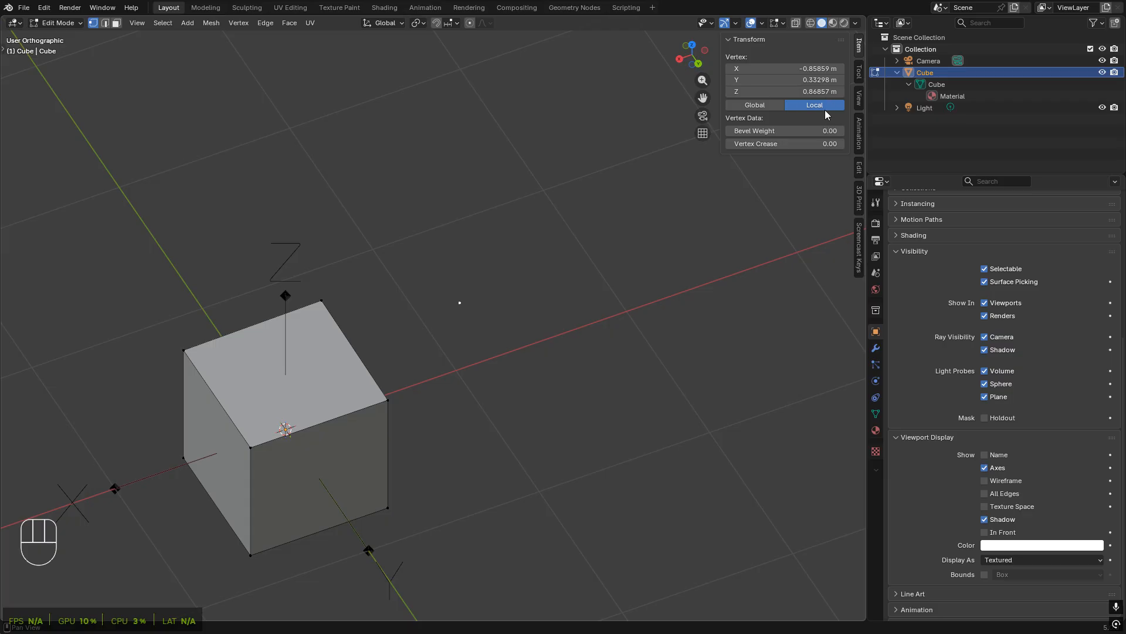
- Set the vertex coordinate display to Global, and in Object Mode move the cube 2 m along the X axis
click(772, 108)
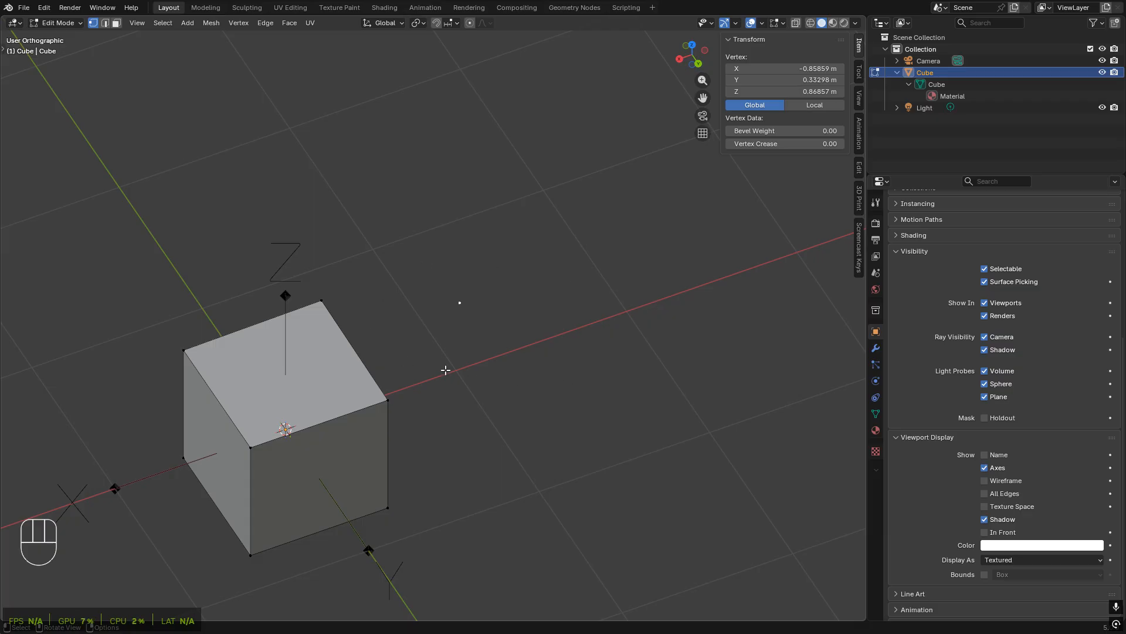
key(Tab)
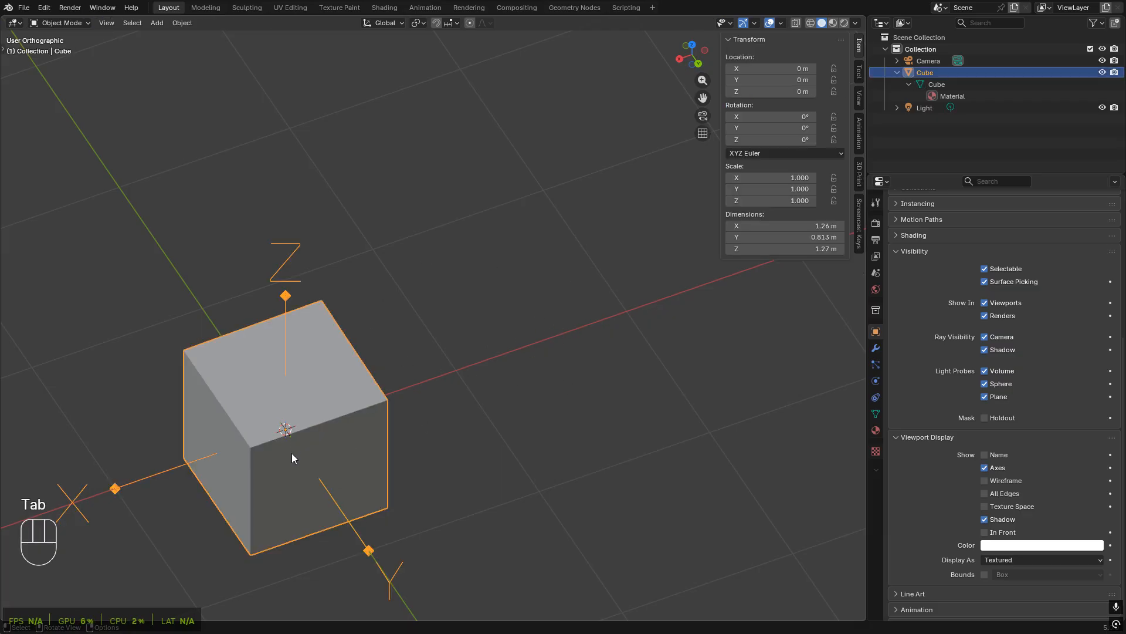
shift+middle_drag(442, 434, 470, 404)
key(g)
key(x)
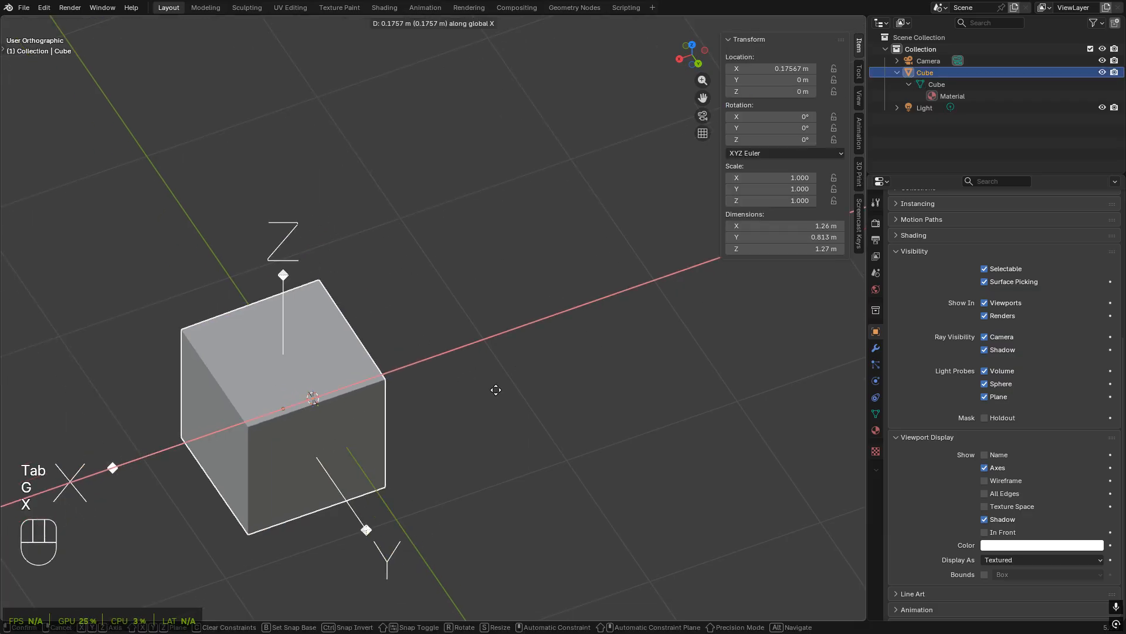
key(KP_2)
key(Return)
scroll(495, 389, down, 5)
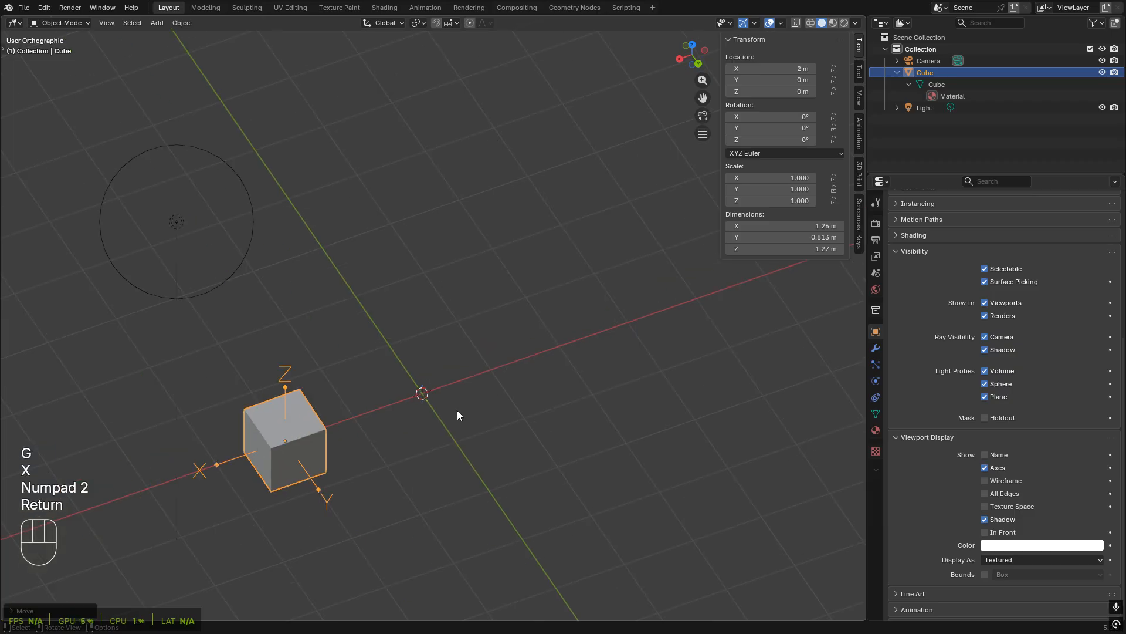
shift+middle_drag(350, 474, 403, 430)
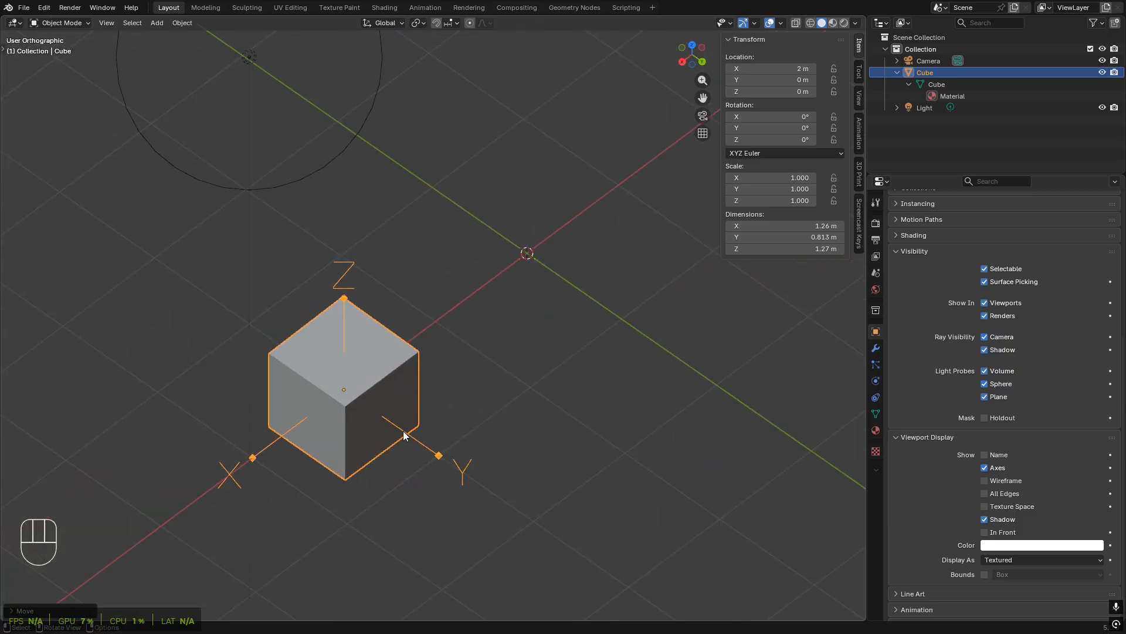
click(395, 434)
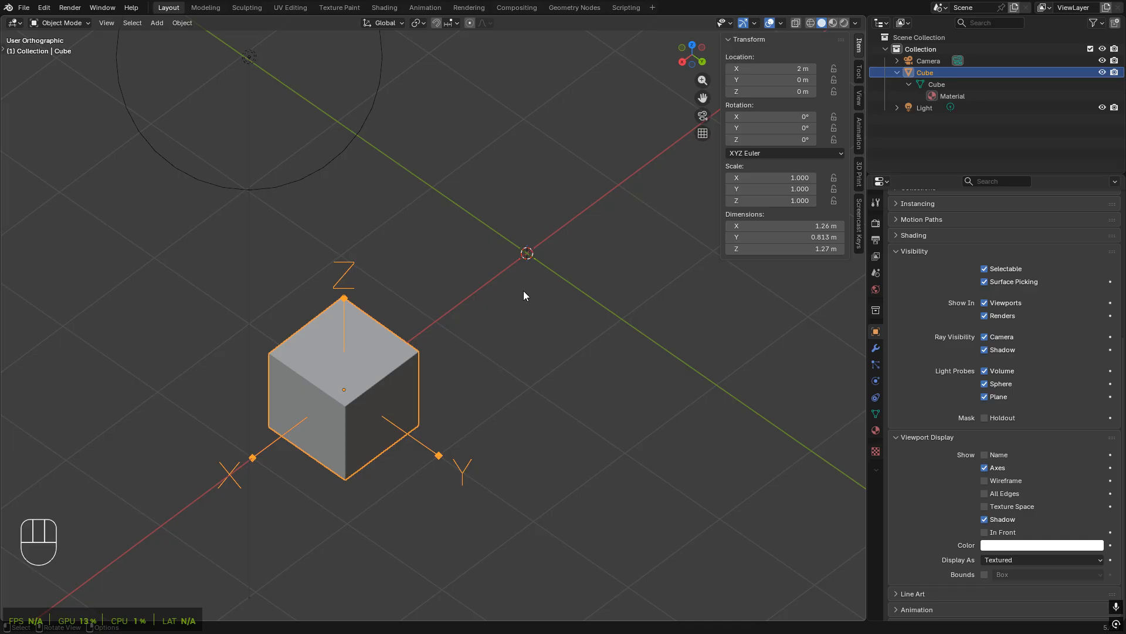
- Return to Edit Mode and compare the loose vertex's Global and Local coordinates, ending on Local
key(Tab)
scroll(456, 270, up, 1)
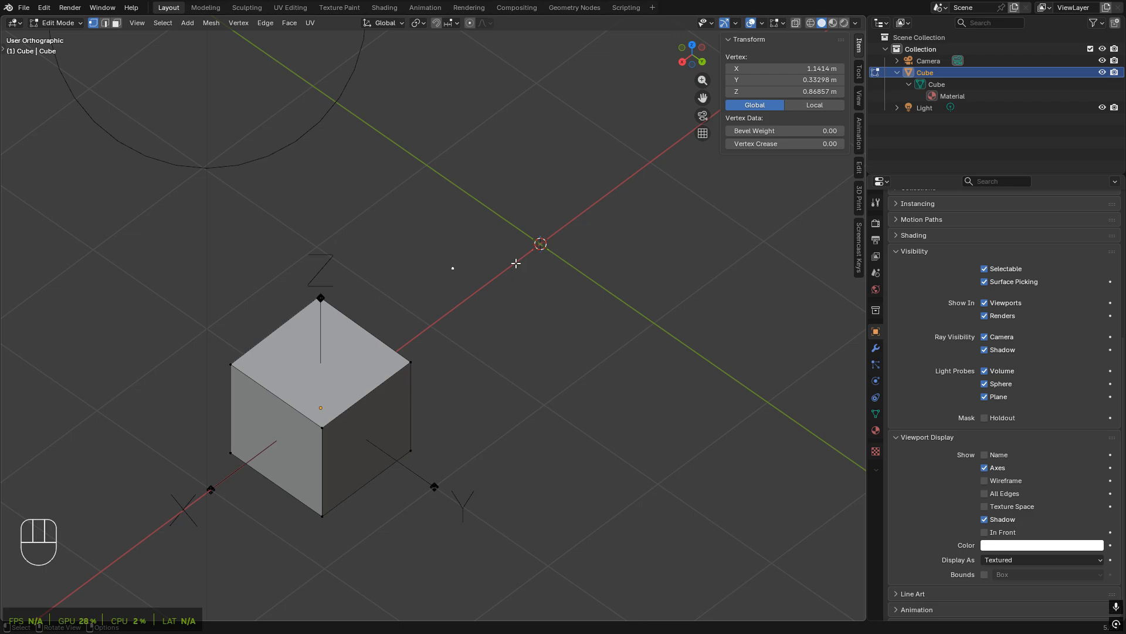
click(801, 107)
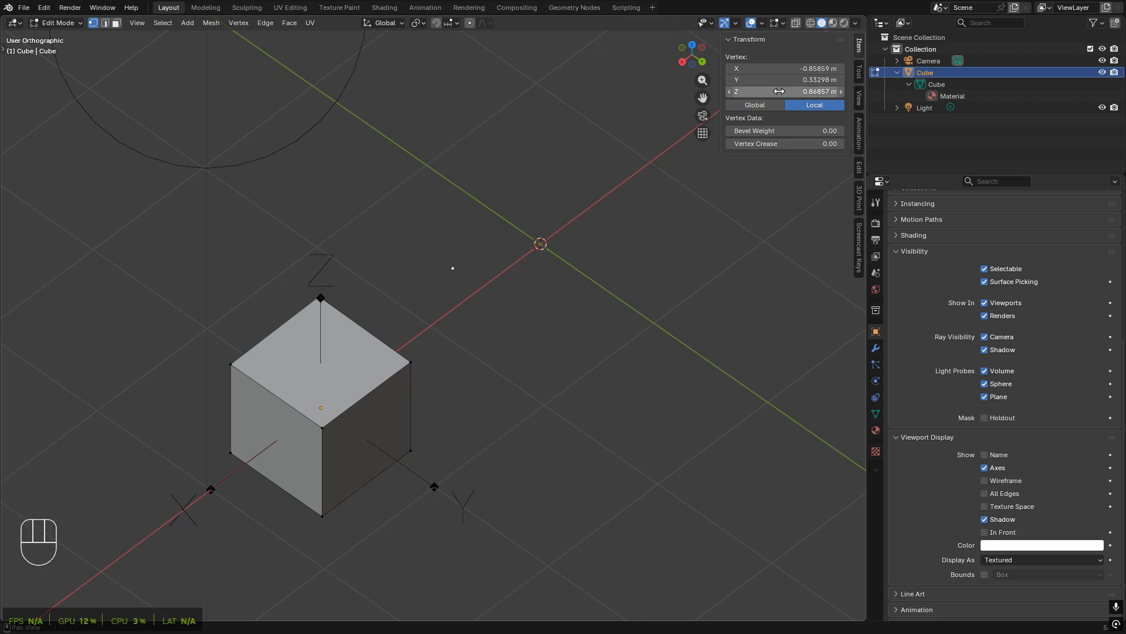
click(760, 107)
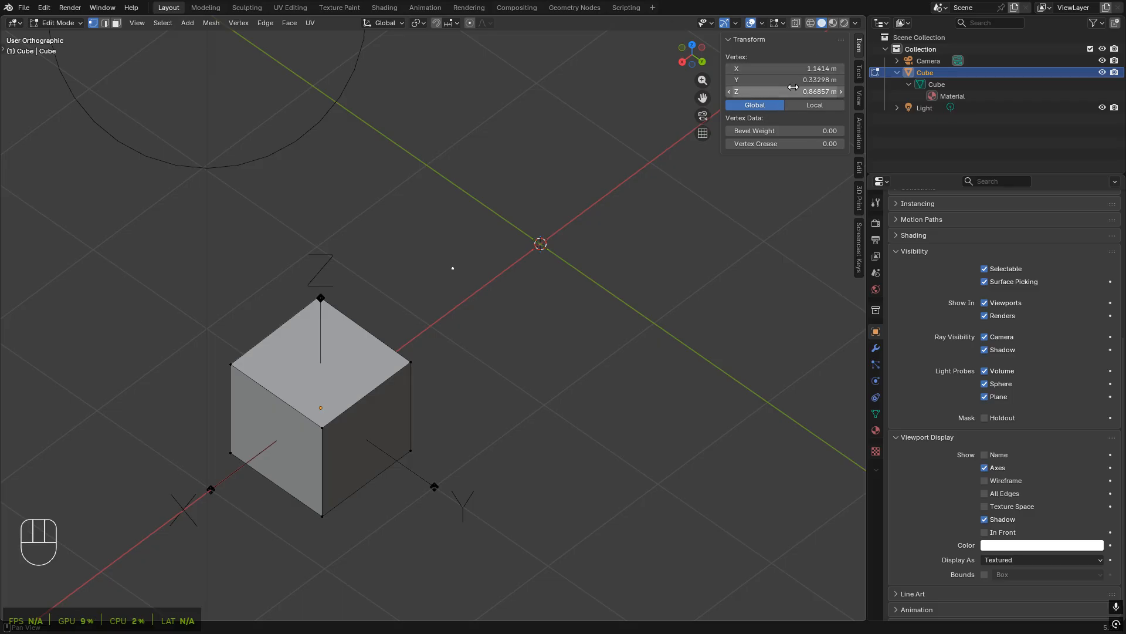
click(800, 106)
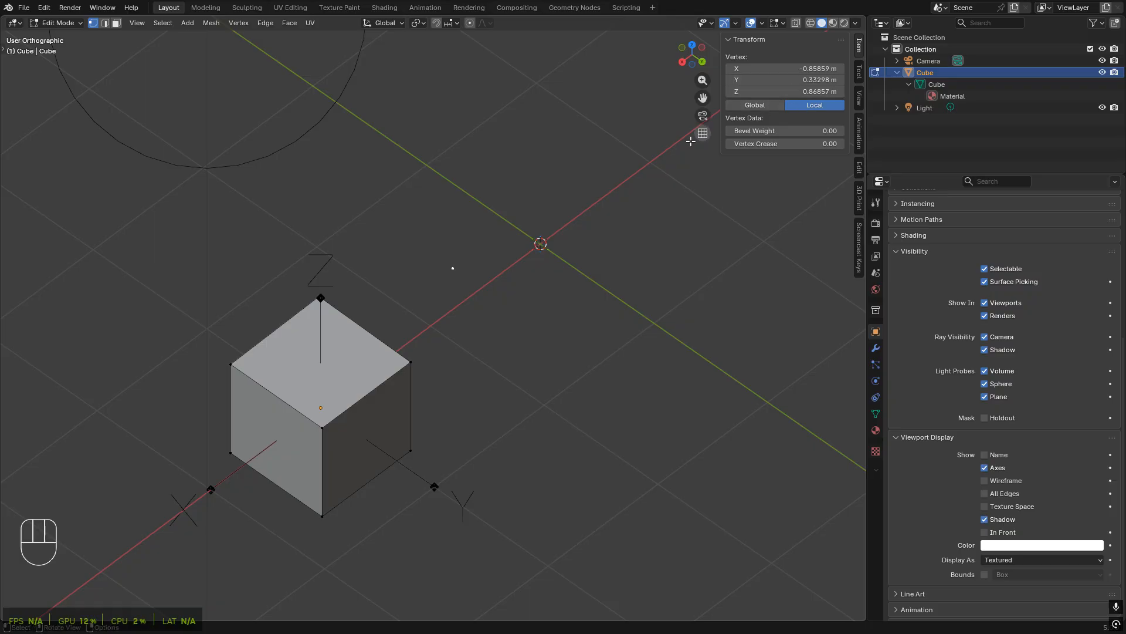
click(773, 108)
click(797, 104)
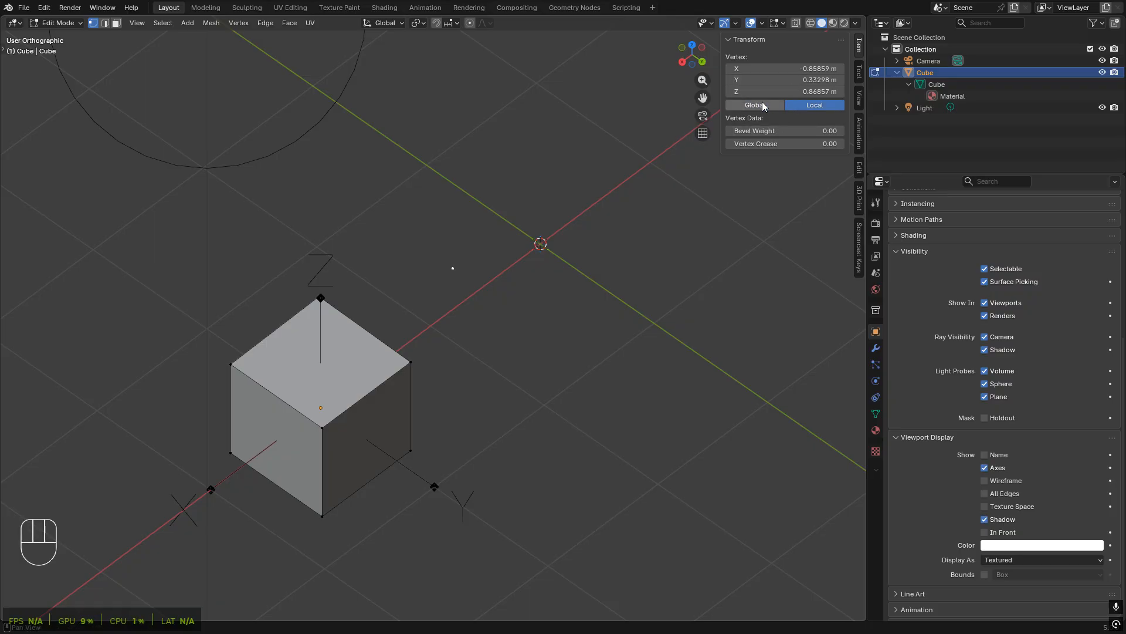
click(762, 103)
click(804, 106)
click(754, 105)
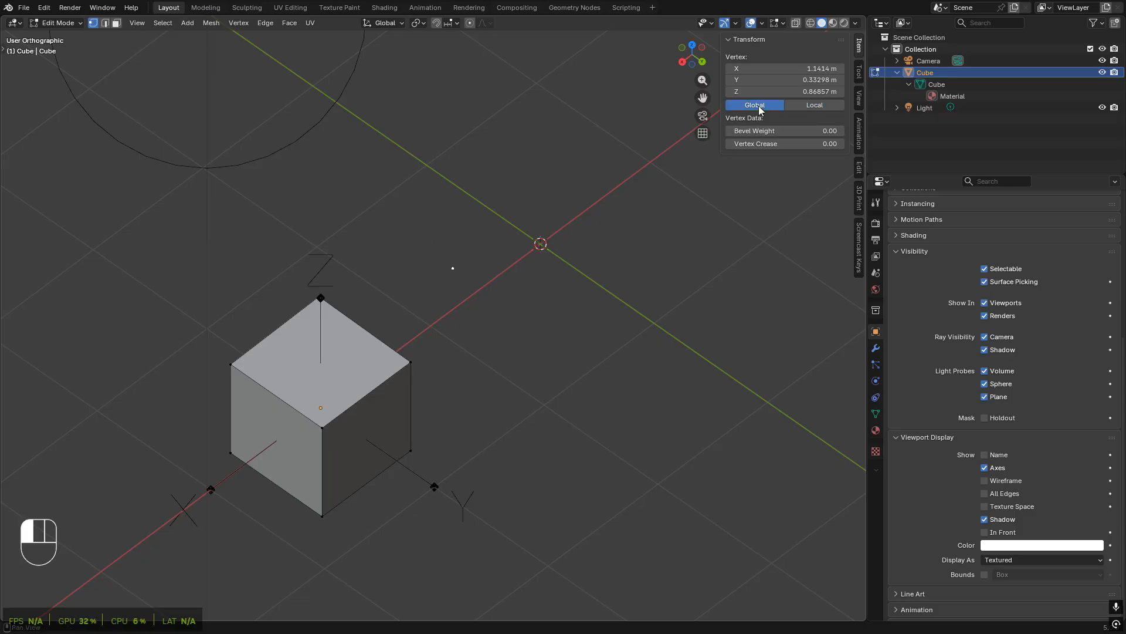
click(815, 107)
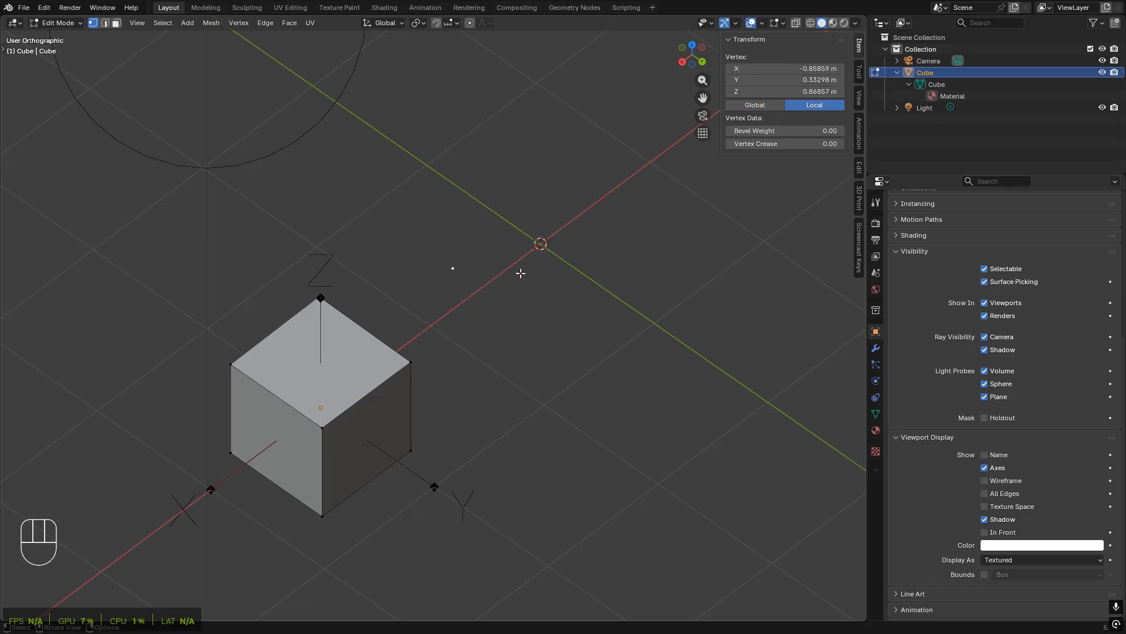
- Reselect the loose vertex and extrude it into an edge ending at about X −0.53, Y 0.01, Z 0.90 m
click(510, 356)
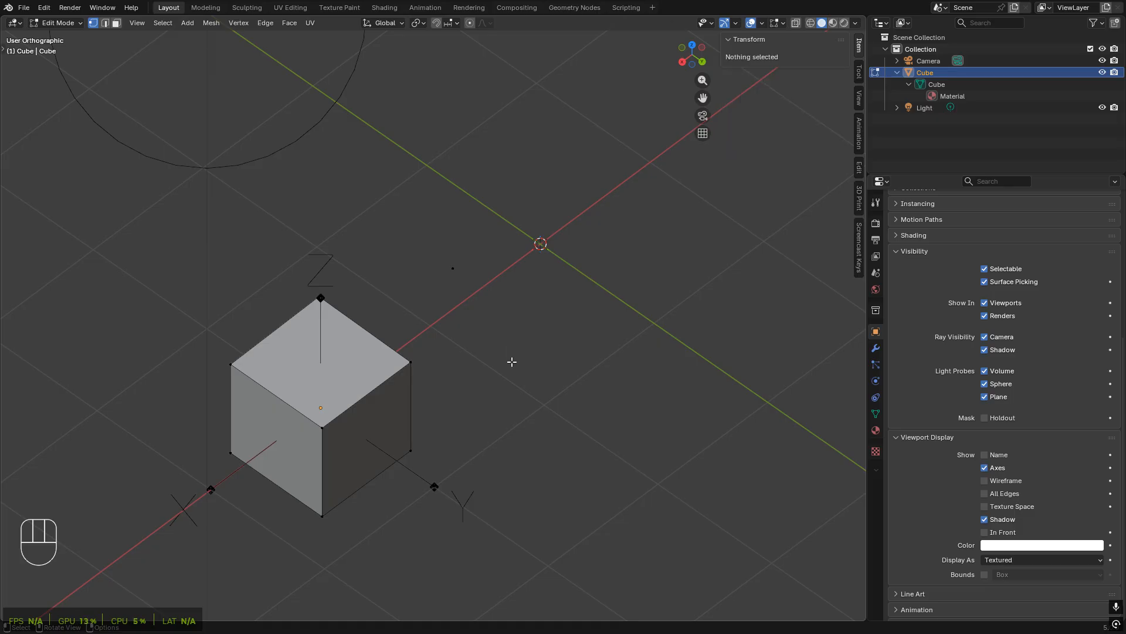
middle_drag(538, 395, 531, 378)
click(463, 257)
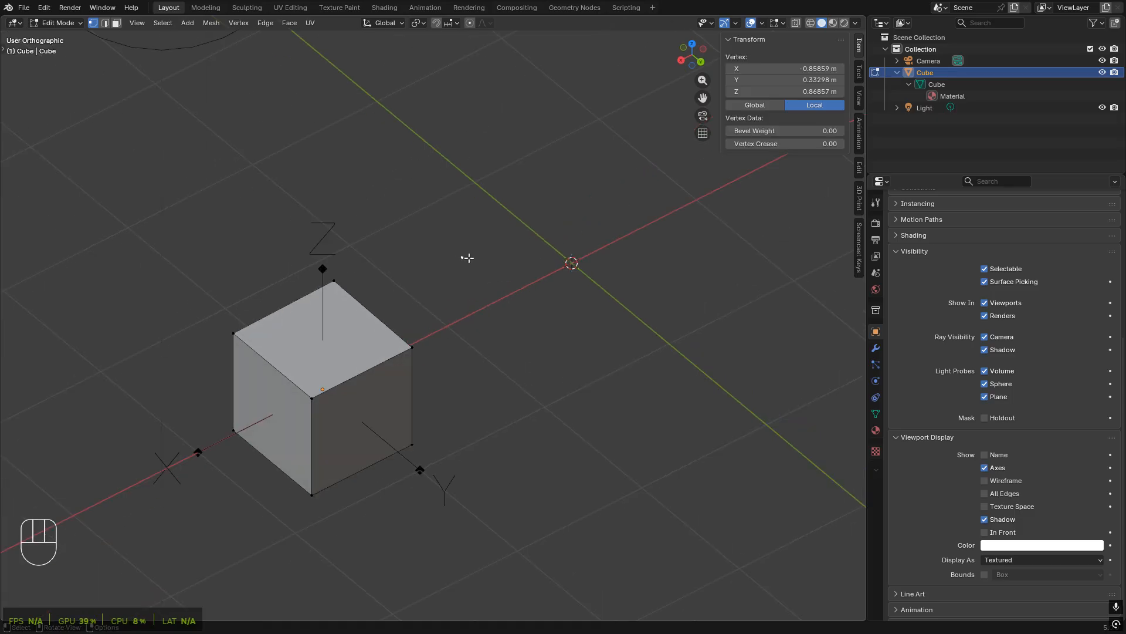
shift+middle_drag(497, 317, 528, 372)
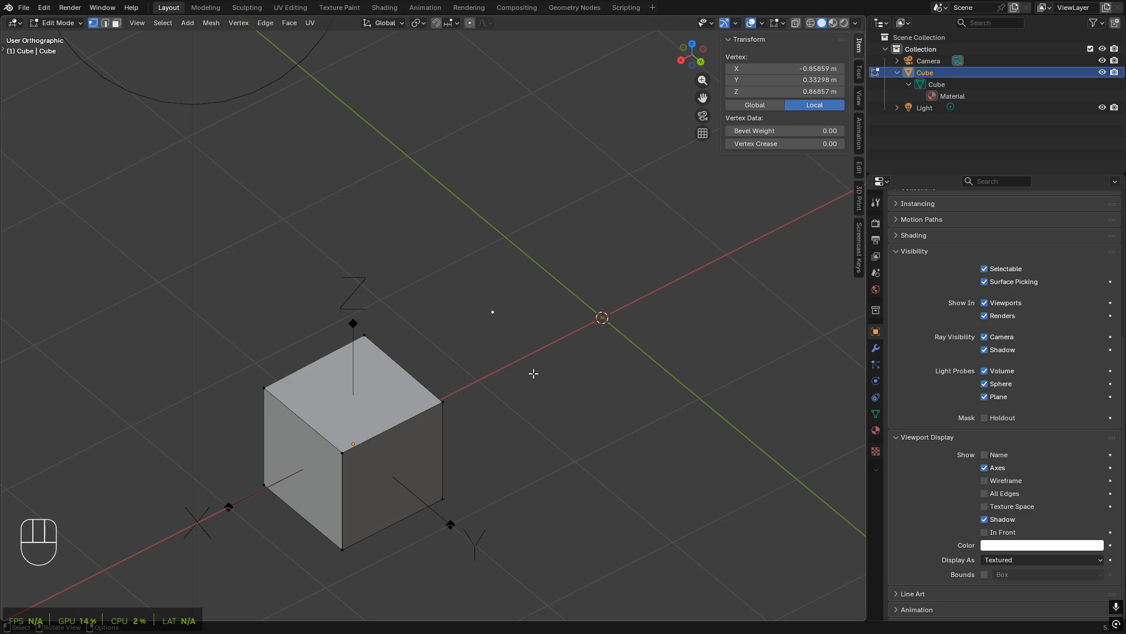
scroll(549, 351, up, 2)
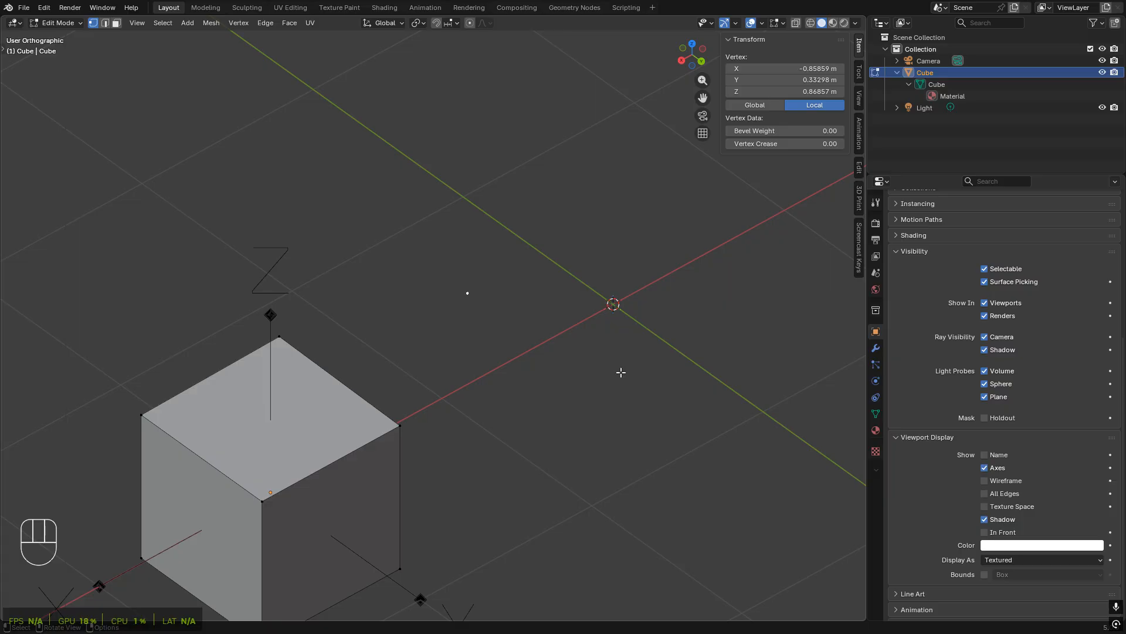
key(shift)
key(shift+e)
key(e)
click(478, 327)
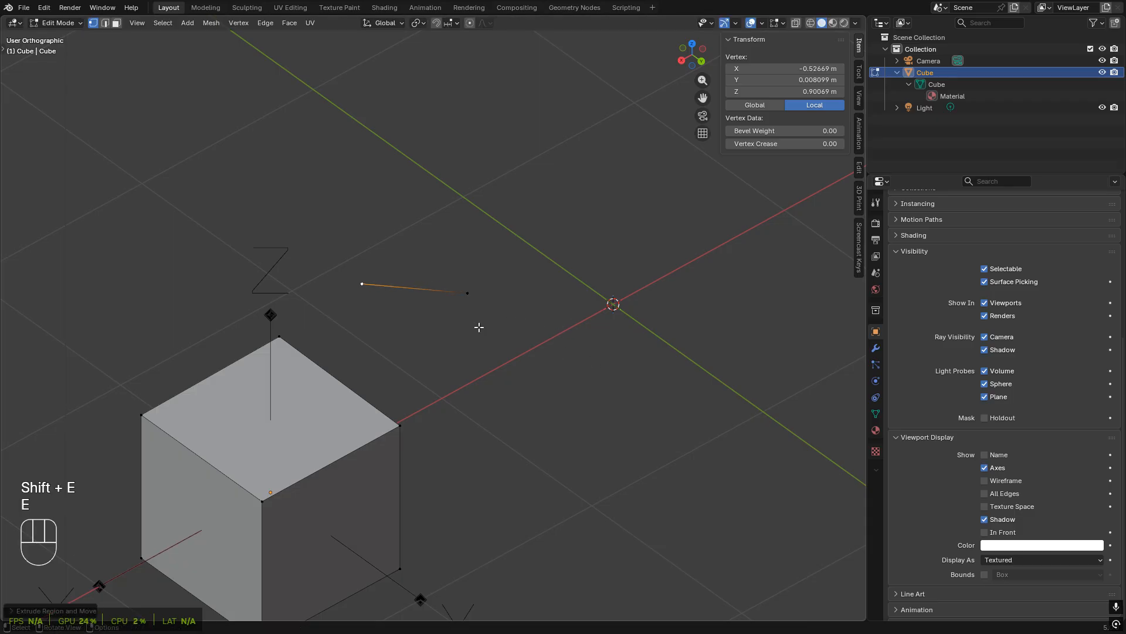
- Alternate between edge and vertex selection on the extruded edge, ending with the edge selected in Edge Select mode
key(2)
click(396, 298)
key(1)
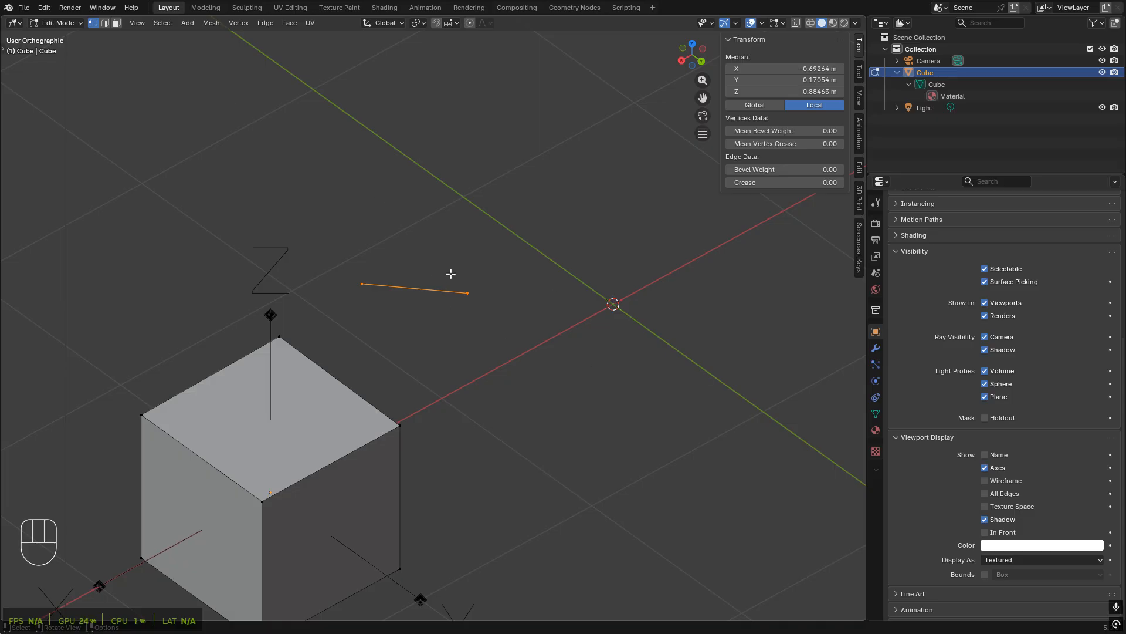
click(443, 299)
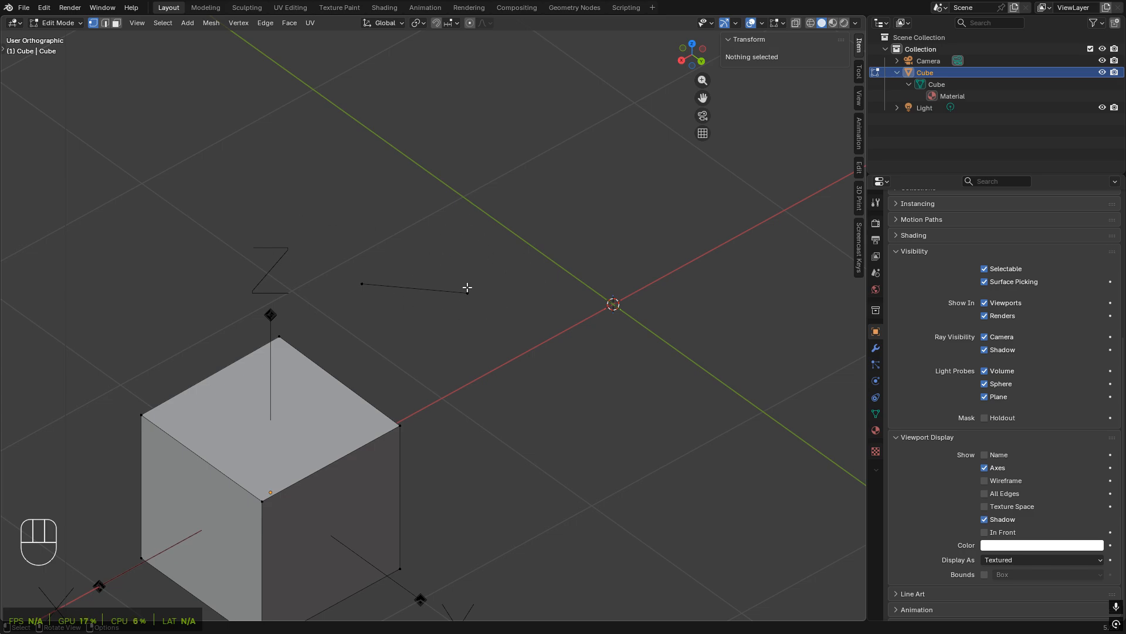
key(2)
click(395, 283)
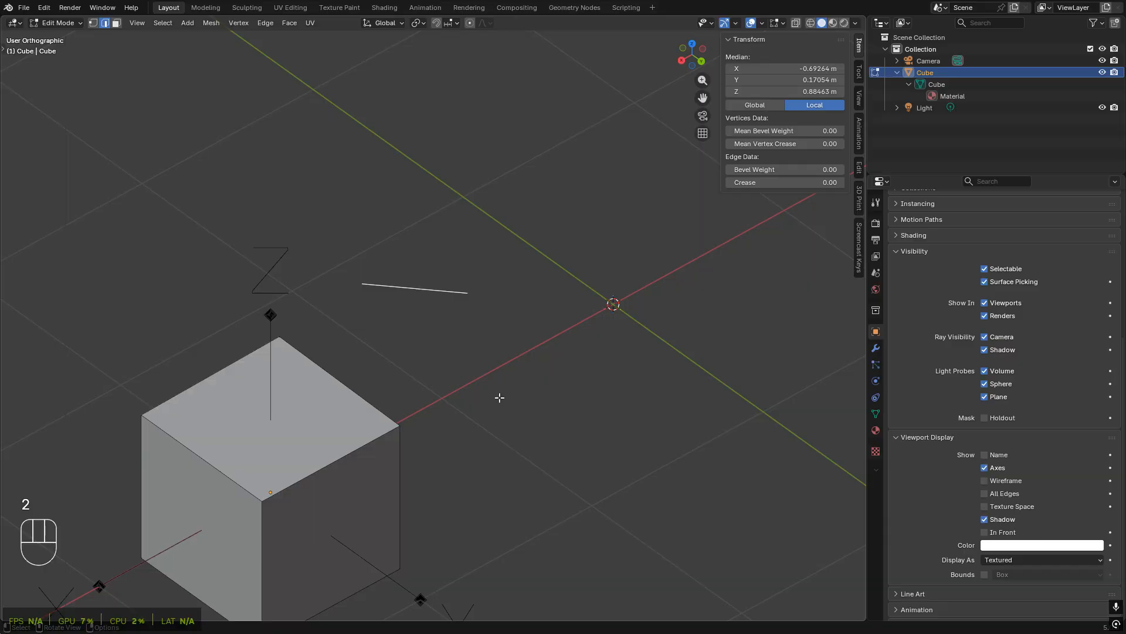
middle_drag(498, 395, 503, 350)
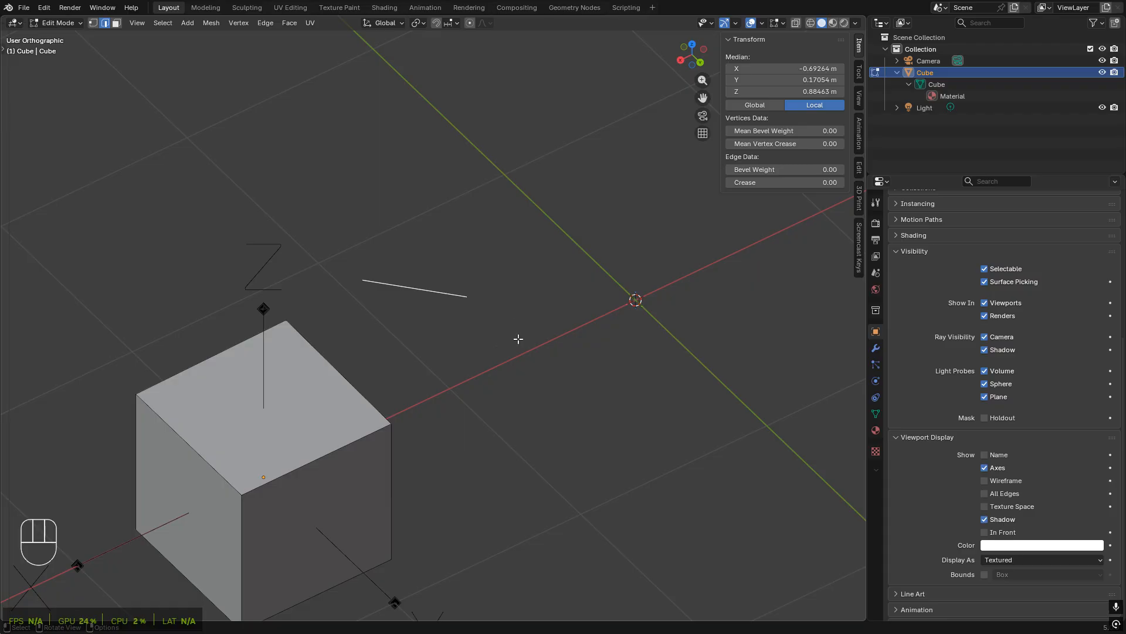
- In Vertex Select mode, extrude the loose edge's end vertex nearer the cube upward into a second edge and select both open end vertices
key(Tab)
key(Tab)
key(1)
shift+click(460, 339)
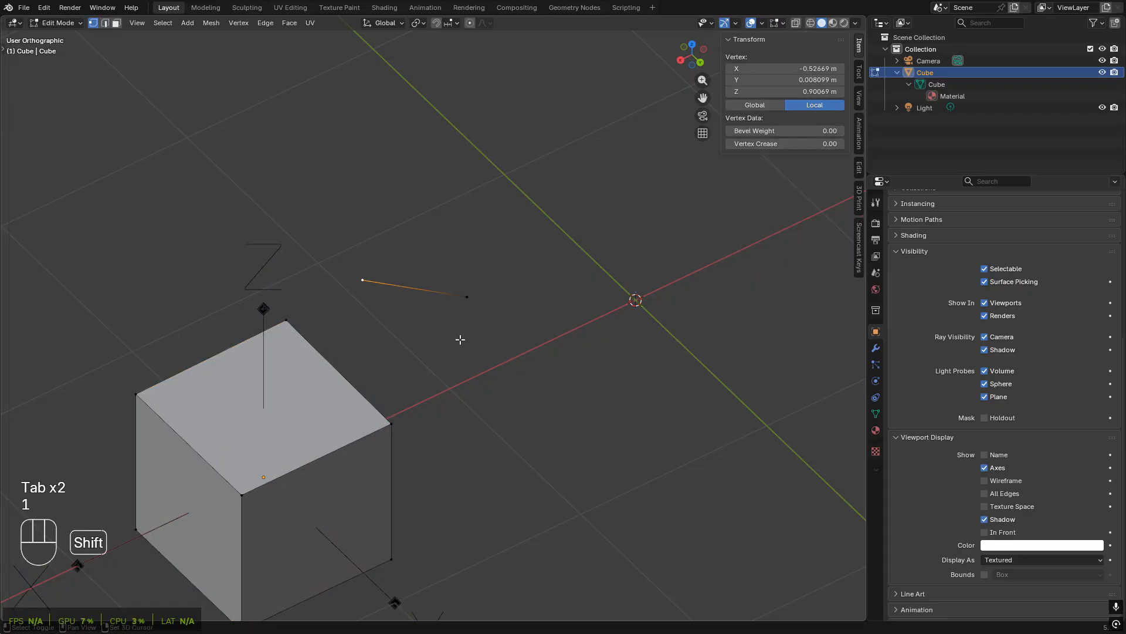
shift+scroll(460, 339, up, 2)
key(e)
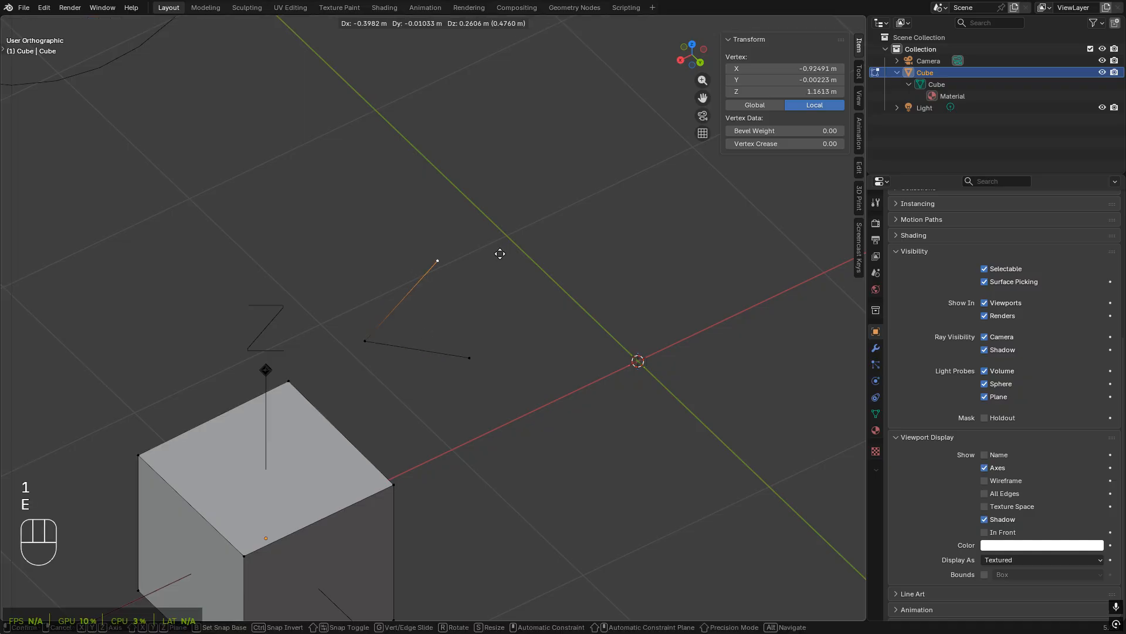
click(502, 233)
shift+click(492, 315)
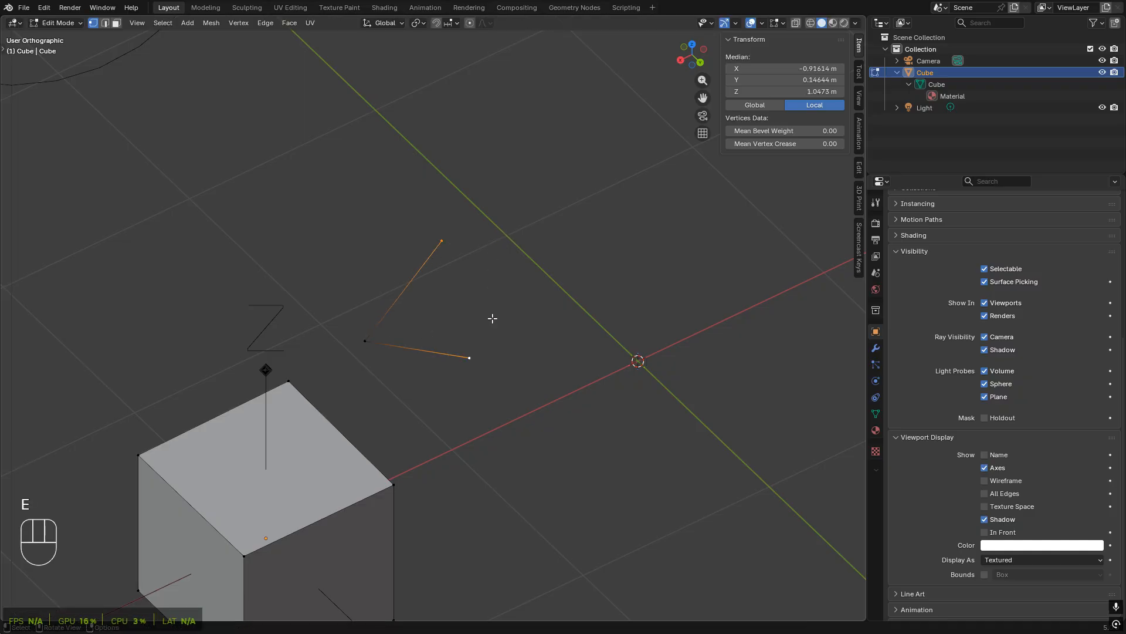
- Connect the two selected open end vertices with an edge to close the loose edges into a triangle
key(j)
key(f)
click(490, 384)
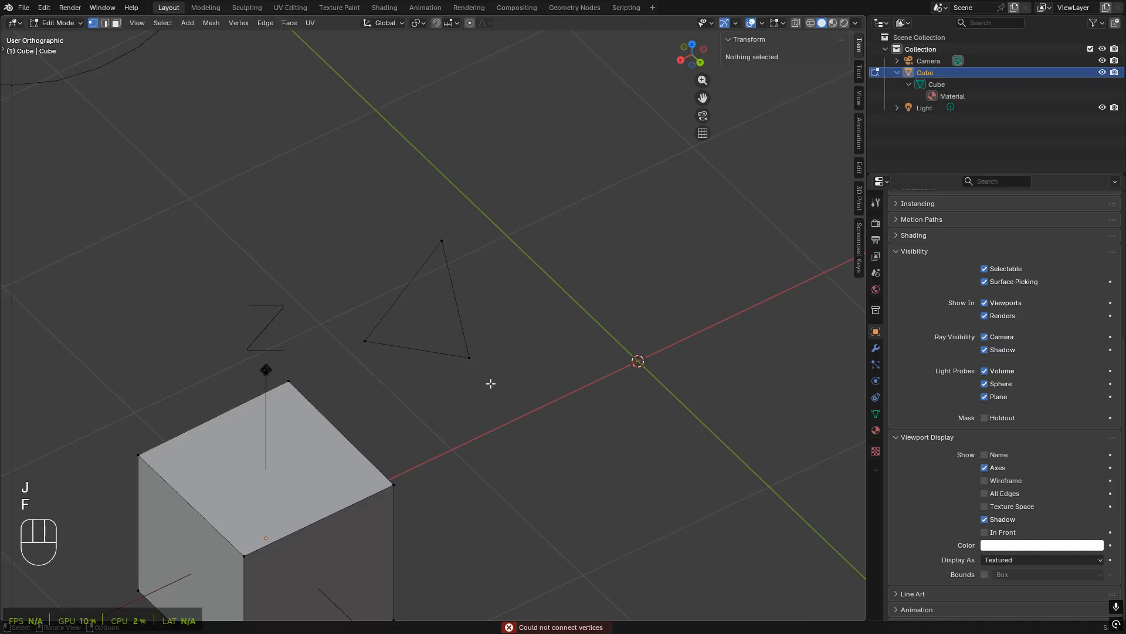
- Select the loose triangle's edge loop in Edge Select mode, fill it with a face, deselect it and return to Vertex Select mode
key(2)
alt+click(420, 352)
shift+scroll(524, 384, down, 2)
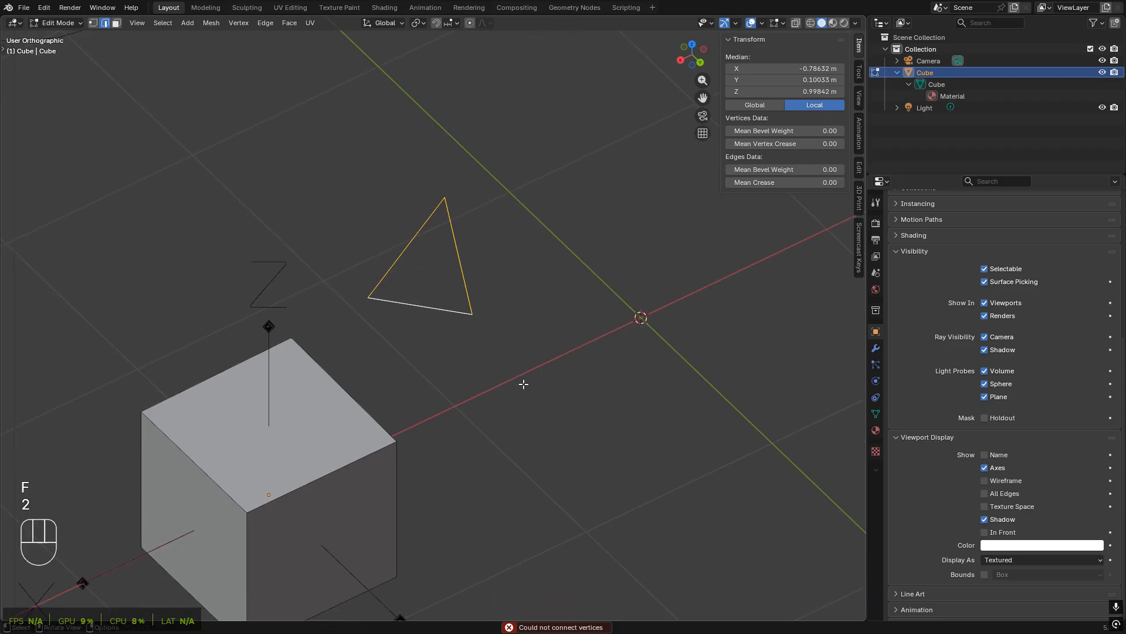
middle_drag(523, 383, 548, 266)
key(Tab)
key(Tab)
click(403, 291)
key(2)
click(401, 292)
key(2)
alt+click(371, 287)
key(f)
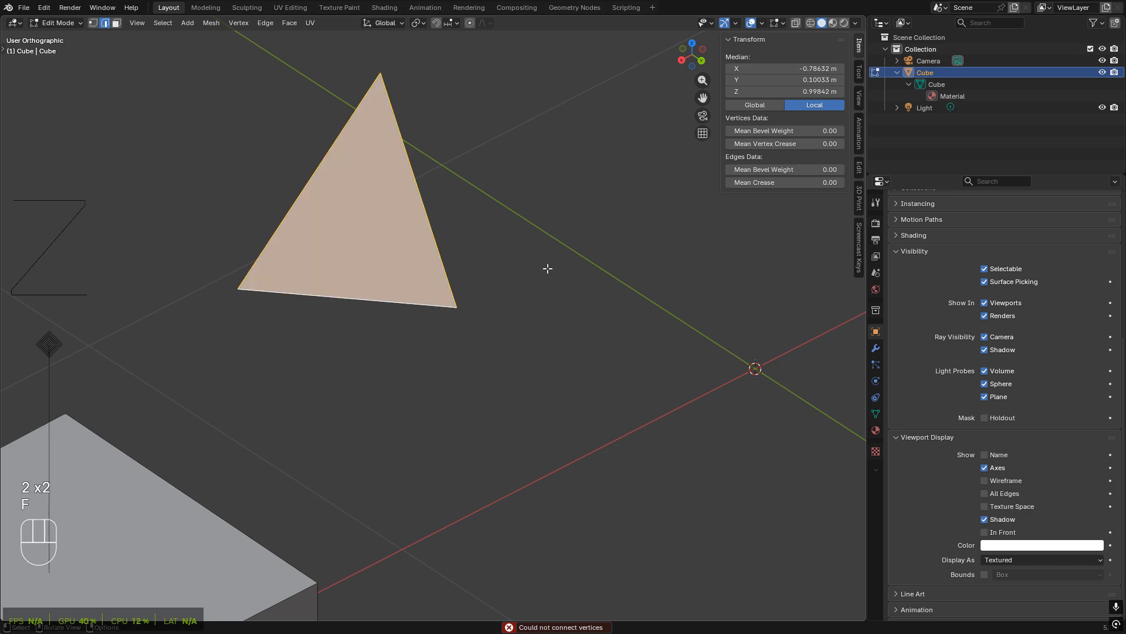
click(521, 307)
key(1)
shift+middle_drag(467, 299, 502, 353)
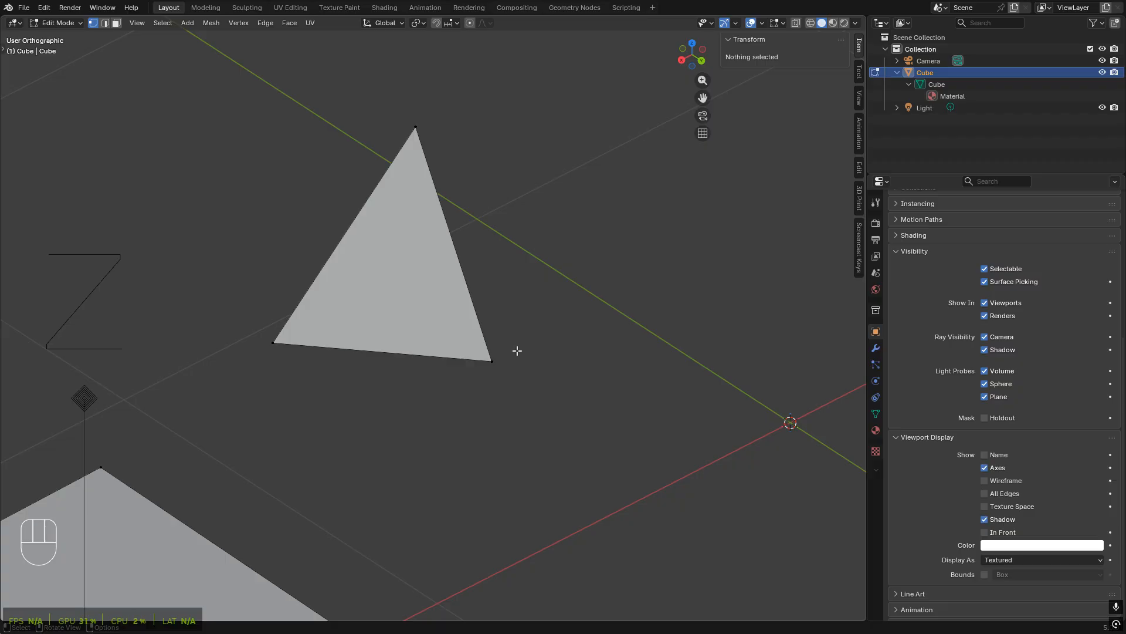
- In Face Select mode, delete the loose triangle with the Only Faces option, keeping its edges
key(3)
click(397, 291)
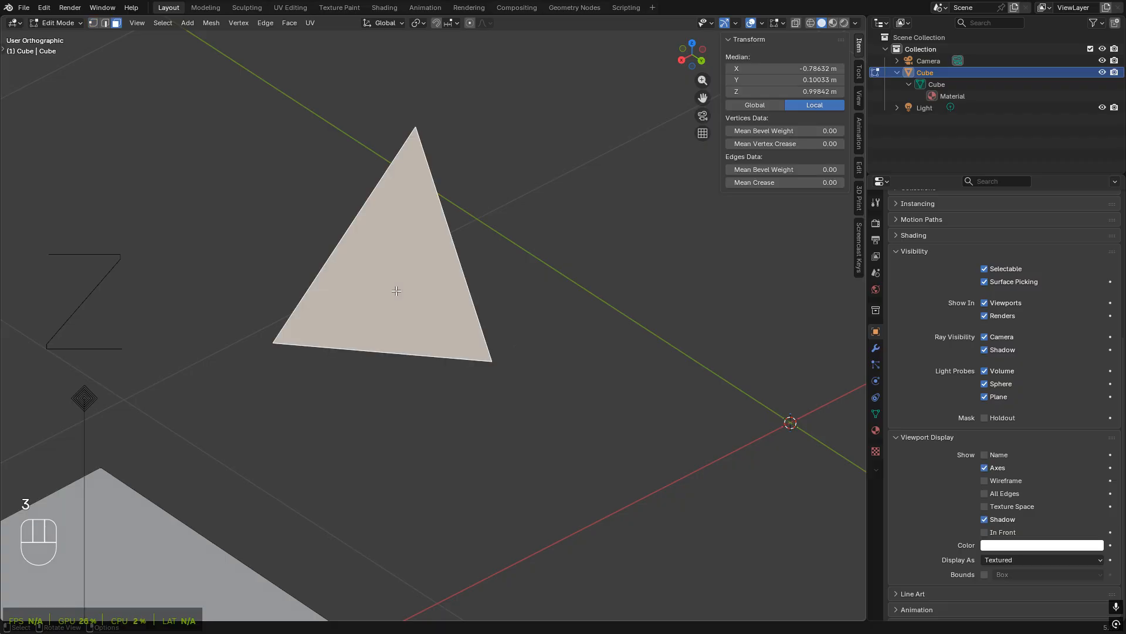
shift+middle_drag(397, 291, 432, 344)
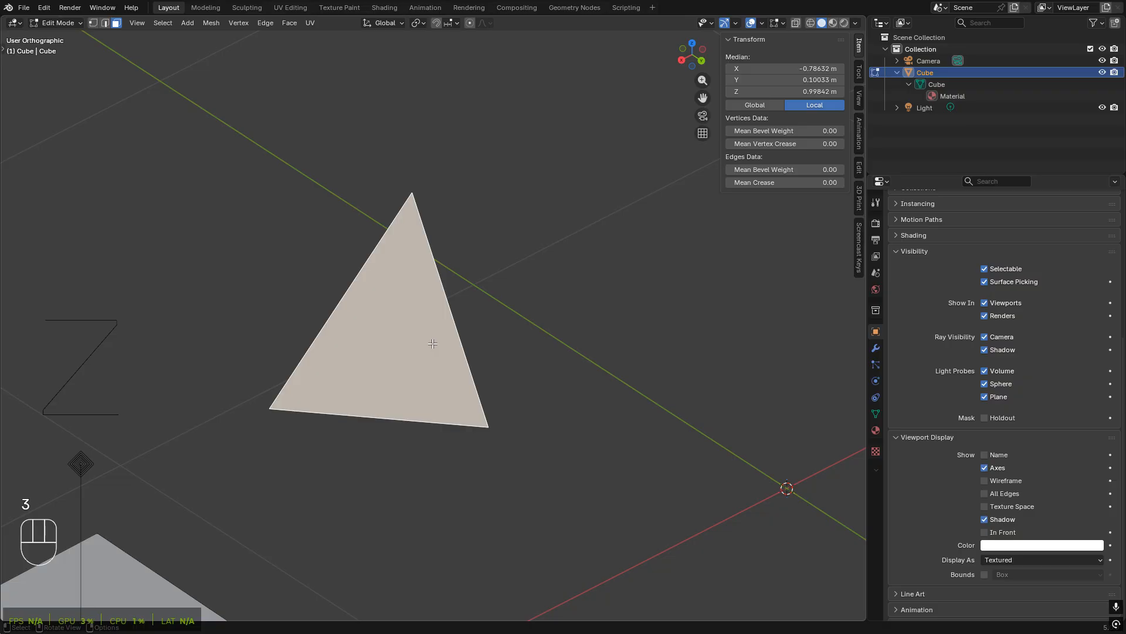
middle_drag(433, 344, 422, 360)
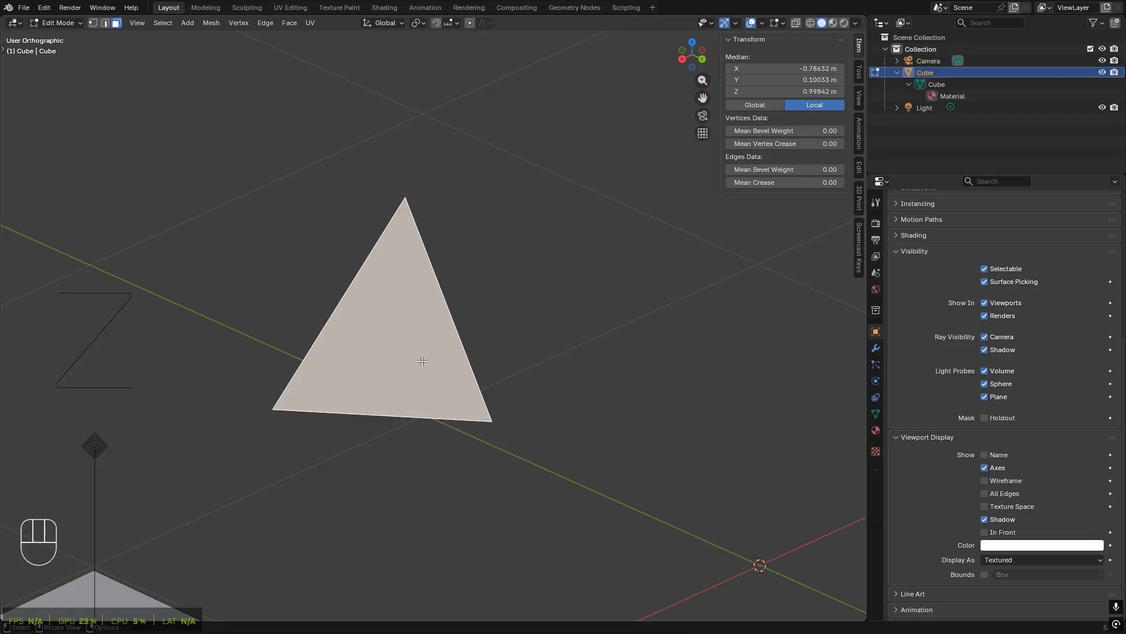
key(x)
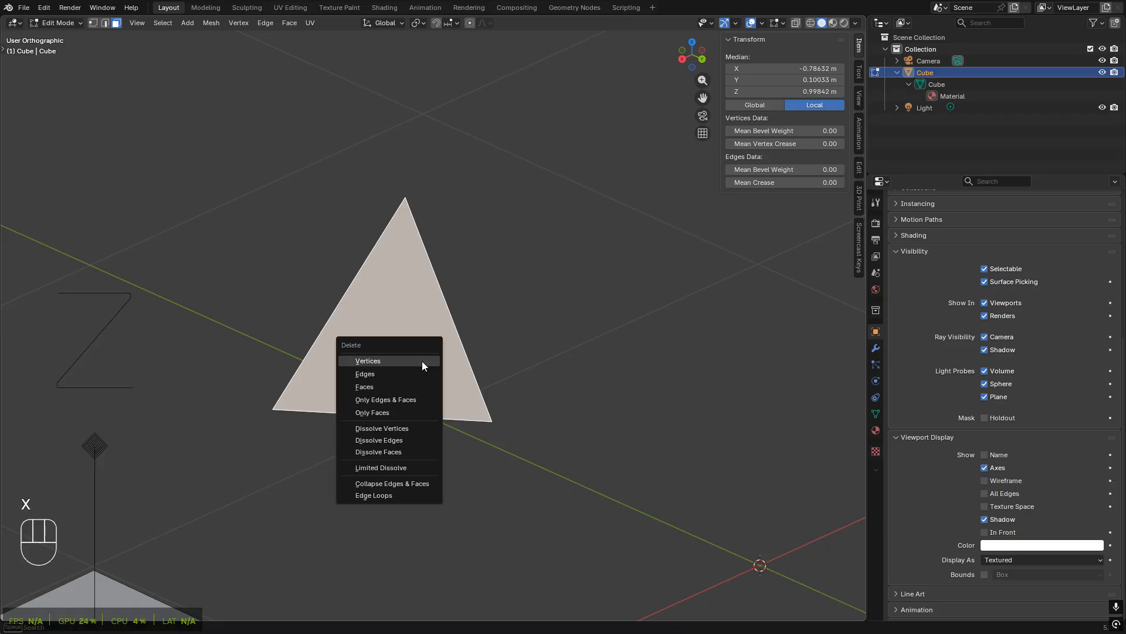
click(434, 412)
middle_drag(518, 322, 505, 357)
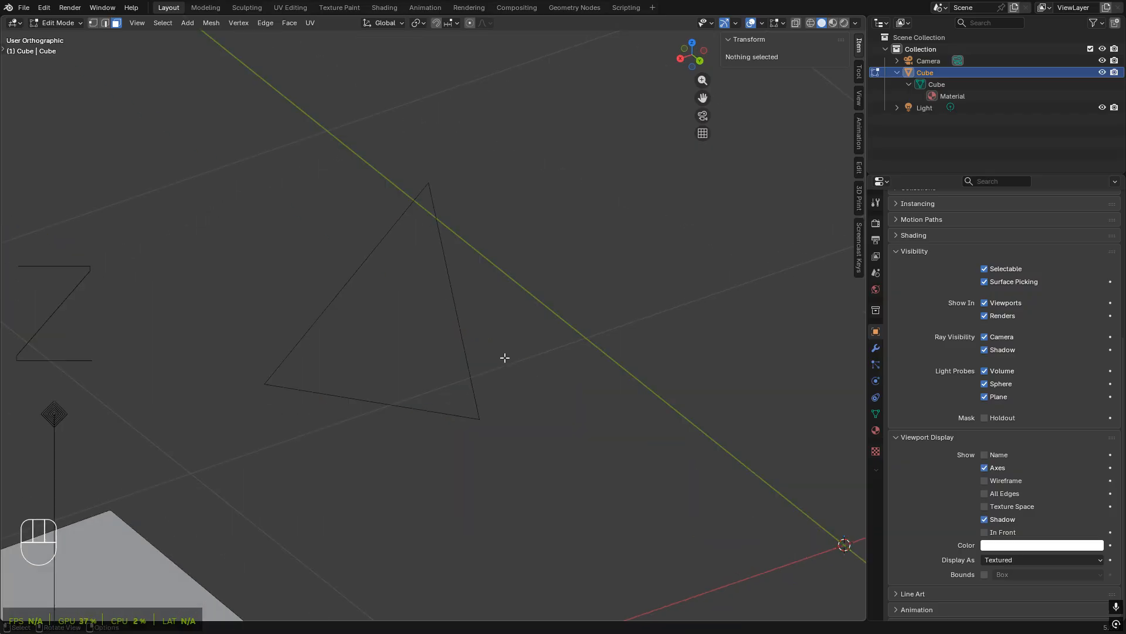
- Select the loose triangle's three vertices in Vertex Select mode and fill them with a face
key(1)
click(482, 420)
middle_drag(548, 442, 498, 389)
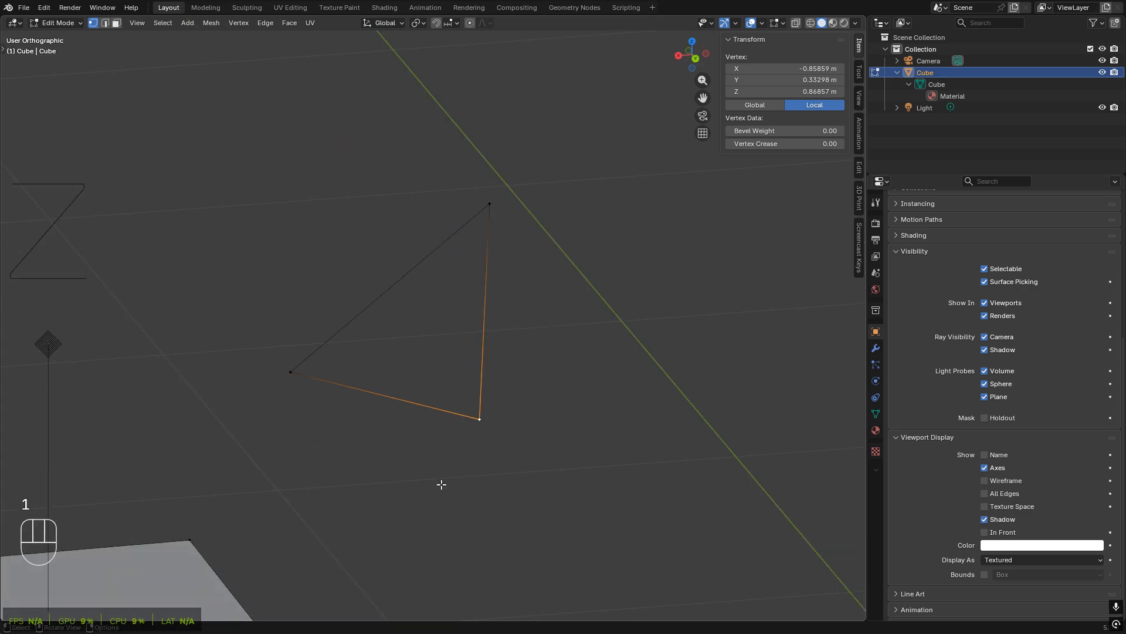
middle_drag(448, 455, 464, 467)
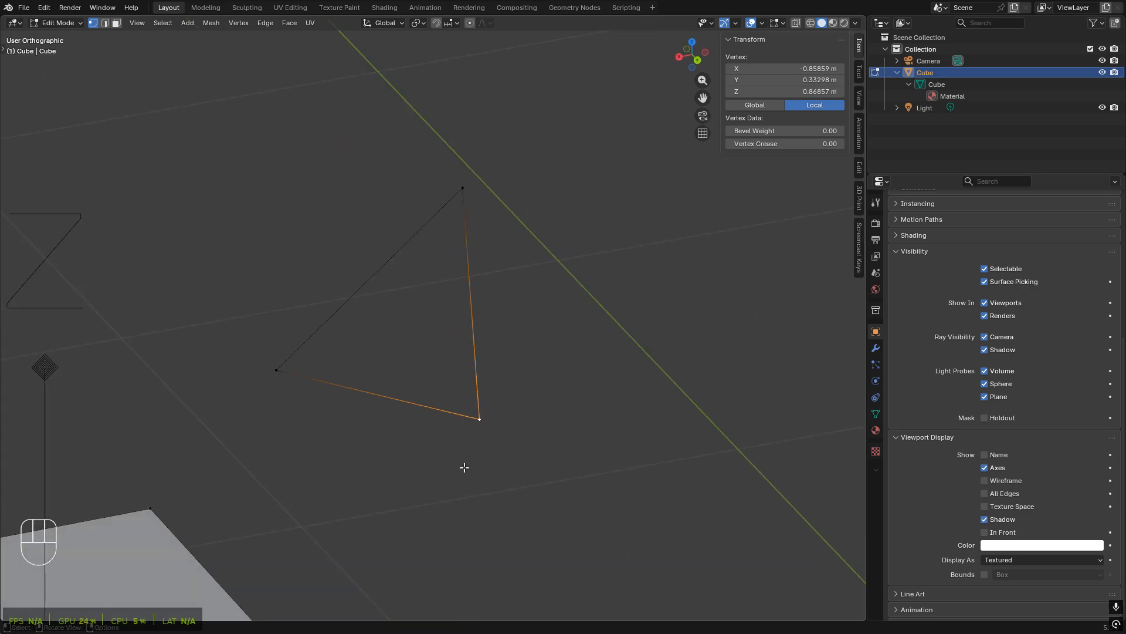
drag(545, 137, 228, 425)
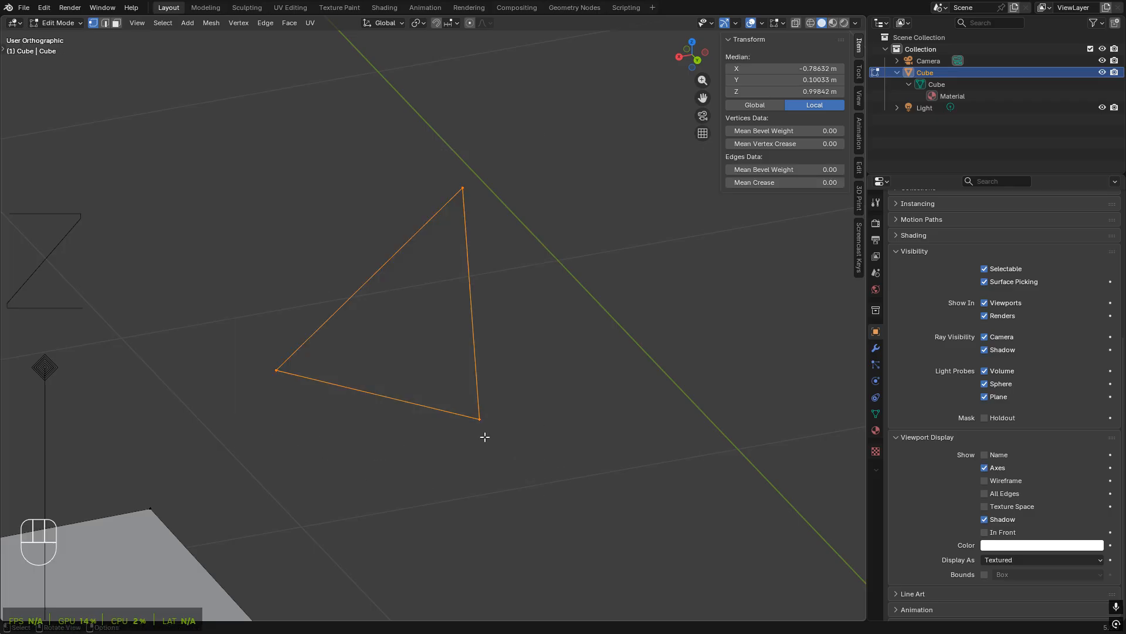
shift+middle_drag(588, 328, 586, 339)
key(f)
click(564, 485)
scroll(390, 395, down, 4)
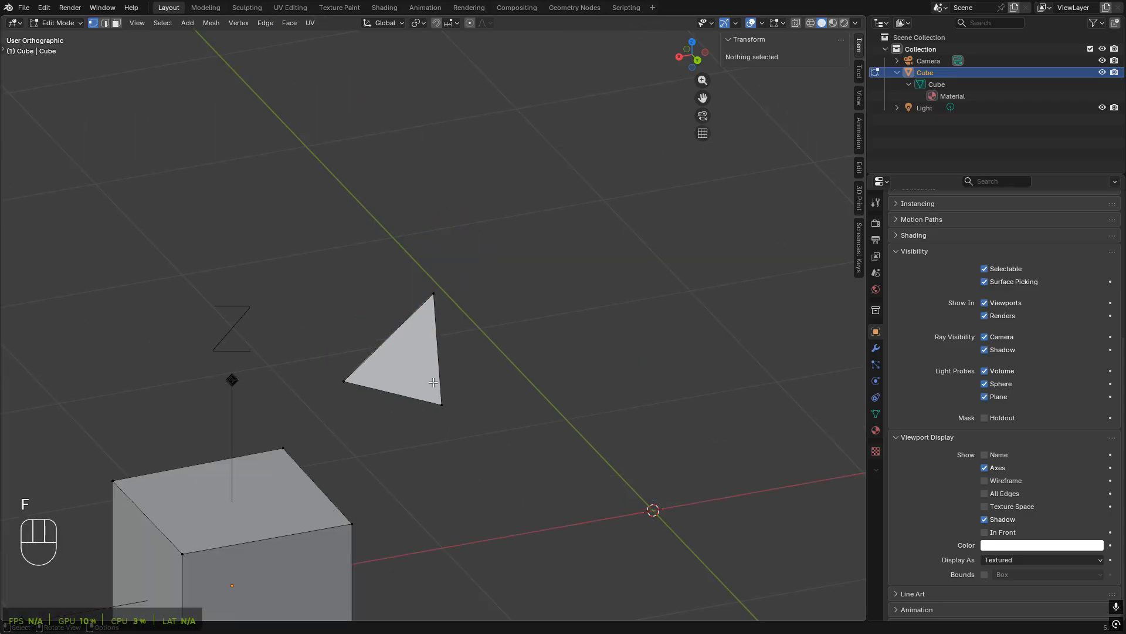
- Switch to Object Mode, deselect the cube object and return to Edit Mode
shift+middle_drag(359, 479, 547, 471)
scroll(547, 471, up, 1)
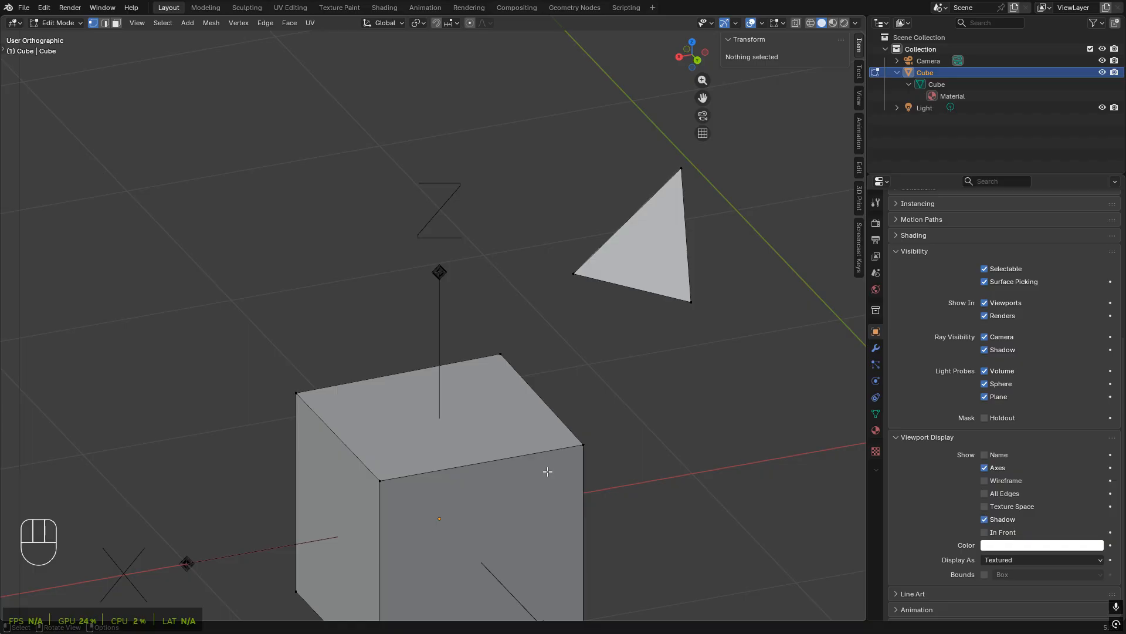
key(Tab)
click(649, 458)
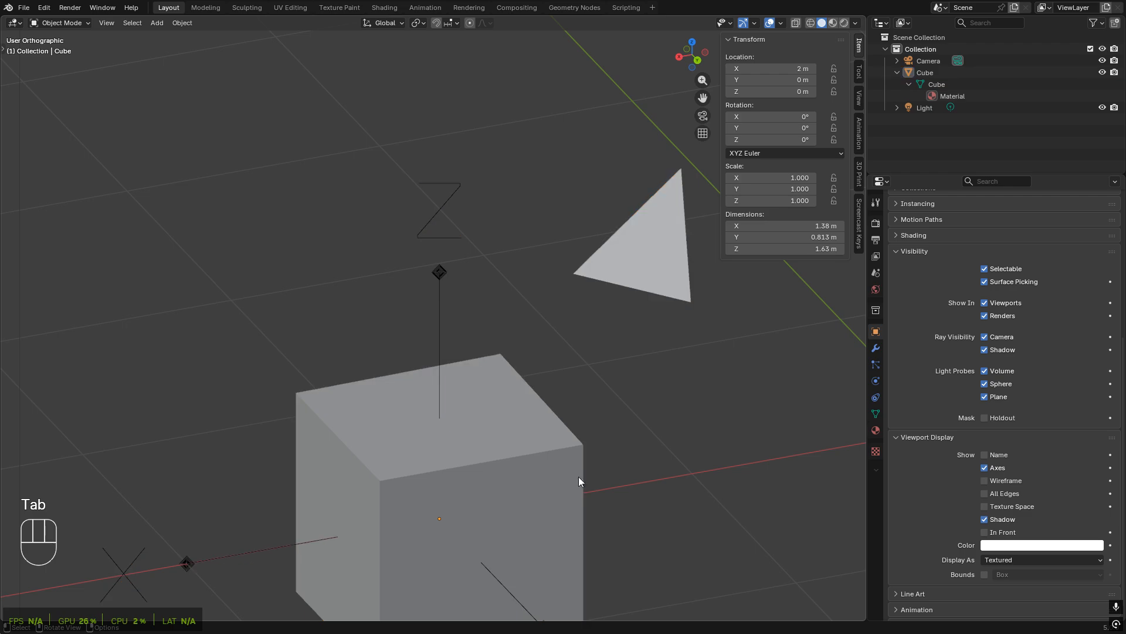
key(Tab)
shift+middle_drag(673, 448, 588, 361)
scroll(527, 392, up, 2)
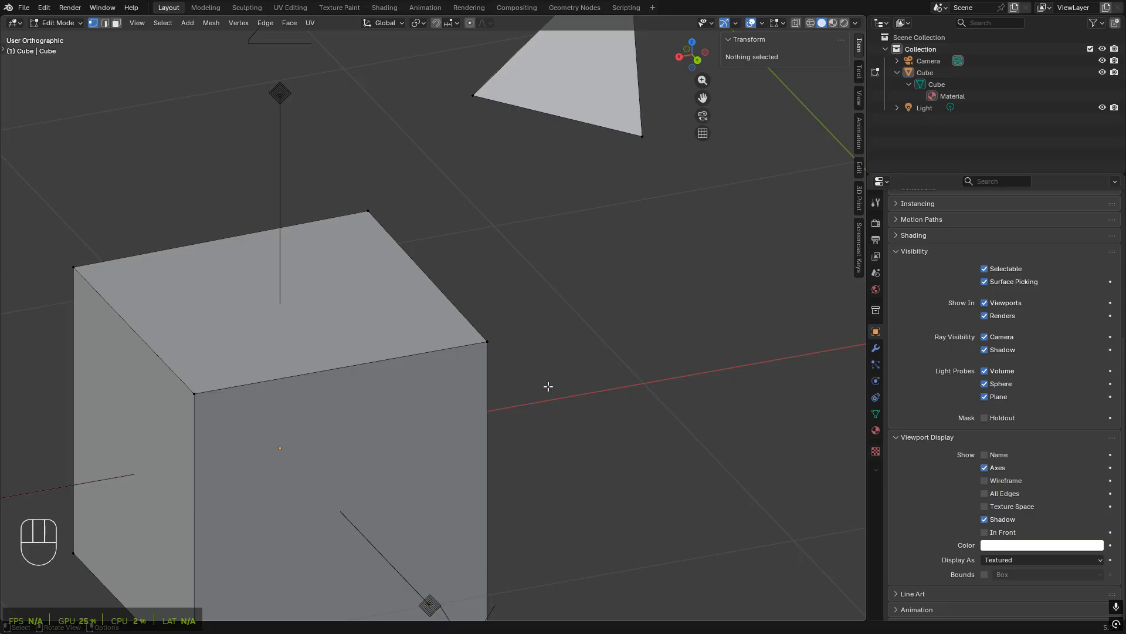
- Select the cube's top face in Face Select mode and triangulate it
key(3)
click(385, 299)
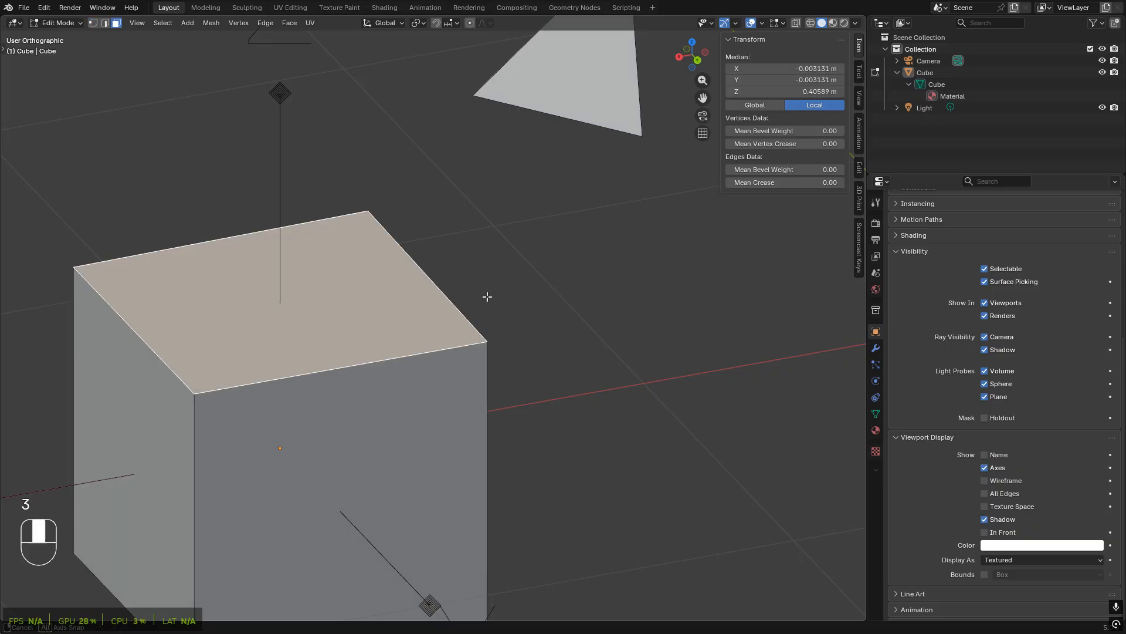
middle_drag(487, 297, 573, 329)
scroll(572, 328, down, 4)
middle_drag(440, 432, 517, 382)
scroll(329, 284, up, 3)
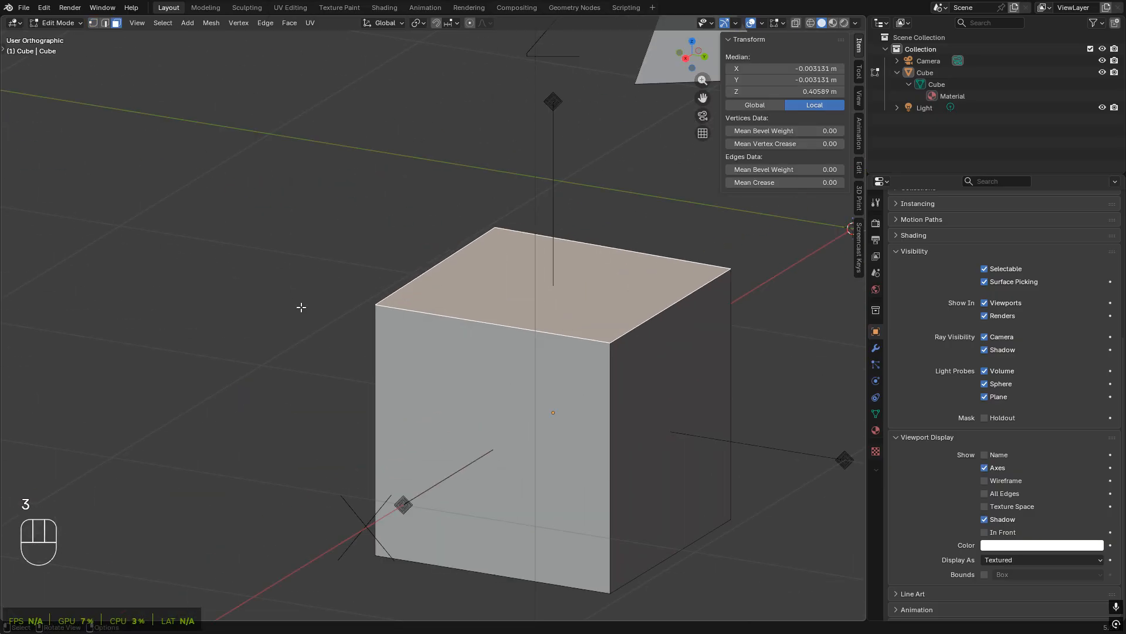
middle_drag(742, 372, 434, 416)
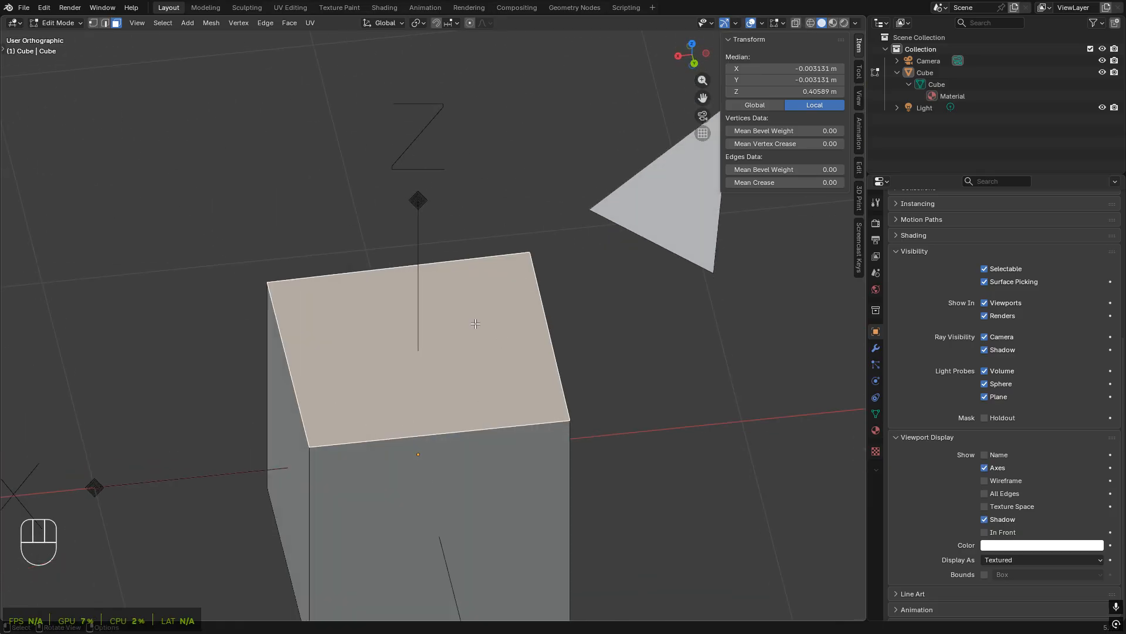
middle_drag(391, 404, 412, 402)
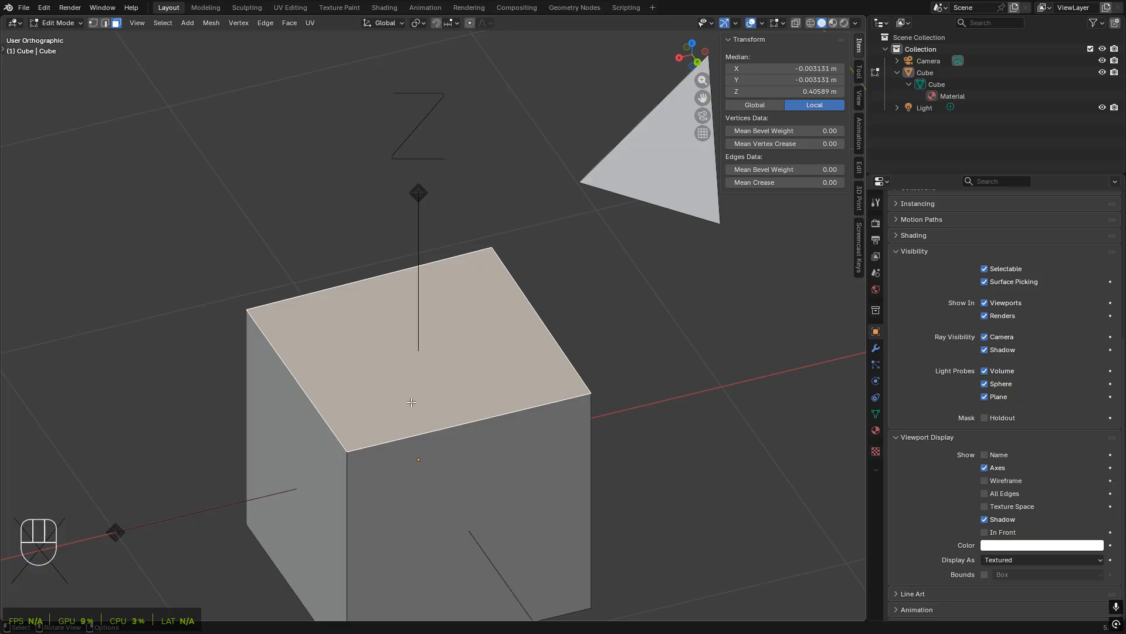
key(ctrl+t)
click(729, 428)
middle_drag(480, 447, 391, 384)
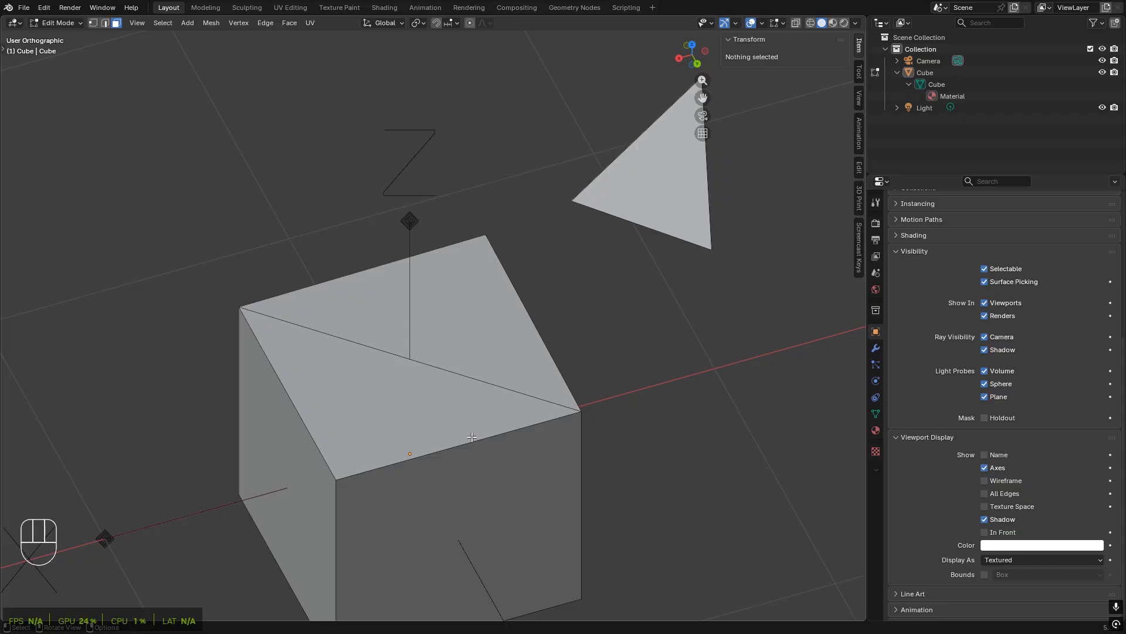
- In Vertex Select mode, move a top corner vertex off the new diagonal upward to about local X −0.44, Y −0.64, Z 0.94 m
key(1)
click(483, 241)
middle_drag(433, 387, 314, 375)
middle_drag(434, 425, 417, 403)
key(g)
click(423, 219)
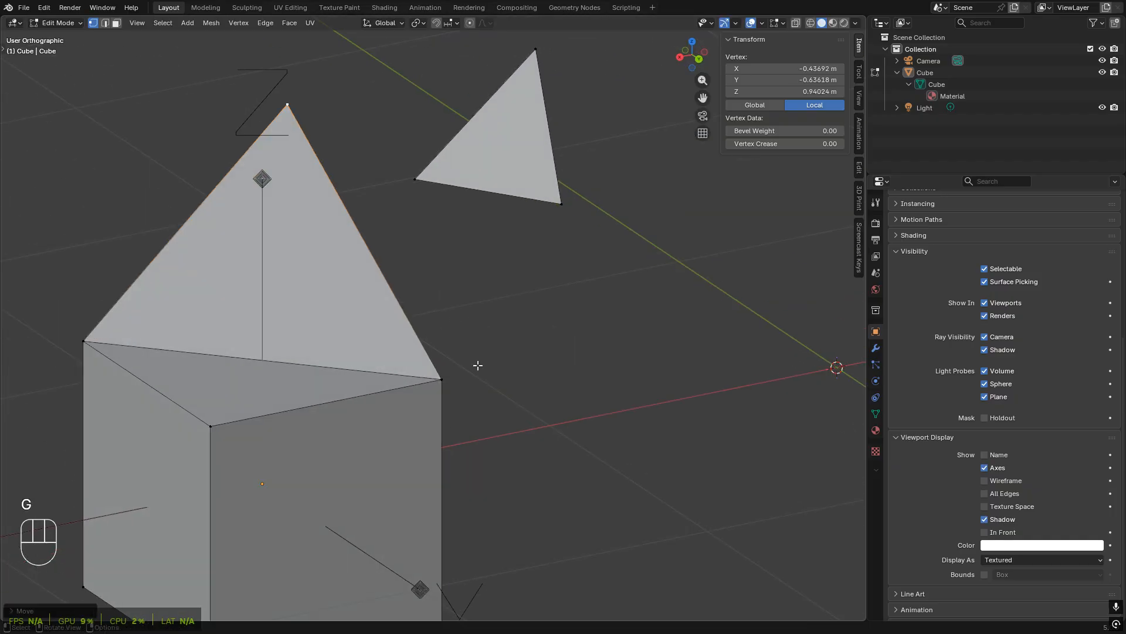
- Move the raised corner vertex farther outward to about local X −0.19, Y −0.82, Z 0.99 m
middle_drag(478, 365, 500, 501)
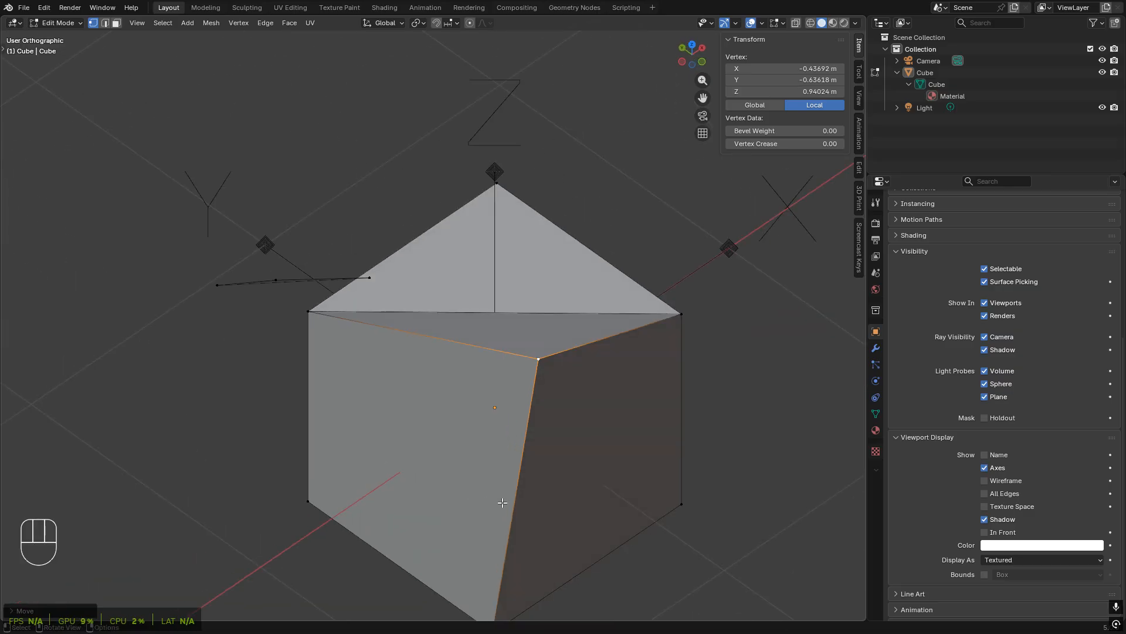
key(g)
click(638, 473)
middle_drag(638, 473, 492, 417)
scroll(552, 411, down, 4)
middle_drag(528, 381, 493, 384)
scroll(545, 356, up, 2)
shift+middle_drag(590, 349, 450, 380)
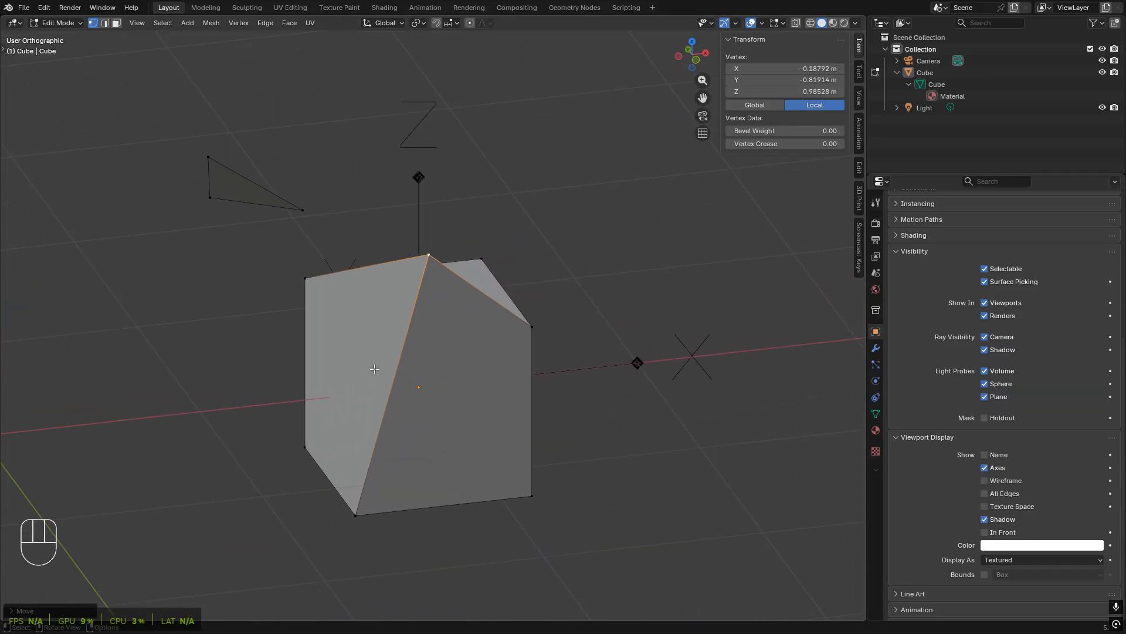
- Examine how the moved corner vertex deforms the cube's faces from several angles, including the front orthographic view
middle_drag(346, 376, 610, 302)
scroll(409, 388, down, 4)
scroll(610, 302, up, 4)
middle_drag(417, 465, 445, 452)
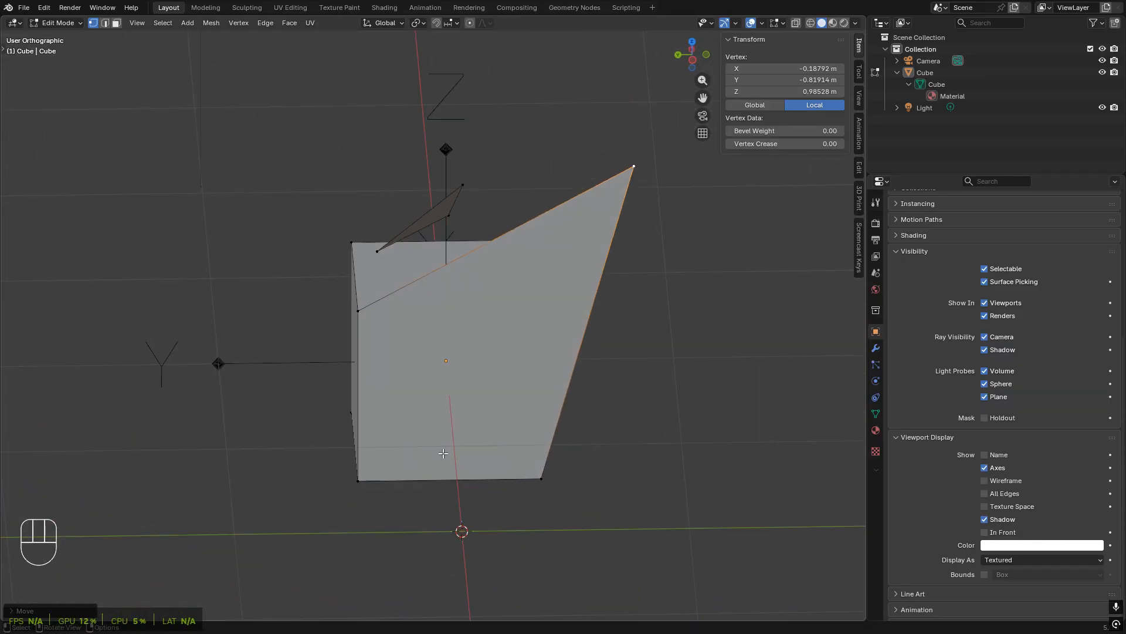
middle_drag(500, 481, 583, 467)
key(KP_1)
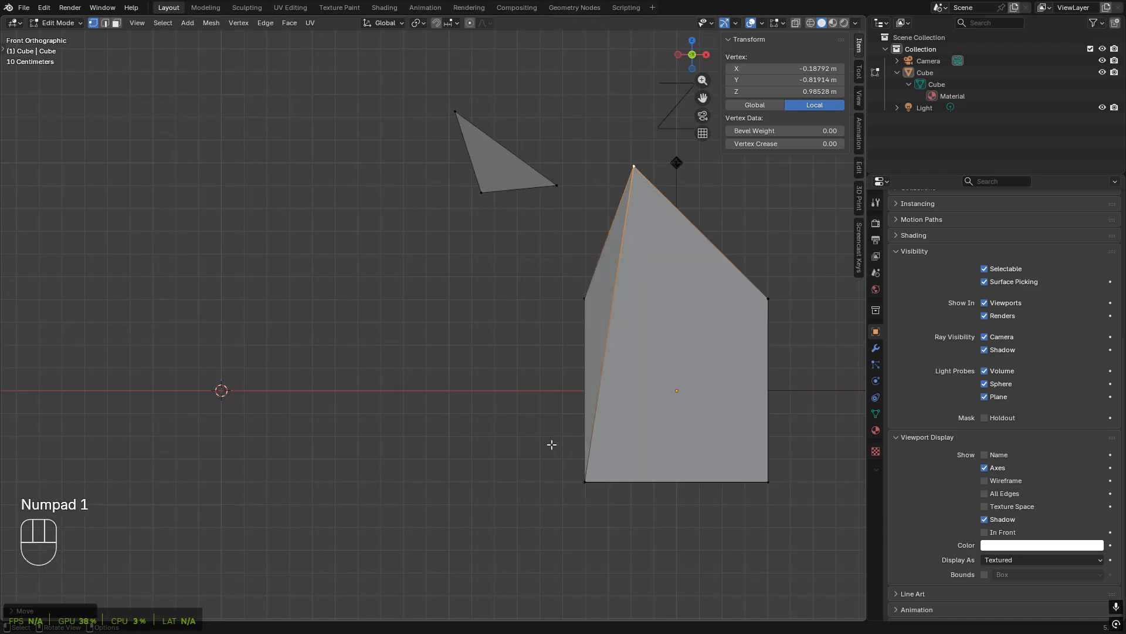
shift+middle_drag(647, 377, 524, 377)
scroll(572, 134, up, 4)
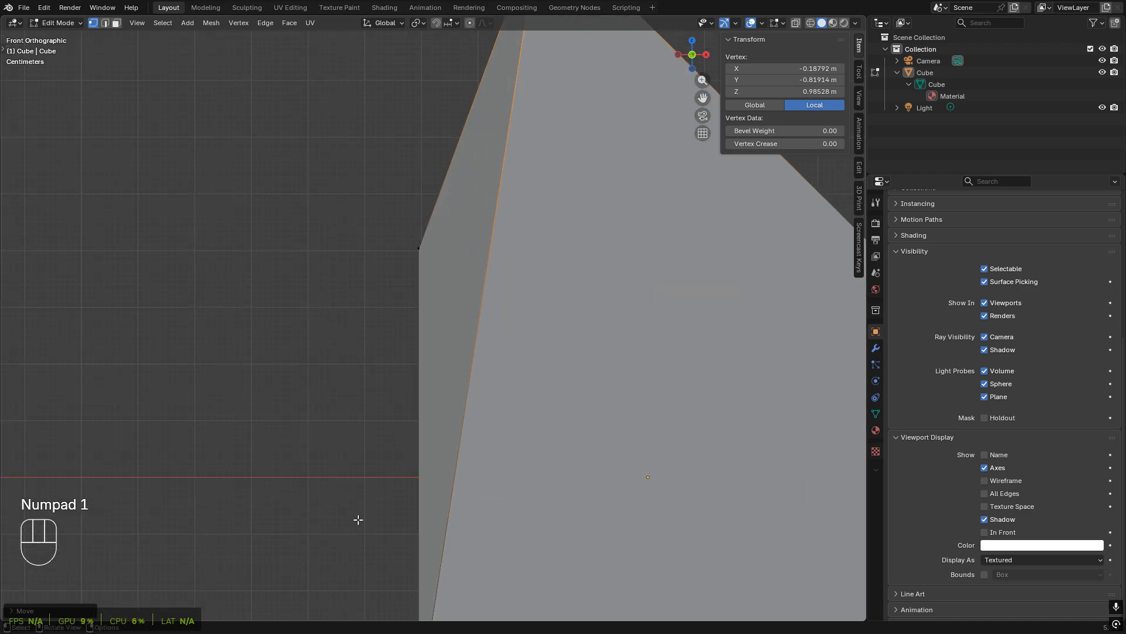
scroll(358, 519, down, 4)
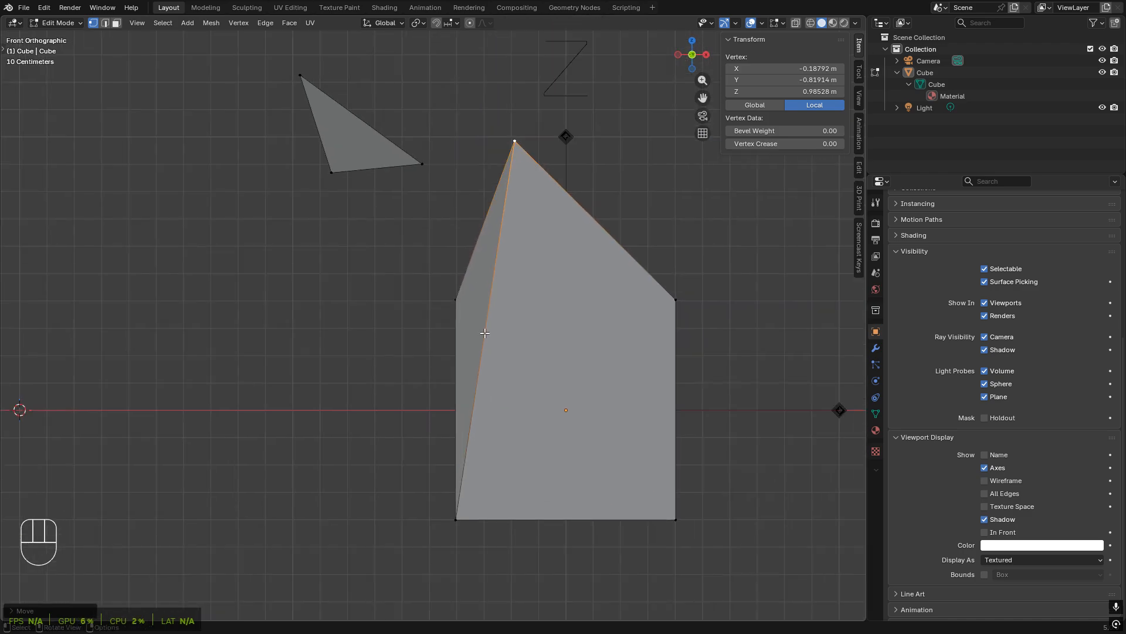
middle_drag(427, 382, 429, 392)
shift+middle_drag(490, 345, 458, 386)
middle_drag(426, 363, 487, 392)
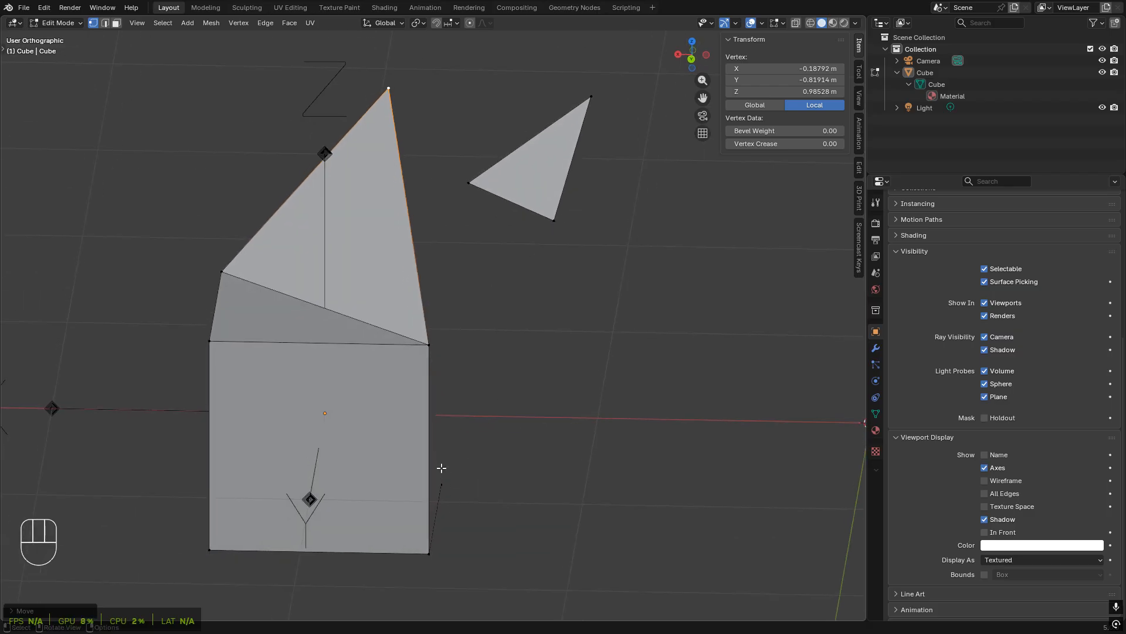
middle_drag(466, 380, 432, 367)
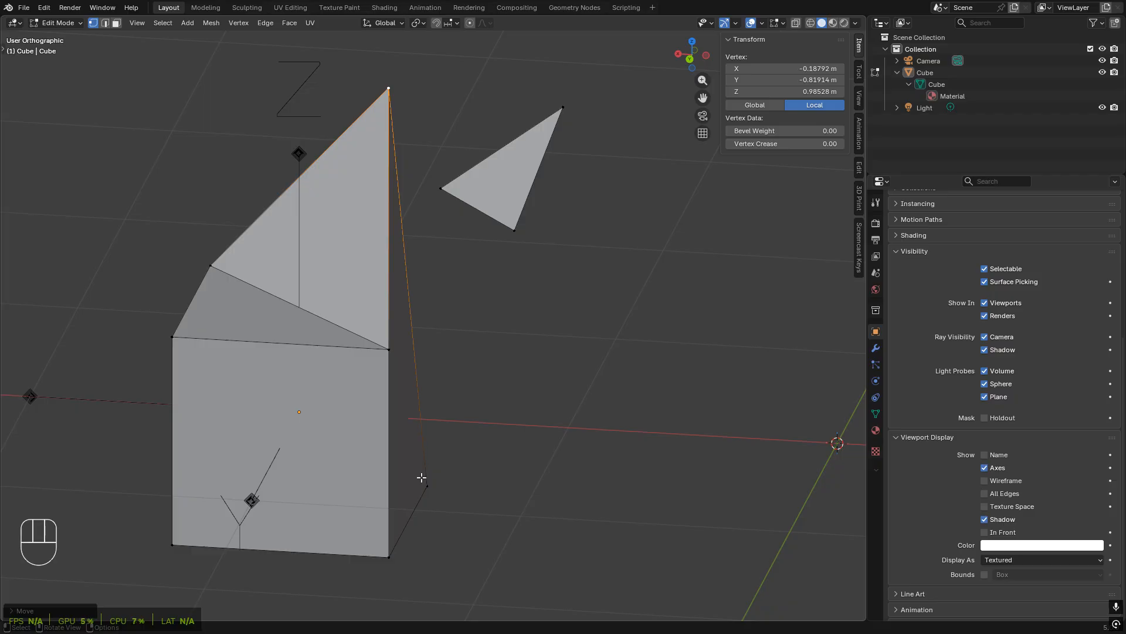
- In Face Select mode, select the cube's deformed four-sided side face facing the world origin and inspect its bend from several angles
key(3)
click(409, 455)
mouse_move(516, 503)
middle_down()
mouse_move(490, 501)
mouse_move(523, 493)
middle_up()
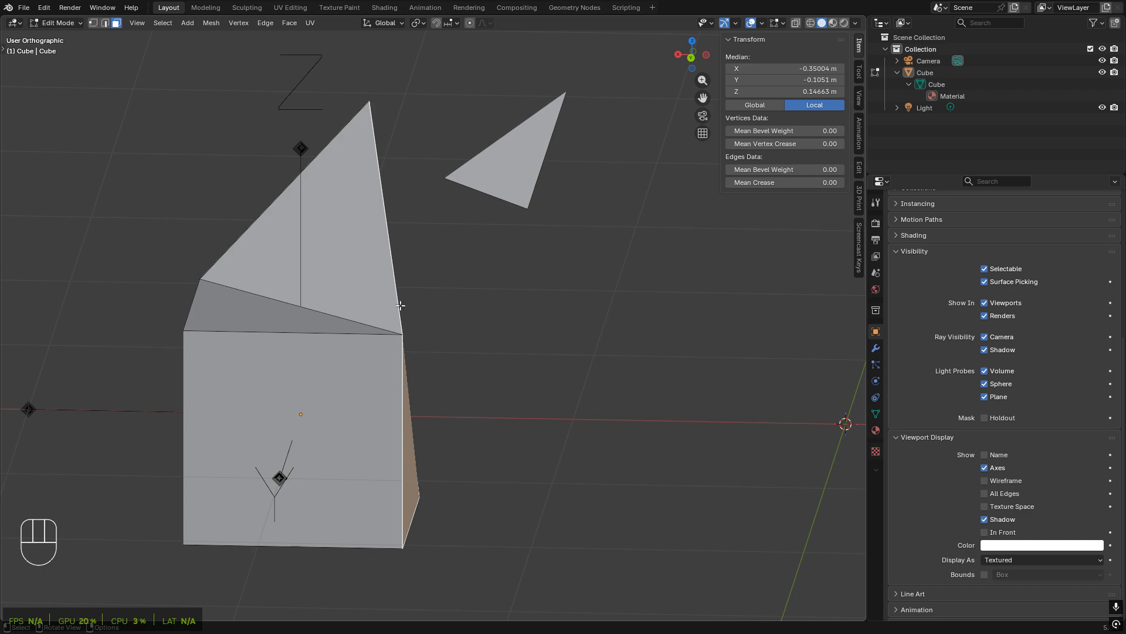
middle_drag(400, 305, 500, 433)
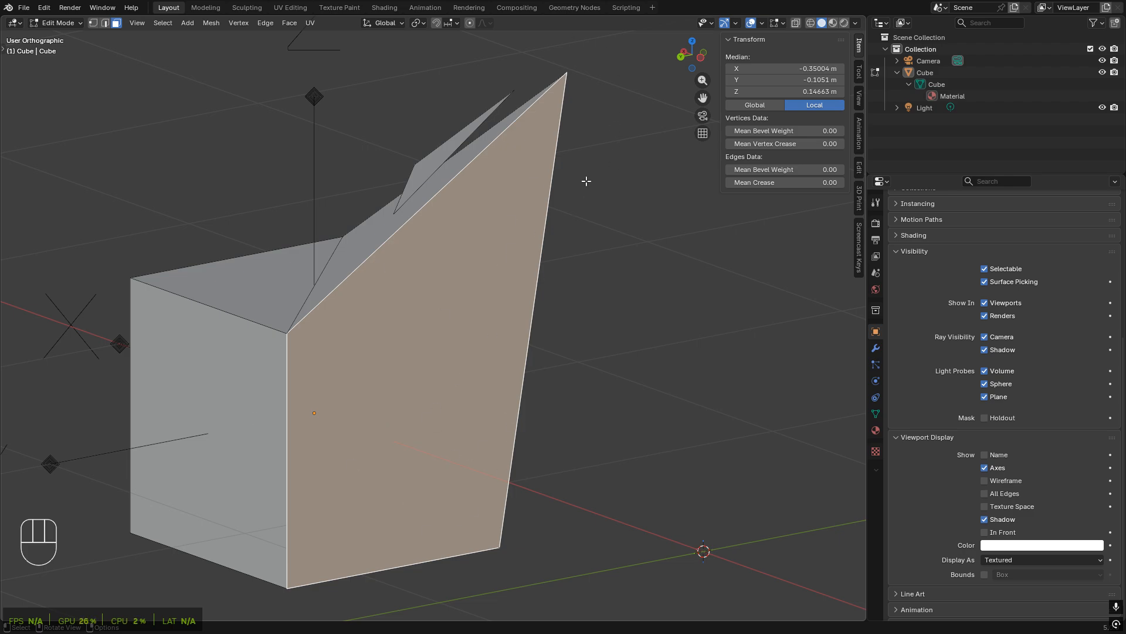
middle_drag(374, 383, 460, 556)
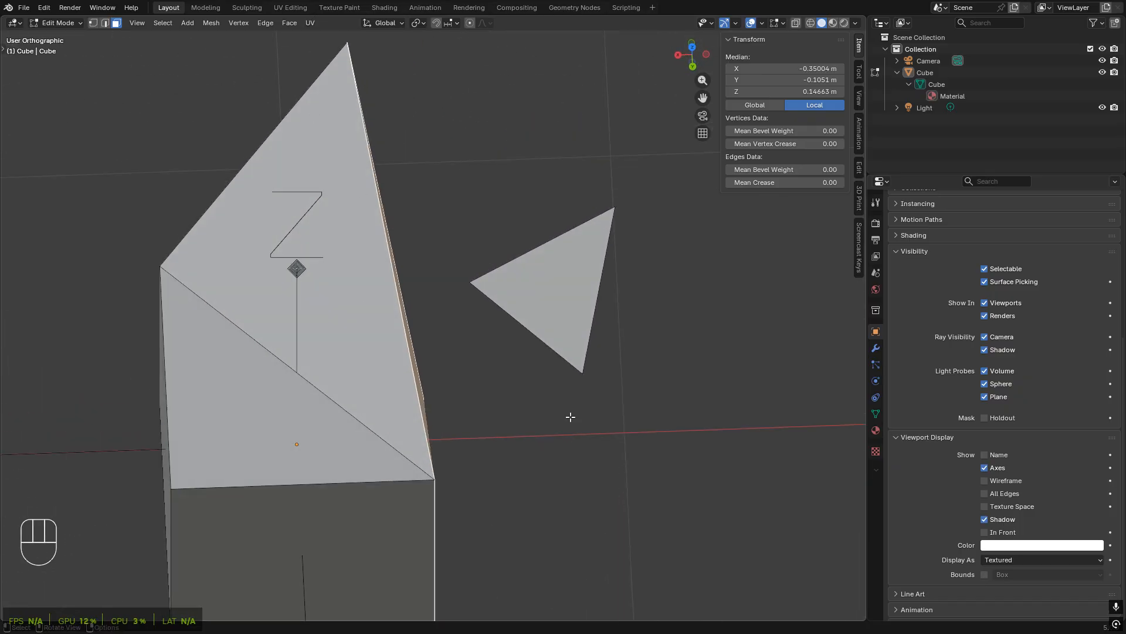
middle_drag(570, 417, 513, 381)
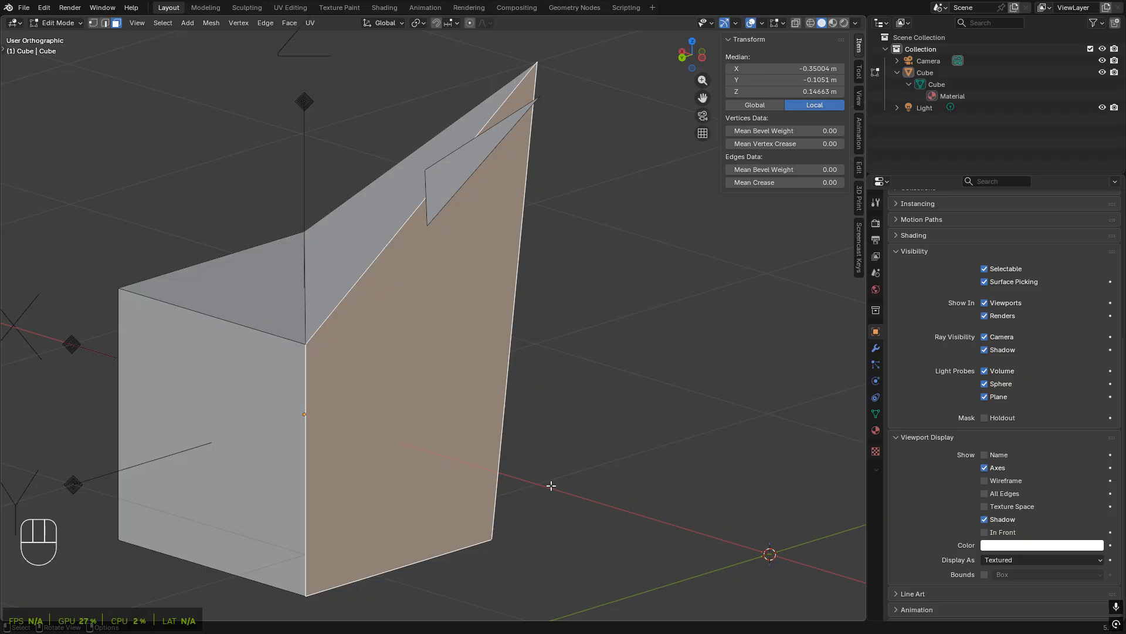
key(ctrl)
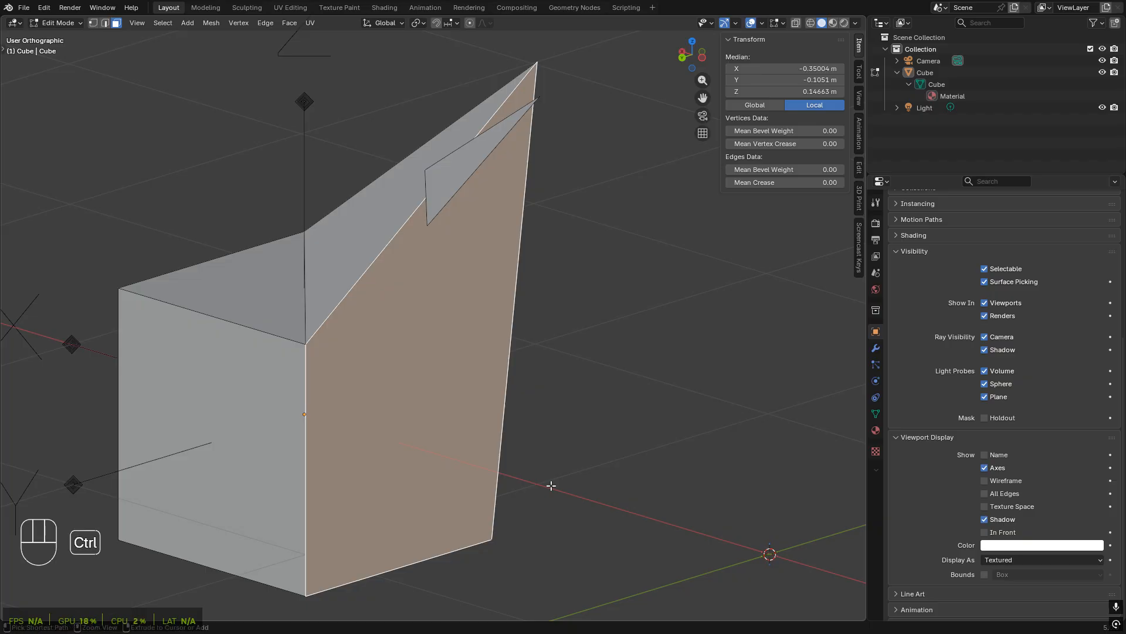
- Triangulate the selected deformed side face of the cube and select its lower triangle in Face Select mode
key(ctrl+t)
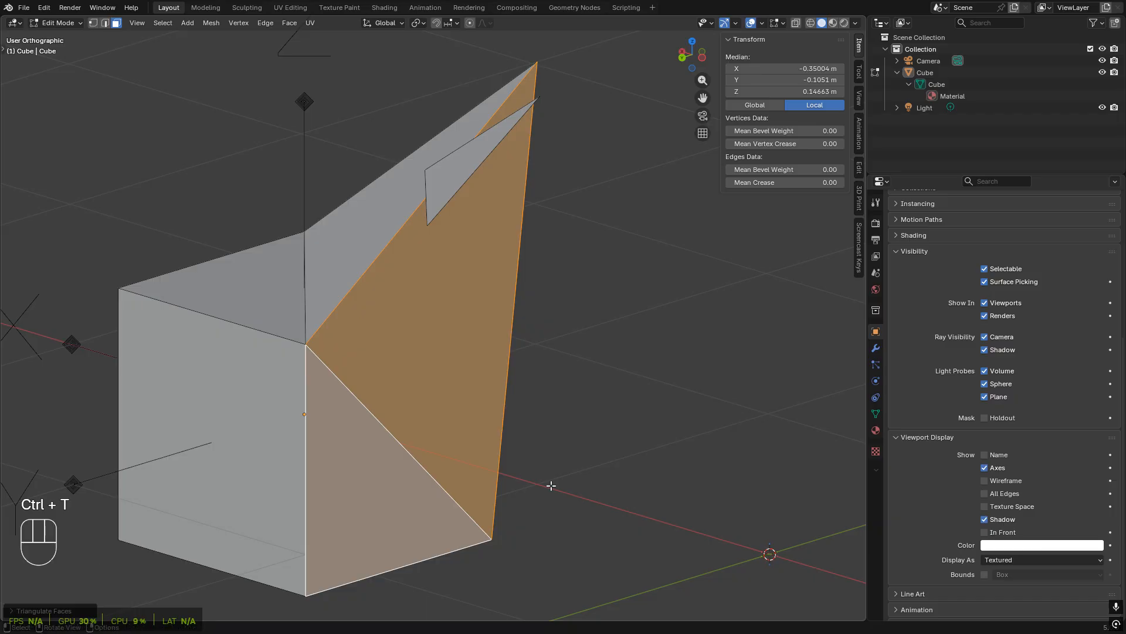
click(551, 486)
middle_drag(482, 491, 372, 390)
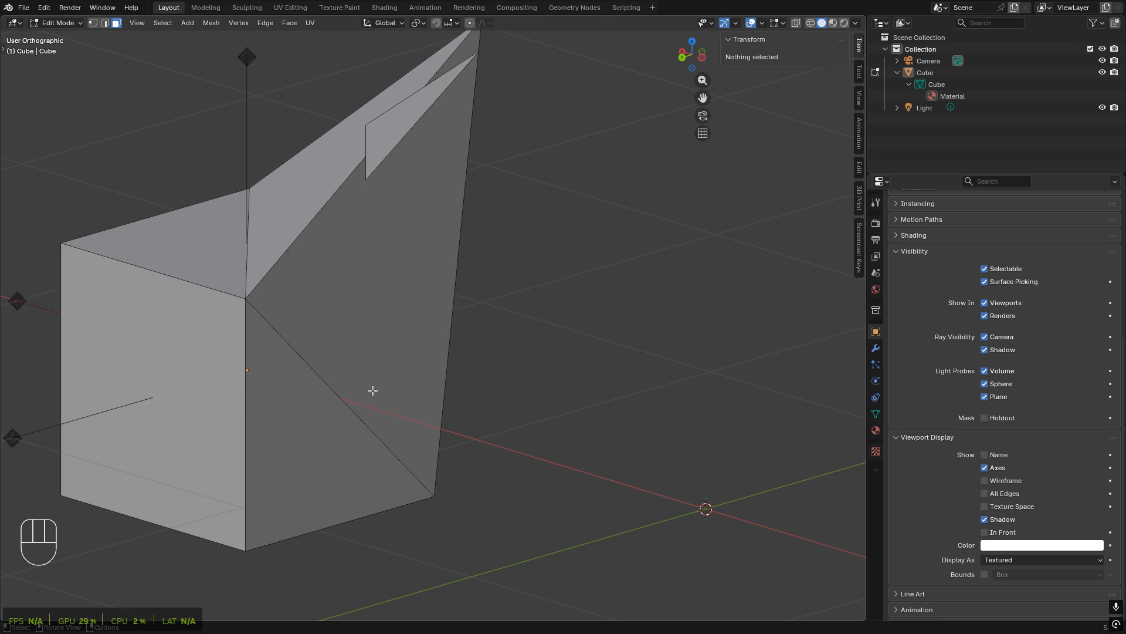
middle_drag(372, 359, 364, 383)
shift+middle_drag(261, 368, 220, 263)
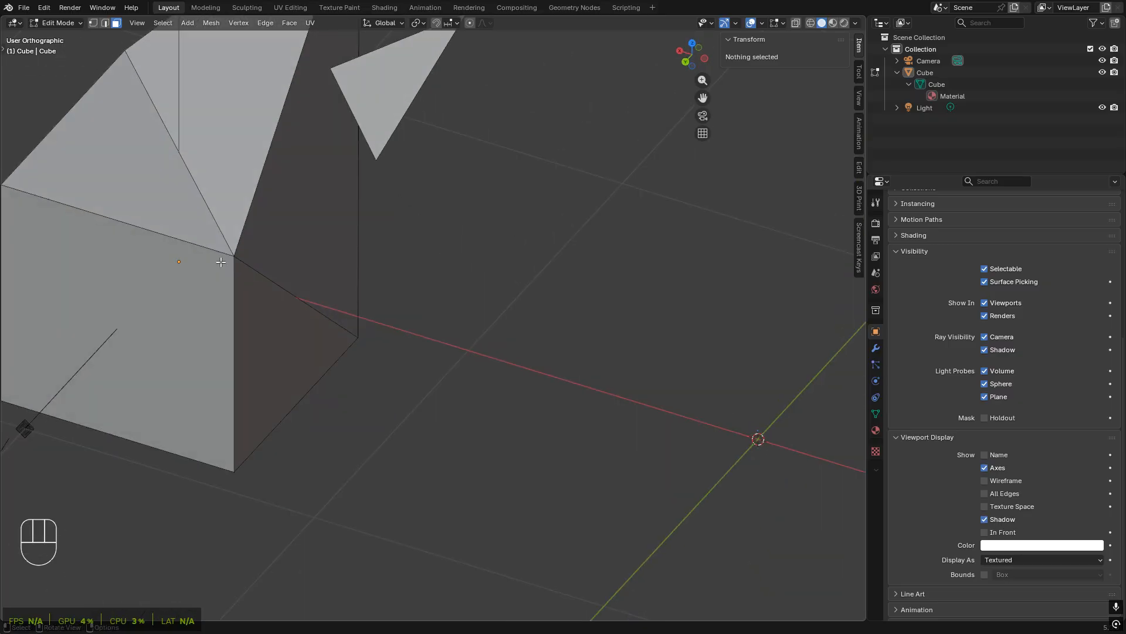
middle_drag(436, 360, 292, 317)
key(3)
click(362, 249)
click(221, 384)
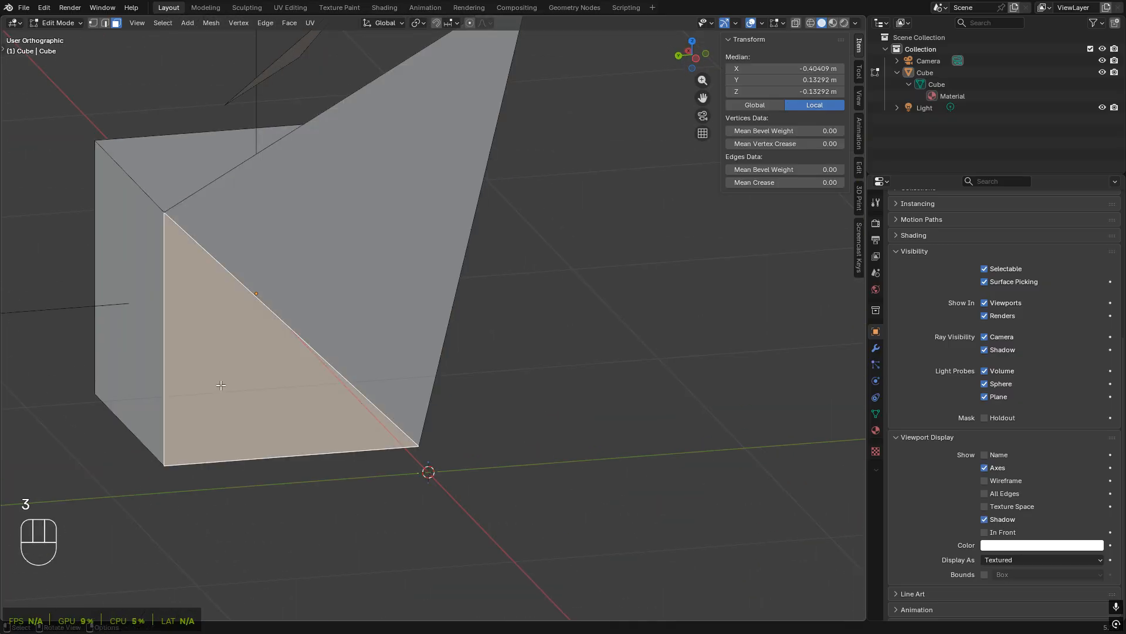
- In Edge Select mode, dissolve the diagonal edge that splits the deformed side face
middle_drag(222, 384, 329, 451)
key(2)
click(287, 344)
shift+middle_drag(357, 363, 174, 511)
key(x)
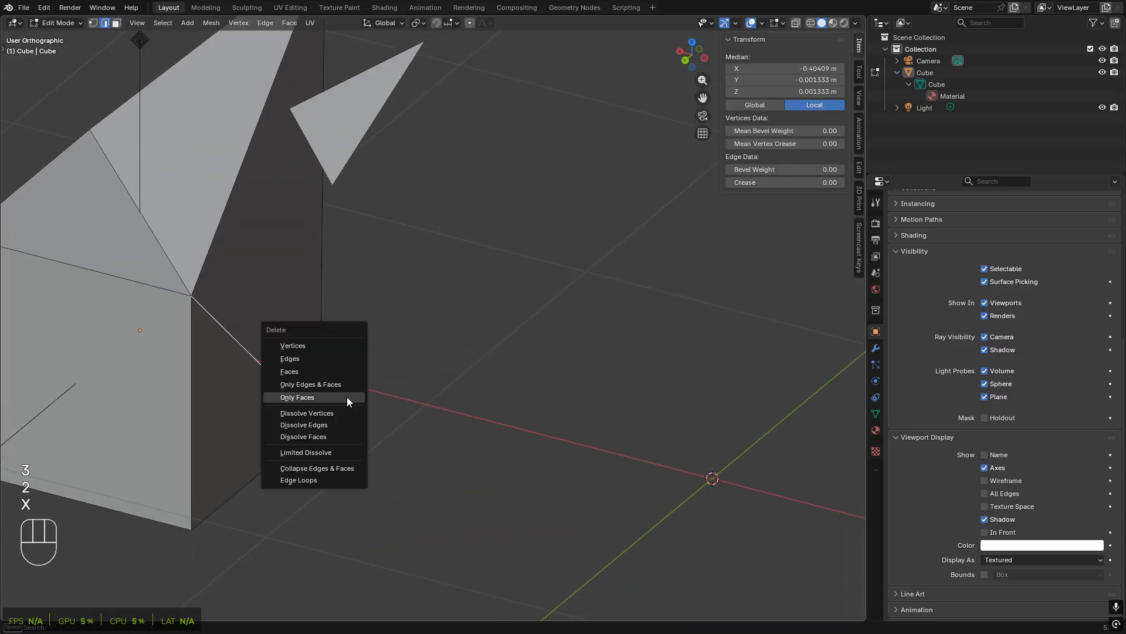
click(339, 423)
- In Vertex Select mode, connect the side face's bottom corner vertex to the diagonally opposite raised corner vertex, and deselect everything
key(1)
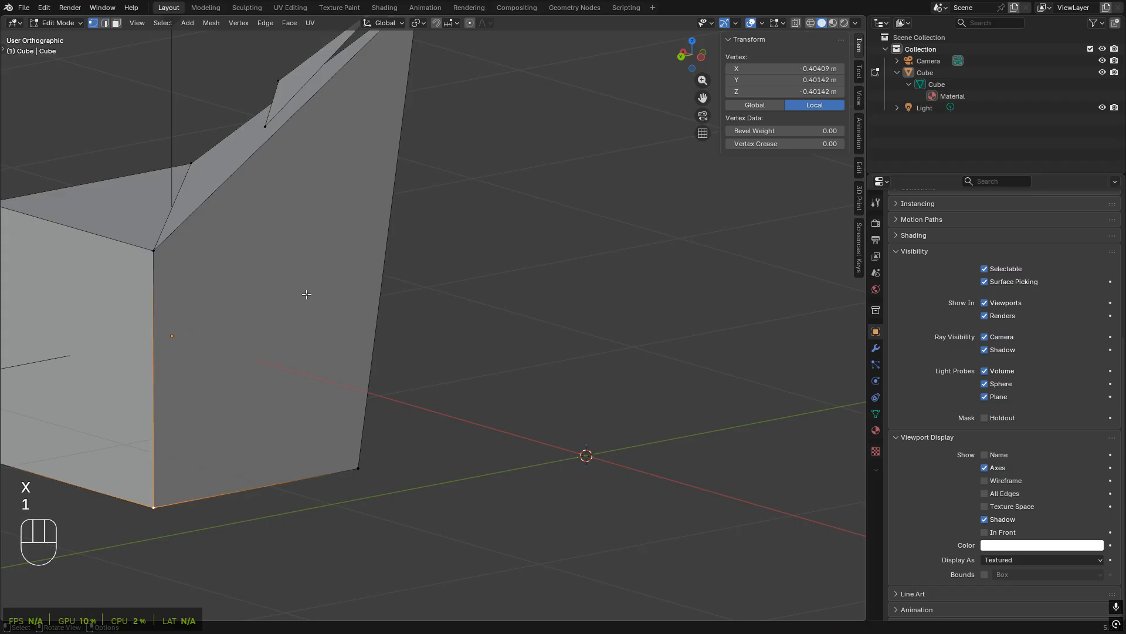
shift+middle_drag(305, 293, 294, 336)
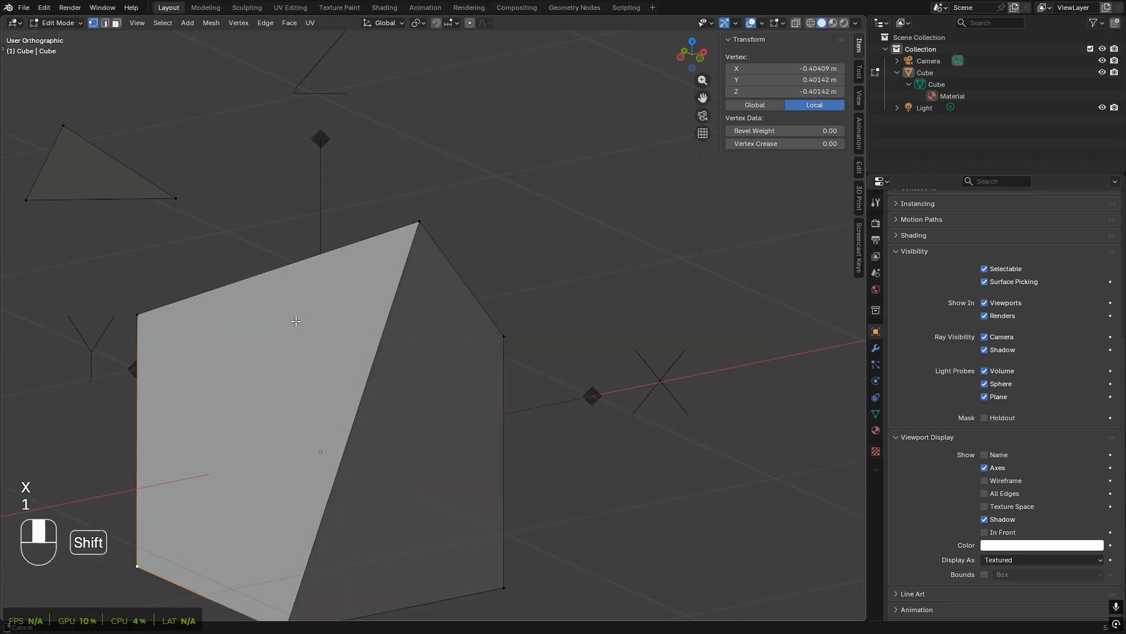
shift+click(414, 242)
shift+middle_drag(405, 279, 375, 213)
key(j)
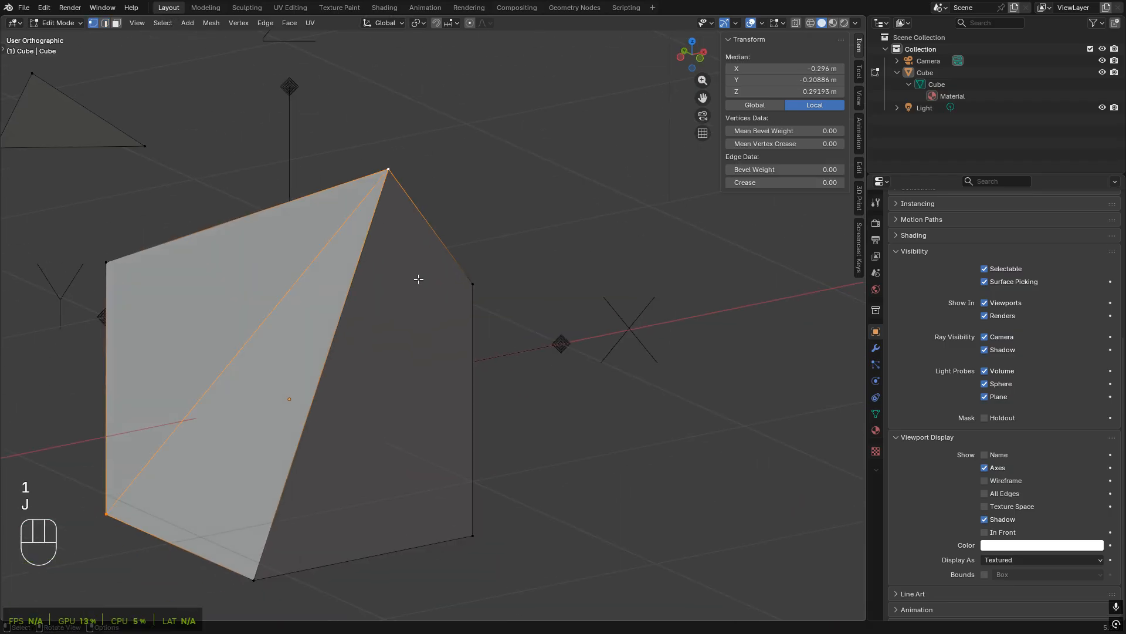
click(506, 155)
middle_drag(506, 155, 382, 348)
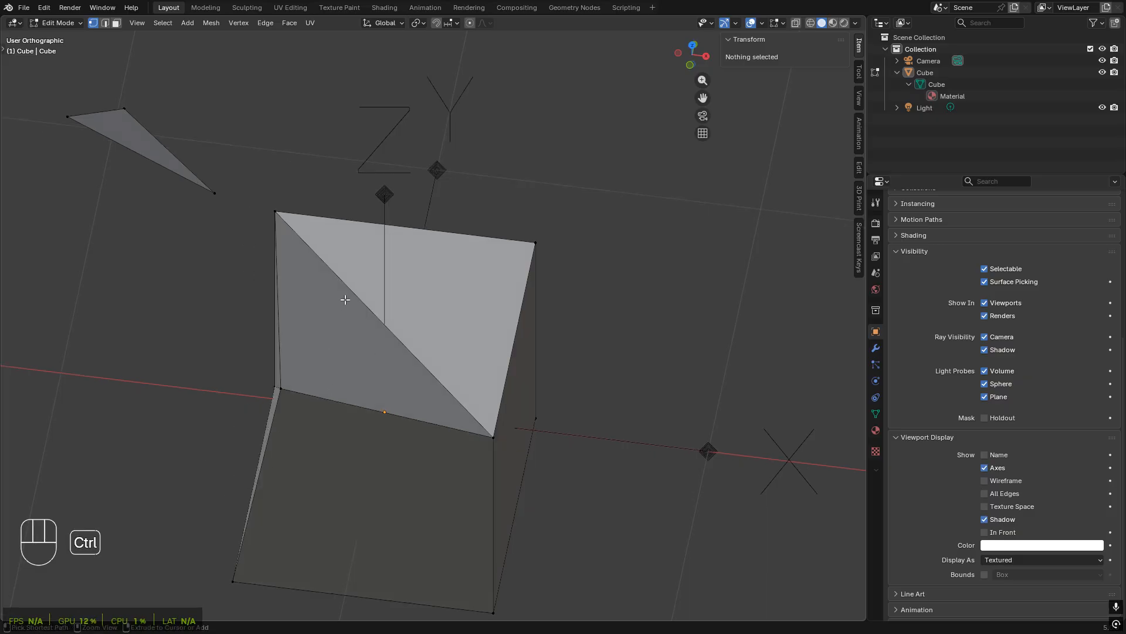
- Compare the side face with and without the connecting edge by undoing and redoing it, and inspect the fold from several angles
key(ctrl+z)
key(ctrl+z)
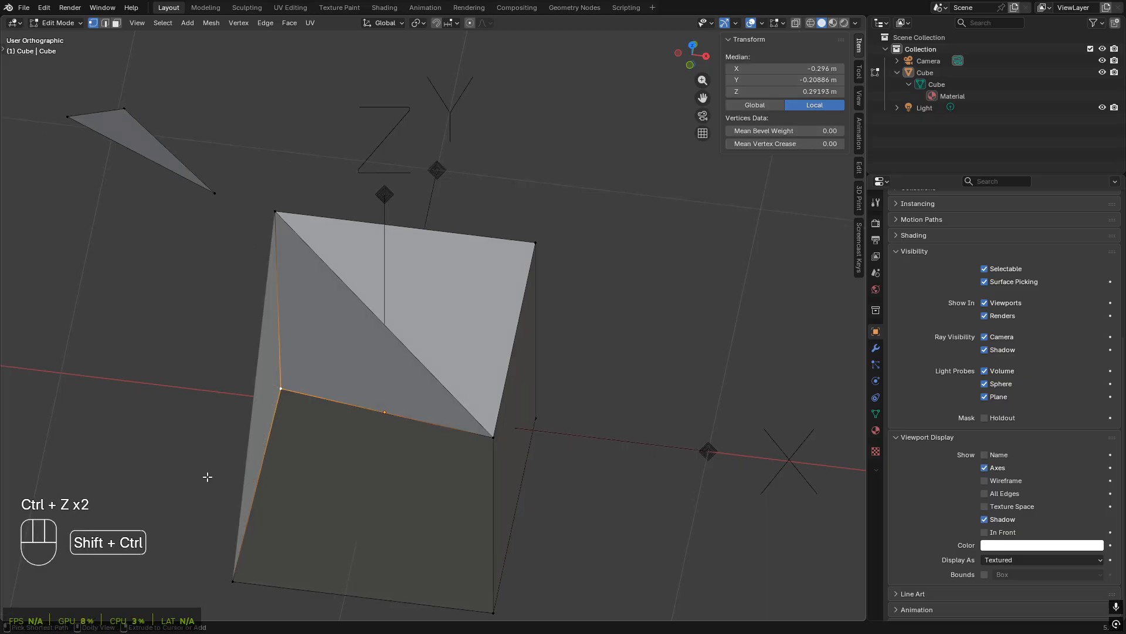
key(ctrl+shift+z)
key(ctrl+z)
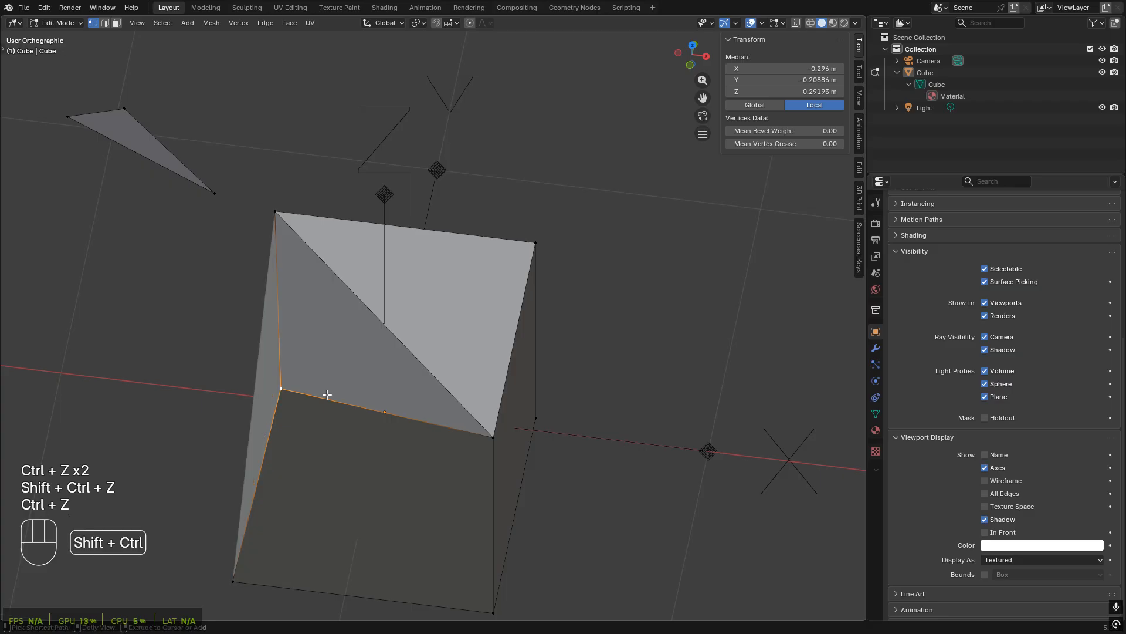
key(ctrl+shift+z)
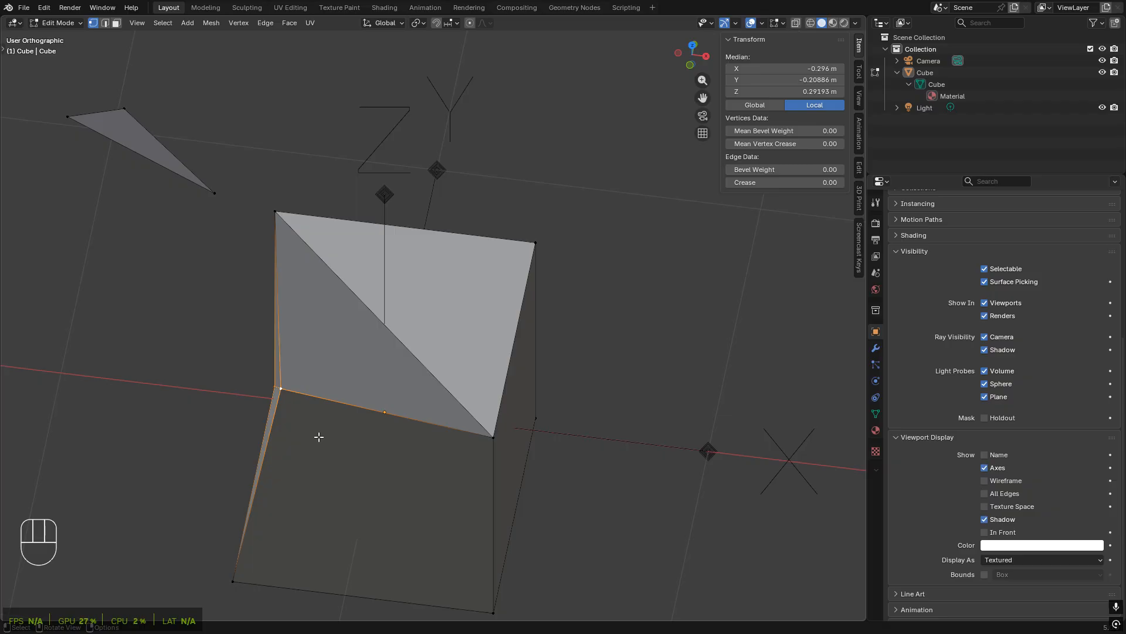
middle_drag(389, 510, 450, 384)
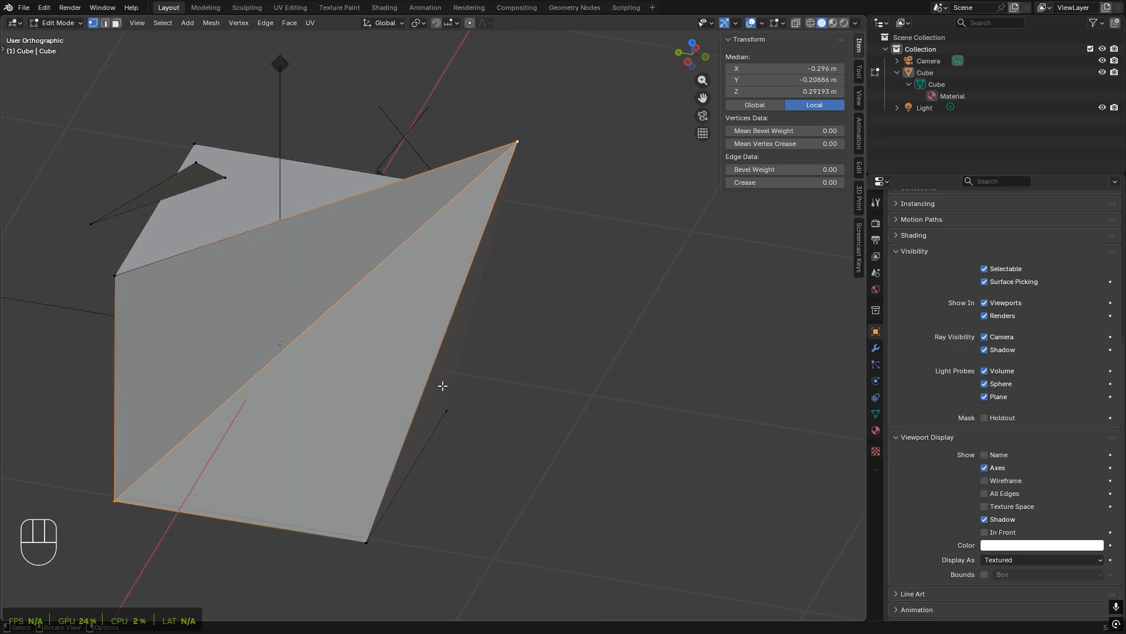
middle_drag(442, 386, 470, 427)
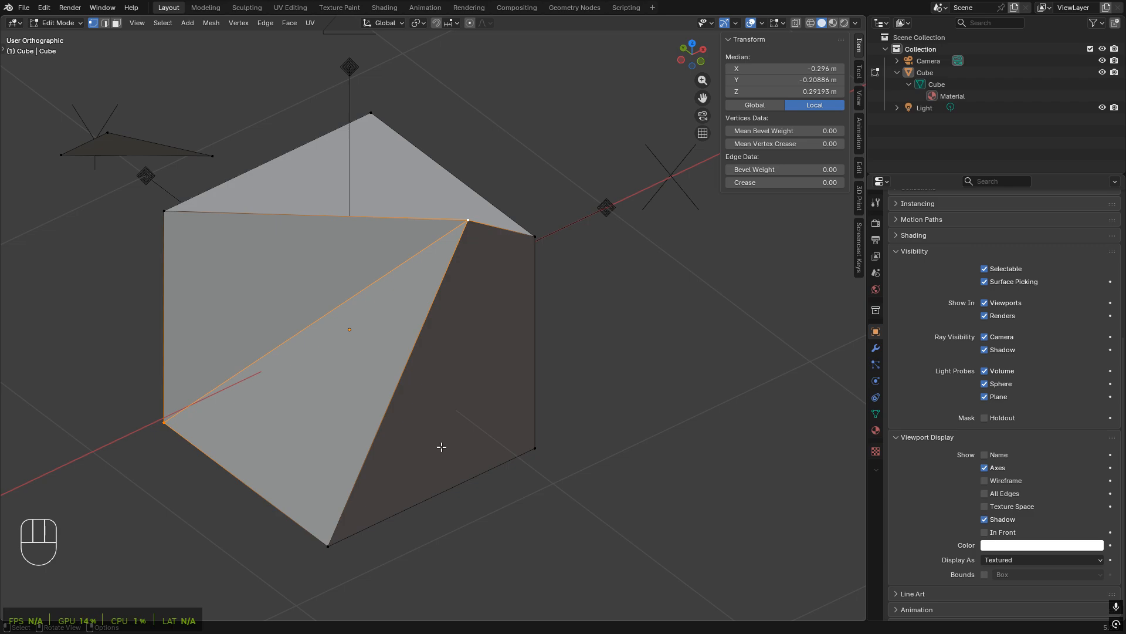
middle_drag(346, 467, 312, 426)
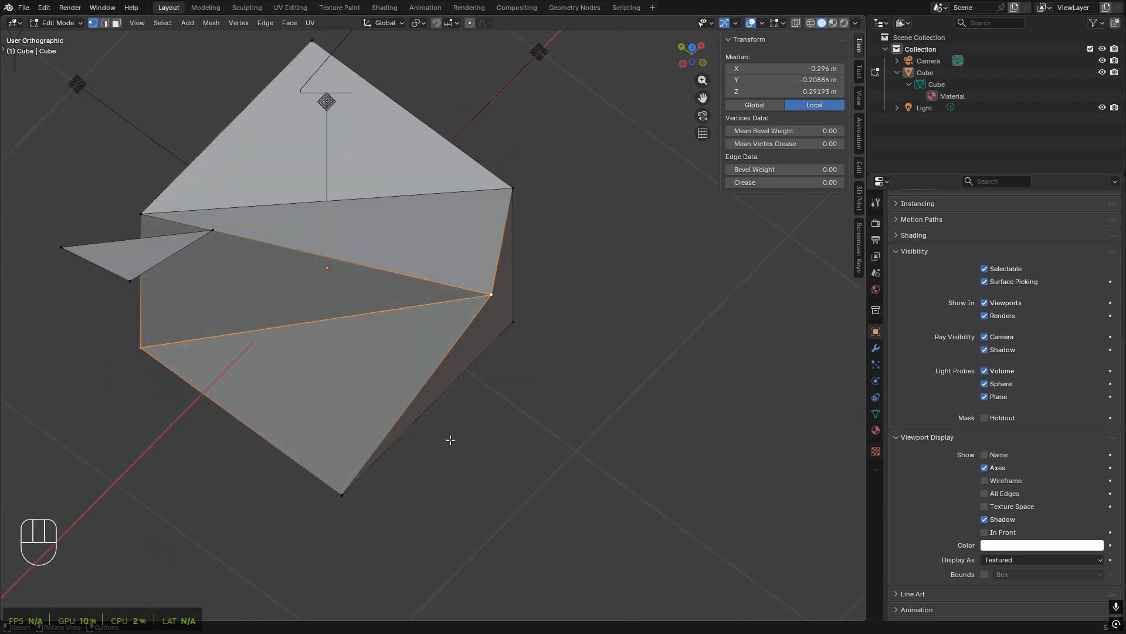
middle_drag(450, 441, 313, 483)
- Undo the mesh edits back to the state before the cube's top corner vertex was raised
key(ctrl+z)
key(ctrl+z)
key(ctrl+z)
key(ctrl+z)
key(ctrl+z)
key(ctrl+z)
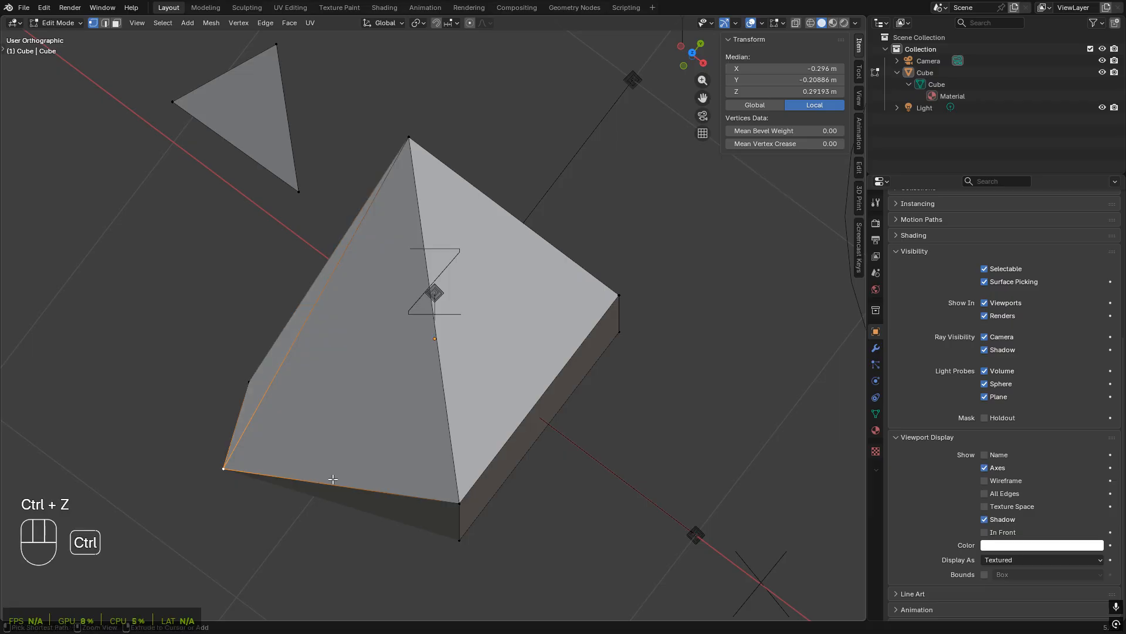
key(ctrl+z)
key(ctrl+z)
key(ctrl+z)
key(ctrl+z)
key(ctrl+z)
key(ctrl+z)
key(ctrl+z)
key(ctrl+z)
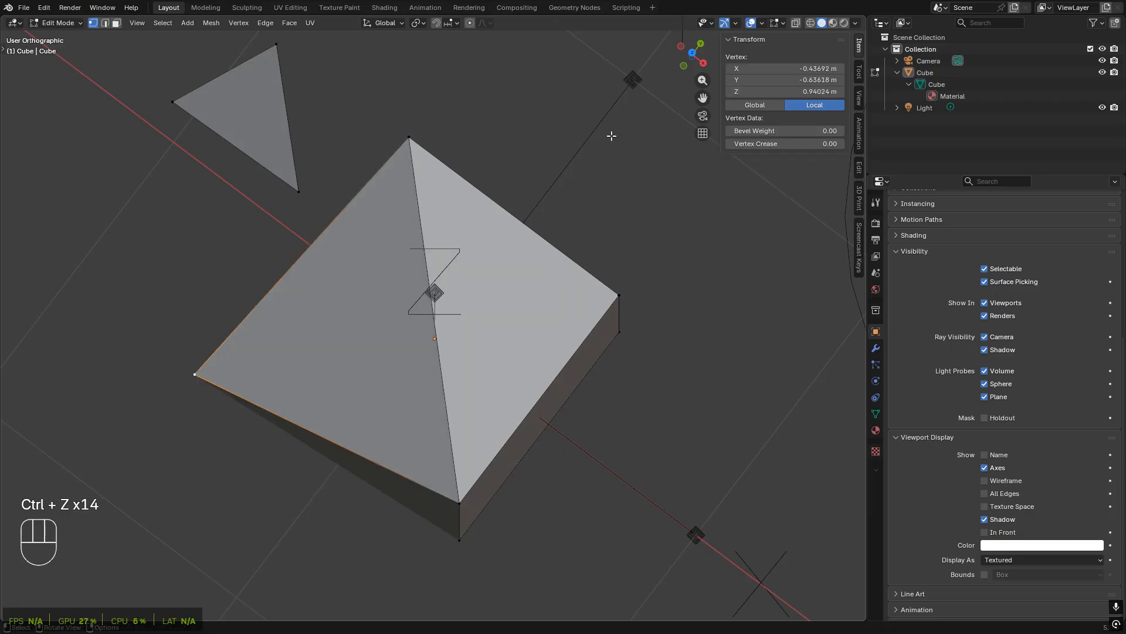
key(ctrl+z)
- In Edge Select mode, dissolve the diagonal edge across the cube's top face, and return to Object Mode
middle_drag(596, 166, 501, 358)
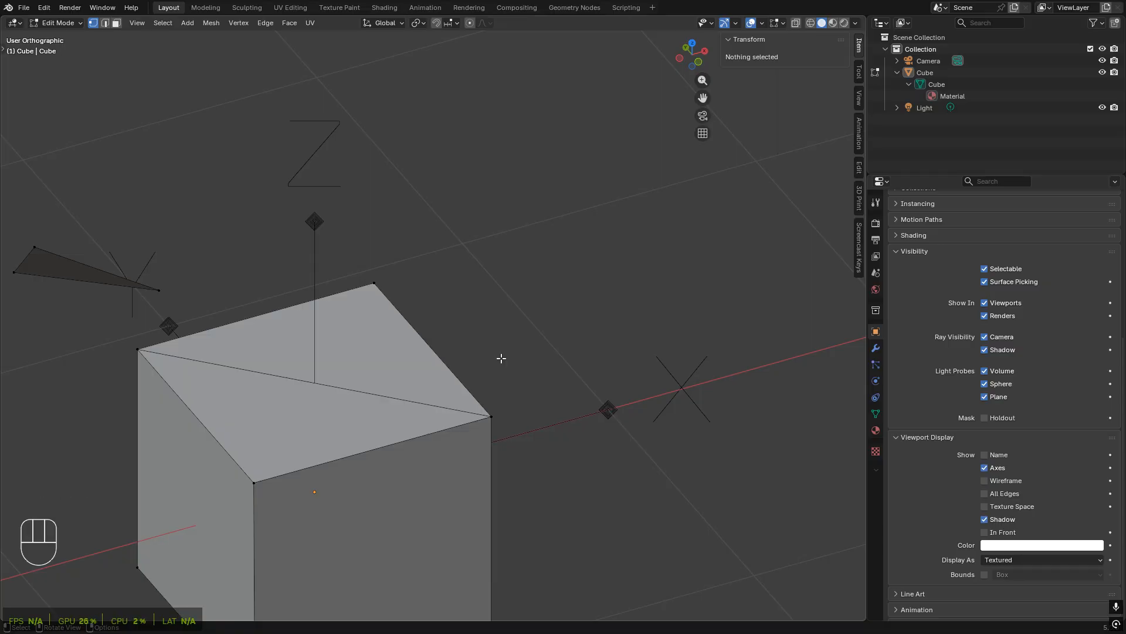
key(2)
click(375, 394)
key(x)
click(361, 403)
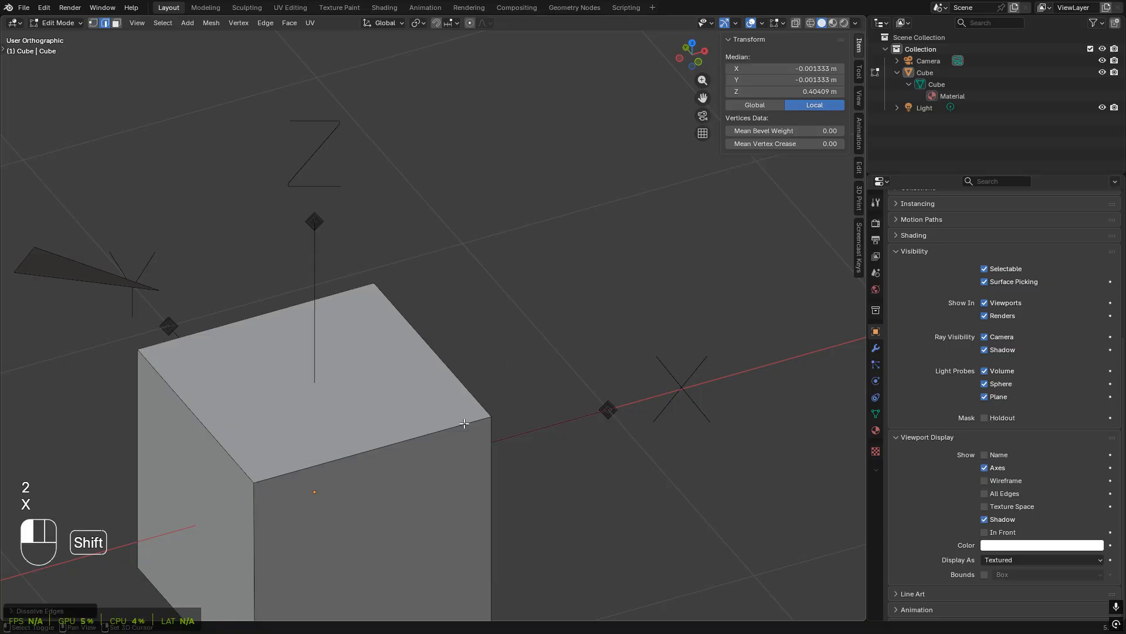
key(Tab)
- Add a circle mesh at the world origin and frame it in the viewport
scroll(527, 293, down, 4)
shift+middle_drag(574, 387, 544, 294)
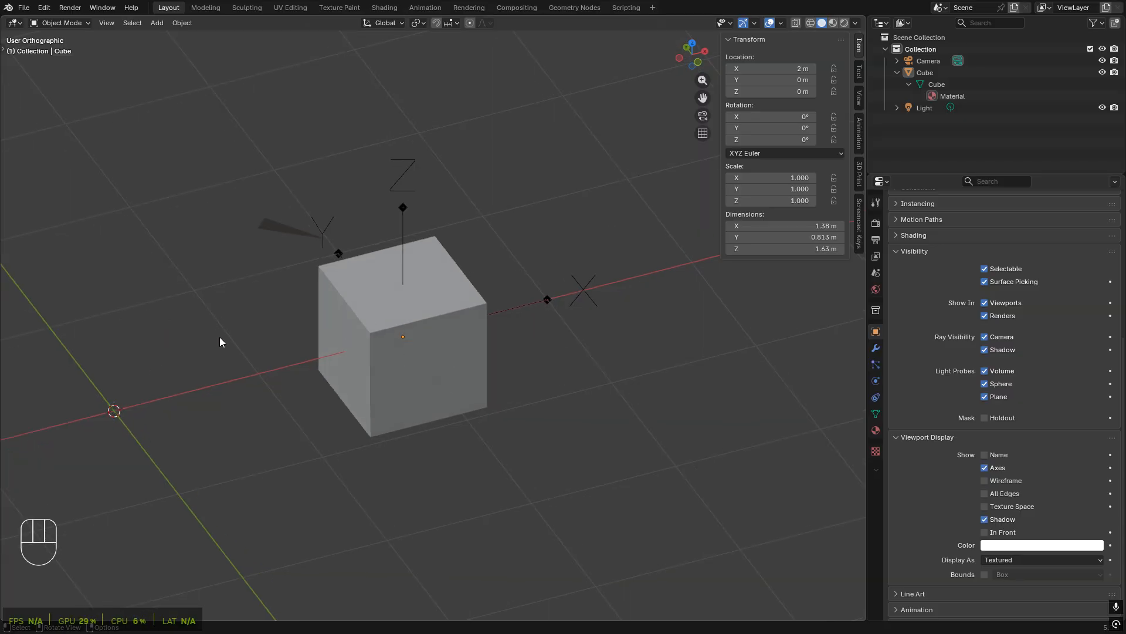
scroll(247, 305, down, 2)
shift+middle_drag(124, 353, 340, 349)
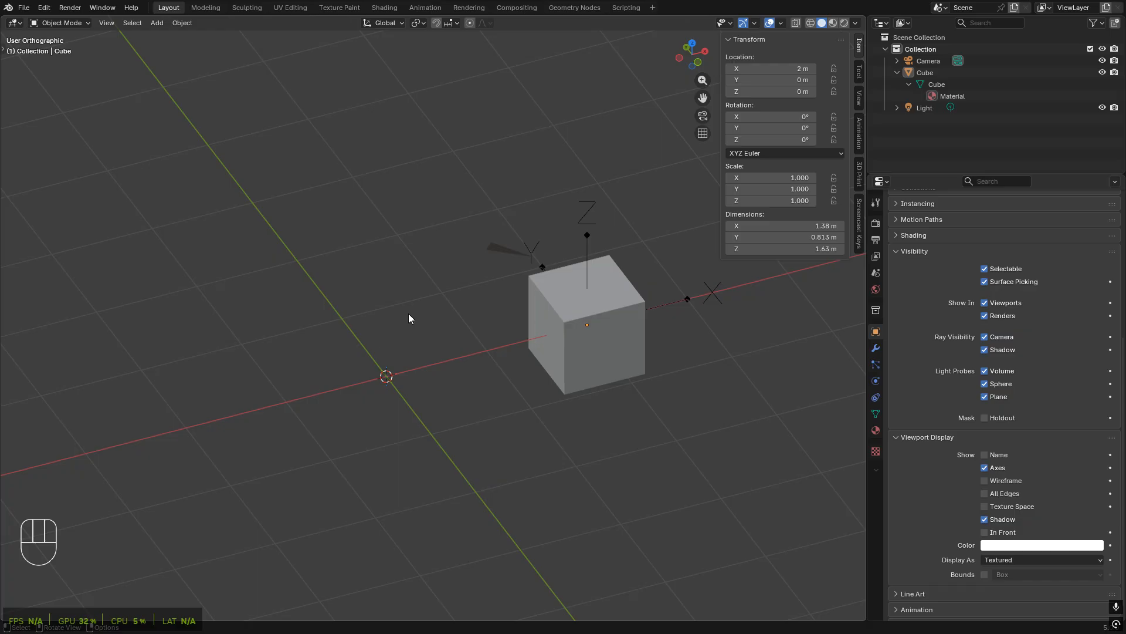
shift+middle_drag(409, 318, 473, 366)
click(468, 363)
click(316, 342)
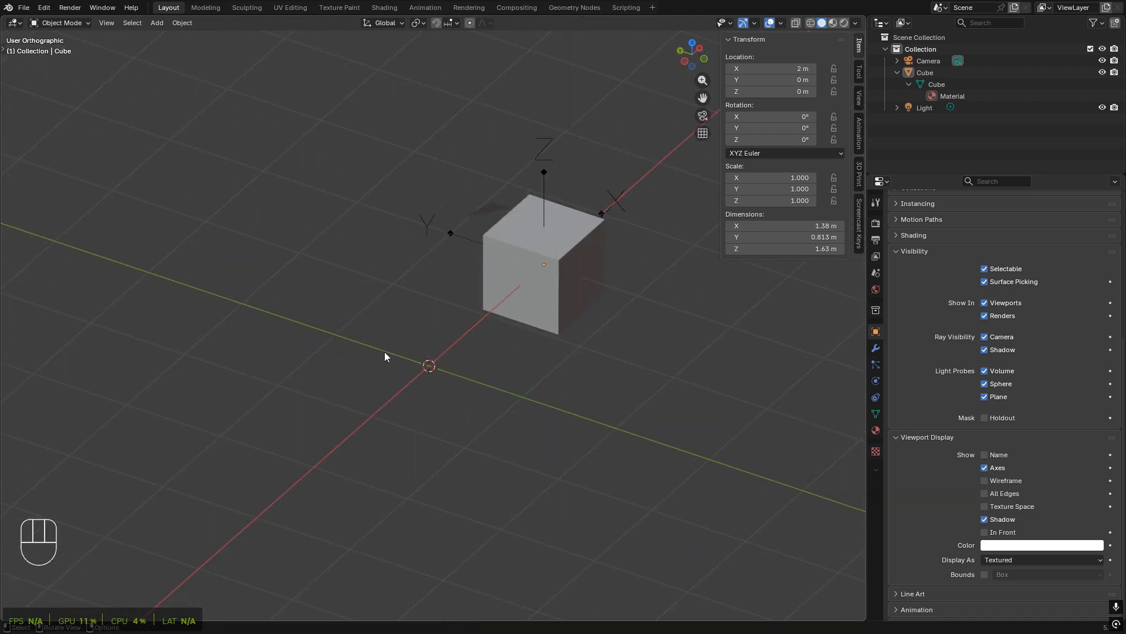
shift+middle_drag(437, 314, 295, 292)
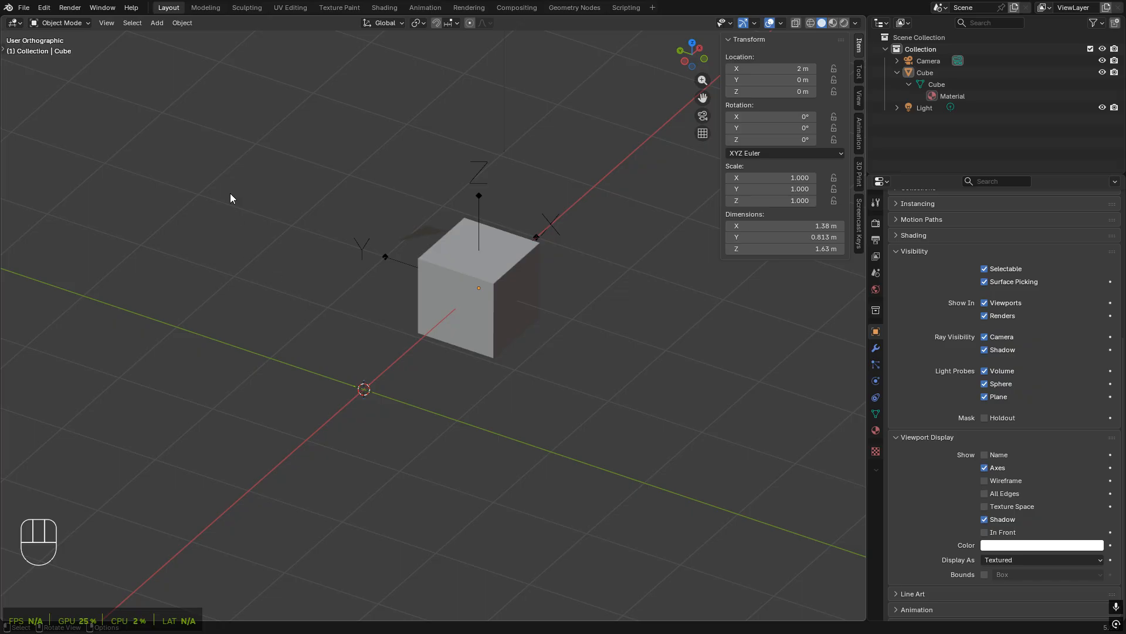
click(160, 25)
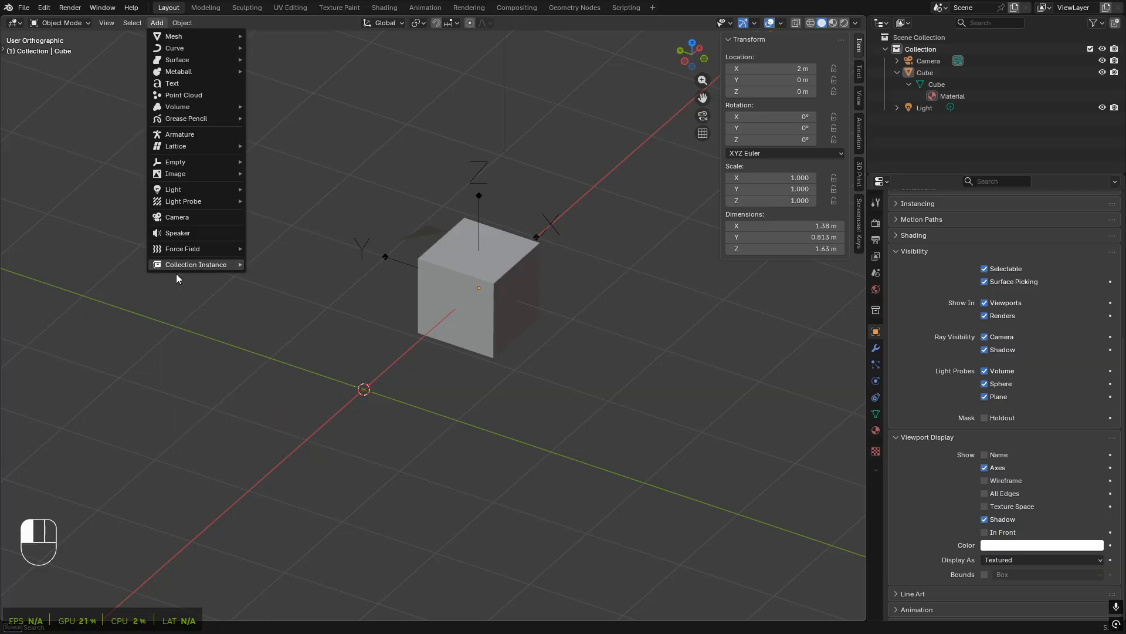
mouse_move(193, 34)
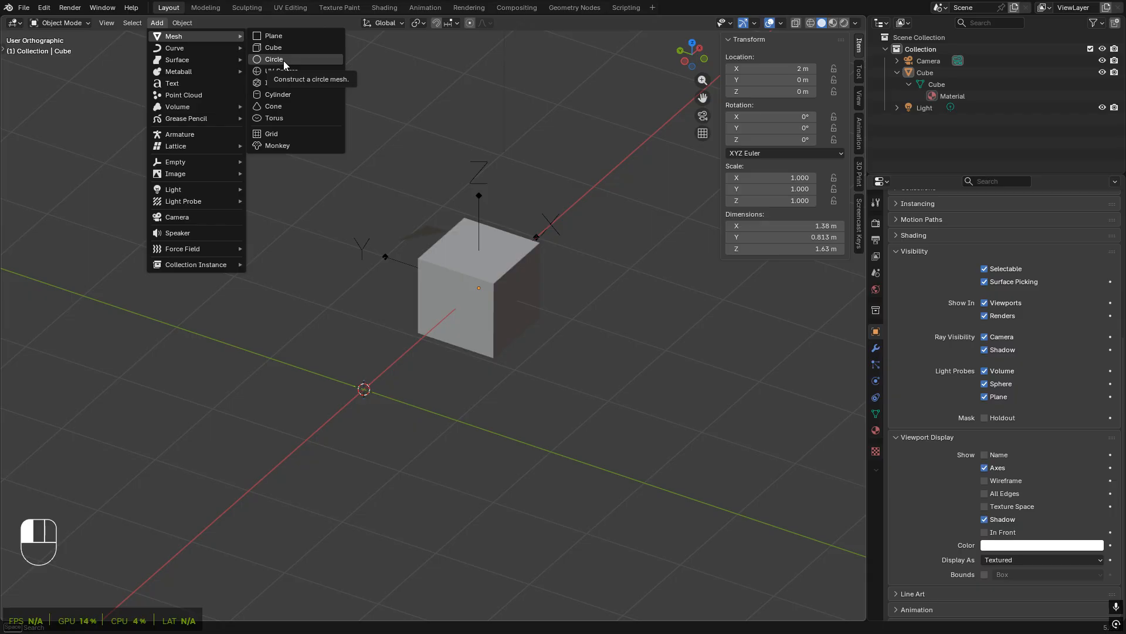
click(283, 61)
key(KP_Decimal)
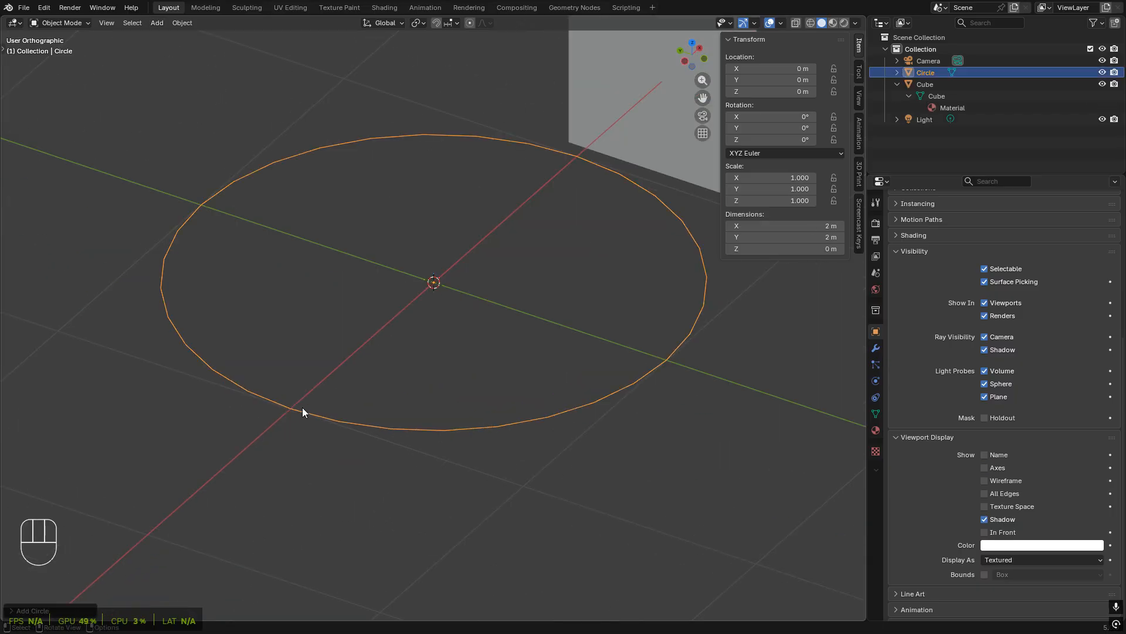
- Add a UV sphere at the world origin beside the cube, look it over, and undo the addition
scroll(302, 407, down, 4)
alt+middle_drag(351, 395, 323, 457)
scroll(387, 421, up, 3)
scroll(364, 461, down, 4)
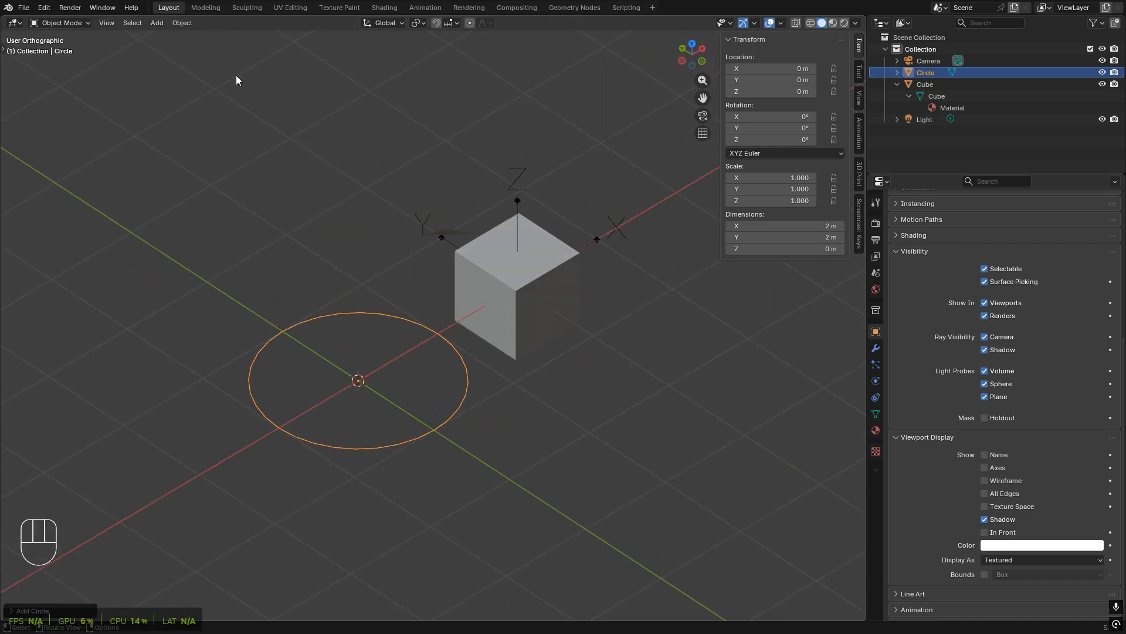
click(156, 23)
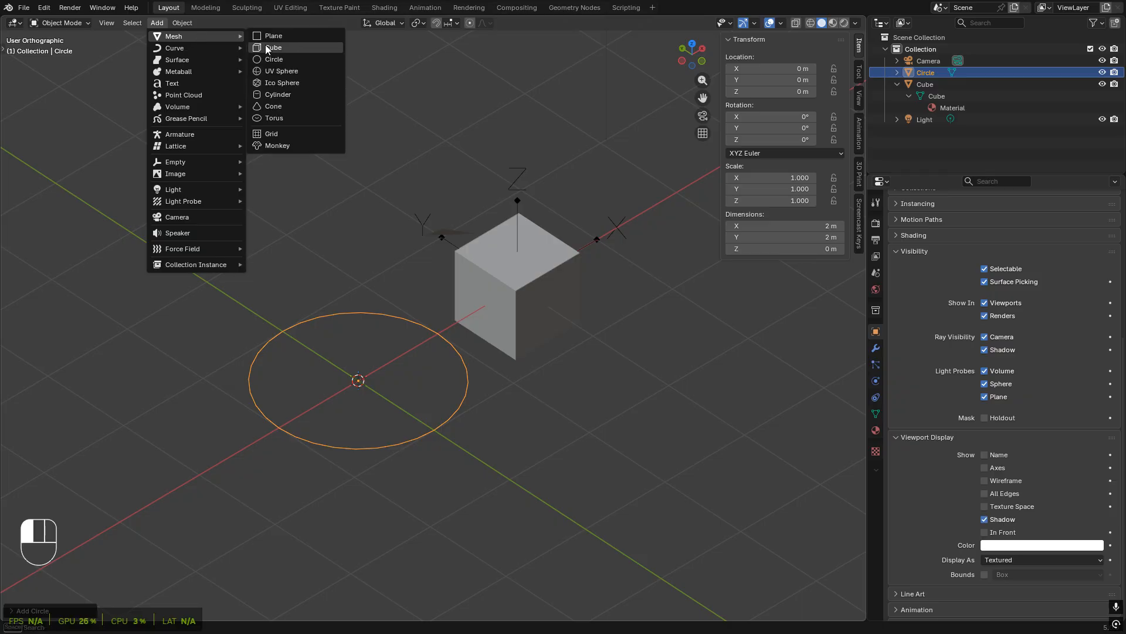
click(273, 71)
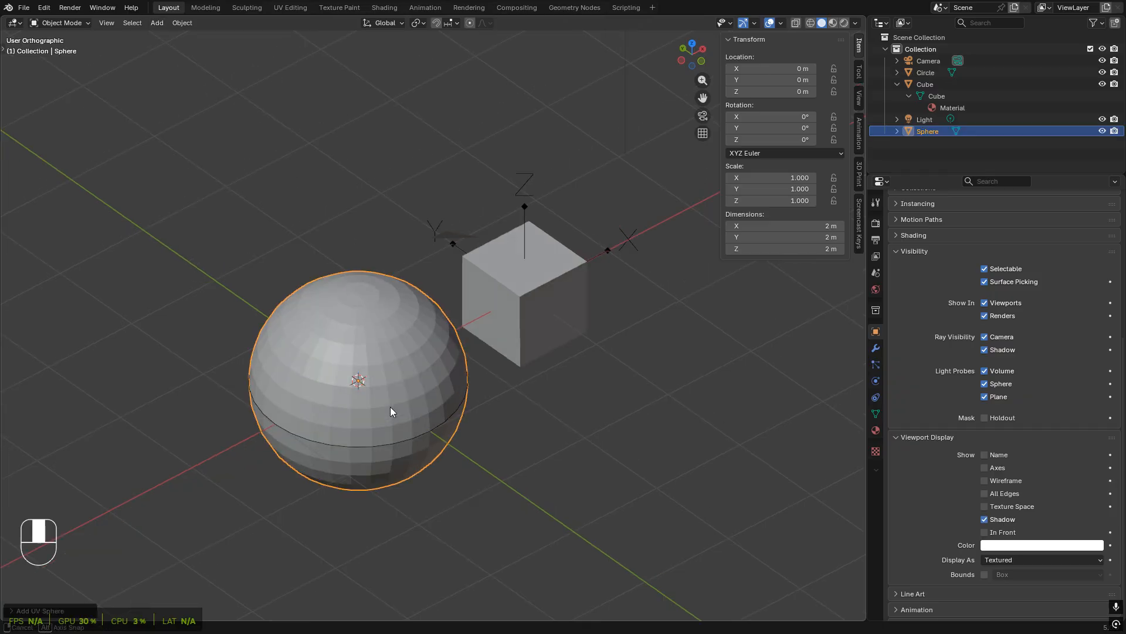
middle_drag(391, 408, 392, 367)
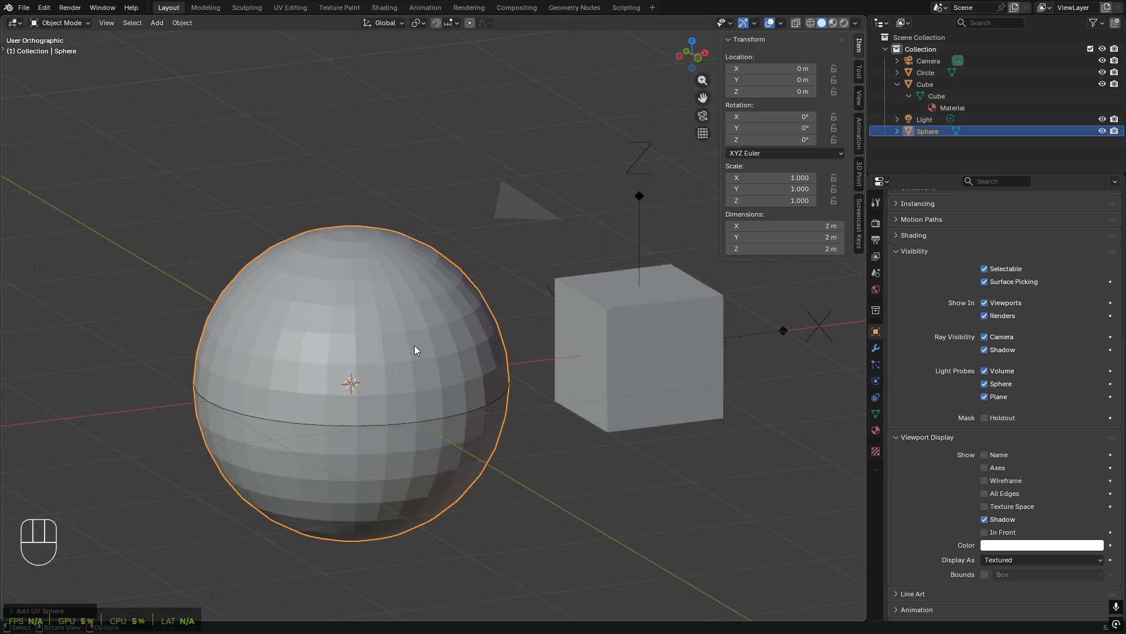
key(ctrl+z)
shift+middle_drag(385, 349, 390, 301)
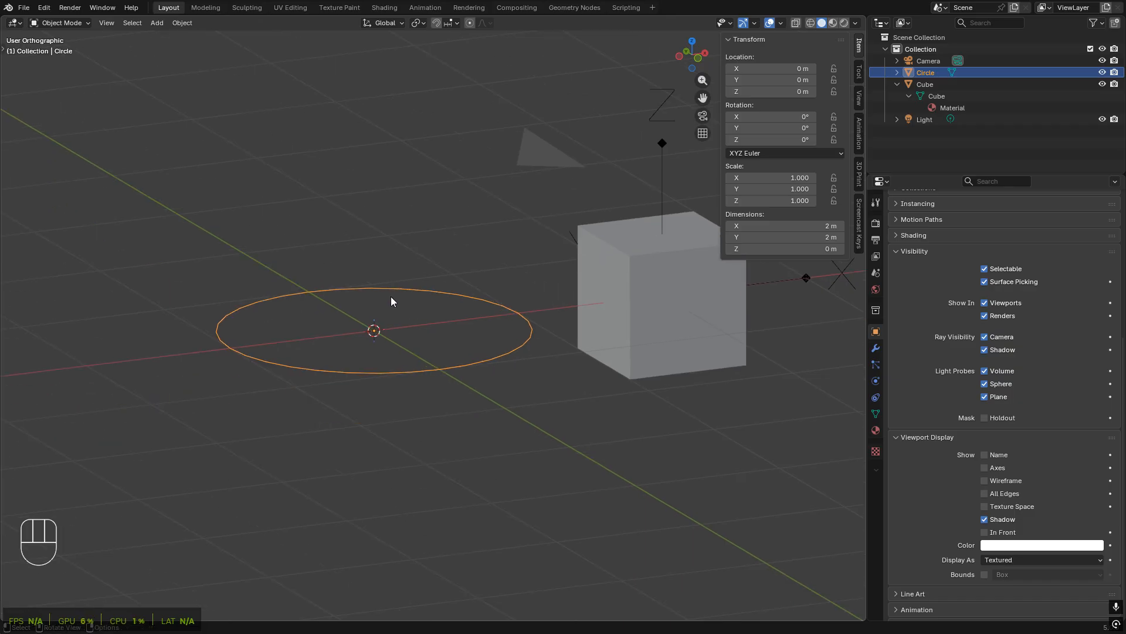
- Enter Edit Mode on the circle, deselect everything in Vertex Select mode, and examine the vertices around its outline
key(Tab)
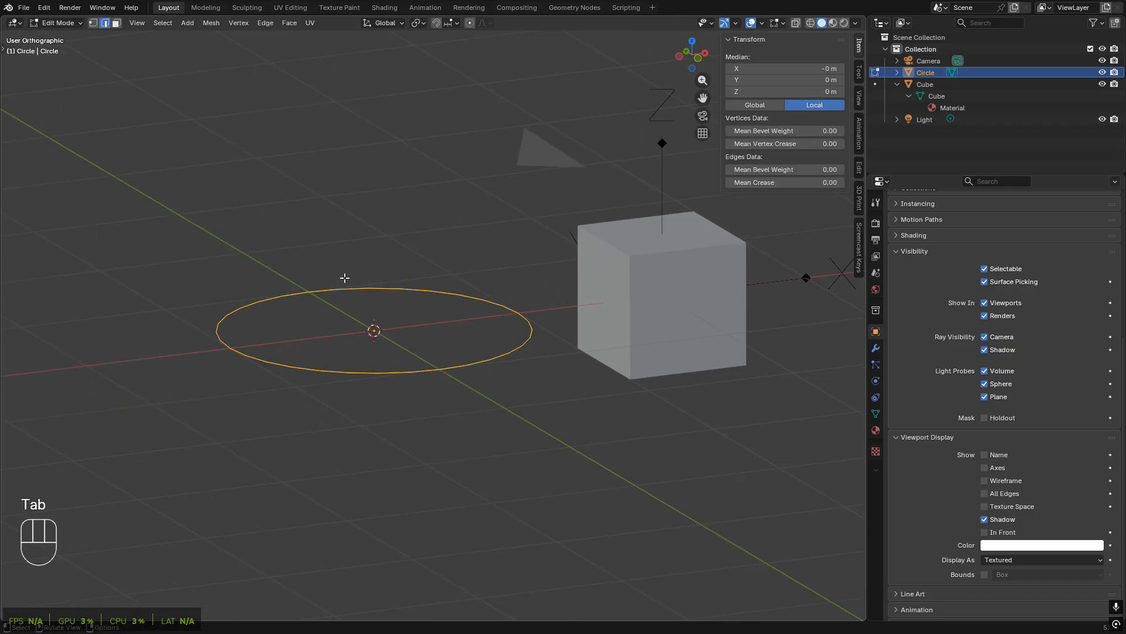
key(1)
click(235, 247)
scroll(281, 327, up, 5)
middle_drag(356, 365, 367, 385)
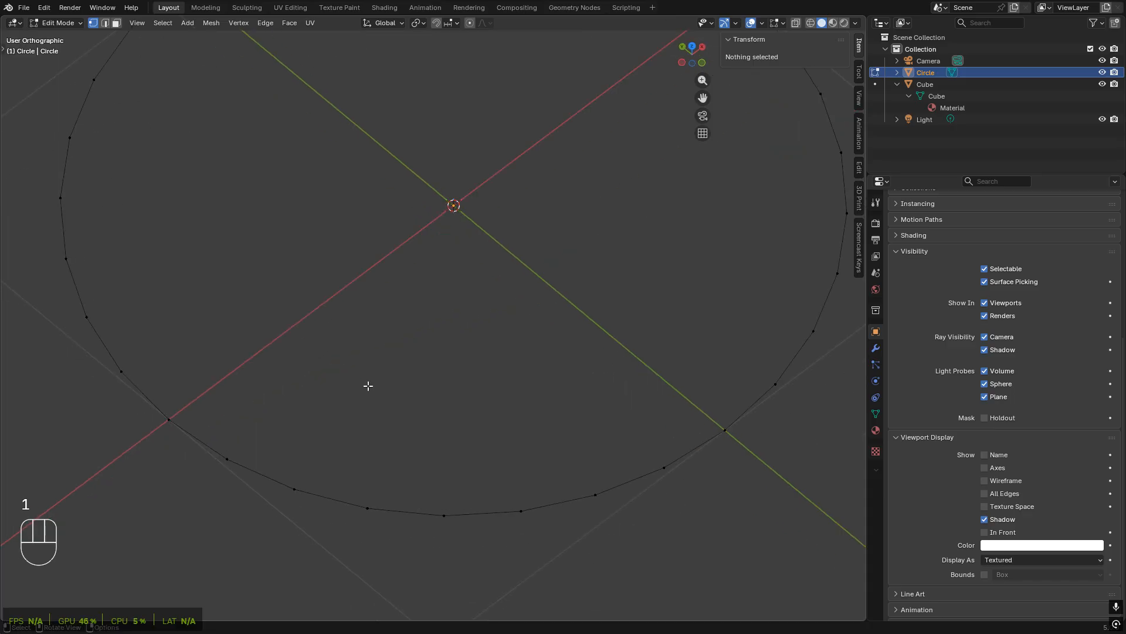
scroll(381, 375, down, 3)
shift+middle_drag(440, 343, 445, 440)
shift+middle_drag(169, 496, 173, 415)
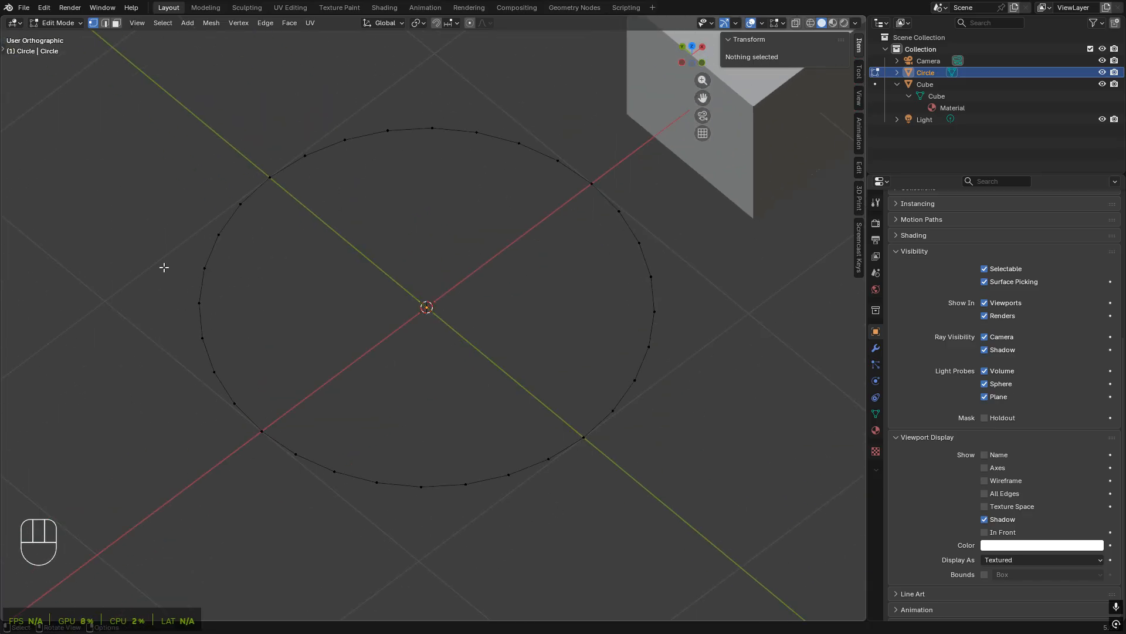
middle_drag(393, 382, 379, 423)
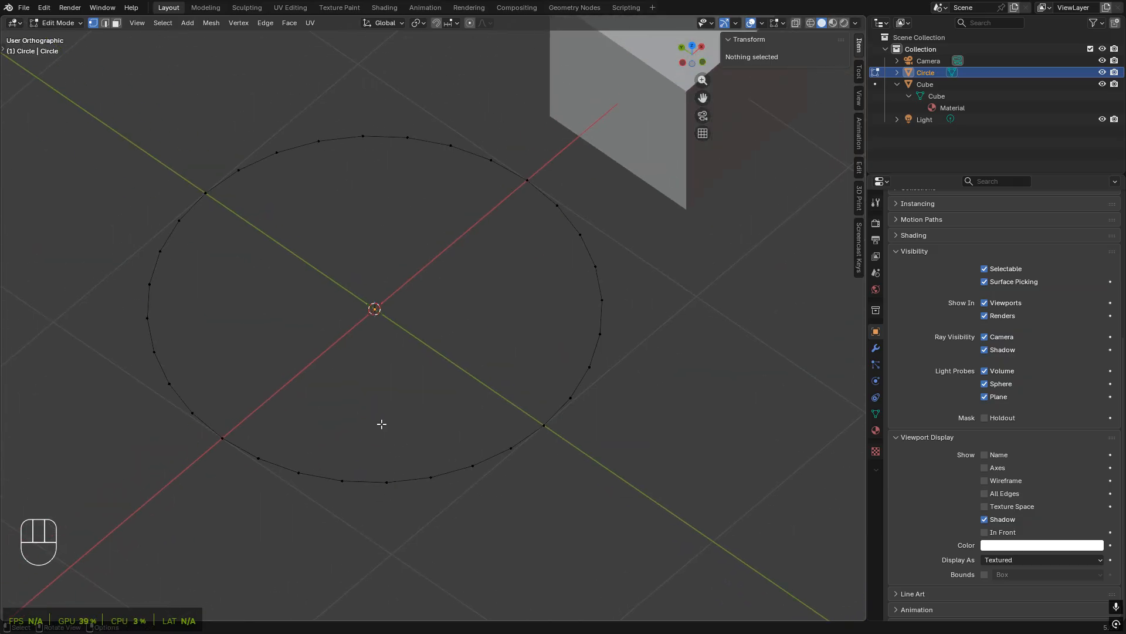
- Select single vertices one after another around the circle's outline, ending on the one on the positive X axis, and switch to top view
click(187, 214)
click(182, 262)
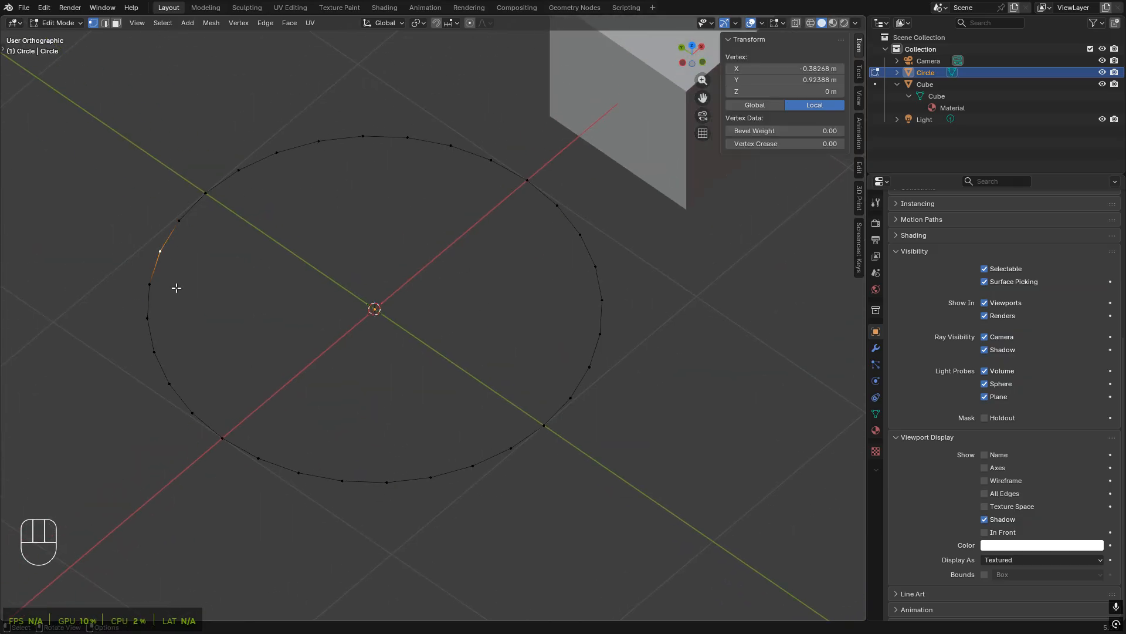
click(176, 291)
click(176, 325)
click(174, 351)
click(170, 383)
click(193, 412)
click(258, 457)
click(299, 472)
middle_drag(417, 414, 322, 415)
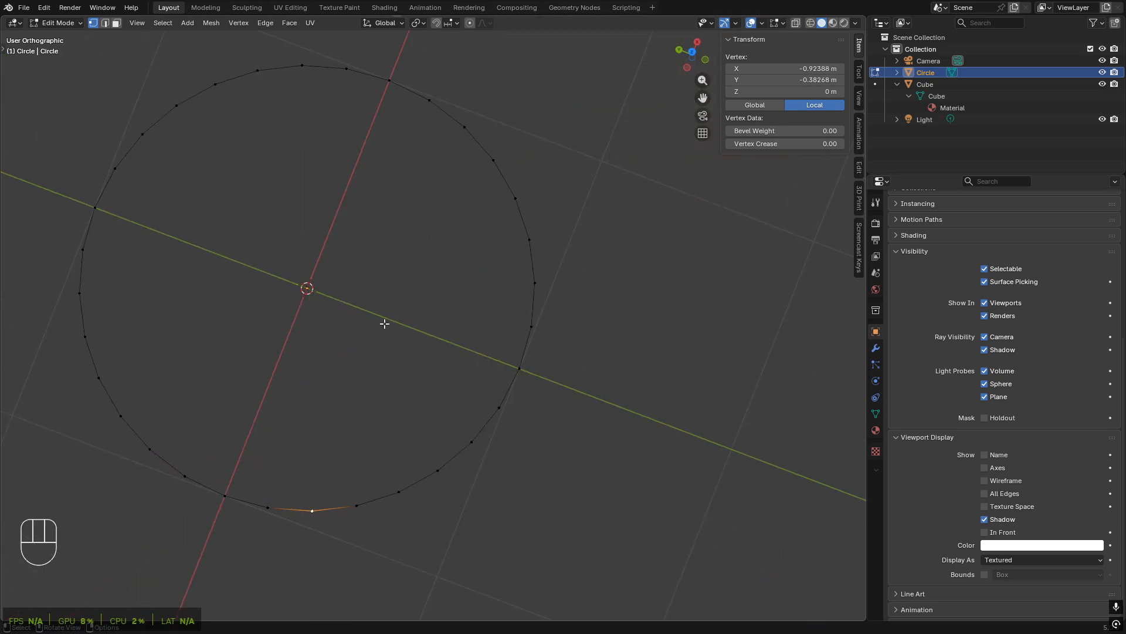
click(225, 537)
click(396, 84)
key(KP_7)
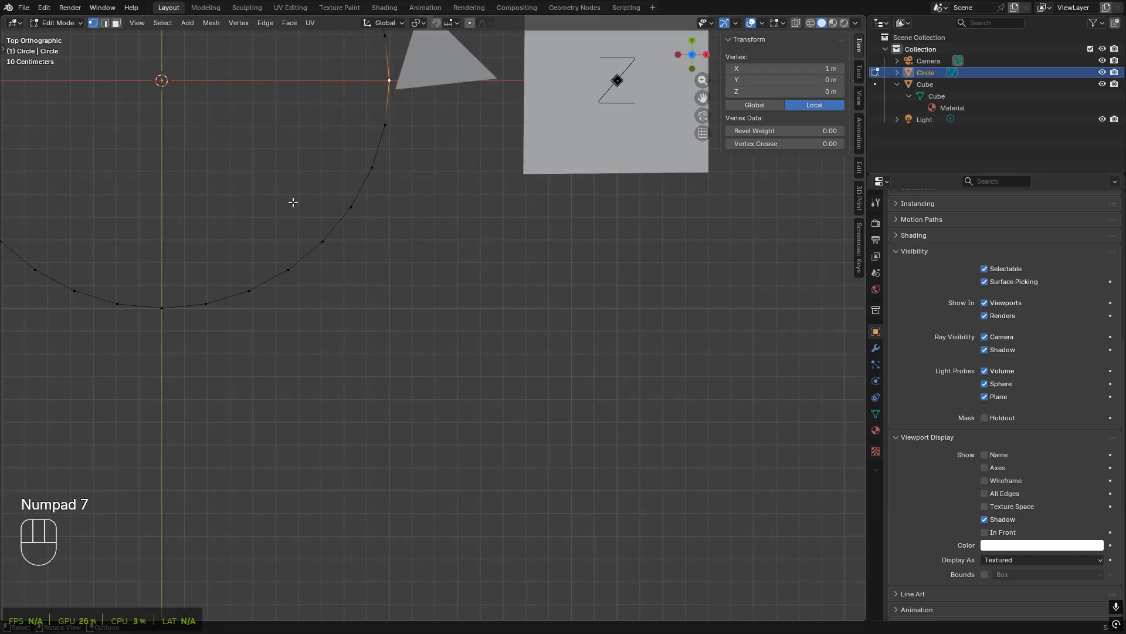
key(shift+c)
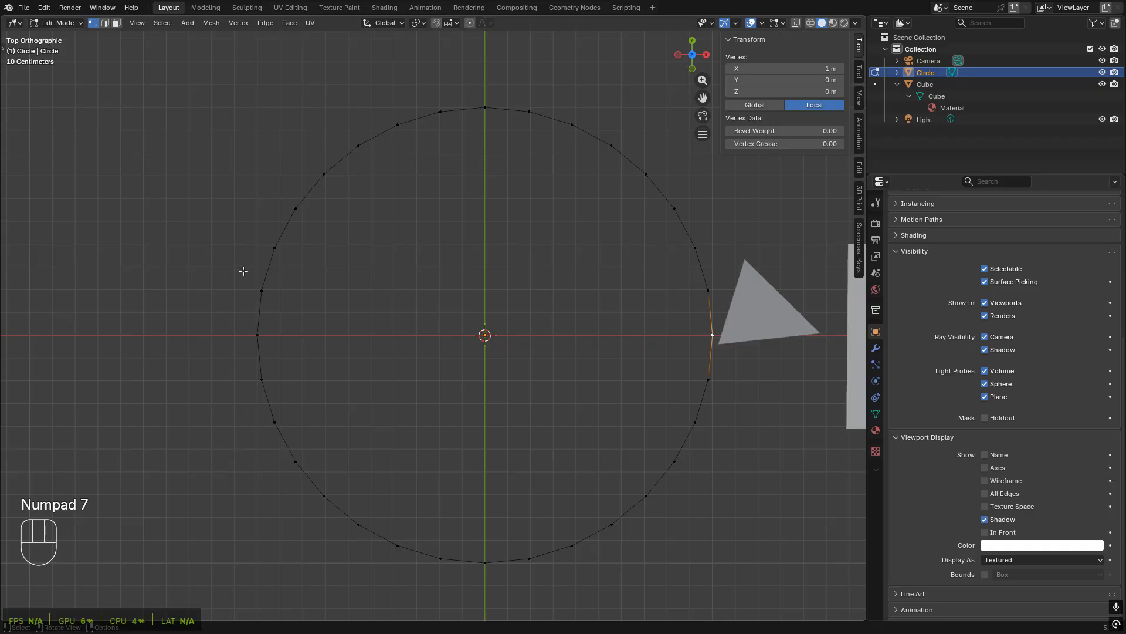
key(b)
key(b)
key(Escape)
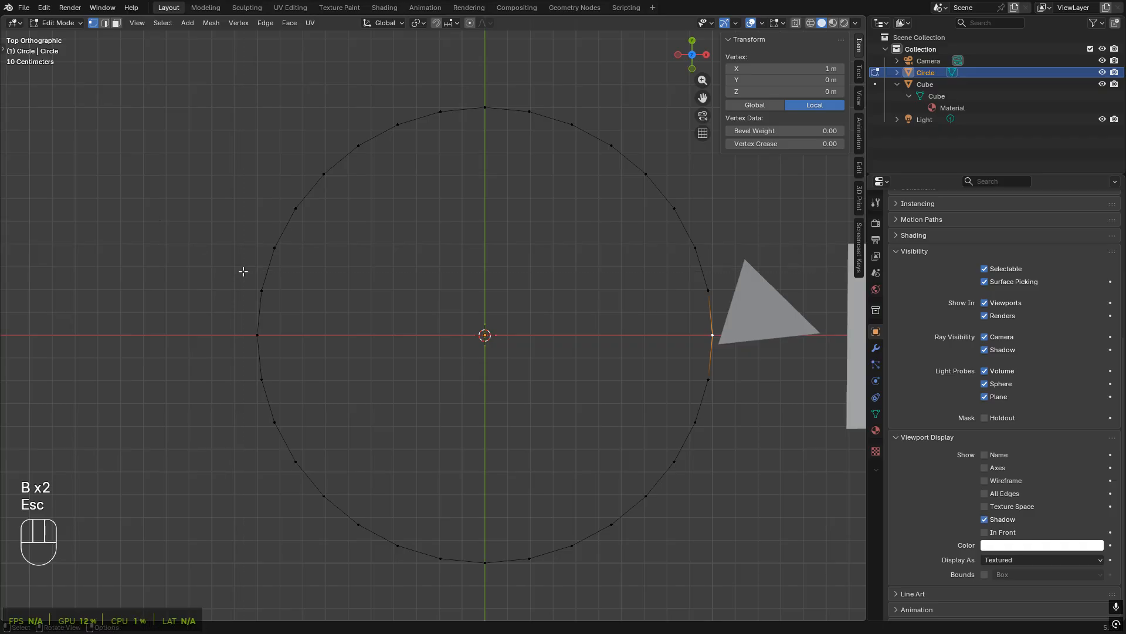
key(m)
key(m)
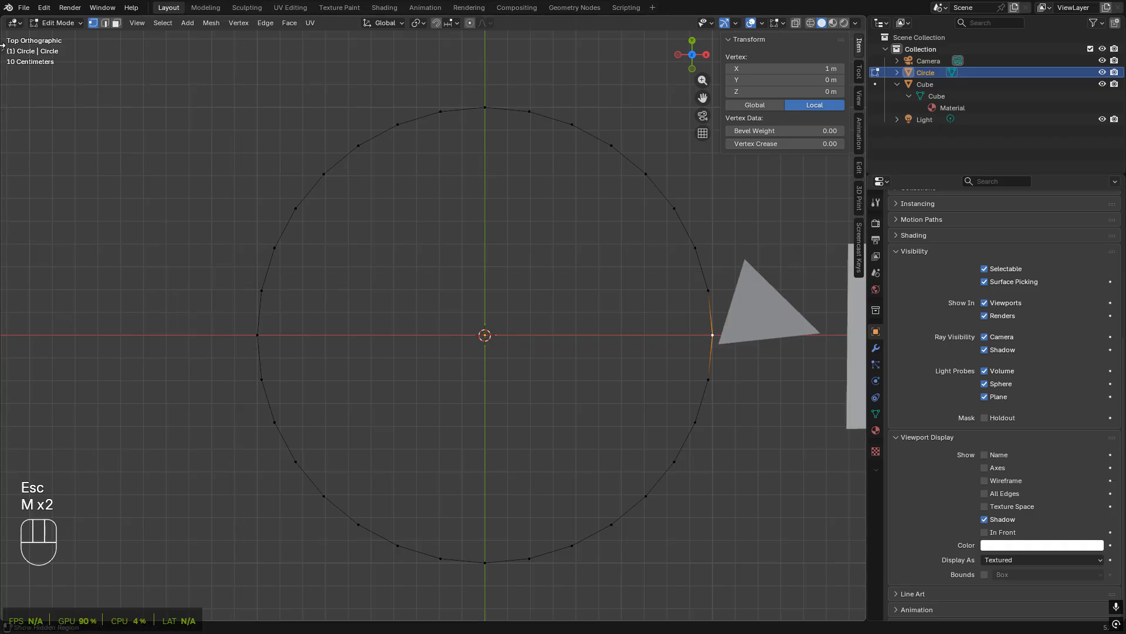
- With the Measure tool, measure the distance from three different outline vertices to the circle's center, and return to the Select tool
key(t)
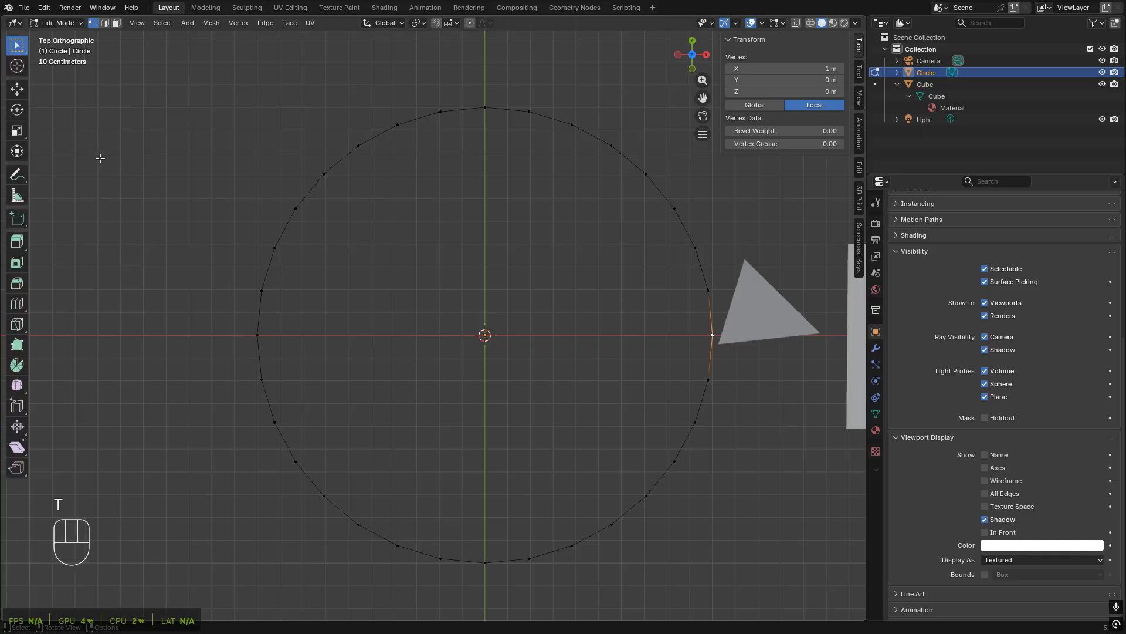
click(14, 197)
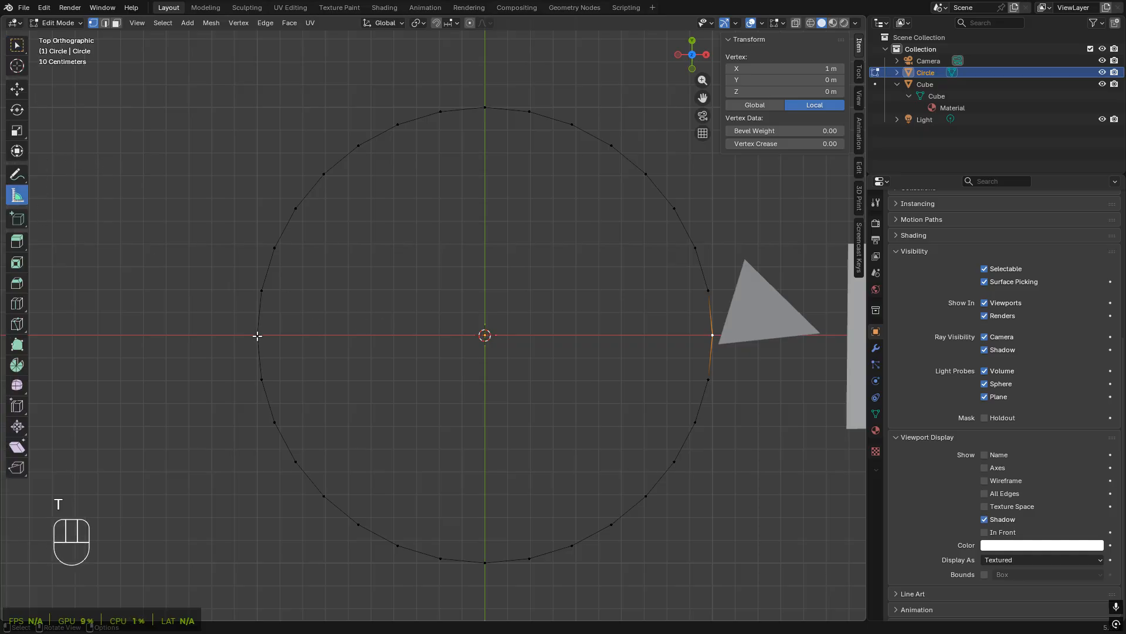
drag(258, 335, 484, 335)
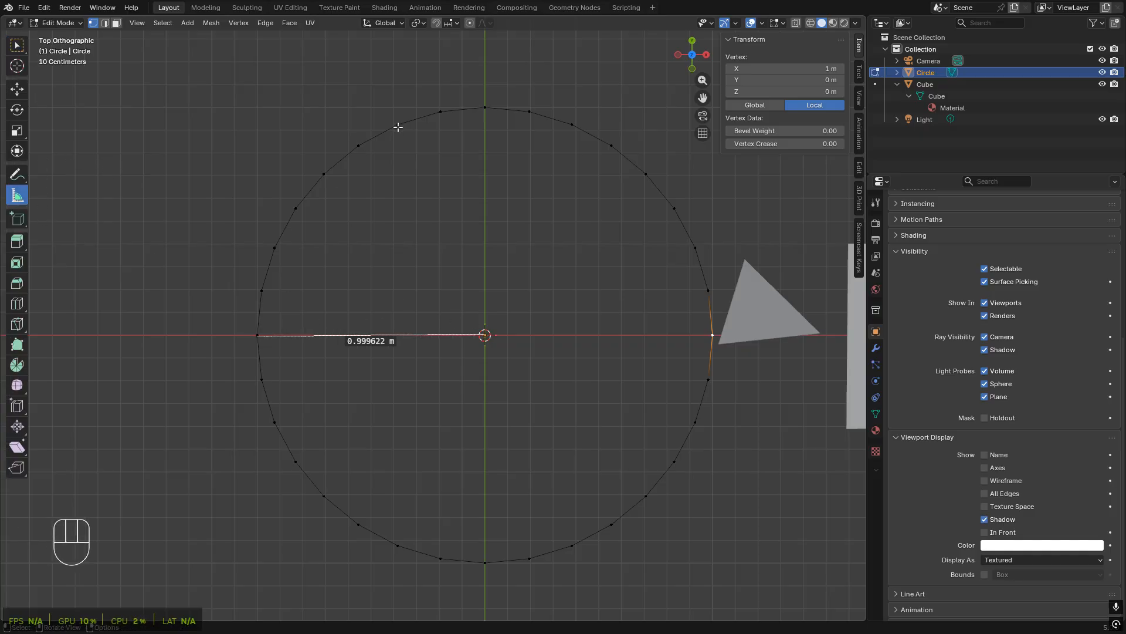
drag(397, 123, 485, 335)
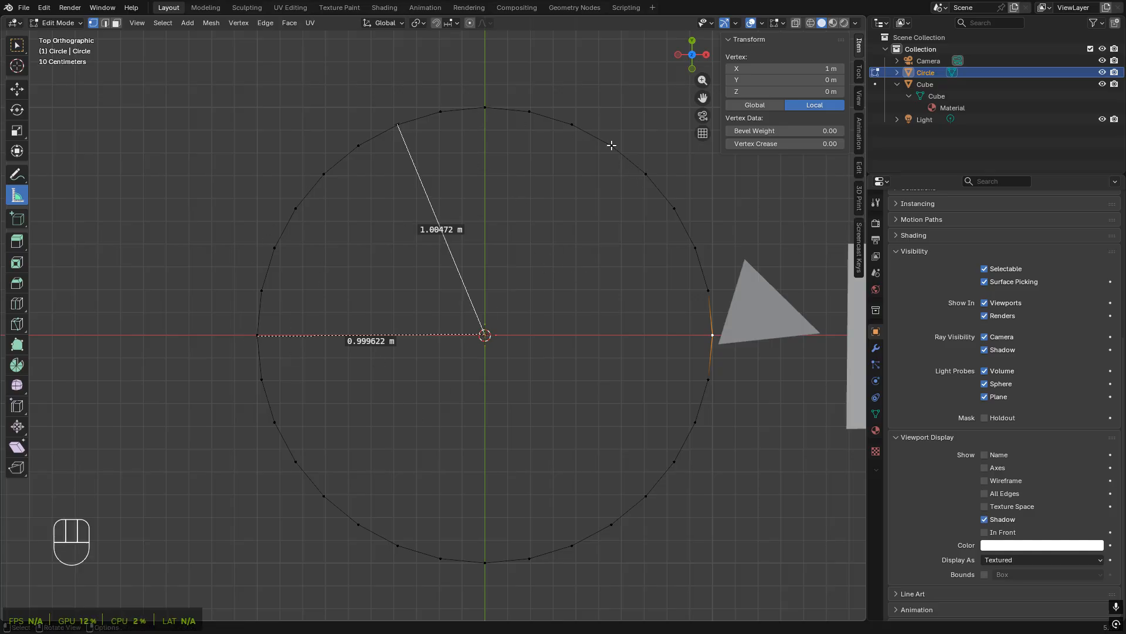
drag(612, 146, 485, 335)
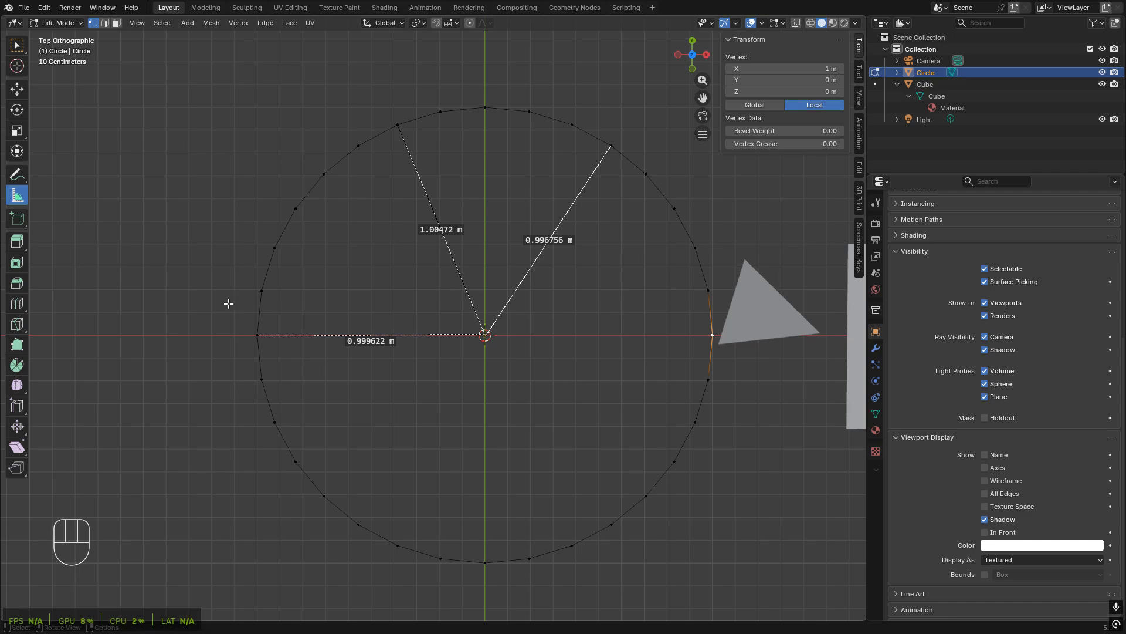
key(Escape)
key(w)
- Return to Object Mode and delete the circle
key(Tab)
middle_drag(516, 315, 589, 290)
key(Delete)
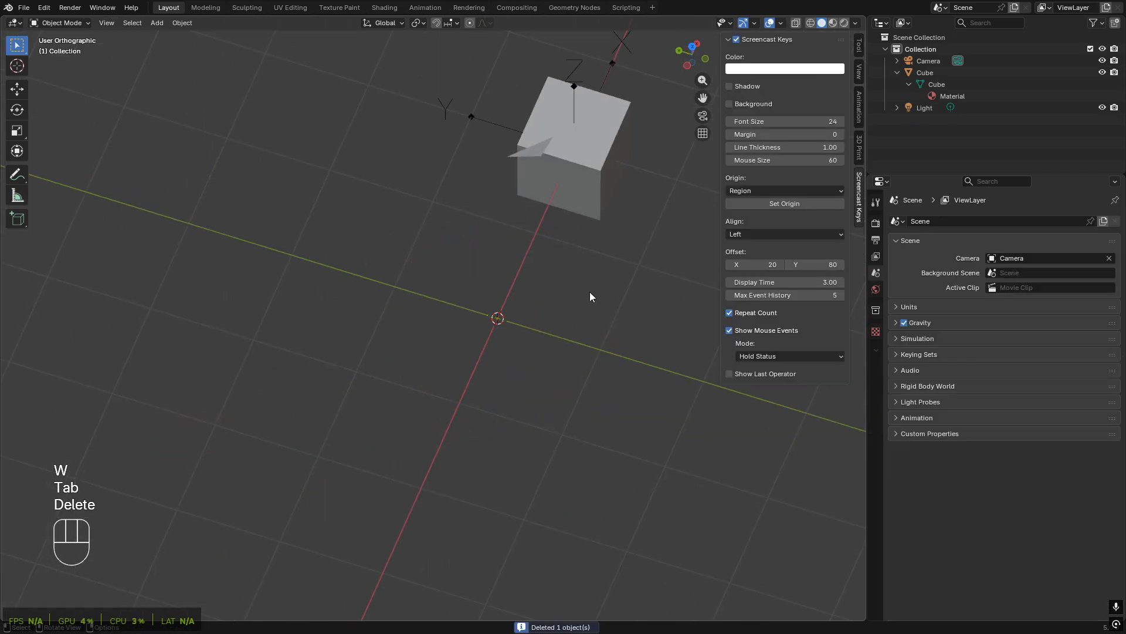
- Add an ico sphere mesh at the world origin and look it over
click(156, 24)
mouse_move(176, 36)
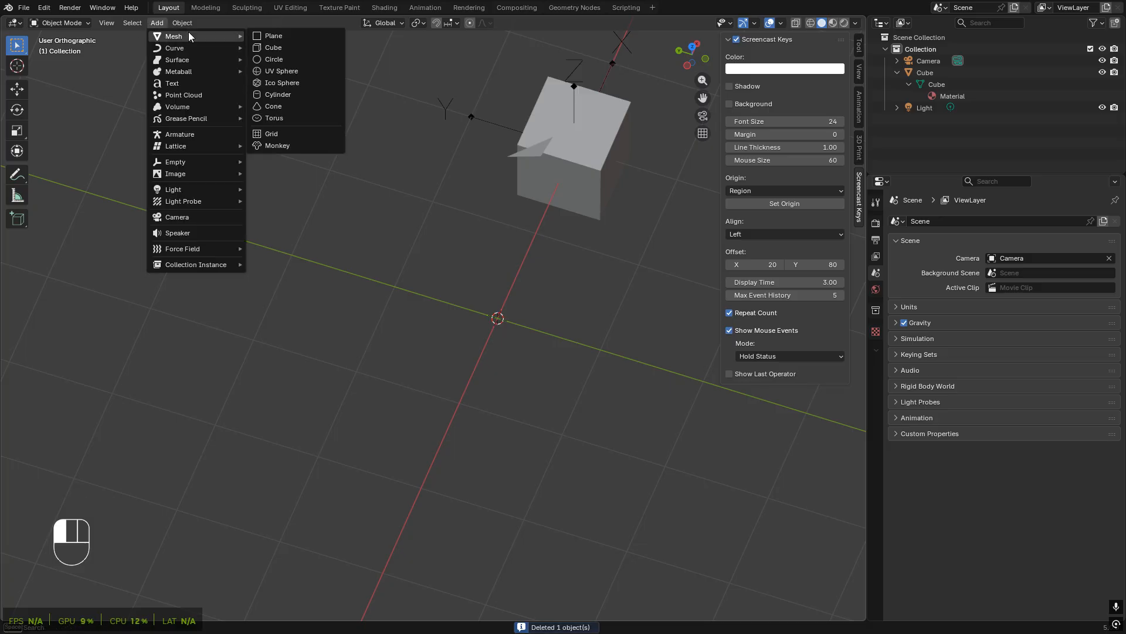
click(316, 85)
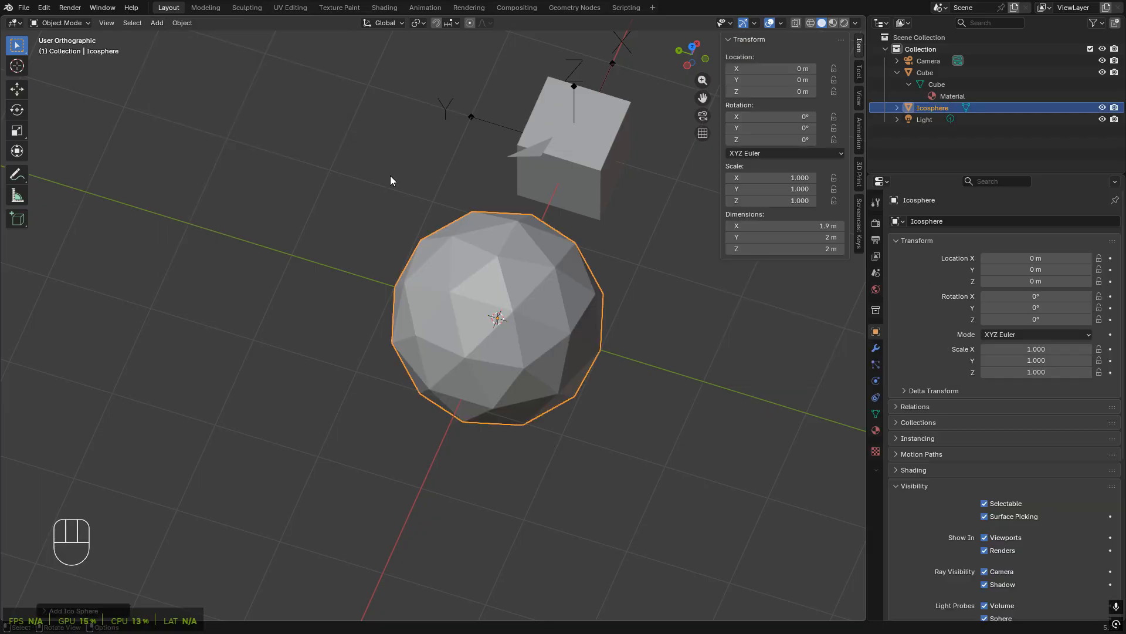
middle_drag(390, 175, 432, 327)
scroll(432, 327, up, 3)
middle_drag(484, 338, 426, 343)
scroll(426, 343, down, 3)
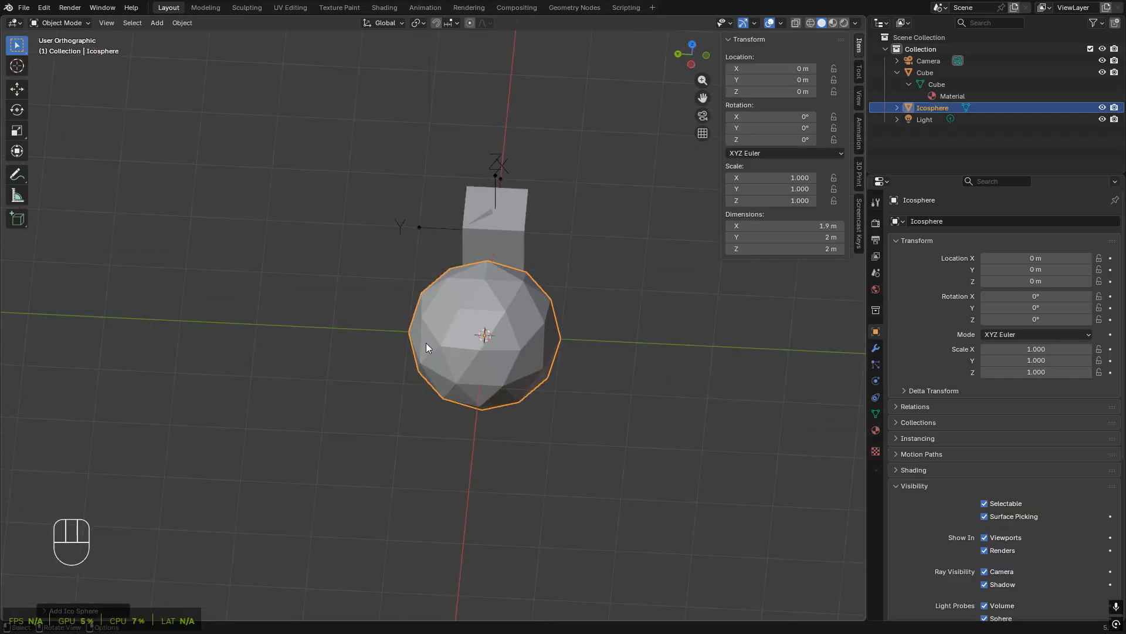
- Add a UV sphere and move it about 2.37 m along the Y axis, beside the ico sphere
click(159, 25)
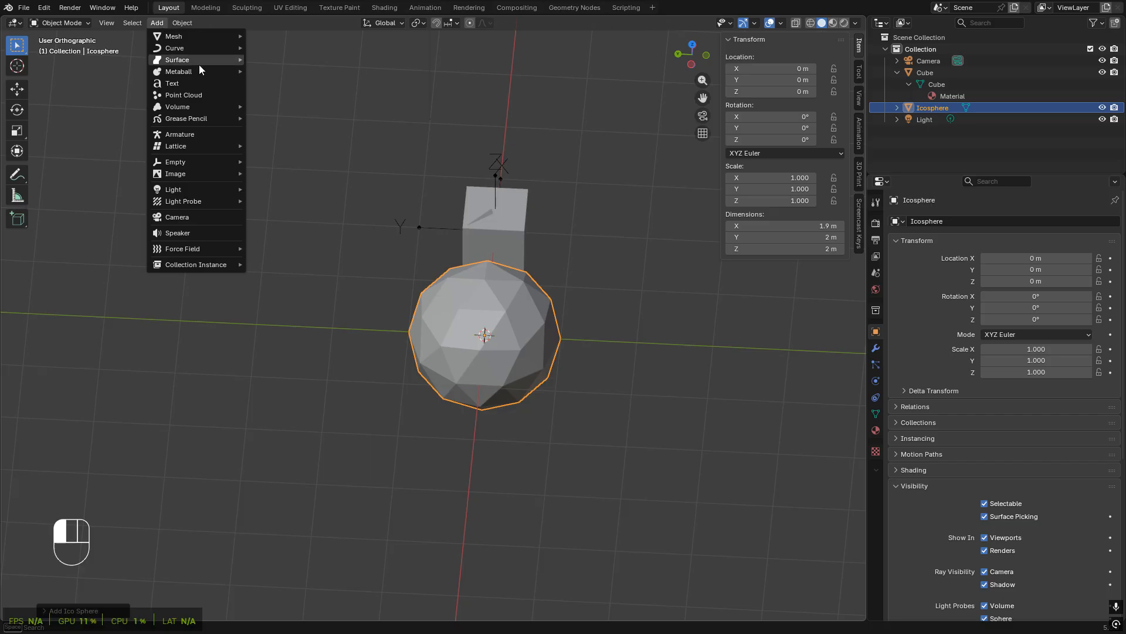
mouse_move(189, 37)
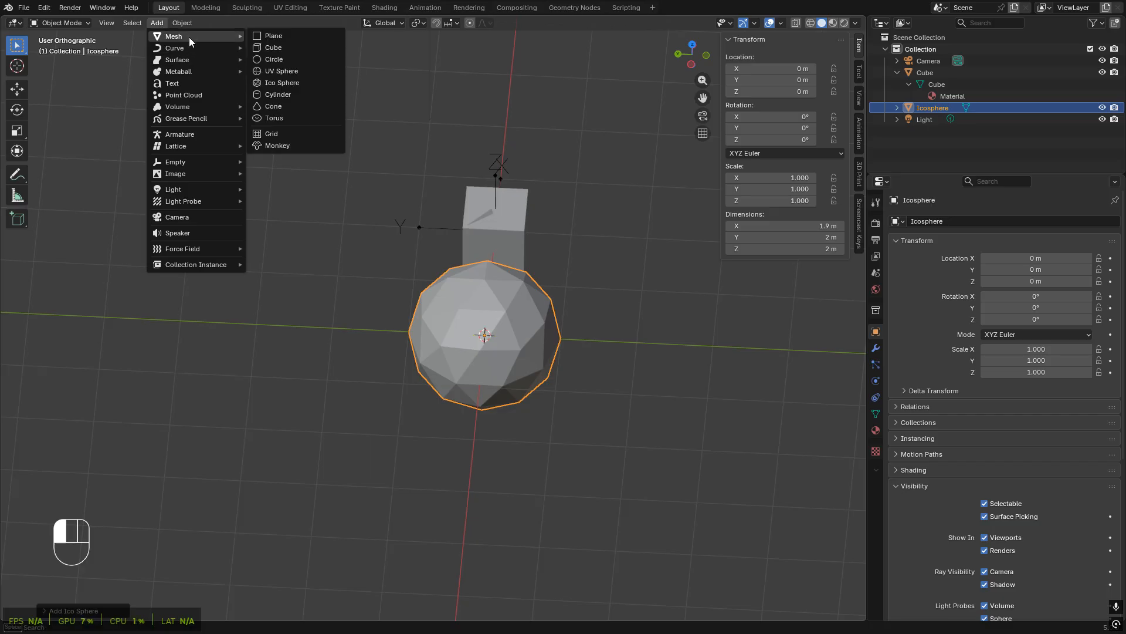
click(287, 71)
shift+middle_drag(287, 72, 558, 307)
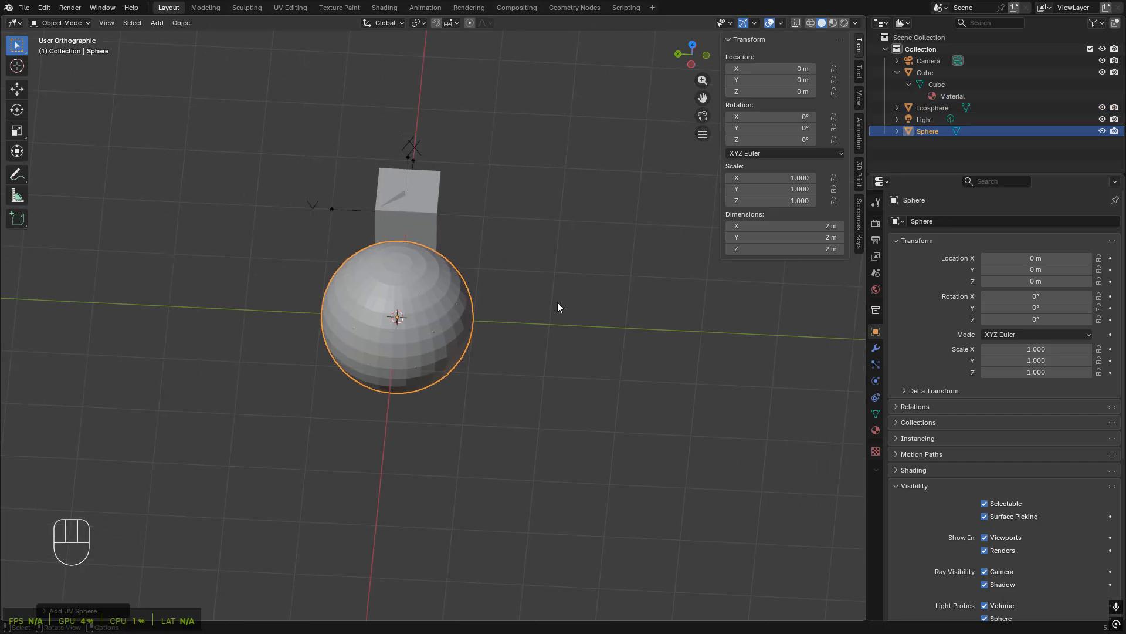
key(g)
key(y)
click(273, 290)
shift+middle_drag(274, 289, 285, 242)
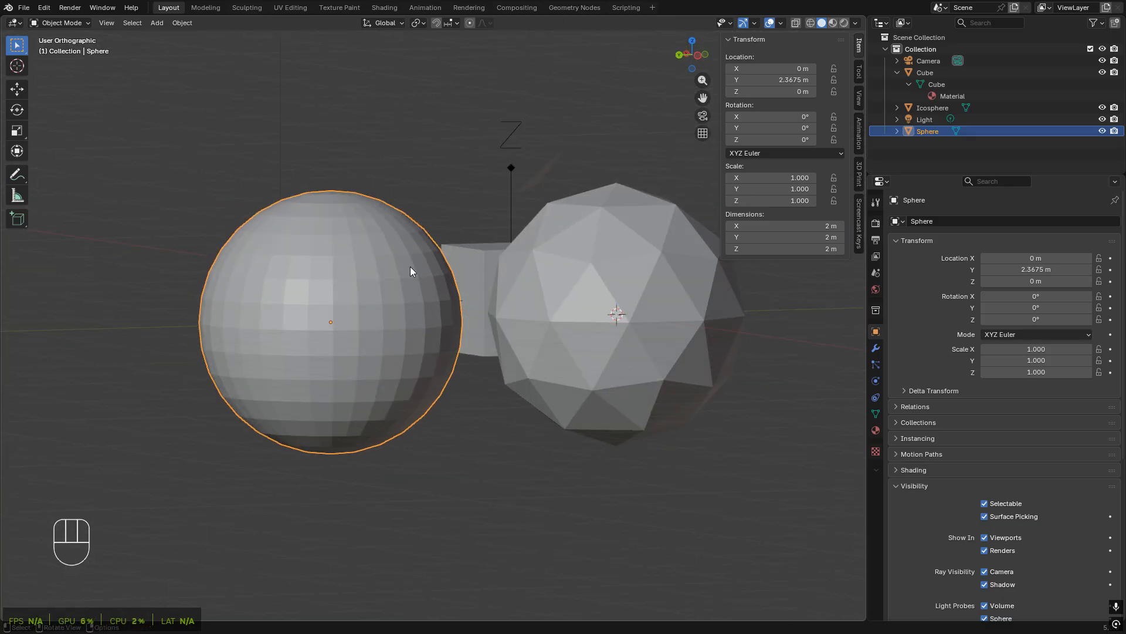
- Compare the surface faces of the UV sphere and the ico sphere from above, below and the side
middle_drag(410, 266, 330, 320)
middle_drag(456, 301, 343, 317)
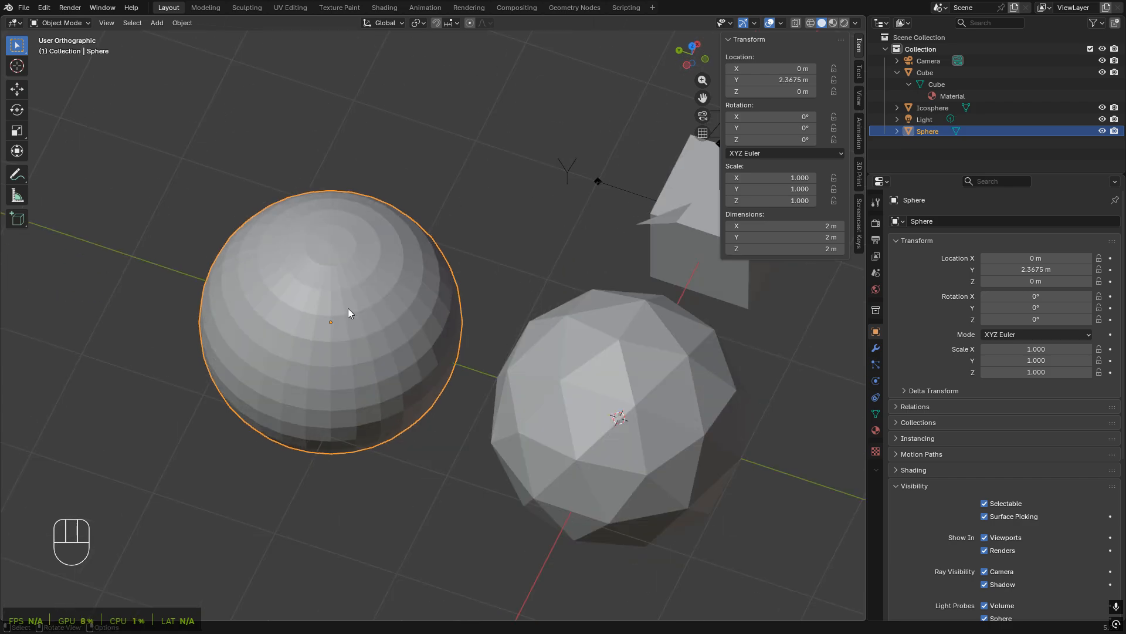
click(567, 371)
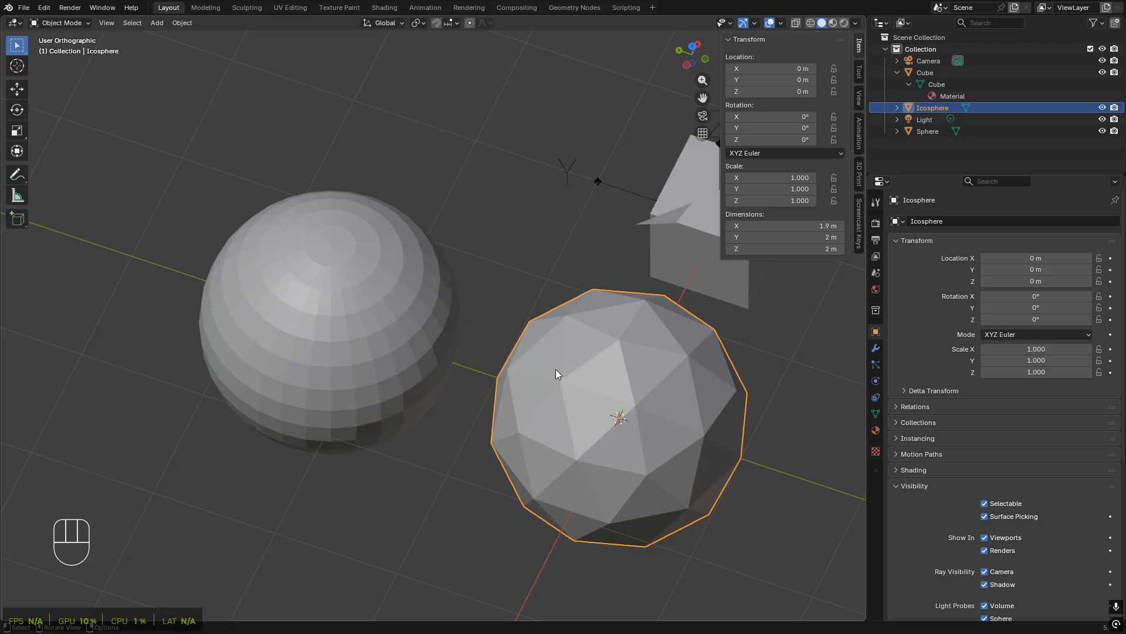
middle_drag(555, 368, 580, 358)
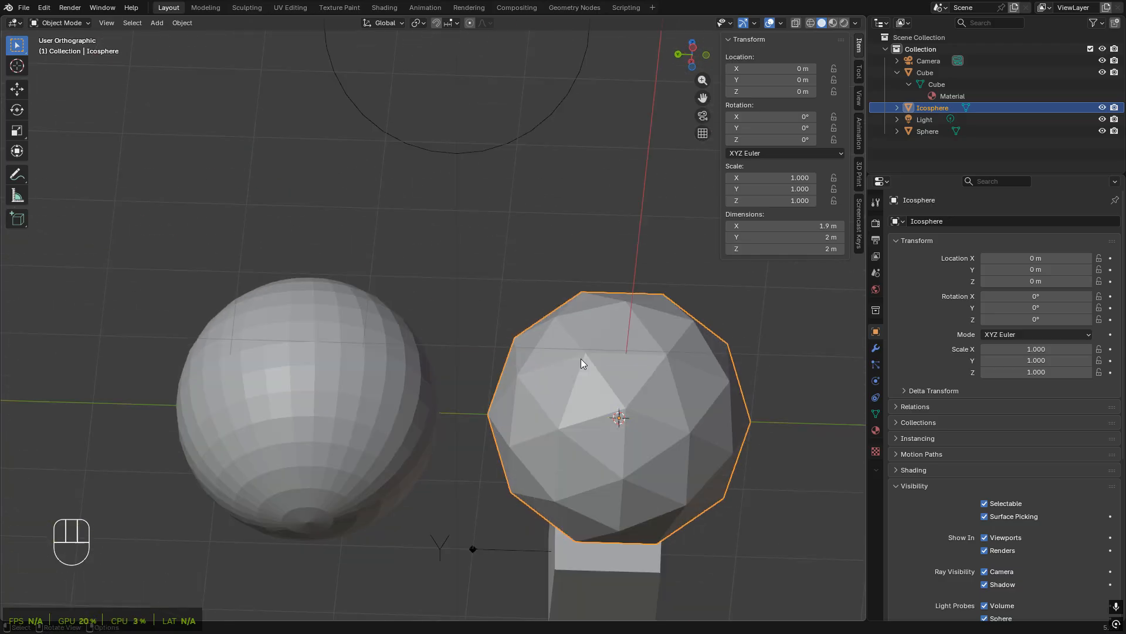
middle_drag(656, 447, 705, 358)
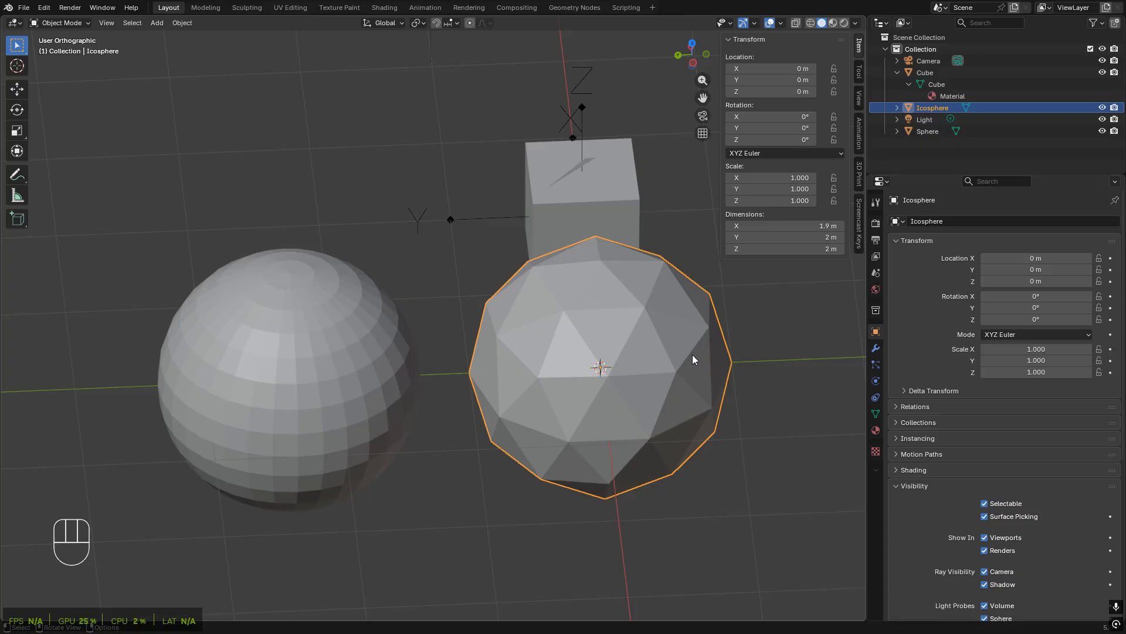
middle_drag(723, 382, 692, 370)
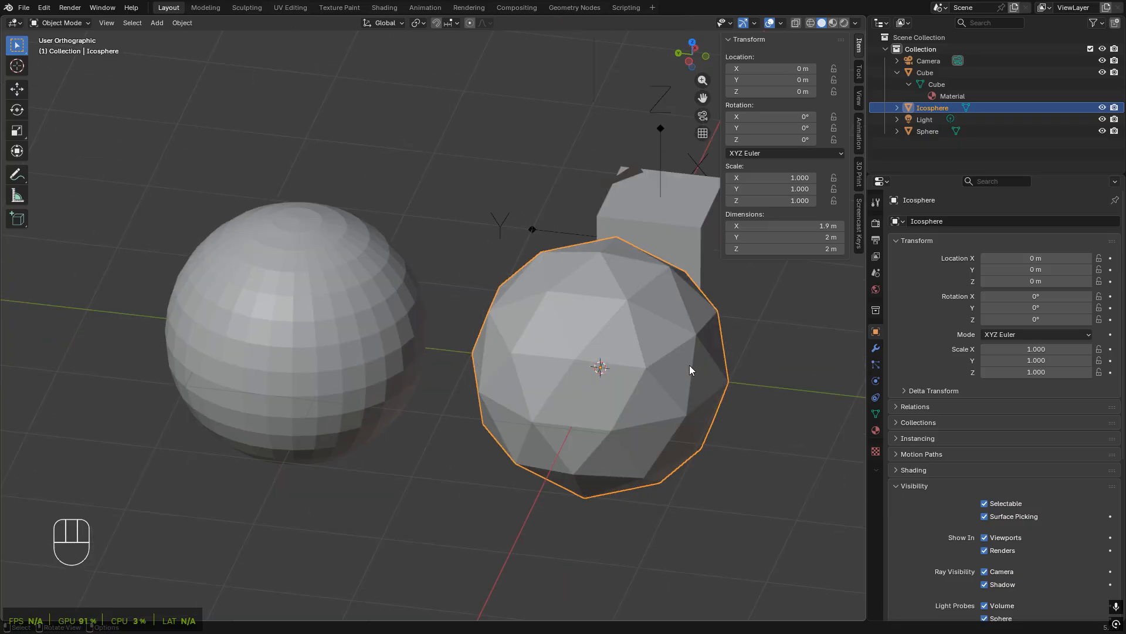
- Enter Edit Mode on the UV sphere and select its top pole vertex in Vertex Select mode
click(297, 301)
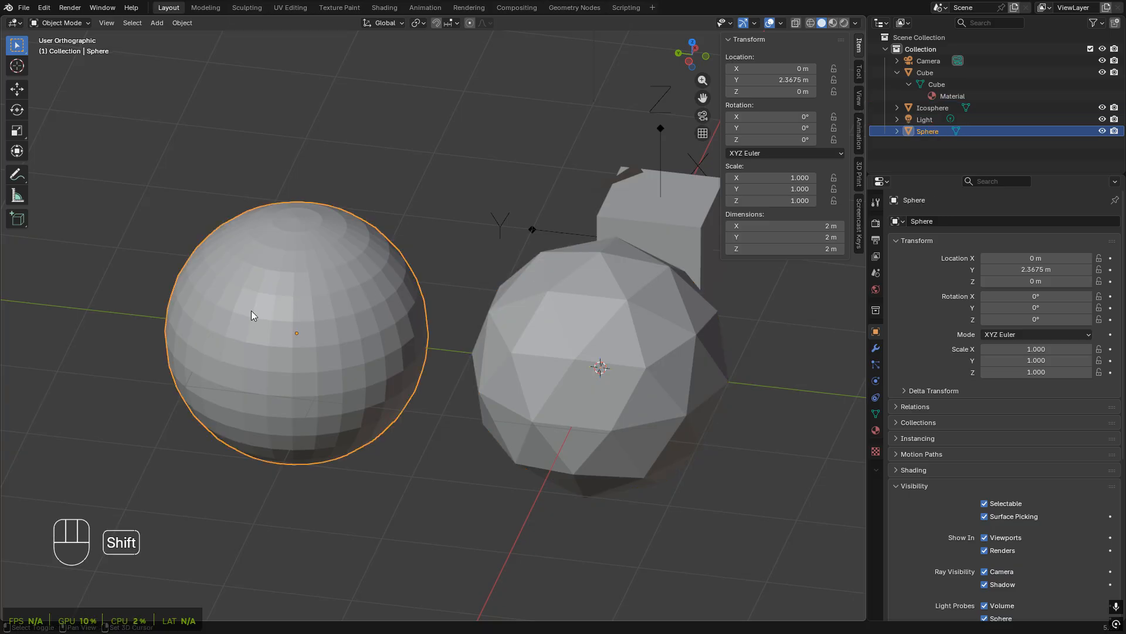
shift+middle_drag(251, 311, 280, 345)
key(Tab)
scroll(303, 296, up, 3)
shift+middle_drag(344, 232, 367, 323)
scroll(366, 322, up, 3)
key(1)
click(366, 319)
scroll(365, 317, down, 6)
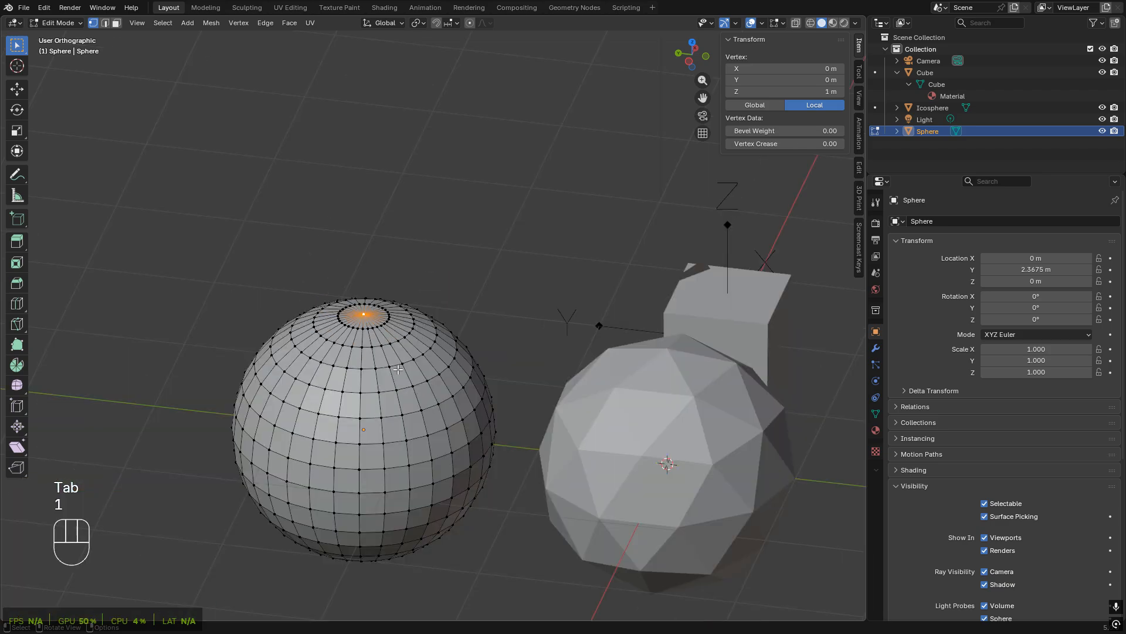
- Select the UV sphere's bottom pole vertex and examine the triangles and quads around its poles
shift+middle_drag(401, 578, 331, 261)
shift+click(338, 227)
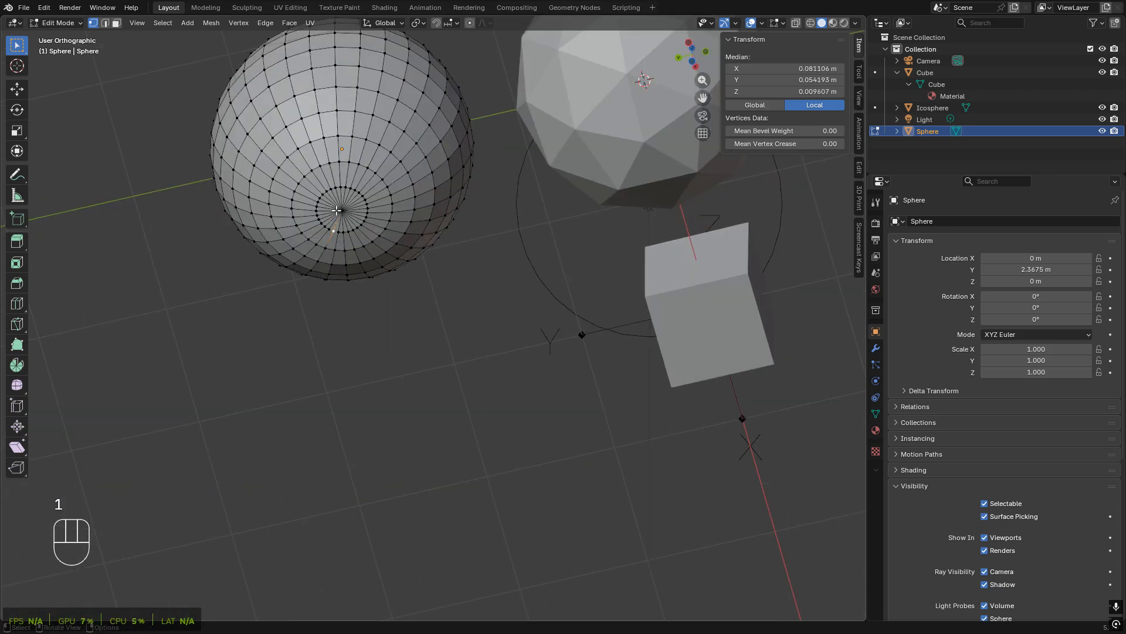
key(ctrl+z)
middle_drag(338, 212, 374, 425)
scroll(358, 268, up, 4)
click(331, 328)
middle_drag(367, 258, 388, 334)
scroll(391, 282, down, 3)
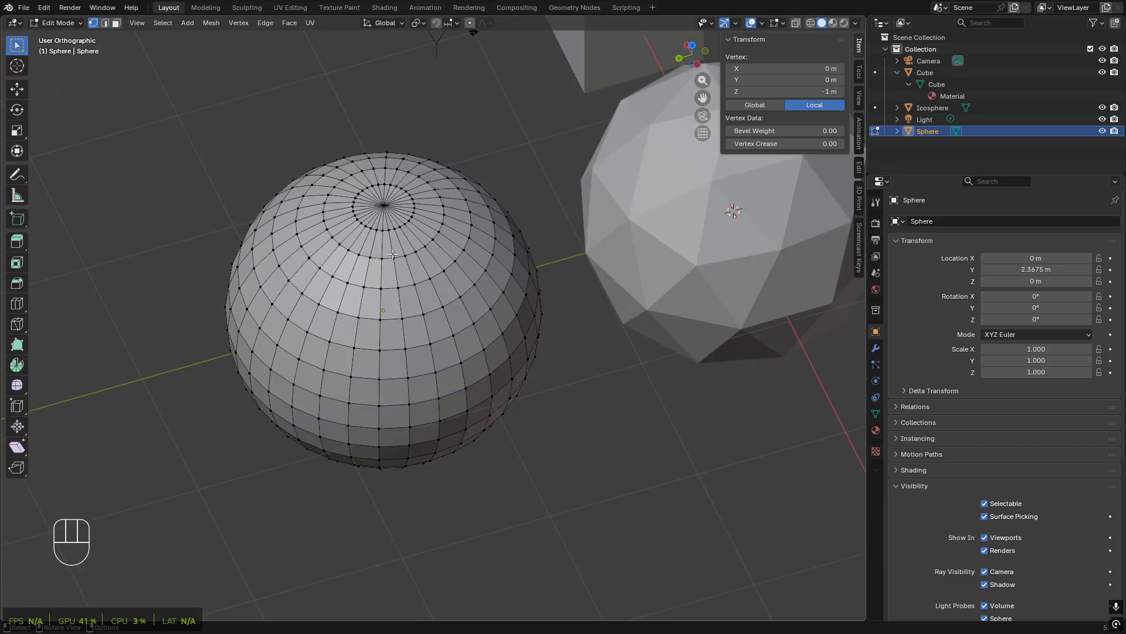
scroll(373, 186, up, 5)
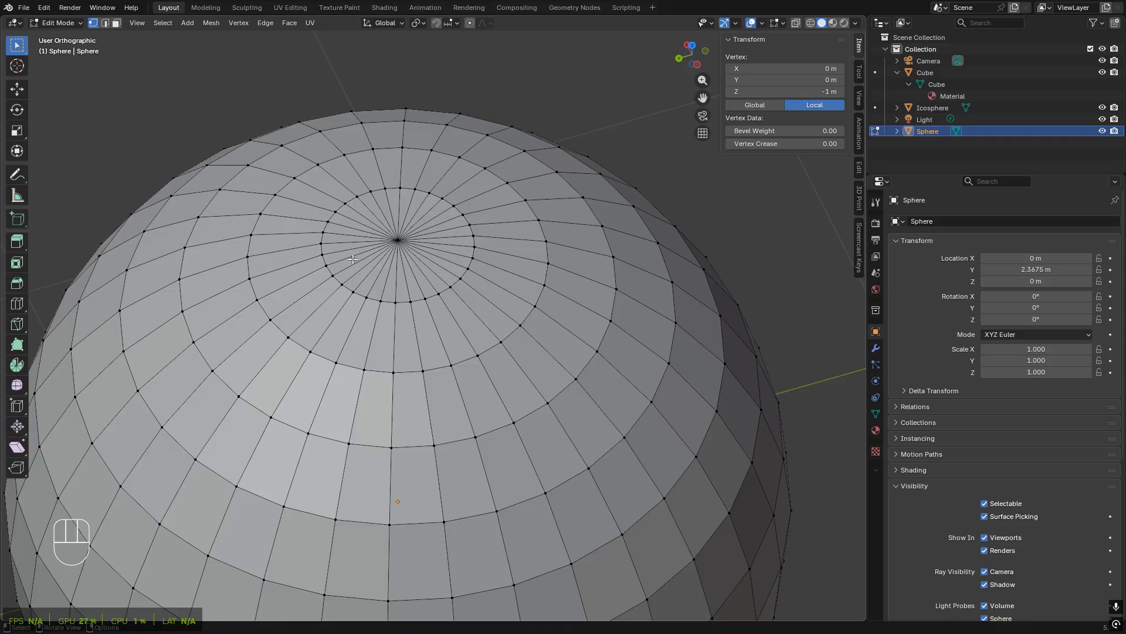
- Leave Edit Mode on the UV sphere, enter it on the ico sphere, and deselect everything
key(Tab)
scroll(355, 260, down, 4)
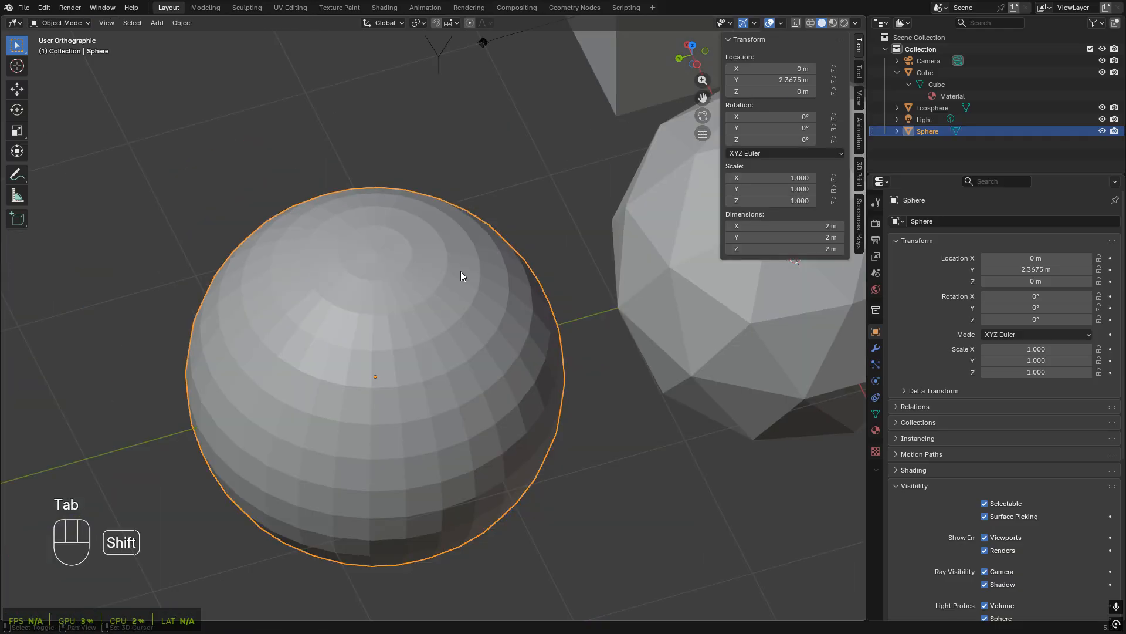
scroll(452, 298, down, 1)
shift+middle_drag(775, 267, 484, 321)
click(451, 298)
scroll(516, 262, up, 1)
scroll(470, 297, down, 3)
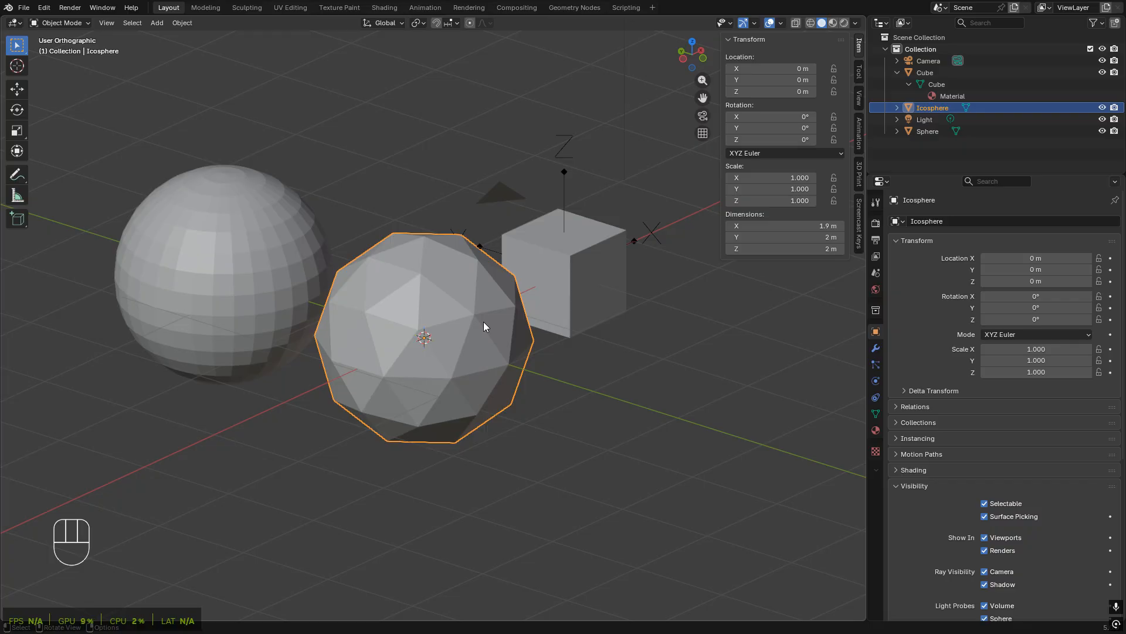
key(Tab)
scroll(411, 348, up, 3)
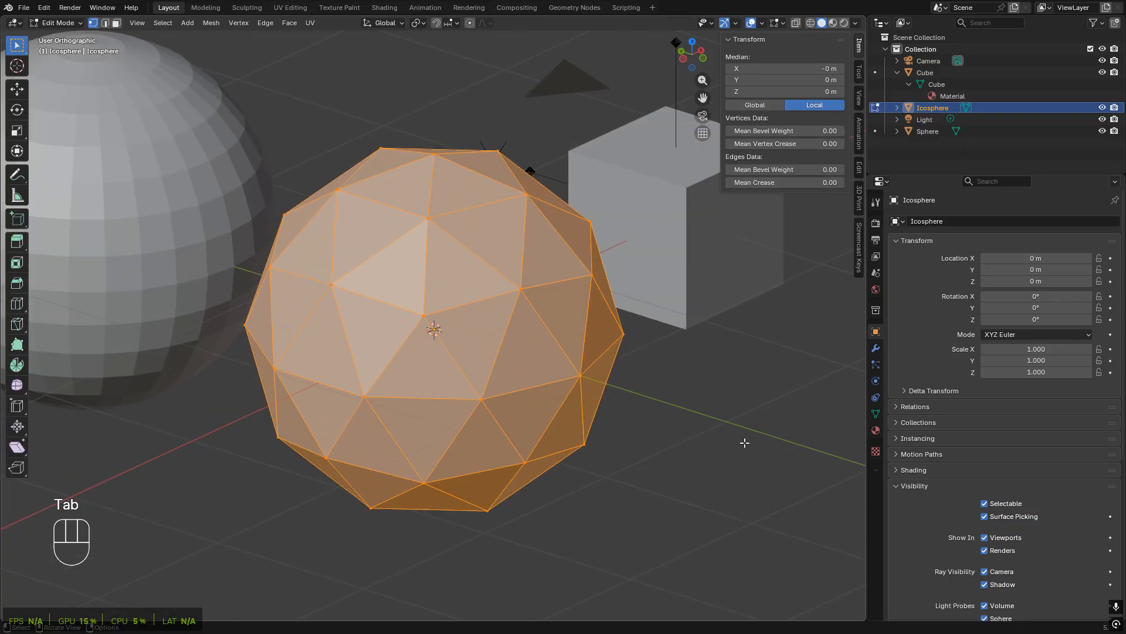
click(746, 443)
- Examine the ico sphere's triangular faces from several angles and select its bottom vertex to inspect the edges meeting there
middle_drag(503, 366, 446, 259)
scroll(369, 295, up, 4)
scroll(434, 257, down, 5)
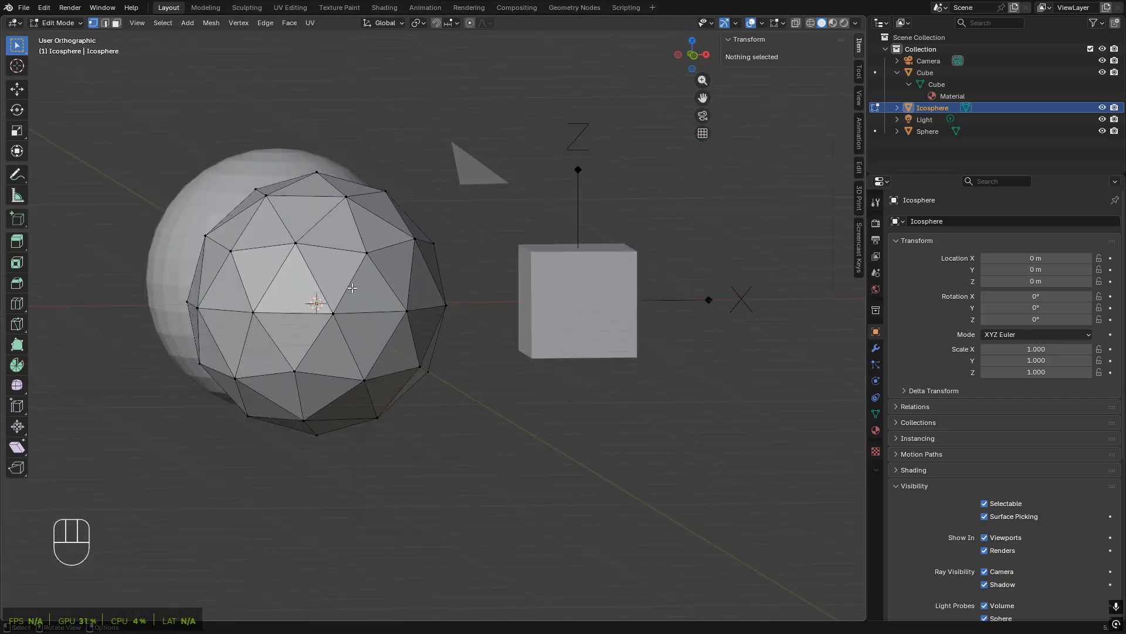
shift+middle_drag(383, 287, 557, 286)
middle_drag(373, 245, 523, 213)
scroll(522, 213, up, 2)
middle_drag(459, 367, 477, 338)
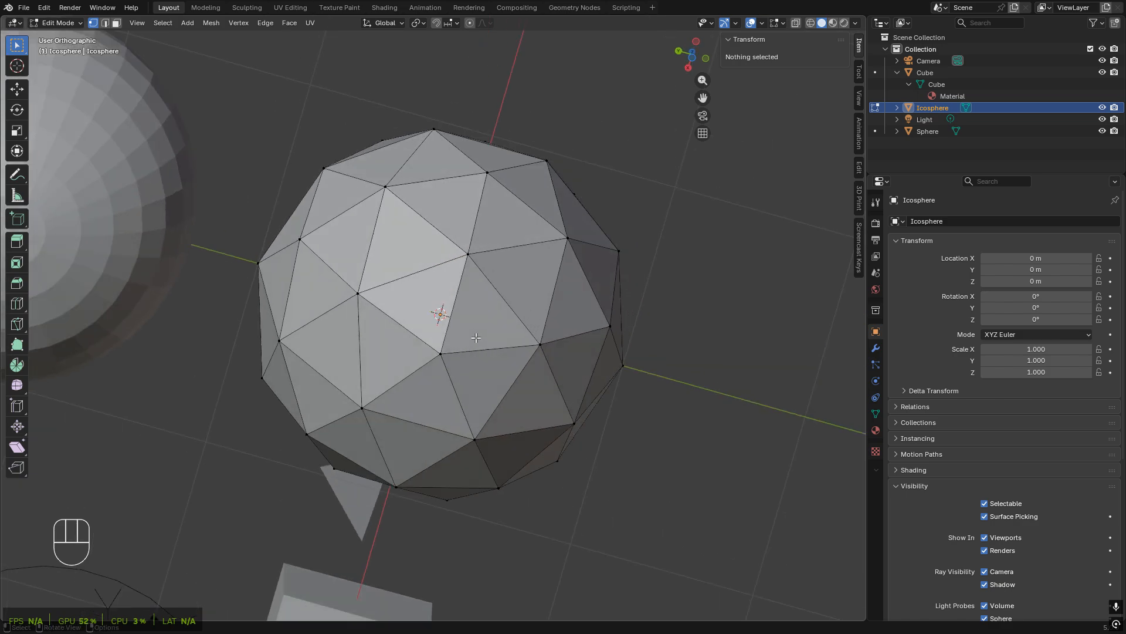
click(441, 353)
middle_drag(492, 382, 382, 258)
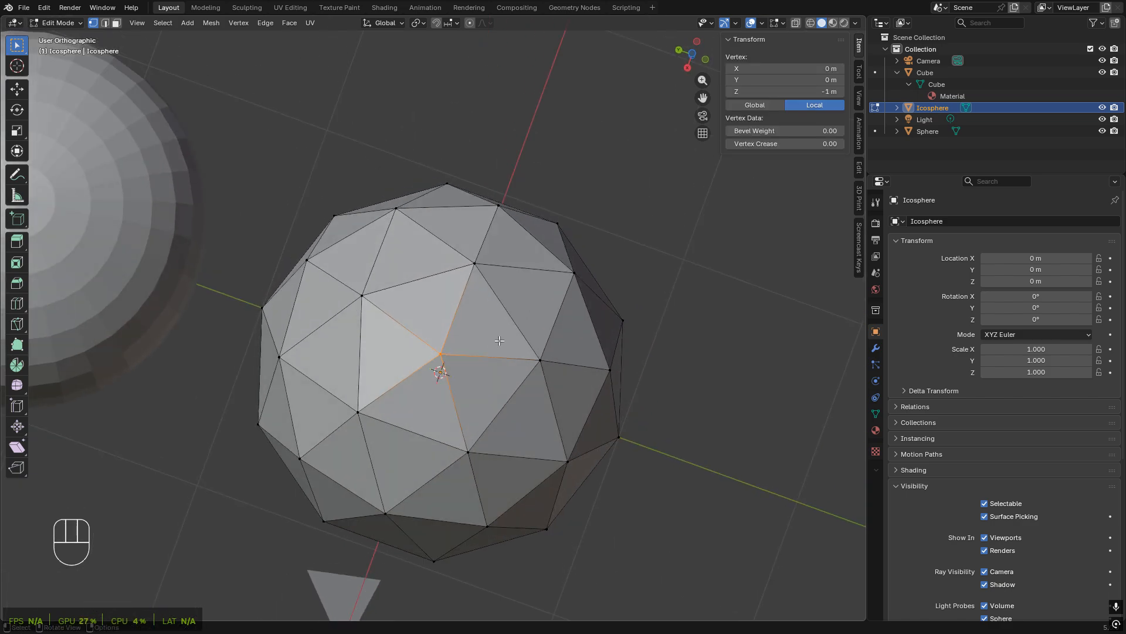
- Add a neighbouring vertex to the ico sphere's bottom-vertex selection, examine the surrounding triangles and leave Edit Mode
drag(395, 272, 405, 339)
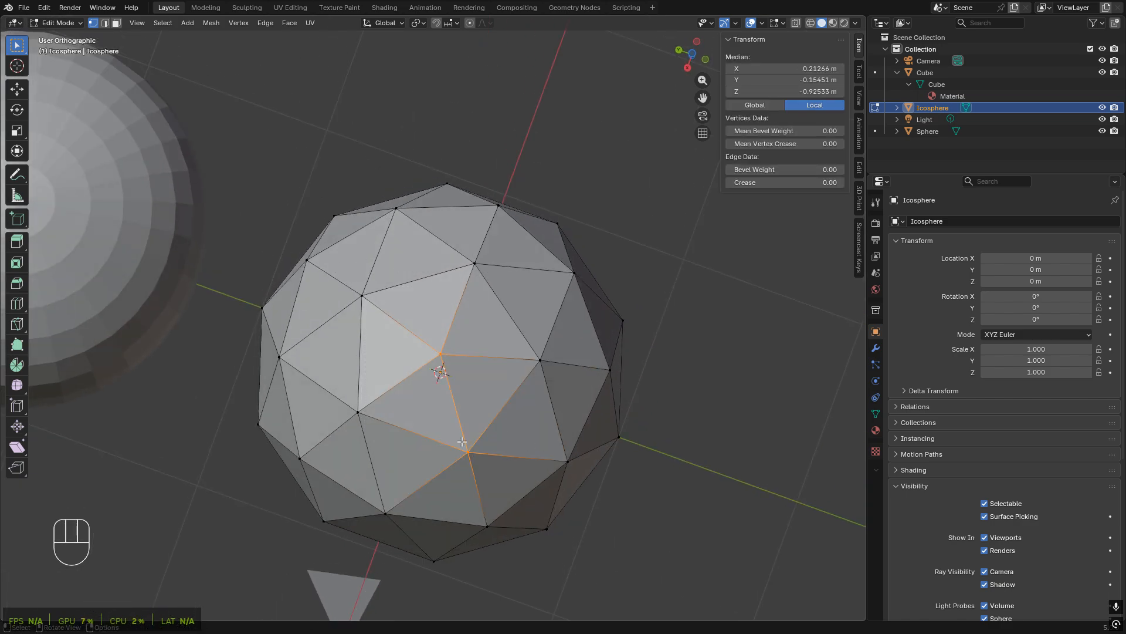
scroll(347, 337, down, 3)
middle_drag(347, 337, 437, 407)
scroll(444, 299, up, 3)
scroll(397, 337, down, 5)
scroll(405, 297, up, 4)
scroll(471, 359, down, 5)
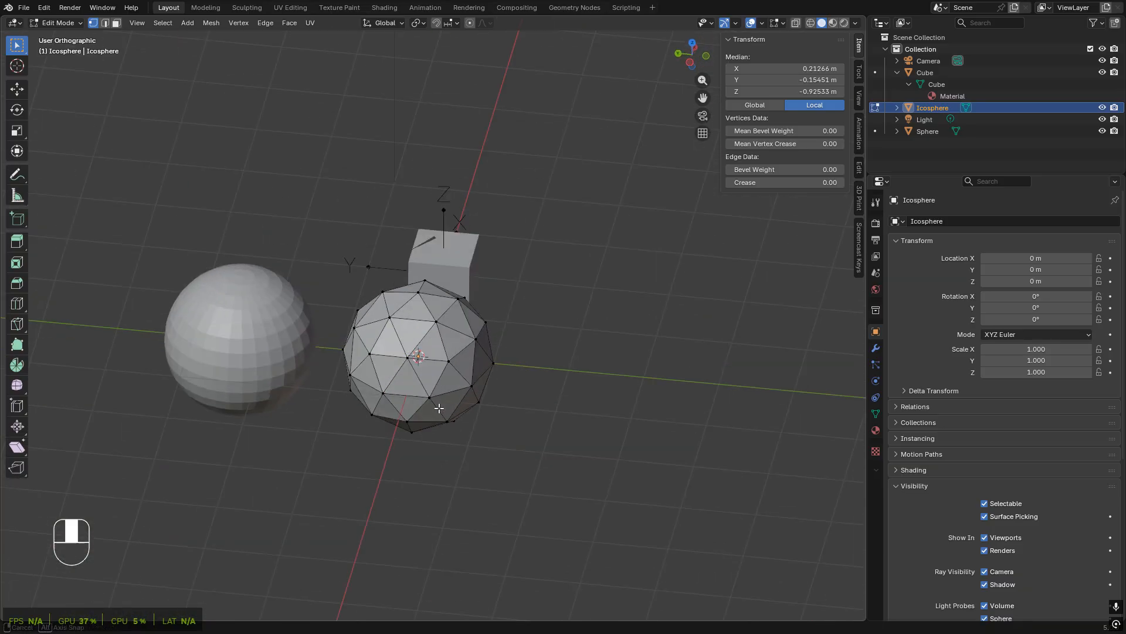
scroll(451, 364, up, 4)
scroll(457, 344, down, 4)
middle_drag(634, 372, 495, 468)
key(Tab)
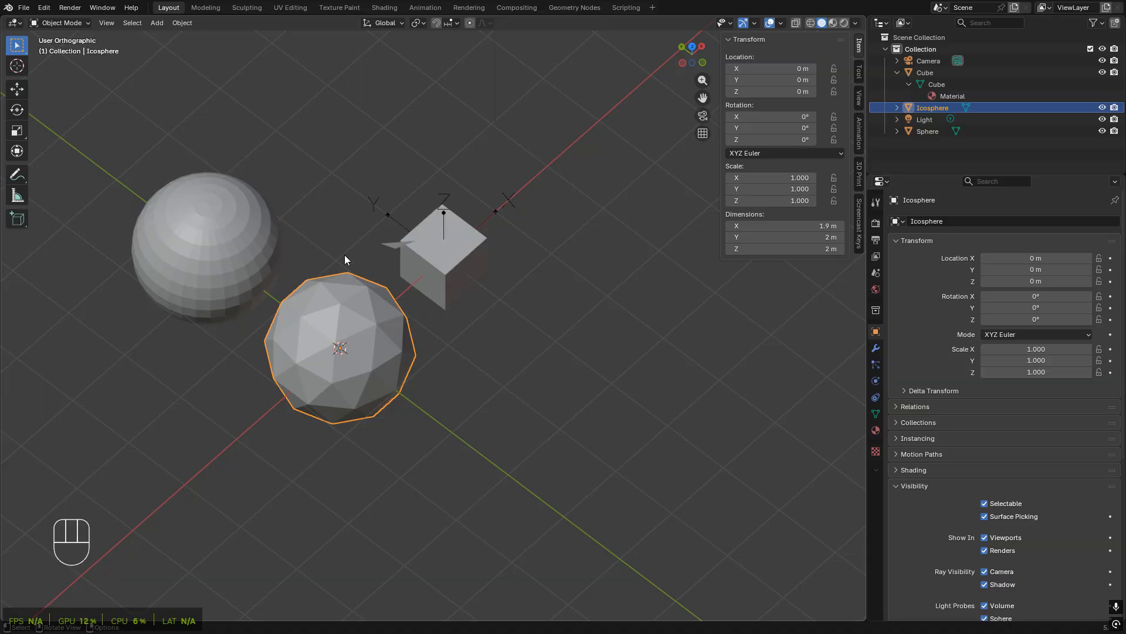
- Move the ico sphere and UV sphere together about 3 m along the positive Y axis and deselect them
middle_drag(344, 258, 332, 259)
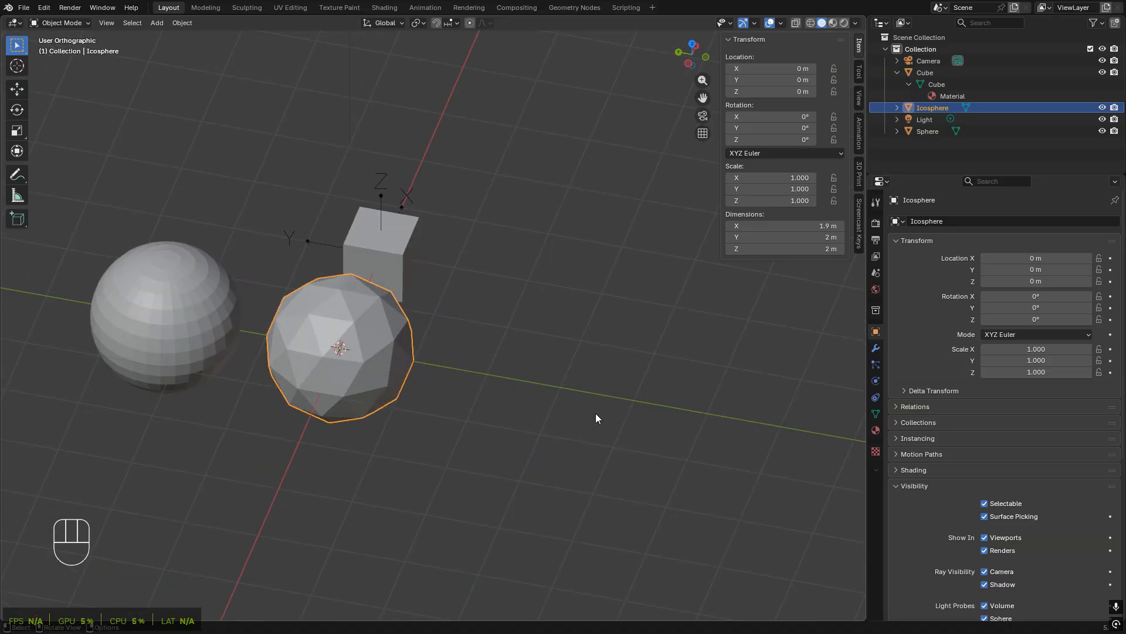
shift+click(150, 347)
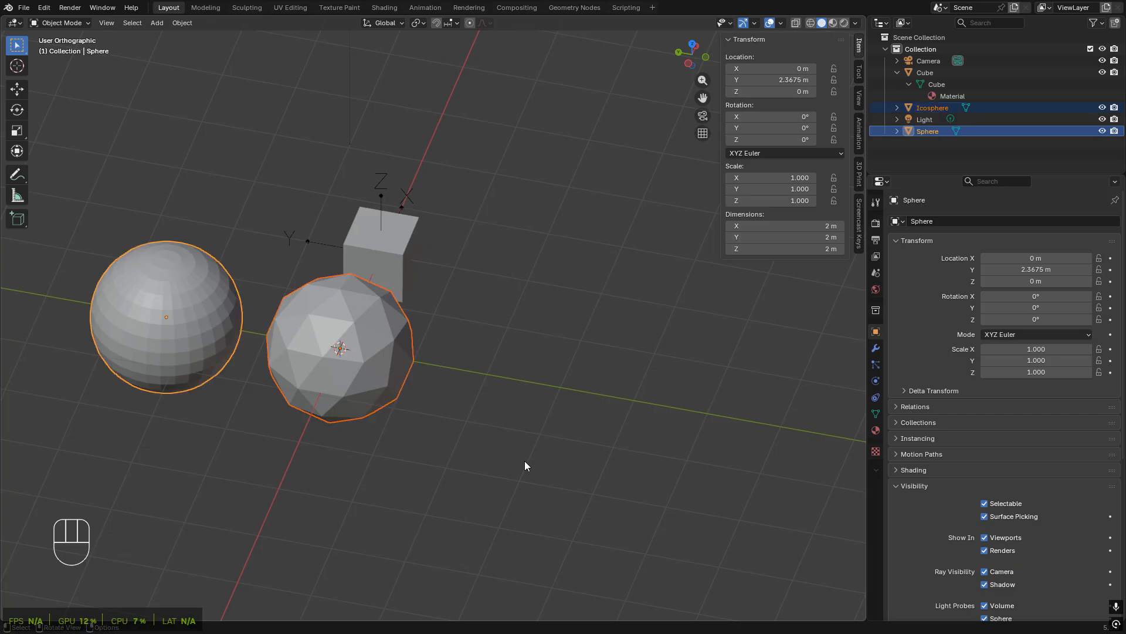
key(g)
key(y)
click(296, 374)
shift+middle_drag(280, 360, 455, 436)
middle_drag(616, 491, 499, 490)
click(516, 433)
shift+middle_drag(504, 366, 389, 367)
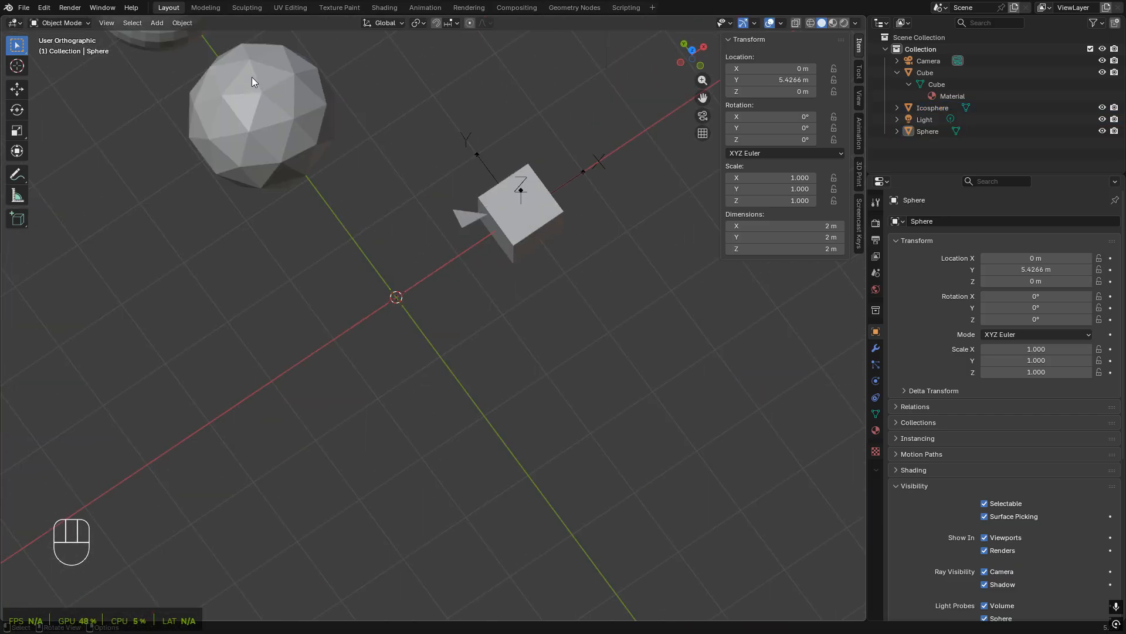
- Add a Monkey mesh at the world origin
click(150, 25)
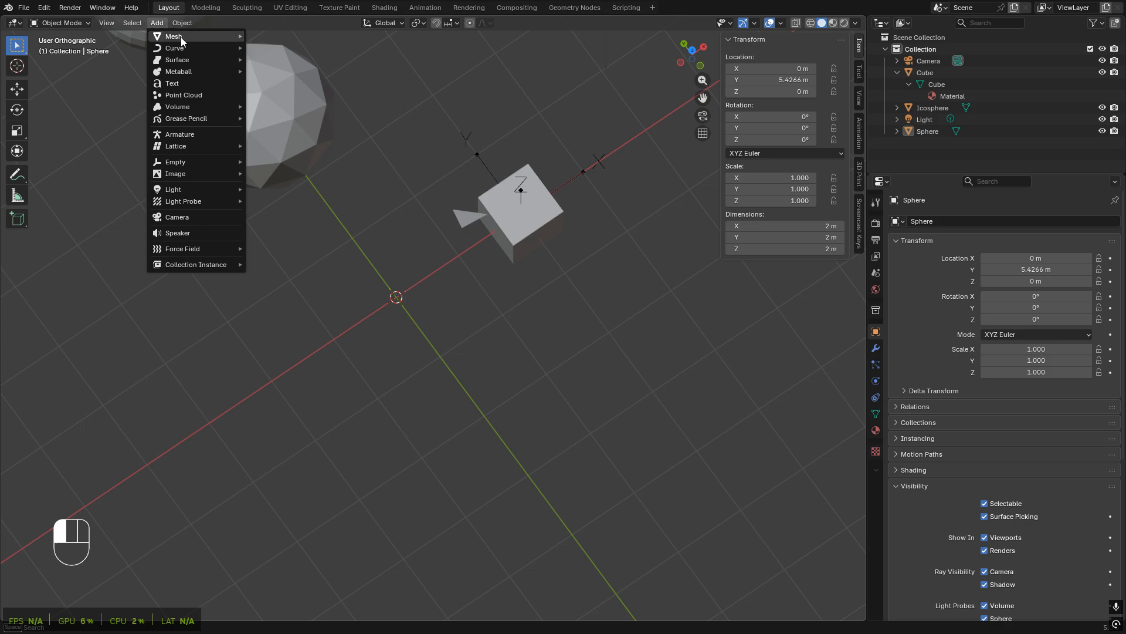
mouse_move(191, 36)
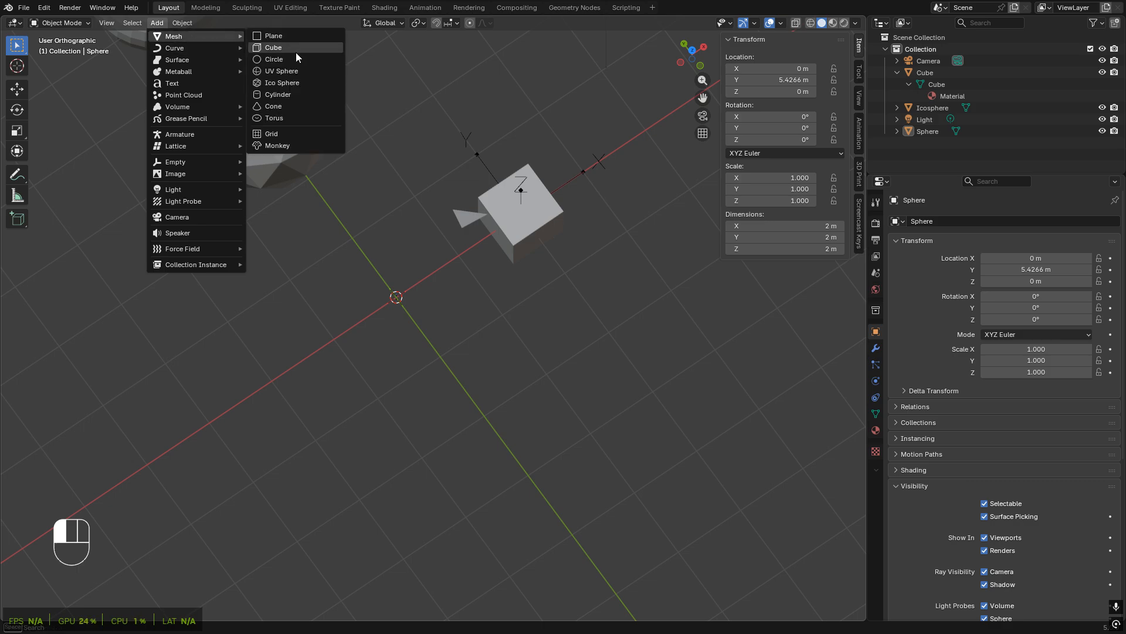
click(261, 148)
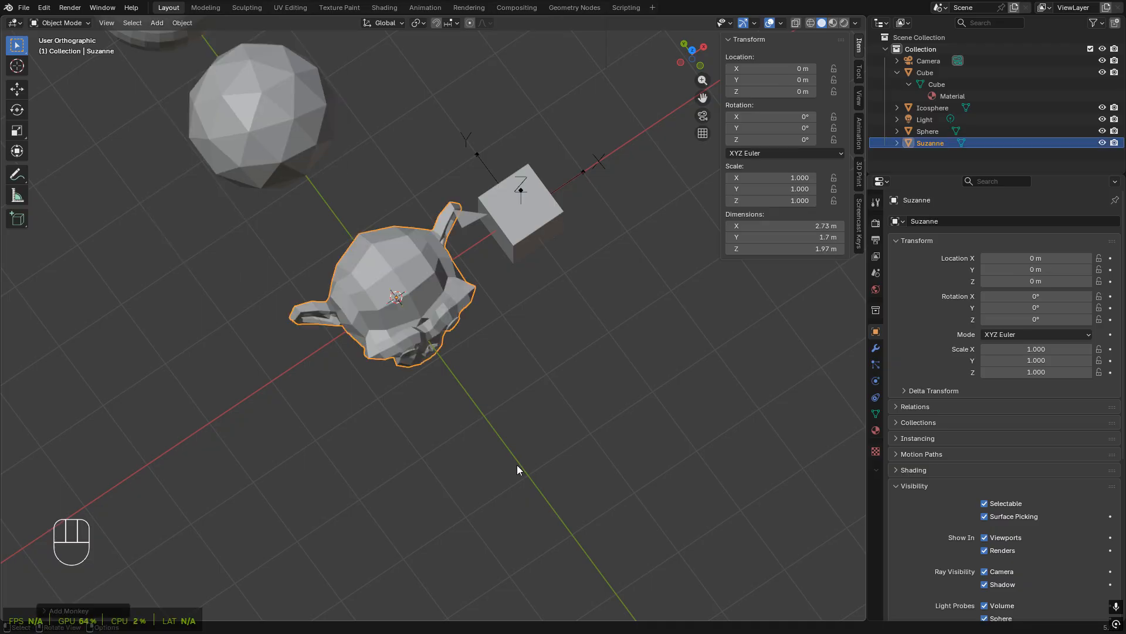
- Examine the monkey head's faces, eyes and ears up close and from several angles
middle_drag(568, 447, 489, 364)
scroll(438, 311, up, 3)
middle_drag(394, 367, 424, 348)
shift+middle_drag(477, 378, 544, 364)
scroll(519, 487, down, 3)
scroll(543, 352, up, 5)
scroll(424, 339, down, 5)
middle_drag(543, 319, 497, 378)
scroll(397, 368, up, 4)
scroll(396, 368, down, 5)
scroll(389, 374, up, 5)
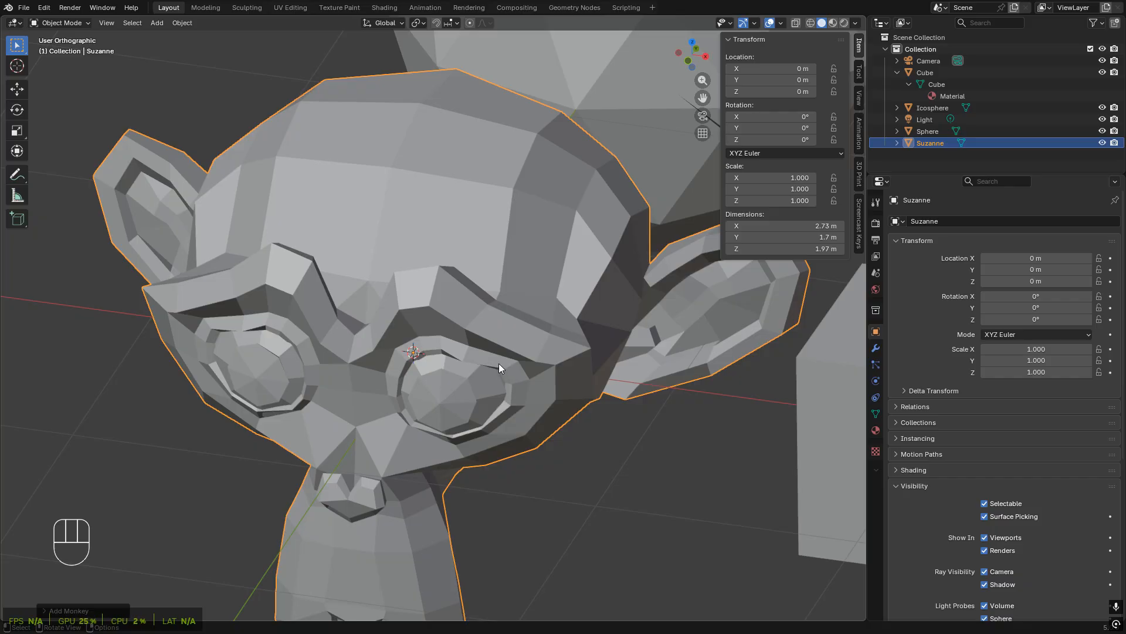
scroll(356, 345, down, 5)
middle_drag(319, 329, 415, 382)
scroll(418, 380, up, 5)
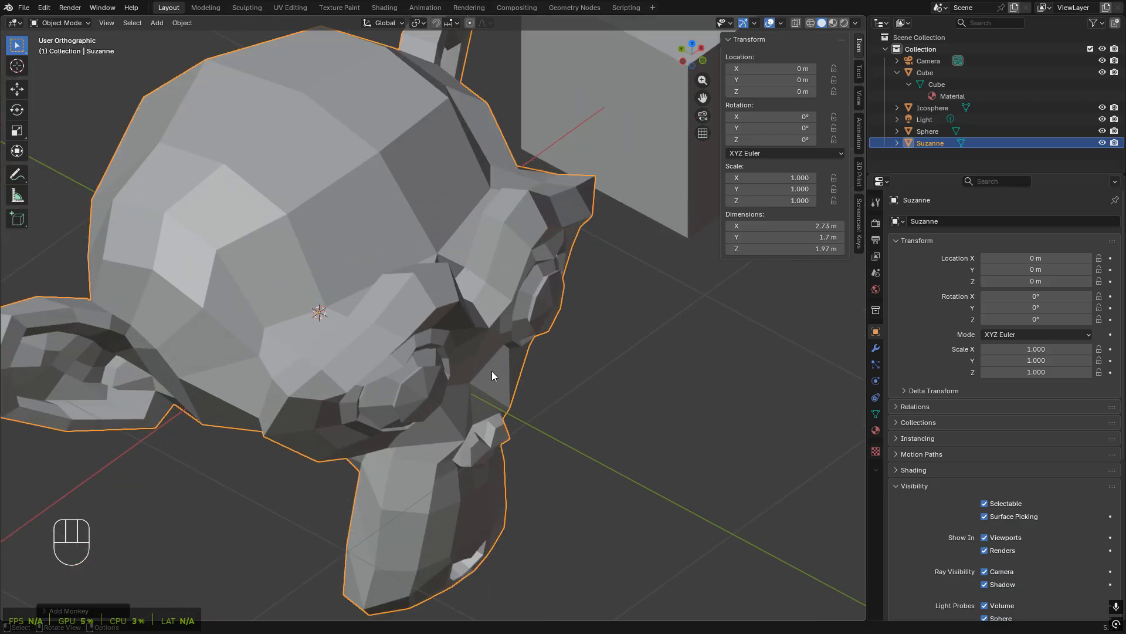
middle_drag(492, 372, 432, 329)
scroll(431, 328, down, 6)
shift+middle_drag(553, 371, 523, 392)
middle_drag(523, 393, 581, 393)
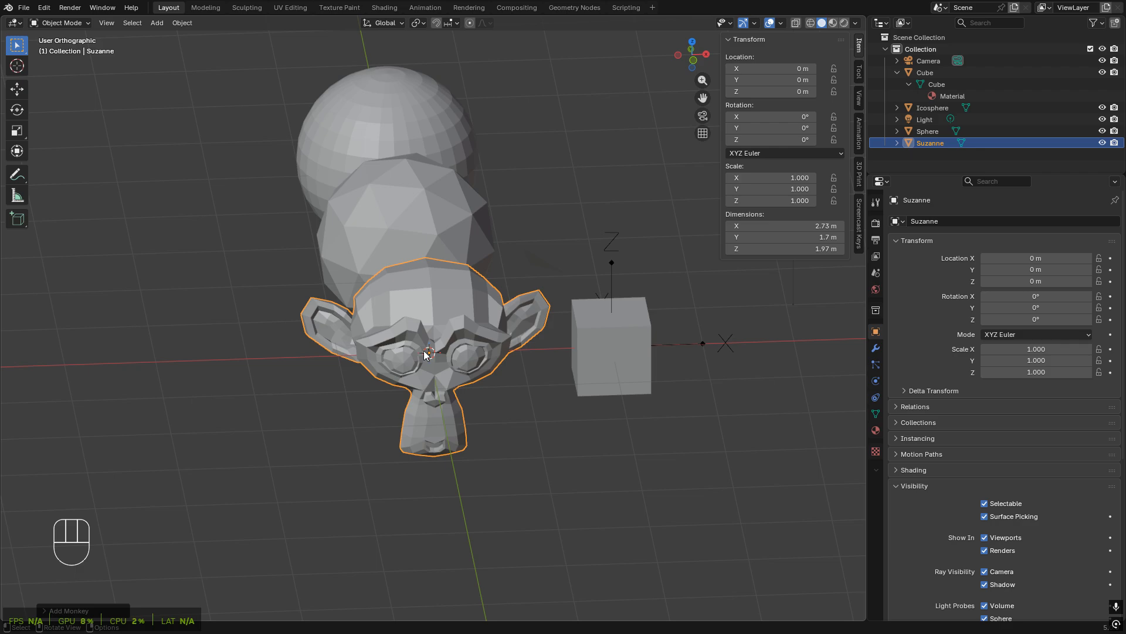
- Examine the monkey head's vertices and edges in Edit Mode with everything deselected, and return to Object Mode
key(Tab)
scroll(401, 332, up, 6)
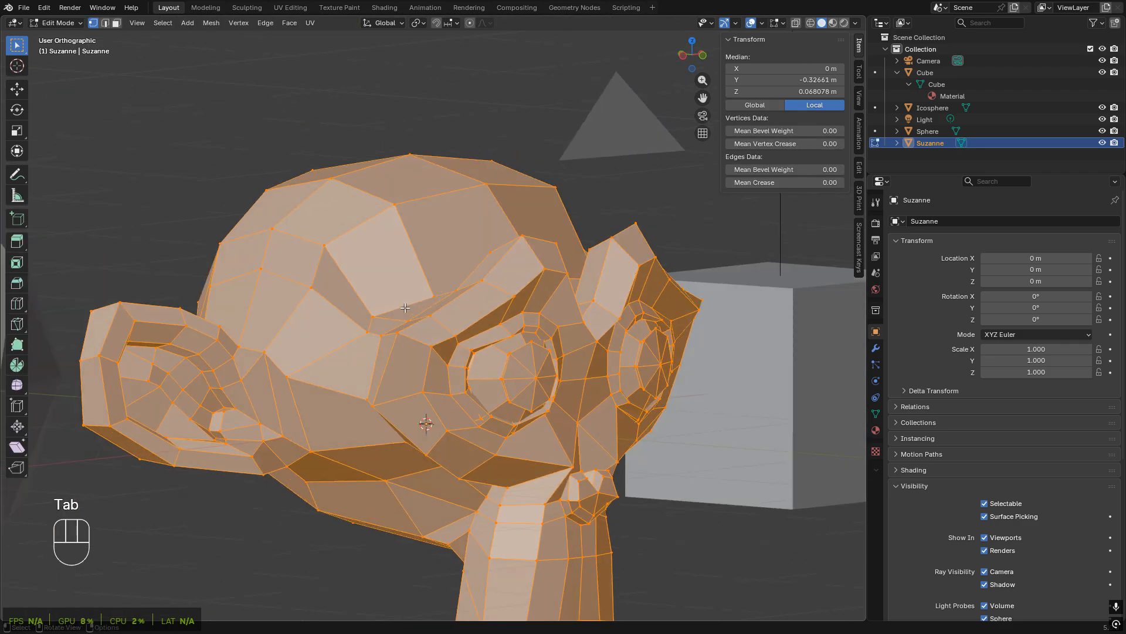
scroll(405, 307, down, 3)
middle_drag(405, 308, 578, 341)
scroll(522, 341, up, 7)
scroll(577, 340, down, 6)
shift+middle_drag(578, 341, 445, 265)
scroll(496, 317, down, 4)
click(593, 342)
middle_drag(593, 342, 473, 369)
scroll(475, 363, up, 4)
shift+middle_drag(594, 274, 308, 335)
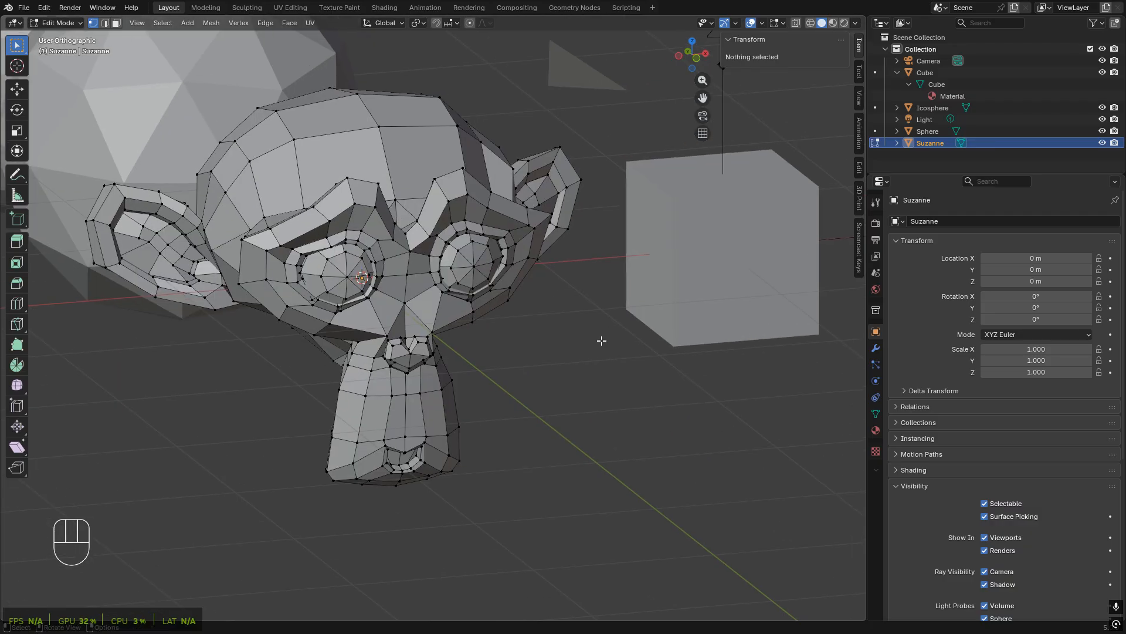
key(Tab)
- Move the monkey head about 4.47 m along the negative Y axis, away from the origin
scroll(505, 336, down, 6)
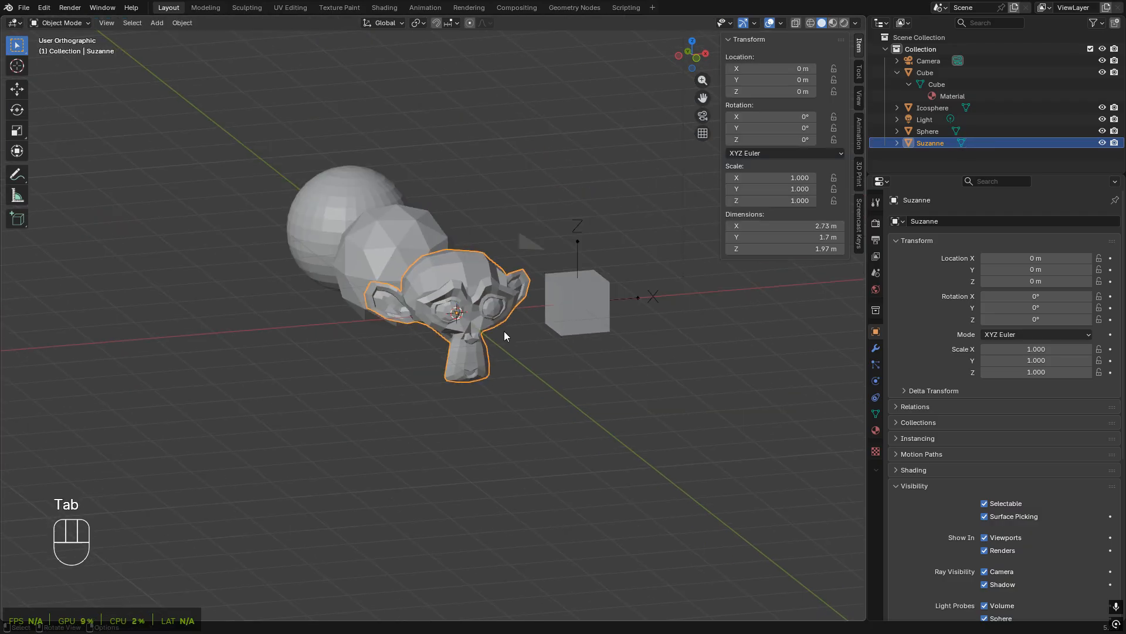
key(F9)
key(g)
key(y)
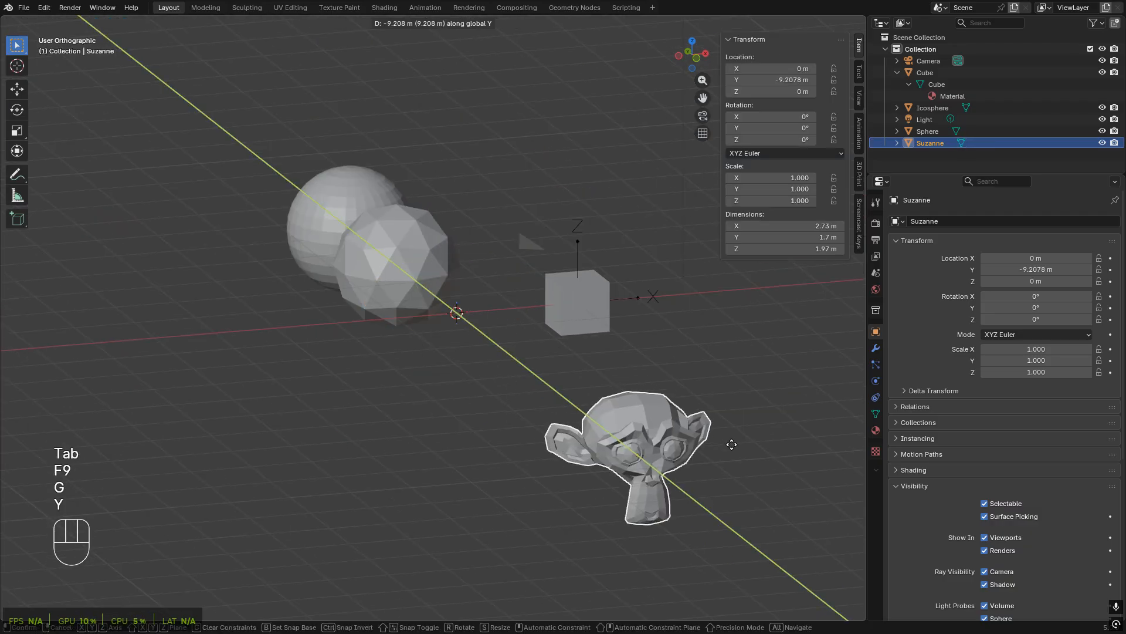
click(735, 491)
key(super)
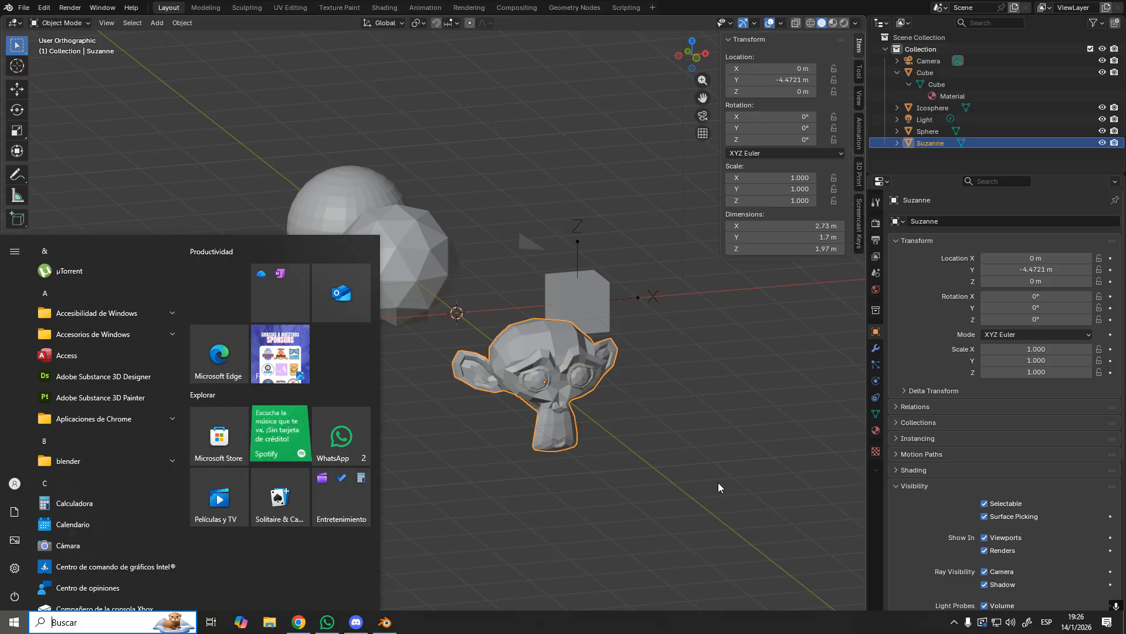
key(super)
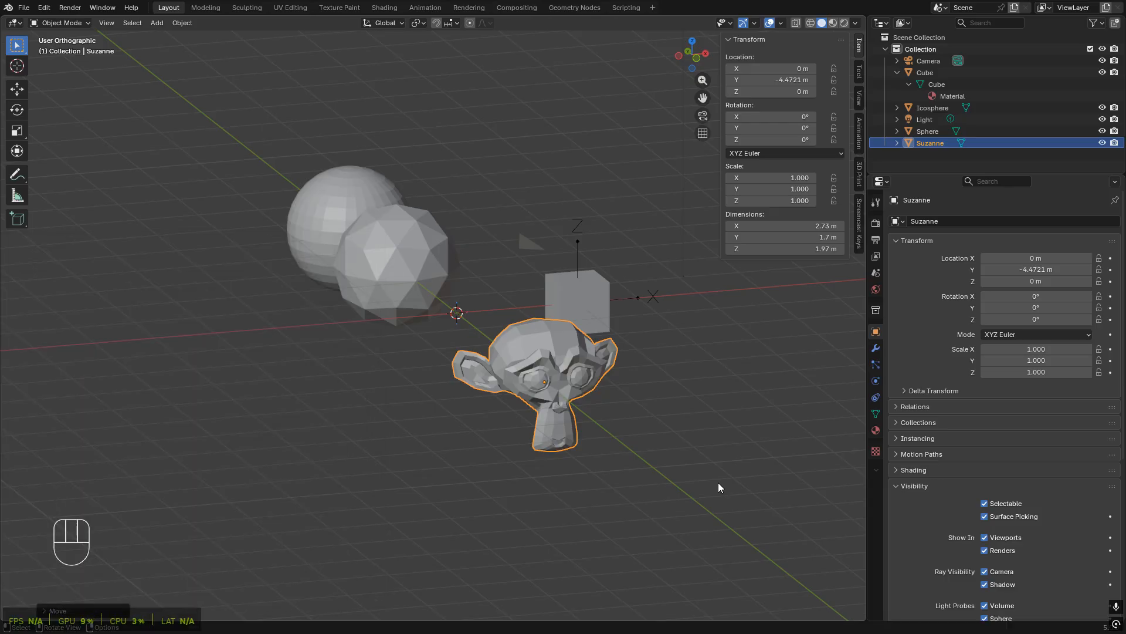
shift+middle_drag(720, 425, 575, 455)
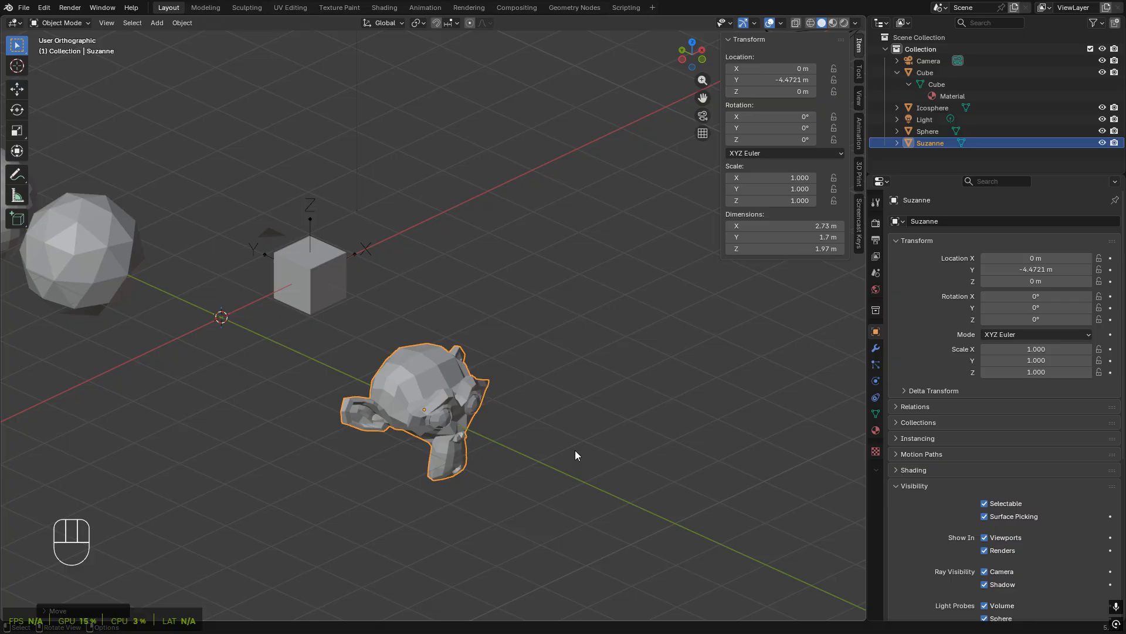
key(alt+Tab)
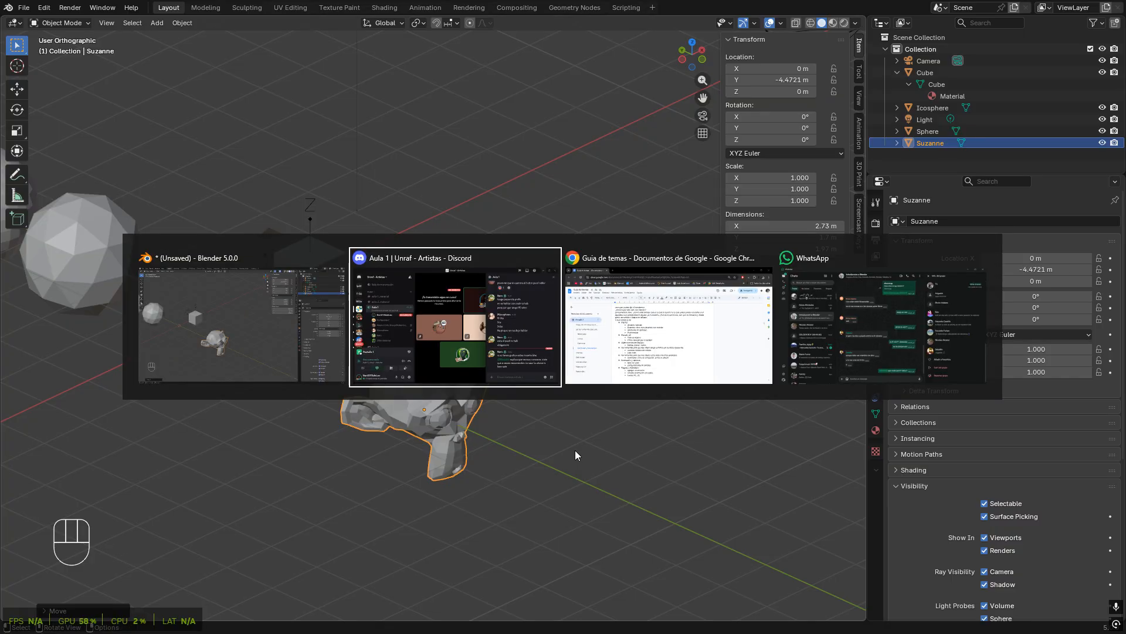
key(Escape)
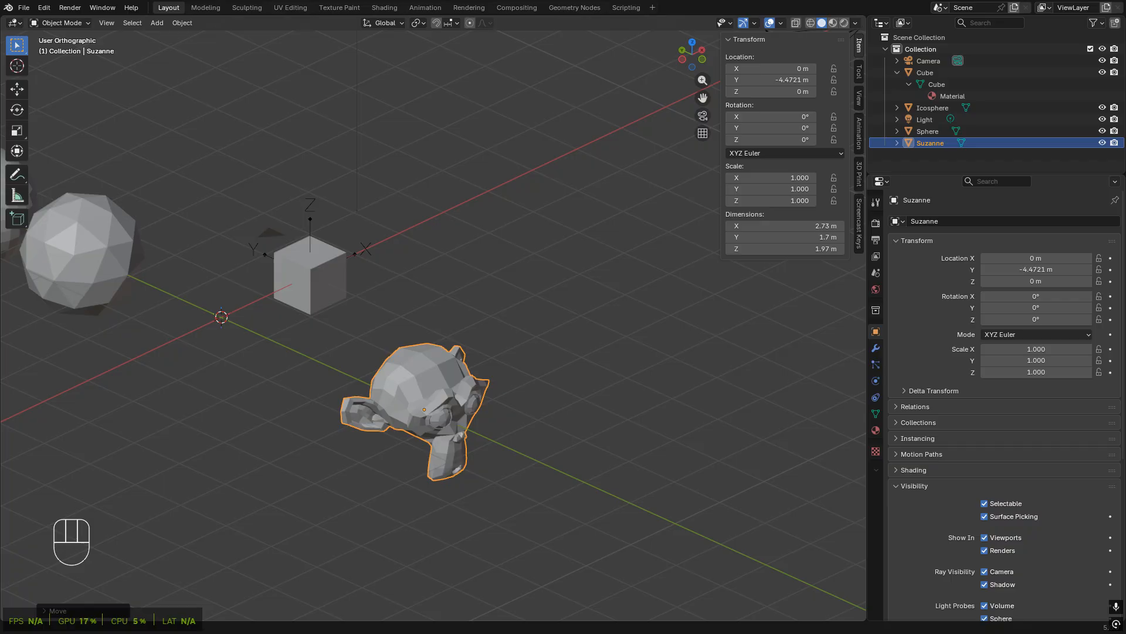
- Deselect the monkey head, browse the addable object types and add a Grease Pencil Monkey at the origin
click(649, 350)
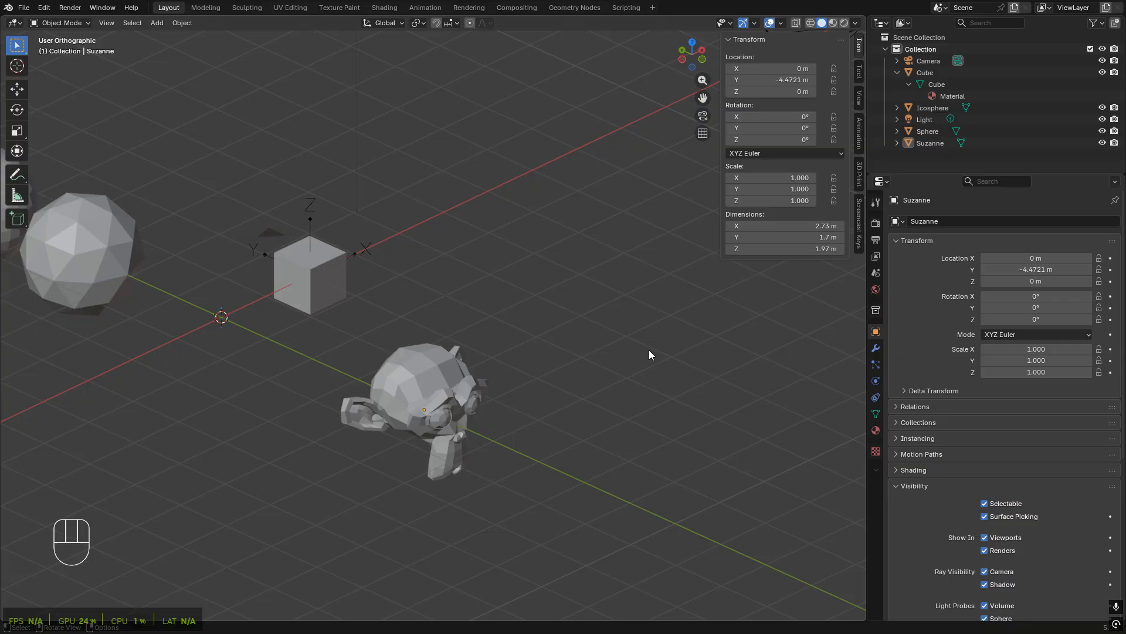
click(156, 24)
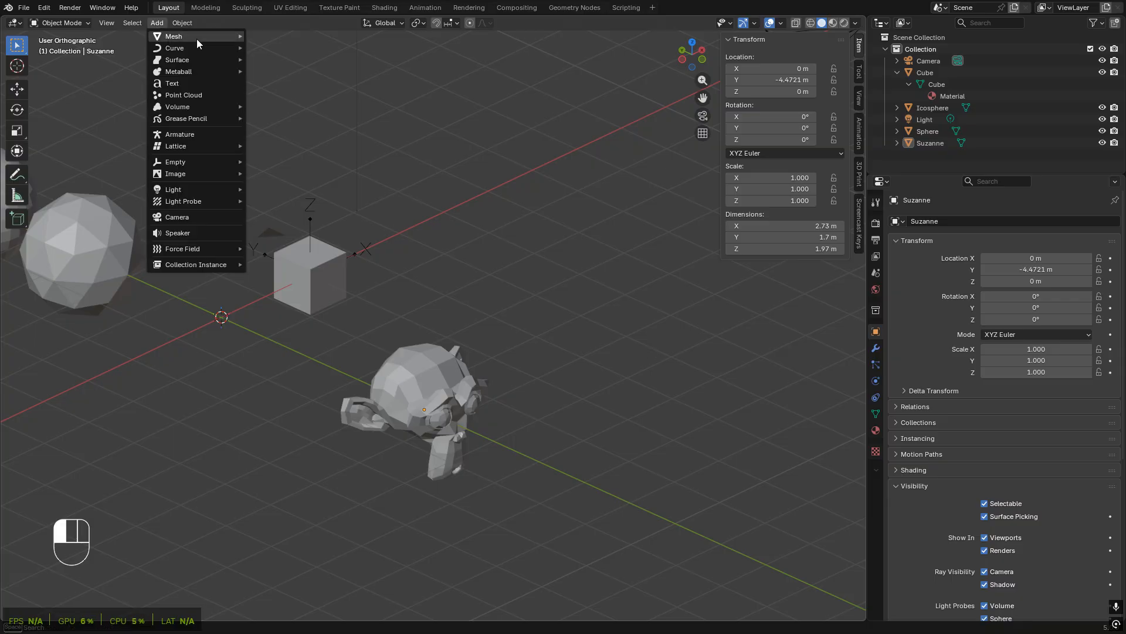
mouse_move(199, 49)
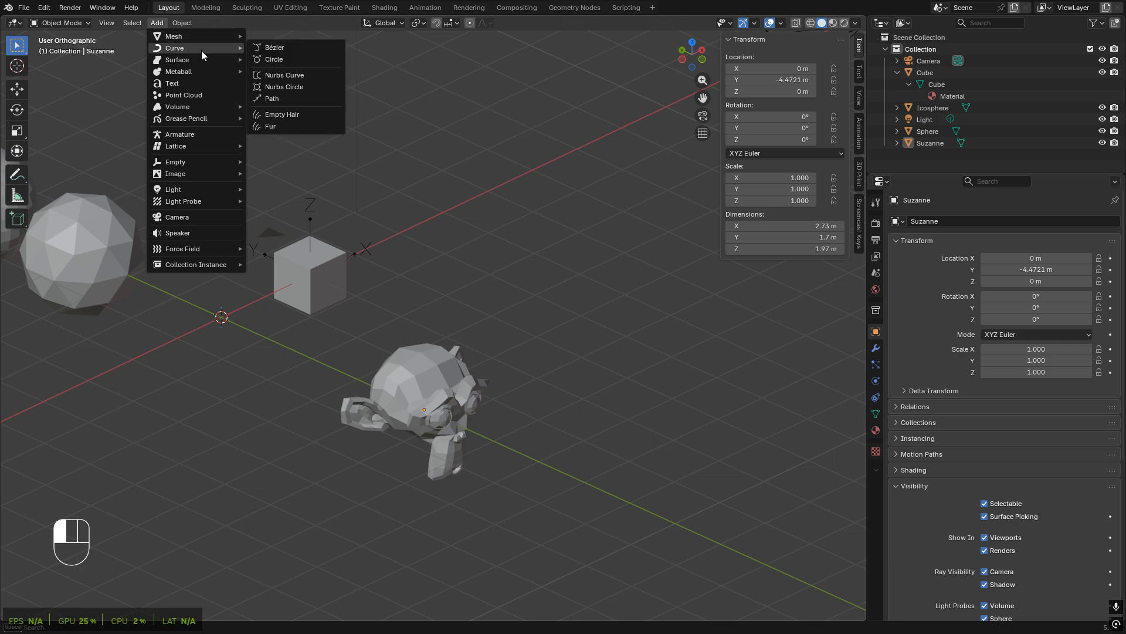
mouse_move(201, 70)
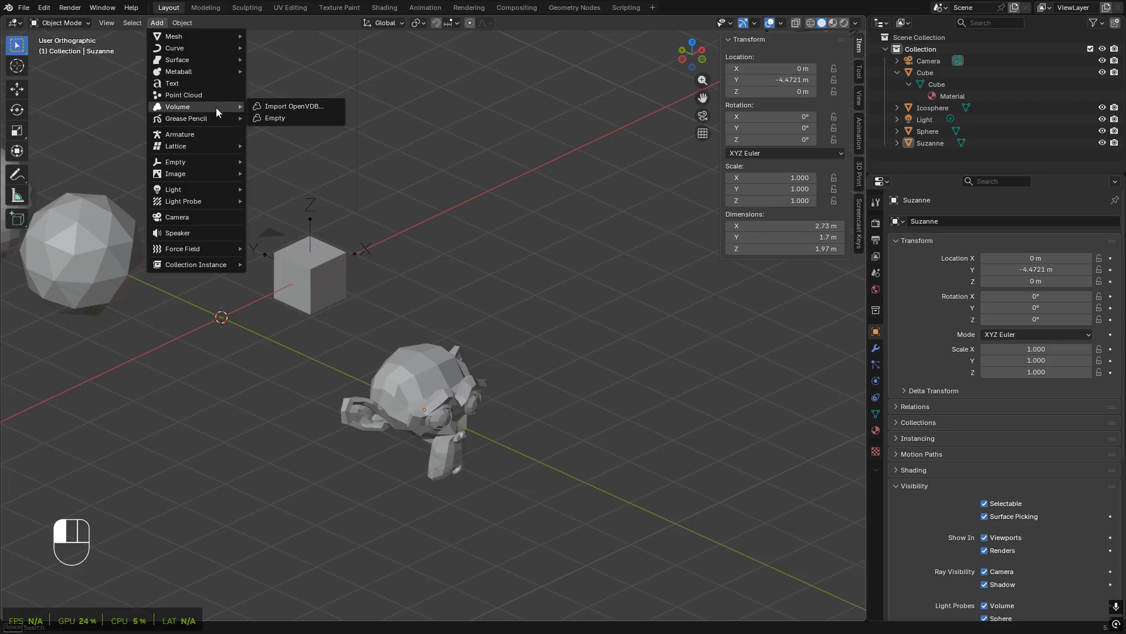
mouse_move(214, 118)
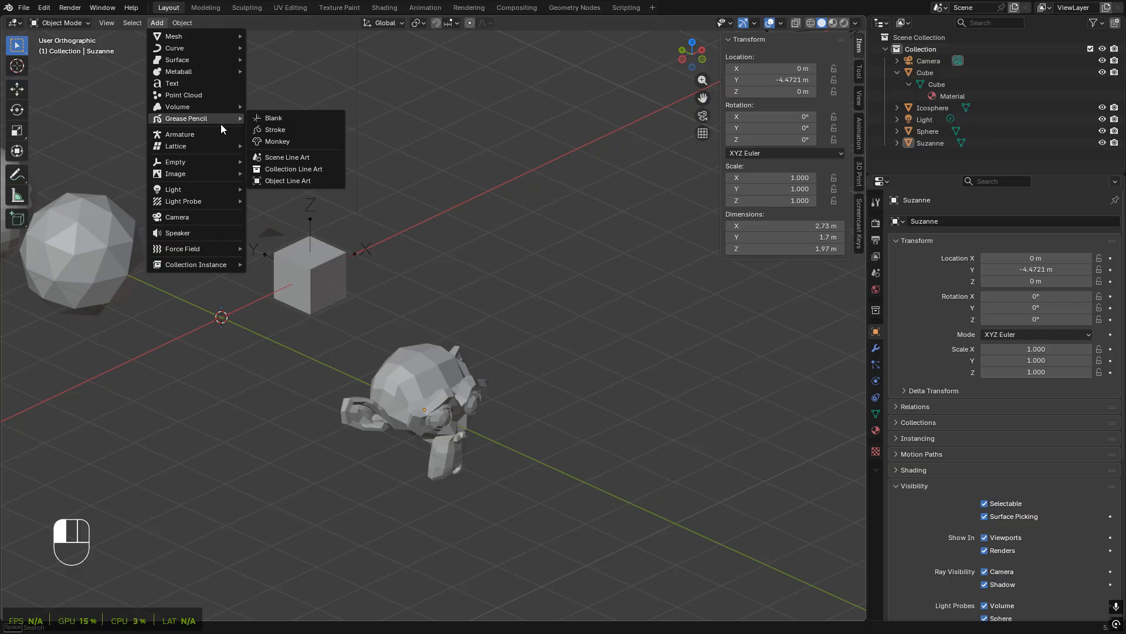
click(290, 142)
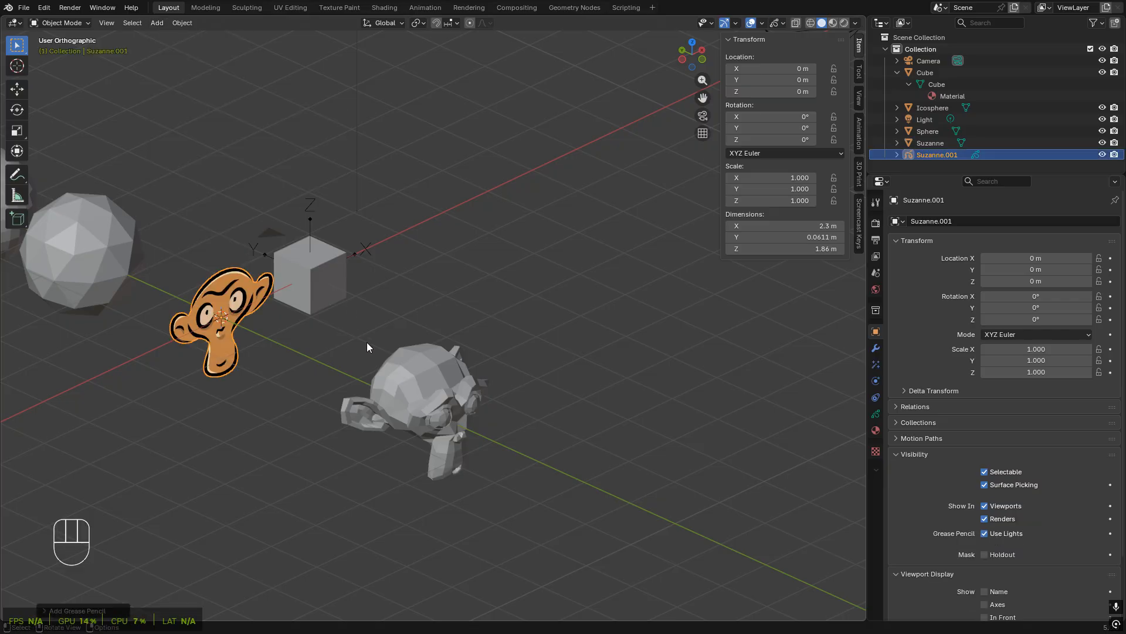
- Frame the Grease Pencil monkey and examine the points of its strokes in Edit Mode around the ear, eye and nose
middle_drag(251, 355, 255, 328)
shift+middle_drag(255, 328, 417, 320)
key(KP_Decimal)
key(Tab)
scroll(405, 343, up, 5)
scroll(418, 319, up, 2)
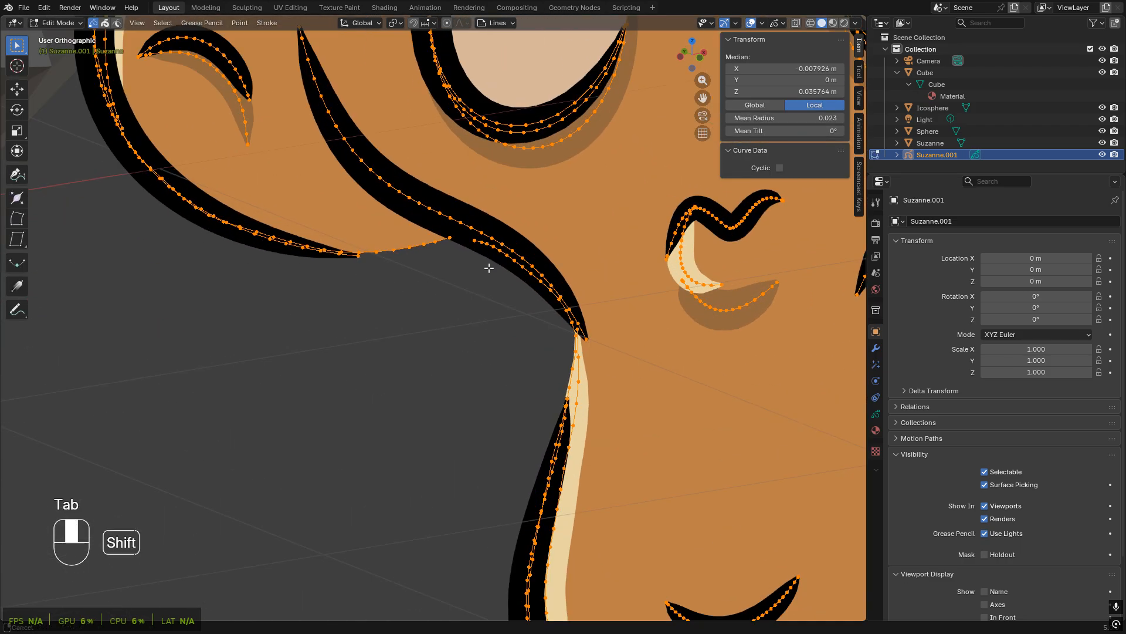
shift+middle_drag(491, 266, 466, 405)
shift+middle_drag(269, 242, 363, 330)
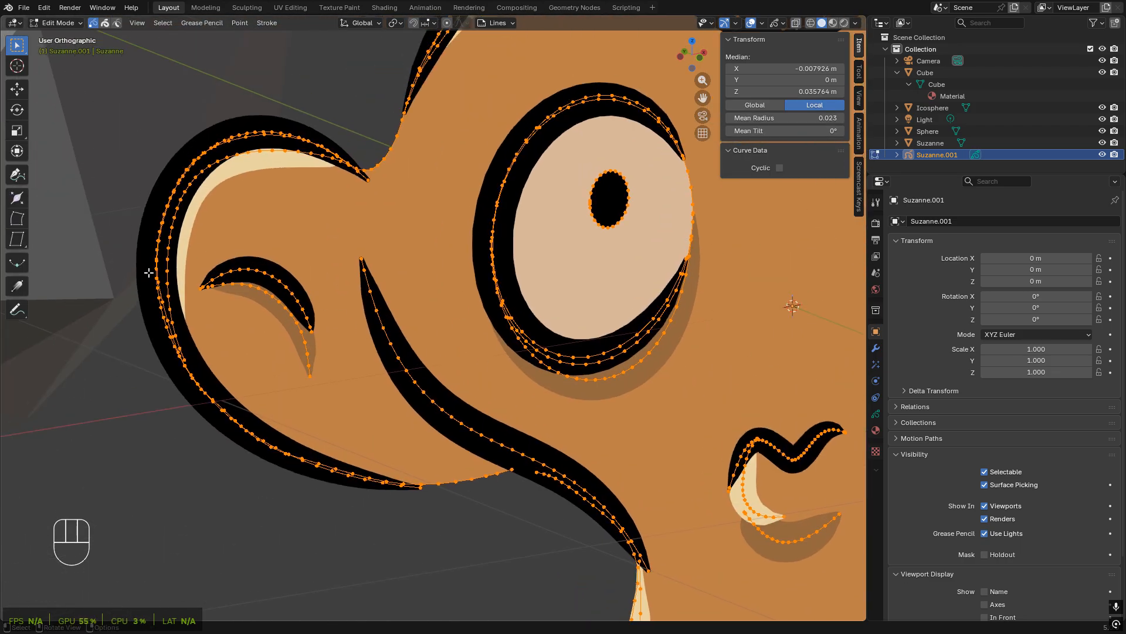
mouse_move(508, 377)
shift+middle_down()
mouse_move(392, 306)
mouse_move(538, 302)
mouse_move(442, 327)
mouse_move(452, 321)
mouse_move(516, 306)
mouse_move(538, 315)
mouse_move(421, 362)
shift+middle_up()
scroll(392, 306, down, 5)
scroll(387, 299, up, 3)
scroll(385, 293, down, 4)
scroll(538, 314, down, 4)
- Leave Edit Mode and delete the Grease Pencil monkey
key(Tab)
middle_drag(502, 397, 307, 383)
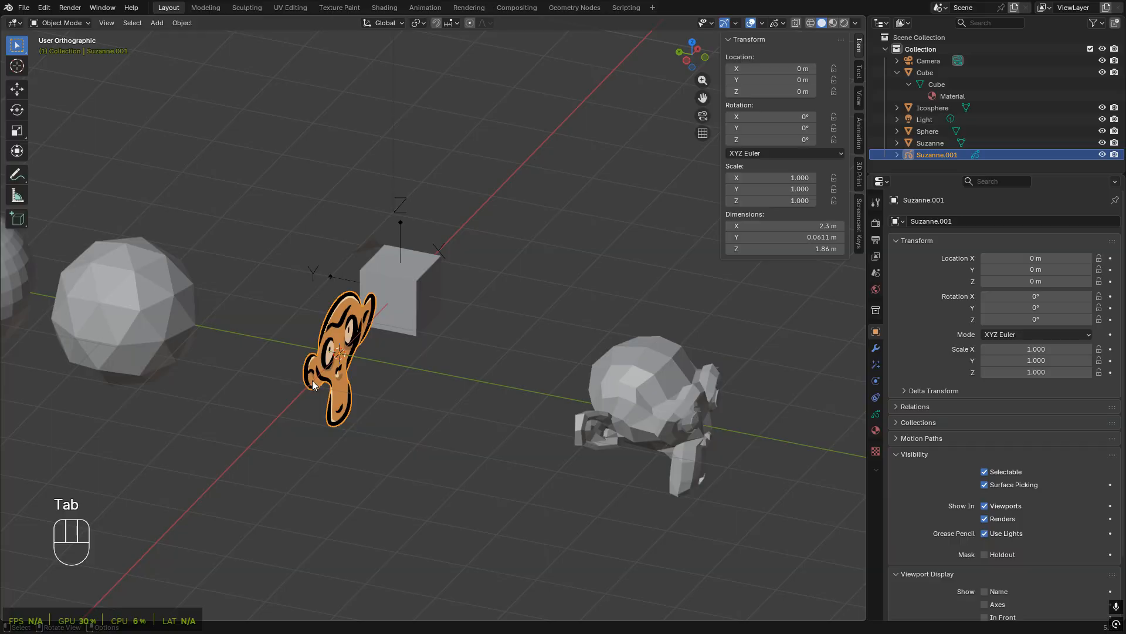
key(Delete)
middle_drag(424, 369, 391, 374)
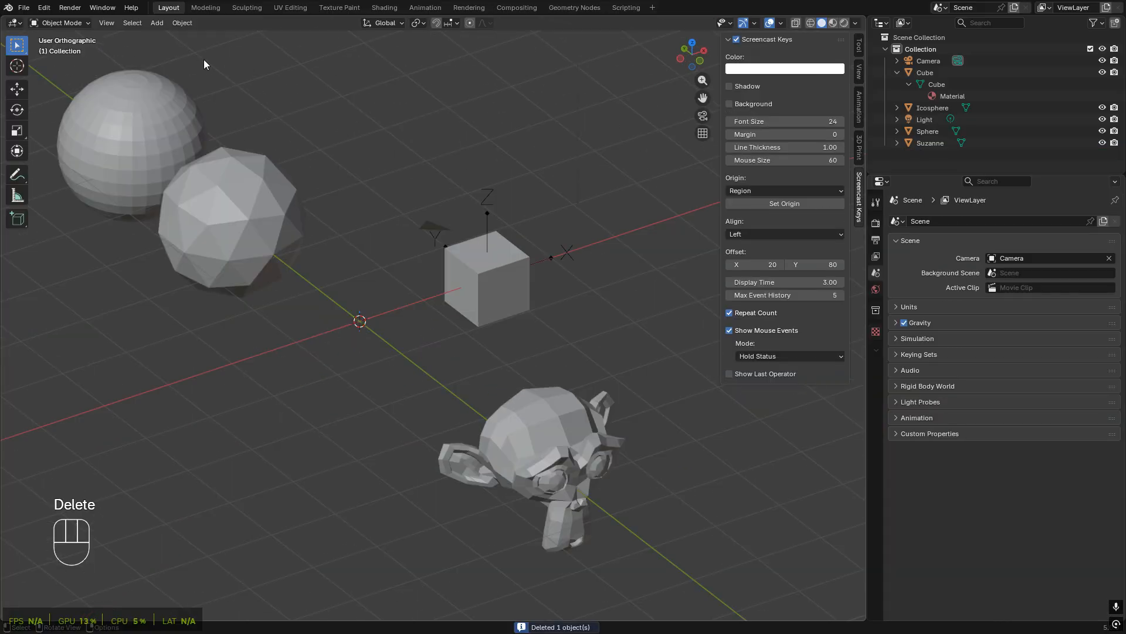
click(182, 23)
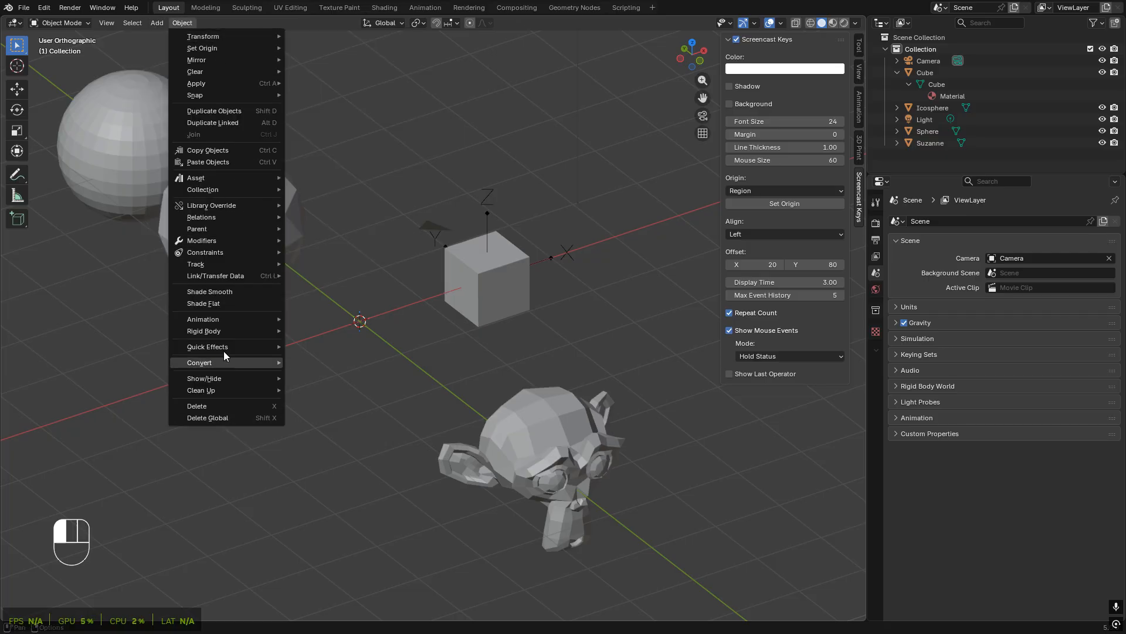
mouse_move(233, 342)
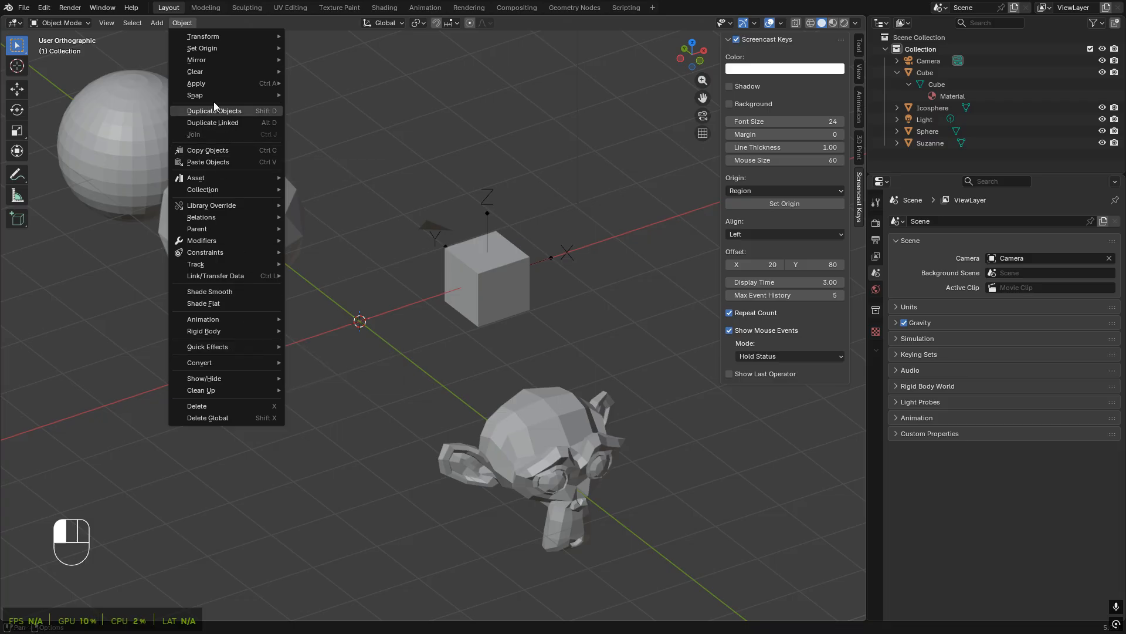
scroll(511, 155, up, 3)
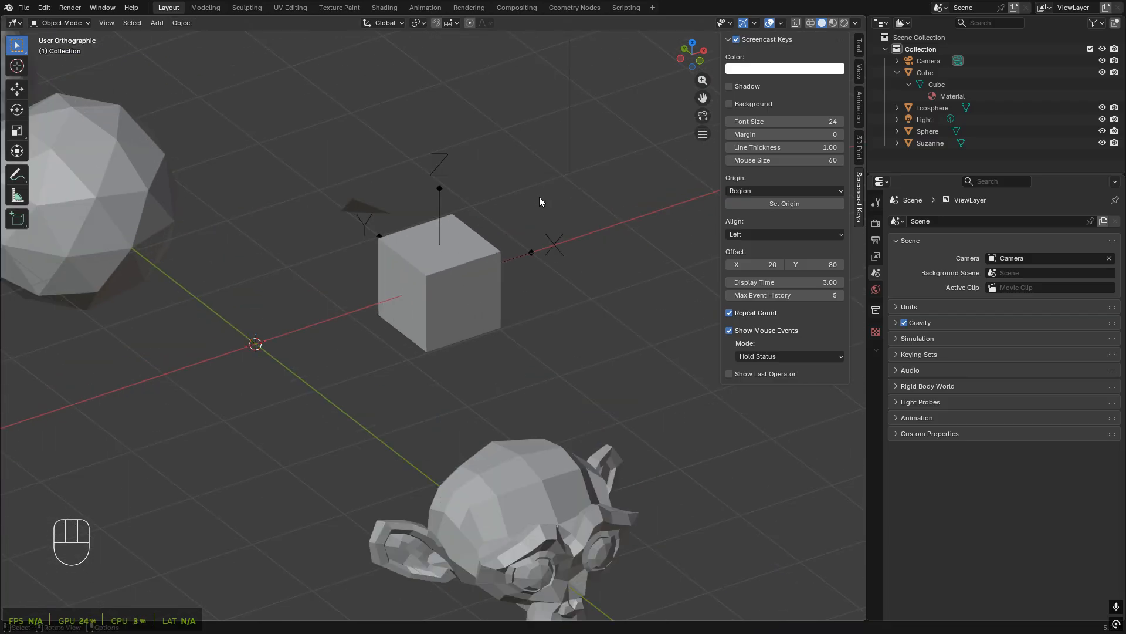
- Add a Bézier Circle curve at the origin and frame it
click(157, 23)
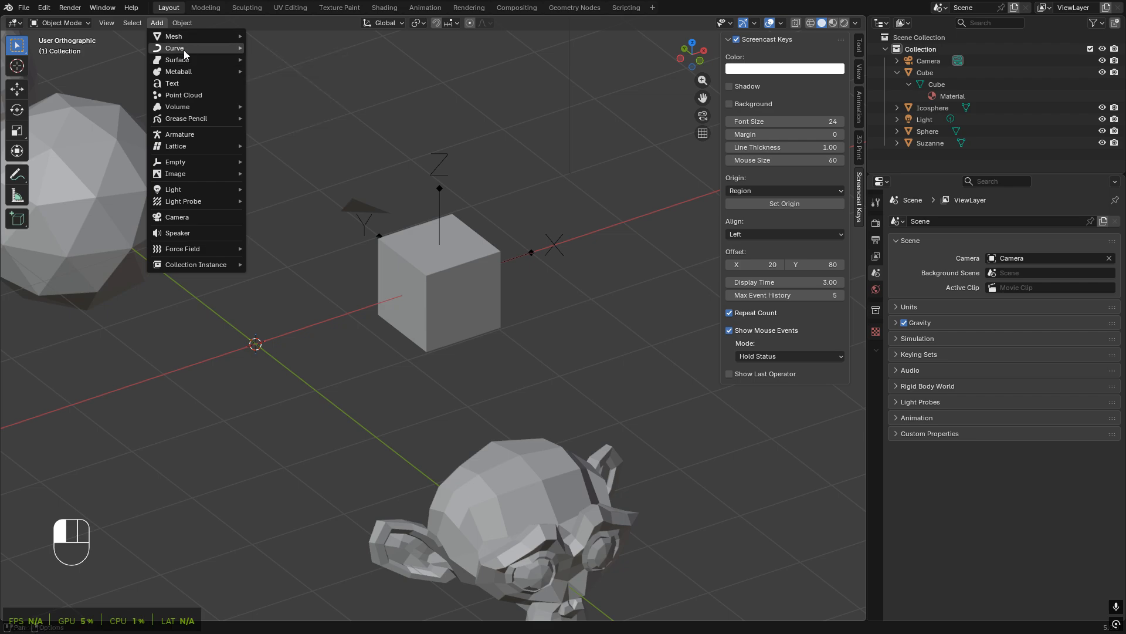
click(290, 59)
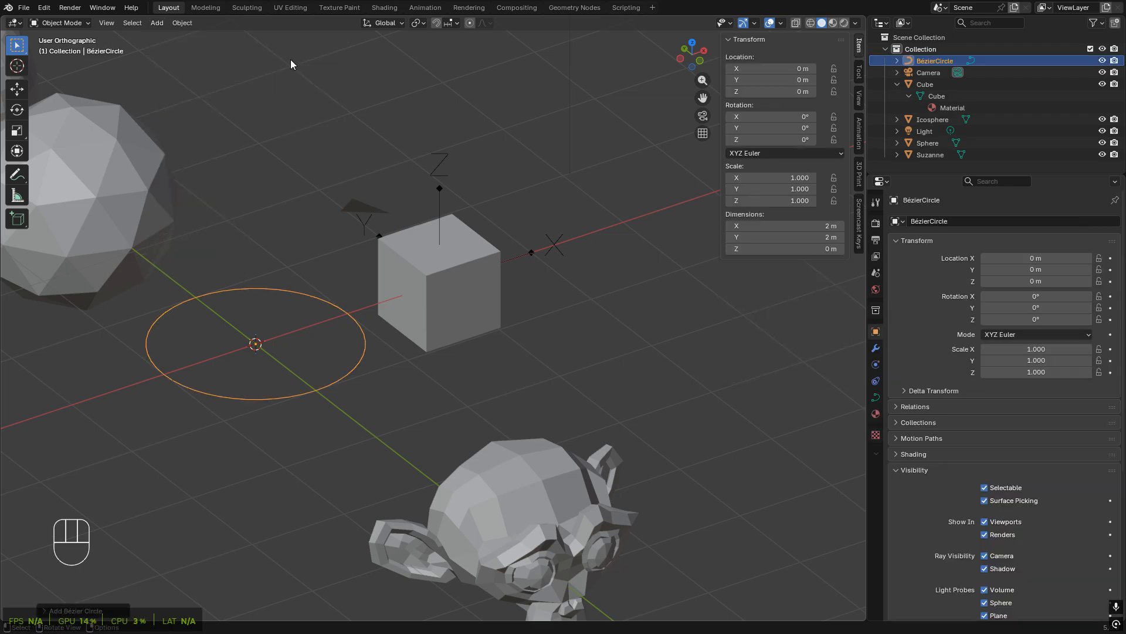
scroll(322, 386, down, 2)
shift+middle_drag(296, 377, 420, 412)
scroll(395, 393, up, 4)
- Compare the curve and mesh primitives on offer and add a mesh Circle at the origin
click(160, 23)
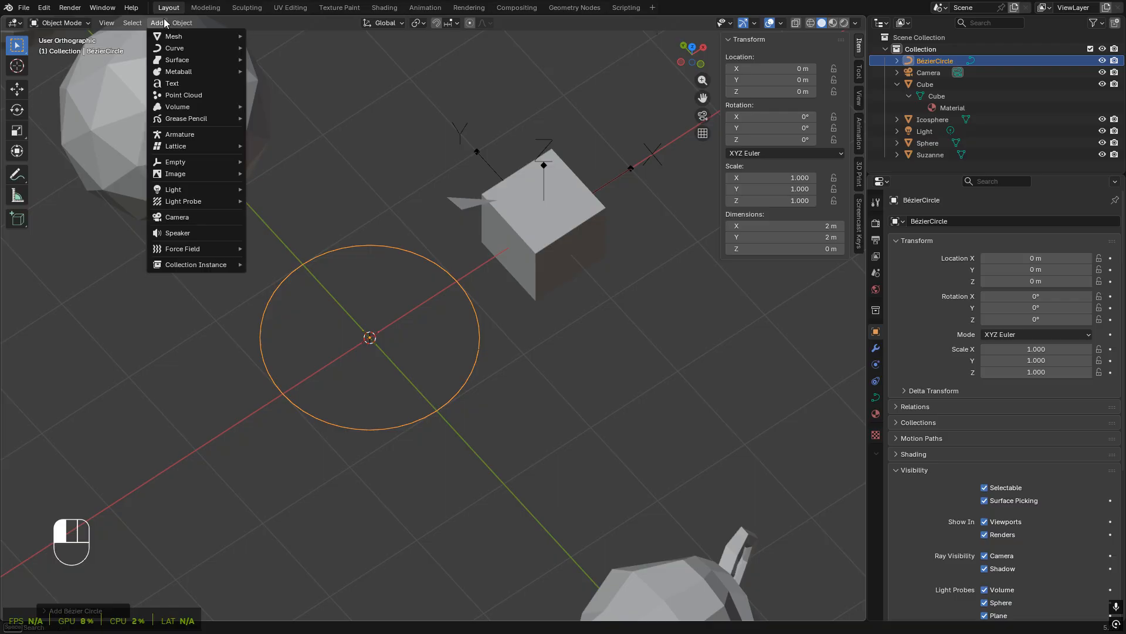
click(160, 23)
click(159, 23)
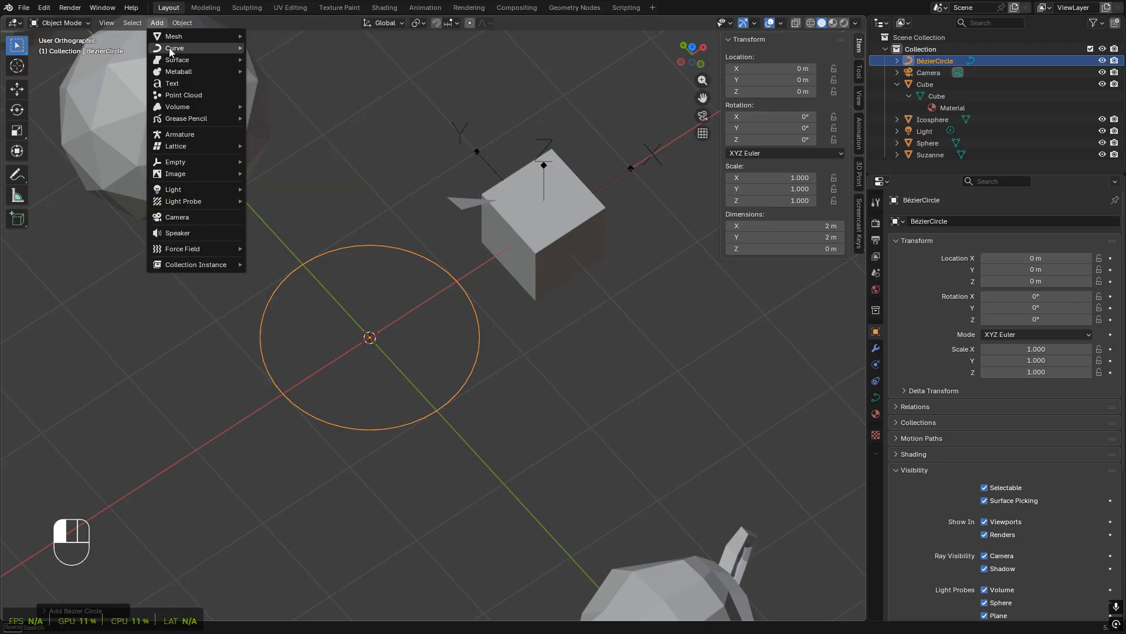
mouse_move(169, 48)
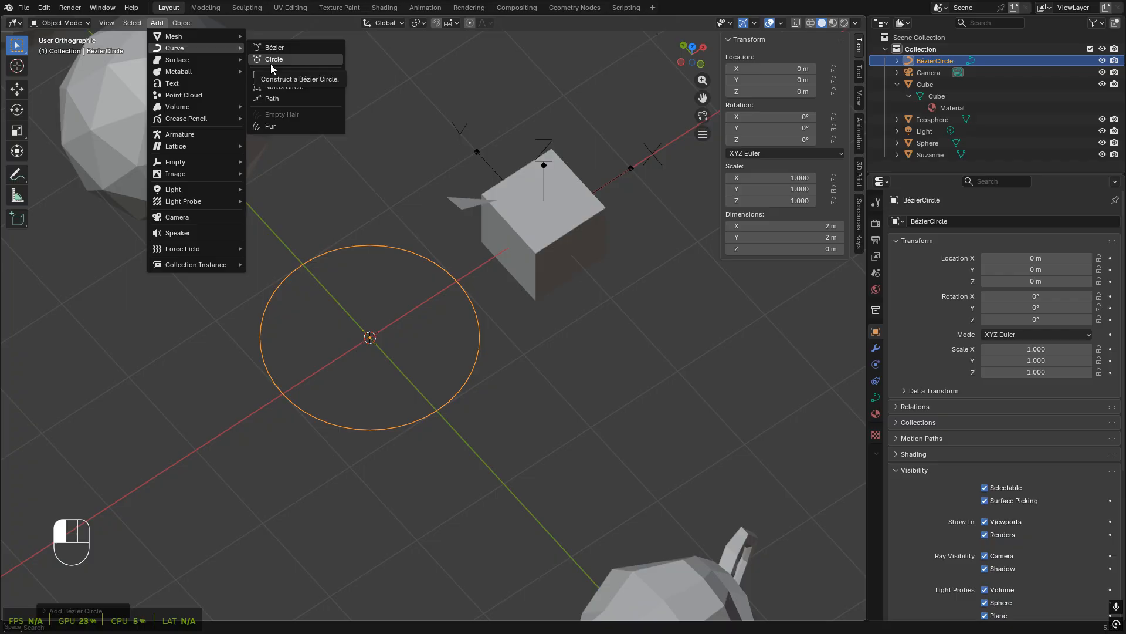
mouse_move(192, 32)
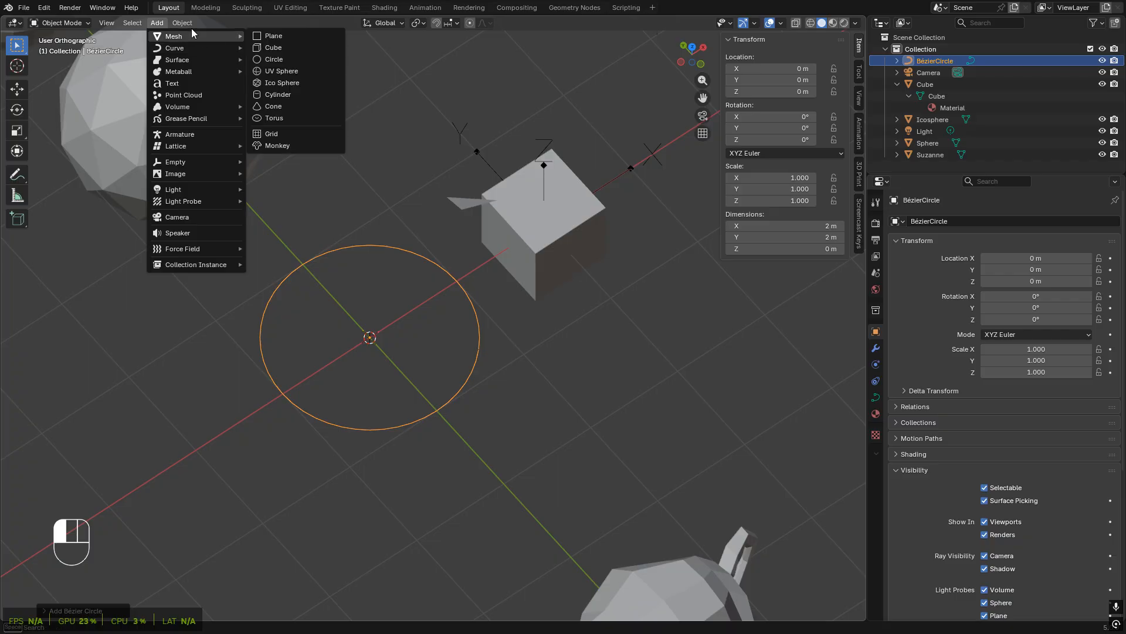
click(293, 60)
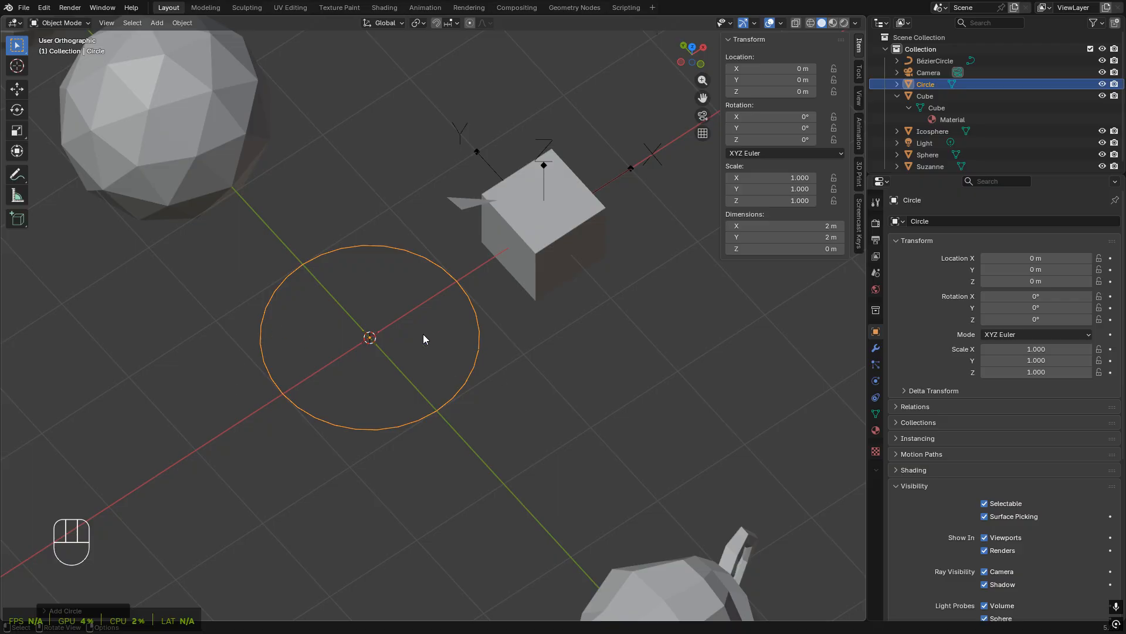
- Move the mesh circle about 2.13 m along the negative X axis, beside the Bézier circle, and deselect it
key(g)
key(y)
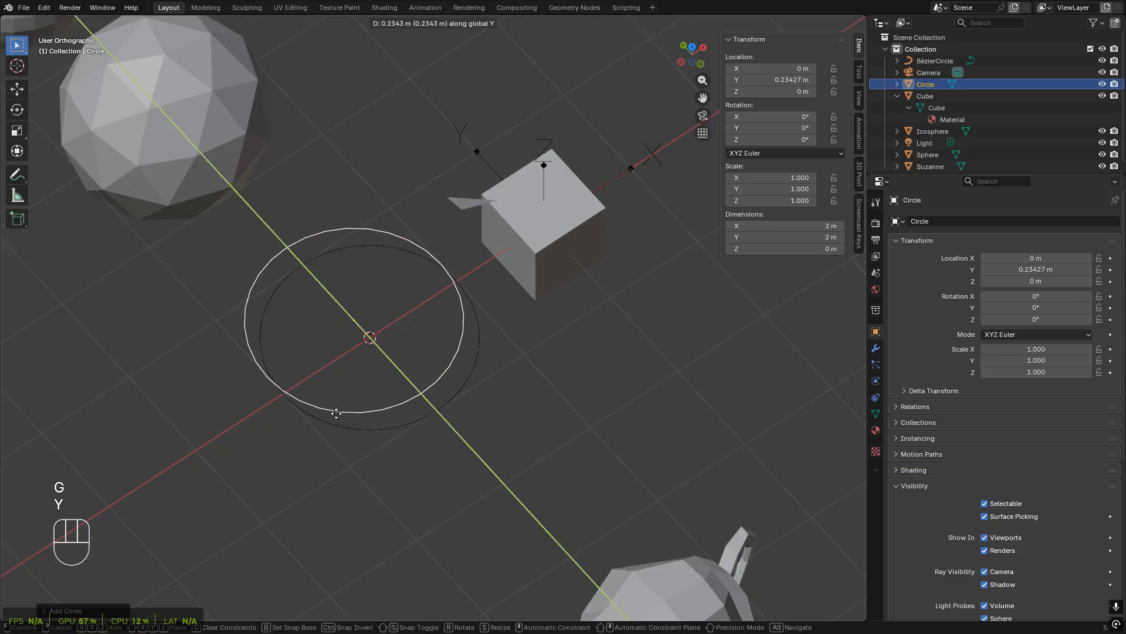
key(x)
click(287, 448)
scroll(411, 429, up, 2)
click(531, 408)
- Examine up close how smooth the outlines of the mesh circle and the Bézier circle are where they nearly meet
scroll(499, 363, up, 5)
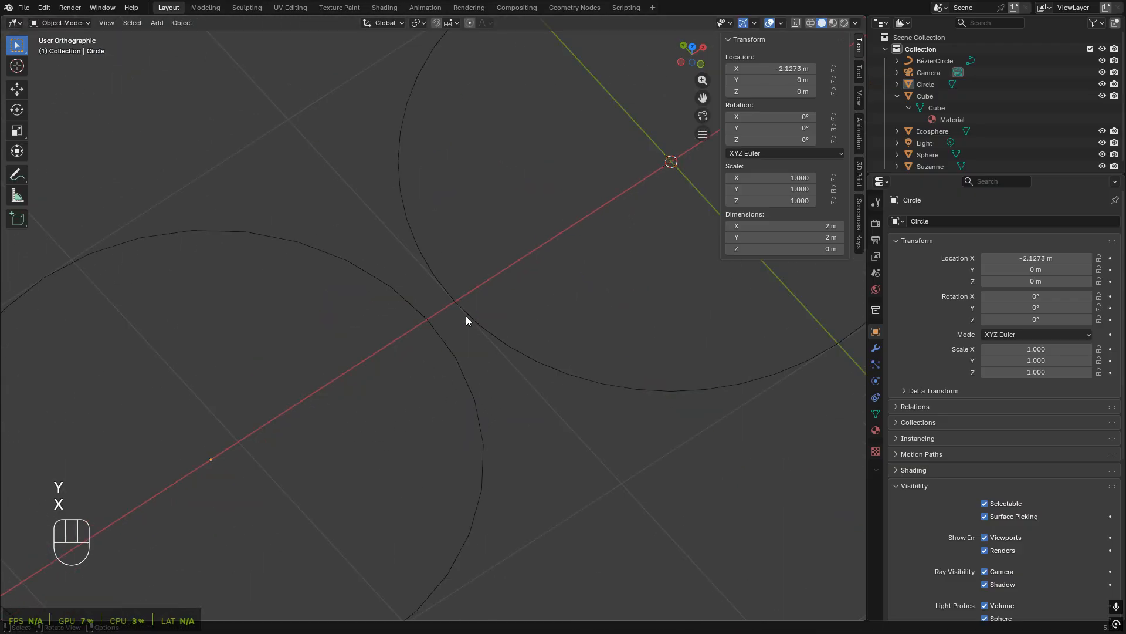
scroll(469, 319, down, 3)
scroll(521, 320, up, 8)
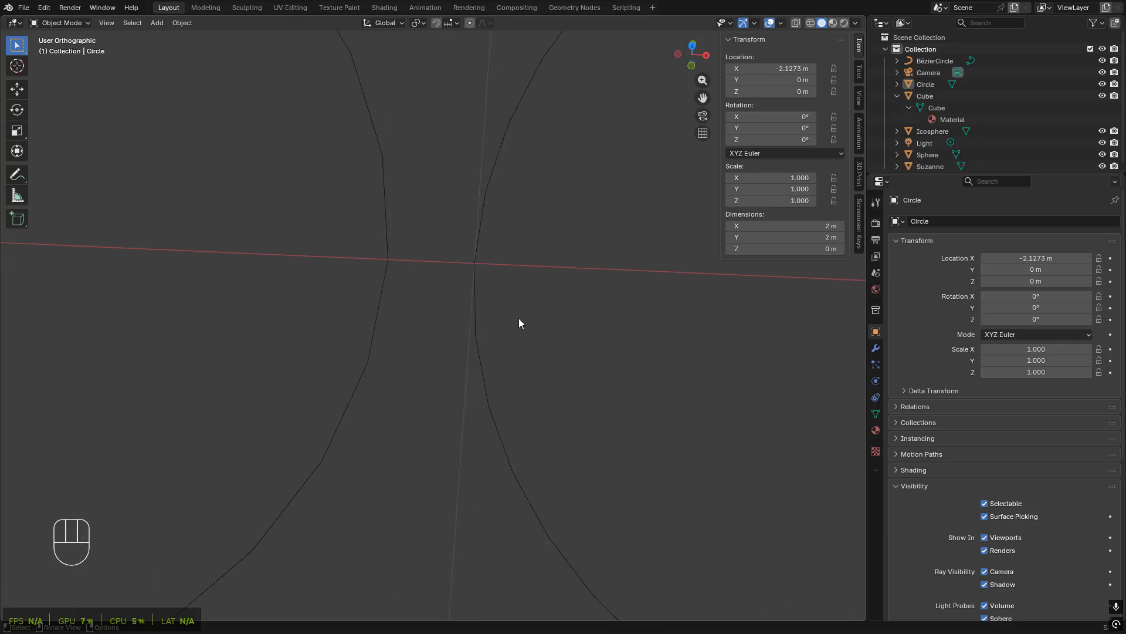
middle_drag(513, 373, 528, 365)
click(500, 350)
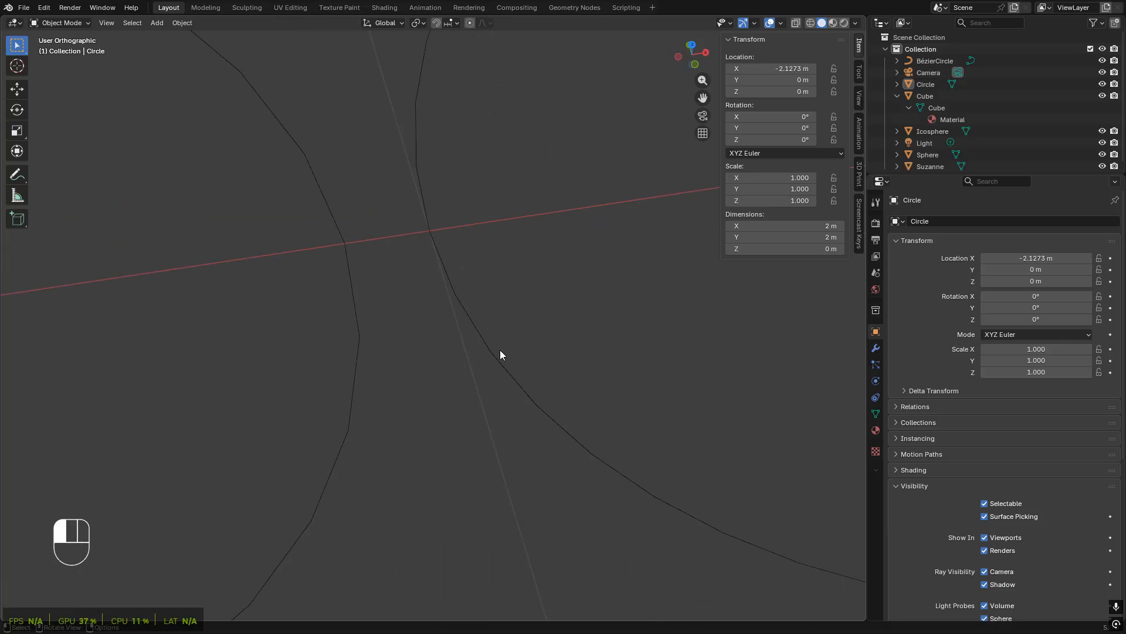
click(338, 306)
scroll(411, 250, down, 4)
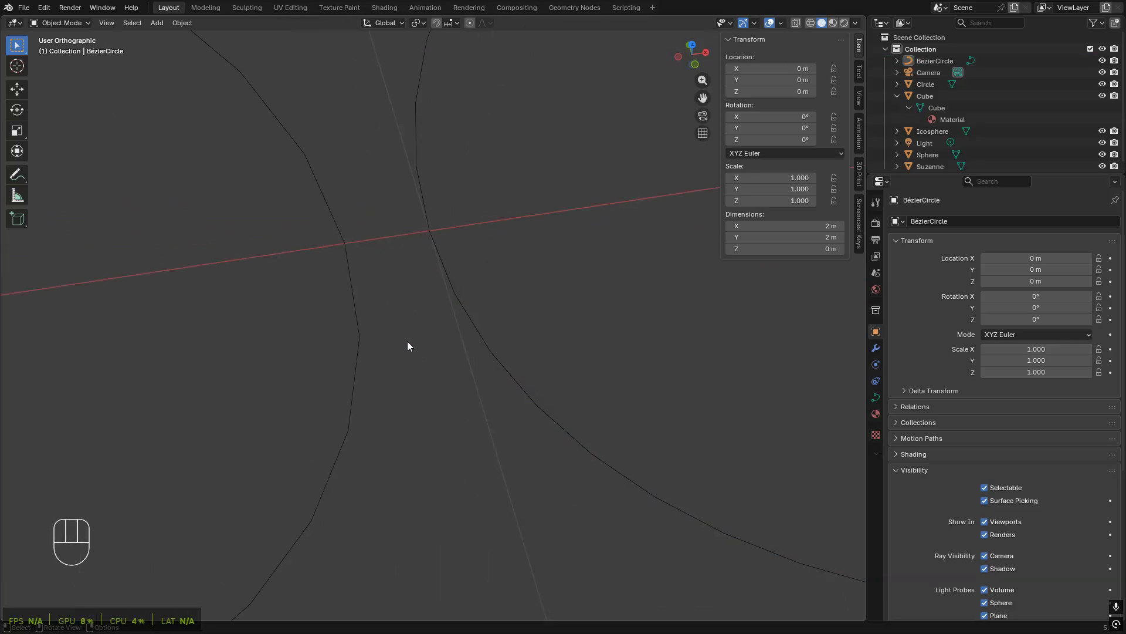
scroll(434, 369, up, 2)
click(307, 172)
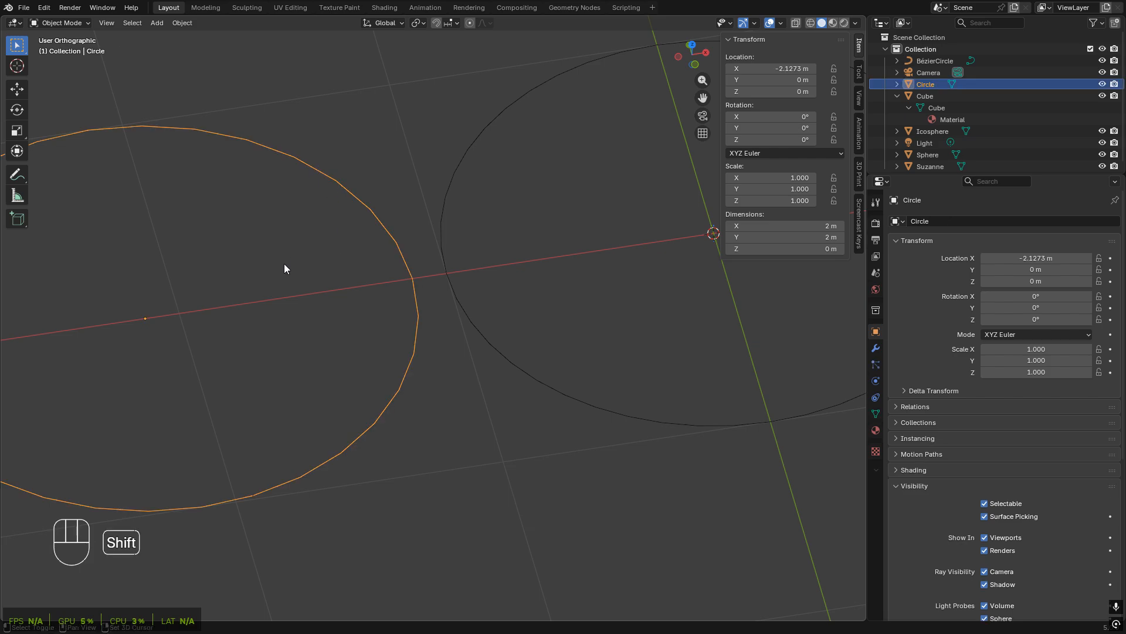
scroll(352, 281, down, 3)
- Reveal the mesh circle's data in the Outliner and inspect its vertices in Edit Mode, returning to Object Mode
click(895, 85)
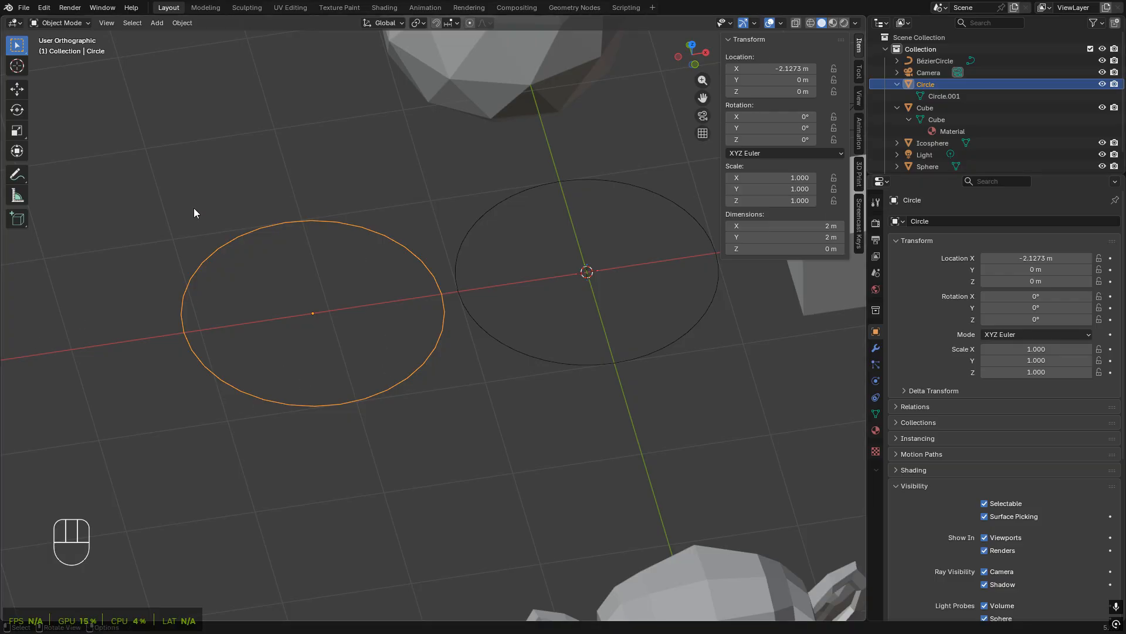
click(940, 96)
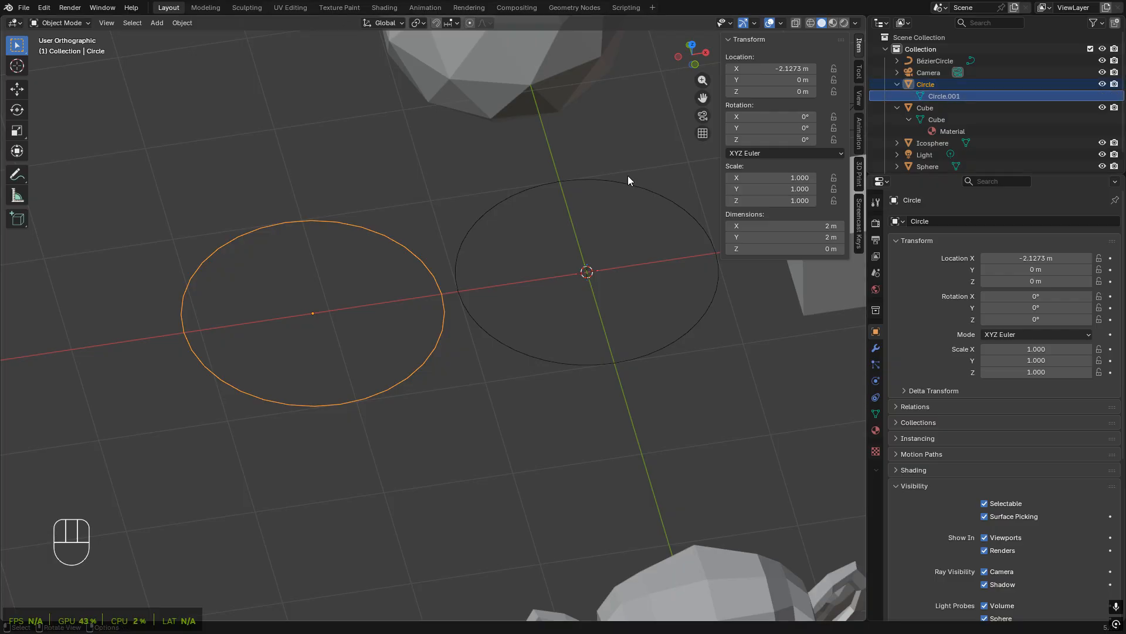
key(Tab)
shift+middle_drag(247, 305, 286, 320)
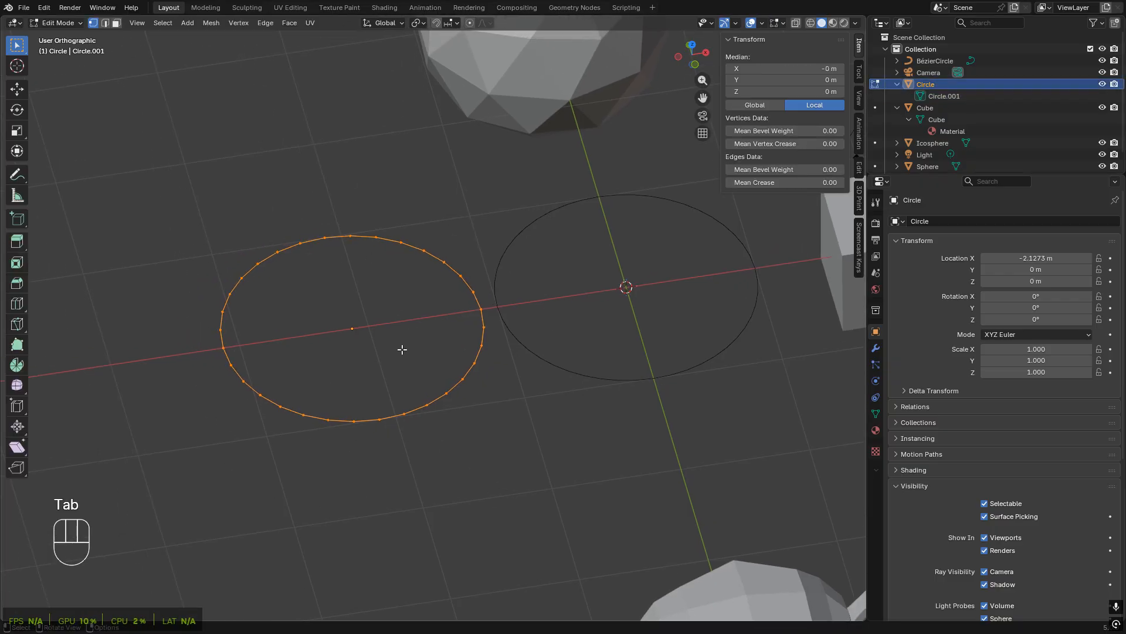
click(430, 286)
middle_drag(431, 286, 538, 206)
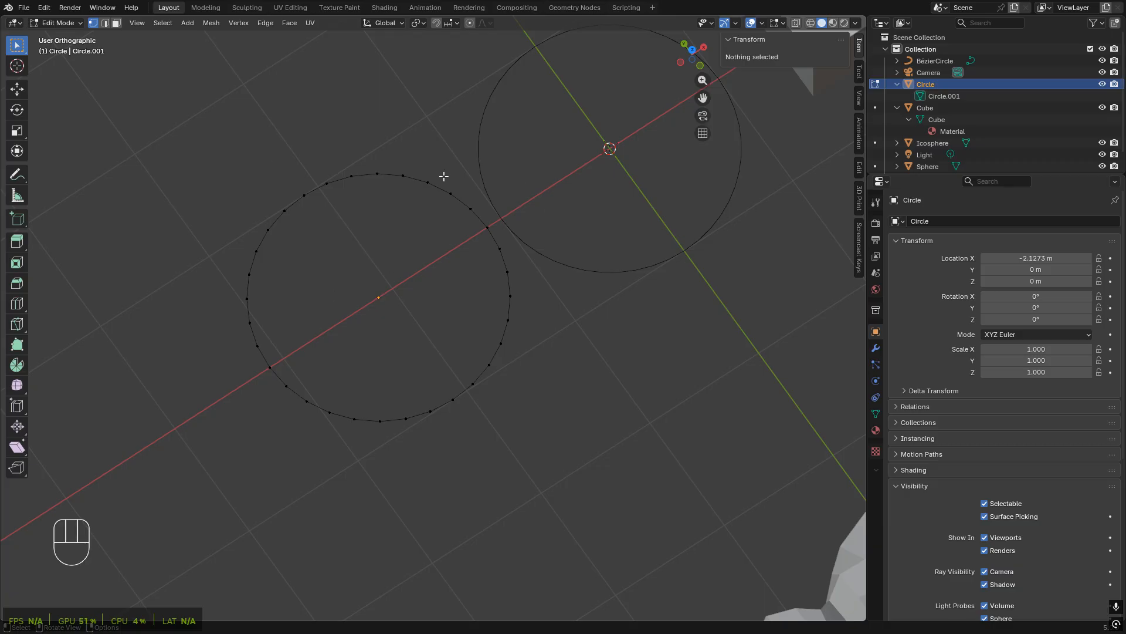
click(378, 174)
shift+middle_drag(623, 197, 540, 289)
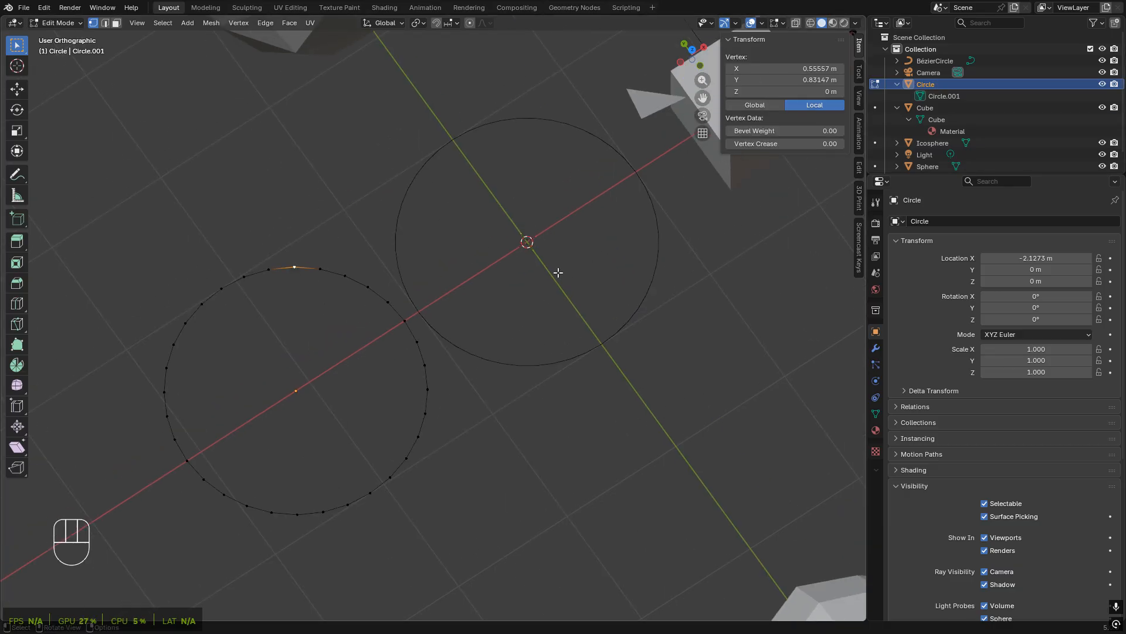
middle_drag(471, 419, 558, 394)
click(558, 395)
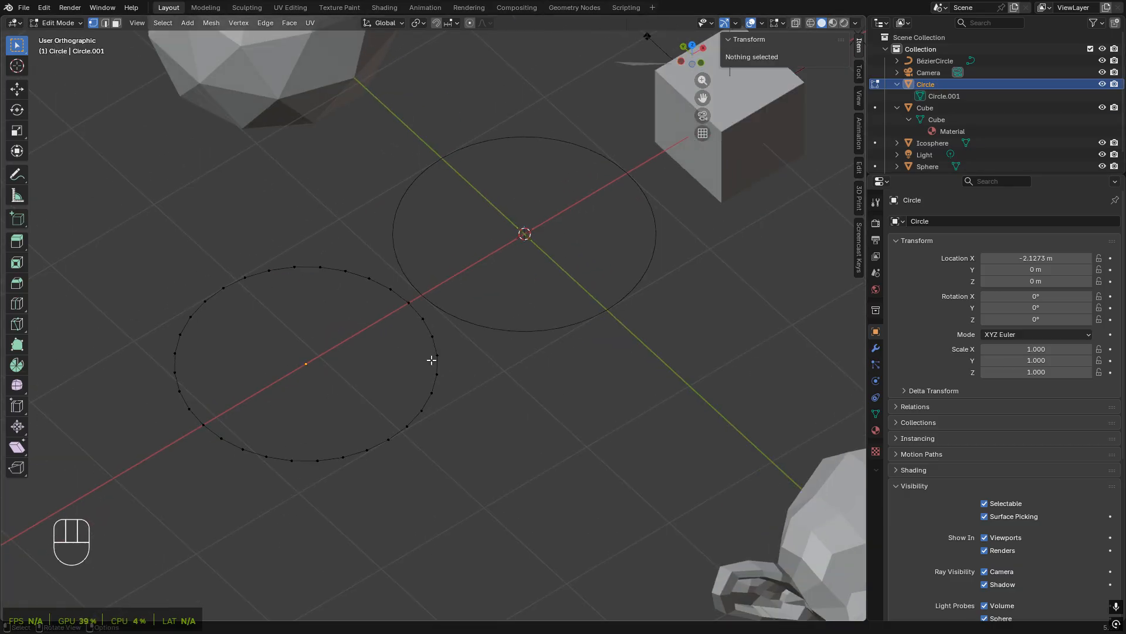
key(Tab)
- Open the Bézier circle in Edit Mode and select its control point on the positive Y axis
click(529, 301)
shift+middle_drag(529, 305, 448, 355)
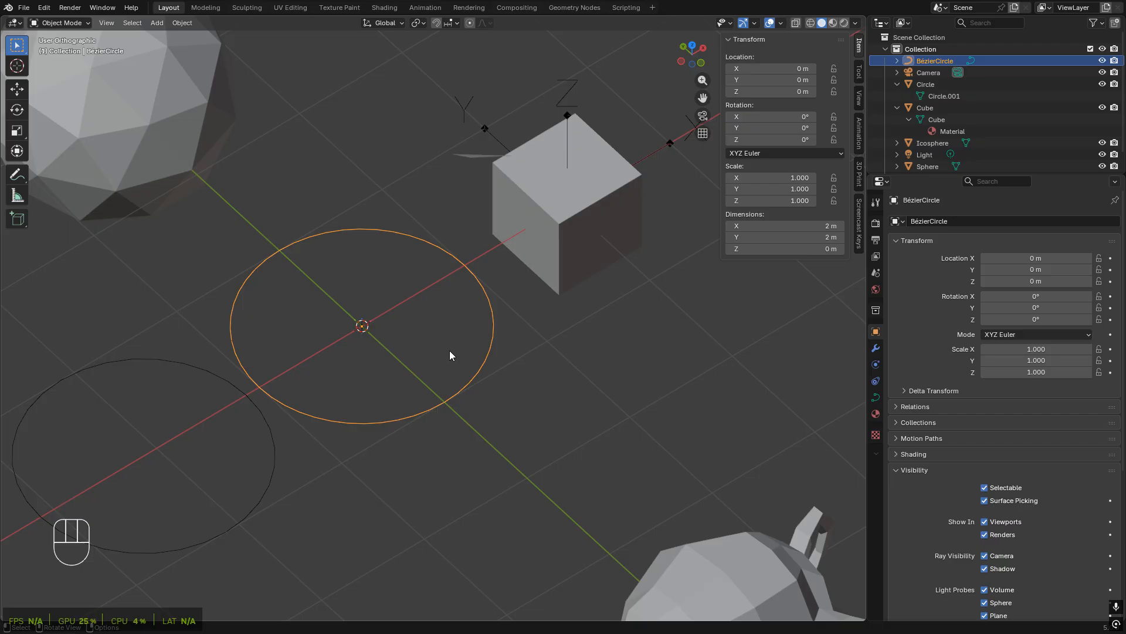
key(Tab)
shift+middle_drag(370, 297, 395, 297)
scroll(372, 282, up, 3)
click(352, 267)
scroll(411, 271, down, 3)
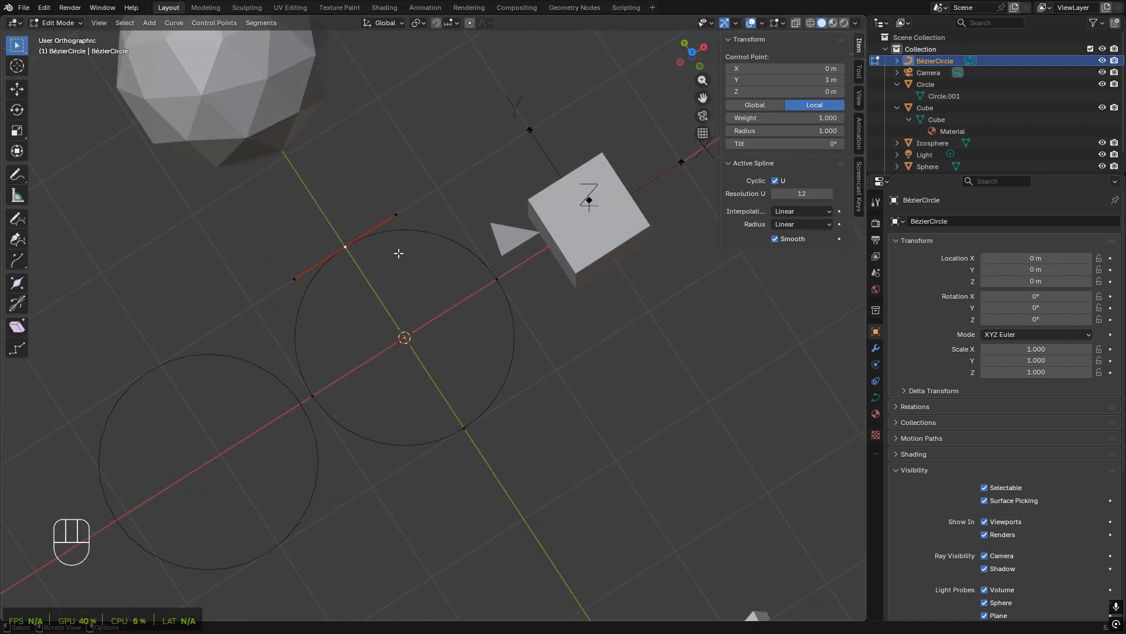
- Try to bend the Bézier circle by moving the Y-axis control point's handle, undo the move and leave Edit Mode
click(410, 214)
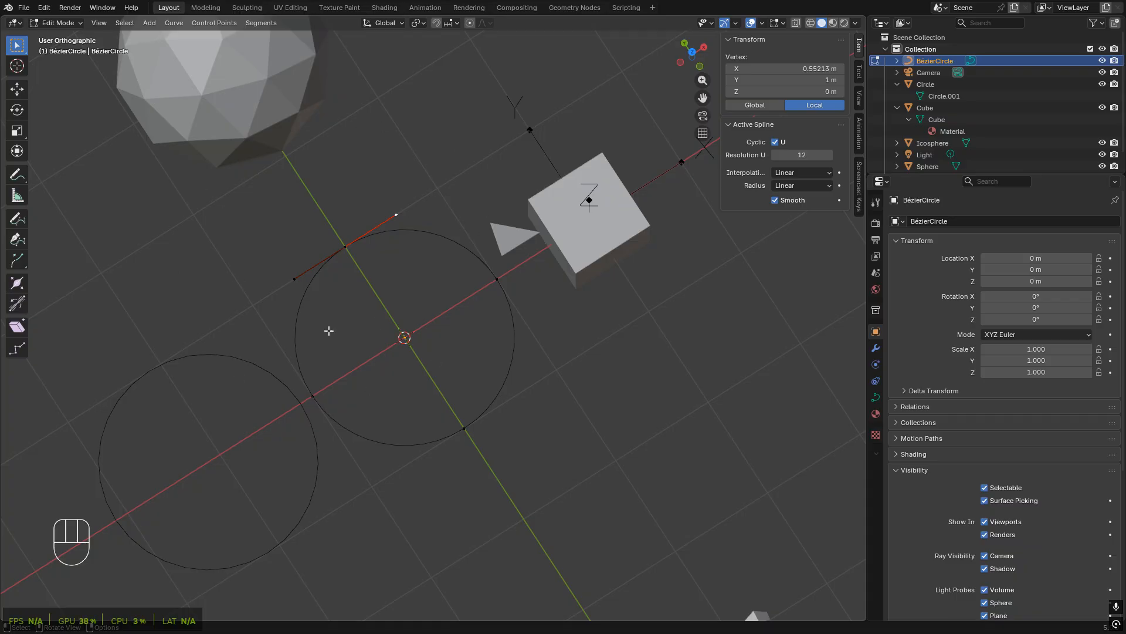
scroll(407, 217, up, 1)
scroll(408, 217, up, 3)
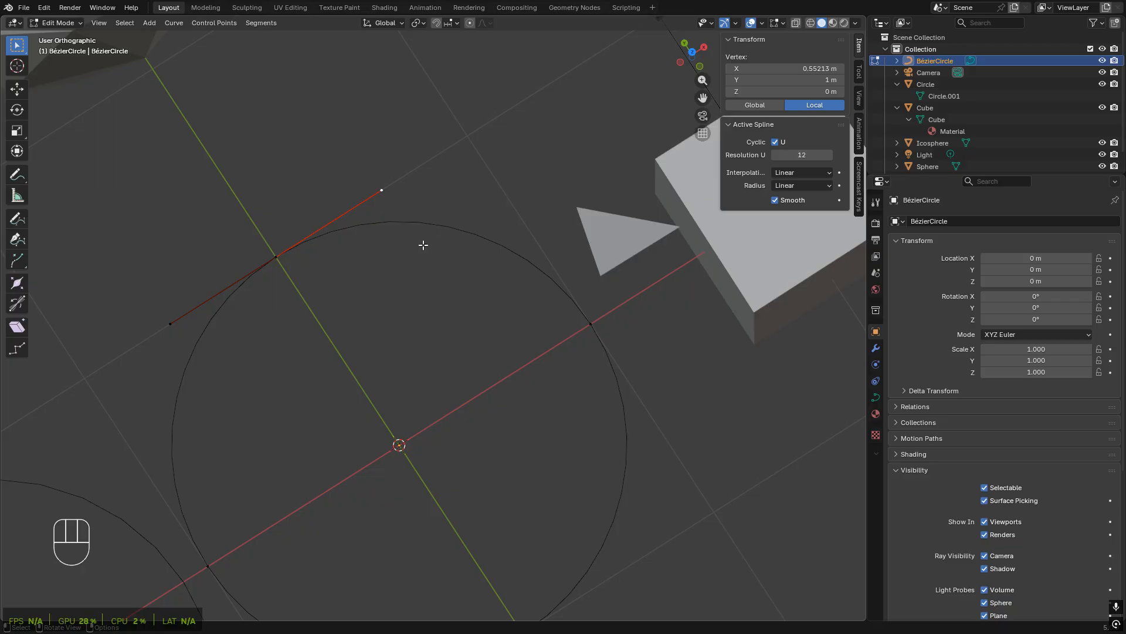
key(g)
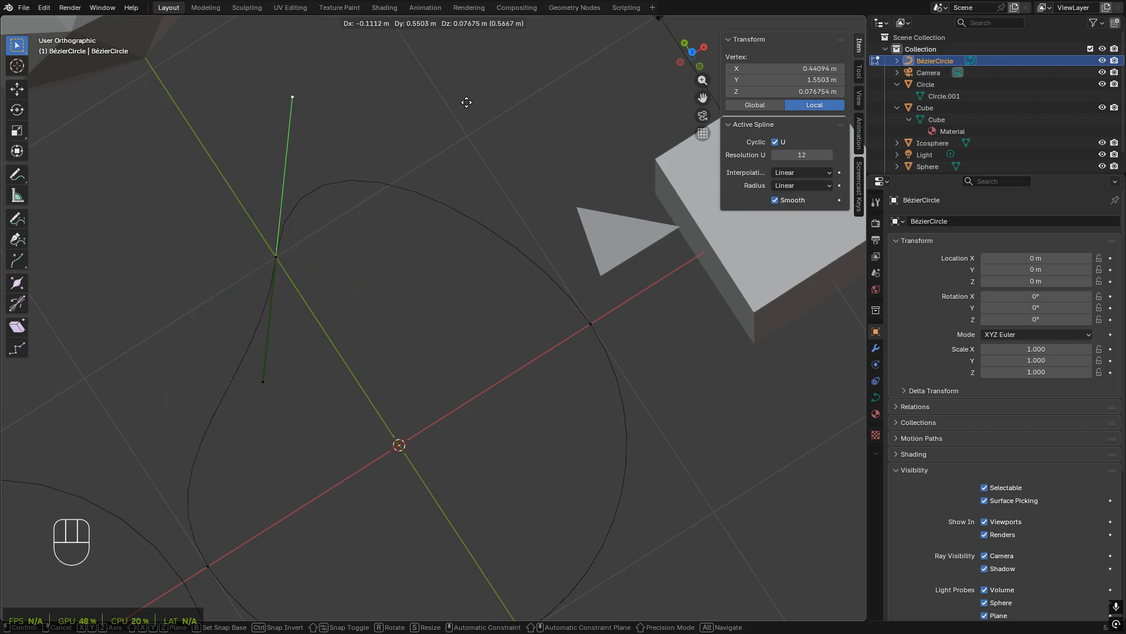
click(445, 102)
middle_drag(410, 264, 350, 311)
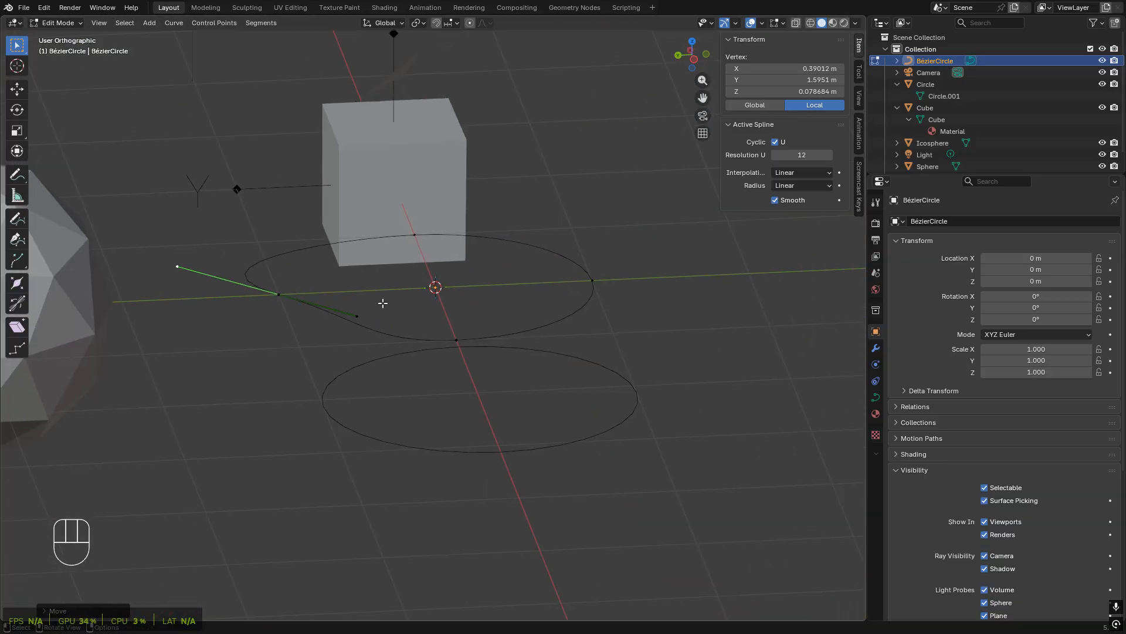
key(ctrl+z)
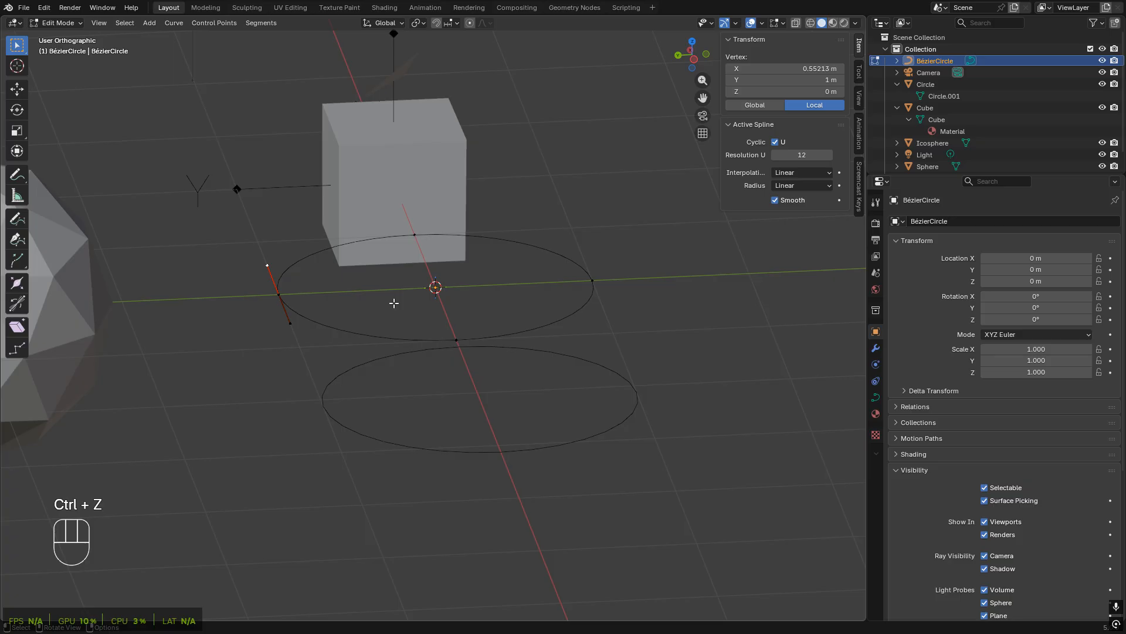
key(Tab)
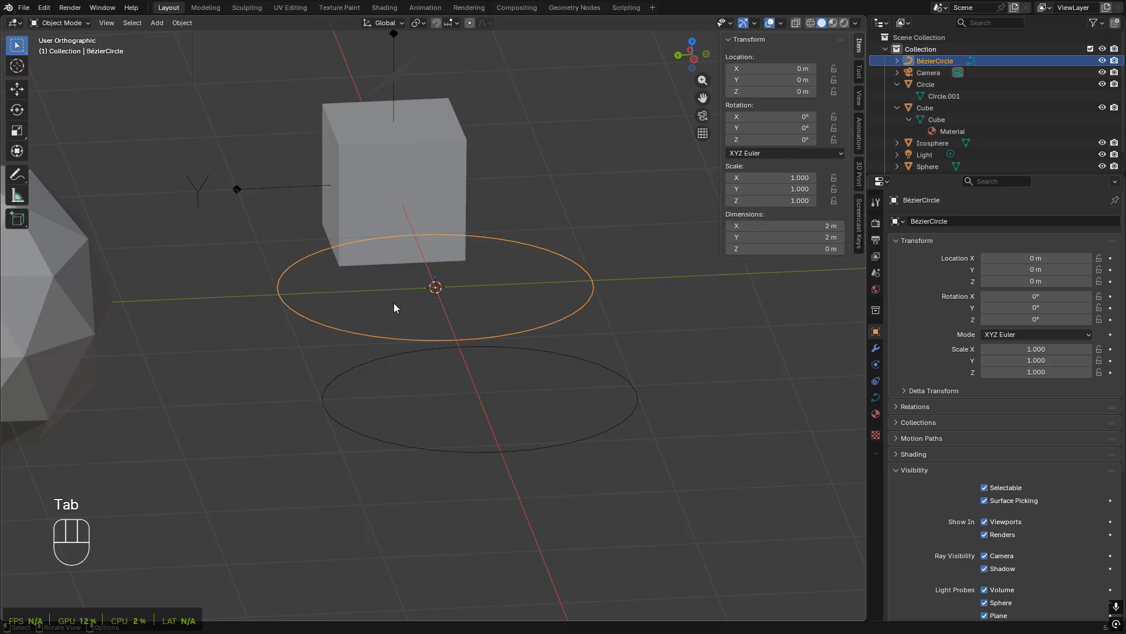
- Compare the mesh circle's vertices with the Bézier circle's control points by viewing each object in Edit Mode
middle_drag(621, 329, 576, 378)
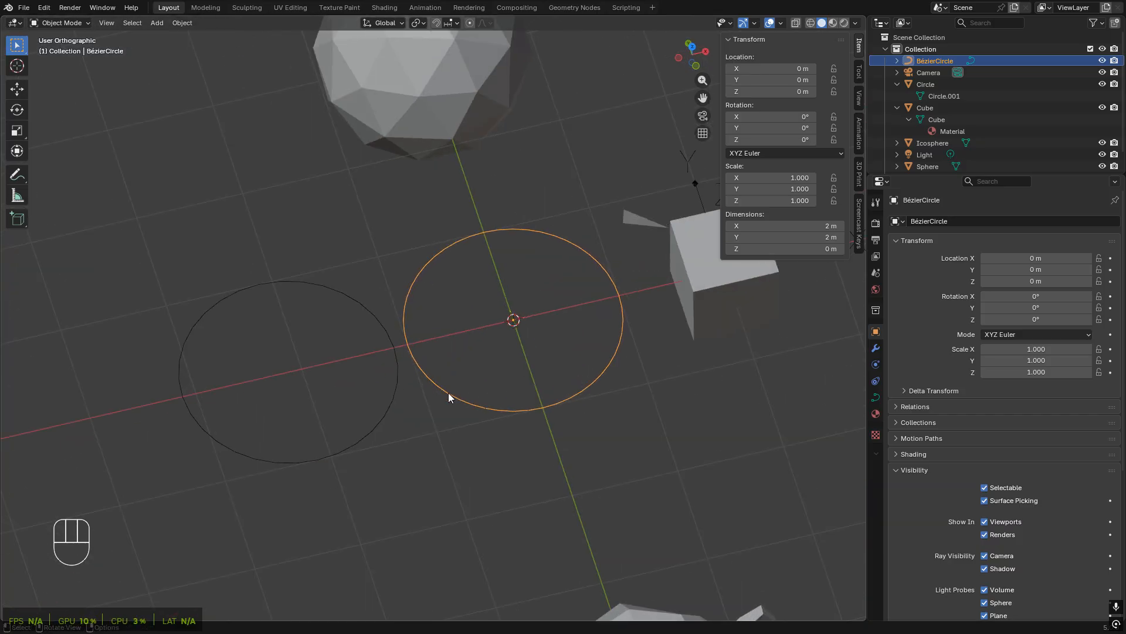
click(395, 406)
key(Tab)
shift+middle_drag(448, 301, 515, 269)
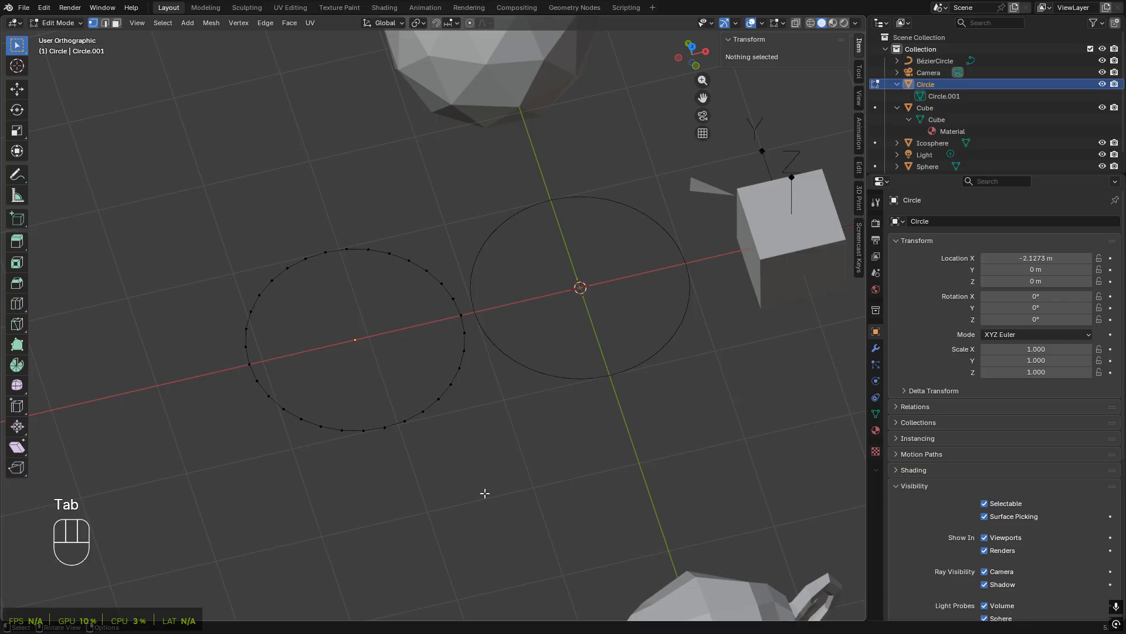
key(Tab)
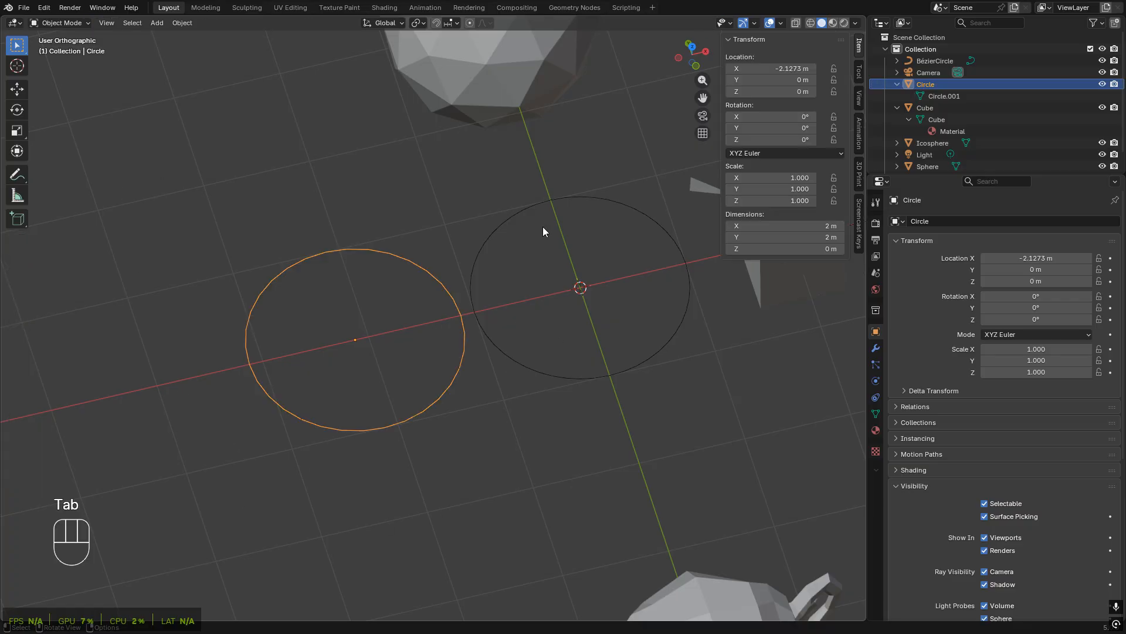
click(564, 351)
mouse_move(565, 351)
middle_down()
mouse_move(454, 406)
mouse_move(569, 357)
middle_up()
click(455, 409)
key(Tab)
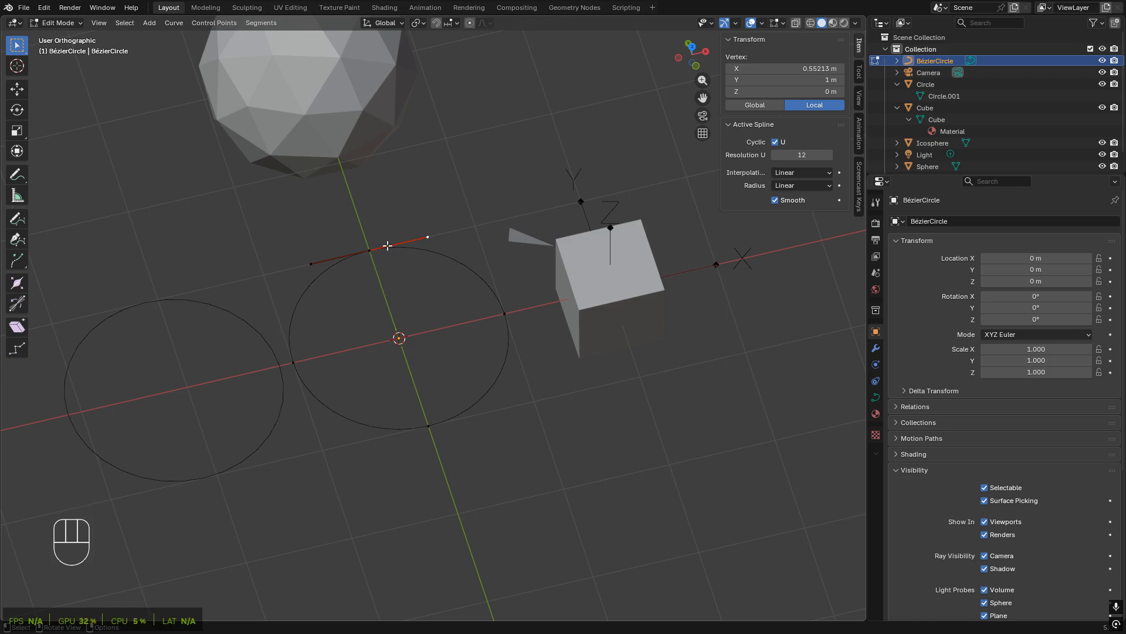
key(Tab)
- Revisit the mesh circle and the Bézier circle in Edit Mode, finishing in Object Mode with the Bézier circle selected
click(272, 352)
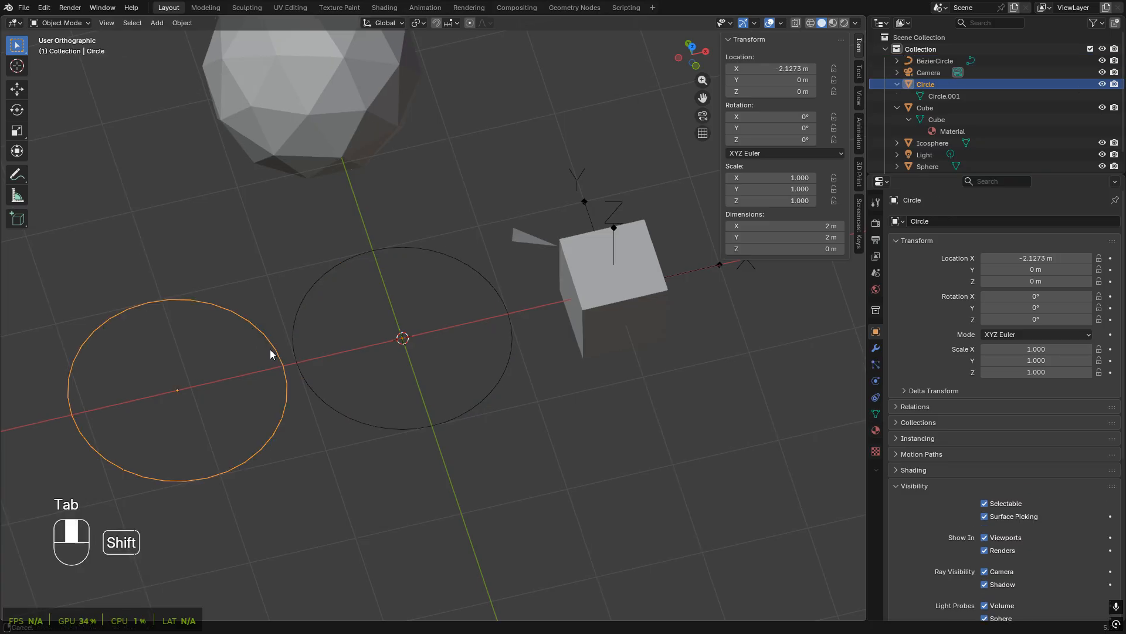
shift+middle_drag(272, 352, 372, 359)
key(Tab)
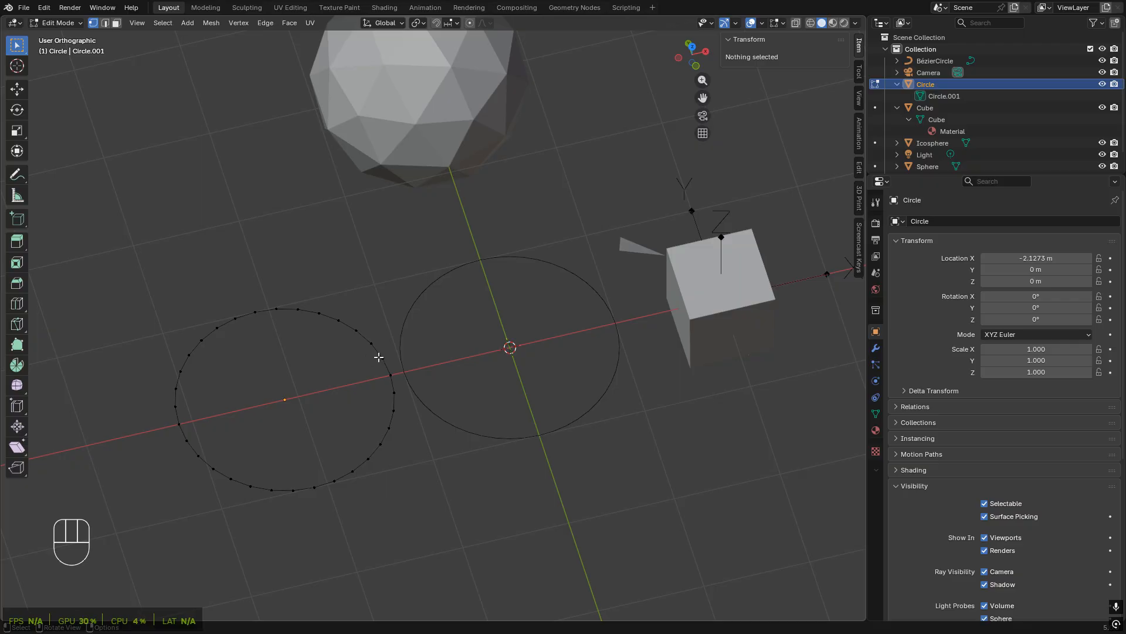
key(Tab)
click(429, 310)
shift+middle_drag(553, 315, 482, 349)
key(Tab)
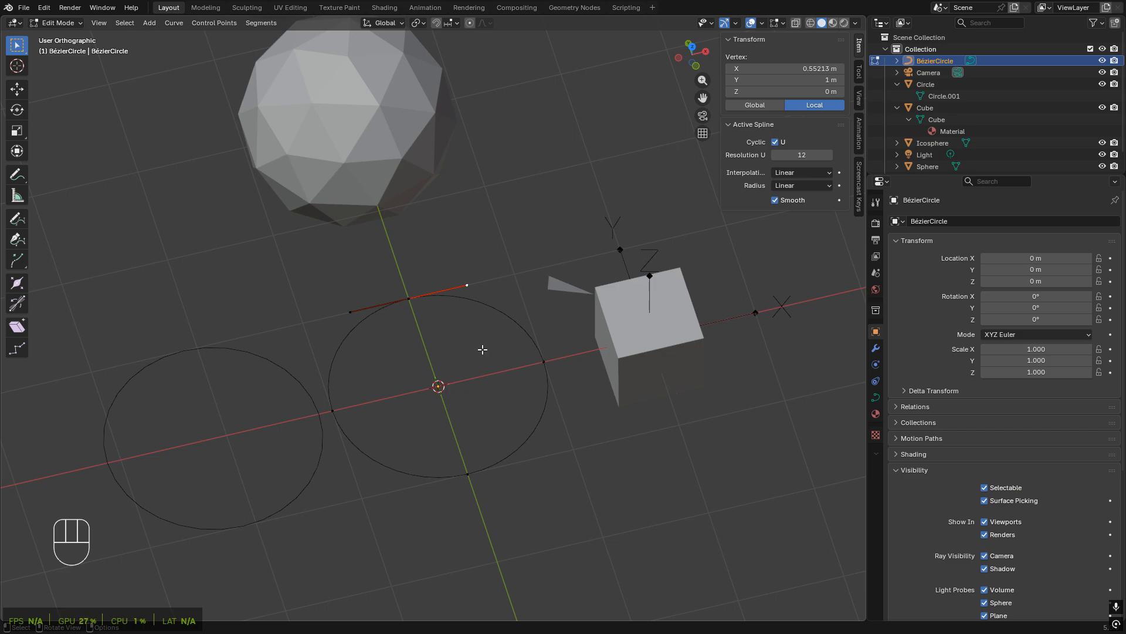
key(Tab)
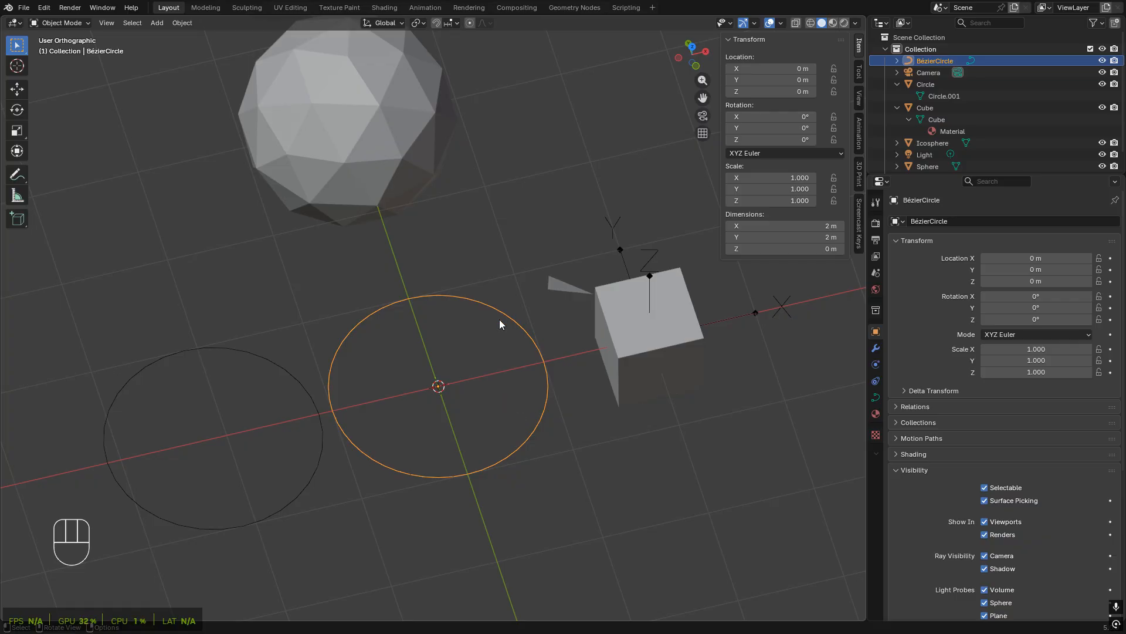
- Open the Bézier circle in Edit Mode and scale its positive Y-axis control point's handles by about 1.92
key(Tab)
shift+middle_drag(535, 371, 475, 421)
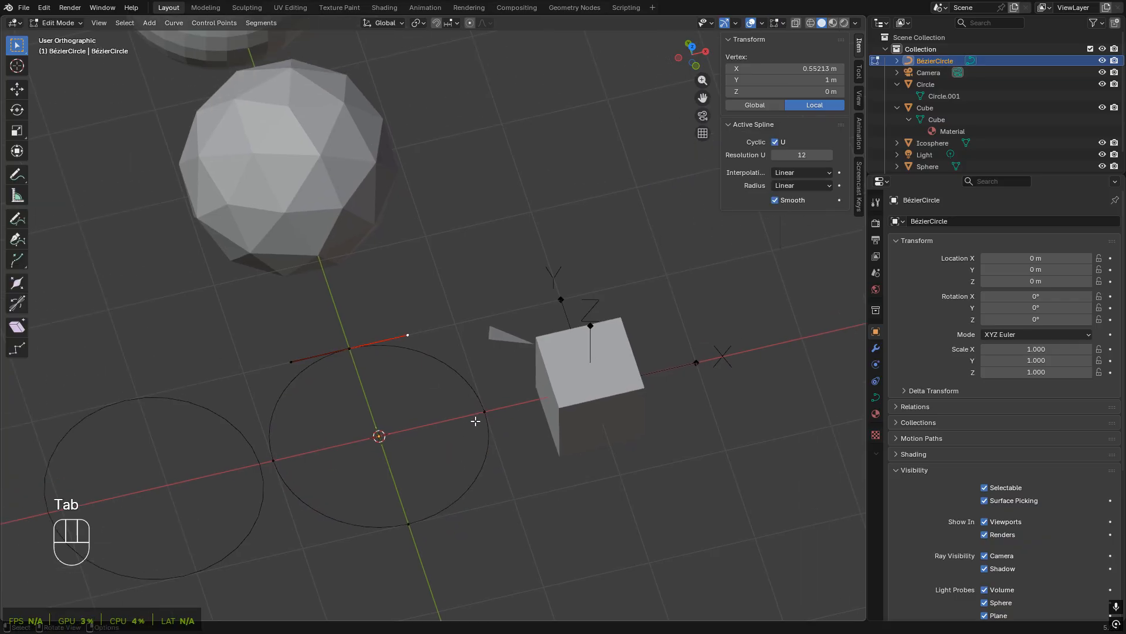
click(350, 348)
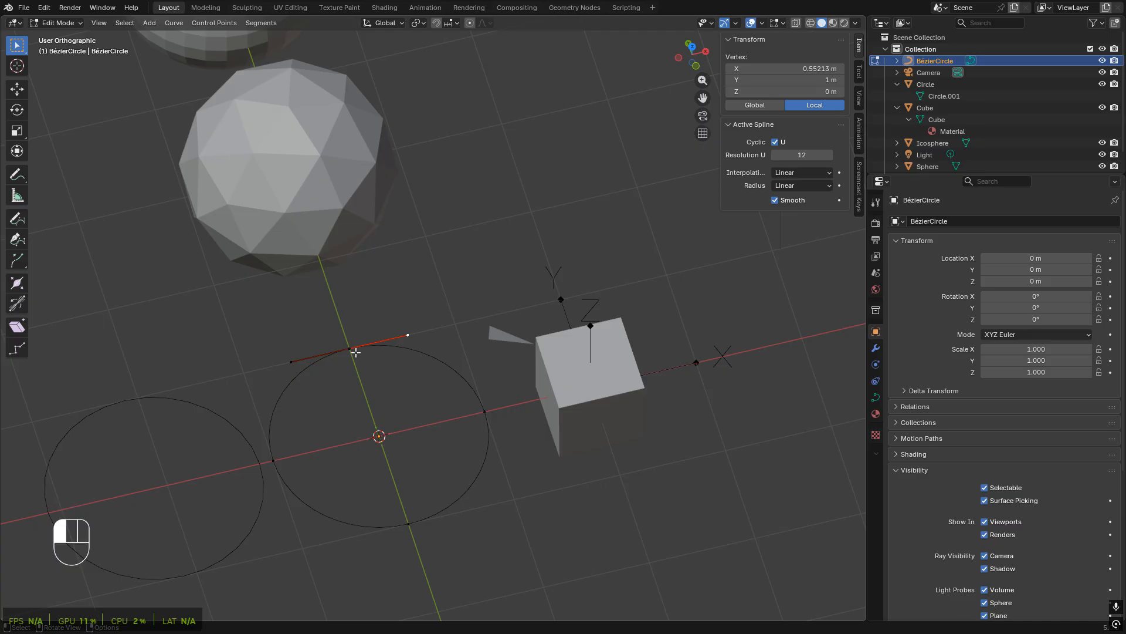
key(s)
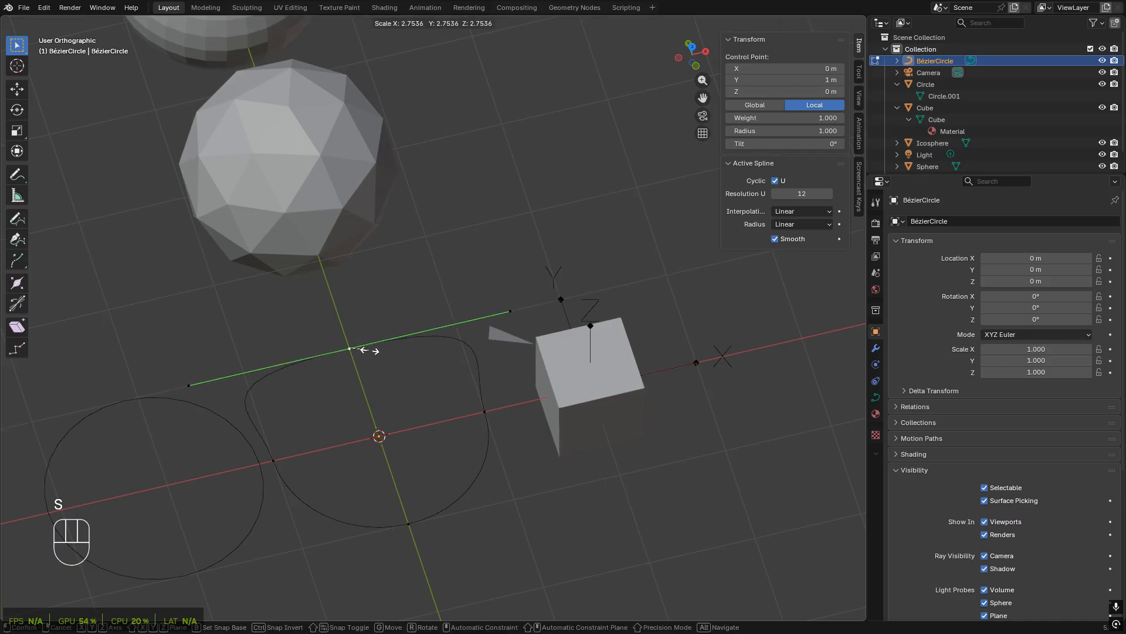
key(shift)
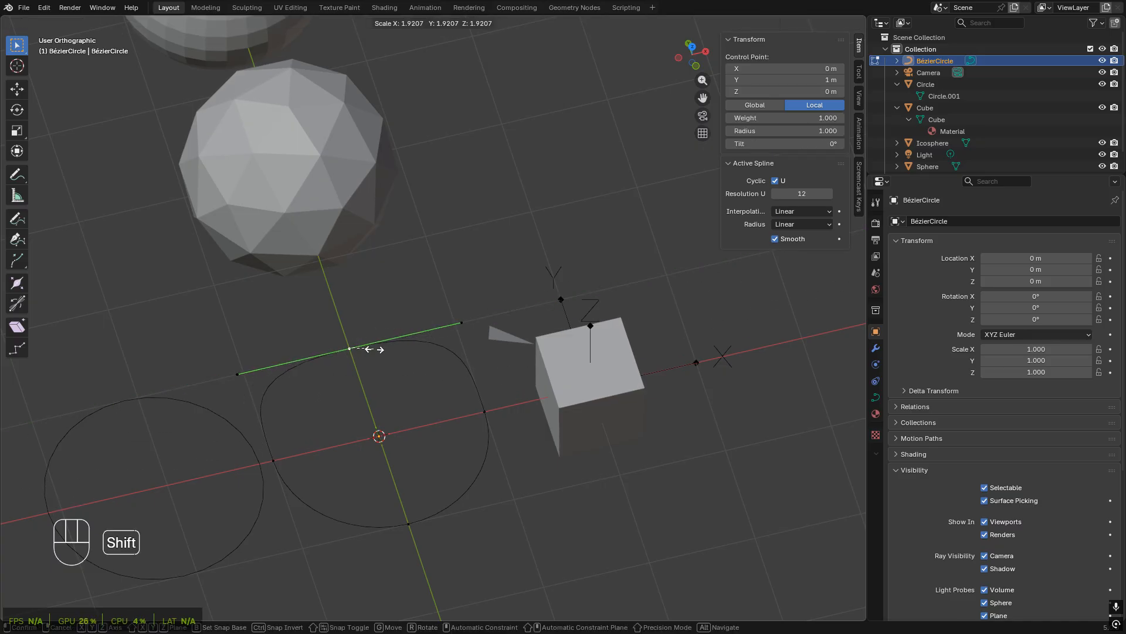
click(376, 349)
shift+middle_drag(359, 440, 404, 378)
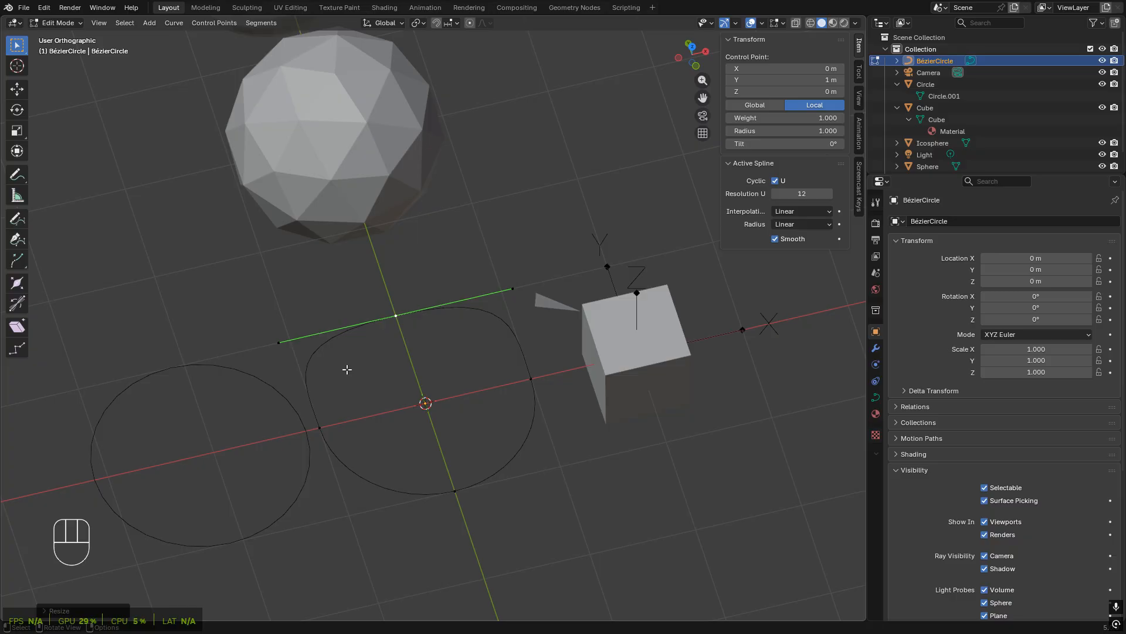
scroll(439, 344, up, 3)
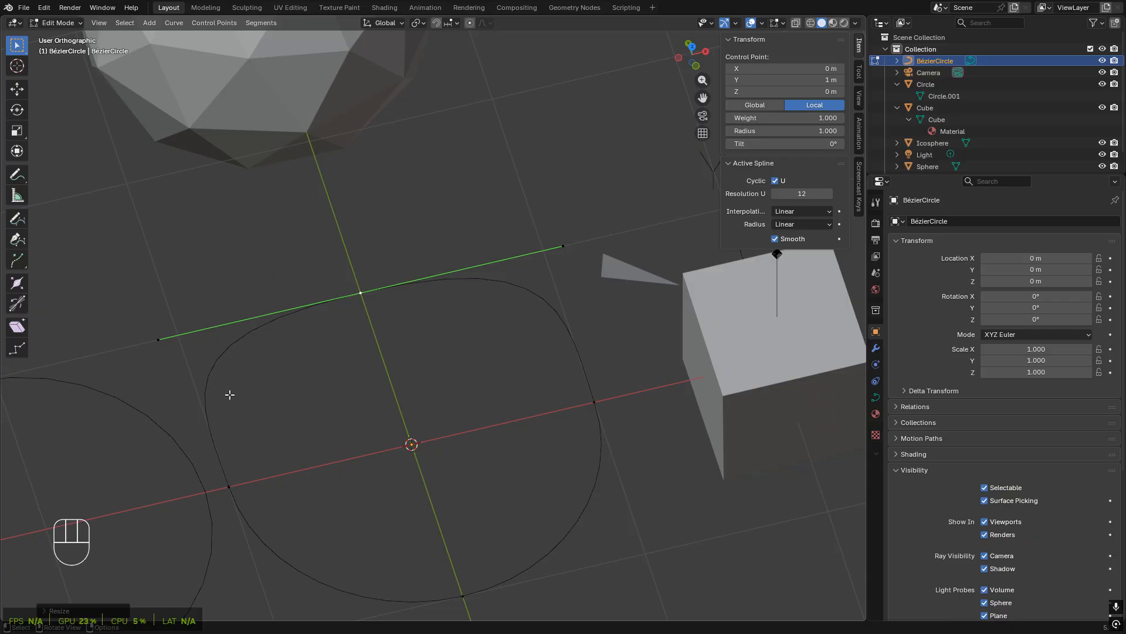
- Try scaling the handles of the Bézier circle's positive Y-axis control point once more
key(s)
key(s)
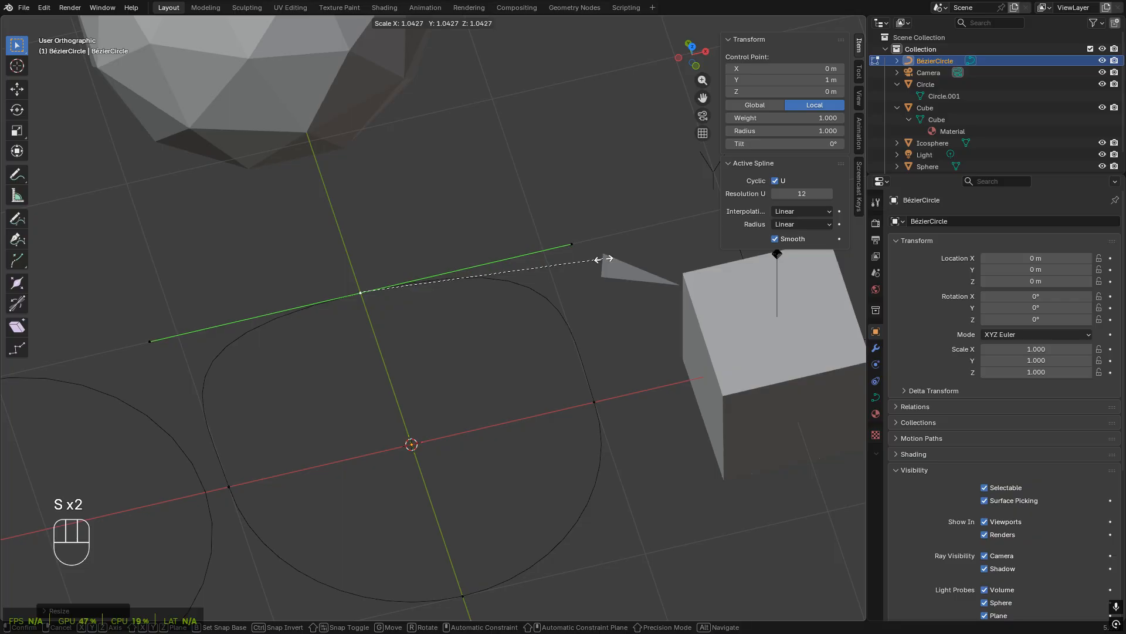
key(Escape)
- Switch from the Bézier circle to the mesh circle in Edit Mode and select a single edge beside its positive Y-axis vertex
shift+middle_drag(76, 424, 336, 304)
click(338, 273)
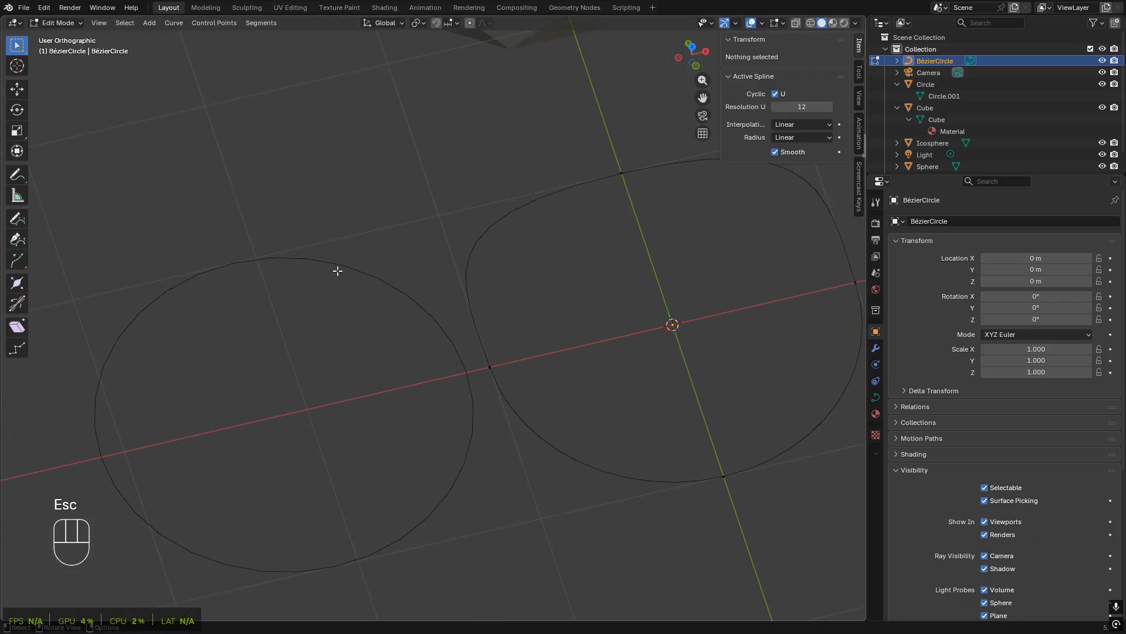
key(Tab)
click(261, 269)
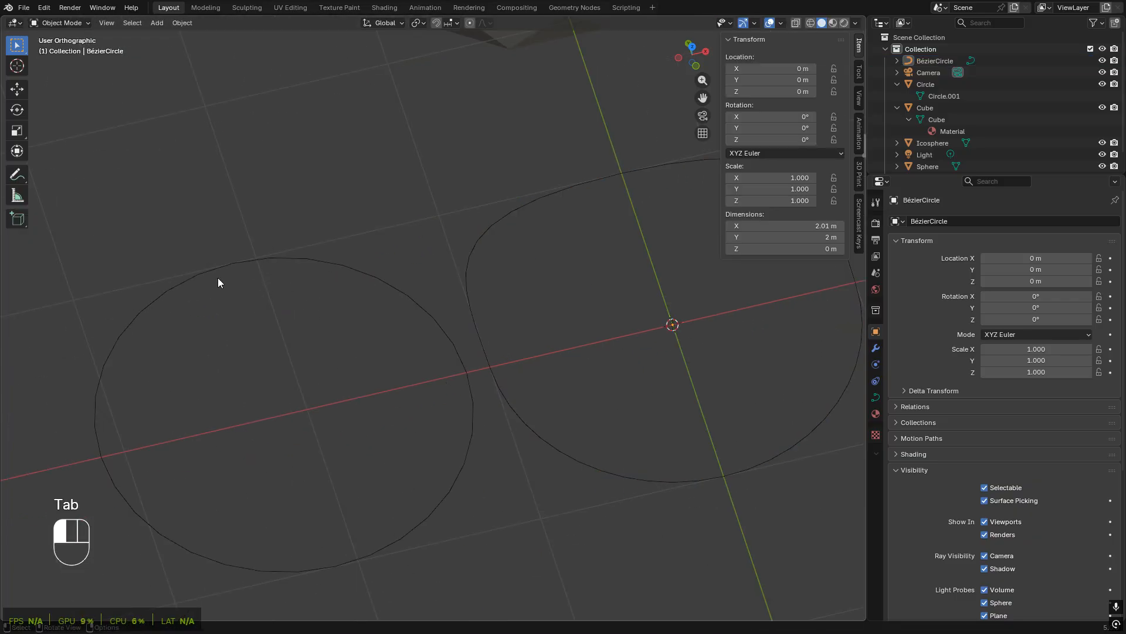
shift+click(218, 282)
key(Tab)
shift+middle_drag(253, 297, 362, 428)
key(2)
click(323, 330)
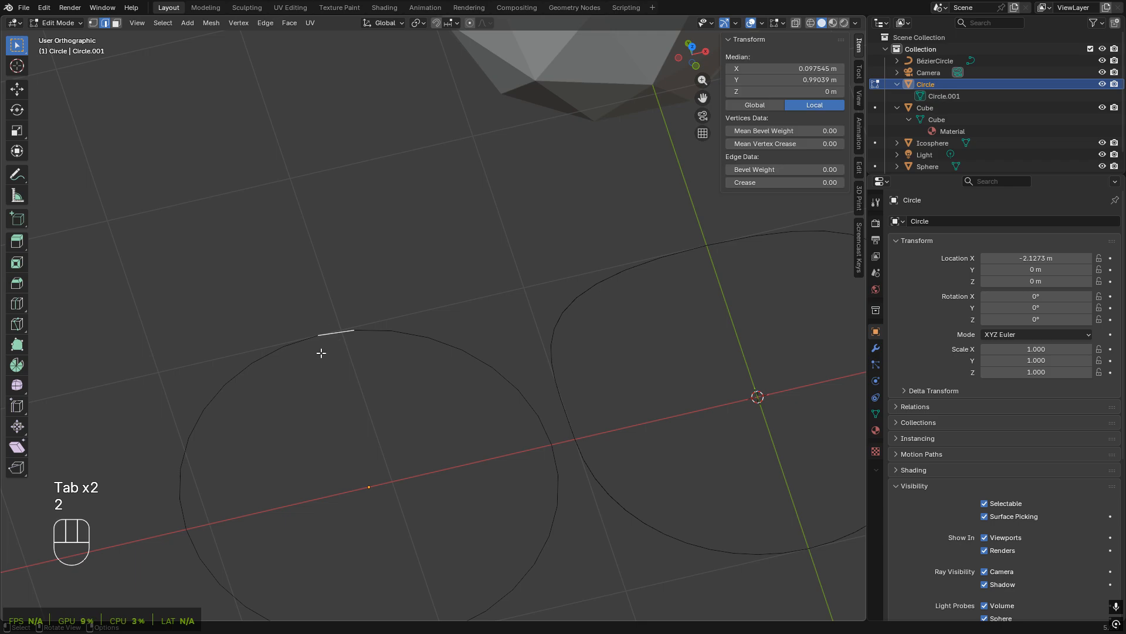
- In vertex selection mode, try scaling and moving the mesh circle's single vertex on its positive Y side
key(1)
shift+middle_drag(425, 394, 378, 356)
key(s)
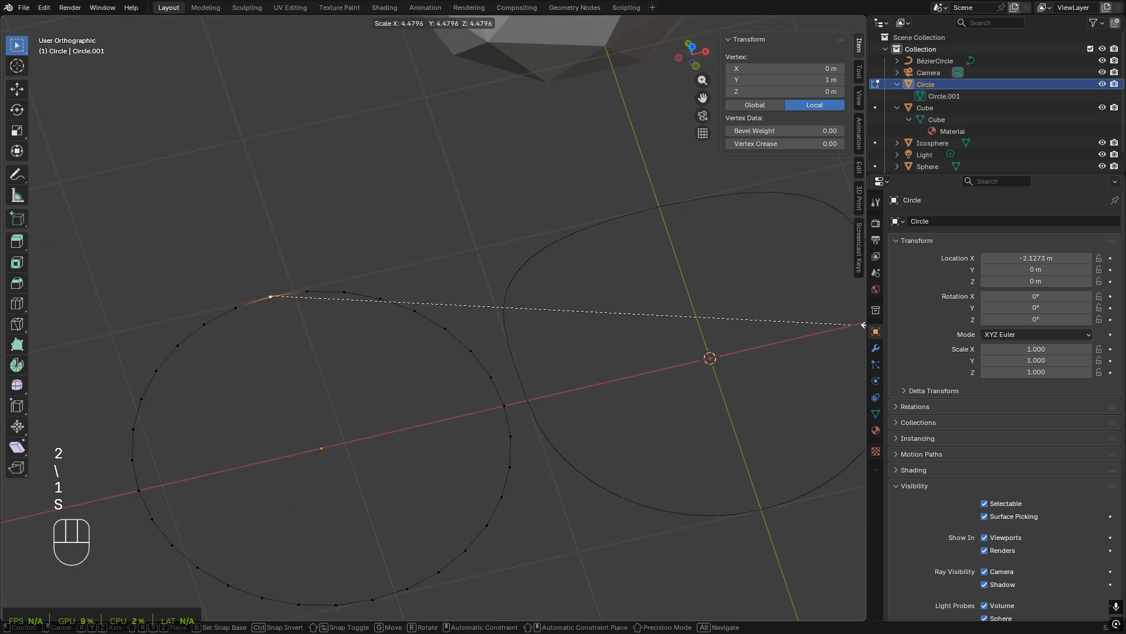
key(Escape)
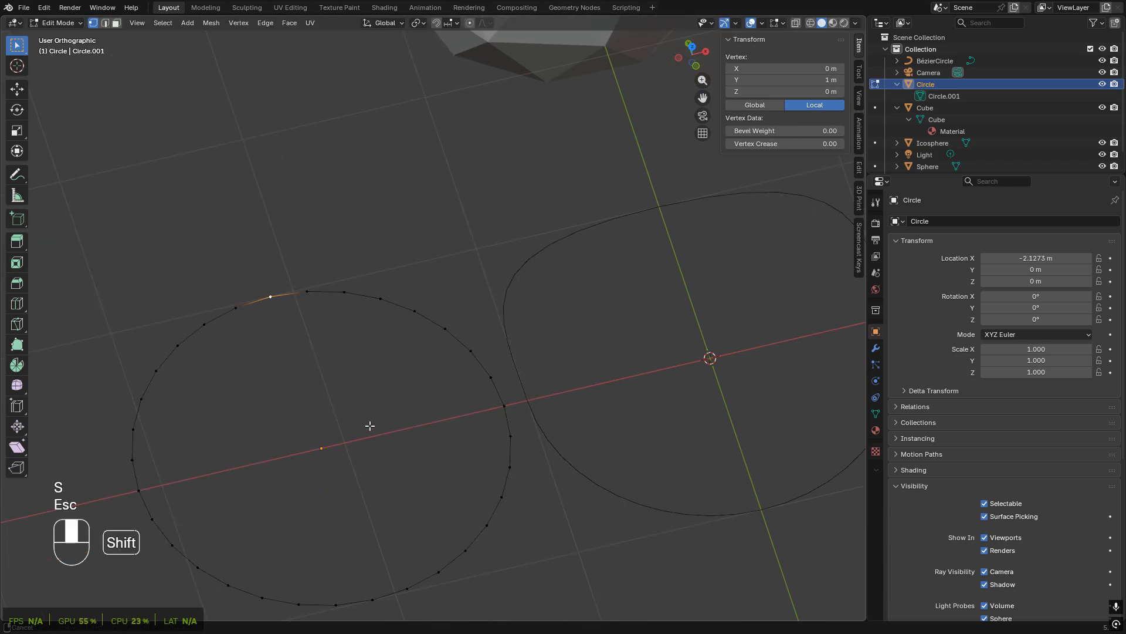
shift+middle_drag(372, 428, 375, 417)
key(g)
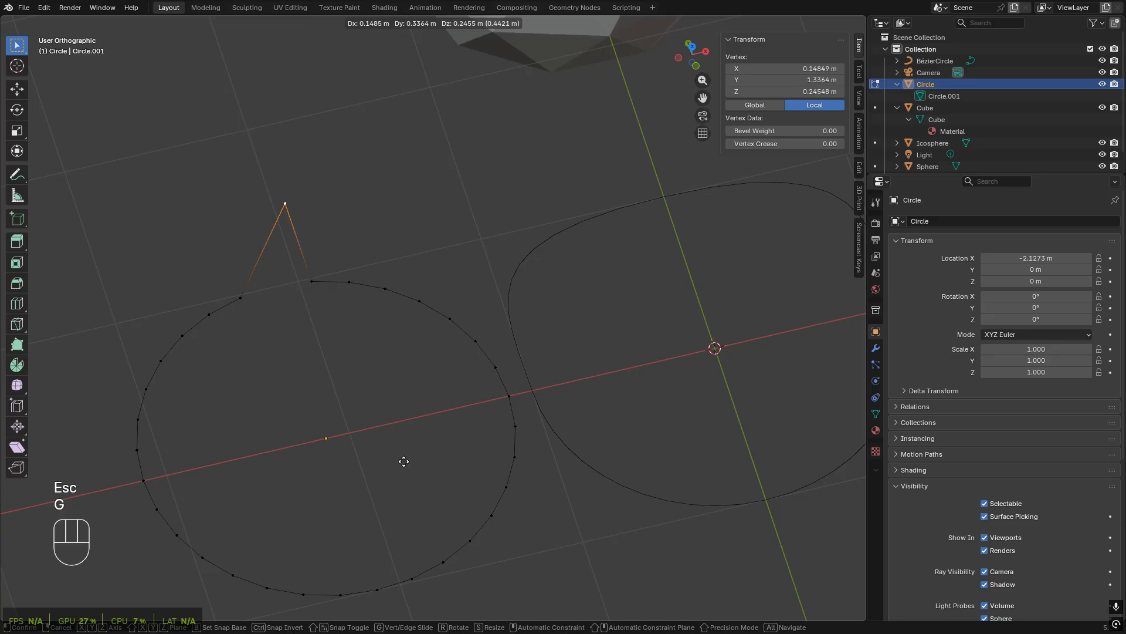
key(Escape)
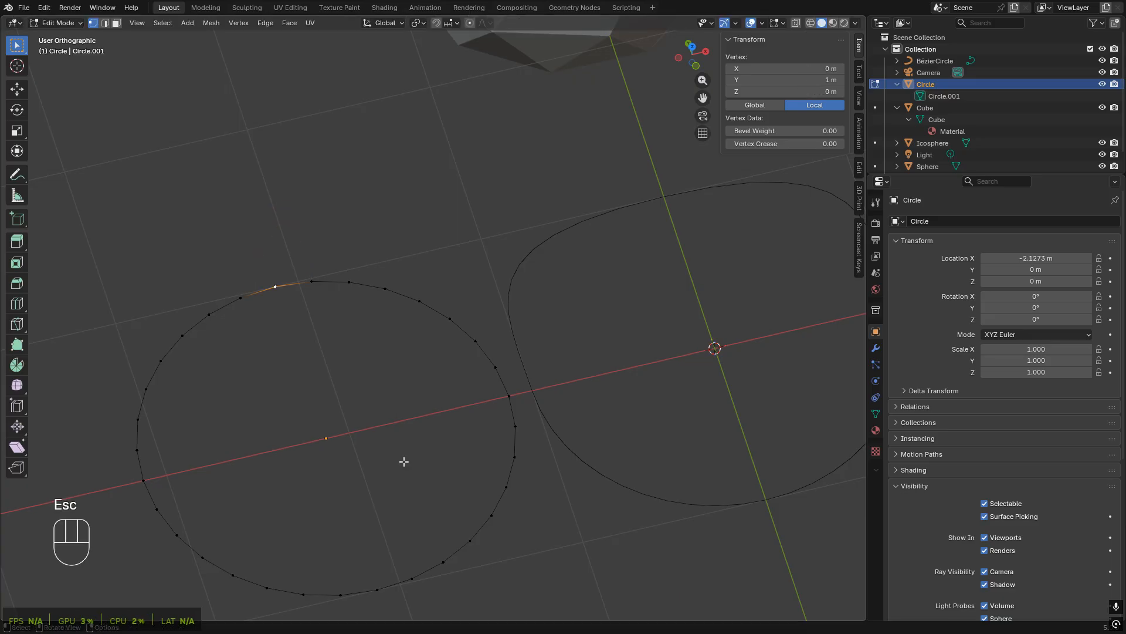
- From the top view, select the vertices along the mesh circle's upper arc and try scaling them together
key(KP_7)
shift+middle_drag(214, 333, 272, 294)
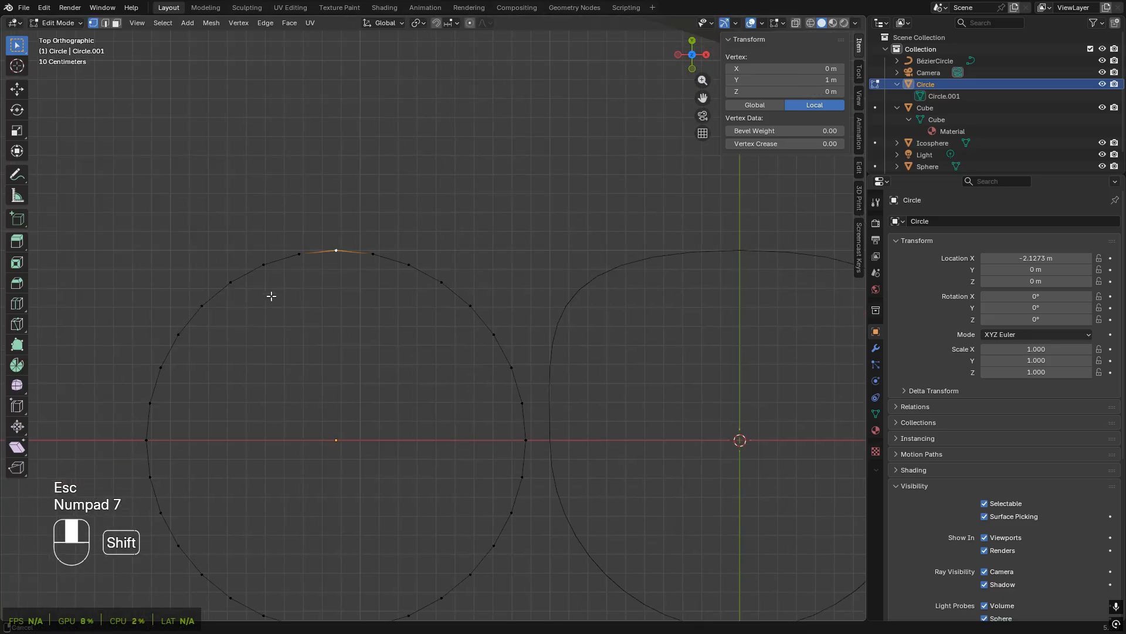
drag(122, 200, 547, 383)
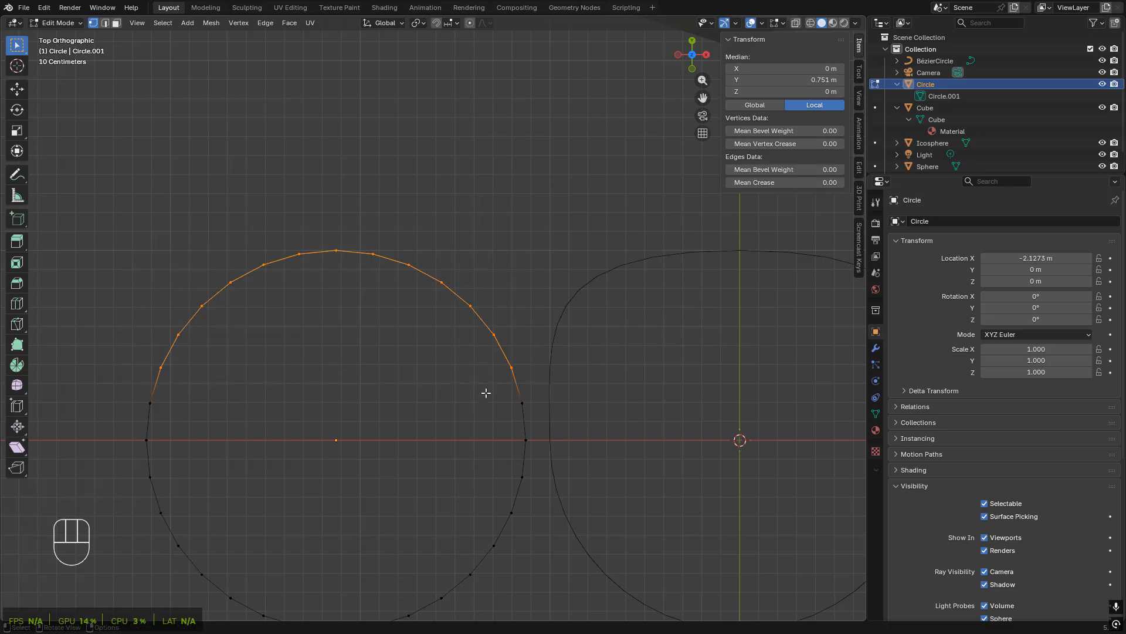
key(s)
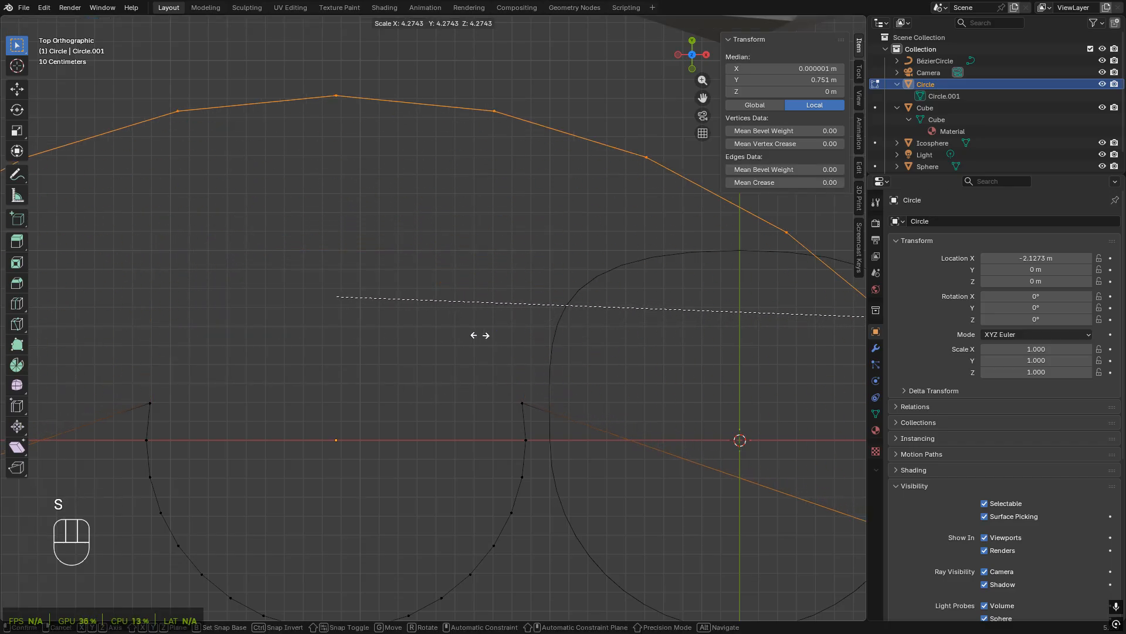
key(Escape)
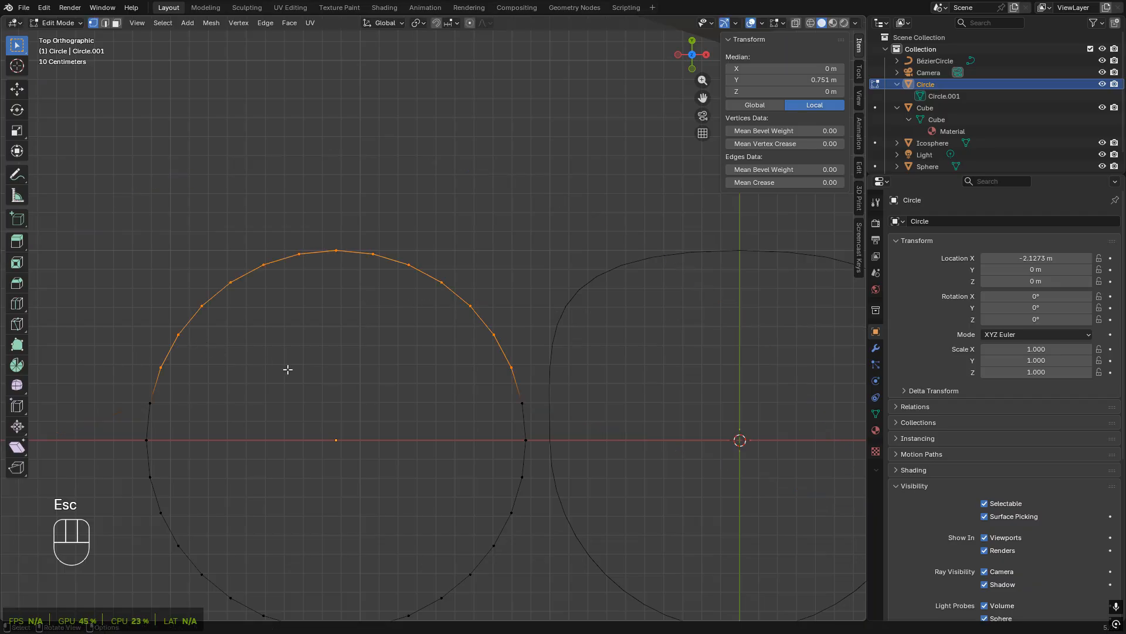
shift+middle_drag(368, 400, 357, 368)
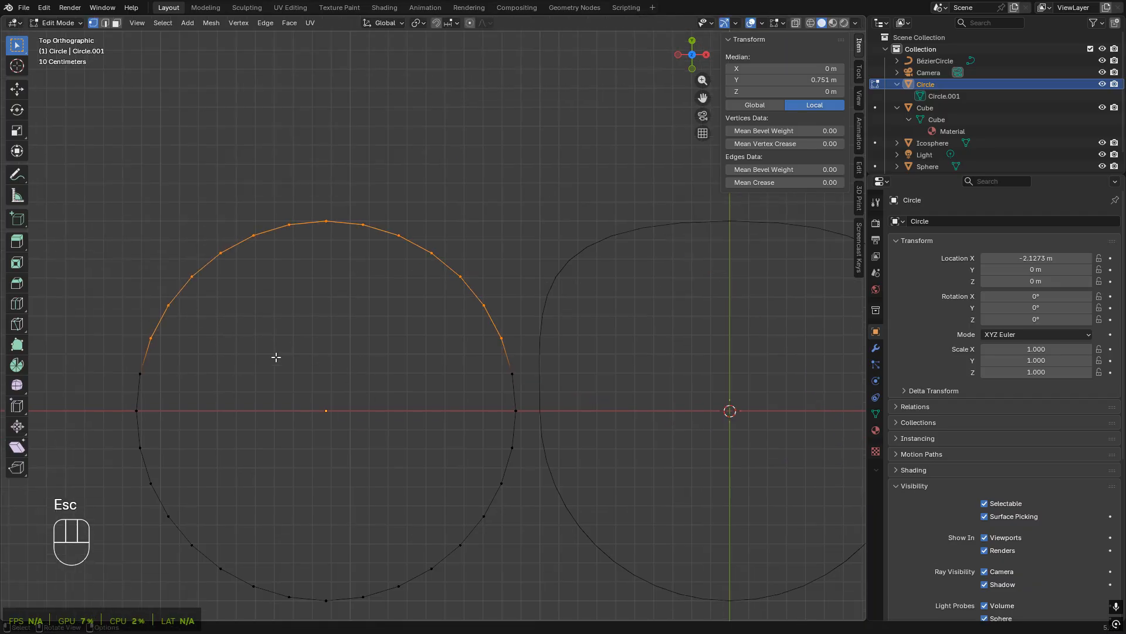
- Back in Object Mode, move both circles about -3.5 m along the X axis and leave only the Bézier circle selected
middle_drag(334, 312, 357, 354)
scroll(469, 332, down, 4)
key(Tab)
shift+middle_drag(470, 331, 350, 374)
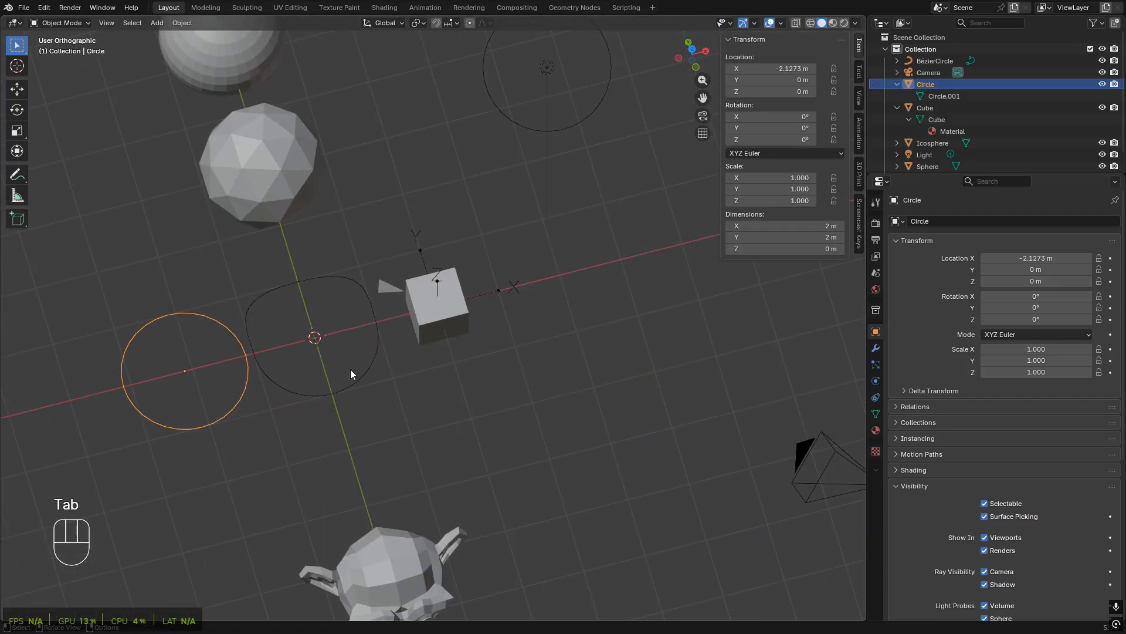
shift+click(287, 386)
key(g)
key(y)
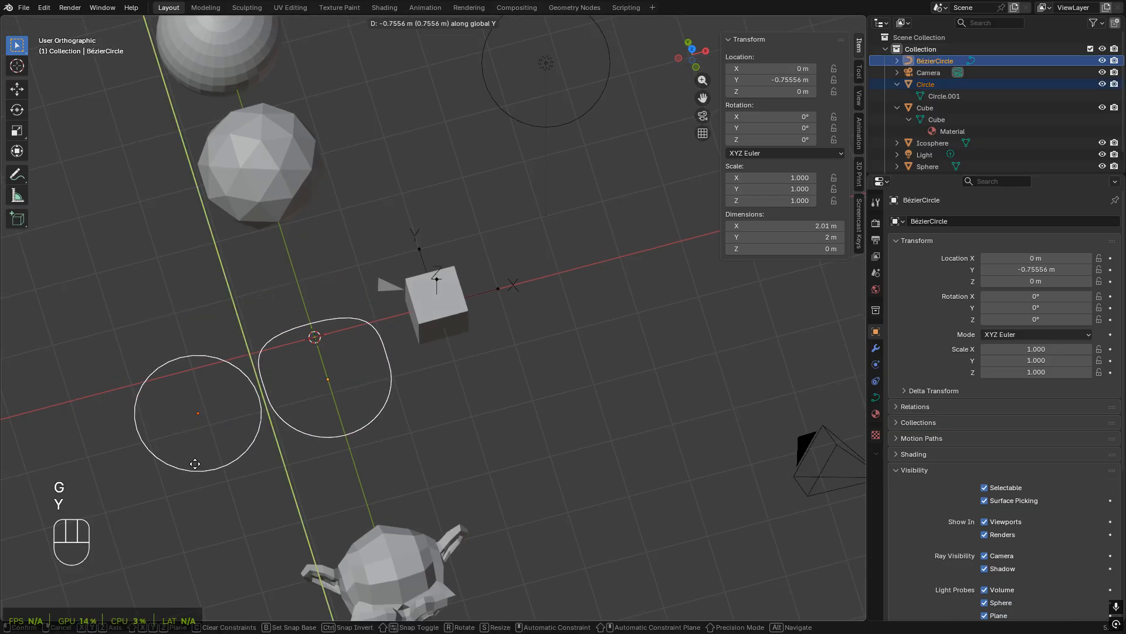
key(x)
click(254, 452)
shift+middle_drag(246, 446, 439, 412)
click(375, 385)
click(344, 391)
middle_drag(441, 454, 315, 425)
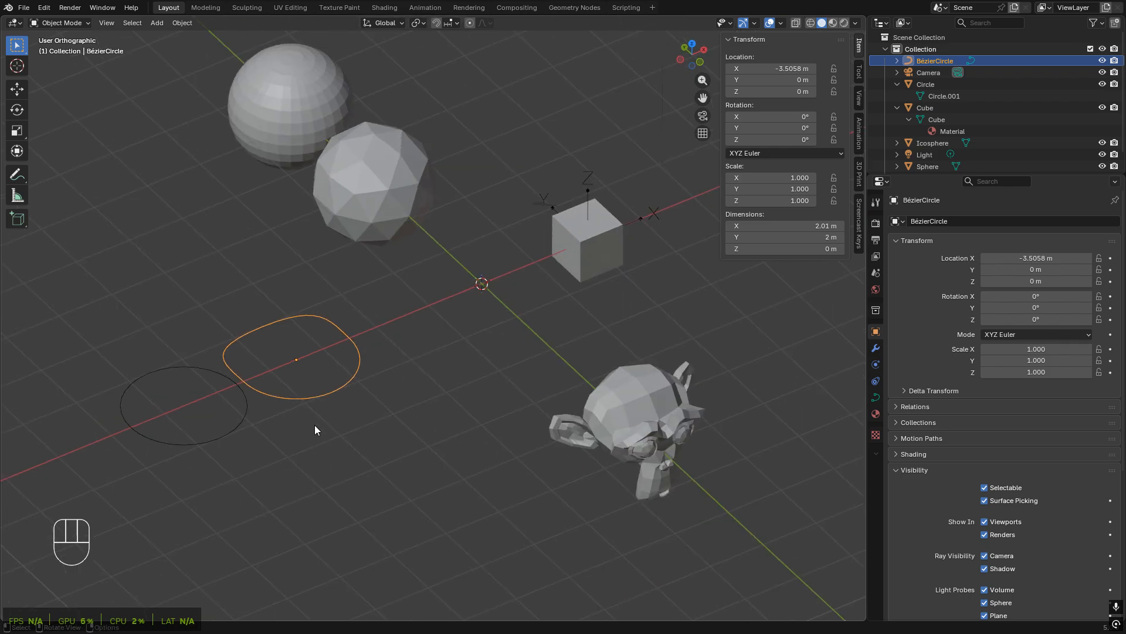
middle_drag(472, 375, 476, 413)
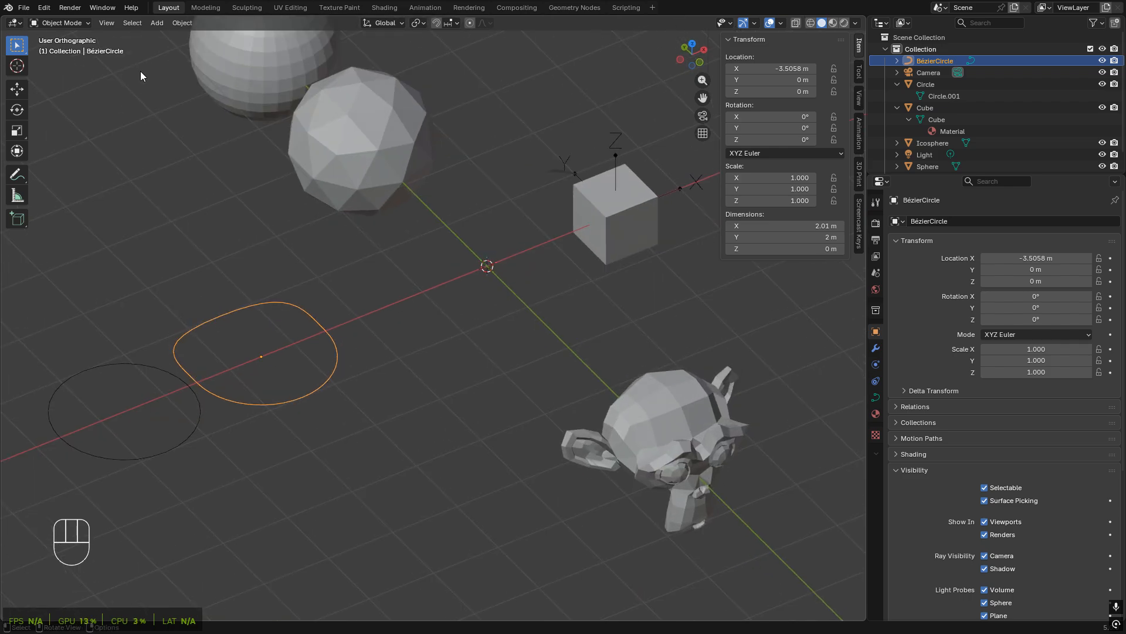
- Look through the mesh, curve and surface types that can be added, try a Nurbs Circle surface and undo it
click(159, 25)
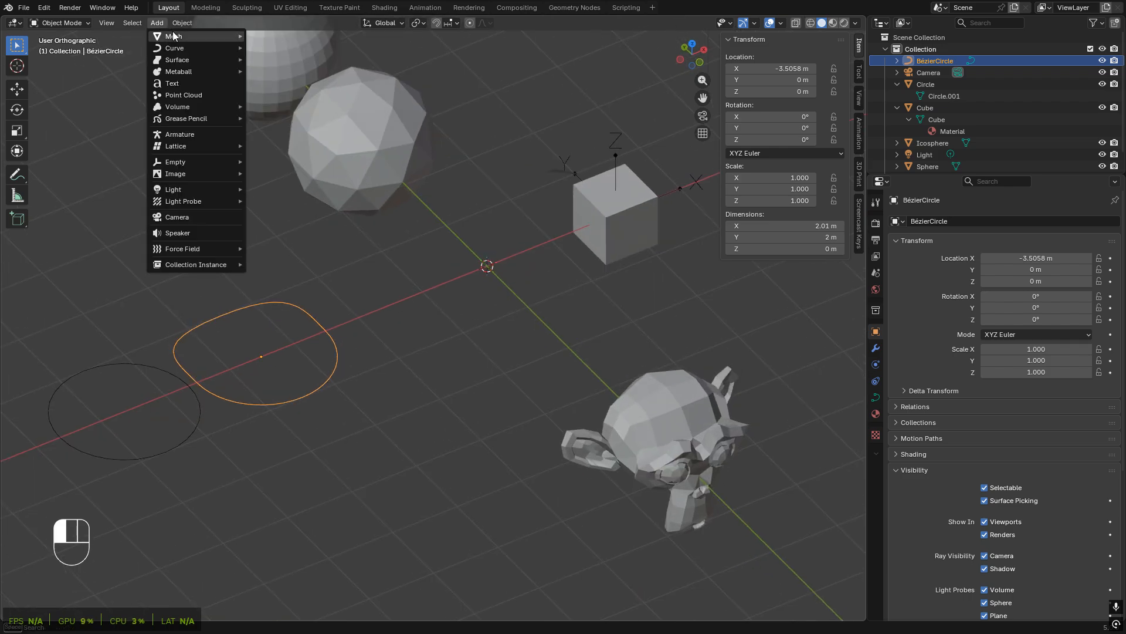
mouse_move(174, 36)
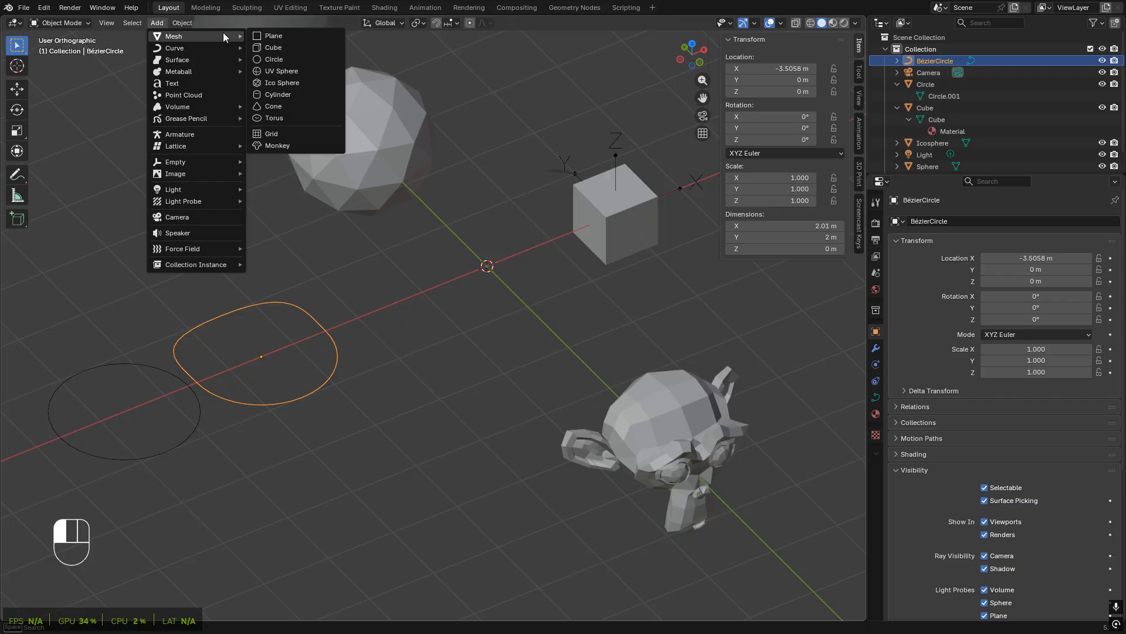
mouse_move(210, 49)
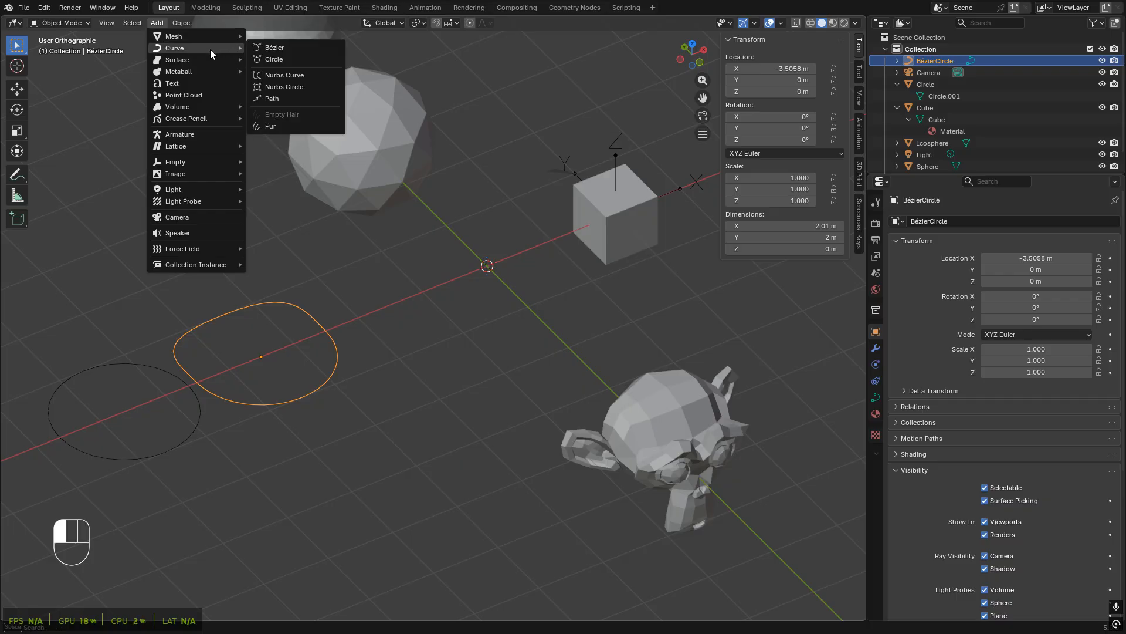
mouse_move(204, 70)
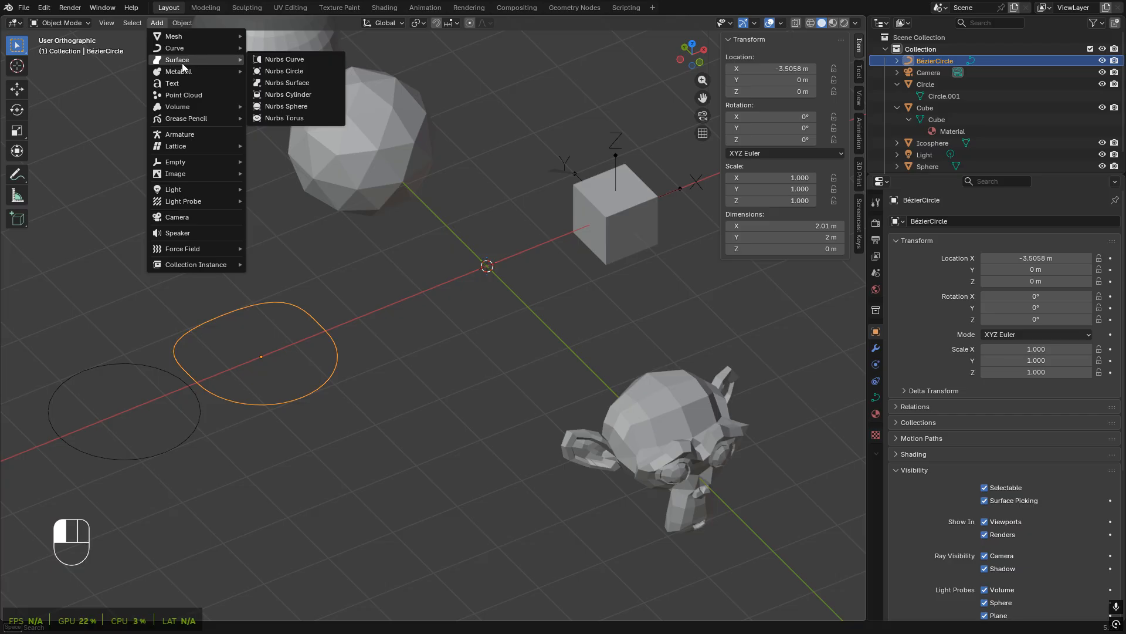
click(295, 71)
middle_drag(410, 199, 393, 220)
key(ctrl+z)
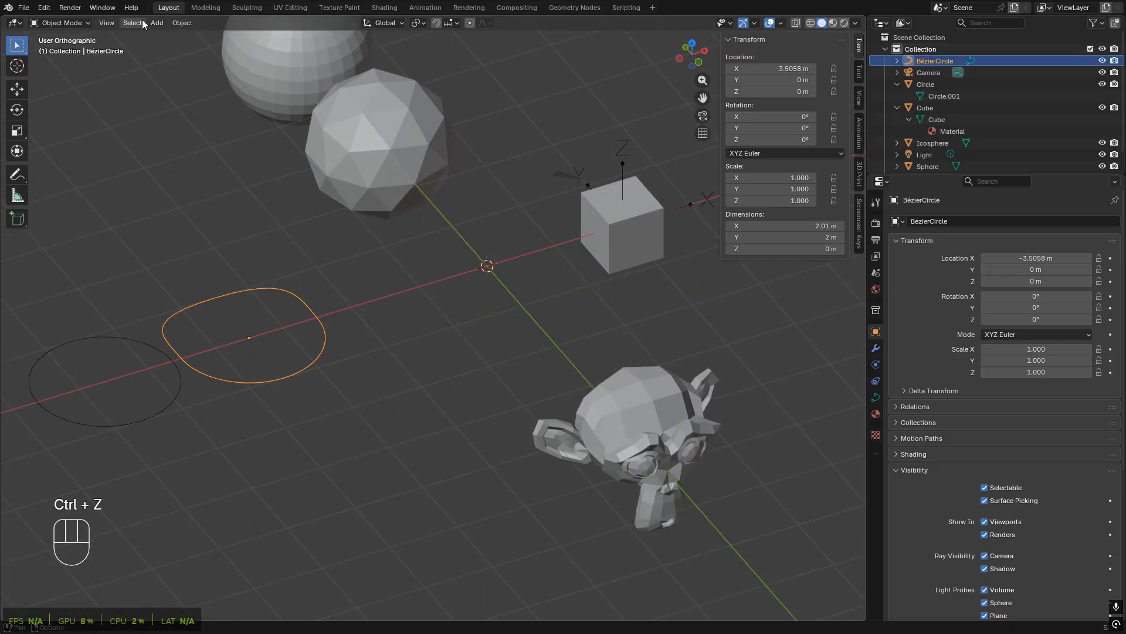
- Add a Nurbs Surface at the world origin and inspect it among the other objects
click(157, 22)
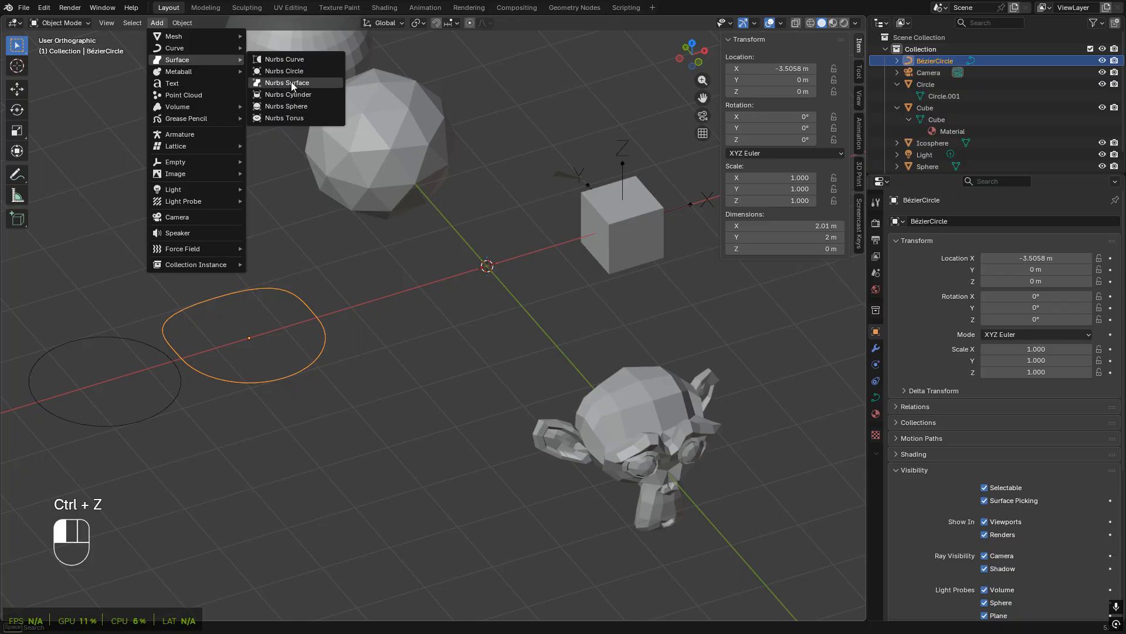
click(285, 82)
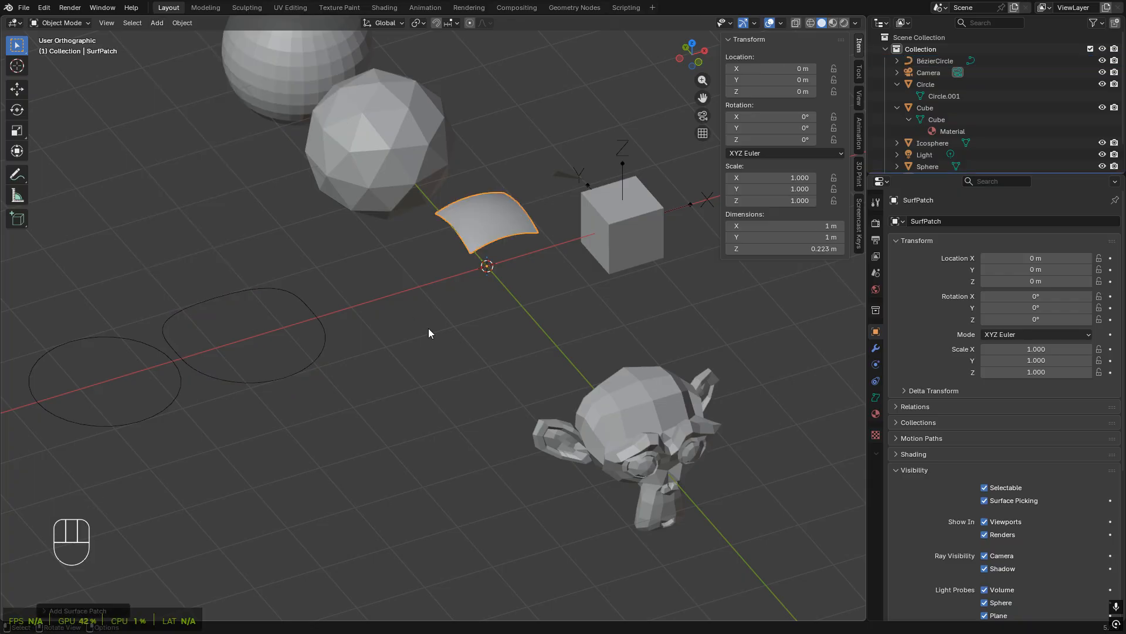
middle_drag(428, 329, 458, 363)
scroll(516, 281, up, 3)
scroll(453, 344, down, 3)
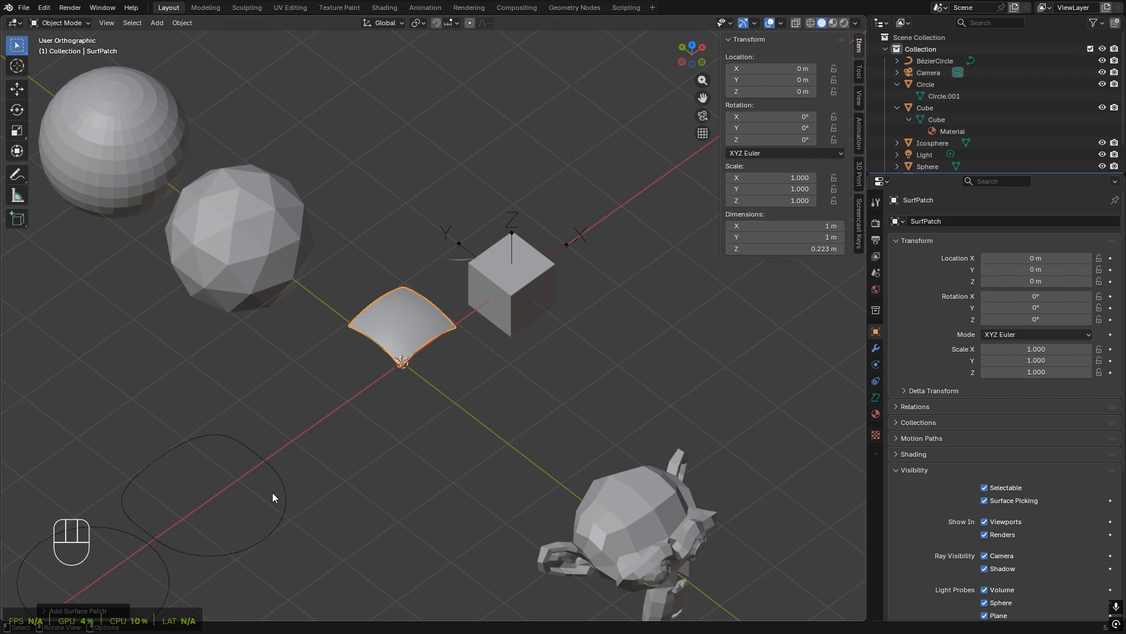
- Reselect the NURBS surface patch at the origin and open it in Edit Mode to view its control cage
click(273, 459)
click(527, 267)
click(404, 361)
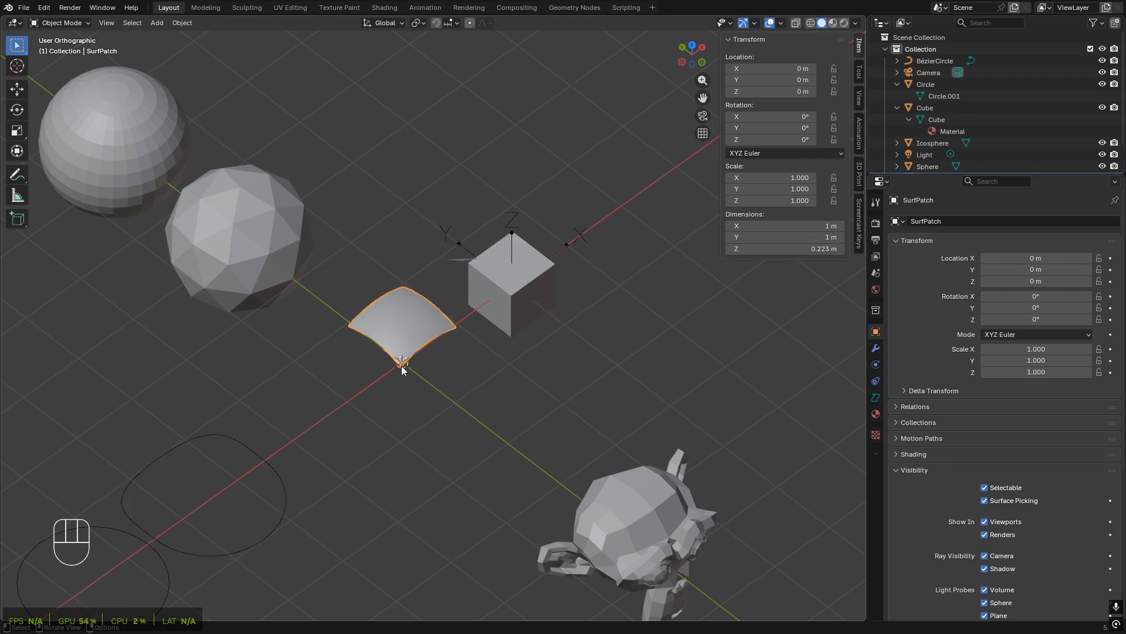
middle_drag(405, 410, 468, 332)
scroll(422, 392, up, 2)
key(Tab)
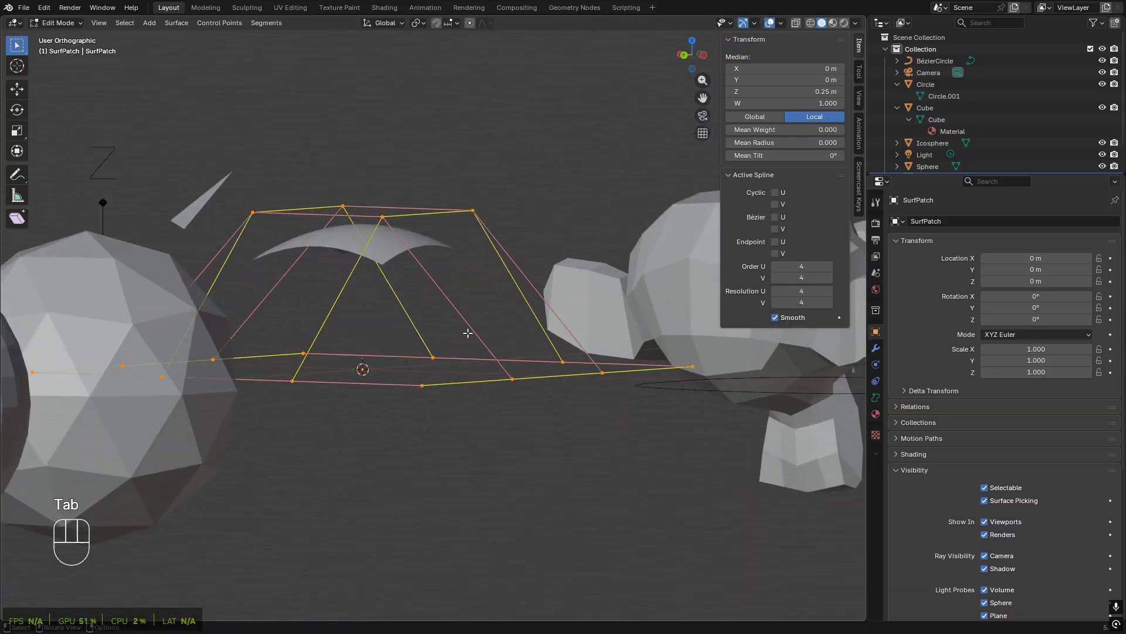
- Move one upper control point to about (-0.80, 0.77, -0.03) m and another to about (-1.38, -1.06, 0.37) m
click(383, 217)
middle_drag(457, 245, 458, 266)
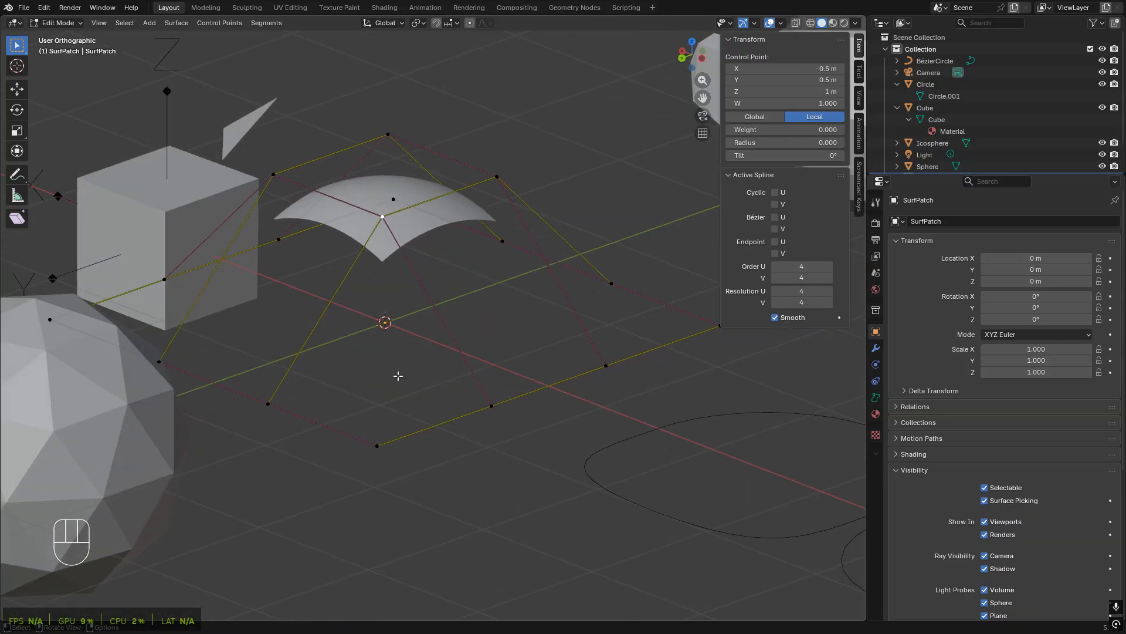
key(g)
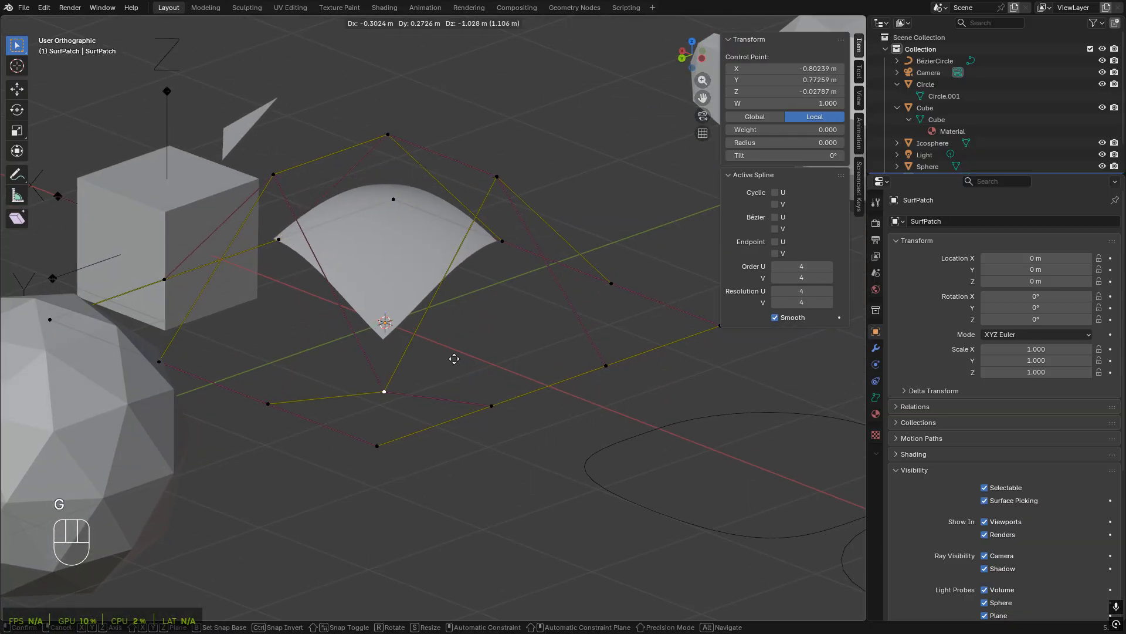
click(455, 360)
click(498, 175)
key(g)
click(659, 283)
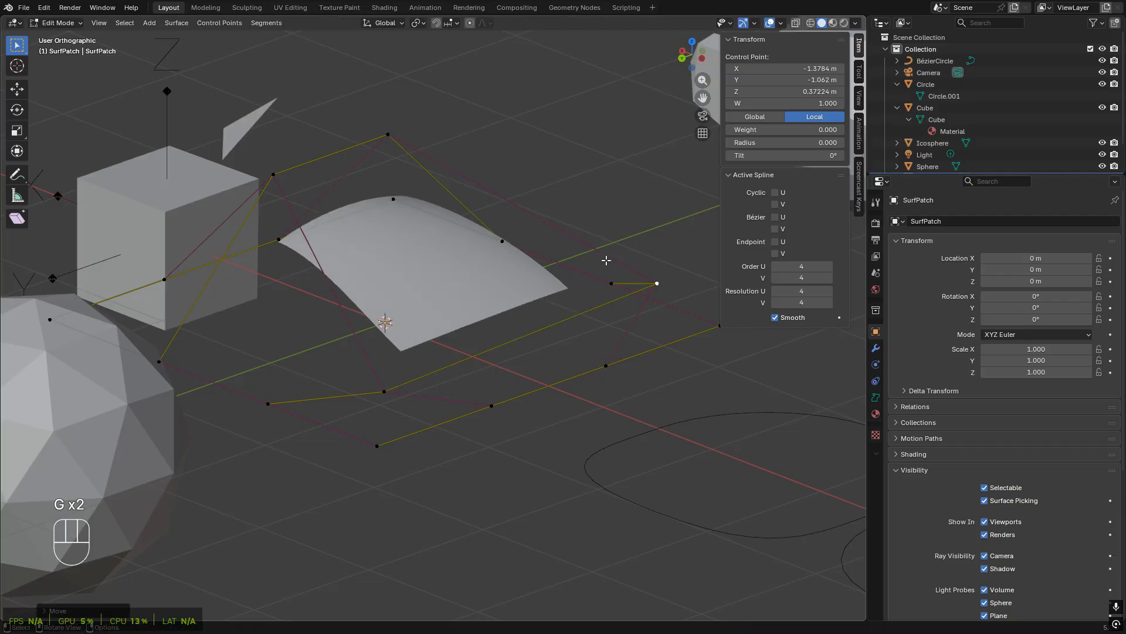
- Move a third upper control point of the patch to about X 0.08, Y -0.99, Z 0.24 m
middle_drag(606, 261, 458, 289)
shift+middle_drag(569, 231, 320, 275)
scroll(320, 275, down, 4)
click(360, 218)
key(g)
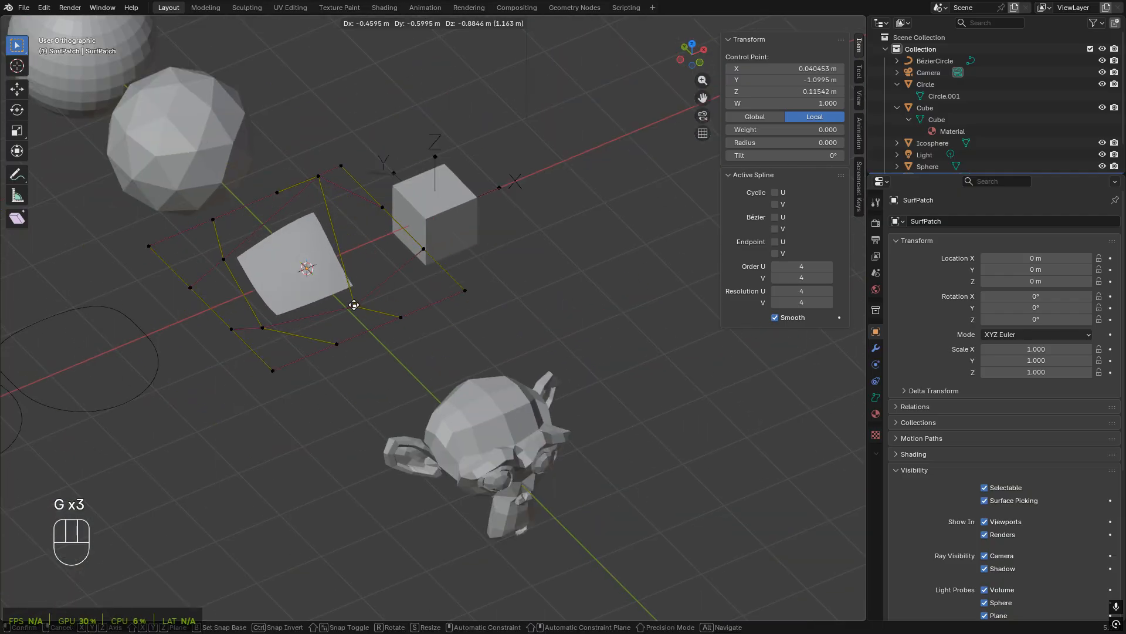
click(353, 295)
key(ctrl+r)
key(Escape)
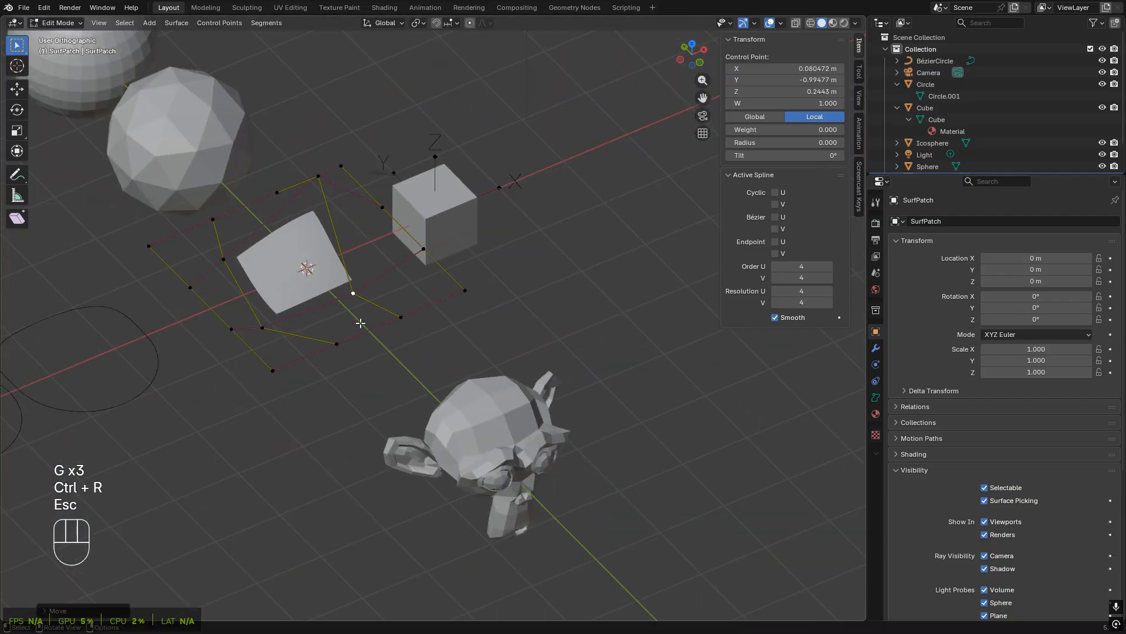
- Select the outer row of four control points facing the spheres, stretch it along Y to about 4.35 m, and undo the move
middle_drag(358, 325, 376, 284)
scroll(372, 331, up, 4)
shift+middle_drag(299, 266, 384, 341)
scroll(385, 379, down, 5)
scroll(384, 341, up, 5)
click(87, 361)
scroll(364, 411, down, 6)
middle_drag(376, 395, 370, 460)
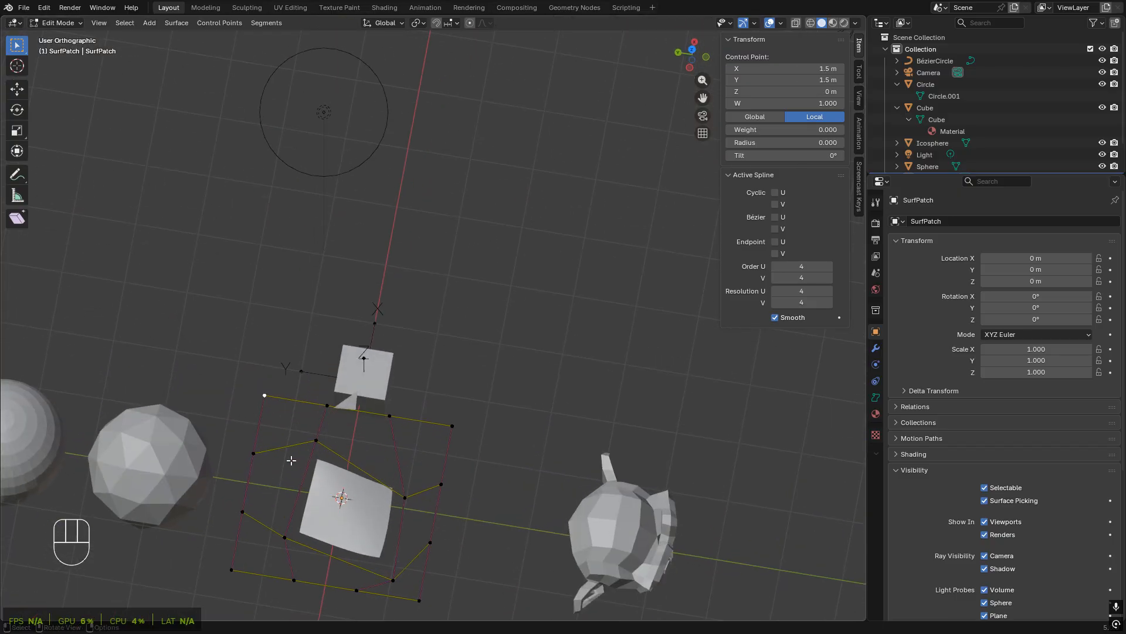
shift+middle_drag(291, 460, 350, 344)
shift+drag(234, 239, 328, 550)
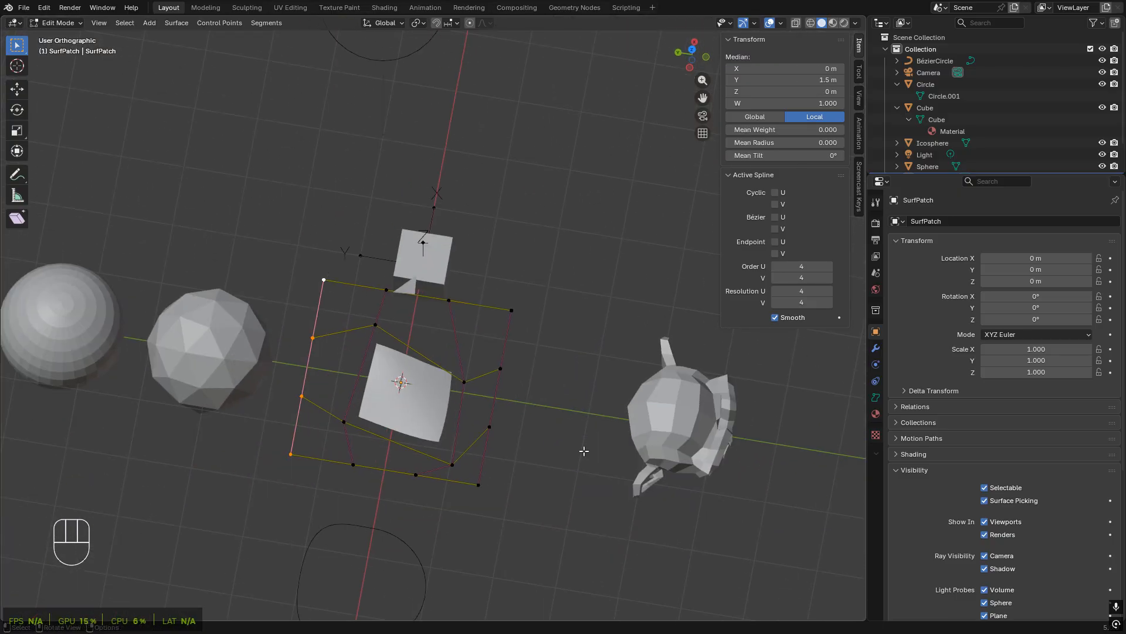
key(g)
key(y)
click(231, 378)
middle_drag(231, 379, 463, 382)
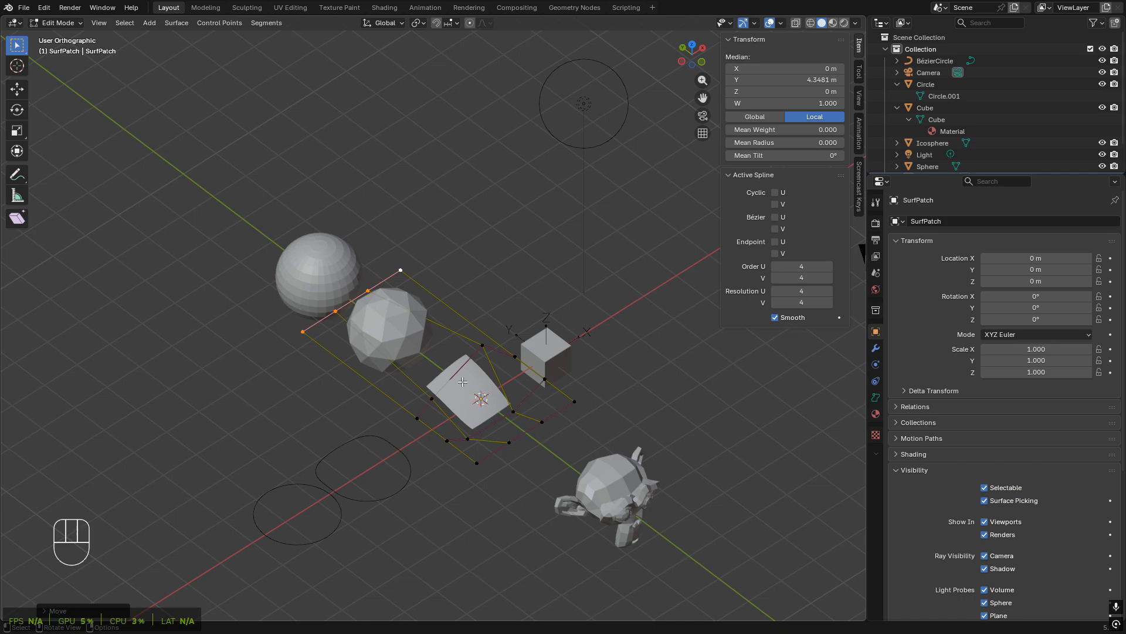
key(ctrl+z)
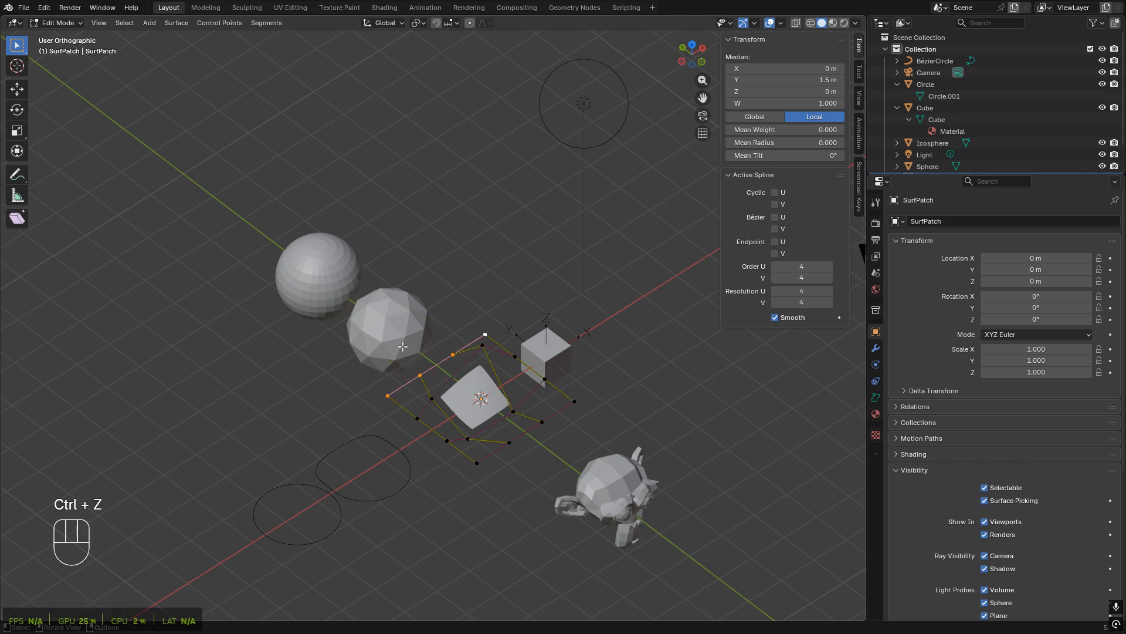
- Return to Object Mode and delete the NURBS surface patch
key(Tab)
shift+middle_drag(555, 410, 459, 342)
key(Delete)
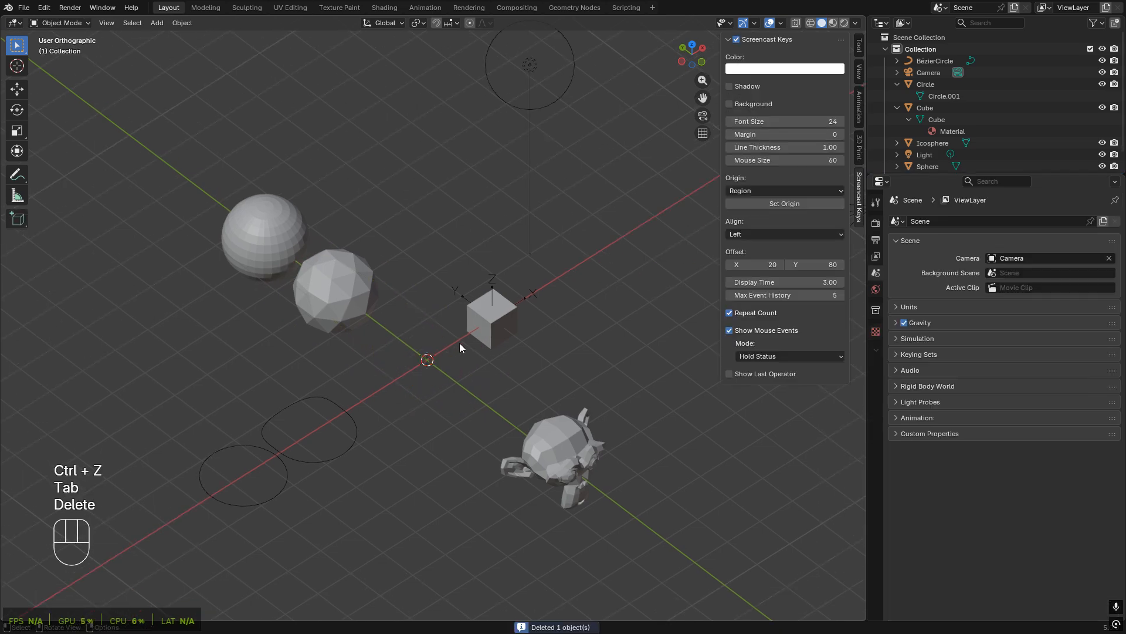
scroll(459, 343, up, 4)
shift+middle_drag(387, 281, 386, 386)
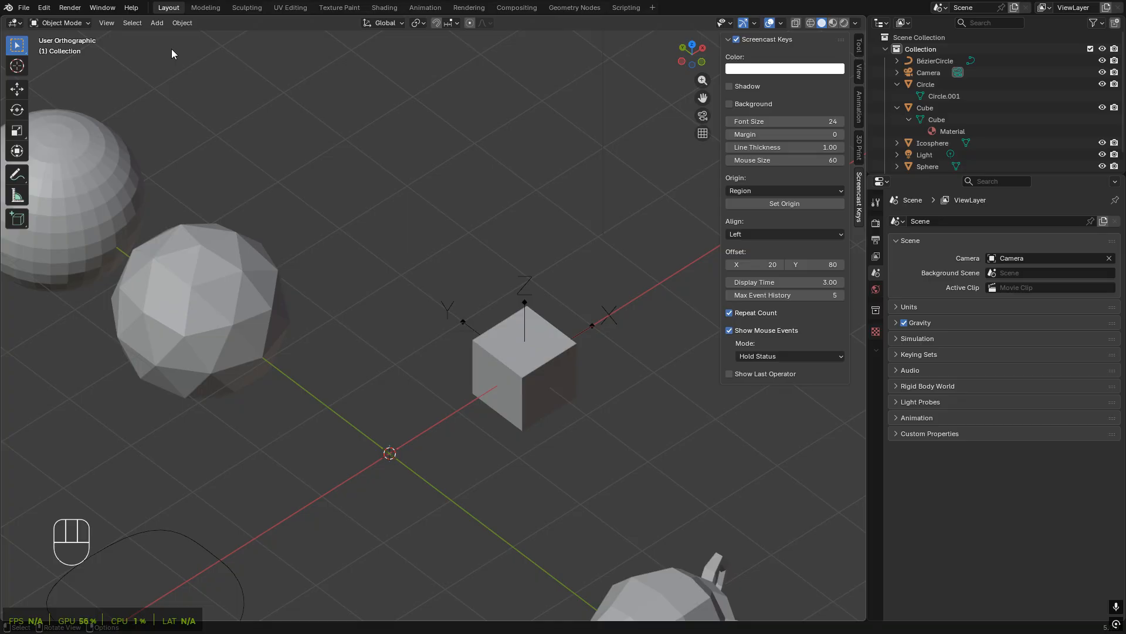
- Look through the categories of objects that can be added, from meshes down to cameras and speakers
middle_drag(480, 350, 509, 343)
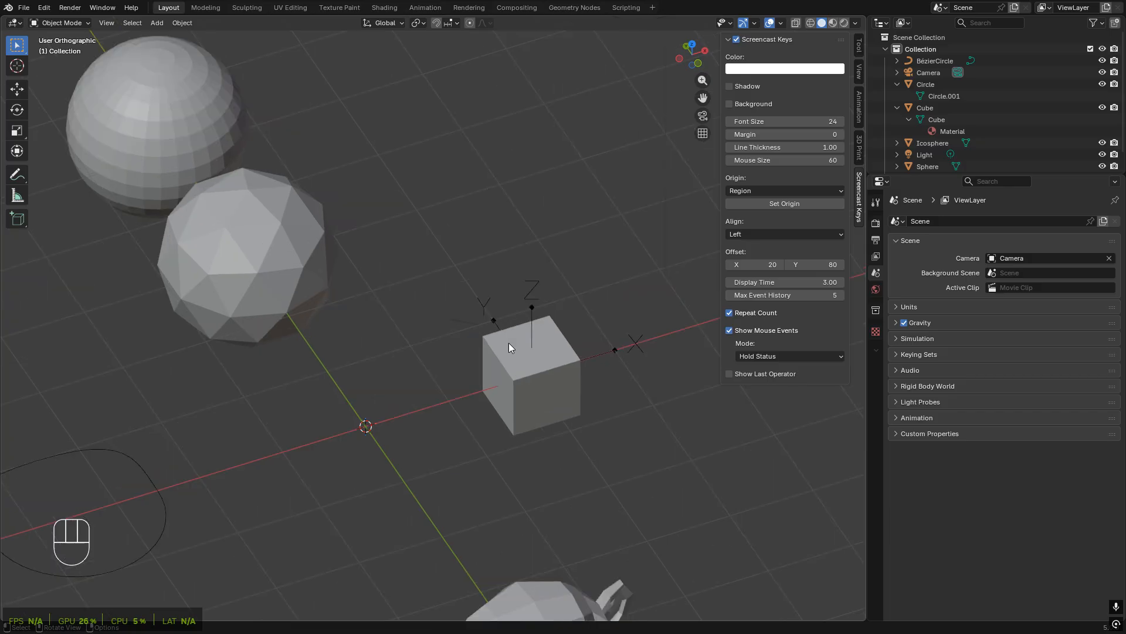
click(136, 24)
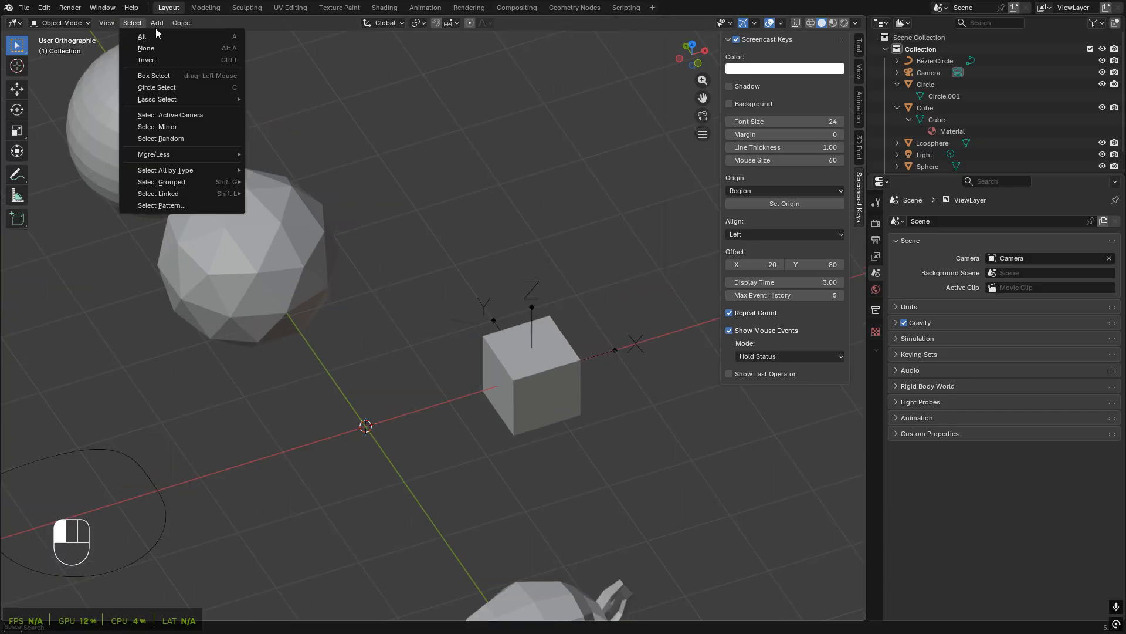
mouse_move(156, 26)
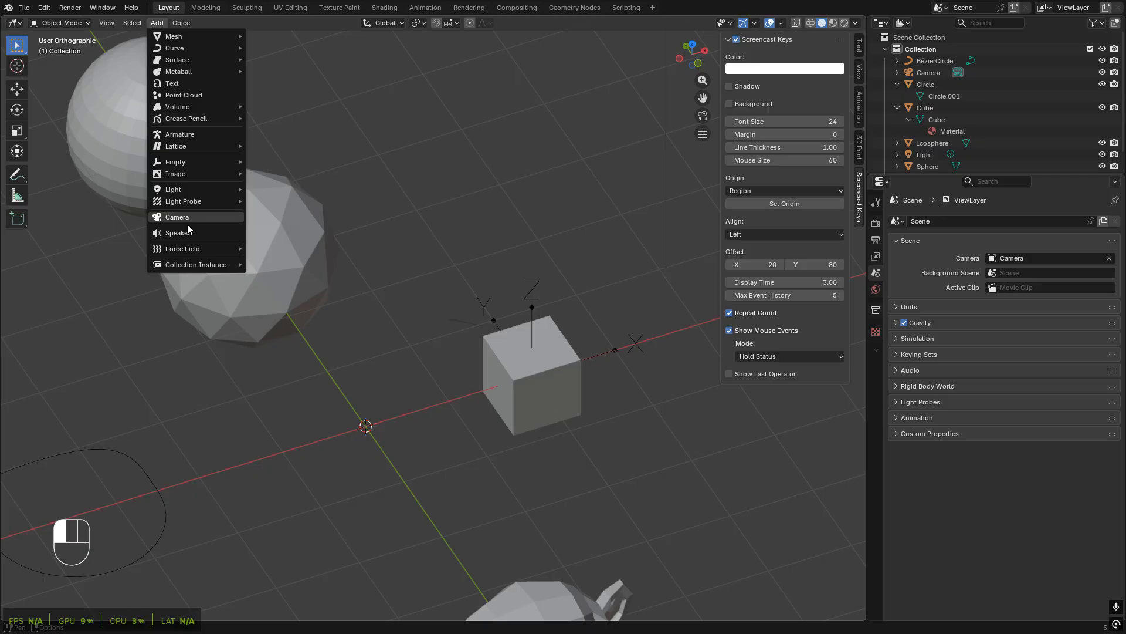
click(416, 140)
- Select the cube on the X axis, inspect it up close and clear the selection
click(565, 406)
middle_drag(617, 429, 463, 367)
scroll(463, 367, up, 4)
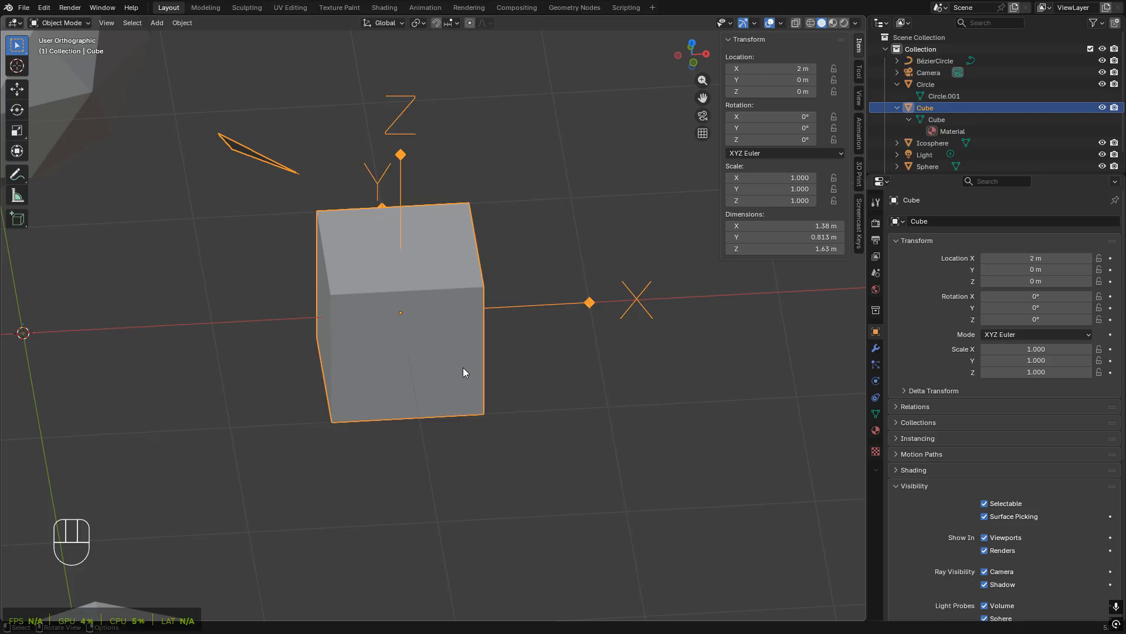
key(super)
key(super)
click(176, 237)
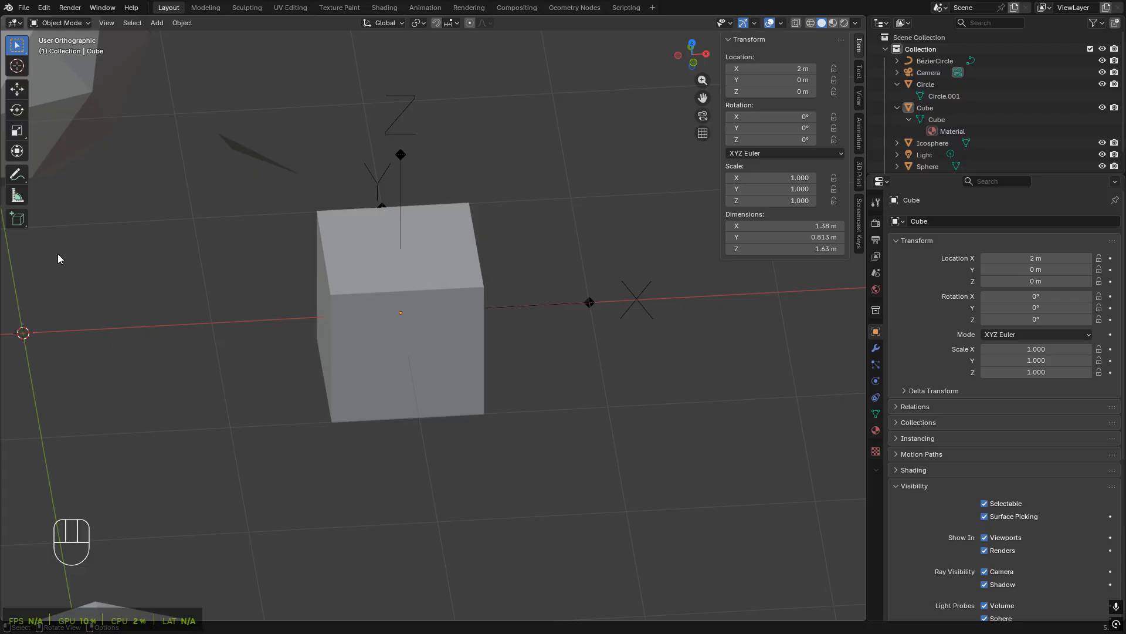
- Activate the Add Cube tool, draw a box interactively on the ground behind the existing cube, and undo it
click(156, 23)
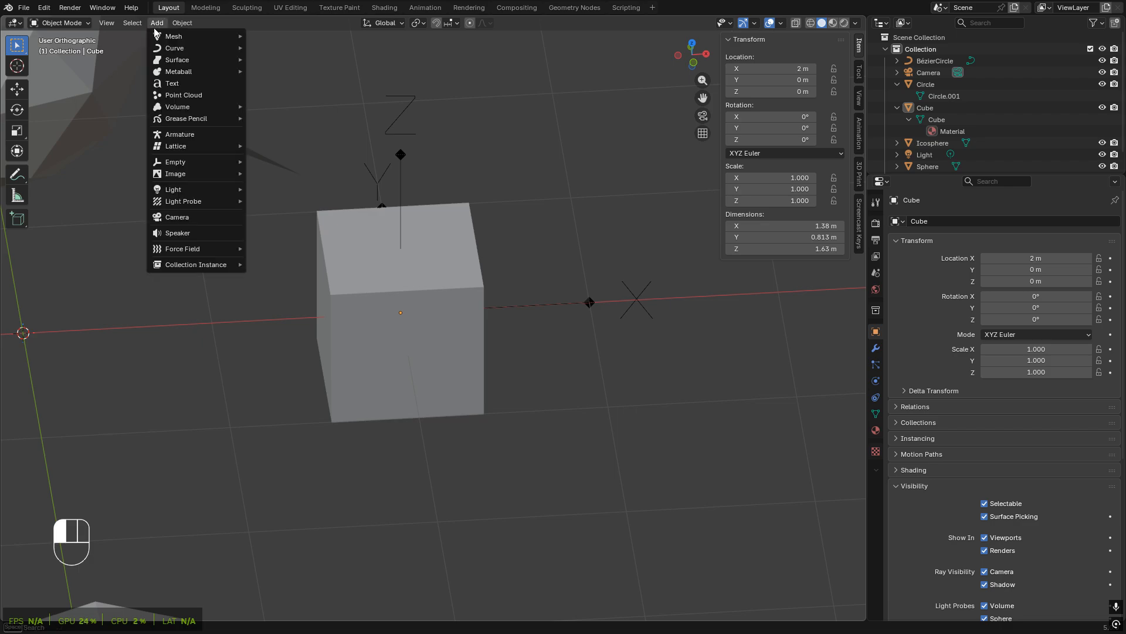
click(16, 223)
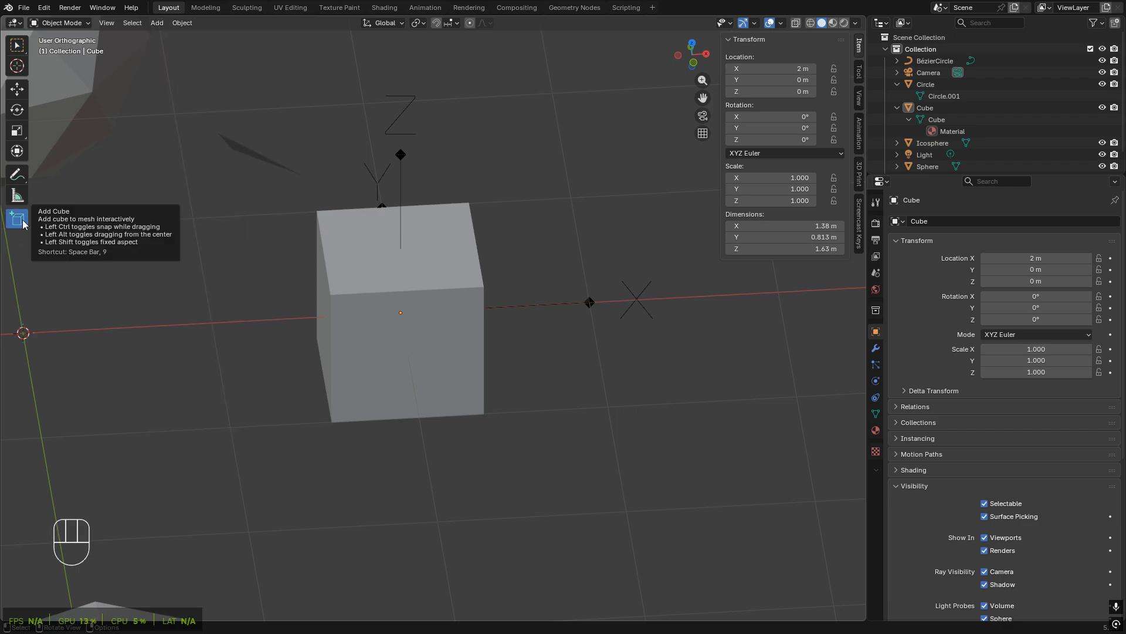
mouse_move(206, 333)
middle_down()
mouse_move(188, 343)
mouse_move(484, 239)
mouse_move(367, 313)
middle_up()
scroll(187, 343, down, 3)
mouse_move(271, 187)
mouse_down()
mouse_move(523, 308)
mouse_move(543, 265)
mouse_up()
click(544, 265)
key(ctrl+z)
shift+middle_drag(642, 283, 606, 284)
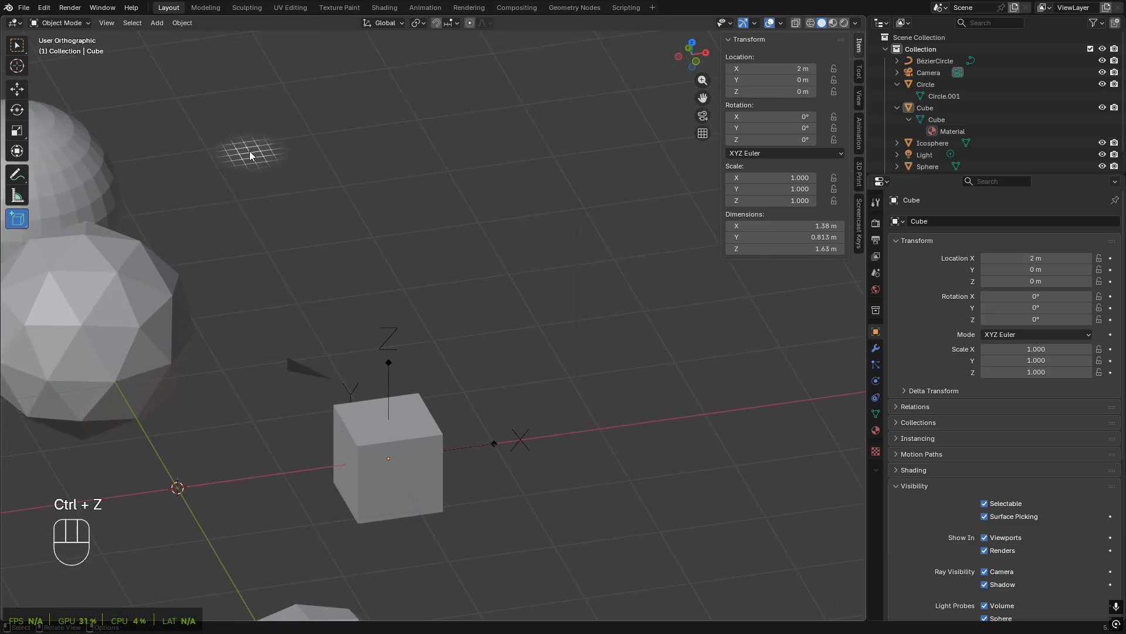
- Draw another box behind the cube, about 1.25 × 3.48 × 1.47 m, and undo it
drag(249, 151, 539, 297)
click(511, 318)
key(ctrl+z)
click(512, 352)
shift+middle_drag(457, 287, 347, 391)
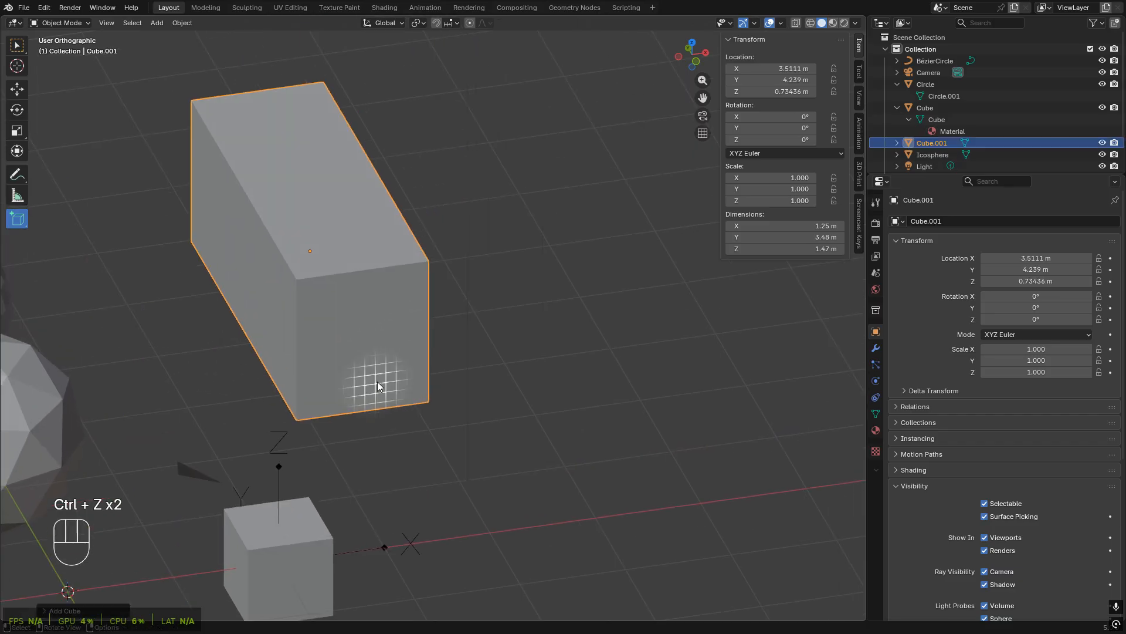
shift+middle_drag(523, 351, 383, 245)
scroll(379, 229, down, 3)
key(ctrl+z)
shift+middle_drag(110, 247, 317, 243)
scroll(28, 195, up, 1)
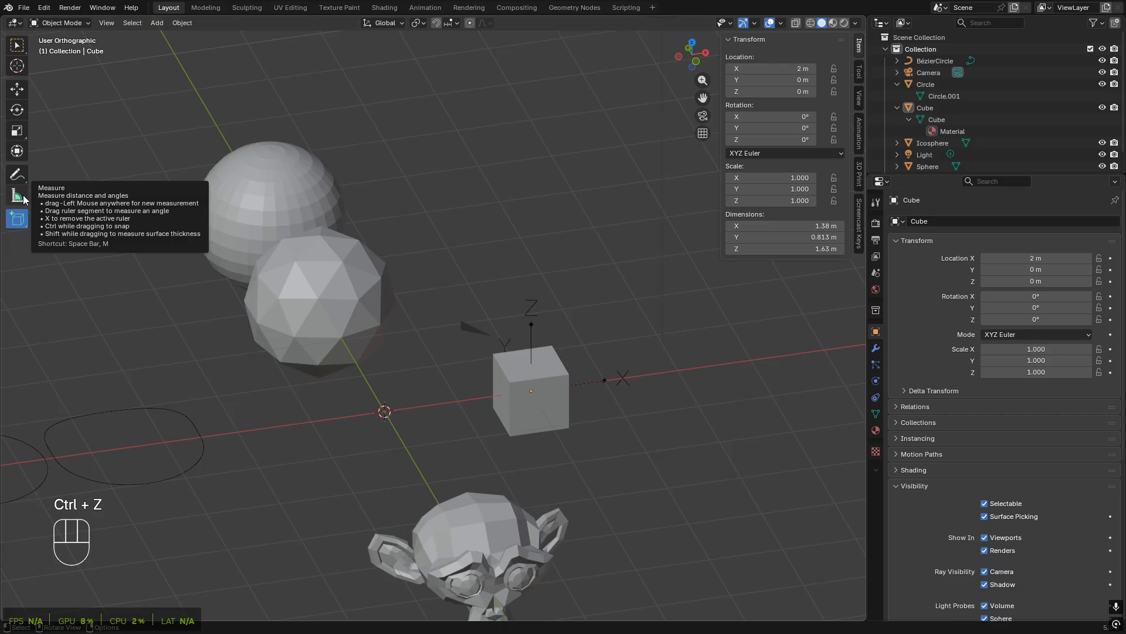
- Measure the cube's near vertical edge and across its top face with the Measure tool, and undo both measurements
click(24, 198)
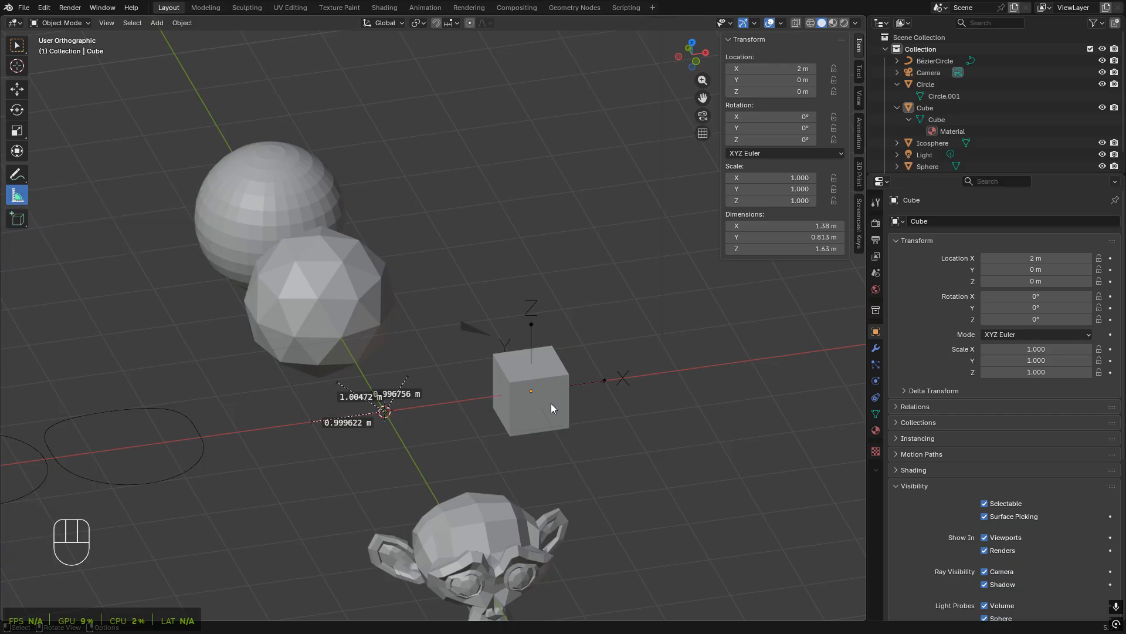
scroll(483, 367, up, 3)
drag(476, 360, 475, 452)
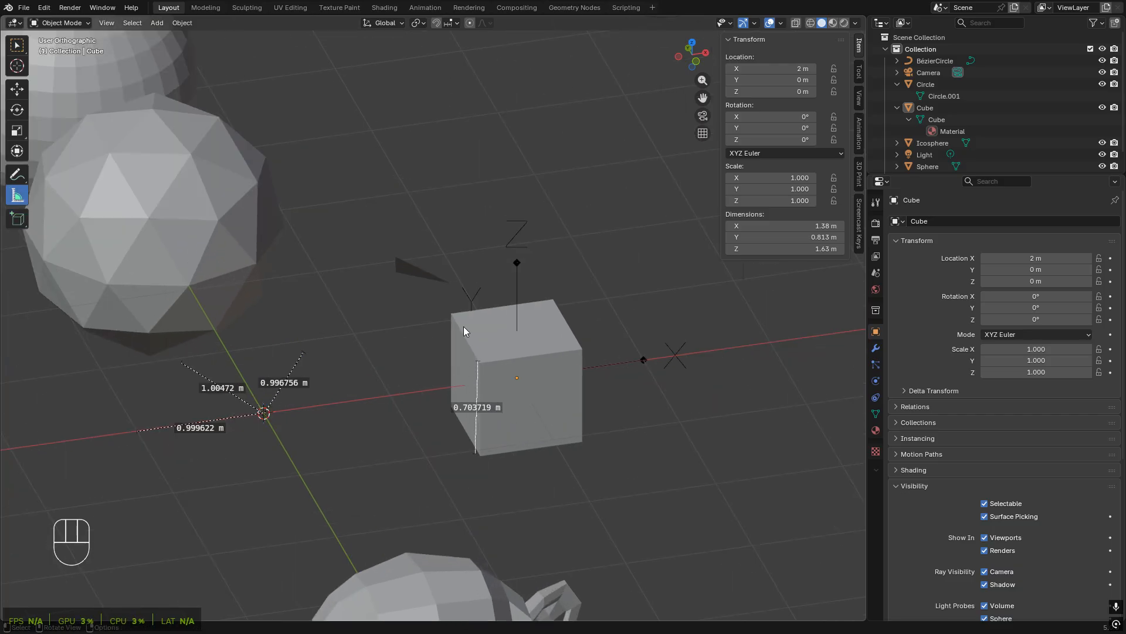
mouse_move(462, 321)
mouse_down()
mouse_move(443, 420)
mouse_move(551, 324)
mouse_up()
key(ctrl+z)
key(ctrl+z)
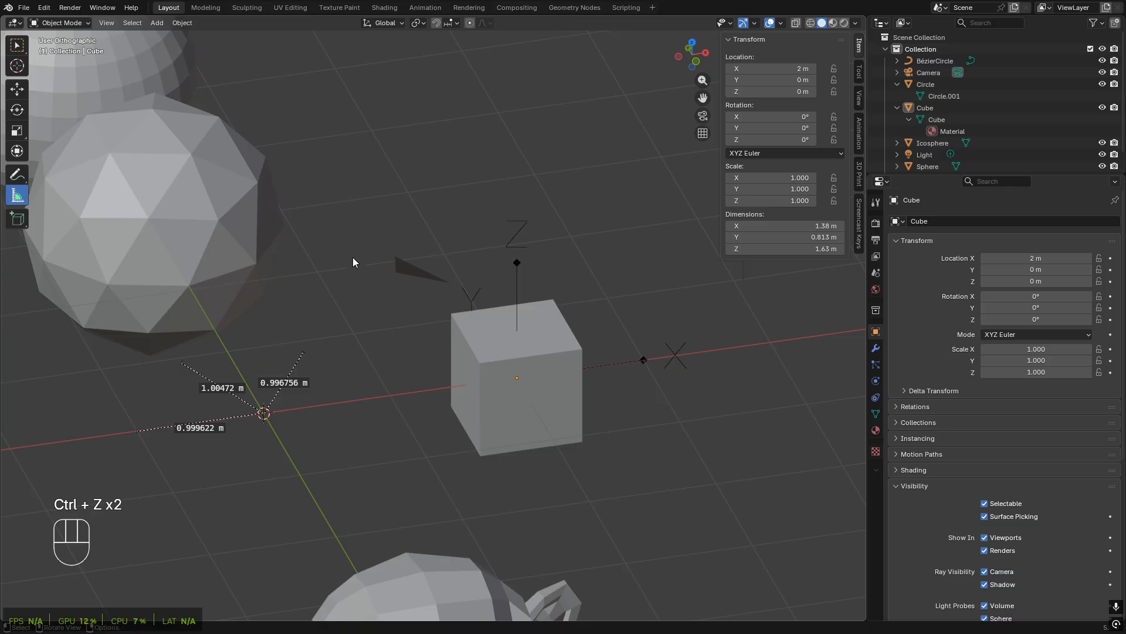
- Switch from the Measure tool to Select Box and select both spheres, the cube and the light together
shift+middle_drag(353, 256, 533, 289)
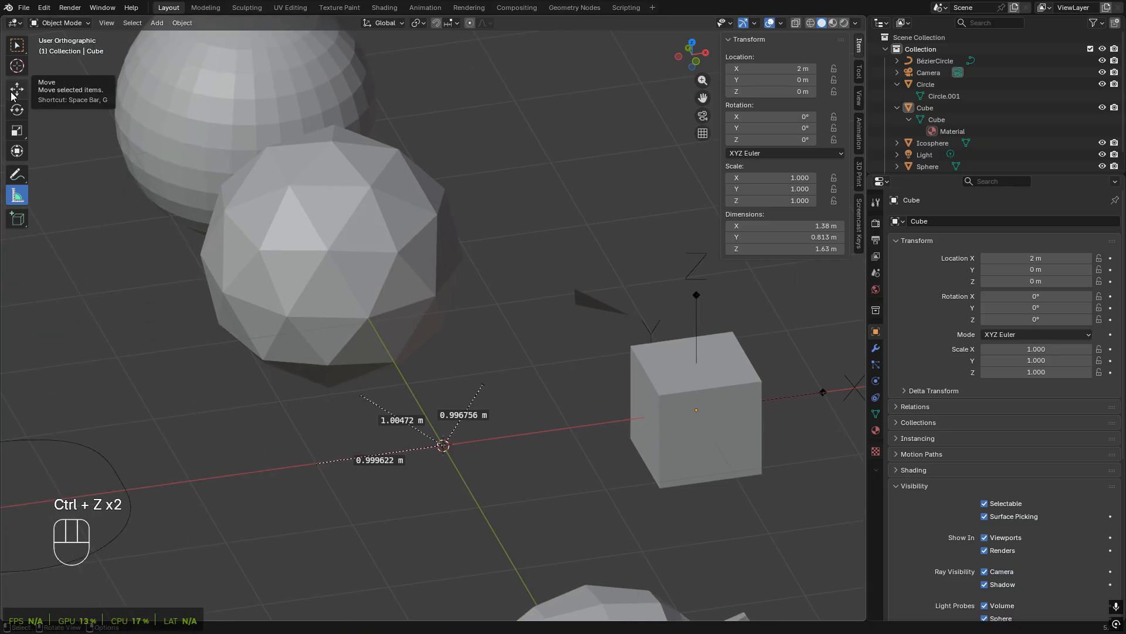
click(17, 45)
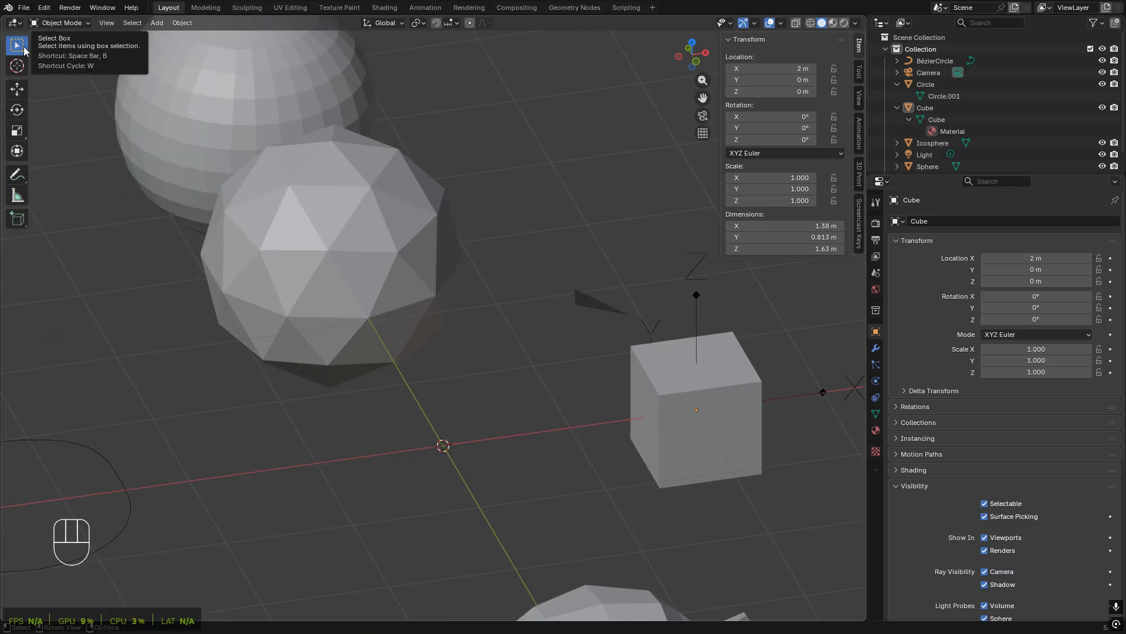
scroll(474, 373, down, 4)
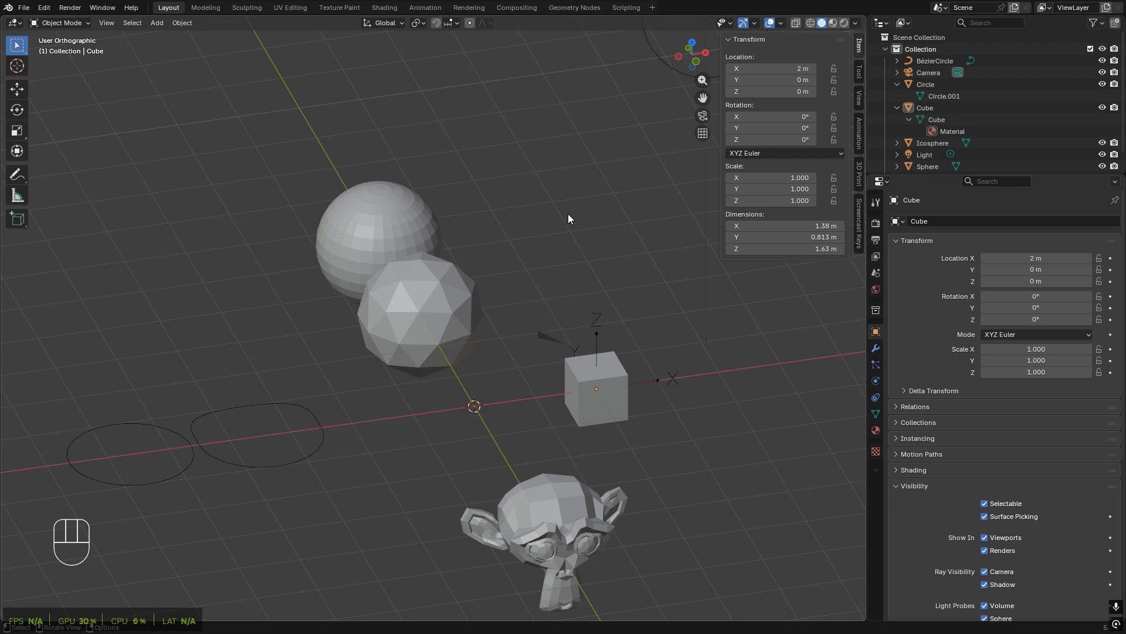
shift+middle_drag(568, 214, 422, 250)
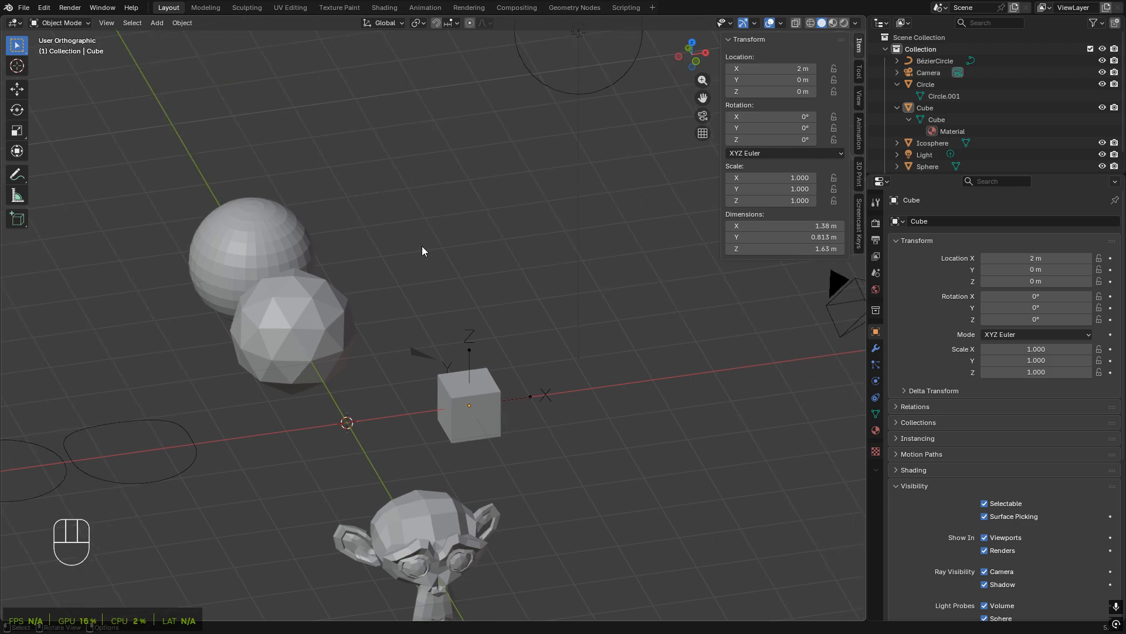
click(17, 49)
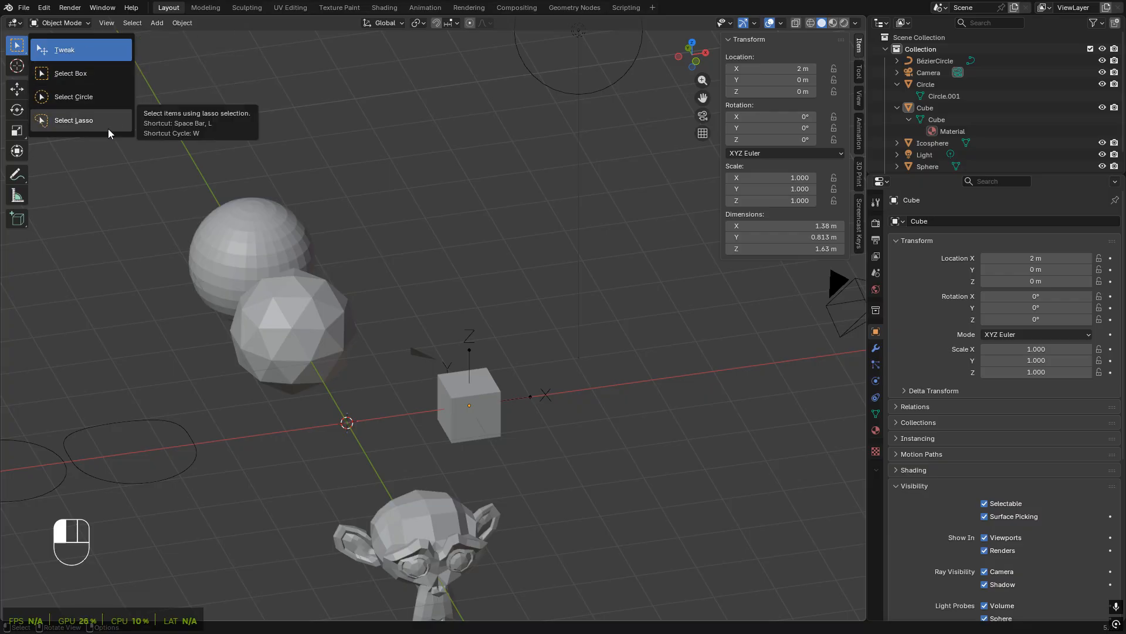
drag(108, 128, 87, 64)
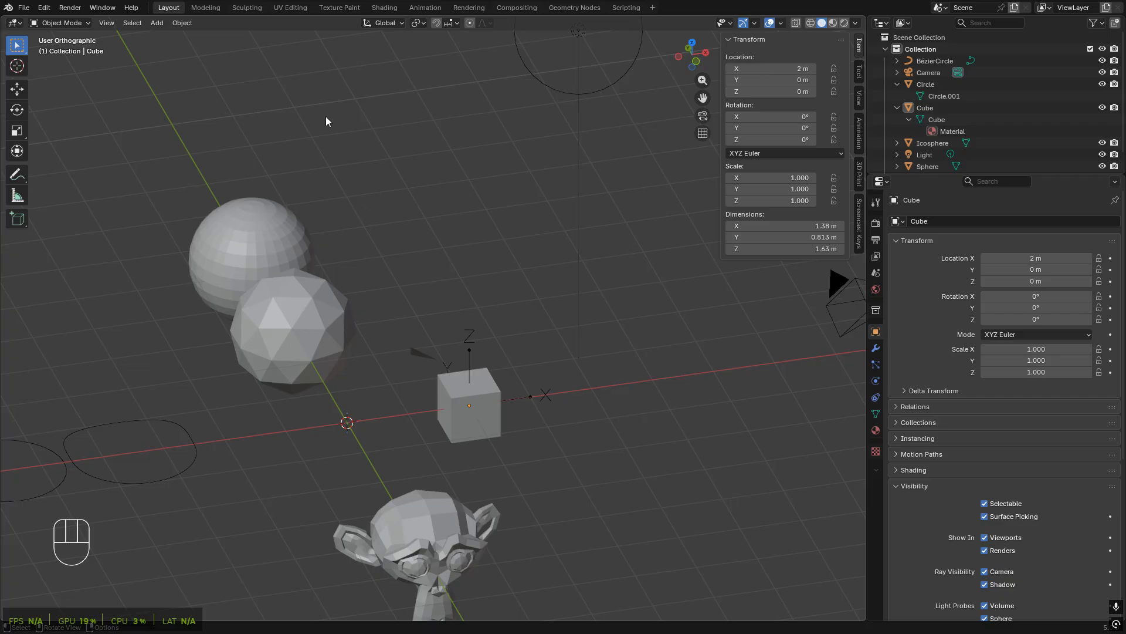
drag(293, 76, 537, 346)
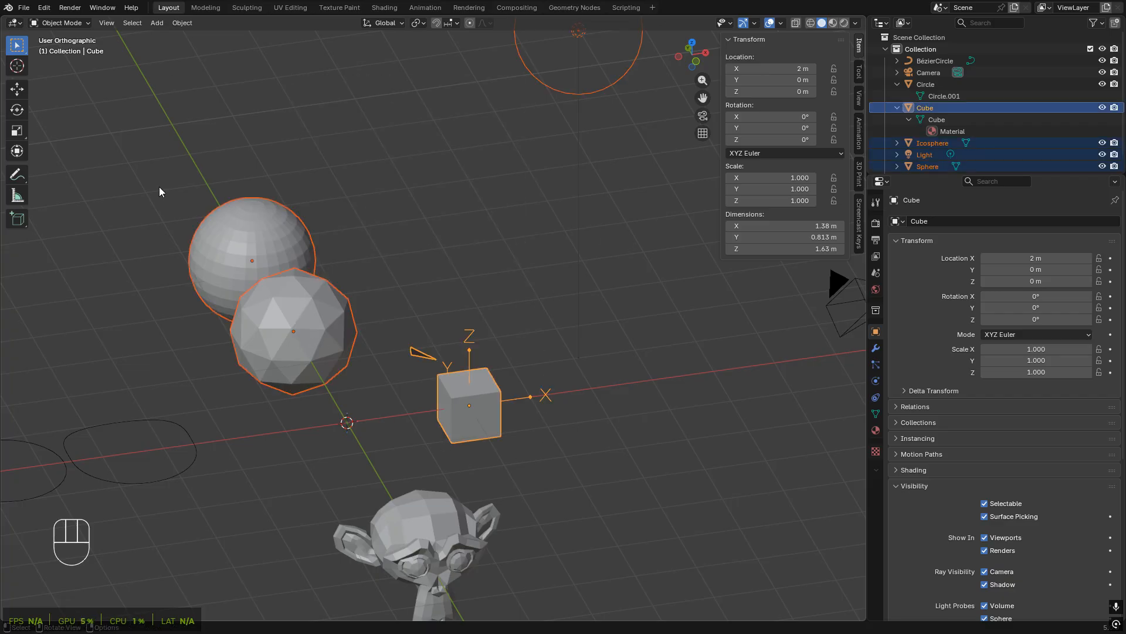
- Select both spheres and the cube with Select Circle, and replace that with an area selection of the cube and monkey head
drag(16, 44, 73, 97)
mouse_move(466, 132)
mouse_down()
mouse_move(630, 453)
mouse_move(276, 271)
mouse_move(262, 314)
mouse_move(473, 430)
mouse_move(568, 372)
mouse_up()
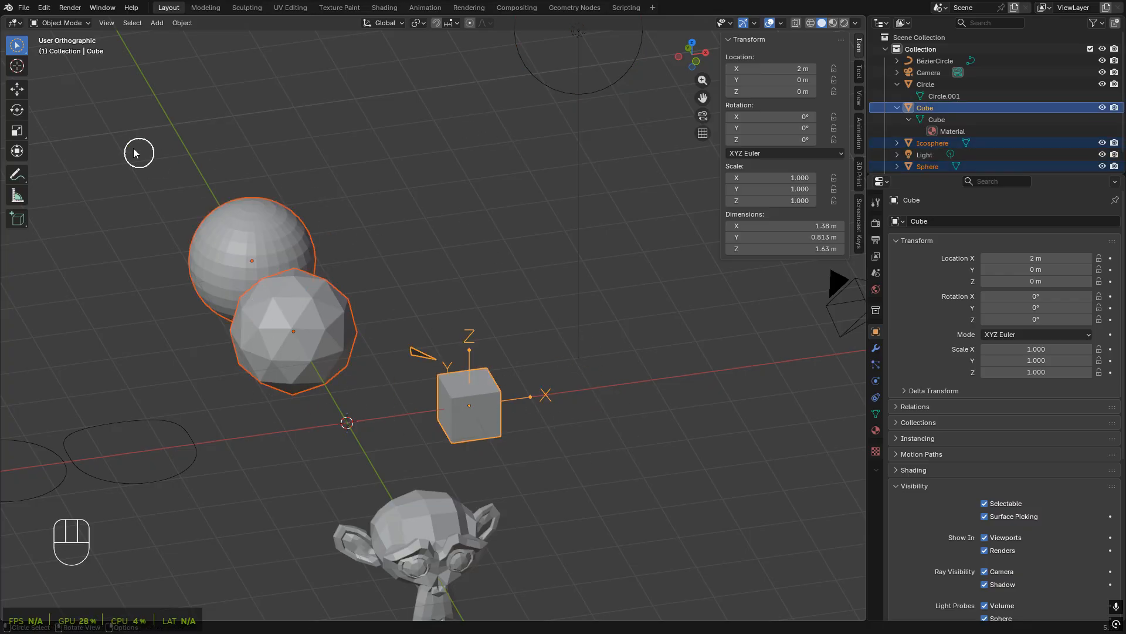
mouse_move(16, 45)
mouse_down()
mouse_move(111, 133)
mouse_move(73, 73)
mouse_up()
mouse_move(455, 179)
mouse_down()
mouse_move(156, 226)
mouse_move(430, 459)
mouse_move(631, 285)
mouse_move(588, 214)
mouse_move(665, 271)
mouse_up()
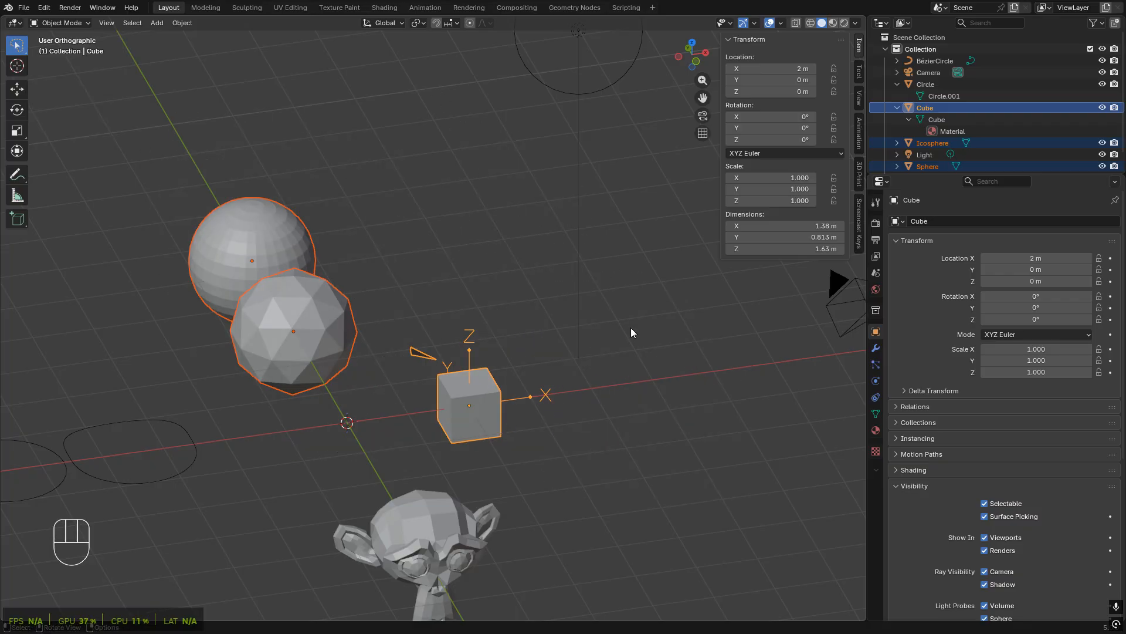
mouse_move(672, 456)
mouse_down()
mouse_move(478, 328)
mouse_move(710, 521)
mouse_up()
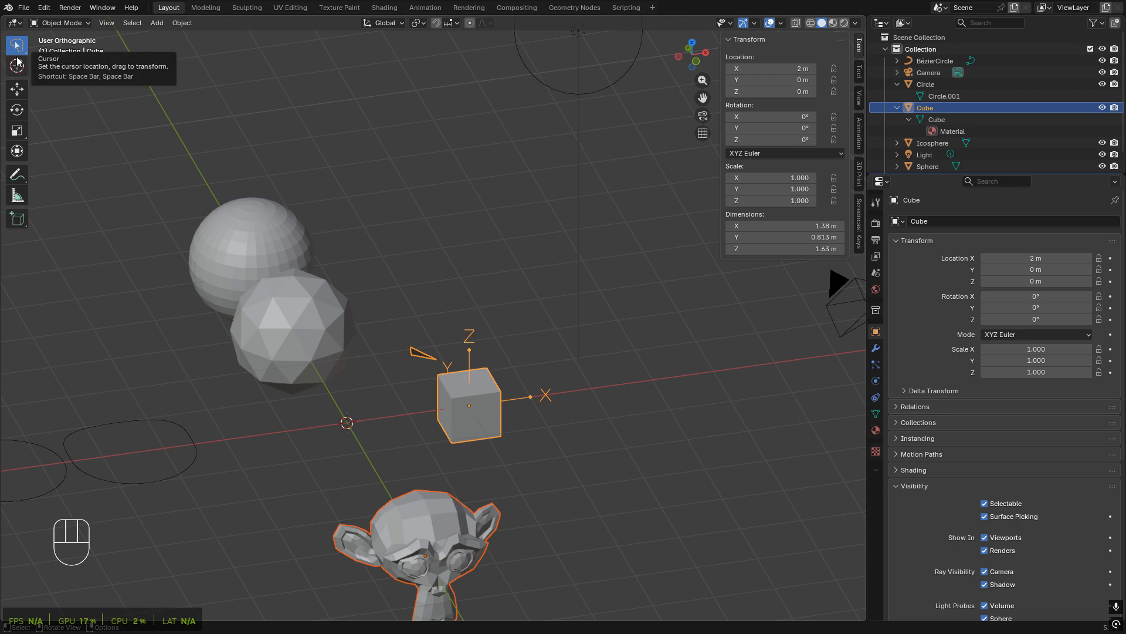
- Cycle repeatedly through the selection tool modes and deselect all objects
key(w)
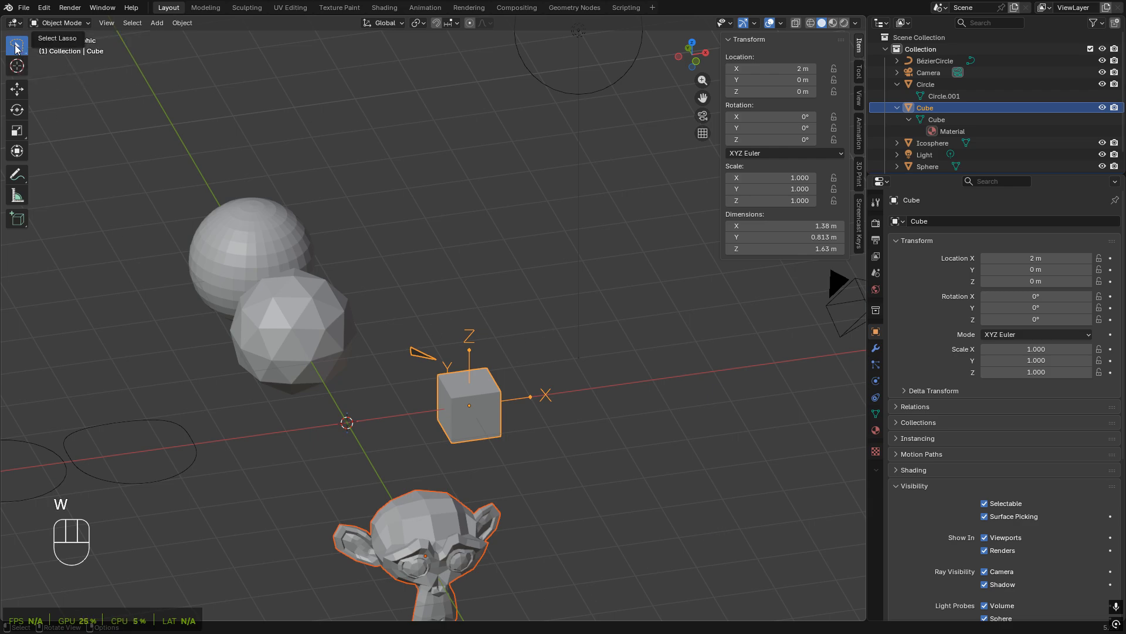
key(w)
key(w)
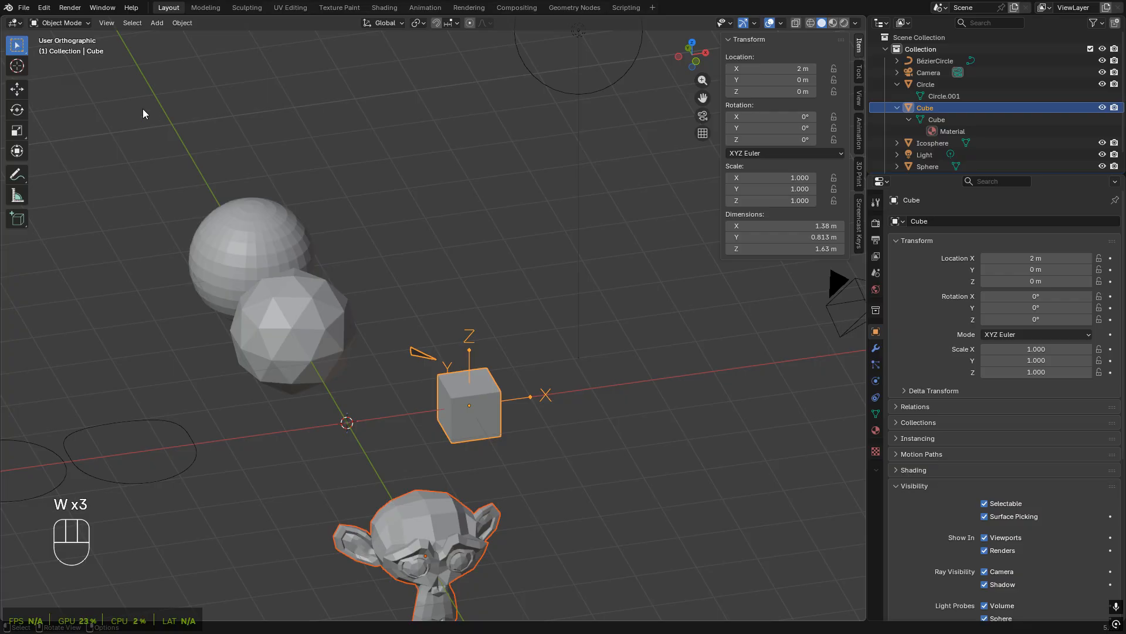
key(w)
key(w)
key(w)
key(w)
key(w)
click(435, 385)
shift+middle_drag(376, 379, 416, 300)
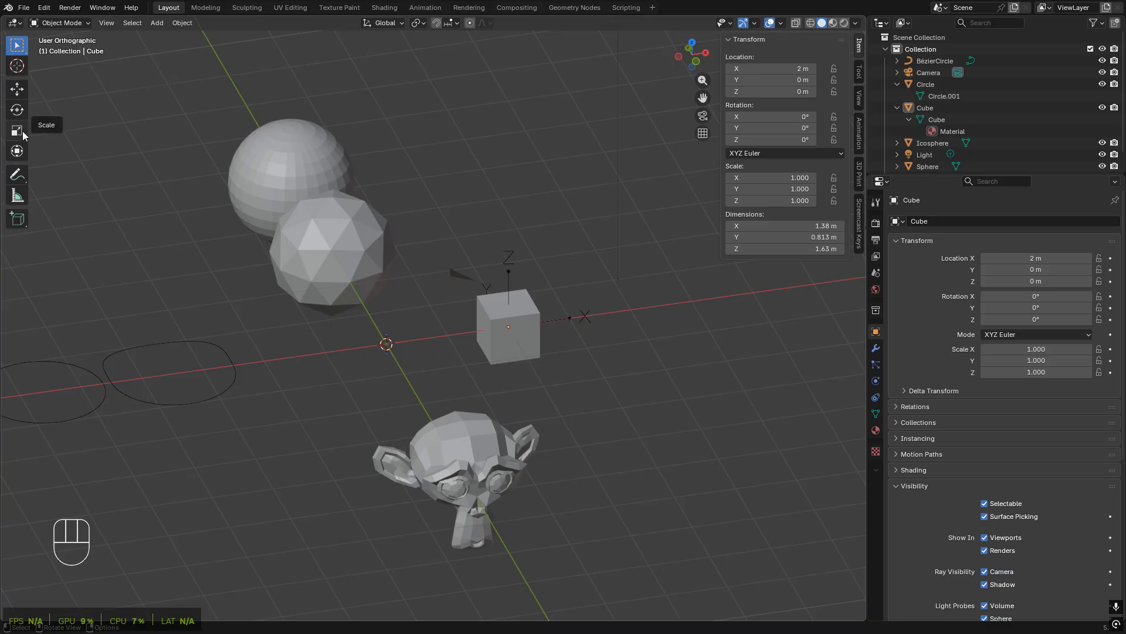
- Activate the Cursor tool and display the 3D cursor's location and rotation settings
click(17, 65)
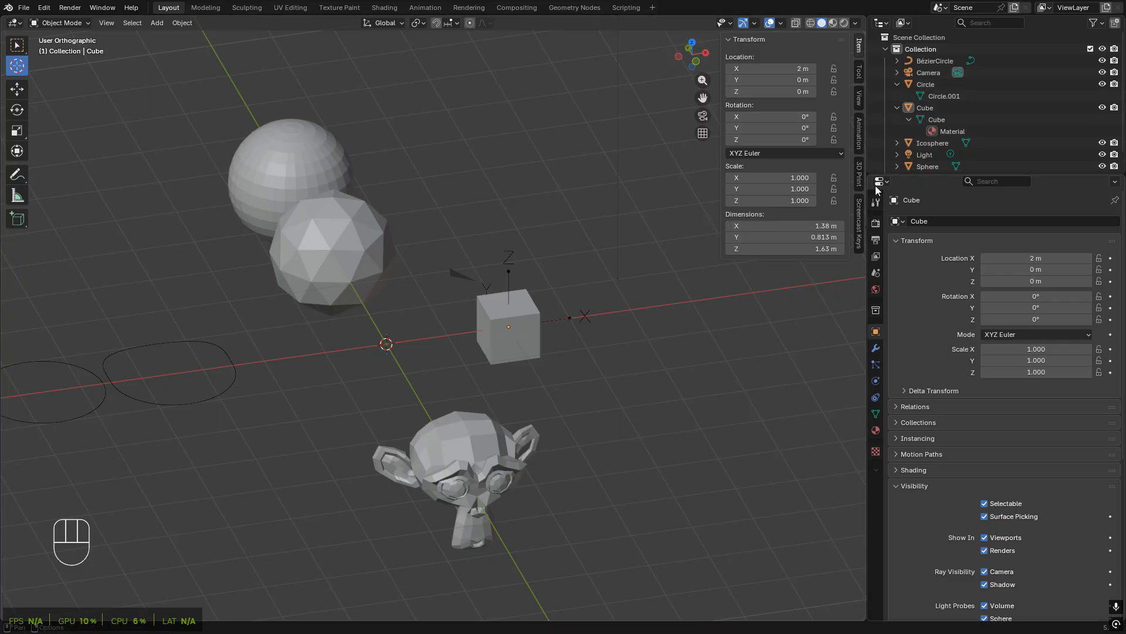
click(859, 76)
click(858, 103)
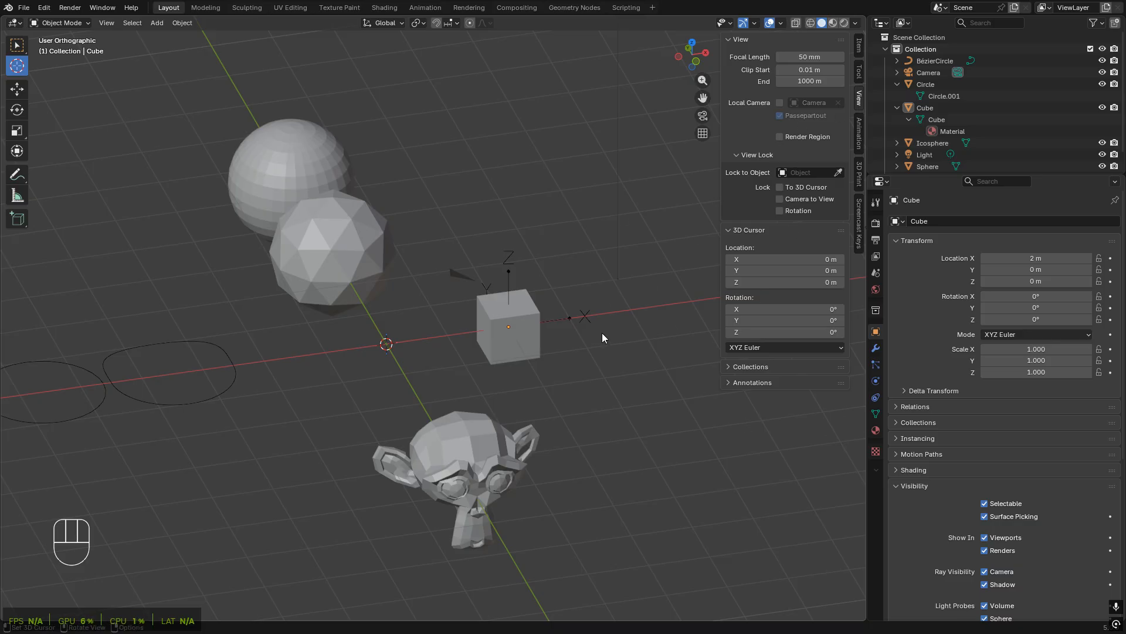
scroll(410, 370, up, 3)
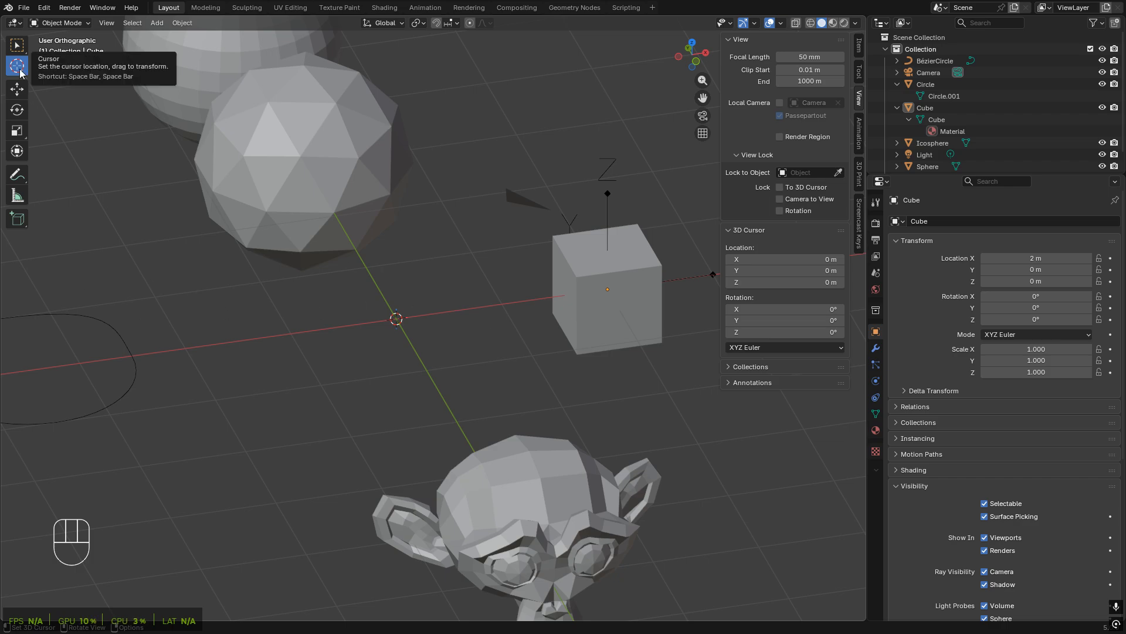
- Reposition the 3D cursor freely several times, ending near the cube at about X 1.3 m, Y -1.32 m, Z 1.48 m
drag(354, 386, 470, 233)
middle_drag(429, 336, 460, 329)
scroll(492, 310, down, 4)
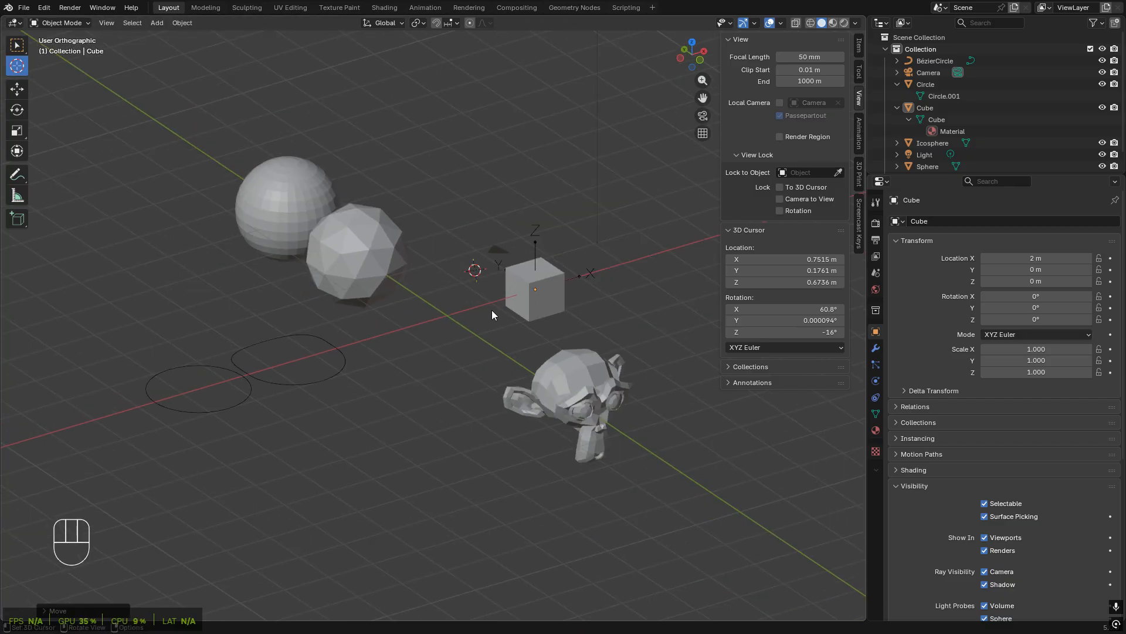
drag(441, 325, 291, 320)
click(415, 336)
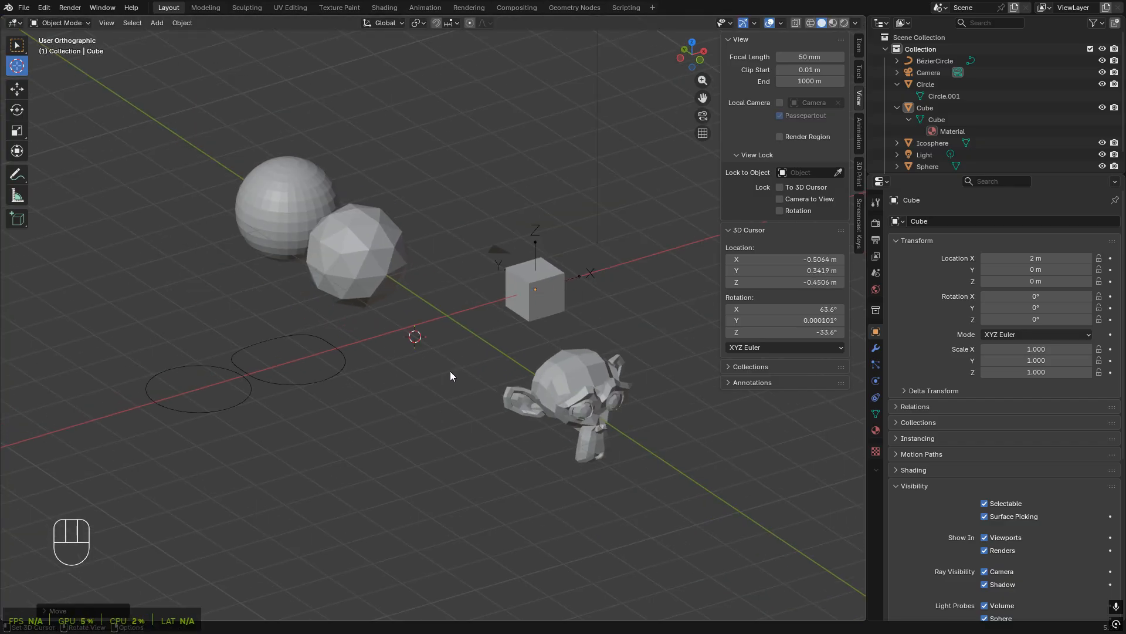
middle_drag(453, 377, 485, 360)
drag(486, 359, 540, 233)
middle_drag(587, 303, 502, 342)
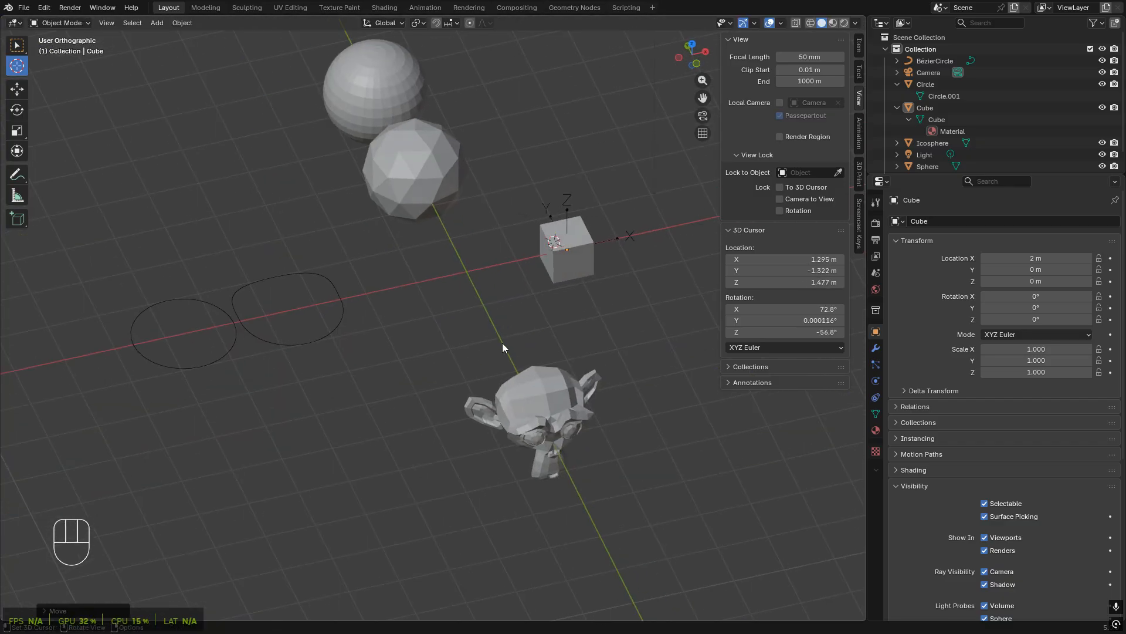
- Select the monkey head and set the transform pivot point to 3D Cursor
click(17, 45)
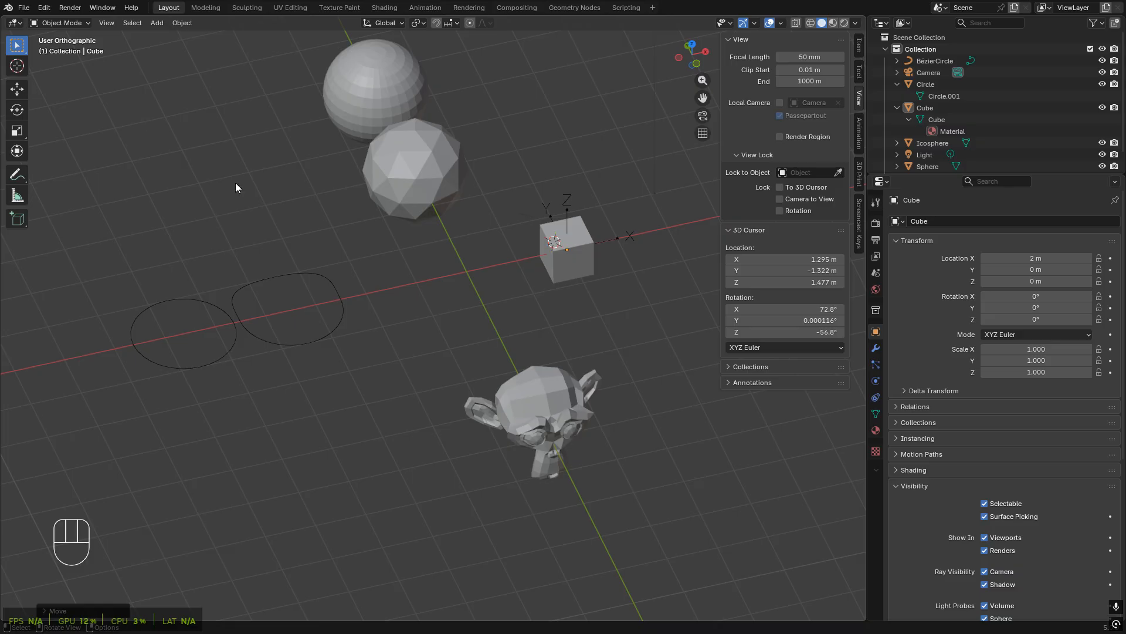
click(539, 424)
click(416, 23)
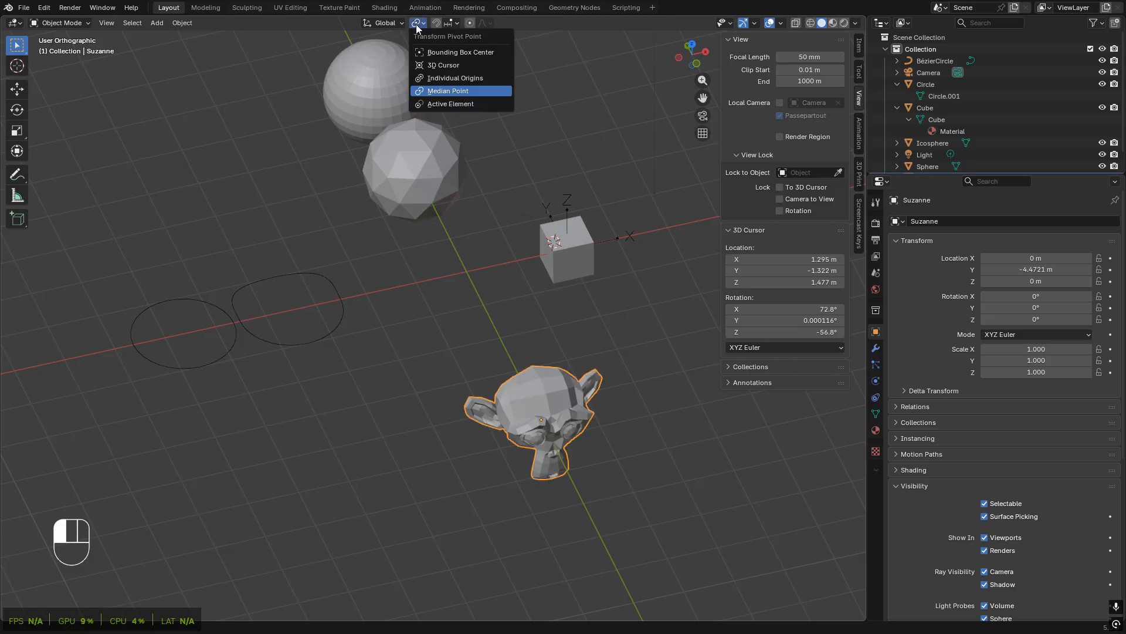
click(447, 65)
- Try rotating the monkey head around the 3D cursor, constrained in turn to the Z, Y and X axes, and cancel the rotation
middle_drag(539, 328, 563, 421)
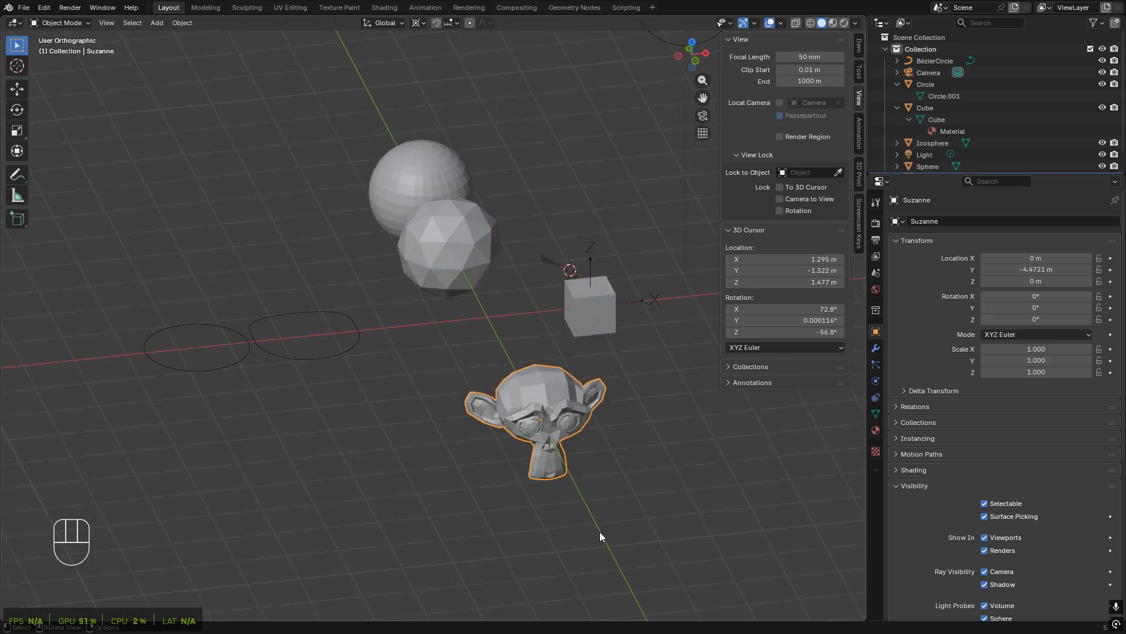
key(r)
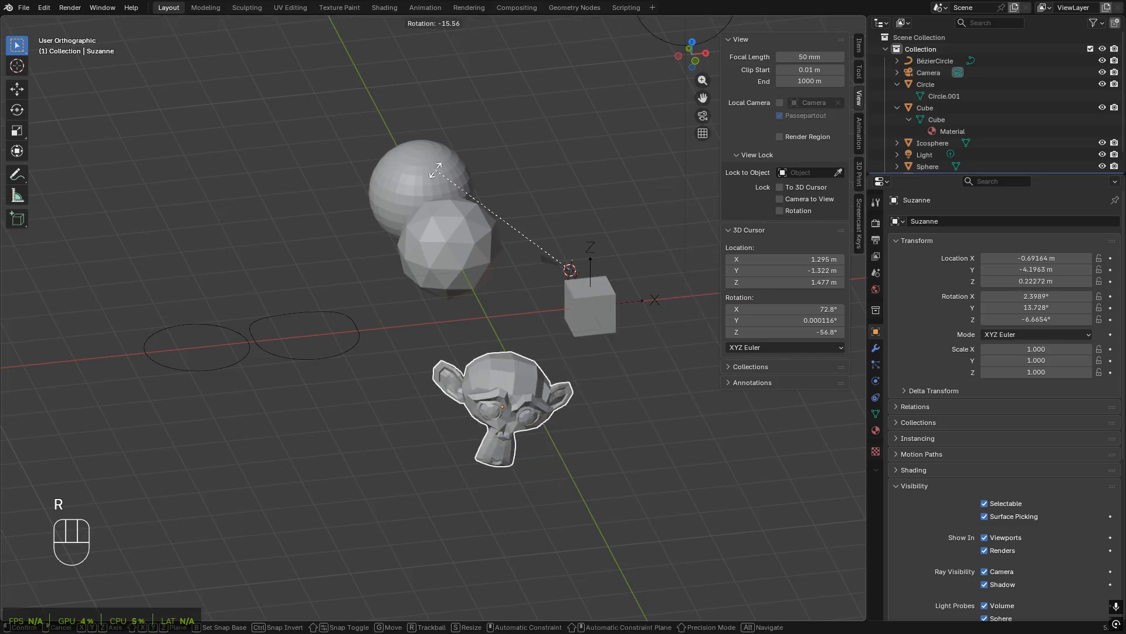
key(z)
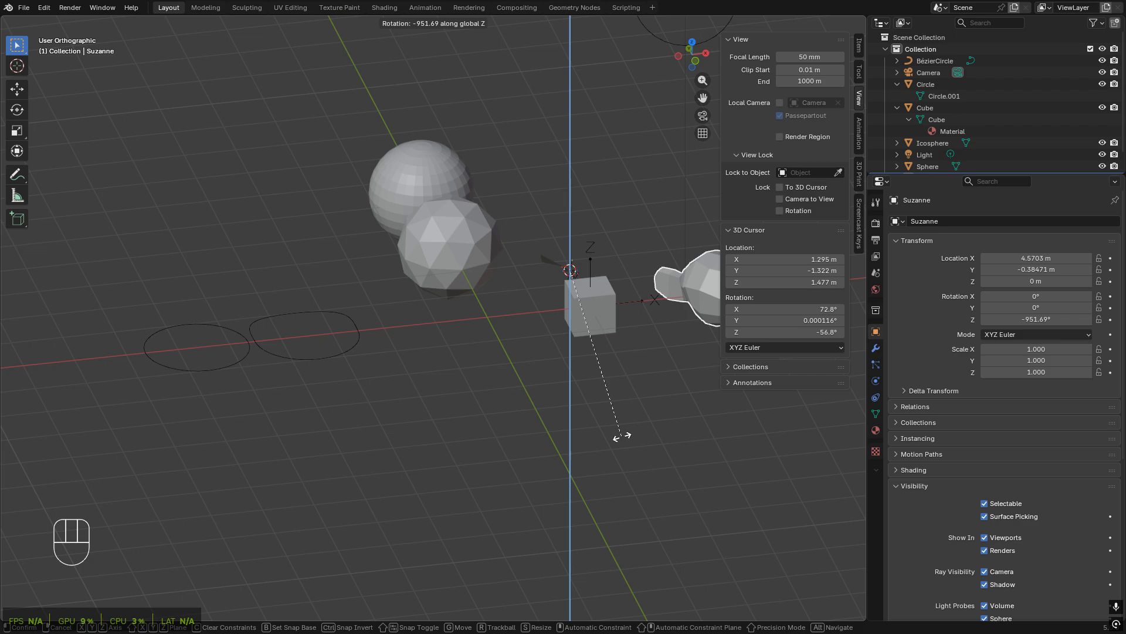
key(z)
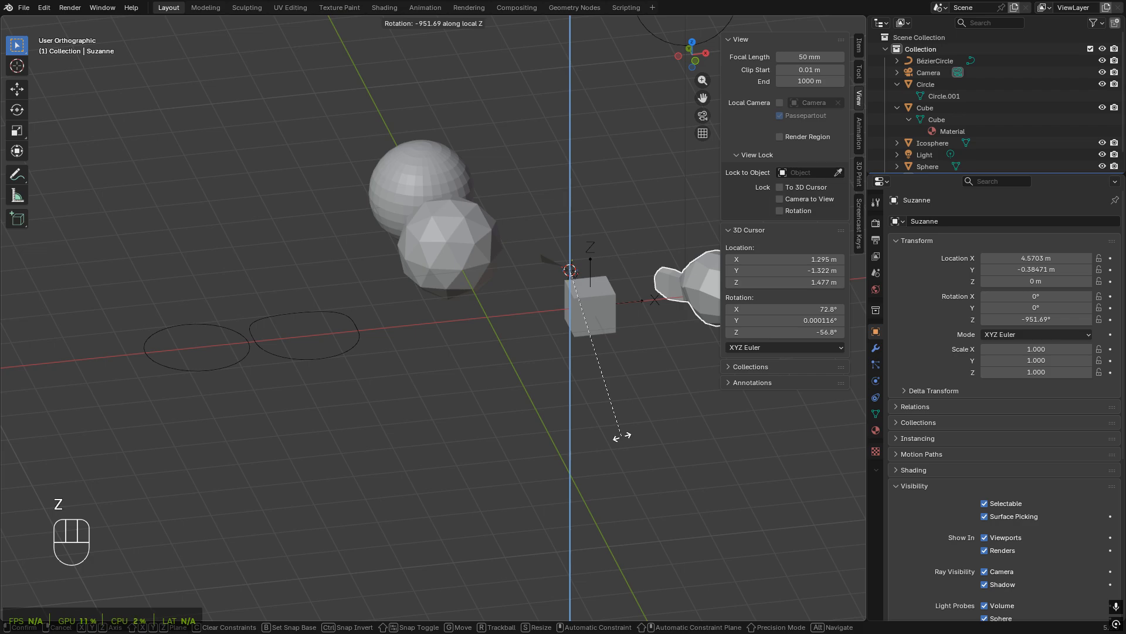
key(y)
key(y)
key(y)
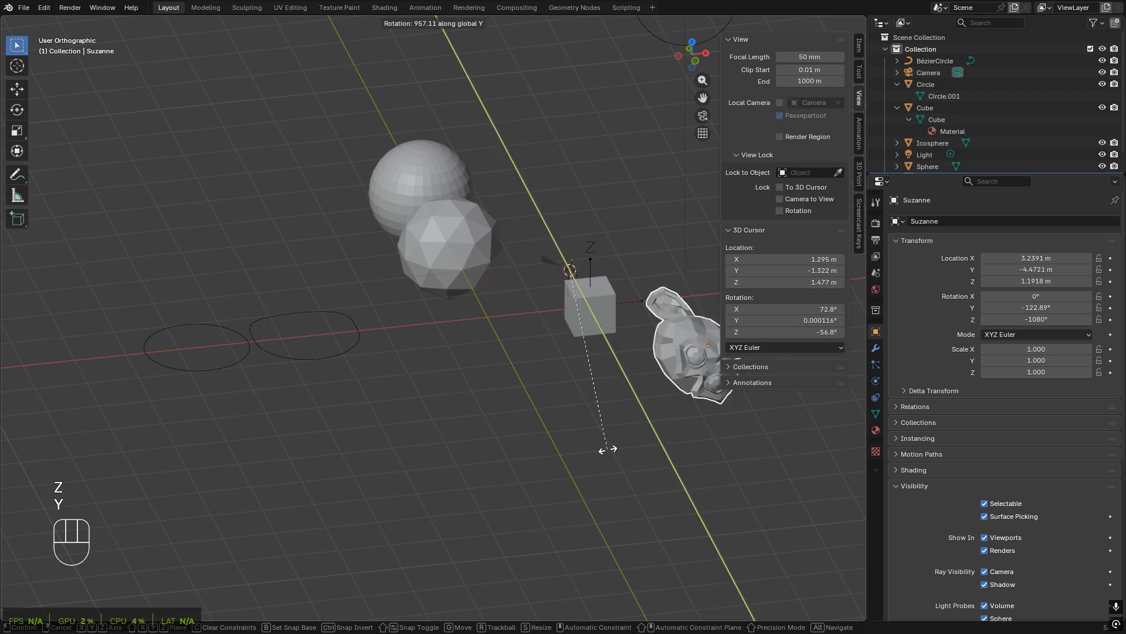
key(y)
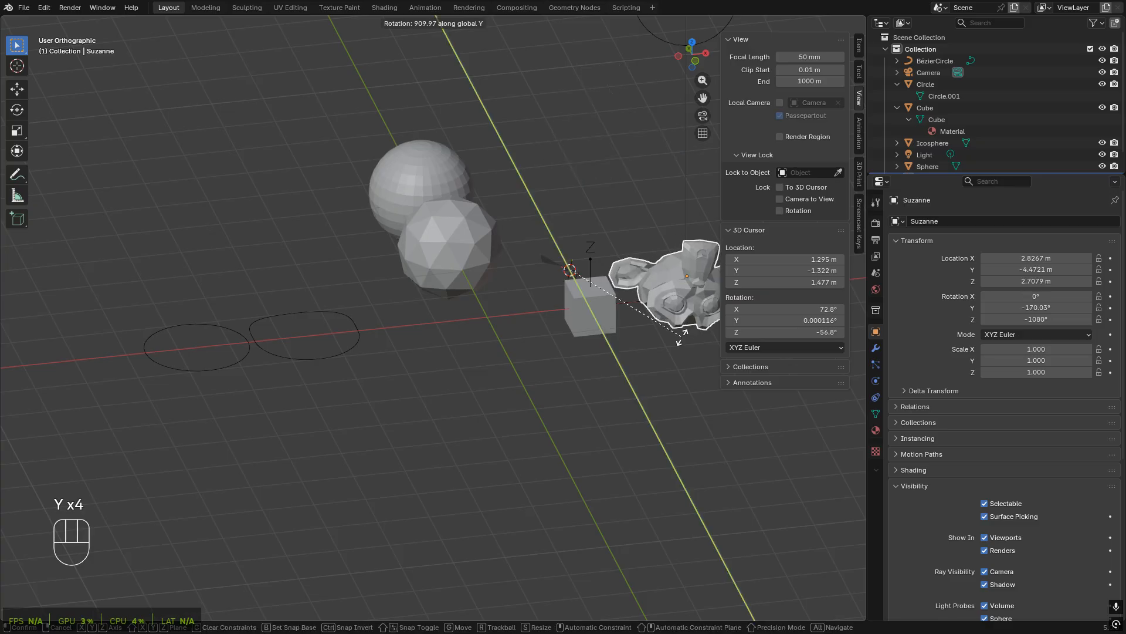
key(y)
key(x)
key(x)
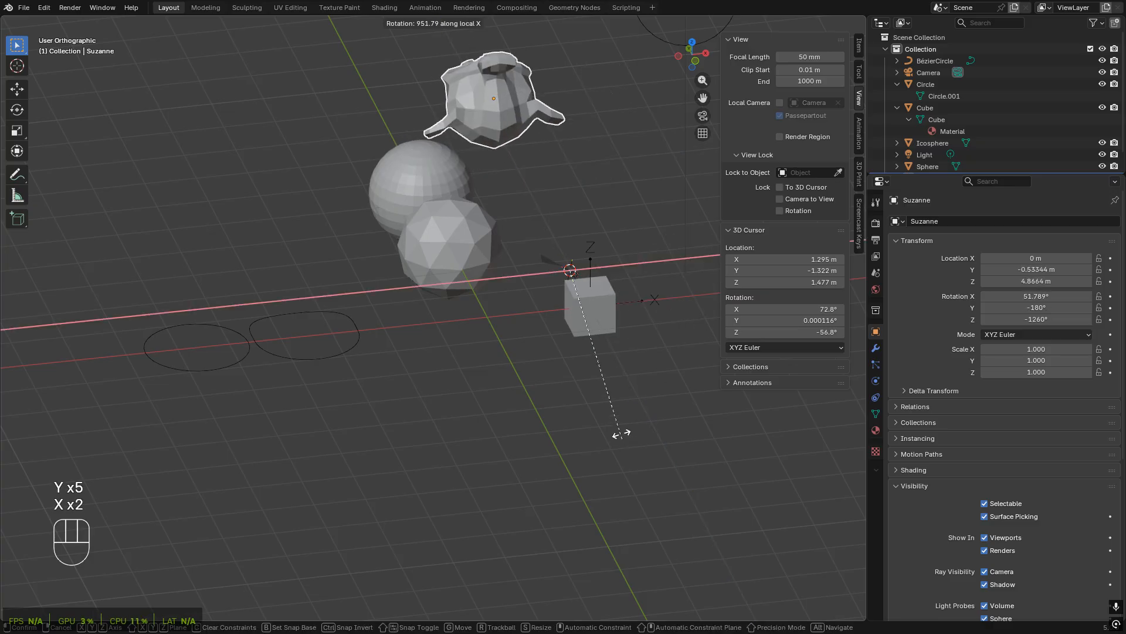
key(Escape)
- Set the transform orientation to Cursor in the Layout workspace
click(385, 8)
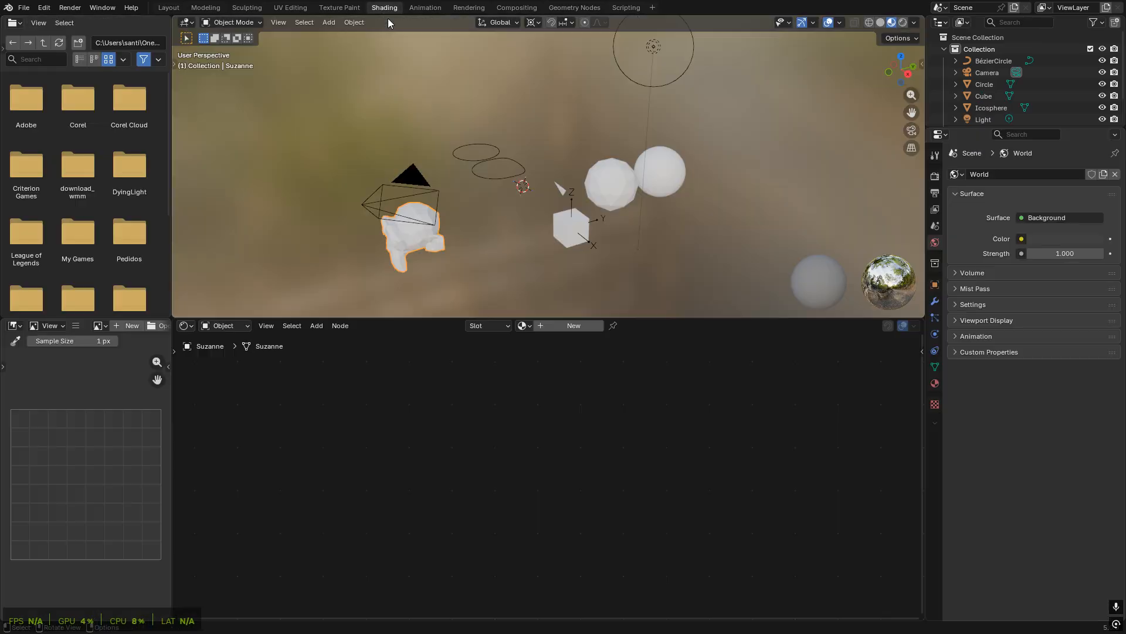
click(168, 7)
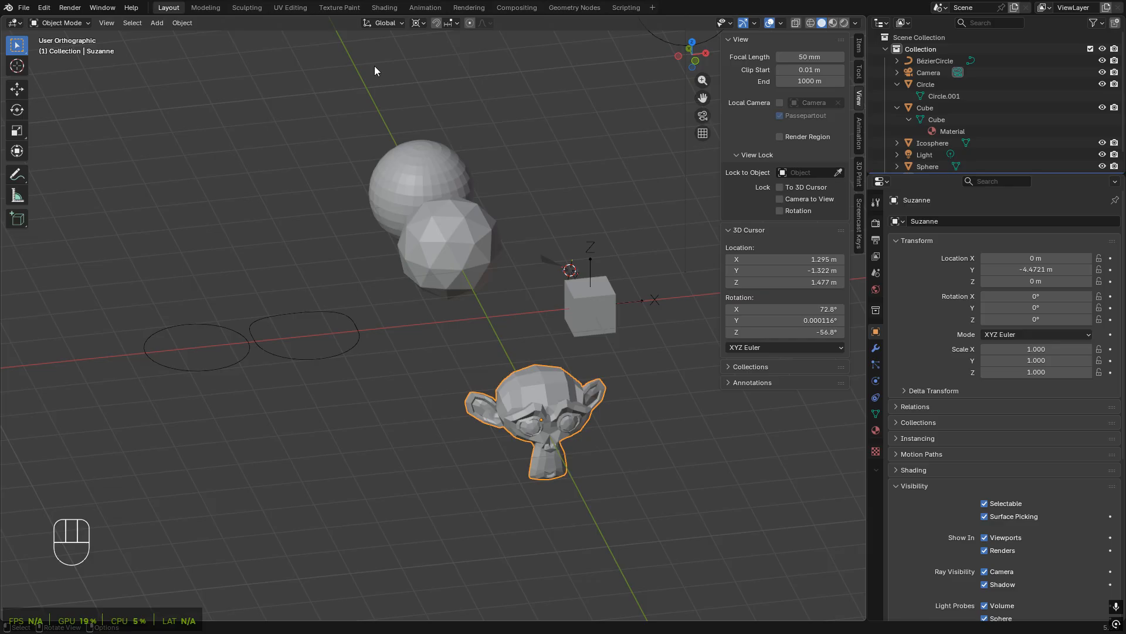
click(392, 23)
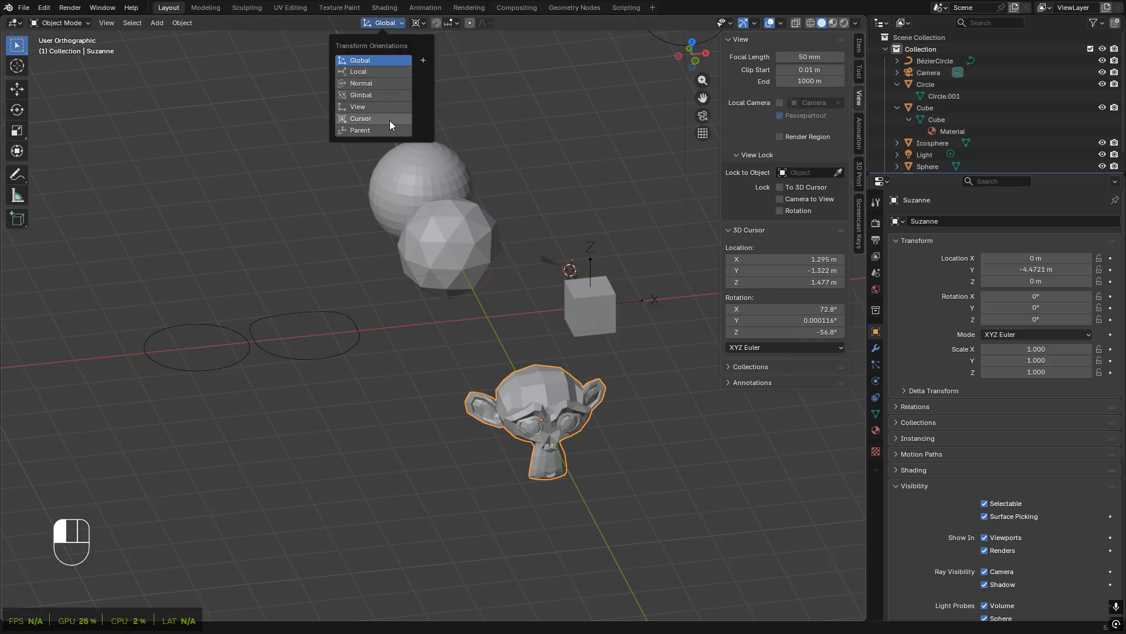
click(371, 118)
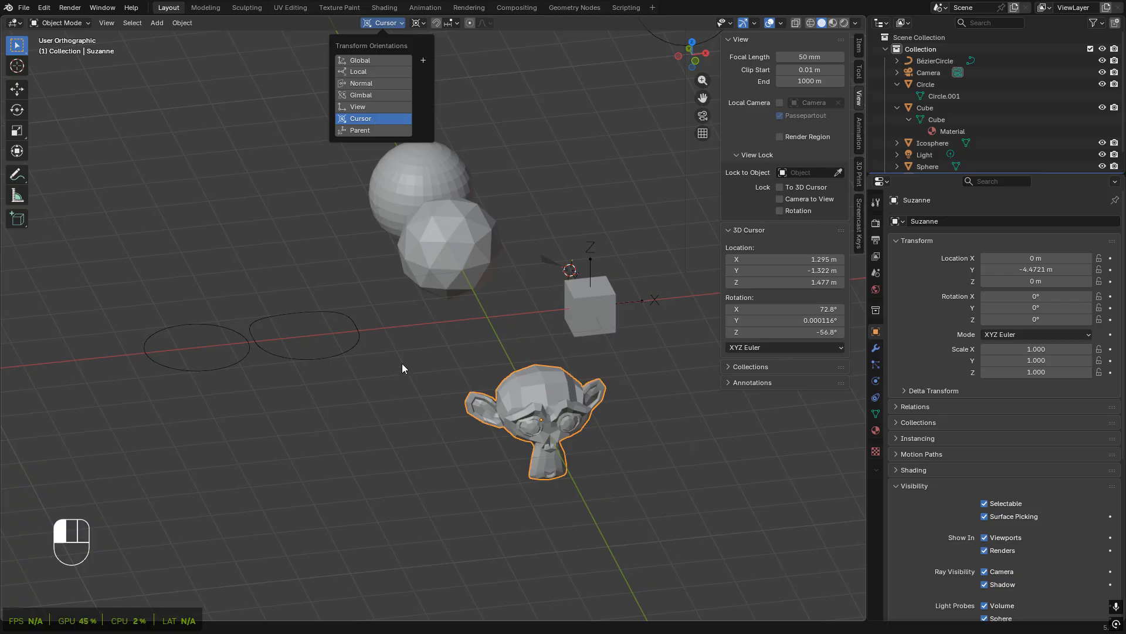
- Try rotating the monkey head around the 3D cursor along the cursor's Y axis and the global Y axis, and cancel the rotation
shift+middle_drag(655, 466, 485, 431)
middle_drag(601, 397, 597, 332)
key(r)
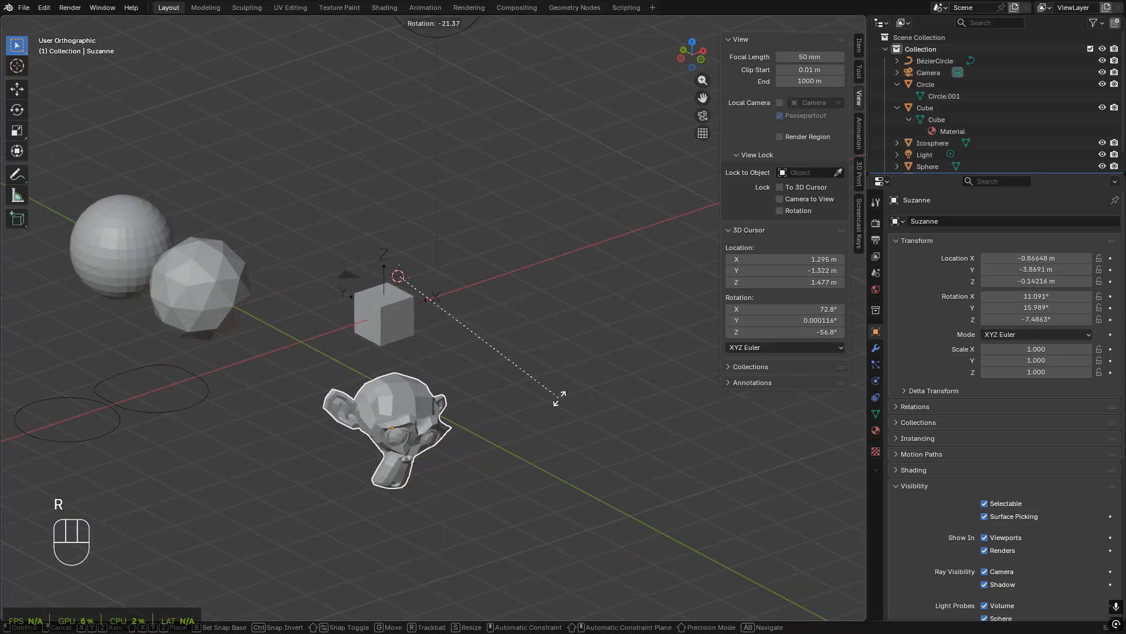
key(y)
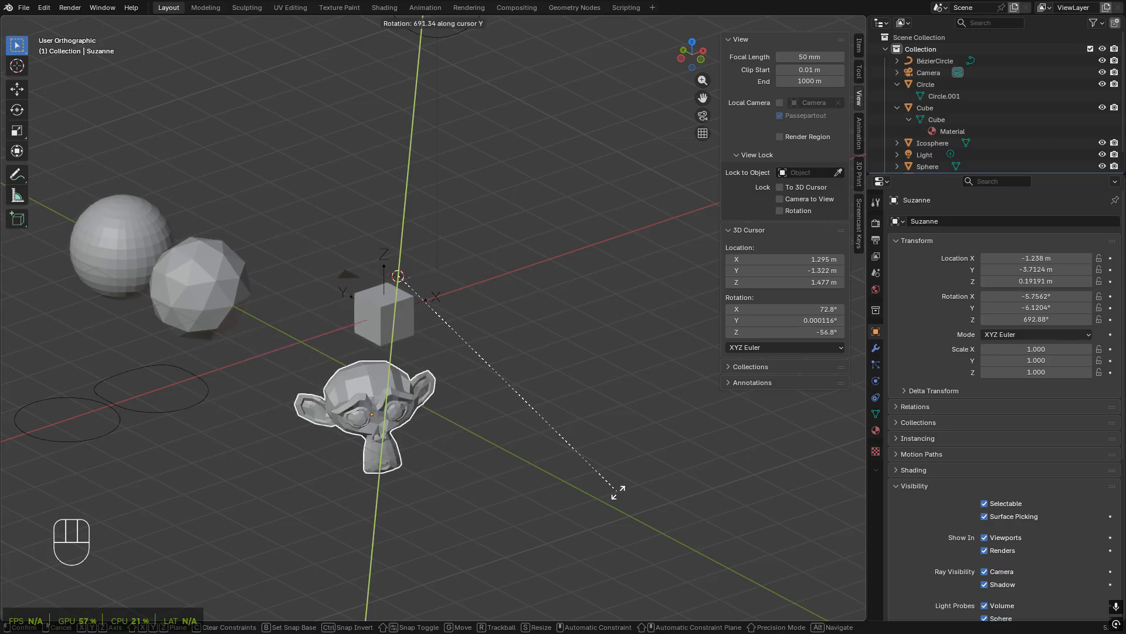
key(y)
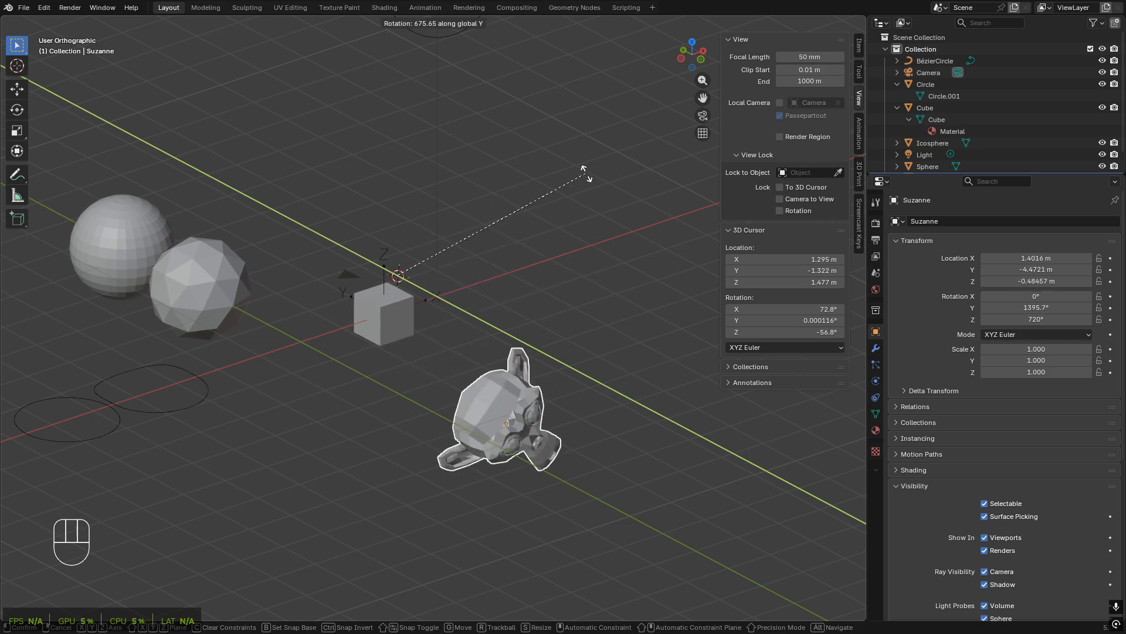
key(Escape)
- Activate the Move tool and select the icosphere in place of the monkey head
scroll(587, 405, down, 2)
middle_drag(533, 338, 481, 352)
scroll(578, 305, up, 5)
shift+middle_drag(578, 302, 491, 364)
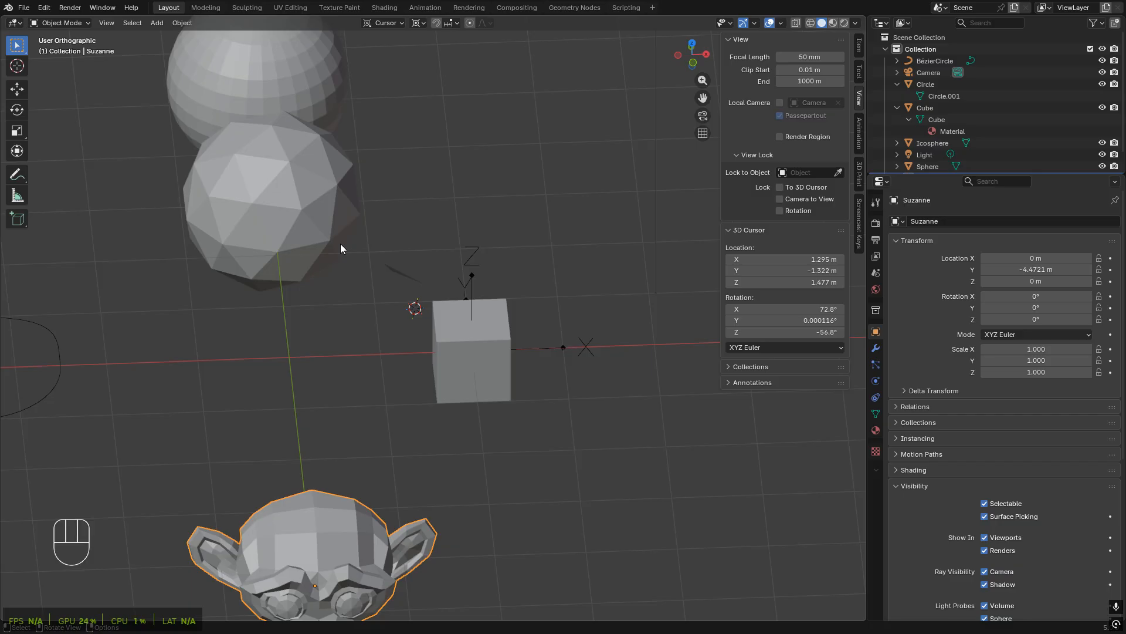
scroll(325, 303, down, 2)
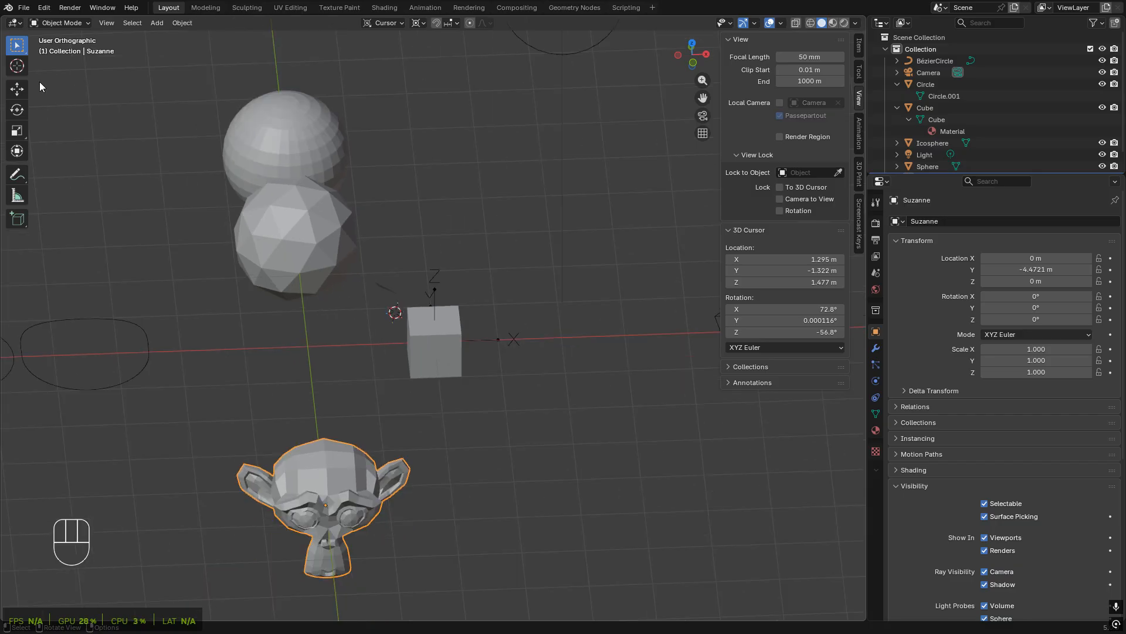
click(17, 94)
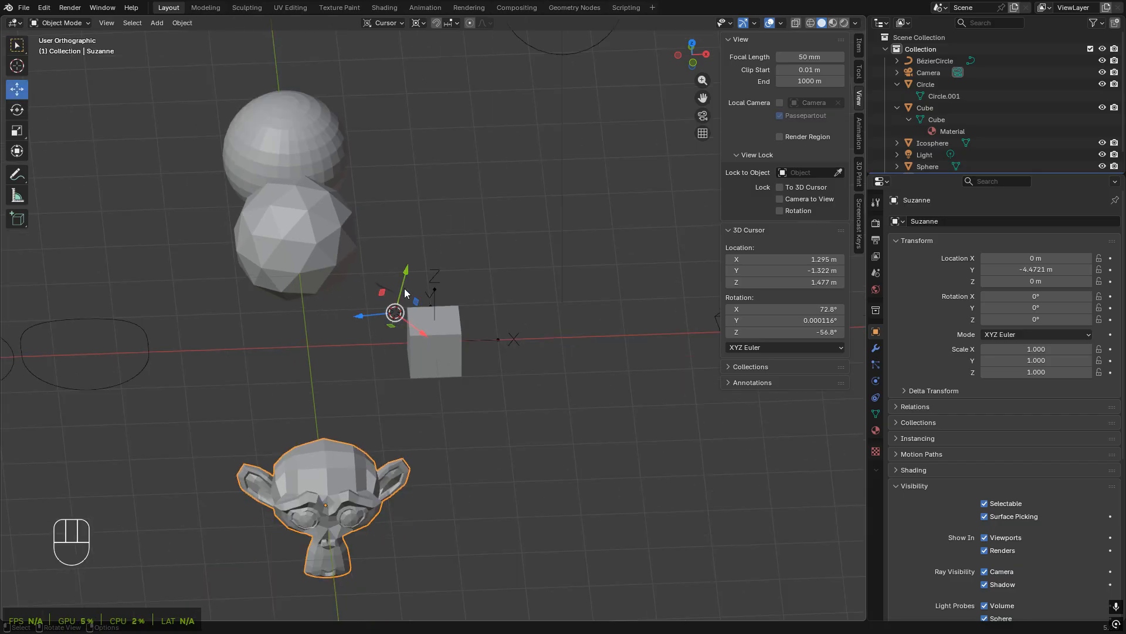
scroll(383, 276, up, 4)
click(258, 240)
scroll(270, 343, down, 5)
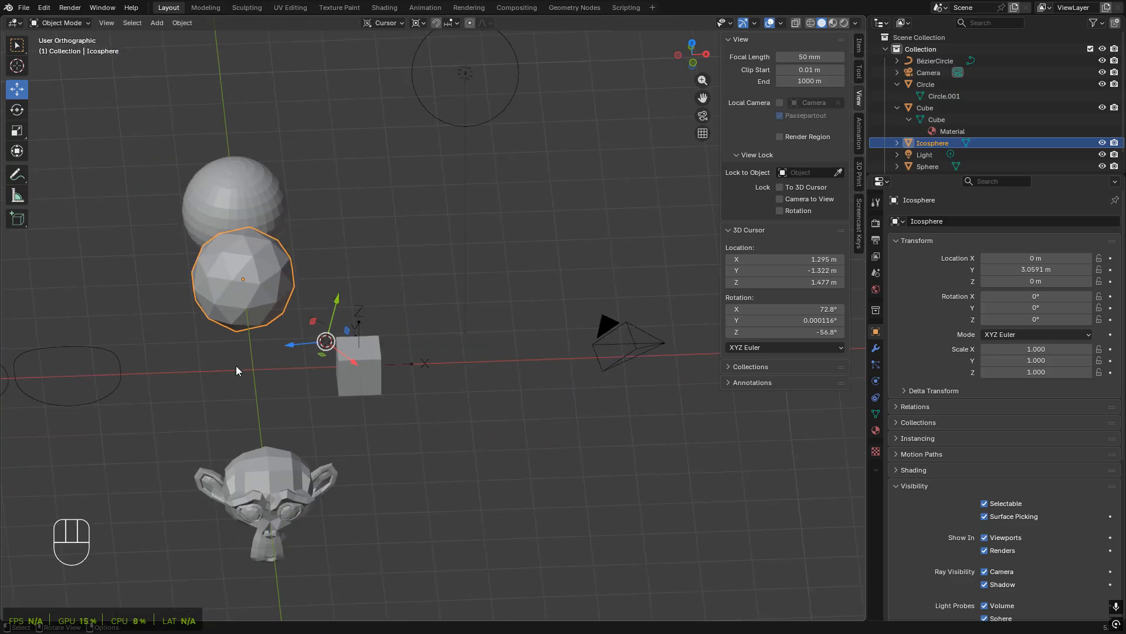
- Set the transform orientation to Global and return the pivot point to the icosphere's own center
middle_drag(236, 365, 408, 346)
click(385, 24)
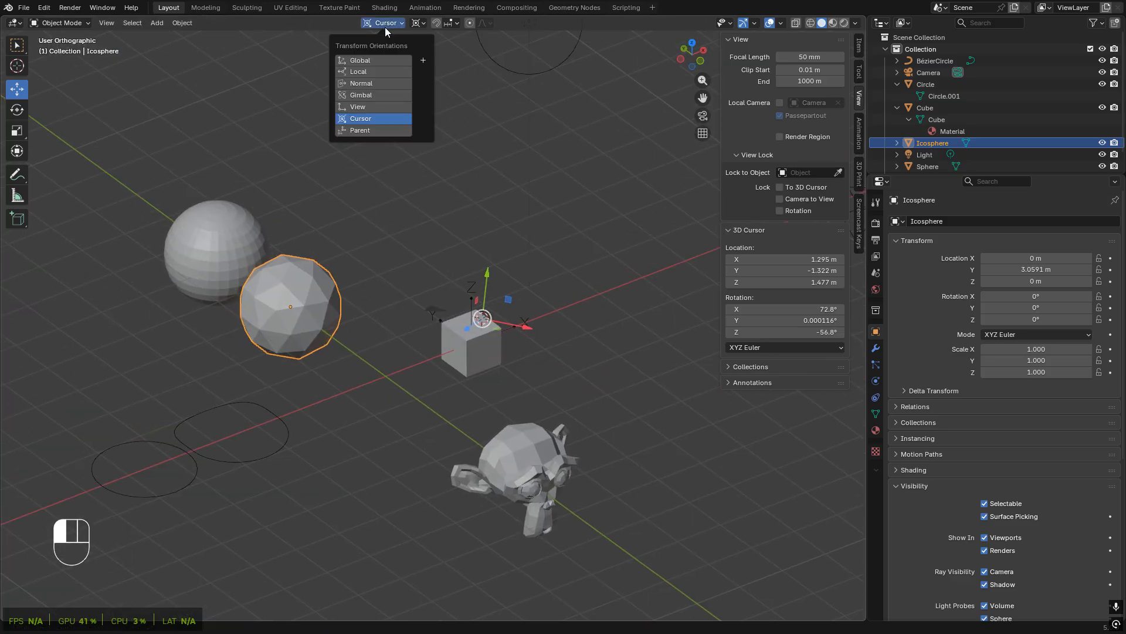
click(353, 56)
click(417, 24)
click(417, 26)
click(418, 25)
click(448, 91)
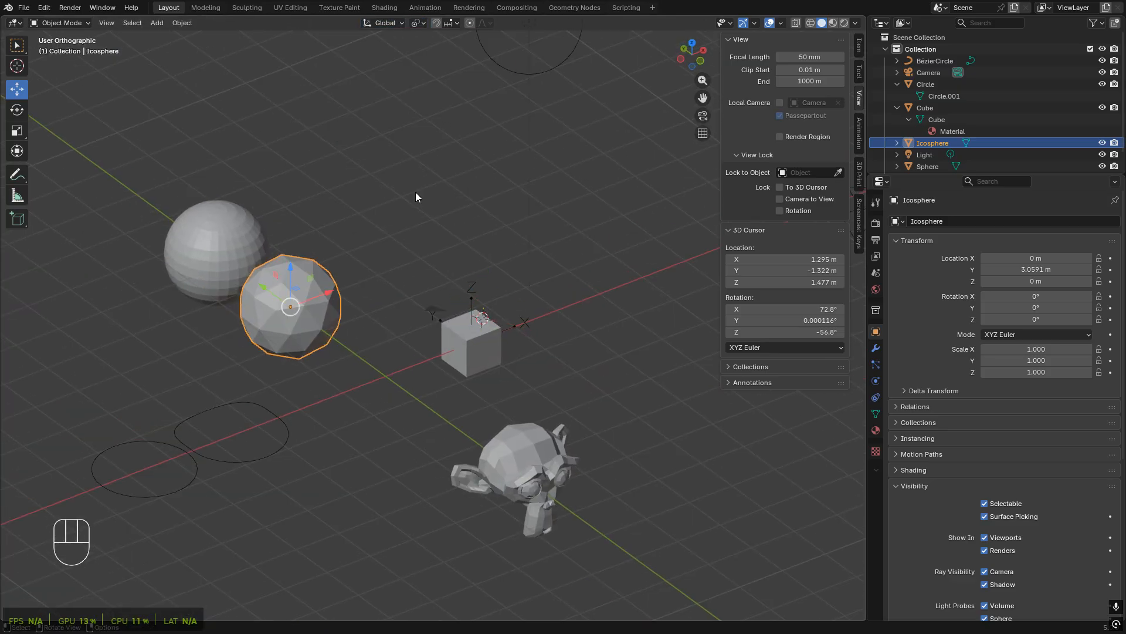
- Try raising the icosphere along the Z axis with the move gizmo, and undo the move
scroll(352, 385, up, 2)
mouse_move(330, 354)
middle_down()
mouse_move(355, 333)
mouse_move(387, 365)
mouse_move(360, 349)
mouse_move(365, 330)
mouse_move(377, 371)
mouse_move(325, 350)
middle_up()
middle_drag(395, 329, 328, 294)
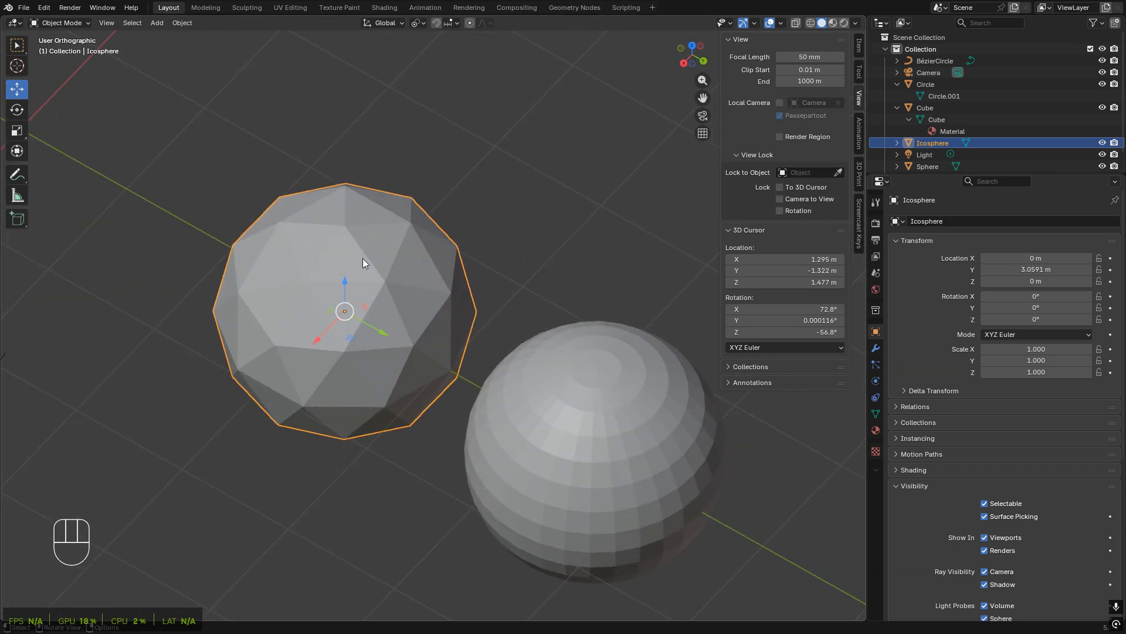
middle_drag(293, 217, 383, 267)
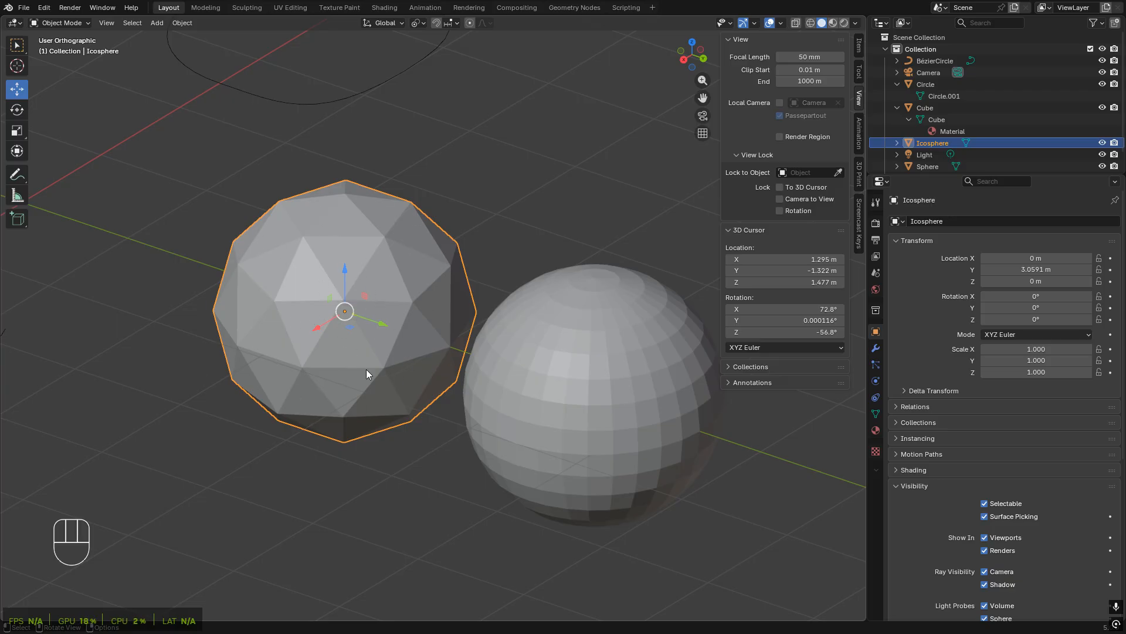
drag(345, 256, 350, 188)
key(ctrl+z)
- Move the icosphere along the Y axis to about 2.58 m, then try a small X-axis shift and undo it
drag(382, 329, 355, 303)
drag(267, 310, 301, 350)
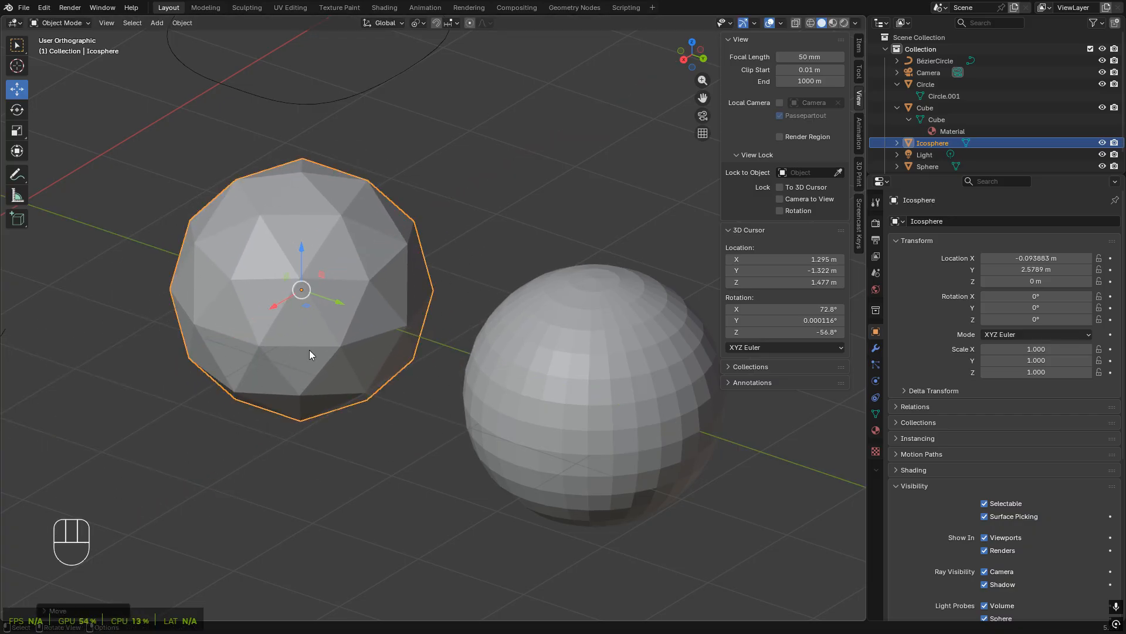
key(ctrl+z)
shift+middle_drag(280, 321, 362, 330)
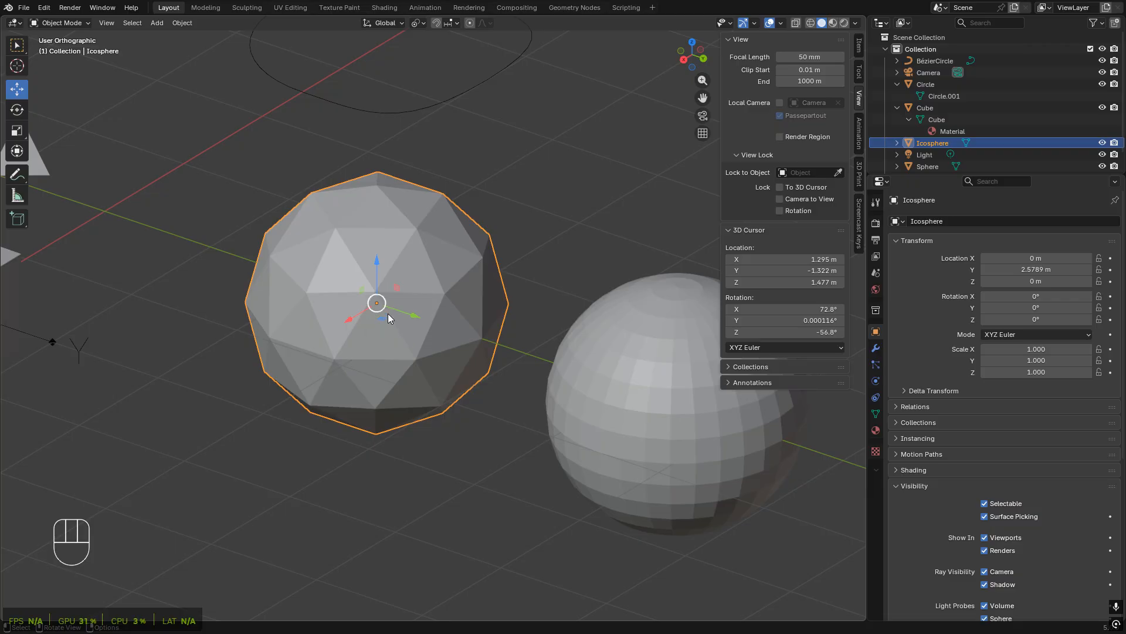
- Show the icosphere's item transform values and move it freely to about X 0.5 m, Y 3.53 m, Z 1.1 m
drag(388, 314, 323, 270)
click(860, 47)
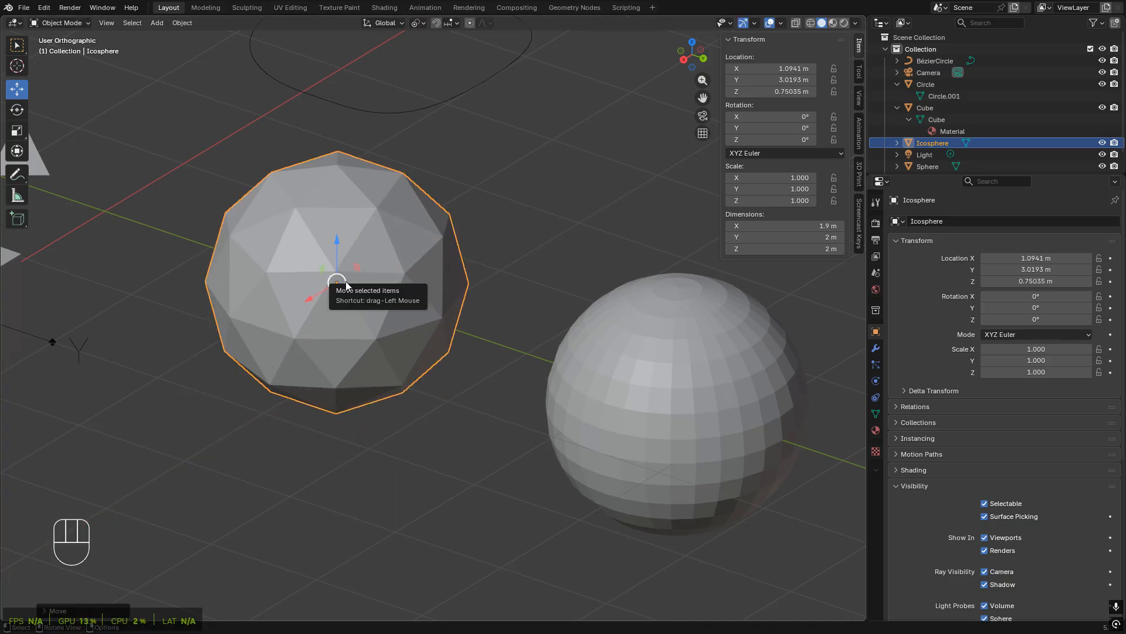
drag(337, 283, 440, 241)
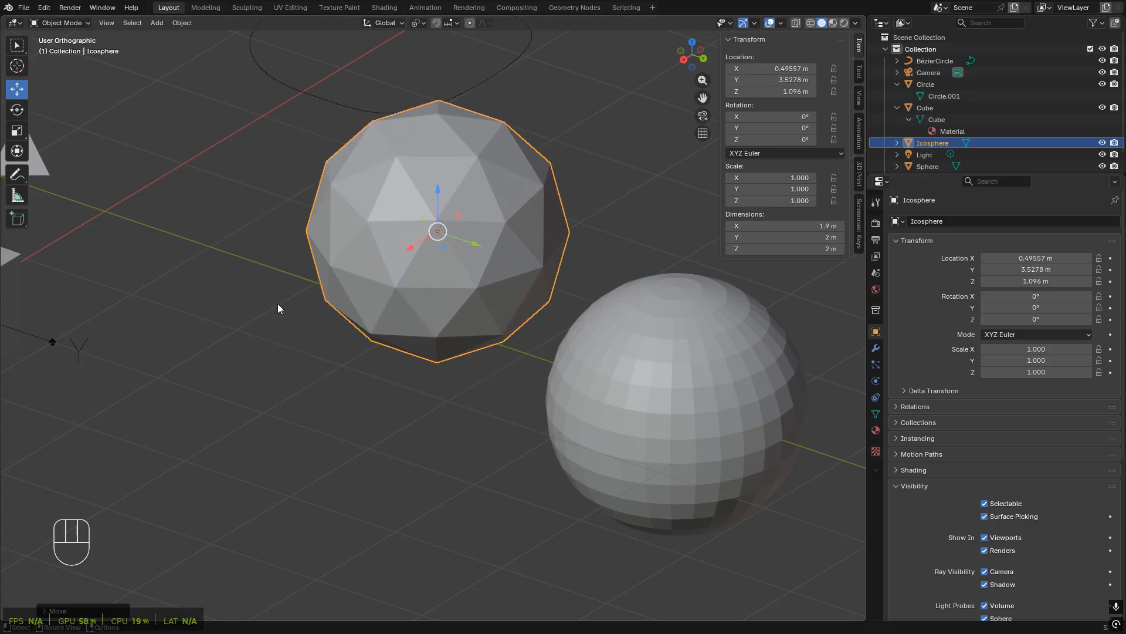
- Rotate the icosphere with the Rotate tool about Z and then other directions, to about X 204.7°, Y -6°, Z 52.1°
click(18, 109)
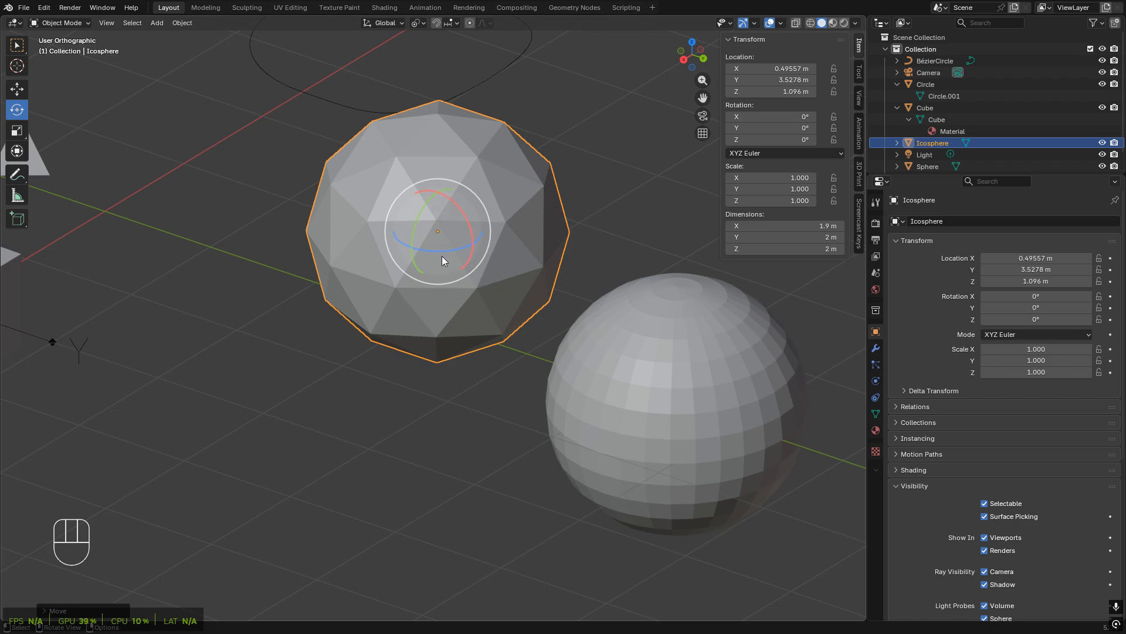
drag(442, 256, 507, 286)
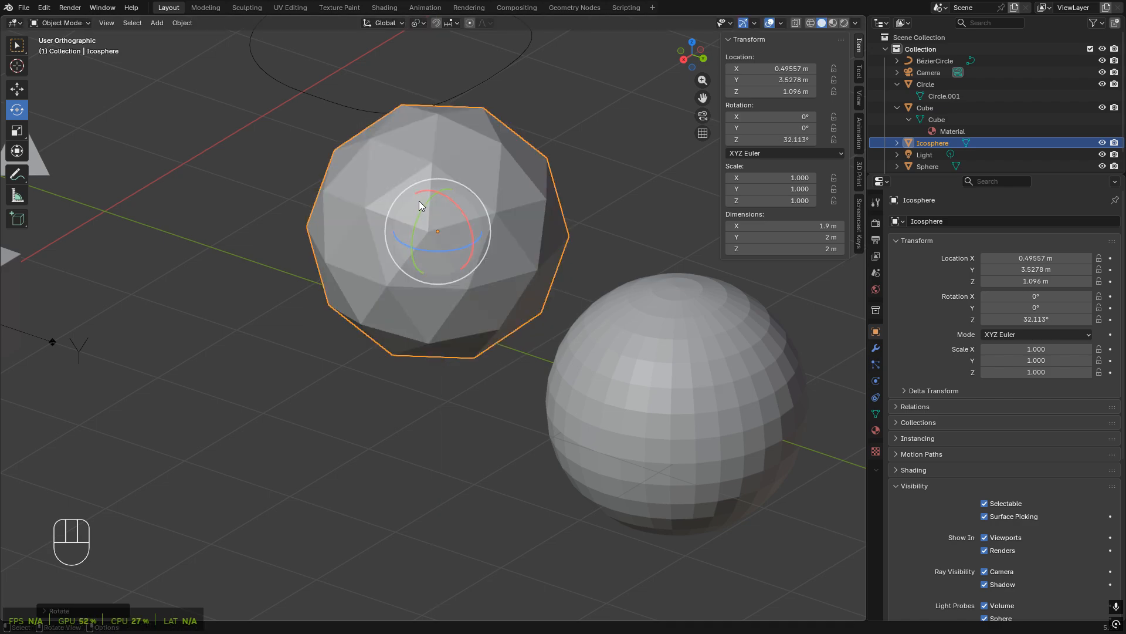
drag(419, 201, 533, 264)
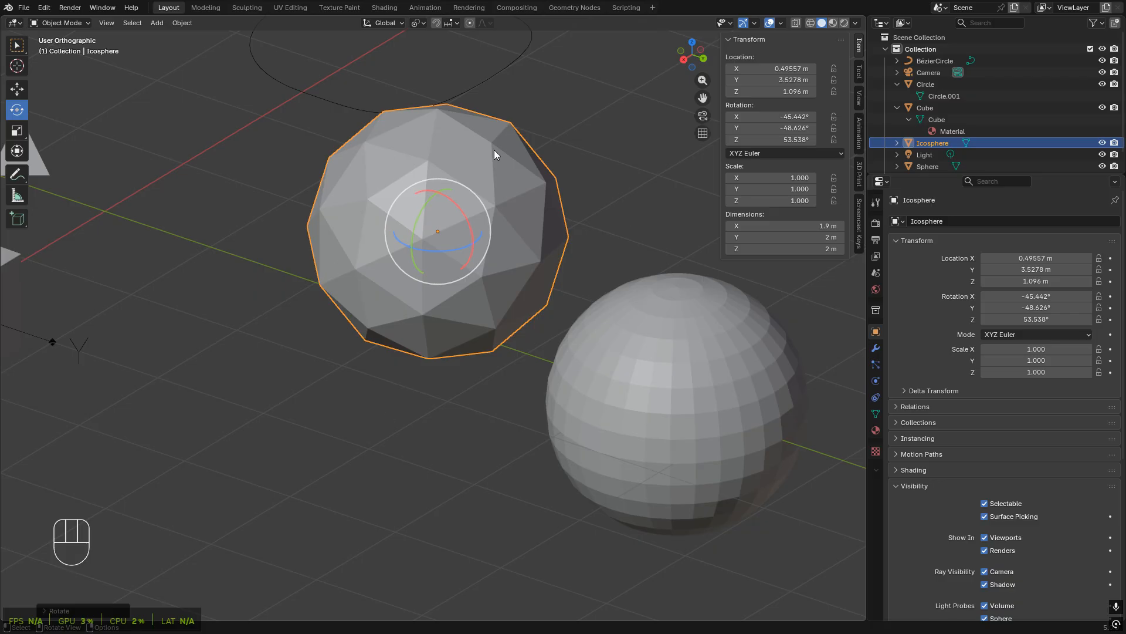
drag(398, 241, 511, 225)
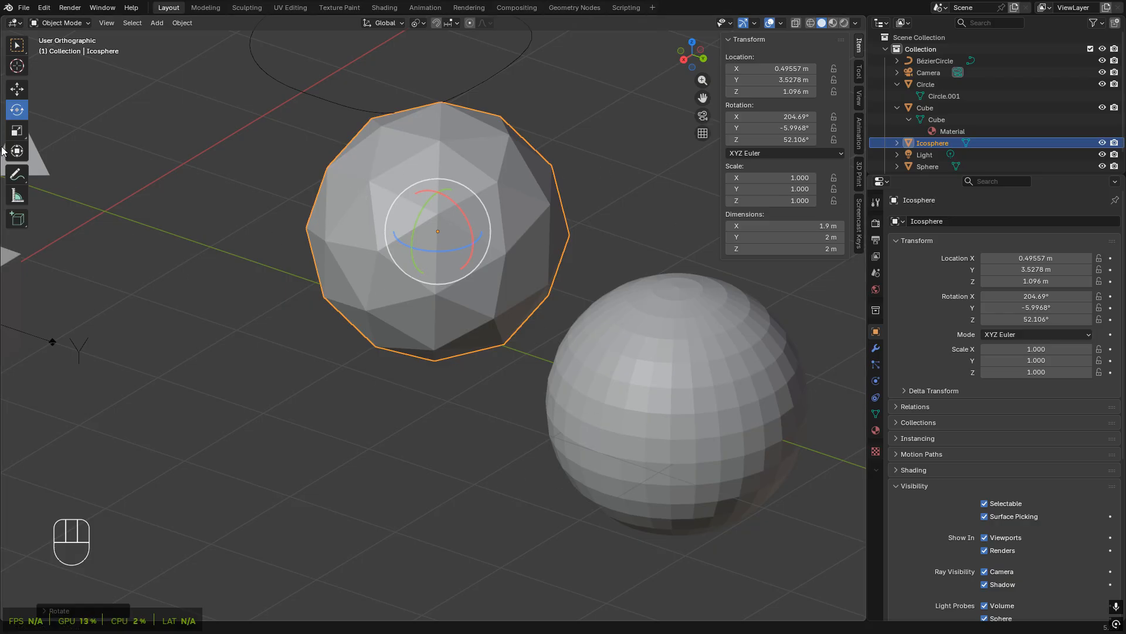
- Enlarge the icosphere with the Scale tool's axis and plane handles to a scale of about X 2.78, Y 1.98, Z 1.99
click(17, 131)
scroll(476, 260, down, 3)
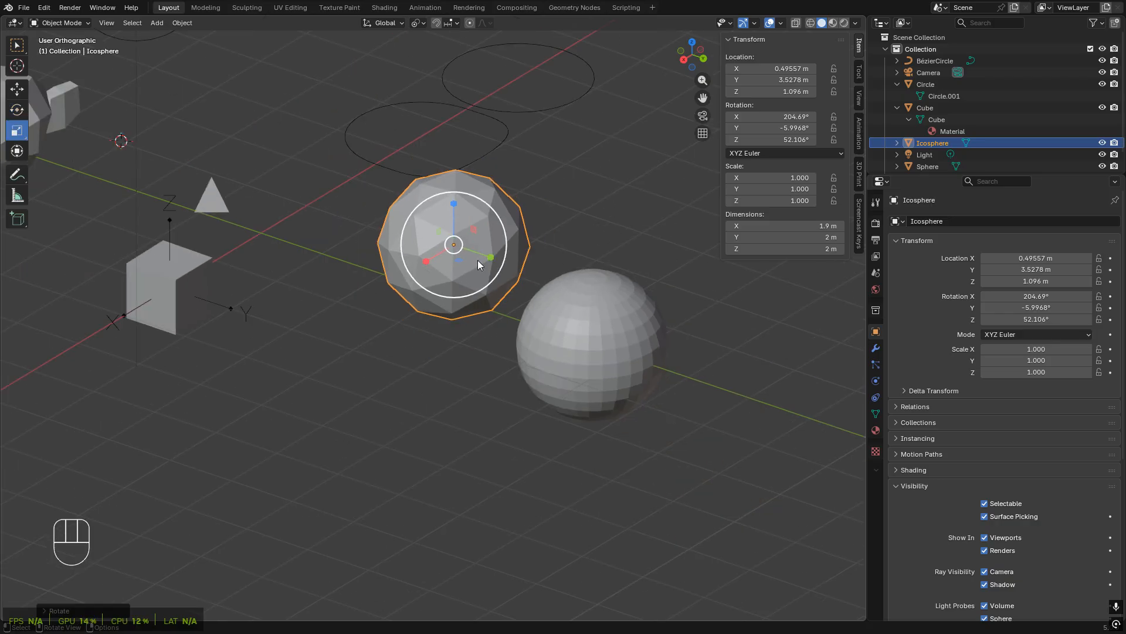
scroll(478, 258, up, 4)
shift+middle_drag(432, 255, 414, 364)
scroll(423, 349, up, 2)
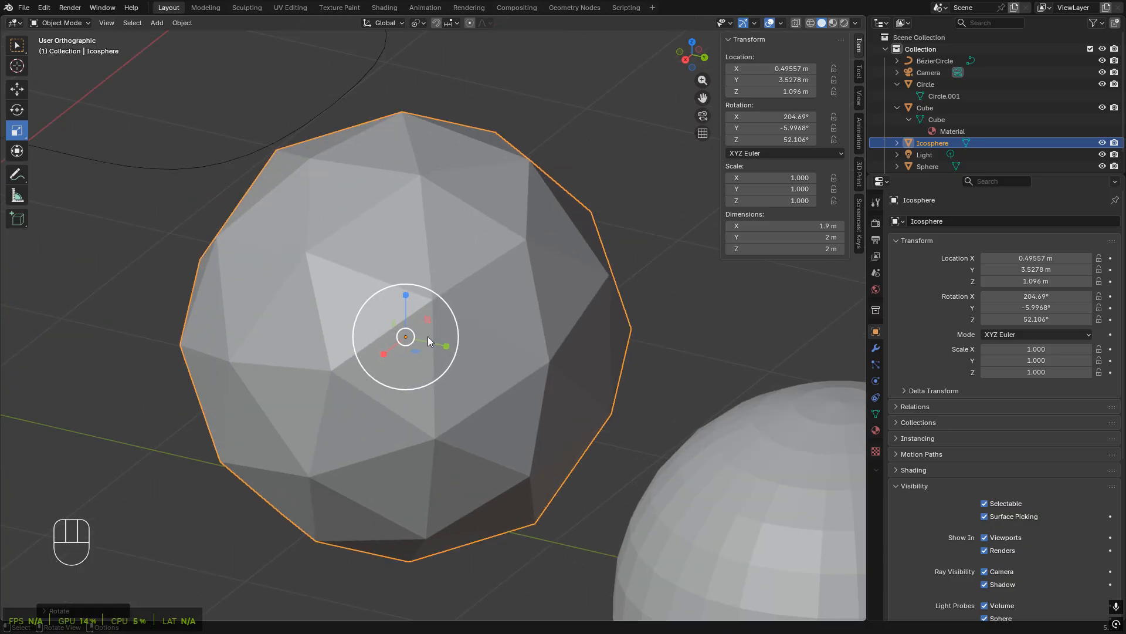
scroll(451, 338, down, 2)
scroll(455, 343, up, 2)
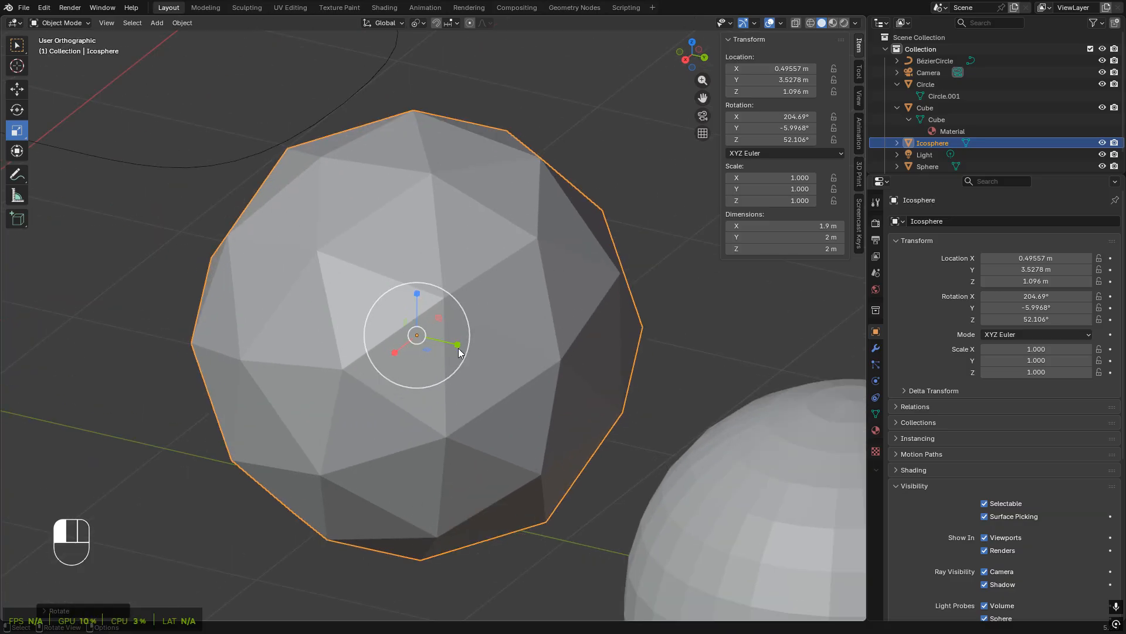
drag(459, 352, 516, 365)
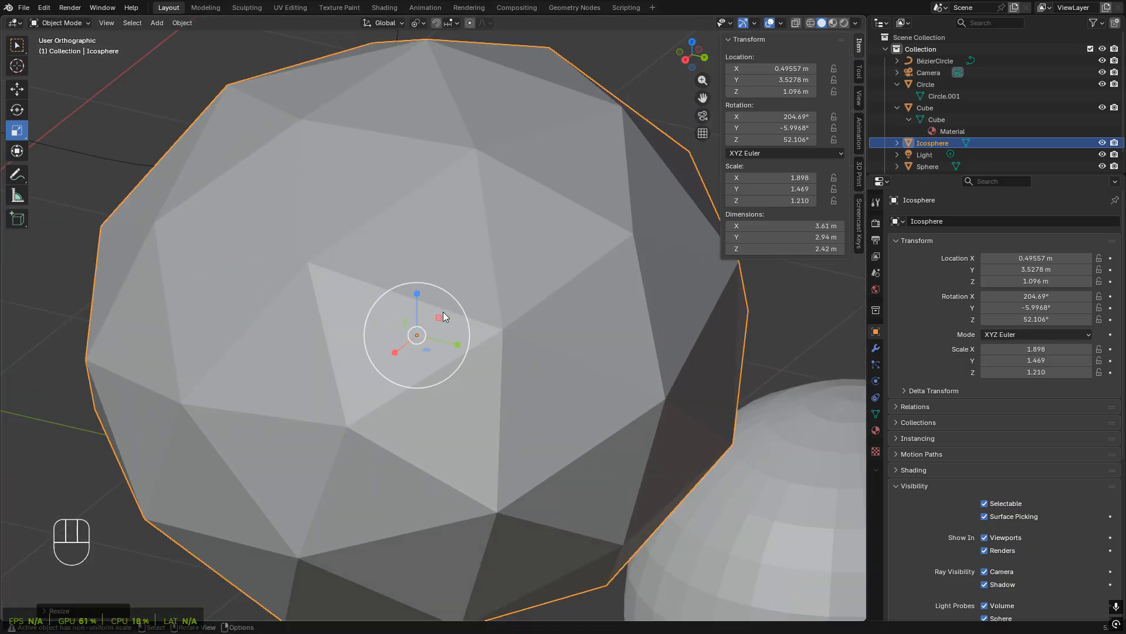
drag(442, 311, 517, 332)
scroll(555, 317, down, 3)
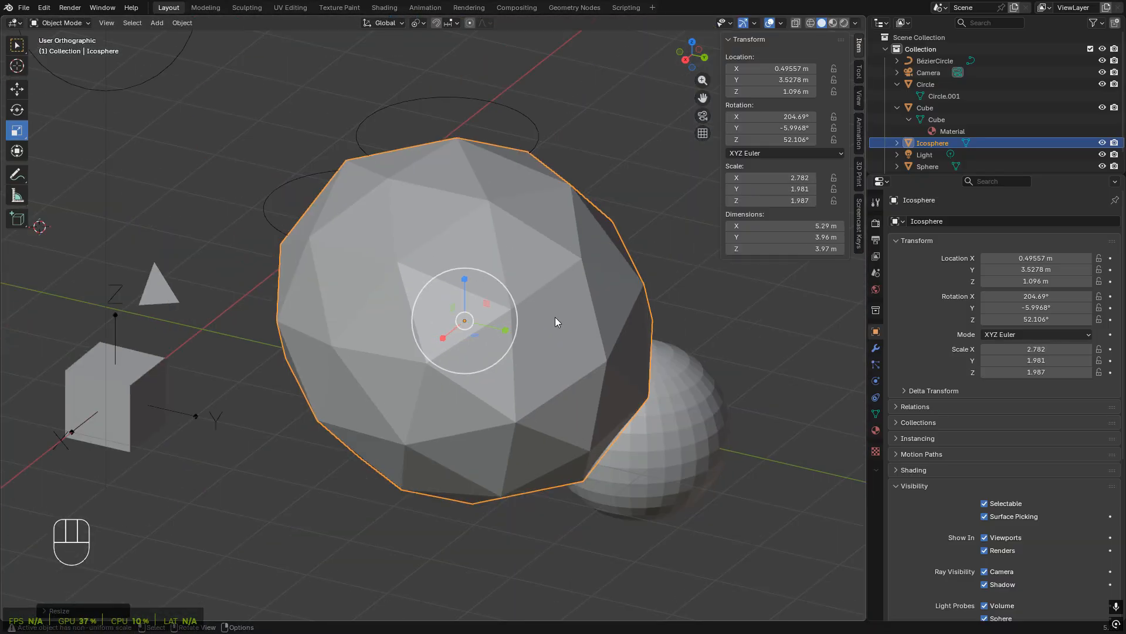
shift+middle_drag(555, 317, 502, 330)
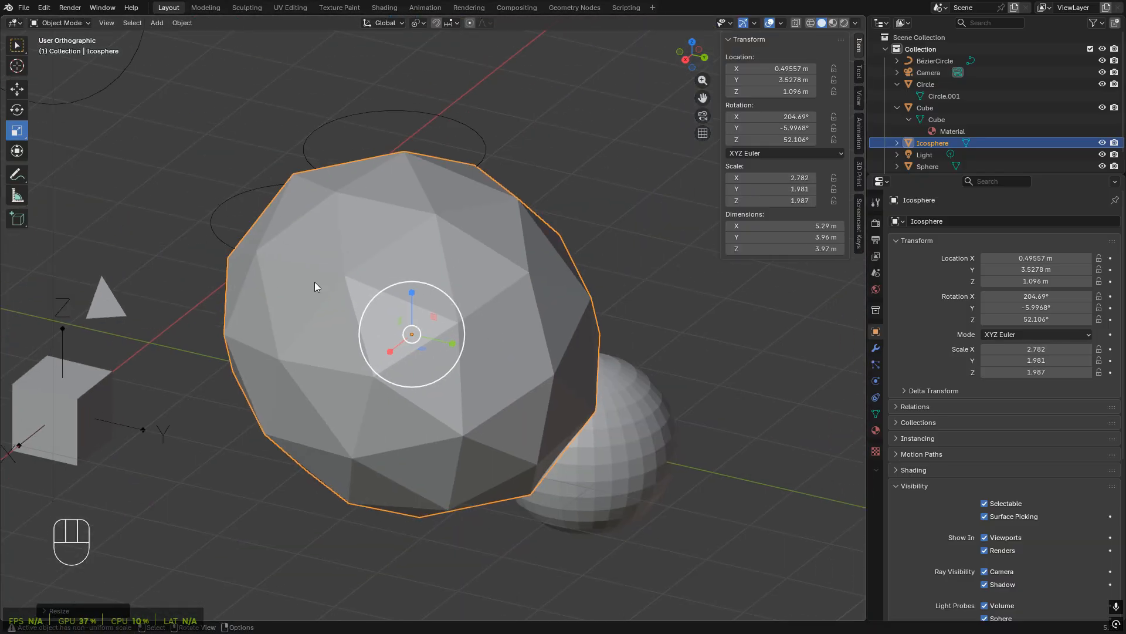
- Switch to the Scale Cage tool and stretch the icosphere along the global Y axis to a scale of about 2.83, 2.00, 1.99
click(20, 156)
click(8, 134)
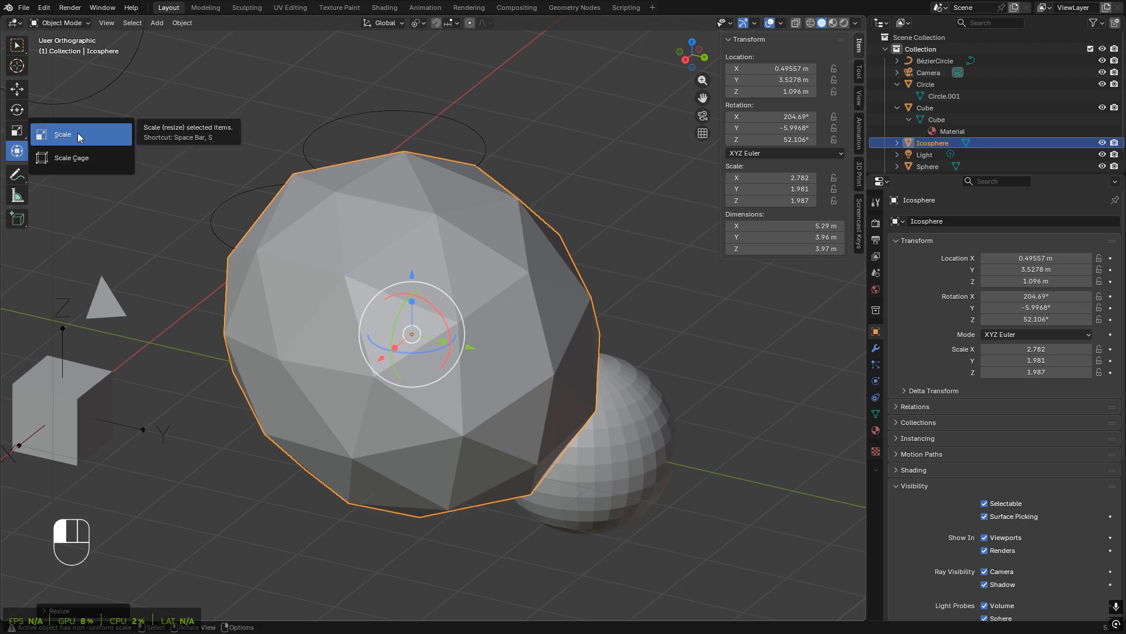
click(78, 154)
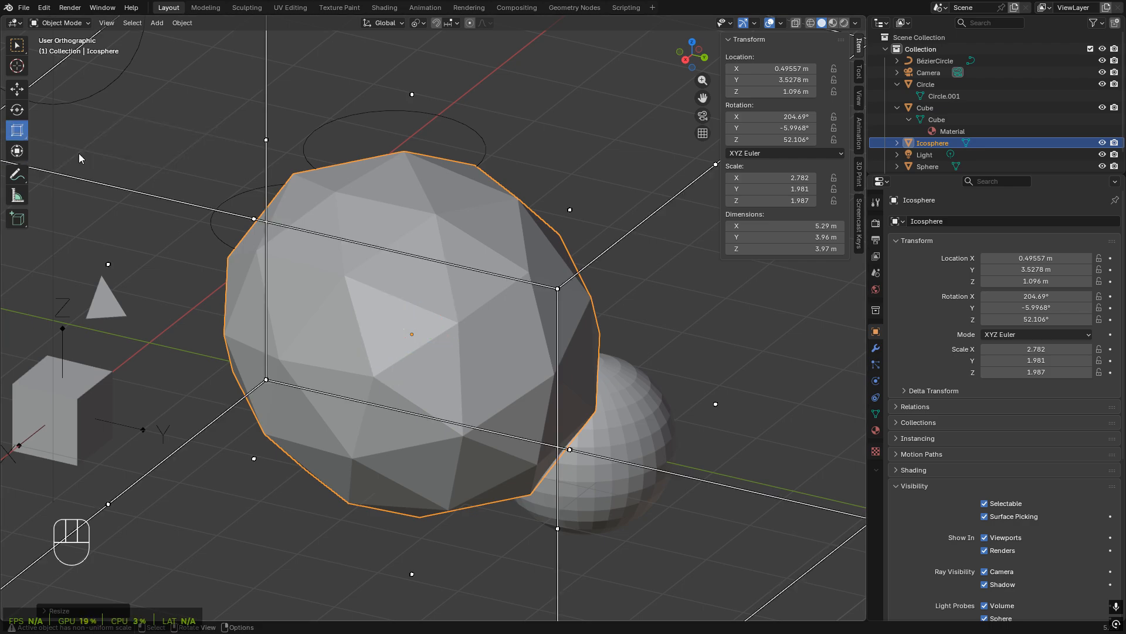
scroll(526, 302, down, 5)
mouse_move(515, 357)
middle_down()
mouse_move(566, 330)
mouse_move(536, 365)
middle_up()
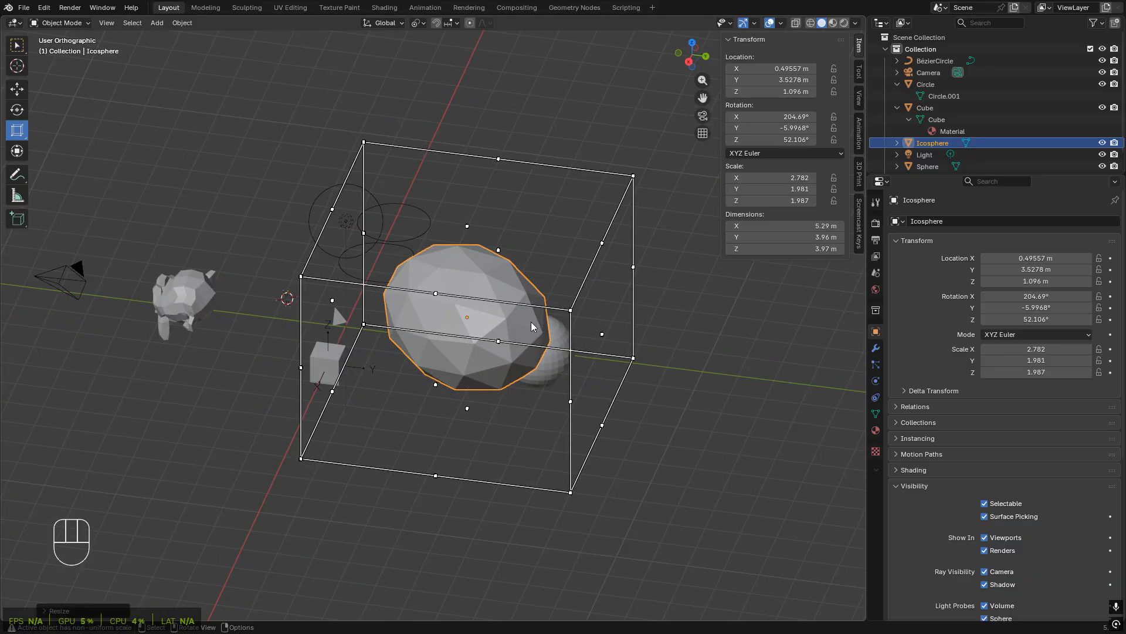
scroll(531, 322, up, 2)
scroll(633, 353, down, 5)
scroll(642, 341, up, 4)
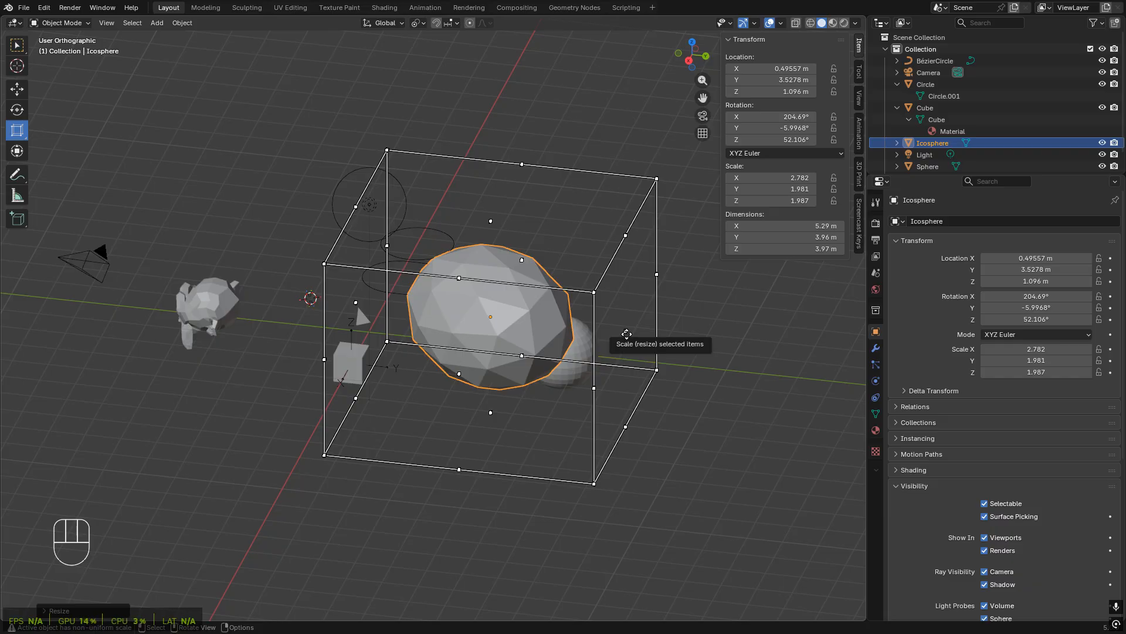
drag(626, 333, 621, 111)
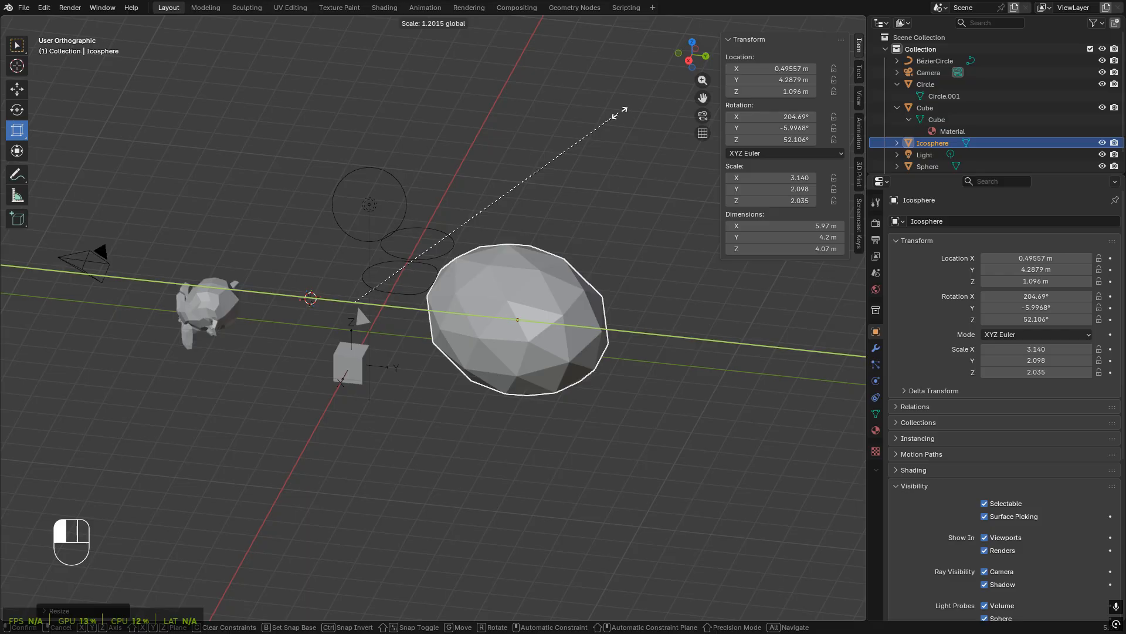
drag(620, 113, 634, 314)
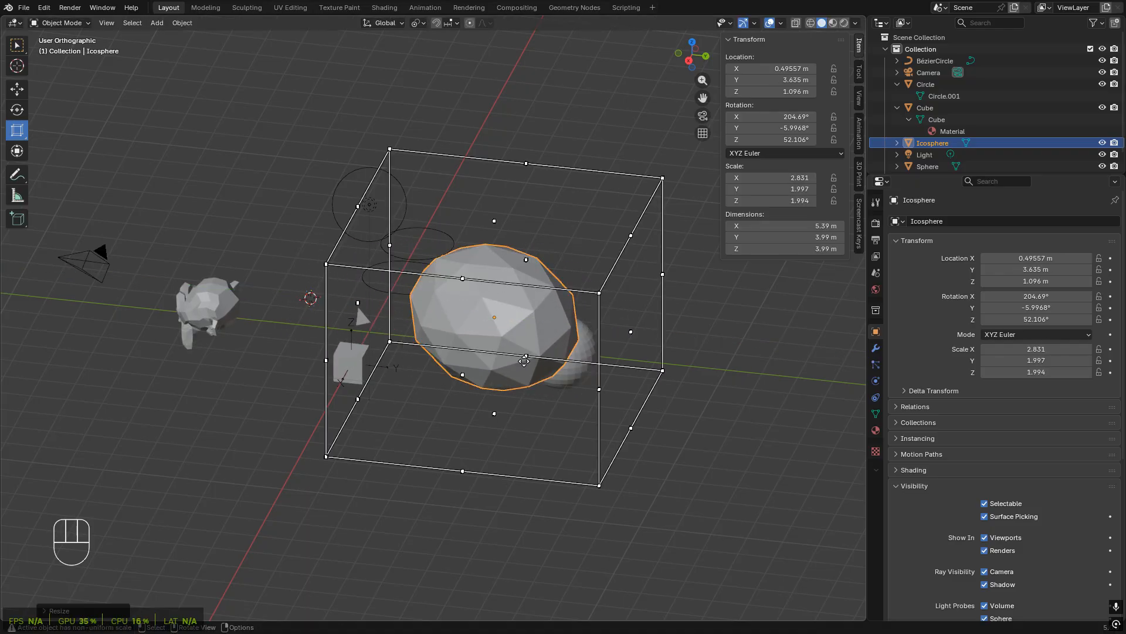
- Resize the icosphere from a vertical edge of the scale cage to a scale of about X 2.75, Y 1.95, Z 1.98
middle_drag(363, 365, 330, 364)
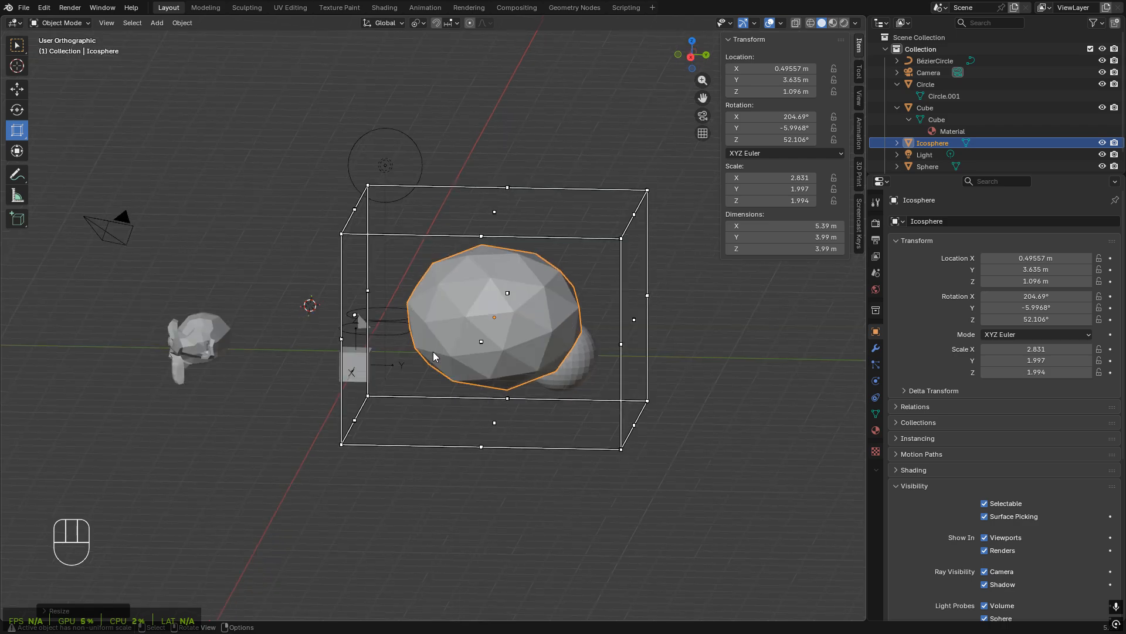
drag(340, 338, 487, 346)
middle_drag(635, 279, 581, 315)
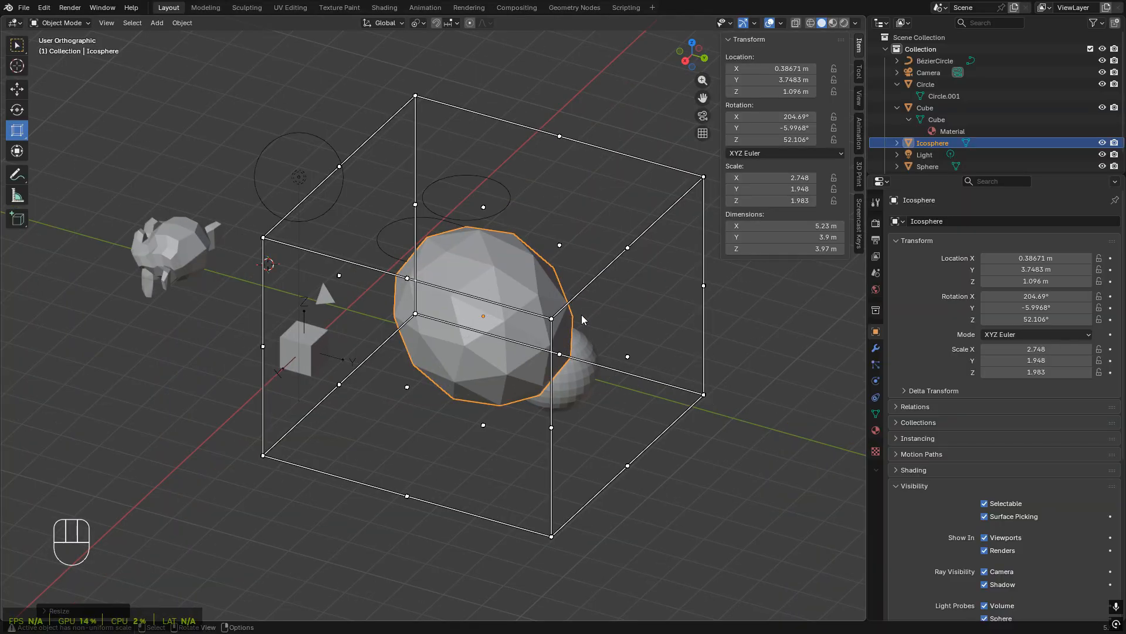
- Activate the combined Transform tool for the icosphere
click(17, 151)
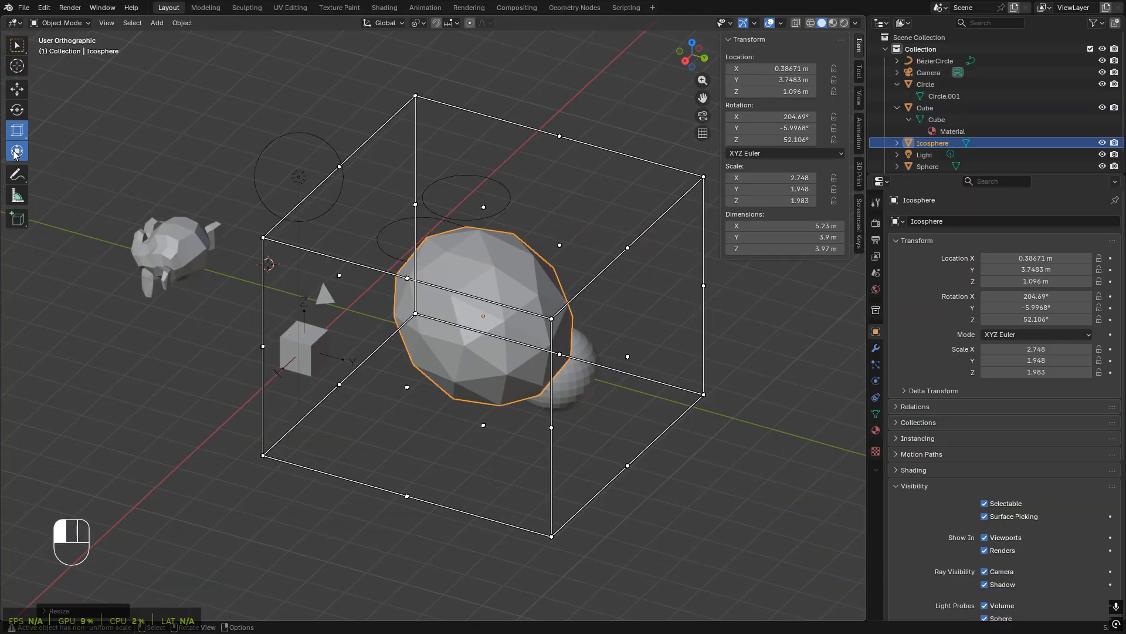
scroll(539, 296, up, 2)
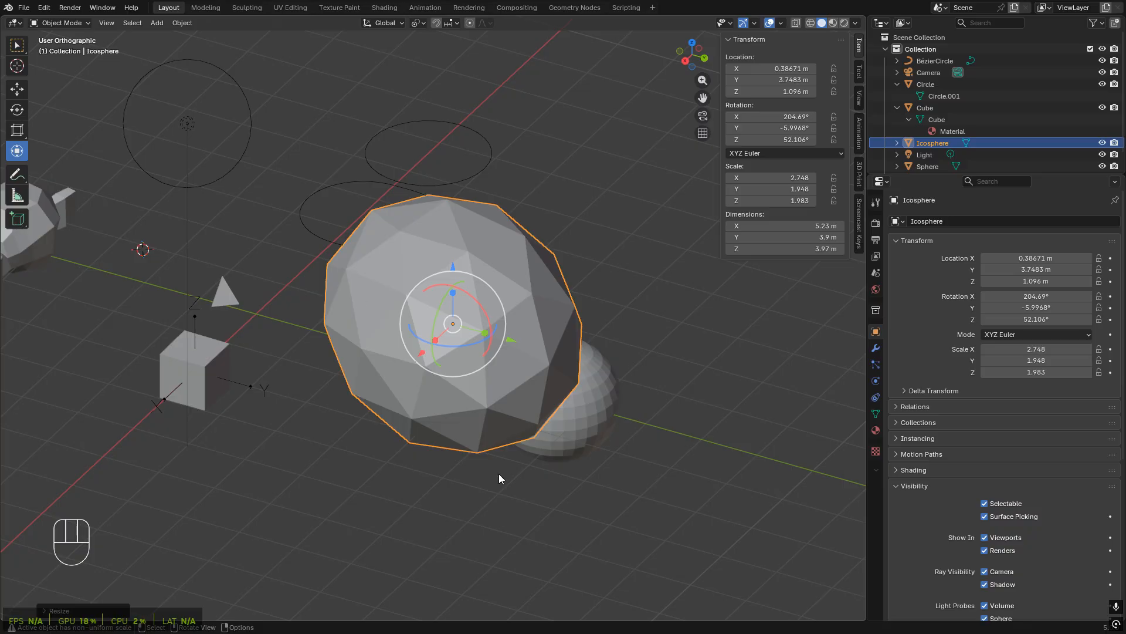
- Rotate the icosphere and shift it along X to about 1.40 m with the Transform gizmo, reducing its scale to about 2.32, 1.76, 1.90
drag(463, 299, 454, 276)
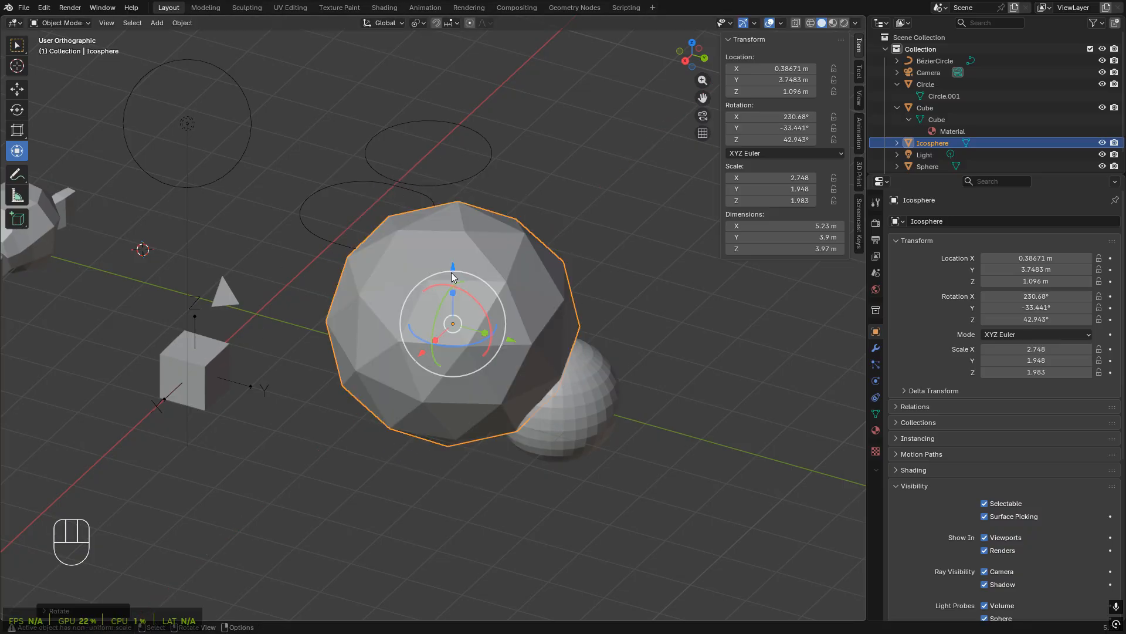
drag(440, 323, 387, 376)
scroll(423, 375, up, 1)
scroll(424, 375, up, 3)
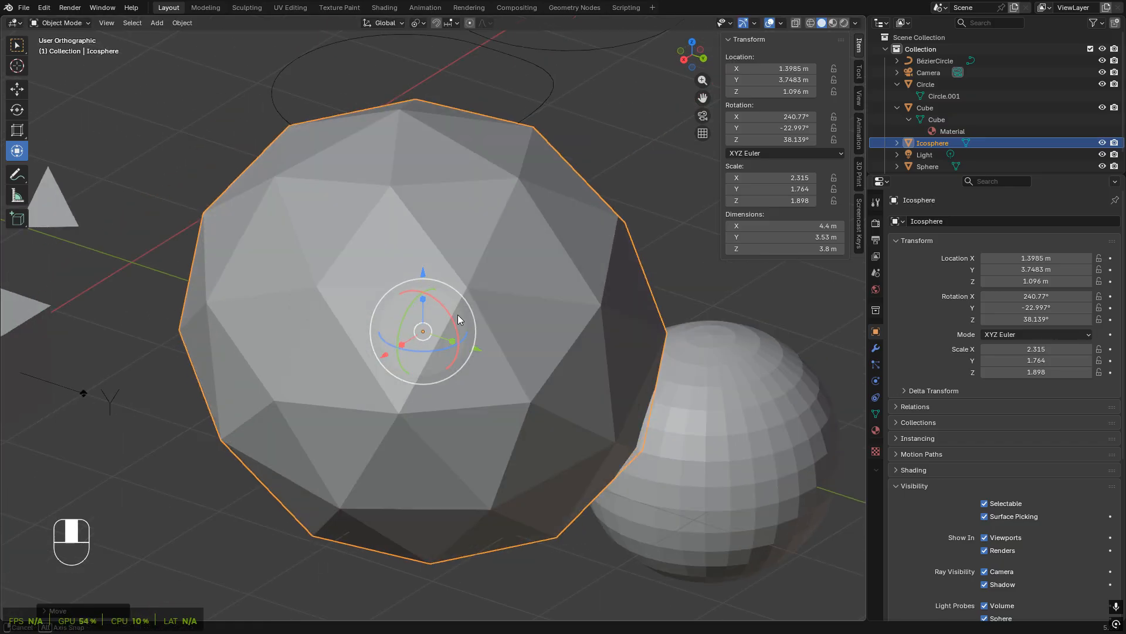
- Rotate the icosphere to about 171.7°, -23.7°, 32.8° and move it to about X 1.27, Y 3.55, Z 1.53 m with the Transform gizmo
drag(469, 304, 478, 375)
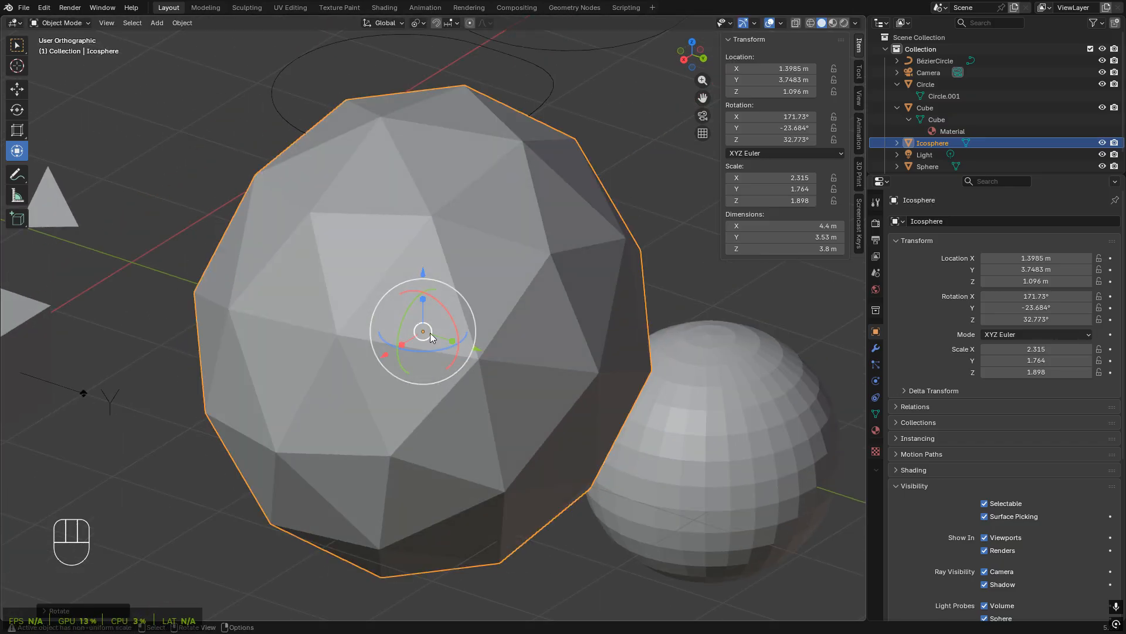
drag(428, 333, 417, 270)
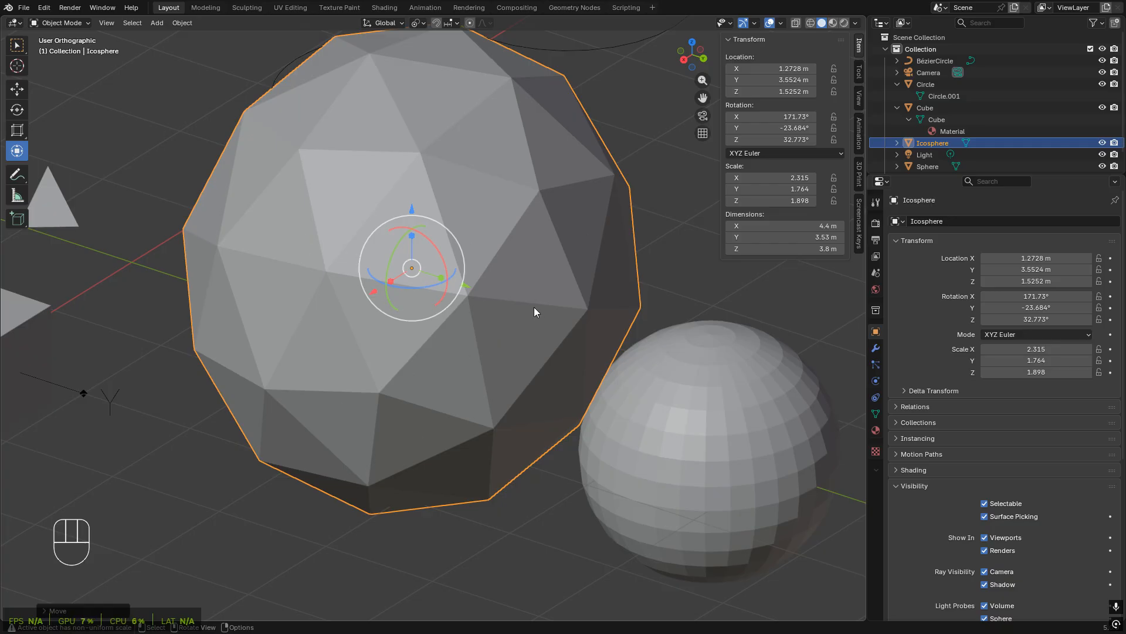
scroll(527, 308, down, 4)
middle_drag(527, 308, 520, 410)
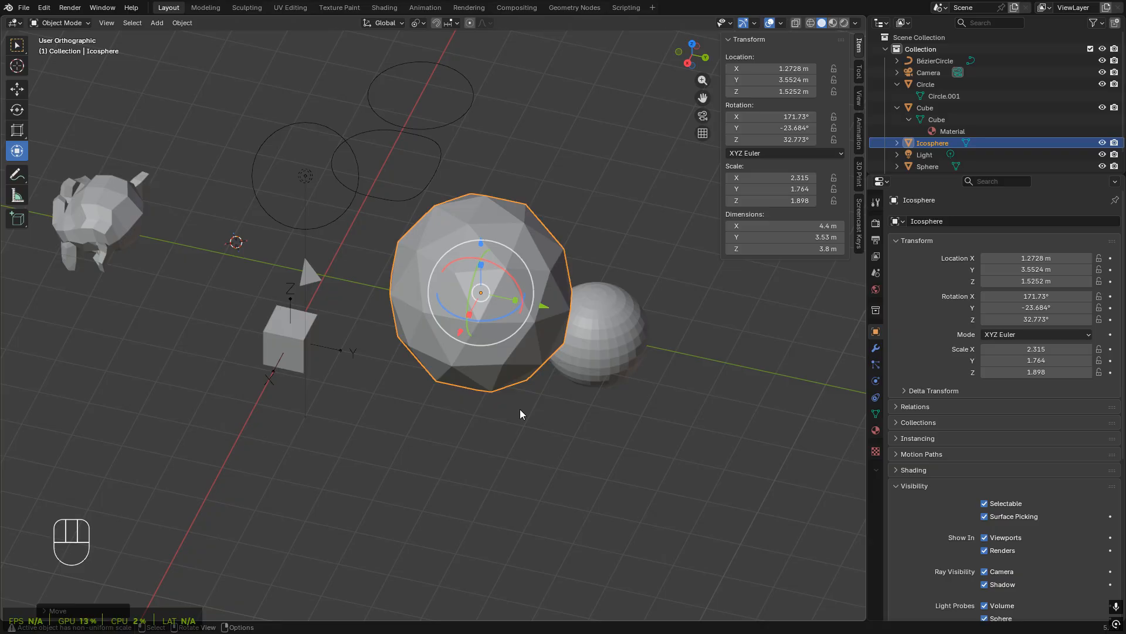
- Expand the icosphere in the Outliner to examine its mesh data entry, and reselect the icosphere object
click(907, 86)
click(915, 143)
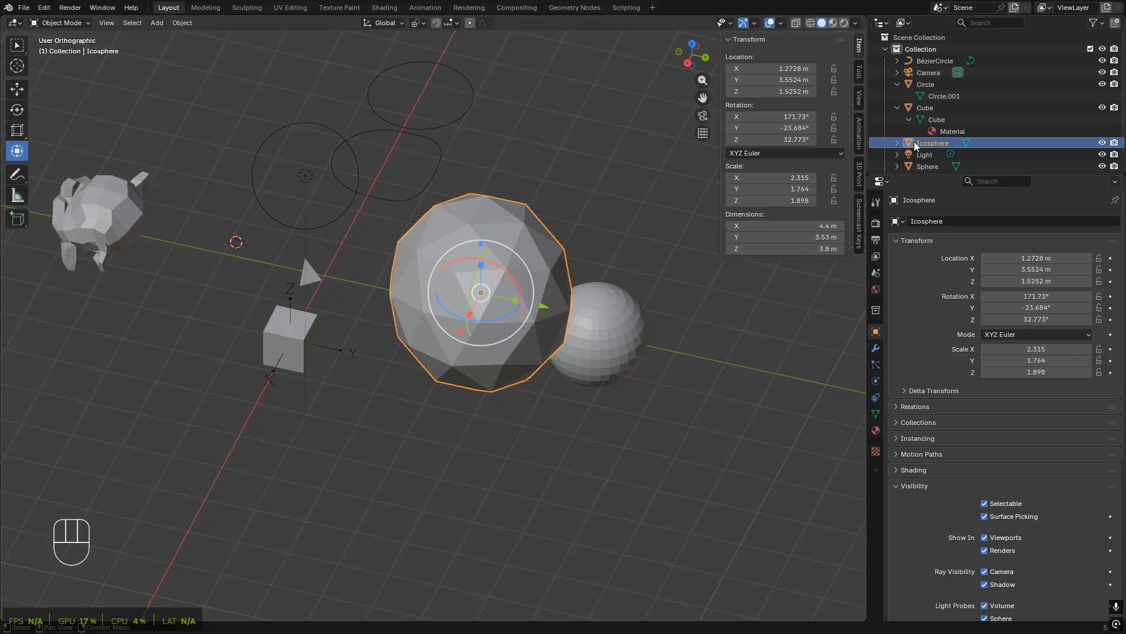
click(896, 144)
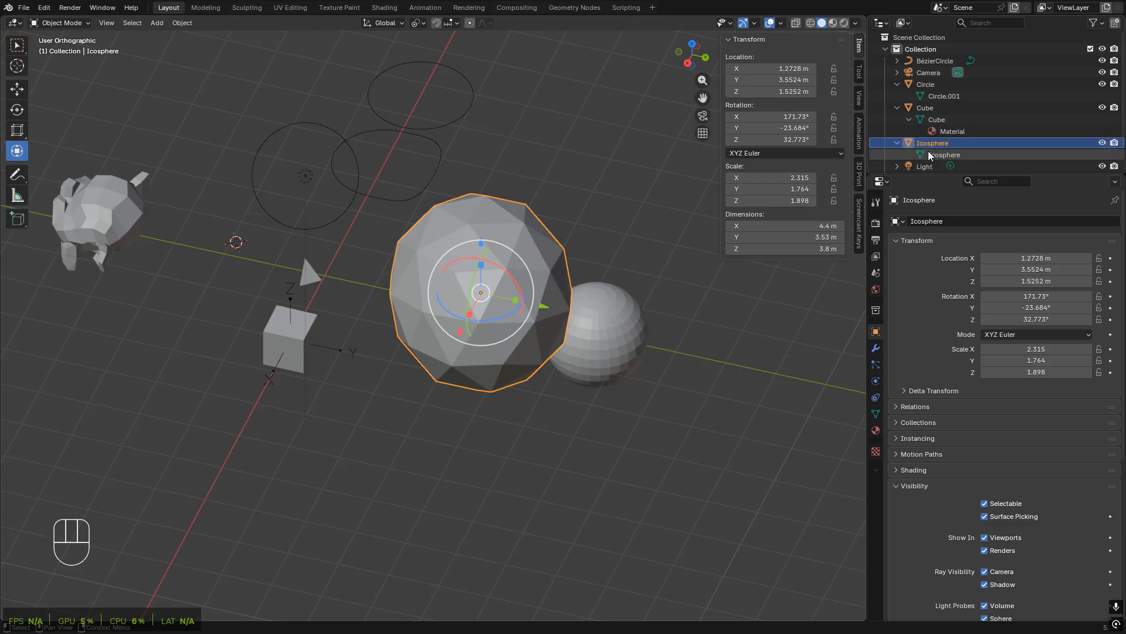
click(929, 153)
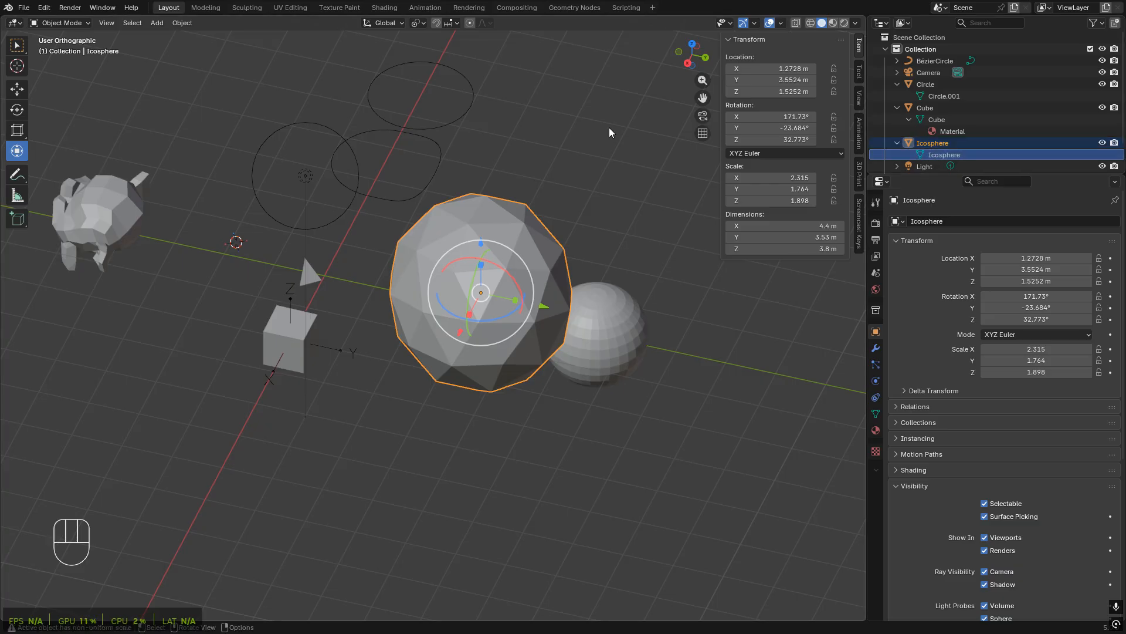
click(463, 189)
scroll(533, 317, up, 2)
click(519, 349)
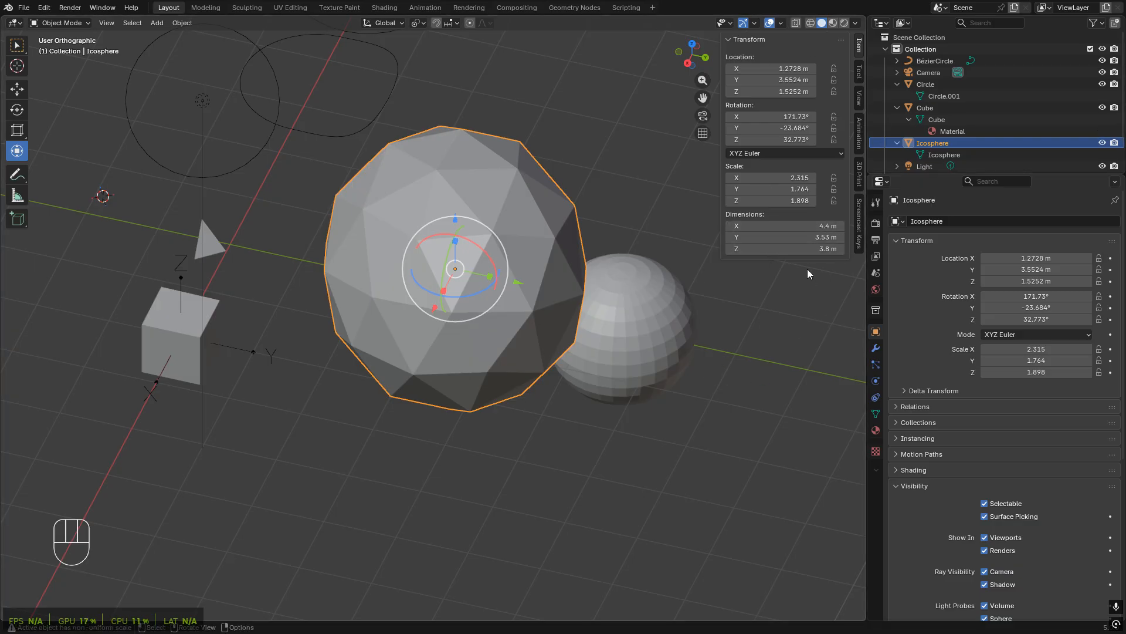
- Set the icosphere's X scale to 2
click(777, 179)
text(0)
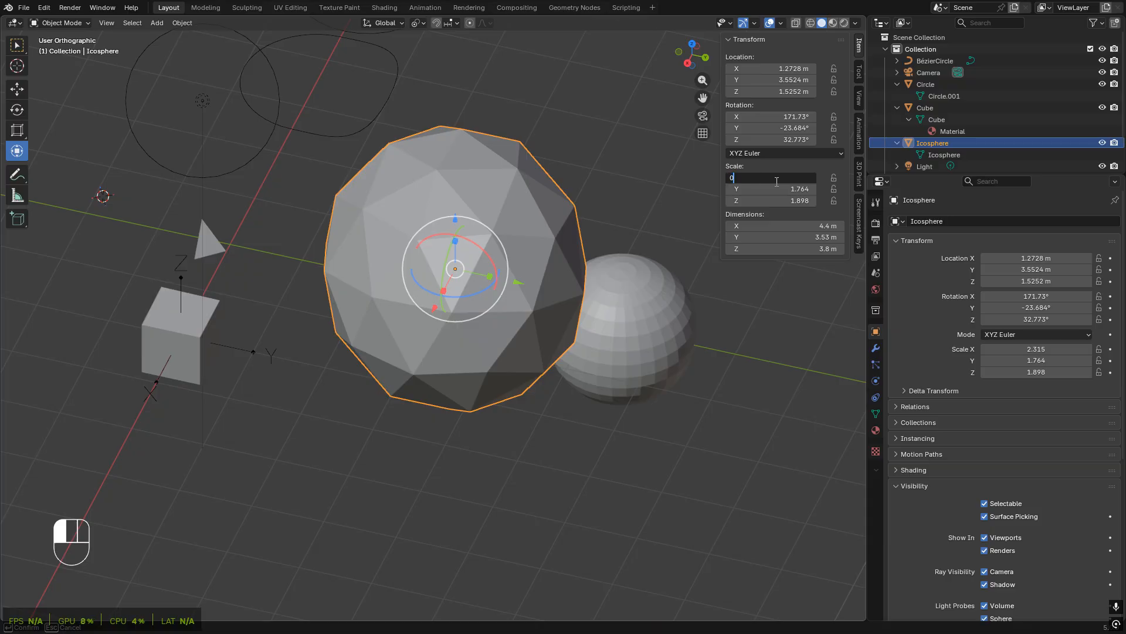
key(BackSpace)
text(2)
key(Return)
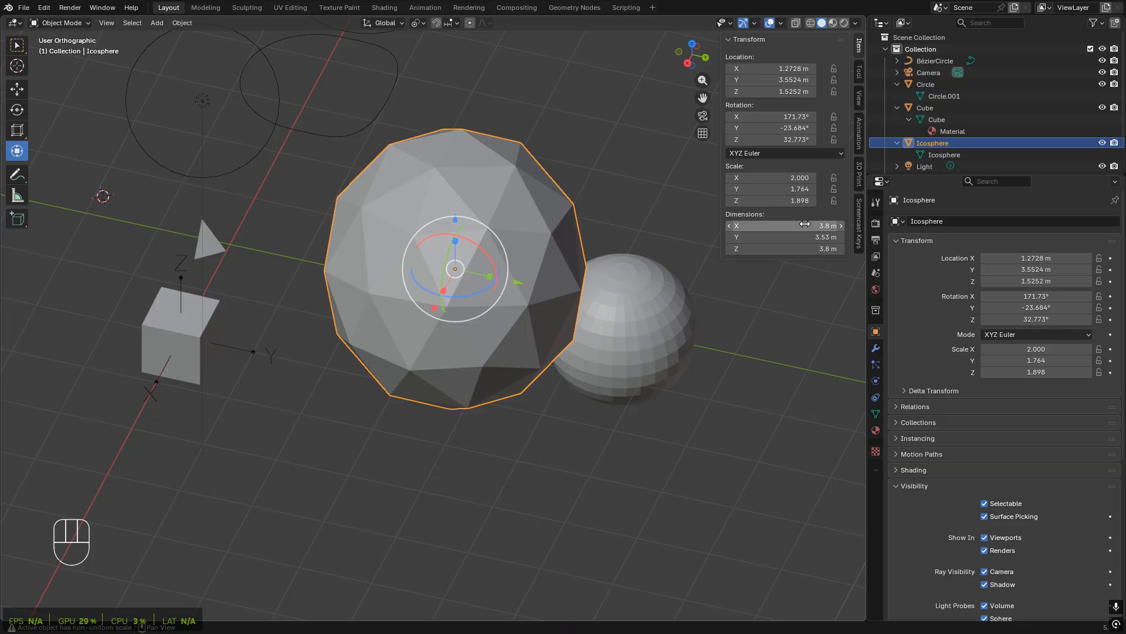
- Compare the icosphere's mesh data entry with its object entry in the Outliner and inspect the object from other angles
click(927, 155)
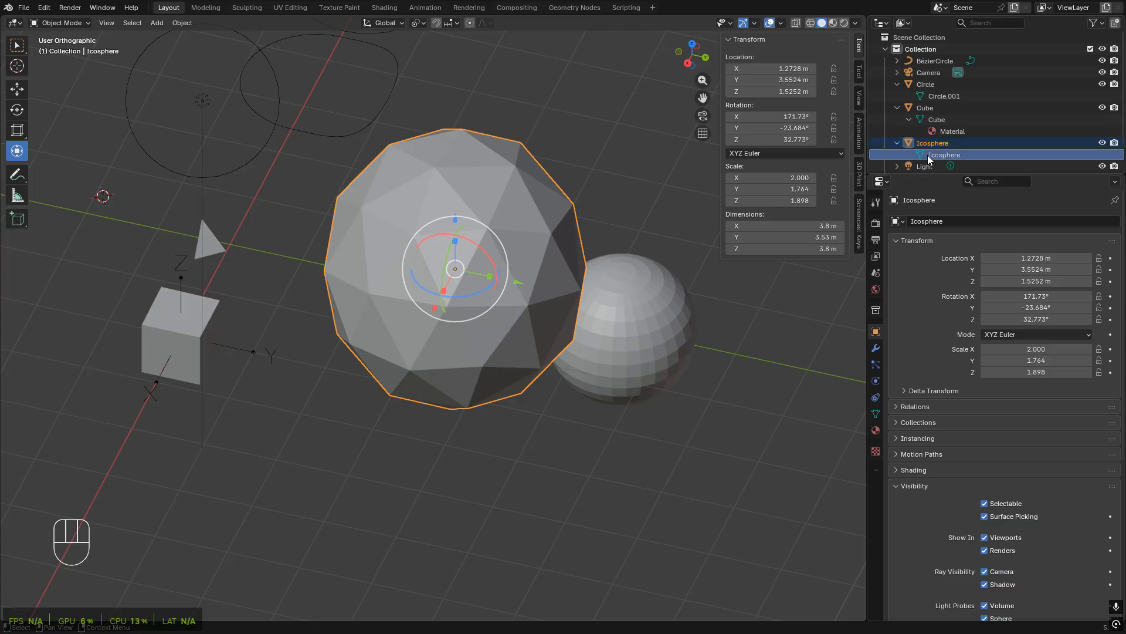
click(924, 146)
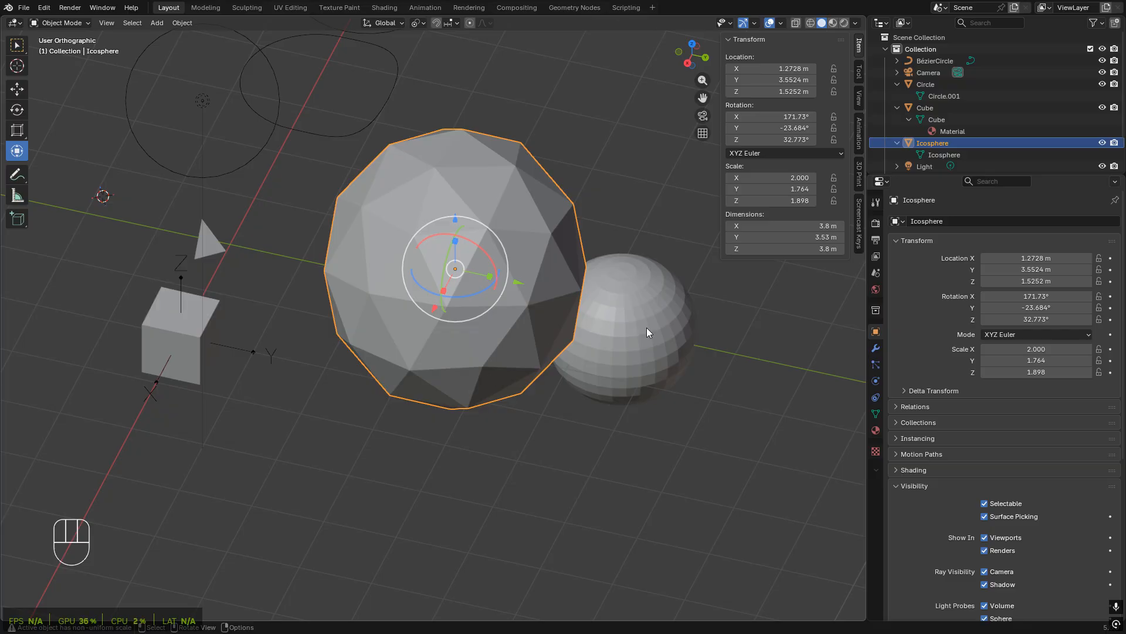
scroll(554, 324, down, 4)
middle_drag(568, 317, 537, 326)
scroll(509, 297, up, 3)
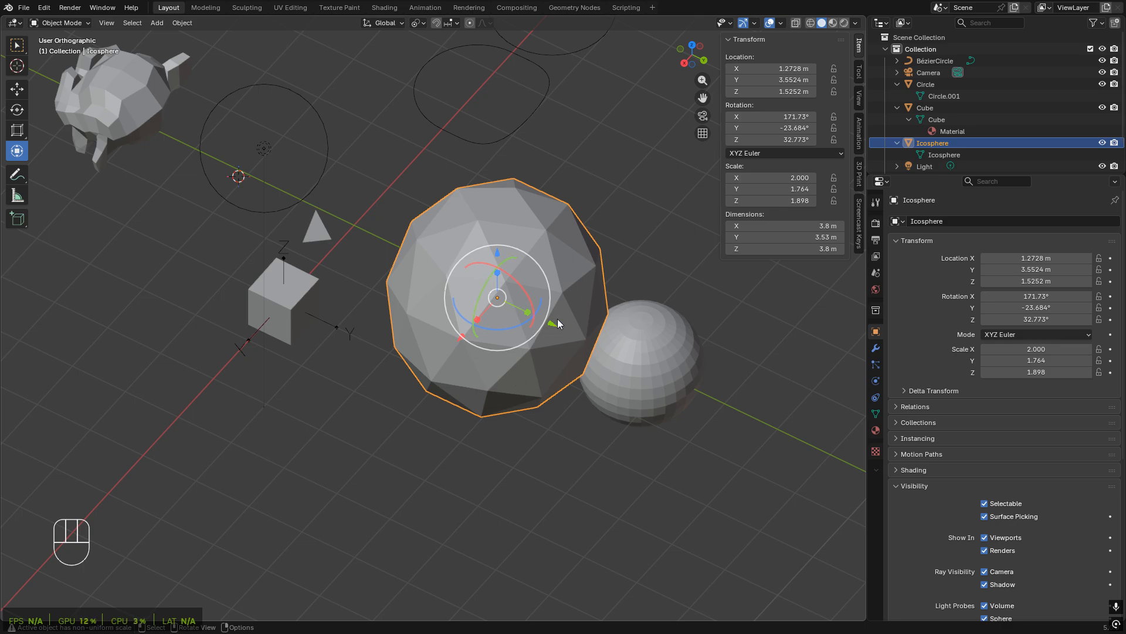
middle_drag(537, 389, 545, 226)
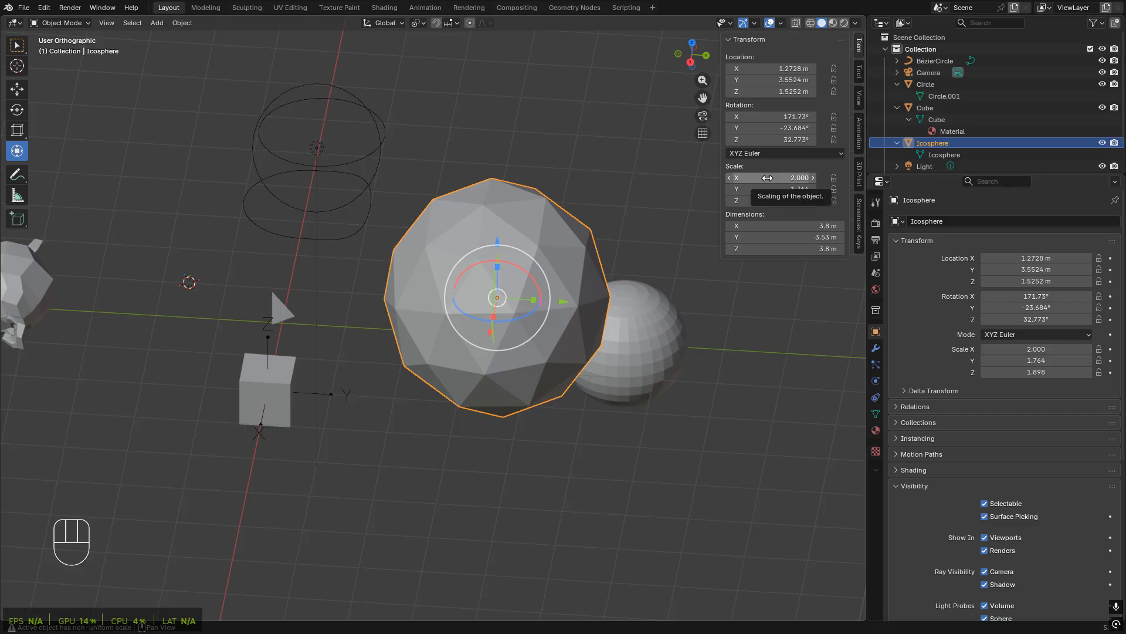
- Reset the icosphere's scale to 1 on the X, Y and Z axes together
drag(775, 177, 775, 201)
text(1)
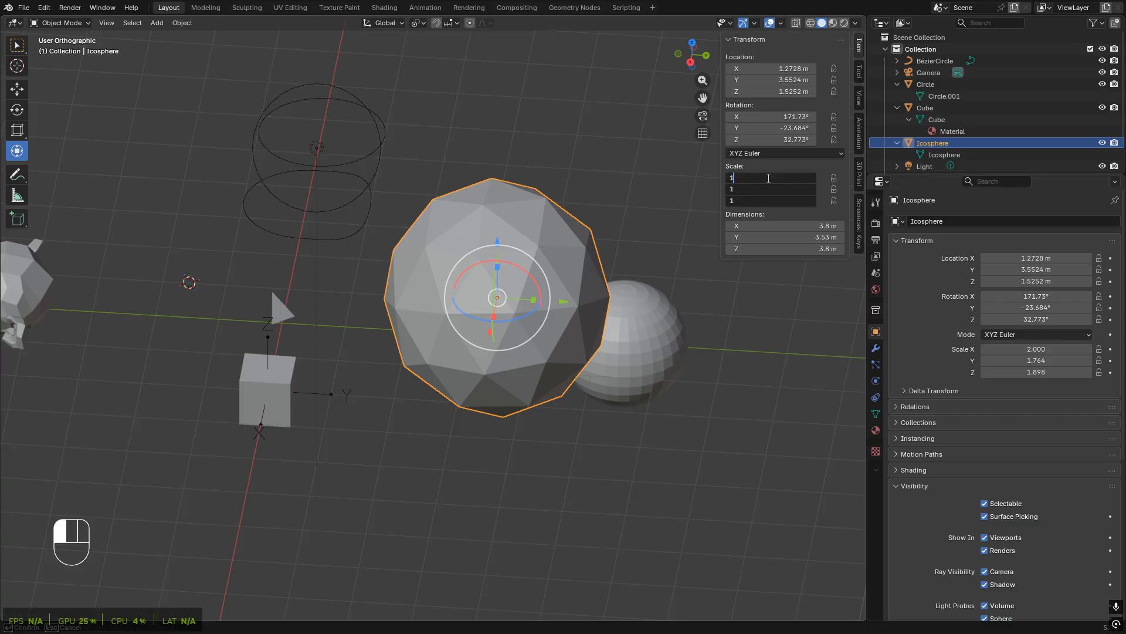
key(Return)
middle_drag(315, 269, 492, 292)
scroll(455, 299, up, 5)
scroll(492, 292, up, 2)
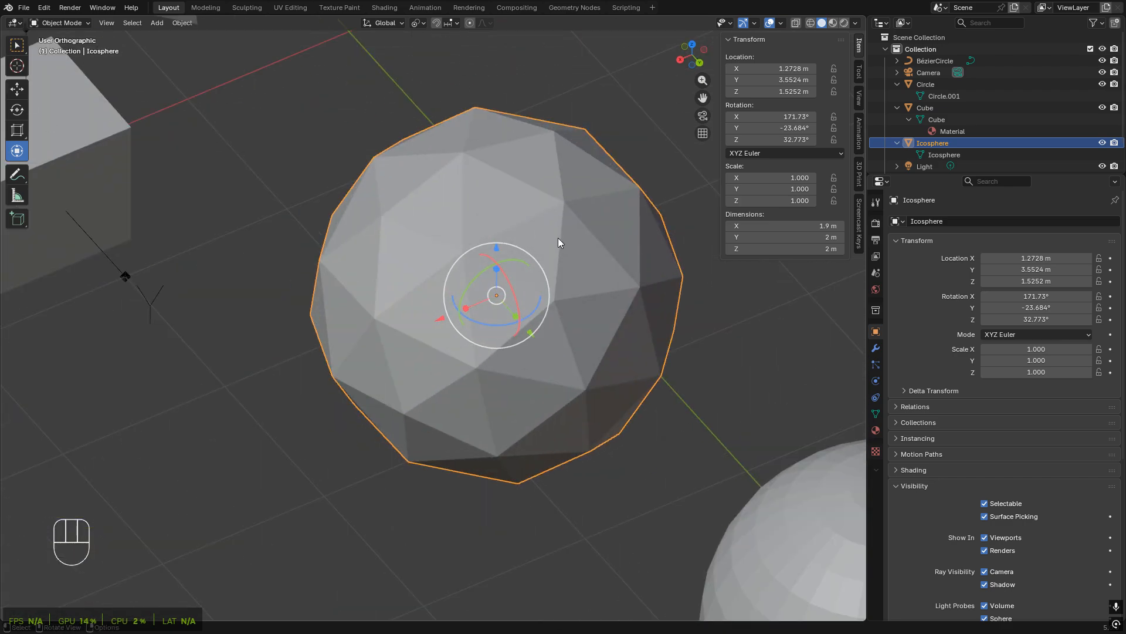
- Switch to the Select tool and set the icosphere's rotation to 0° on all three axes
key(w)
shift+middle_drag(585, 223, 525, 289)
scroll(547, 272, down, 4)
shift+middle_drag(501, 336, 431, 375)
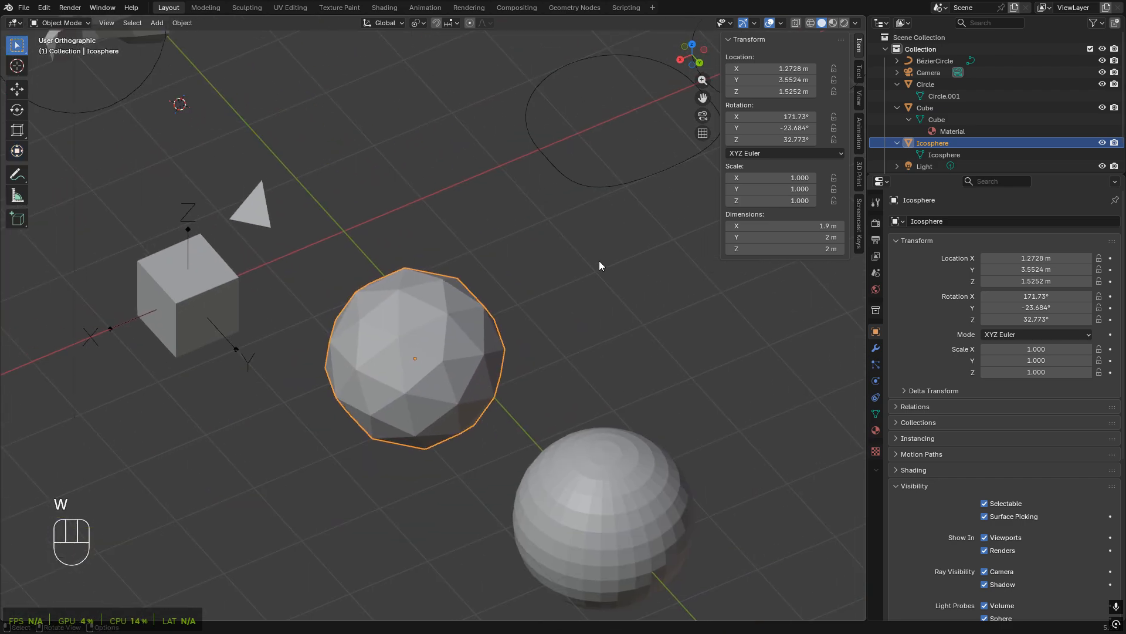
click(783, 118)
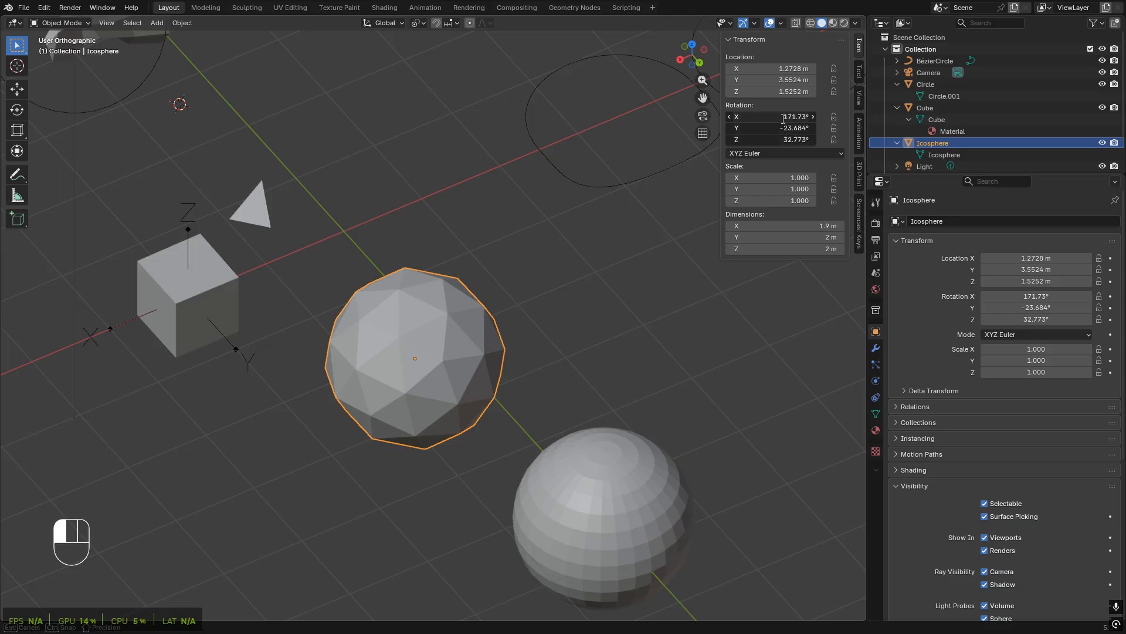
drag(783, 117, 783, 139)
text(0)
key(Return)
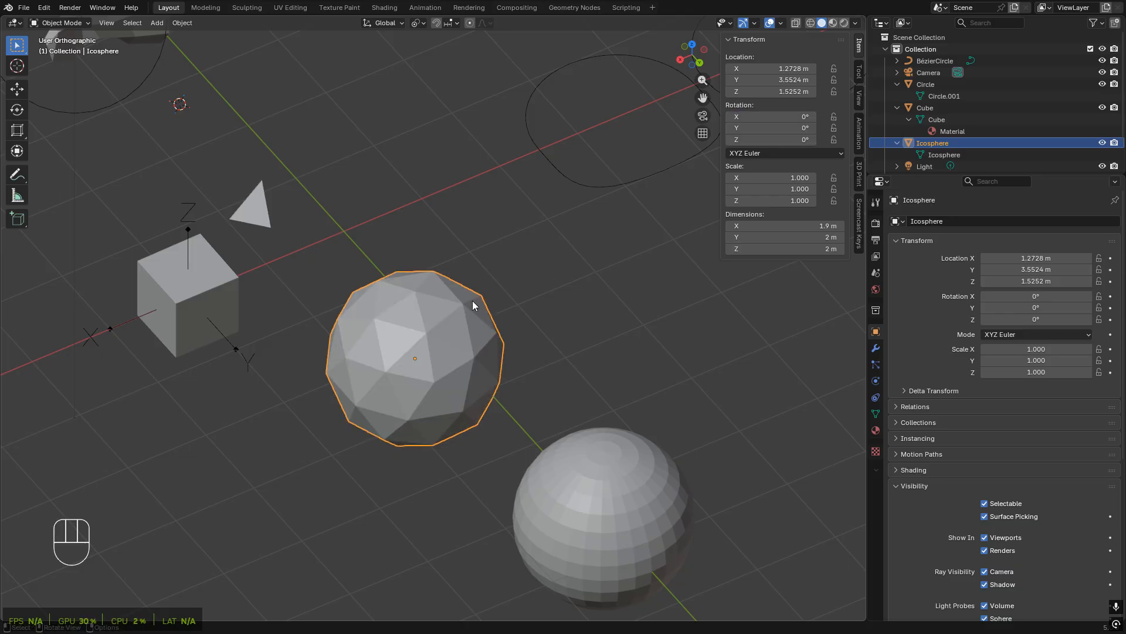
- Set the icosphere's location to 0 m on all three axes to place it at the world origin
mouse_move(762, 68)
mouse_down()
mouse_move(763, 91)
mouse_move(765, 82)
mouse_up()
text(0)
key(Return)
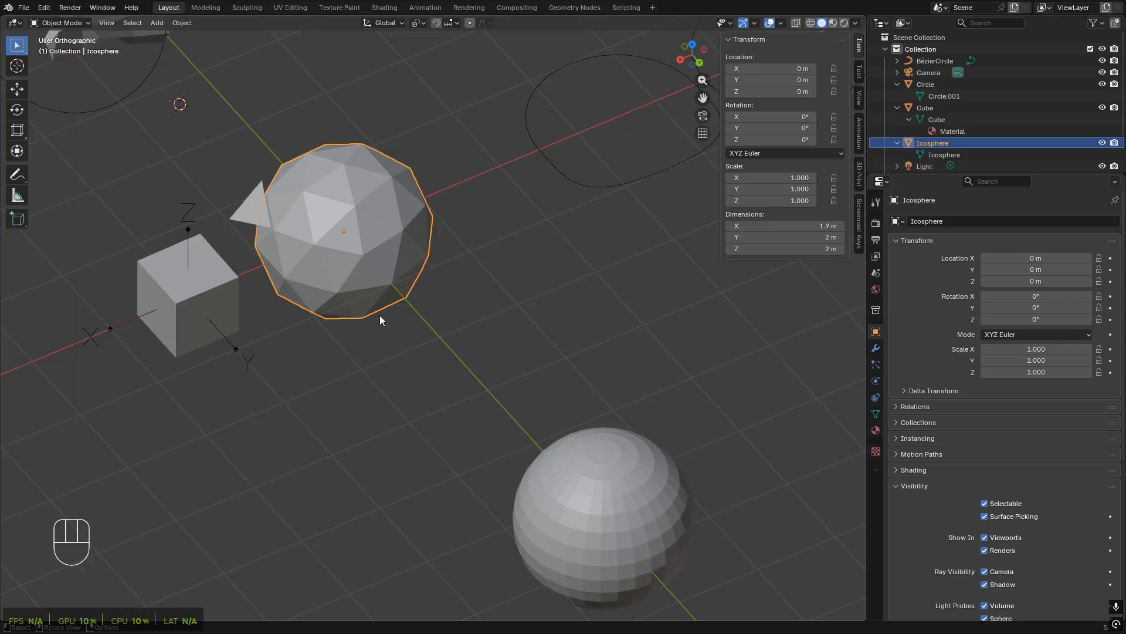
- Reselect the icosphere and move it freely to about X -0.11, Y 2.34, Z 2.35 m
click(446, 339)
middle_drag(416, 317, 461, 287)
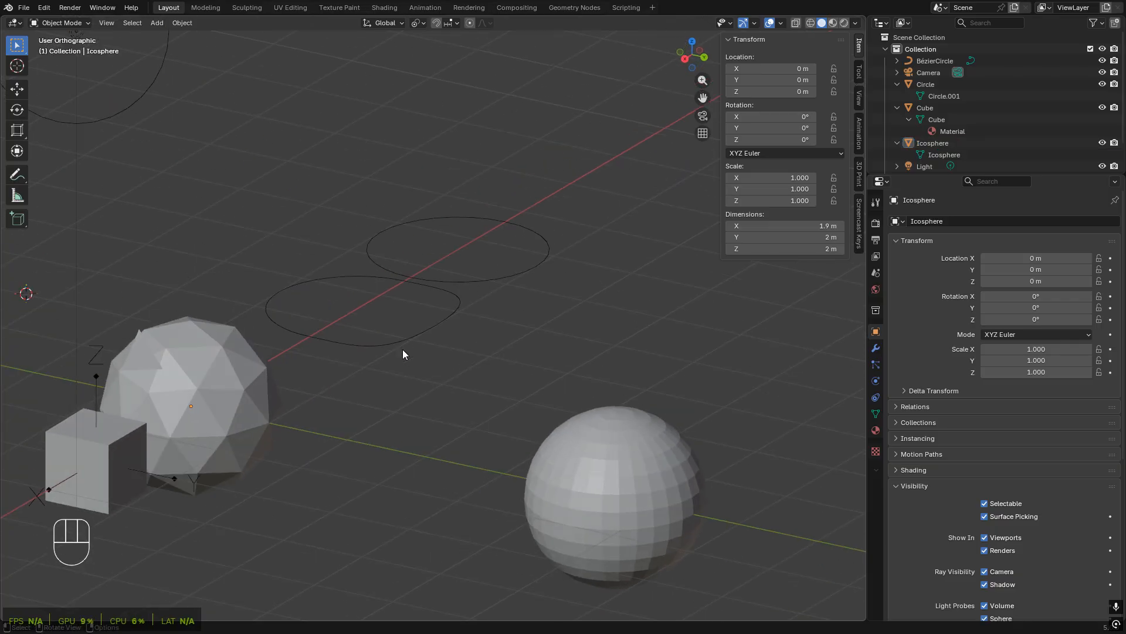
shift+middle_drag(306, 421, 495, 389)
click(416, 393)
shift+middle_drag(415, 393, 470, 335)
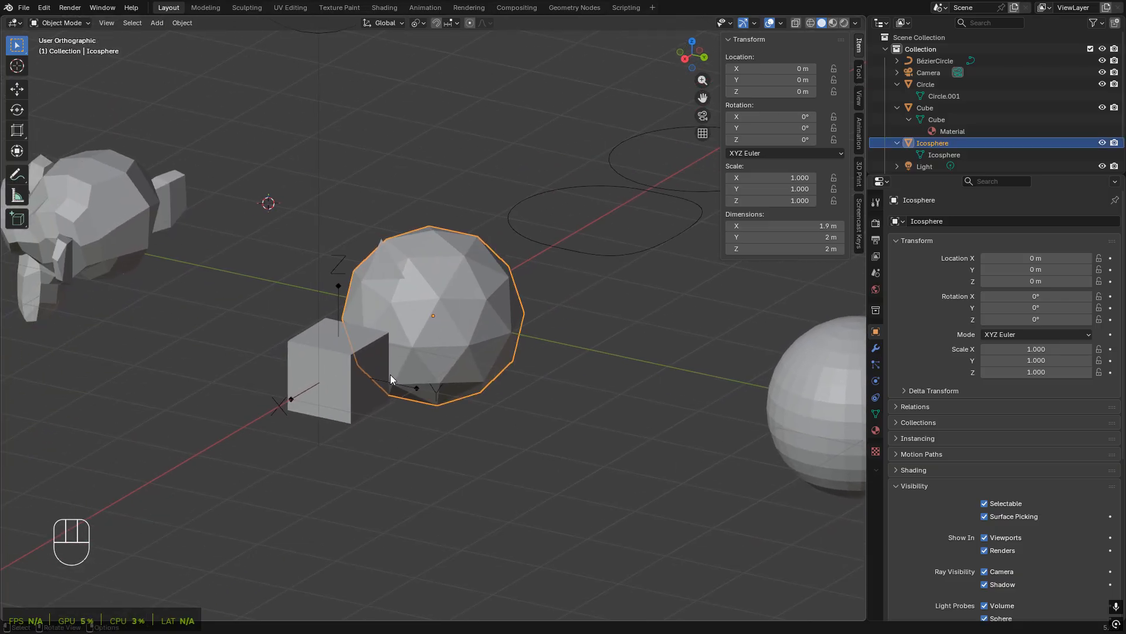
shift+middle_drag(363, 400, 337, 447)
shift+middle_drag(556, 432, 489, 402)
mouse_move(442, 453)
middle_down()
mouse_move(472, 422)
mouse_move(433, 465)
middle_up()
key(g)
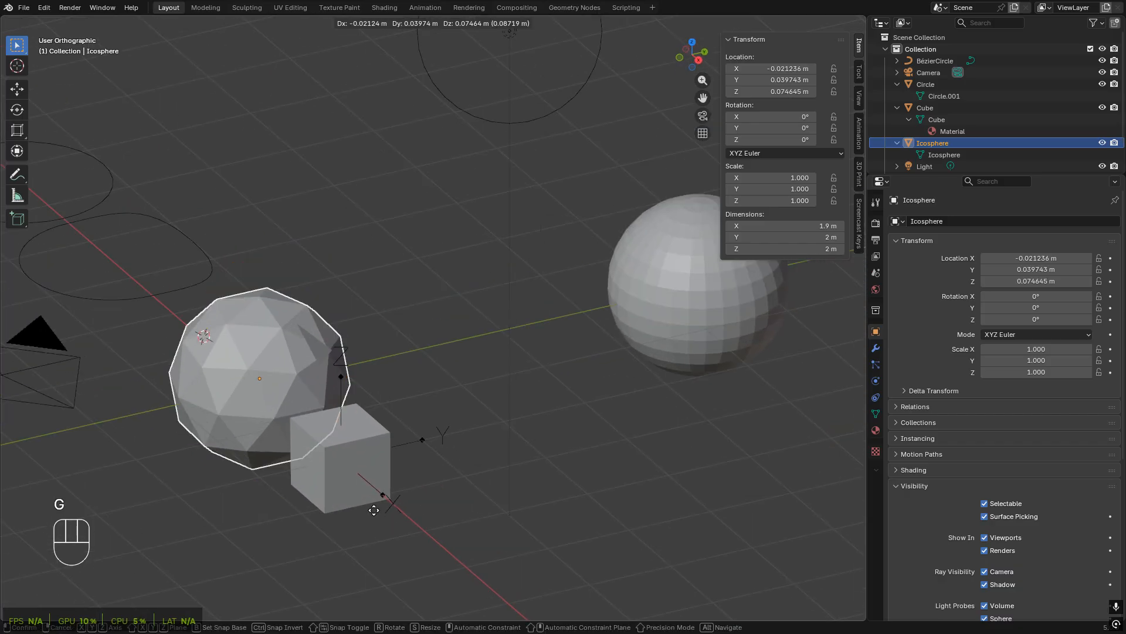
click(556, 286)
middle_drag(556, 286, 491, 386)
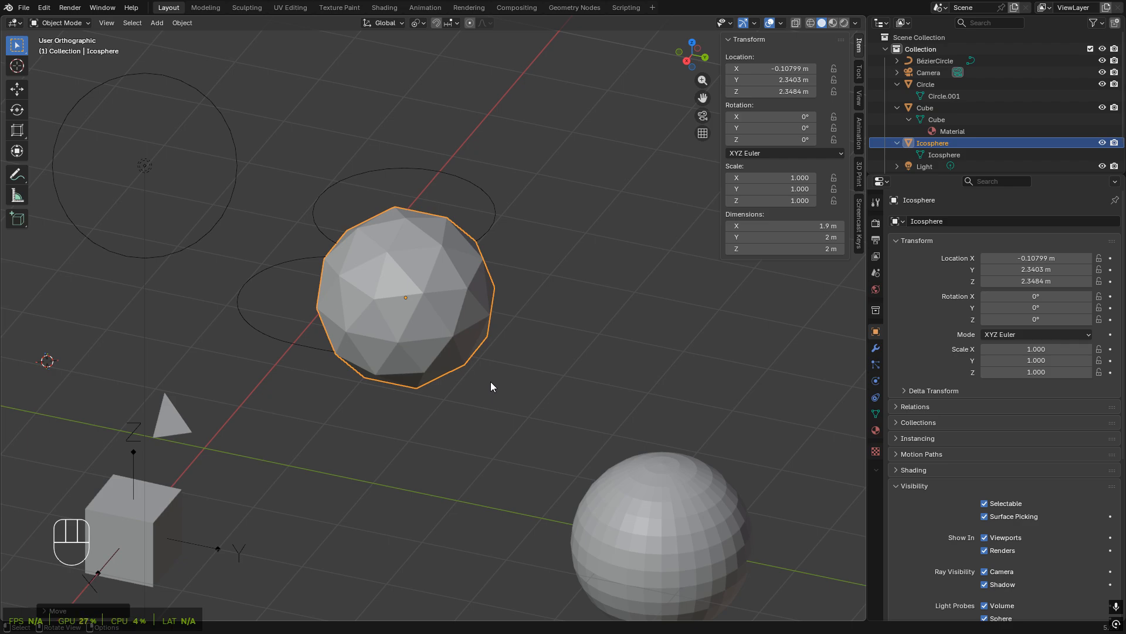
- Set the icosphere's X scale to 1.5
click(749, 176)
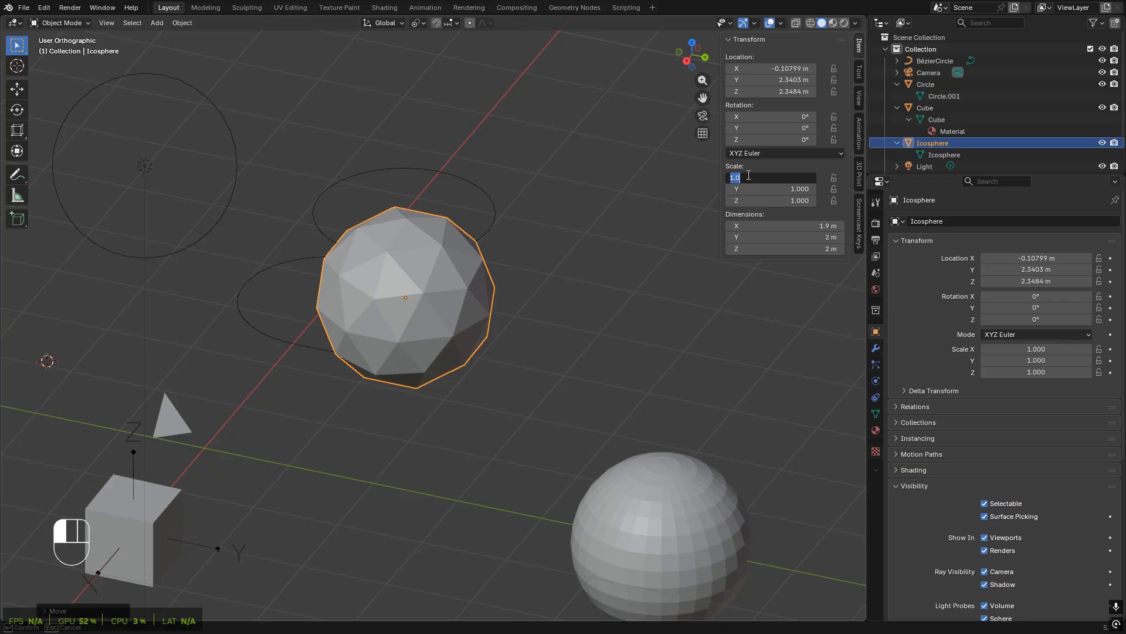
text(1.5)
key(Return)
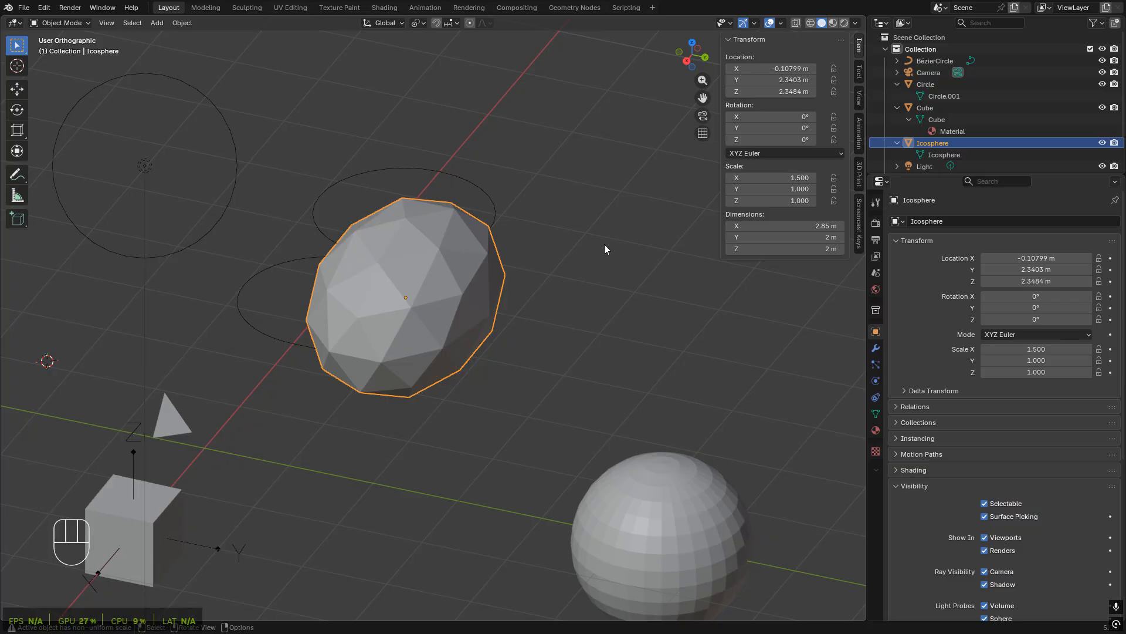
- Examine the stretched icosphere's shape from several angles and check it both deselected and selected
middle_drag(606, 246, 551, 336)
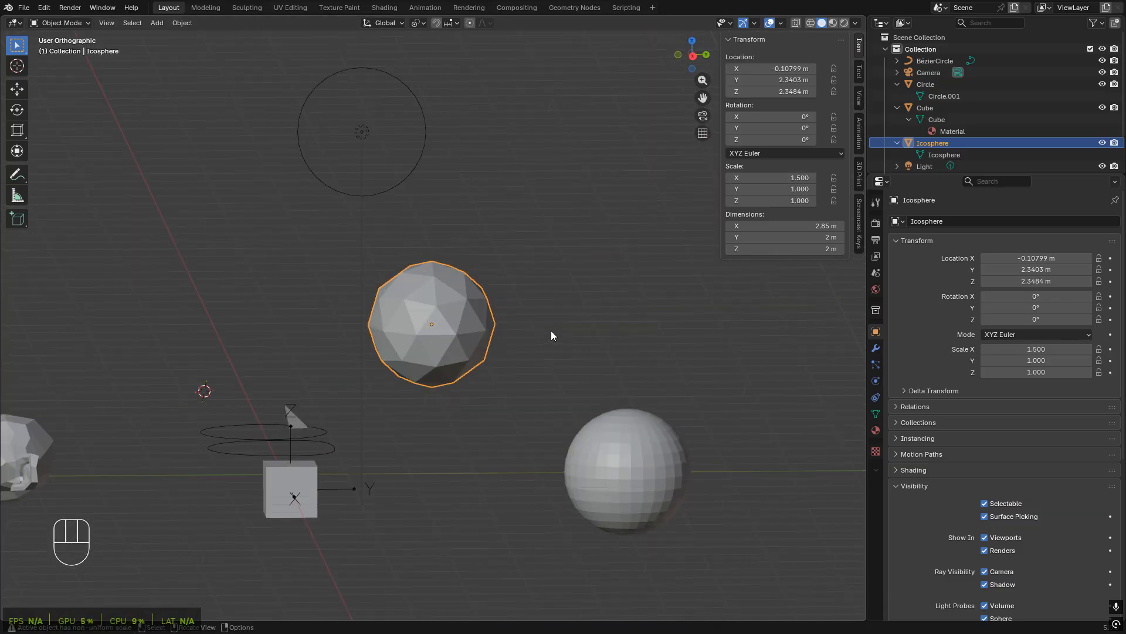
middle_drag(445, 306, 402, 410)
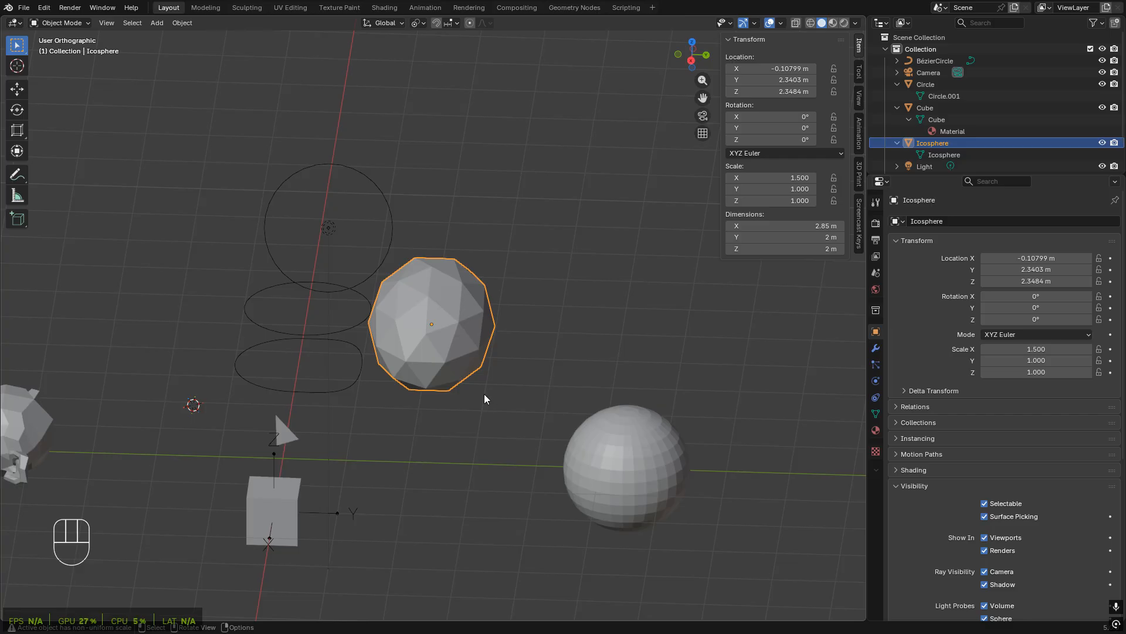
middle_drag(484, 393, 462, 381)
scroll(434, 326, up, 3)
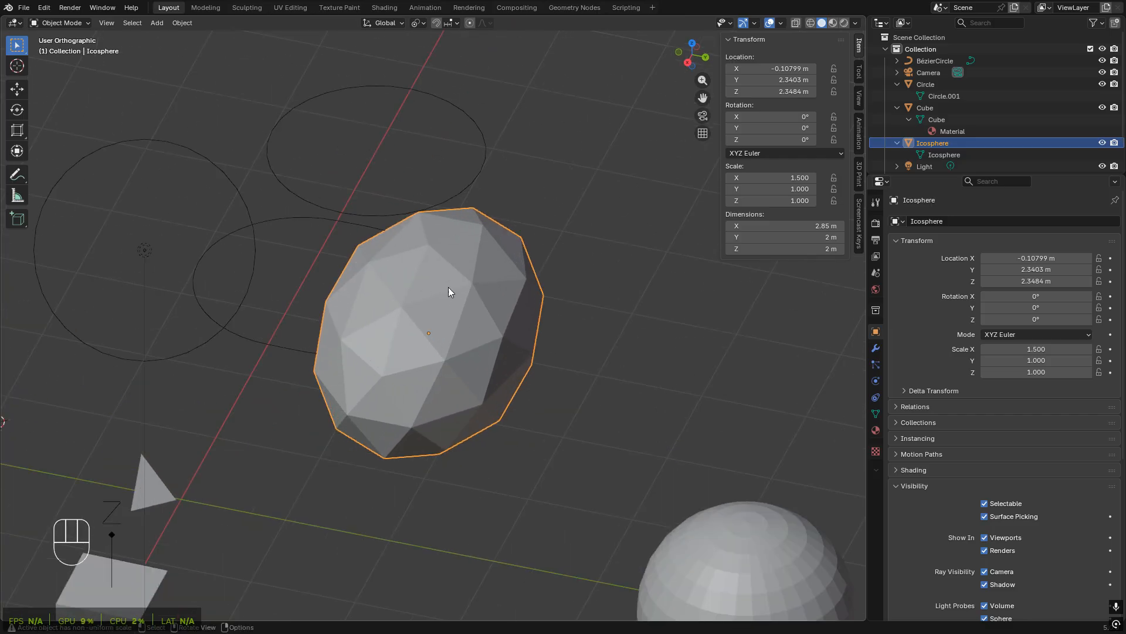
scroll(410, 428, down, 3)
middle_drag(485, 428, 382, 440)
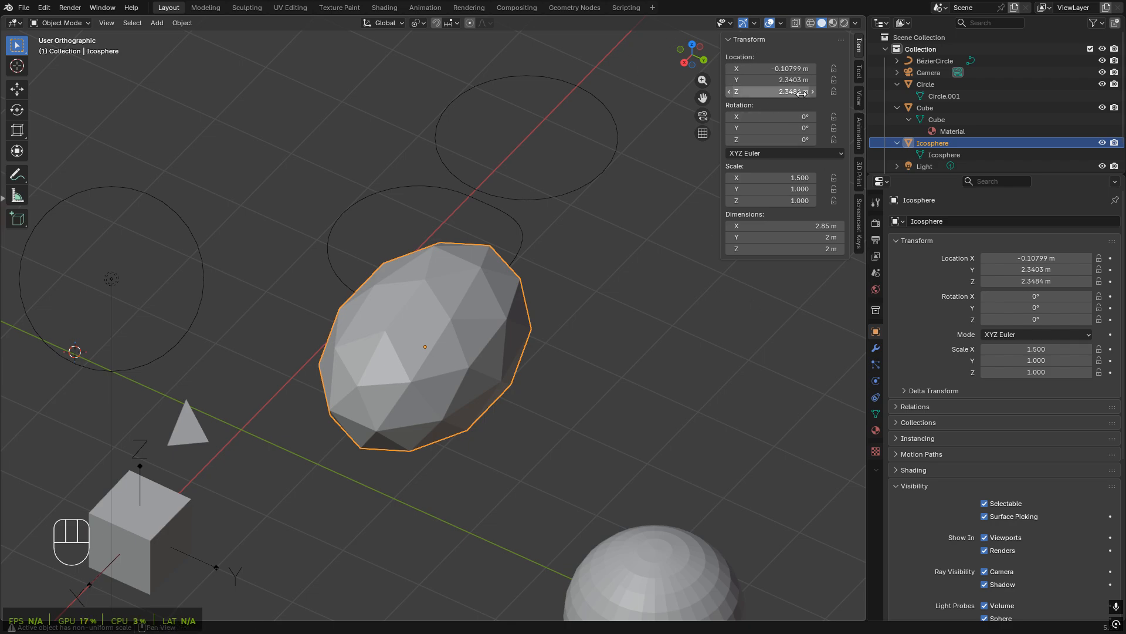
shift+middle_drag(480, 455, 529, 447)
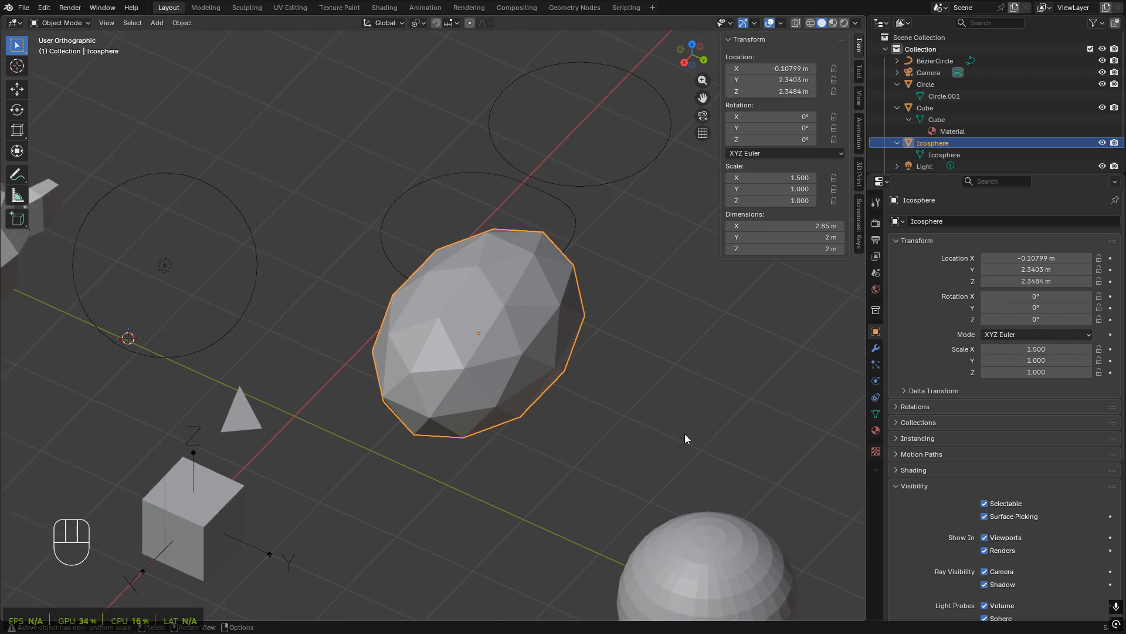
shift+middle_drag(684, 434, 601, 448)
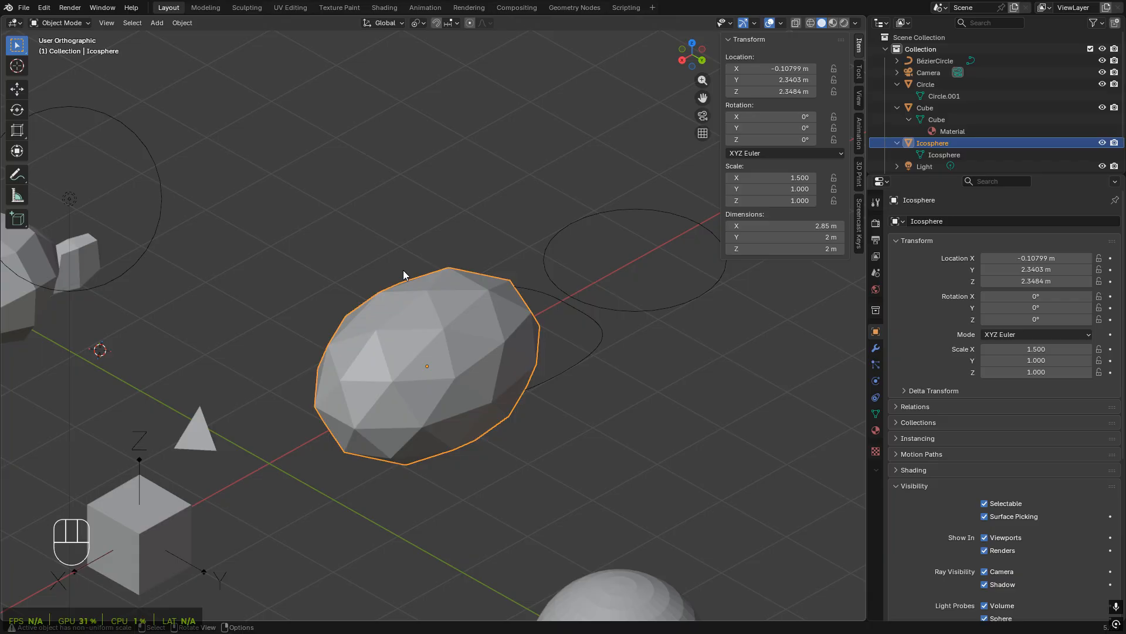
click(632, 450)
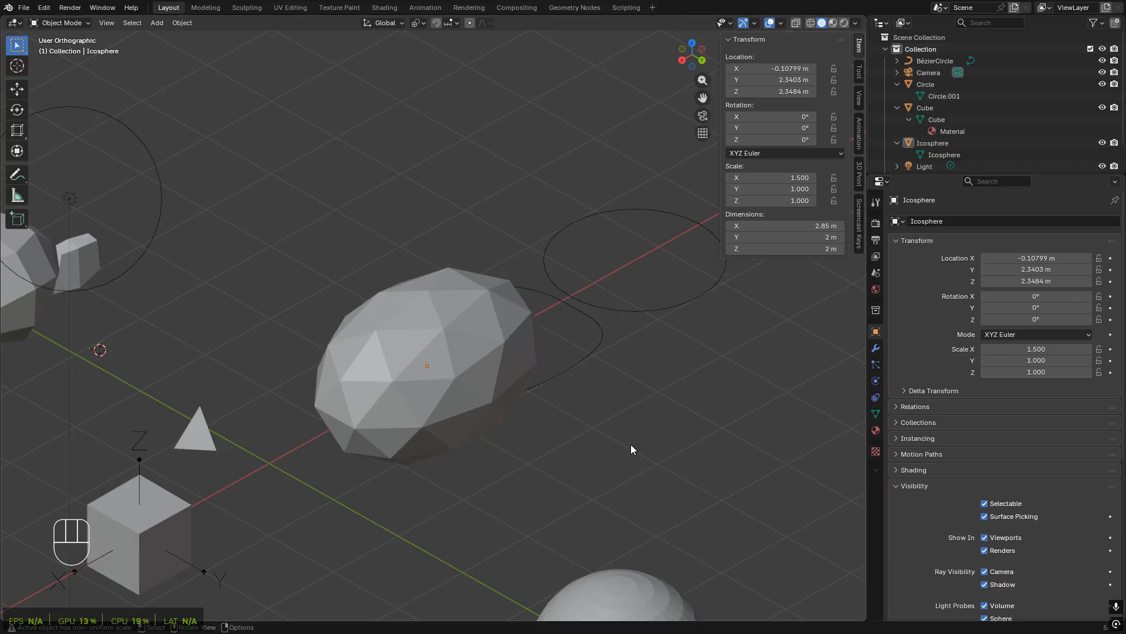
click(462, 374)
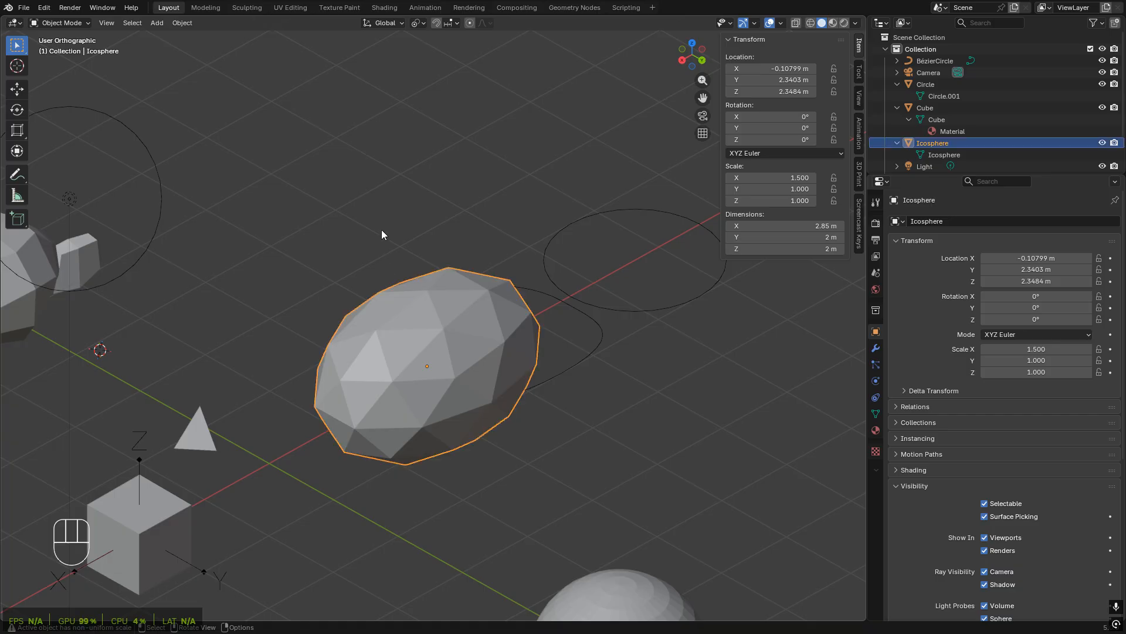
- Apply the scale of the stretched icosphere to its mesh data and view the result from several angles
key(ctrl+a)
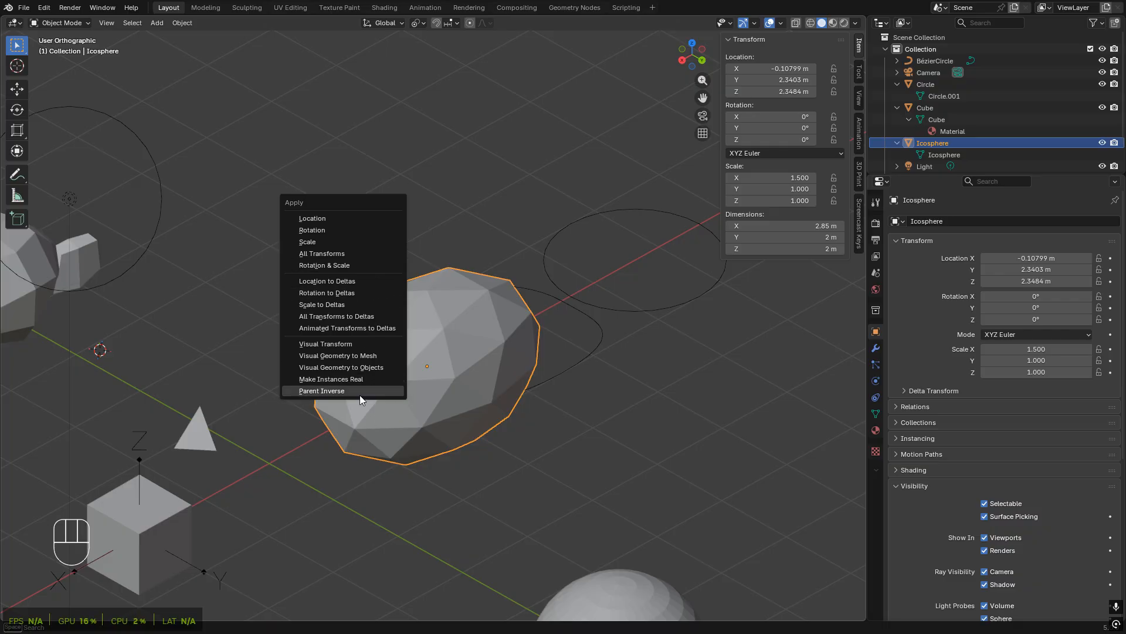
click(358, 241)
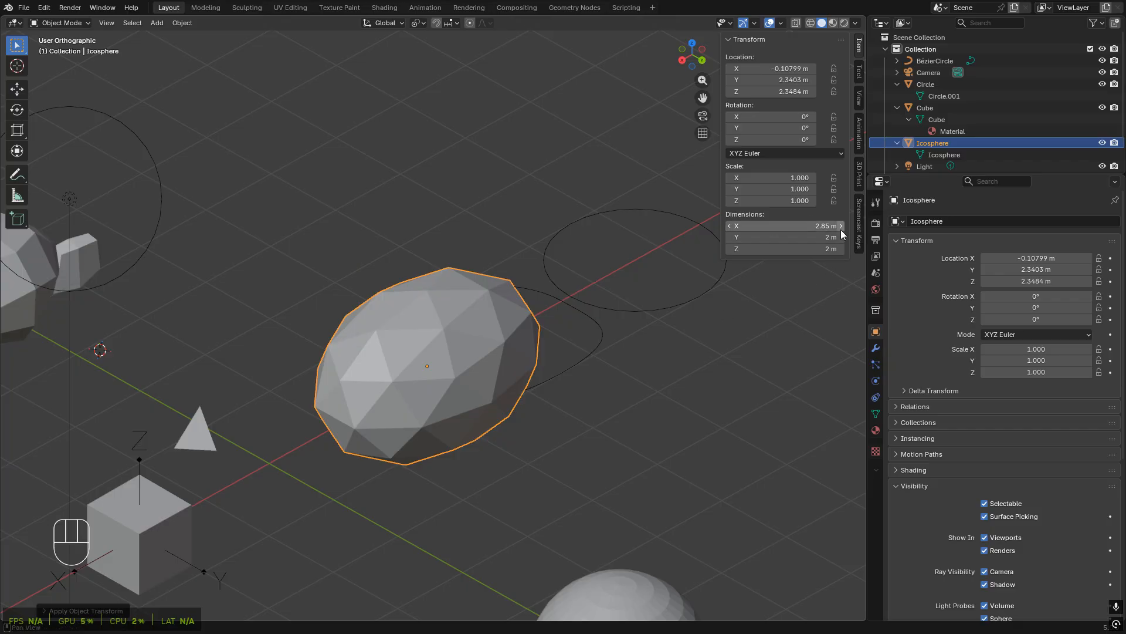
middle_drag(571, 368, 552, 377)
scroll(566, 367, up, 1)
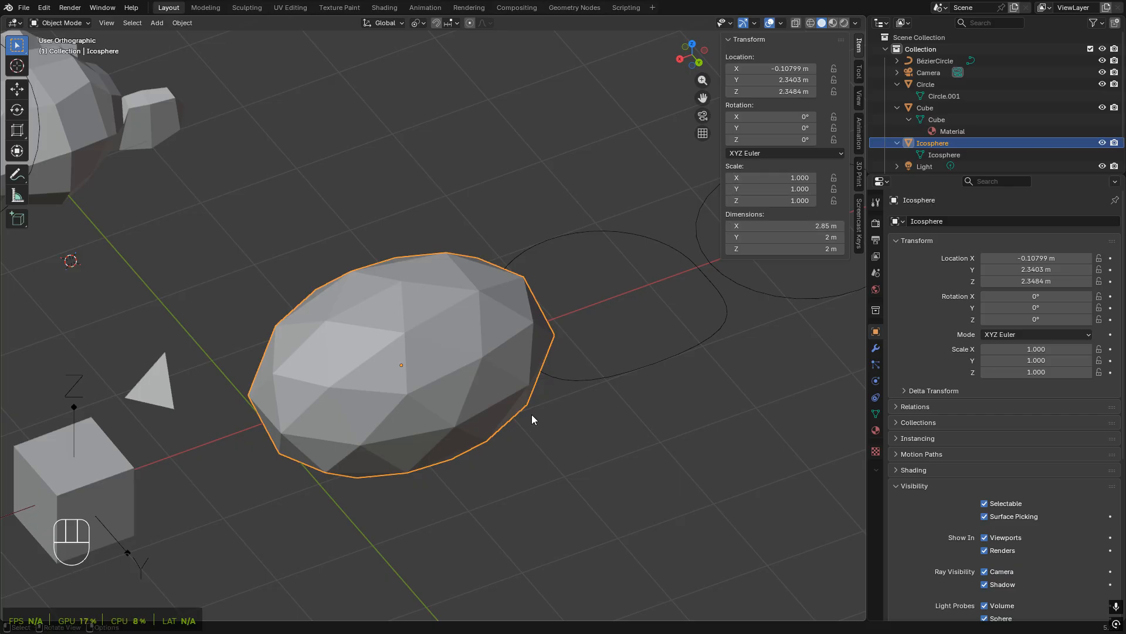
middle_drag(531, 417, 547, 442)
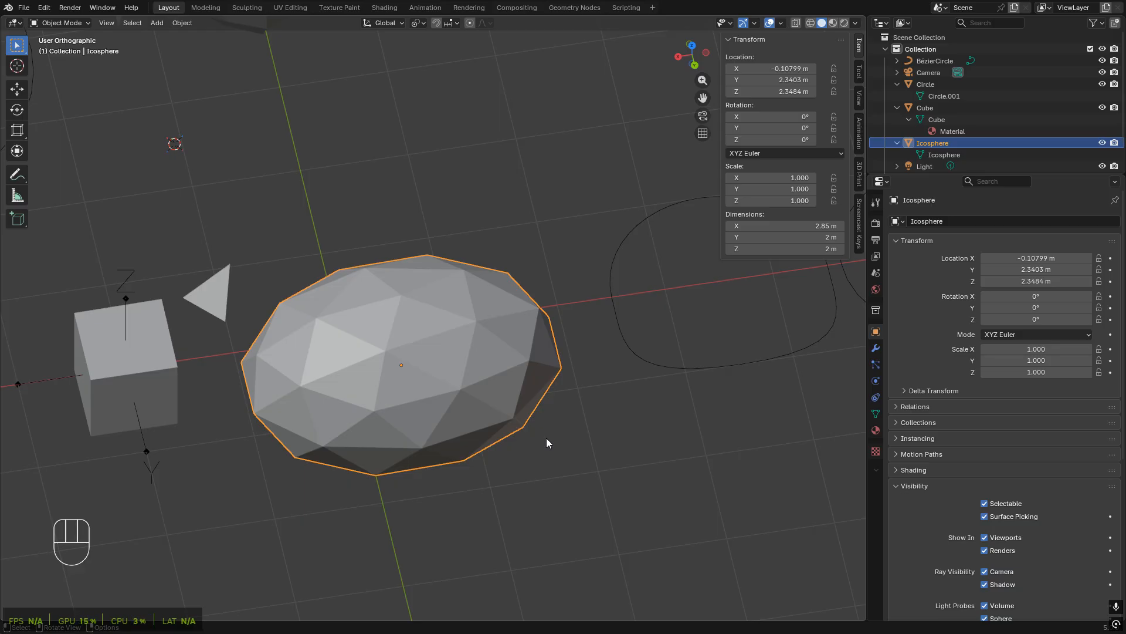
- Reduce the icosphere's X scale to 0.670
scroll(529, 388, down, 5)
scroll(529, 390, up, 2)
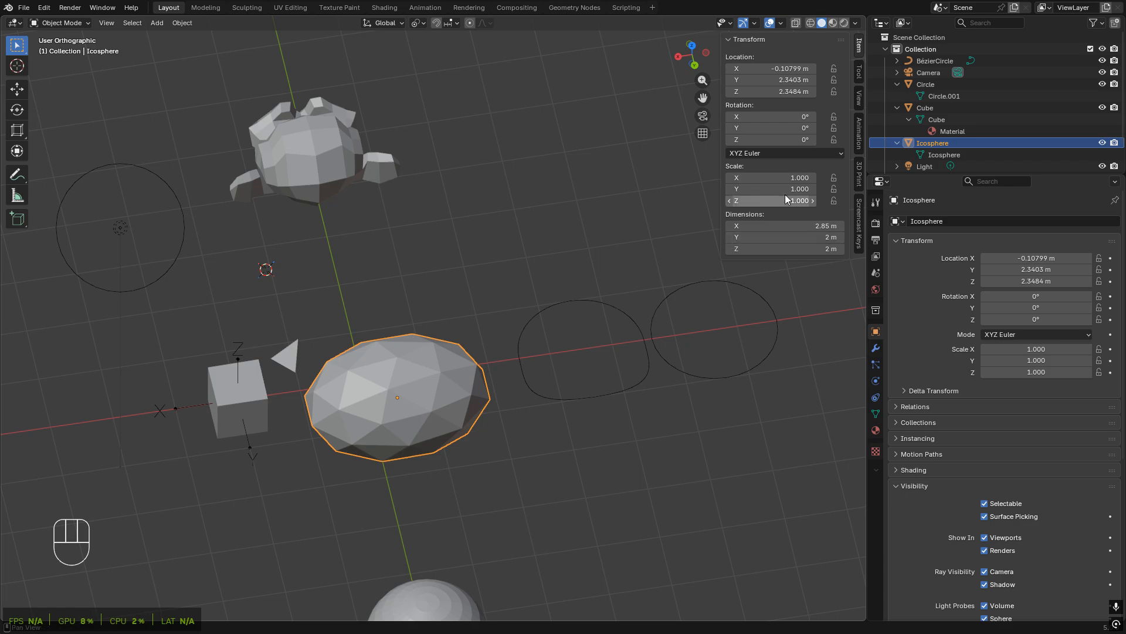
mouse_move(780, 178)
mouse_down()
mouse_move(712, 177)
mouse_move(789, 180)
mouse_up()
shift+middle_drag(506, 390, 587, 328)
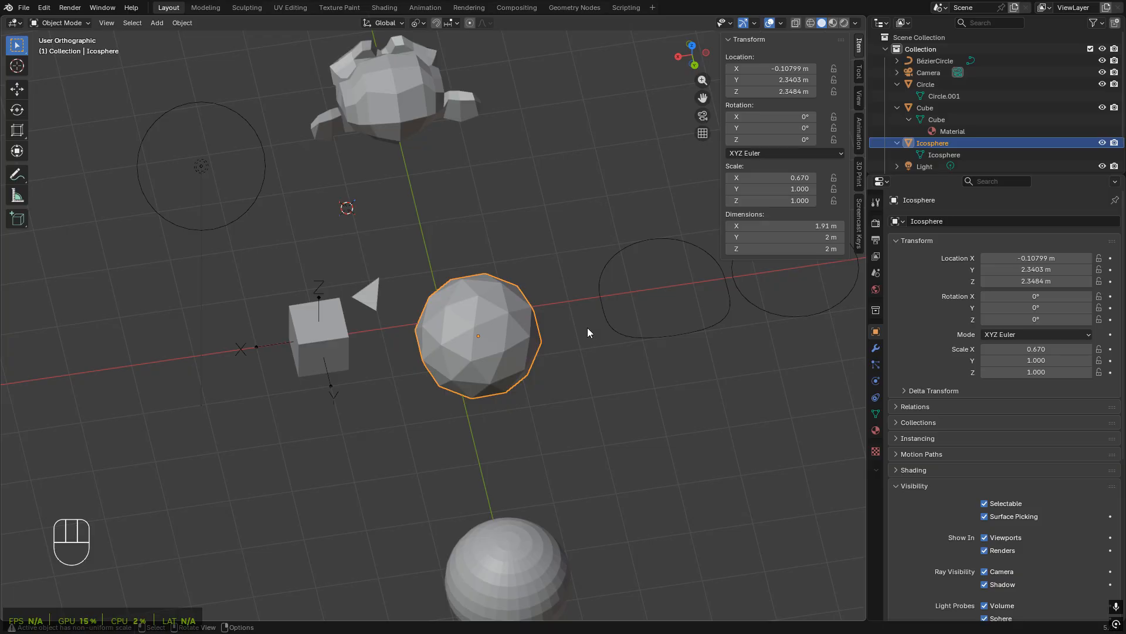
- Set the icosphere's X scale to 1 and look at its shape from another angle
click(771, 178)
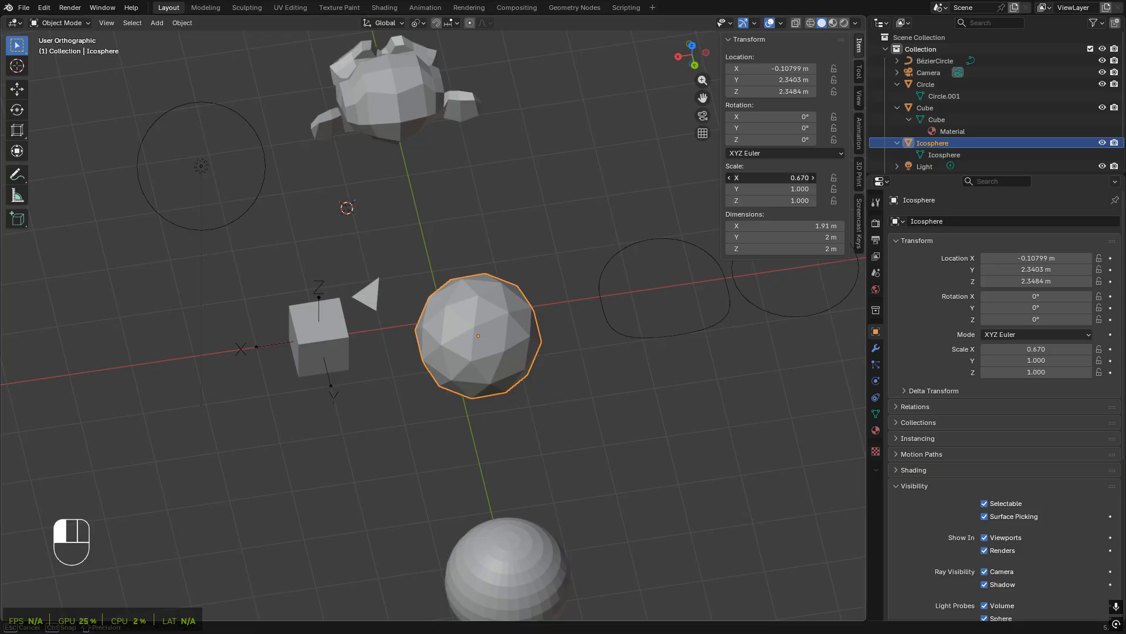
text(1)
key(Return)
middle_drag(470, 421, 499, 362)
scroll(527, 375, up, 2)
scroll(516, 361, up, 1)
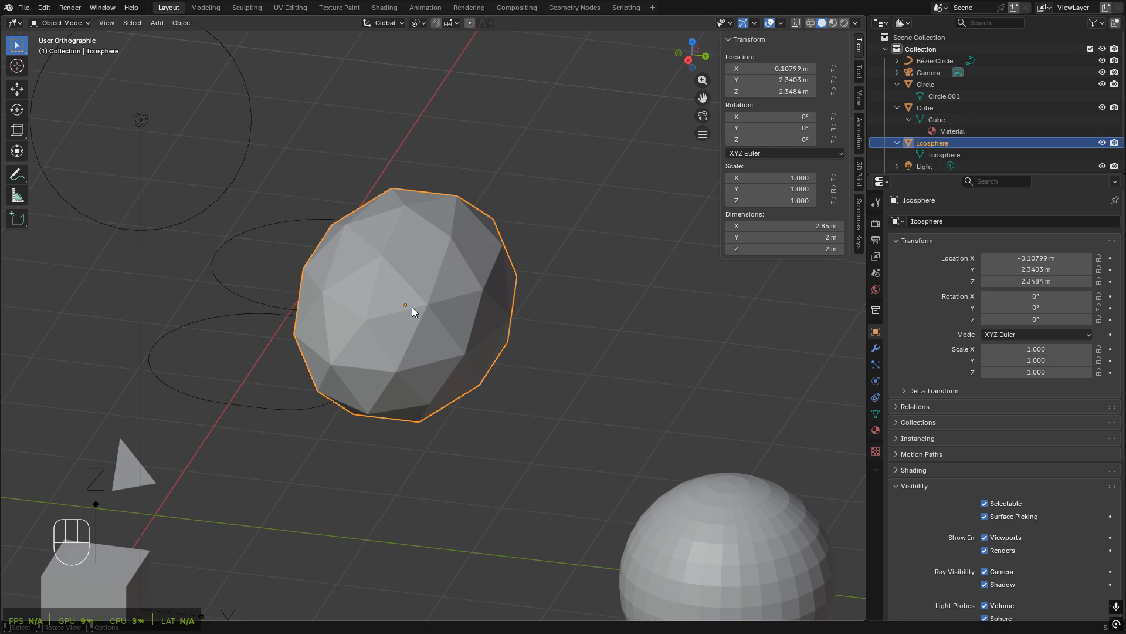
scroll(403, 312, down, 2)
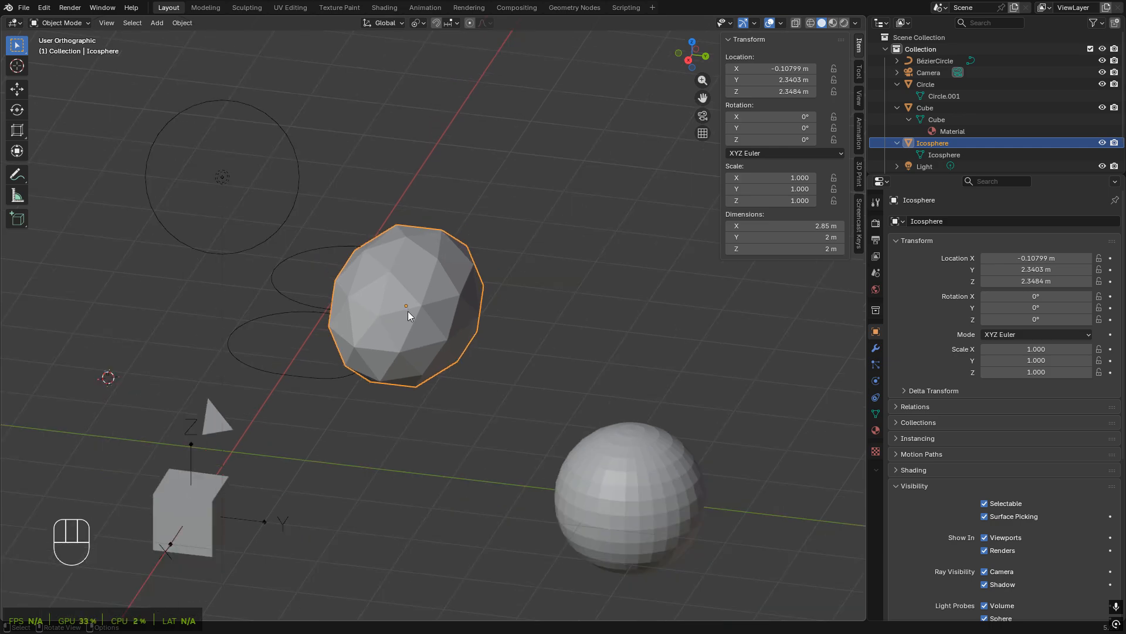
- Apply the icosphere's location and check where its origin point sits relative to the mesh
key(ctrl+a)
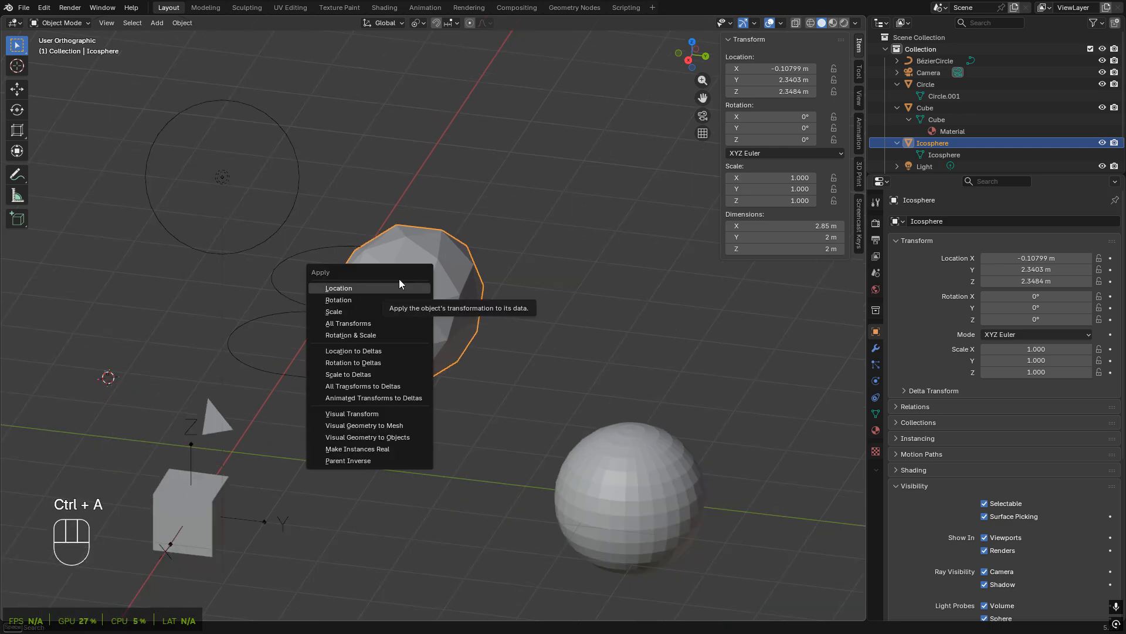
click(377, 289)
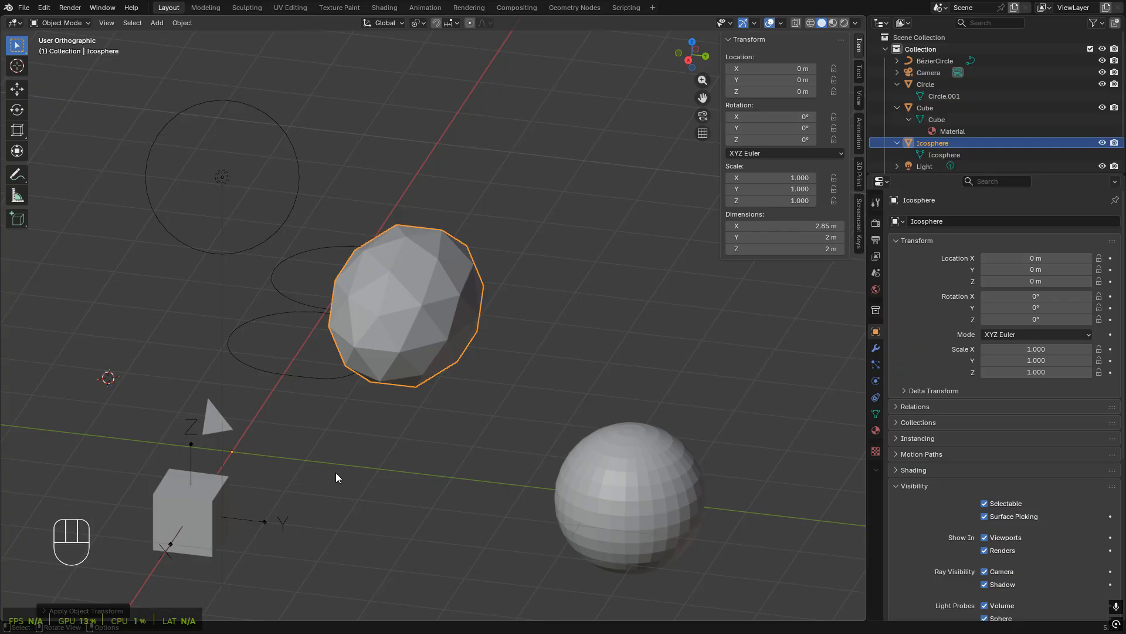
scroll(255, 454, up, 2)
middle_drag(256, 454, 284, 445)
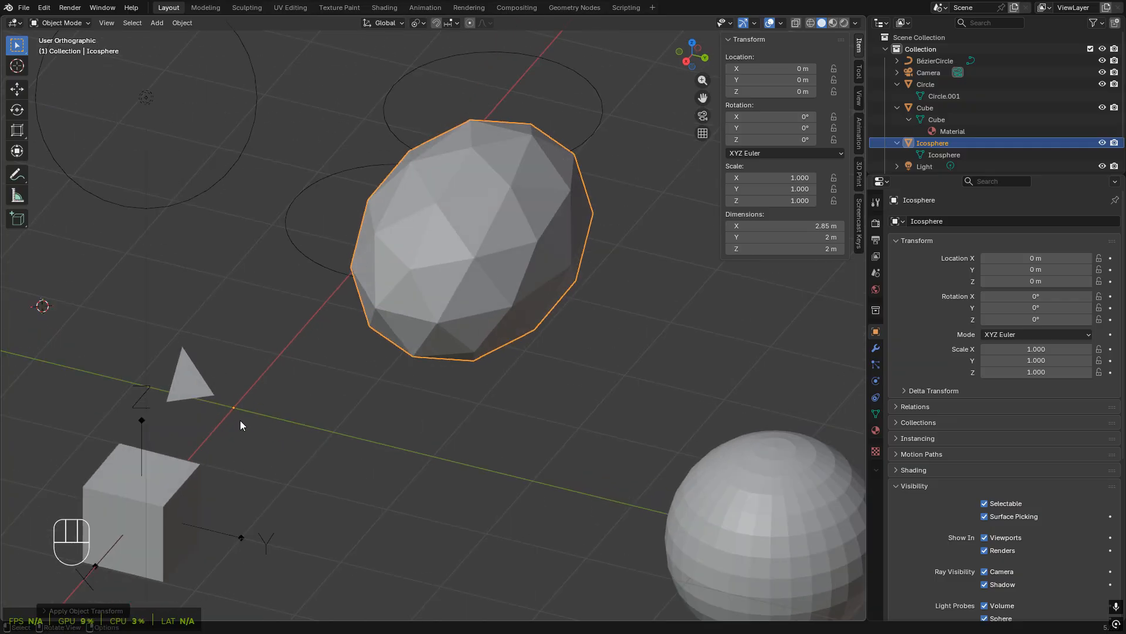
scroll(375, 372, down, 4)
mouse_move(426, 373)
middle_down()
mouse_move(382, 372)
mouse_move(420, 392)
mouse_move(435, 381)
mouse_move(427, 392)
middle_up()
scroll(384, 375, up, 2)
scroll(435, 381, down, 3)
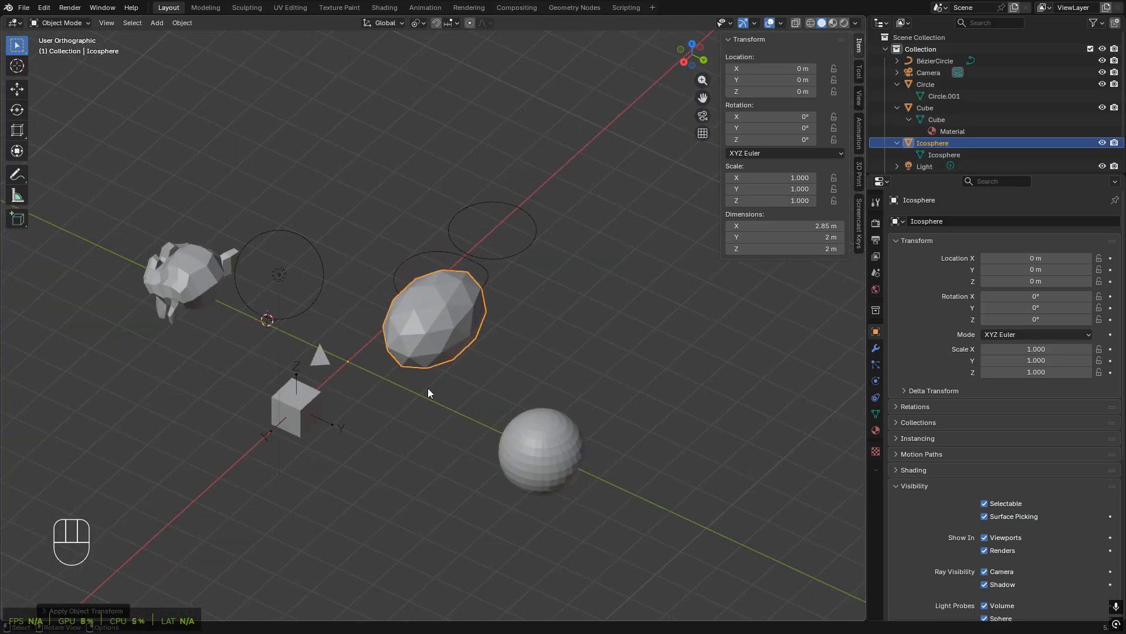
scroll(428, 390, up, 2)
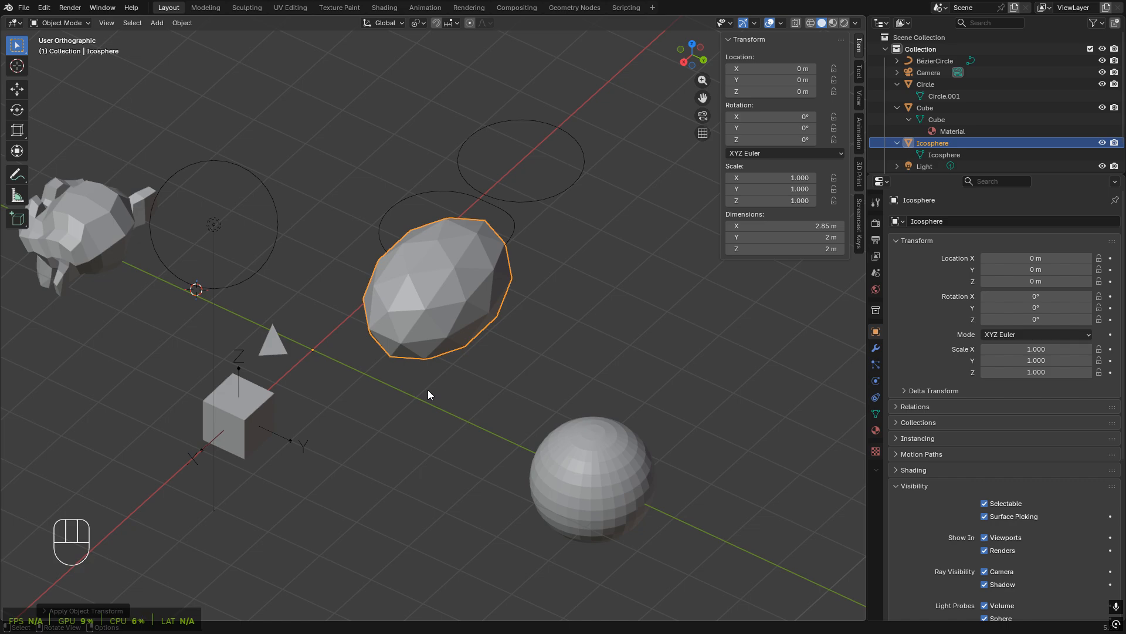
- Undo the applied location and the last X scale change, keeping the icosphere selected
key(ctrl+z)
key(ctrl+z)
key(ctrl+z)
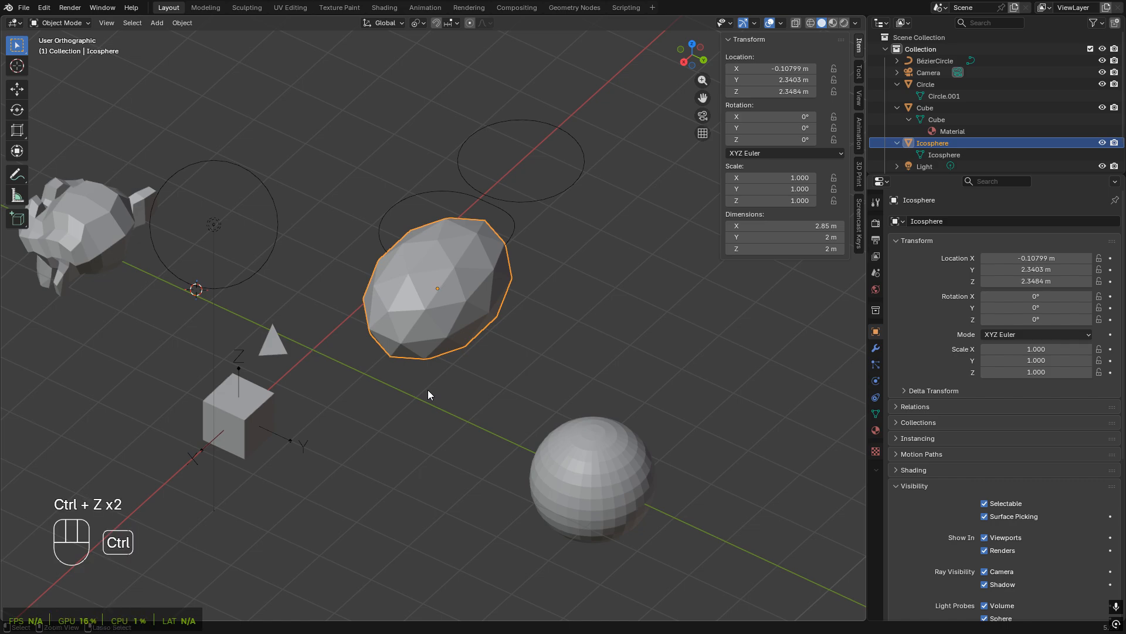
scroll(576, 349, down, 4)
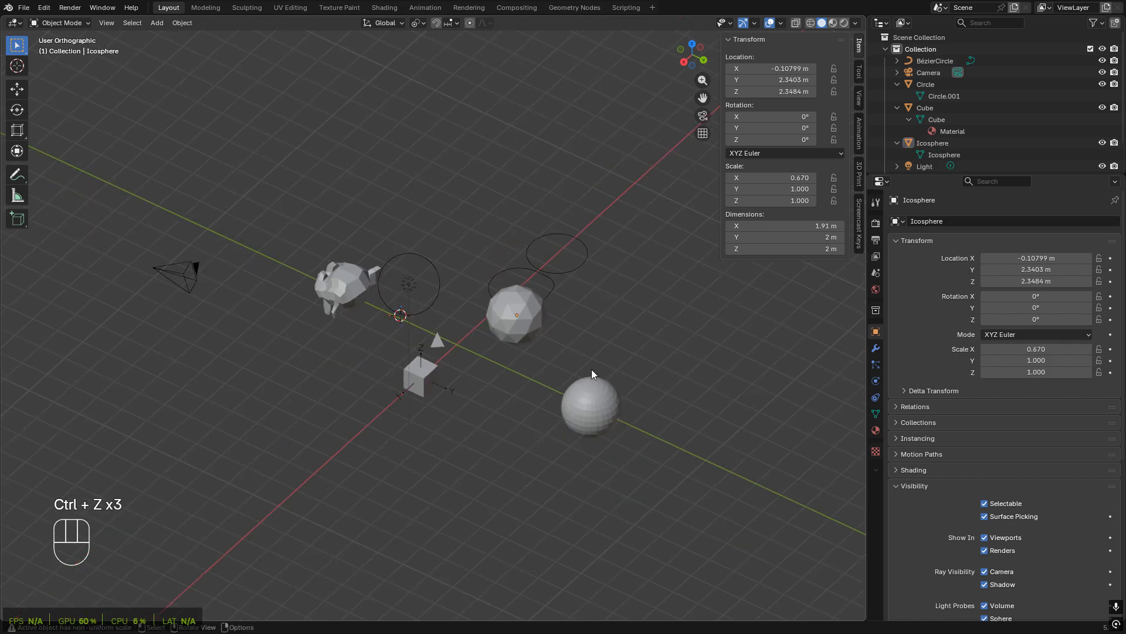
key(ctrl+z)
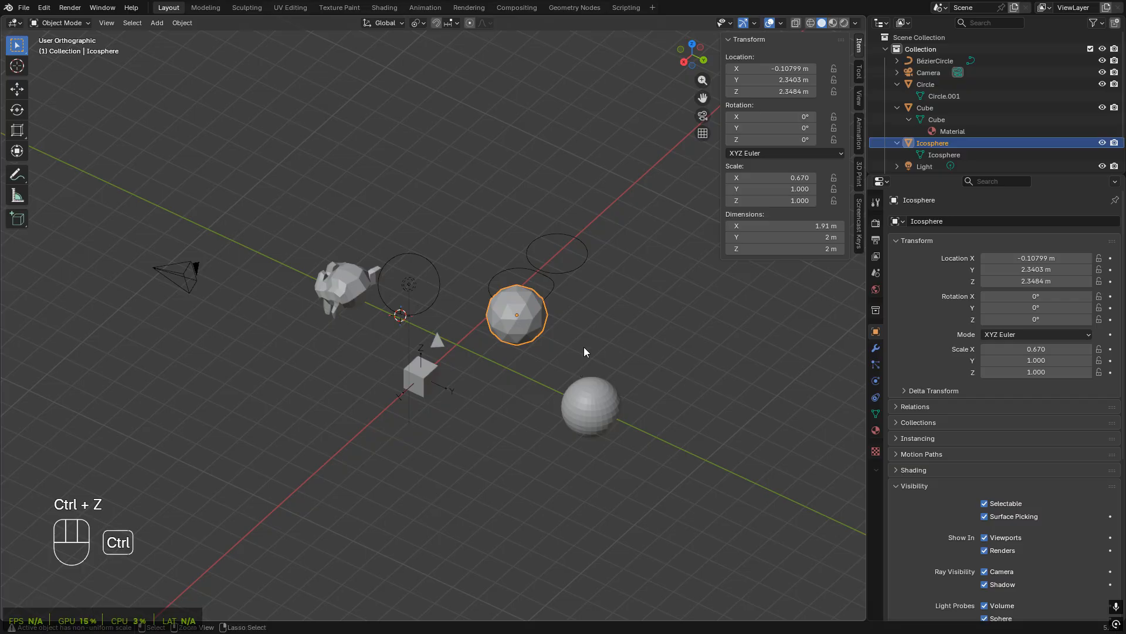
- Look through the object commands available for the icosphere, including the Apply and Set Origin options
scroll(583, 347, up, 6)
right_click(466, 301)
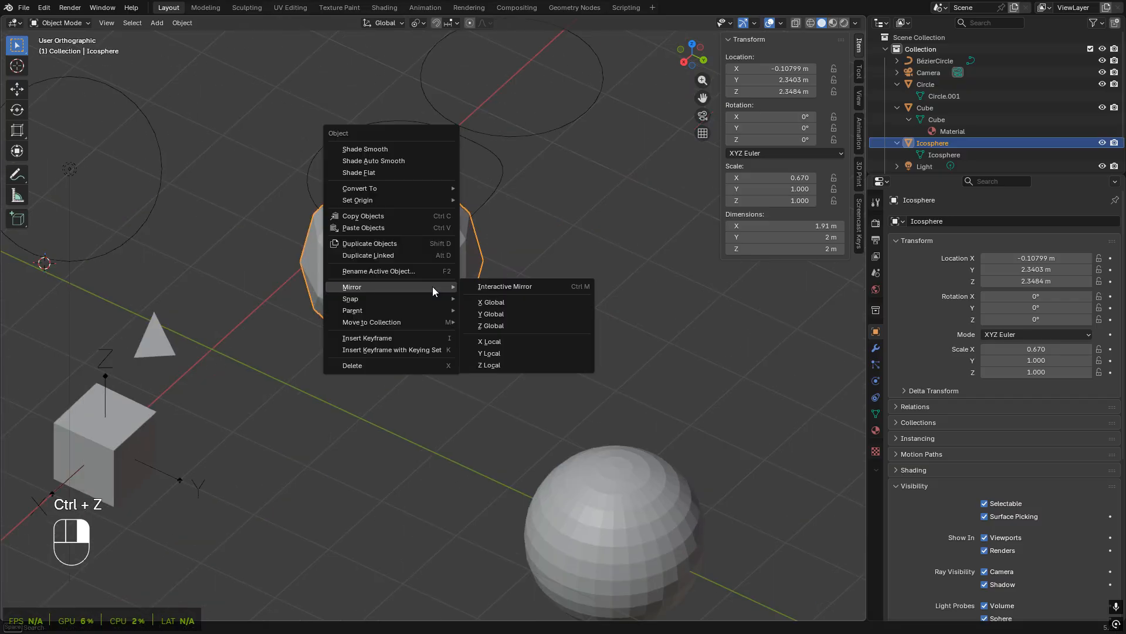
click(182, 23)
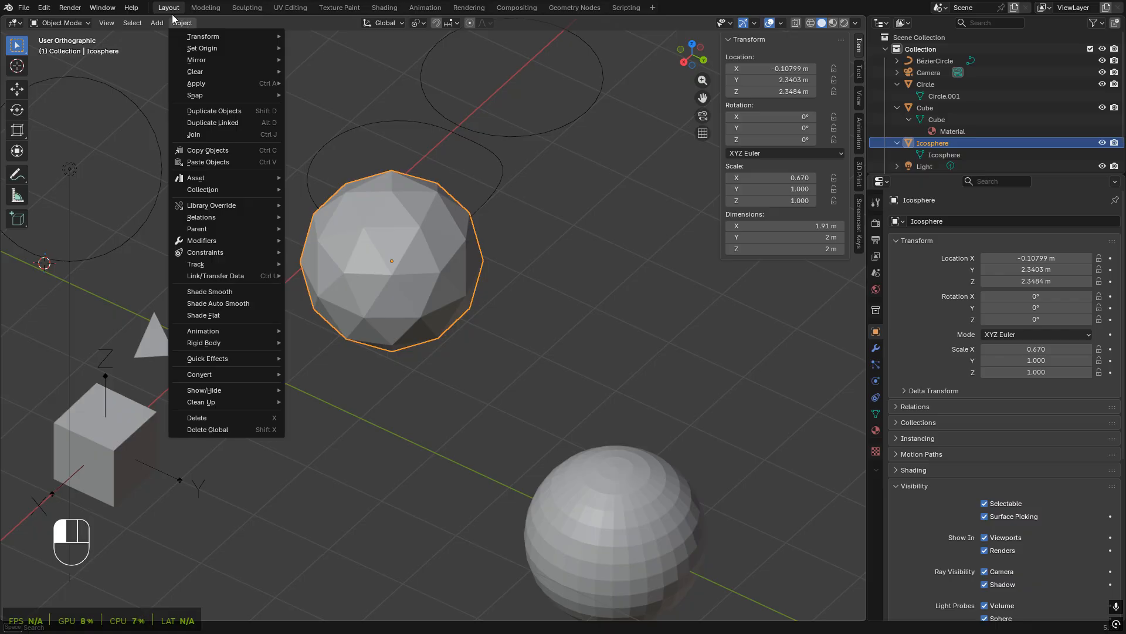
mouse_move(203, 85)
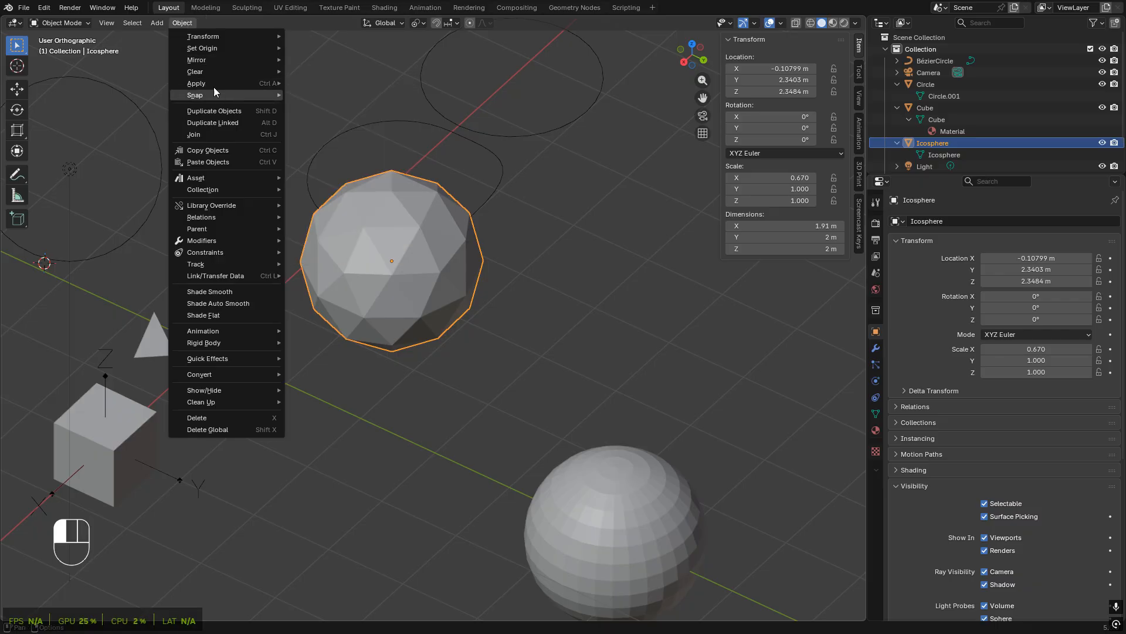
mouse_move(223, 36)
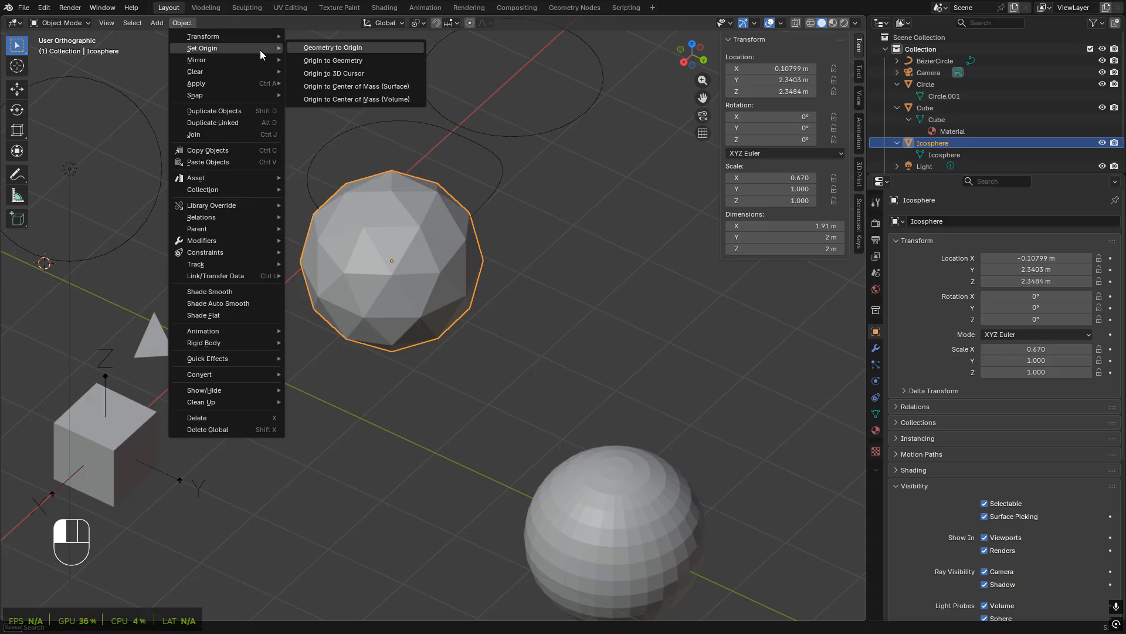
- Place the 3D cursor beside the icosphere at about X -0.24, Y 0.59, Z 1.32 m
middle_drag(568, 351, 502, 322)
scroll(387, 306, up, 5)
scroll(459, 309, down, 4)
scroll(459, 314, up, 3)
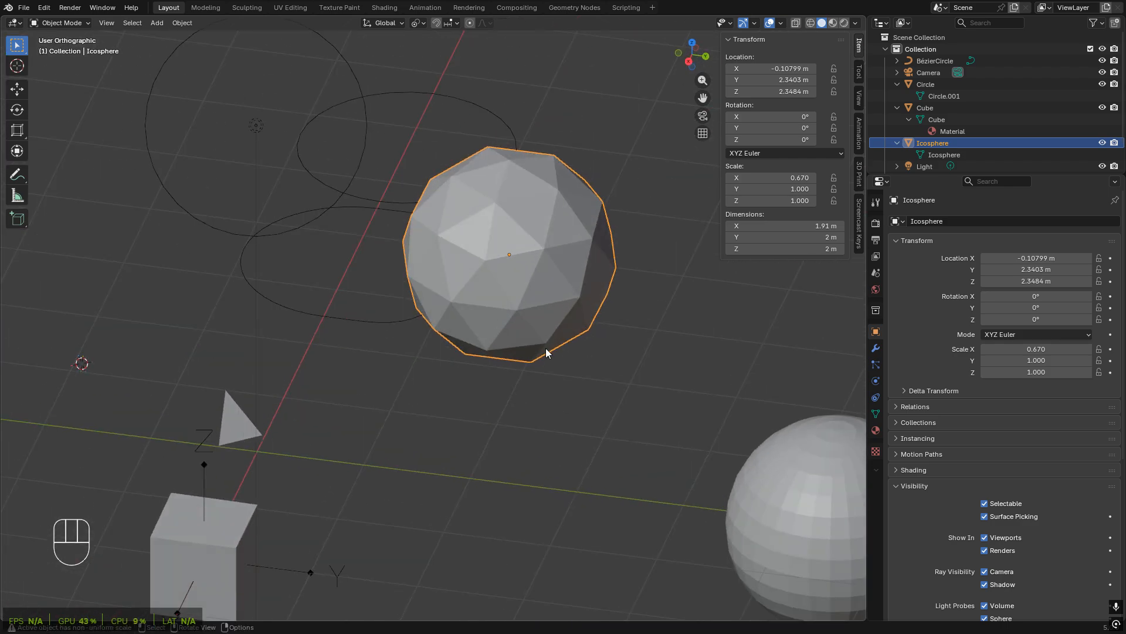
middle_drag(545, 352, 507, 342)
scroll(508, 341, down, 3)
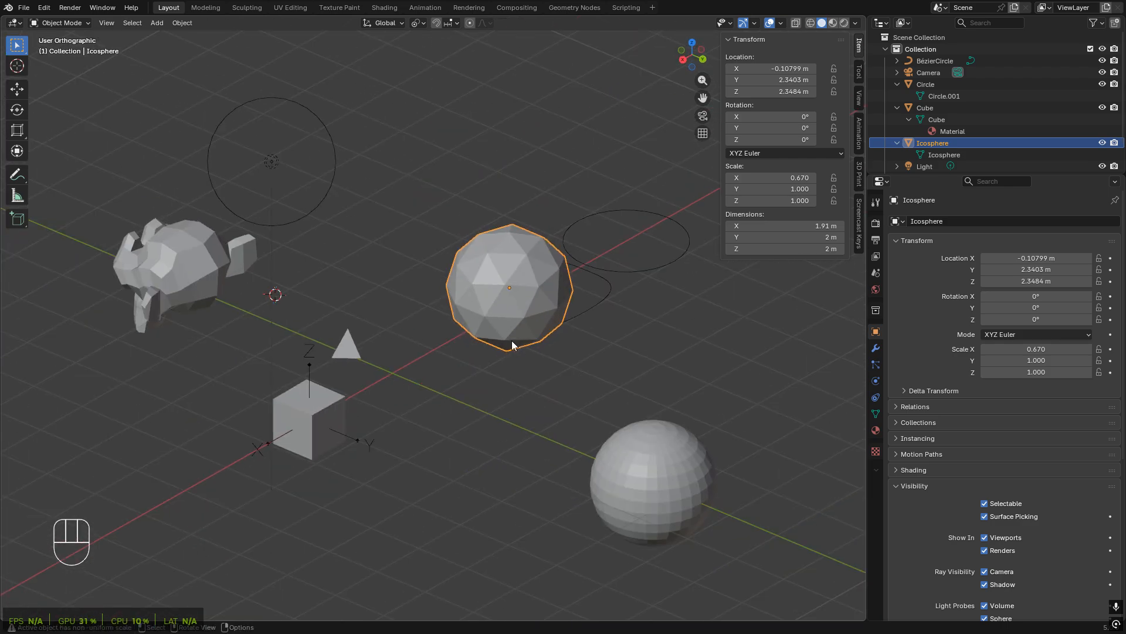
click(19, 72)
shift+middle_drag(559, 293, 486, 311)
scroll(486, 312, up, 4)
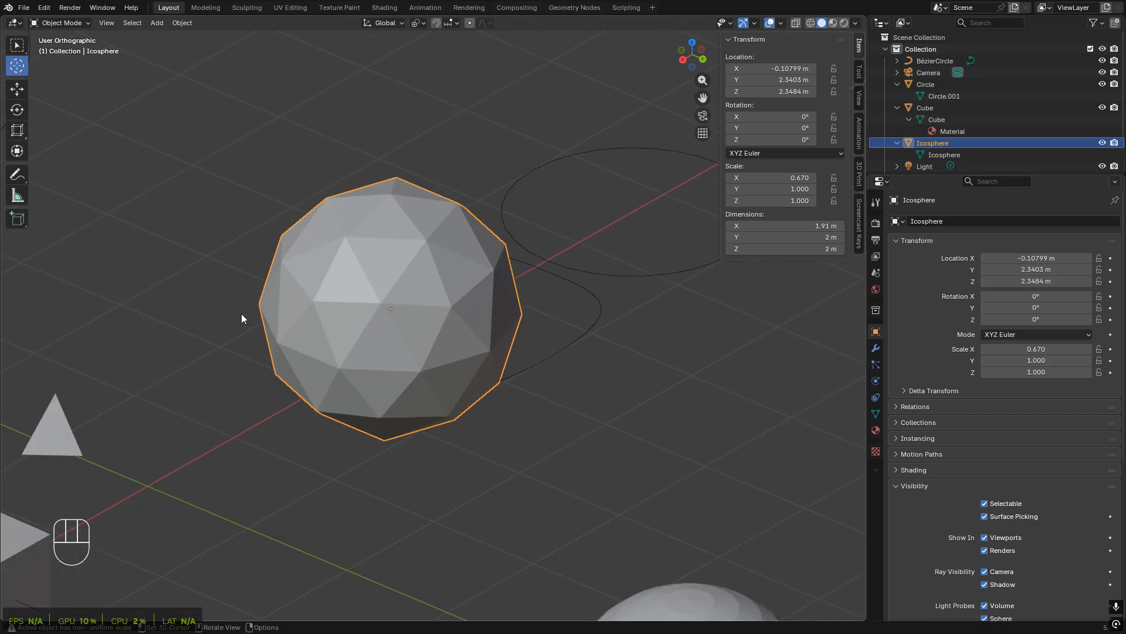
shift+middle_drag(237, 328, 472, 391)
click(470, 262)
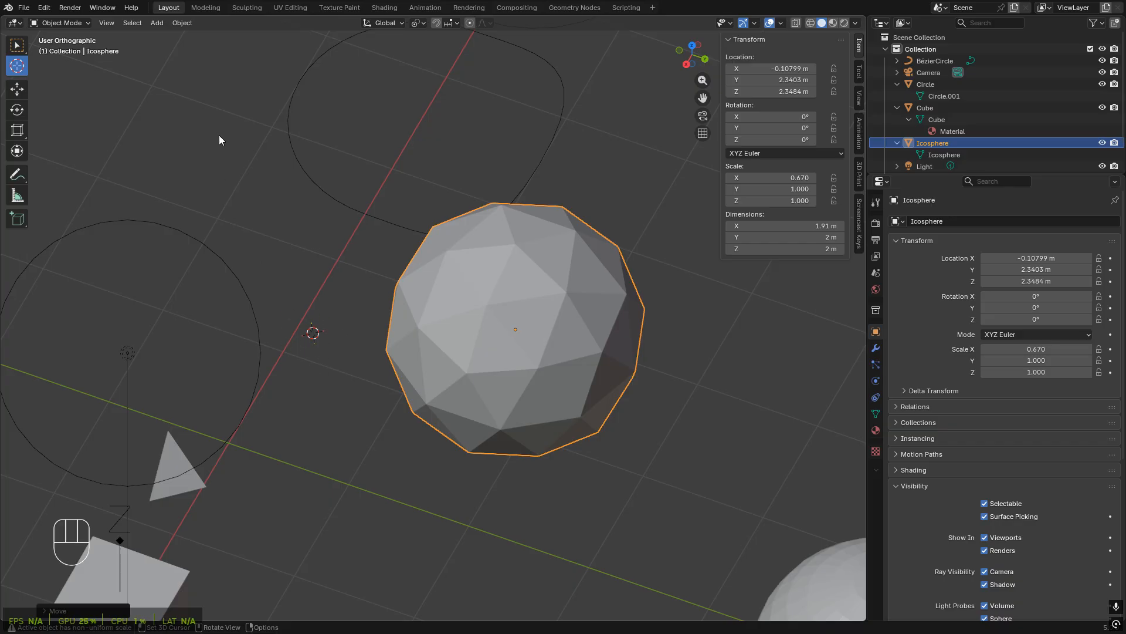
- Set the icosphere's origin to the 3D cursor and inspect the offset origin from several angles
click(182, 23)
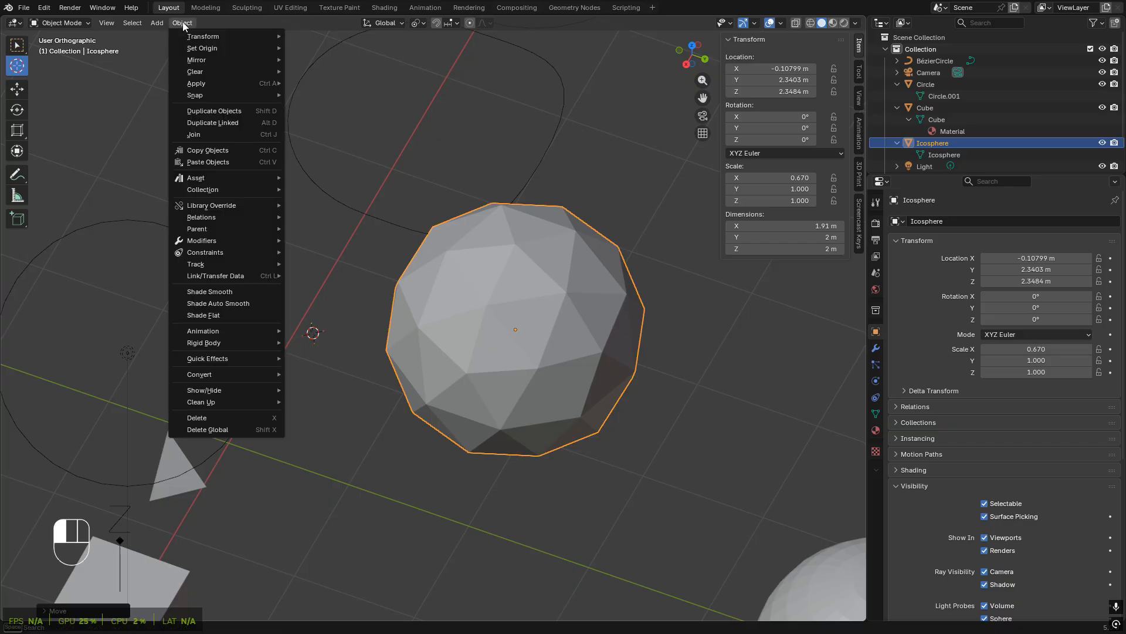
mouse_move(220, 48)
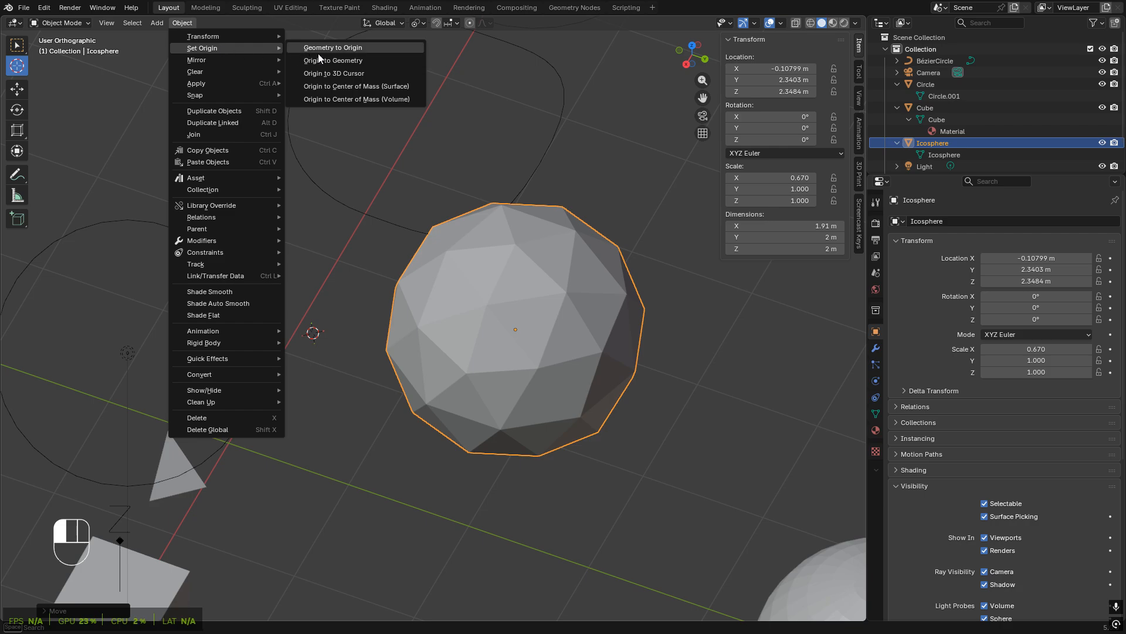
click(344, 74)
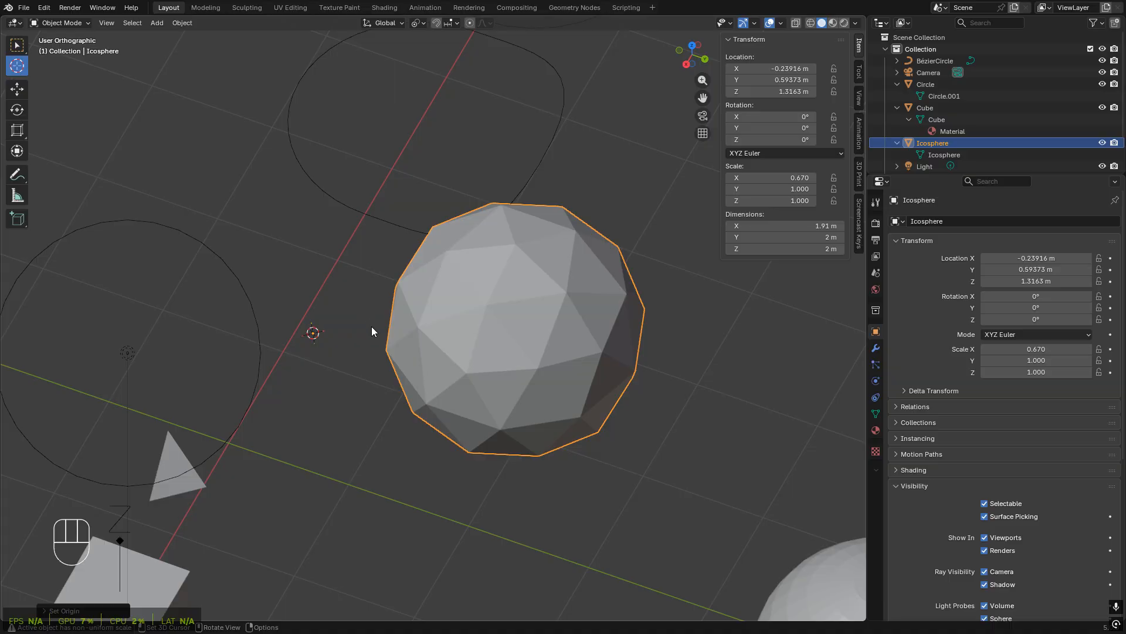
middle_drag(377, 322, 466, 407)
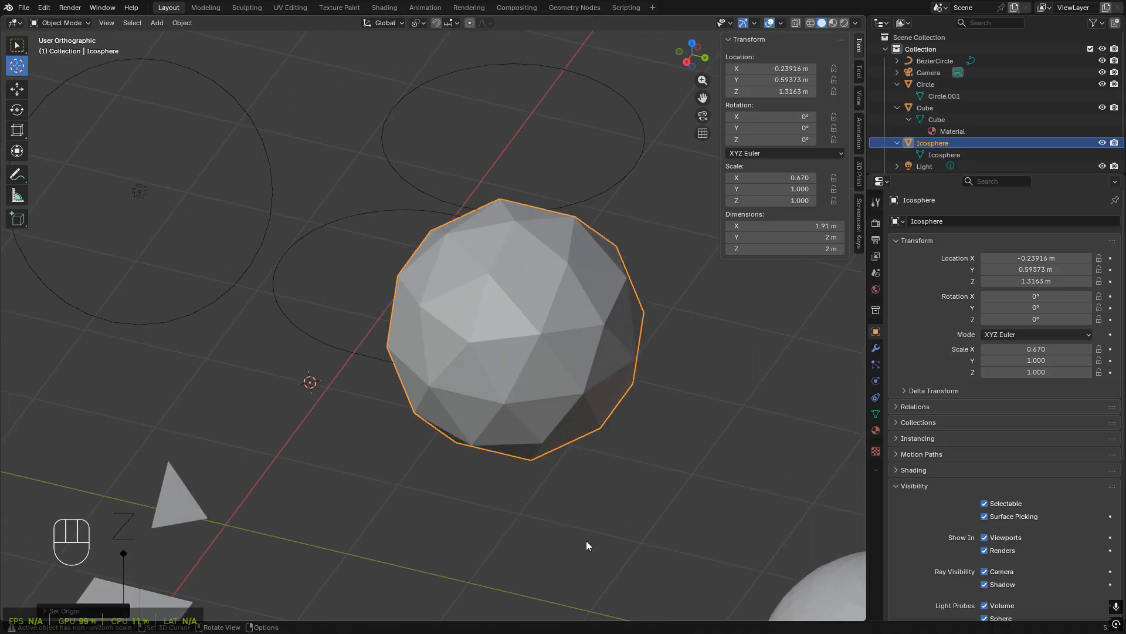
key(r)
key(Escape)
middle_drag(469, 467, 322, 157)
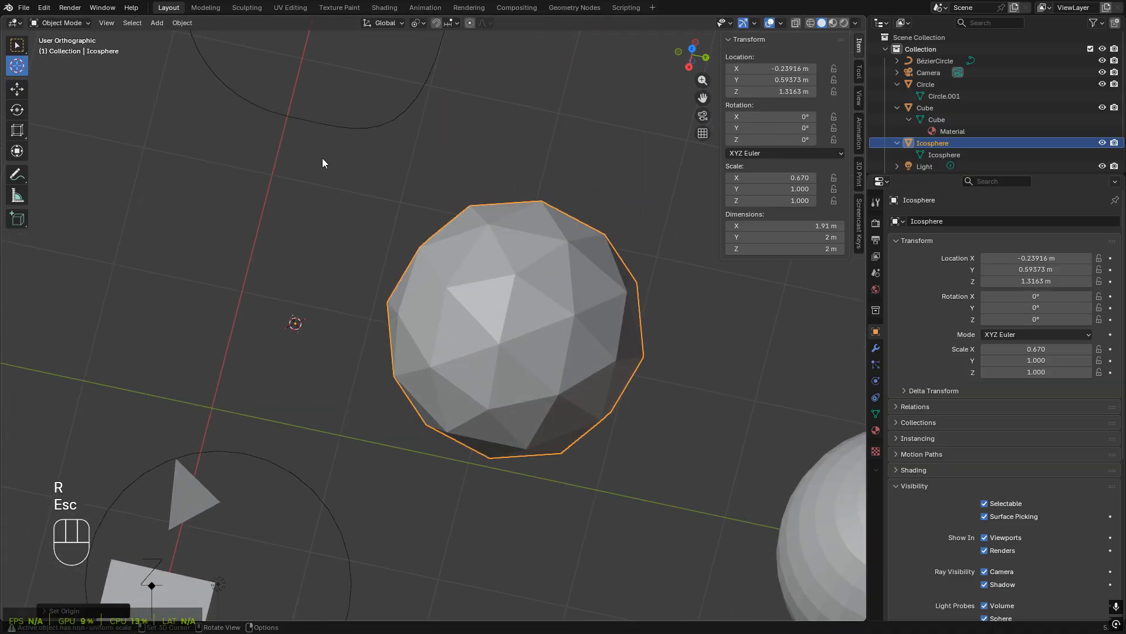
- Try moving the icosphere's geometry to its origin, and undo that move
click(182, 22)
mouse_move(231, 48)
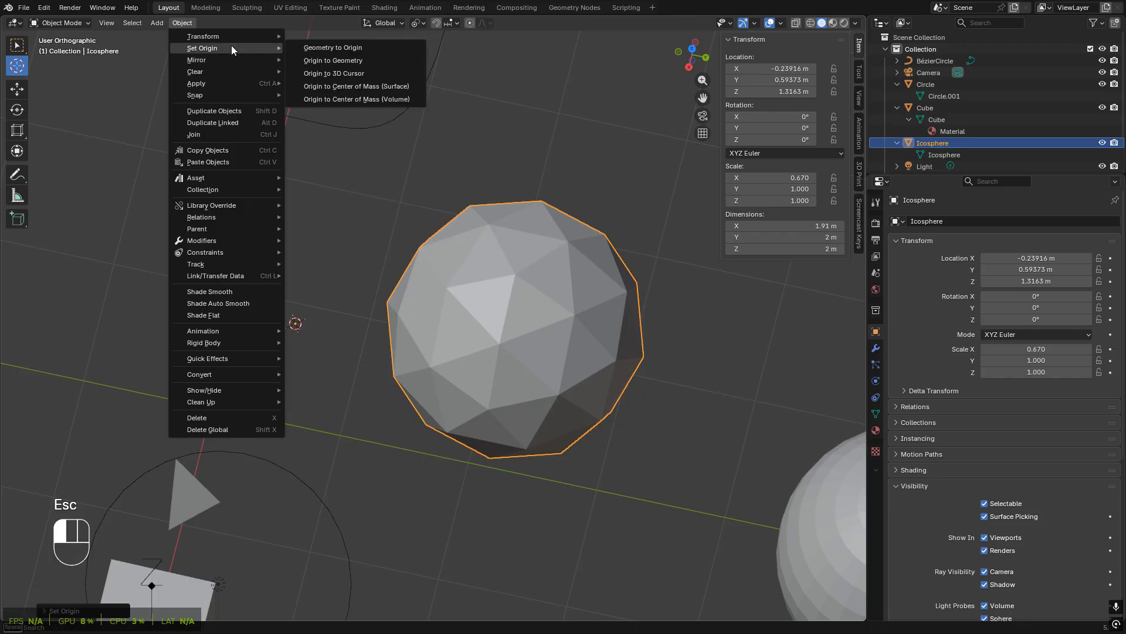
click(344, 50)
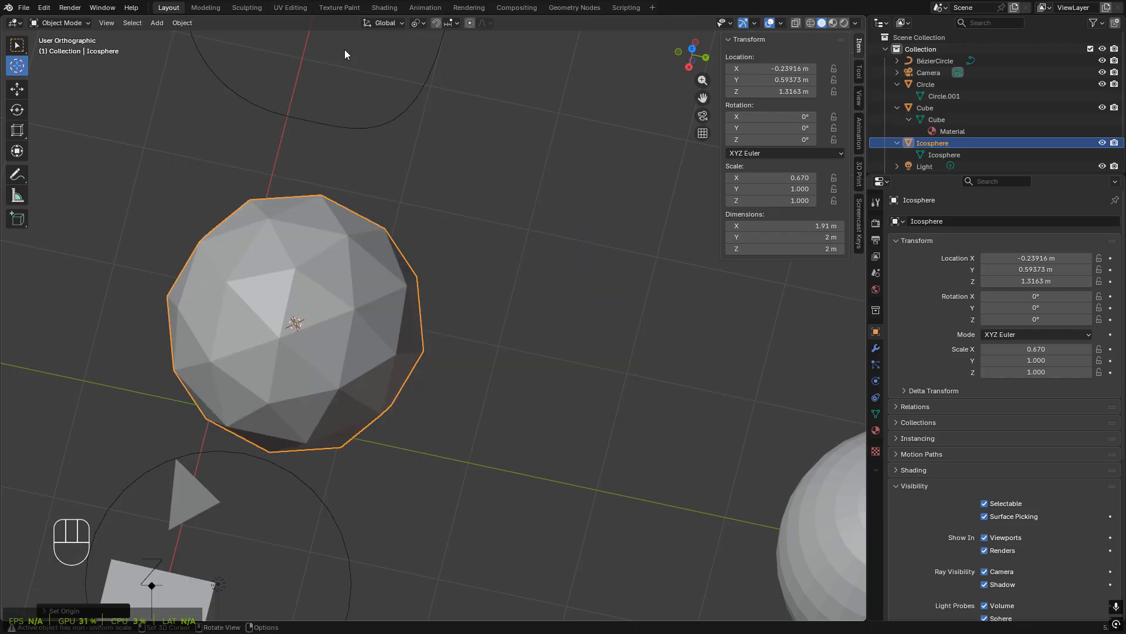
key(ctrl+z)
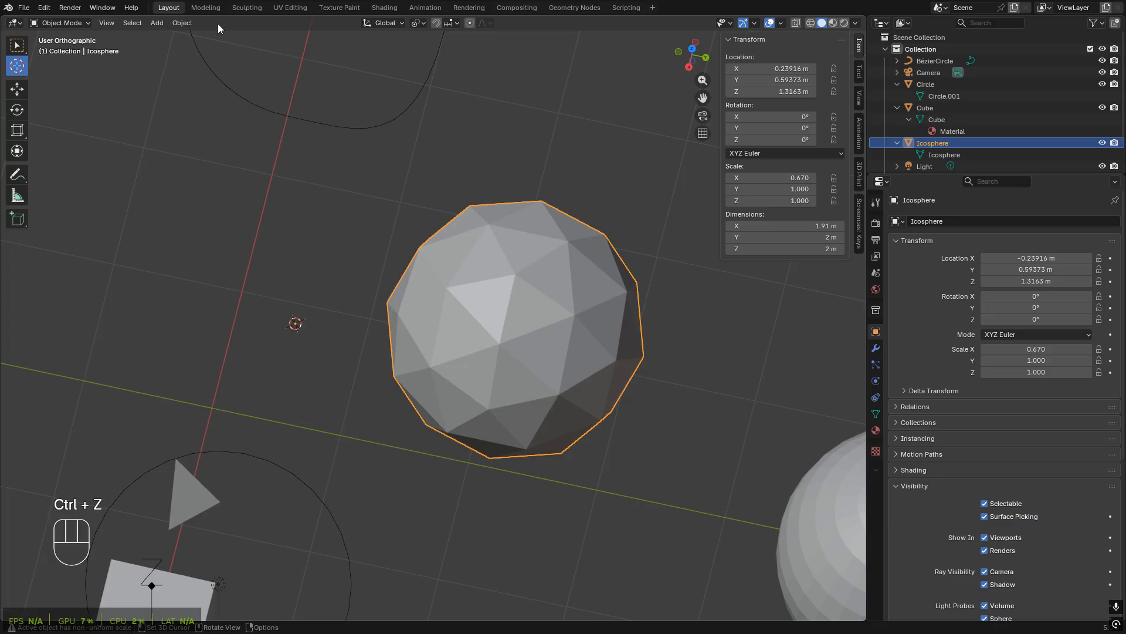
- Set the icosphere's origin to the center of its geometry
click(181, 24)
mouse_move(196, 49)
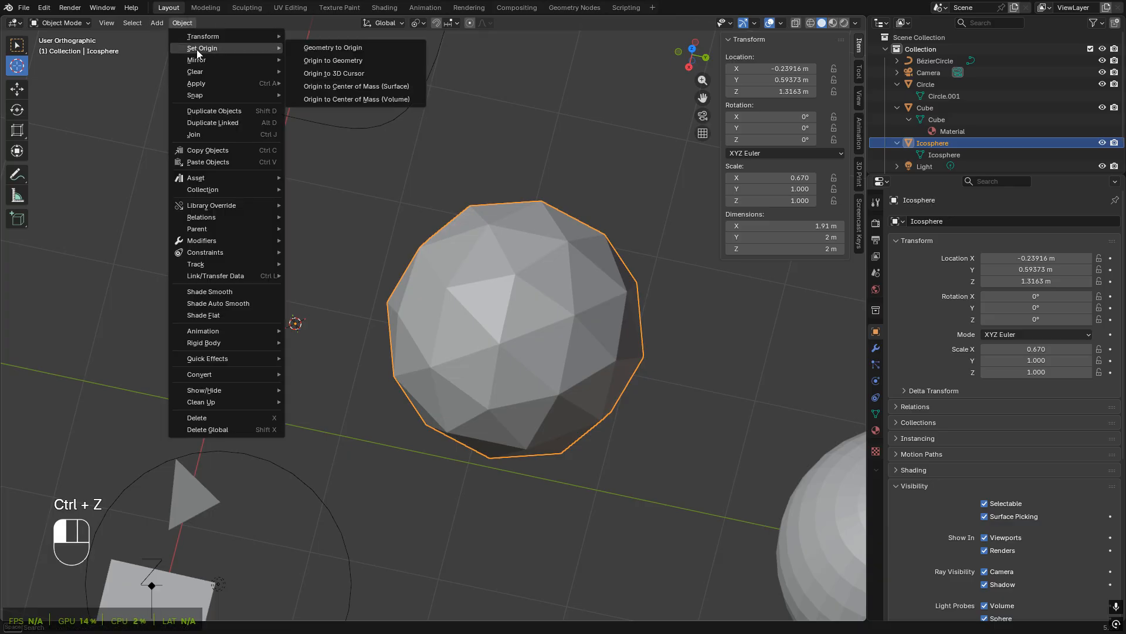
click(365, 62)
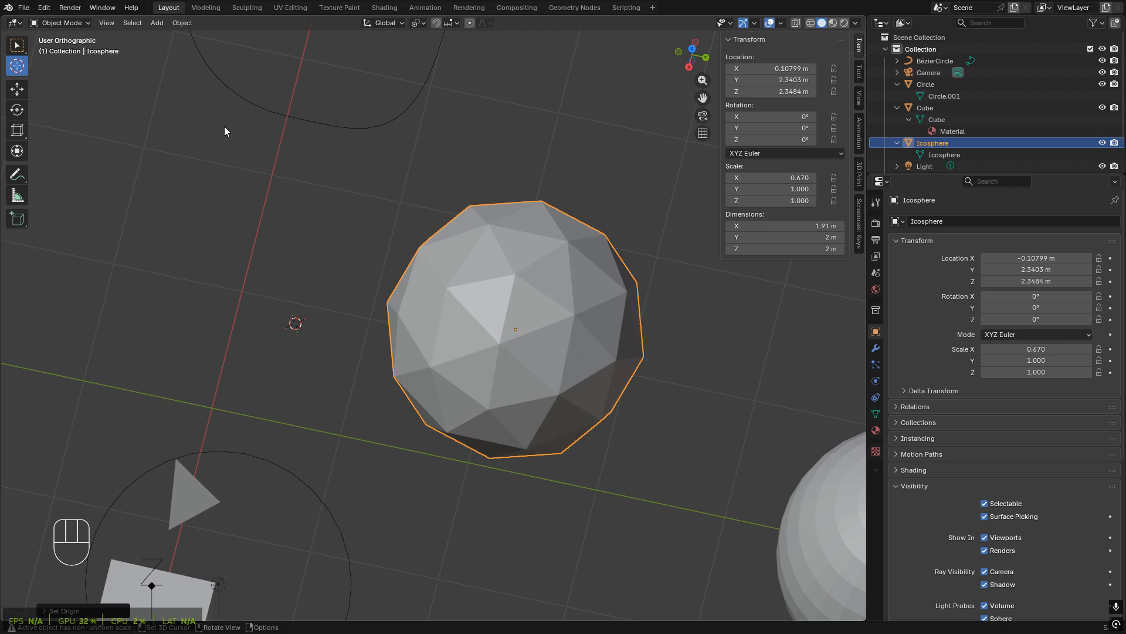
- Undo the last origin change and move the icosphere's geometry to its origin at the 3D cursor
key(ctrl+z)
click(185, 27)
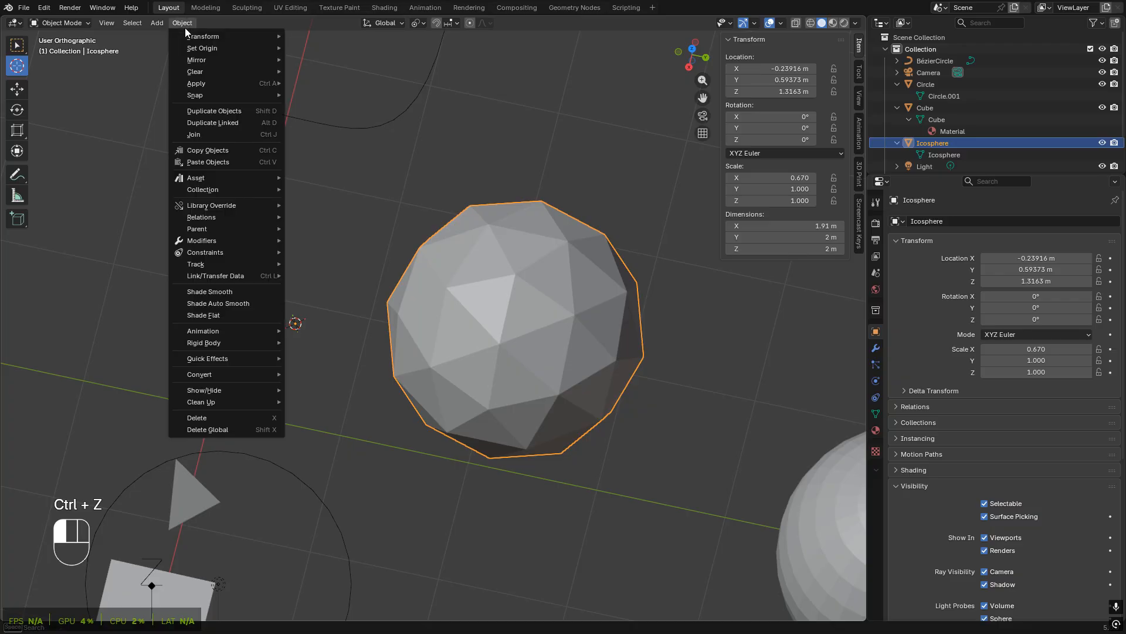
mouse_move(245, 59)
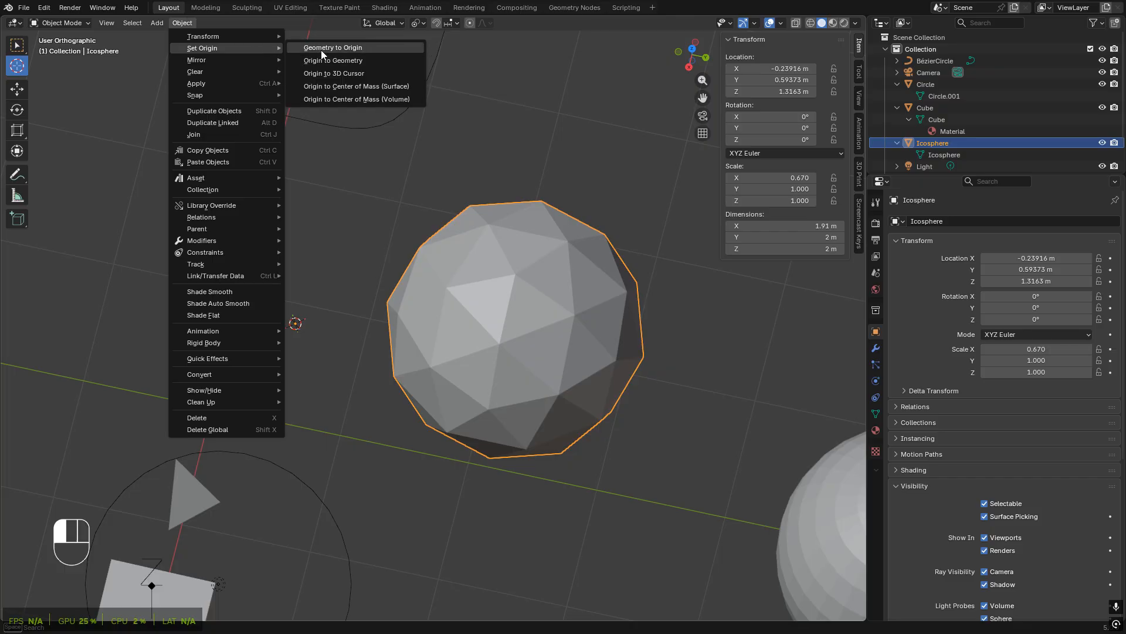
click(351, 50)
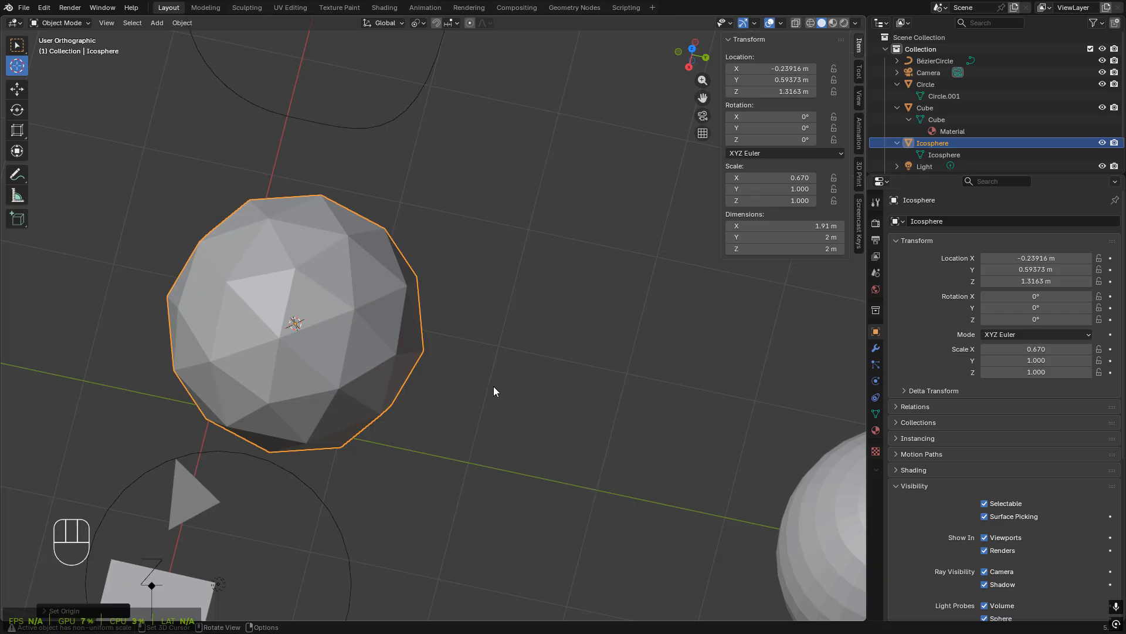
middle_drag(495, 389, 467, 368)
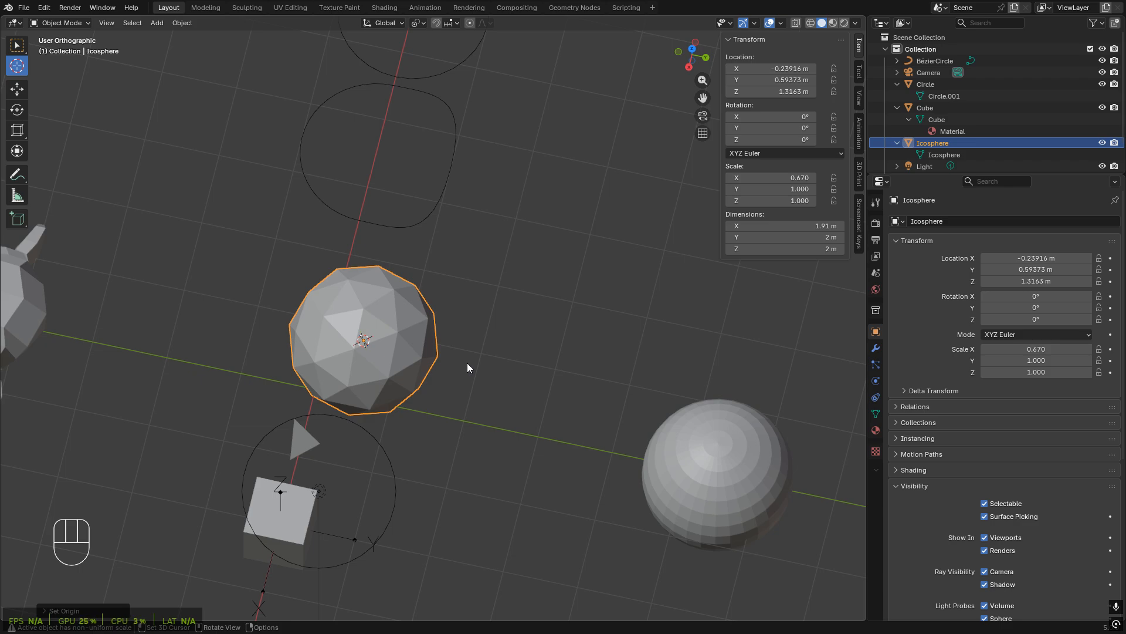
click(552, 365)
scroll(564, 365, down, 4)
middle_drag(572, 368, 508, 375)
scroll(437, 457, up, 4)
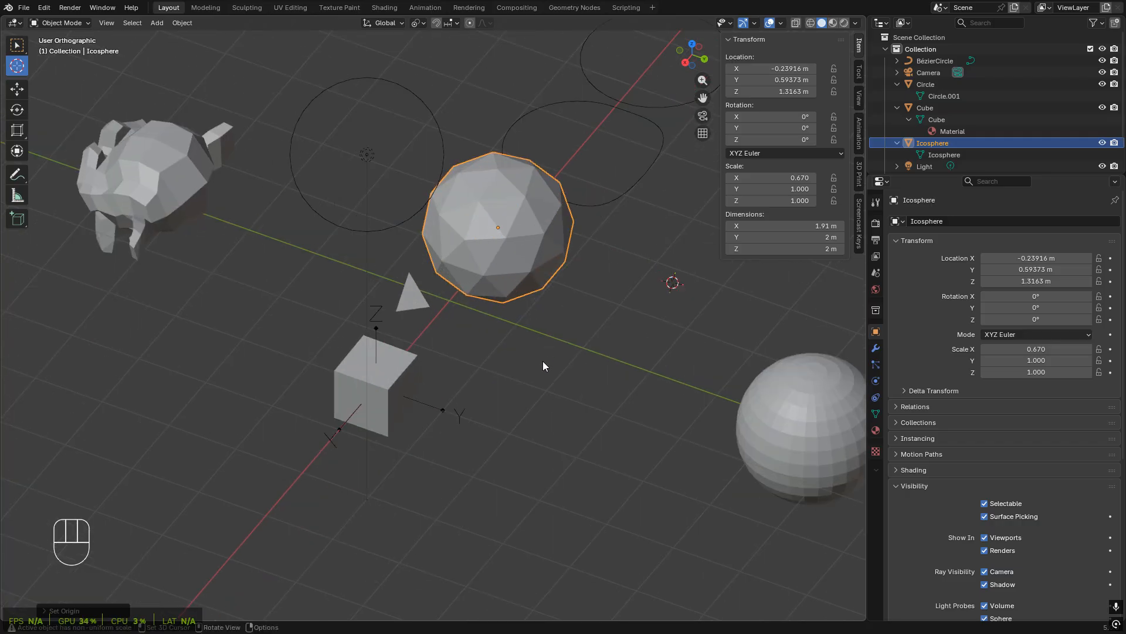
middle_drag(584, 311, 536, 388)
click(181, 23)
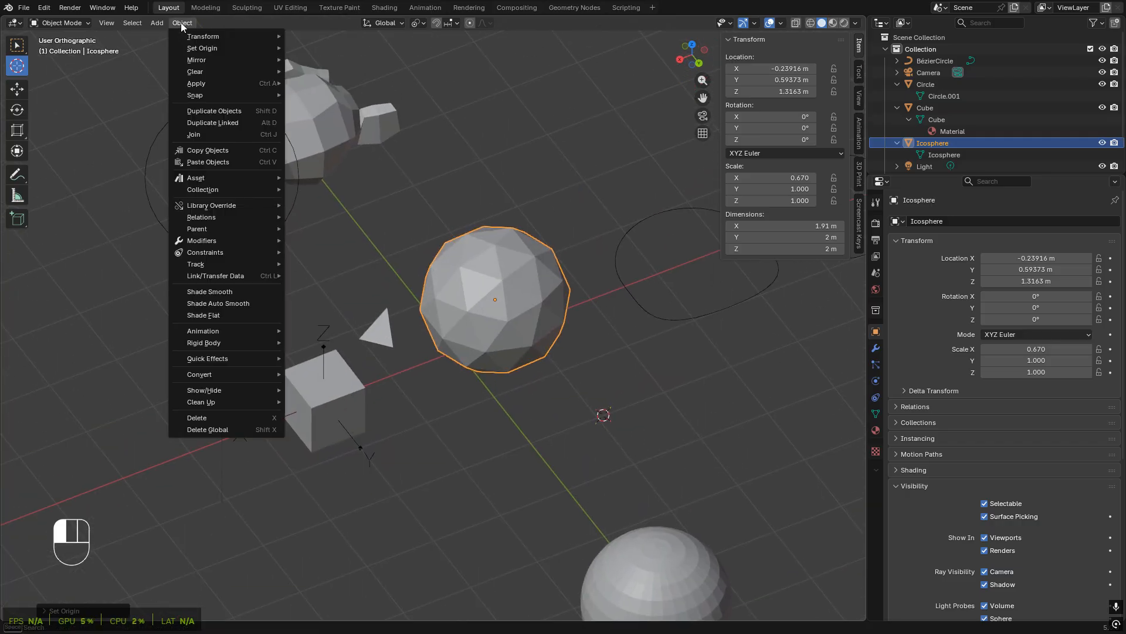
mouse_move(238, 199)
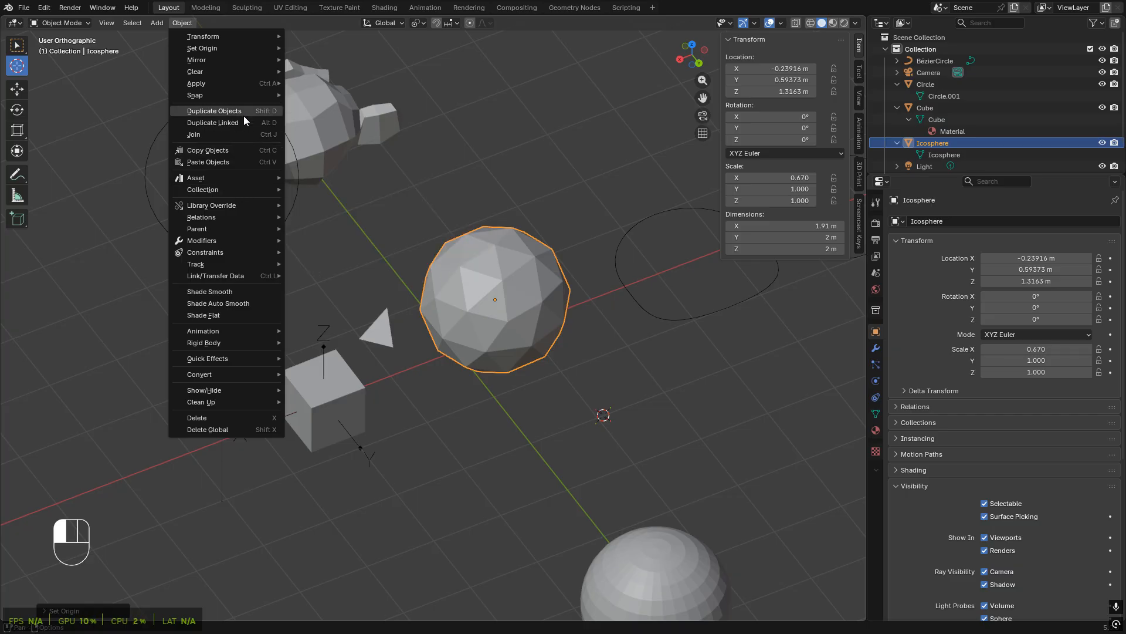
mouse_move(222, 97)
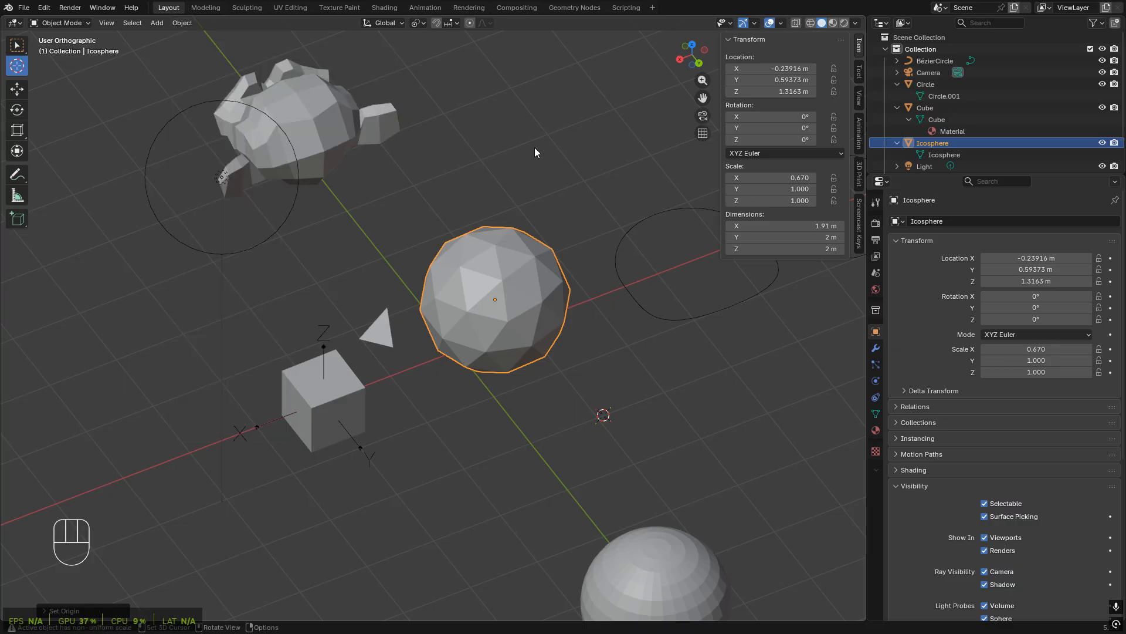
middle_drag(438, 198, 455, 148)
- Review the available transform pivot point and transform orientation options without changing them
click(417, 23)
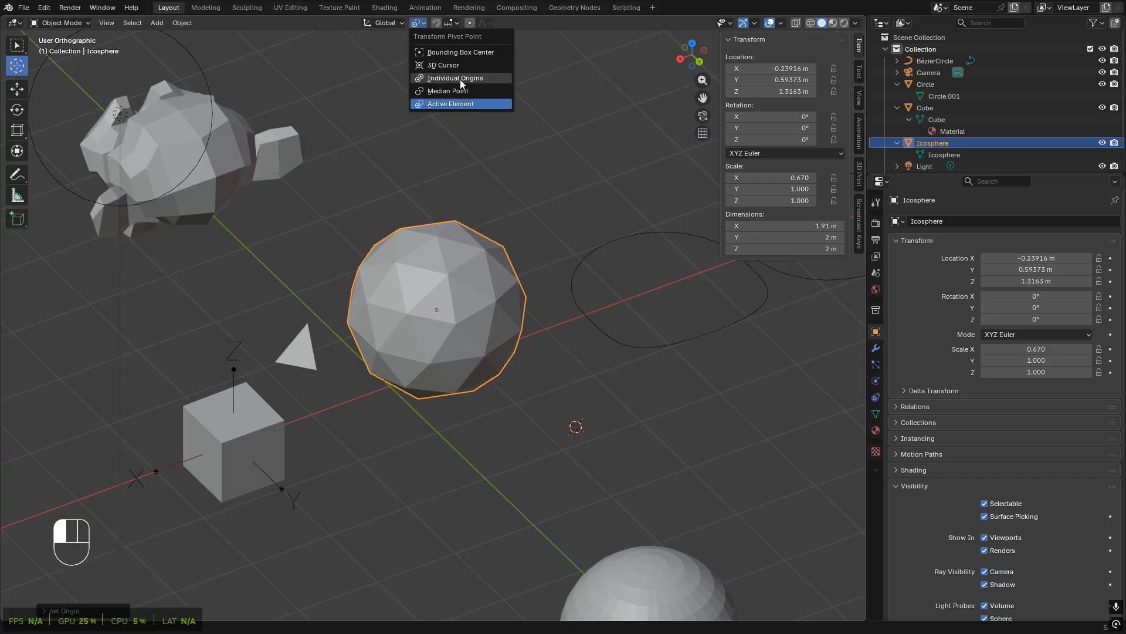
click(378, 23)
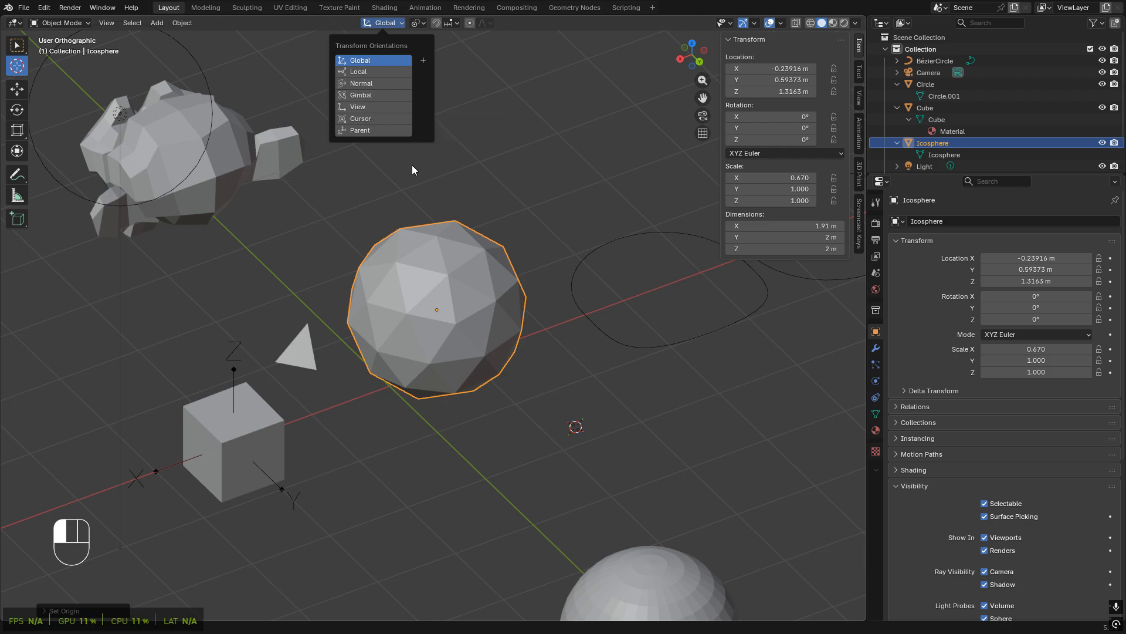
click(412, 23)
click(412, 22)
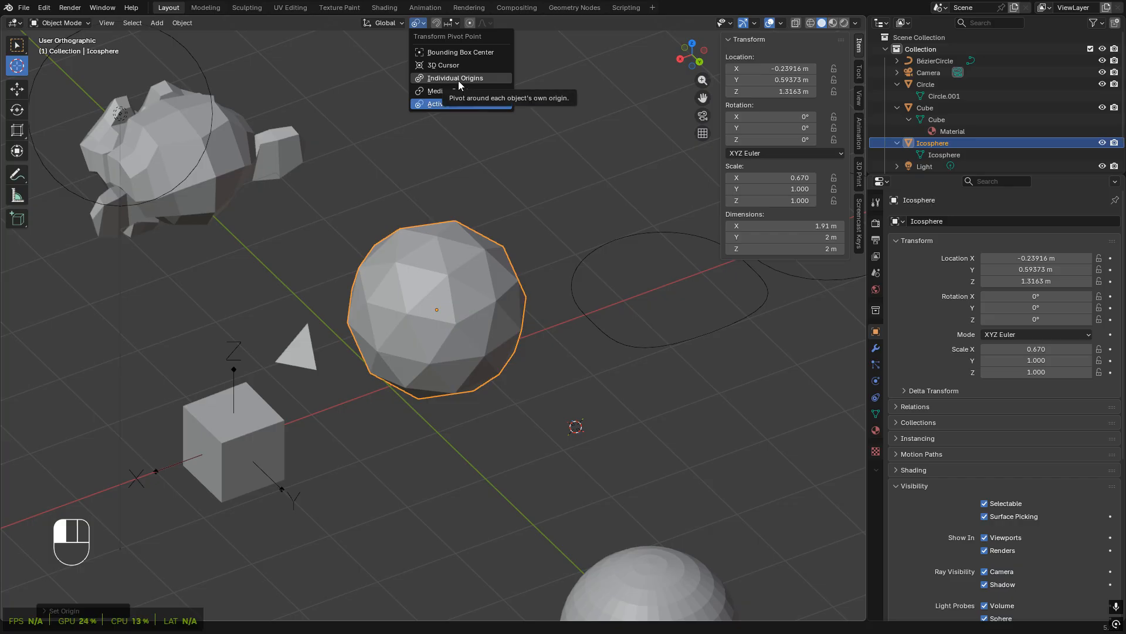
click(487, 304)
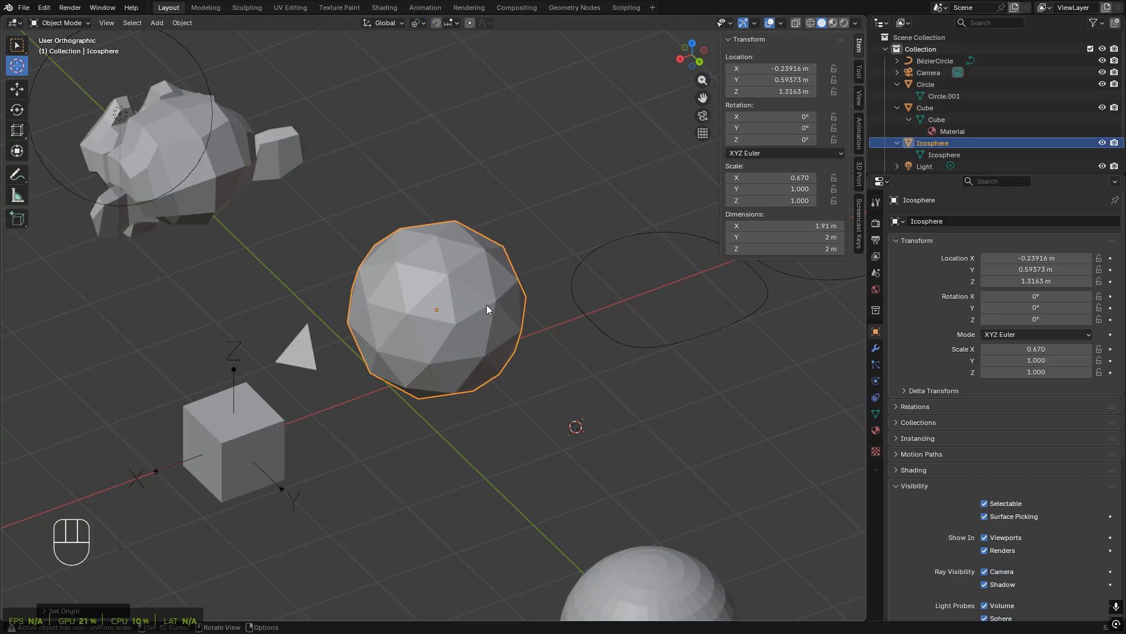
middle_drag(487, 304, 442, 282)
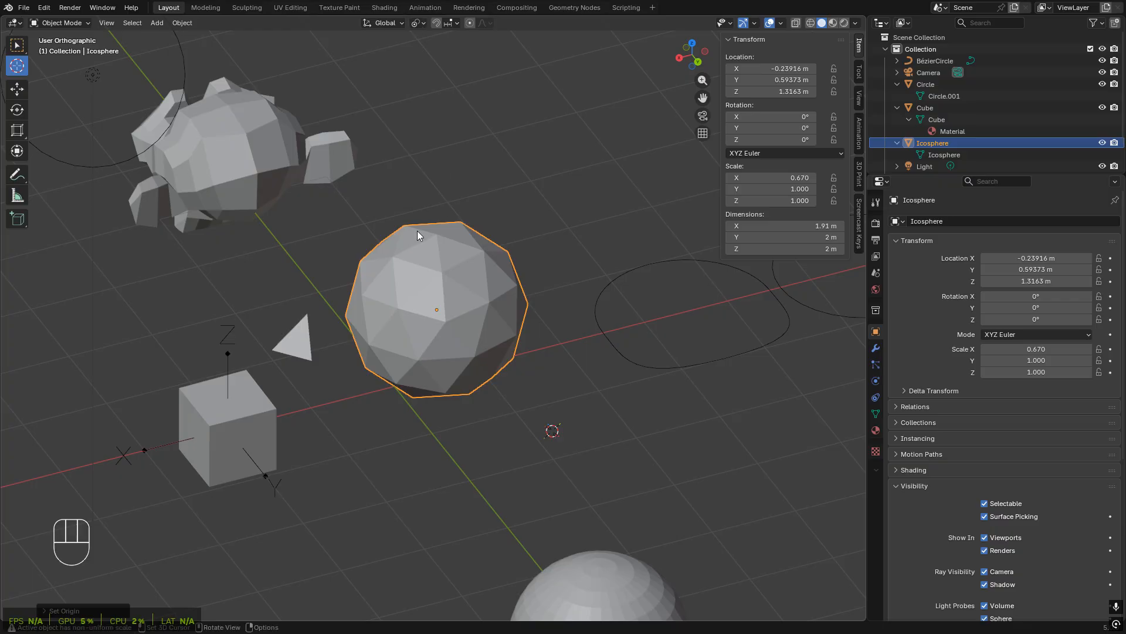
shift+middle_drag(417, 226, 407, 207)
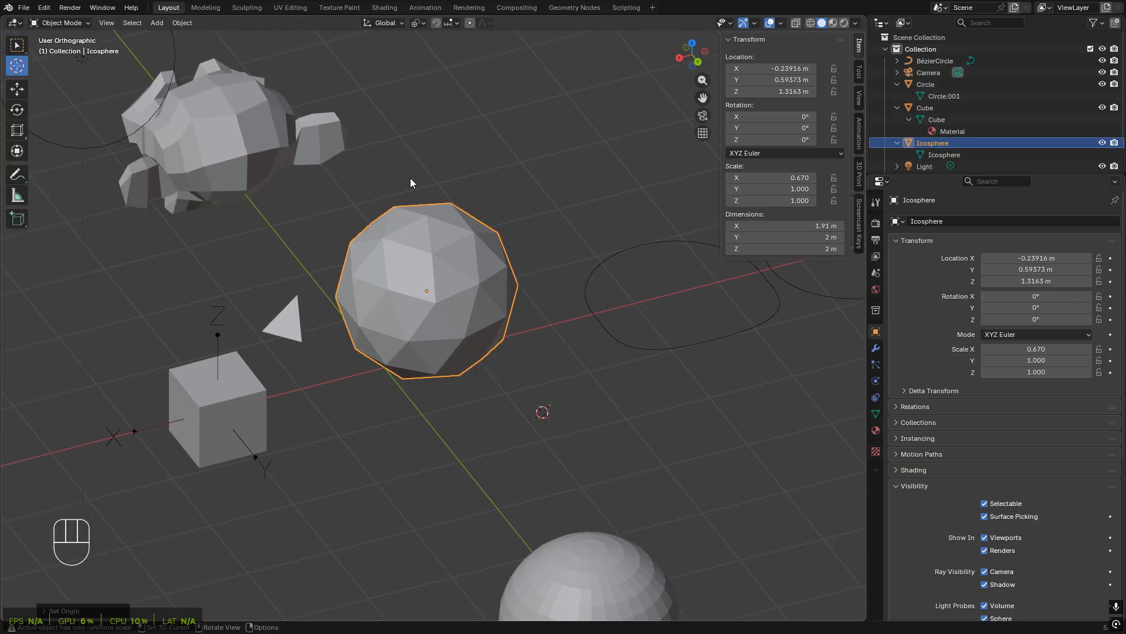
click(418, 23)
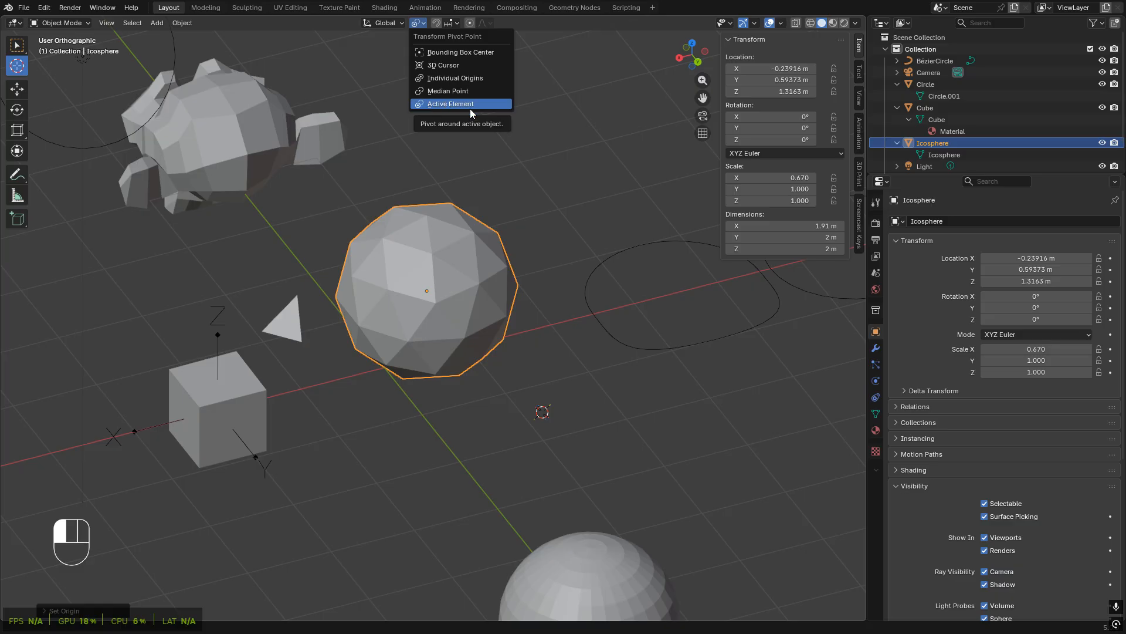
click(459, 294)
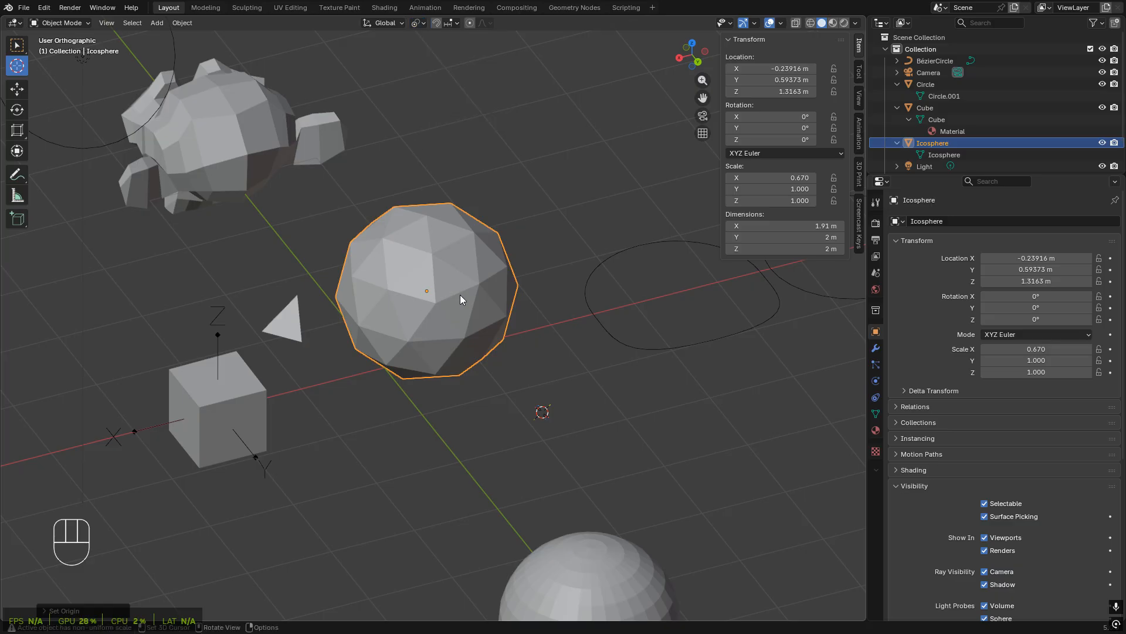
- Try rotating the icosphere freely with the Active Element pivot point, and cancel the rotation
middle_drag(448, 278, 455, 284)
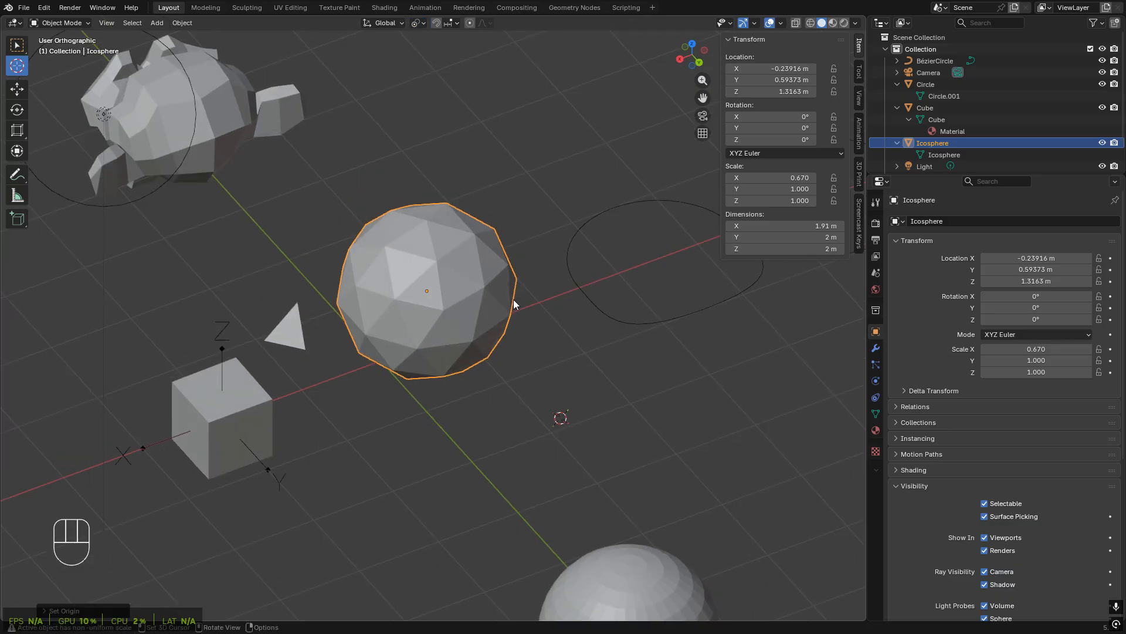
key(r)
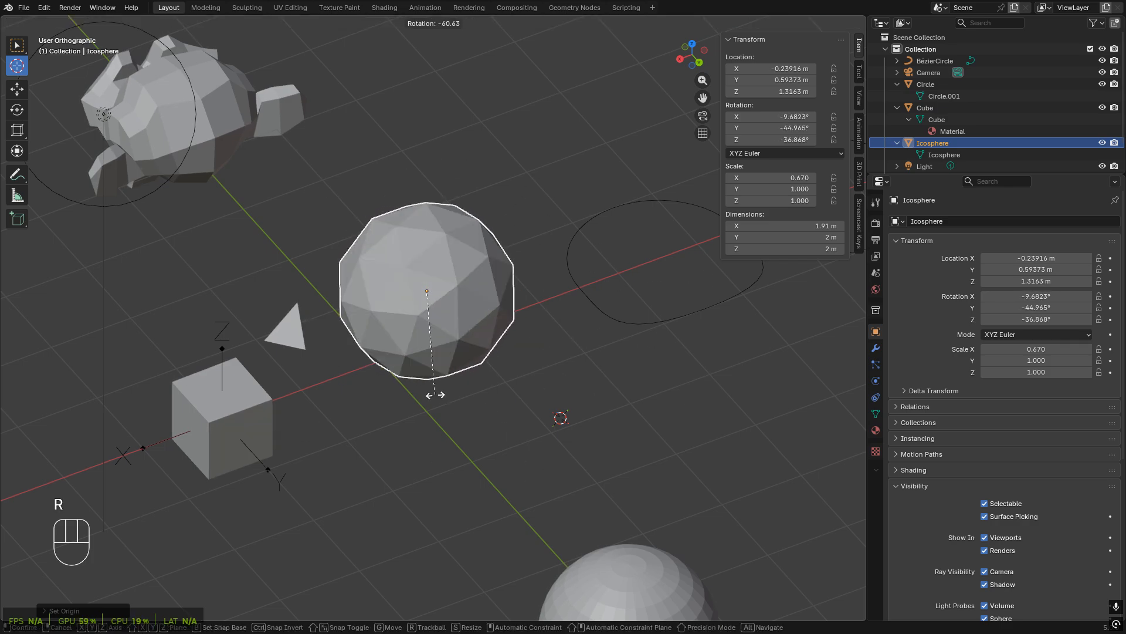
key(Escape)
- Set the pivot point to 3D Cursor and try rotating the icosphere around the cursor
click(423, 23)
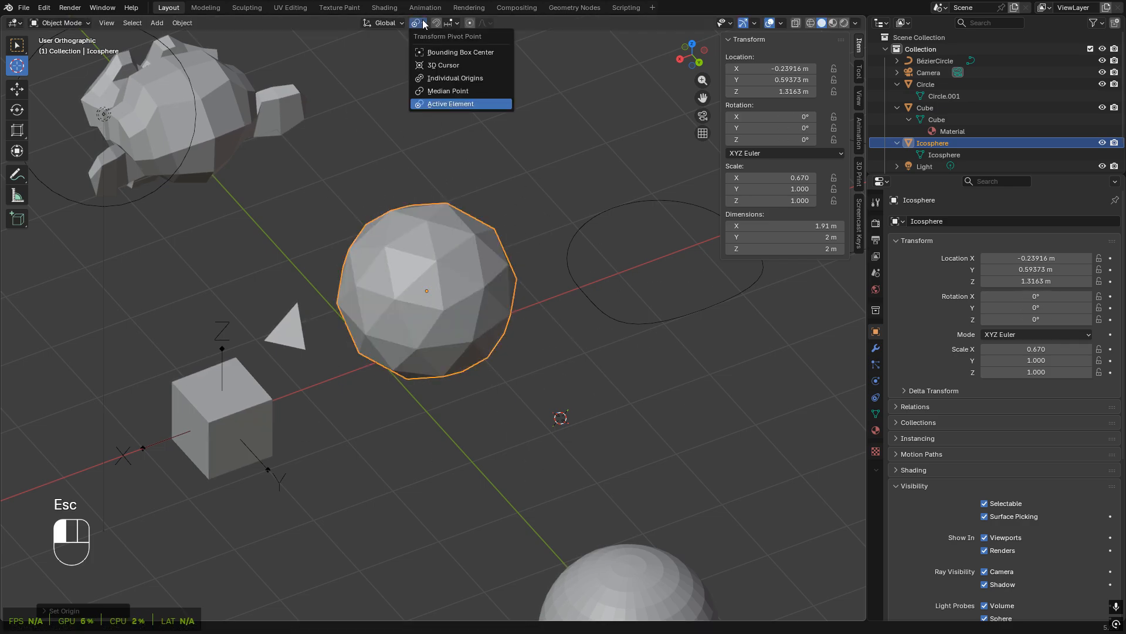
click(481, 69)
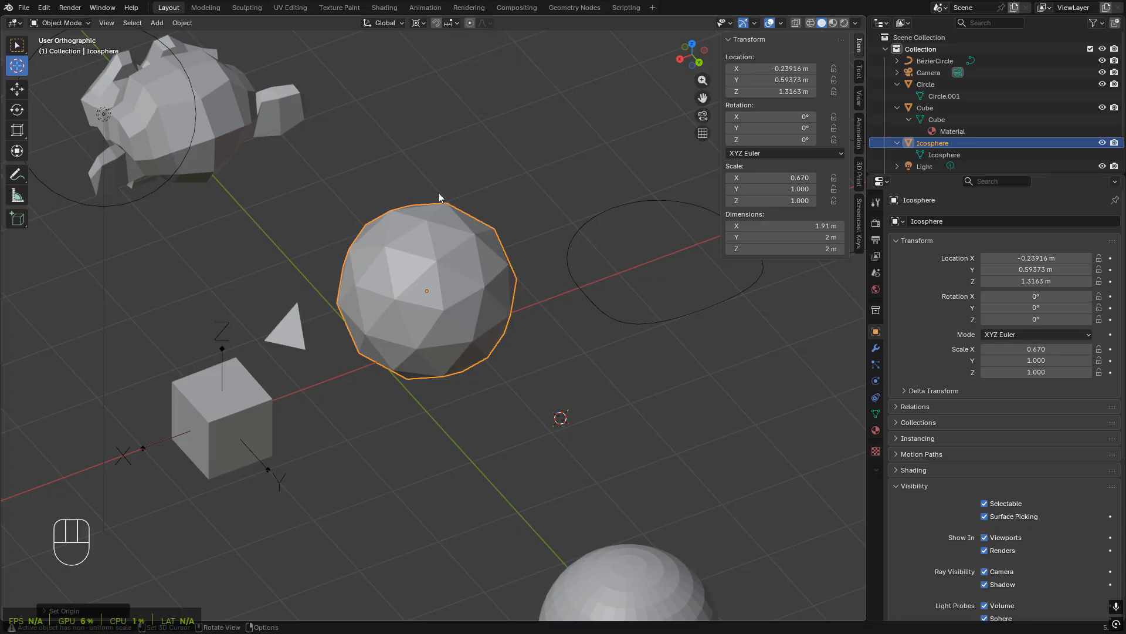
shift+middle_drag(556, 288, 515, 254)
key(r)
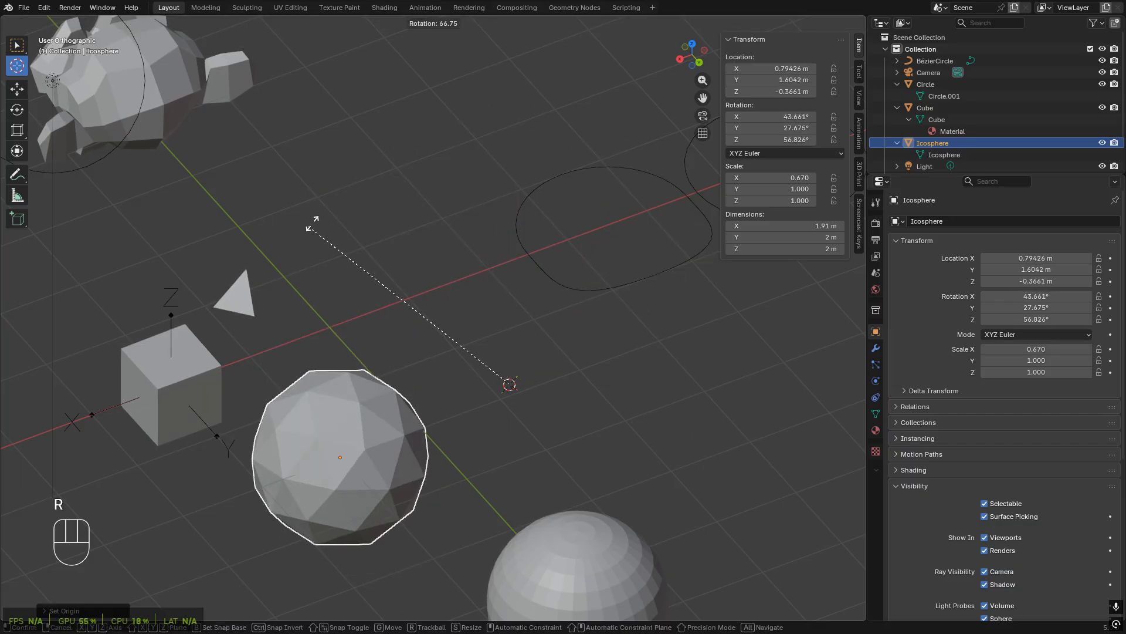
key(Escape)
- Set the pivot point to Median Point and add the UV sphere, cube and Suzanne to the icosphere selection
click(419, 24)
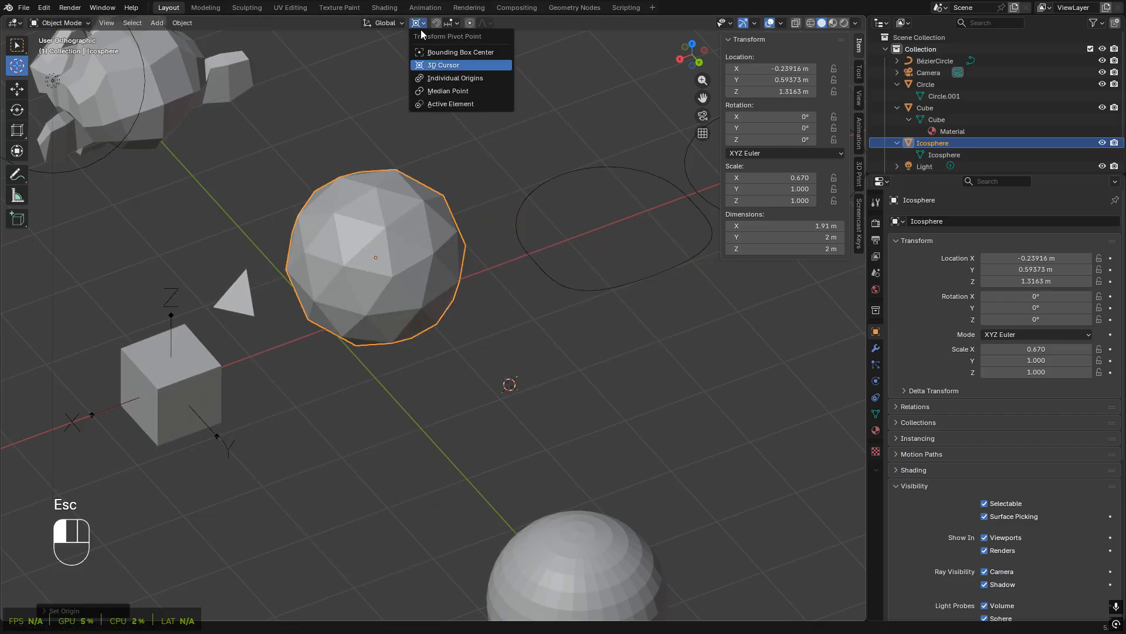
click(465, 93)
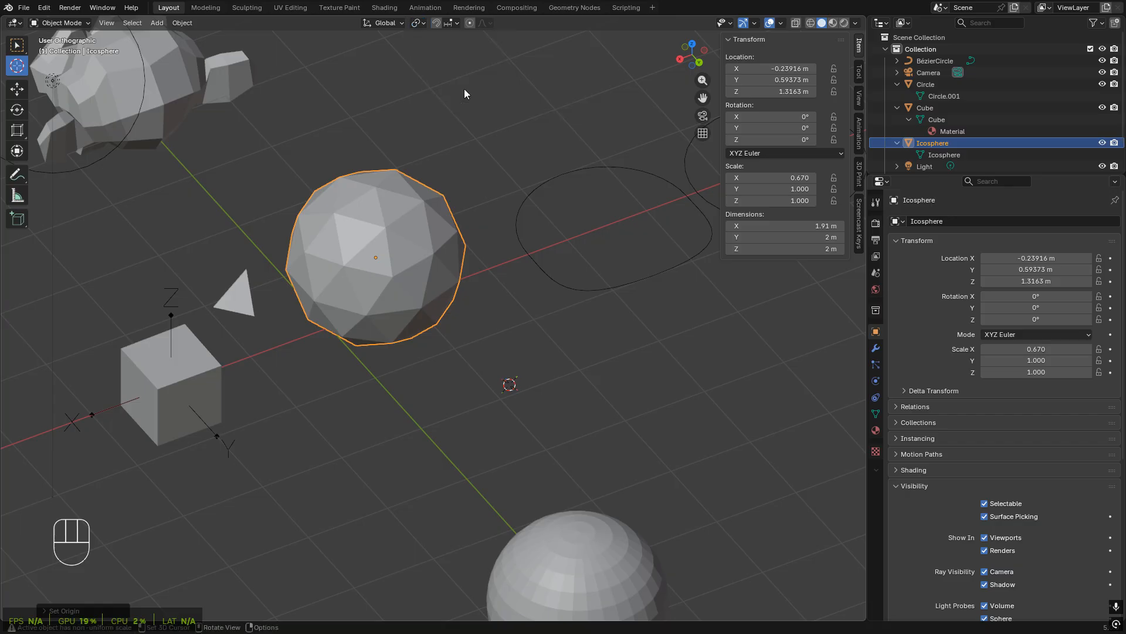
scroll(492, 143, down, 6)
middle_drag(449, 272, 402, 276)
scroll(436, 291, up, 3)
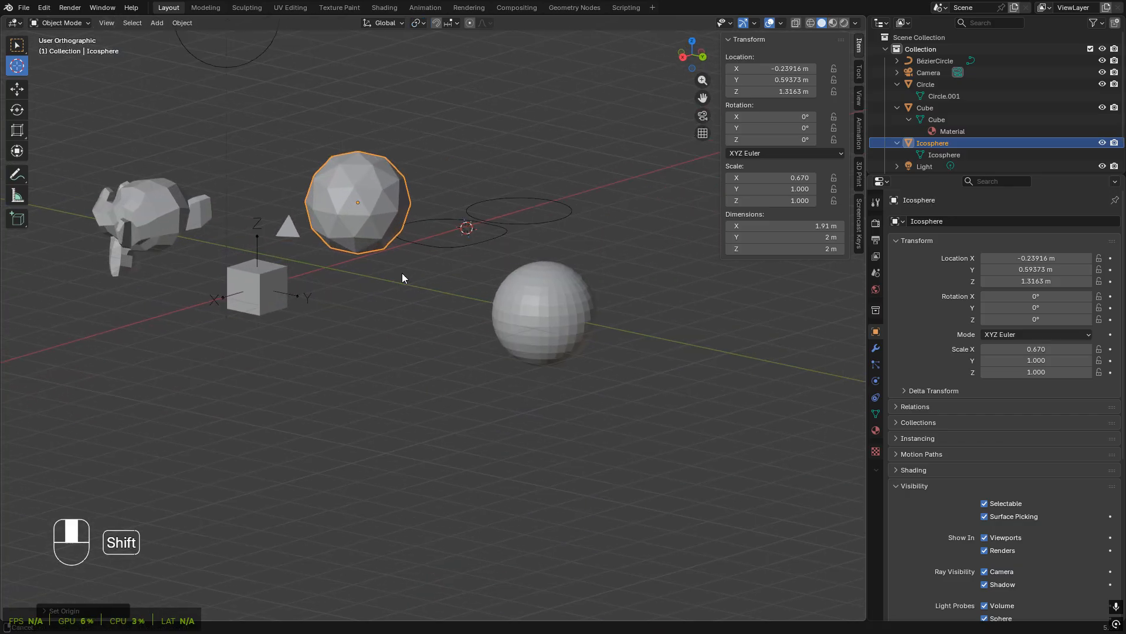
shift+click(528, 311)
shift+click(239, 273)
shift+click(125, 232)
shift+middle_drag(331, 214, 548, 271)
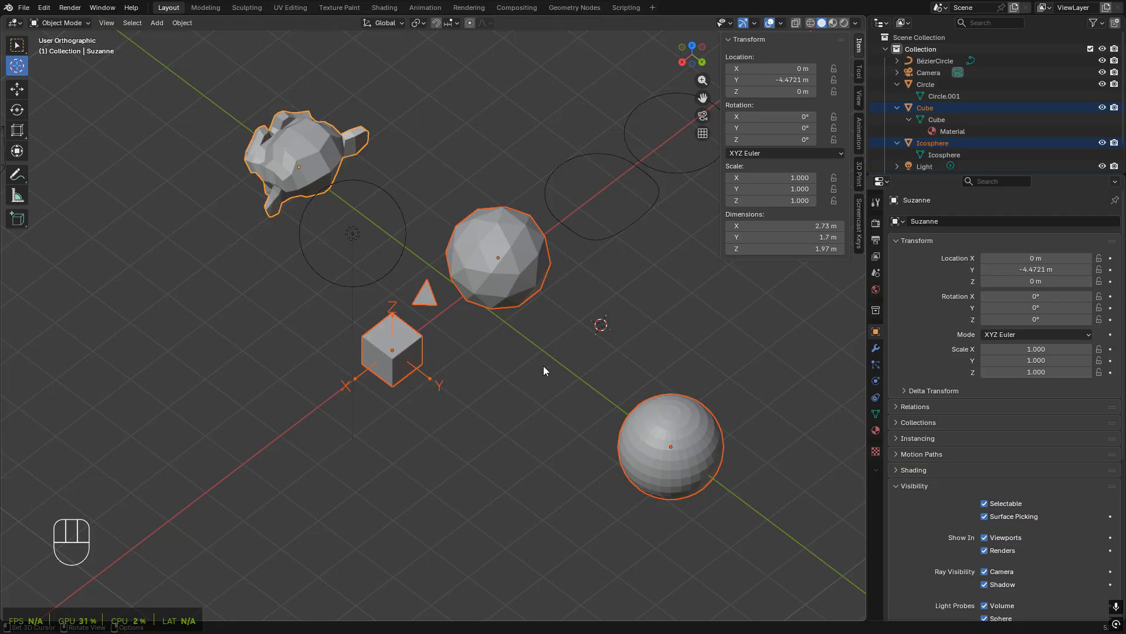
middle_drag(546, 370, 525, 322)
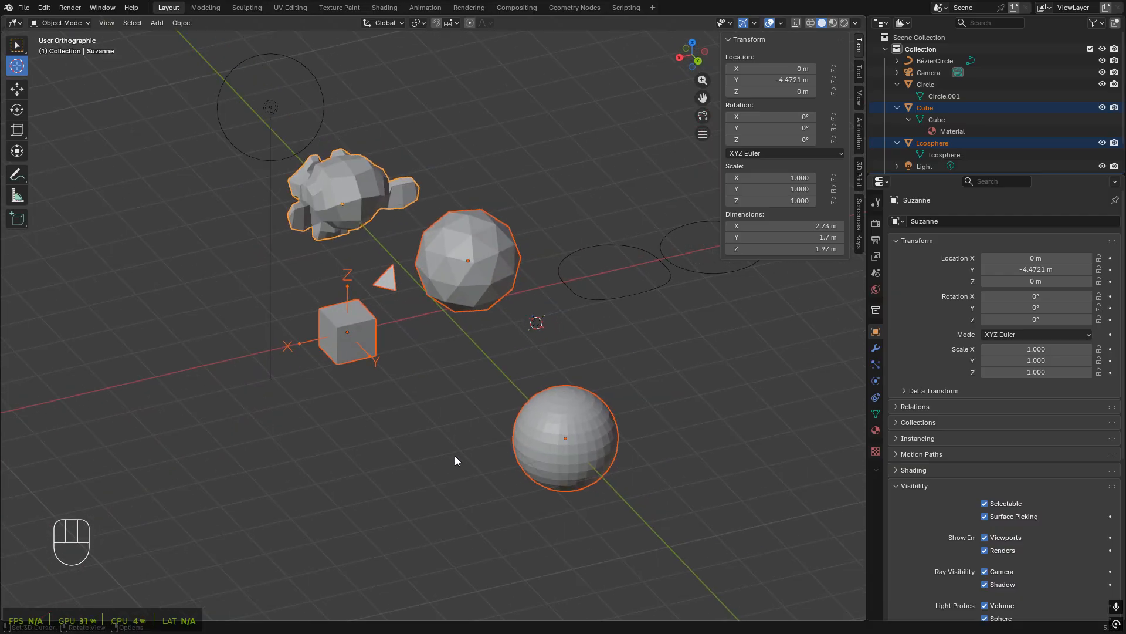
- Try moving the selected objects together and rotating them around their median point, freely and along the global Z axis
key(g)
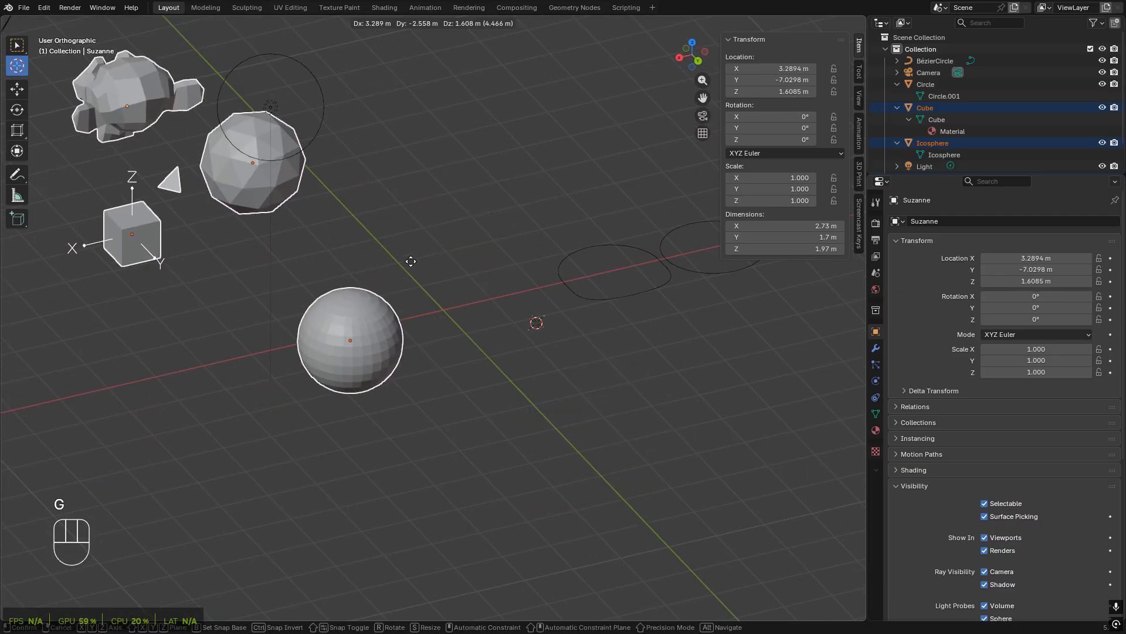
key(Escape)
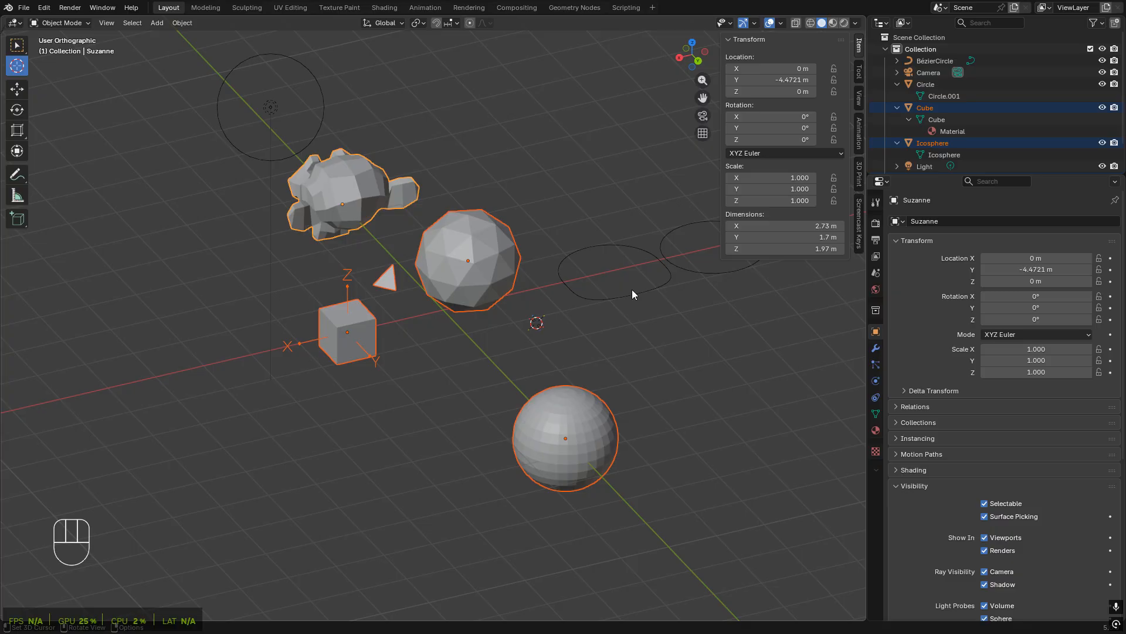
middle_drag(628, 288, 615, 258)
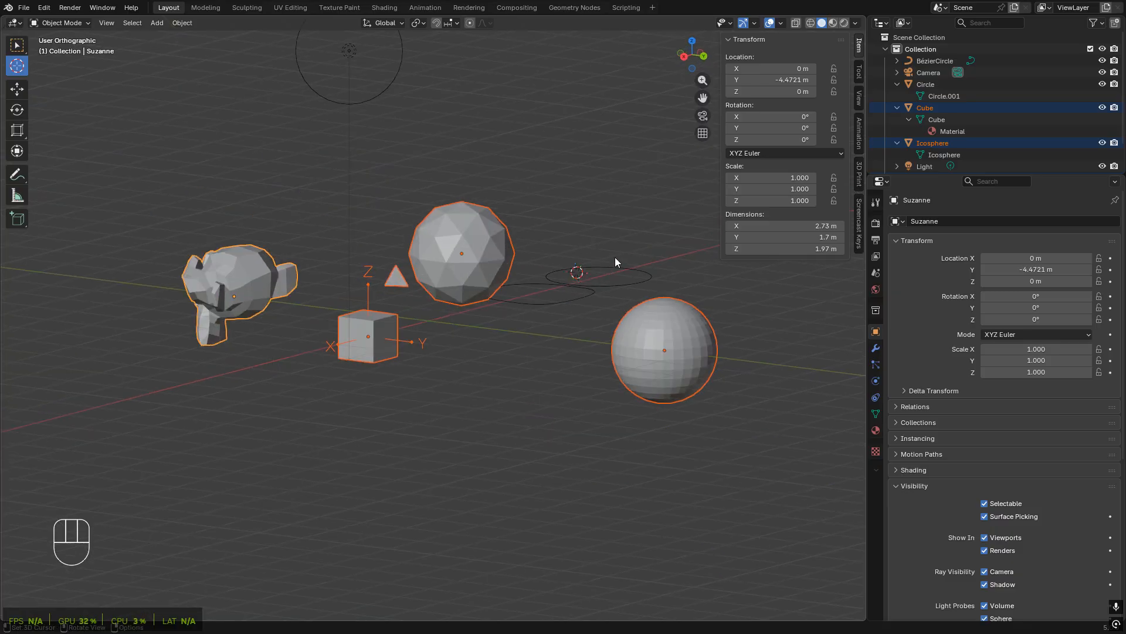
key(r)
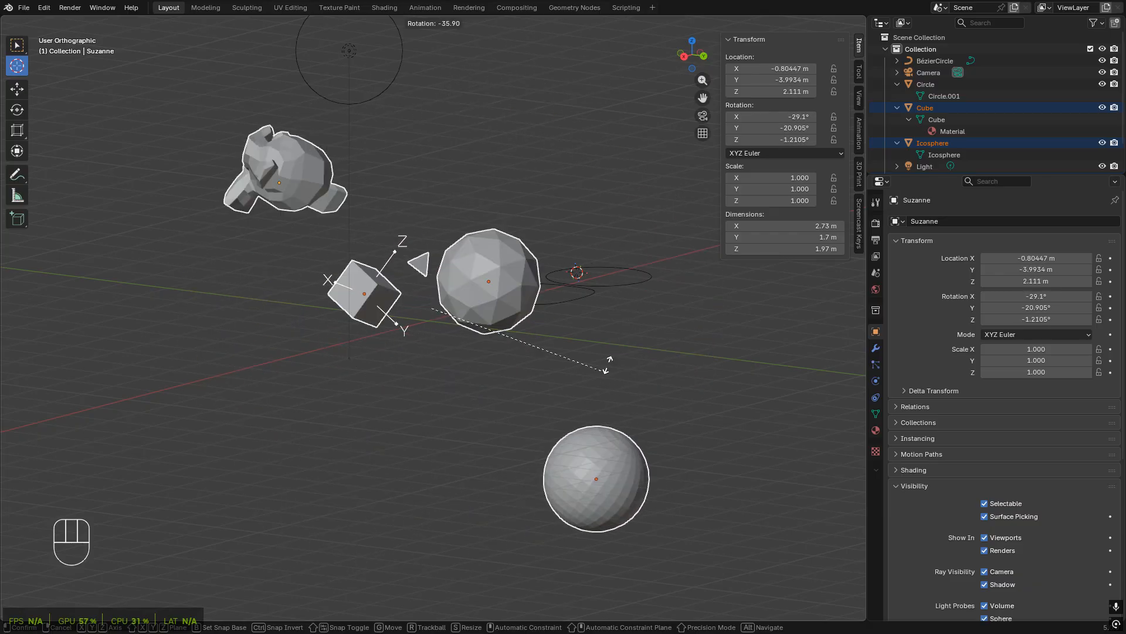
key(z)
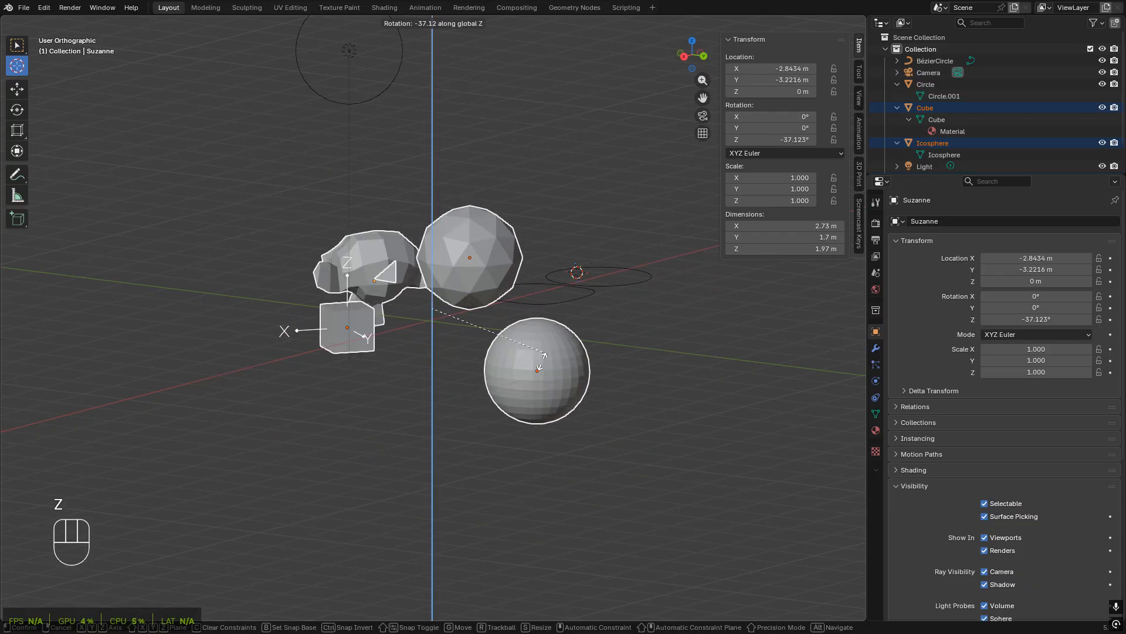
key(Escape)
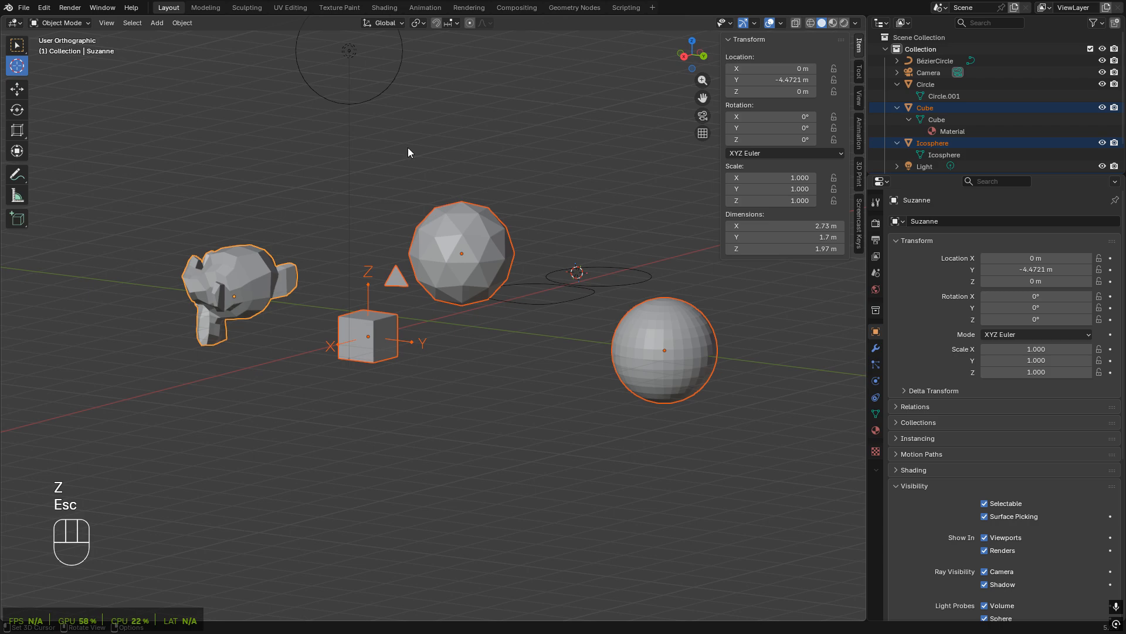
- Set the transform pivot point to Individual Origins for the selected objects
click(420, 22)
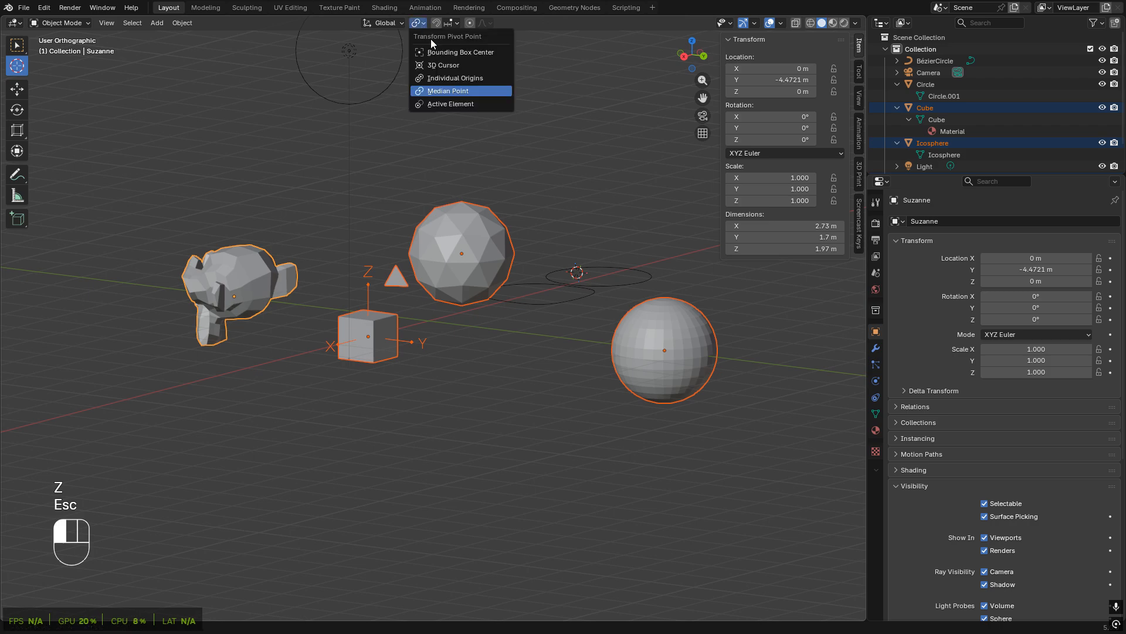
click(463, 78)
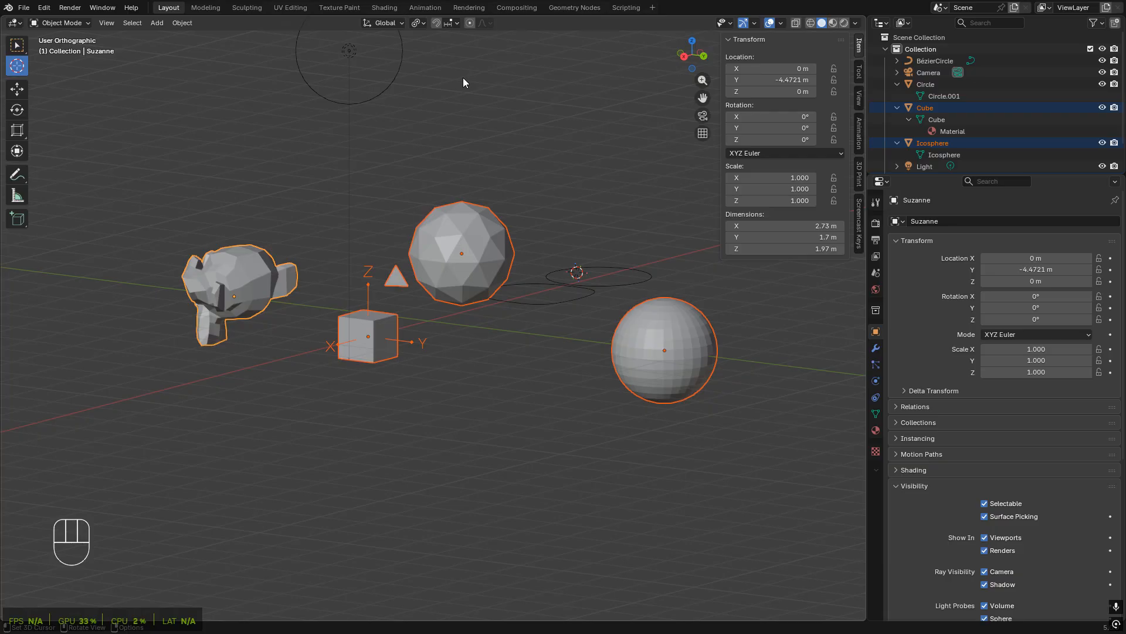
middle_drag(537, 231, 527, 255)
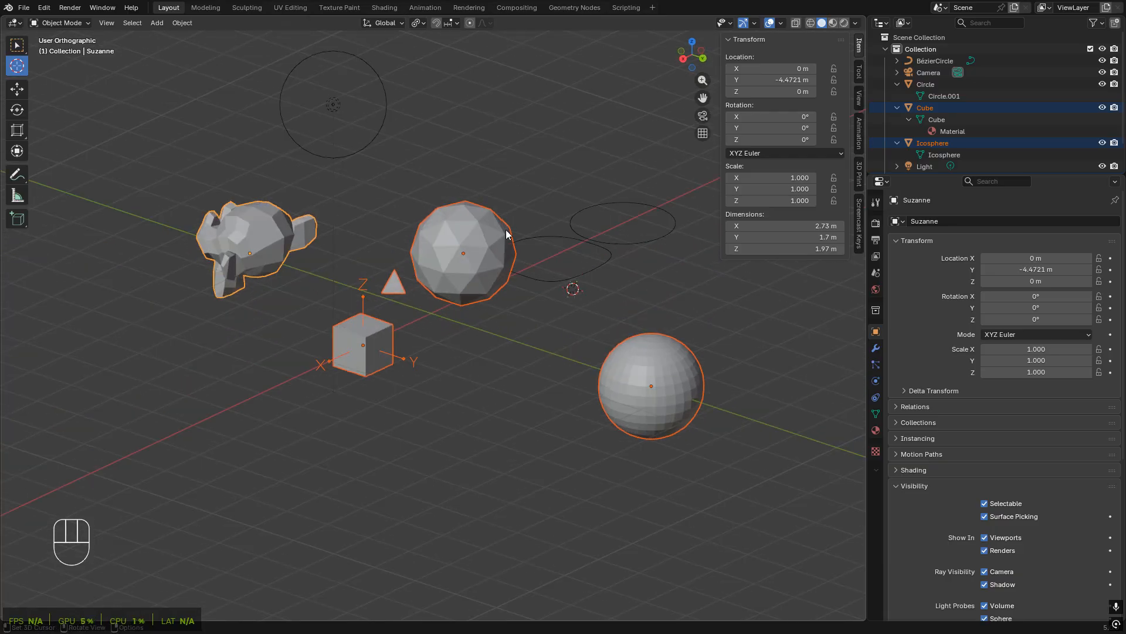
- Try rotating and scaling the selected objects around their individual origins
key(r)
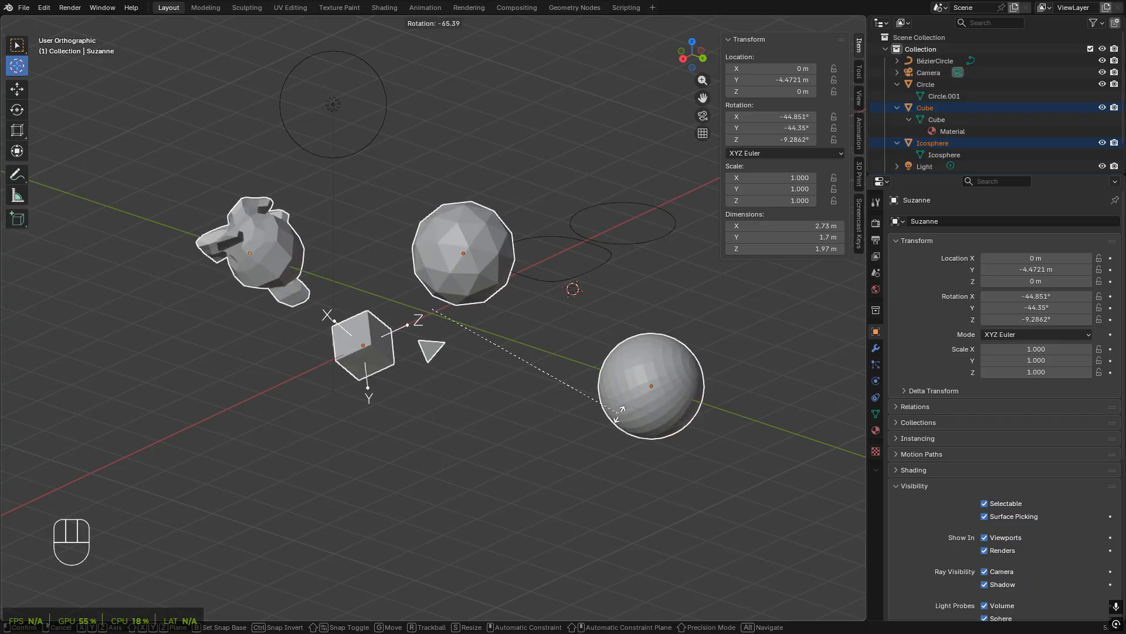
key(Escape)
key(s)
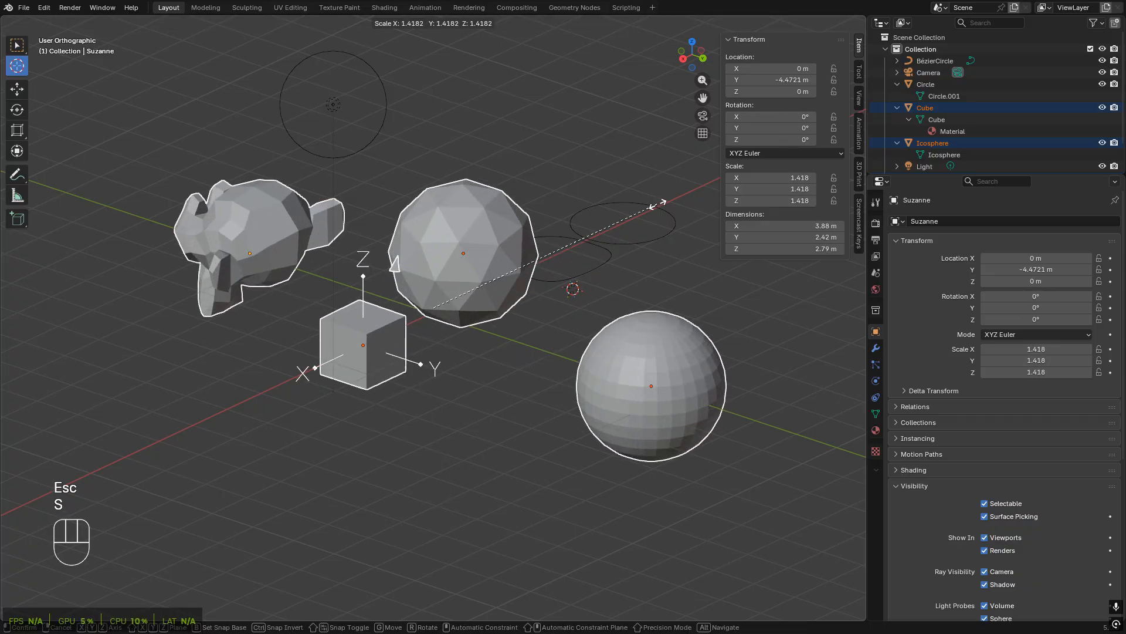
key(Escape)
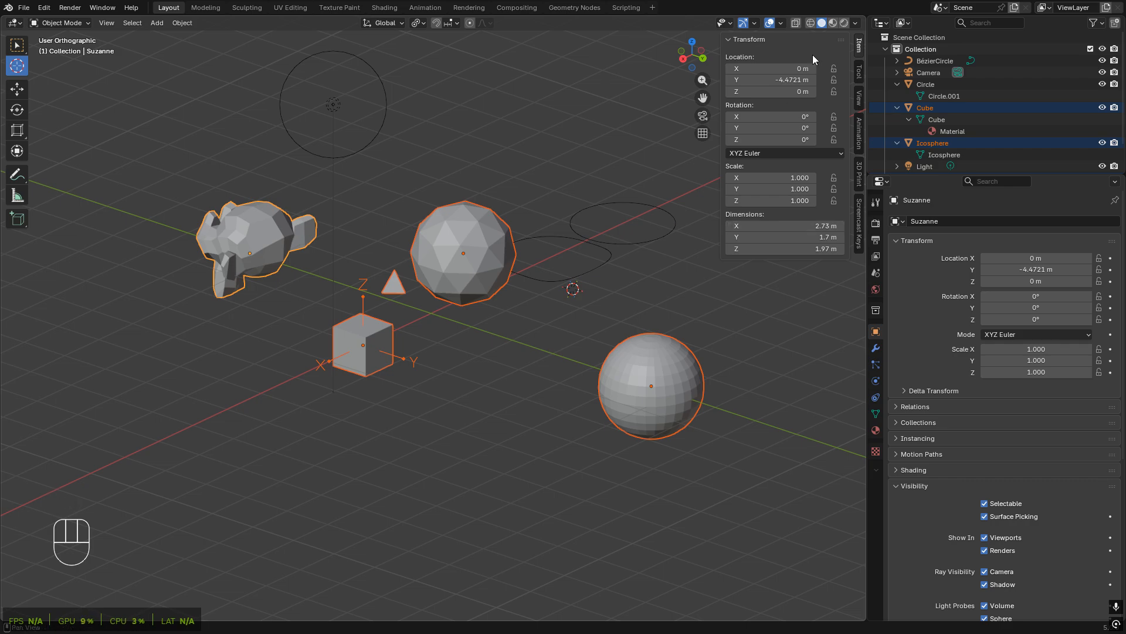
- Look through the viewport overlay, gizmo and shading options, along with the sidebar's View, Animation, 3D Print and Screencast Keys settings
click(856, 23)
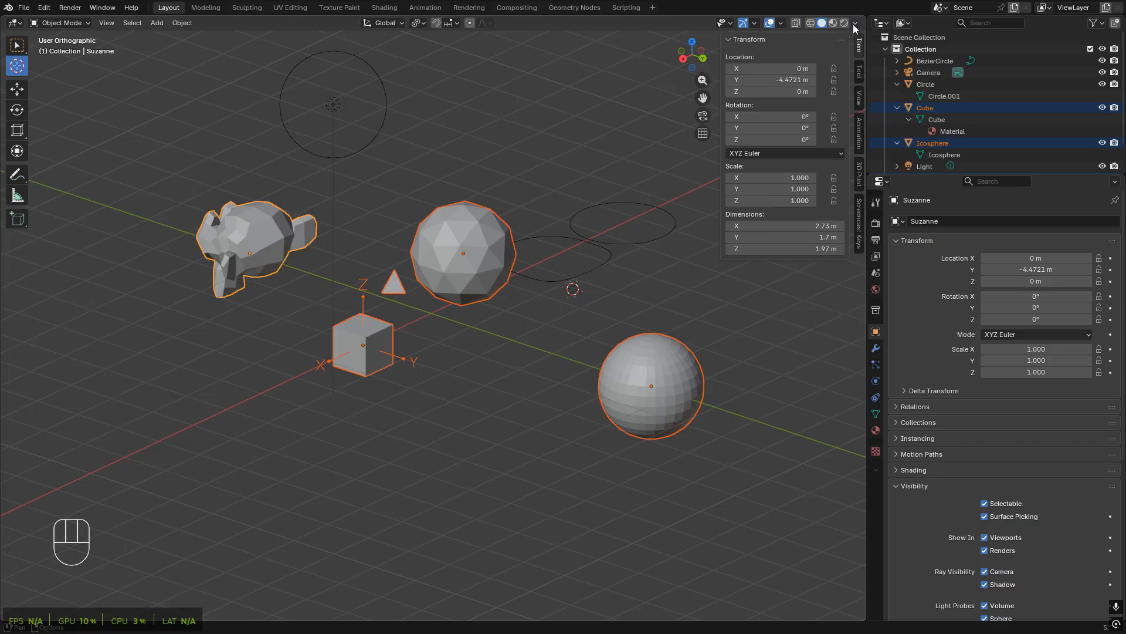
click(786, 25)
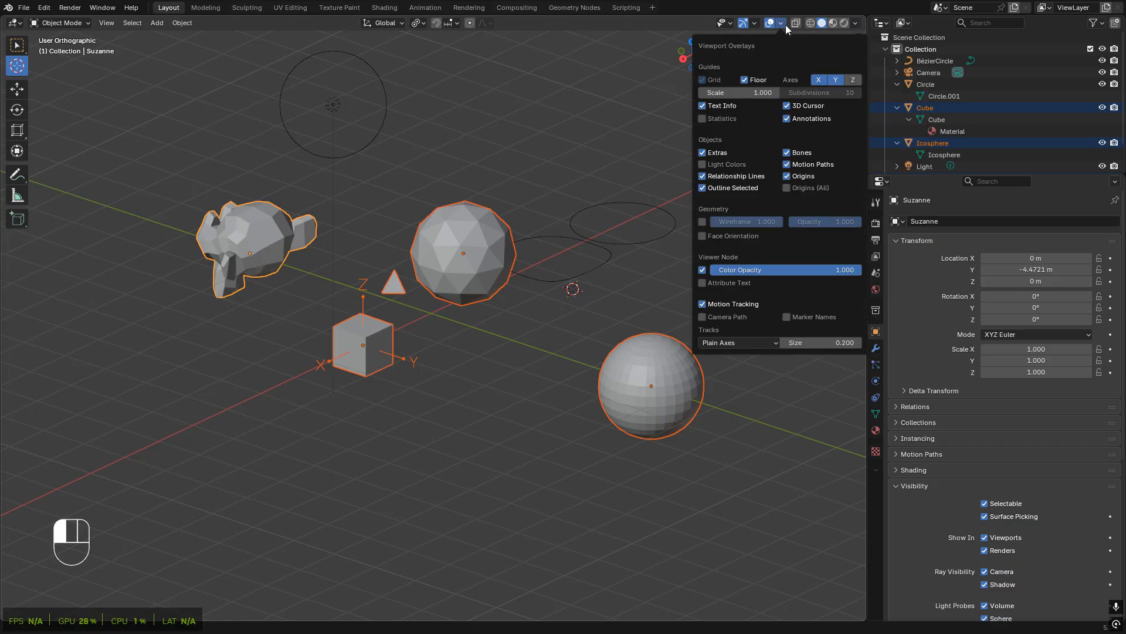
click(730, 23)
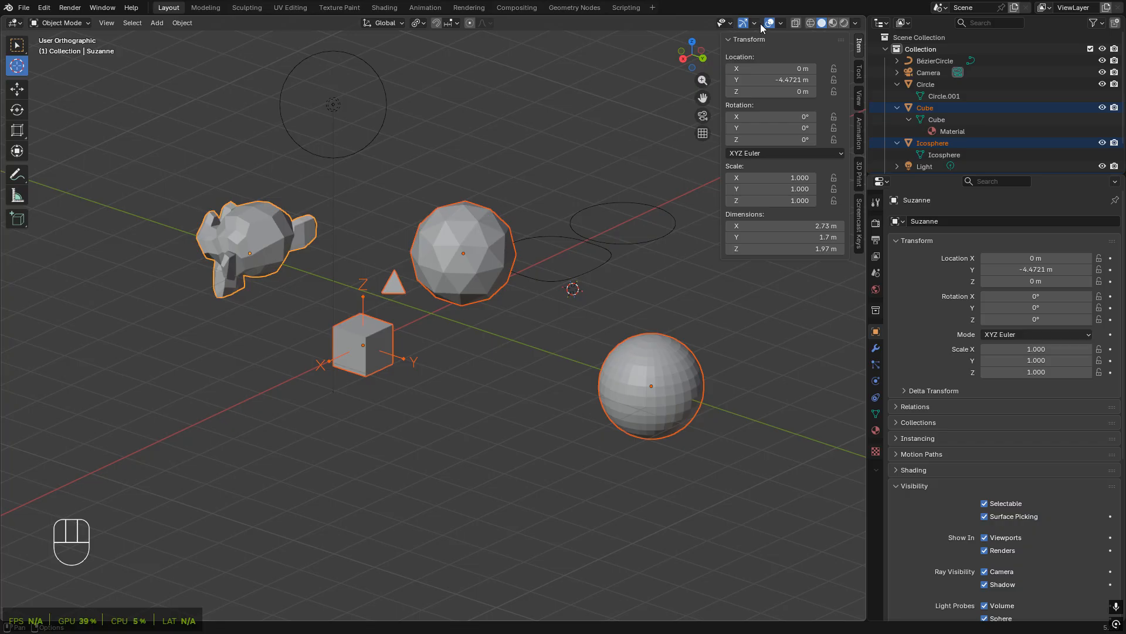
click(759, 23)
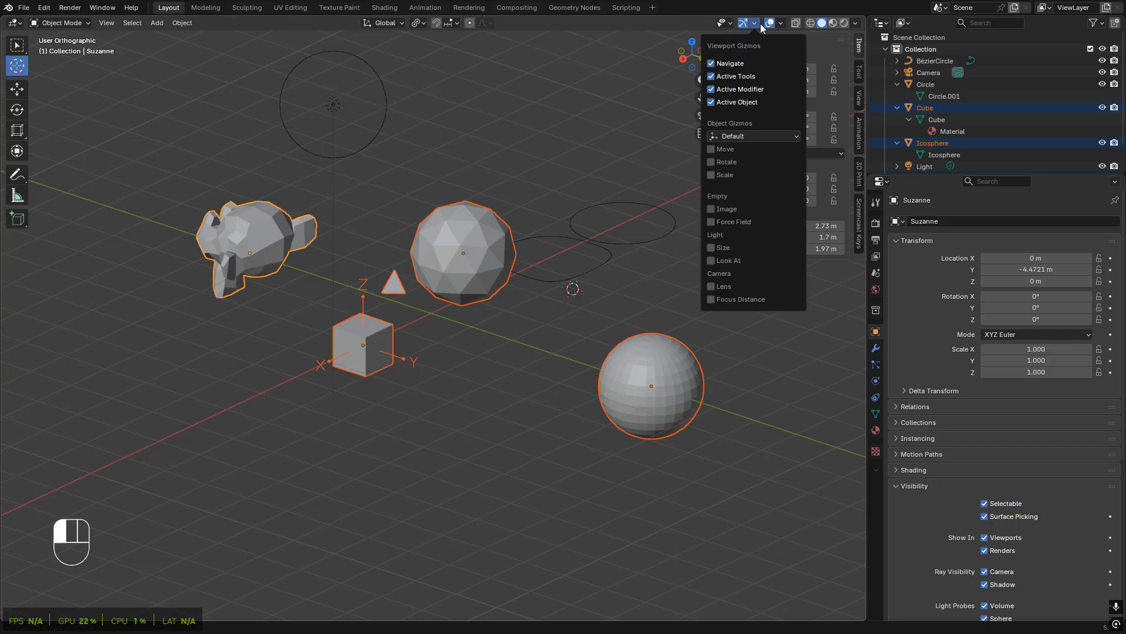
click(859, 72)
click(859, 97)
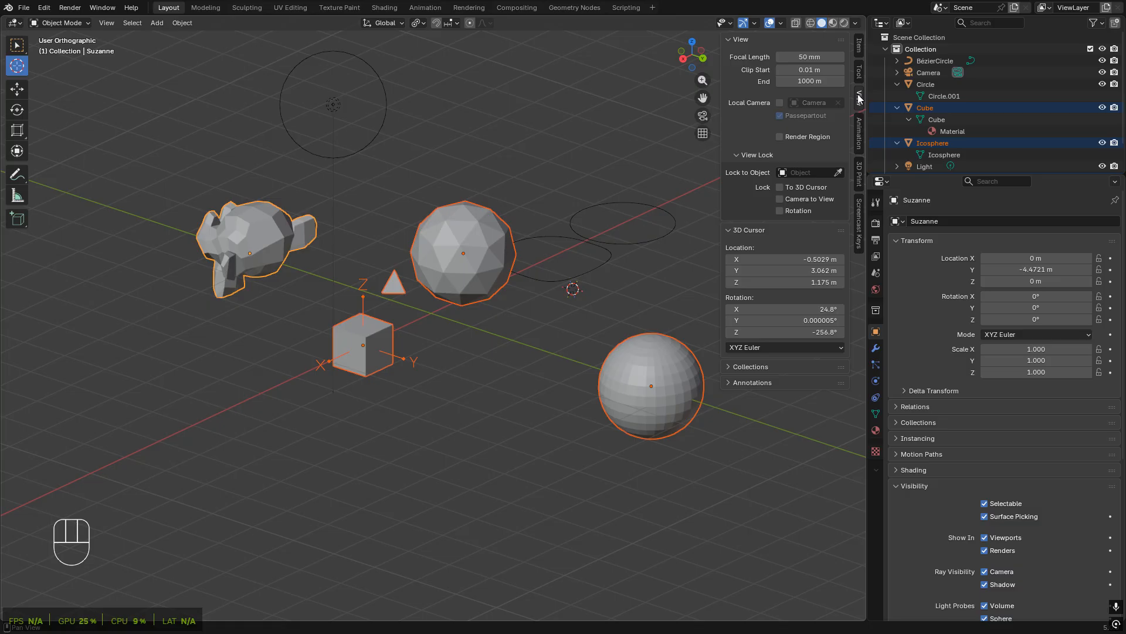
click(860, 130)
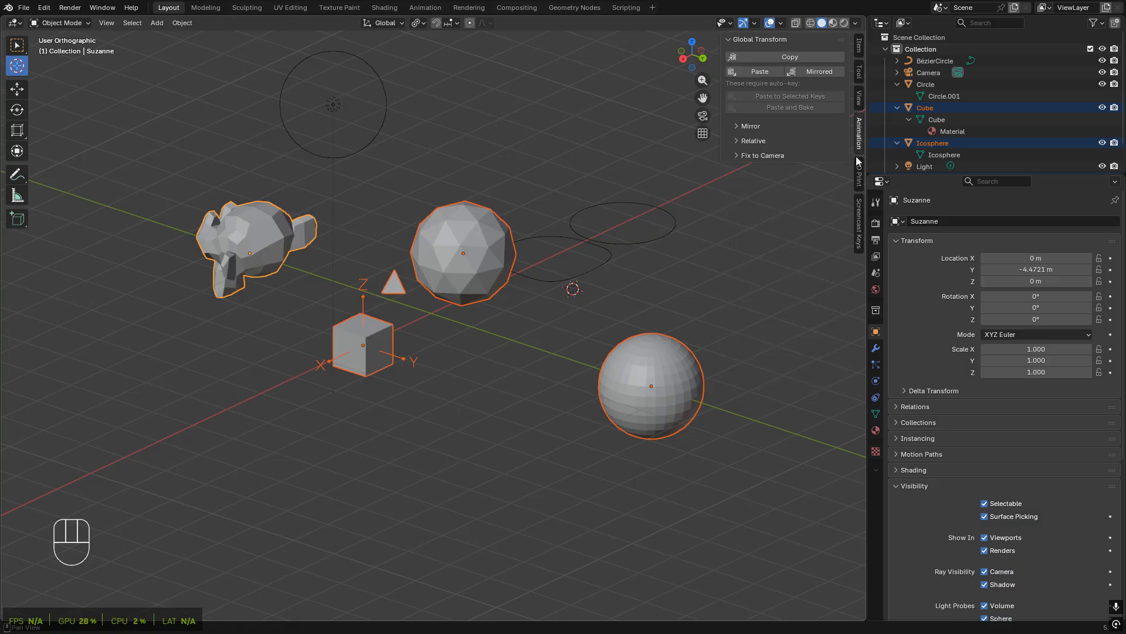
click(859, 171)
click(859, 209)
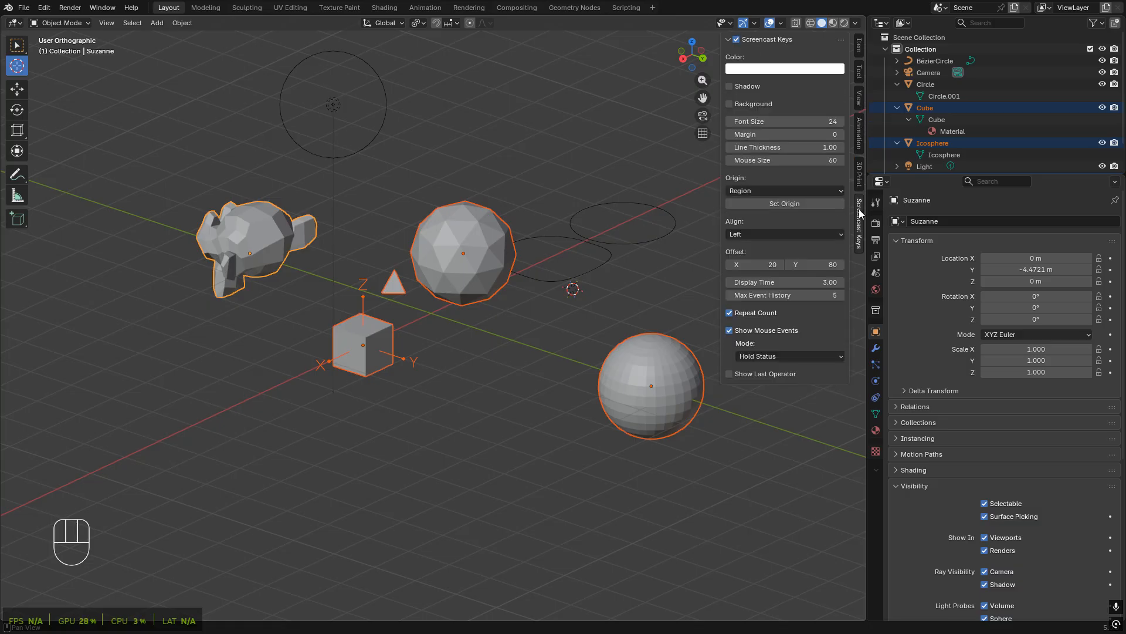
click(859, 44)
click(855, 22)
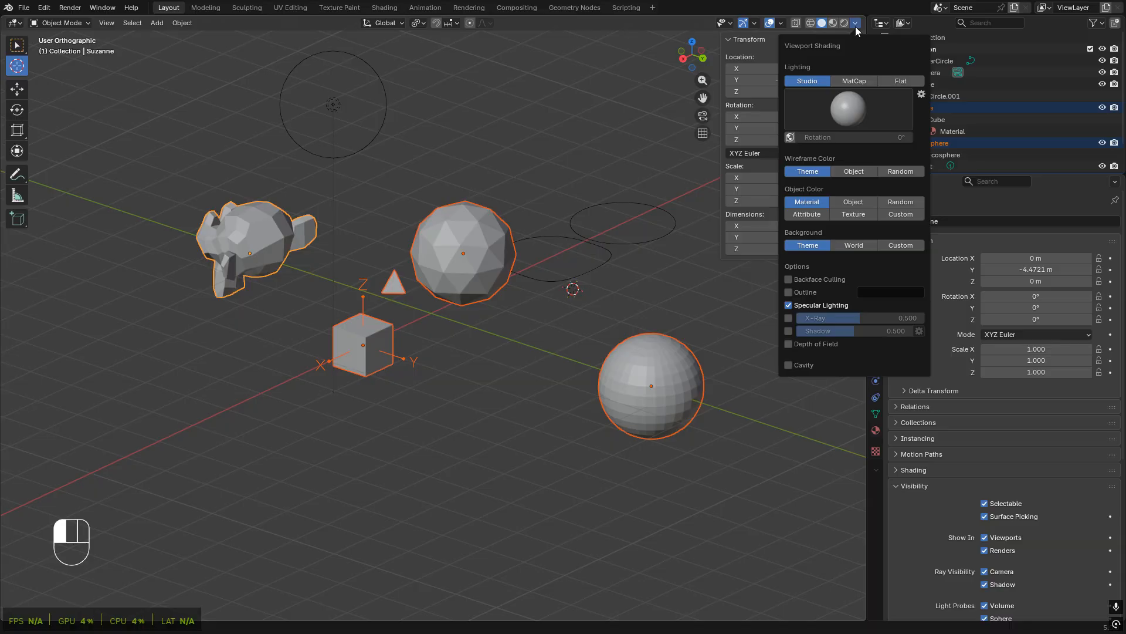
click(855, 27)
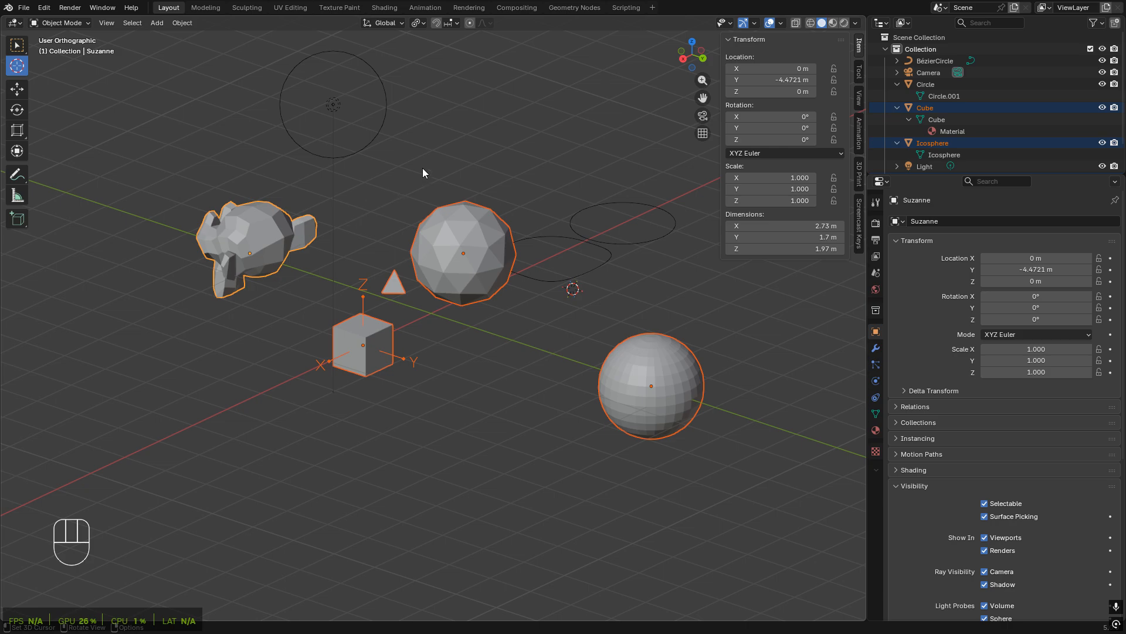
- Place the 3D cursor in the empty space above the icosphere and switch to the Select Box tool
click(466, 145)
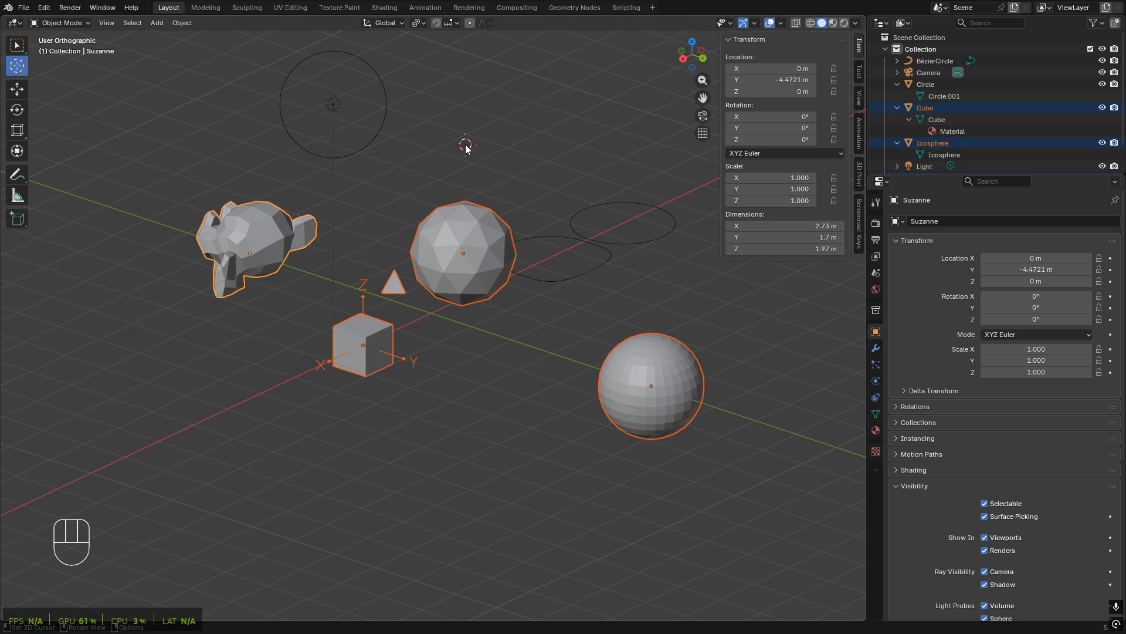
click(10, 49)
- Review the available transform pivot points, transform orientations and snapping options
click(419, 23)
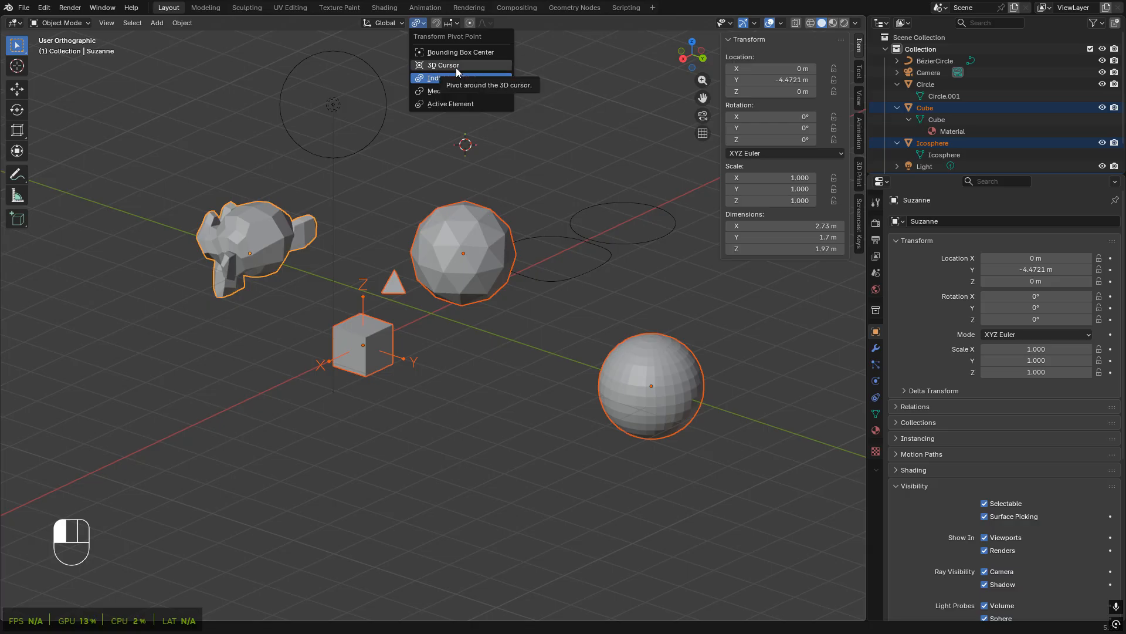
click(383, 24)
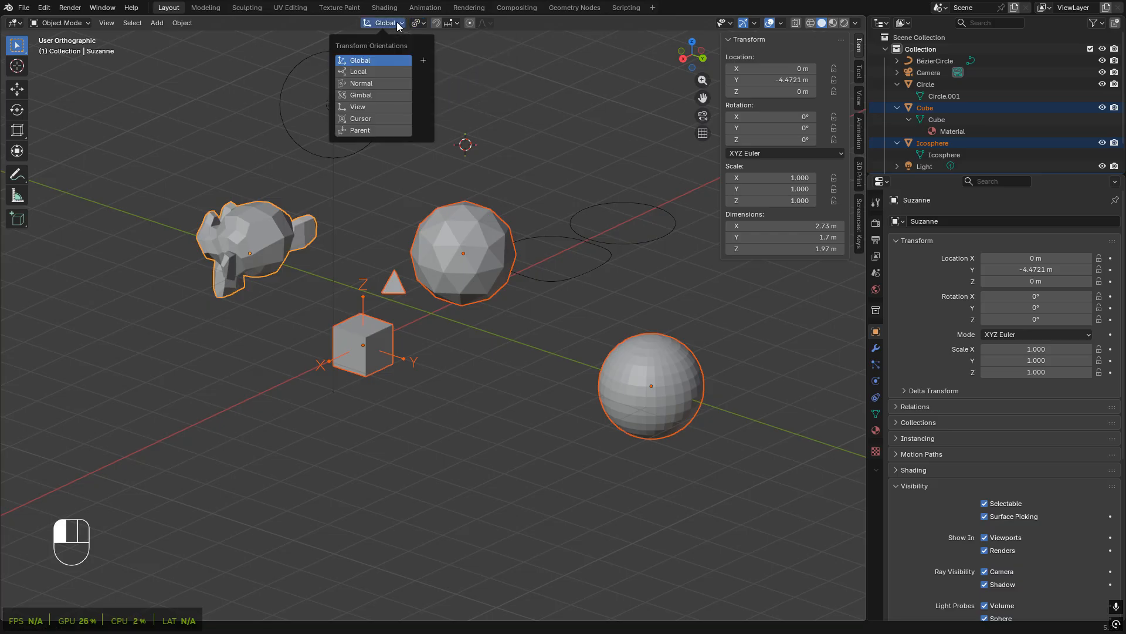
click(448, 23)
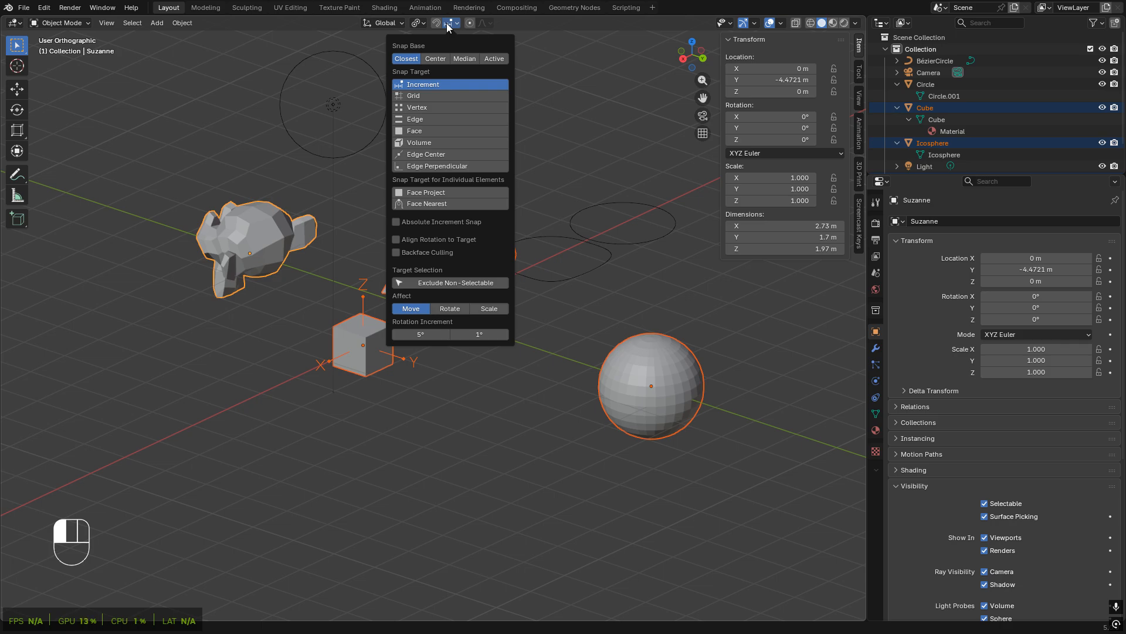
- Select the icosphere and add the cube to the selection
shift+middle_drag(451, 338, 538, 323)
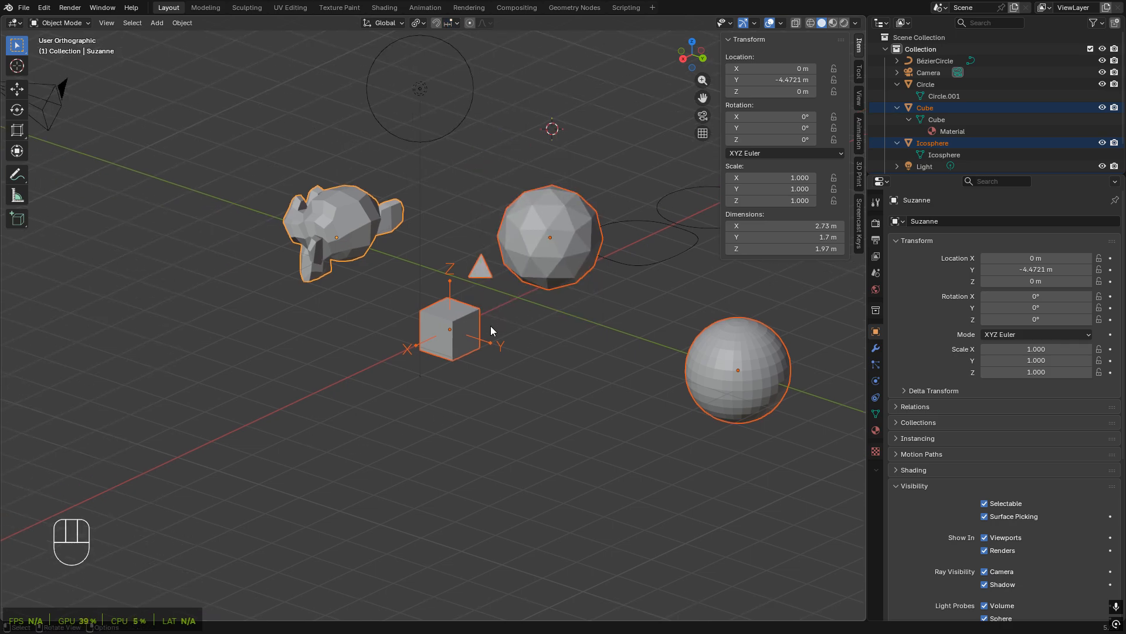
click(461, 332)
middle_drag(491, 356, 506, 367)
shift+middle_drag(510, 364, 283, 369)
click(309, 248)
middle_drag(322, 332, 356, 351)
shift+click(268, 357)
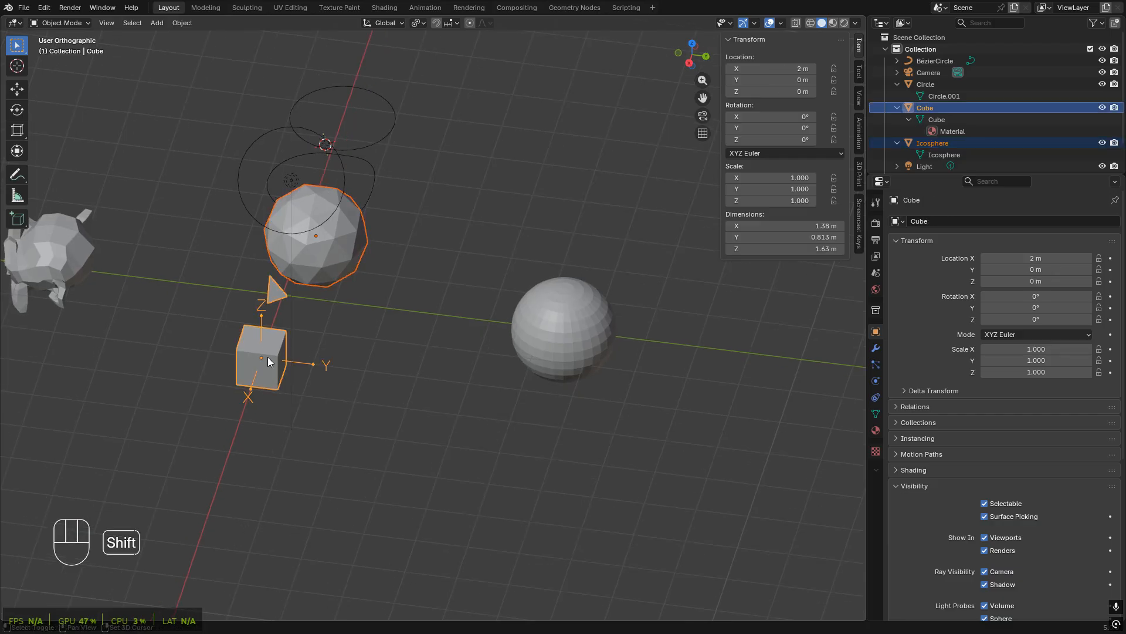
shift+middle_drag(433, 355, 454, 367)
- In top view, move only the icosphere beside the cube, to about X 2 m and Y 1.62 m
key(KP_7)
click(296, 253)
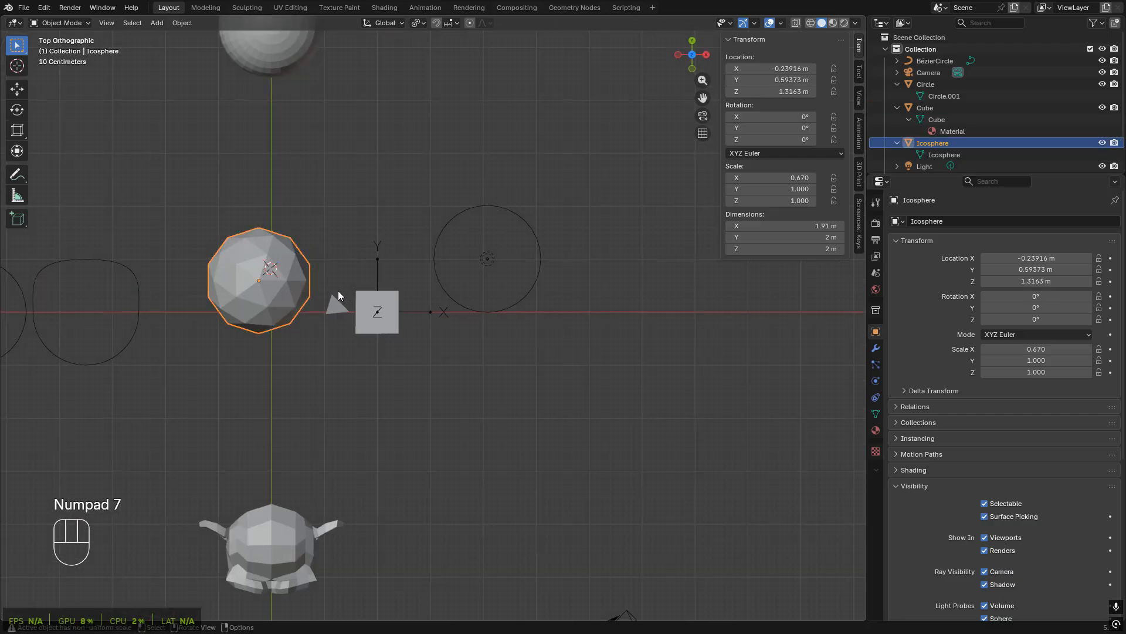
scroll(338, 290, up, 5)
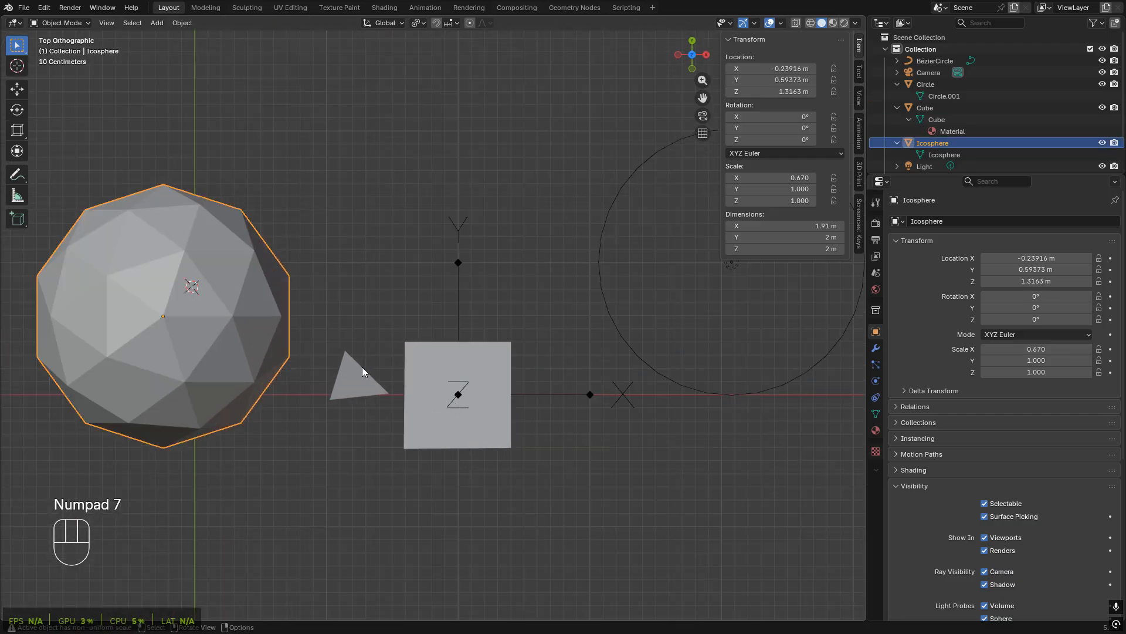
key(g)
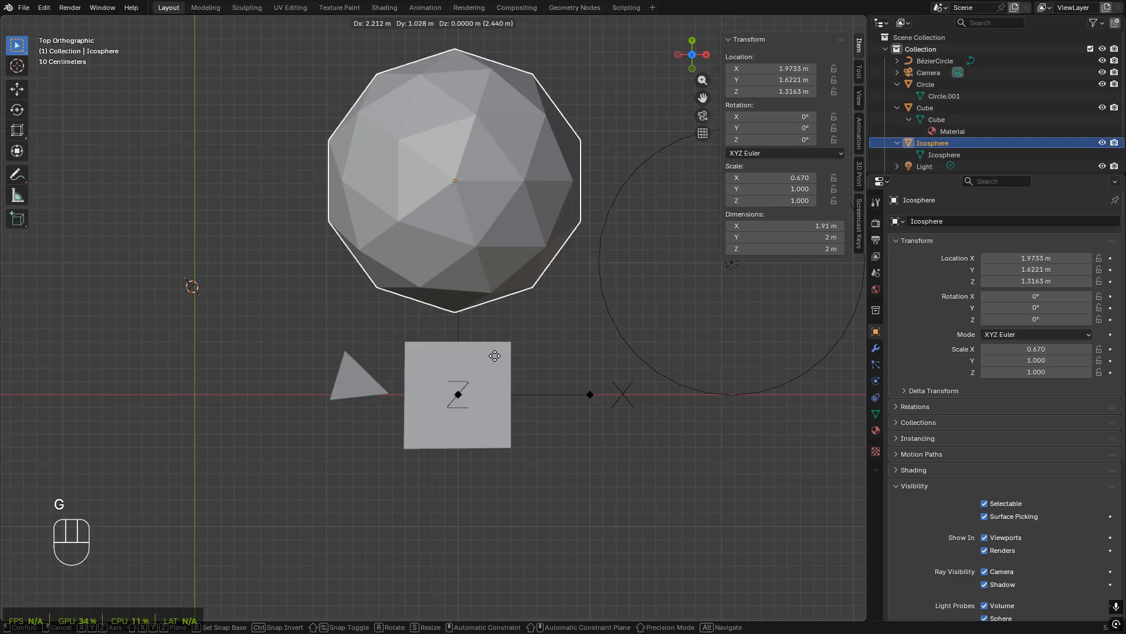
key(shift)
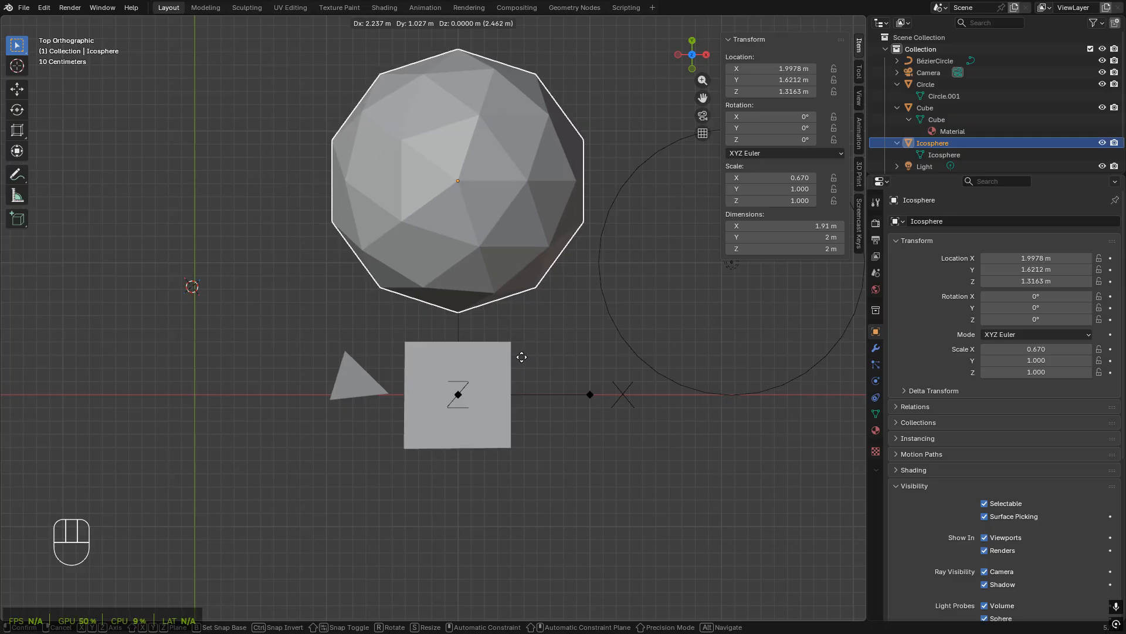
click(522, 357)
- Examine the icosphere's placement relative to the cube and UV sphere from several angles and distances
scroll(521, 357, down, 6)
middle_drag(580, 366, 404, 293)
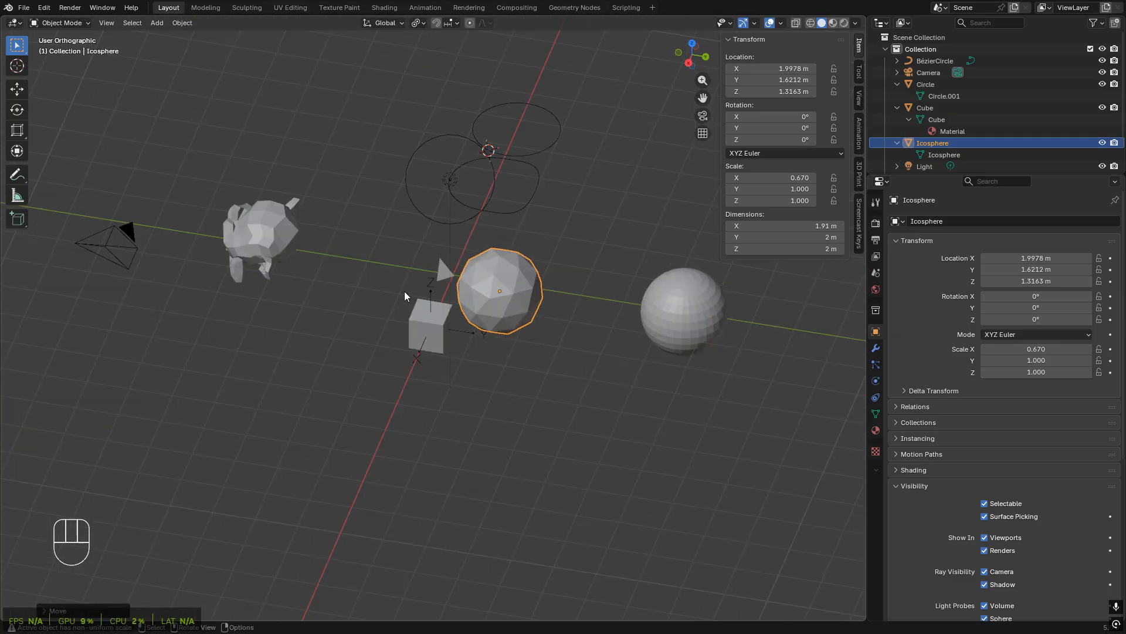
scroll(404, 292, up, 4)
middle_drag(472, 346, 595, 330)
scroll(633, 349, down, 4)
scroll(489, 348, up, 5)
shift+middle_drag(660, 357, 538, 328)
scroll(536, 321, up, 2)
scroll(445, 160, down, 5)
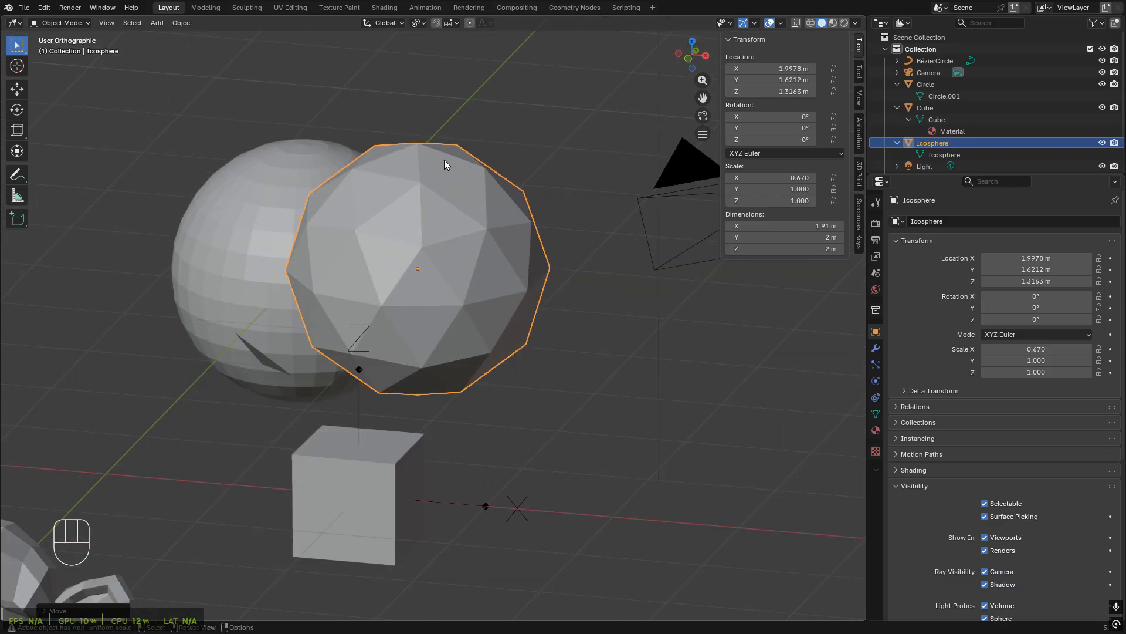
middle_drag(476, 271, 465, 294)
shift+middle_drag(470, 159, 481, 254)
- Review the transform pivot point choices and the snap base and snap target options
click(451, 23)
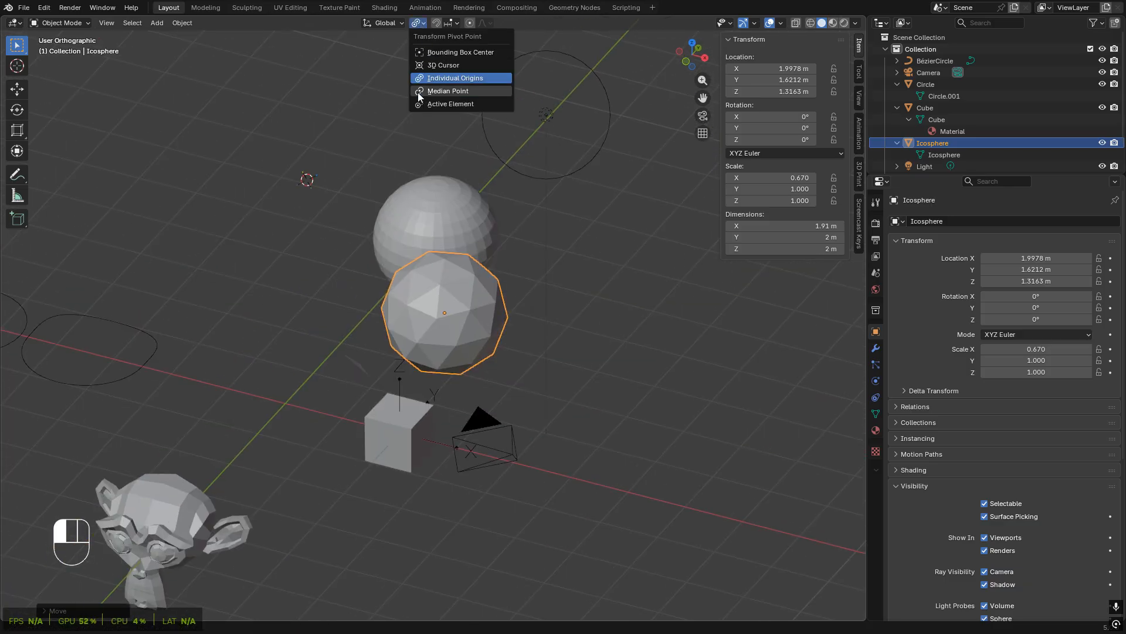
click(419, 103)
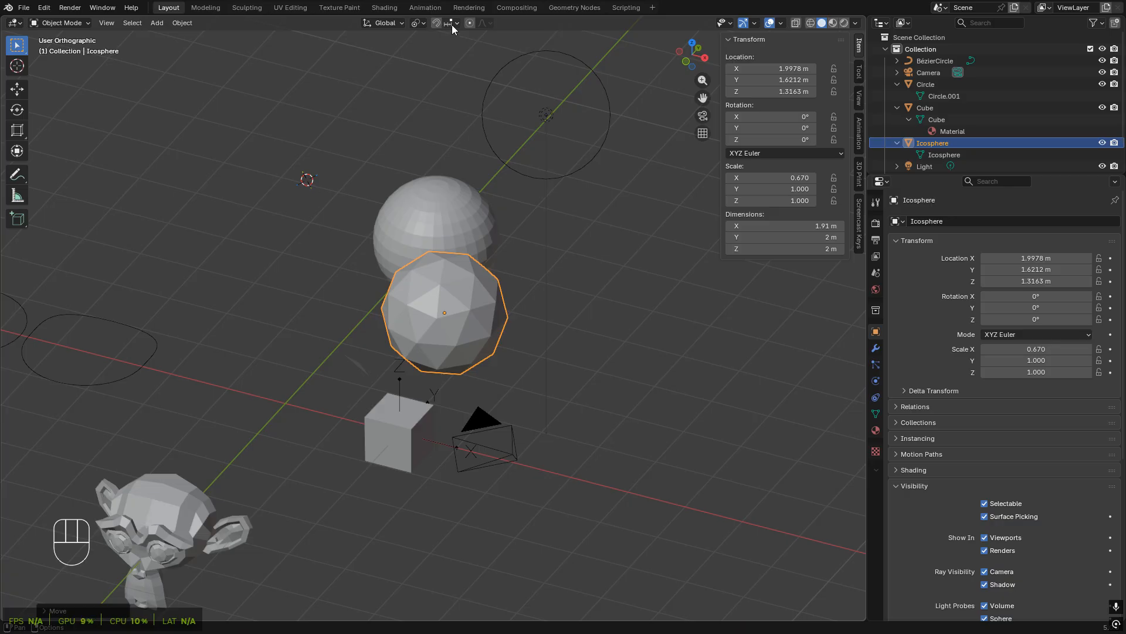
click(452, 25)
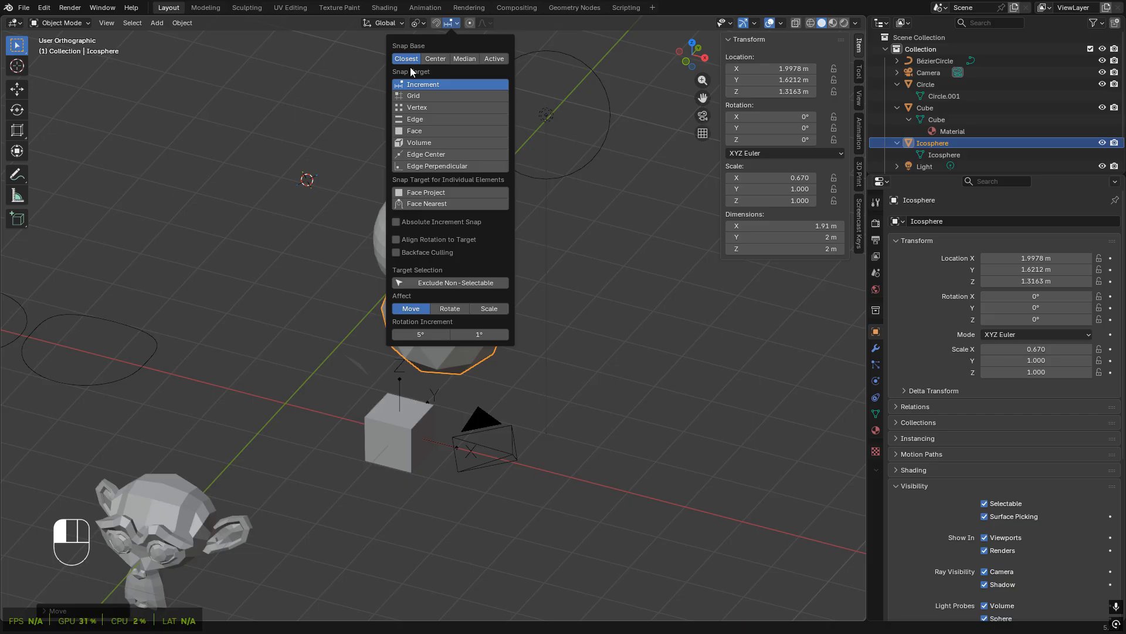
key(super)
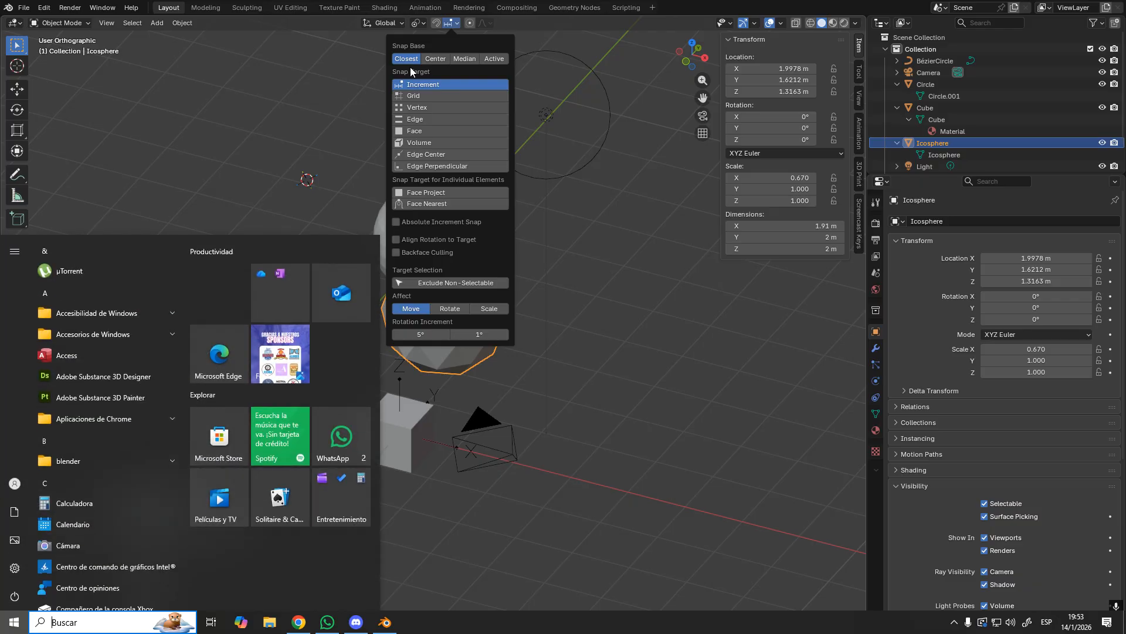
key(super)
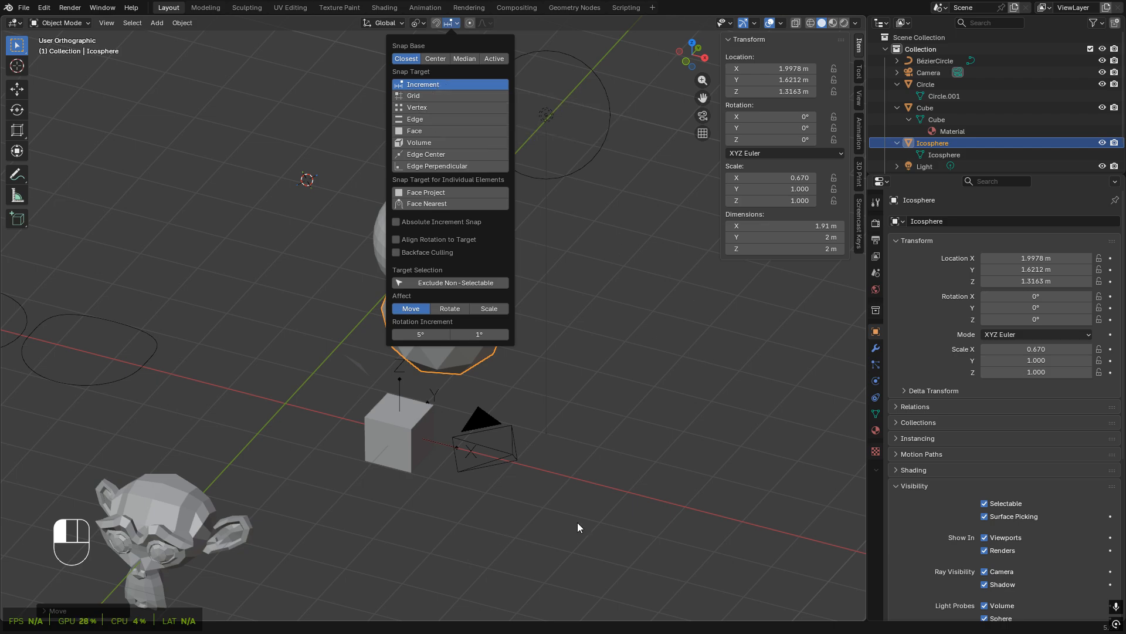
- Go through the tool, render, output and view layer properties and show the scene's unit settings
click(875, 202)
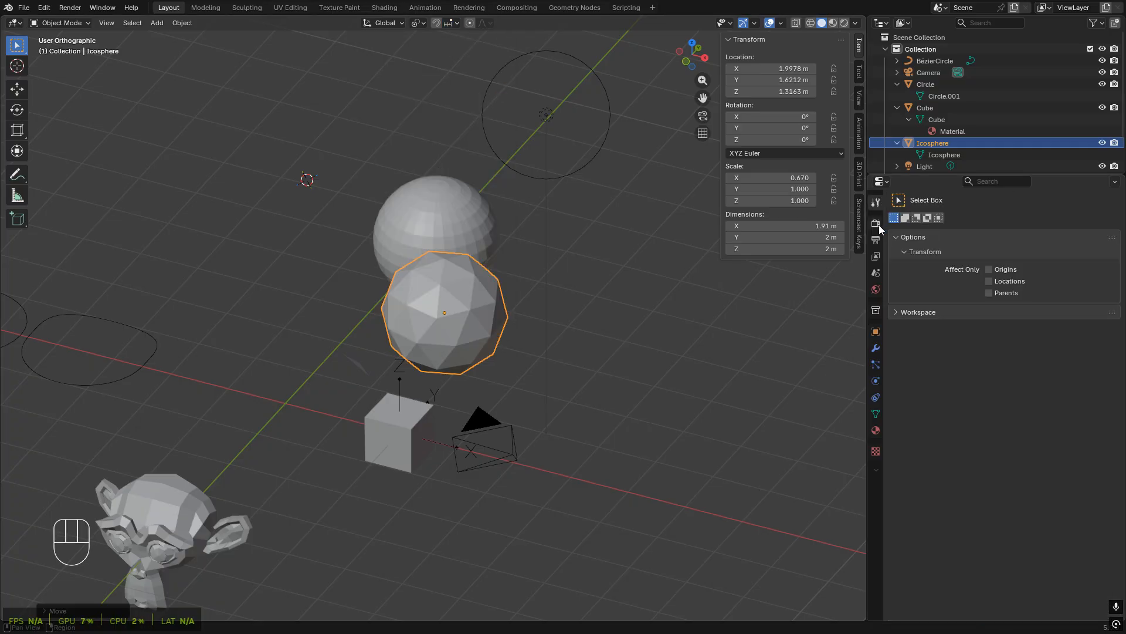
click(876, 224)
click(876, 239)
click(876, 256)
click(876, 273)
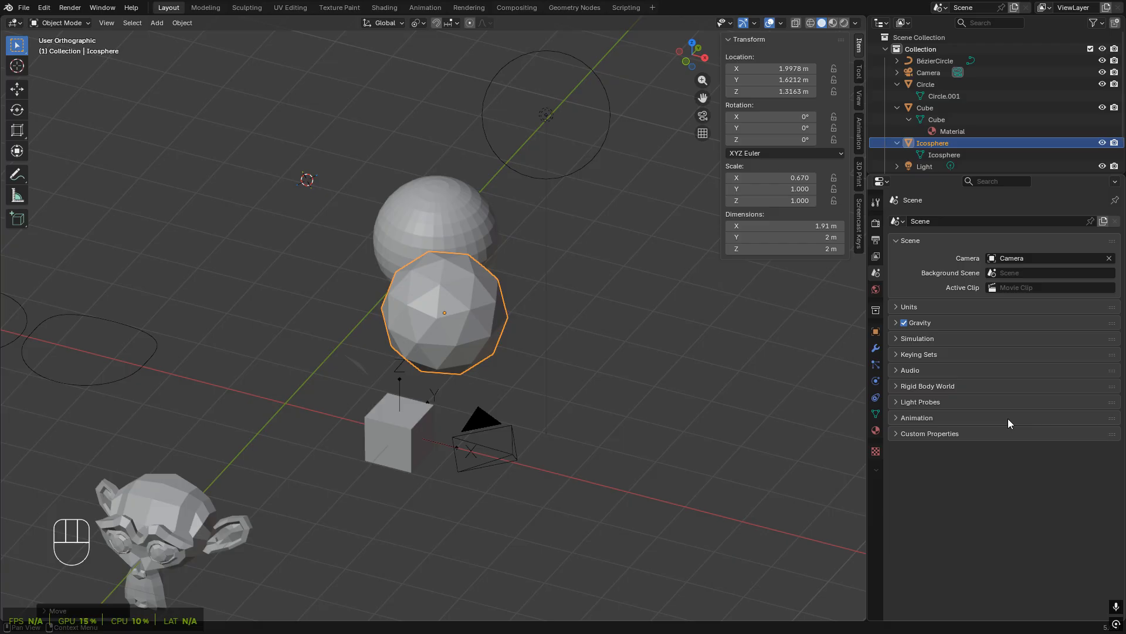
click(909, 307)
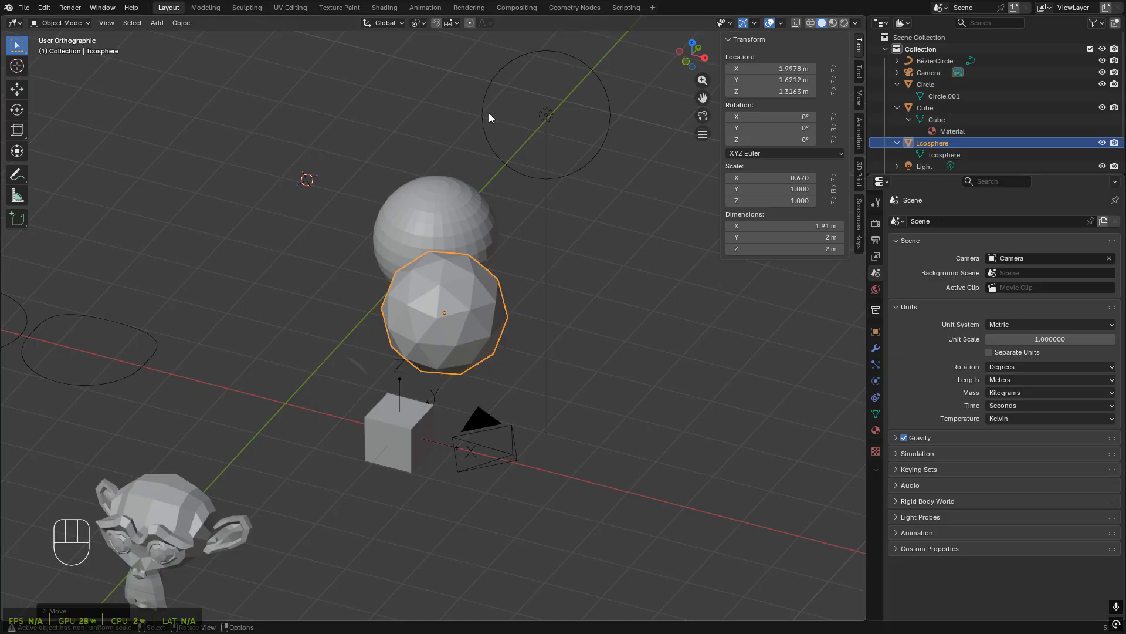
- Try moving the icosphere with increment snapping, 1 m along both X and Y
click(450, 24)
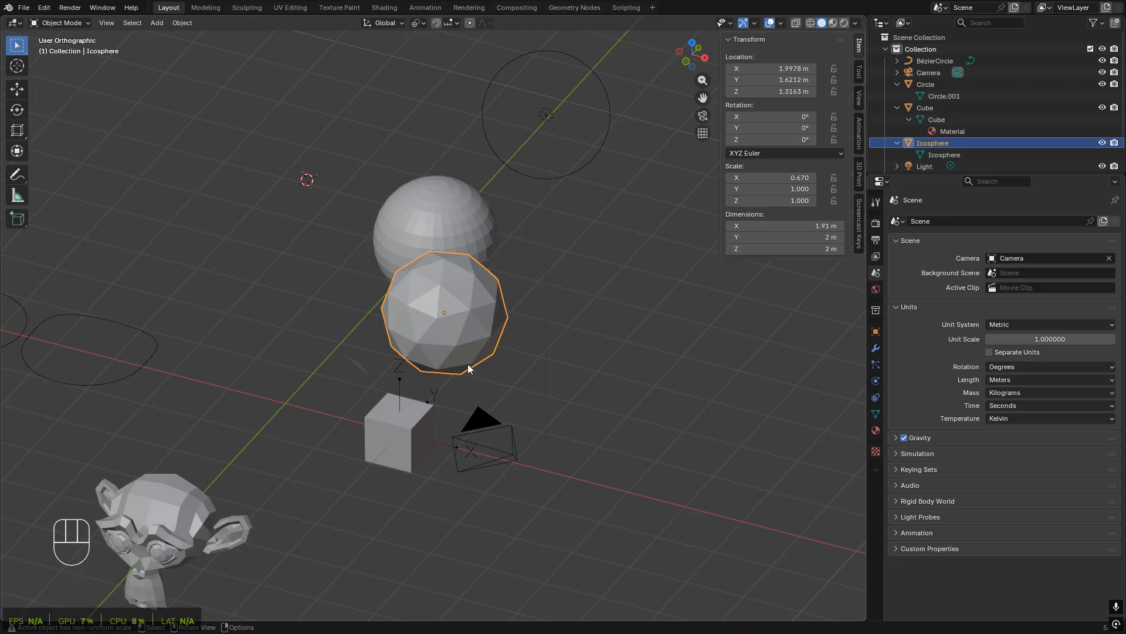
key(g)
key(ctrl)
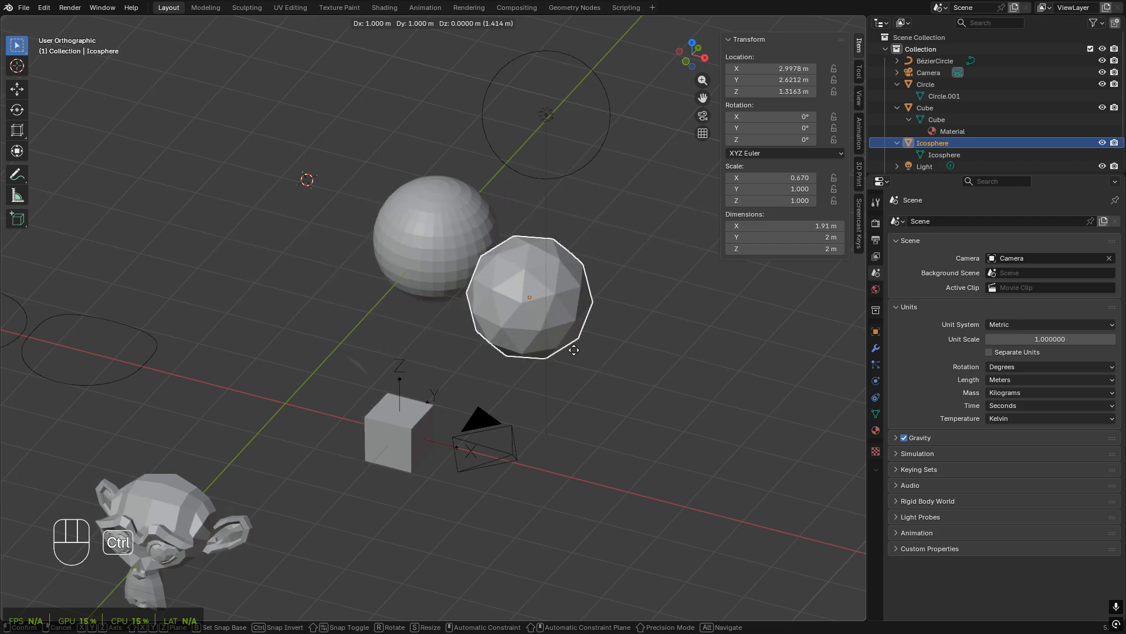
key(Escape)
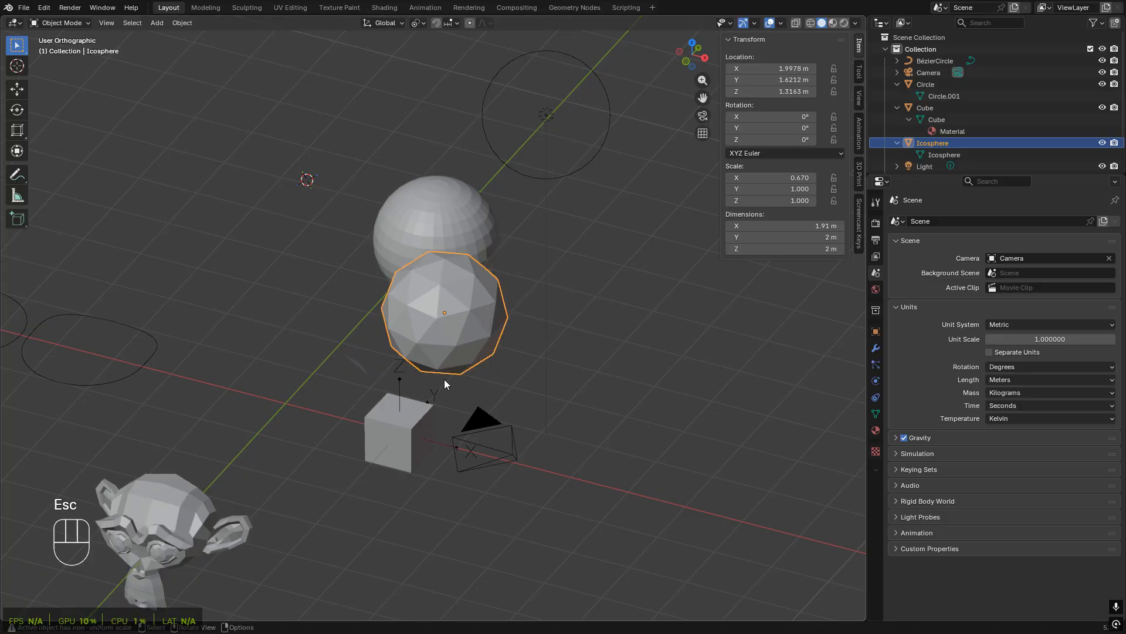
- Try moving the icosphere 1 m in the negative X direction with increment snapping
scroll(444, 379, up, 2)
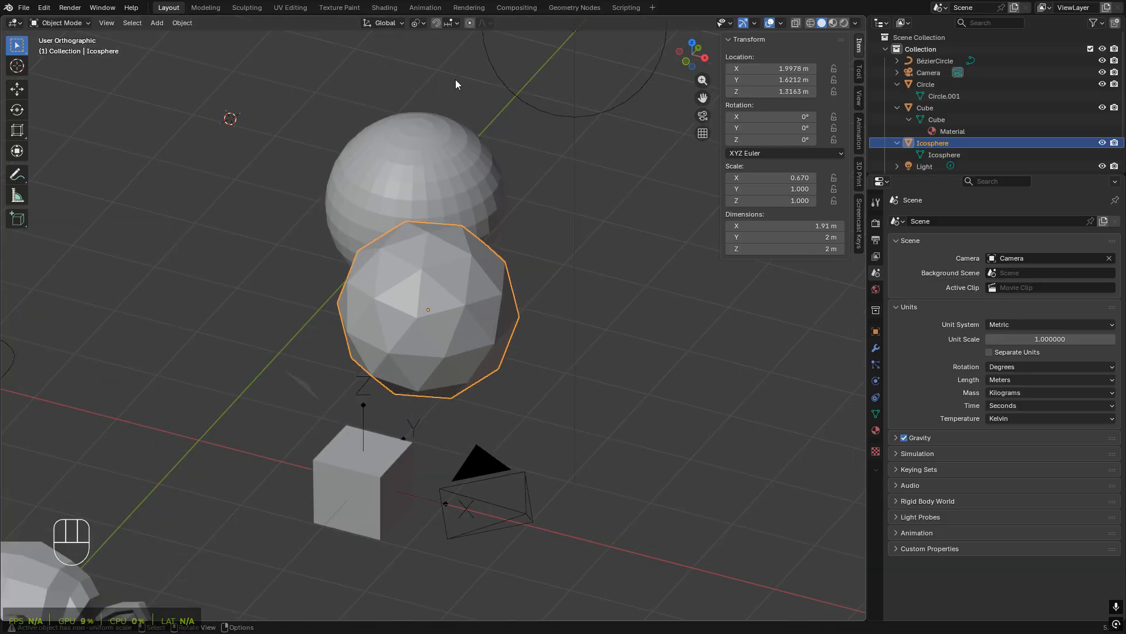
click(437, 22)
key(g)
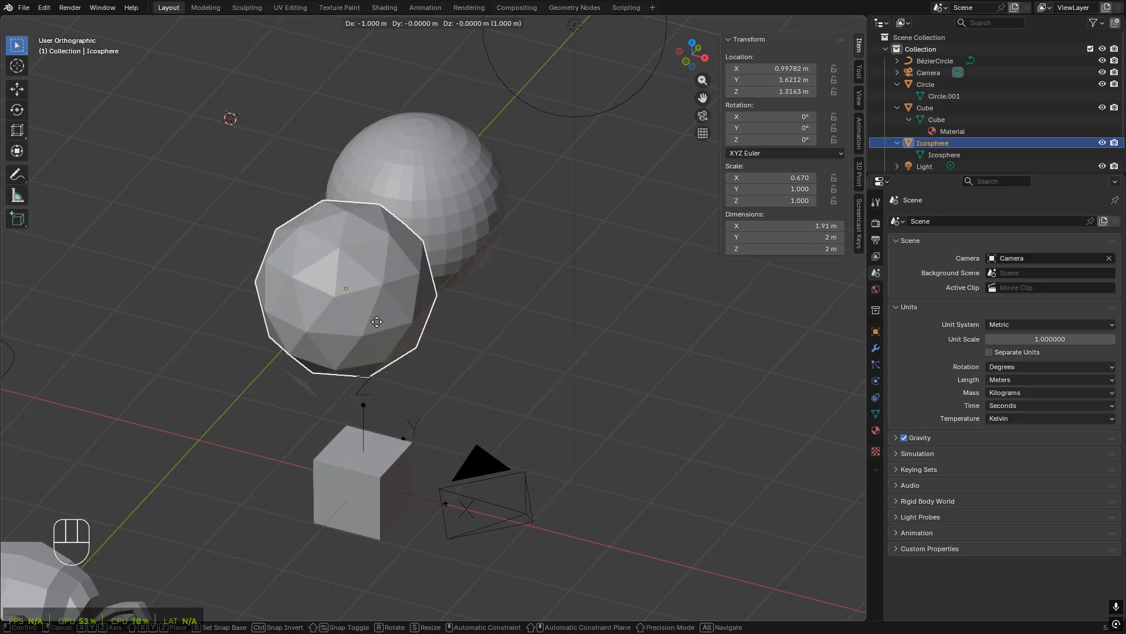
key(Escape)
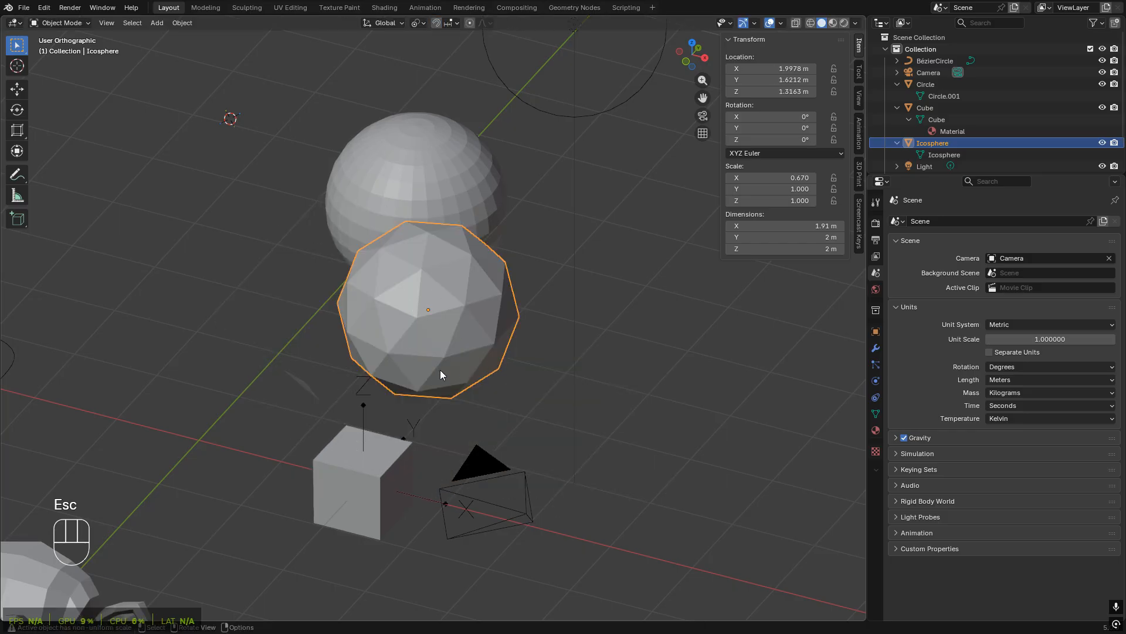
middle_drag(441, 370, 435, 378)
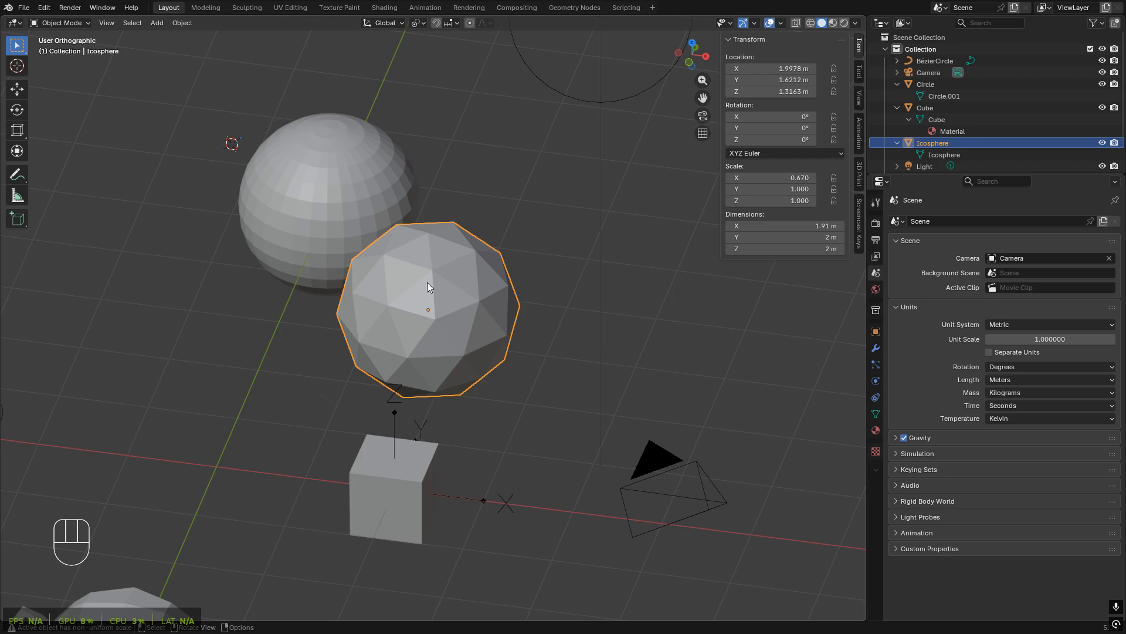
key(g)
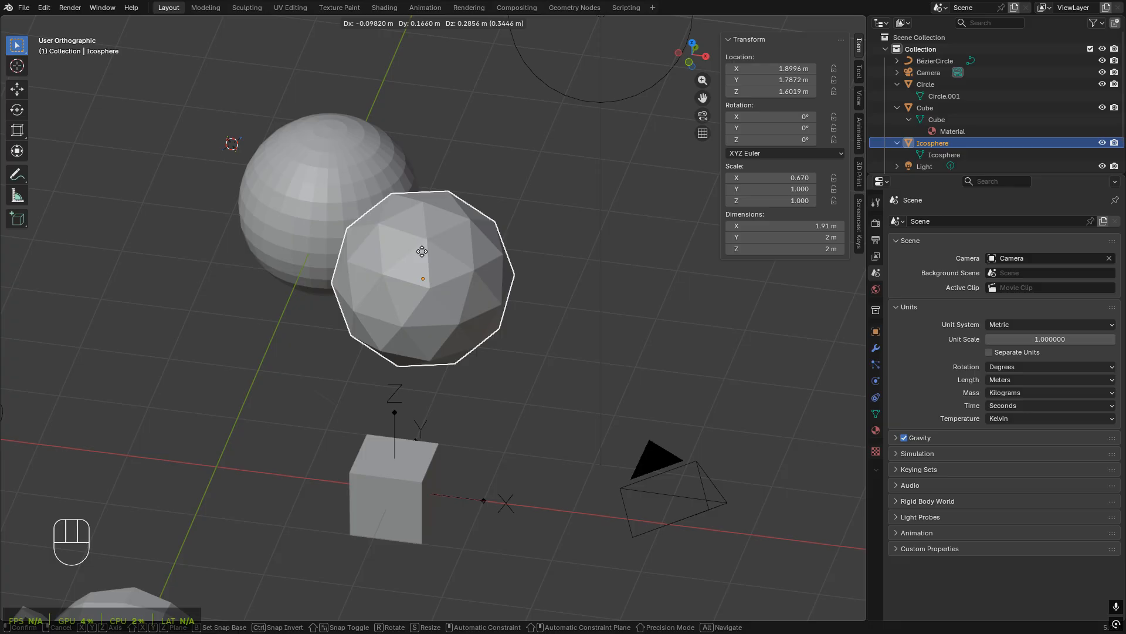
key(ctrl)
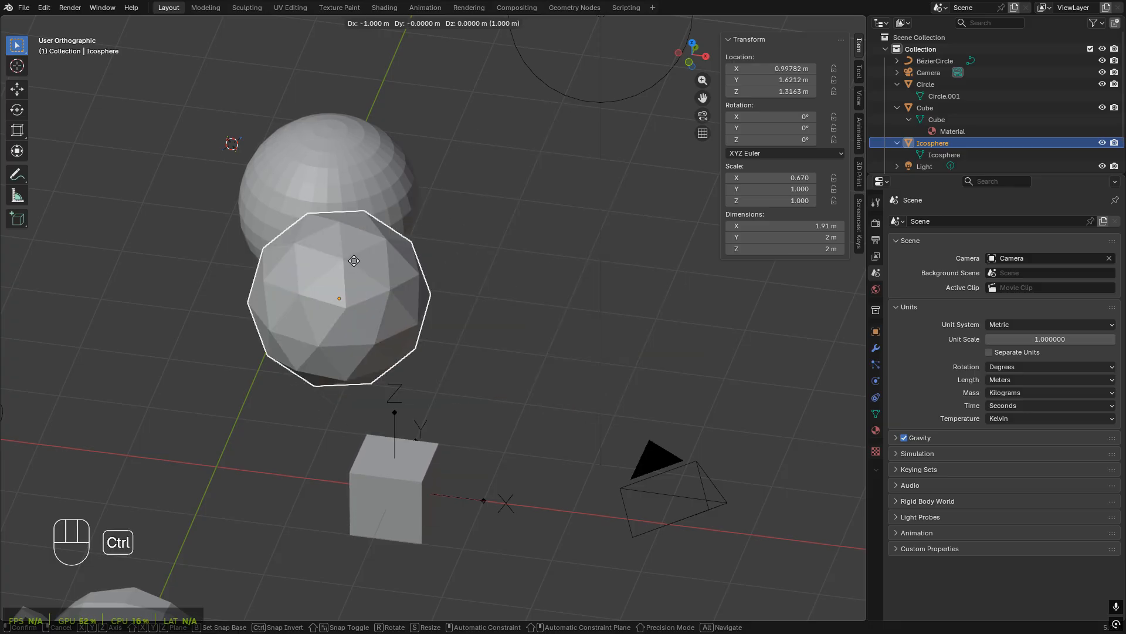
key(Escape)
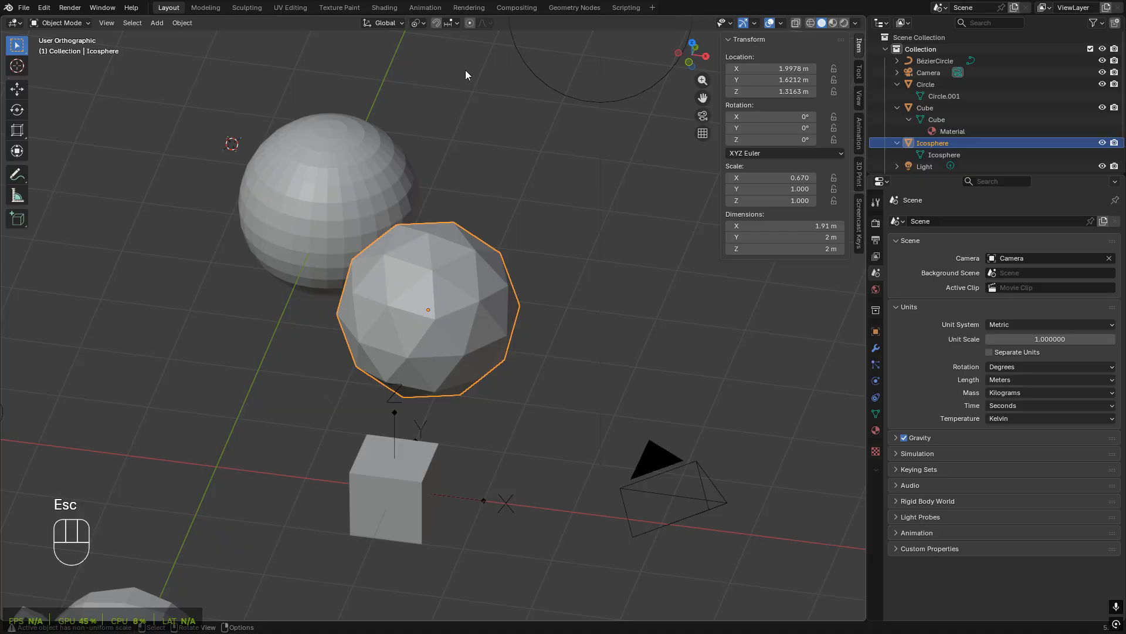
- Set the snap target to Grid and snap the icosphere to X 3 m, Y 2 m, Z 0 m
click(453, 21)
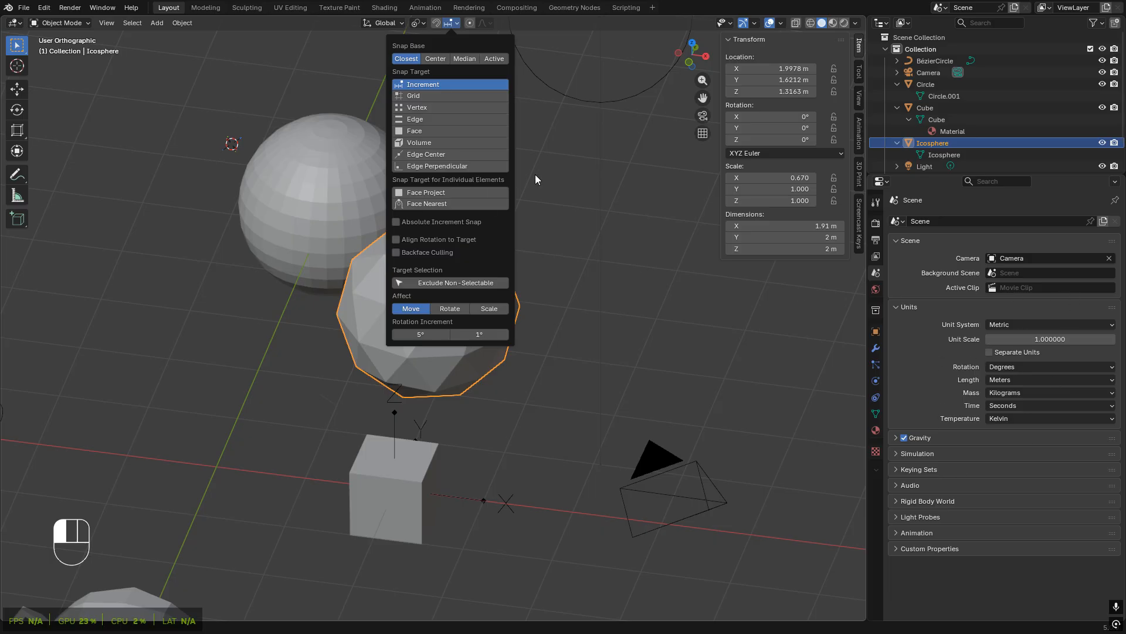
click(438, 94)
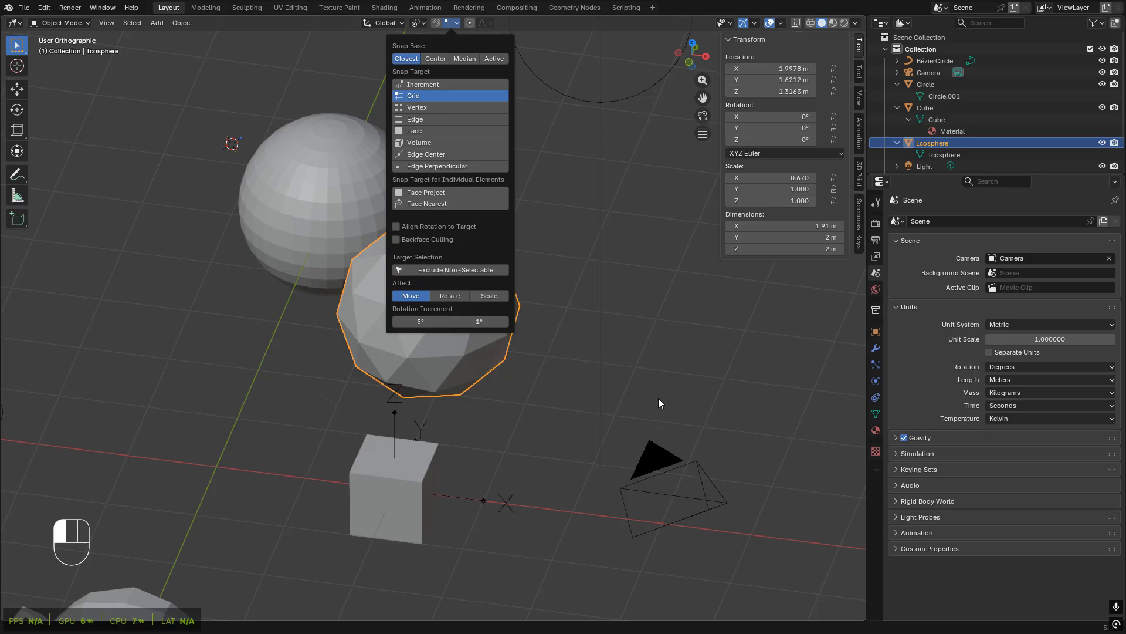
scroll(541, 429, down, 4)
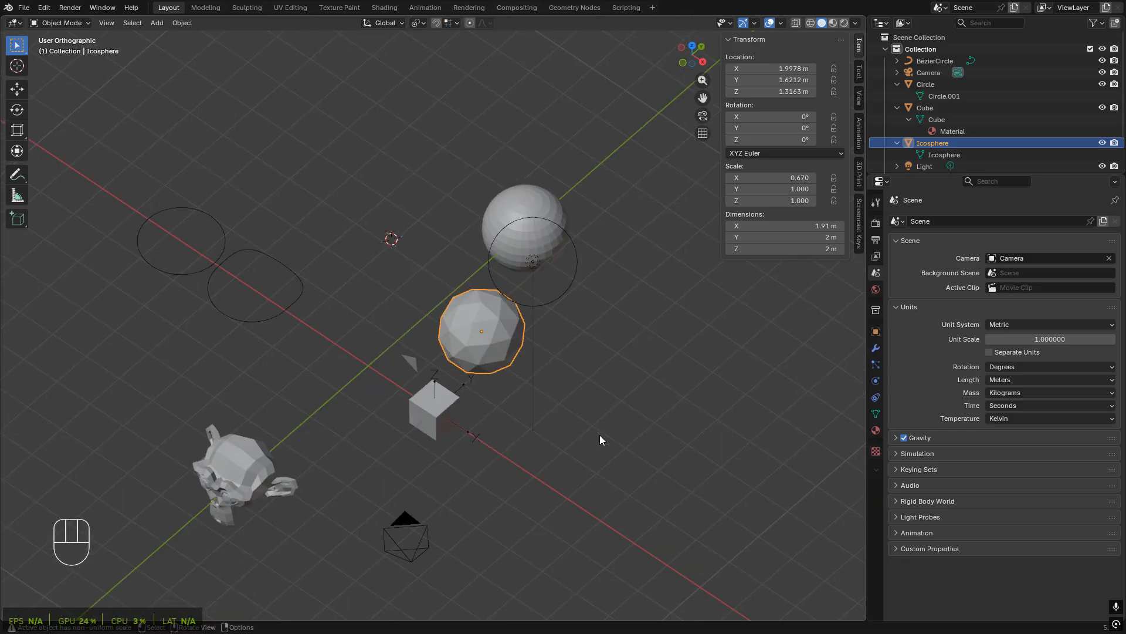
scroll(582, 452, up, 3)
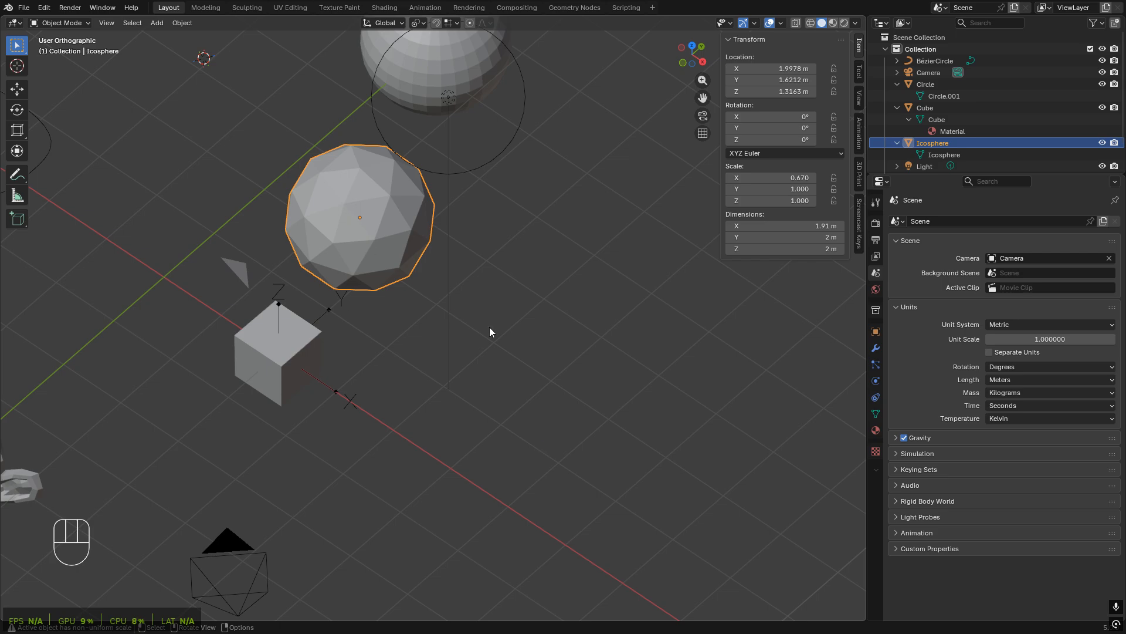
key(g)
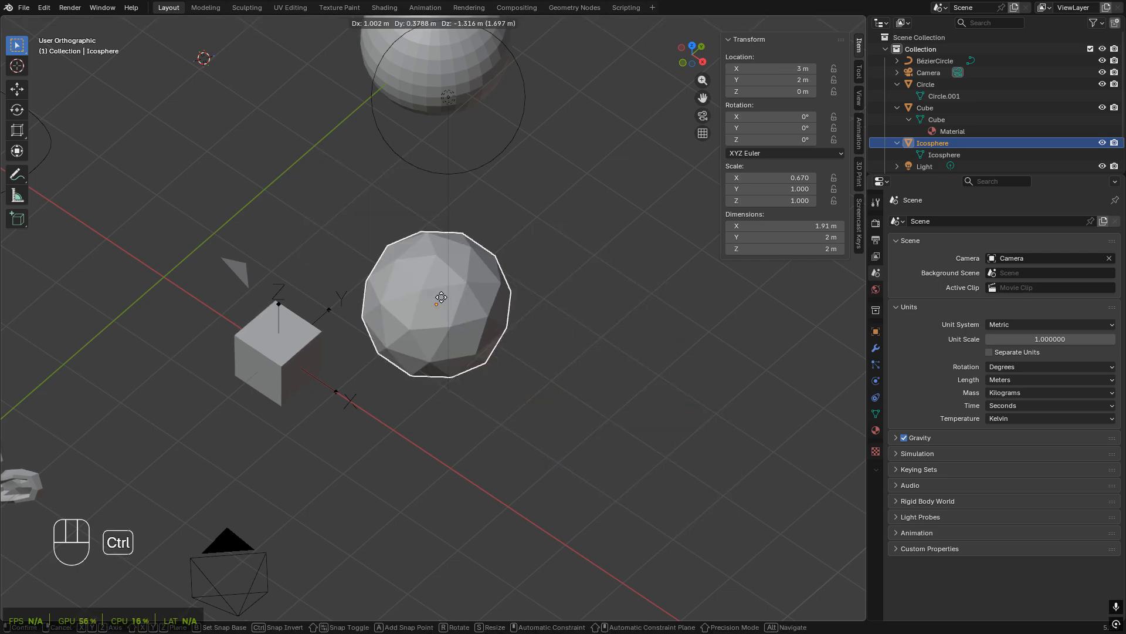
ctrl+click(441, 296)
- Move the cube with grid snapping to X 3 m, Y -1 m, Z 0 m
shift+middle_drag(404, 368, 518, 313)
click(397, 321)
key(g)
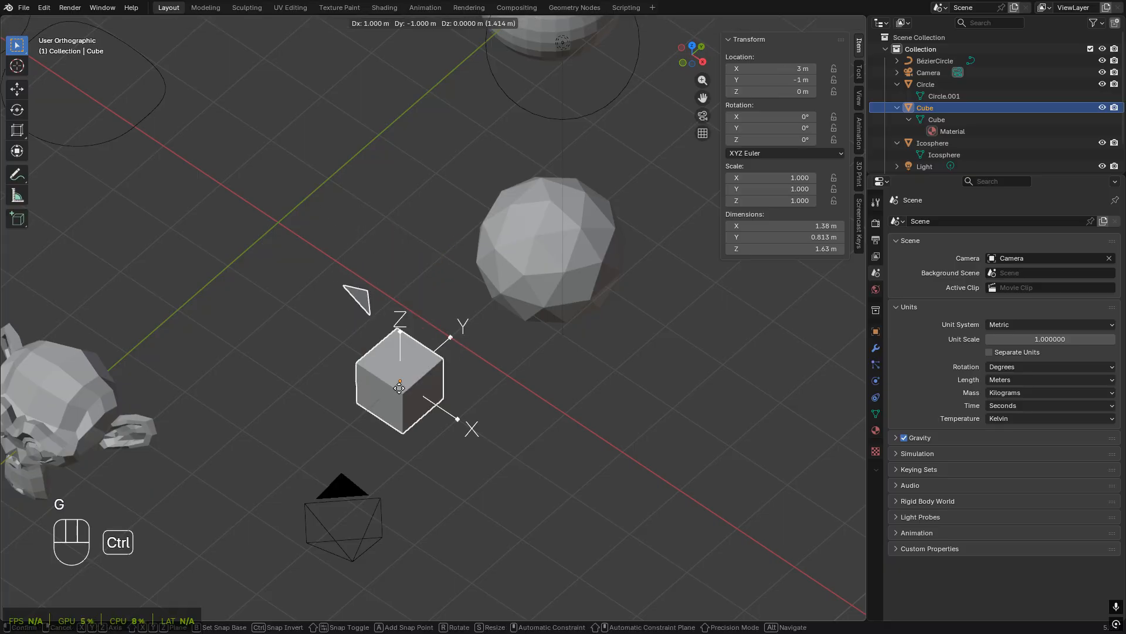
click(399, 387)
- Compare the location values of the icosphere and the cube from several angles
middle_drag(398, 394, 653, 371)
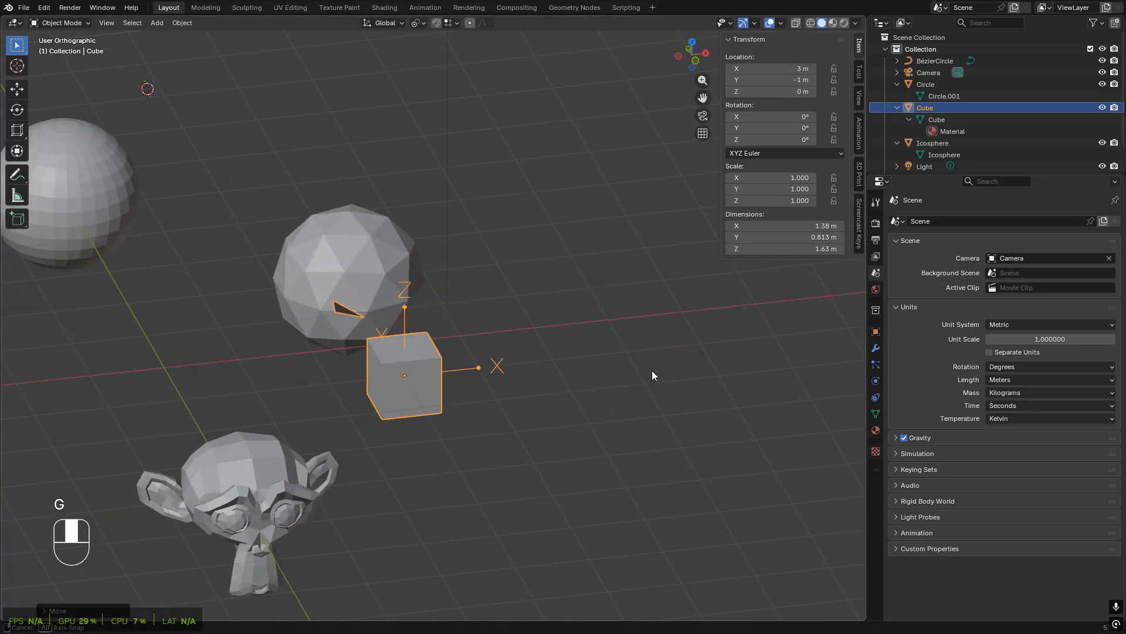
shift+middle_drag(424, 324, 579, 356)
scroll(579, 355, up, 2)
click(470, 273)
click(526, 429)
click(466, 257)
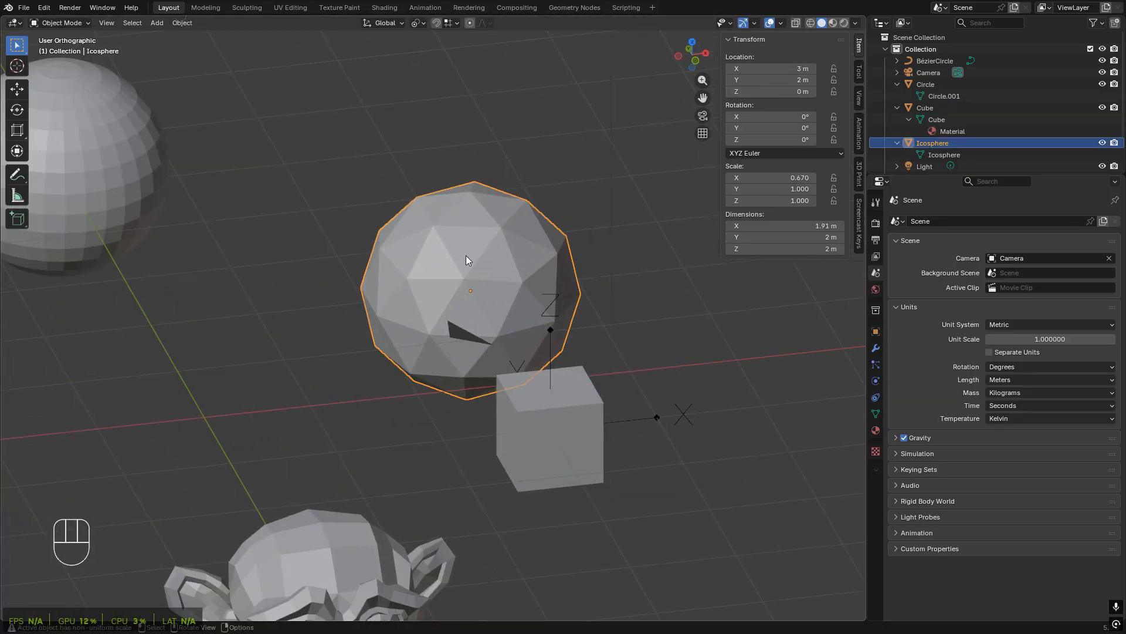
click(587, 419)
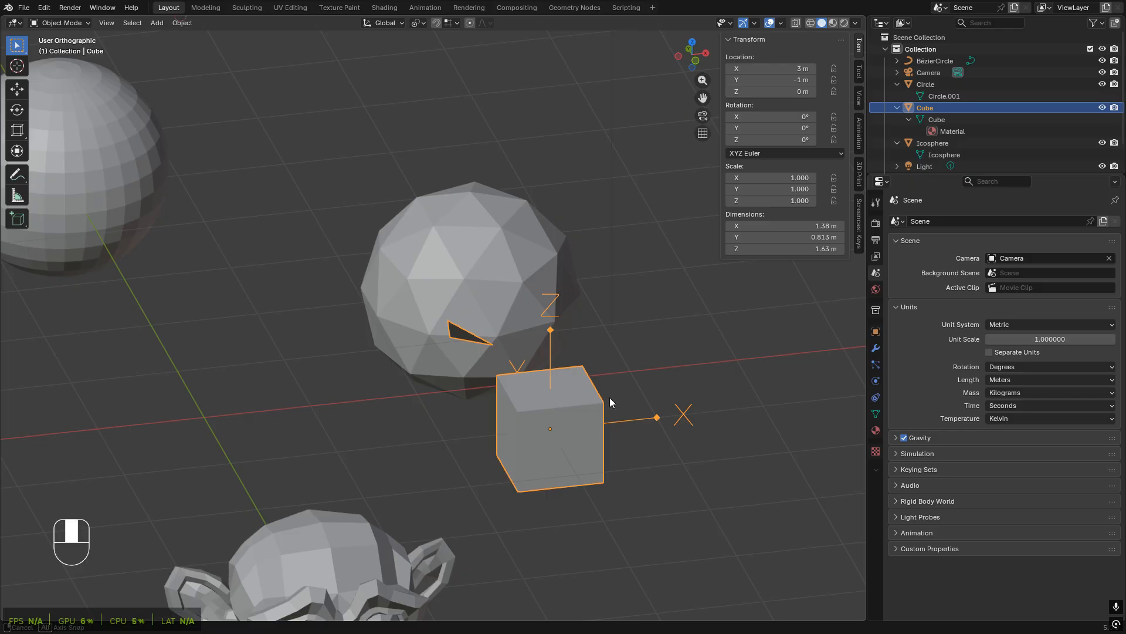
middle_drag(610, 396, 494, 207)
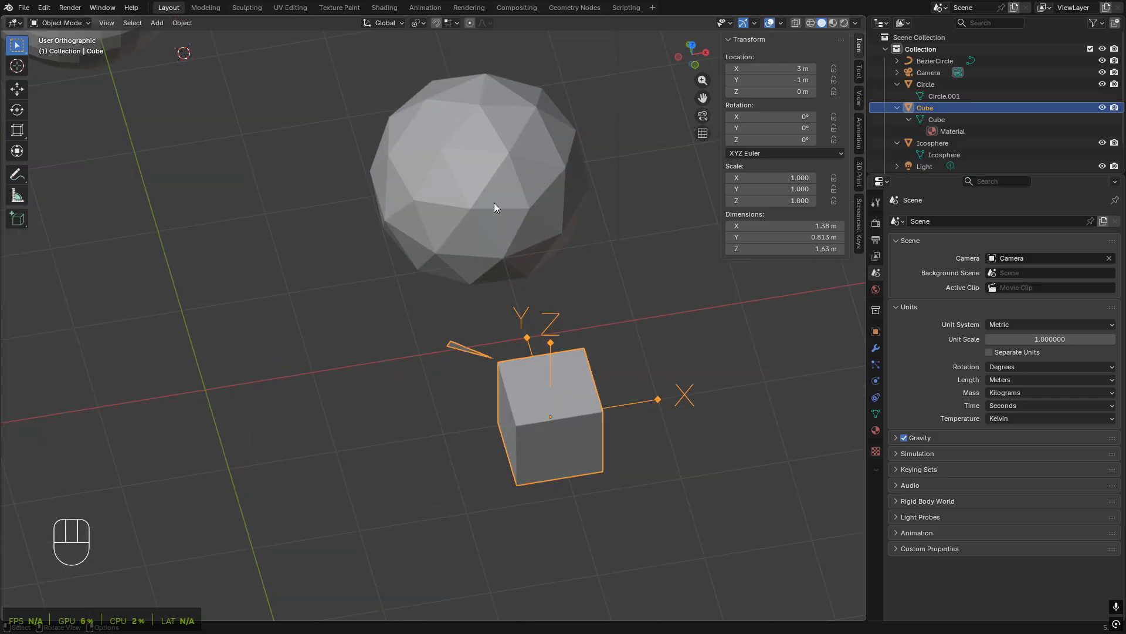
- Change the snap target from Grid to Vertex with the cube selected
click(450, 24)
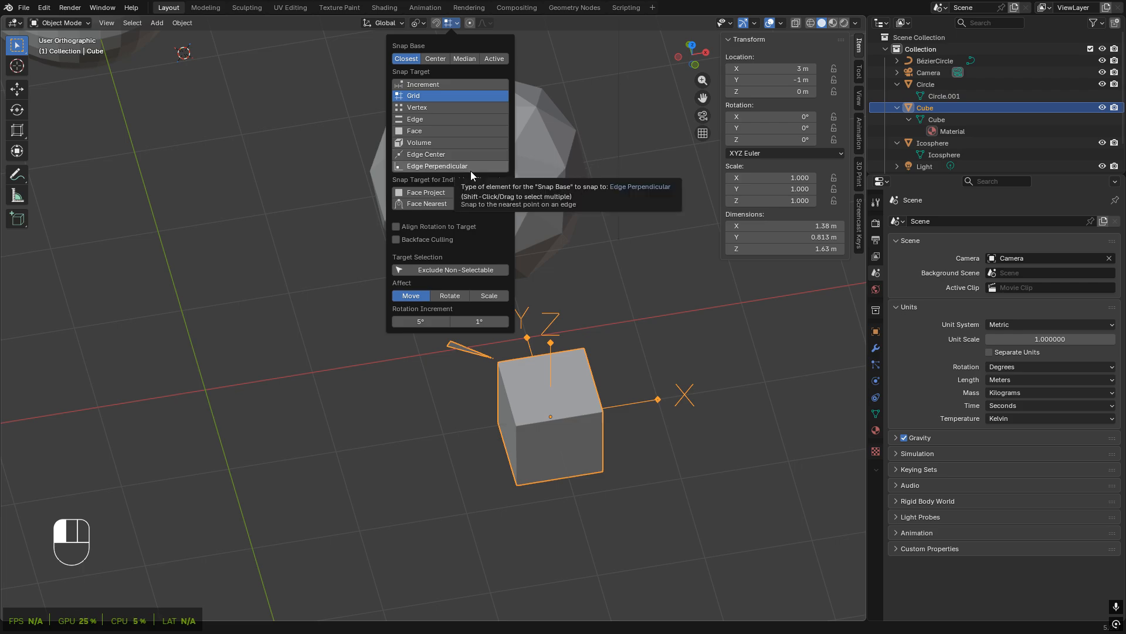
click(446, 107)
middle_drag(559, 301, 596, 281)
scroll(596, 281, up, 4)
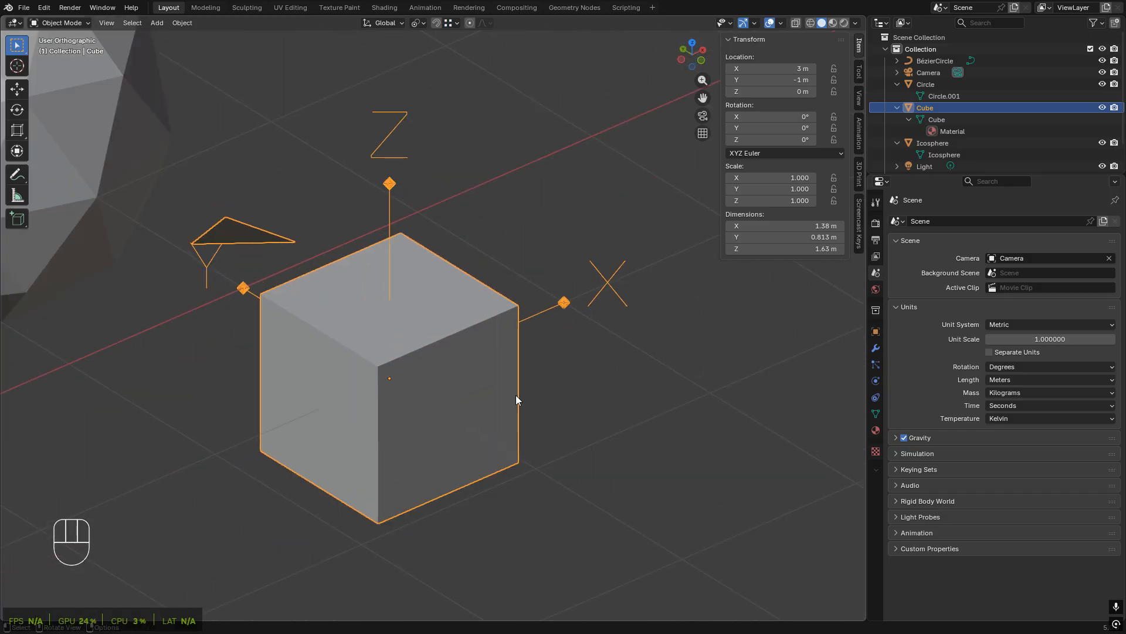
middle_drag(376, 361, 326, 371)
middle_drag(654, 286, 557, 295)
shift+middle_drag(660, 391, 509, 404)
scroll(509, 403, down, 3)
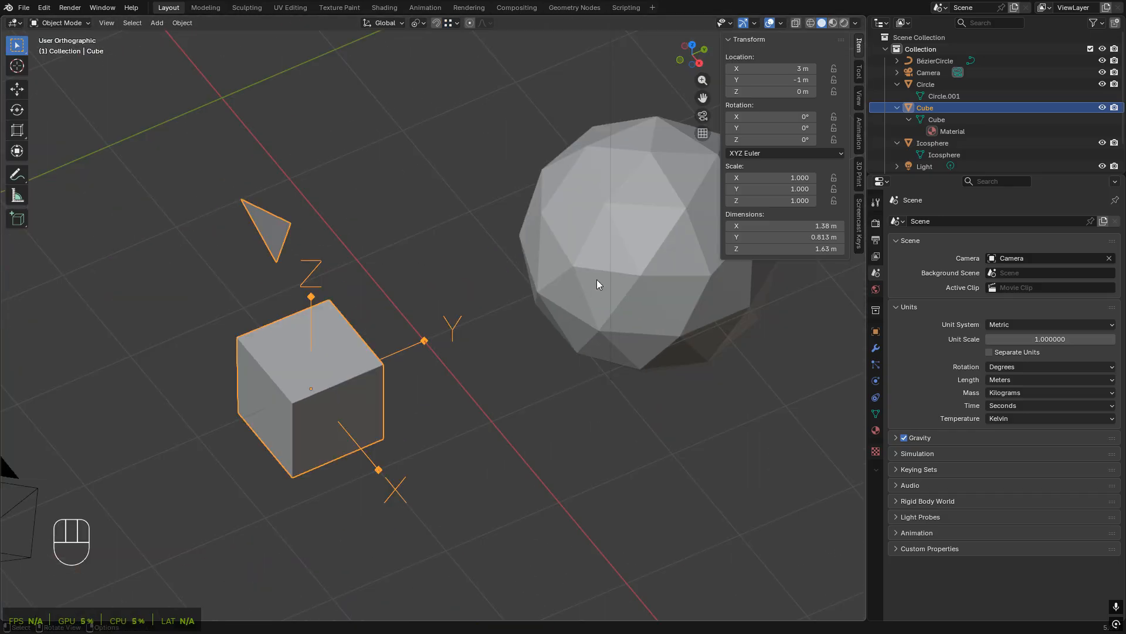
- Try to snap the icosphere onto the cube's nearest upper corner using vertex snapping
click(597, 280)
shift+middle_drag(445, 351, 485, 287)
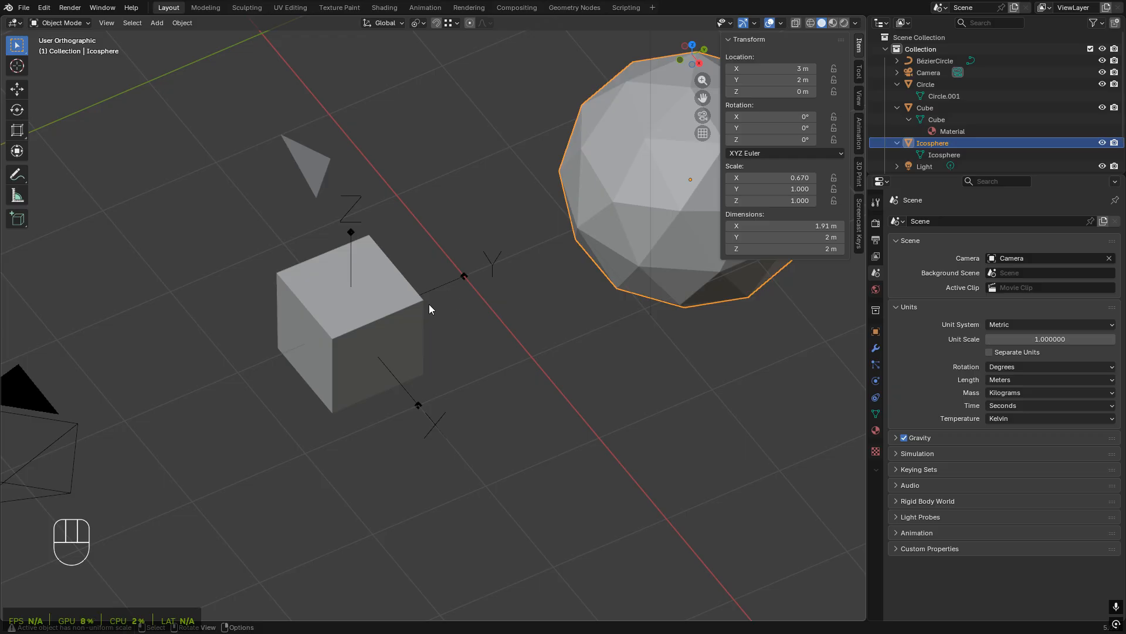
key(g)
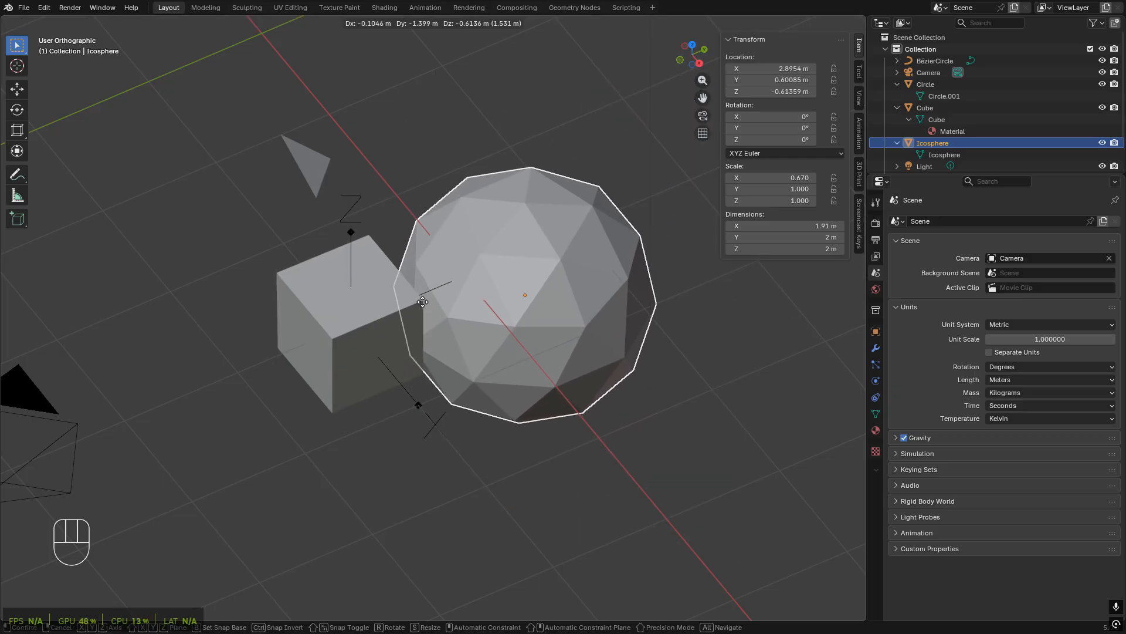
key(ctrl)
click(422, 301)
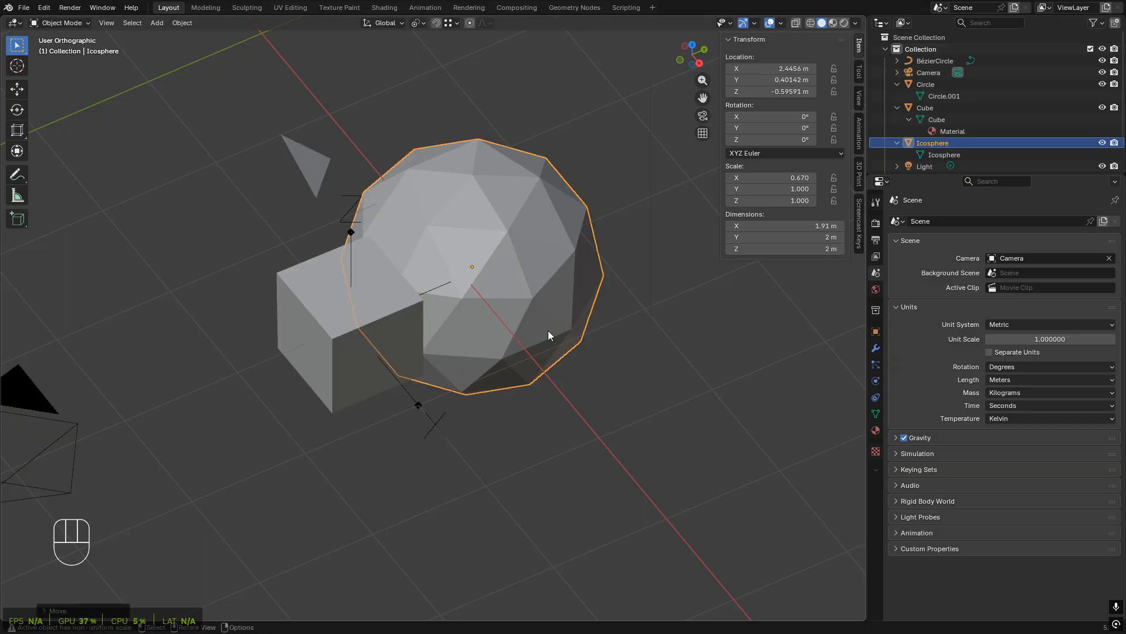
- Try the move of the icosphere towards the cube's upper corner once more
middle_drag(548, 329, 479, 304)
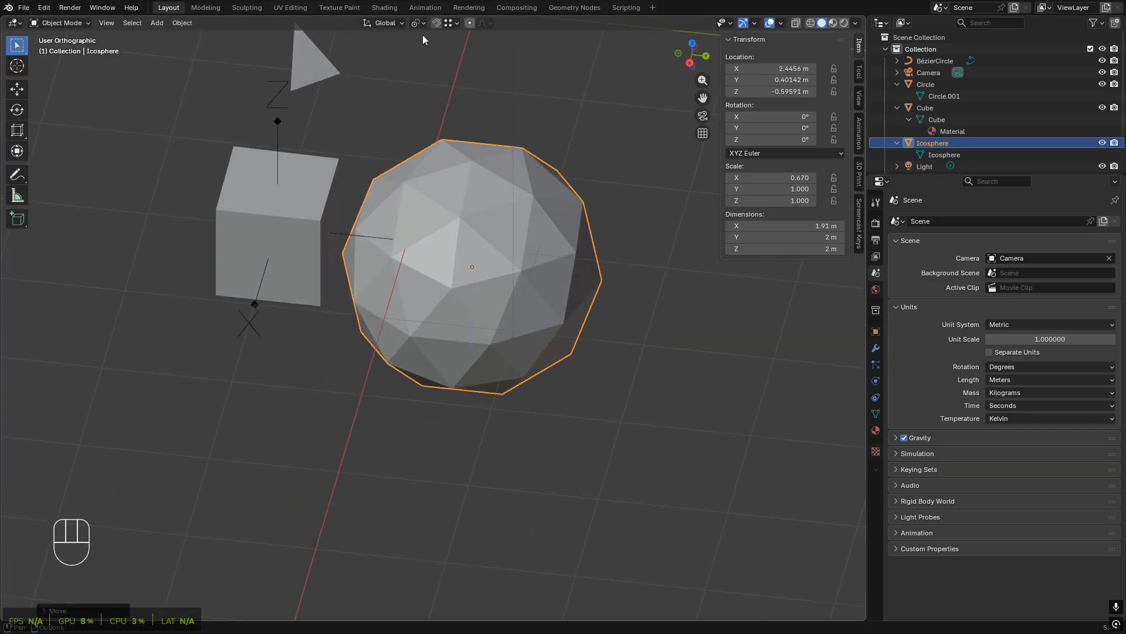
scroll(447, 234, down, 3)
shift+middle_drag(449, 267, 604, 355)
scroll(604, 355, up, 2)
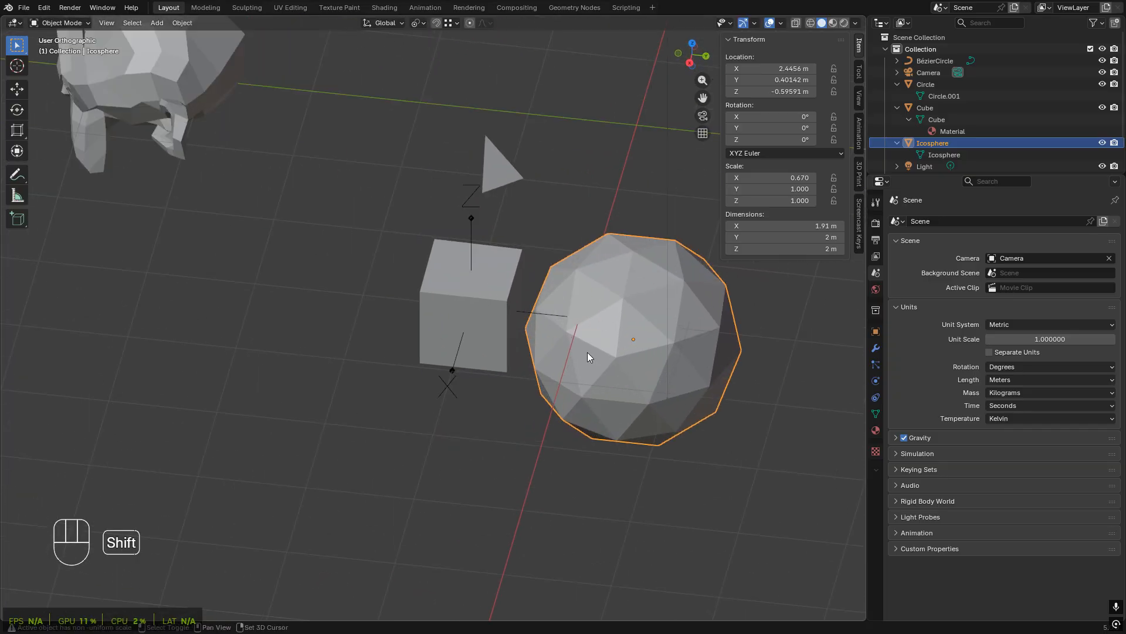
key(g)
click(506, 302)
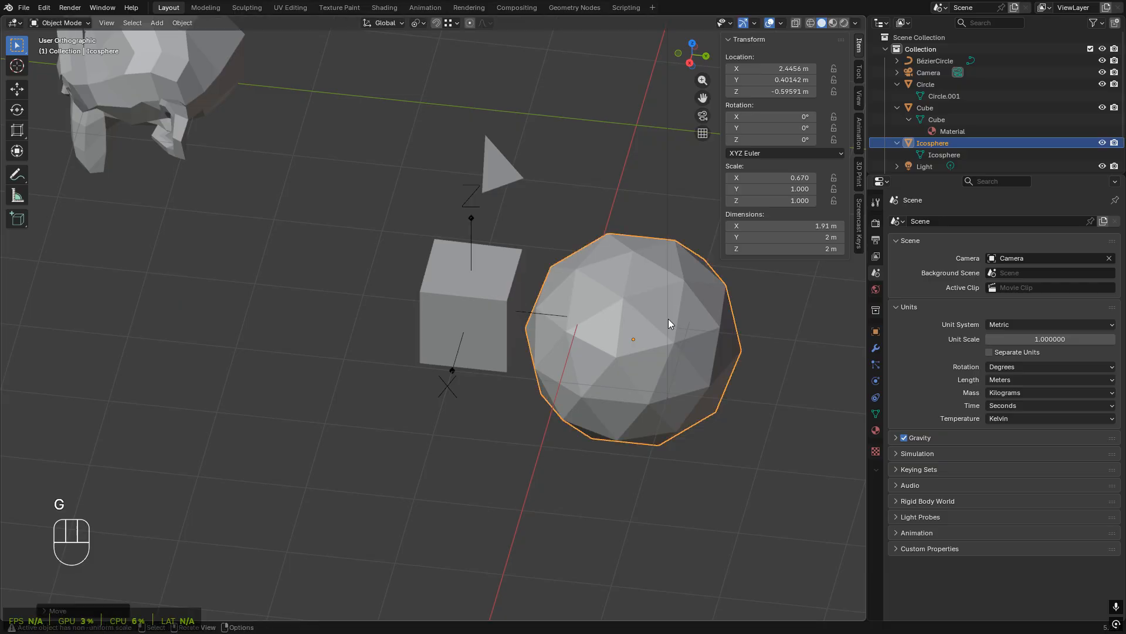
shift+middle_drag(668, 319, 569, 341)
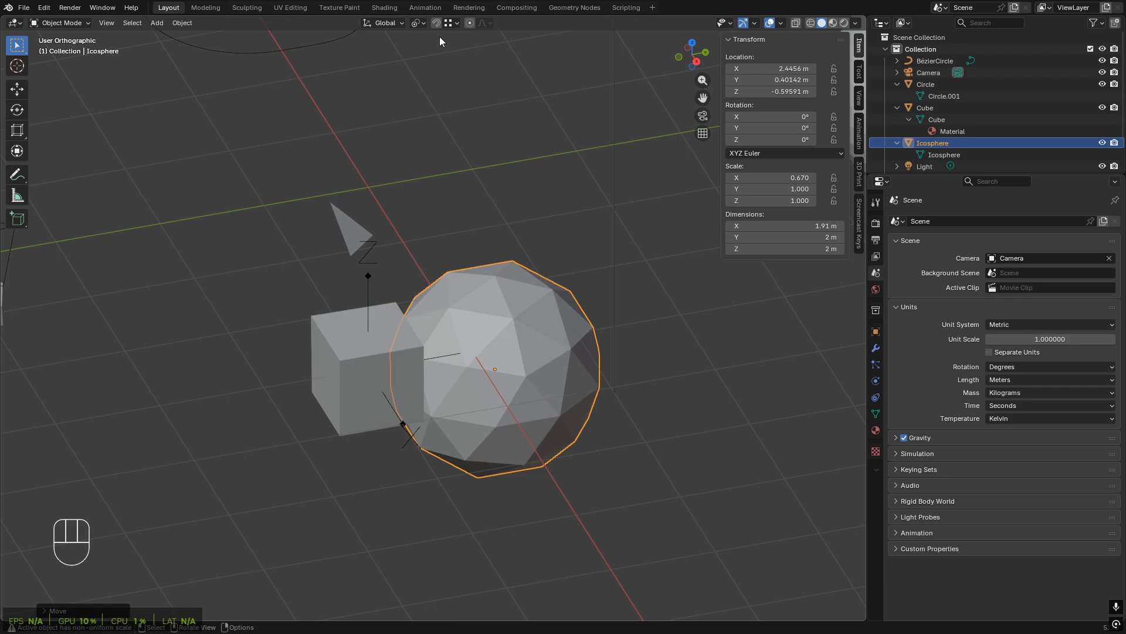
- Review the snap base and snap target options with Vertex as the target
click(456, 24)
middle_drag(524, 326, 432, 322)
middle_drag(435, 377, 442, 351)
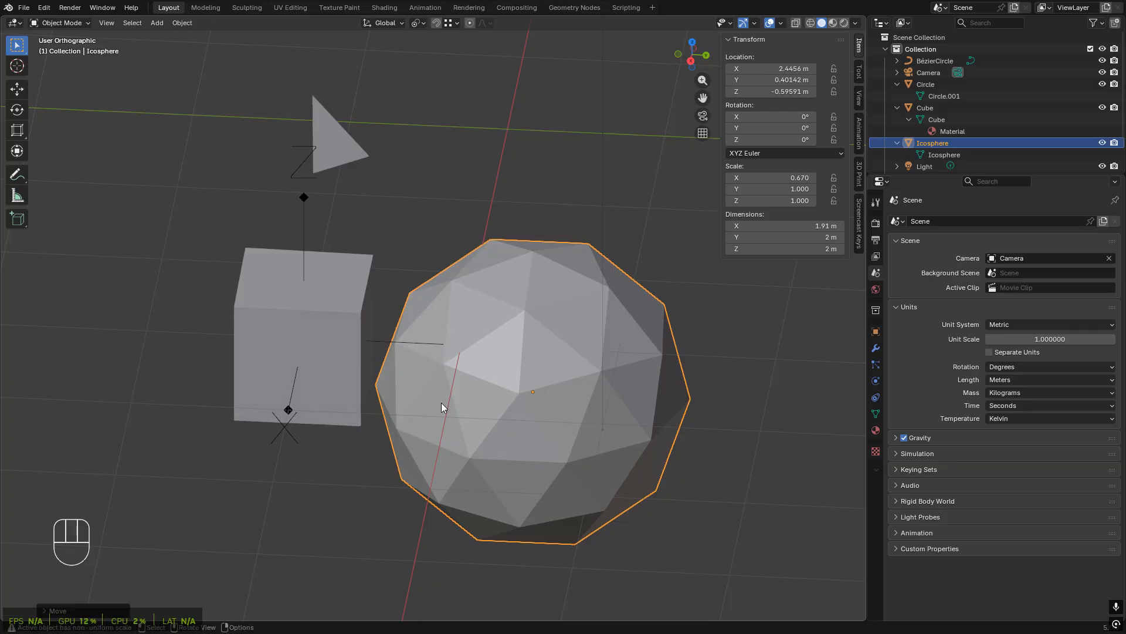
click(450, 23)
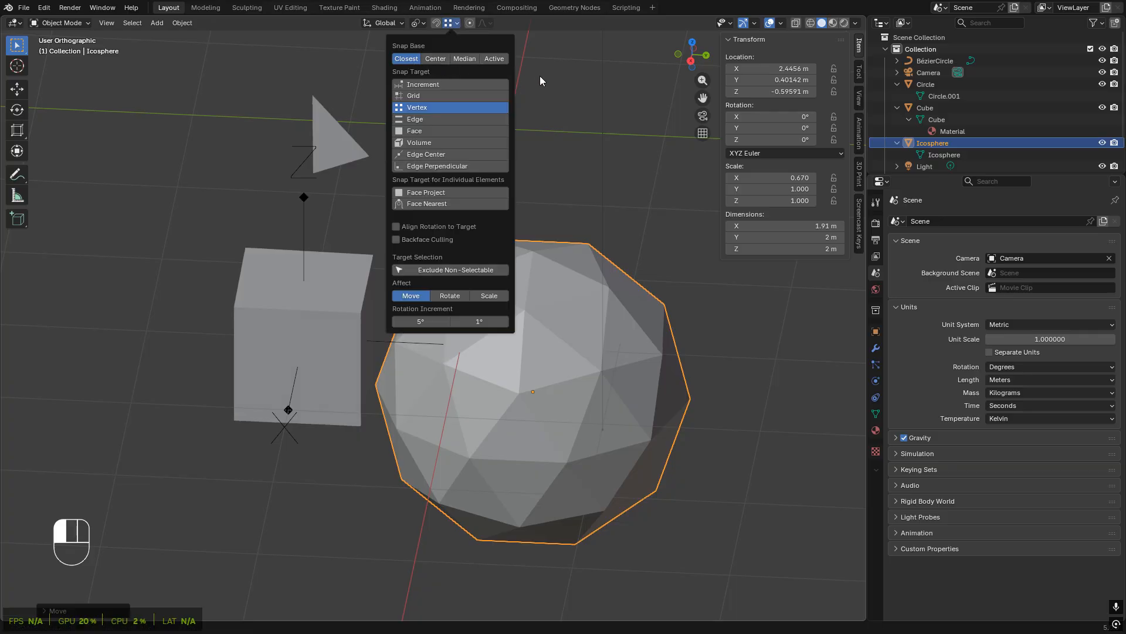
click(605, 143)
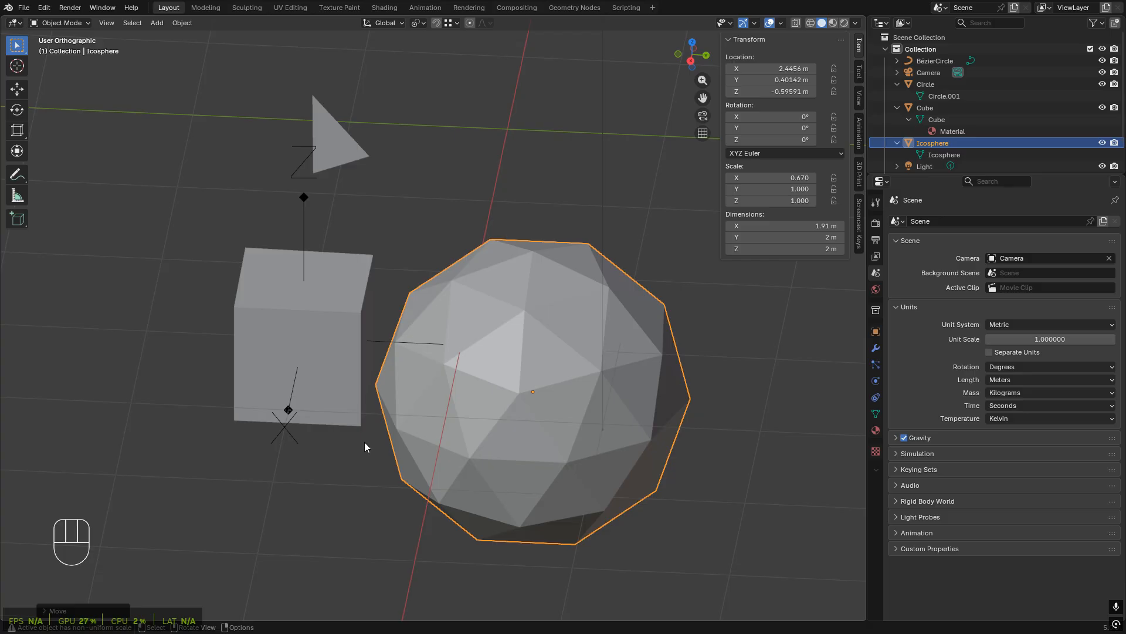
- Examine in right orthographic view how the icosphere's outermost vertex lines up with the cube's side
key(KP_1)
key(KP_3)
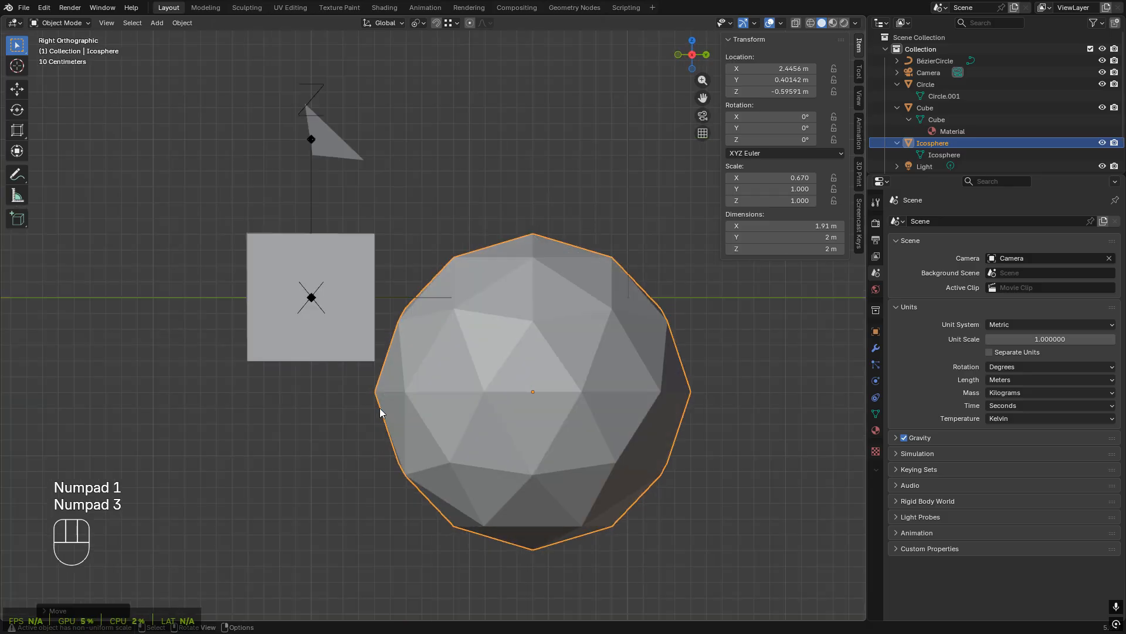
scroll(385, 235, up, 1)
scroll(376, 203, up, 1)
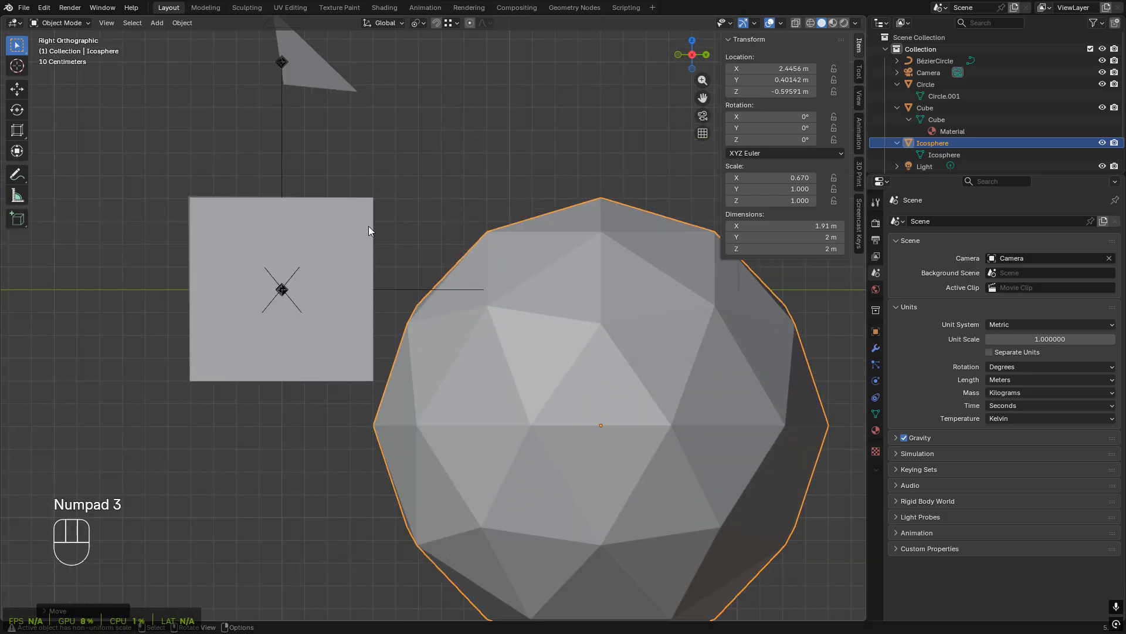
scroll(417, 360, up, 5)
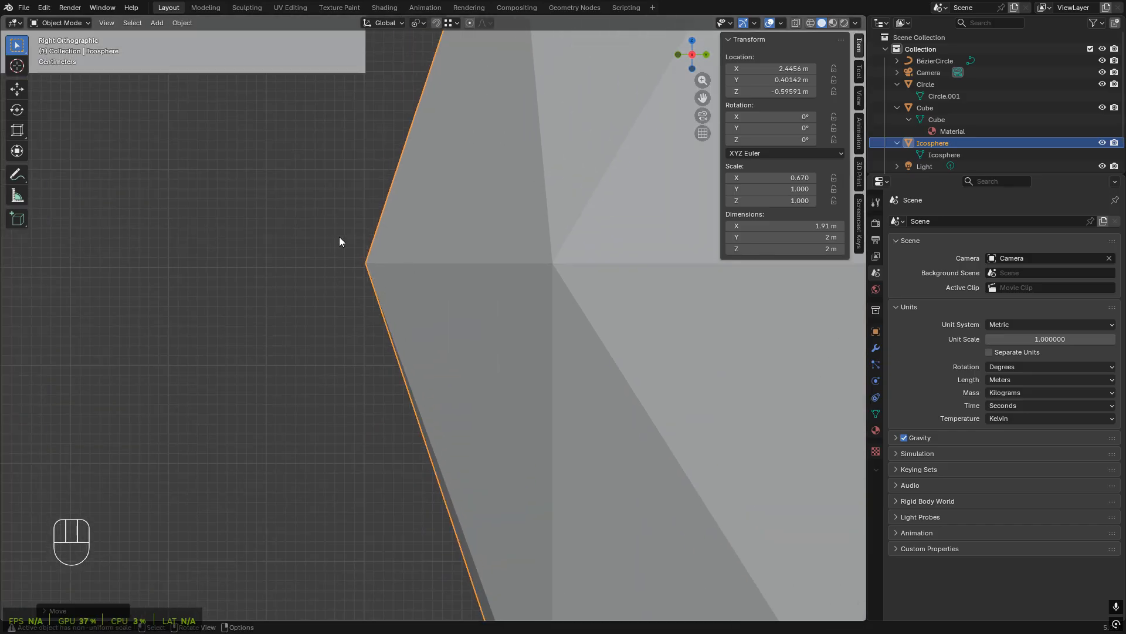
scroll(404, 240, down, 5)
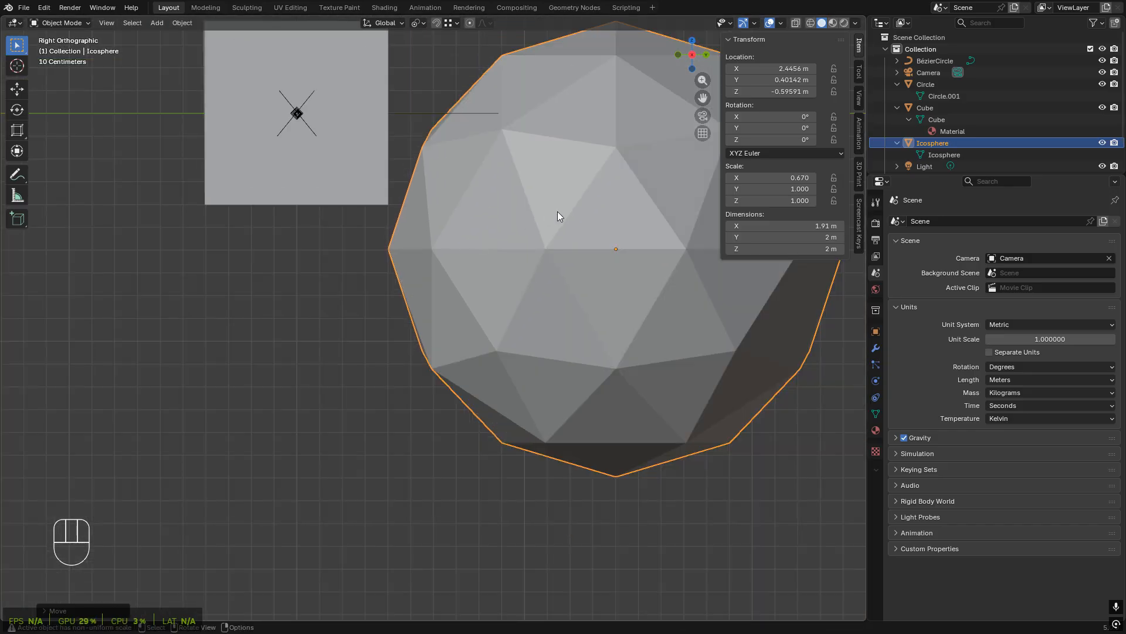
- Undo the icosphere's vertex-snapped moves and show the scene in front orthographic view
key(ctrl+z)
key(ctrl+z)
scroll(568, 212, down, 6)
middle_drag(508, 273, 511, 311)
key(ctrl+z)
key(KP_1)
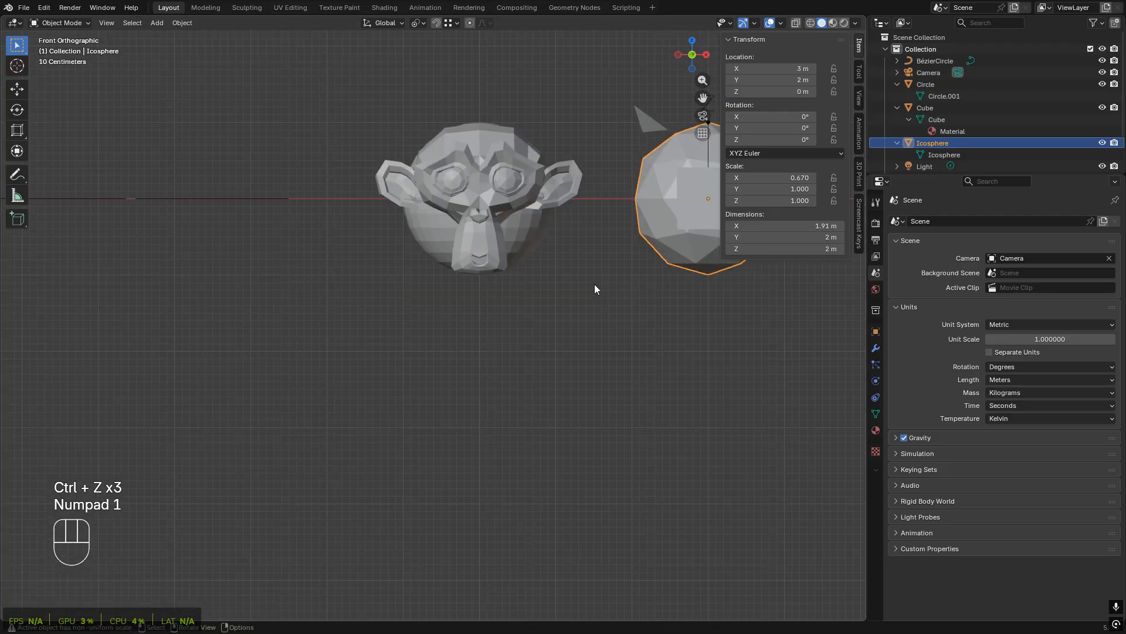
- Redo and undo the icosphere's vertex-snapped move in right orthographic view
key(KP_3)
shift+middle_drag(643, 212, 430, 309)
scroll(431, 309, up, 3)
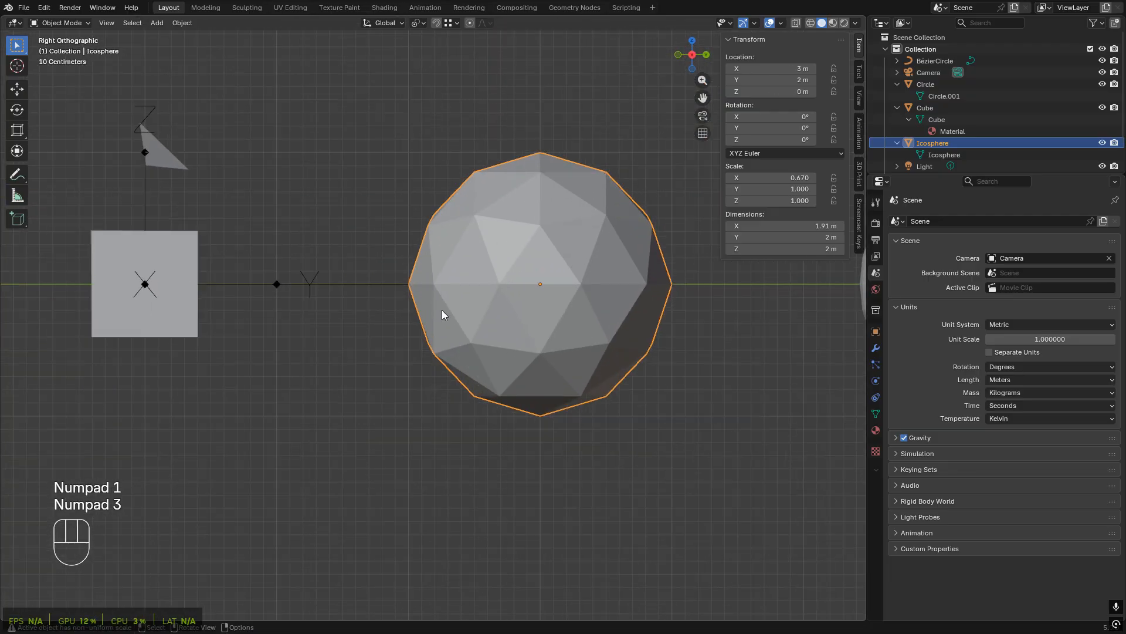
key(ctrl+shift+z)
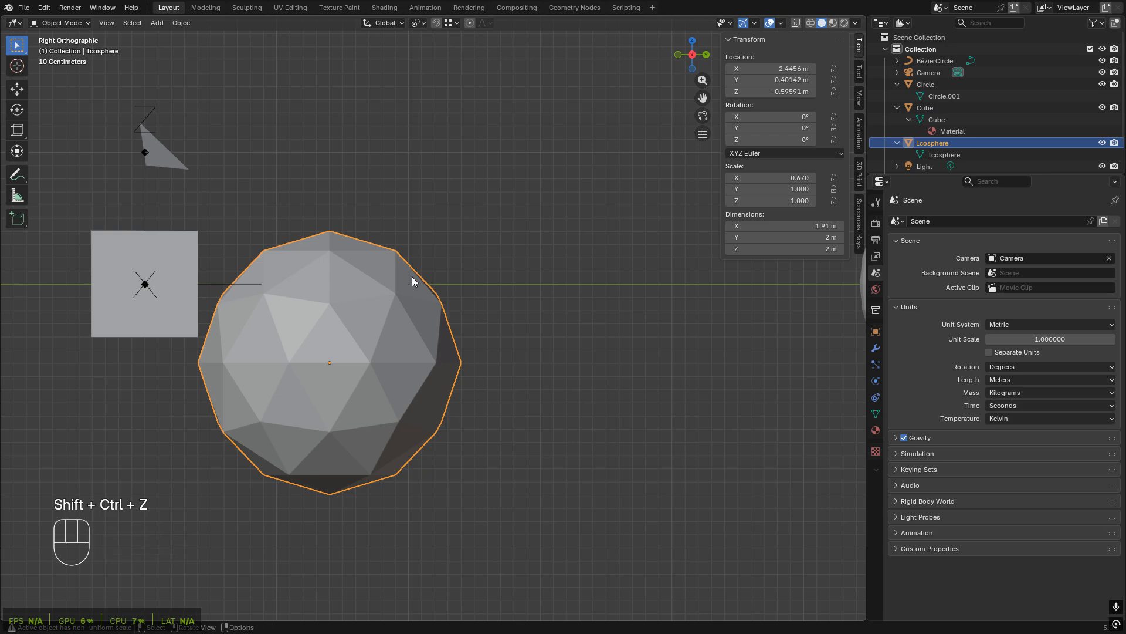
shift+middle_drag(273, 361, 339, 350)
key(ctrl+z)
key(ctrl+z)
key(ctrl+shift+z)
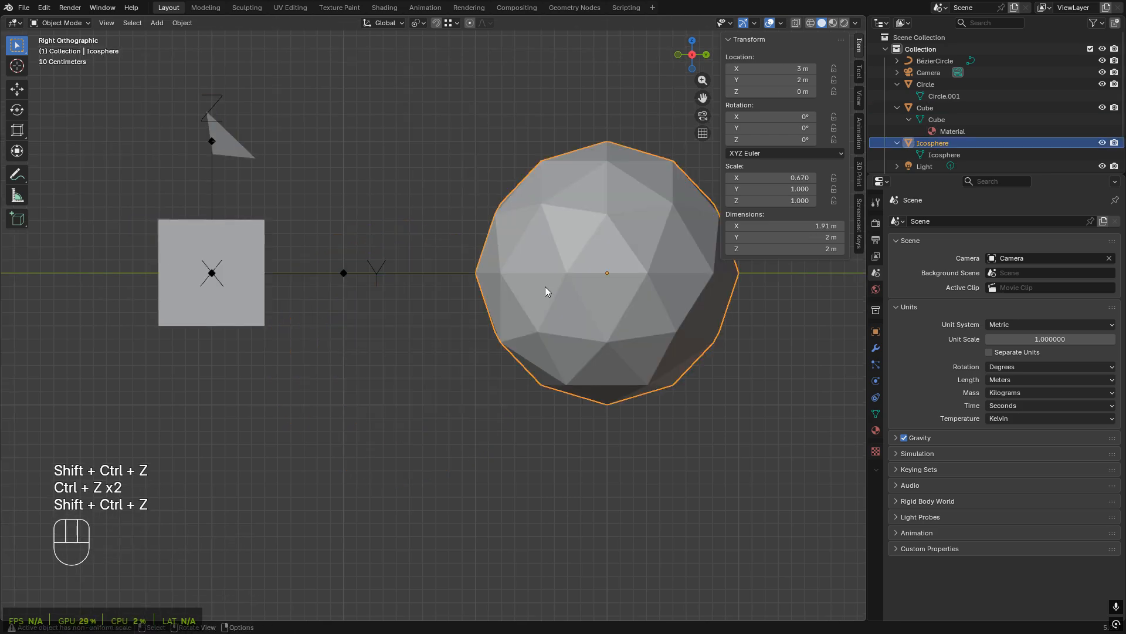
- Move the icosphere with vertex snapping so its closest point lines up with the cube's upper corner
shift+middle_drag(287, 252, 327, 271)
key(g)
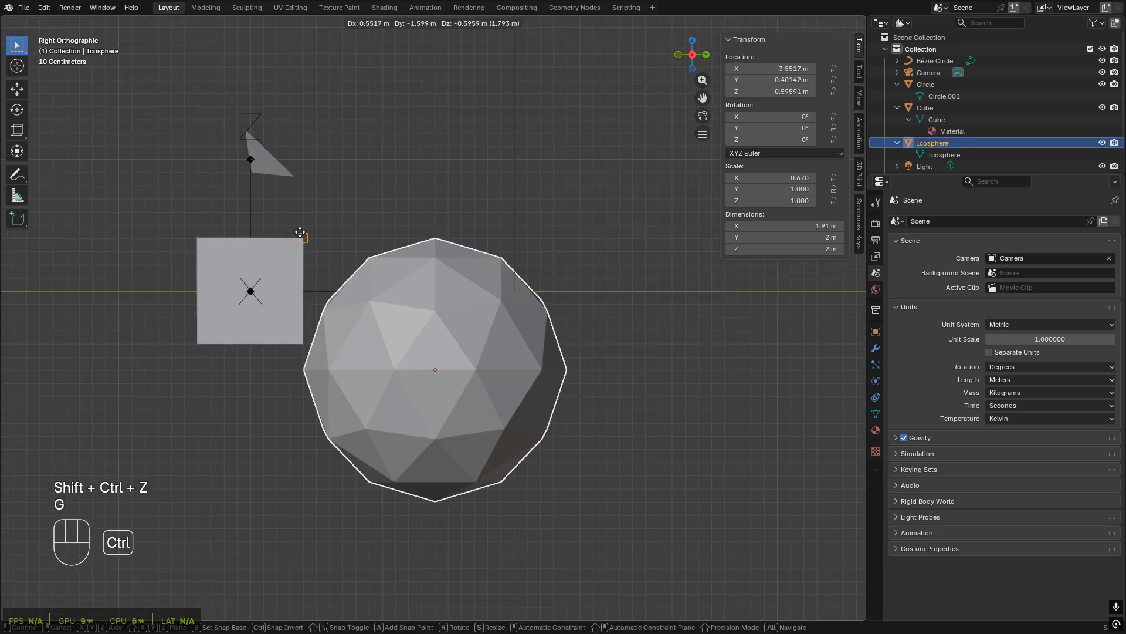
click(300, 231)
shift+middle_drag(443, 308, 470, 259)
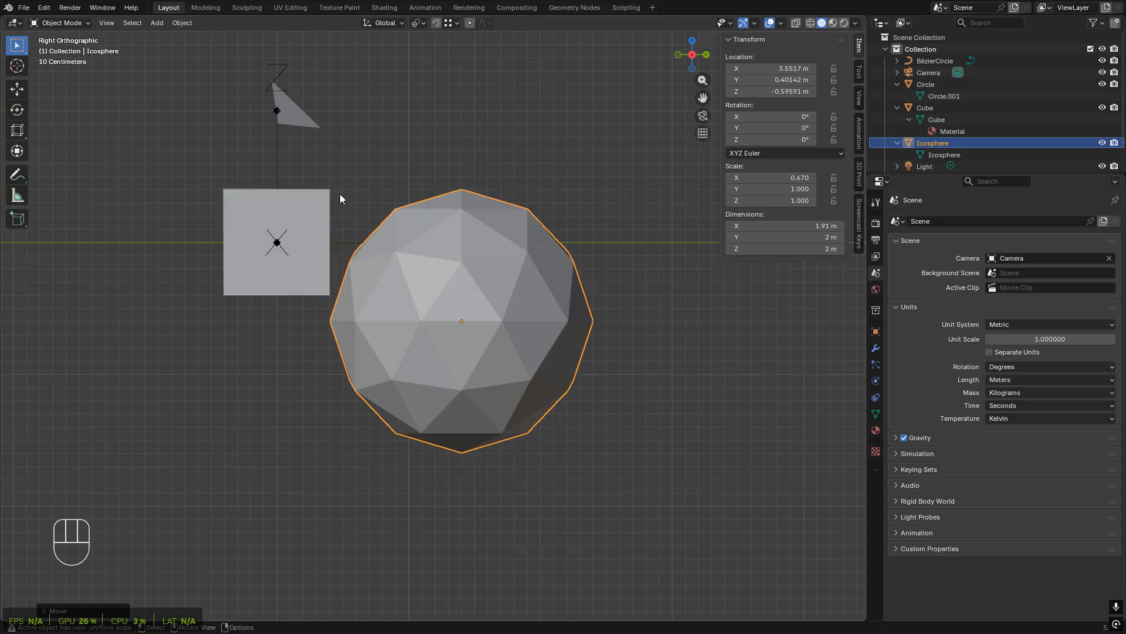
- Set the snap base to Center, keeping Vertex as the snap target
click(449, 24)
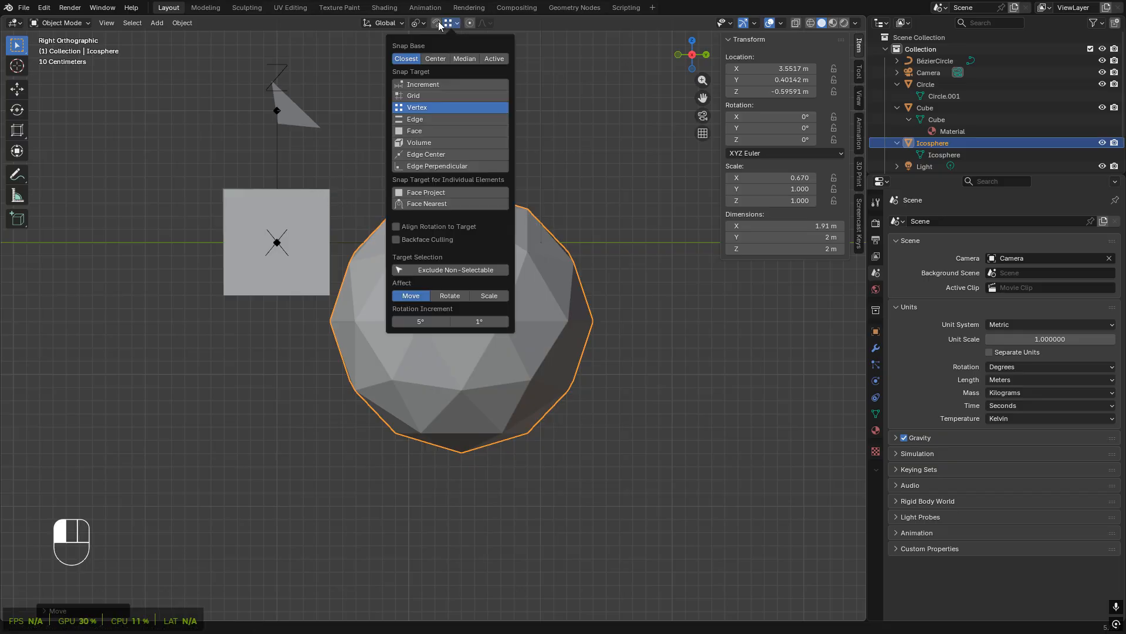
click(452, 24)
click(436, 59)
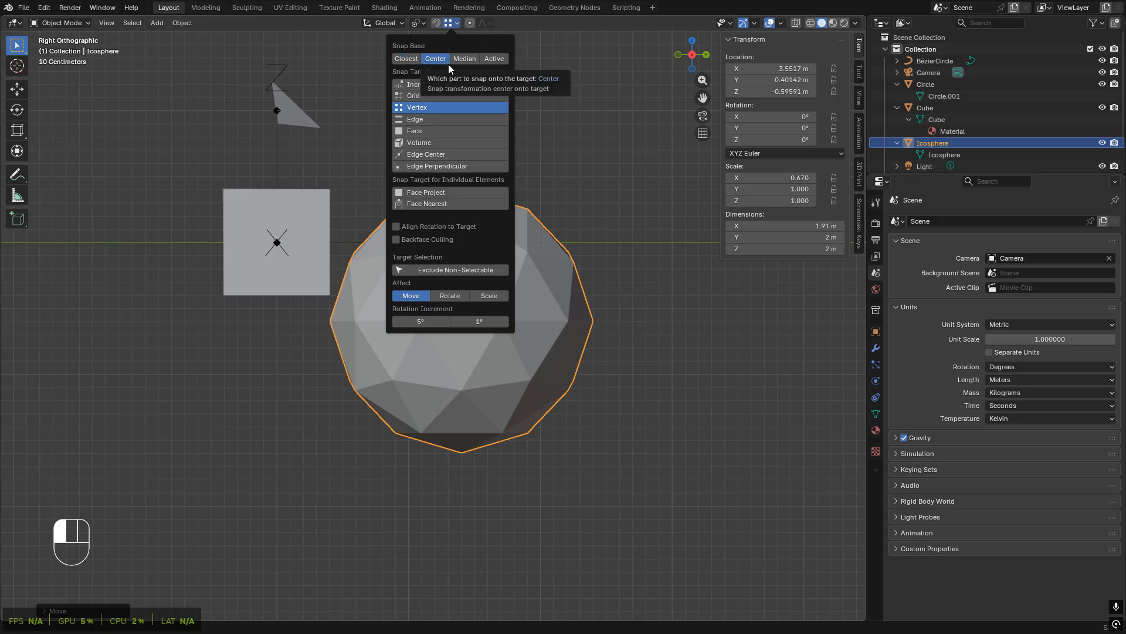
click(621, 127)
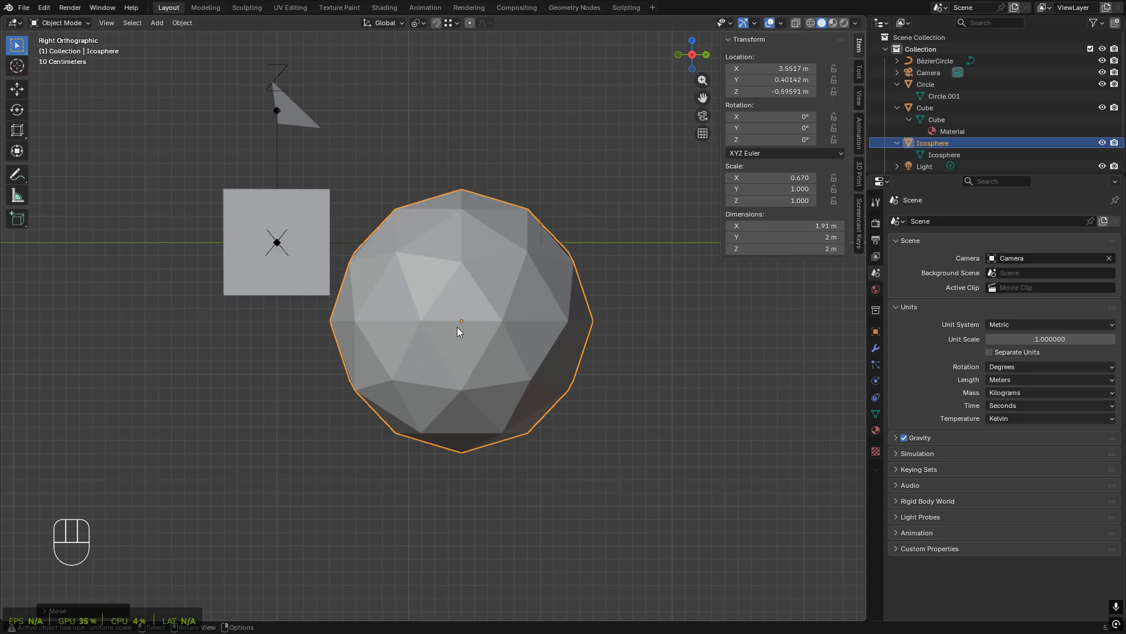
- Move the icosphere so that its center snaps onto an upper corner vertex of the cube
key(g)
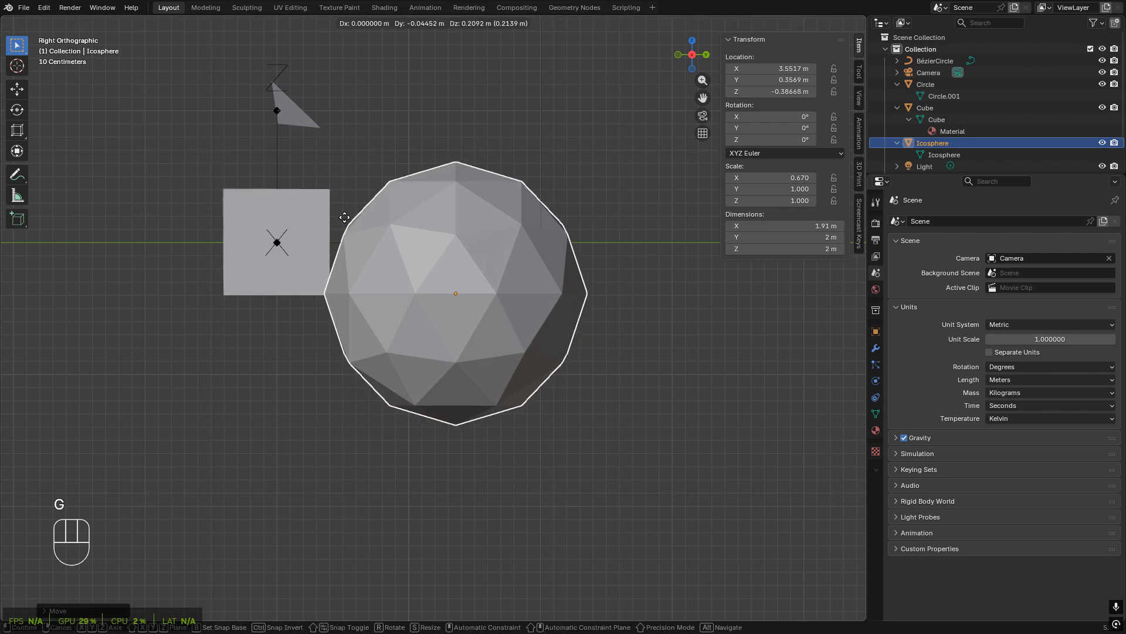
click(329, 188)
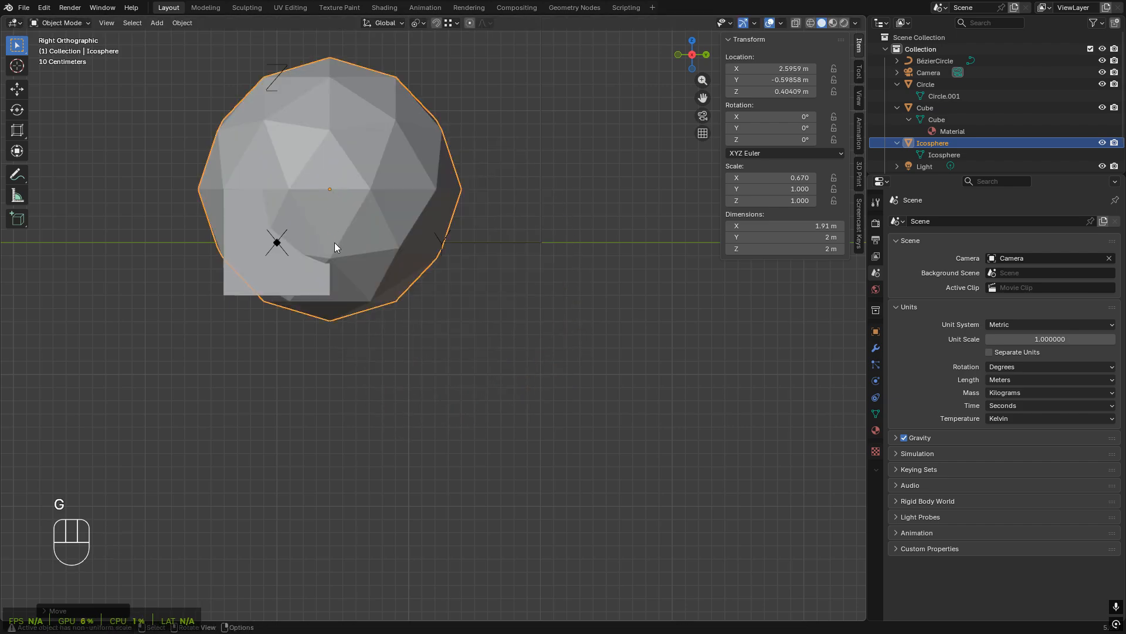
middle_drag(335, 242, 389, 259)
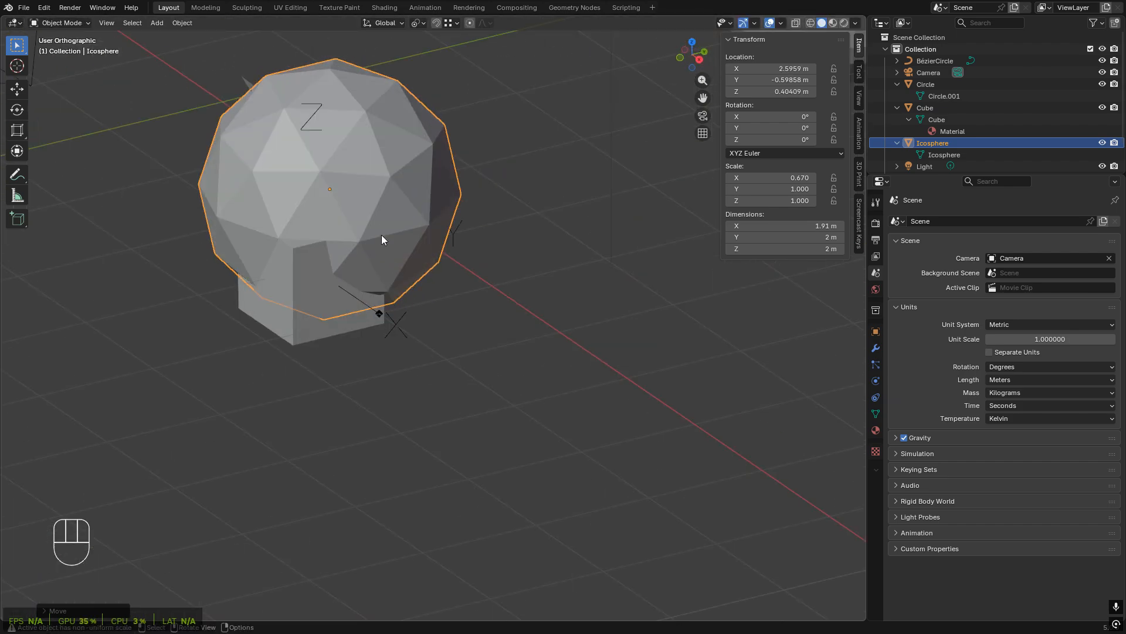
key(g)
middle_drag(392, 256, 451, 258)
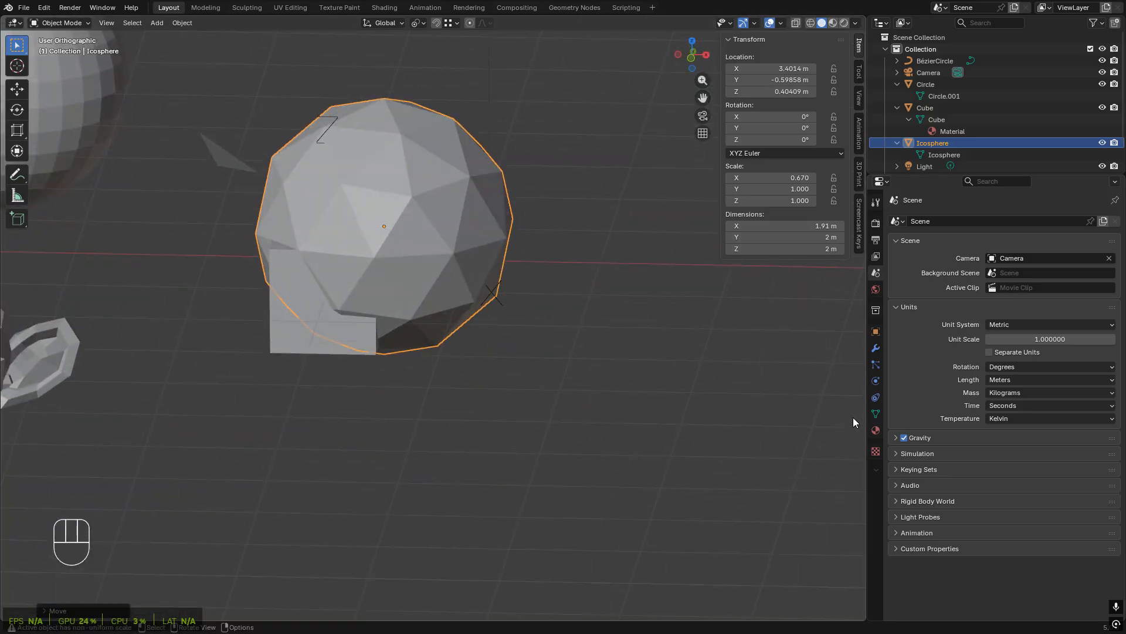
- Set the icosphere's viewport display to Wire and inspect its origin at the cube's corner
click(877, 332)
scroll(939, 492, down, 8)
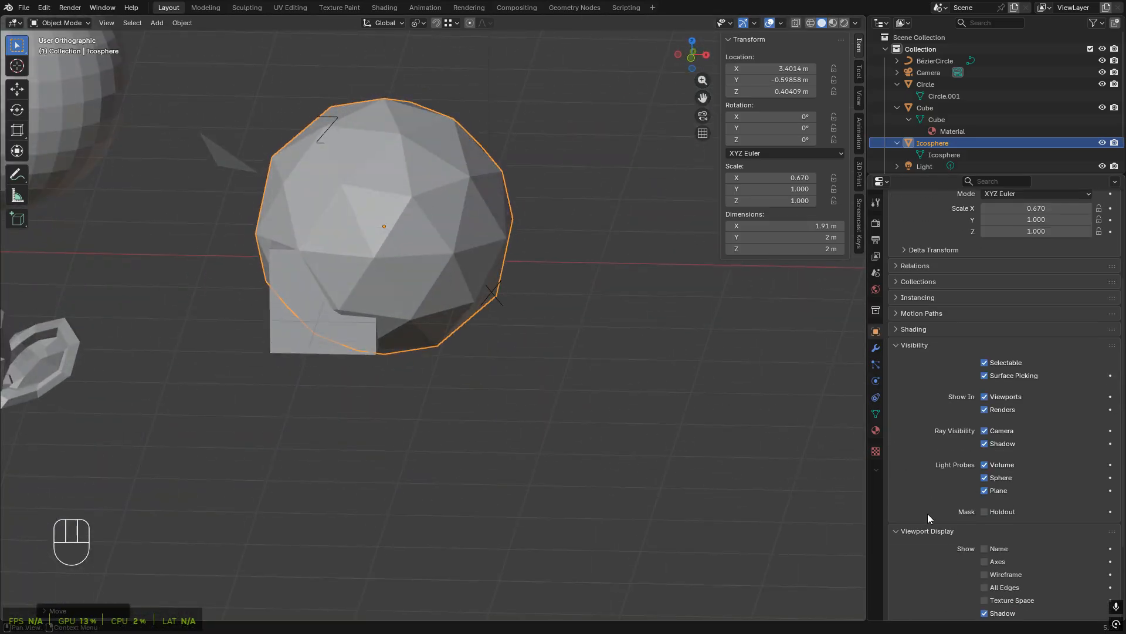
scroll(928, 513, down, 2)
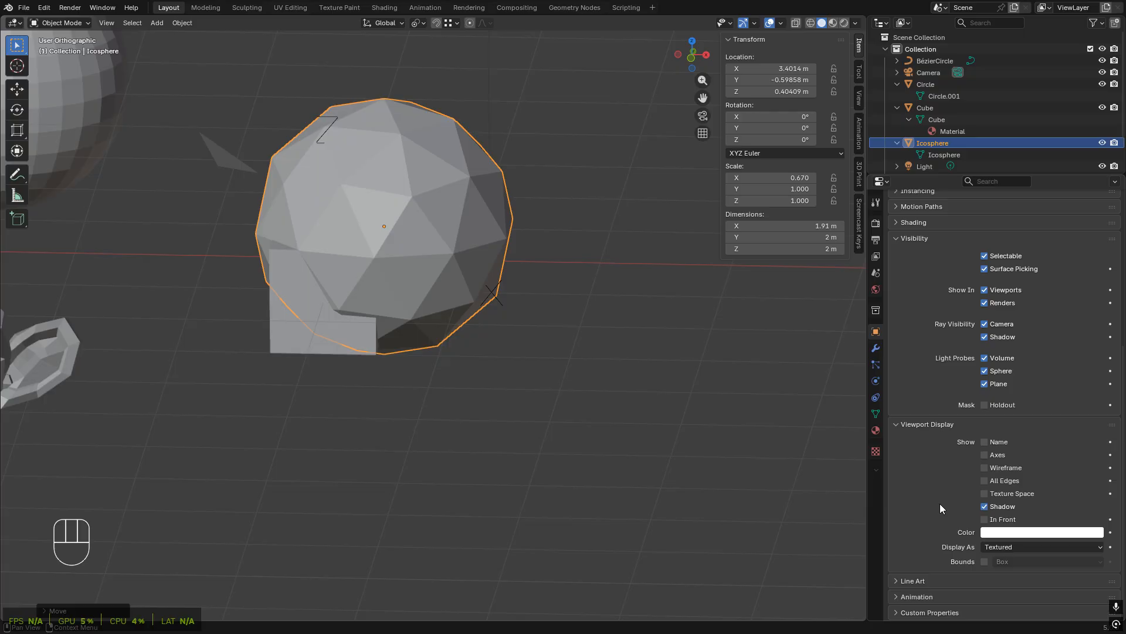
click(1019, 547)
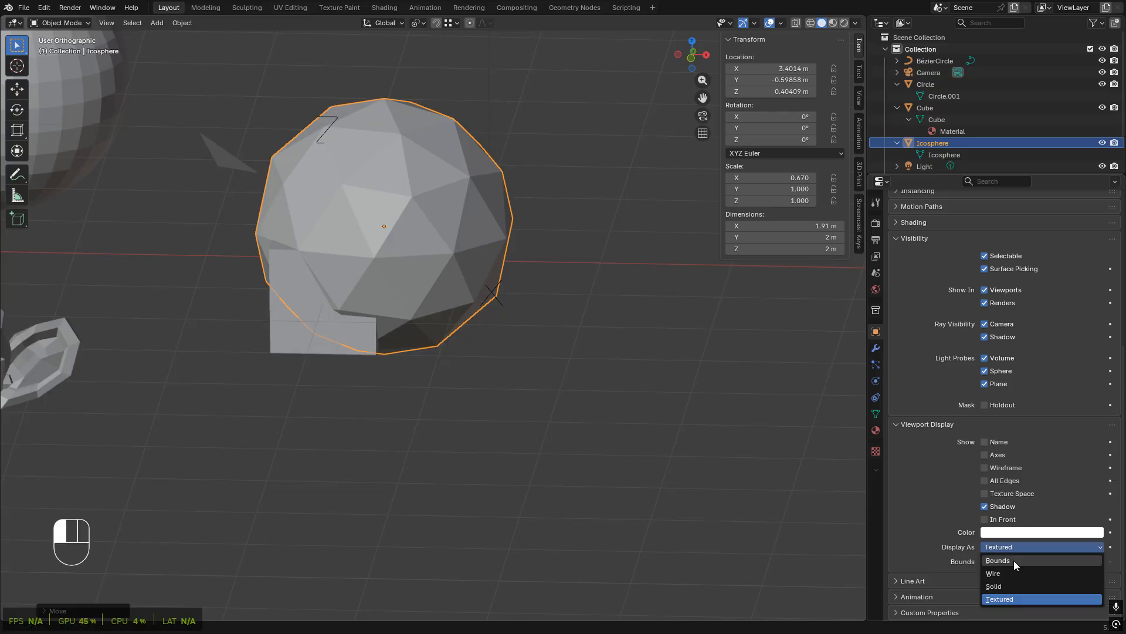
click(1010, 566)
click(448, 264)
mouse_move(449, 264)
middle_down()
mouse_move(523, 265)
mouse_move(444, 276)
middle_up()
scroll(445, 275, up, 5)
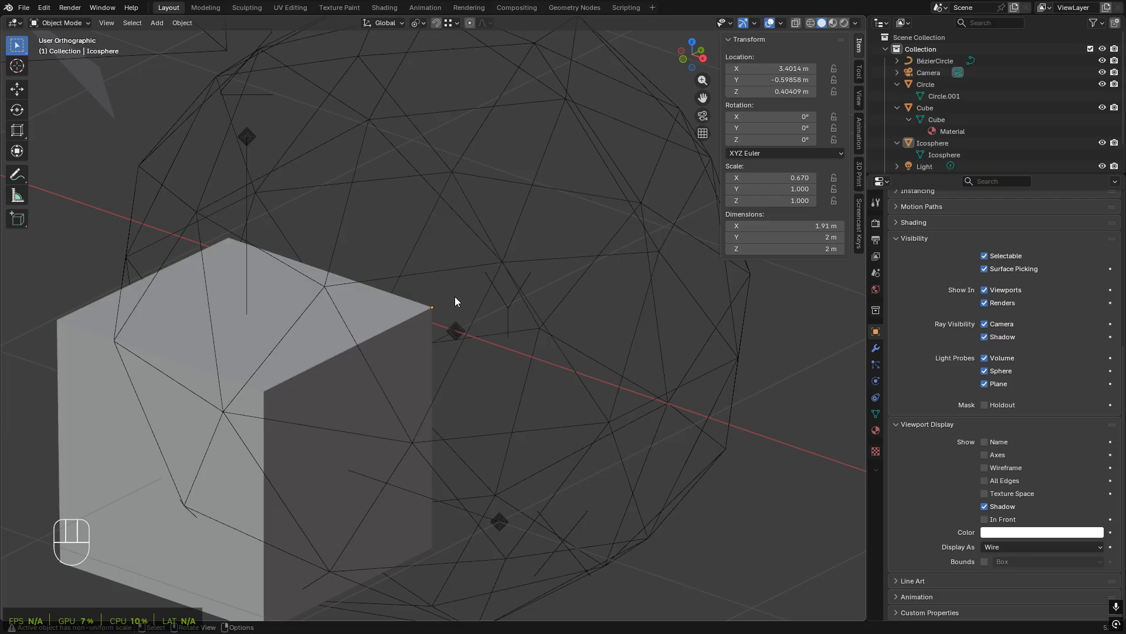
- Set the snap base to Median and move the wireframe icosphere freely away from the cube
click(449, 23)
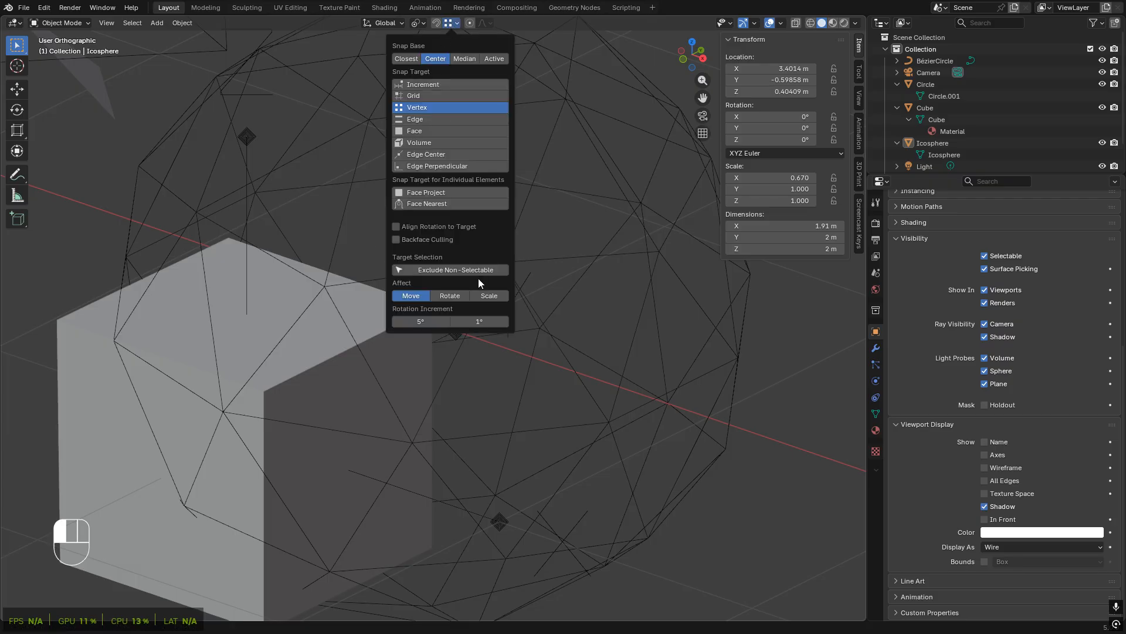
click(464, 61)
scroll(671, 410, down, 4)
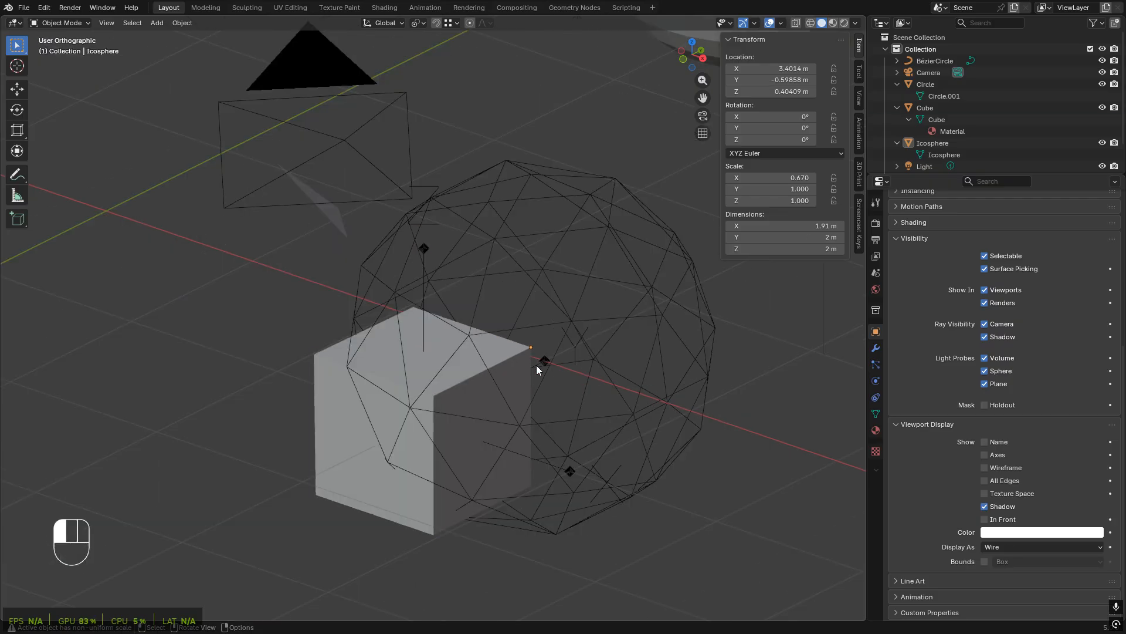
click(525, 369)
click(520, 381)
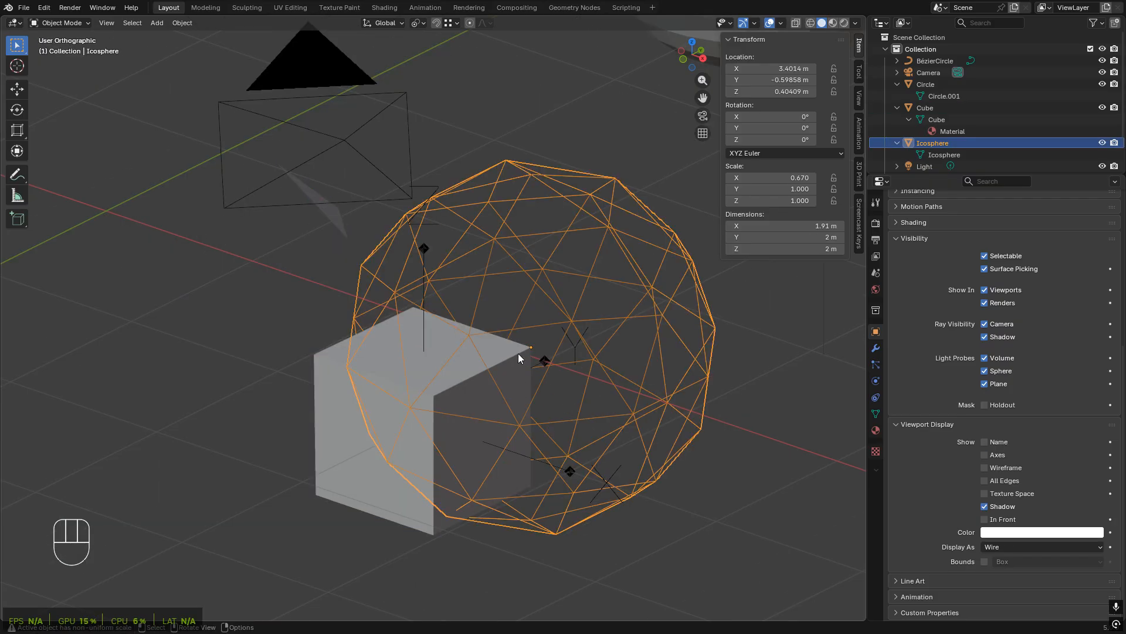
key(g)
click(675, 315)
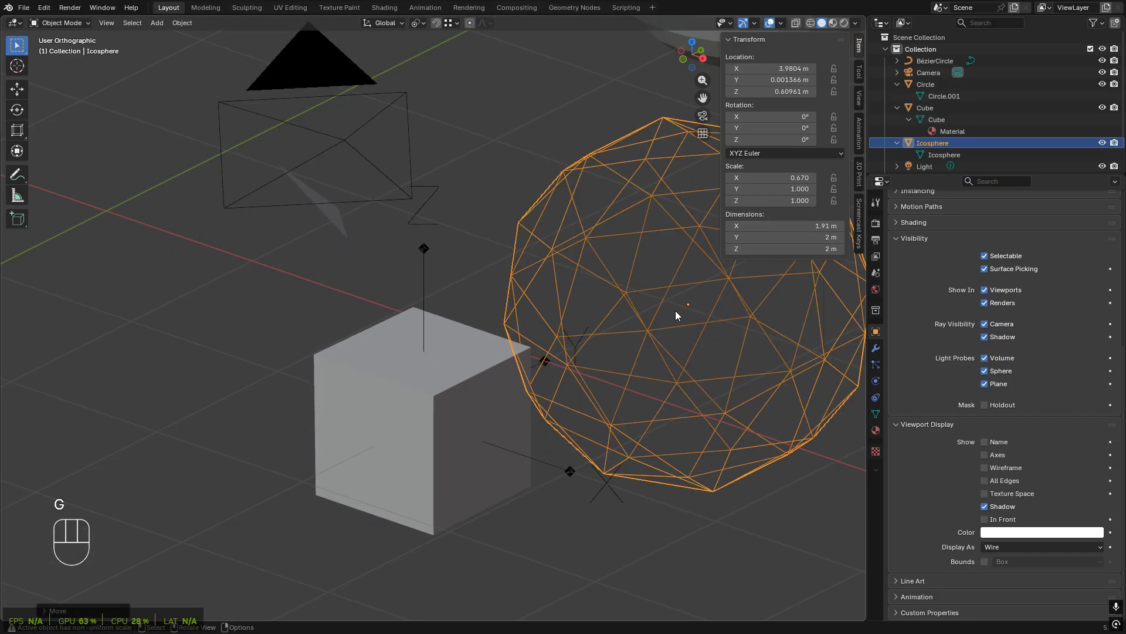
- Add the smooth sphere to the selection and snap both spheres by their median to the cube's upper corner
scroll(676, 315, down, 5)
middle_drag(622, 330, 488, 259)
shift+click(488, 259)
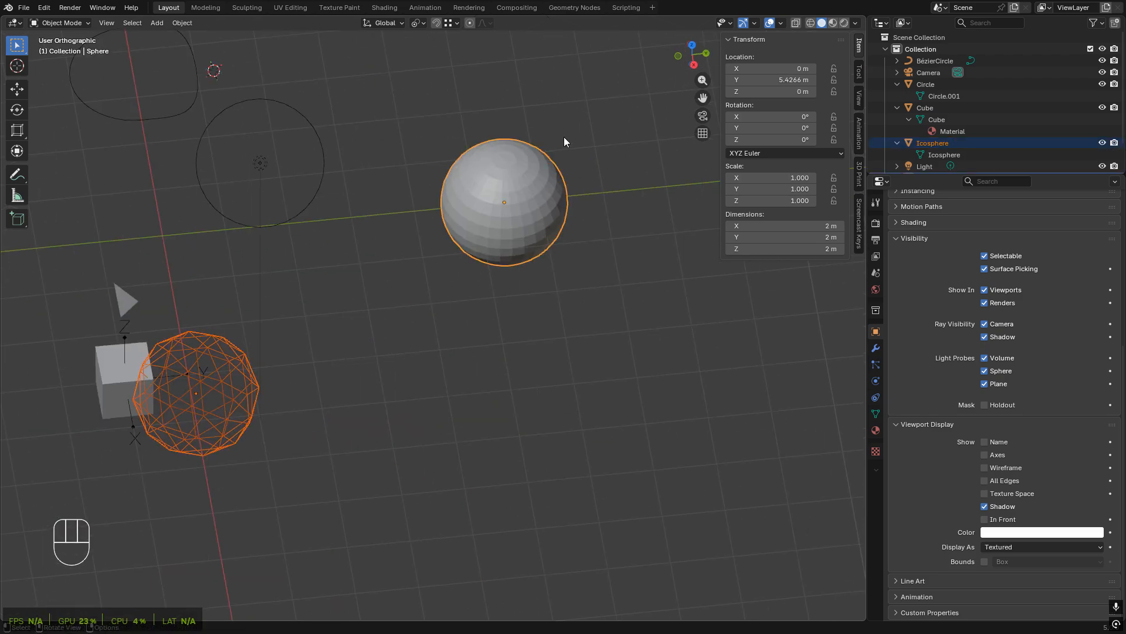
key(KP_Decimal)
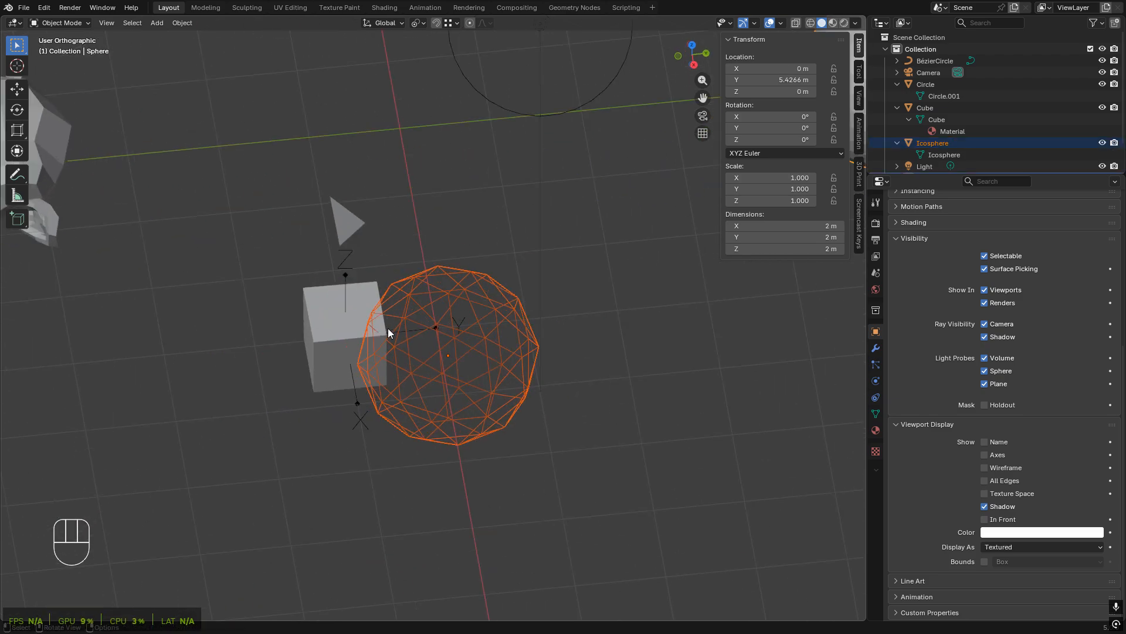
key(g)
key(ctrl)
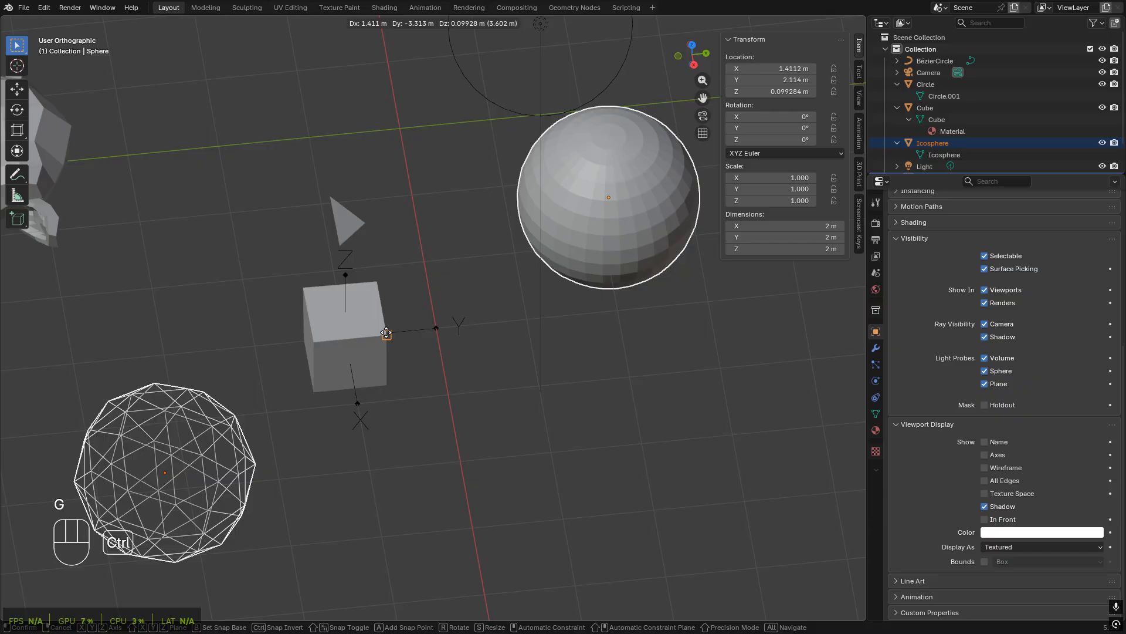
click(386, 333)
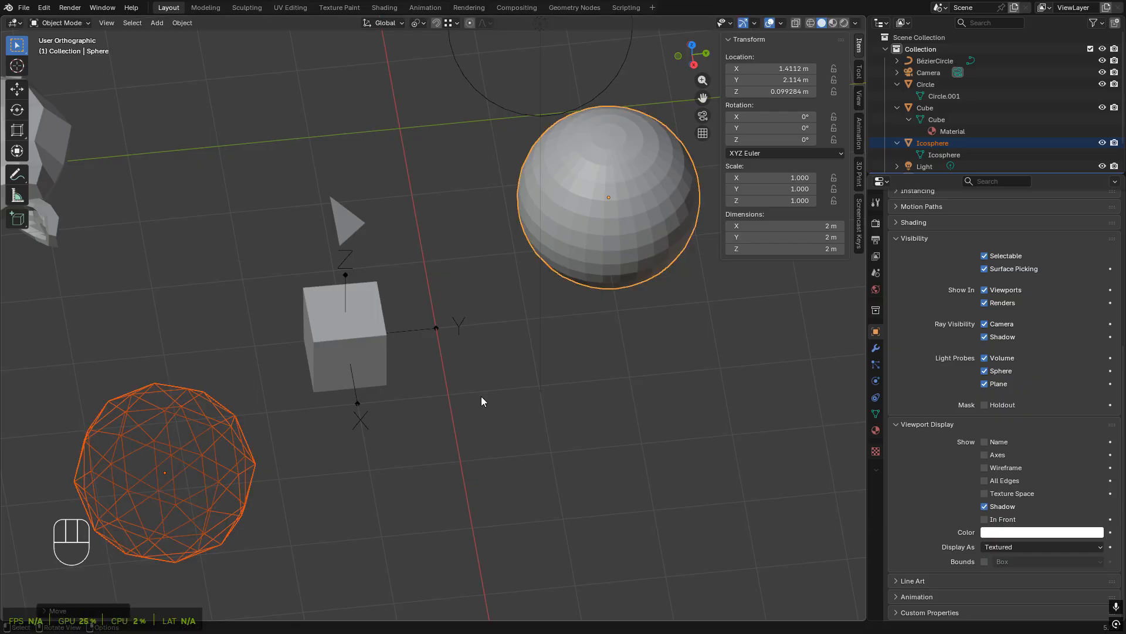
- Set the snap base to Active and vertex-snap the two selected spheres to the cube's corner
click(457, 22)
key(g)
click(382, 344)
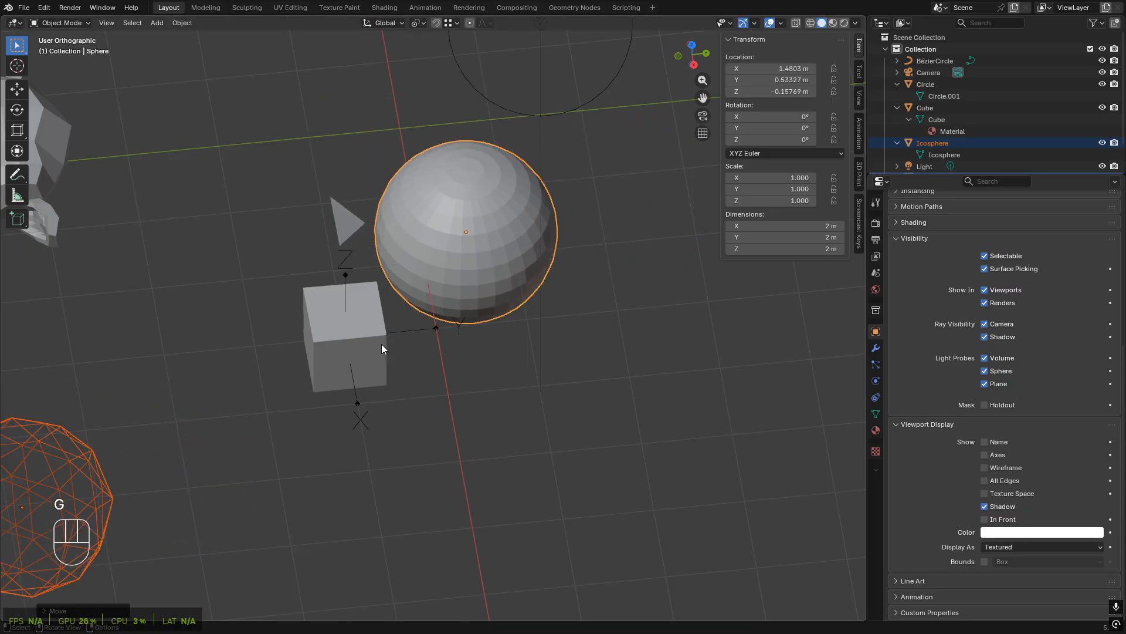
key(g)
ctrl+click(417, 378)
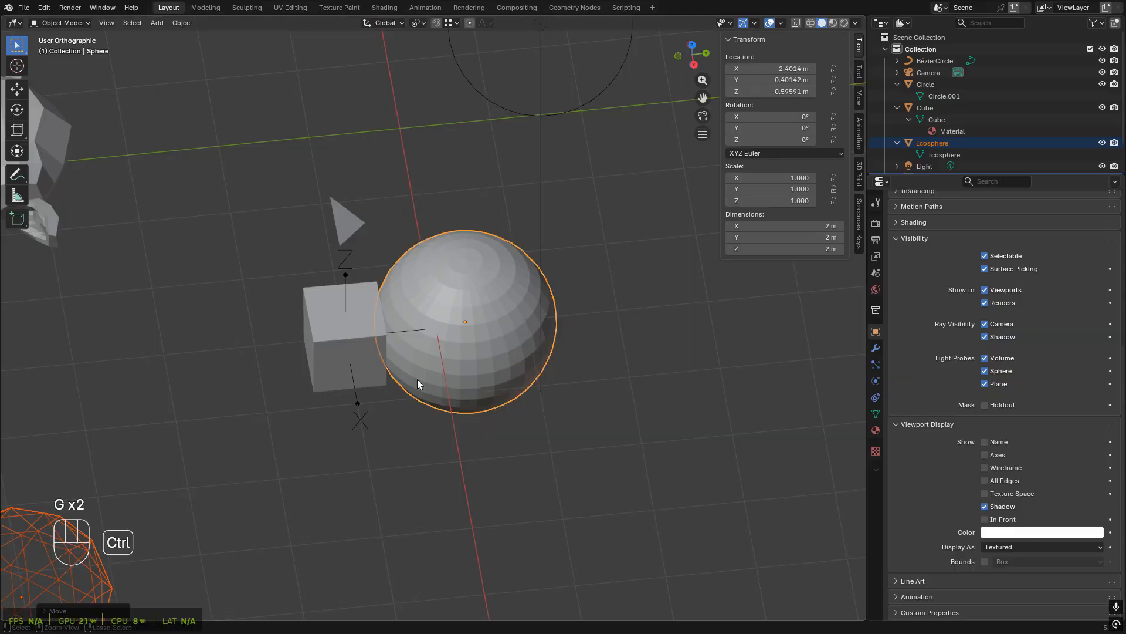
- Examine from several angles how the active sphere and the icosphere sit relative to the cube
middle_drag(461, 424, 392, 156)
scroll(439, 289, down, 3)
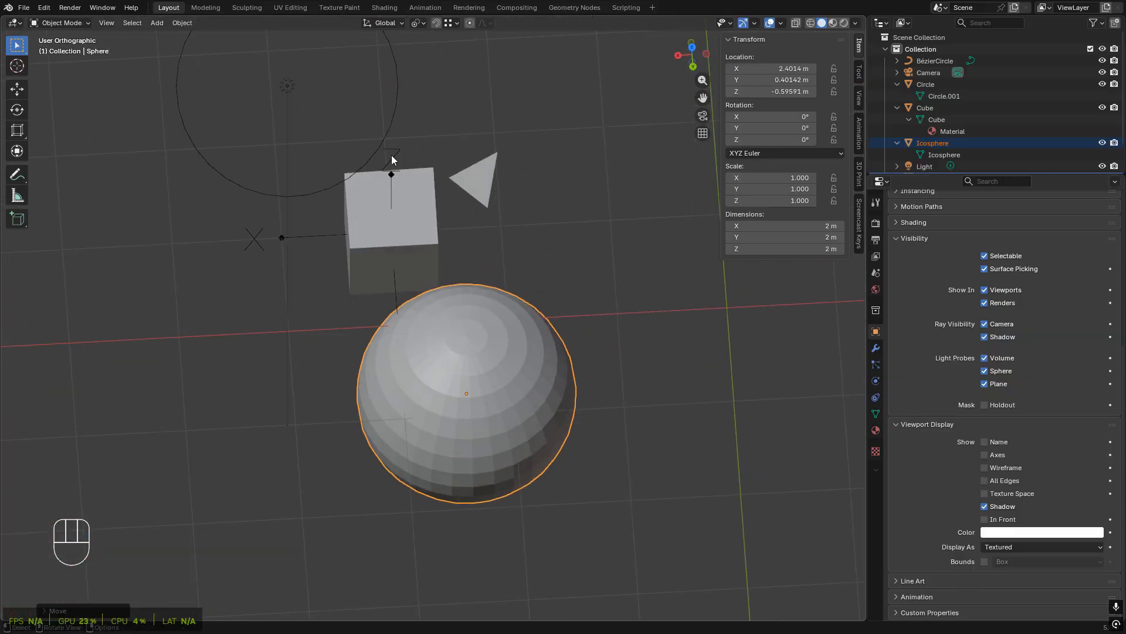
middle_drag(335, 221, 440, 421)
scroll(482, 240, down, 5)
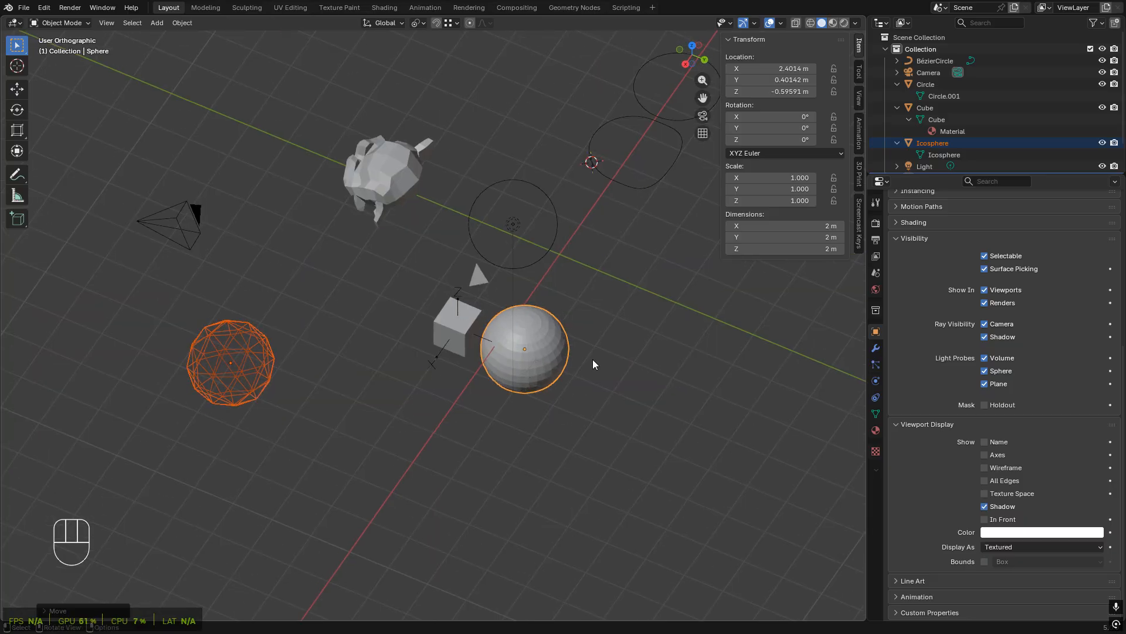
scroll(544, 331, up, 2)
scroll(537, 317, up, 4)
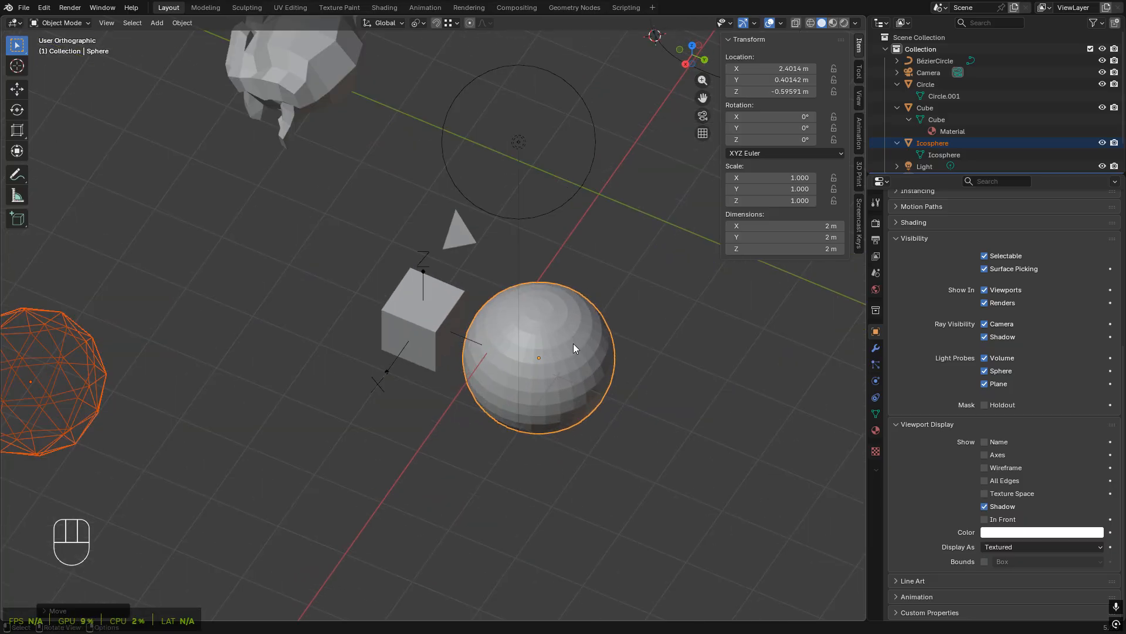
scroll(369, 276, down, 5)
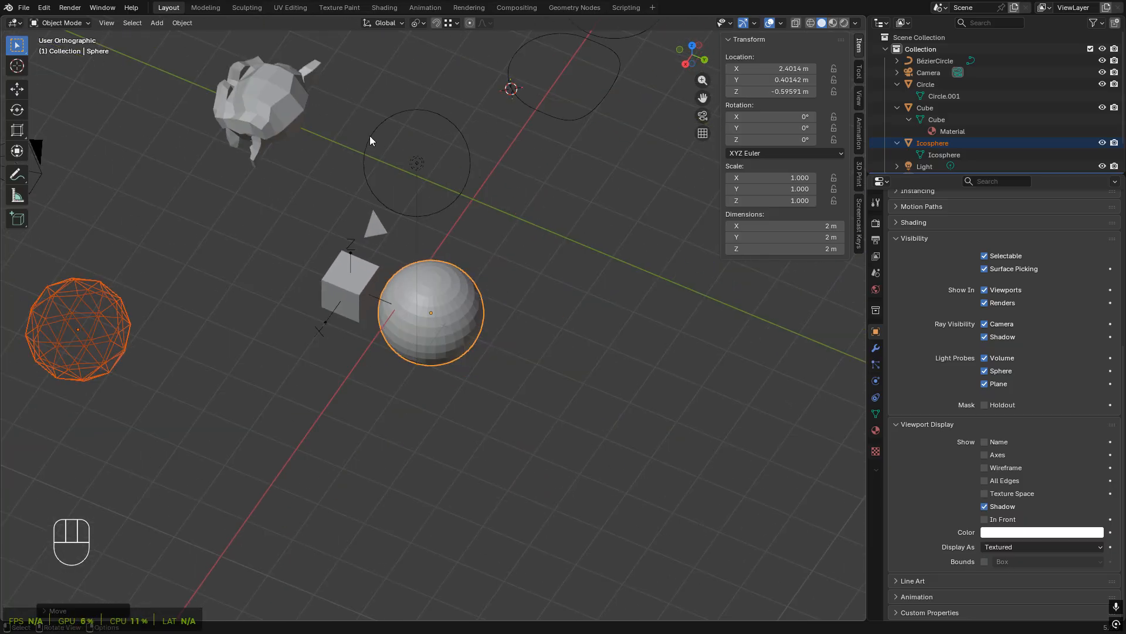
- Review the transform pivot point and snap base options, and view the two selected spheres with the rest of the scene
click(449, 23)
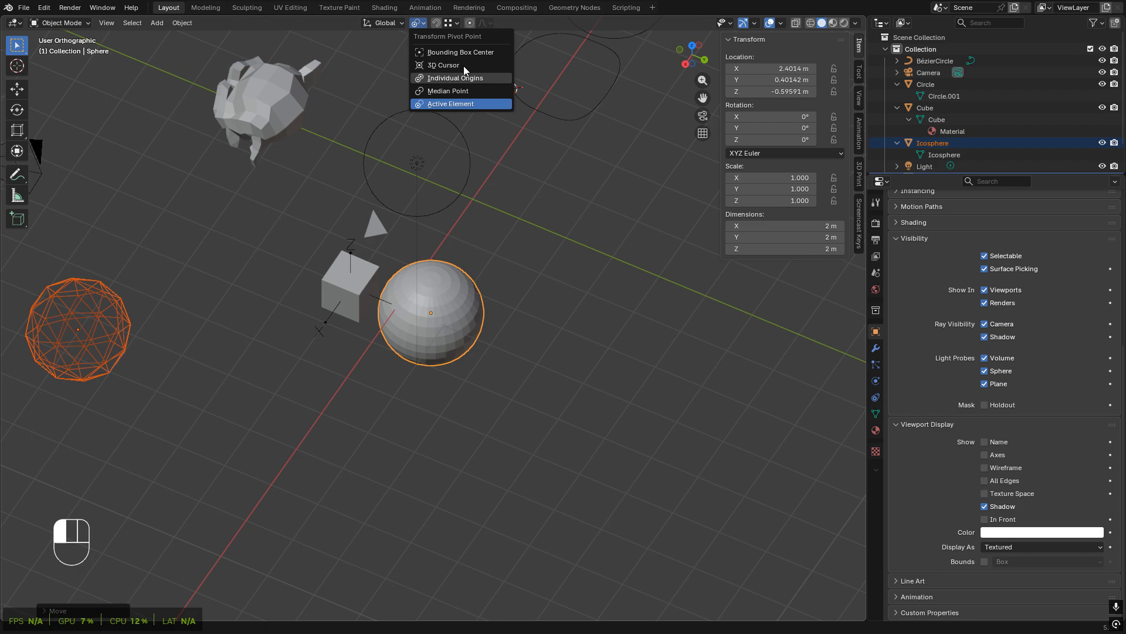
click(450, 23)
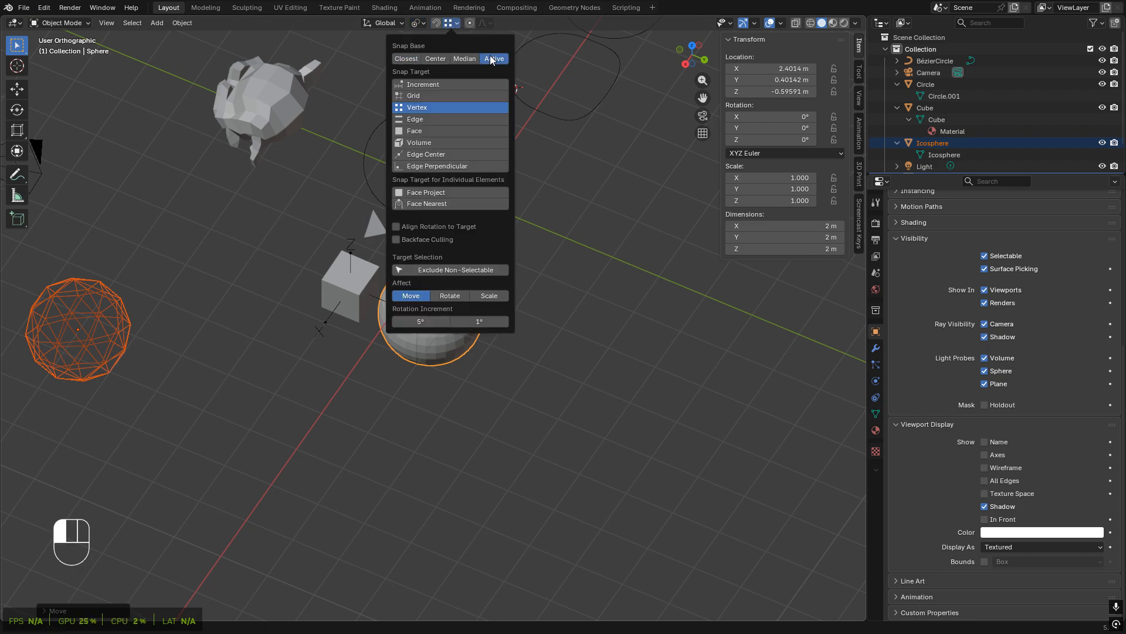
click(421, 420)
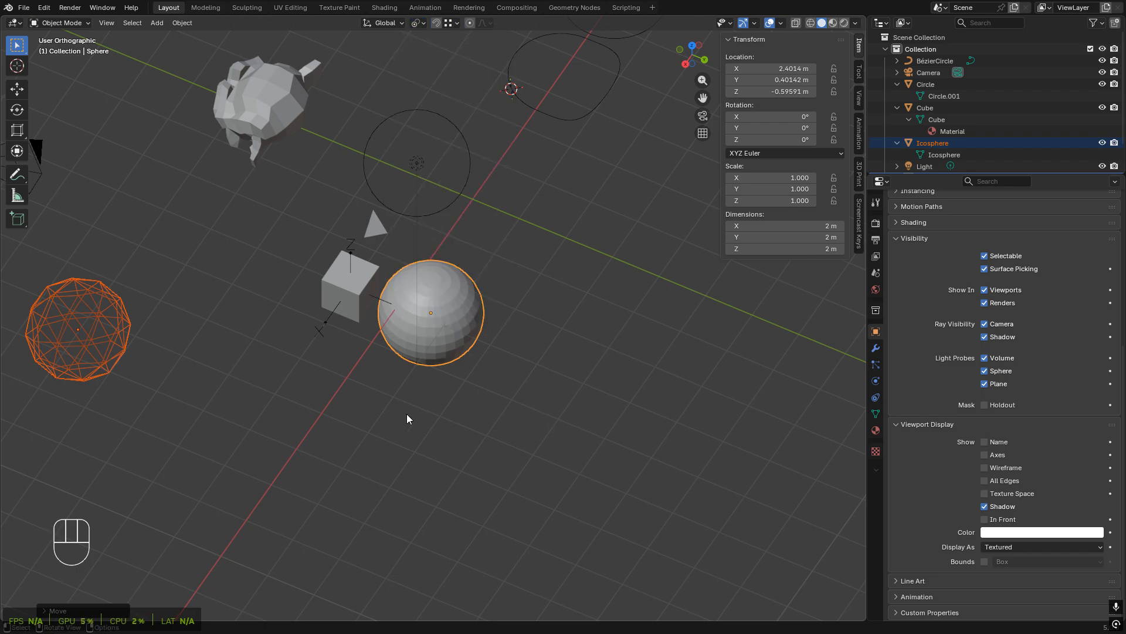
middle_drag(373, 384, 403, 374)
shift+middle_drag(367, 317, 493, 364)
scroll(496, 360, up, 1)
shift+middle_drag(510, 425, 559, 314)
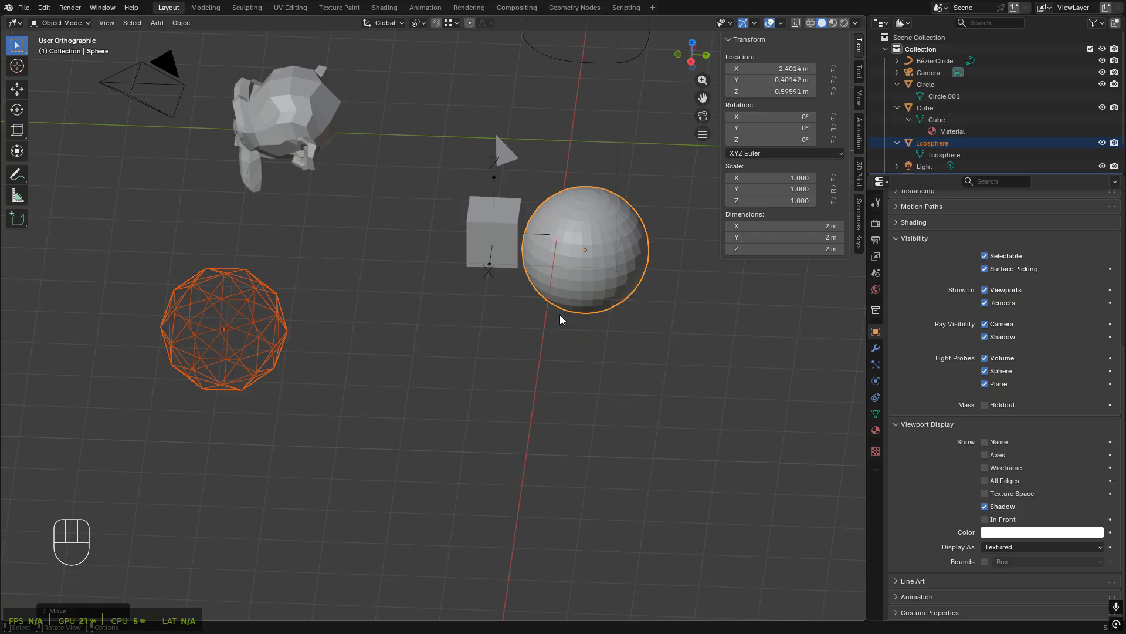
scroll(560, 315, down, 3)
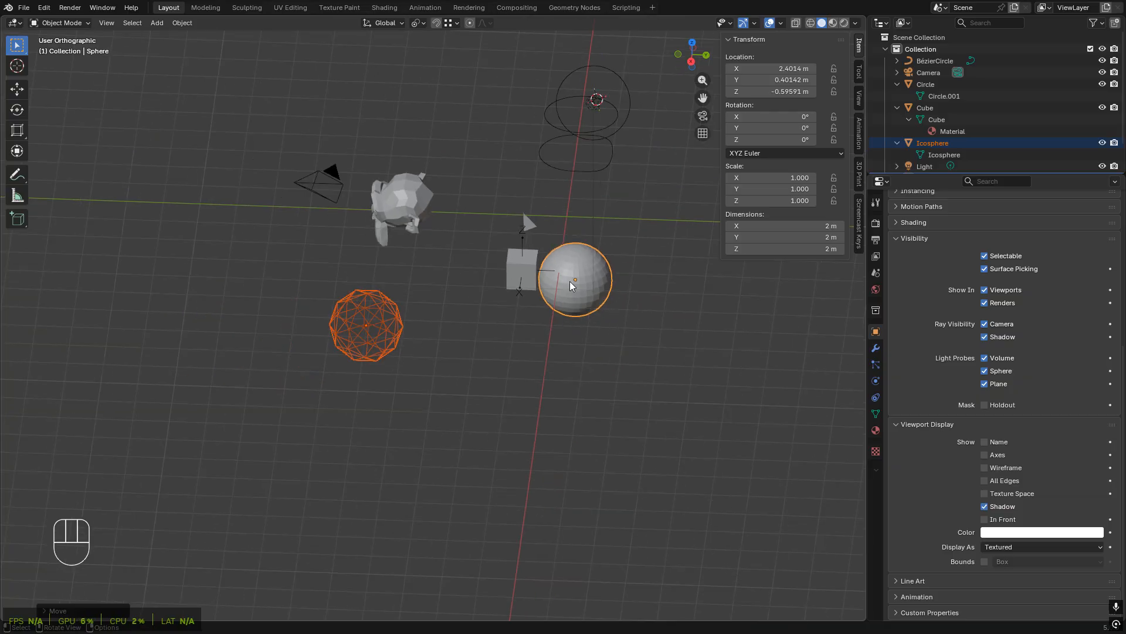
- Select the icosphere, the monkey head and the smooth sphere together, with the smooth sphere as the active object
scroll(416, 334, up, 5)
scroll(469, 469, down, 5)
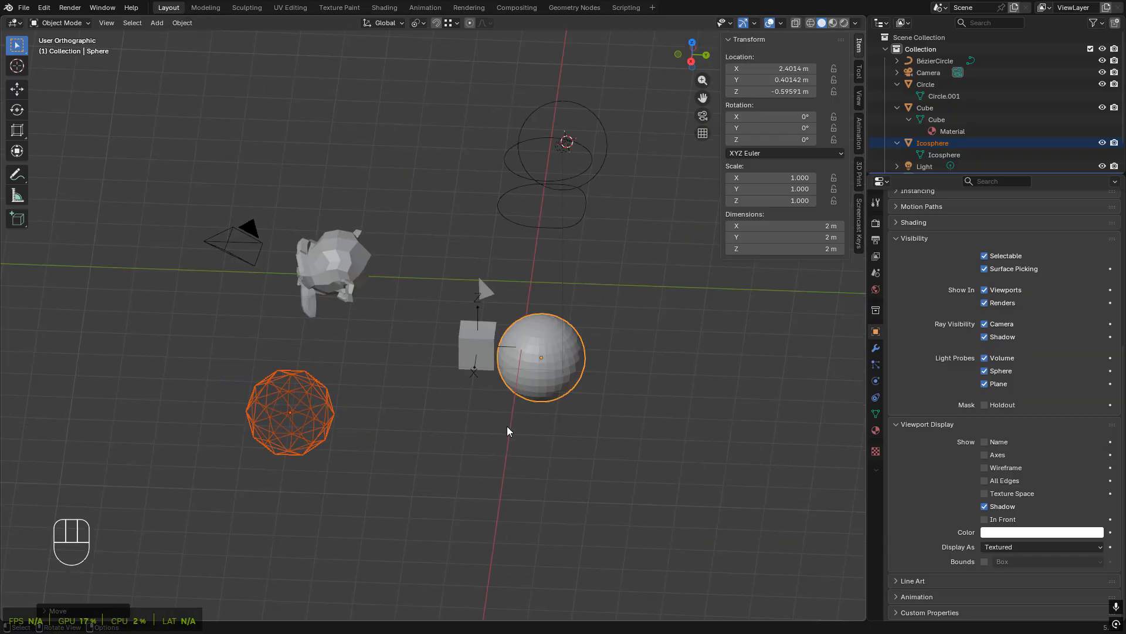
scroll(516, 411, up, 3)
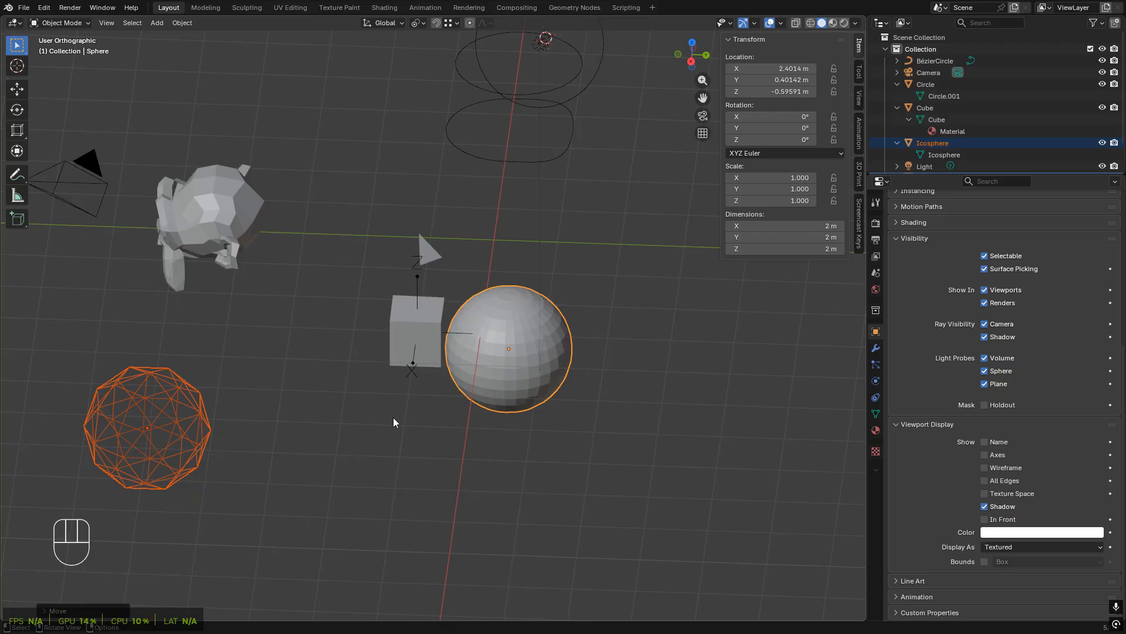
click(364, 422)
click(171, 457)
shift+click(223, 237)
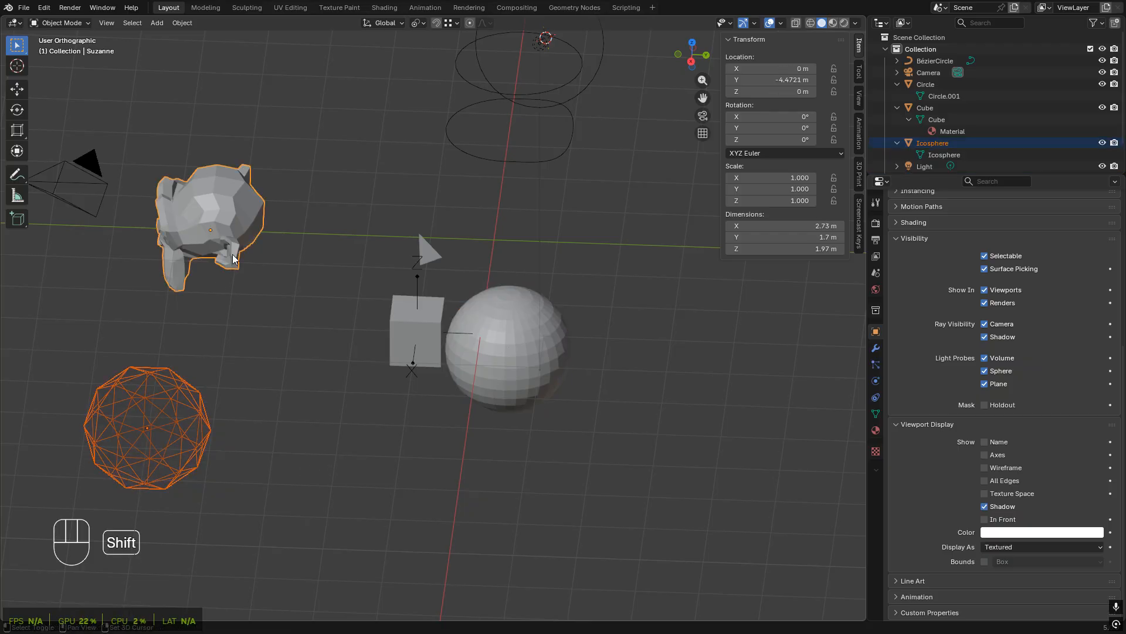
shift+click(495, 379)
scroll(453, 392, down, 2)
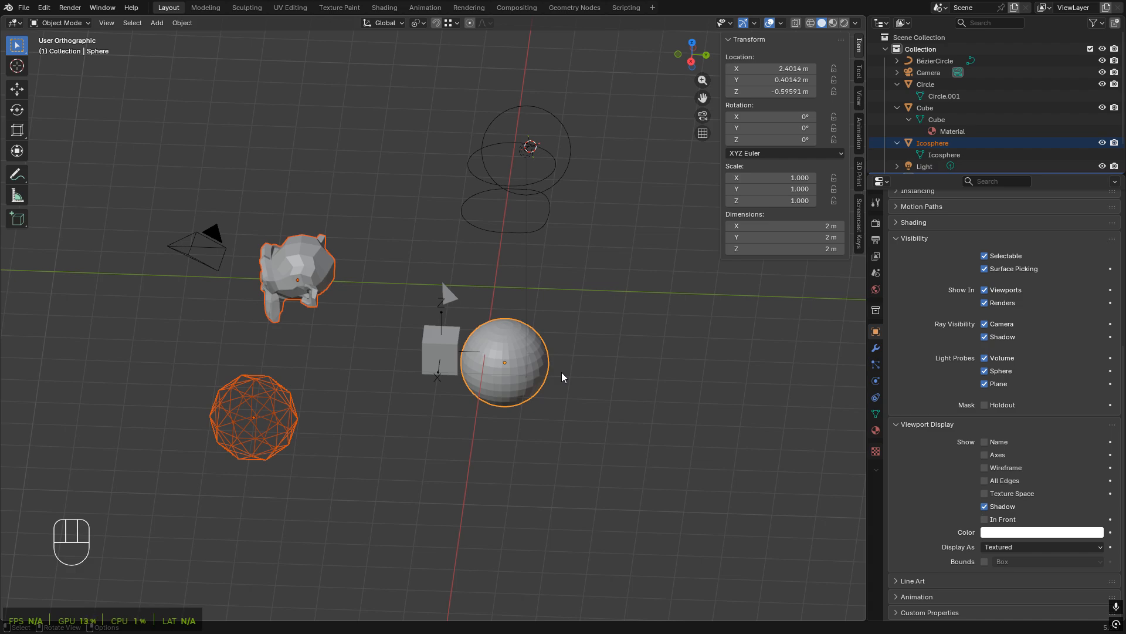
- Move the three selected objects, snapping the active sphere's origin to a corner of the cube
scroll(450, 356, up, 3)
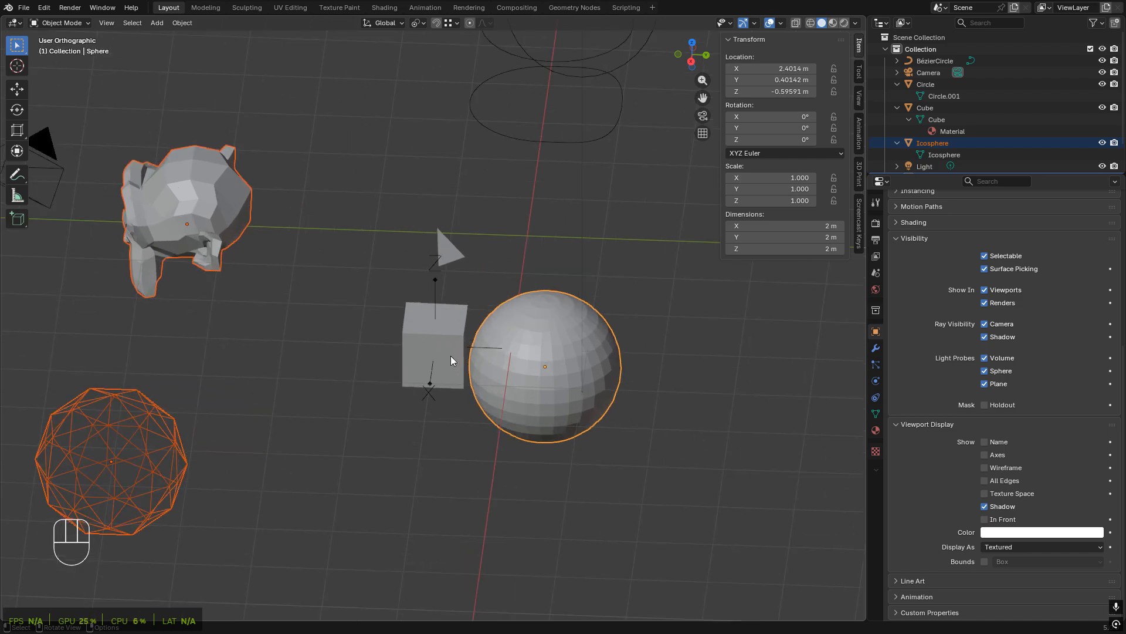
key(g)
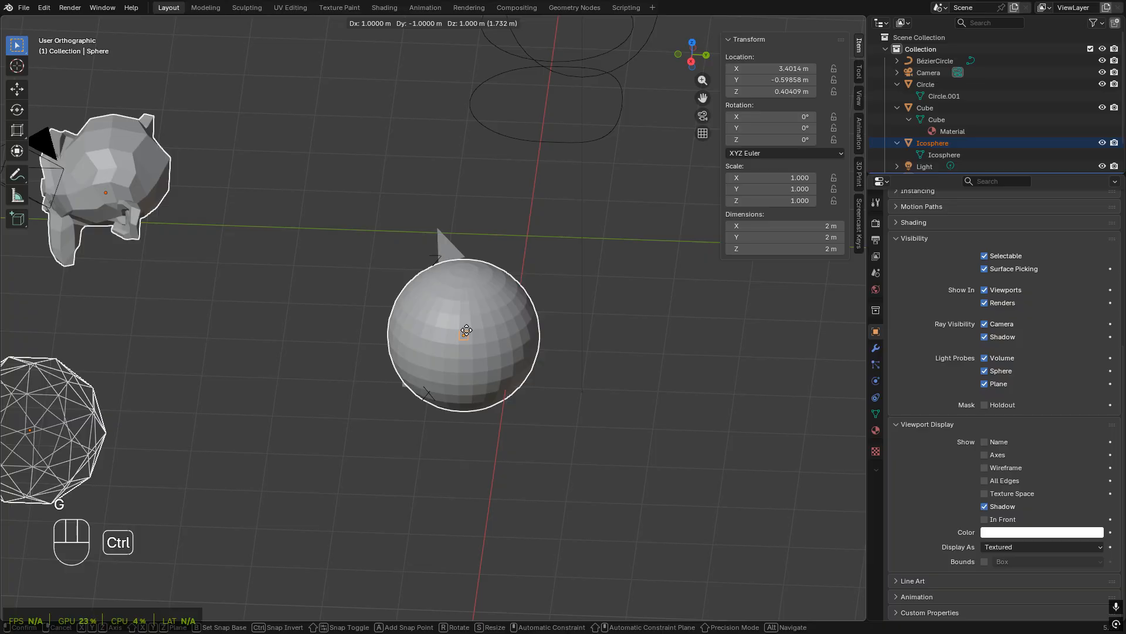
click(466, 330)
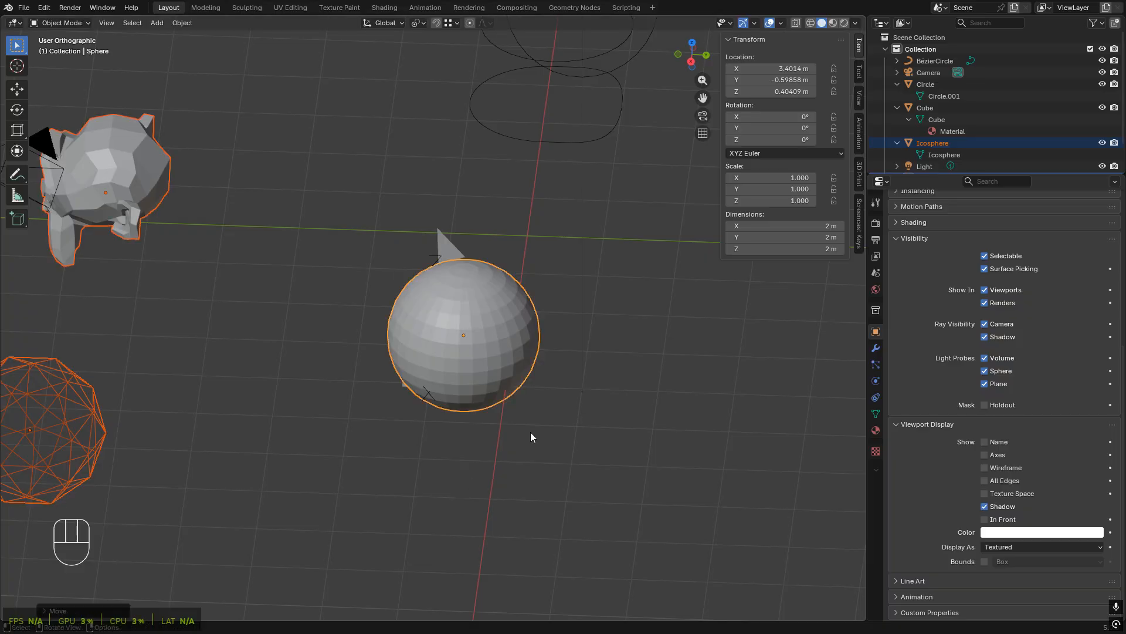
- Combine several snap targets by adding Grid, Edge, Face and Volume to Vertex
scroll(472, 313, down, 4)
shift+middle_drag(350, 298, 334, 378)
click(451, 23)
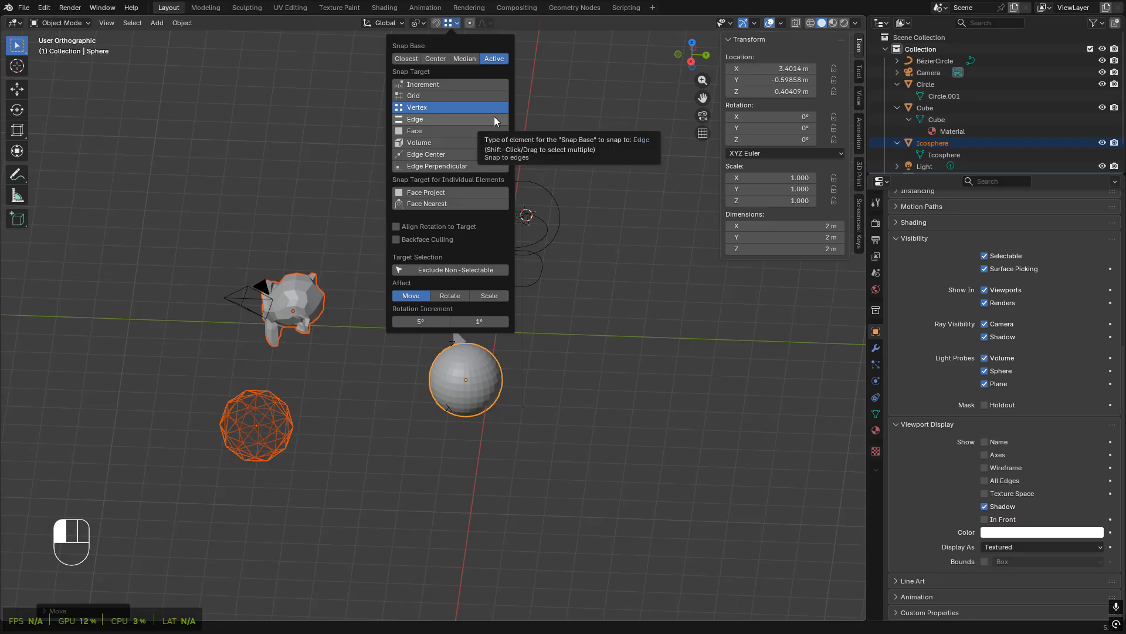
shift+click(438, 94)
shift+click(423, 118)
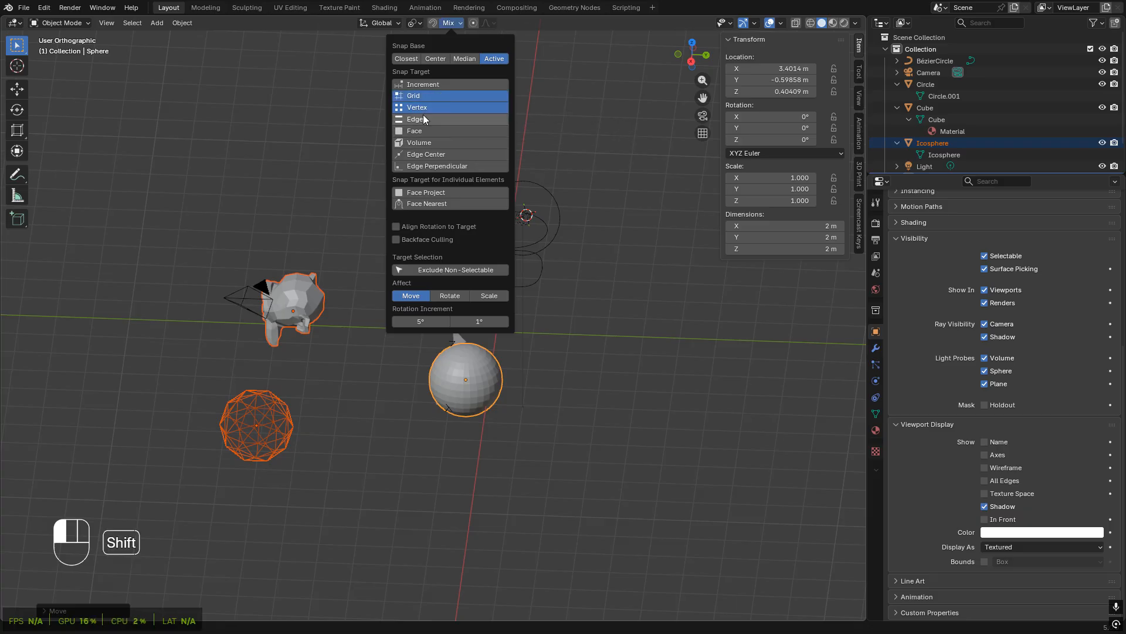
shift+click(430, 130)
shift+click(428, 142)
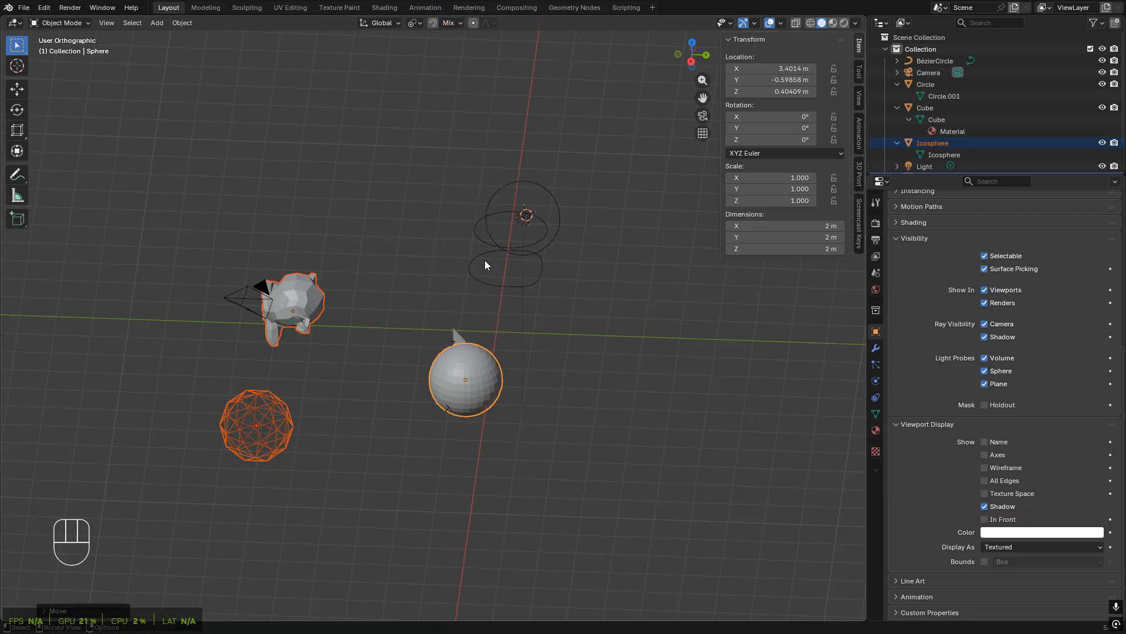
- Turn on proportional editing with the Smooth falloff and freely move the three selected objects
scroll(508, 389, down, 2)
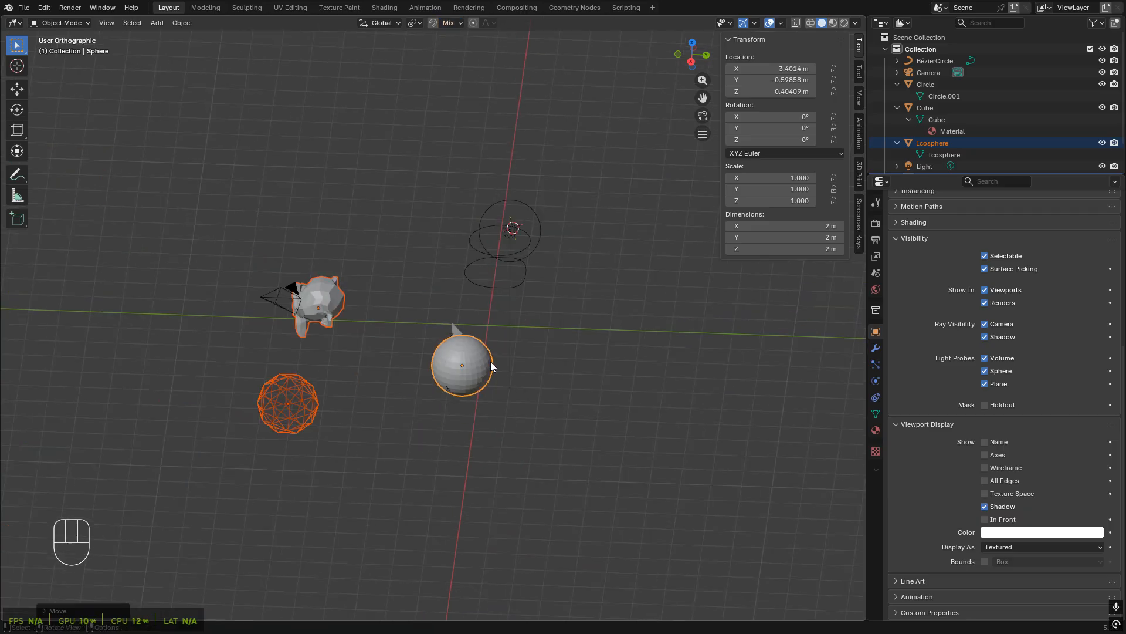
click(486, 23)
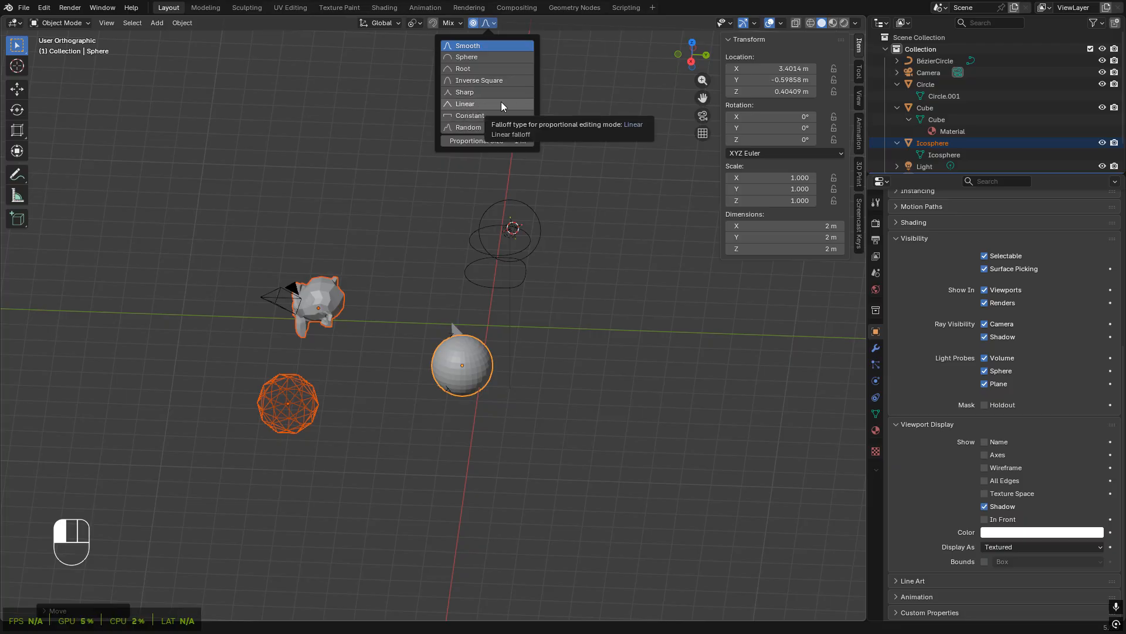
scroll(439, 364, up, 2)
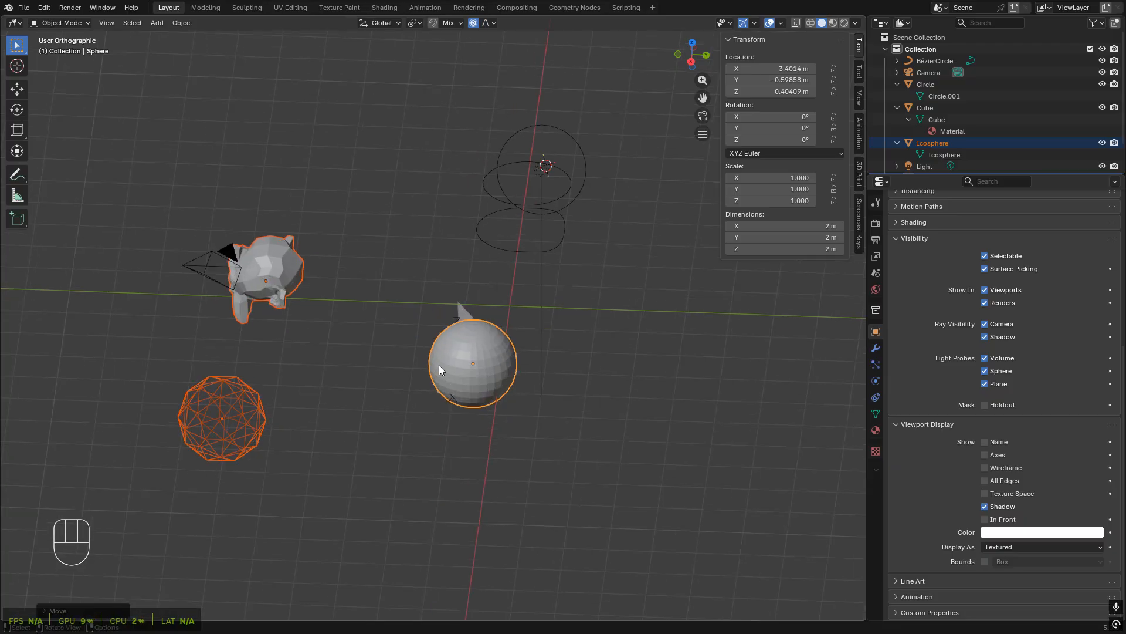
shift+middle_drag(554, 389, 519, 356)
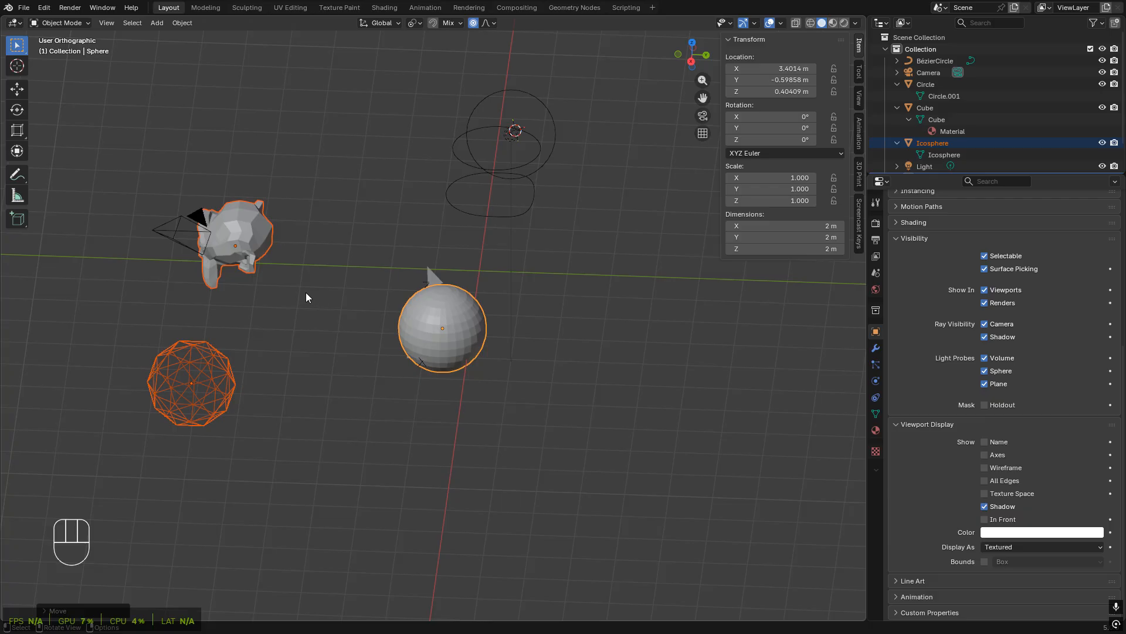
key(g)
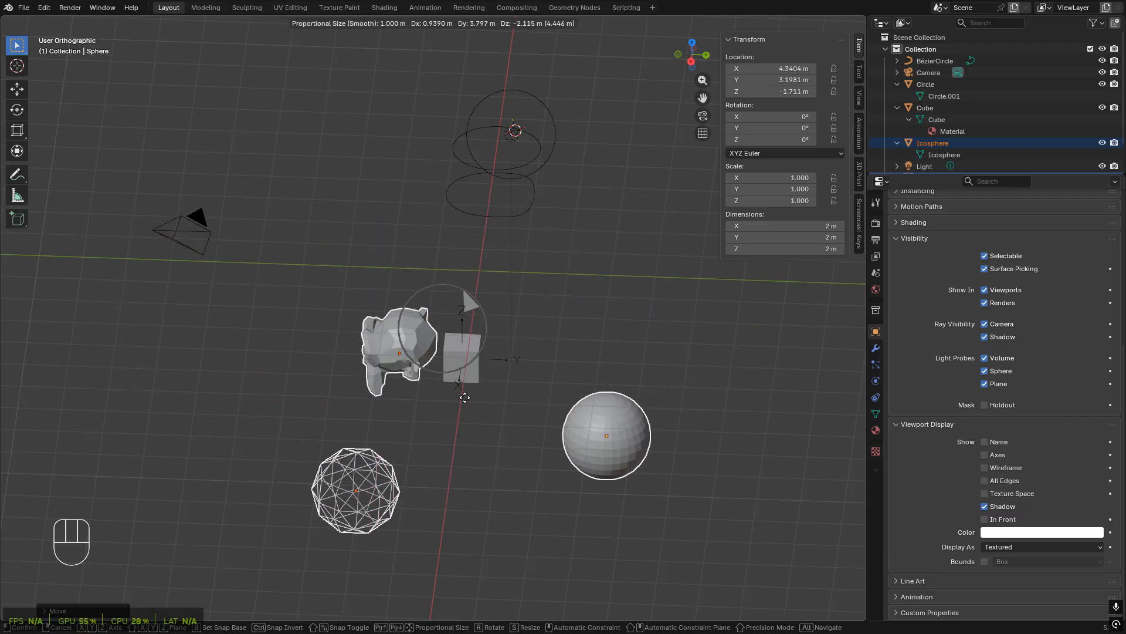
click(411, 245)
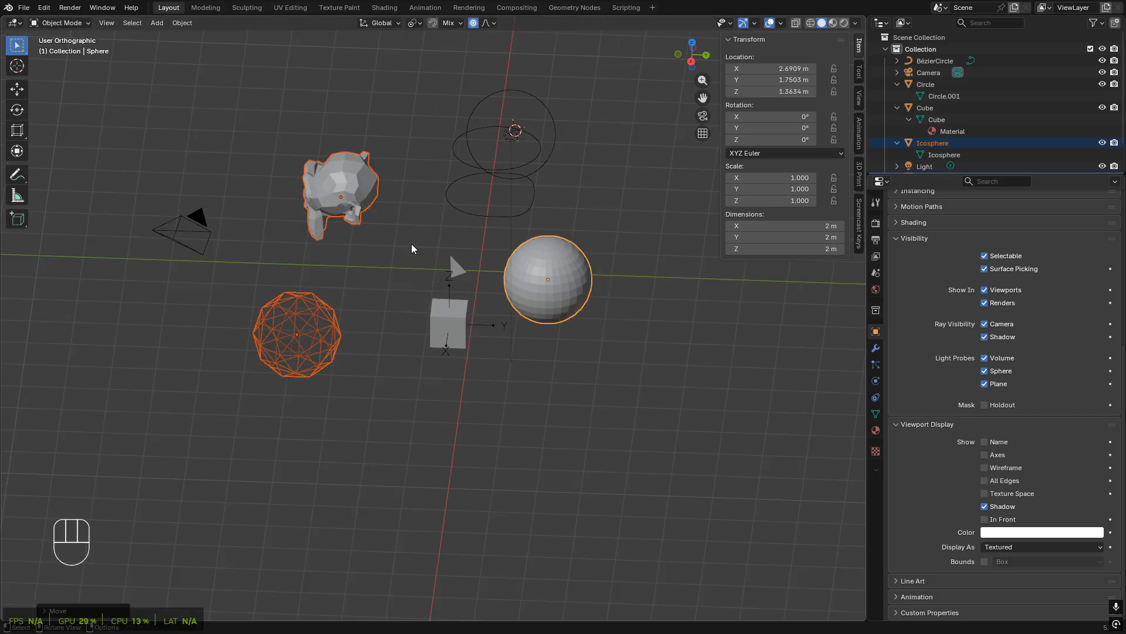
- Set the proportional falloff to Sharp, try another move of the three objects, and undo the previous free move
click(487, 23)
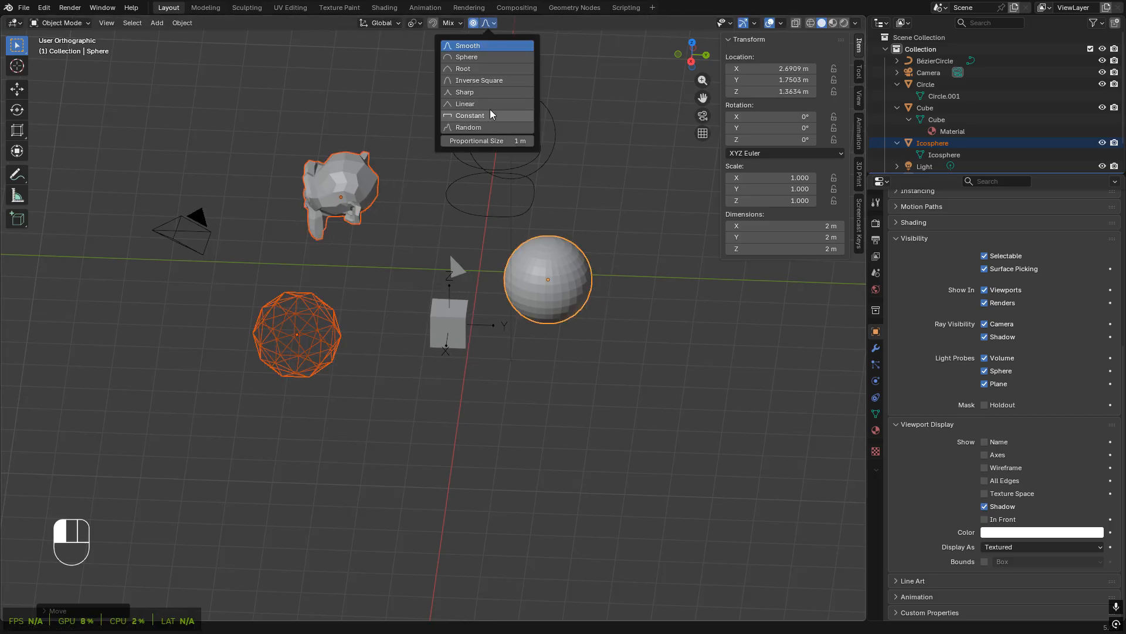
click(465, 92)
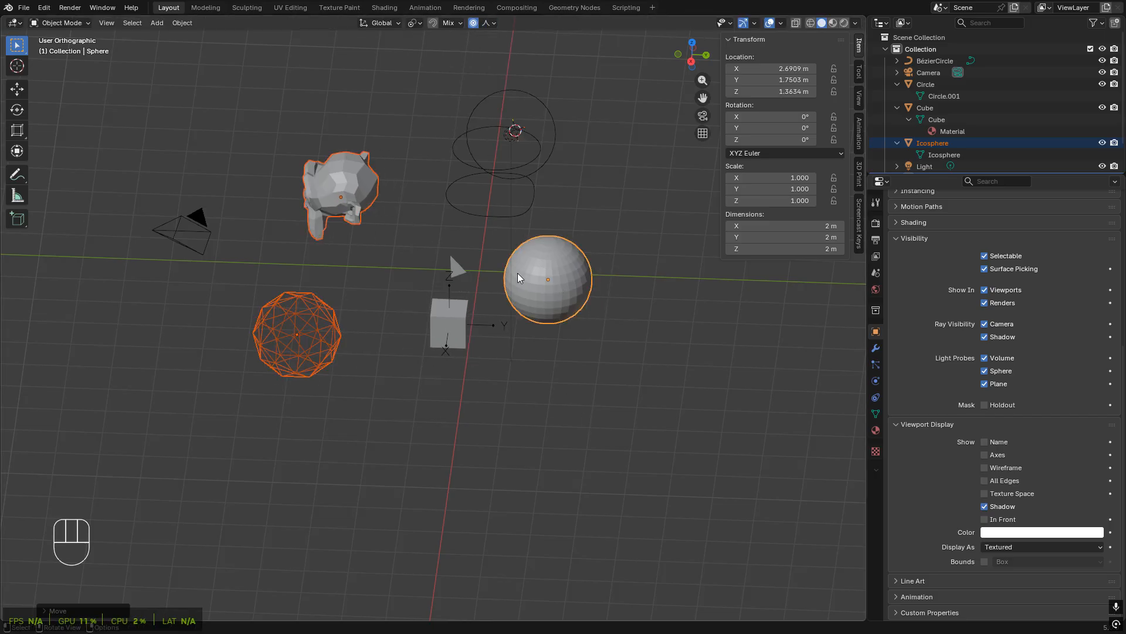
key(g)
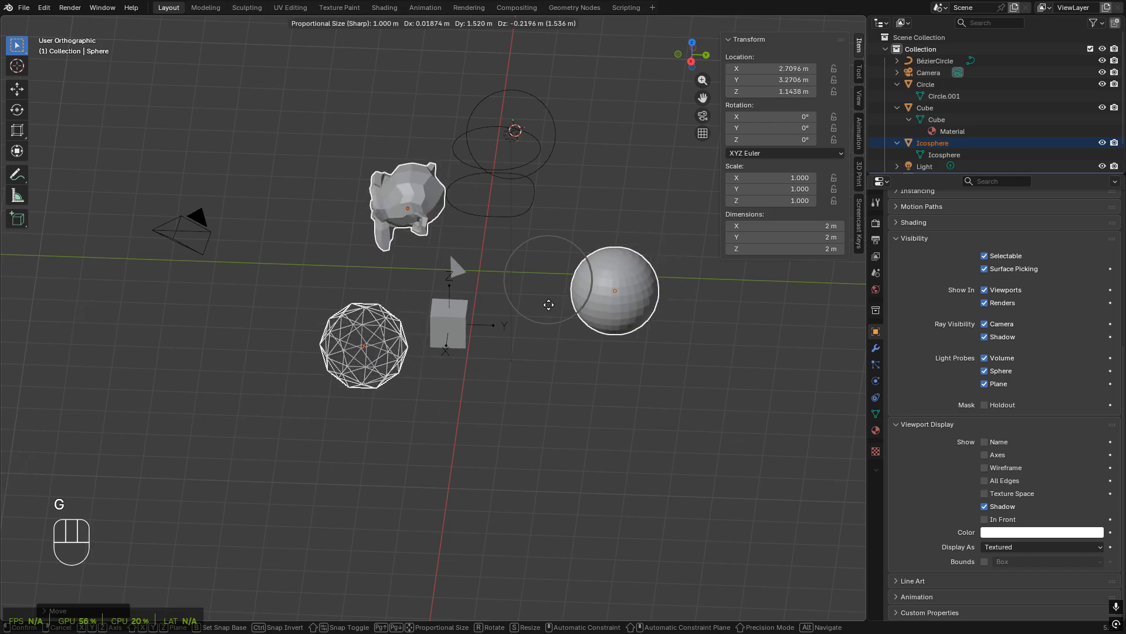
key(Escape)
key(ctrl+z)
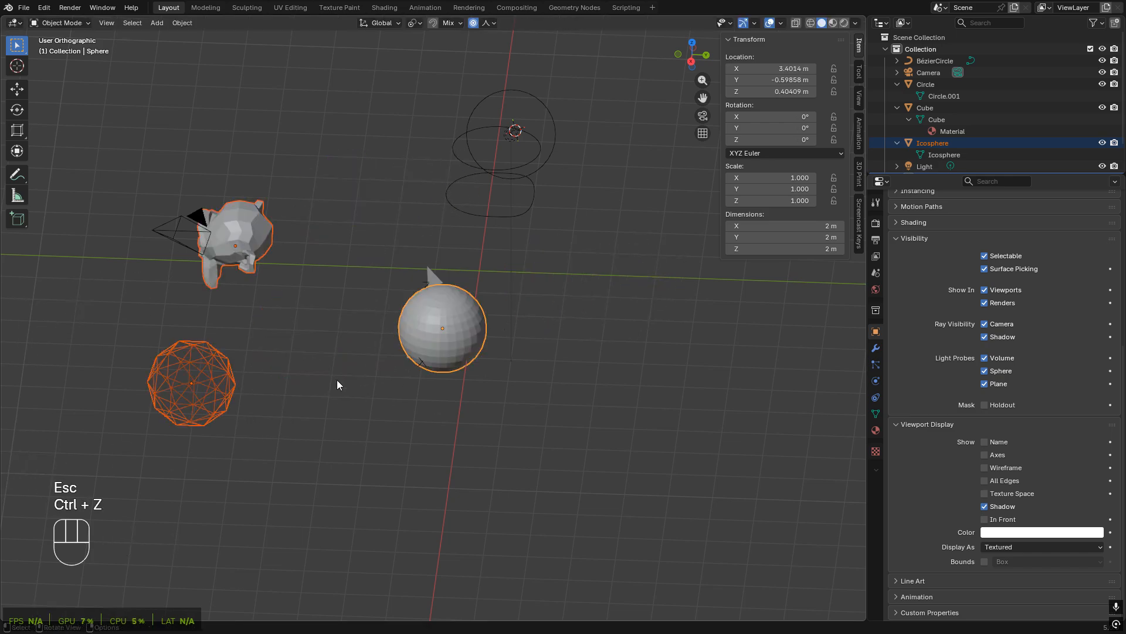
- Try moving the monkey head, icosphere and smooth sphere together with the Sharp falloff, abandoning each move
key(g)
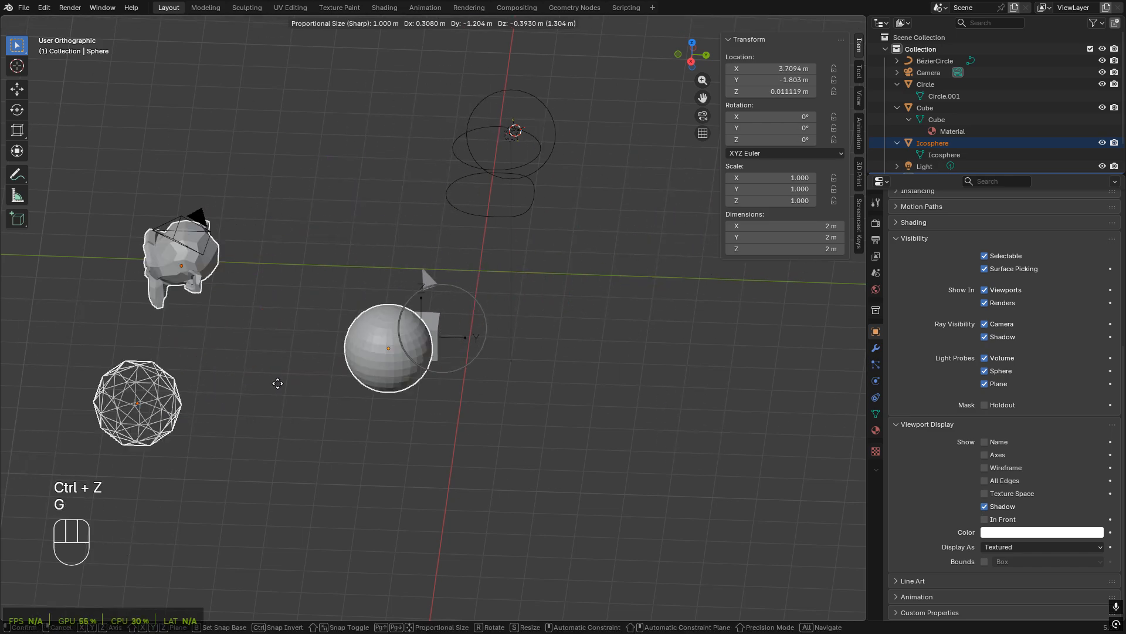
key(Escape)
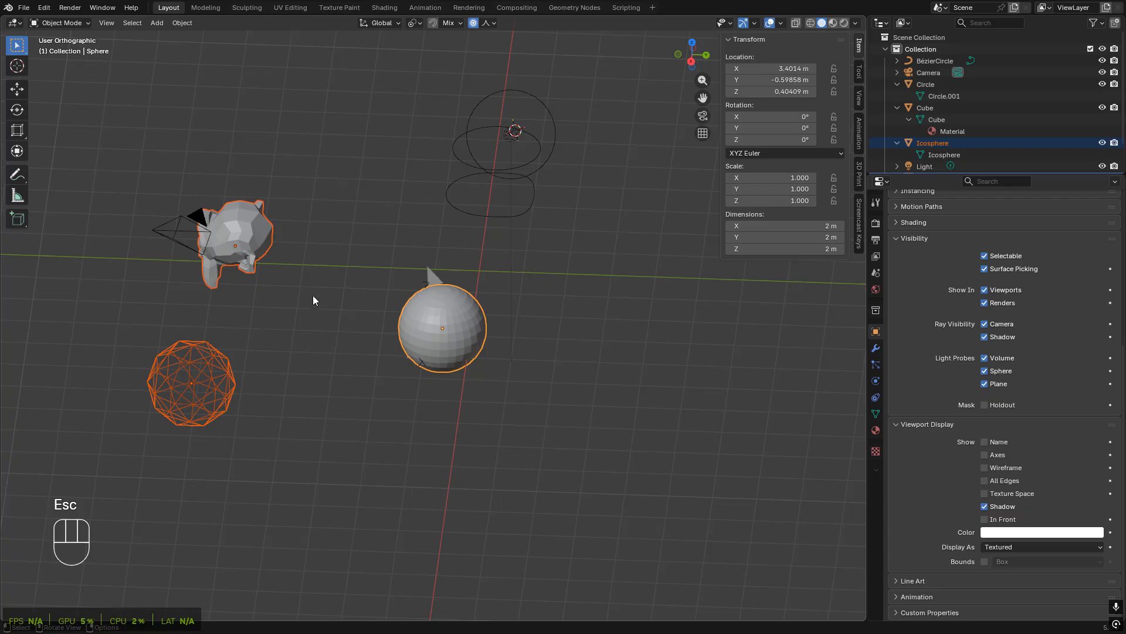
key(g)
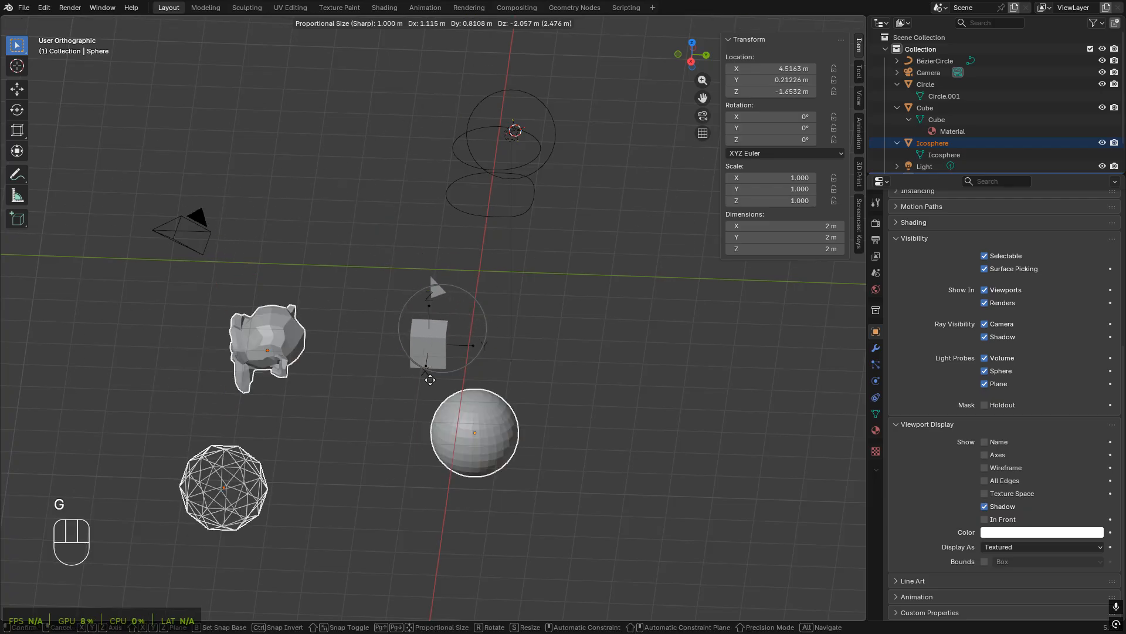
key(Escape)
- Leave only the smooth sphere selected, test moving it with proportional editing, and undo the move
key(ctrl+z)
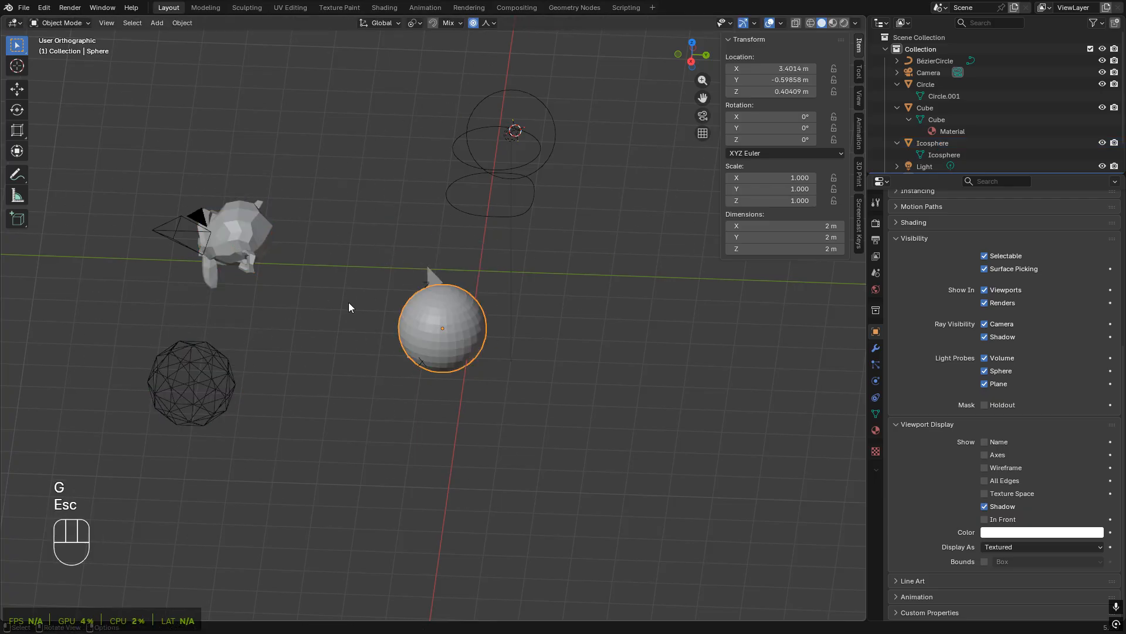
middle_drag(349, 307, 298, 396)
key(g)
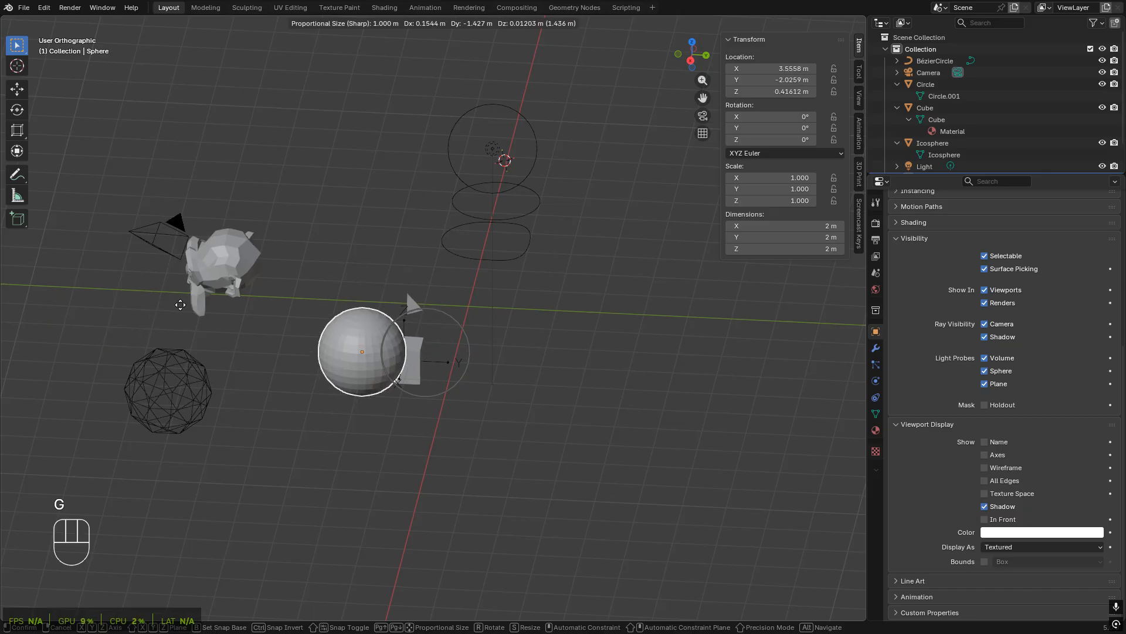
click(408, 318)
key(ctrl+z)
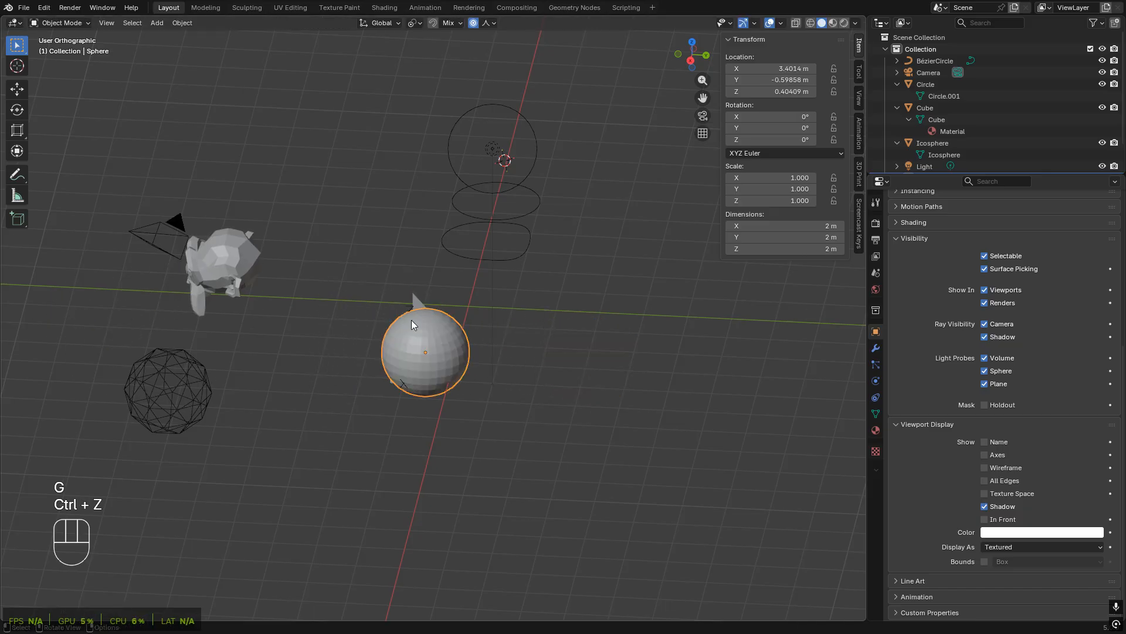
- Try moving the smooth sphere while varying the proportional size up to about 9.1 m to affect neighbouring objects, abandoning the move
key(g)
key(ctrl)
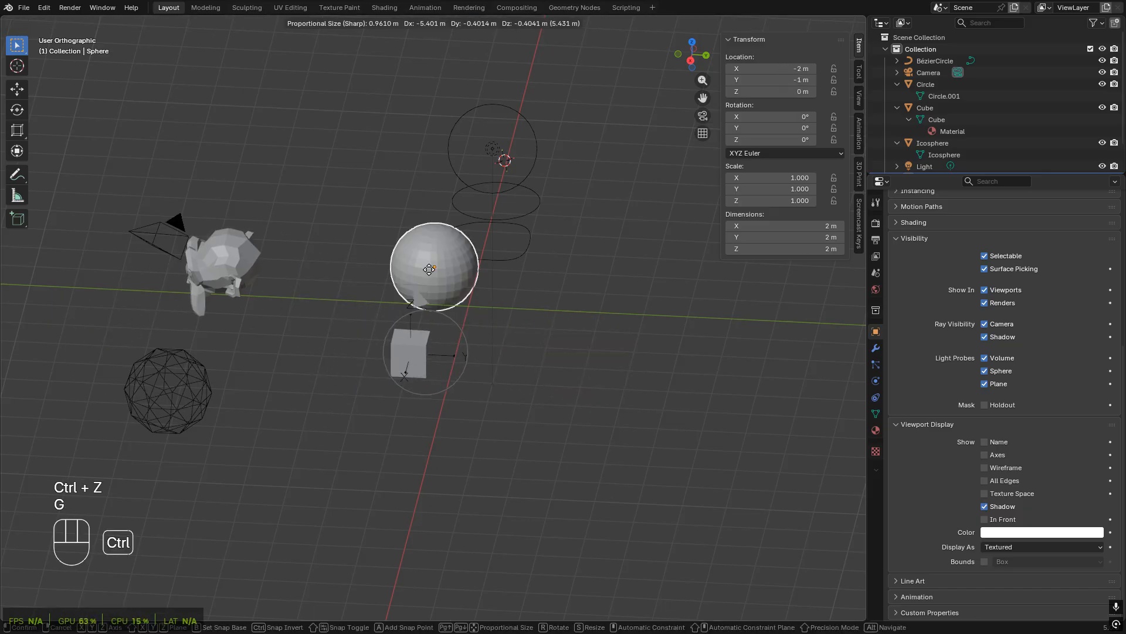
shift+scroll(436, 299, up, 10)
shift+scroll(435, 298, down, 20)
shift+scroll(437, 299, down, 20)
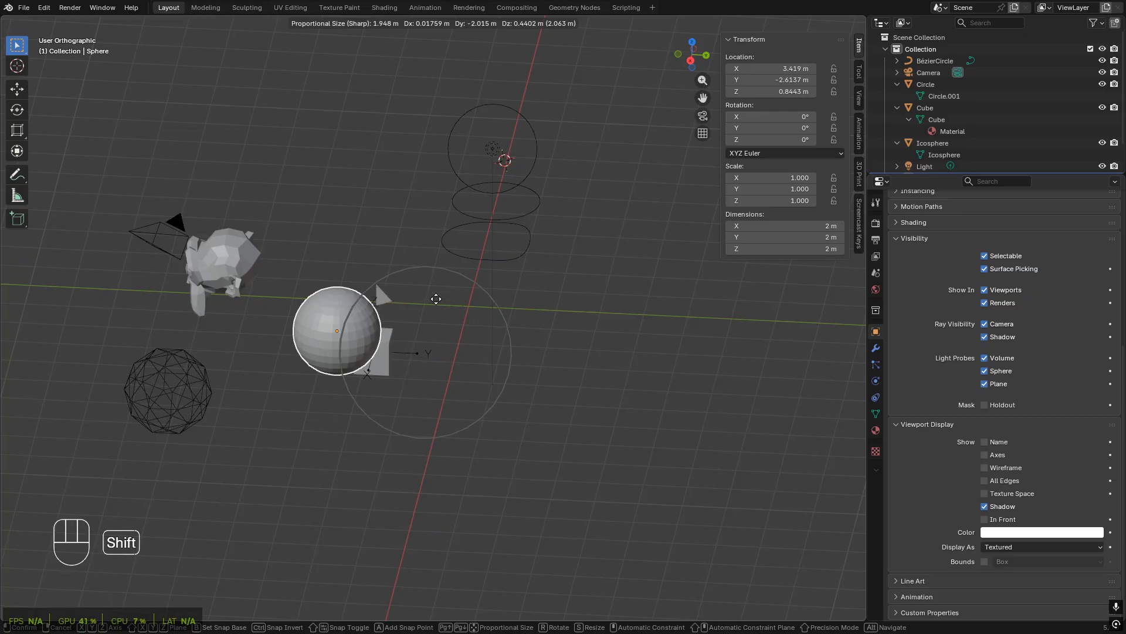
shift+scroll(439, 300, down, 20)
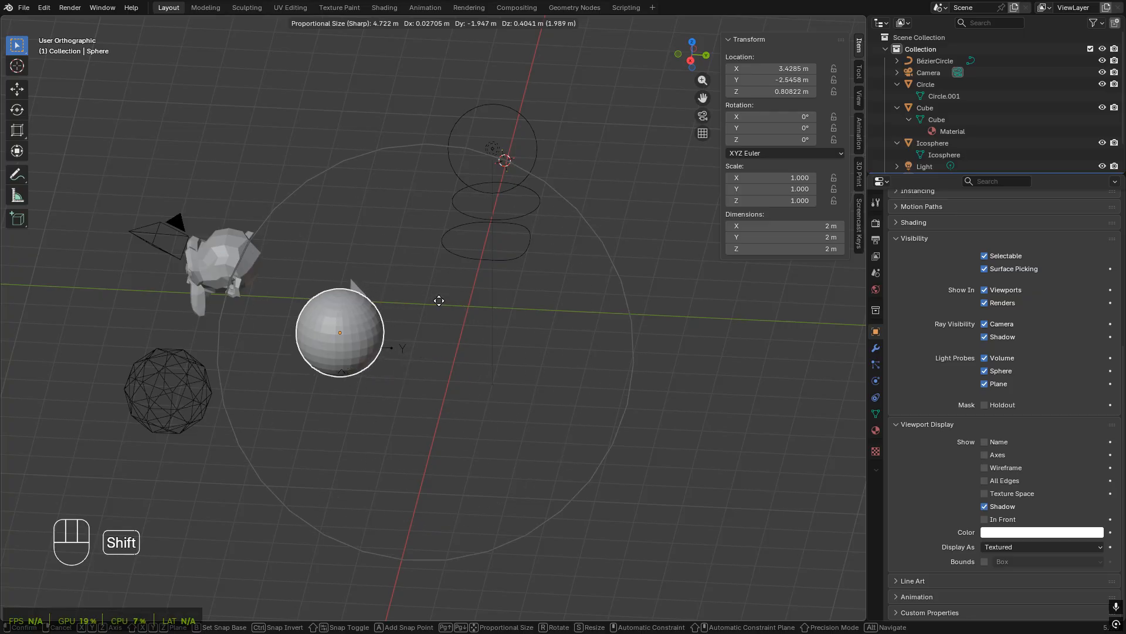
shift+scroll(439, 301, up, 10)
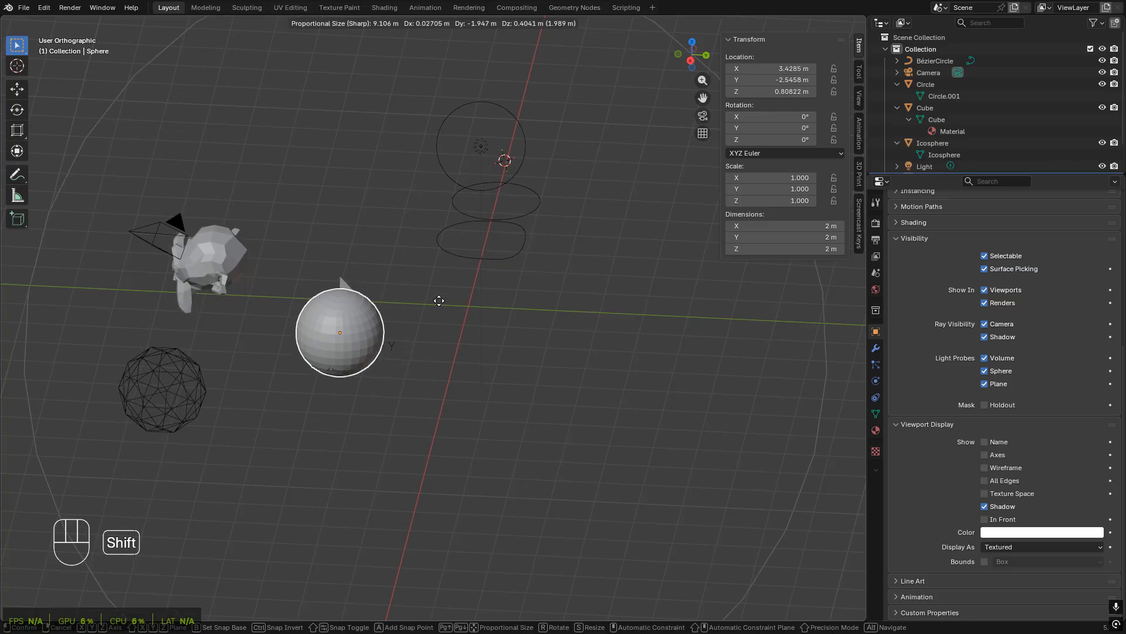
shift+scroll(439, 300, down, 20)
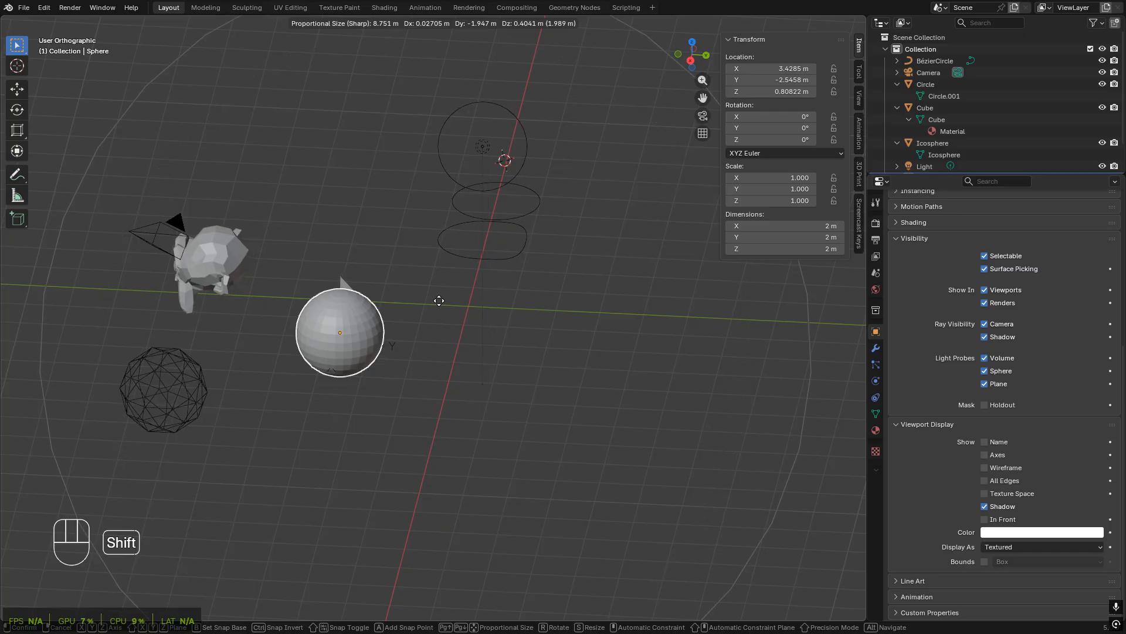
shift+scroll(439, 300, up, 3)
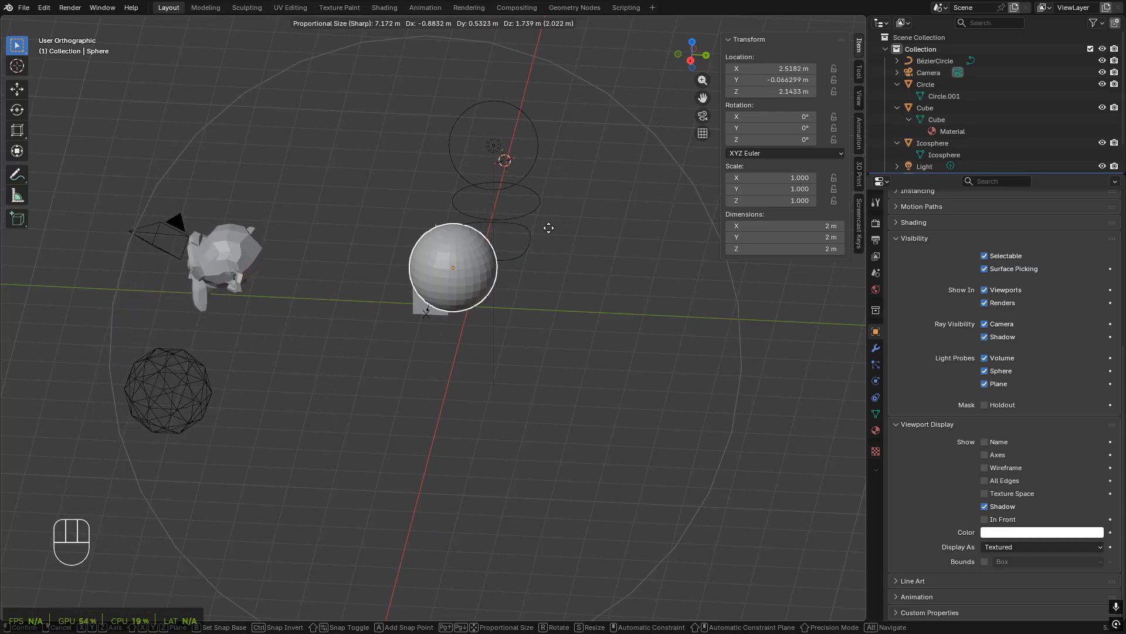
key(Escape)
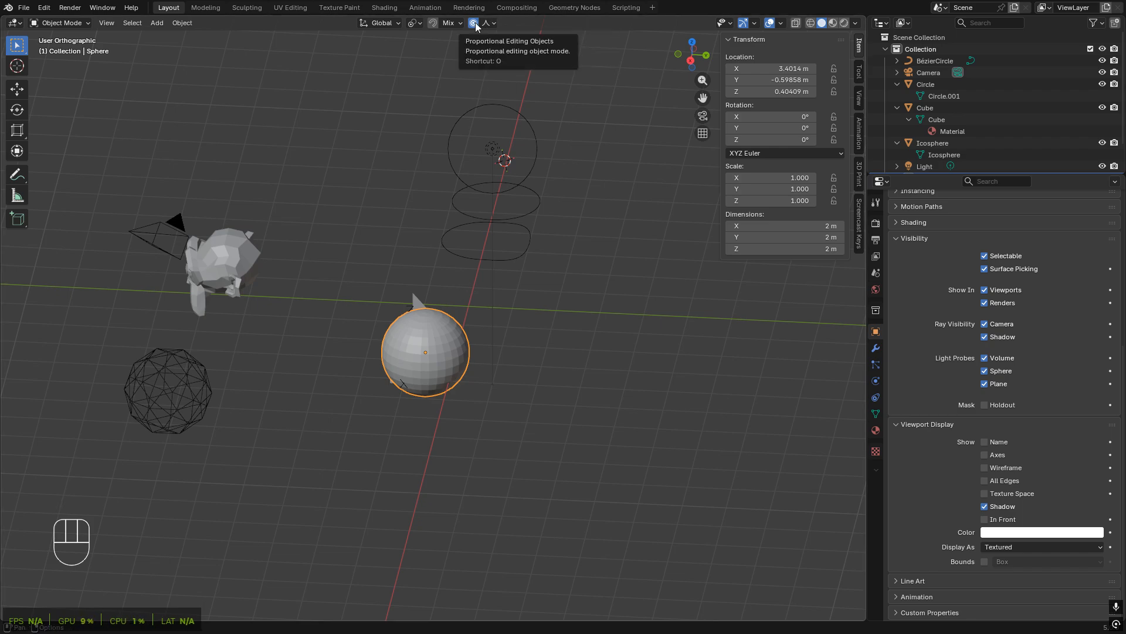
scroll(410, 272, down, 3)
scroll(405, 309, up, 4)
middle_drag(410, 272, 426, 312)
scroll(438, 324, down, 6)
scroll(426, 312, up, 3)
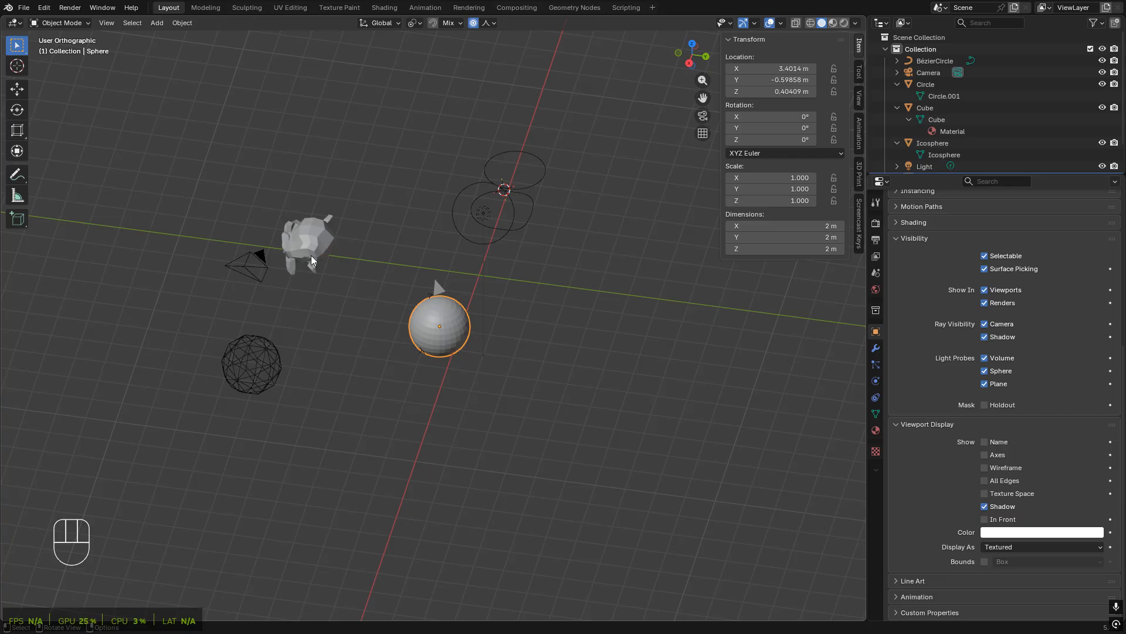
middle_drag(436, 284, 499, 277)
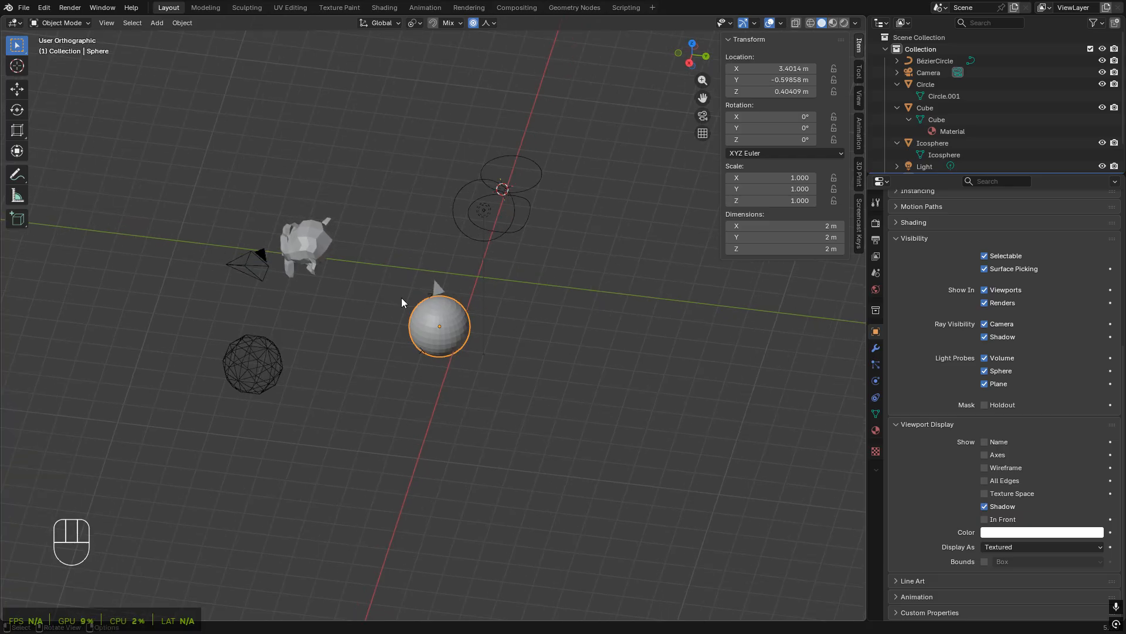
- Set the proportional falloff to Smooth and try moving the sphere with a proportional size of 7.172 m, abandoning the move
click(487, 23)
key(g)
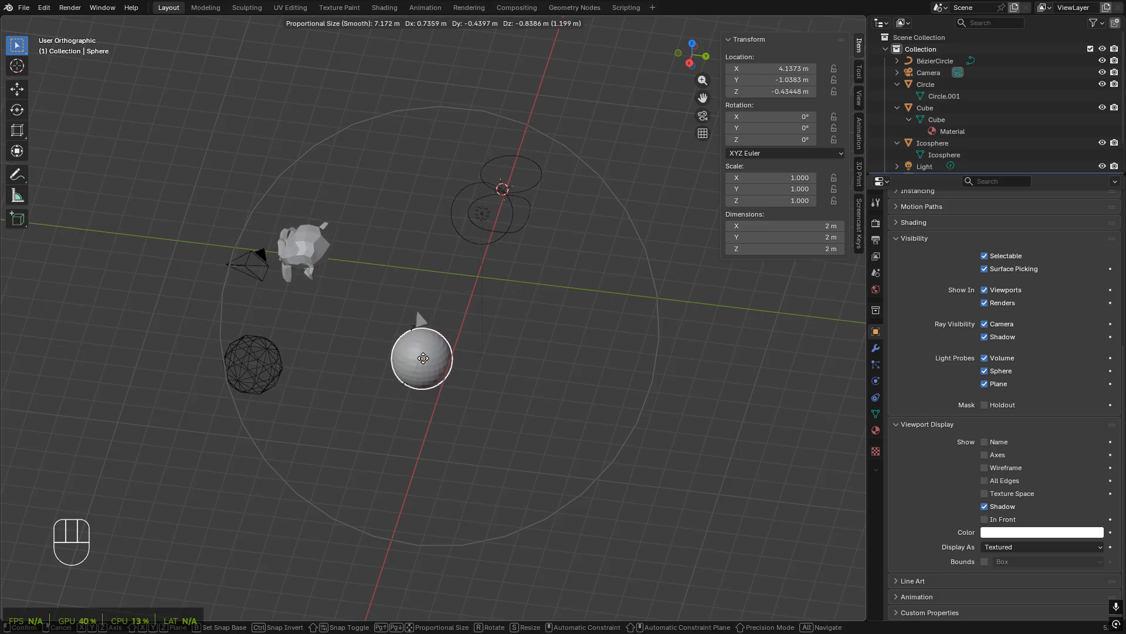
key(Escape)
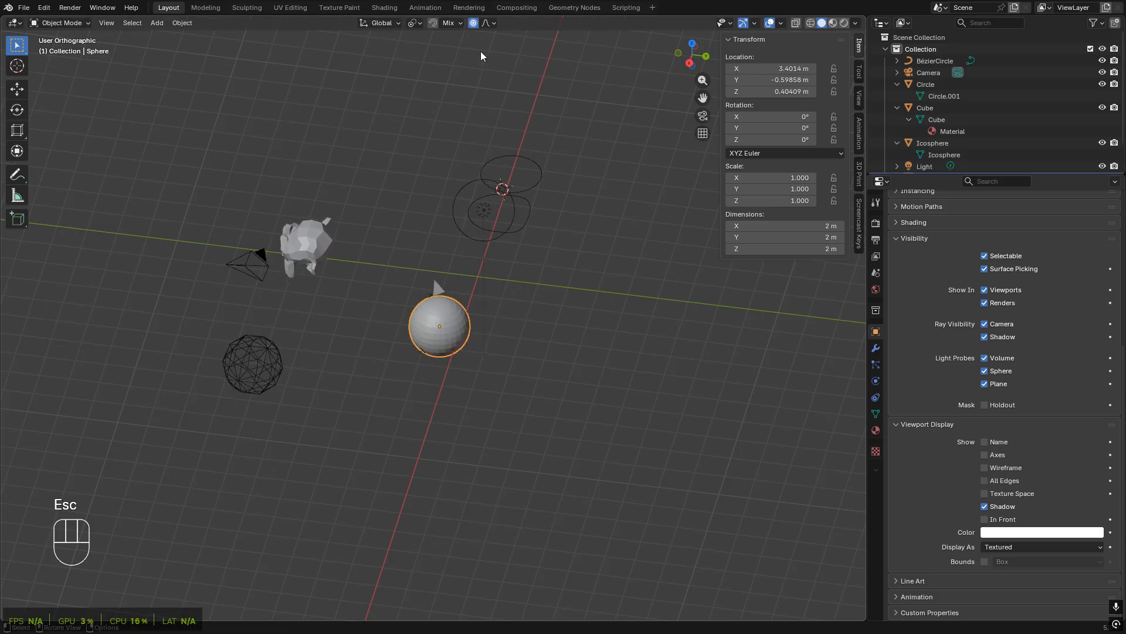
- Turn off proportional editing and move the sphere alone to about X 3.70 m, Y -1.98 m, Z 0.37 m
key(g)
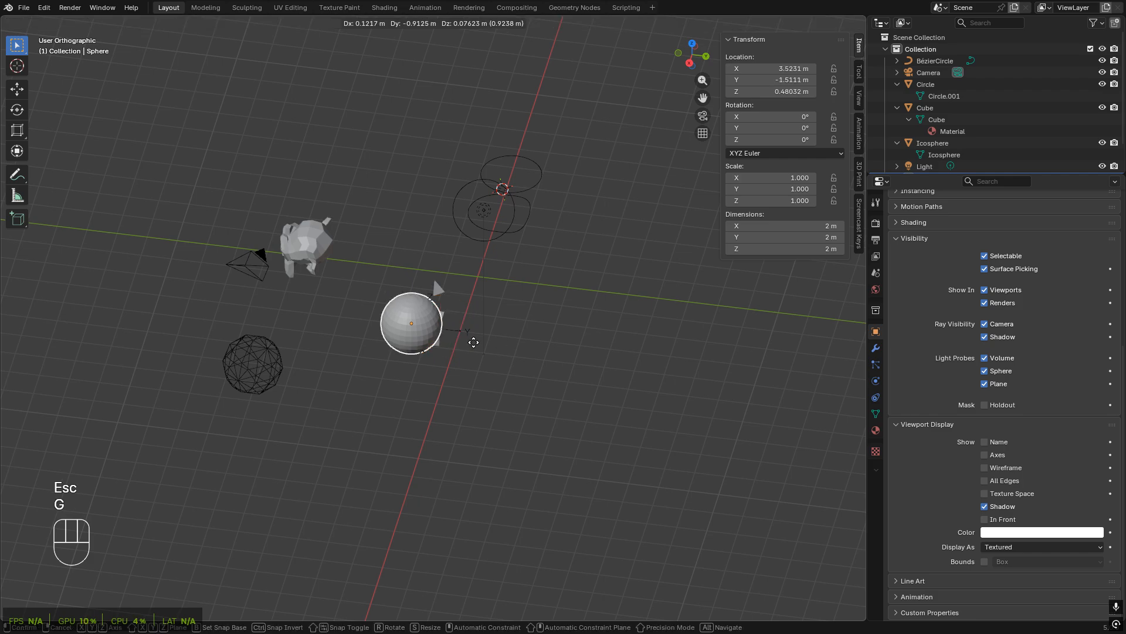
click(460, 349)
scroll(536, 363, up, 4)
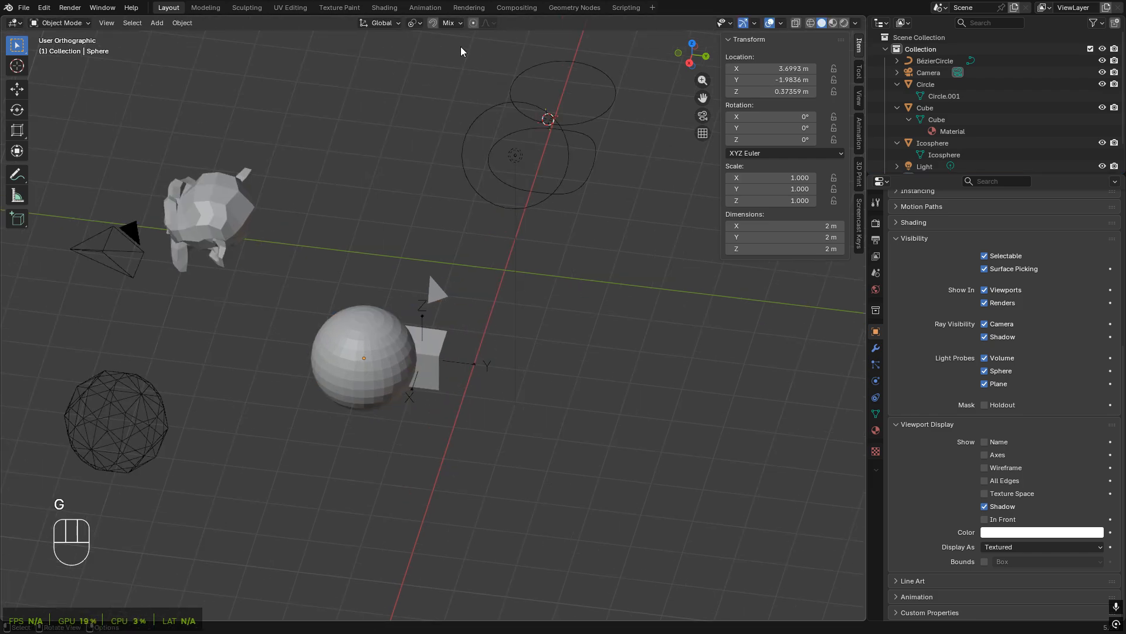
- Re-enable proportional editing, select the sphere, and try moving it together with its neighbours at a 7.172 m size, abandoning the move
click(487, 23)
click(473, 25)
click(354, 325)
scroll(572, 399, down, 2)
key(g)
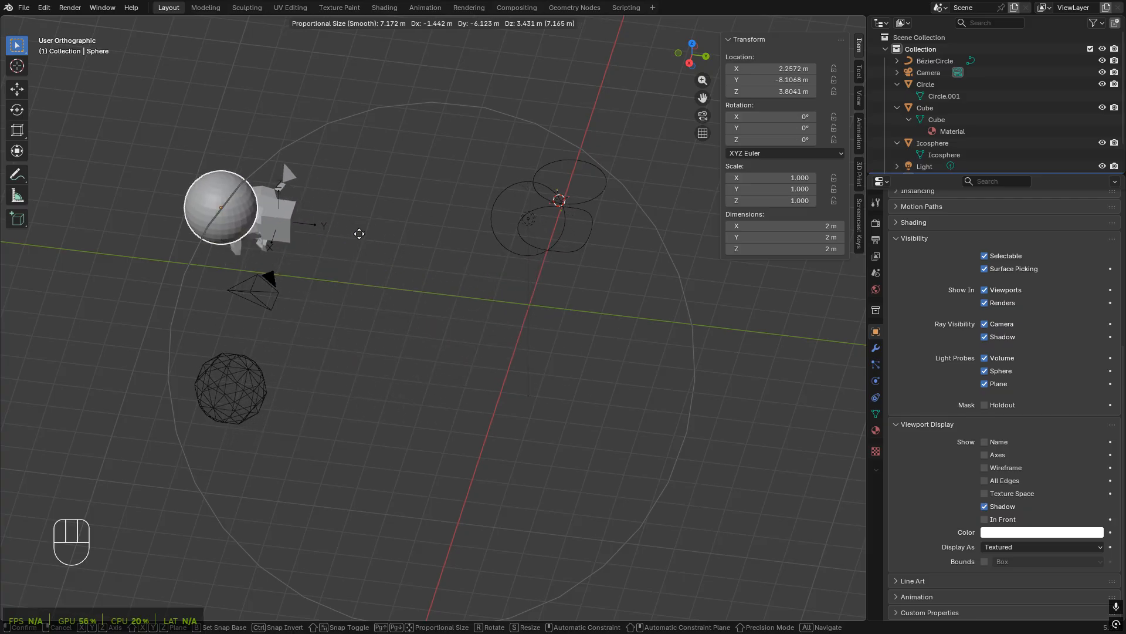
key(Escape)
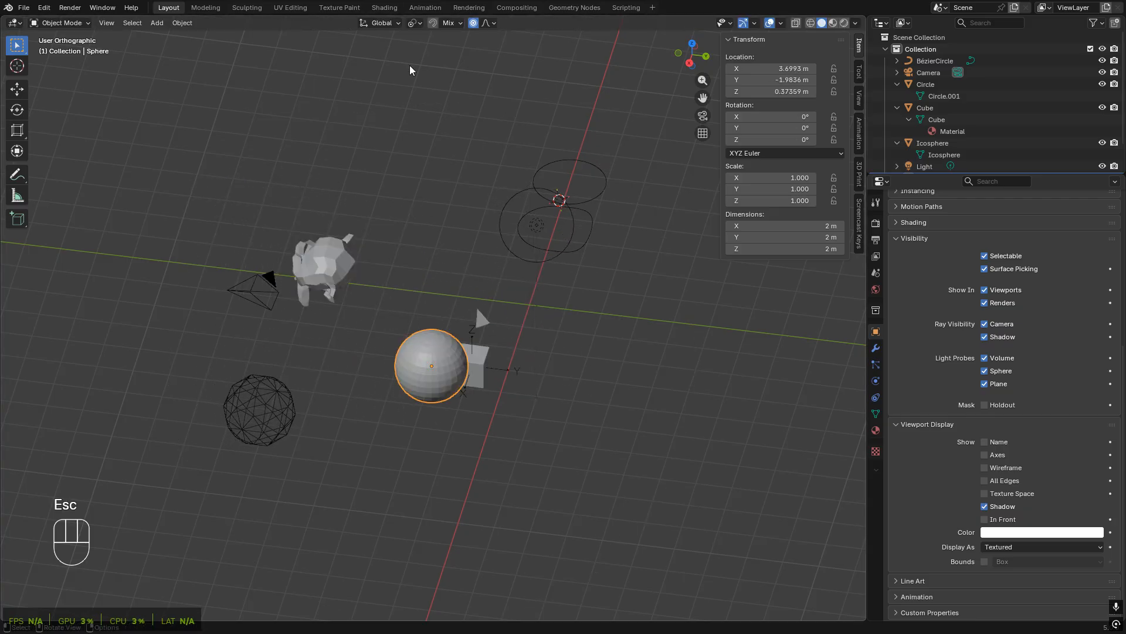
- Enter Edit Mode on the sphere, select its top pole vertex, and enable proportional editing for the mesh
scroll(475, 304, down, 3)
scroll(469, 346, up, 5)
key(Tab)
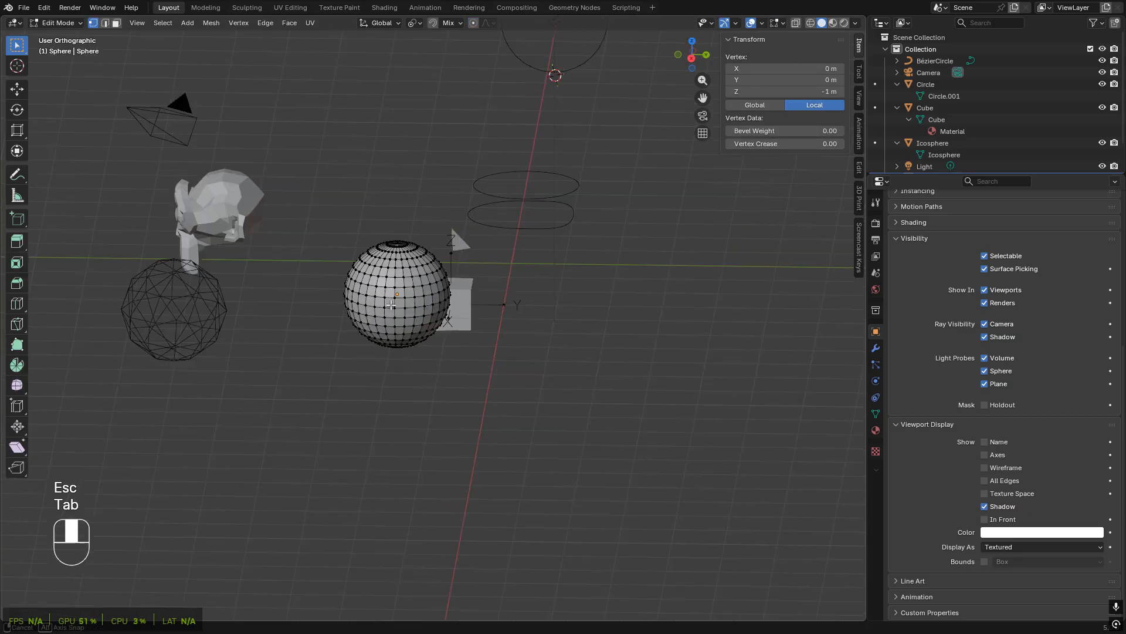
scroll(434, 321, up, 7)
middle_drag(469, 328, 484, 304)
scroll(522, 279, down, 5)
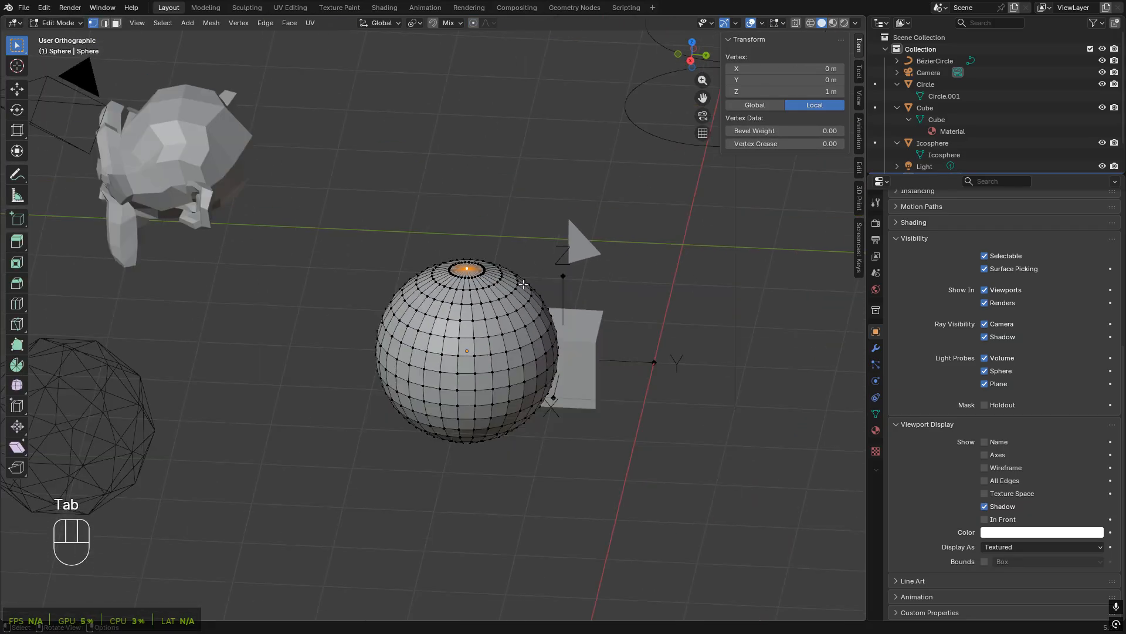
middle_drag(607, 276, 616, 241)
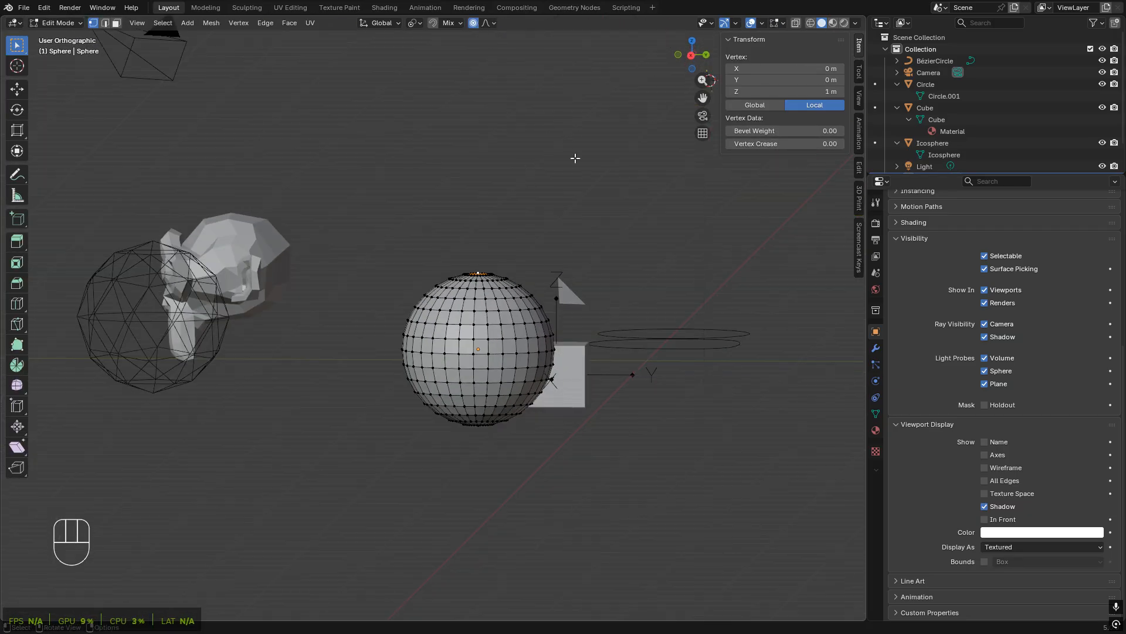
- Move the top vertex about 0.35 m, mainly downward, varying the proportional size and settling on 1.066 m to dent the sphere's top
key(g)
scroll(606, 152, down, 20)
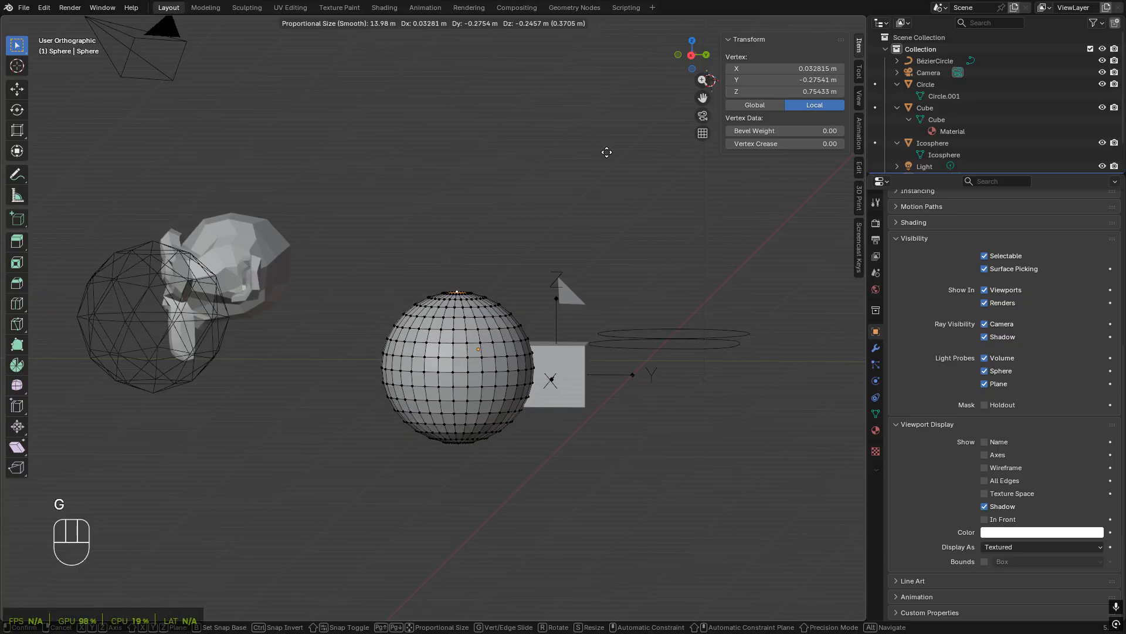
scroll(609, 154, up, 20)
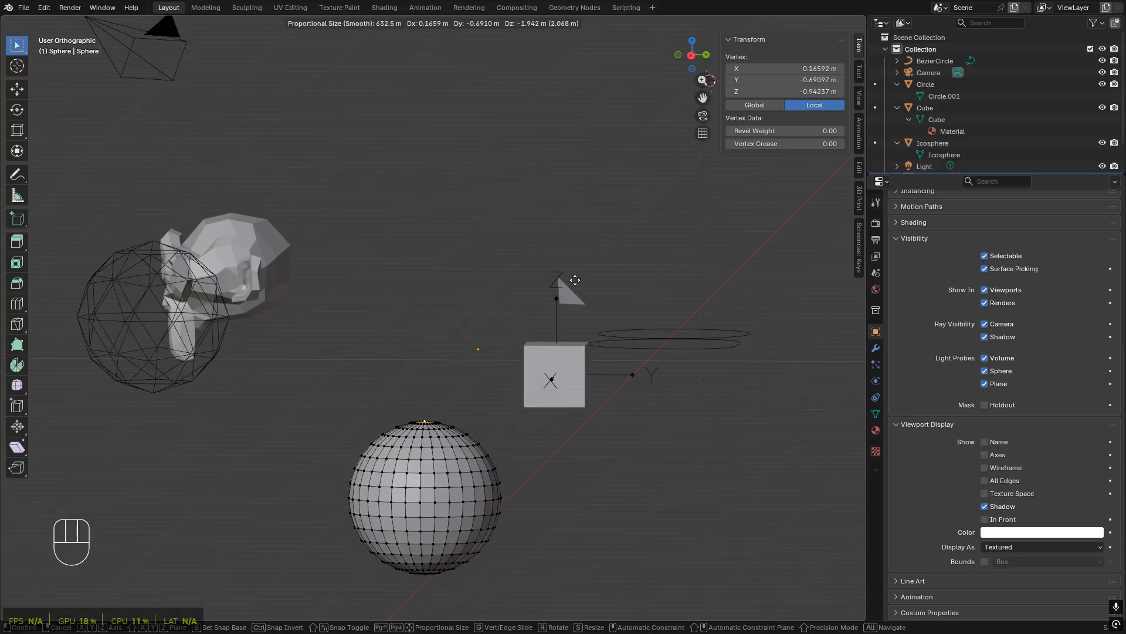
scroll(575, 280, down, 12)
scroll(575, 279, down, 20)
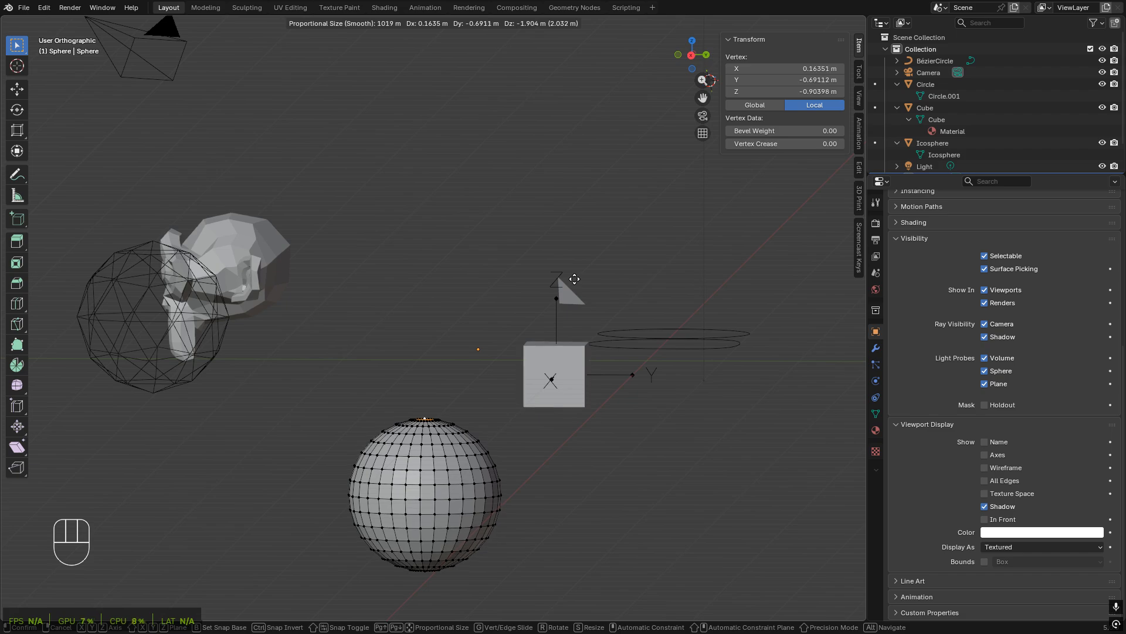
scroll(575, 280, up, 20)
scroll(575, 279, up, 20)
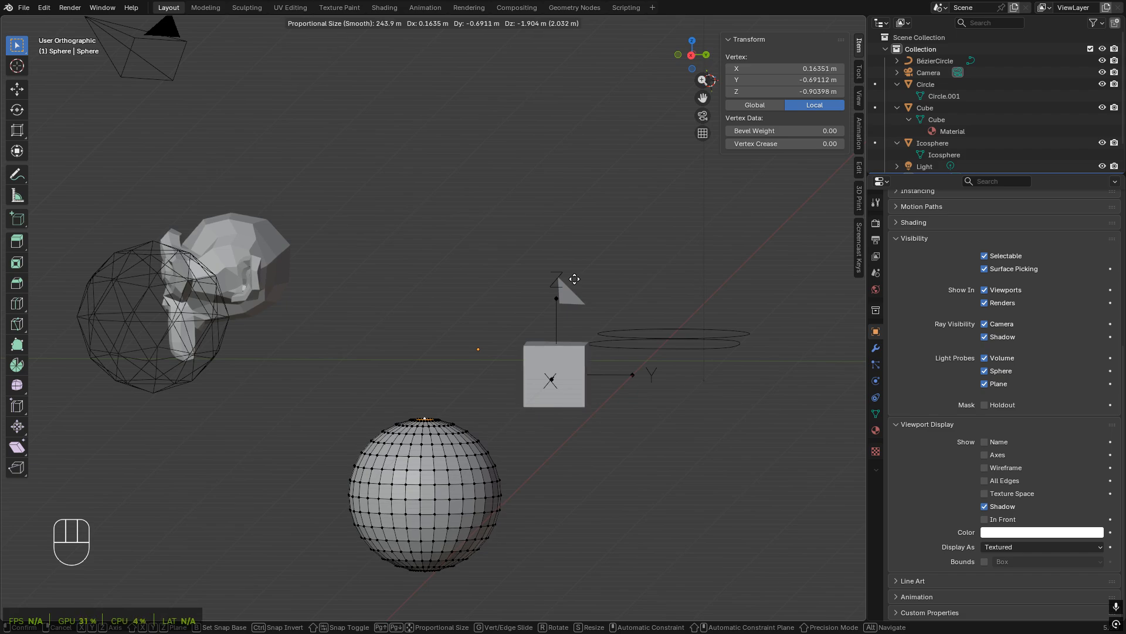
scroll(575, 279, up, 20)
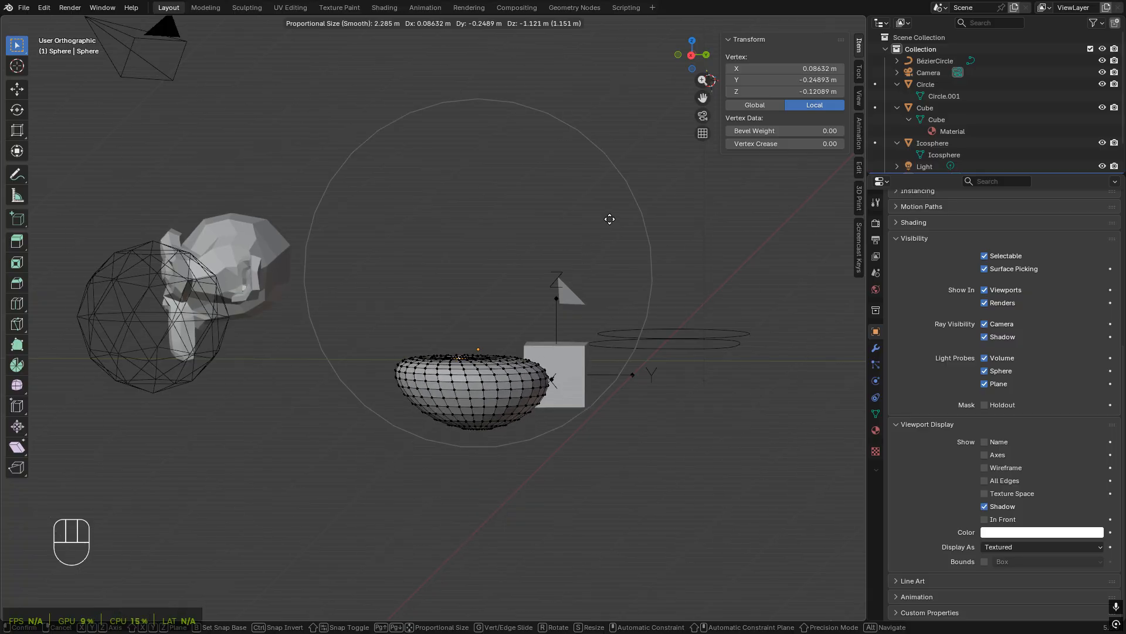
scroll(628, 202, up, 13)
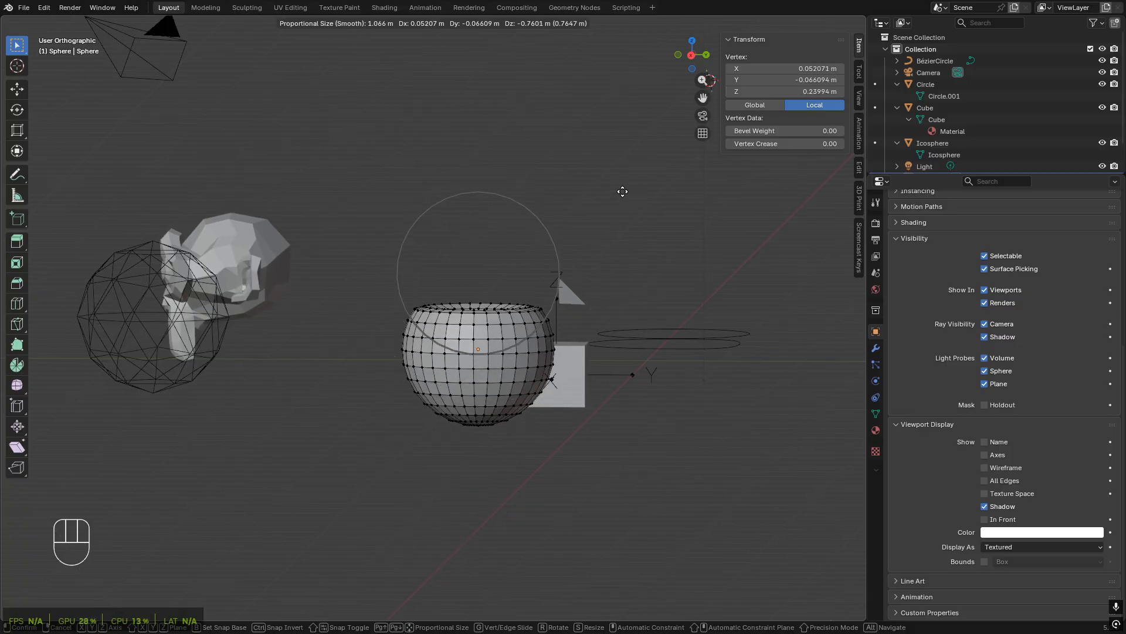
scroll(621, 146, down, 2)
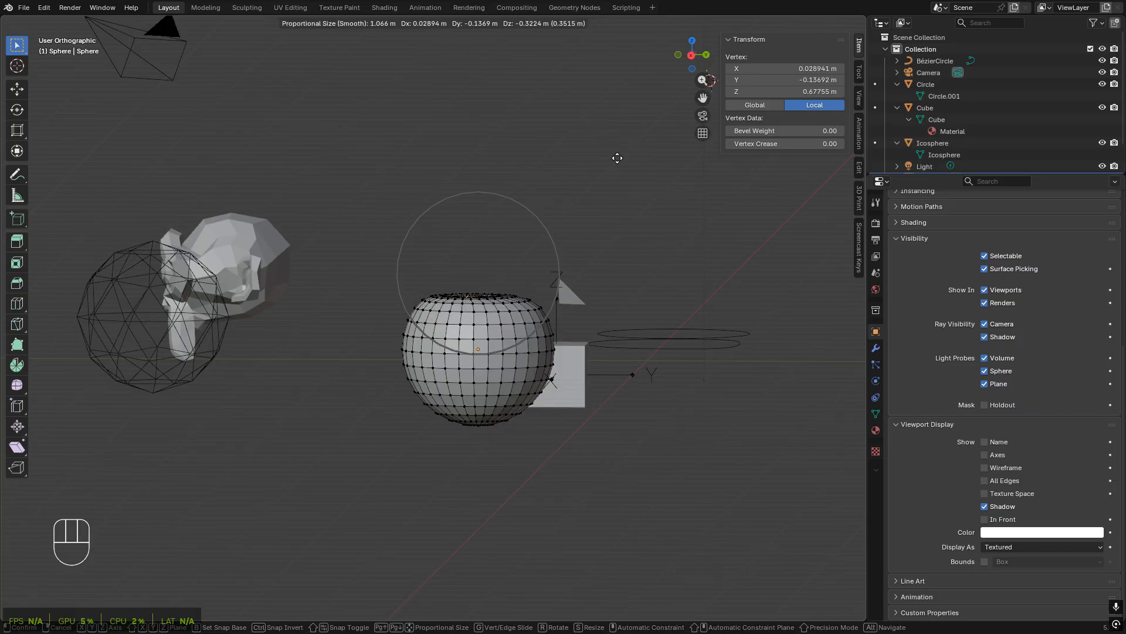
click(618, 158)
- Return to Object Mode and deselect the dented sphere
middle_drag(581, 260, 470, 189)
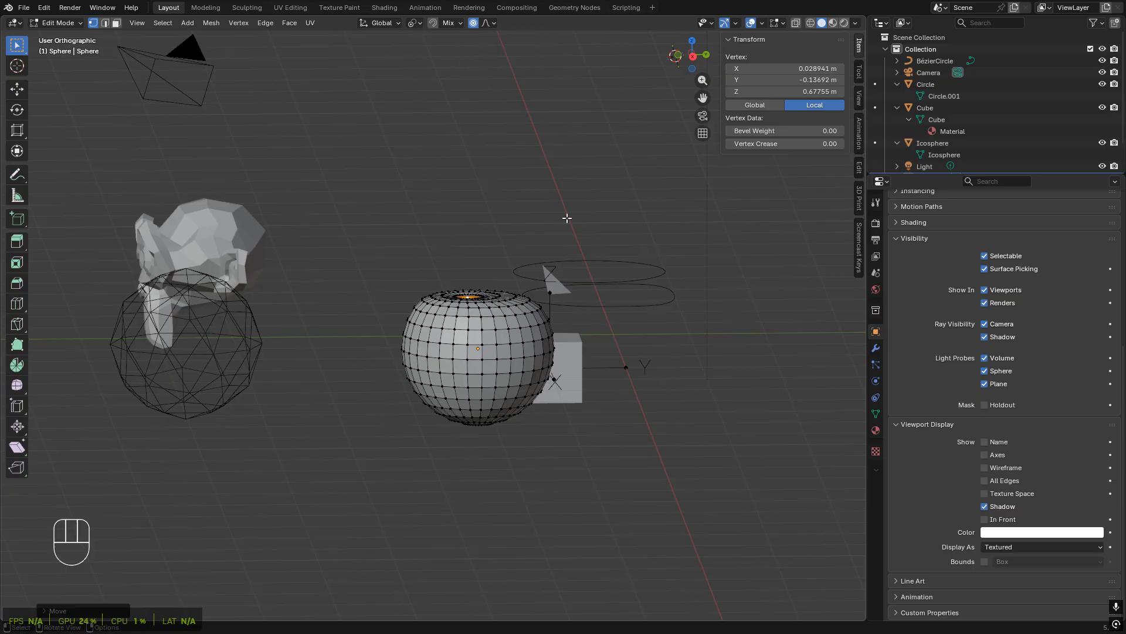
middle_drag(568, 235, 464, 321)
scroll(463, 321, up, 3)
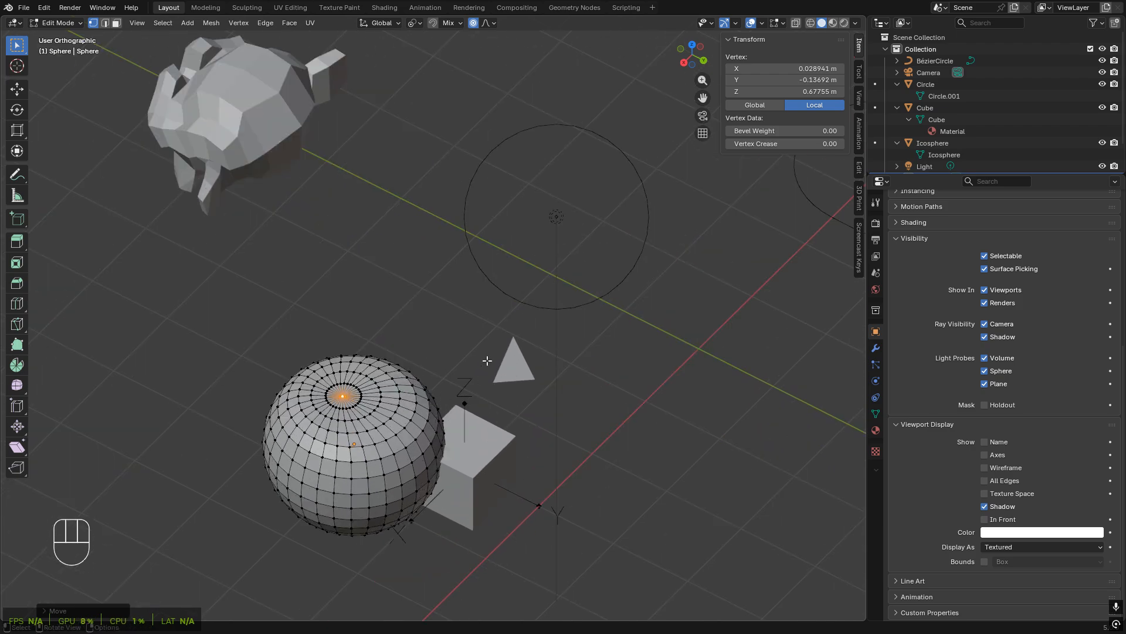
middle_drag(475, 352, 382, 335)
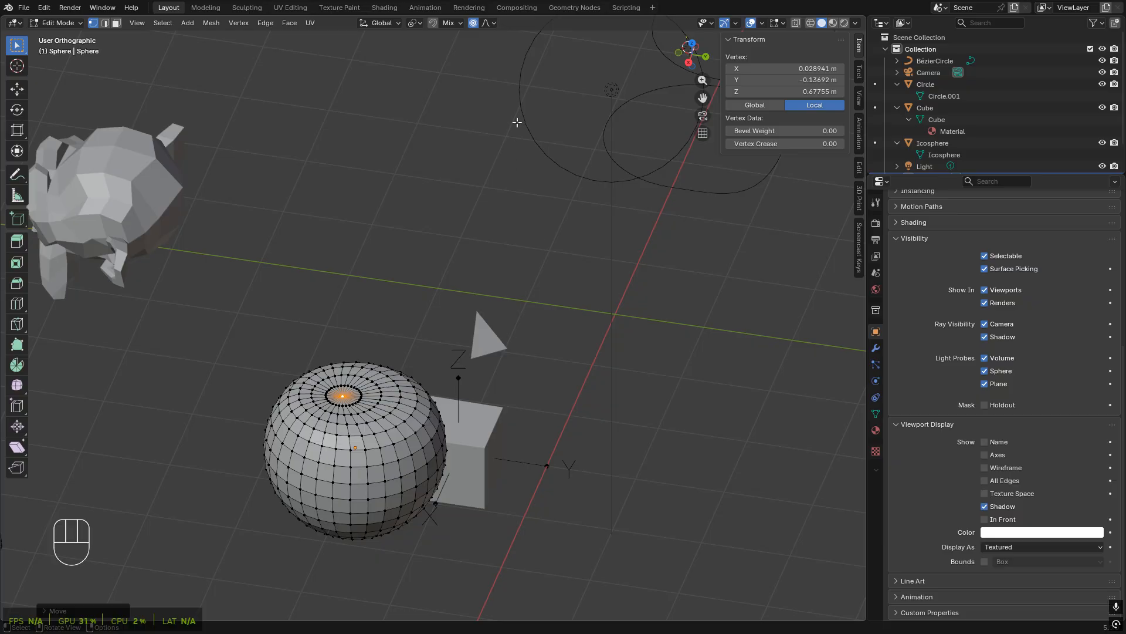
scroll(441, 158, down, 2)
key(Tab)
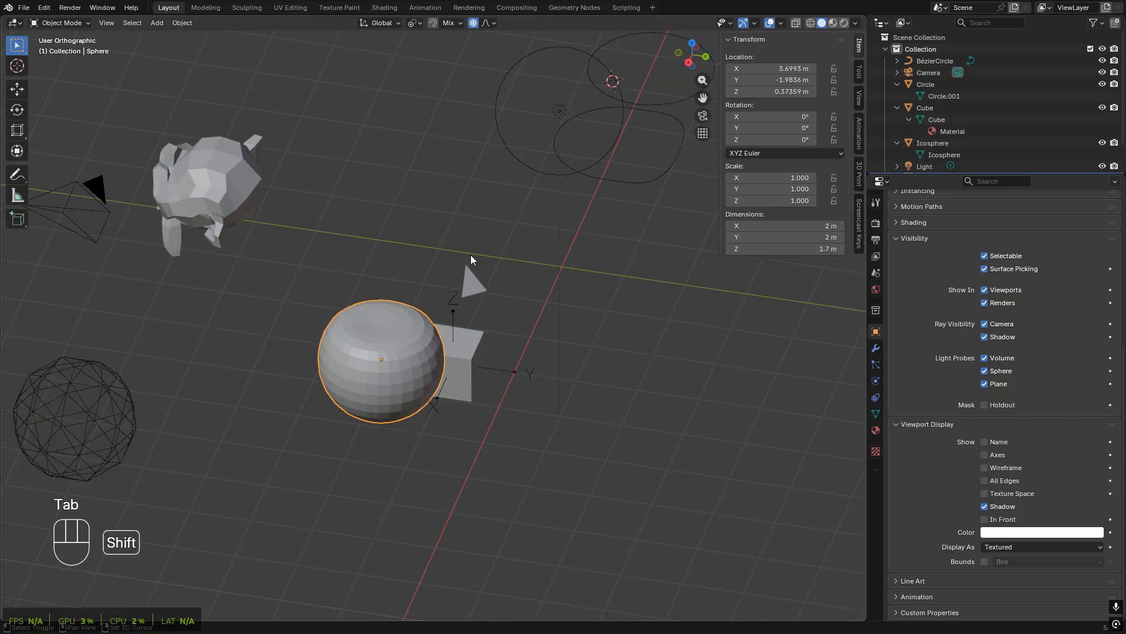
shift+middle_drag(470, 255, 400, 286)
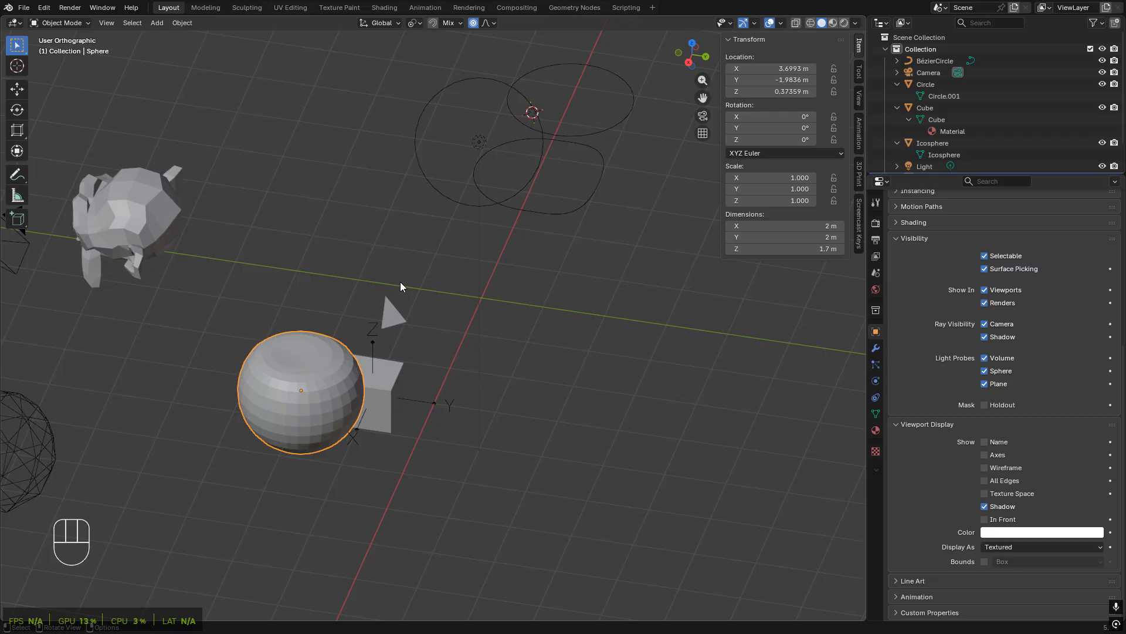
middle_drag(495, 279, 498, 336)
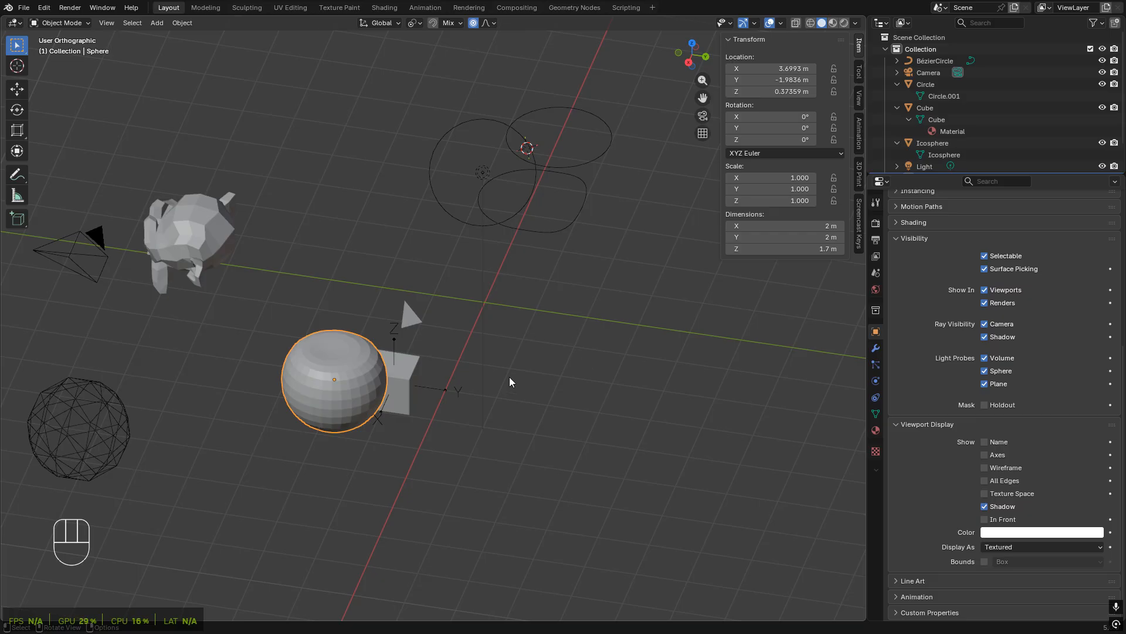
shift+middle_drag(444, 456, 540, 405)
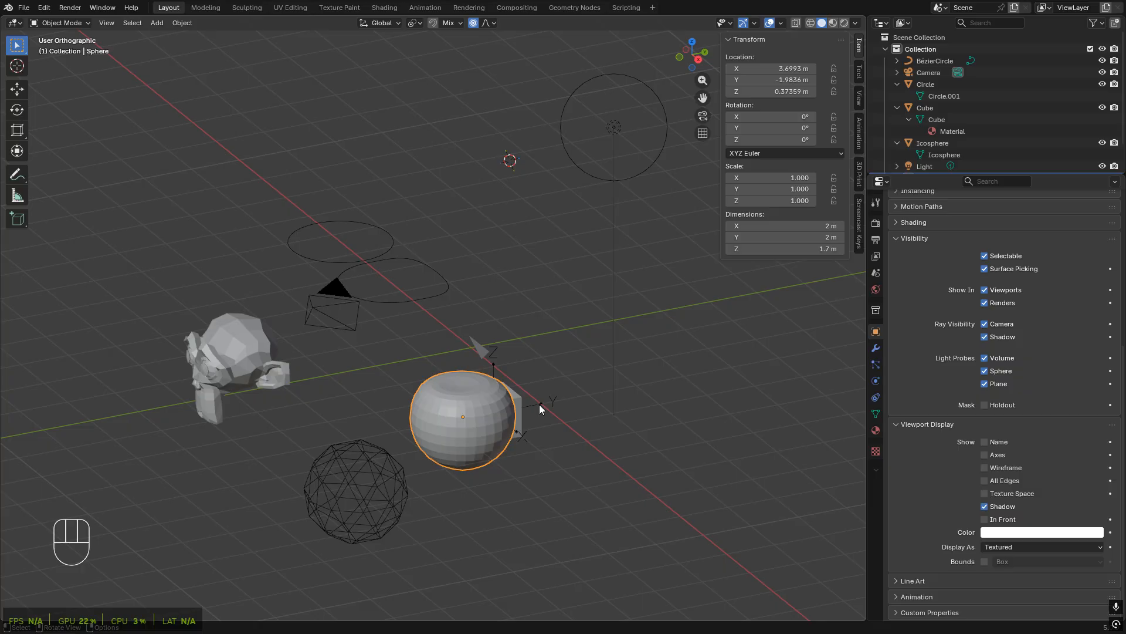
click(781, 397)
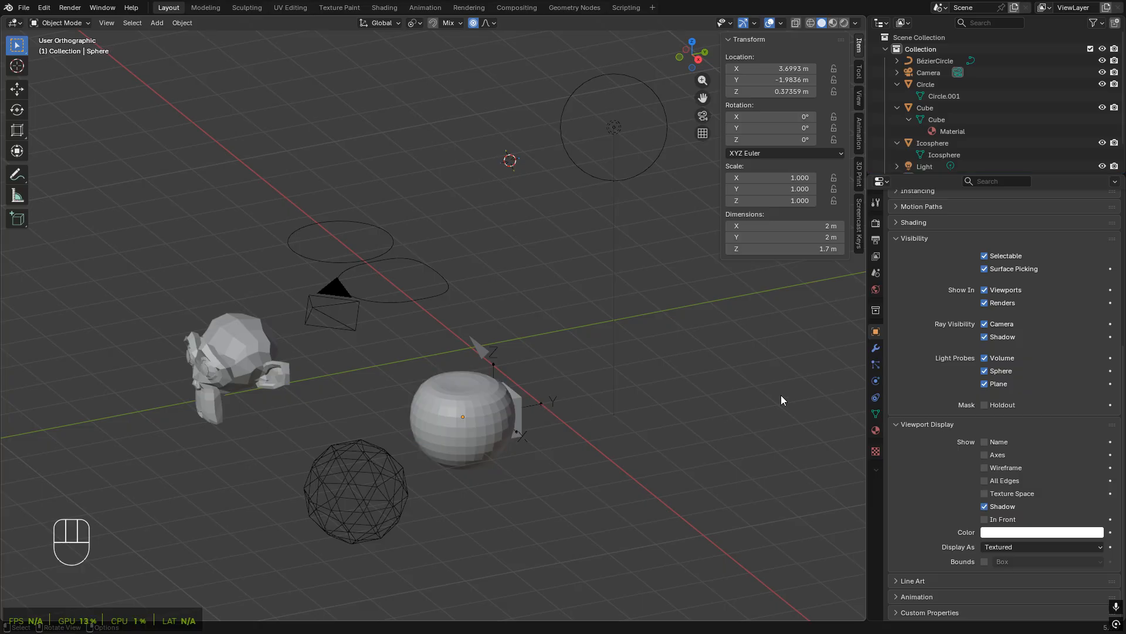